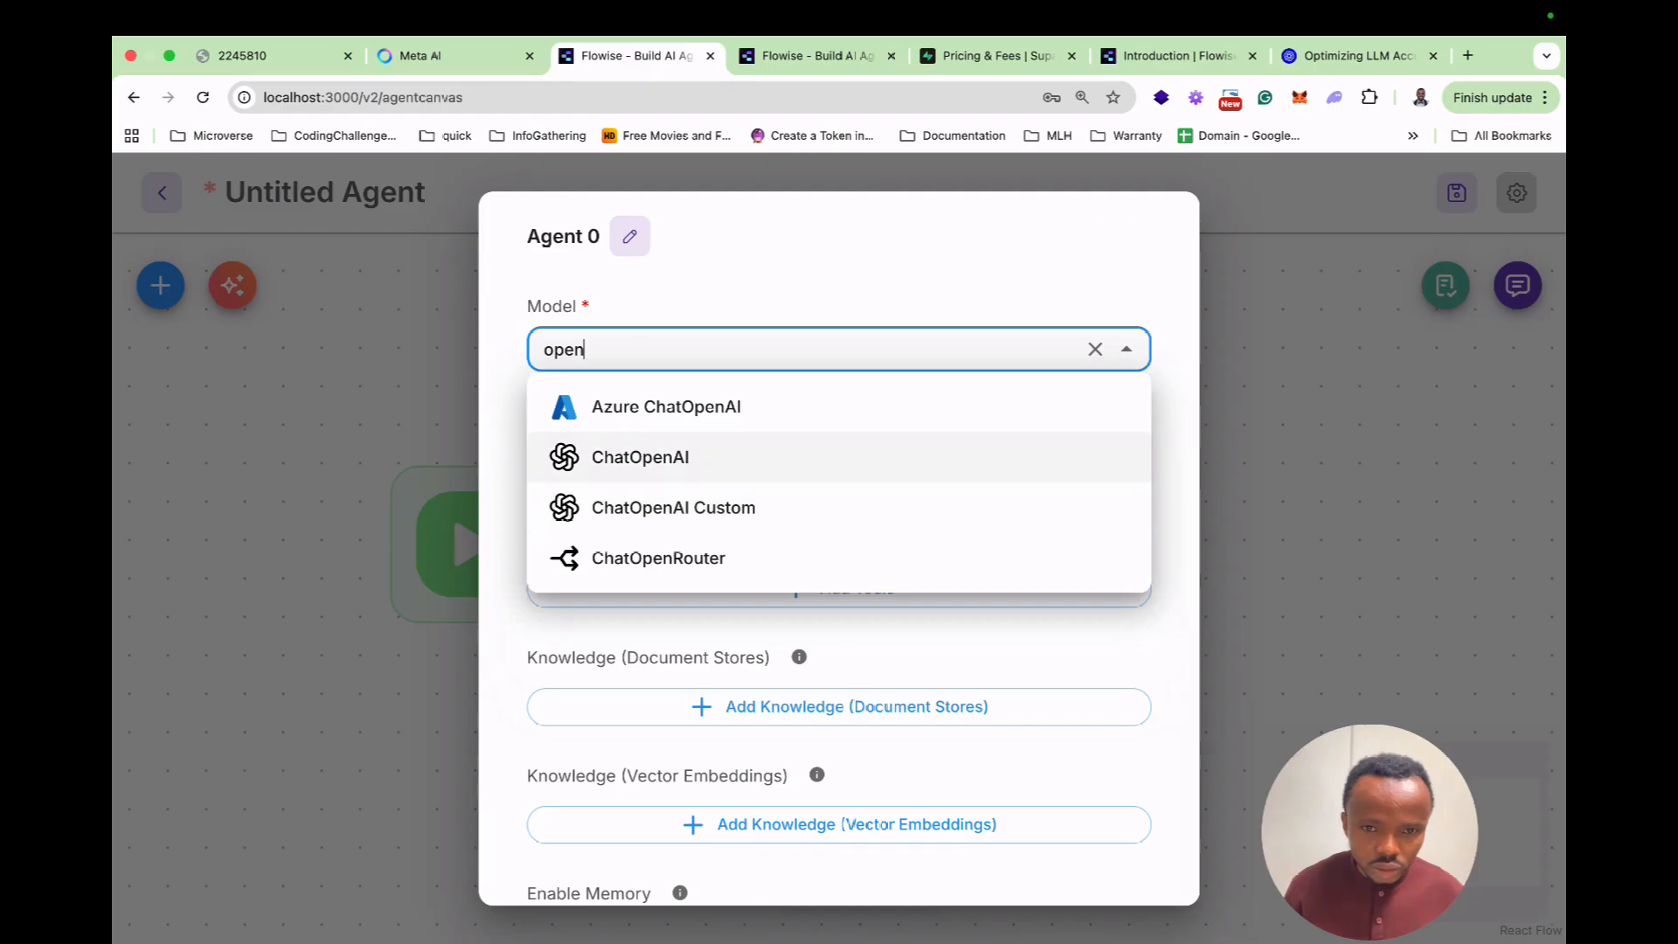
# Give Agent 0 the ChatOpenAI model with the learn_flowise credential and gpt-4o-mini (latest).
pyautogui.click(1116, 419)
pyautogui.click(1087, 550)
pyautogui.click(839, 599)
pyautogui.scroll(-1, 838, 602)
pyautogui.scroll(-2, 1087, 440)
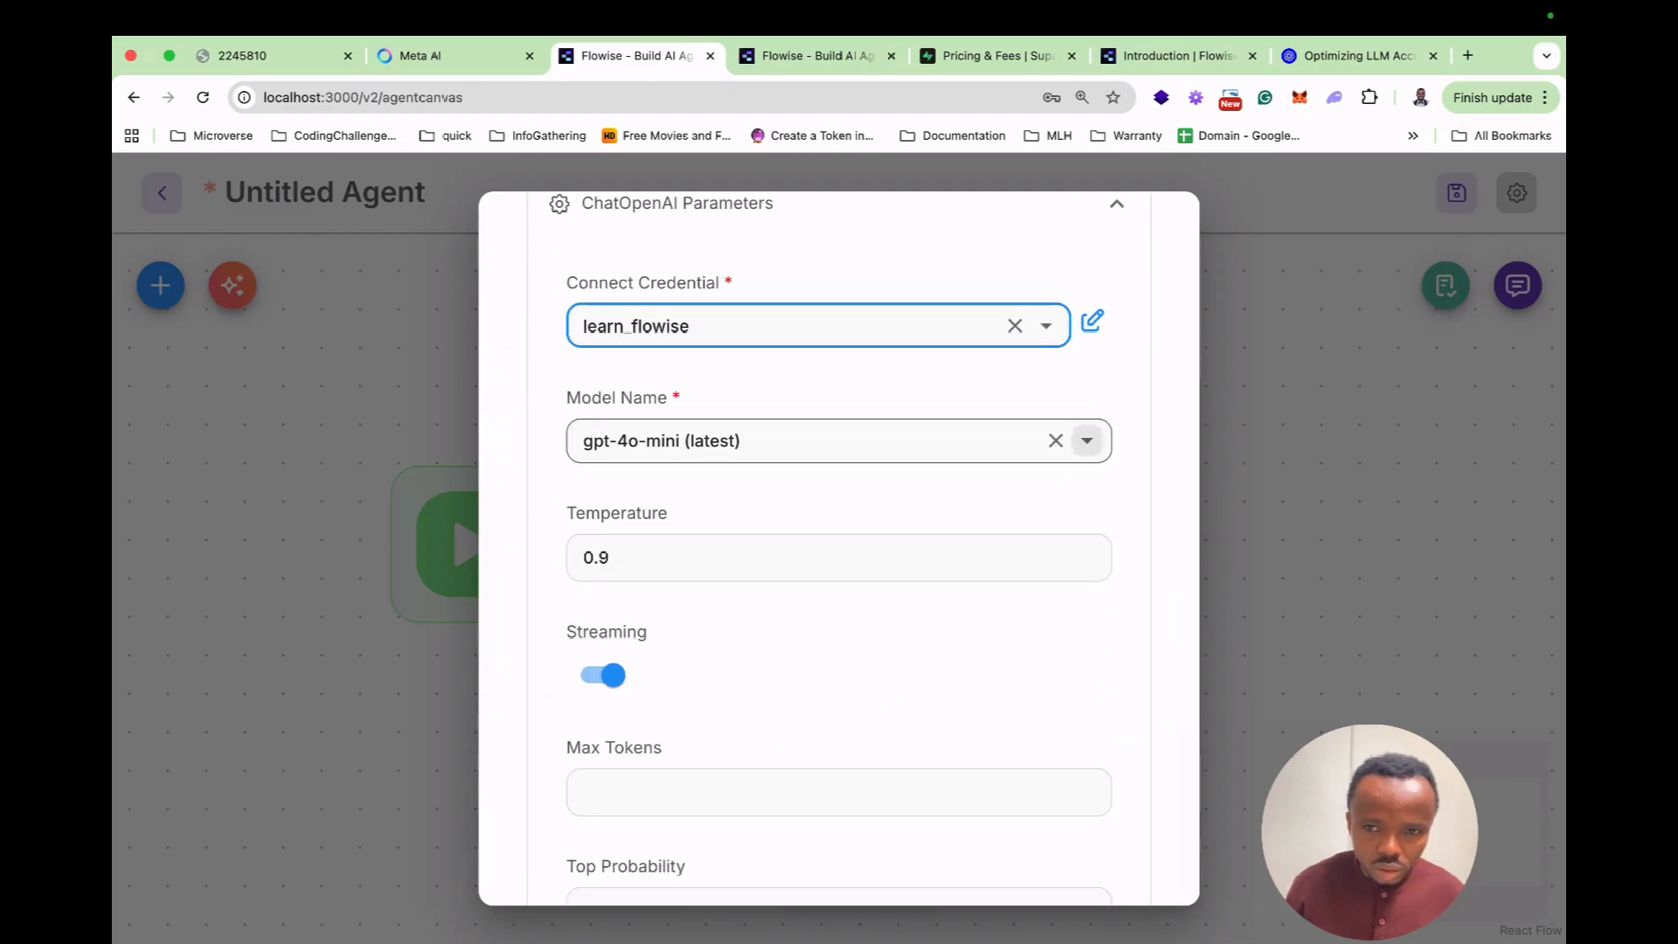
pyautogui.click(1087, 441)
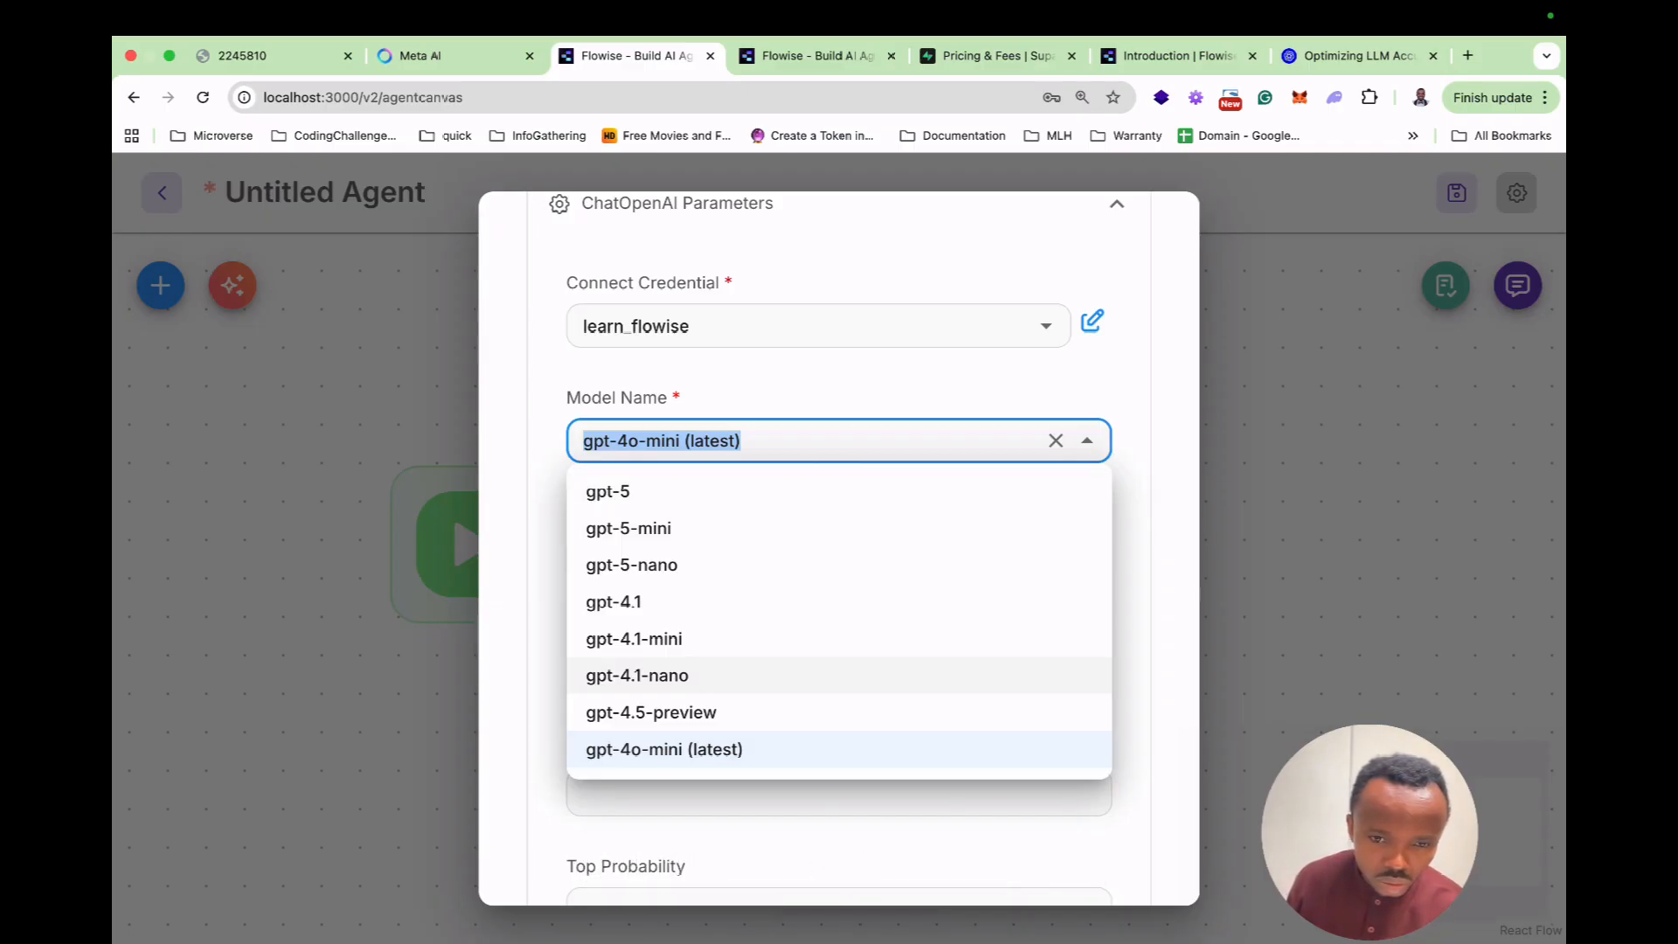
pyautogui.click(664, 748)
pyautogui.scroll(-4, 838, 542)
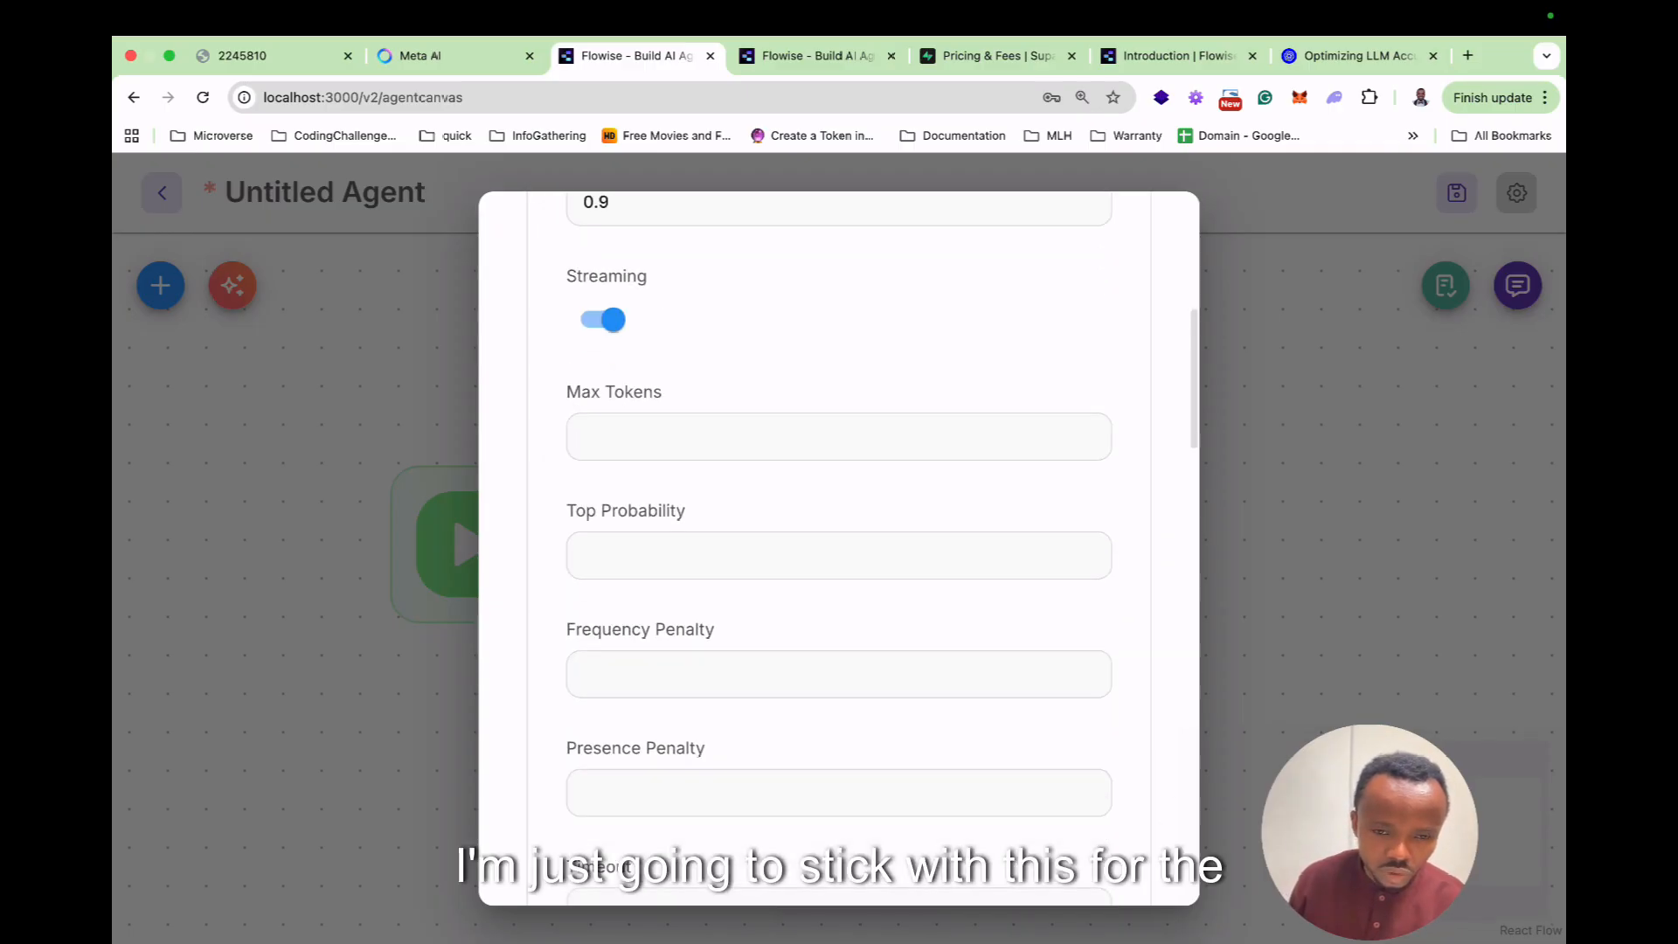
pyautogui.scroll(6, 839, 541)
pyautogui.press('Escape')
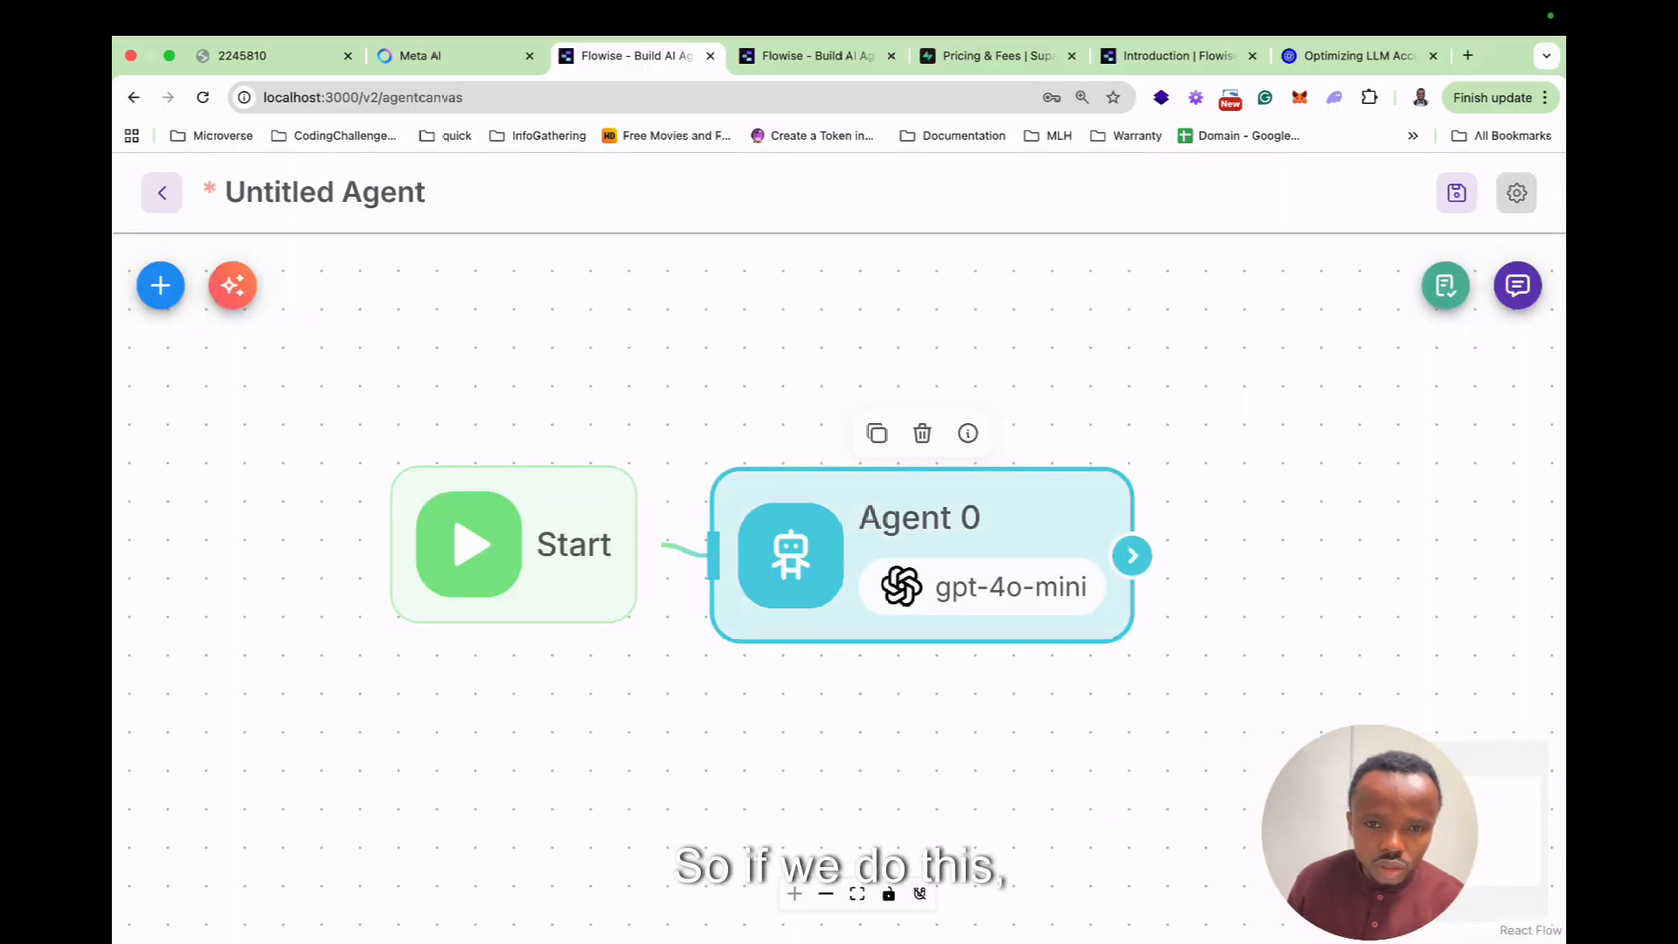
# Nudge the Agent 0 node into place and save the new flow as 'RAG'.
pyautogui.moveTo(922, 542); pyautogui.dragTo(896, 533)
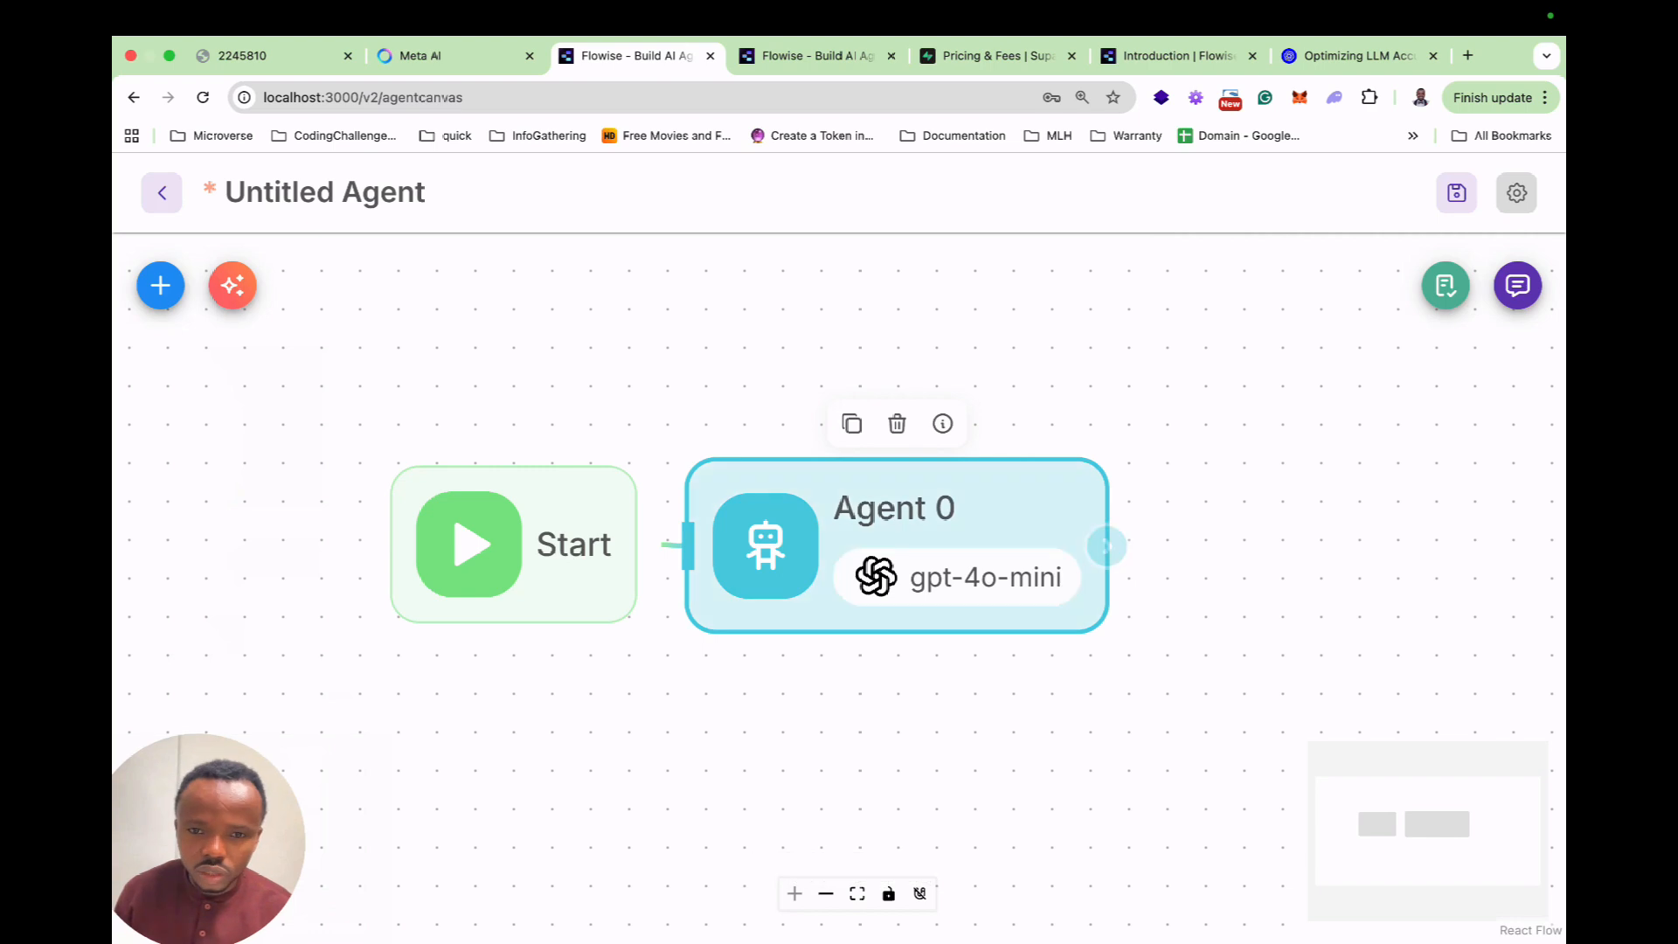
pyautogui.click(1517, 285)
pyautogui.click(1031, 350)
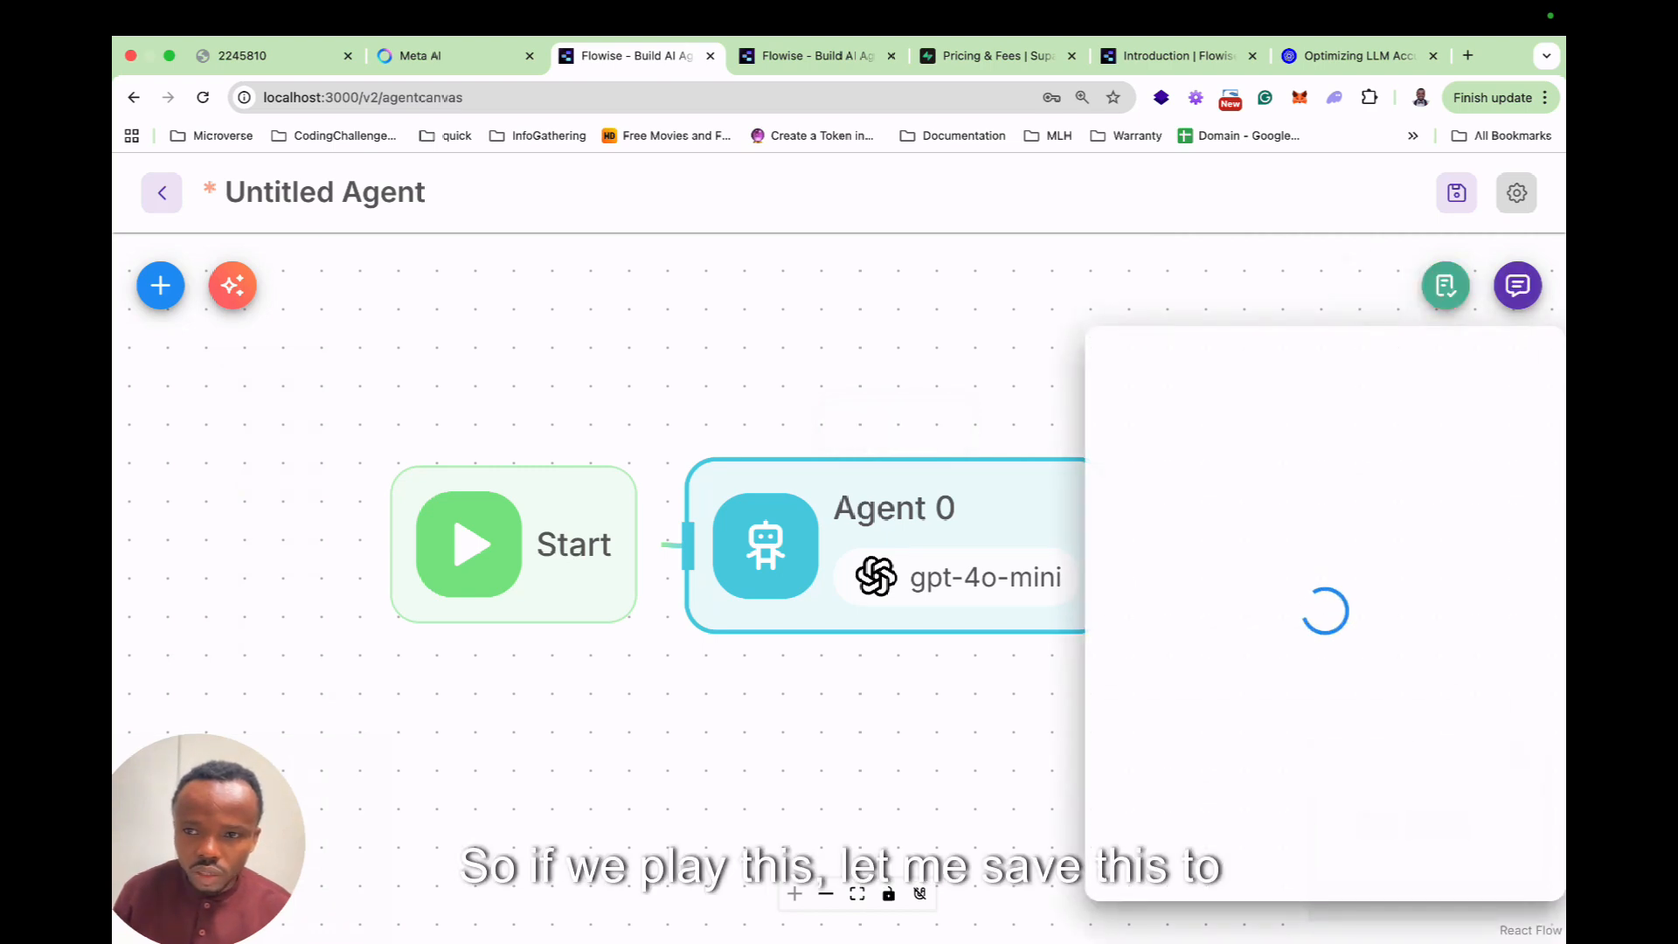
pyautogui.hotkey('ctrl', 's')
pyautogui.write('RAG')
pyautogui.click(1056, 630)
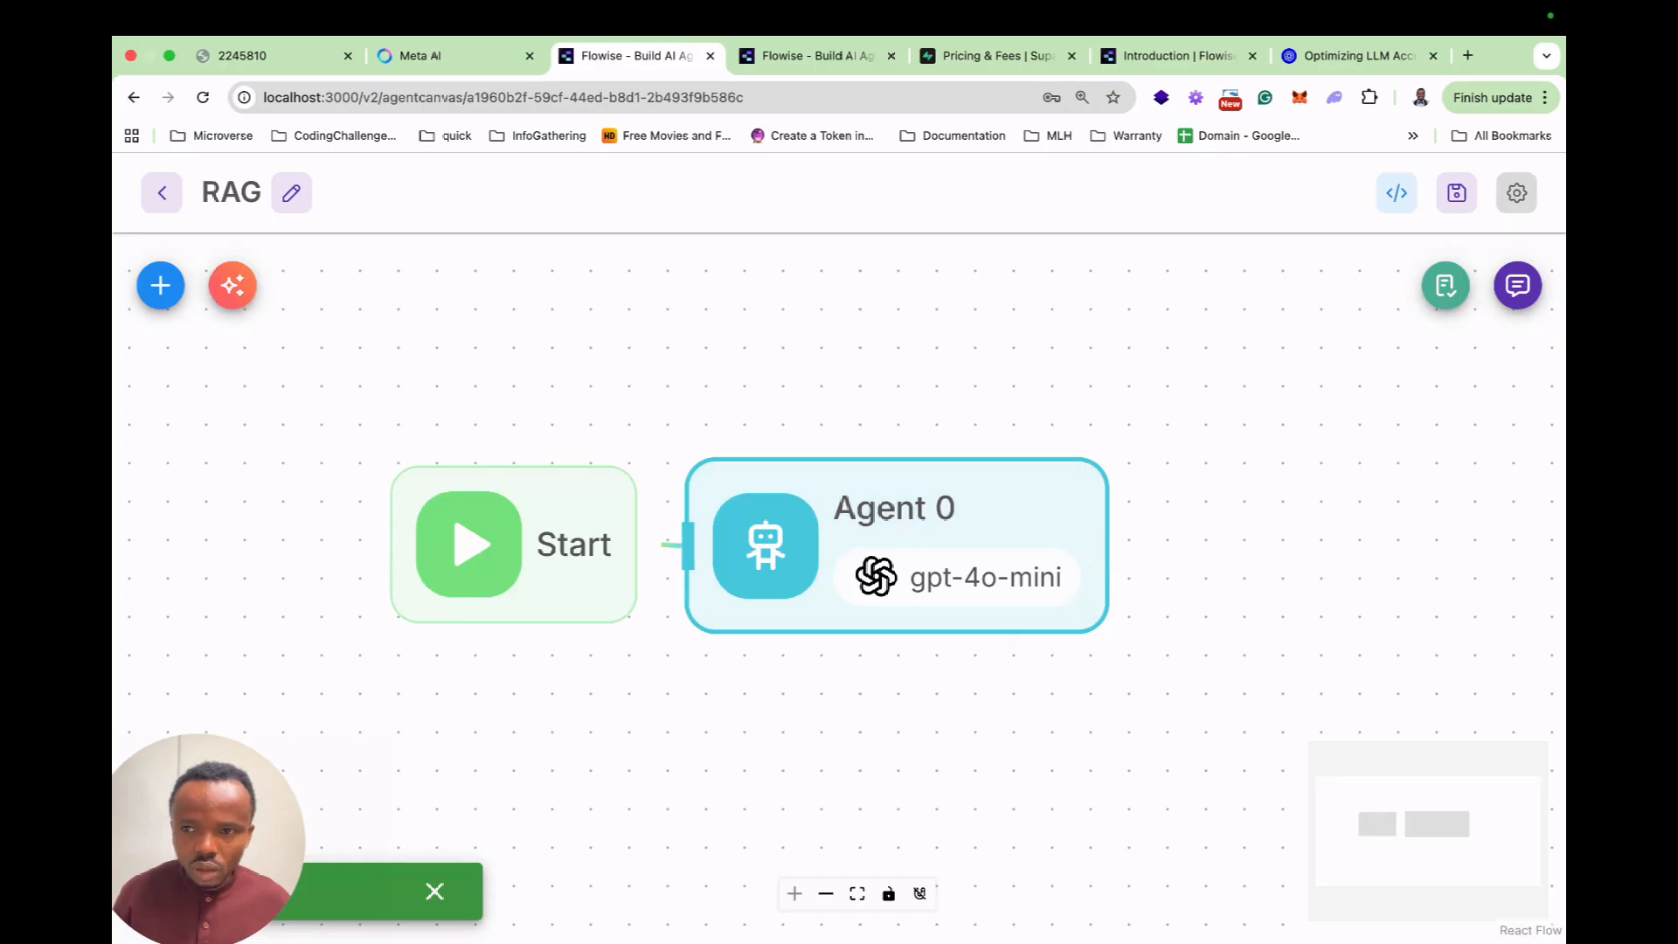
# Ask the agent 'What is my name' in the test chat.
pyautogui.click(1517, 285)
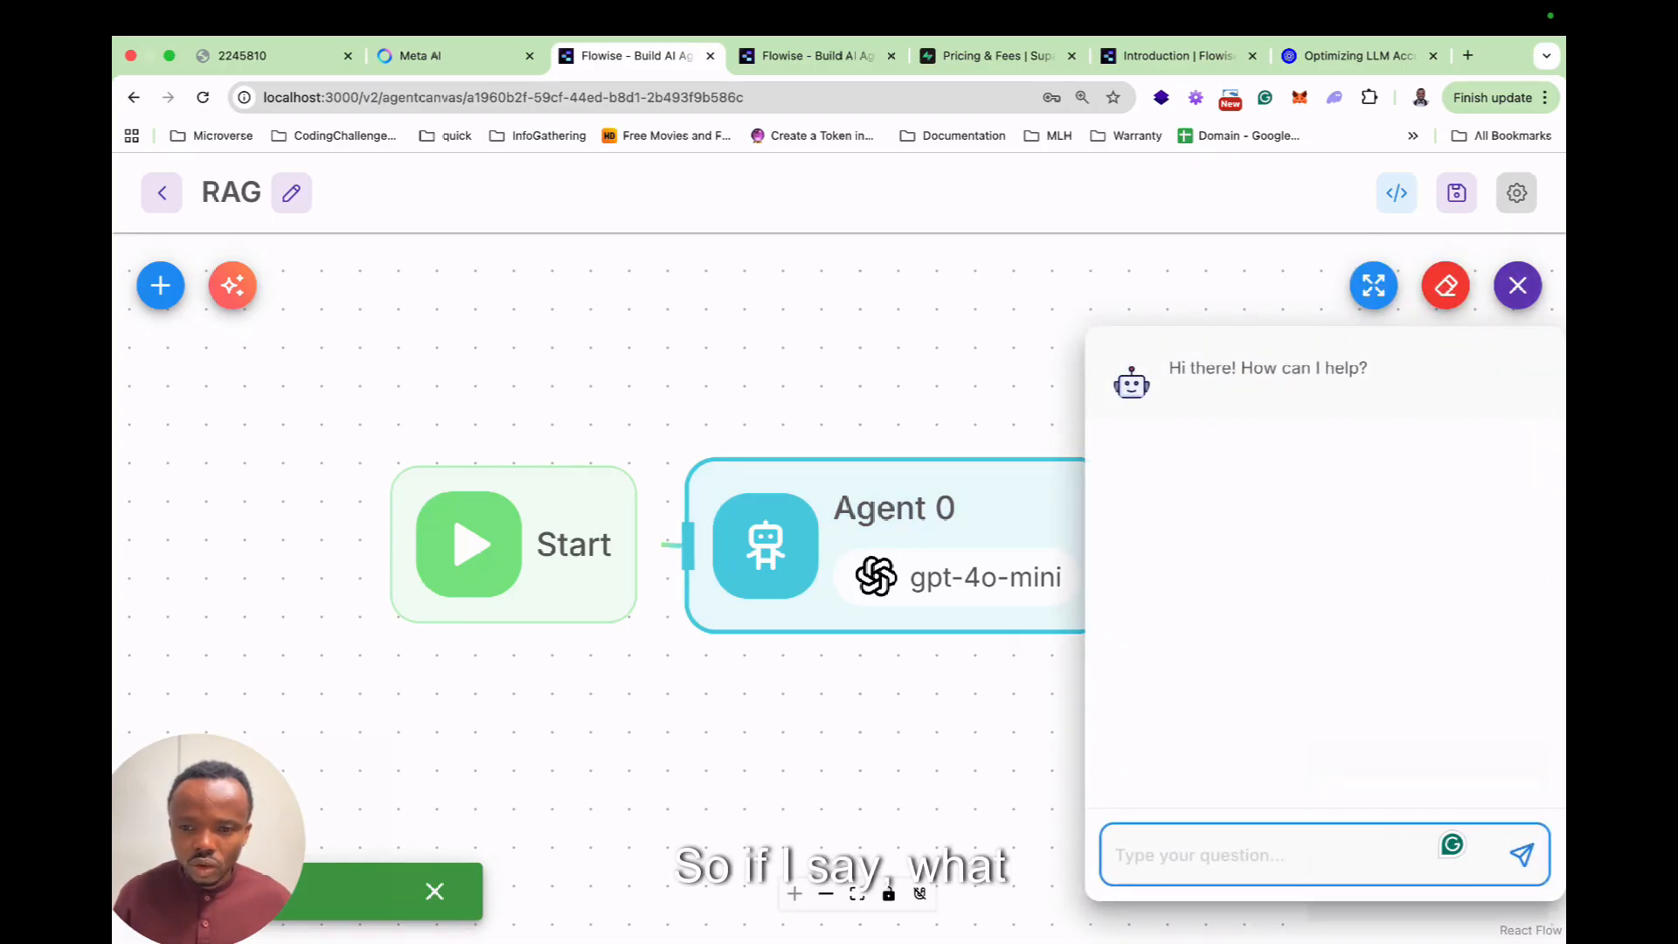
pyautogui.write('What is my name')
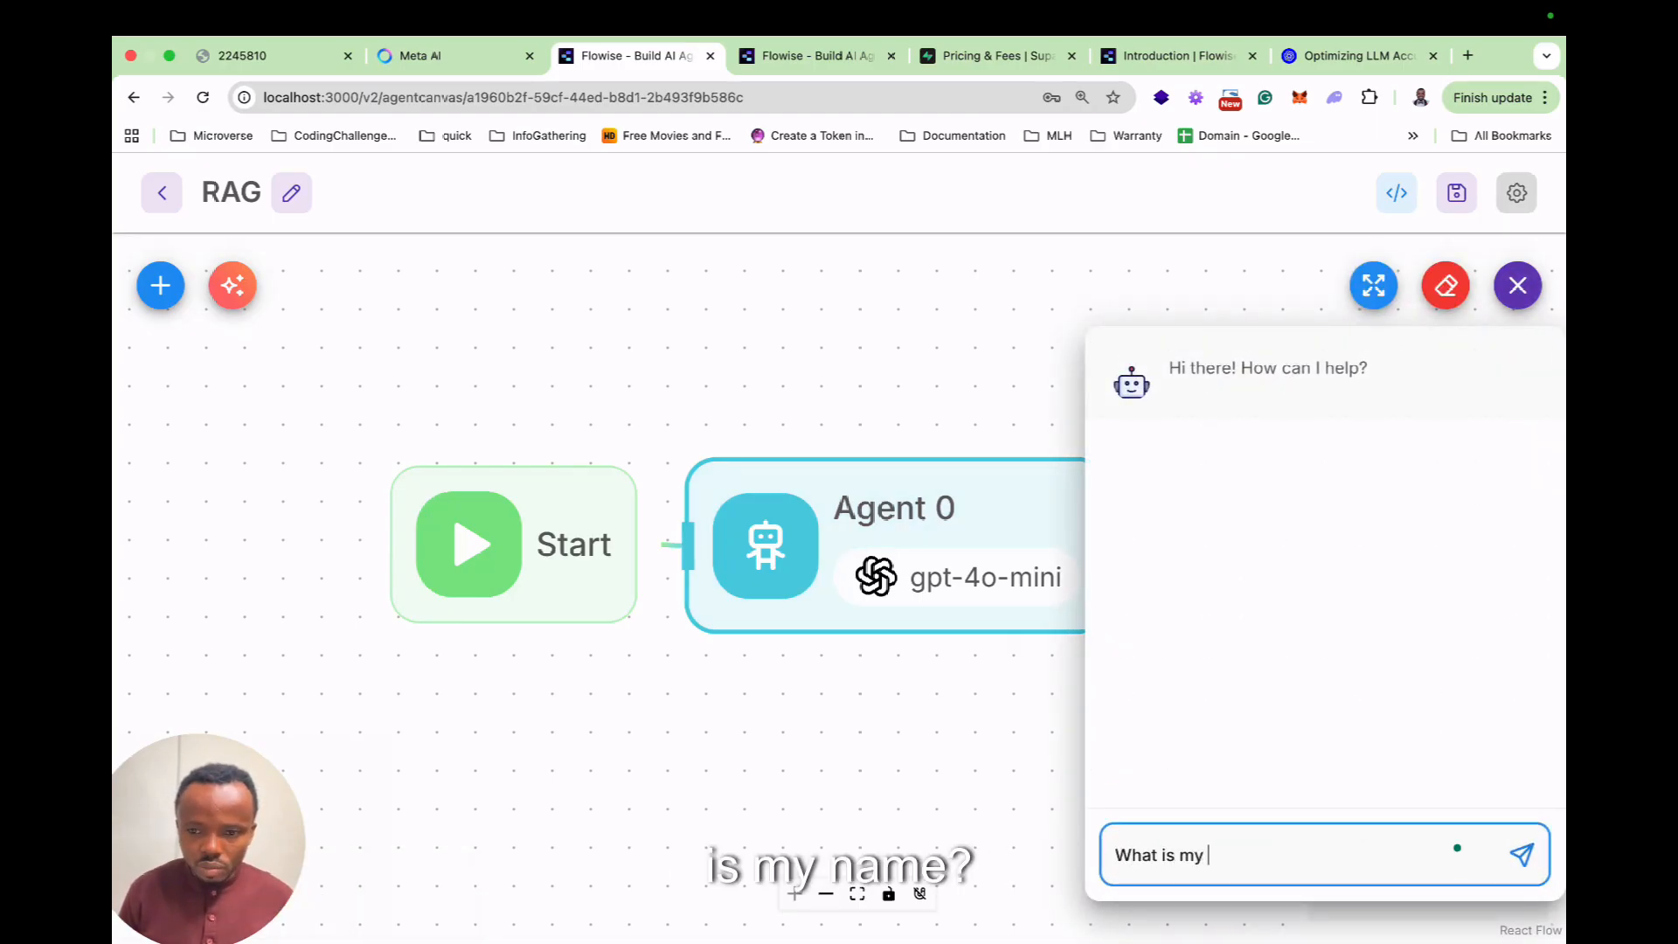
pyautogui.press('Return')
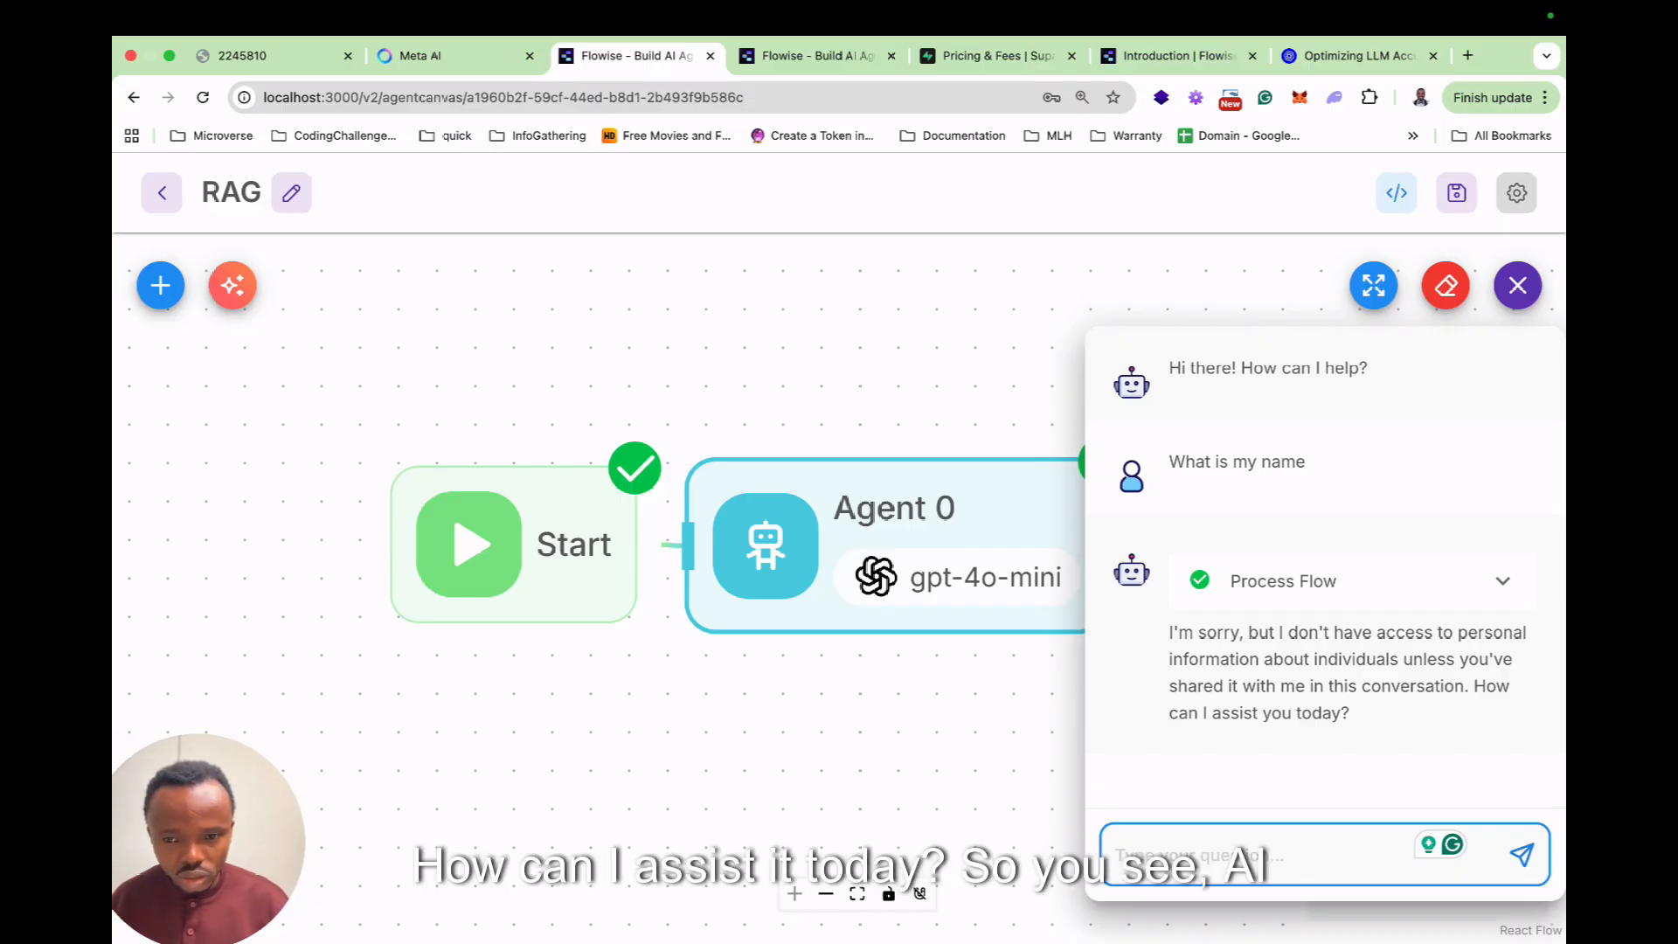
pyautogui.scroll(-1, 1044, 716)
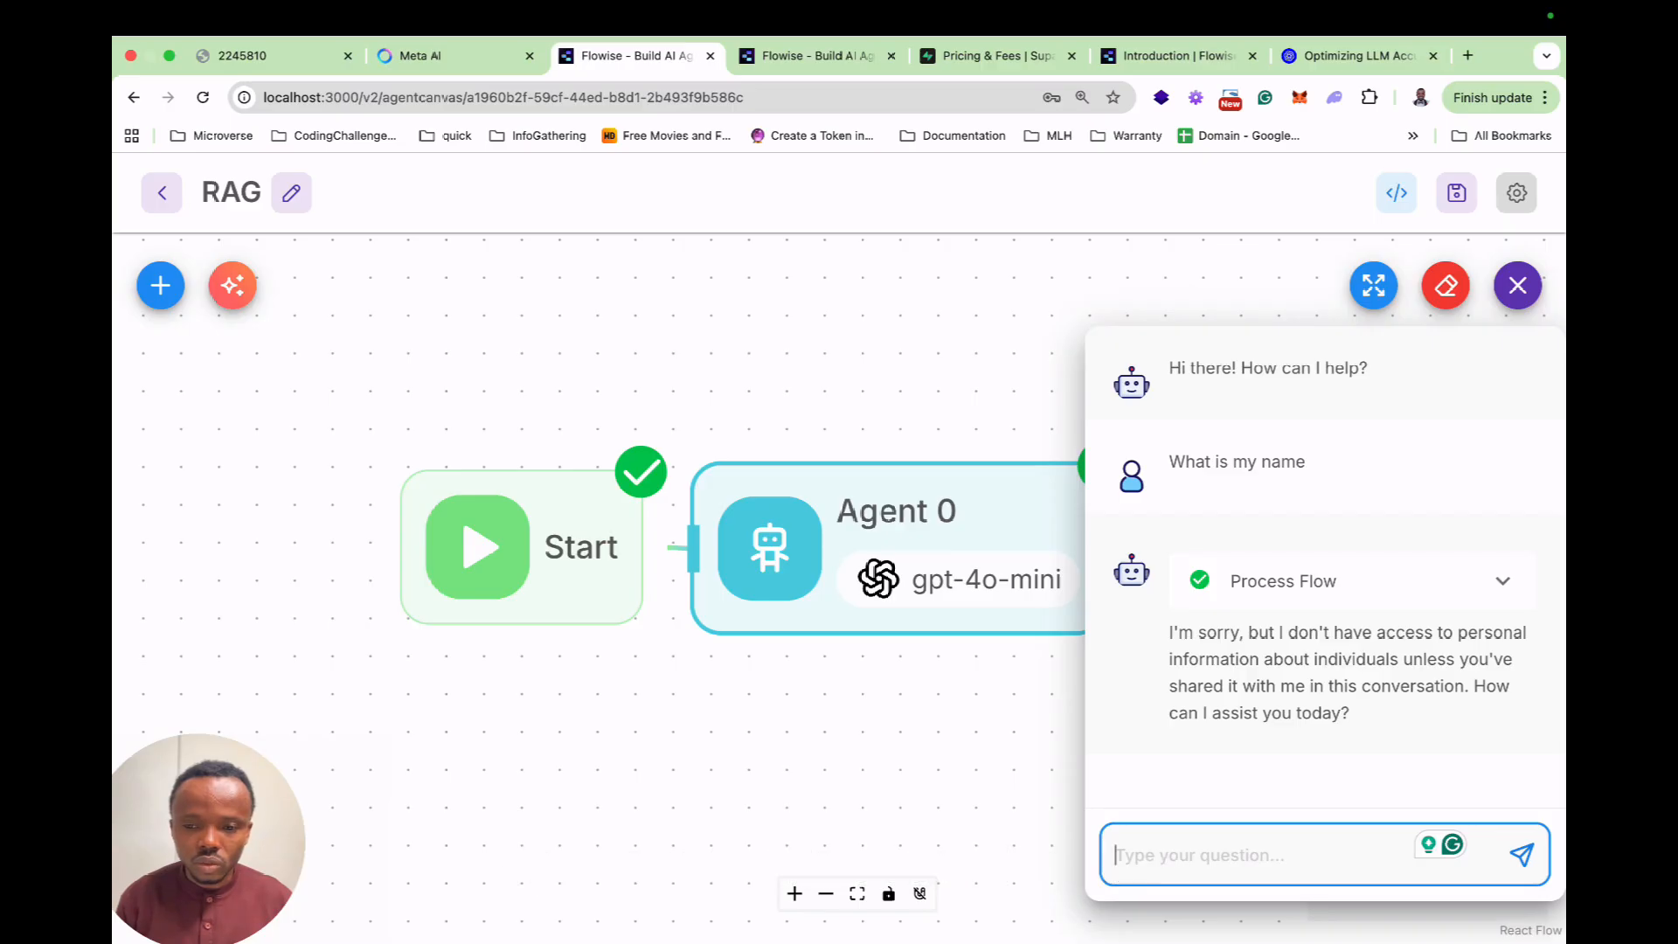
# Ask 'what is your last training year' and read the October 2021 answer.
pyautogui.write('what is your last train')
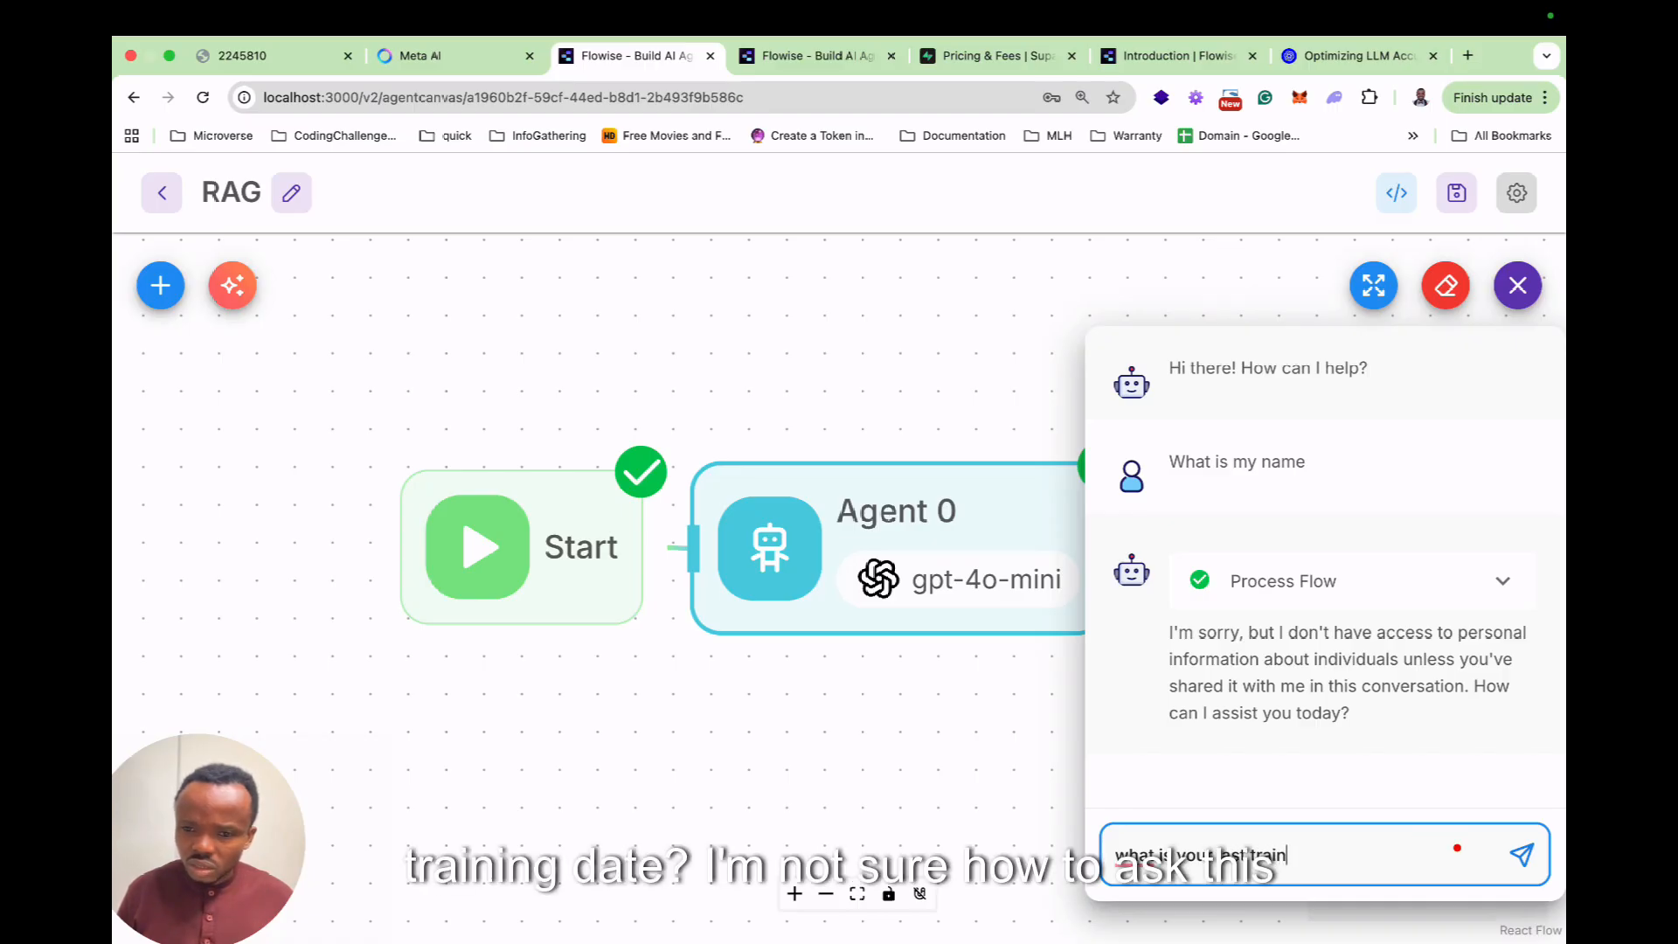
pyautogui.write('ing year')
pyautogui.press('Return')
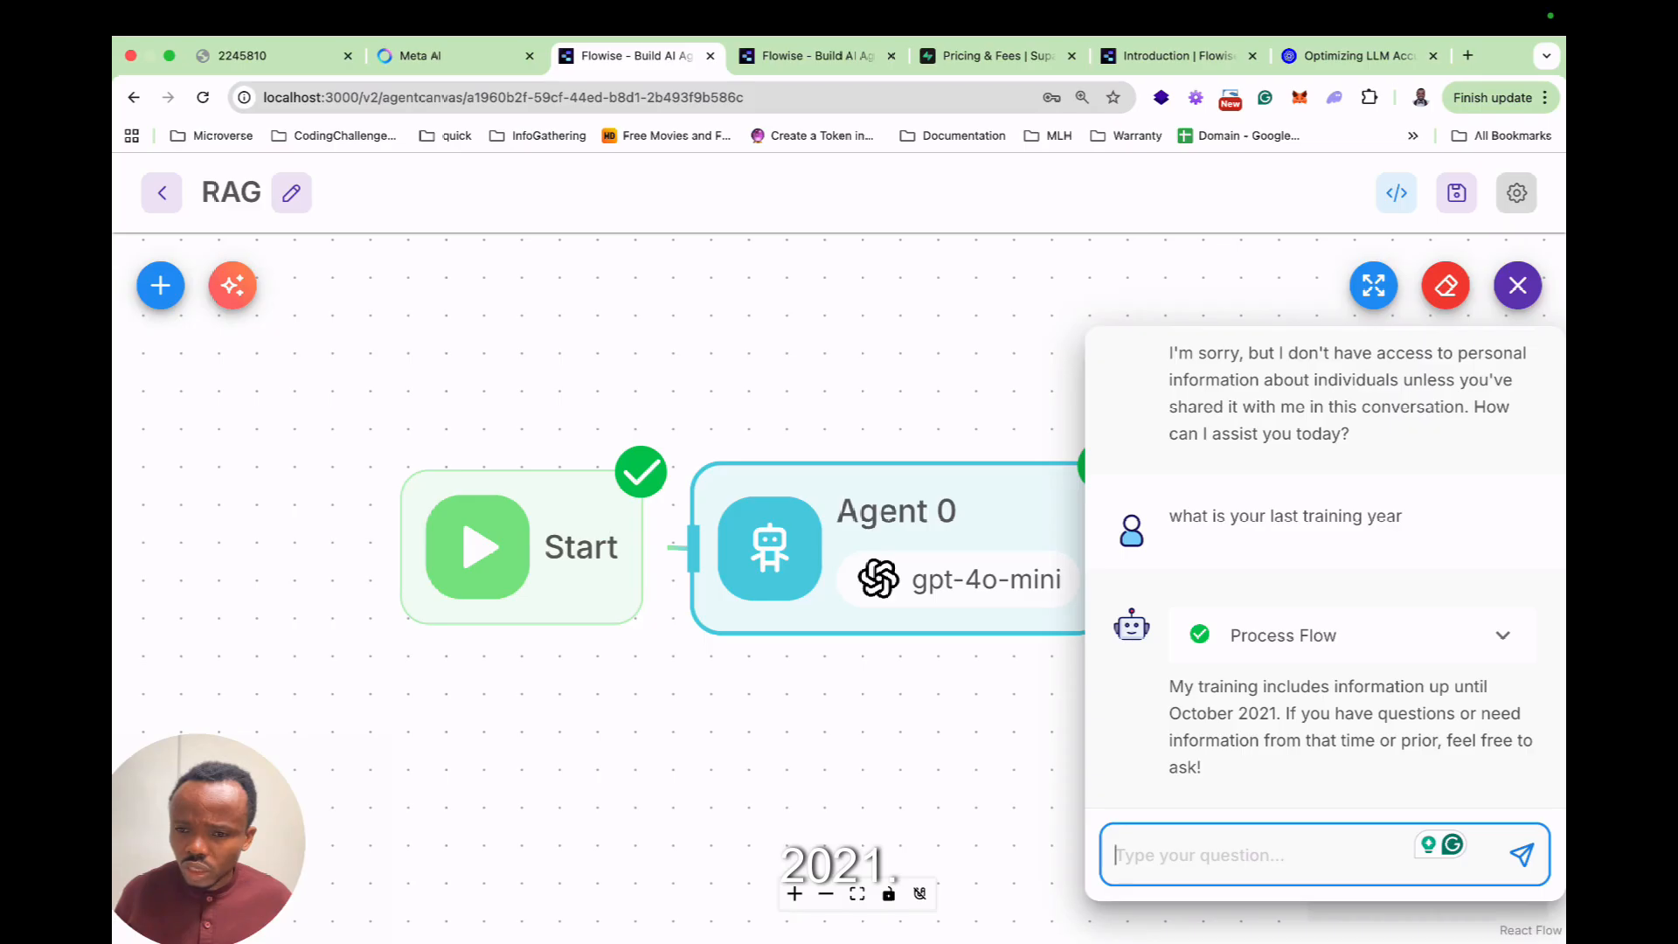
pyautogui.moveTo(1403, 517); pyautogui.dragTo(1168, 517)
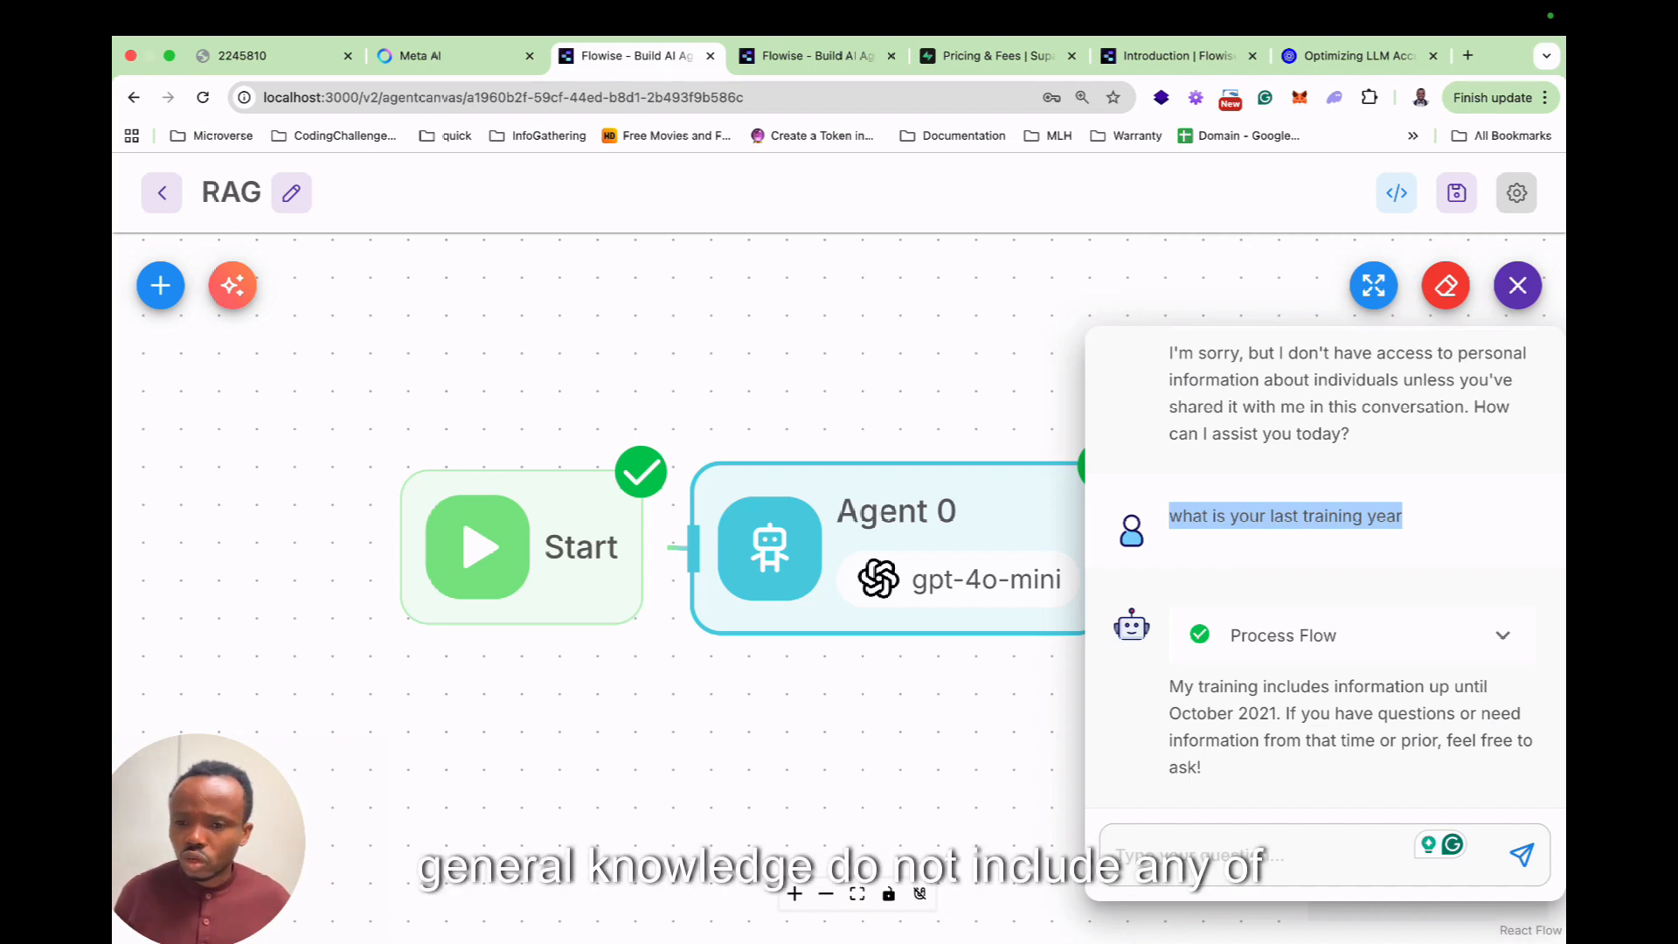
pyautogui.click(1517, 285)
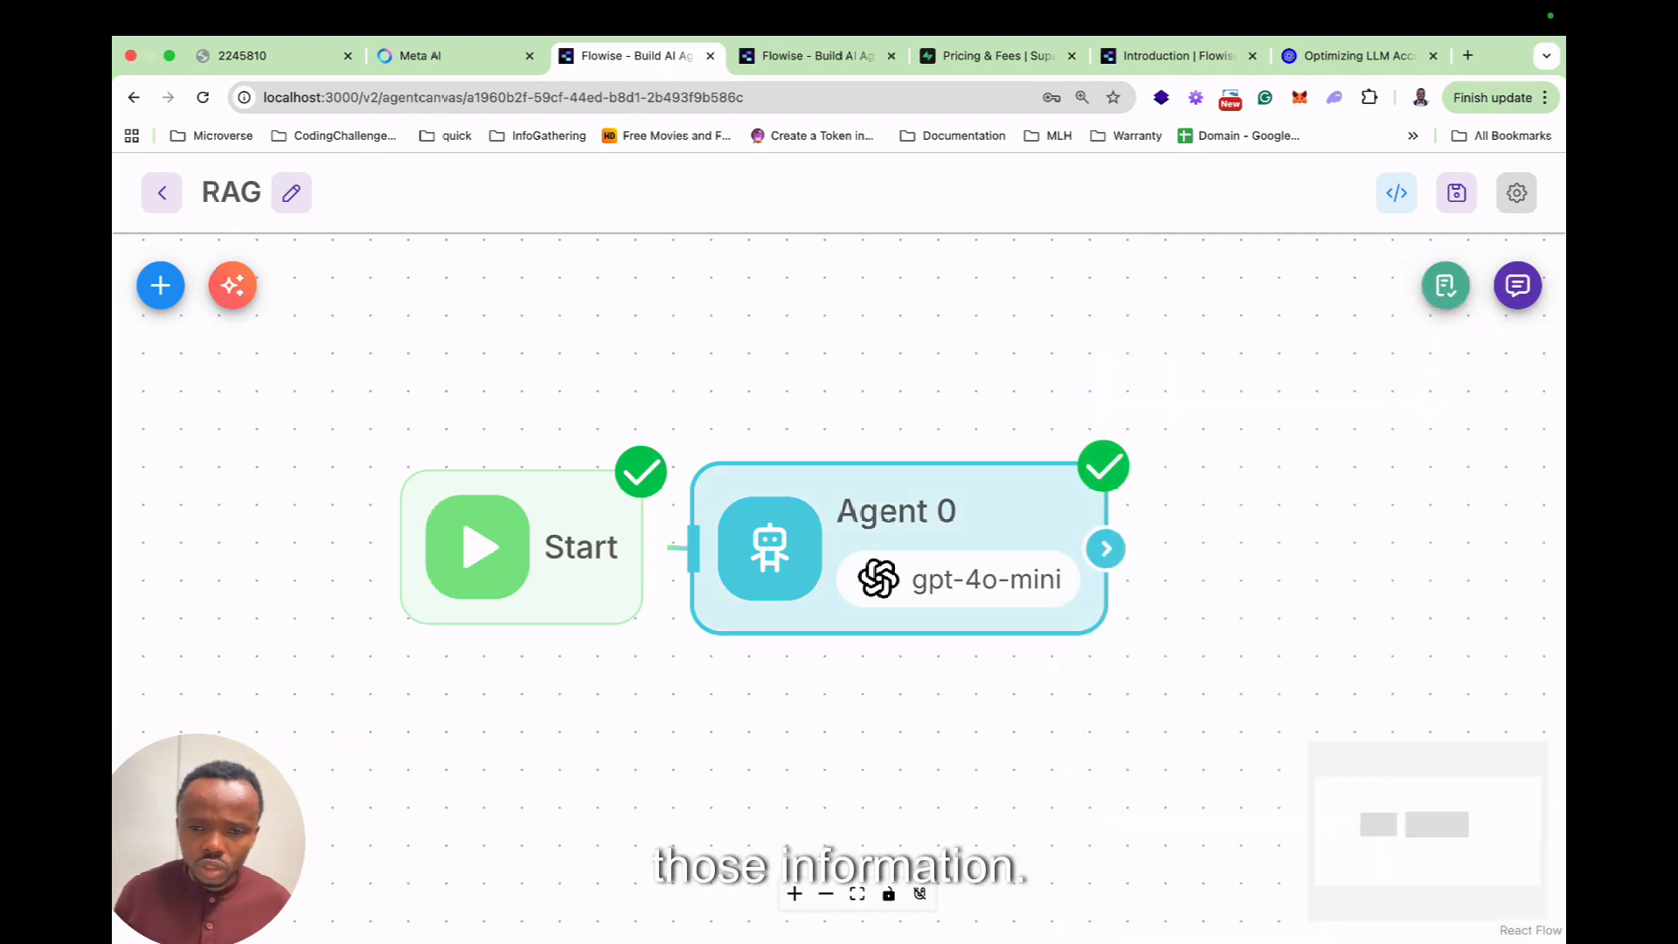
# Change Agent 0's ChatOpenAI Model Name to gpt-5.
pyautogui.click(900, 555)
pyautogui.doubleClick(900, 556)
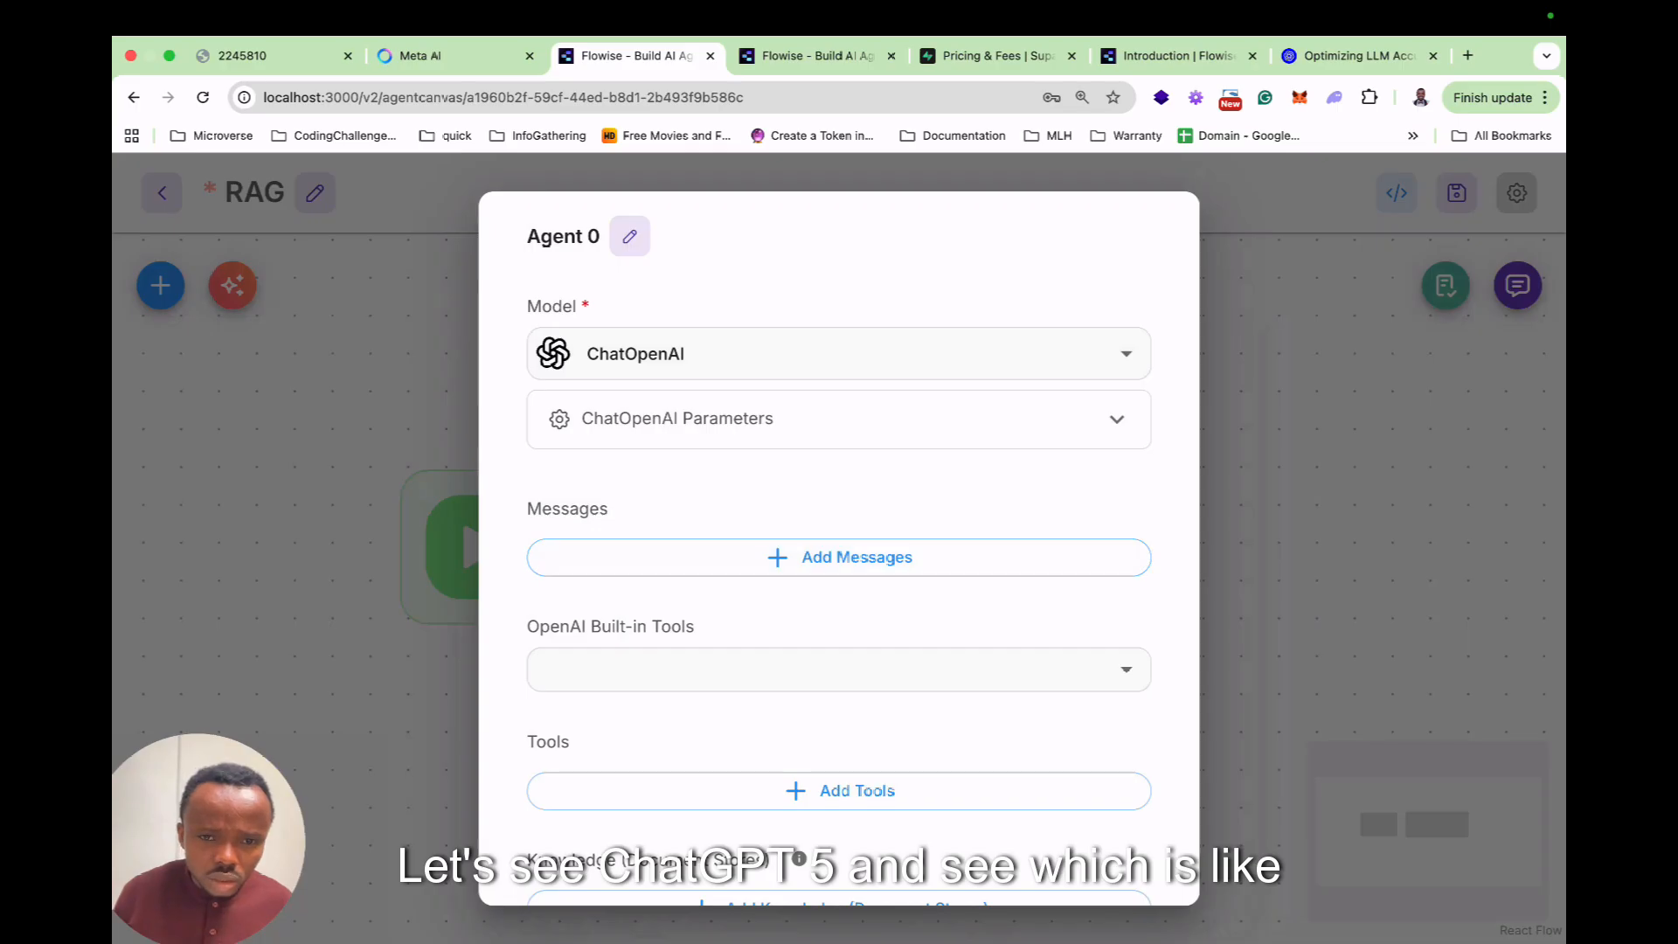
pyautogui.scroll(-7, 839, 548)
pyautogui.scroll(7, 839, 548)
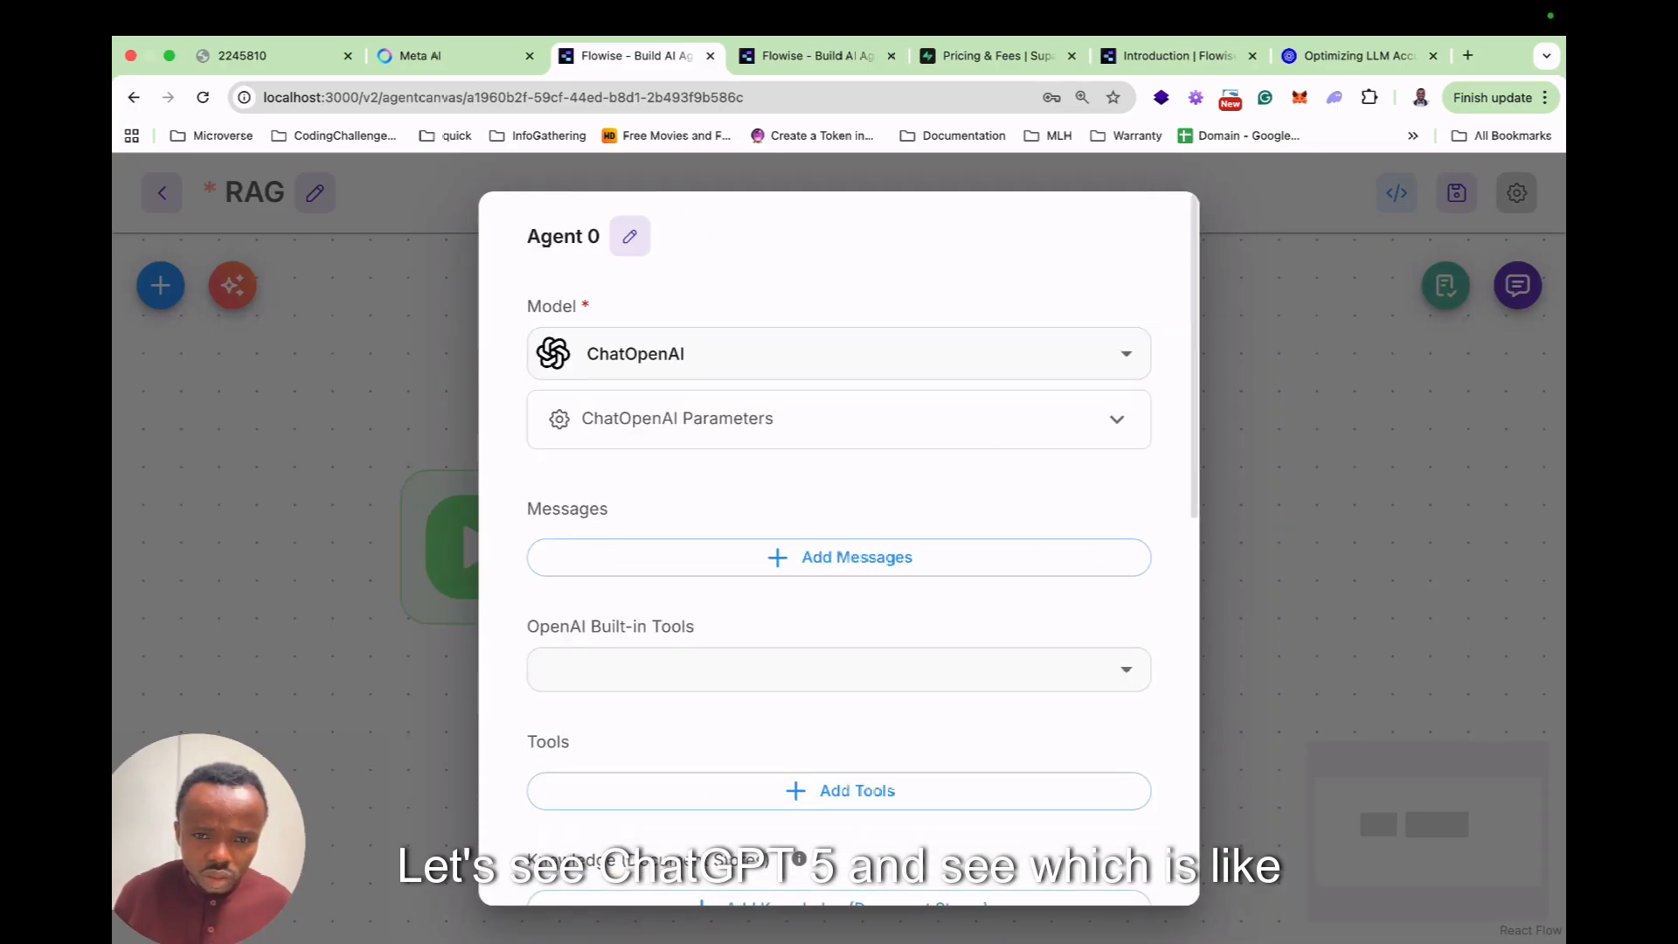
pyautogui.click(839, 418)
pyautogui.click(787, 666)
pyautogui.click(664, 357)
pyautogui.scroll(-3, 664, 490)
pyautogui.click(436, 542)
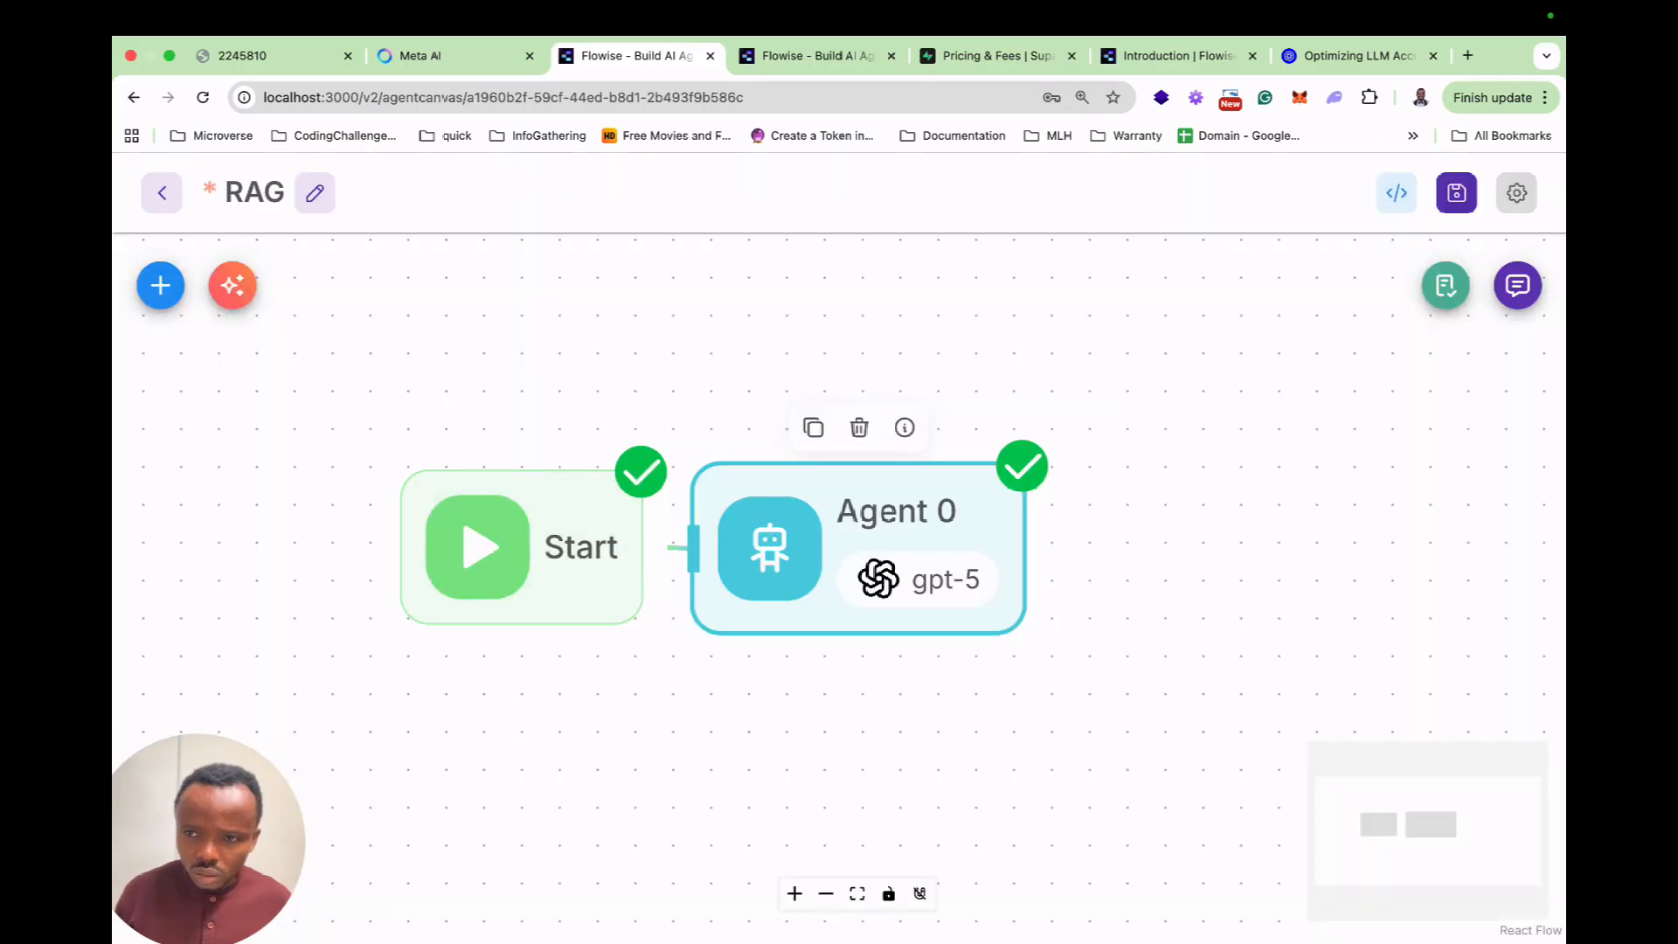
# Save the flow and resend the training-year question, which returns an organization-verification error.
pyautogui.click(1456, 193)
pyautogui.click(1518, 286)
pyautogui.press('Up')
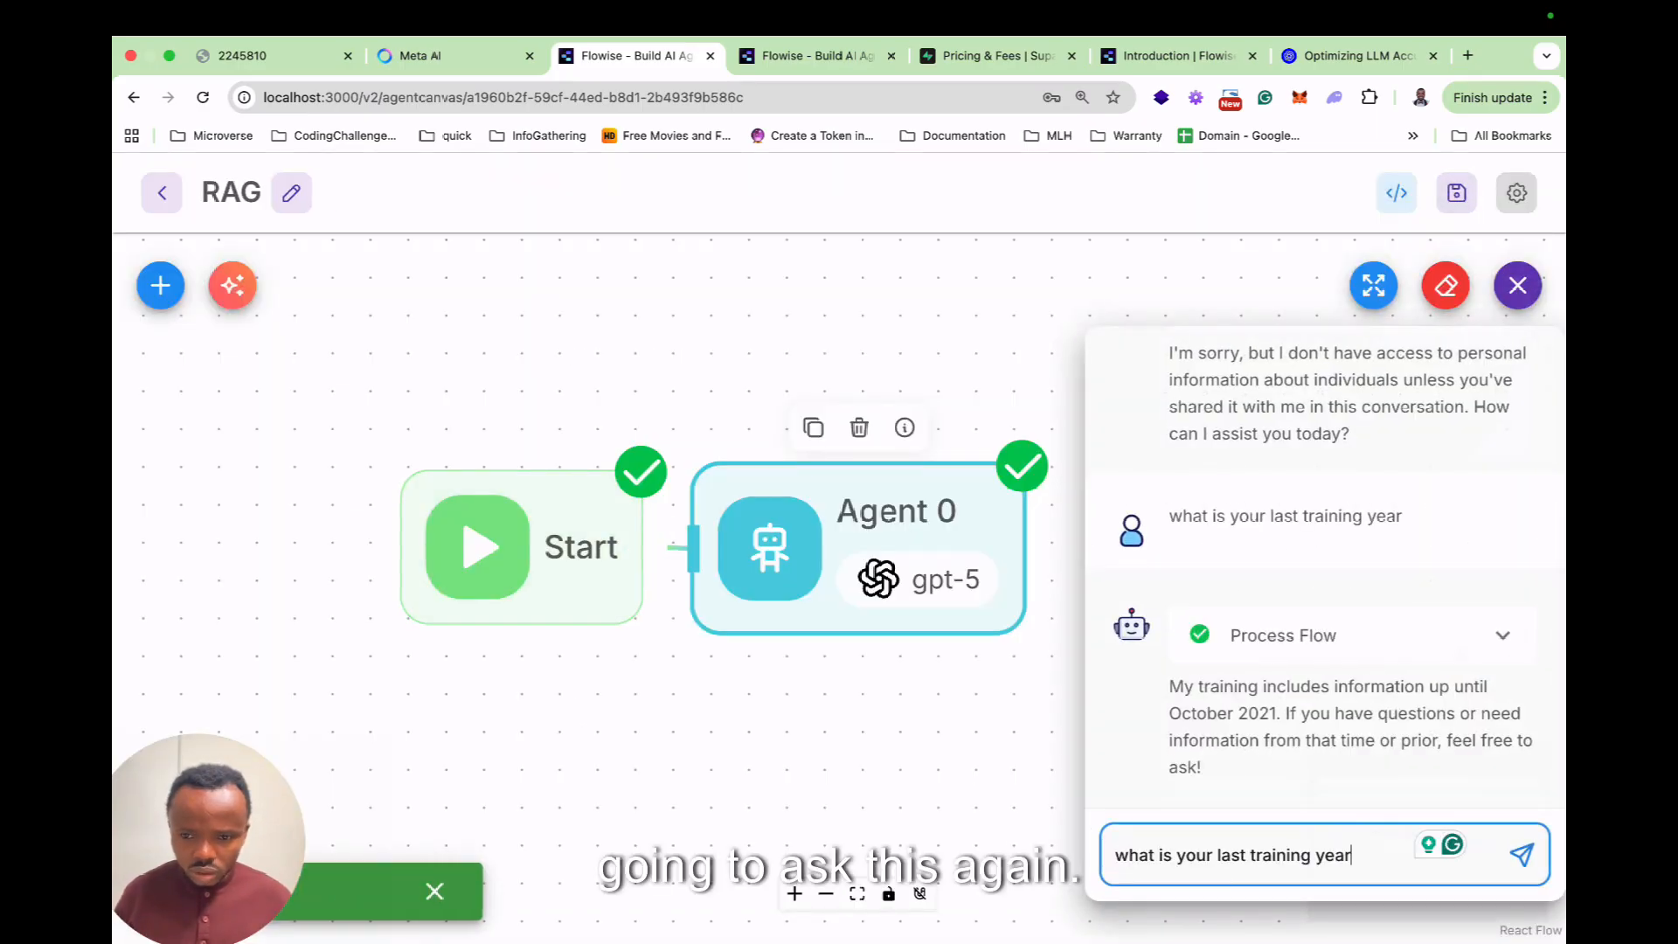
pyautogui.press('Return')
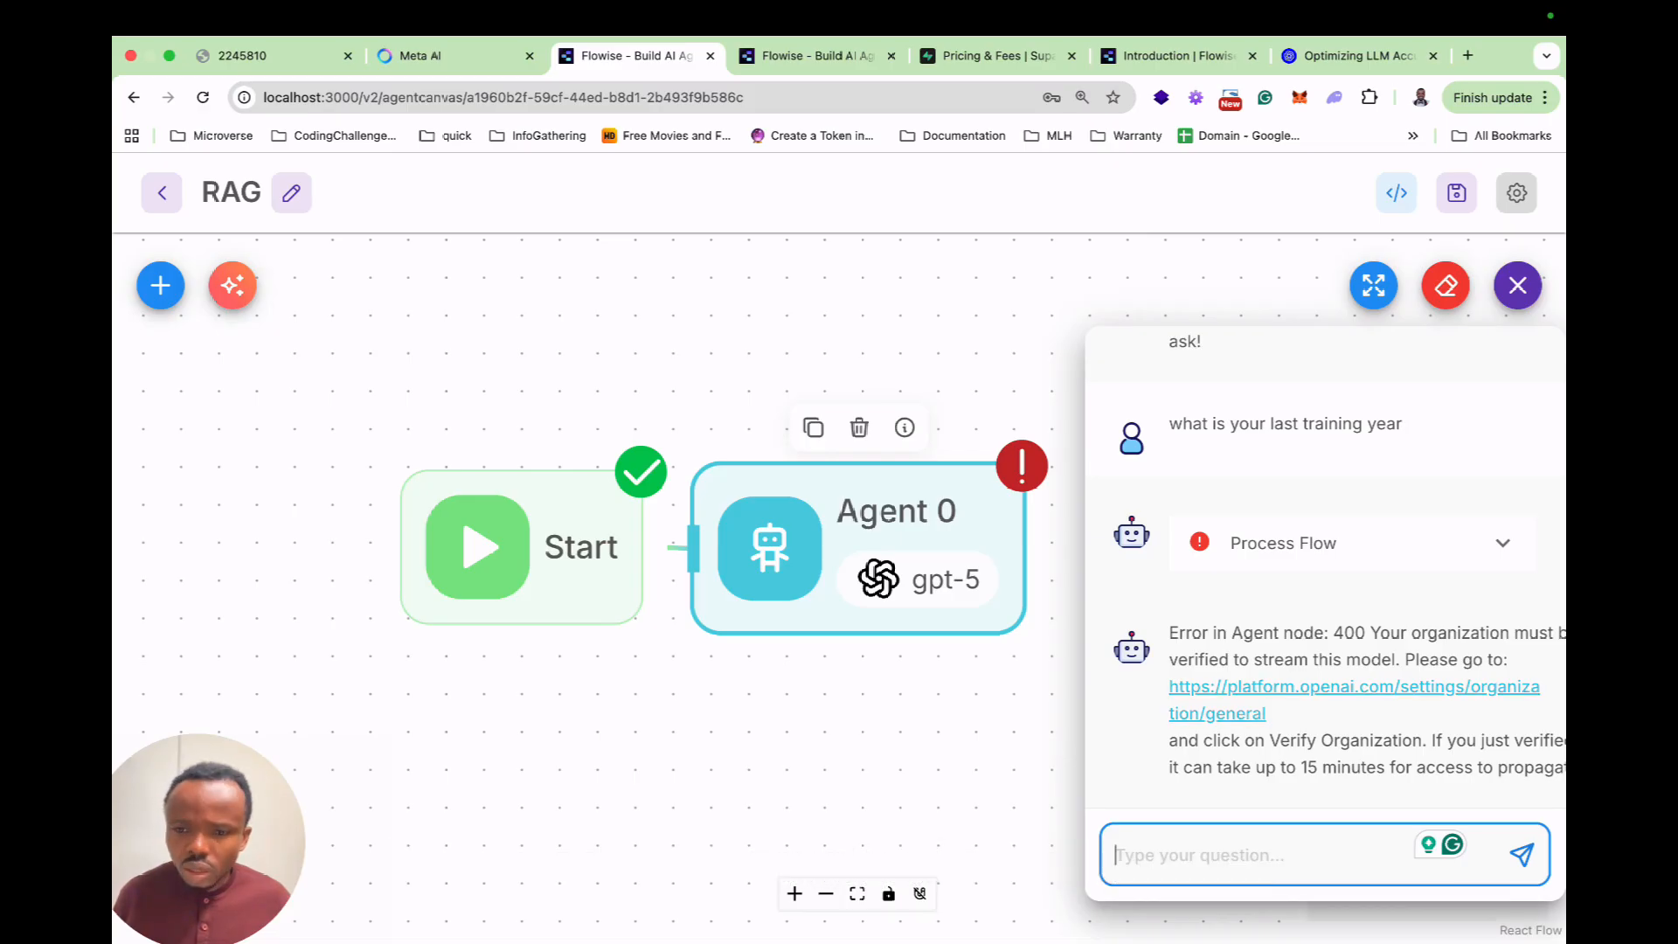
pyautogui.click(909, 734)
# Change Agent 0's ChatOpenAI Model Name from gpt-5 to gpt-4.1.
pyautogui.doubleClick(874, 533)
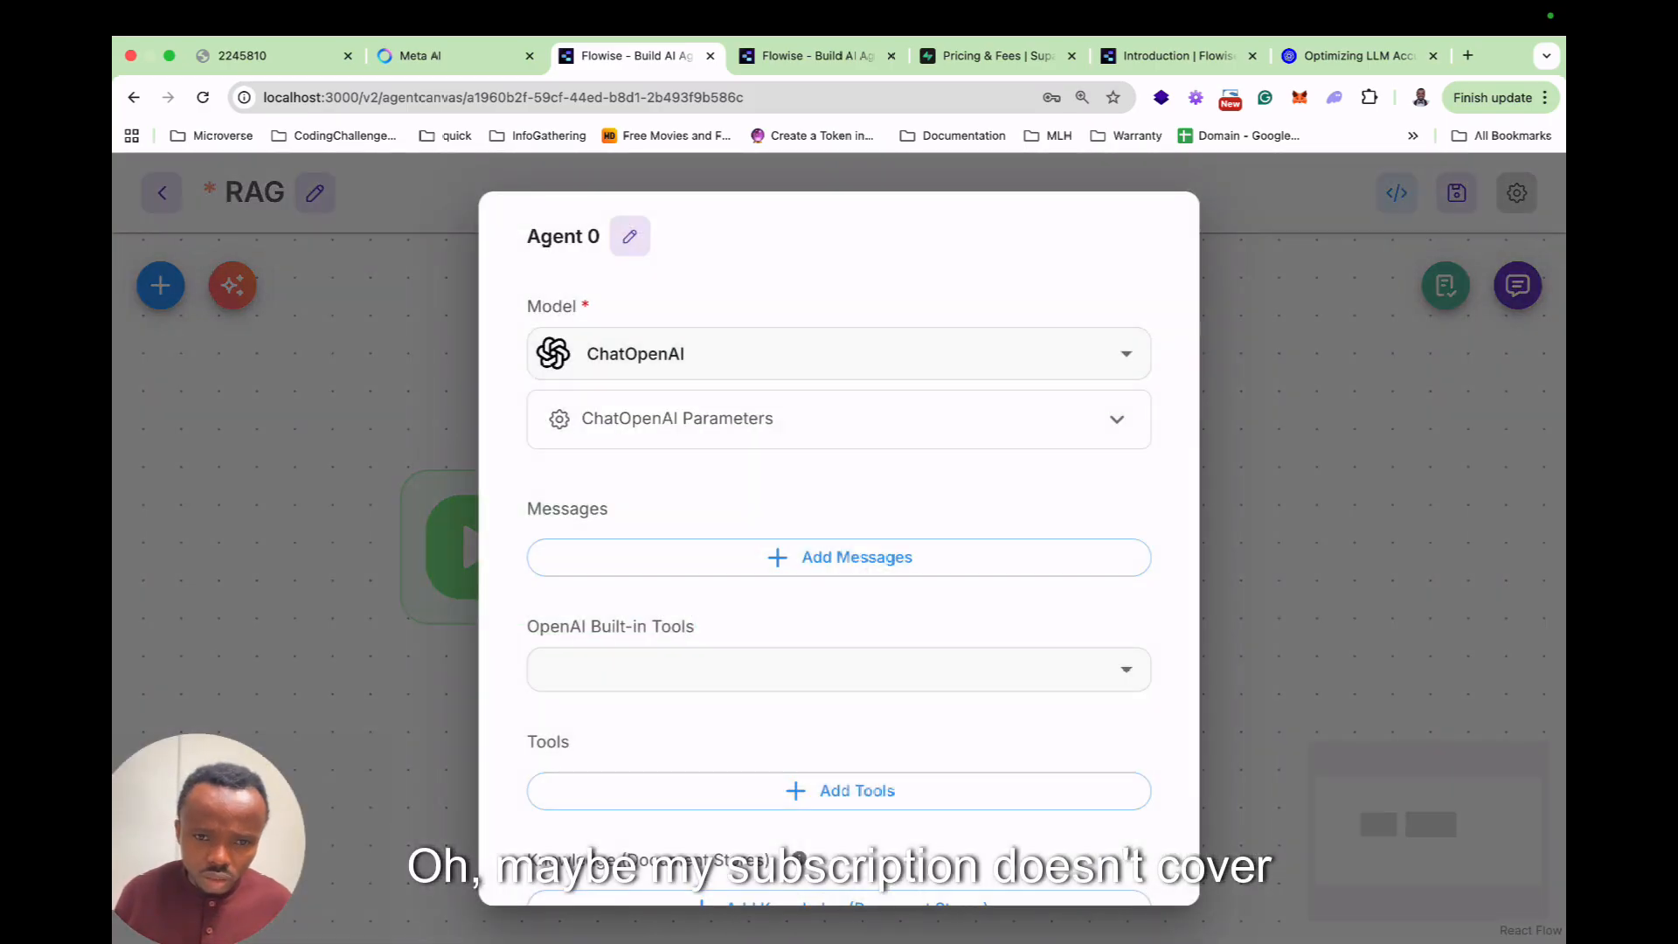
pyautogui.scroll(-4, 838, 669)
pyautogui.scroll(4, 839, 669)
pyautogui.click(838, 419)
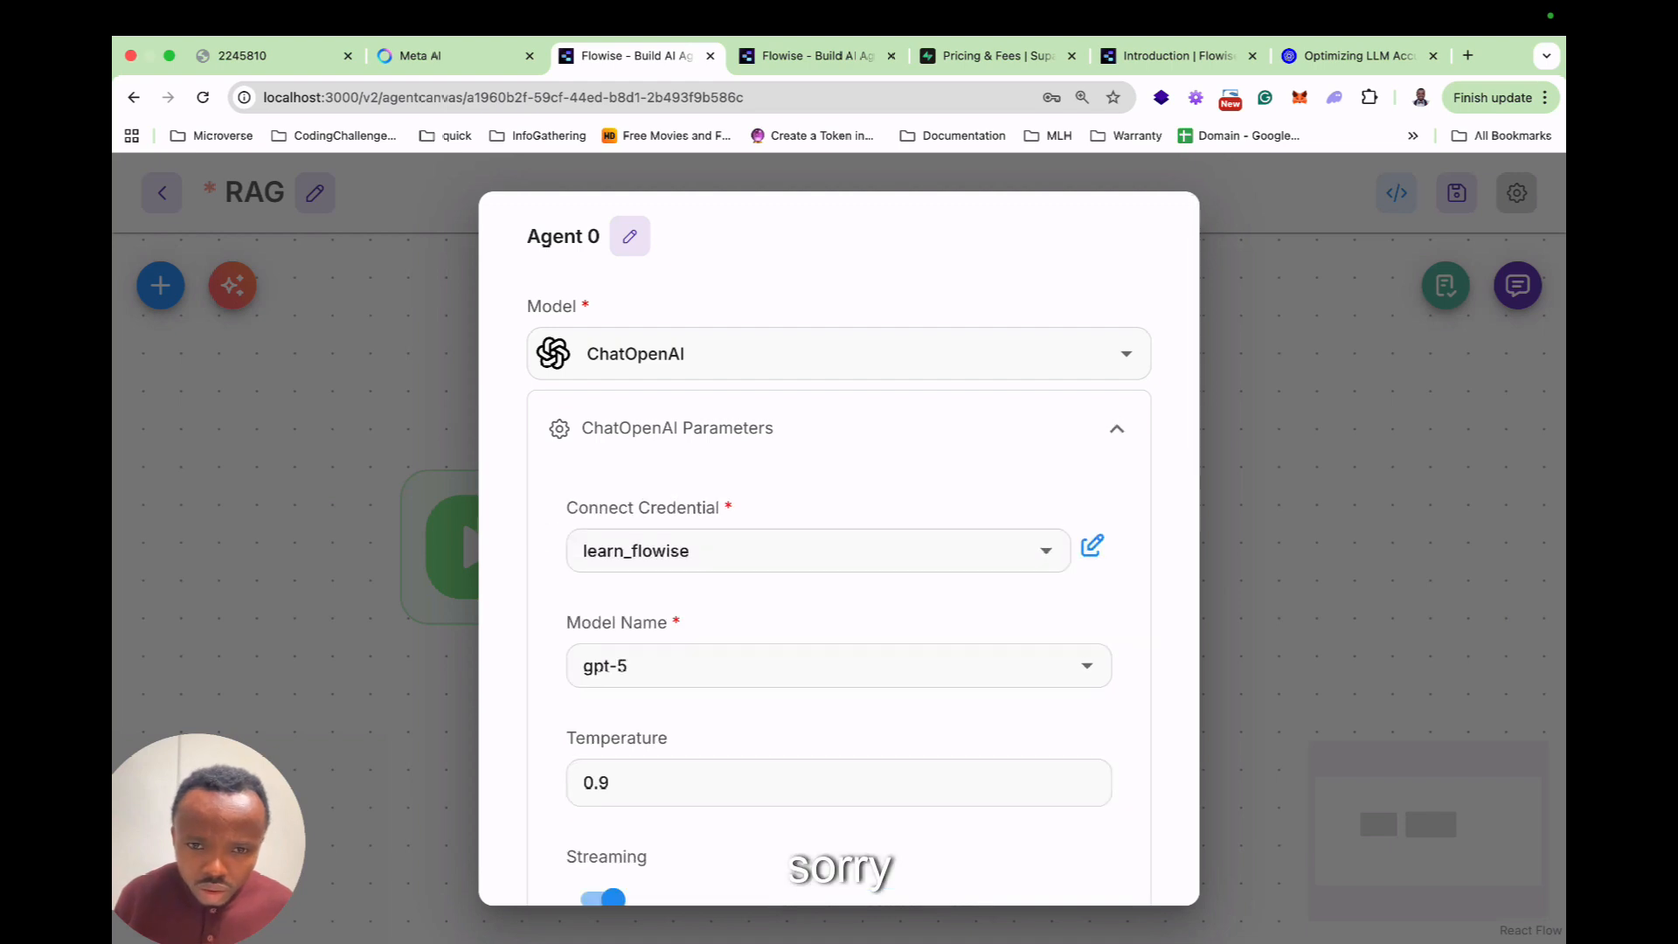
pyautogui.click(1087, 666)
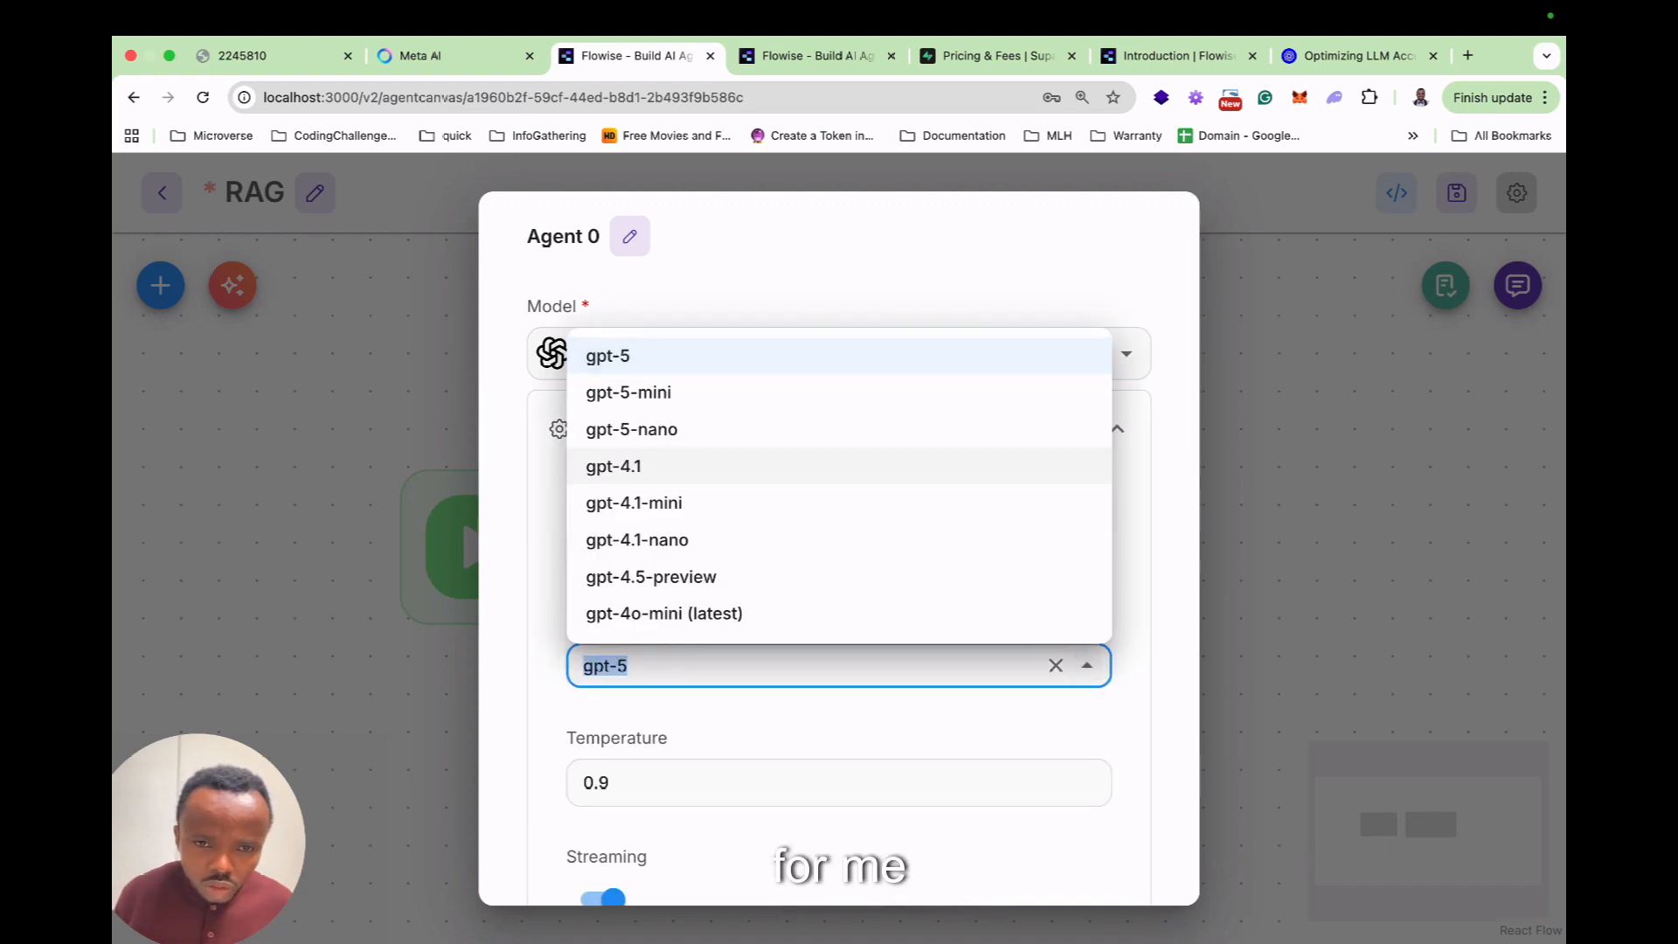
pyautogui.click(630, 466)
pyautogui.scroll(-1, 839, 524)
pyautogui.scroll(-1, 839, 524)
pyautogui.press('Escape')
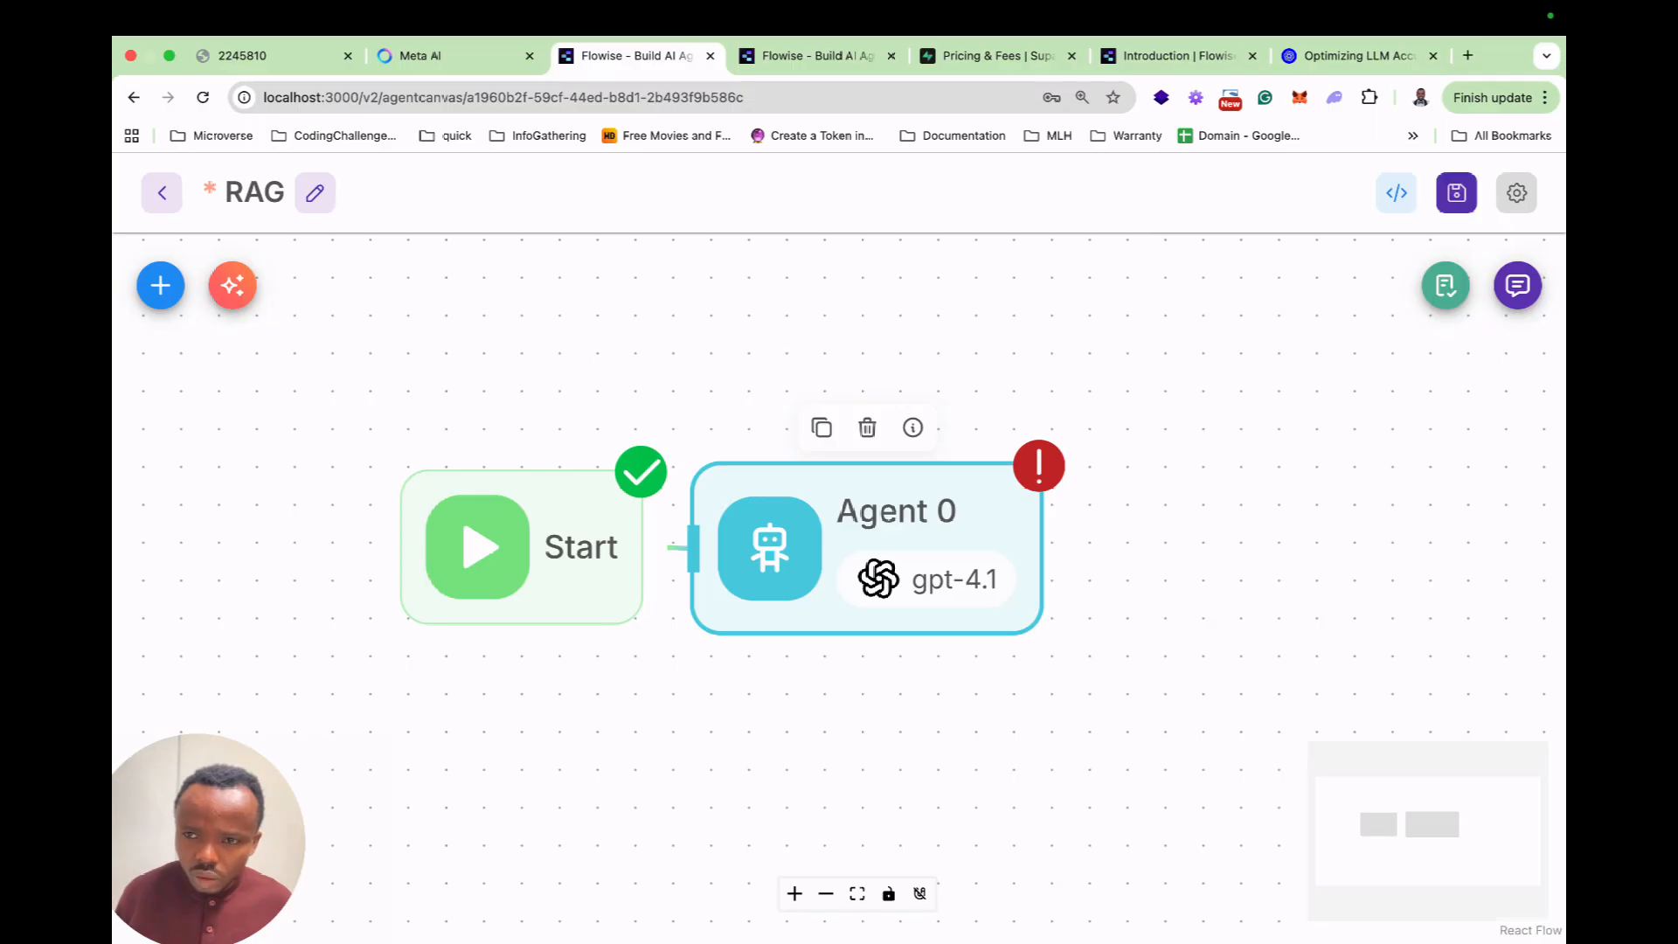
# Save the flow and resend the training-year question to gpt-4.1.
pyautogui.click(1457, 193)
pyautogui.click(1517, 286)
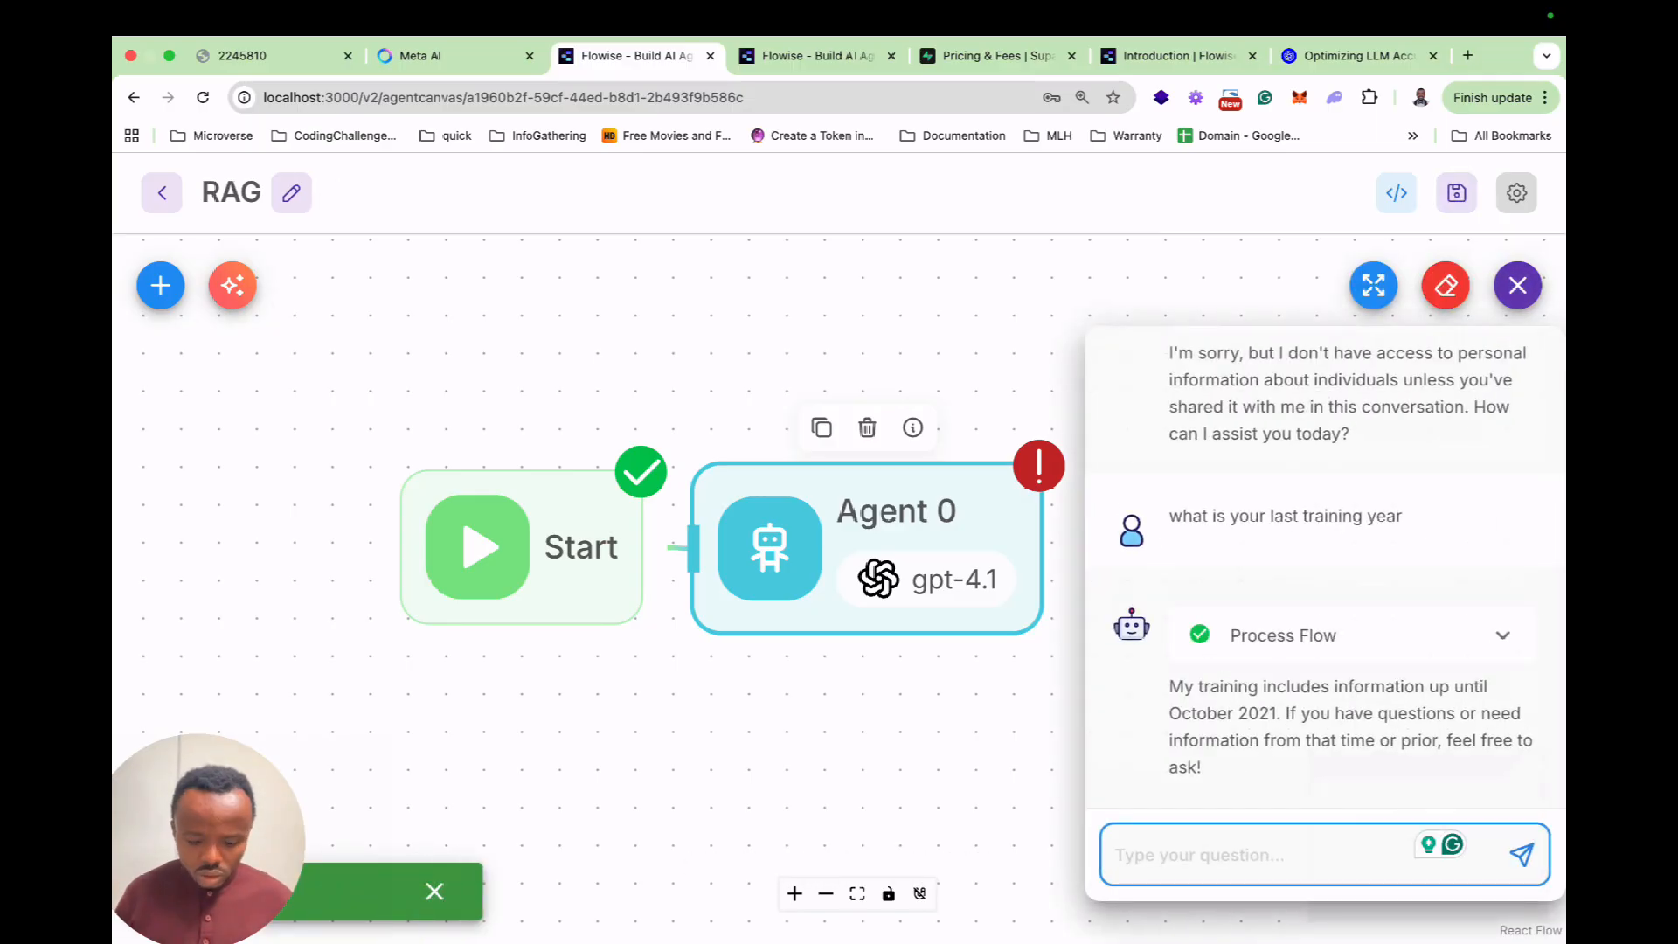
pyautogui.press('Up')
pyautogui.press('Return')
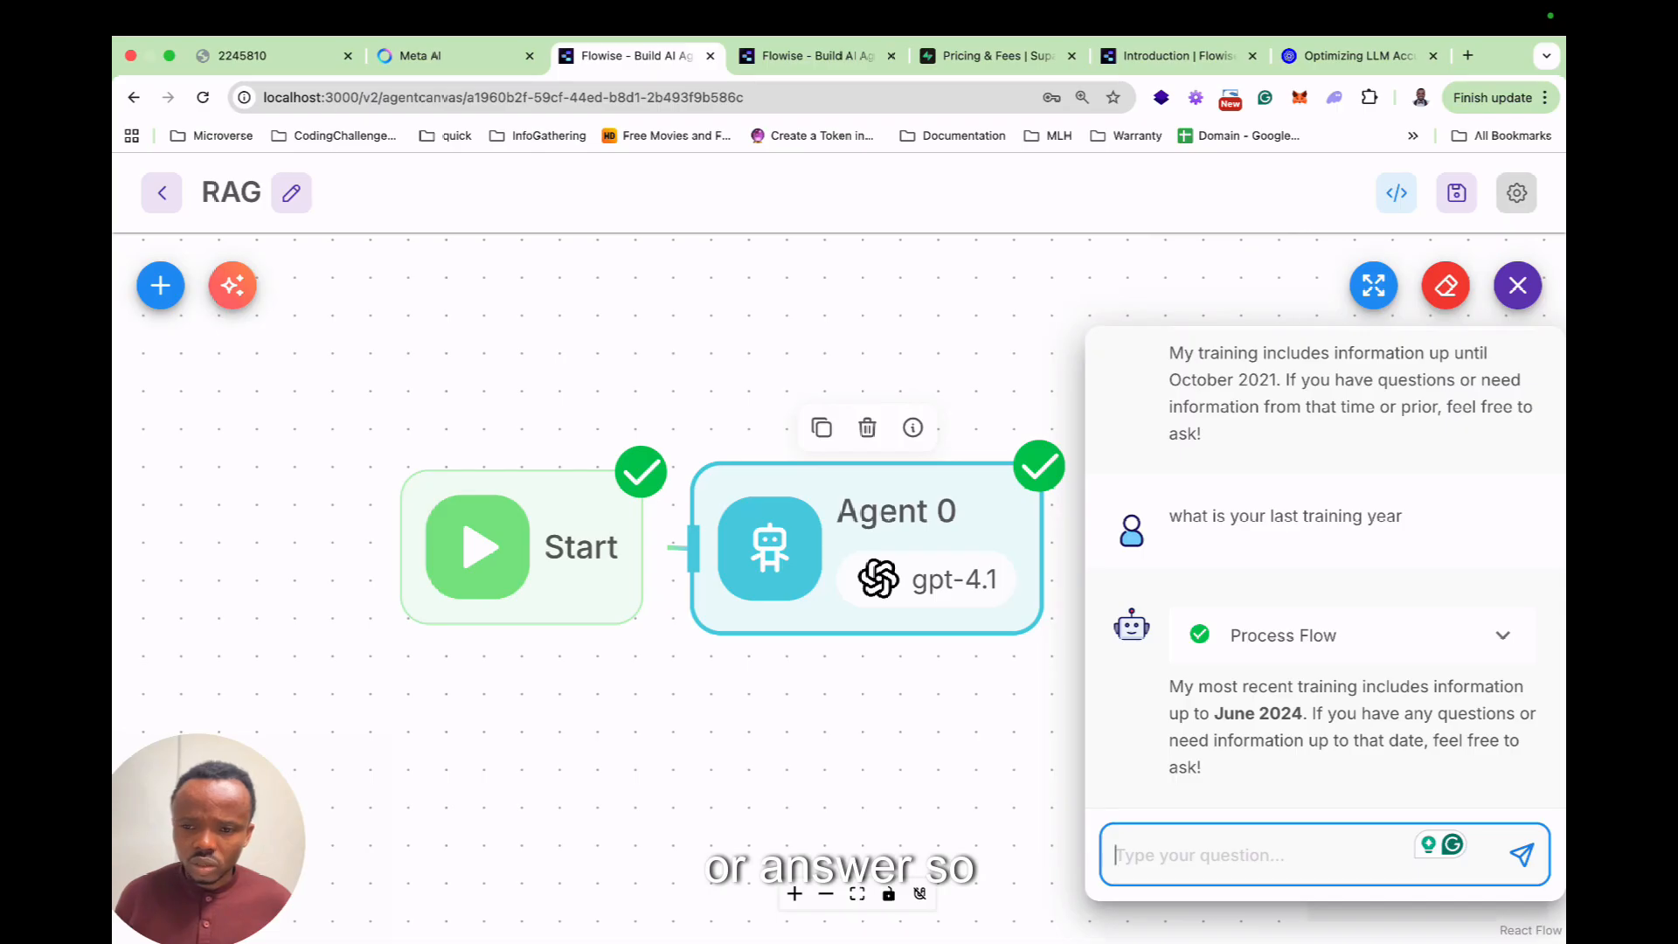
# Add a System message 'You chatting with …' naming the user to Agent 0, then save.
pyautogui.doubleClick(909, 555)
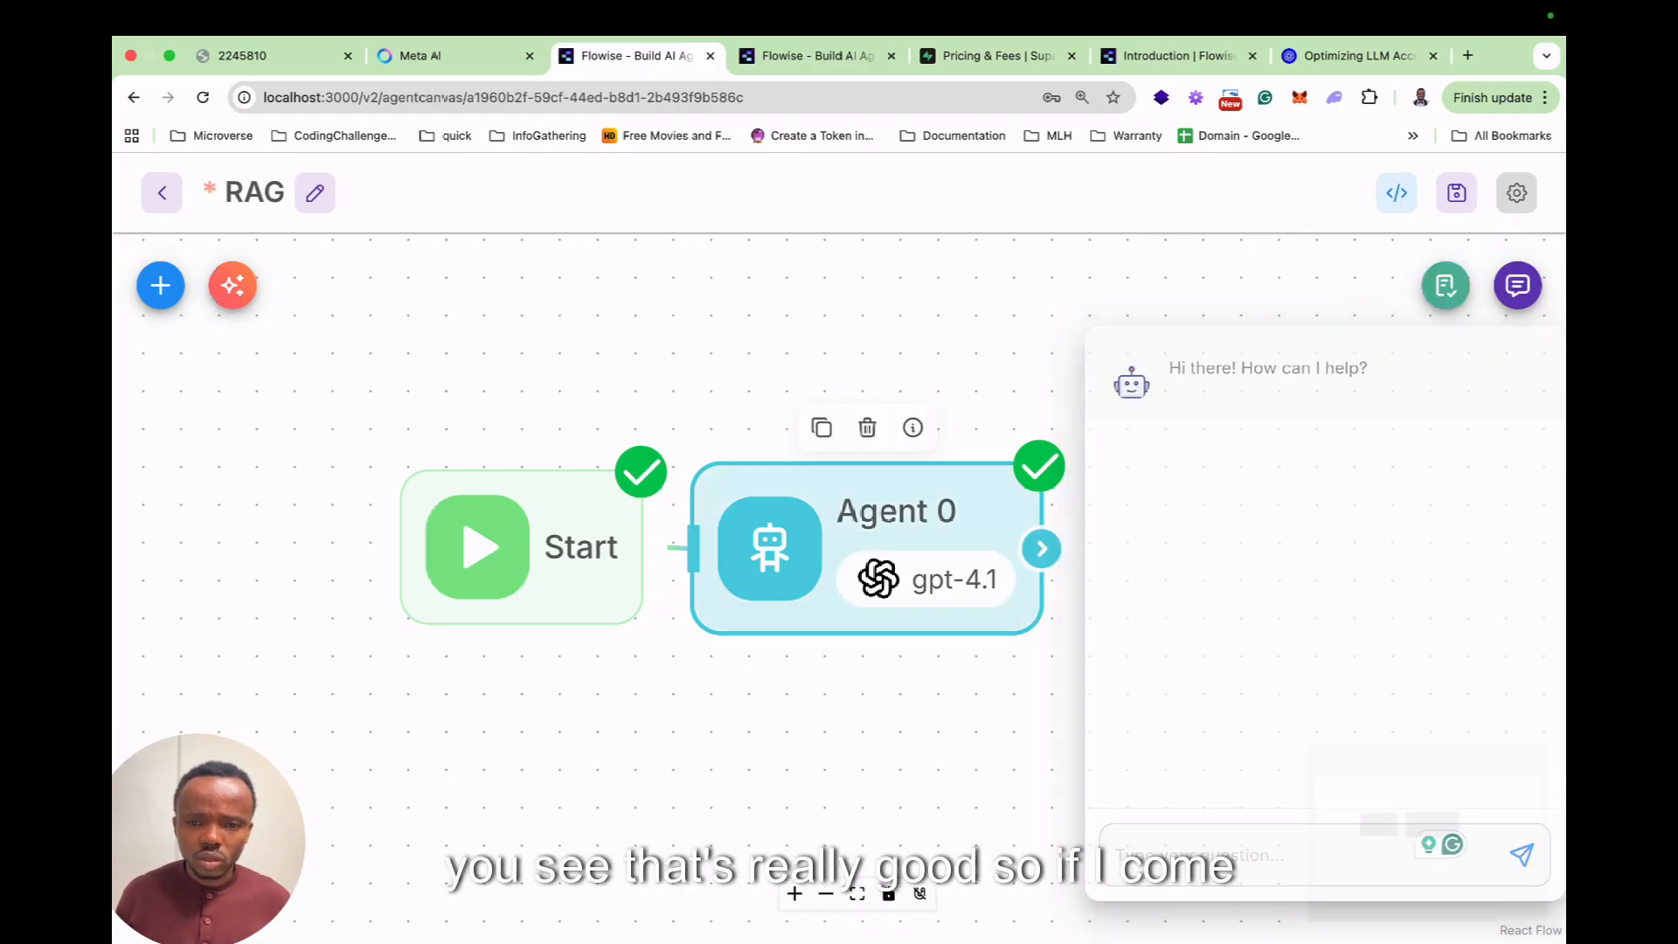
pyautogui.click(839, 557)
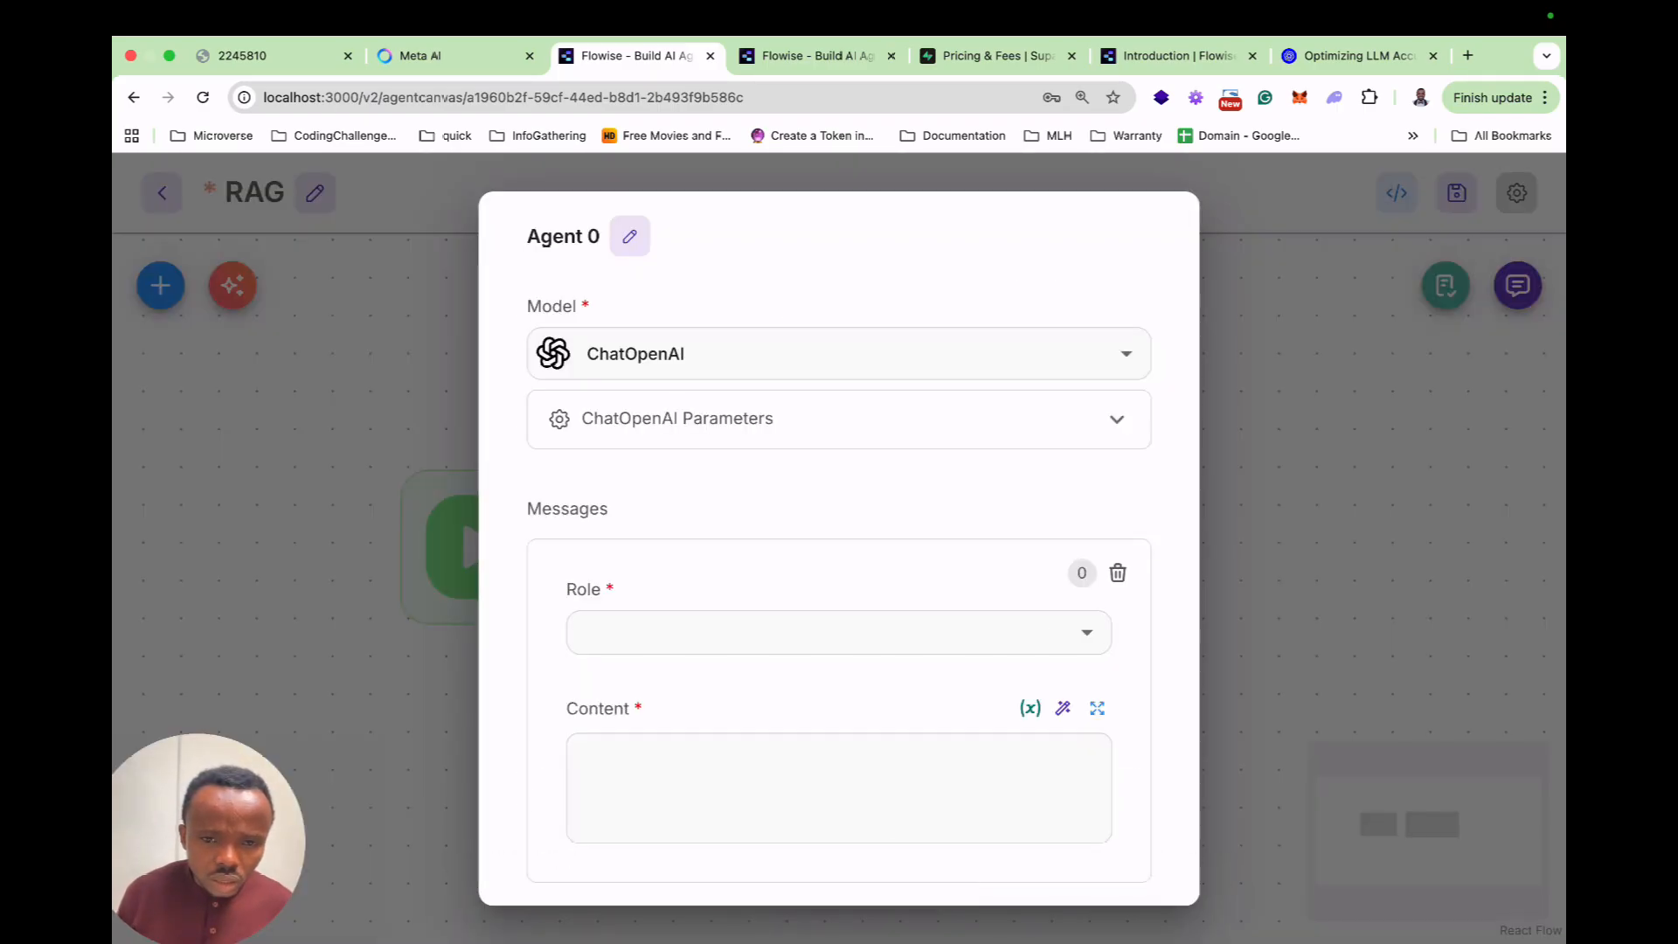
pyautogui.click(824, 631)
pyautogui.click(614, 681)
pyautogui.click(837, 787)
pyautogui.write('You cha')
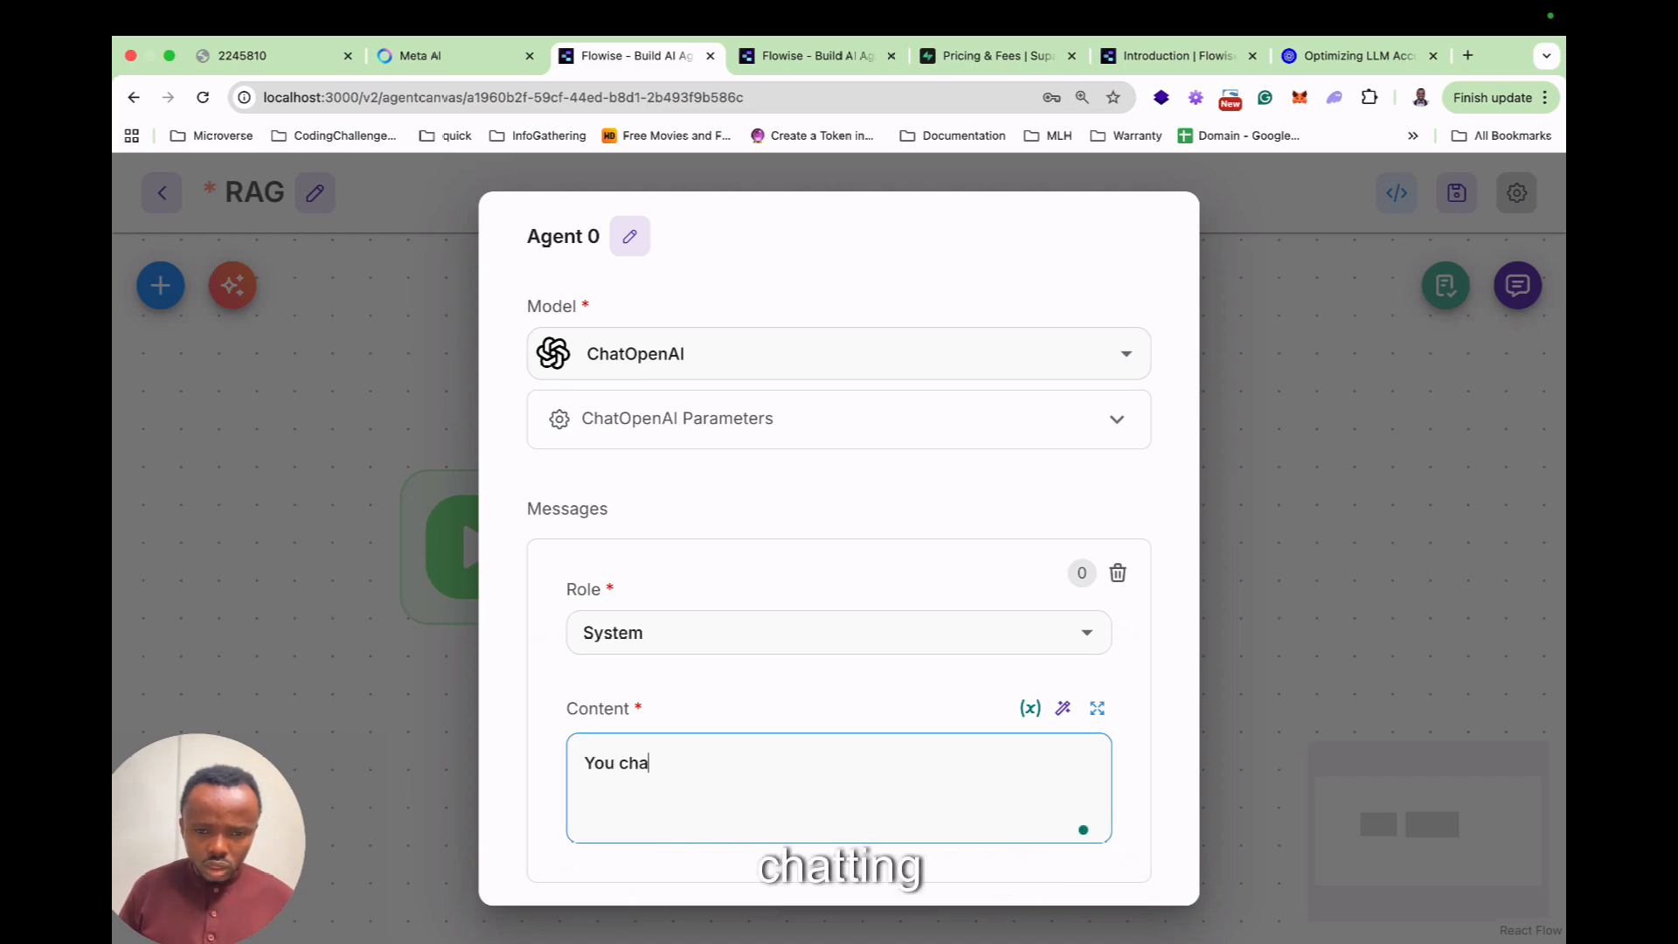
pyautogui.write('tting with Acushla')
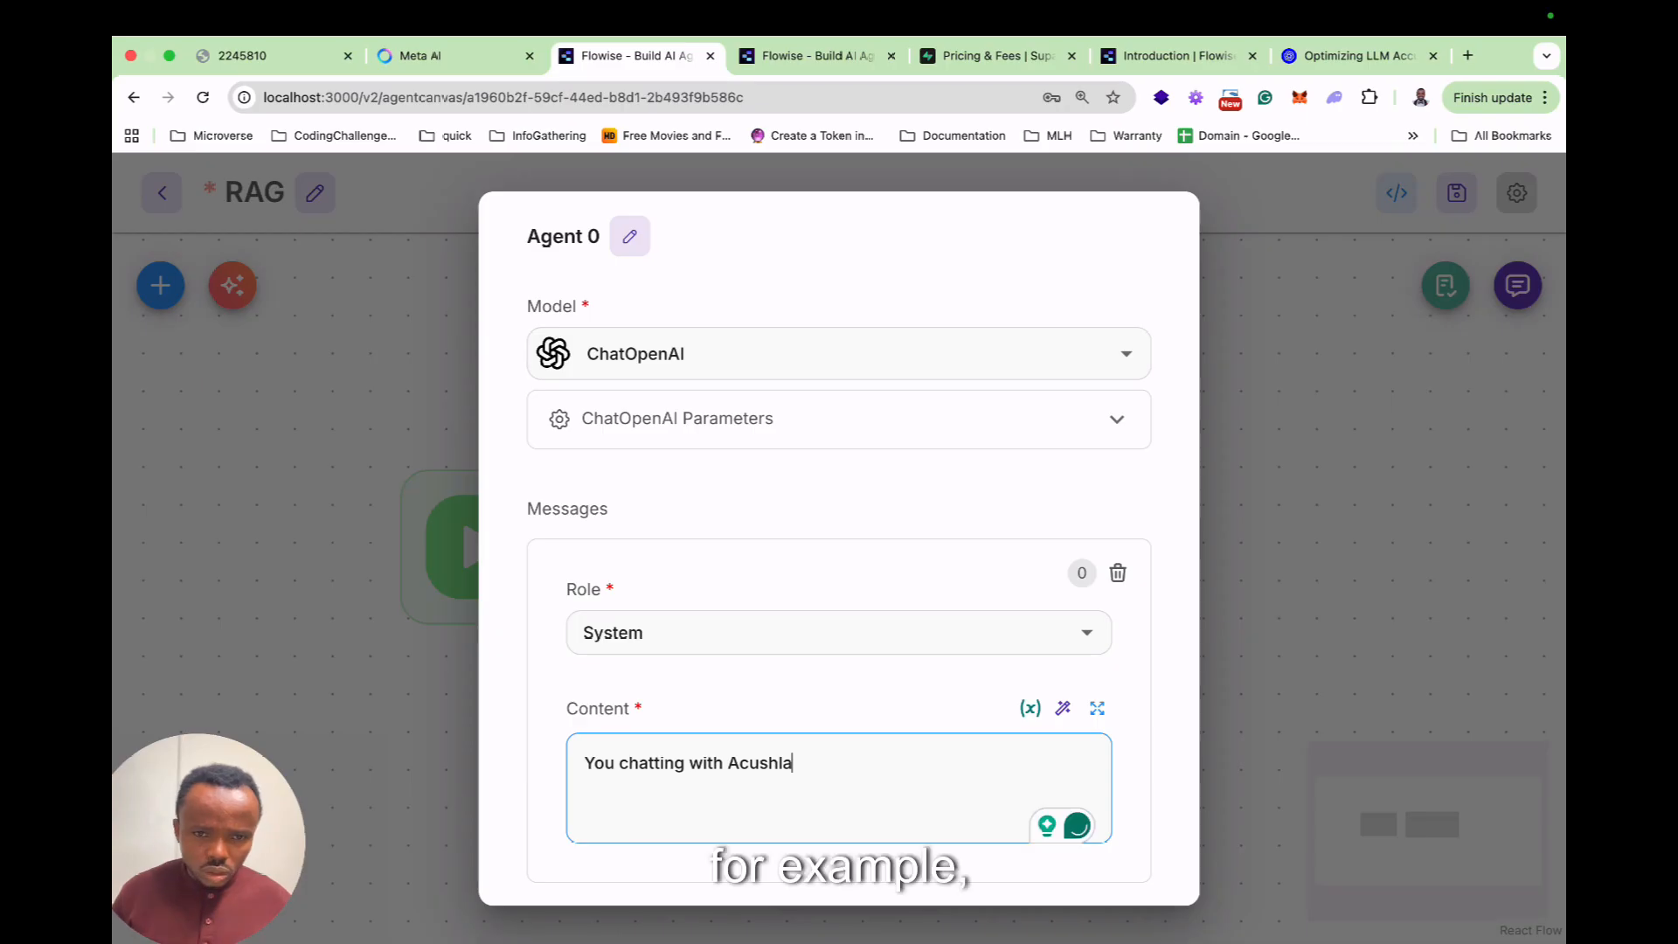
pyautogui.press('Escape')
pyautogui.click(1455, 193)
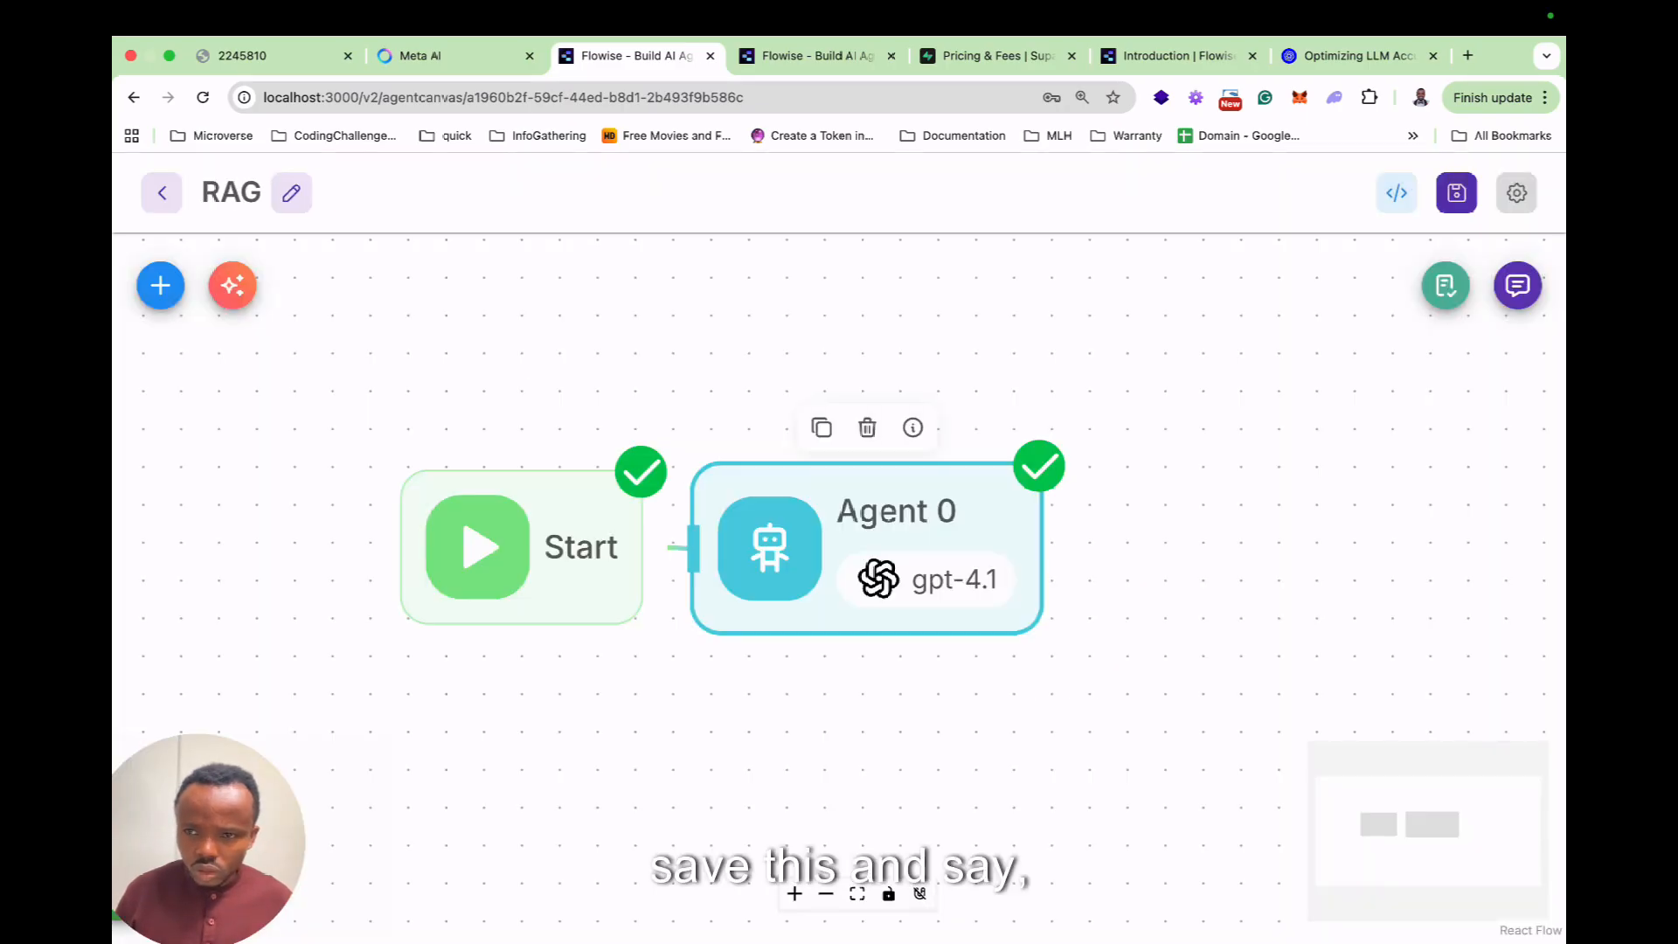
pyautogui.click(1516, 285)
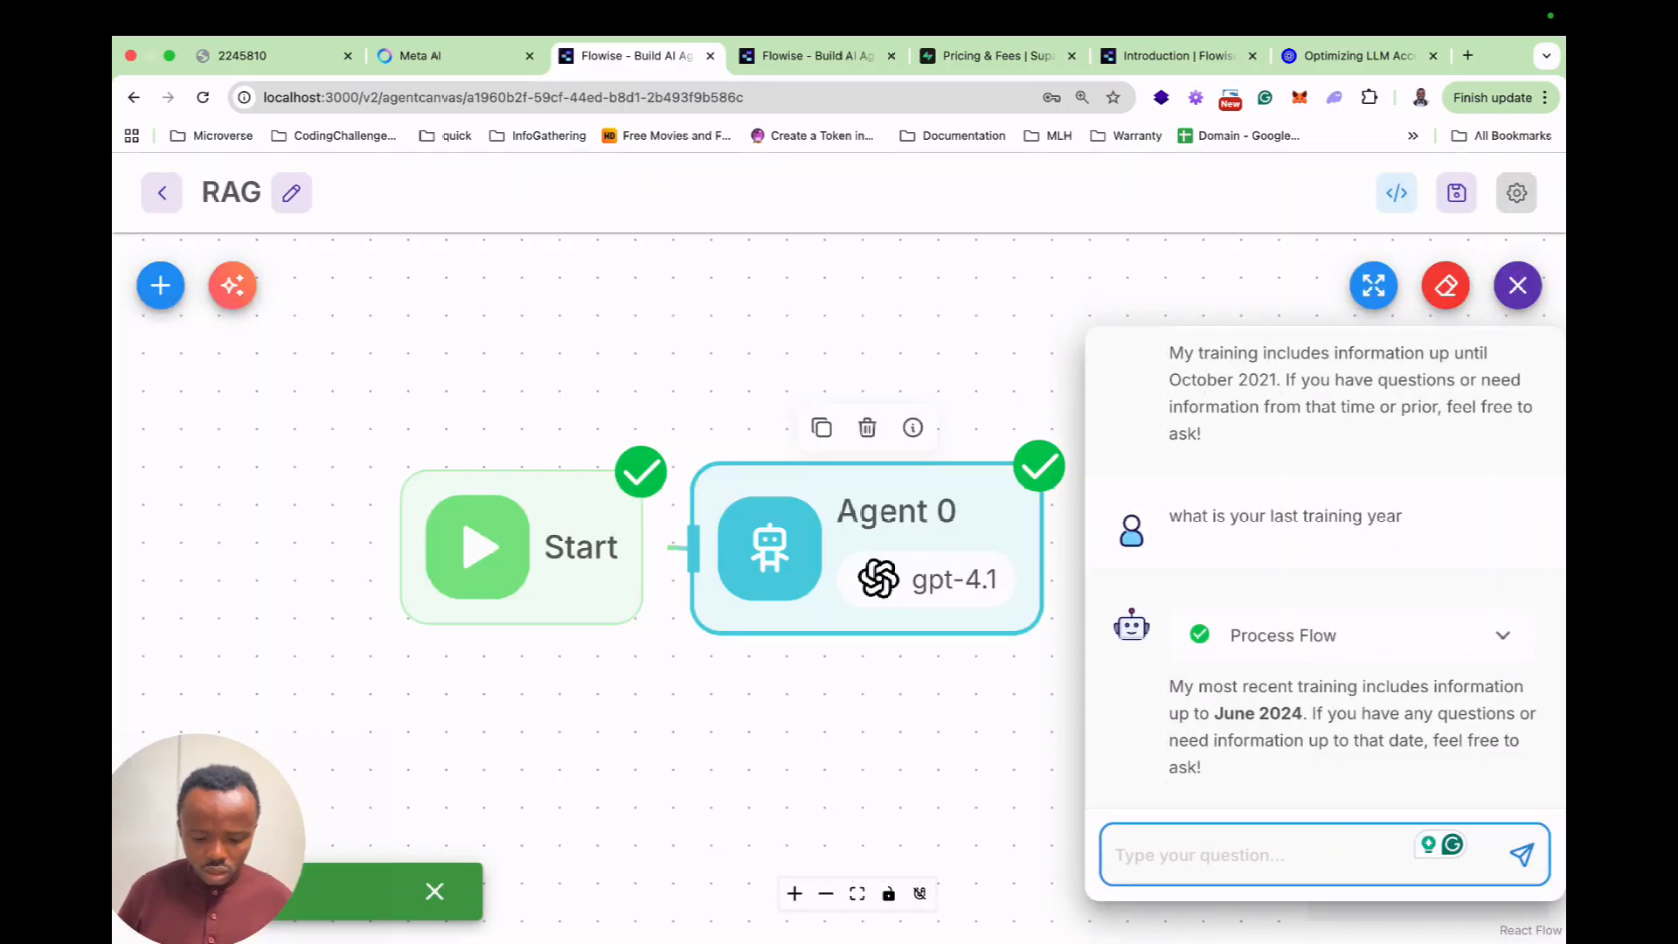
# Ask 'Hey what is my name' in chat, then clear the chat history.
pyautogui.write('Hey what is my n')
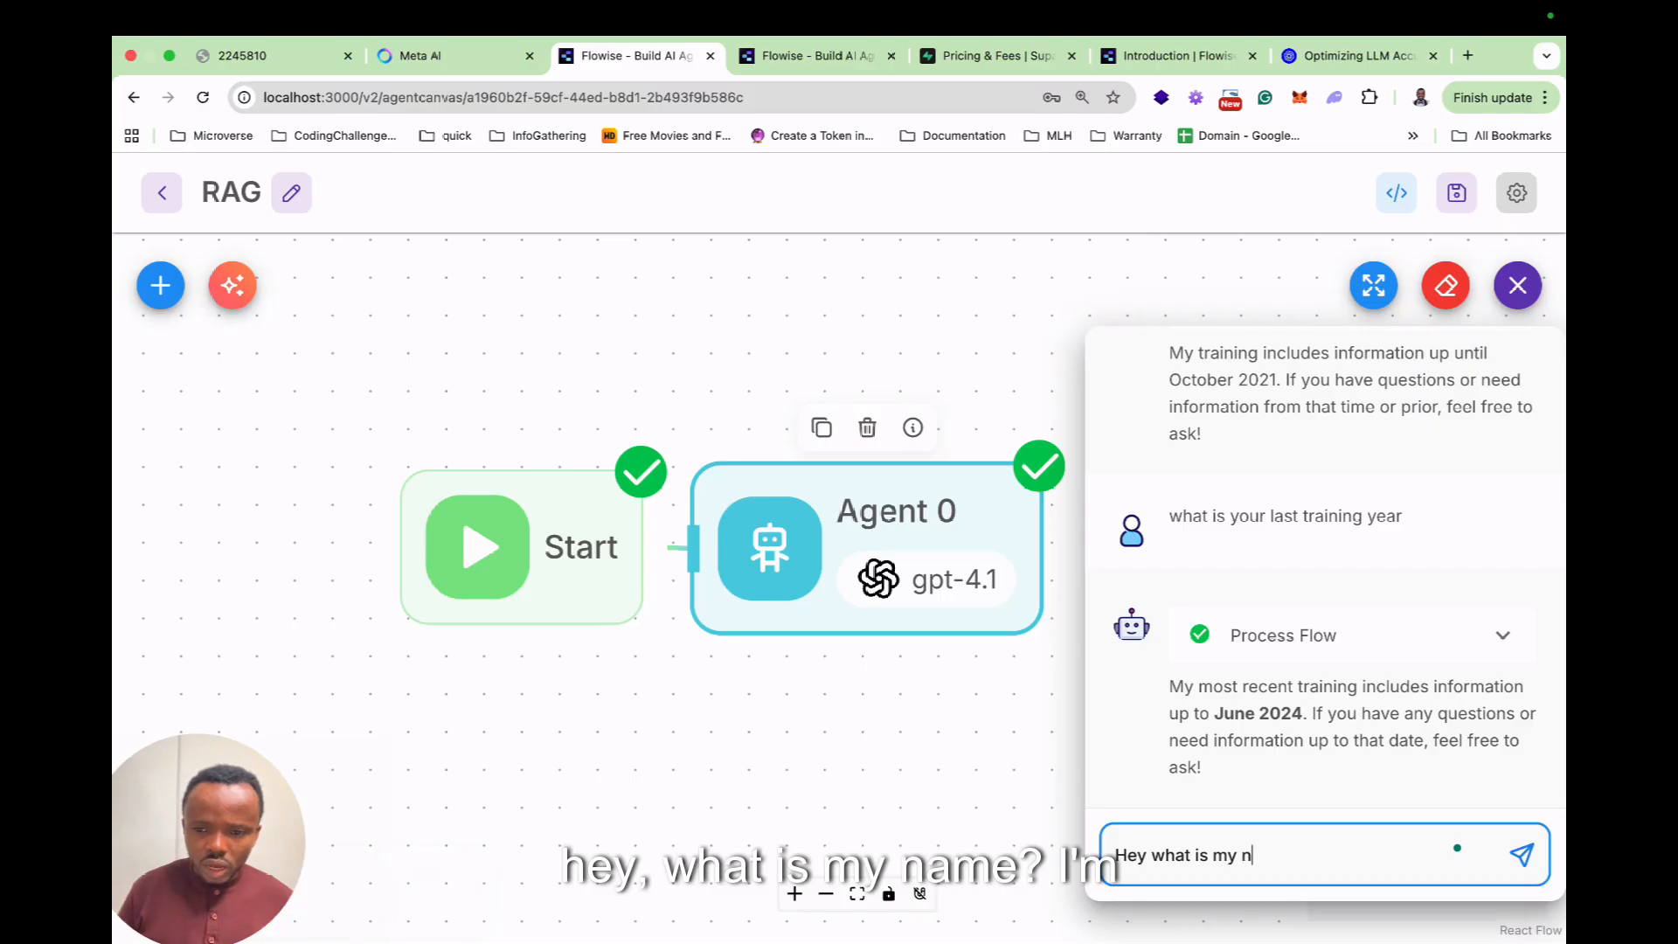
pyautogui.write('ame')
pyautogui.press('Return')
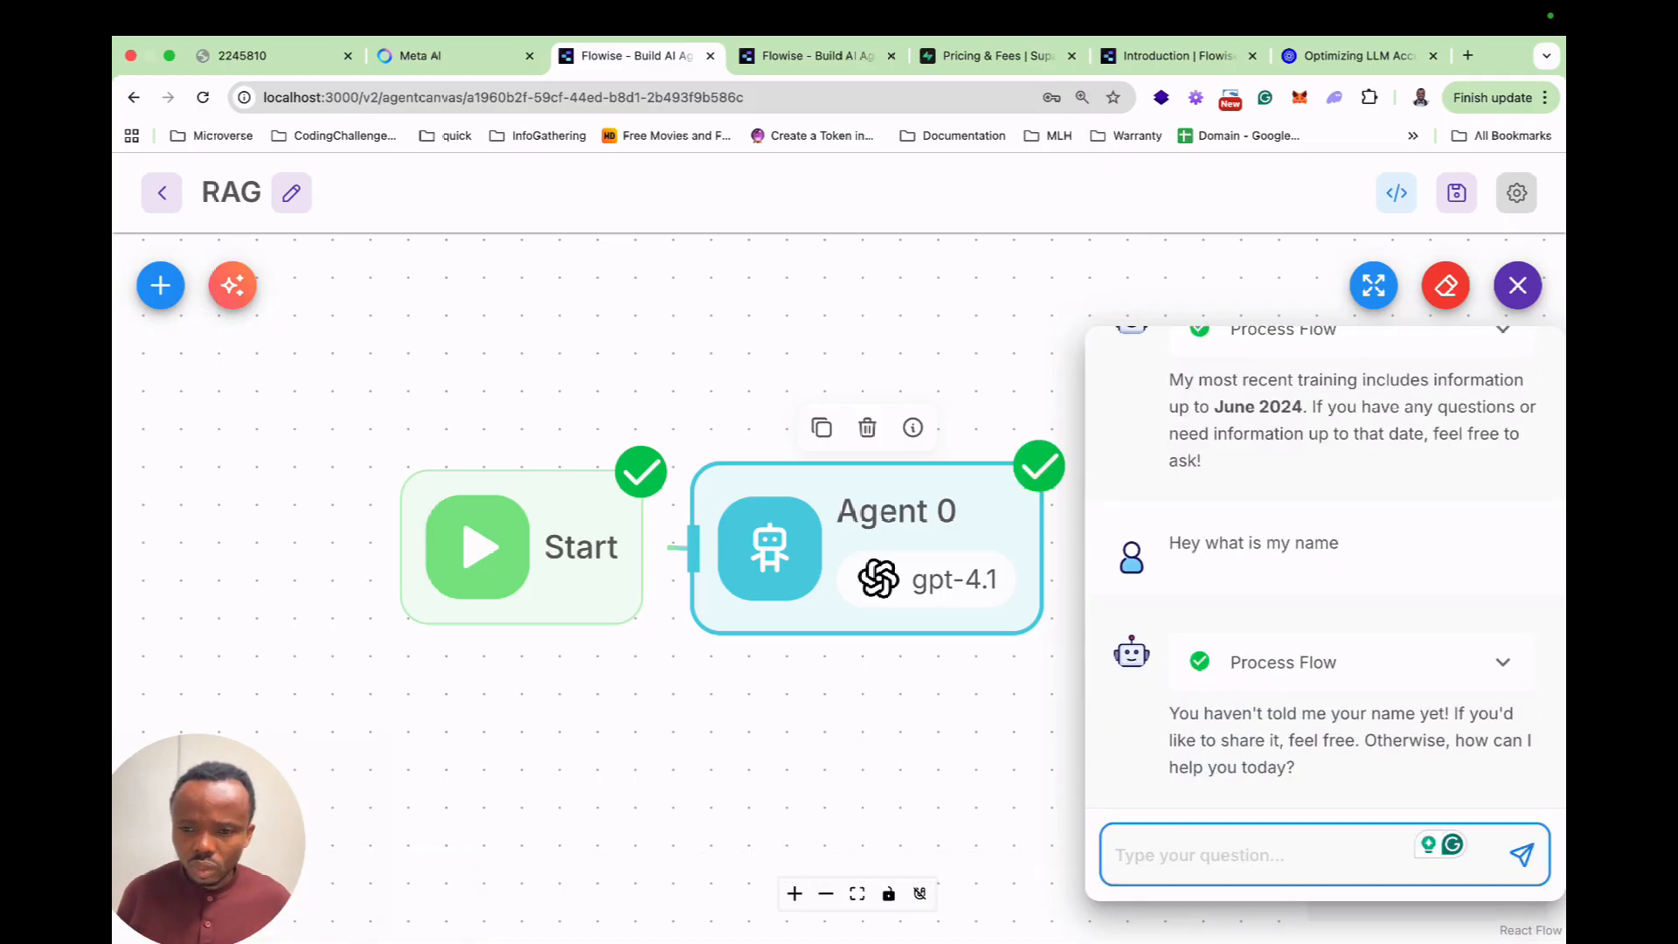
pyautogui.click(1446, 285)
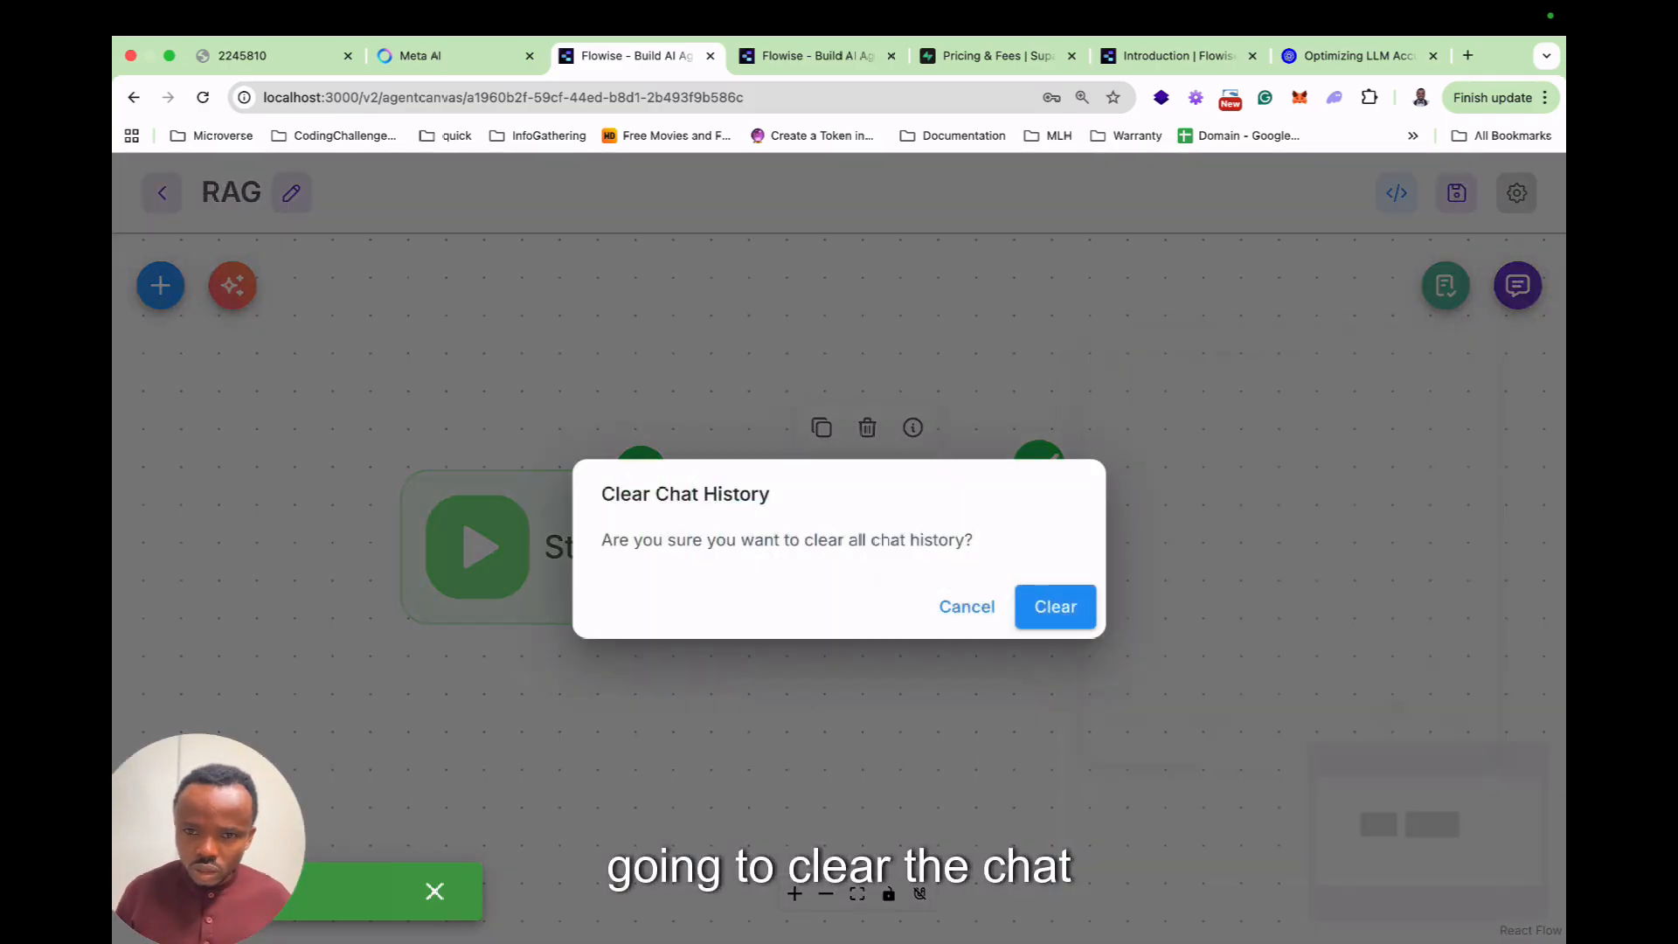
pyautogui.click(1055, 605)
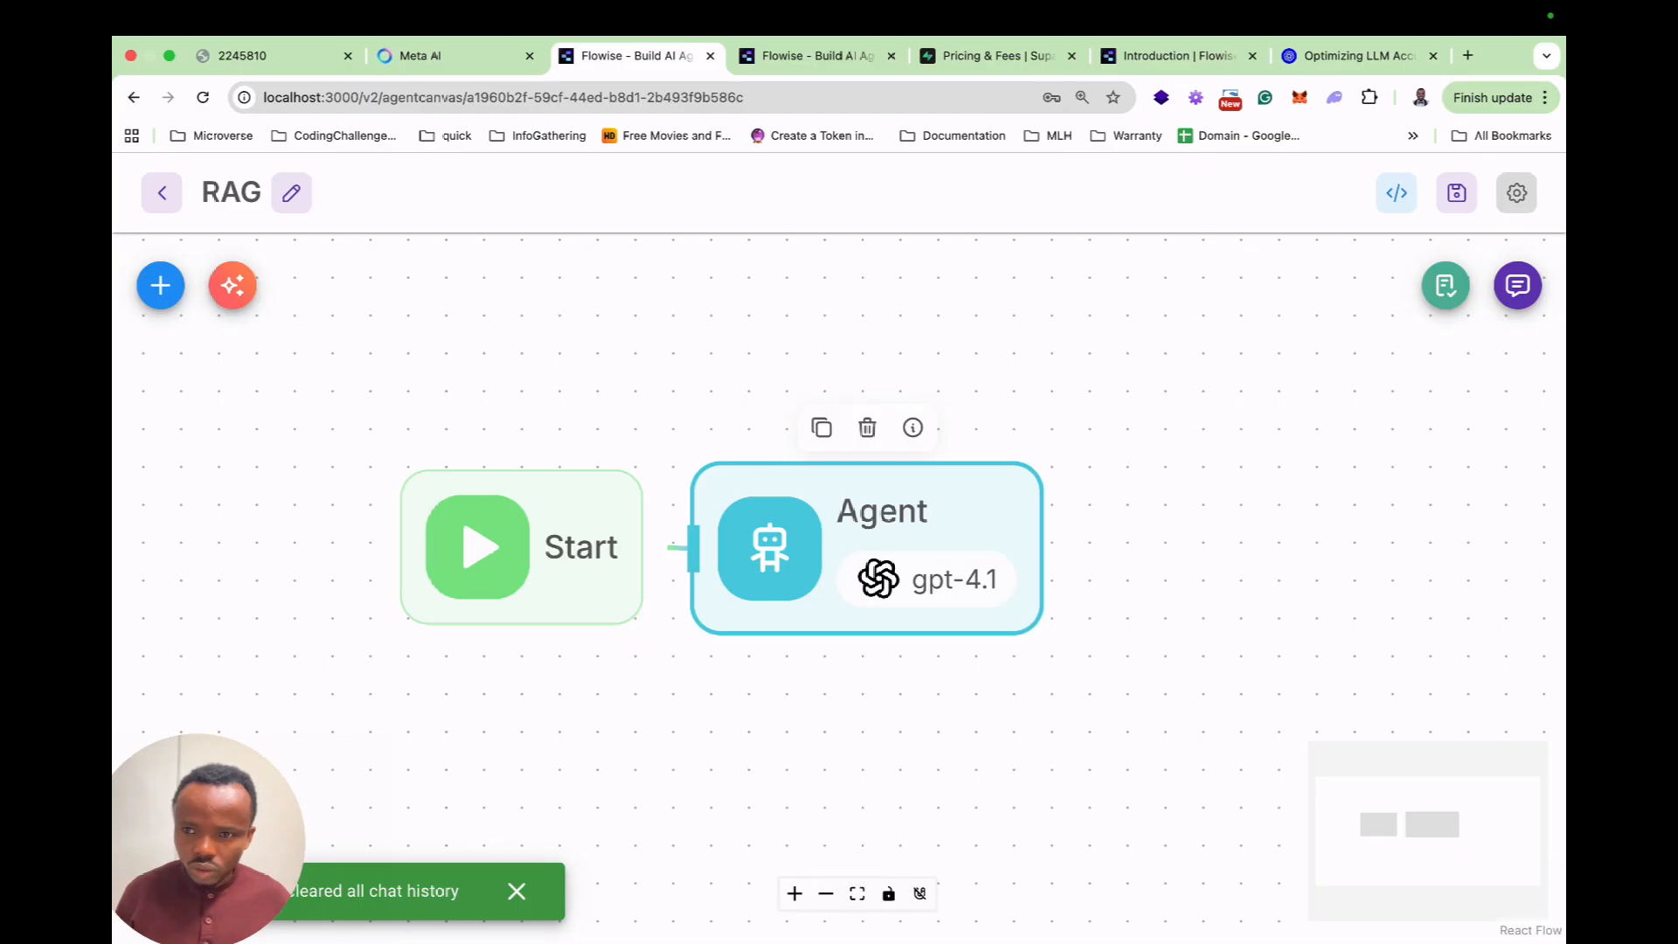
# Check the Agent node's settings for the Enable Memory option.
pyautogui.click(1517, 285)
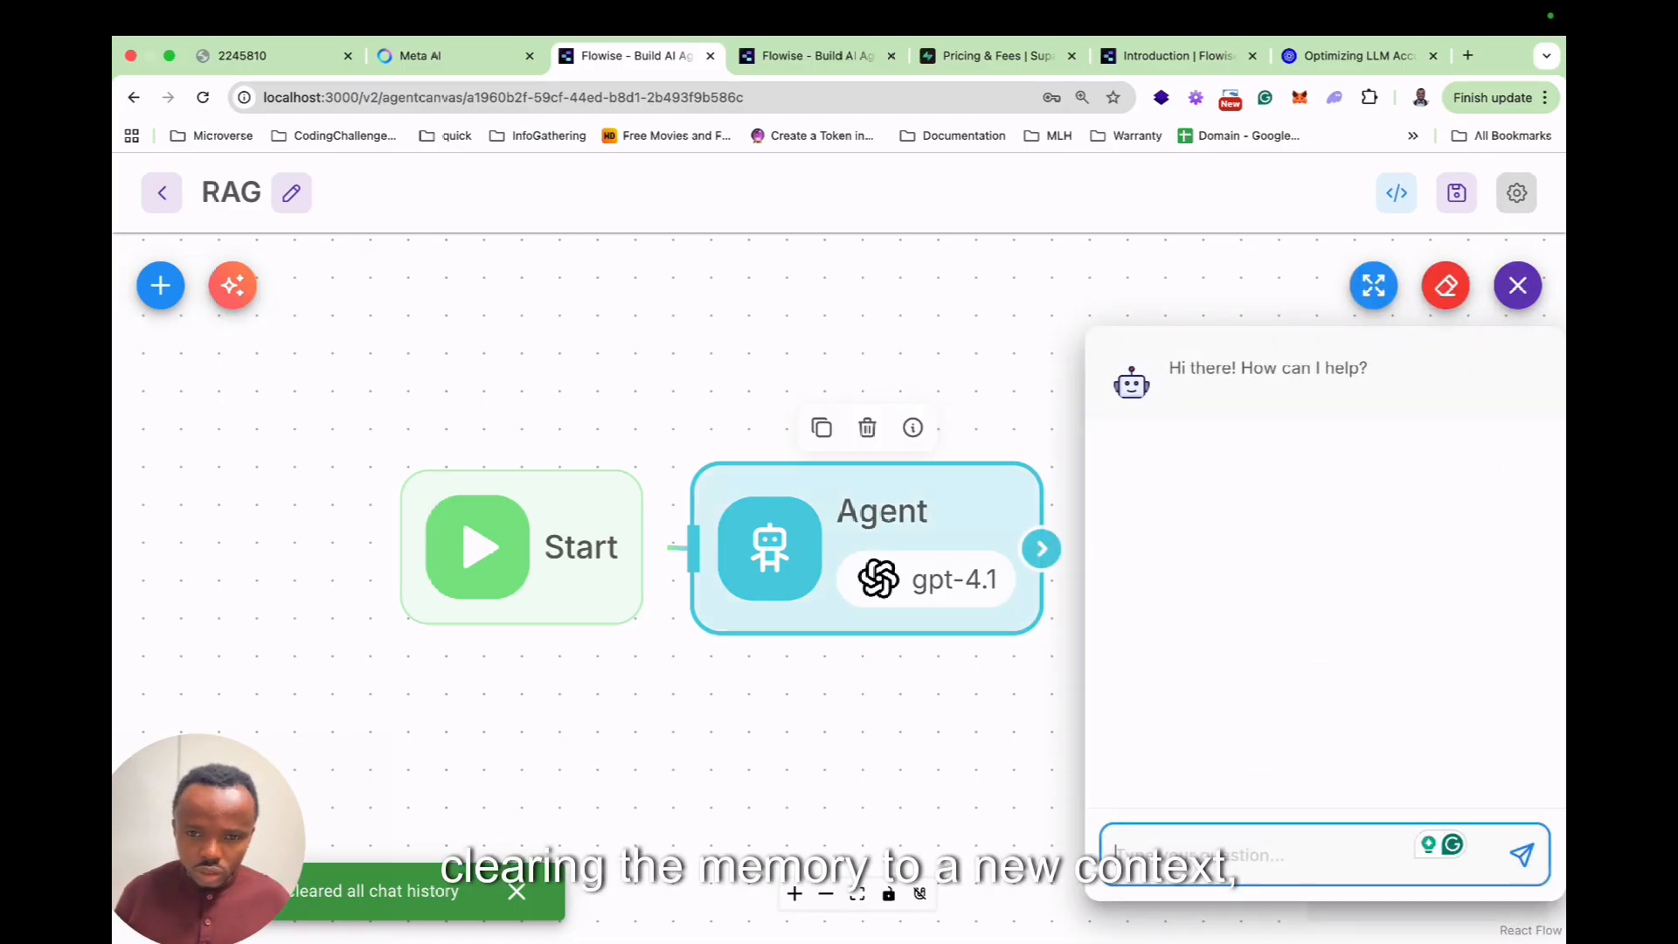
pyautogui.doubleClick(874, 559)
pyautogui.scroll(-10, 838, 541)
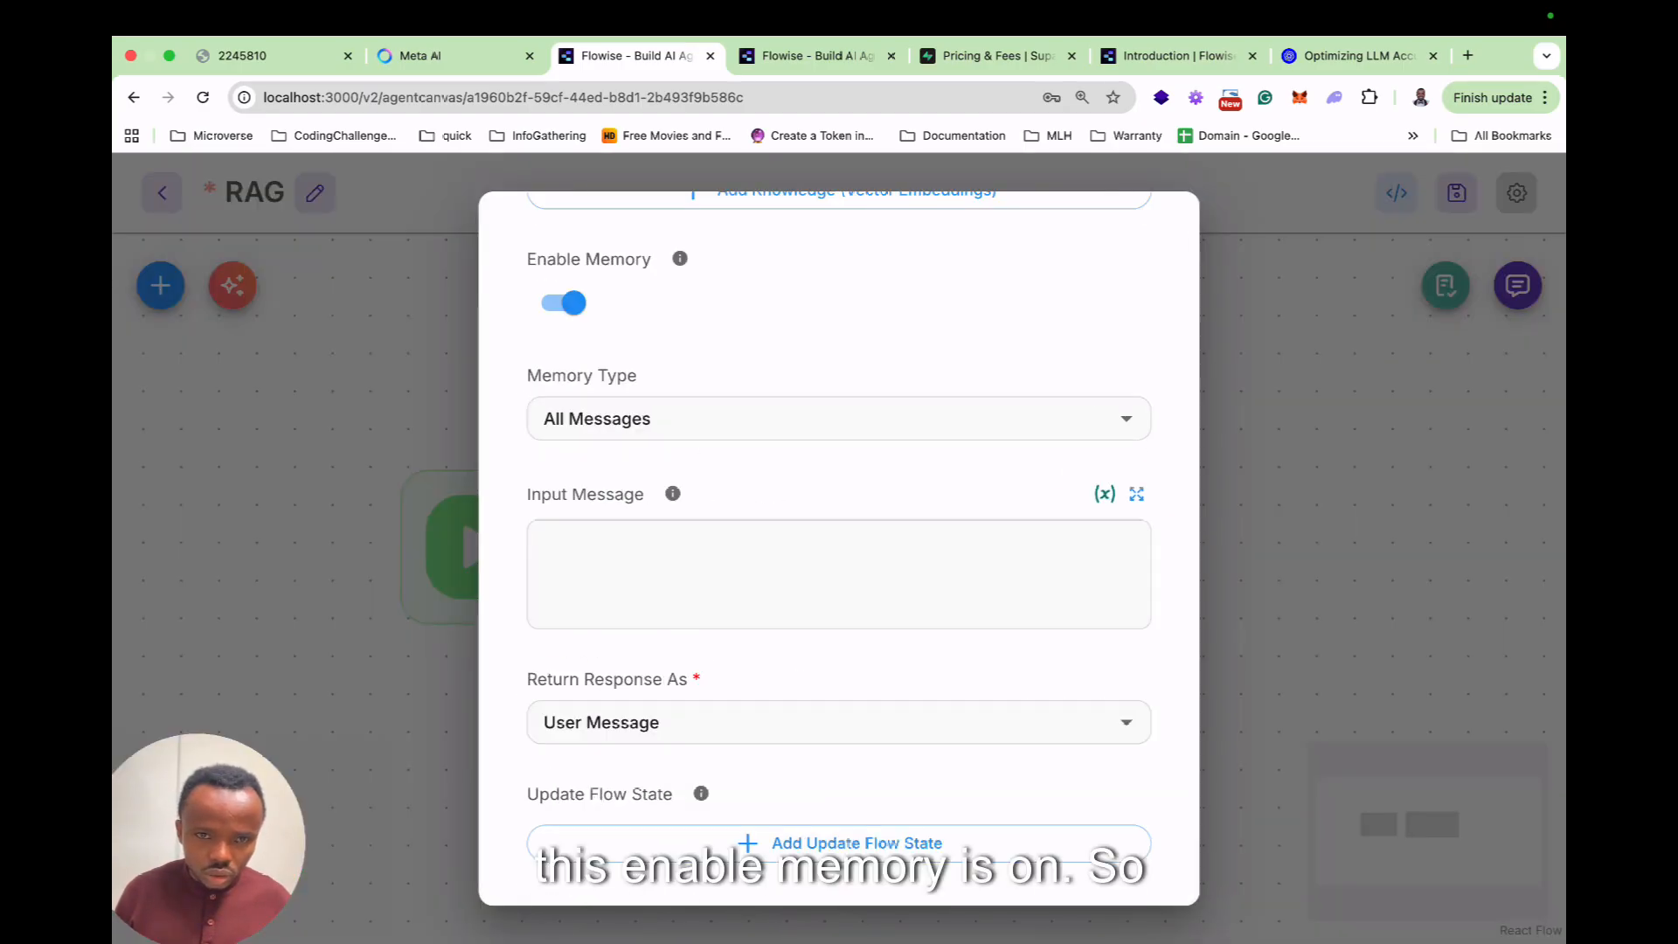
pyautogui.press('Escape')
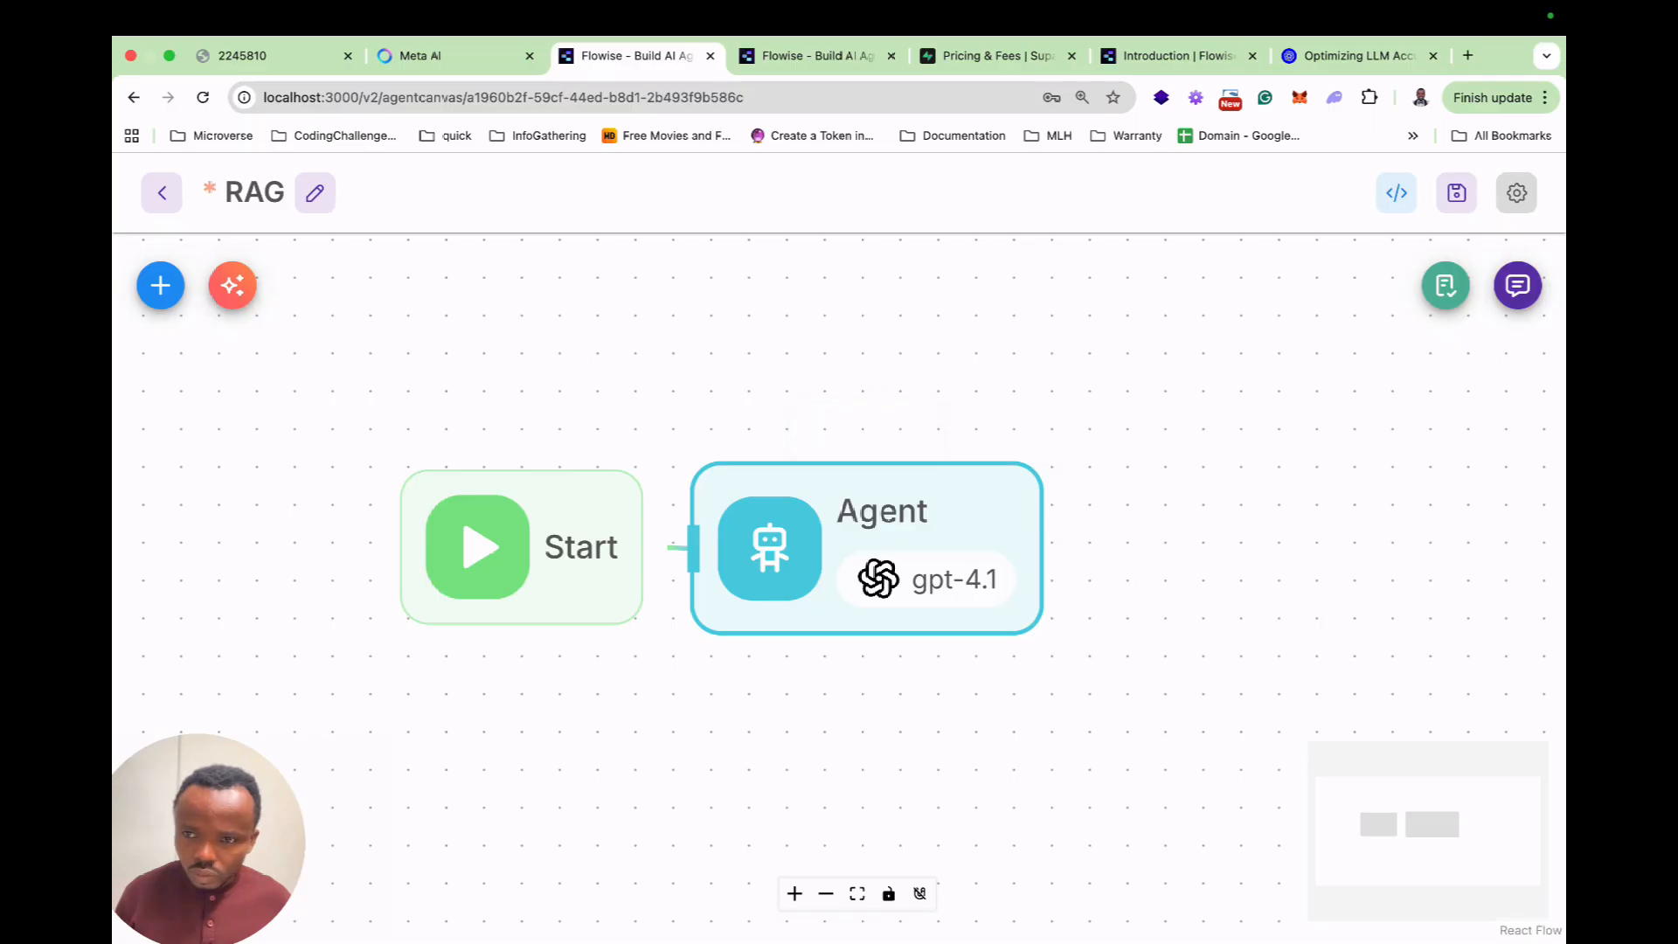
# Ask the agent 'Who are you chatting with' and 'who won the 2025 osca'.
pyautogui.click(1516, 284)
pyautogui.write('Wh')
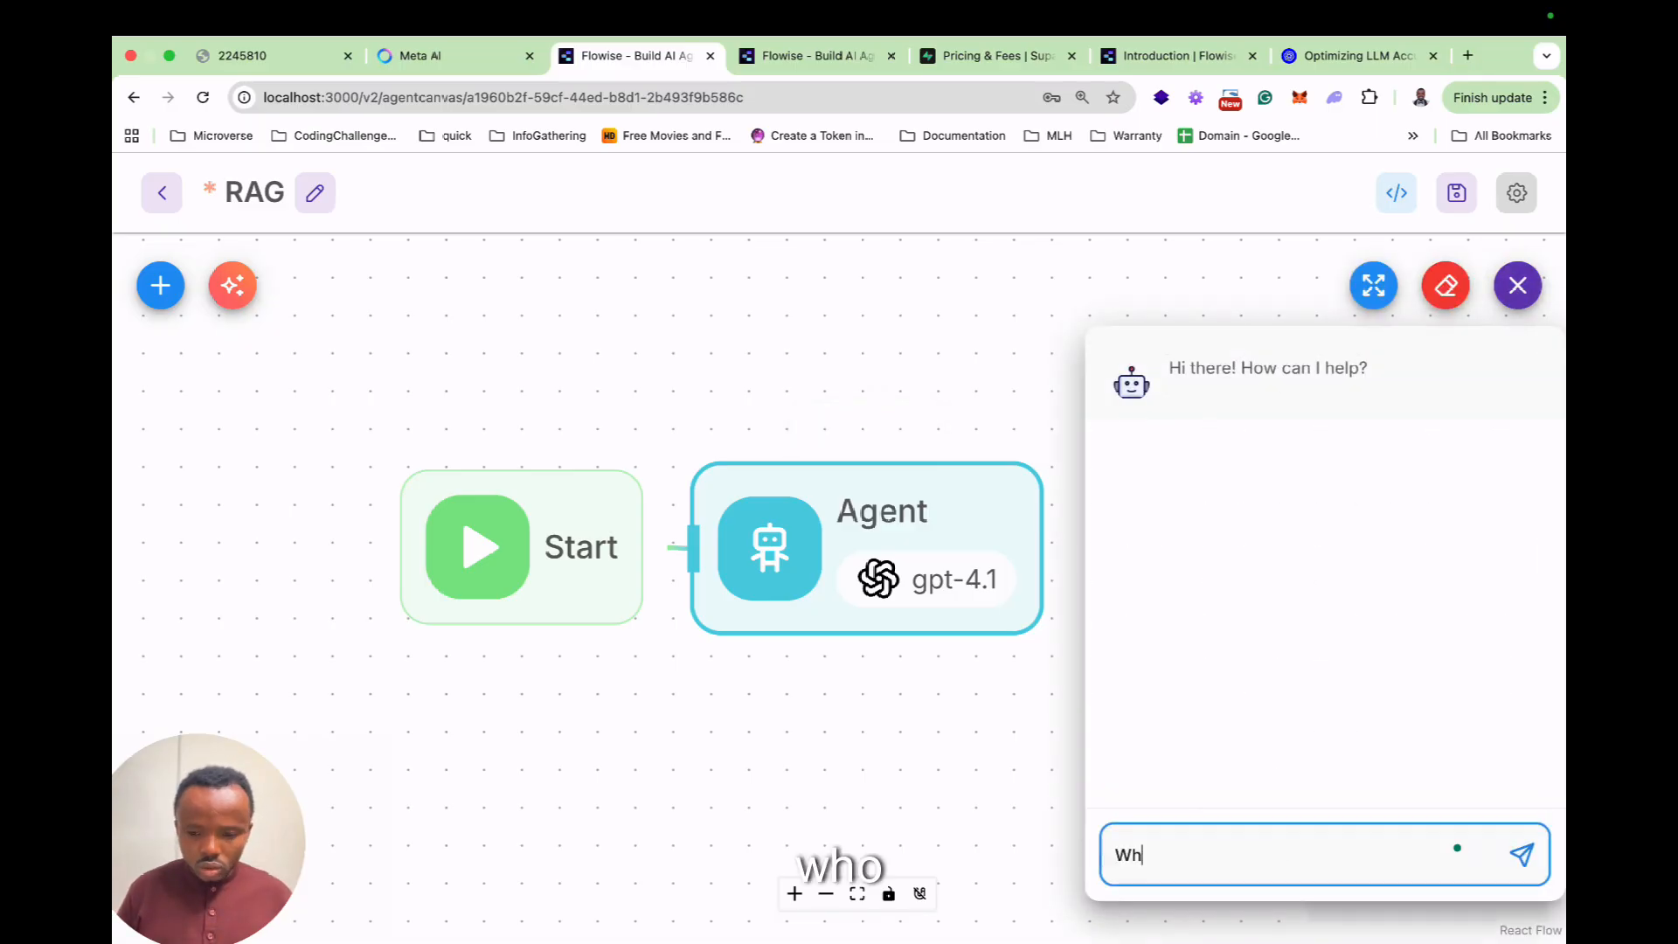
pyautogui.write('o are you chatting with')
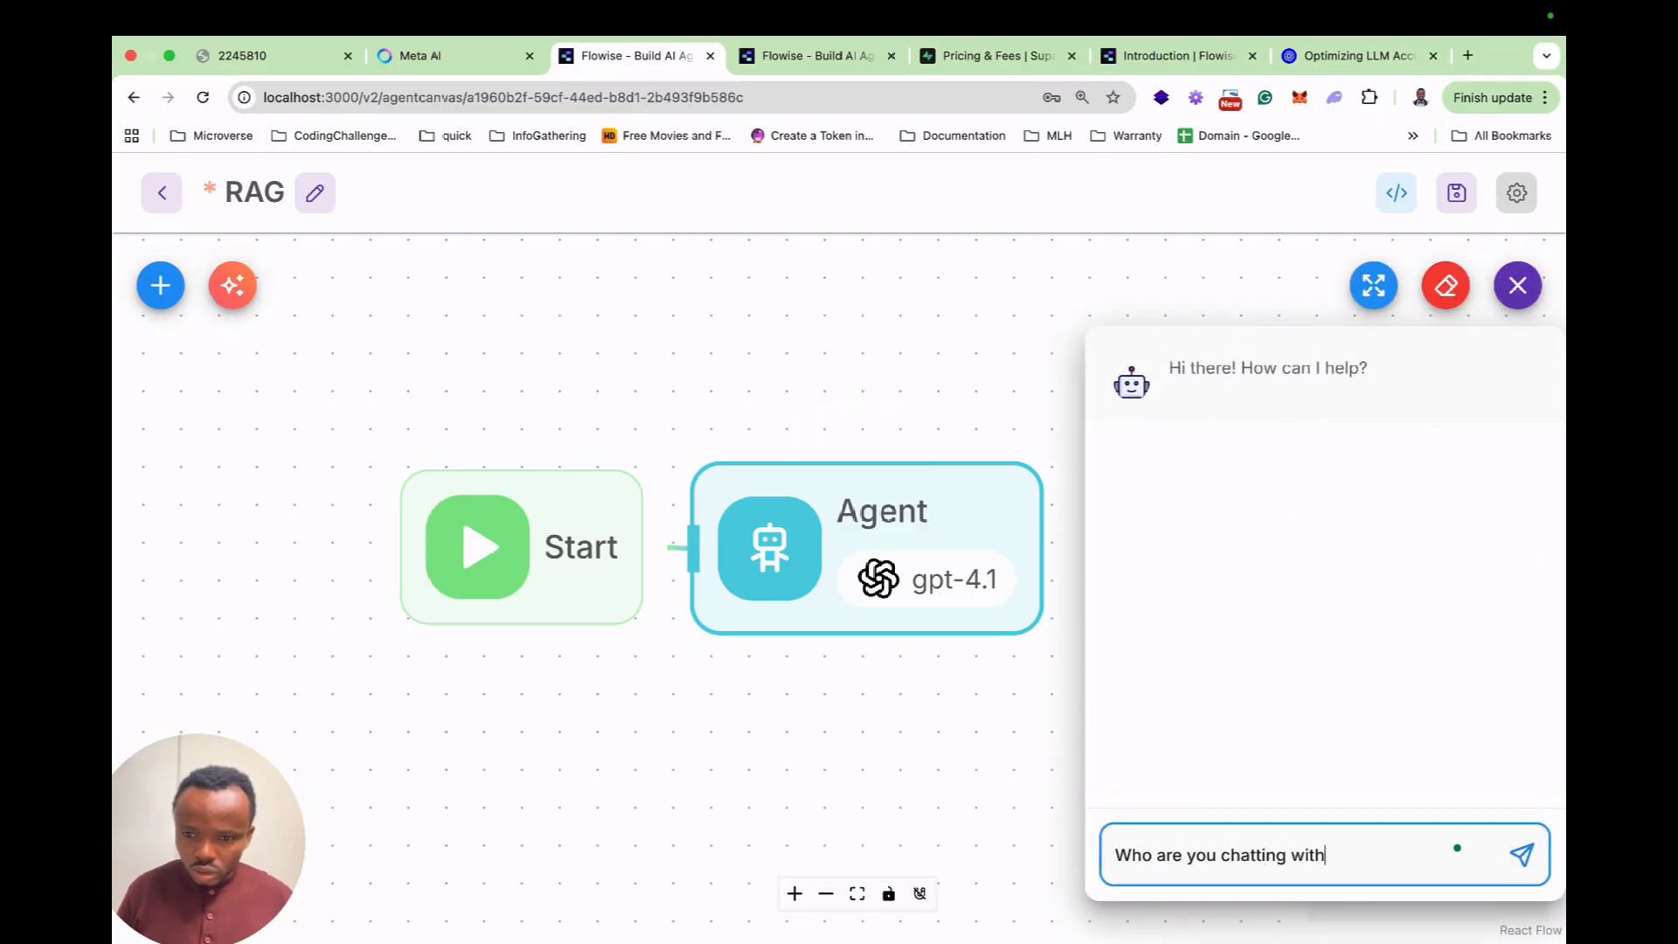
pyautogui.press('Return')
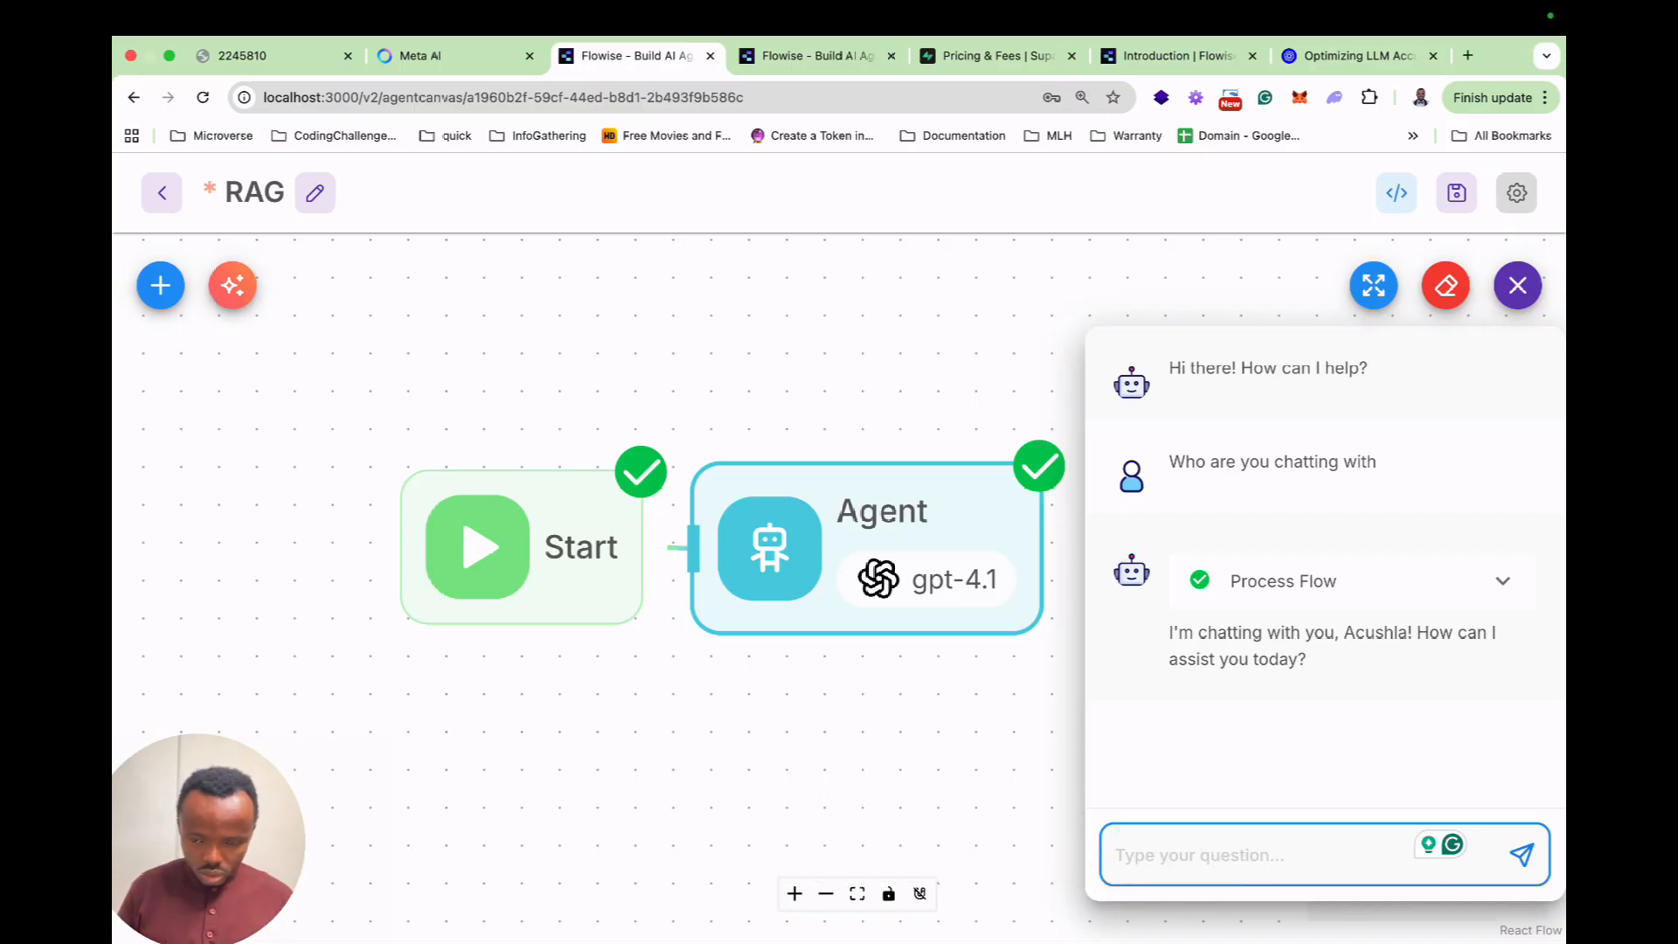
pyautogui.write('who wo')
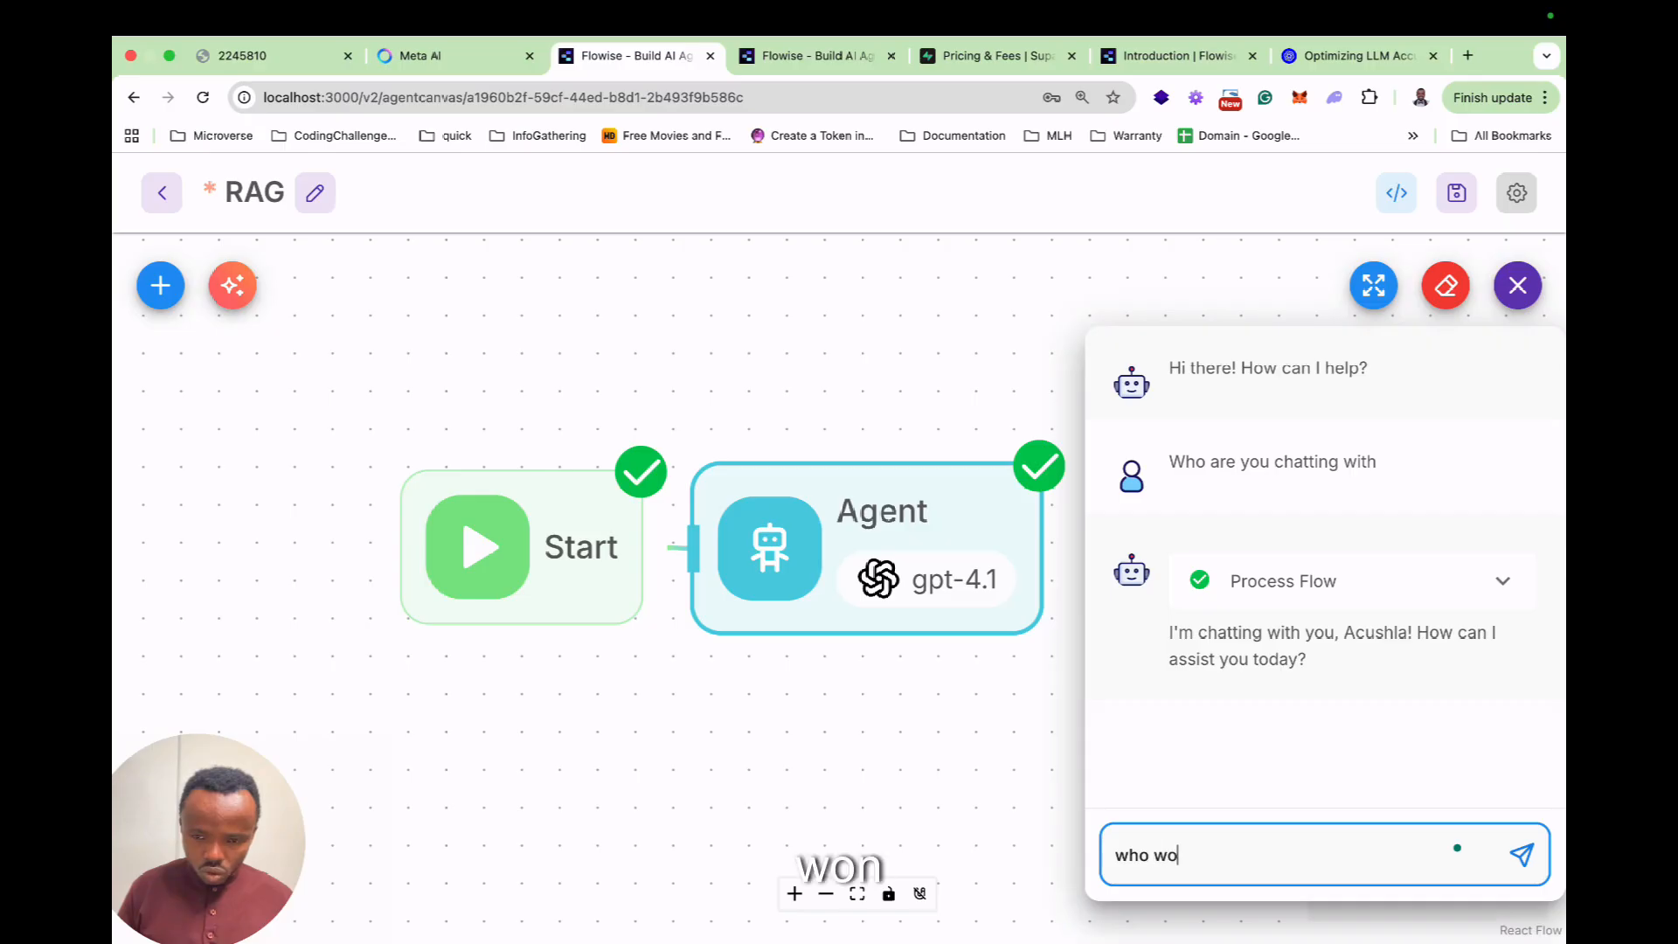
pyautogui.write('n the 2025 oscar')
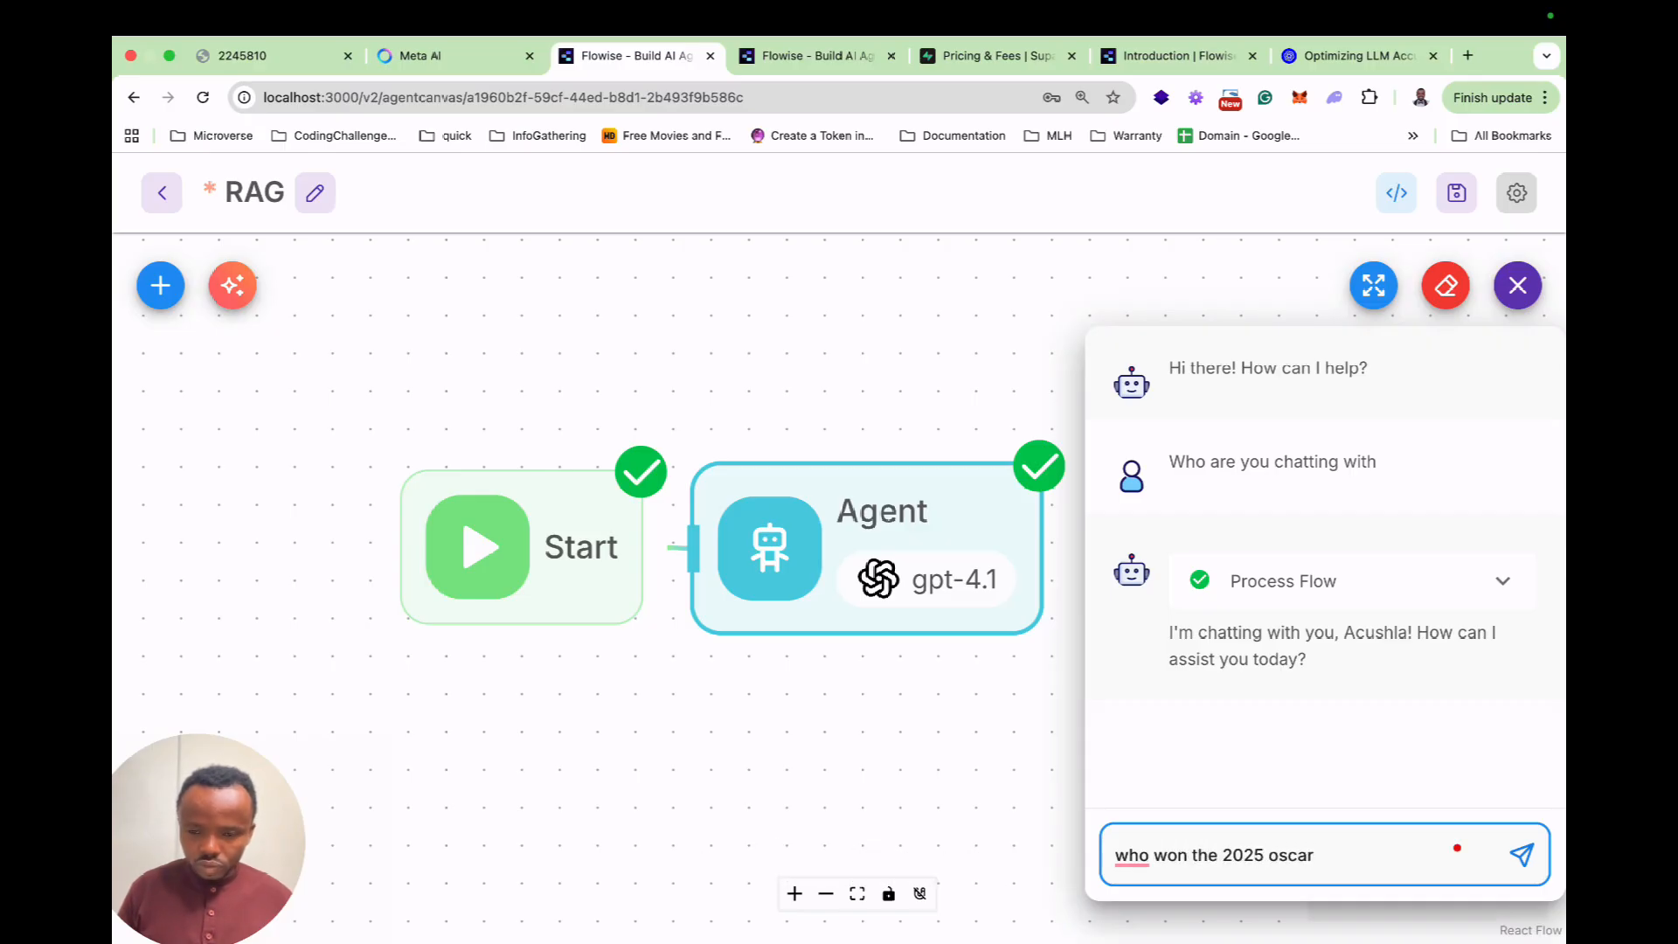
pyautogui.press('Return')
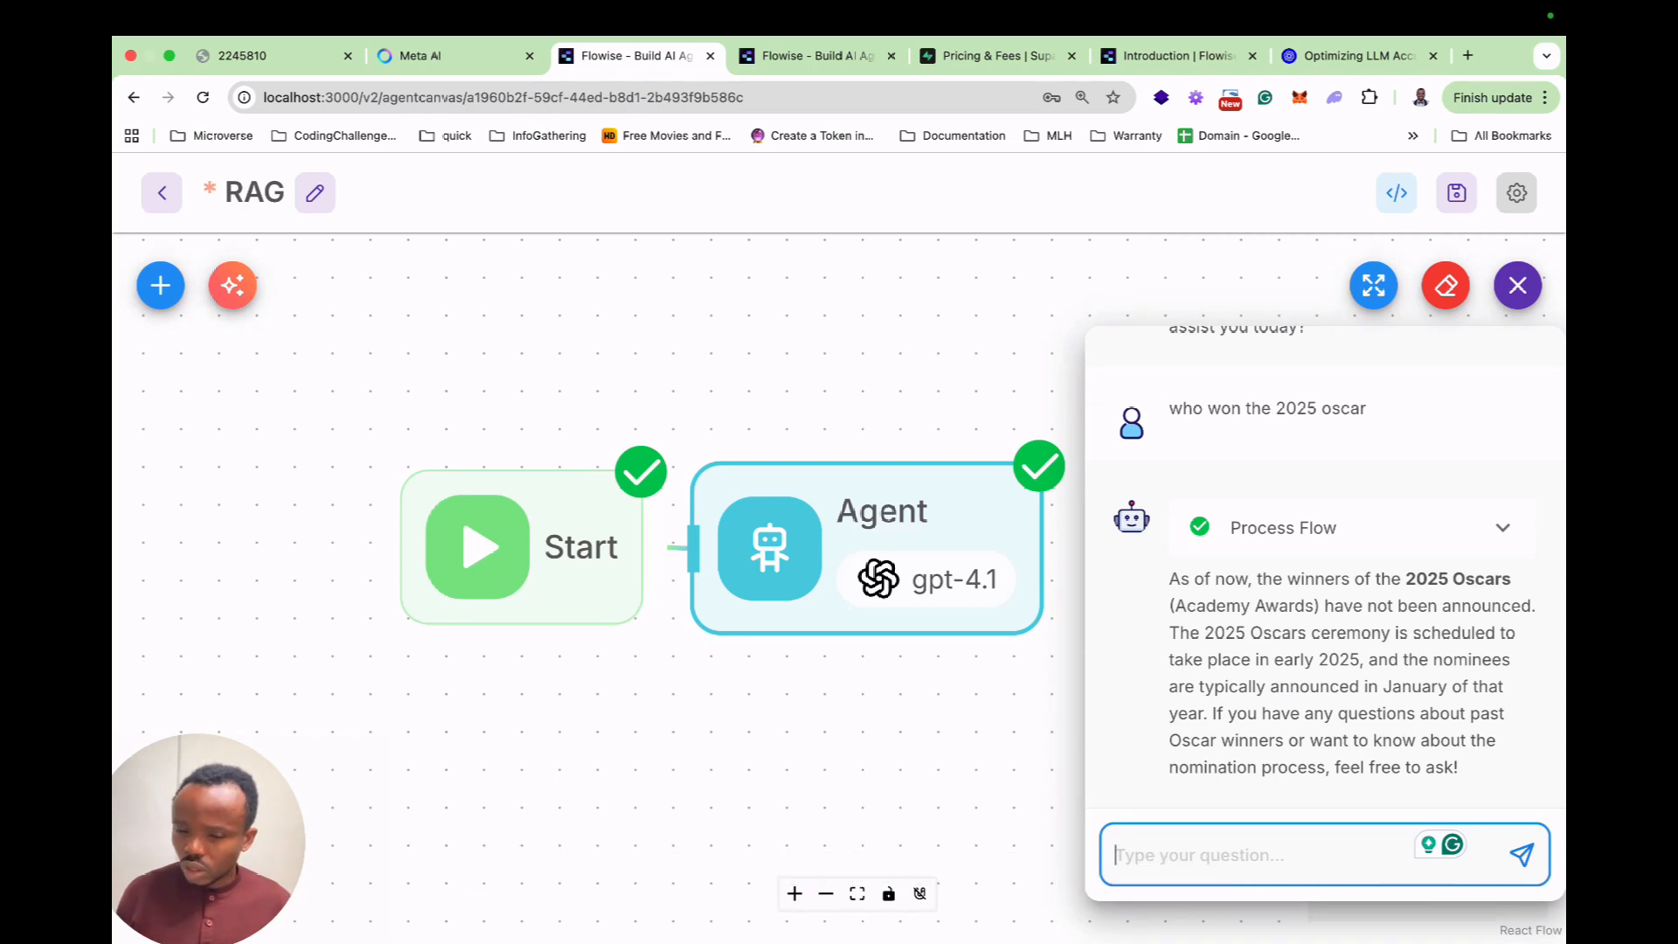
pyautogui.click(1518, 286)
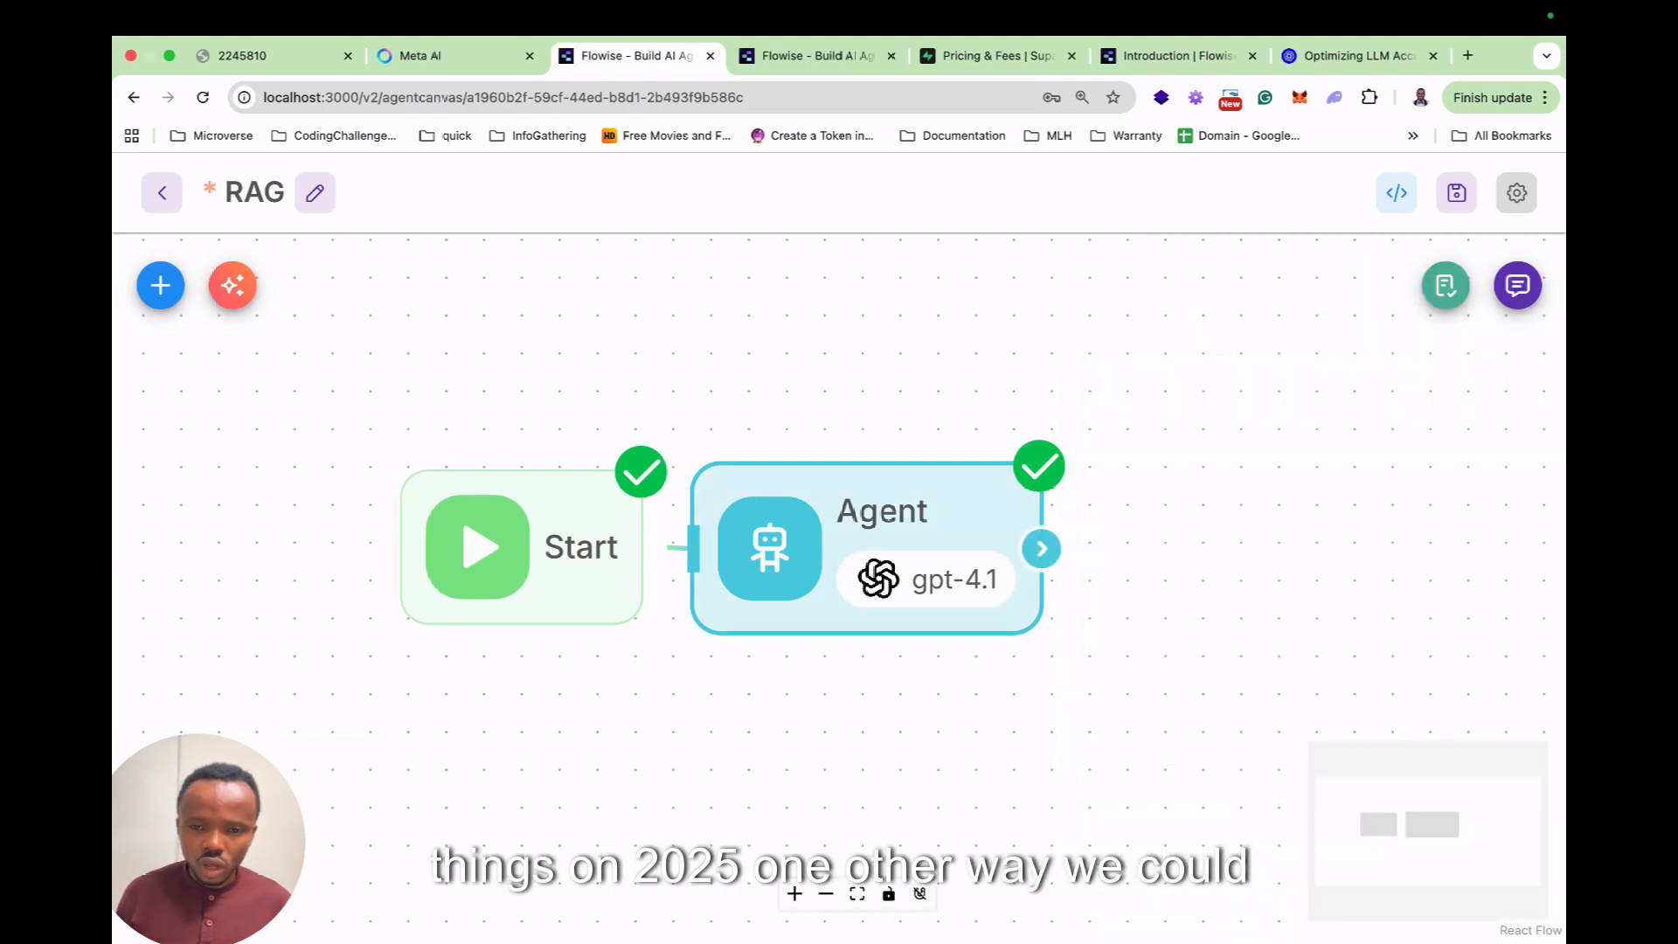
# Open the Agent node's settings down at the Tools section.
pyautogui.doubleClick(881, 546)
pyautogui.scroll(-6, 839, 541)
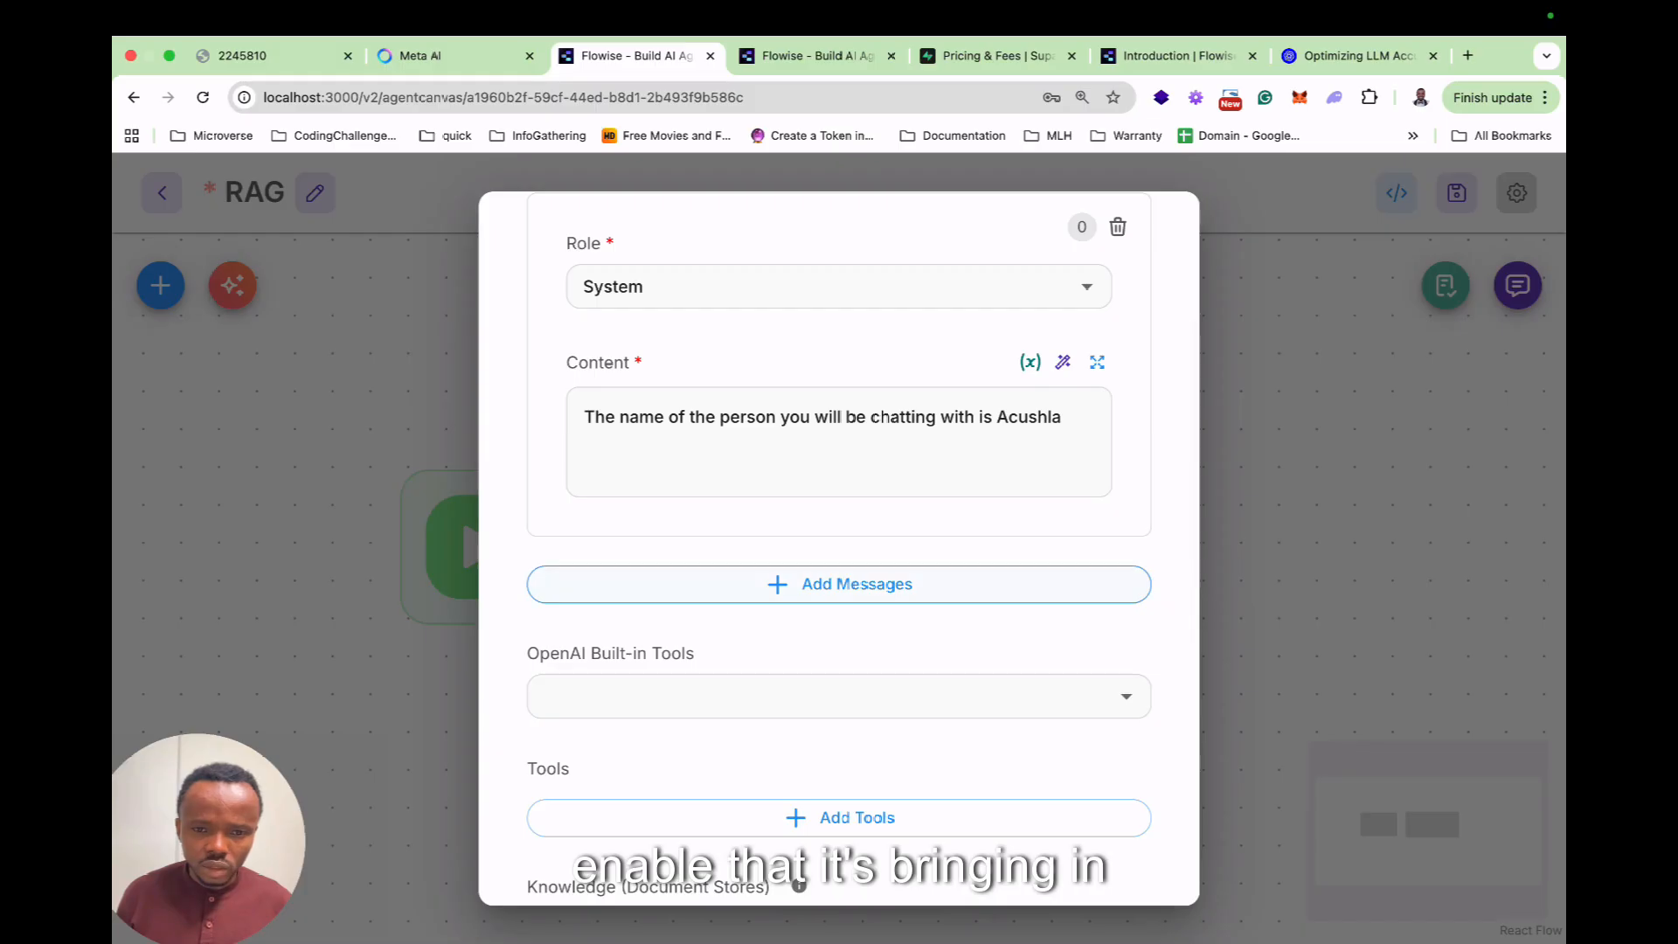
pyautogui.scroll(-2, 835, 419)
# Add a tool entry to the Agent and choose Serp API.
pyautogui.click(836, 506)
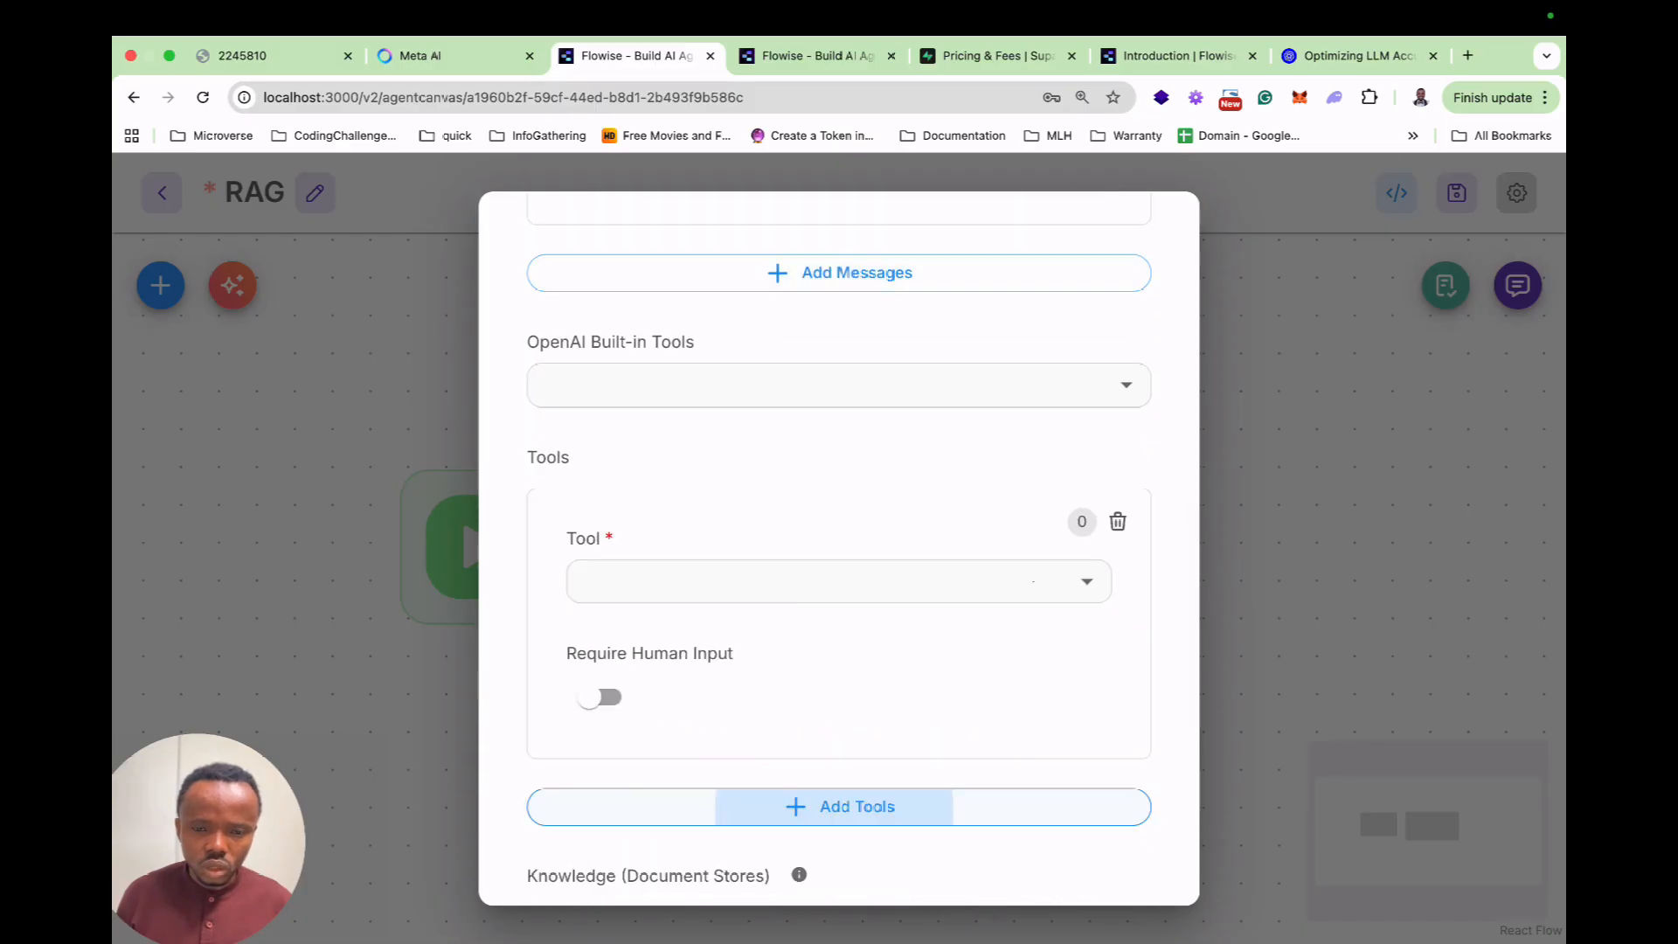
pyautogui.click(836, 581)
pyautogui.write('ser')
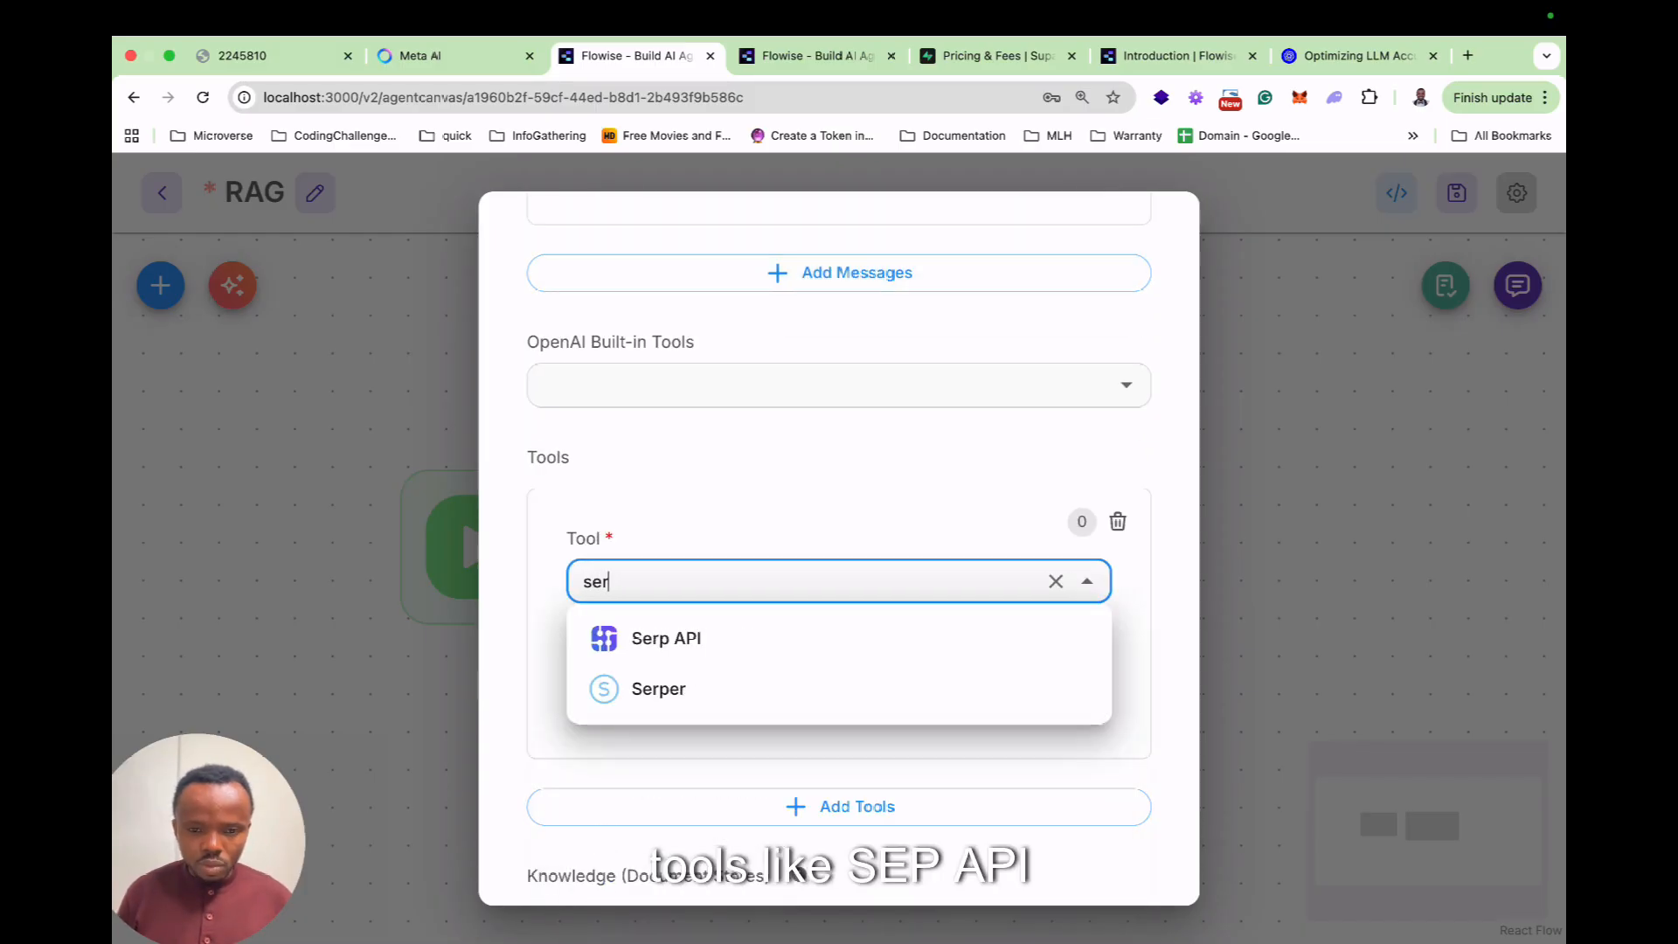
pyautogui.press('Return')
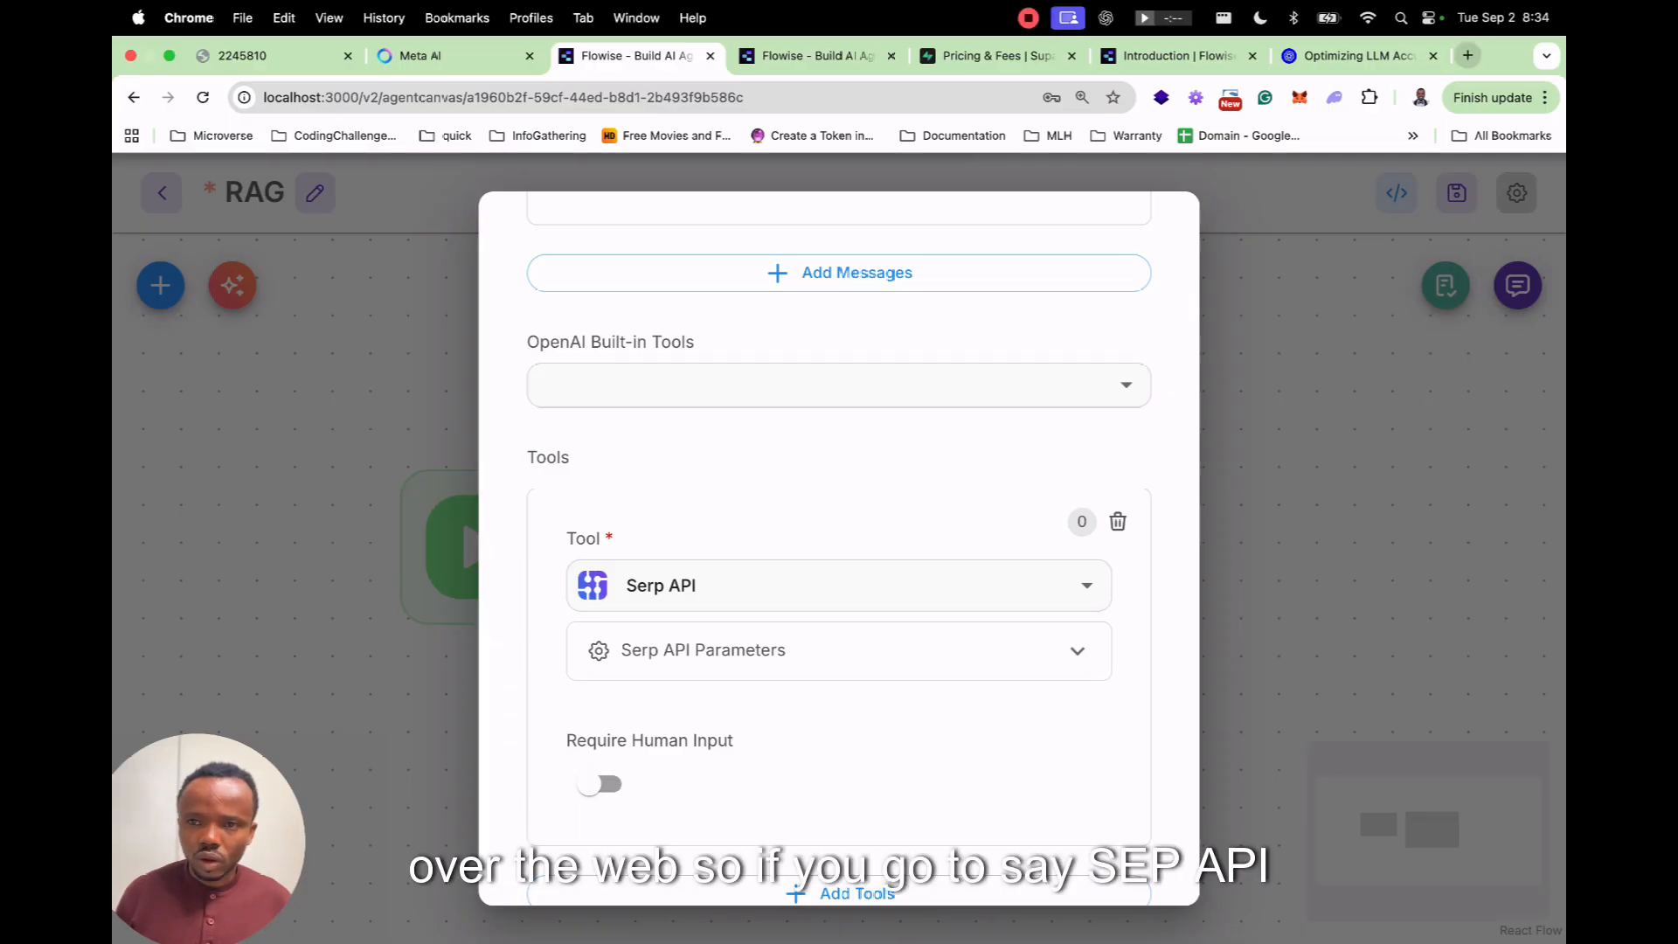
# Look up 'serpa api' in a new browser tab.
pyautogui.click(1468, 55)
pyautogui.write('sera')
pyautogui.press('BackSpace')
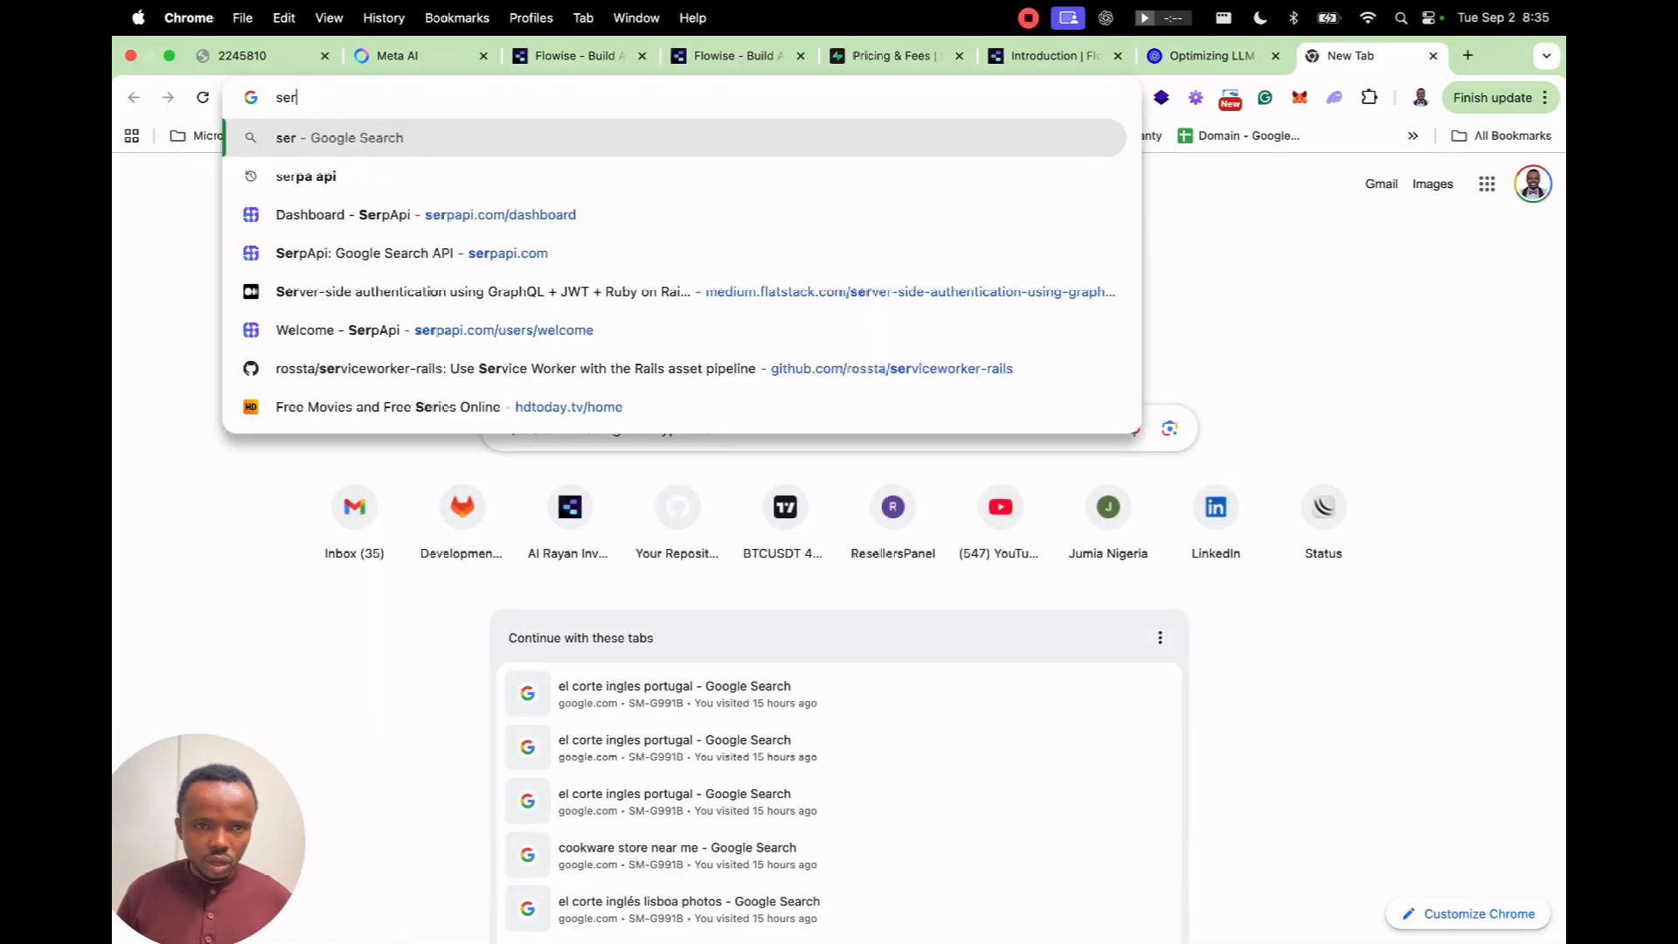
pyautogui.write('pa api')
pyautogui.press('Return')
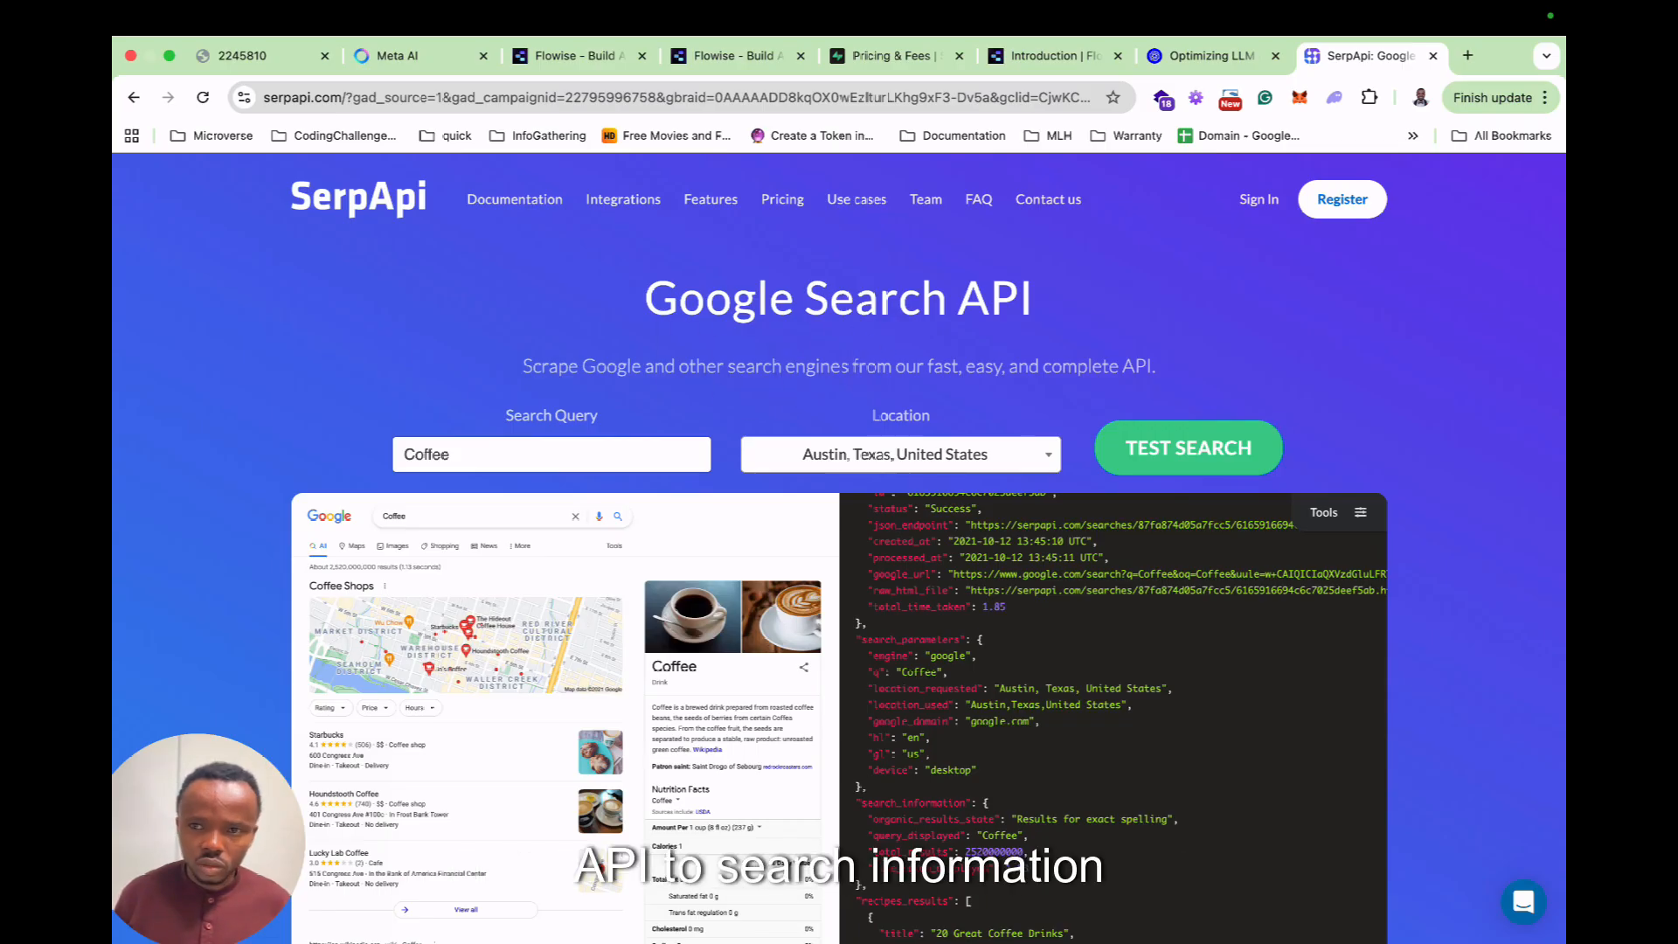
# Link the saved flowise credential in the Serp API parameters.
pyautogui.click(572, 55)
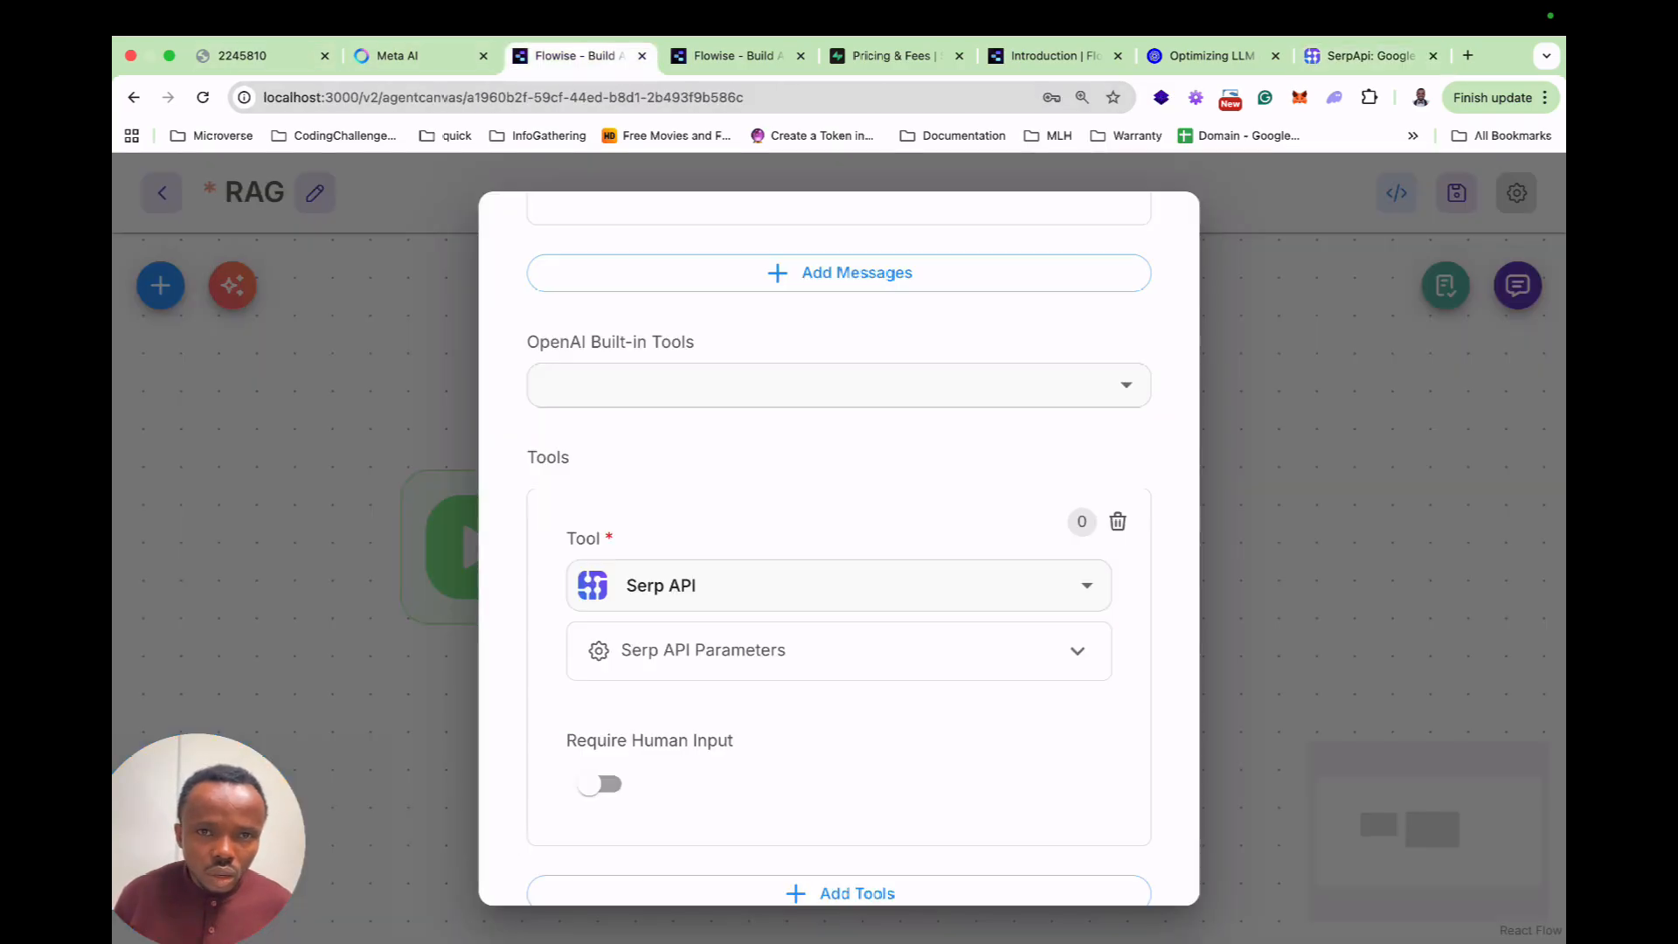
pyautogui.click(1076, 651)
pyautogui.click(1049, 782)
pyautogui.click(840, 833)
pyautogui.scroll(-5, 838, 541)
pyautogui.scroll(15, 839, 541)
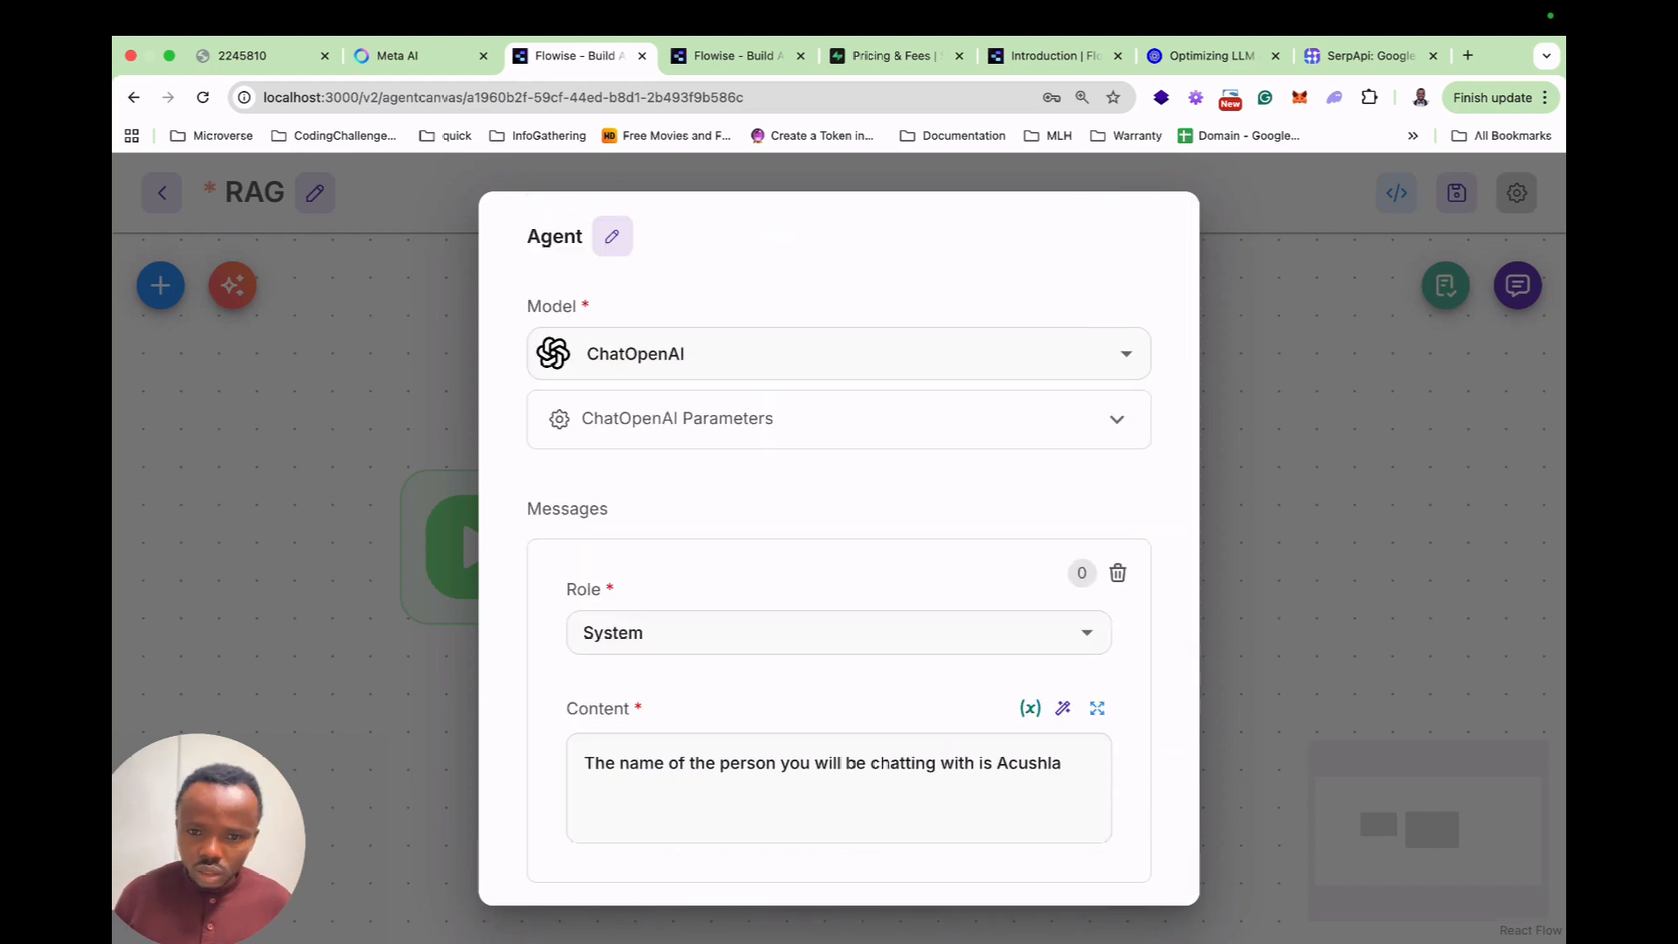
pyautogui.scroll(-4, 839, 548)
pyautogui.press('Escape')
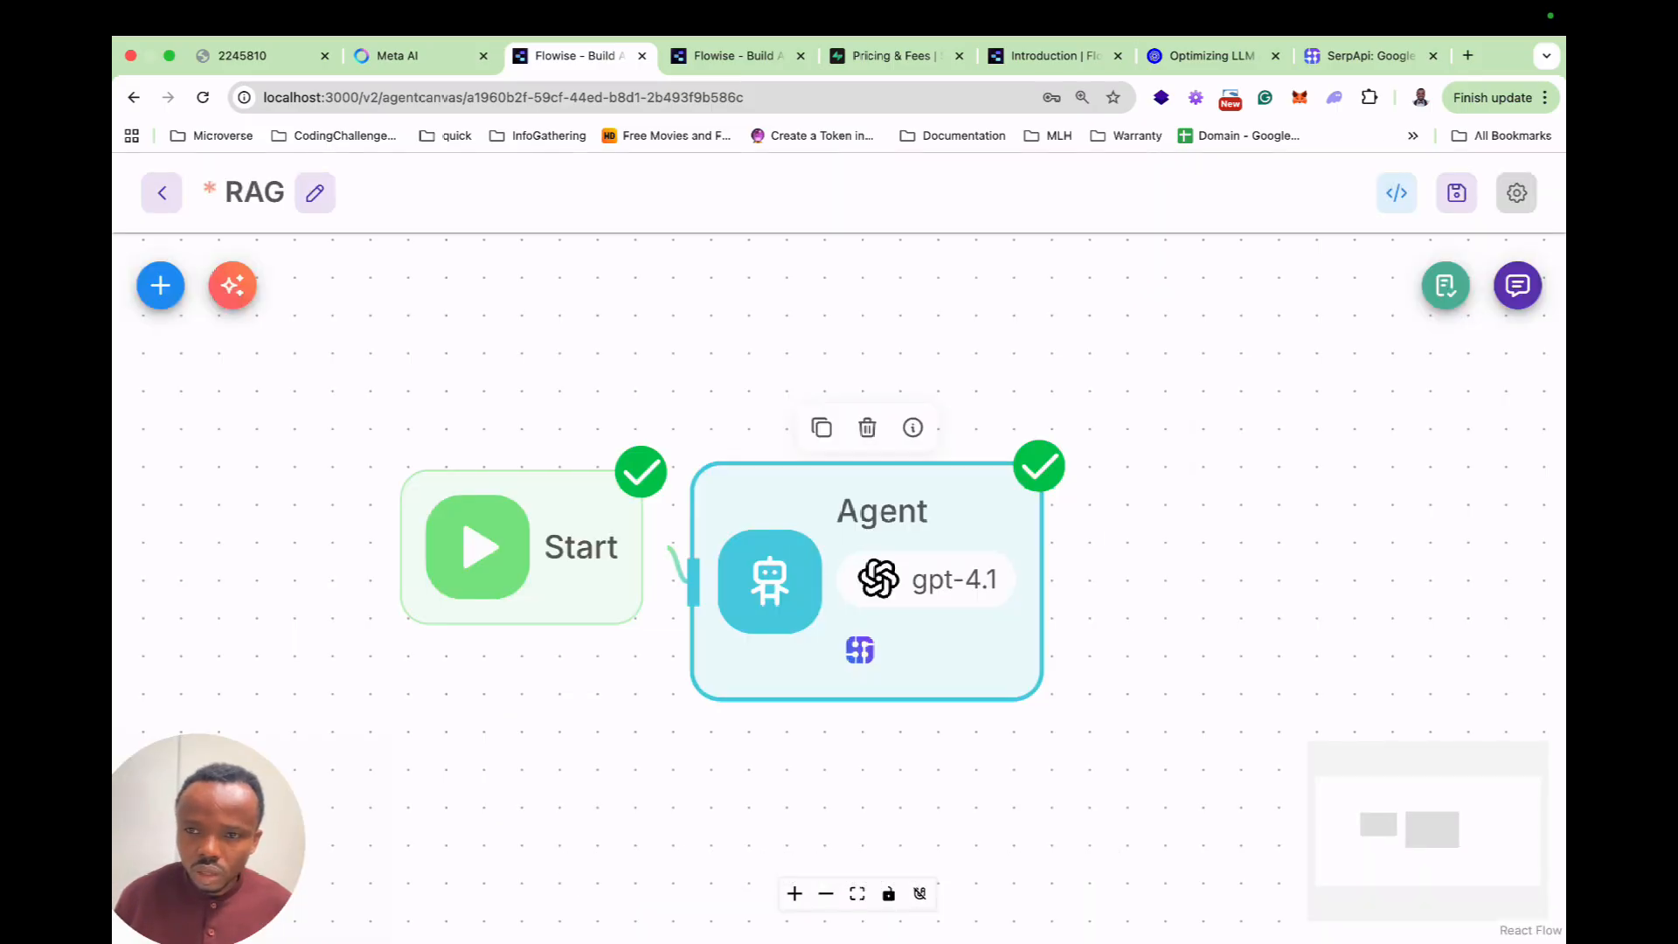
# Save the flow with the new tool and clear the test chat history.
pyautogui.click(1456, 194)
pyautogui.click(1518, 286)
pyautogui.click(1446, 286)
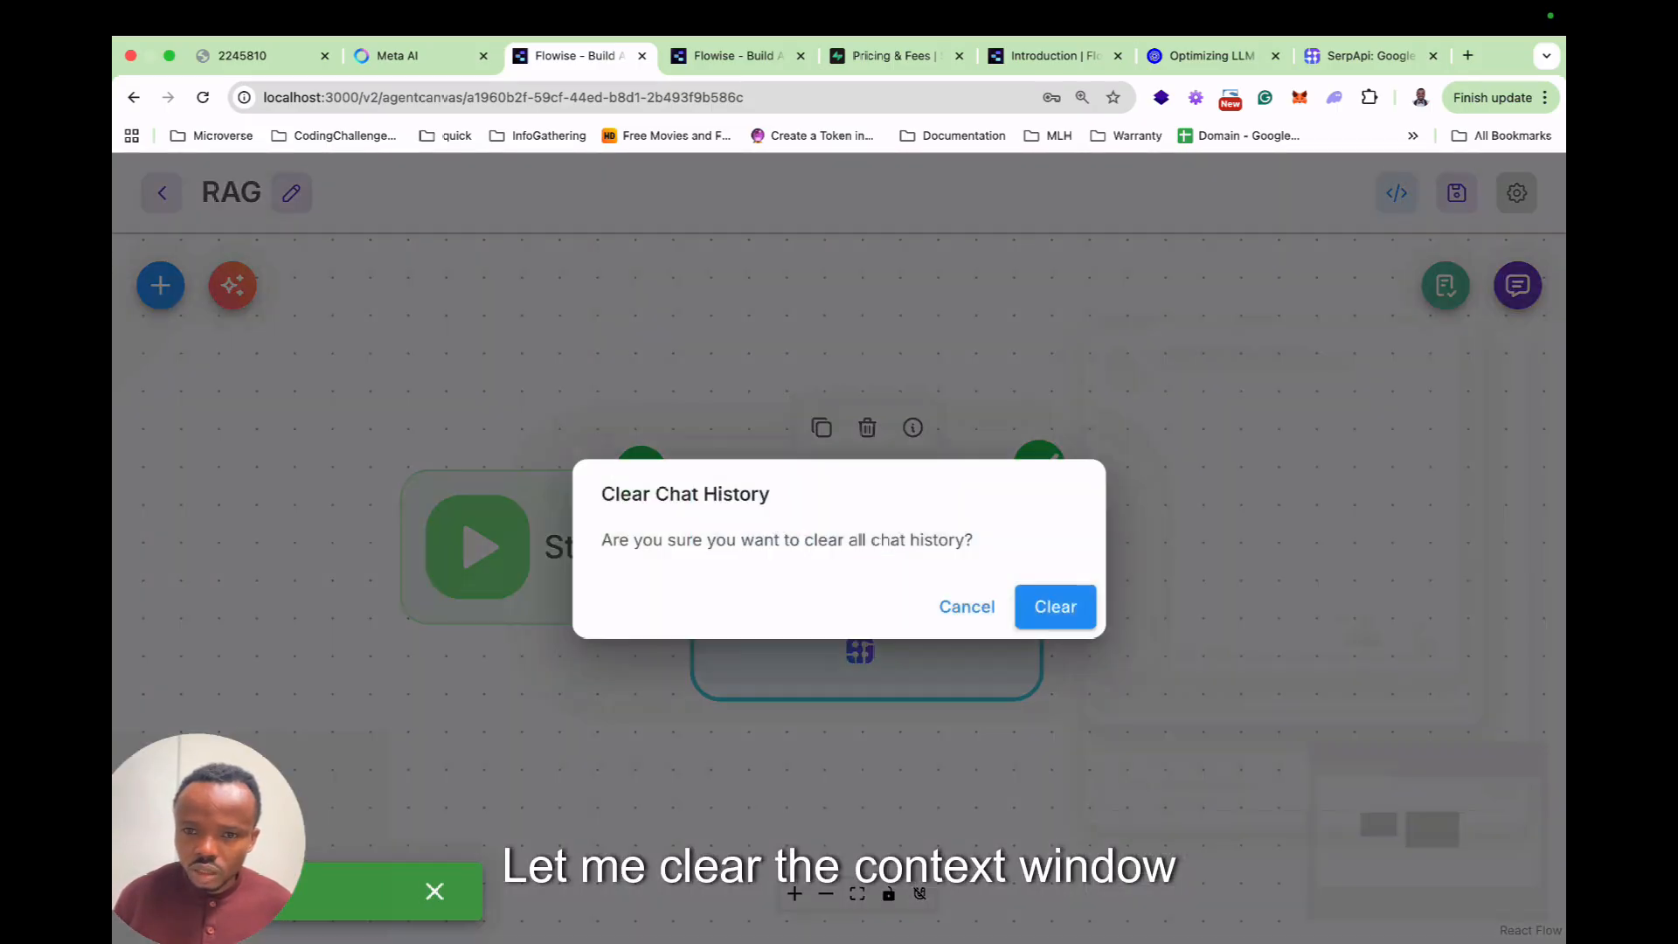
pyautogui.click(1054, 606)
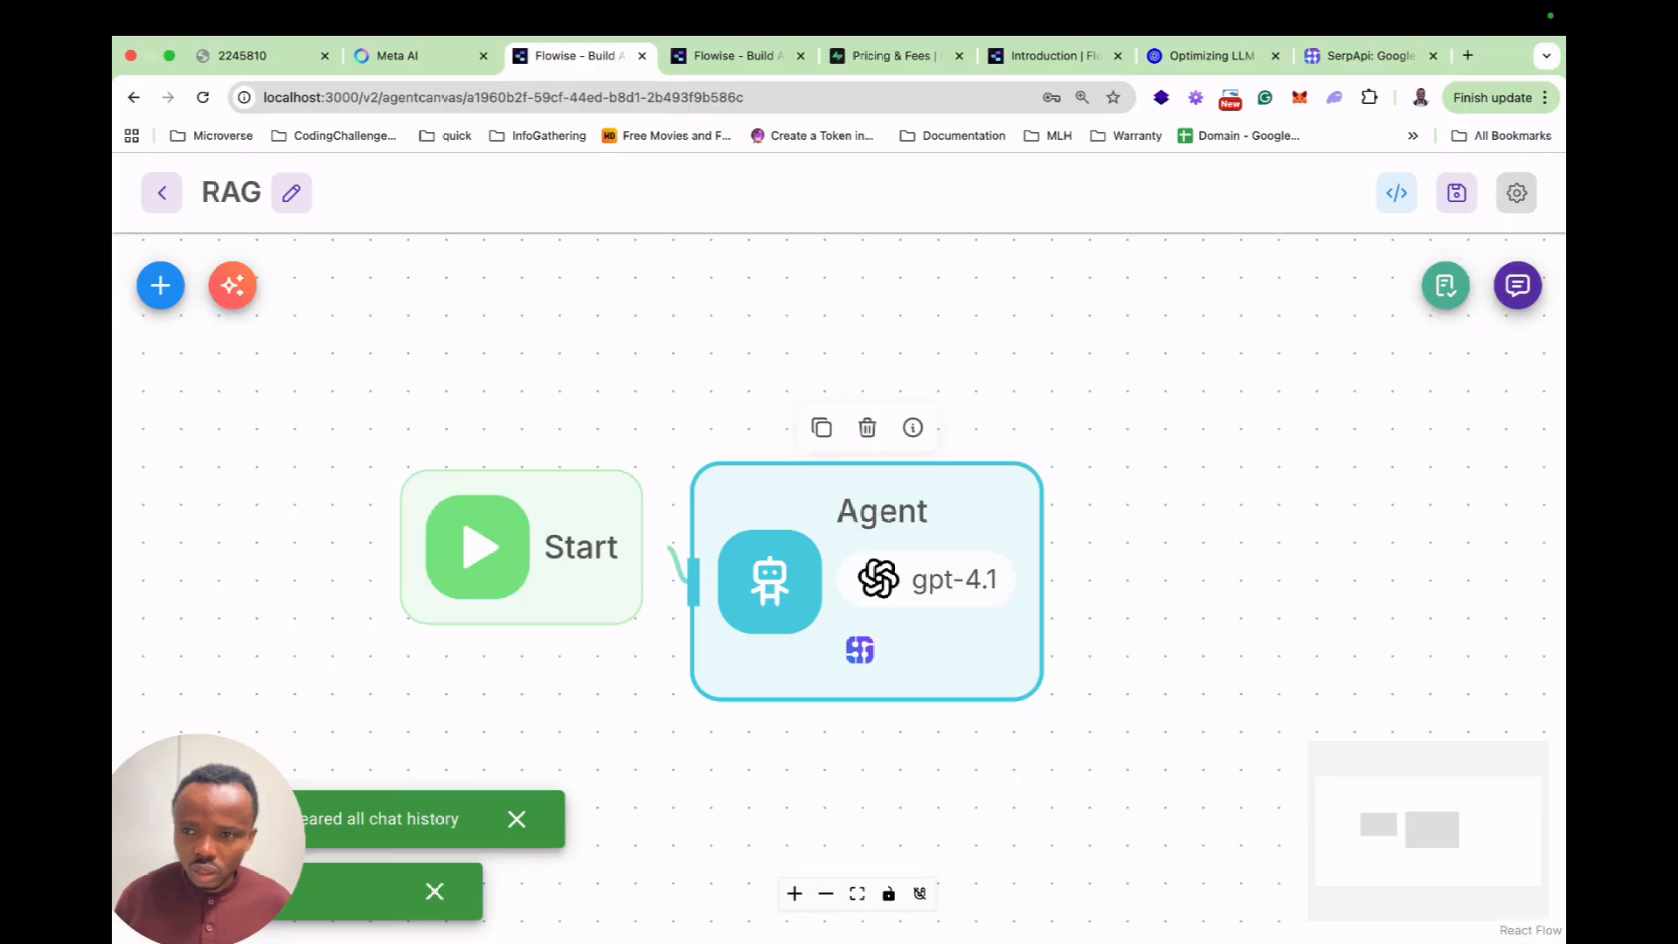
# Ask 'Who won the 2025 oscar award' and read the searched answer: Anora.
pyautogui.write('Who ')
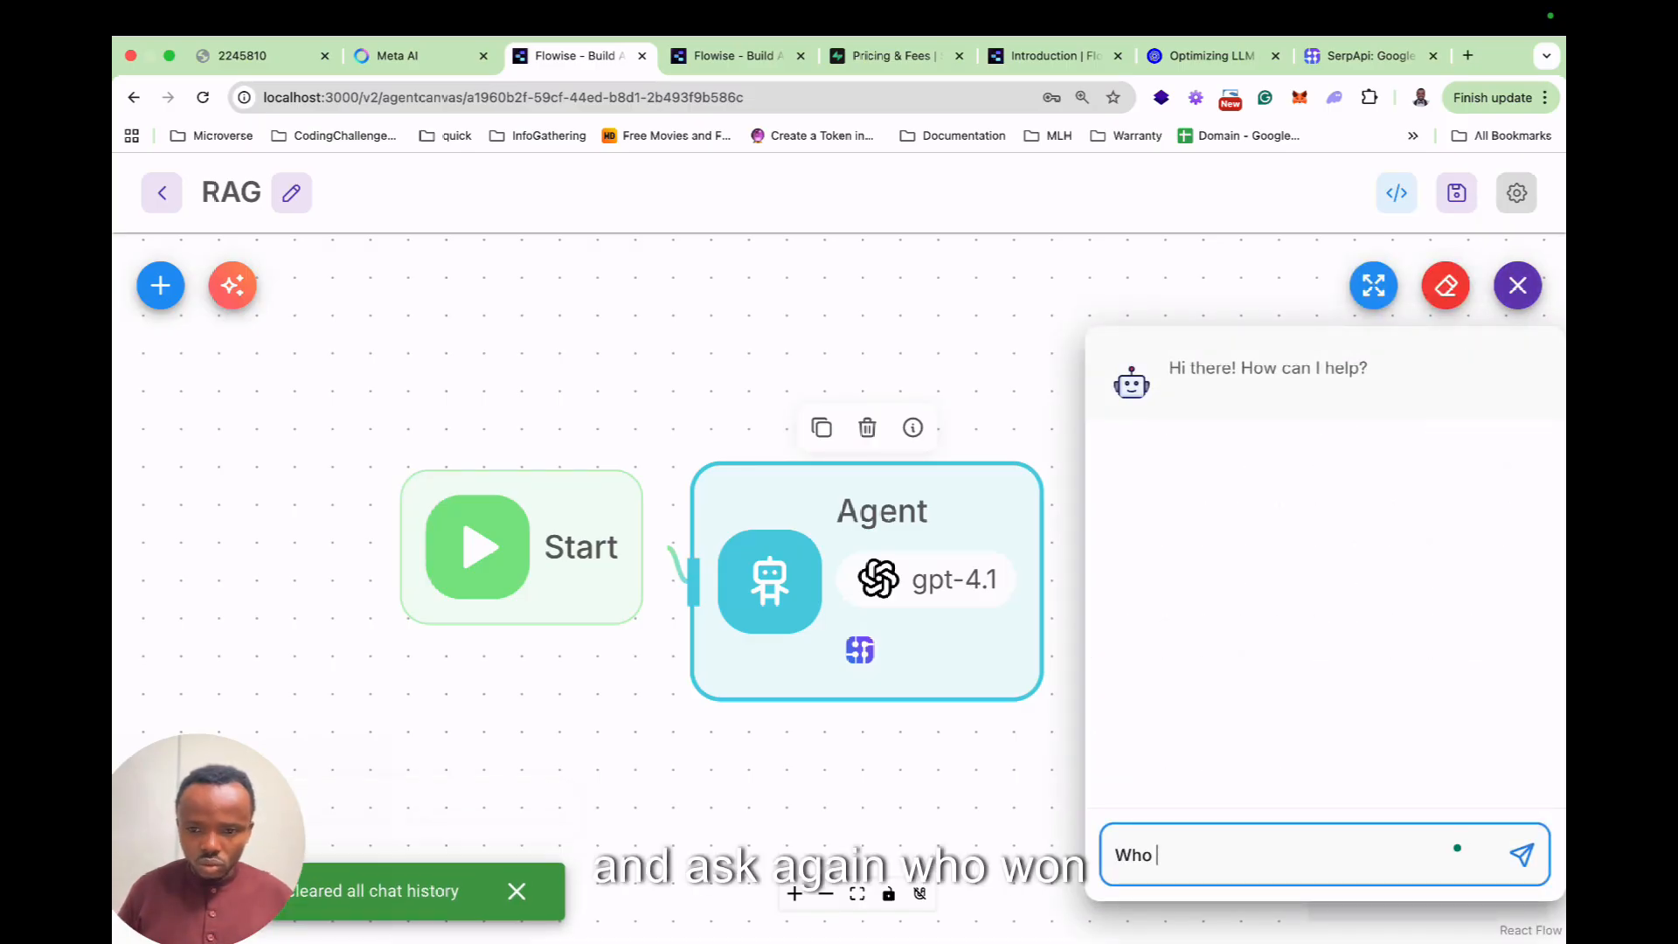
pyautogui.write('won the 202')
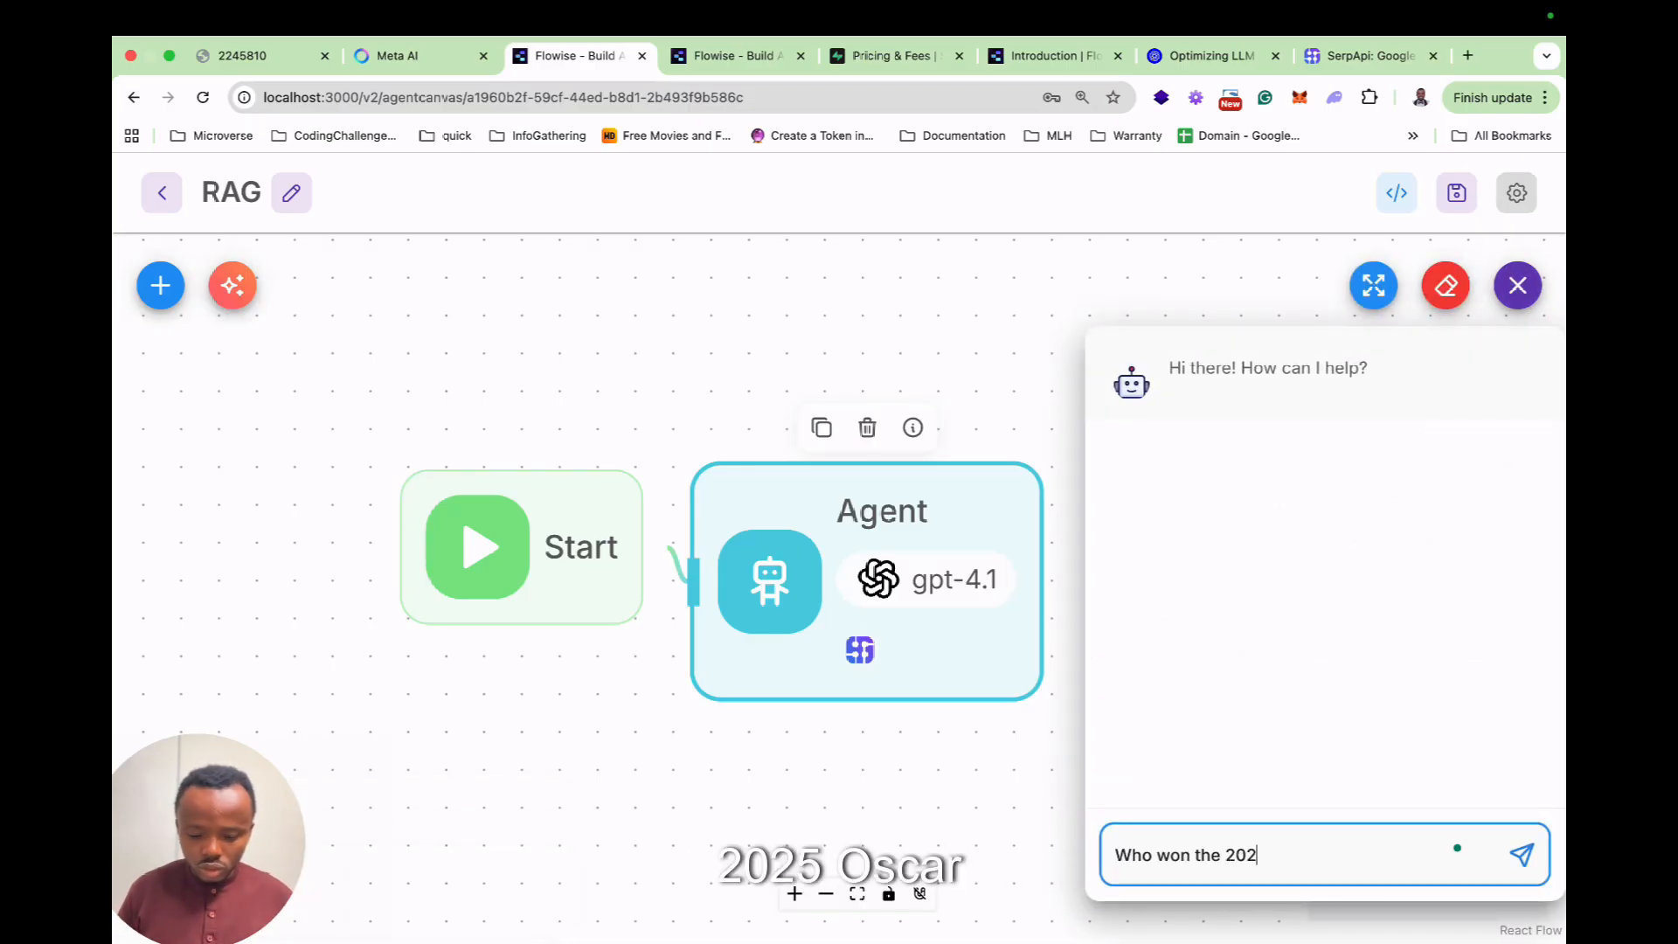
pyautogui.write('5 oscar award')
pyautogui.press('Return')
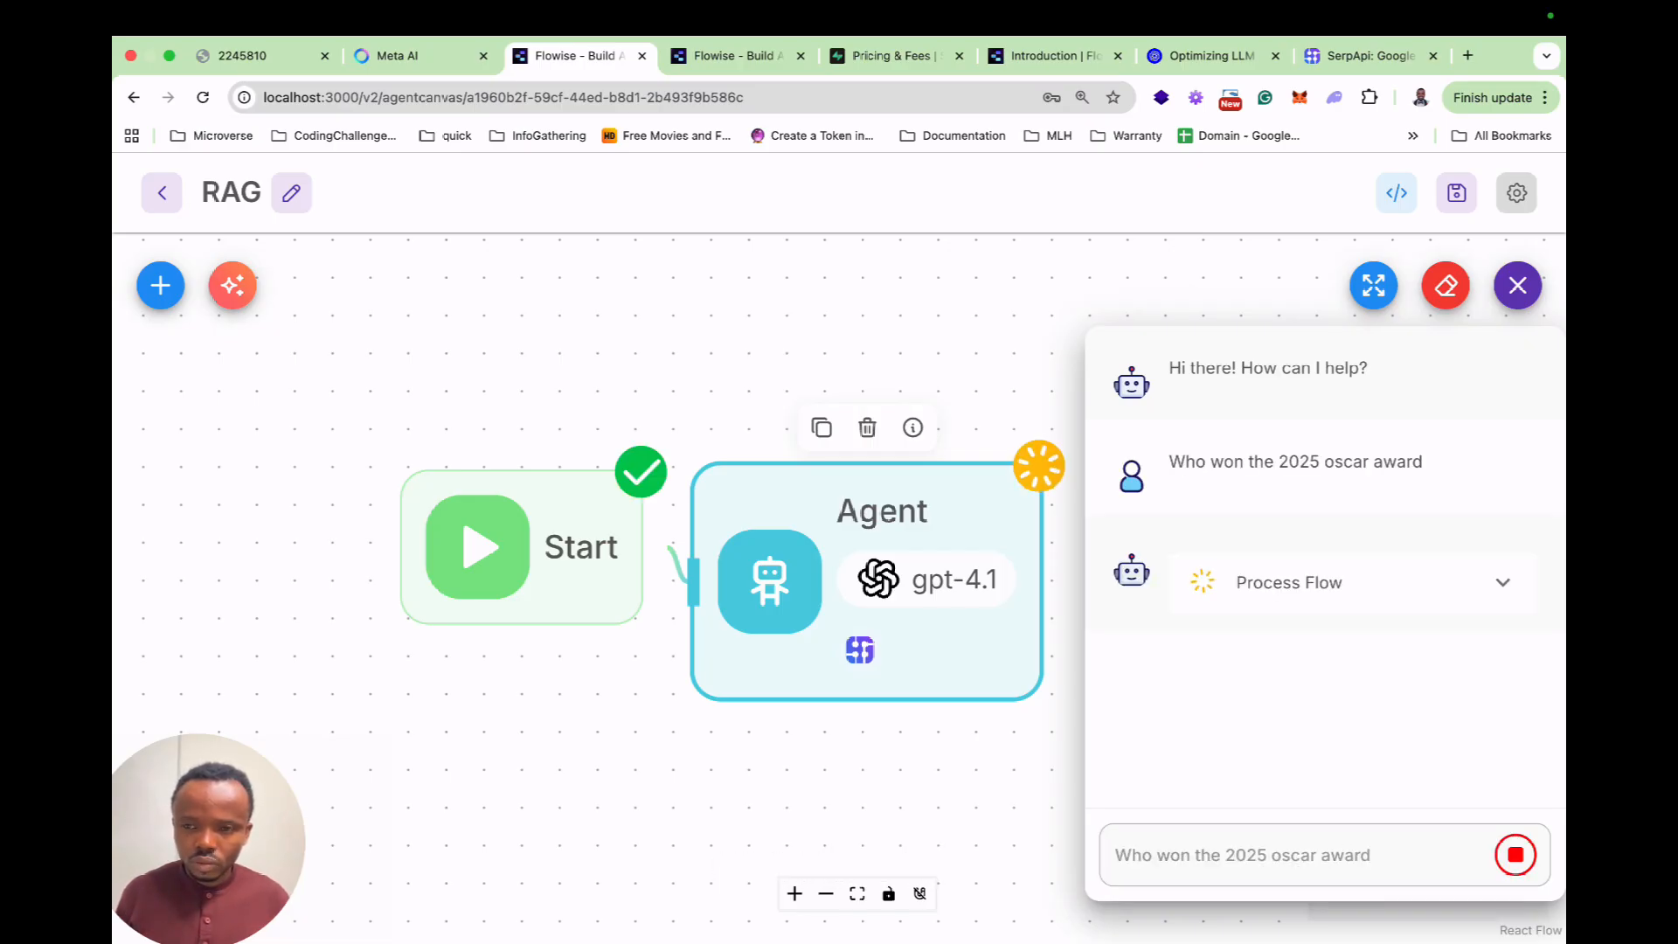
pyautogui.click(1374, 284)
pyautogui.click(1516, 285)
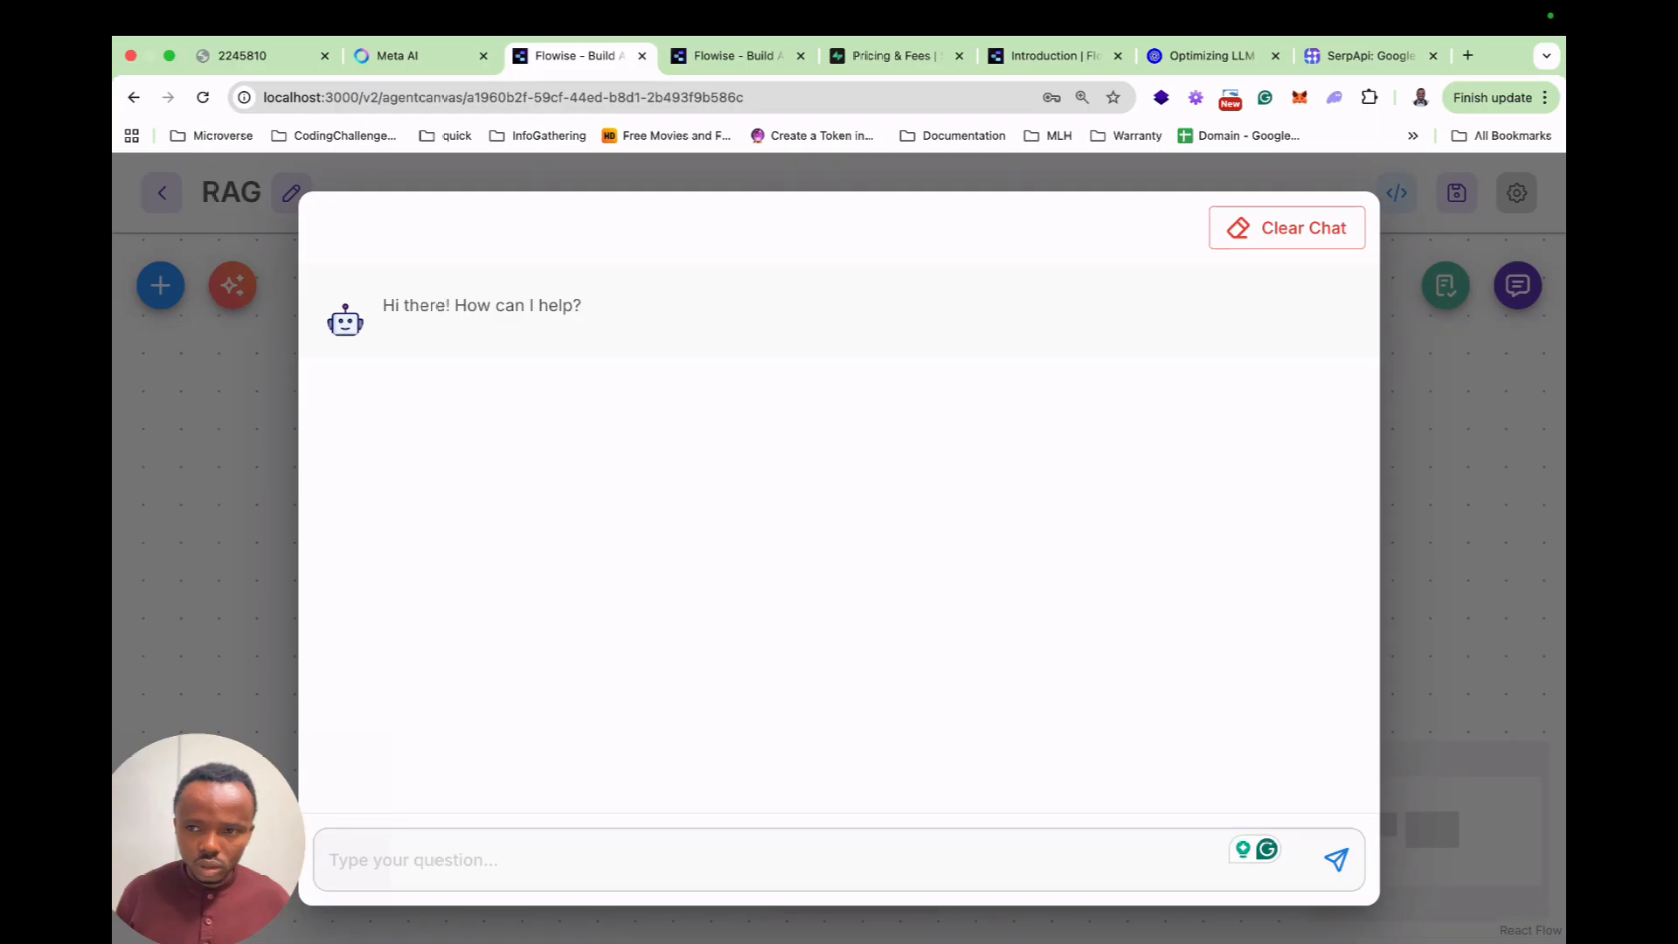
pyautogui.click(1517, 285)
pyautogui.scroll(3, 1324, 568)
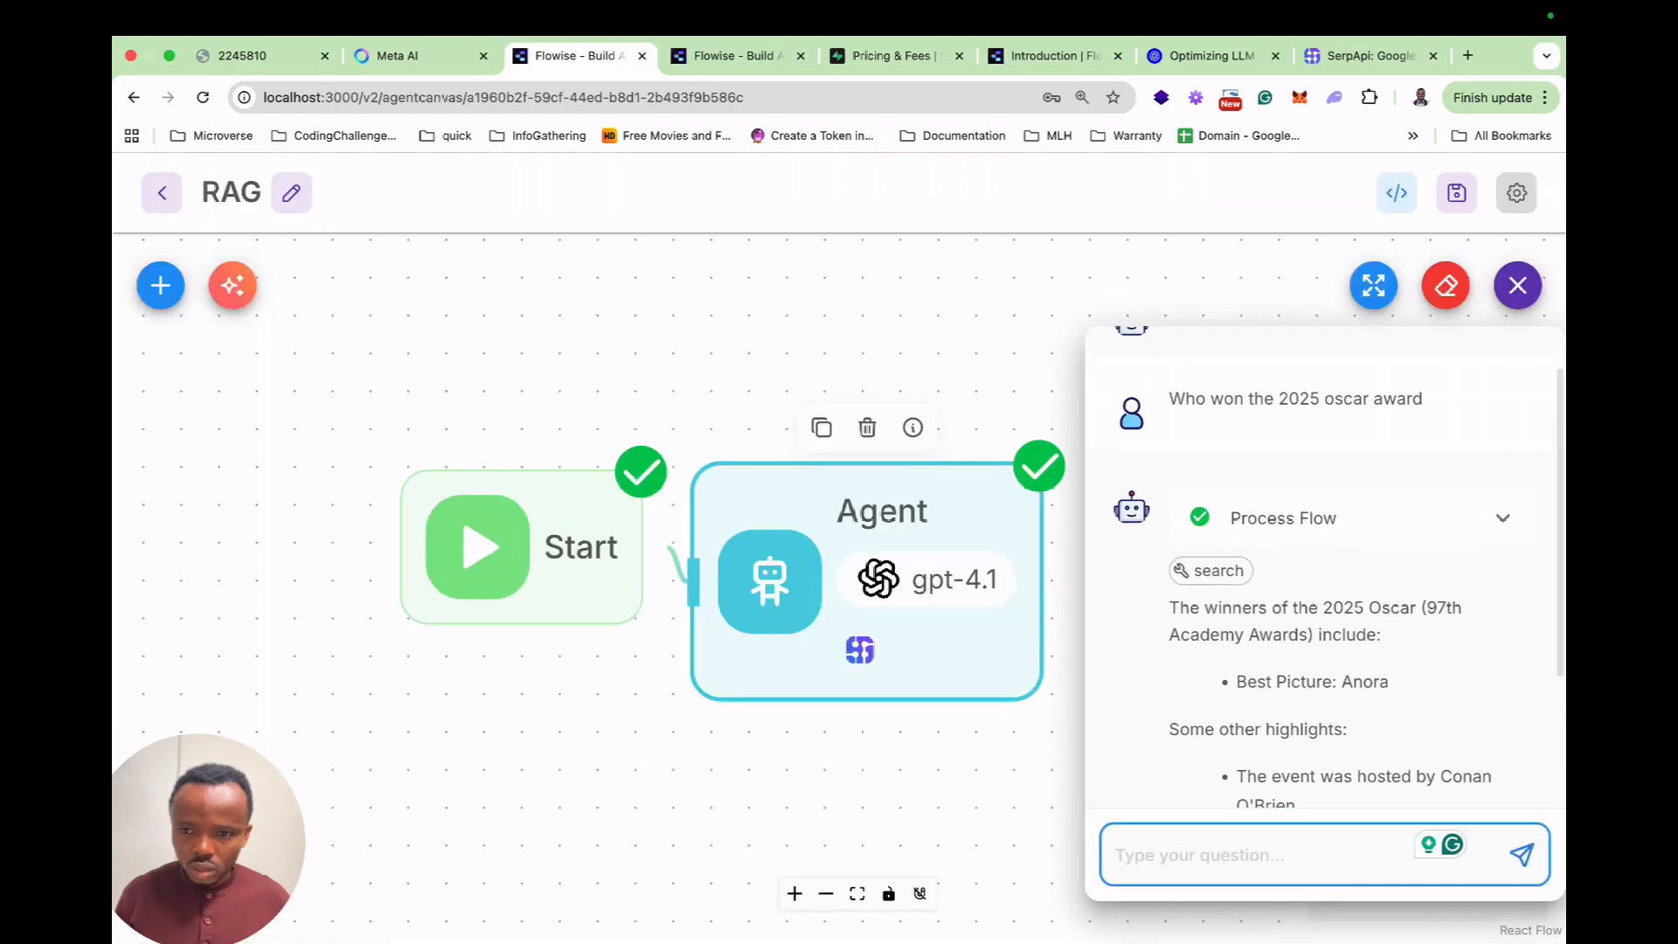
pyautogui.scroll(-1, 1323, 568)
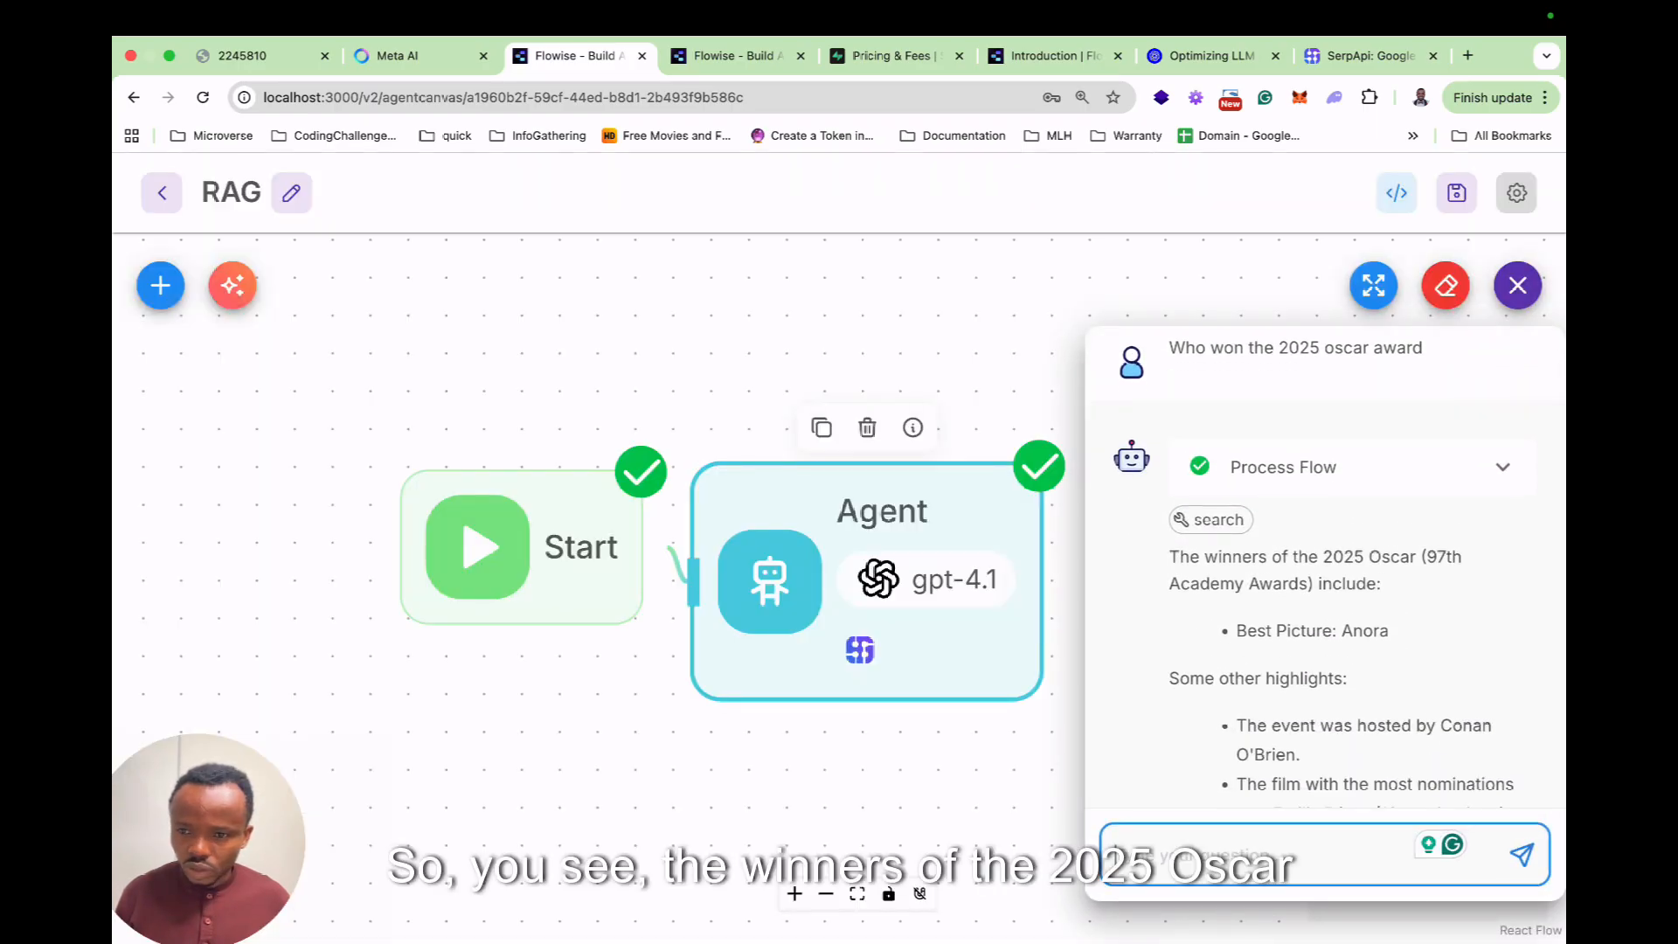
pyautogui.scroll(-3, 1324, 567)
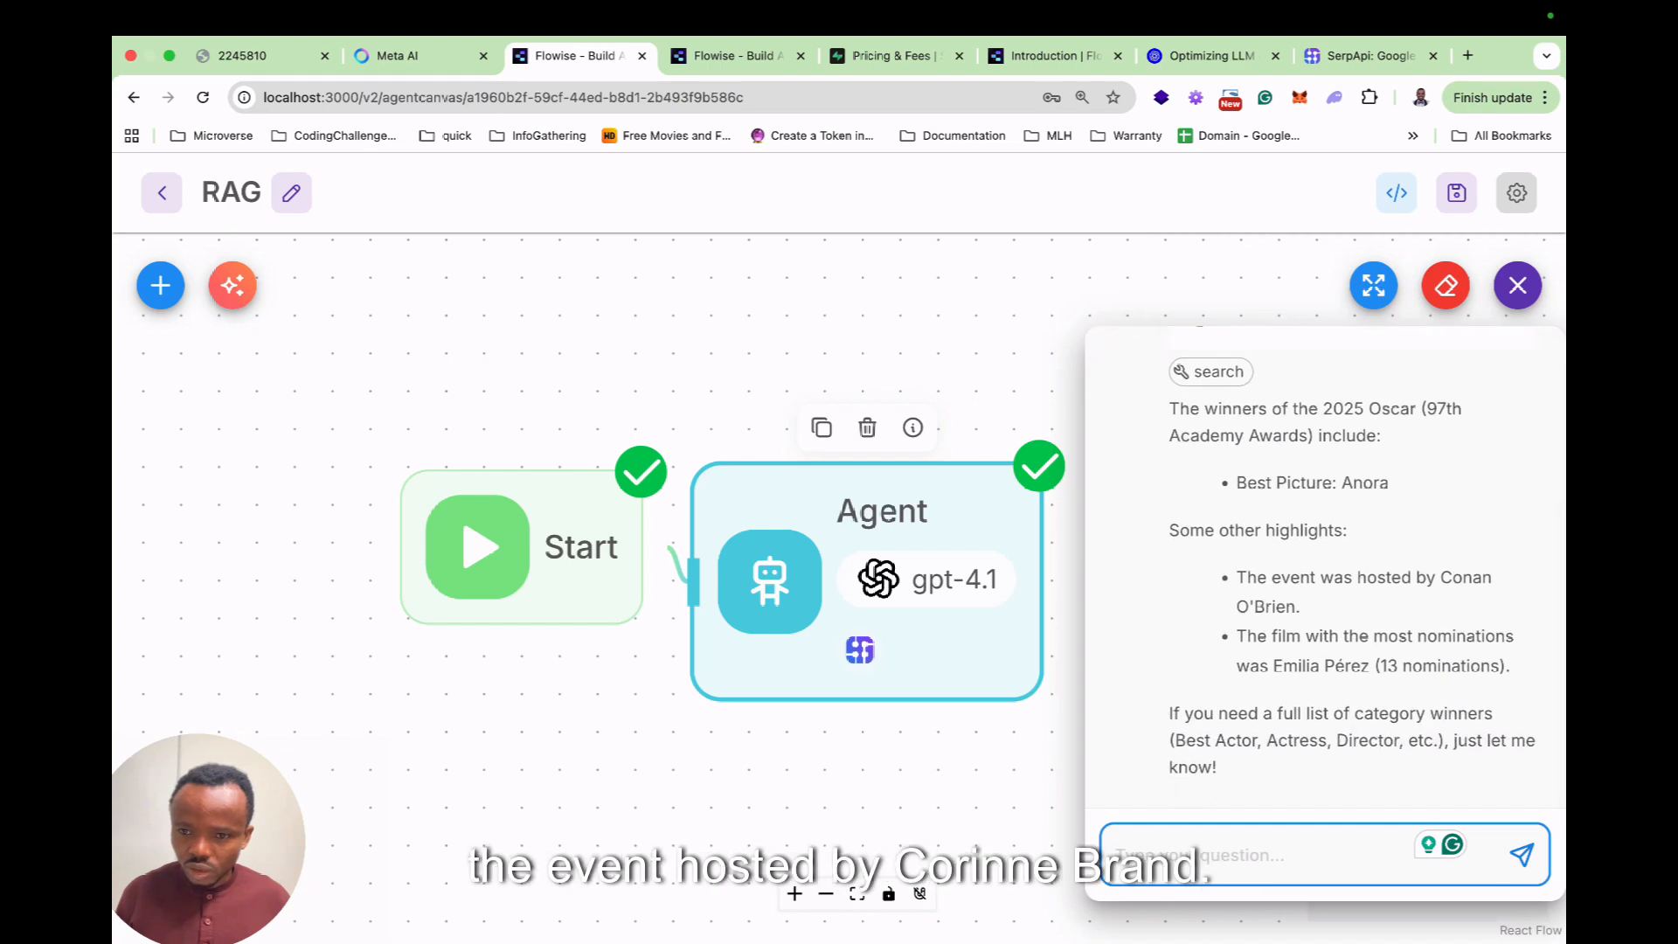
pyautogui.scroll(4, 1324, 567)
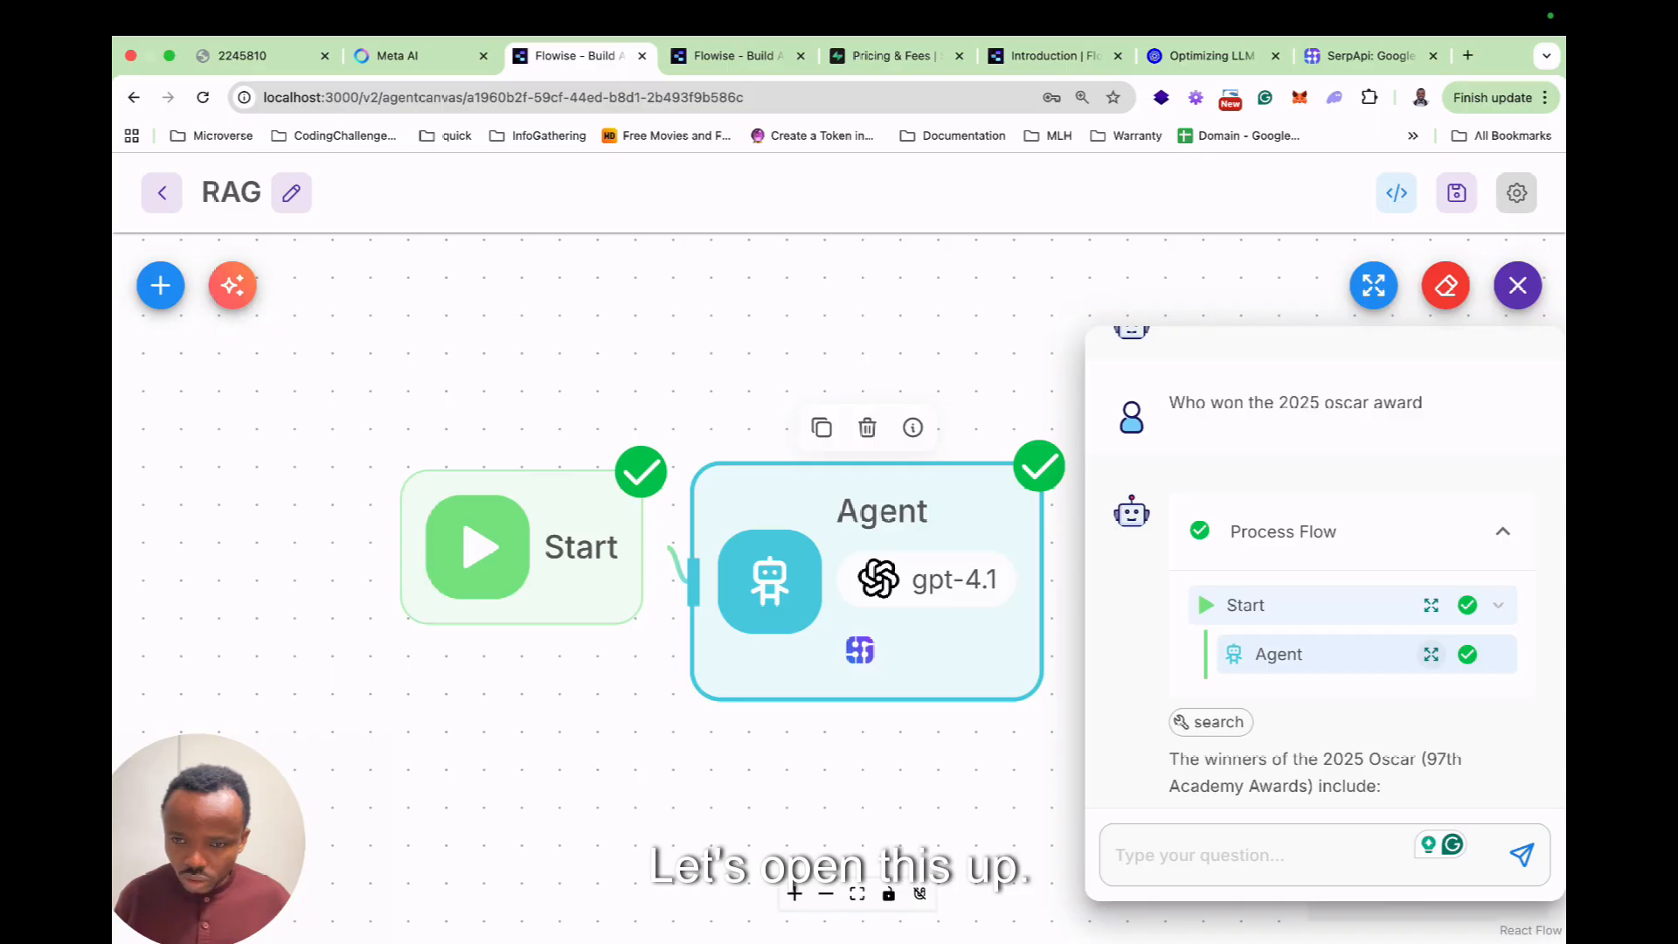
# Inspect the Agent step's Serp API call arguments and search results.
pyautogui.click(1430, 654)
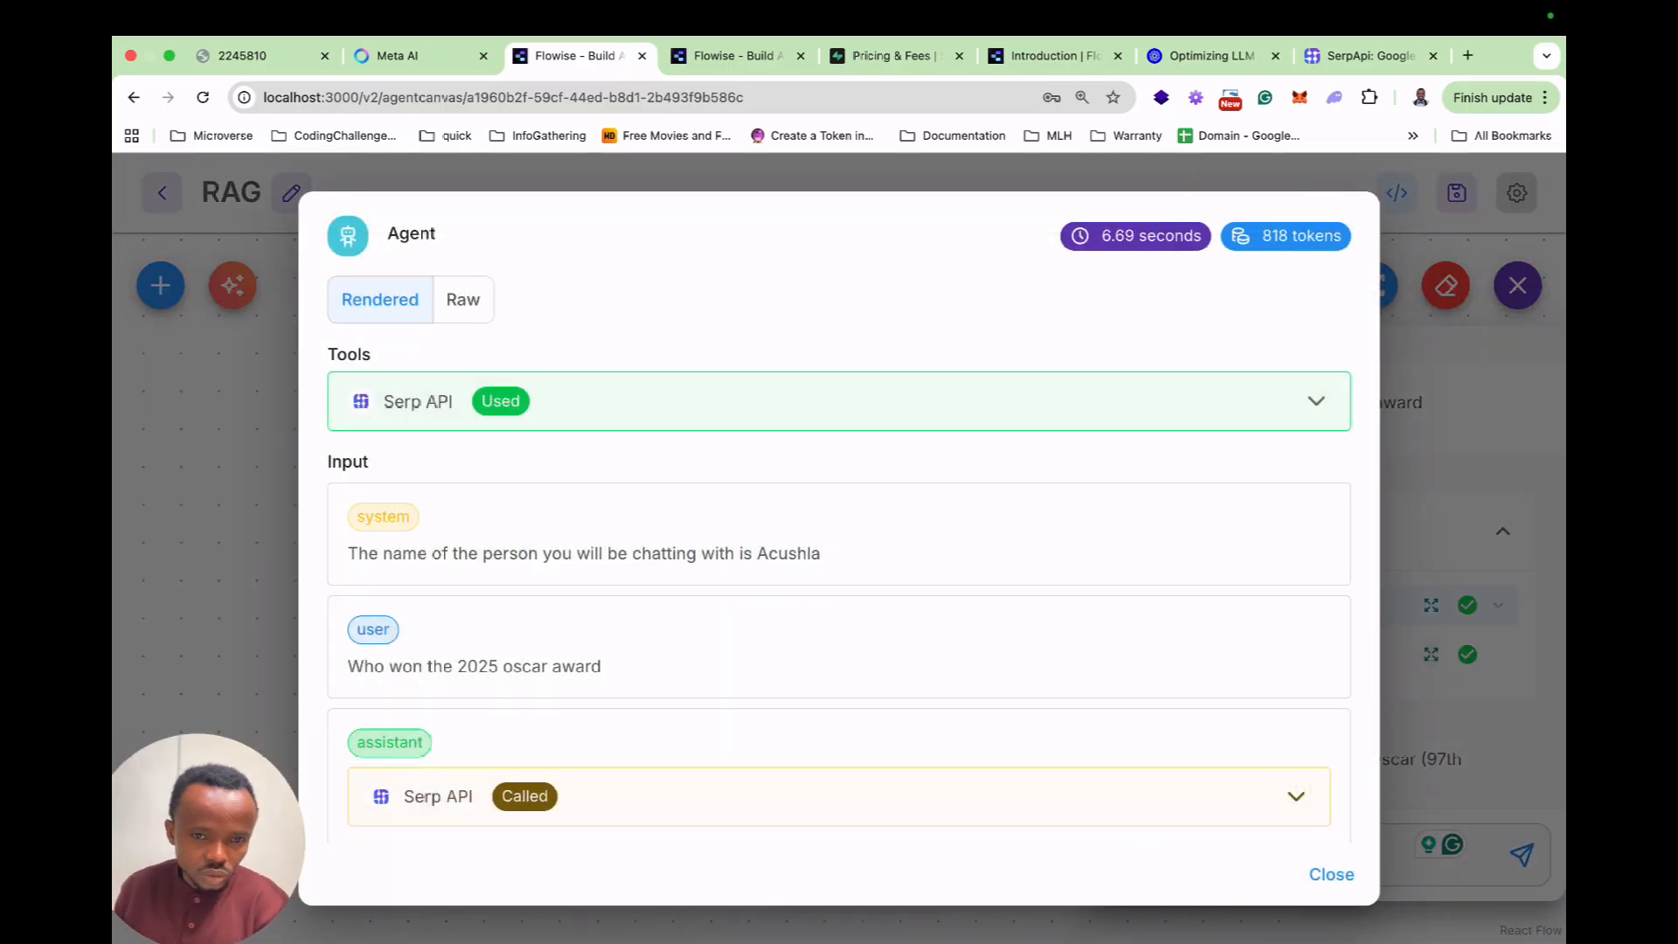
pyautogui.scroll(-3, 839, 542)
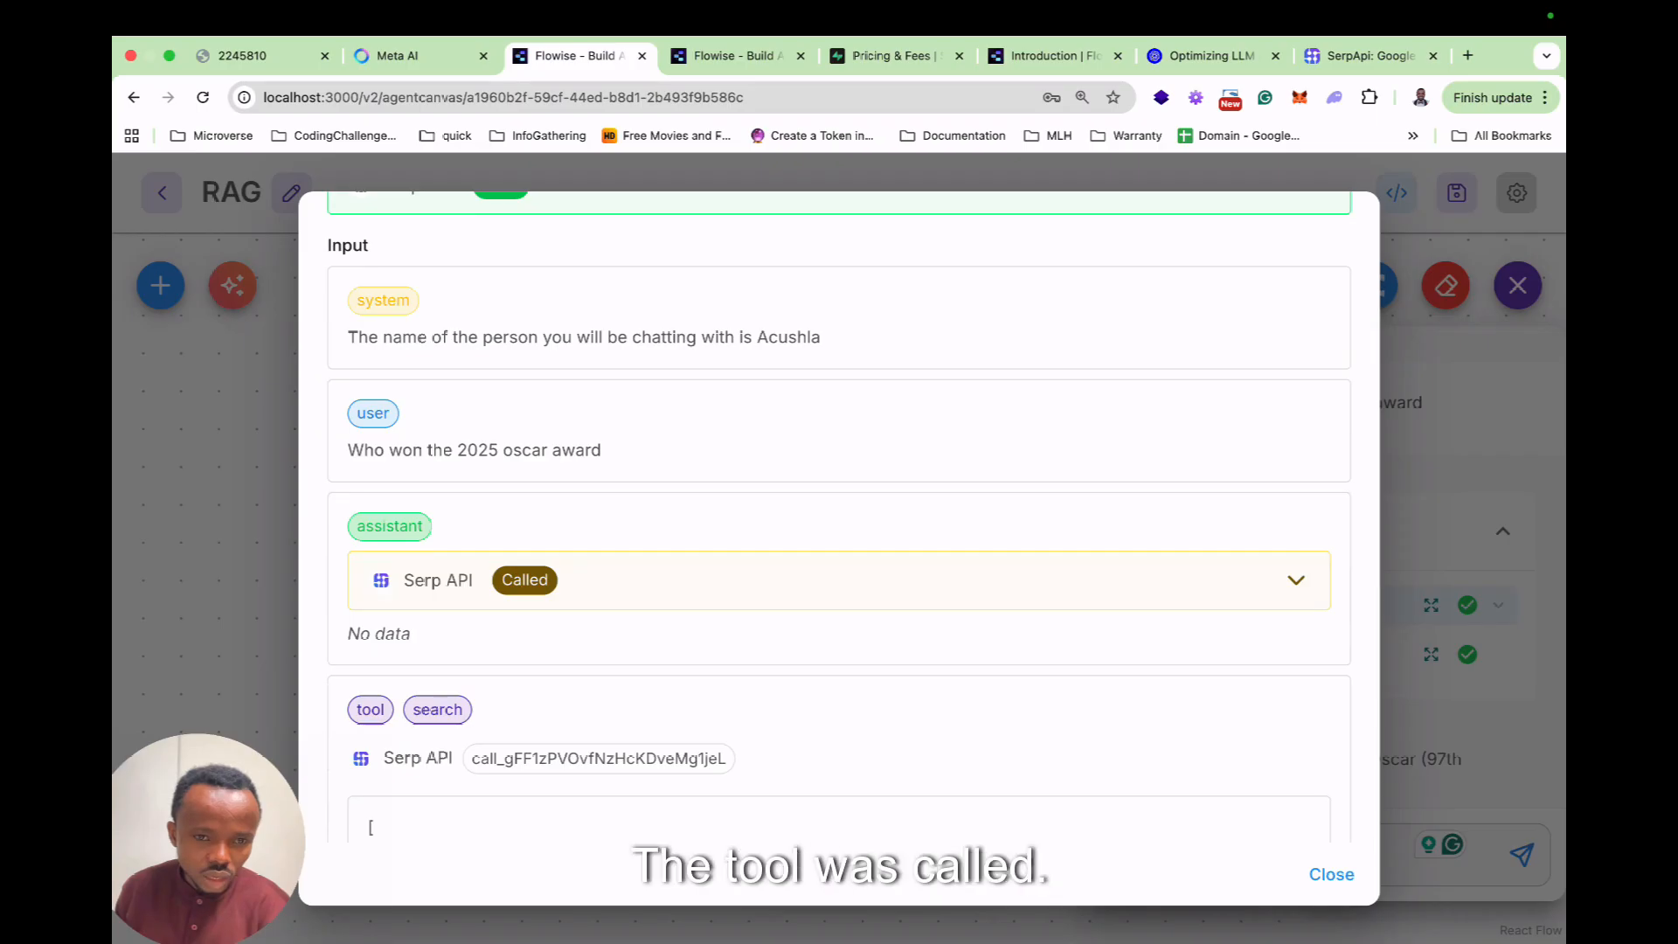
pyautogui.click(1295, 580)
pyautogui.scroll(-3, 838, 541)
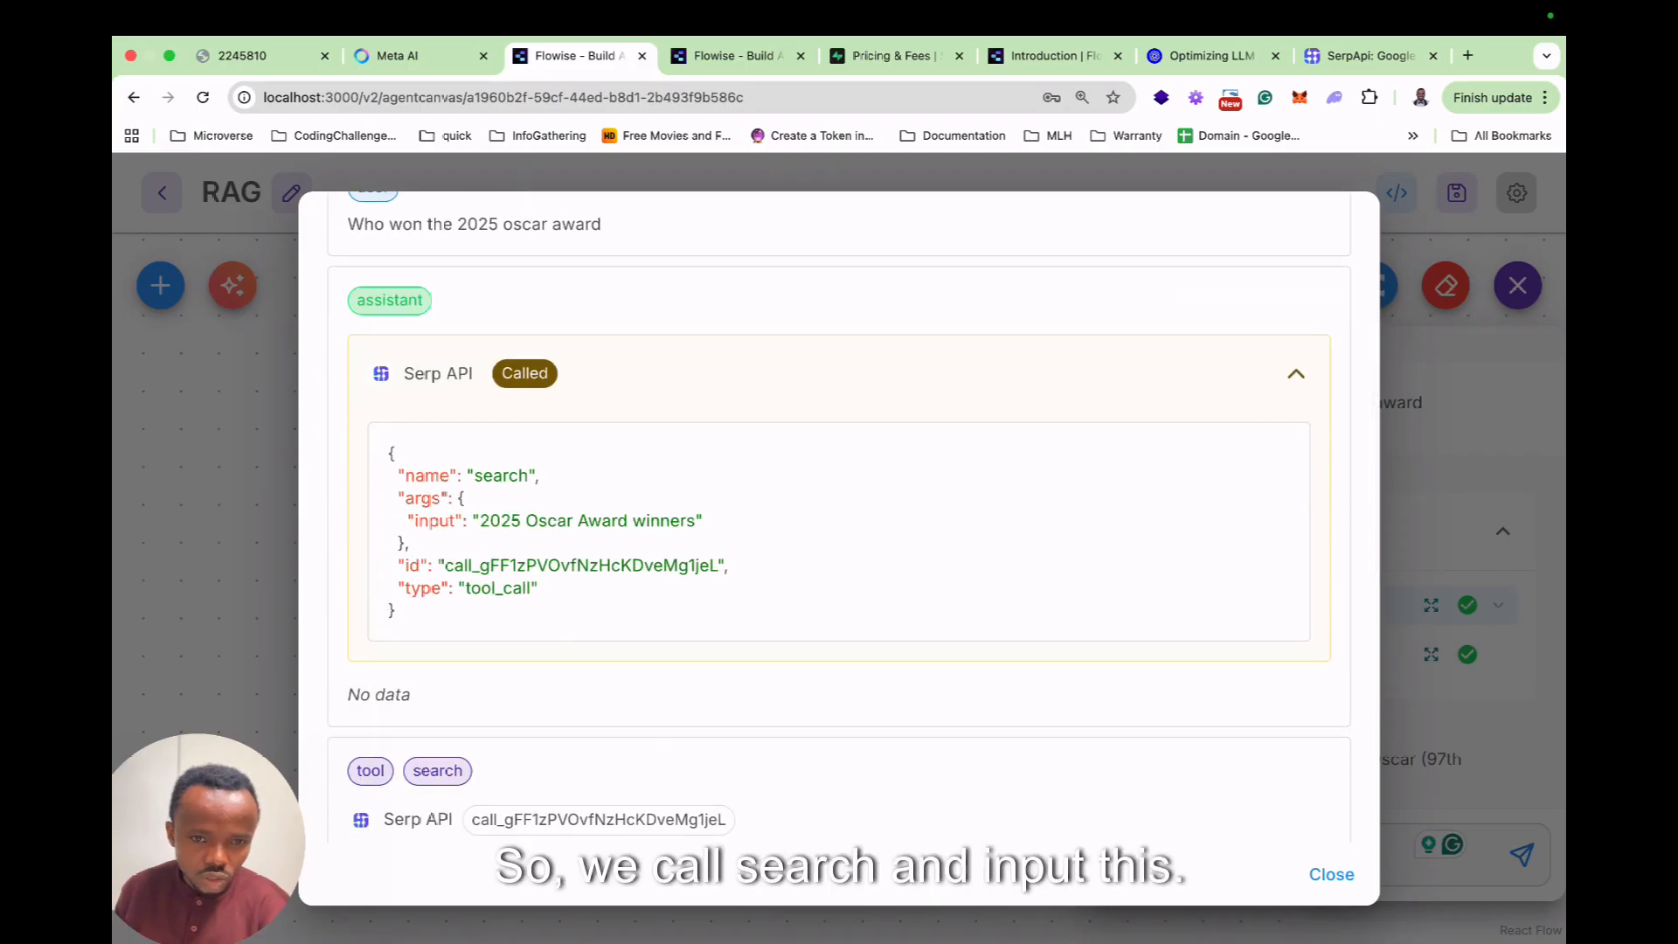
pyautogui.scroll(-7, 838, 541)
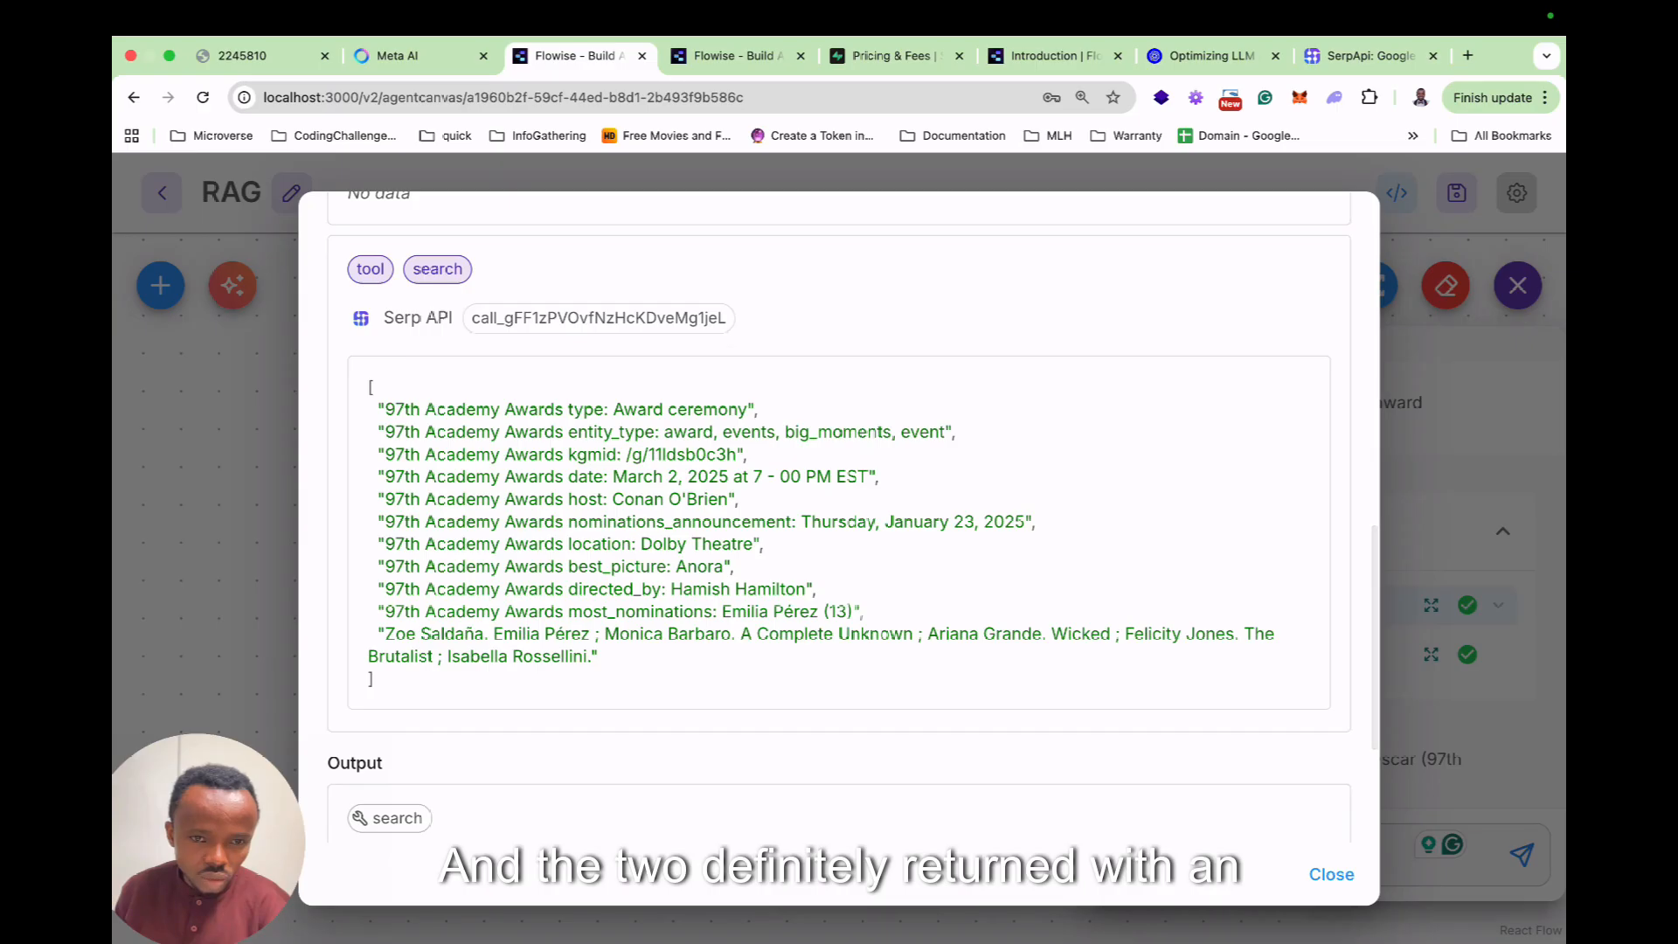
pyautogui.scroll(-4, 839, 542)
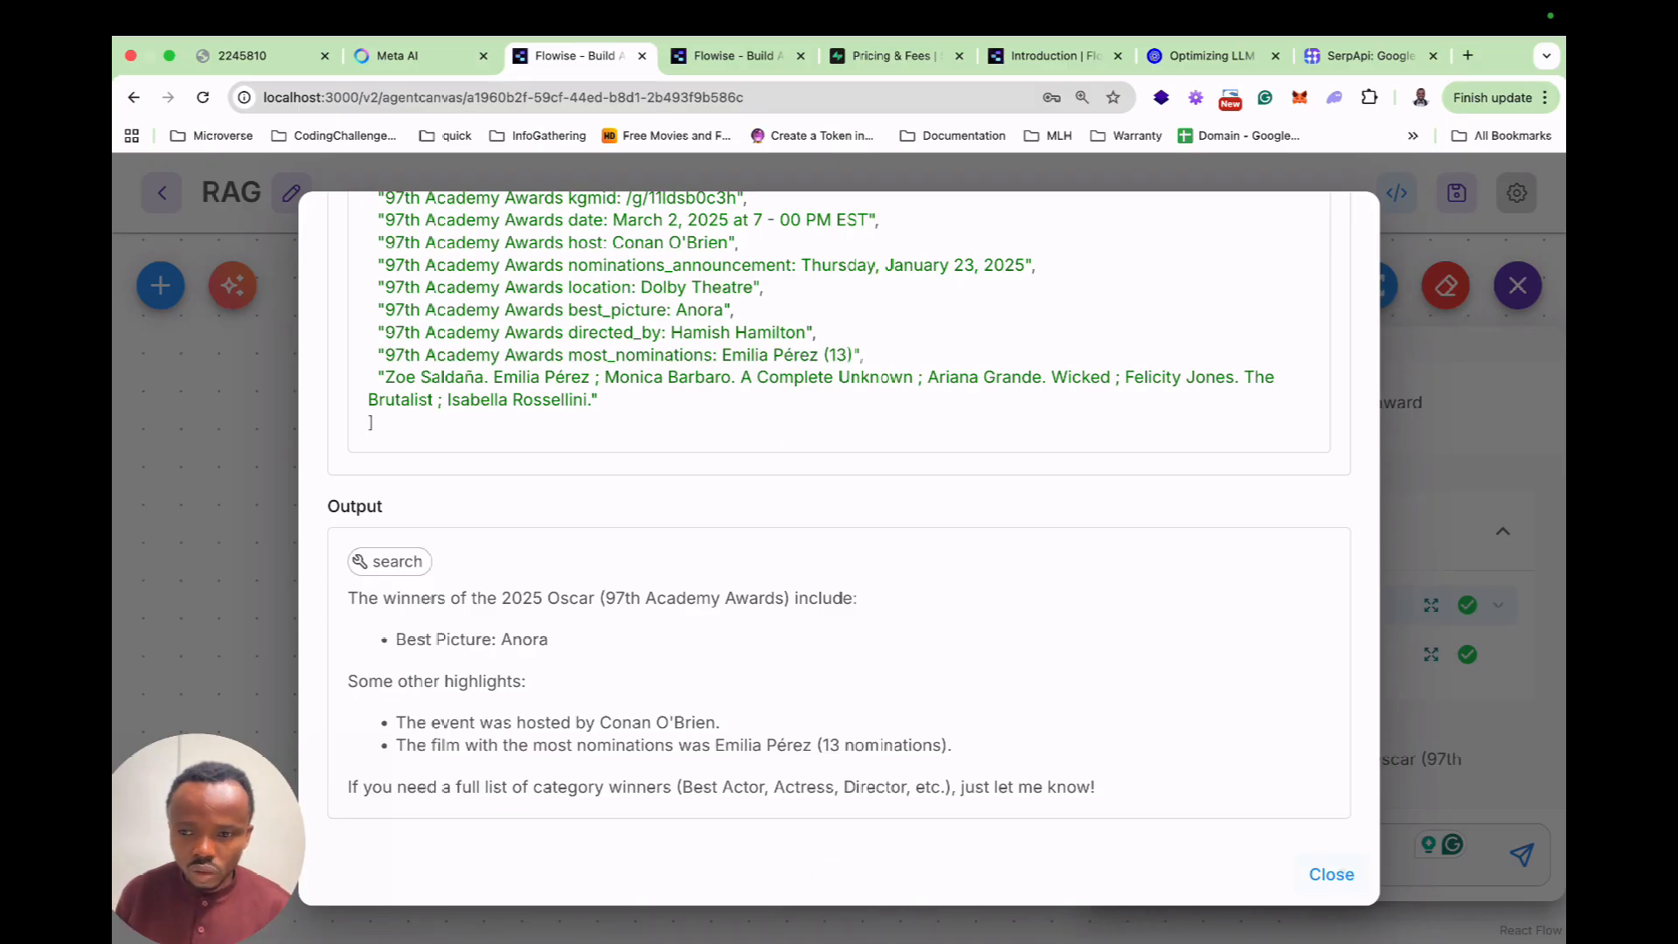
# Close the Agent details and the test chat, leaving the RAG canvas.
pyautogui.press('Escape')
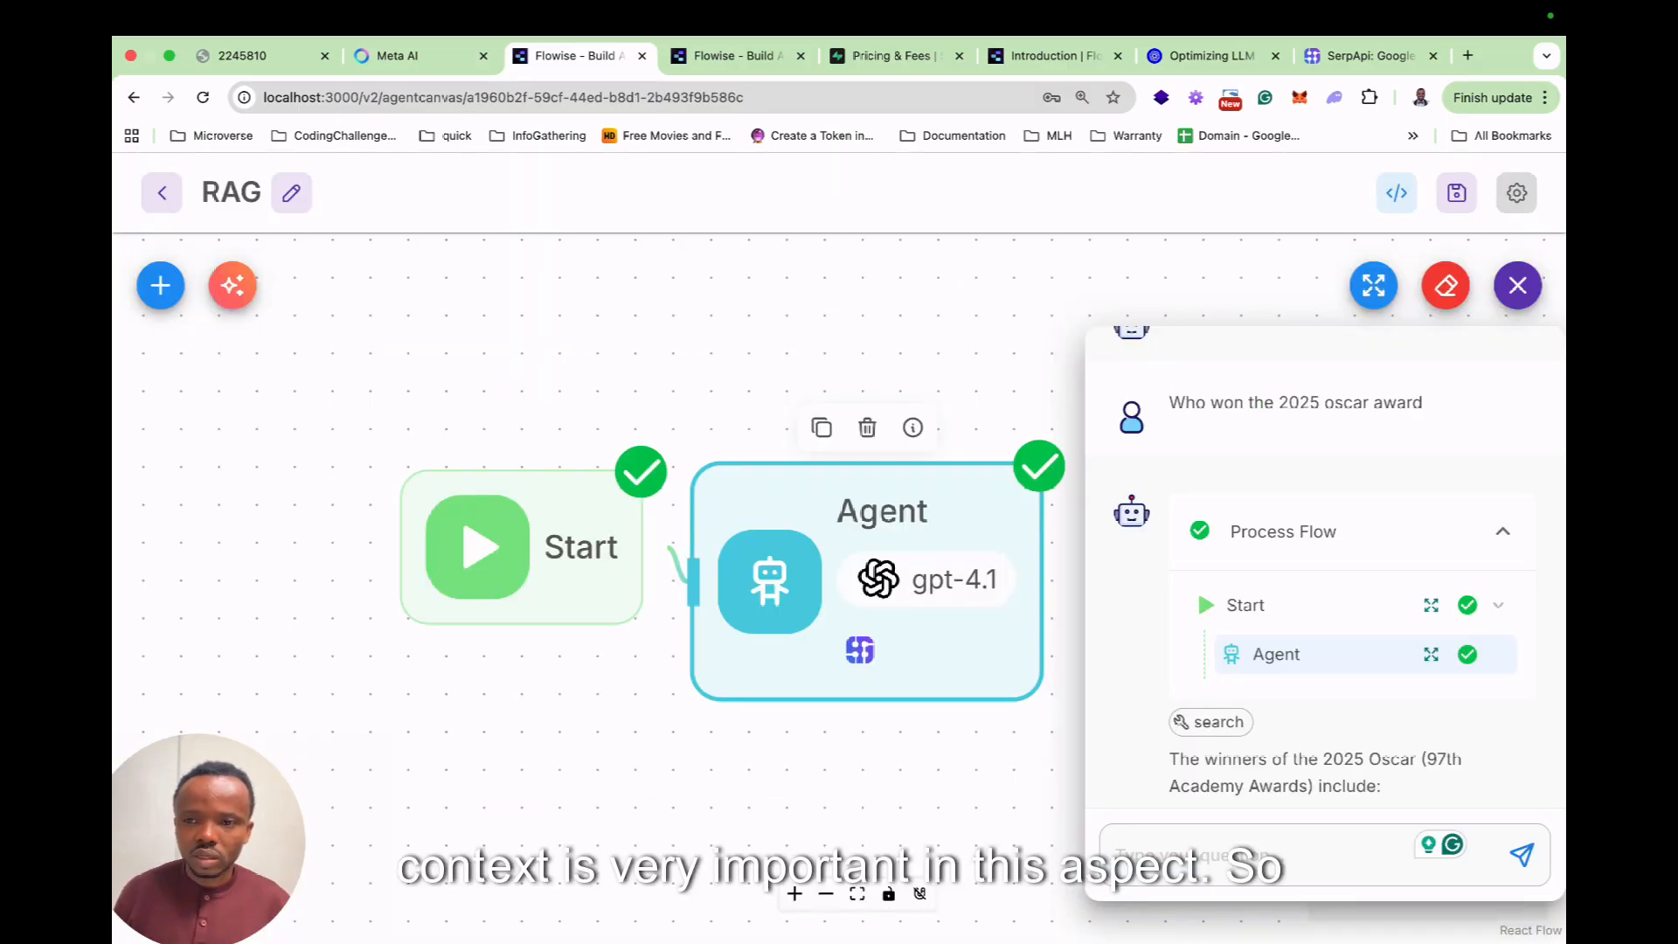
pyautogui.scroll(1, 1324, 568)
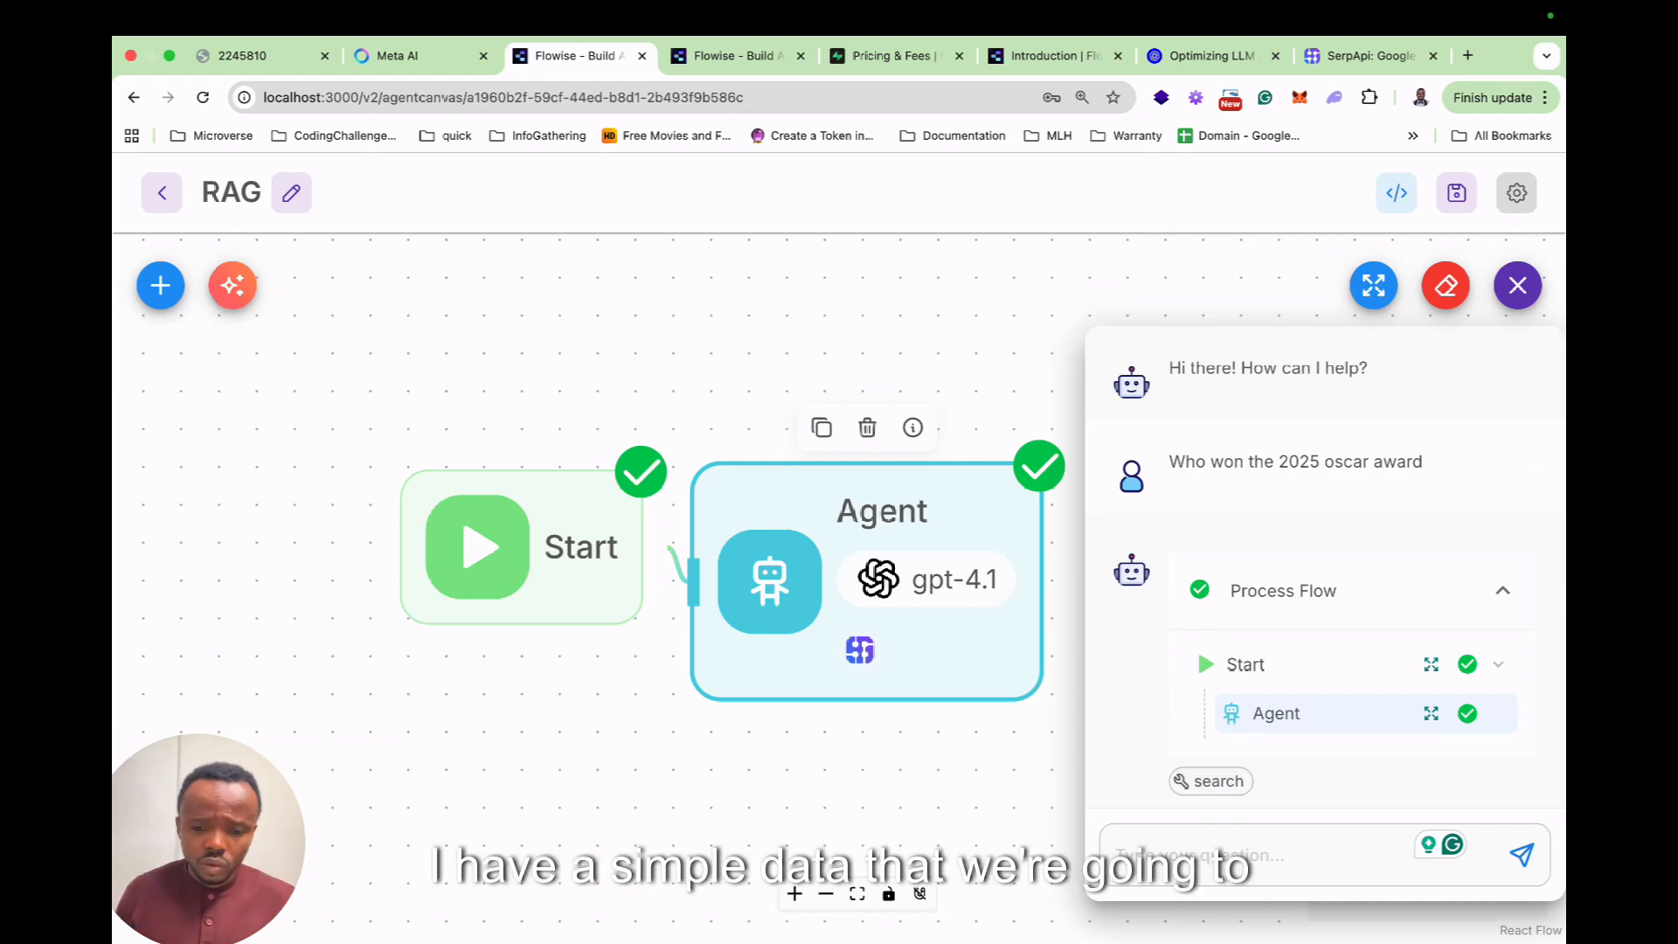
pyautogui.click(970, 354)
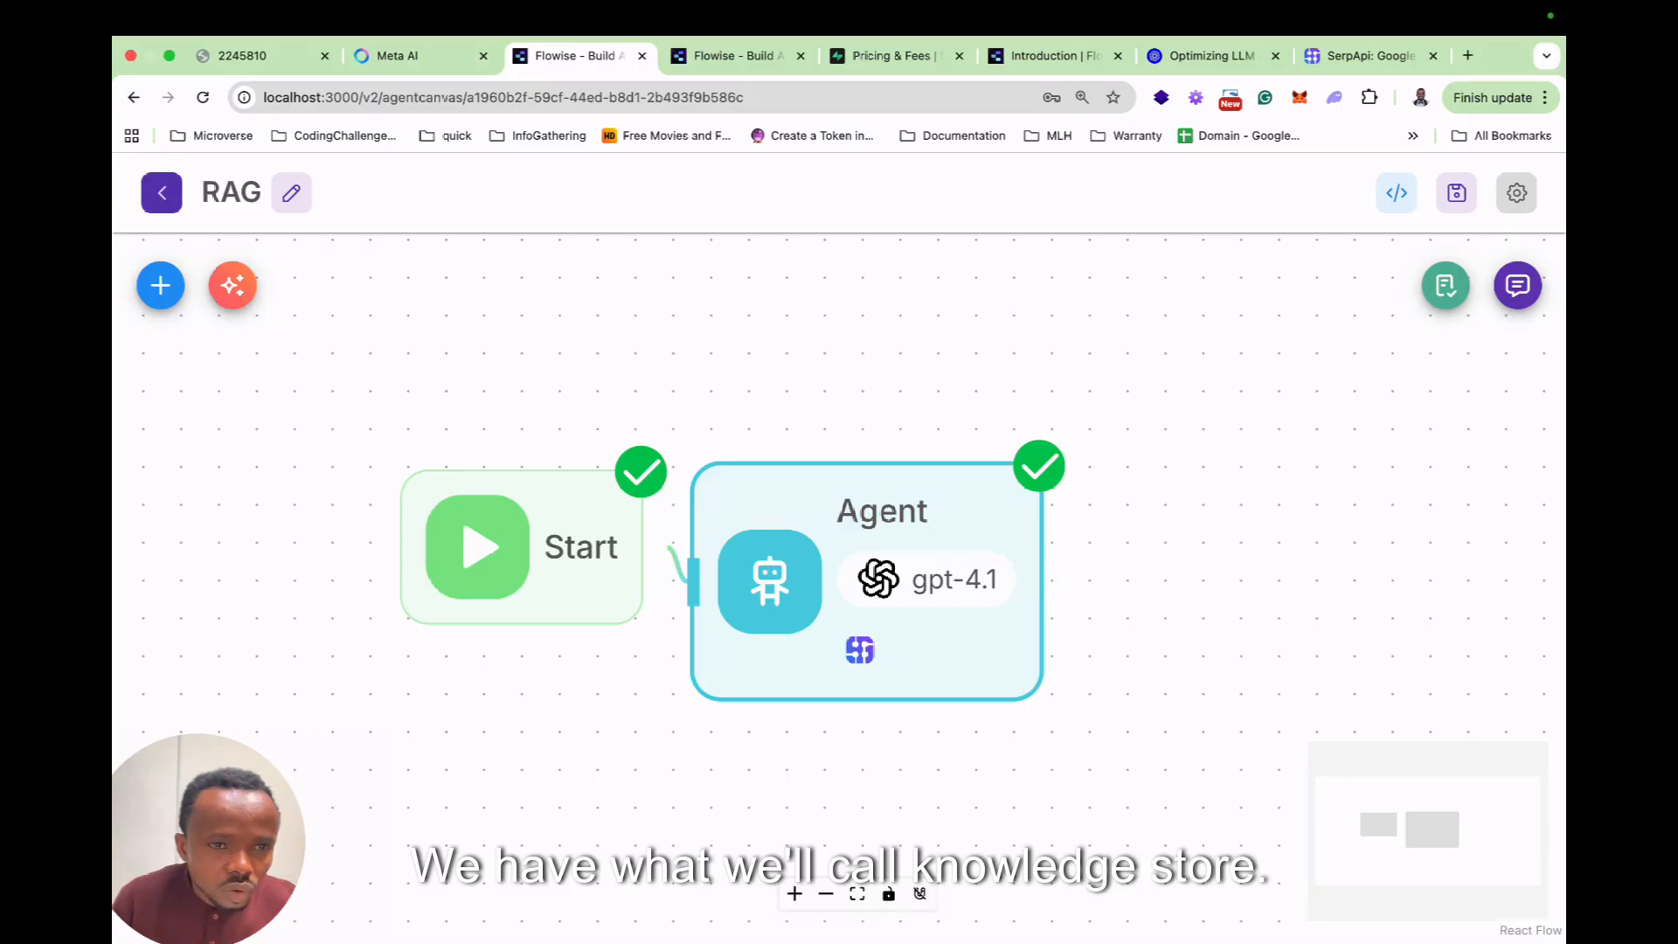
# From Document Stores, start a new store named 'Exquisite Edidbles'.
pyautogui.click(162, 192)
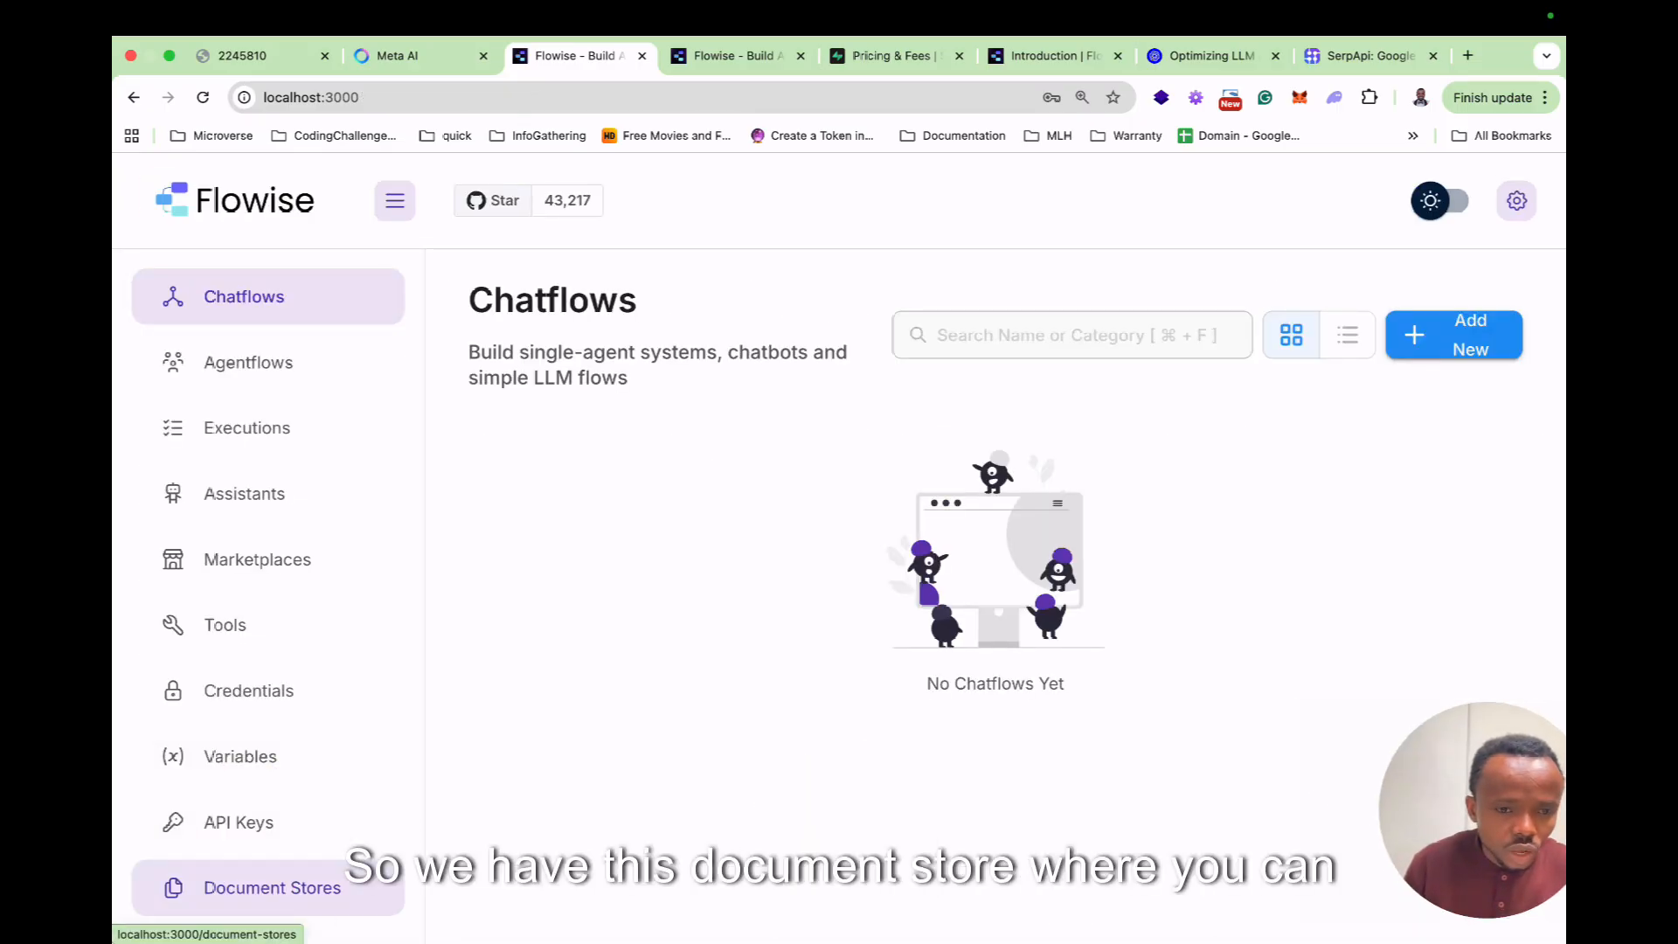
pyautogui.click(271, 887)
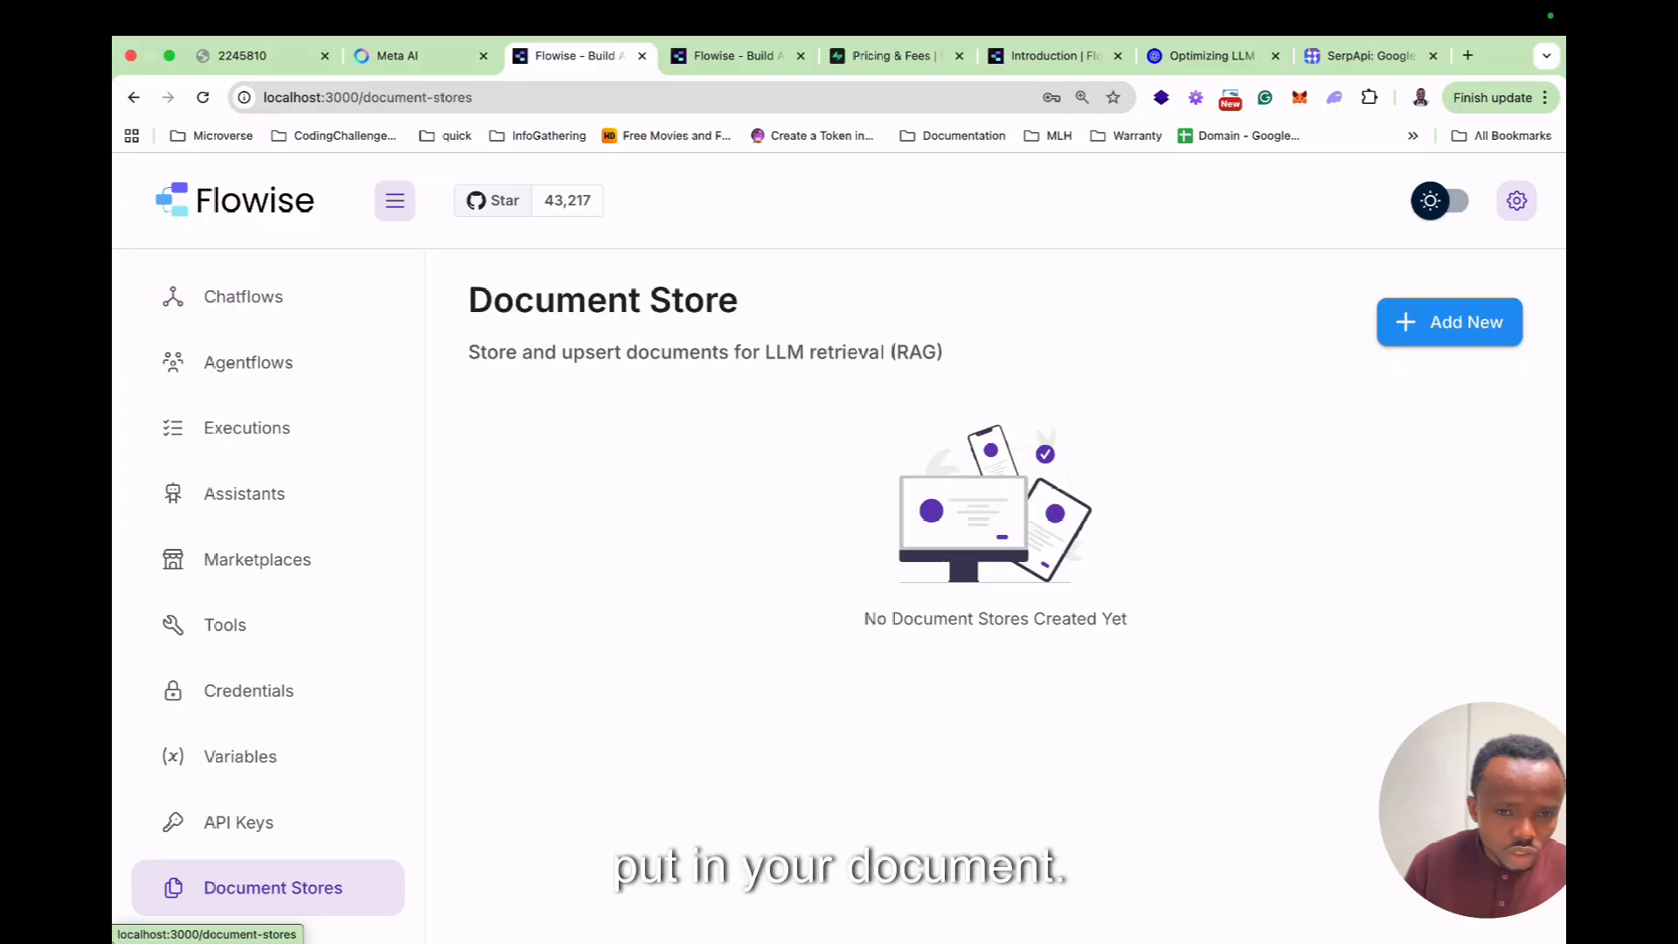
pyautogui.click(1448, 322)
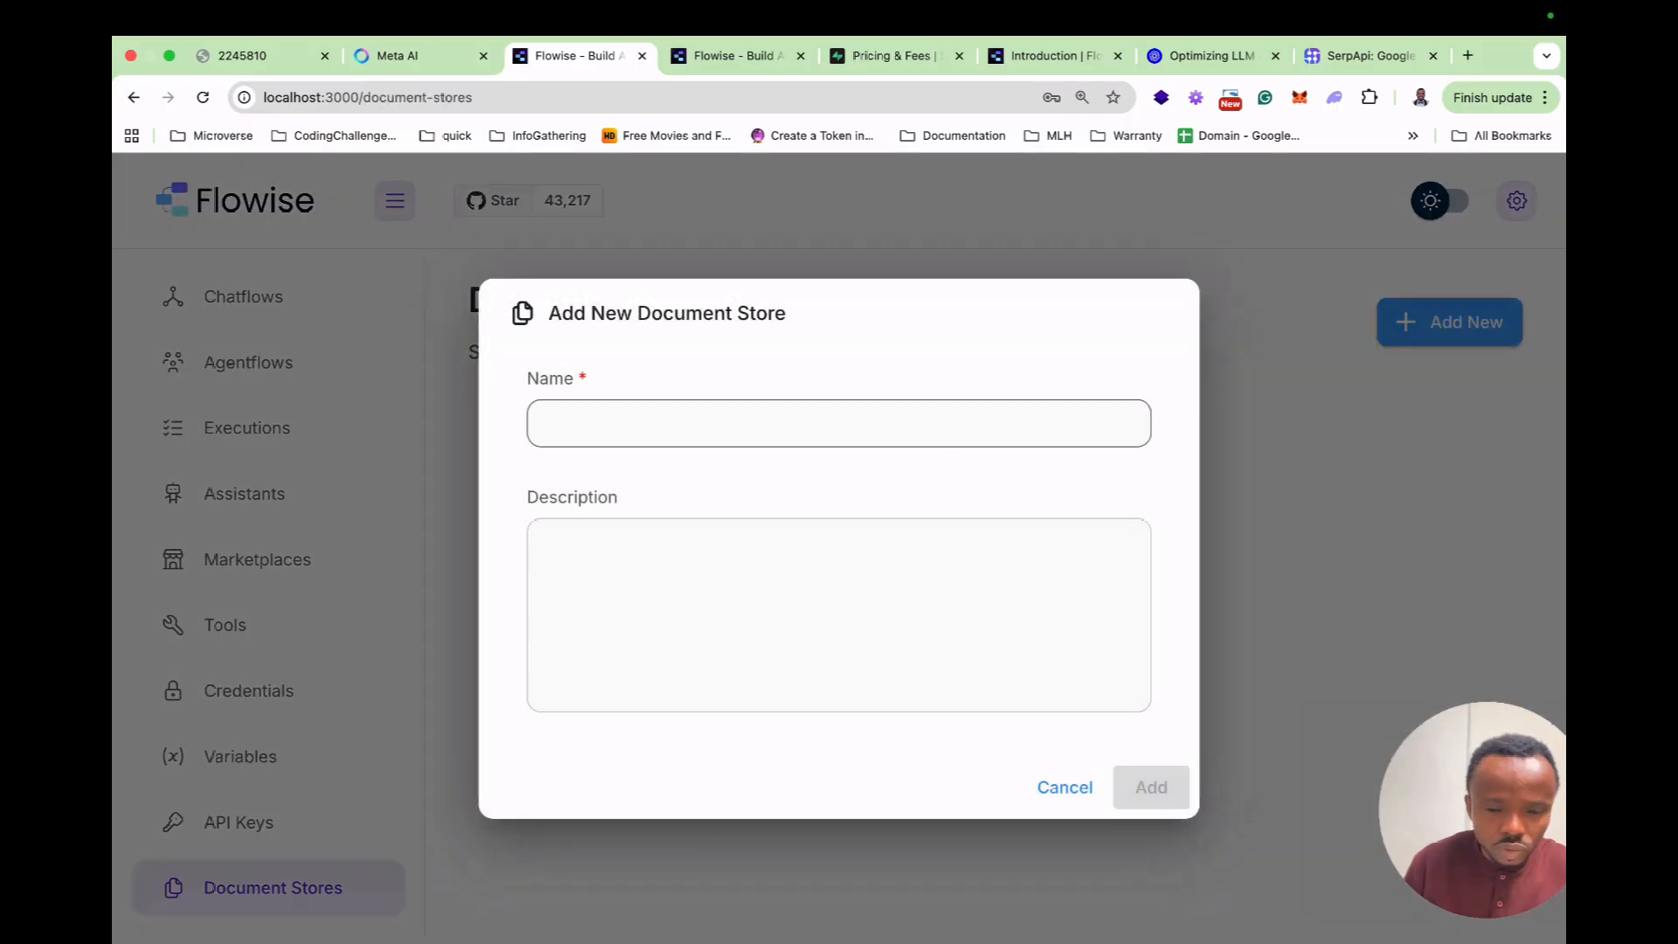
pyautogui.write('Exqui')
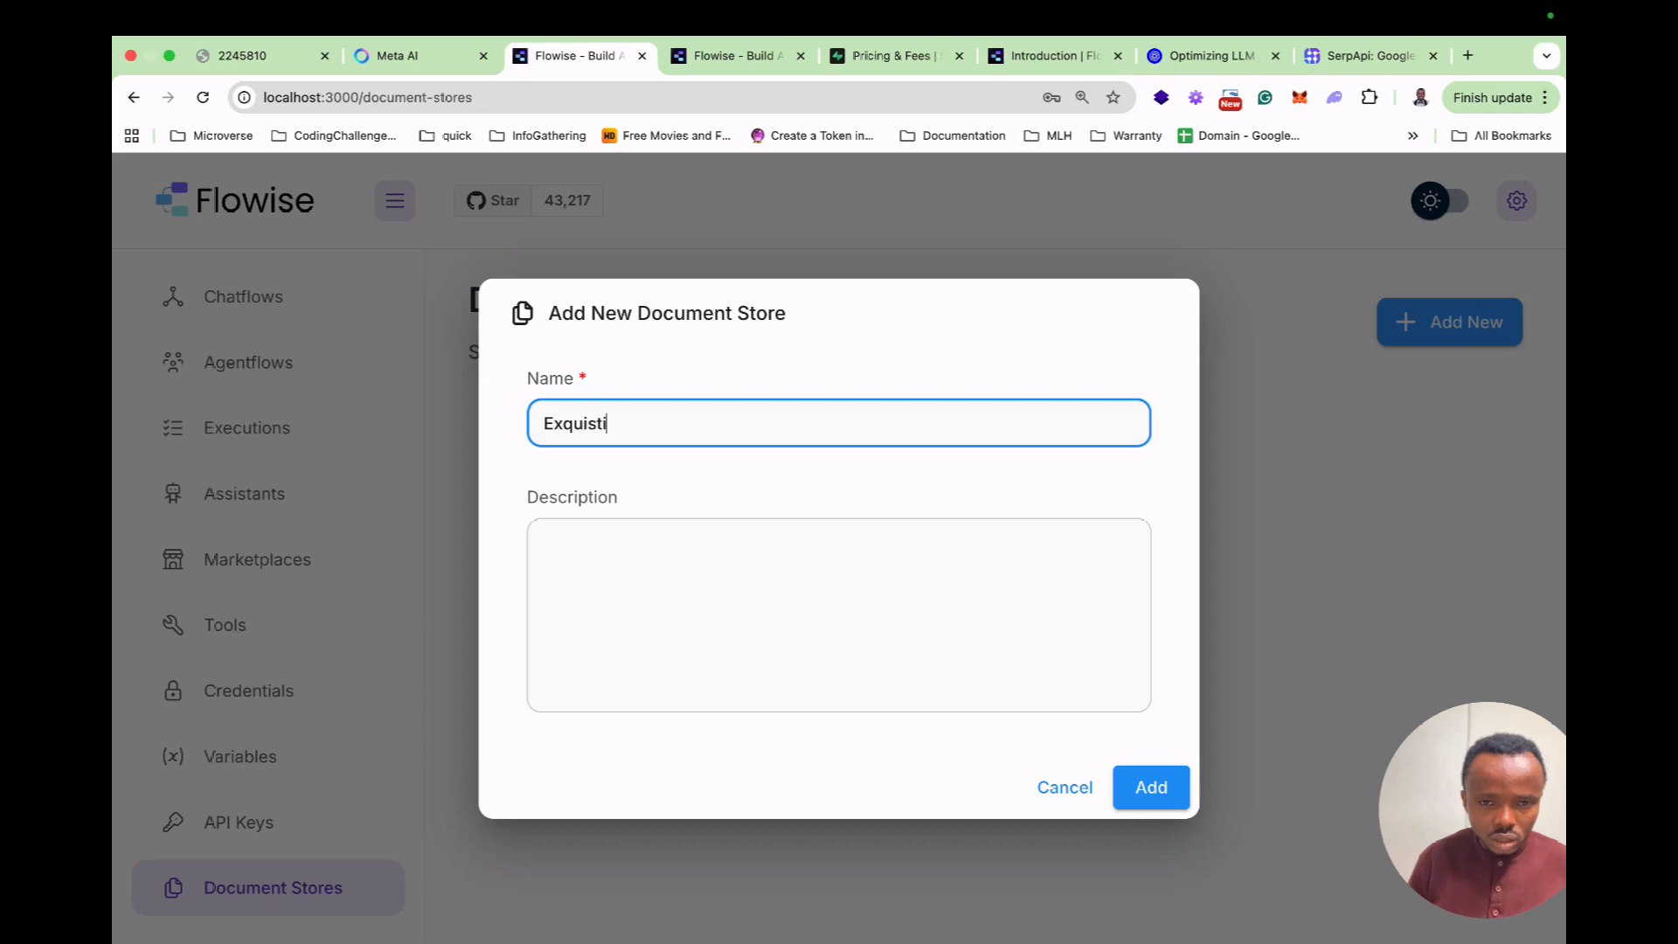
pyautogui.write('site e')
pyautogui.press('BackSpace')
pyautogui.write('Edidbles')
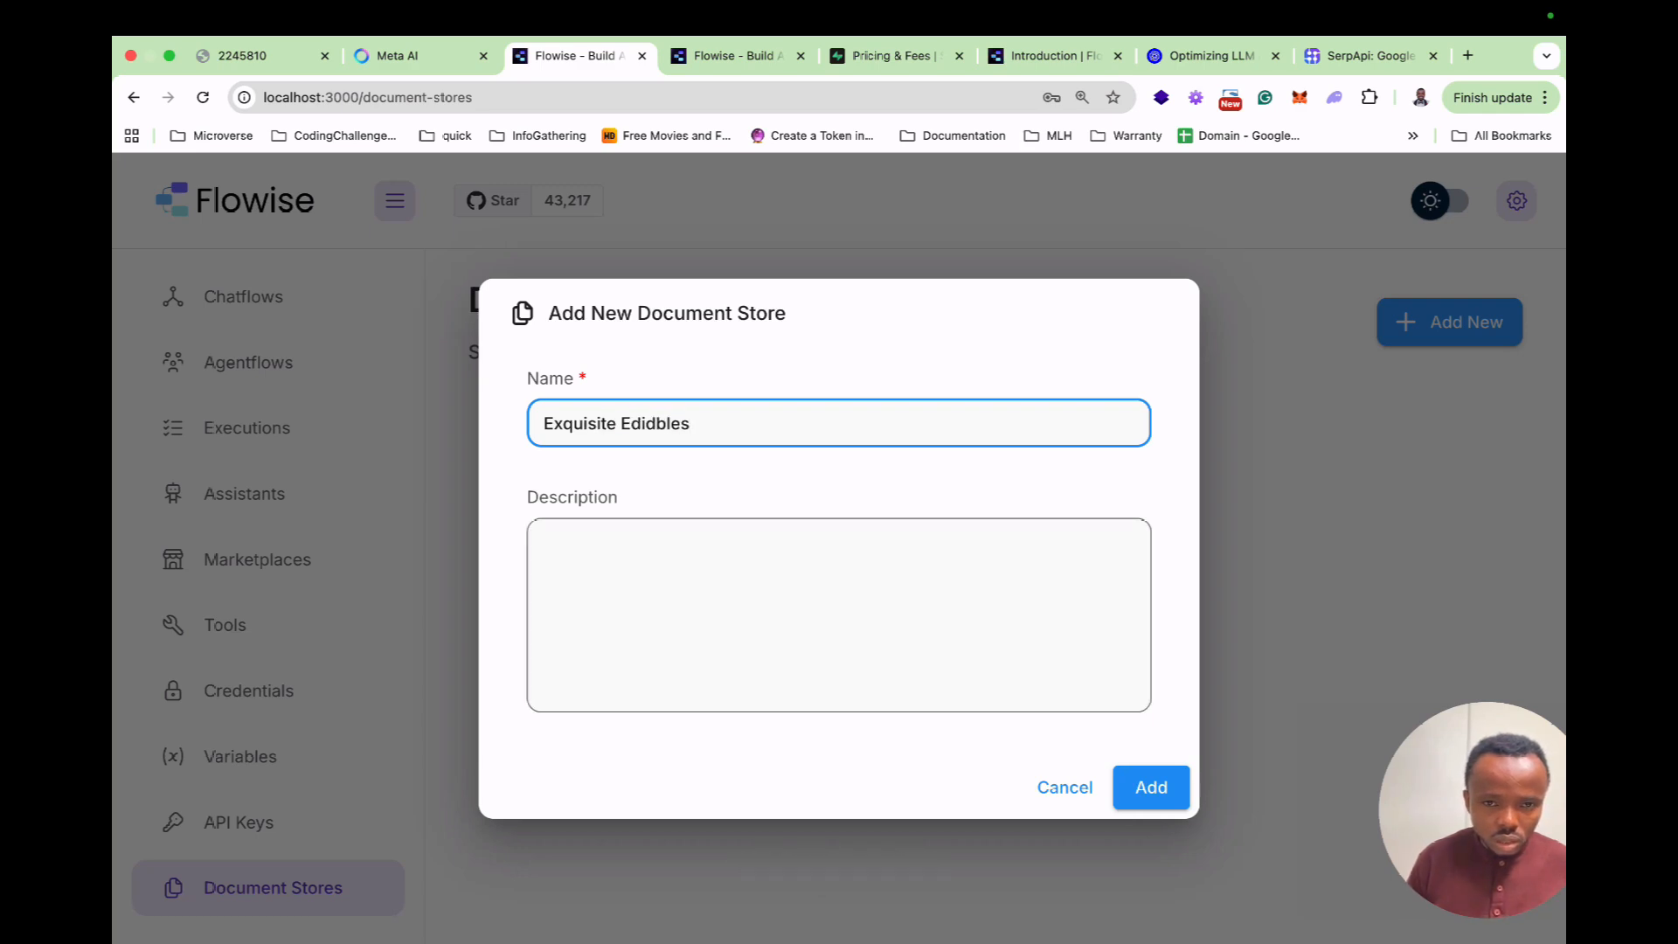
# Describe it as company information about Exquisite Edibles, create it, and open it.
pyautogui.click(839, 614)
pyautogui.write('T')
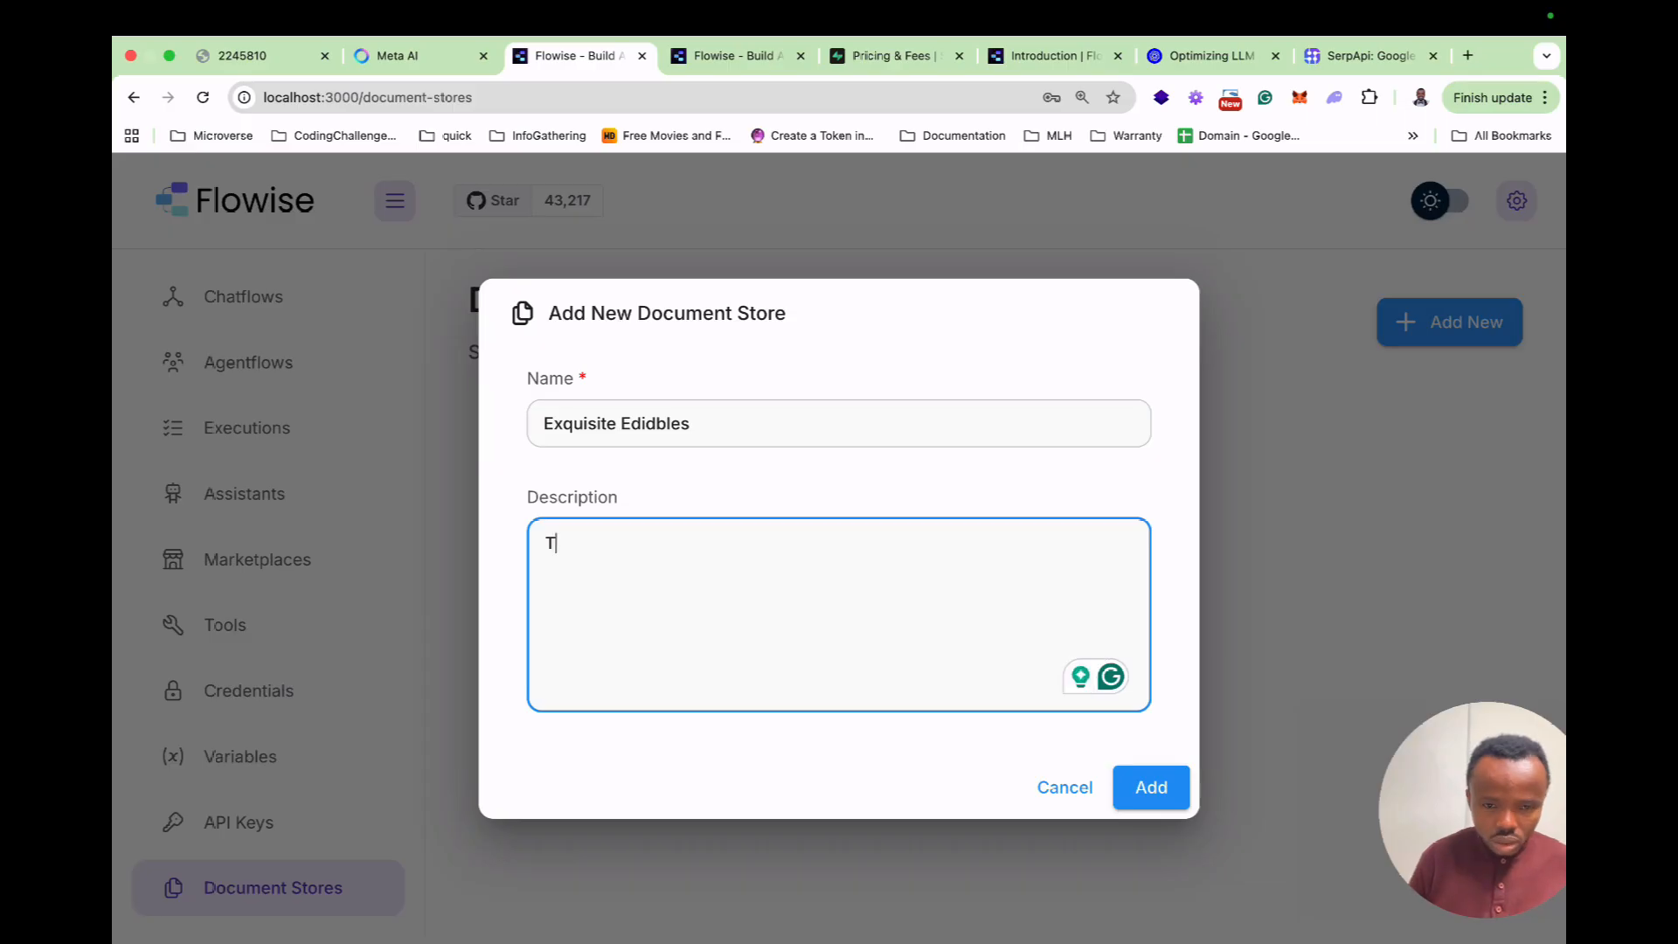
pyautogui.write('his contains documen')
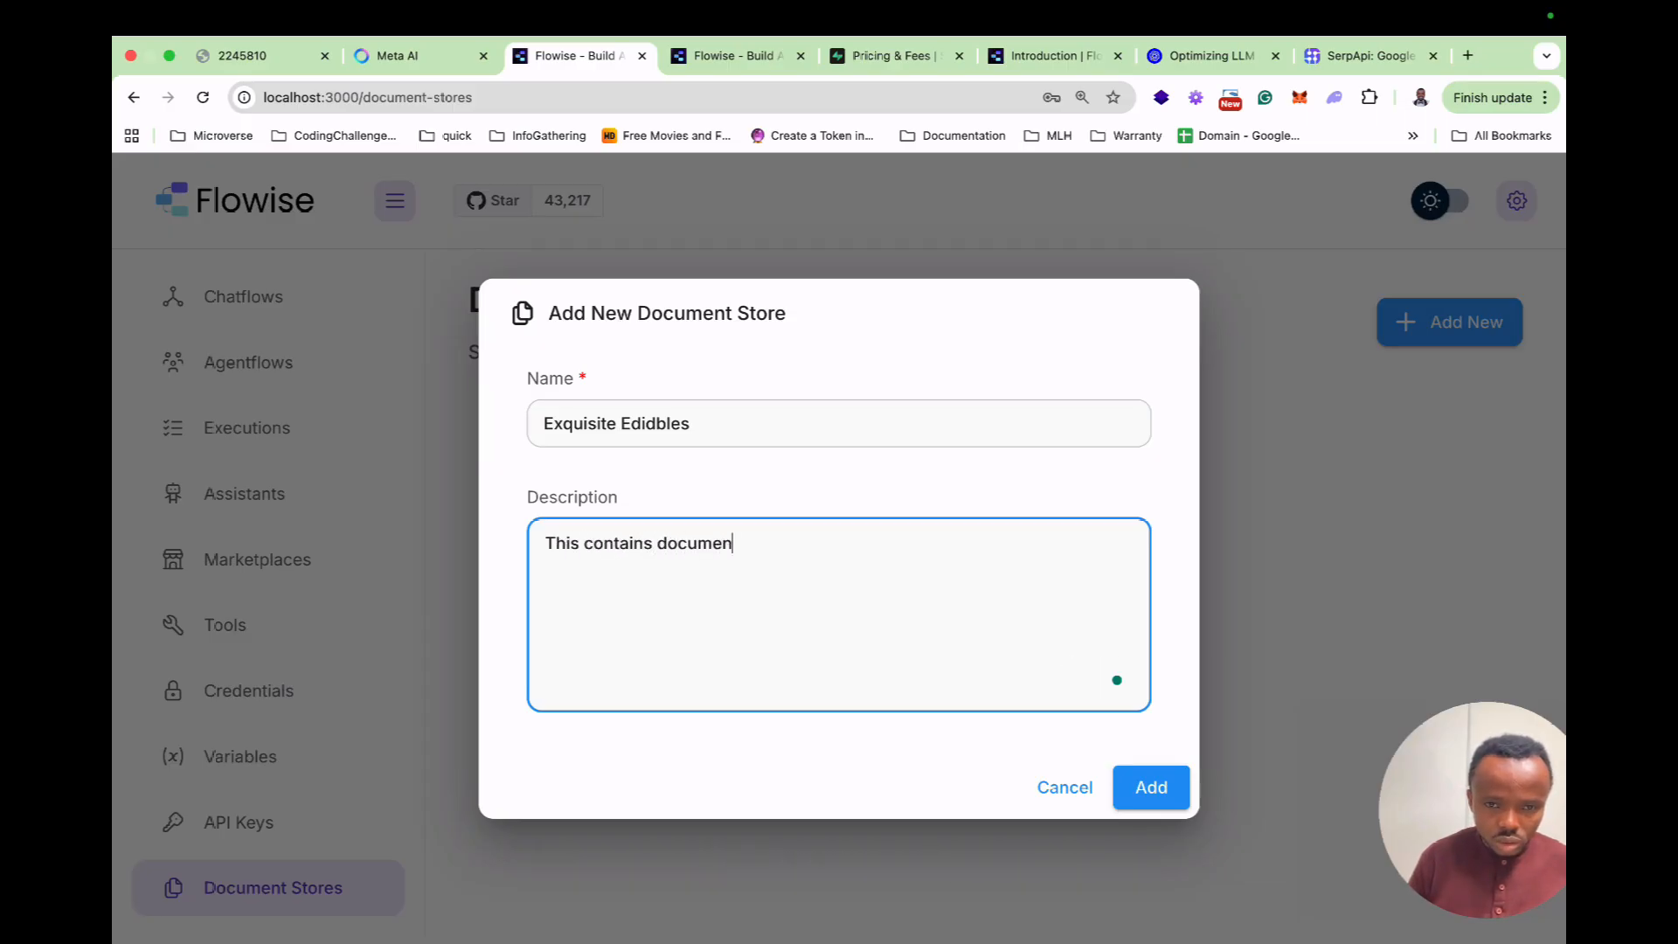
pyautogui.press('BackSpace')
pyautogui.press('BackSpace')
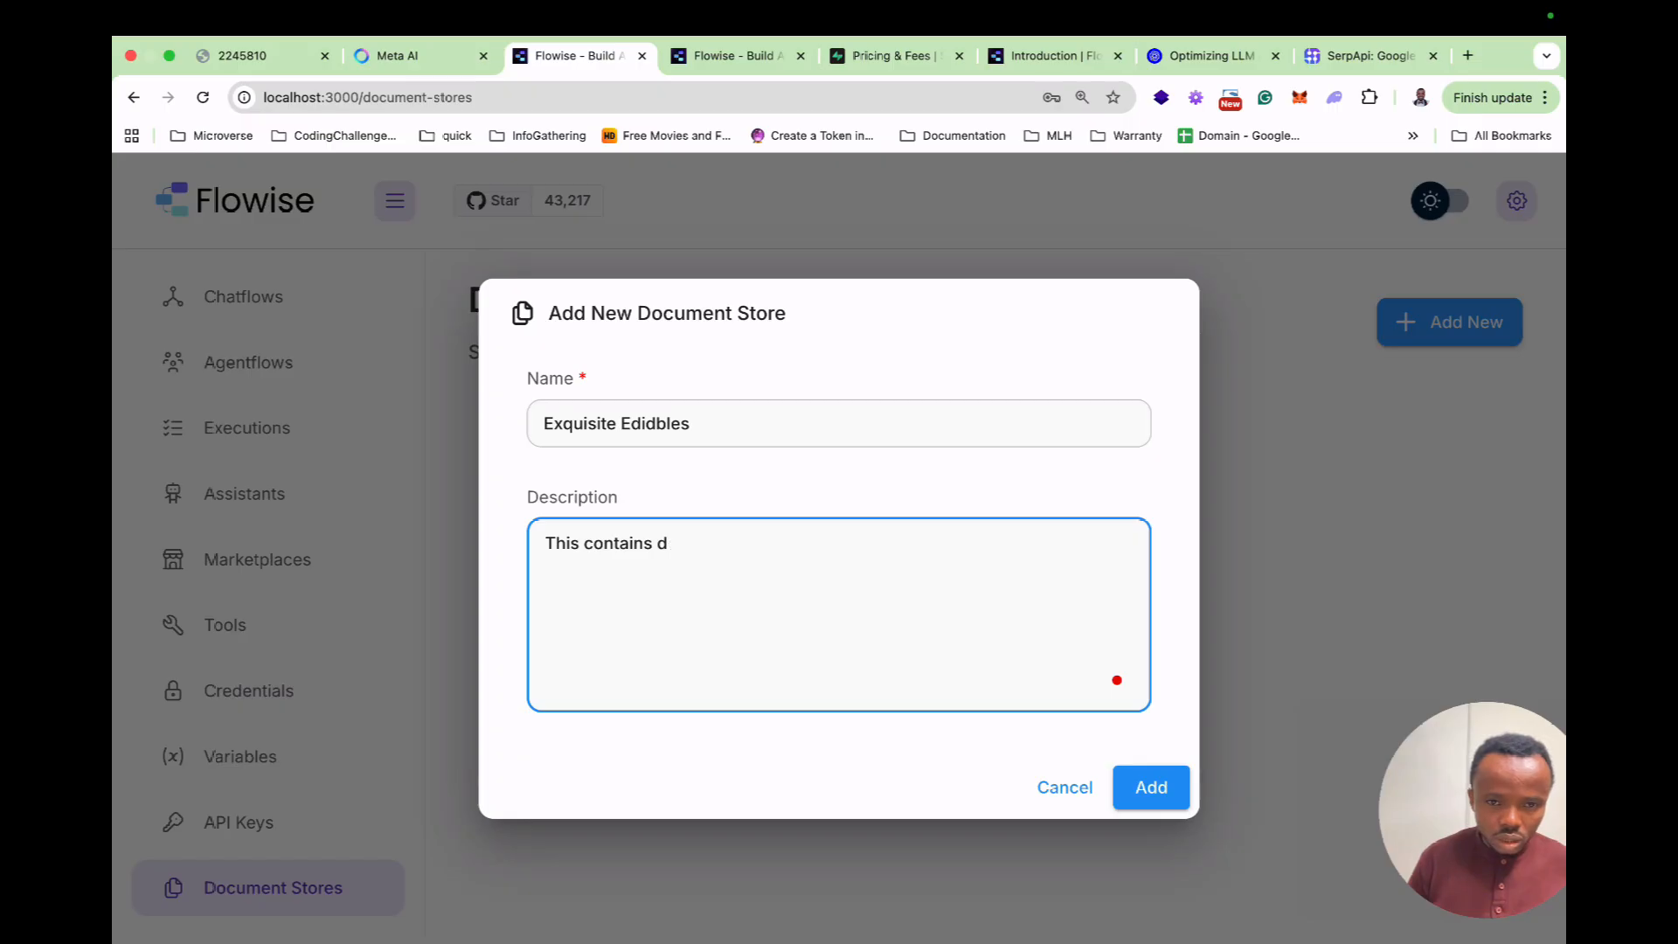
pyautogui.write('cm')
pyautogui.press('BackSpace')
pyautogui.write('ompan')
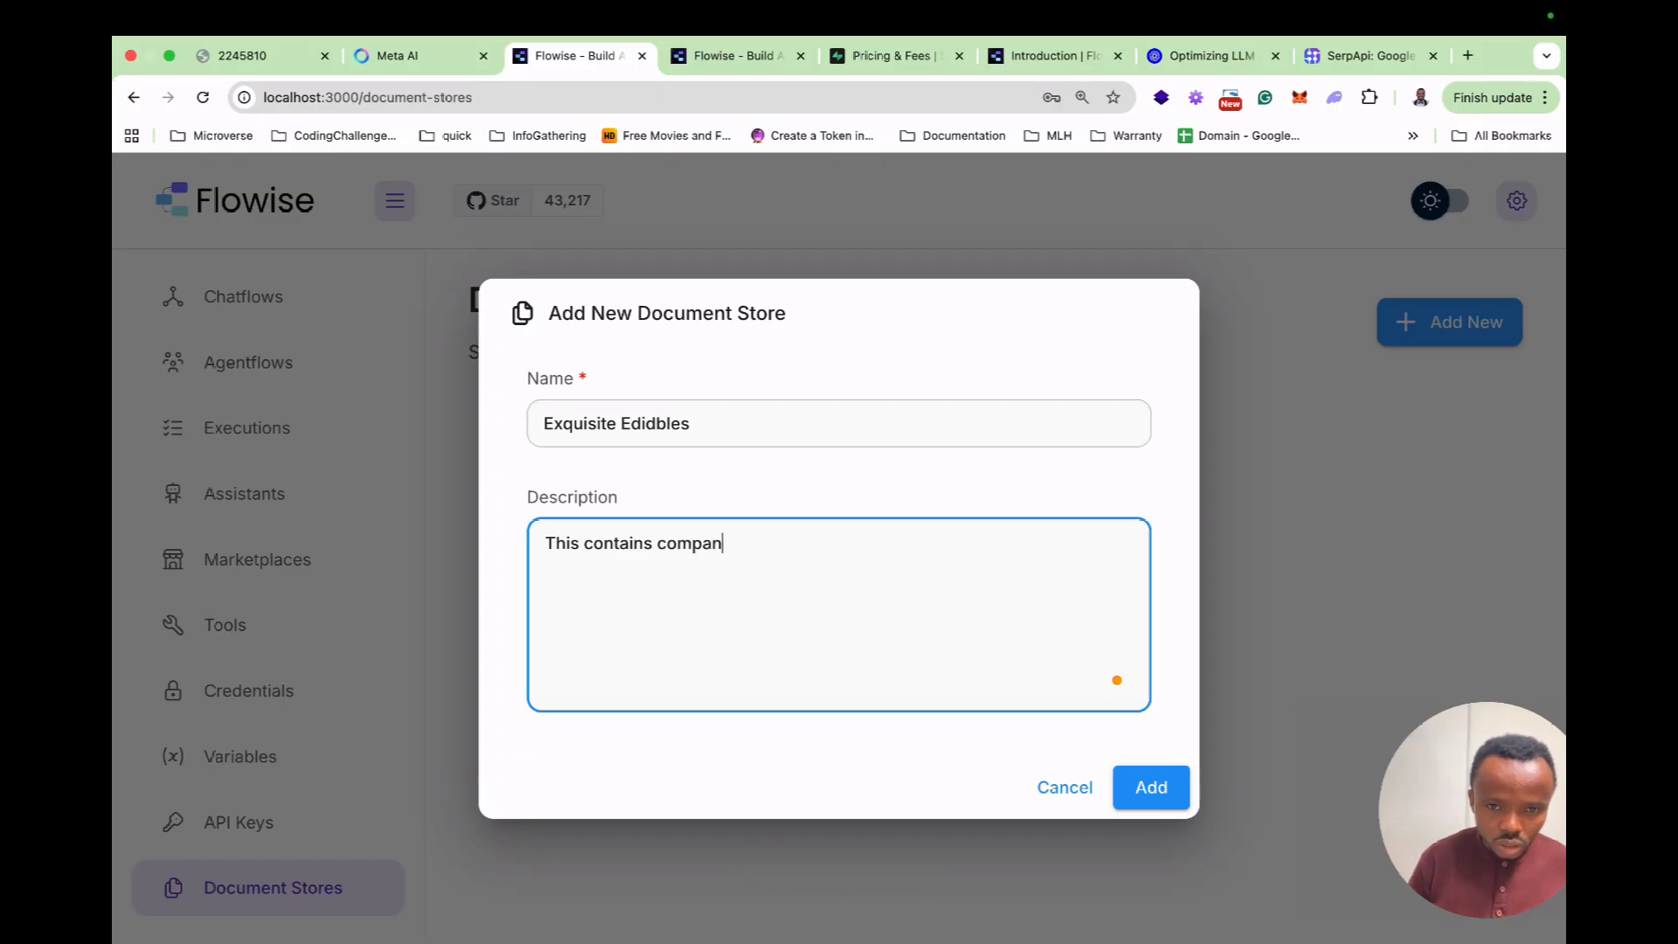
pyautogui.write('y information about Exq')
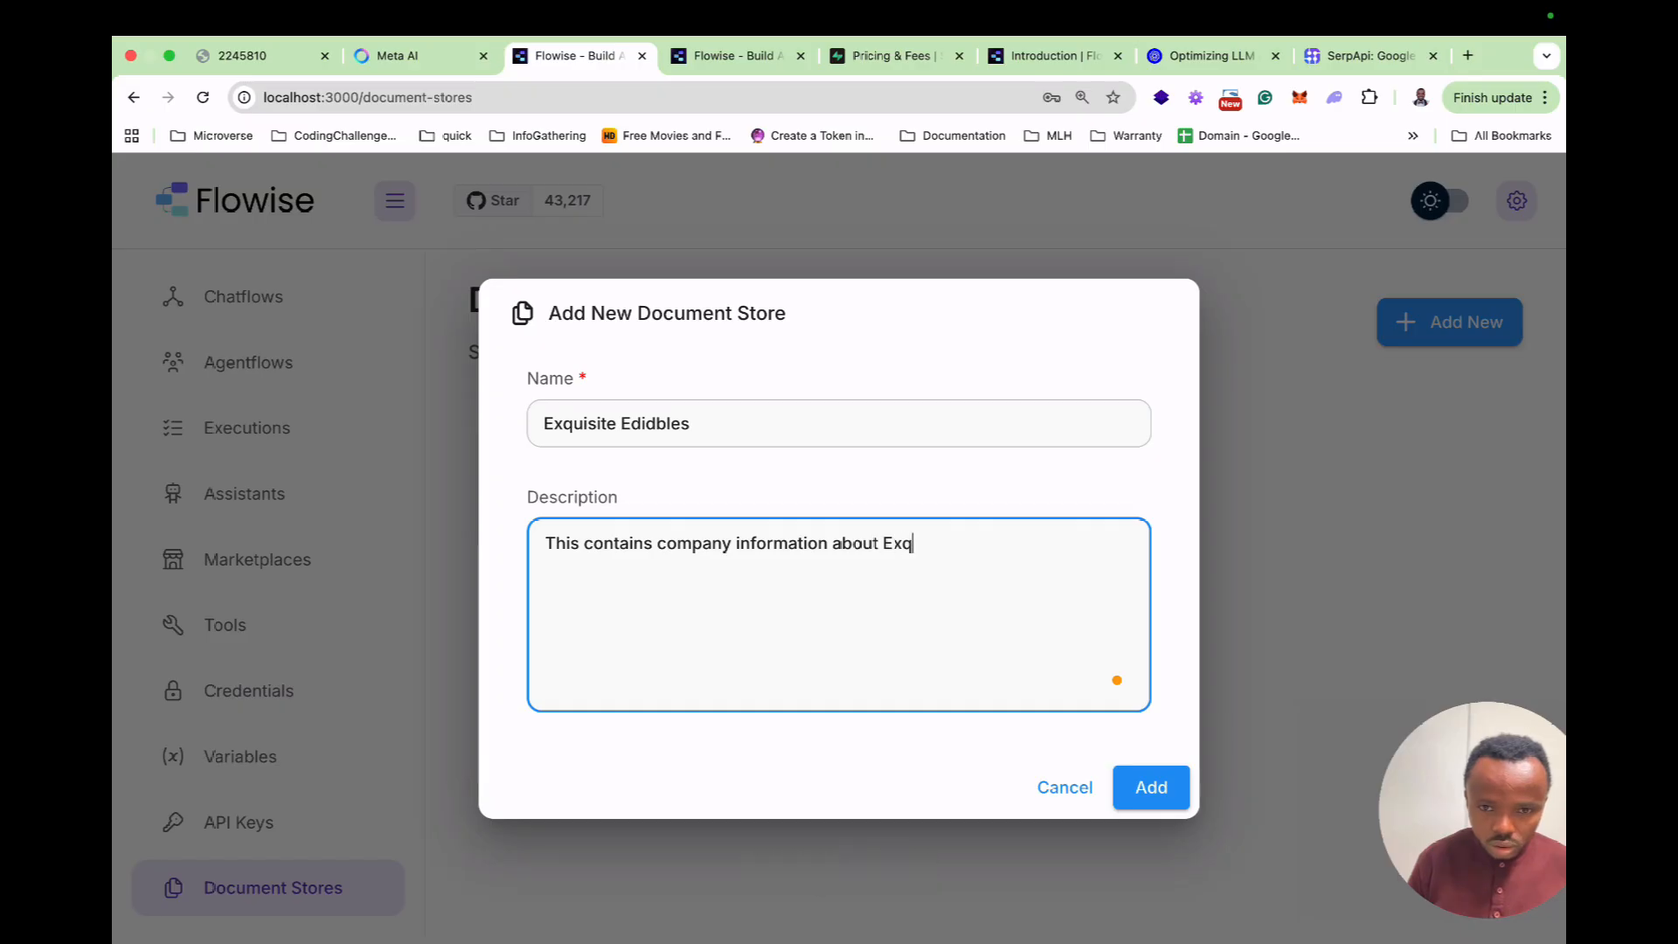
pyautogui.write('uisite Edi')
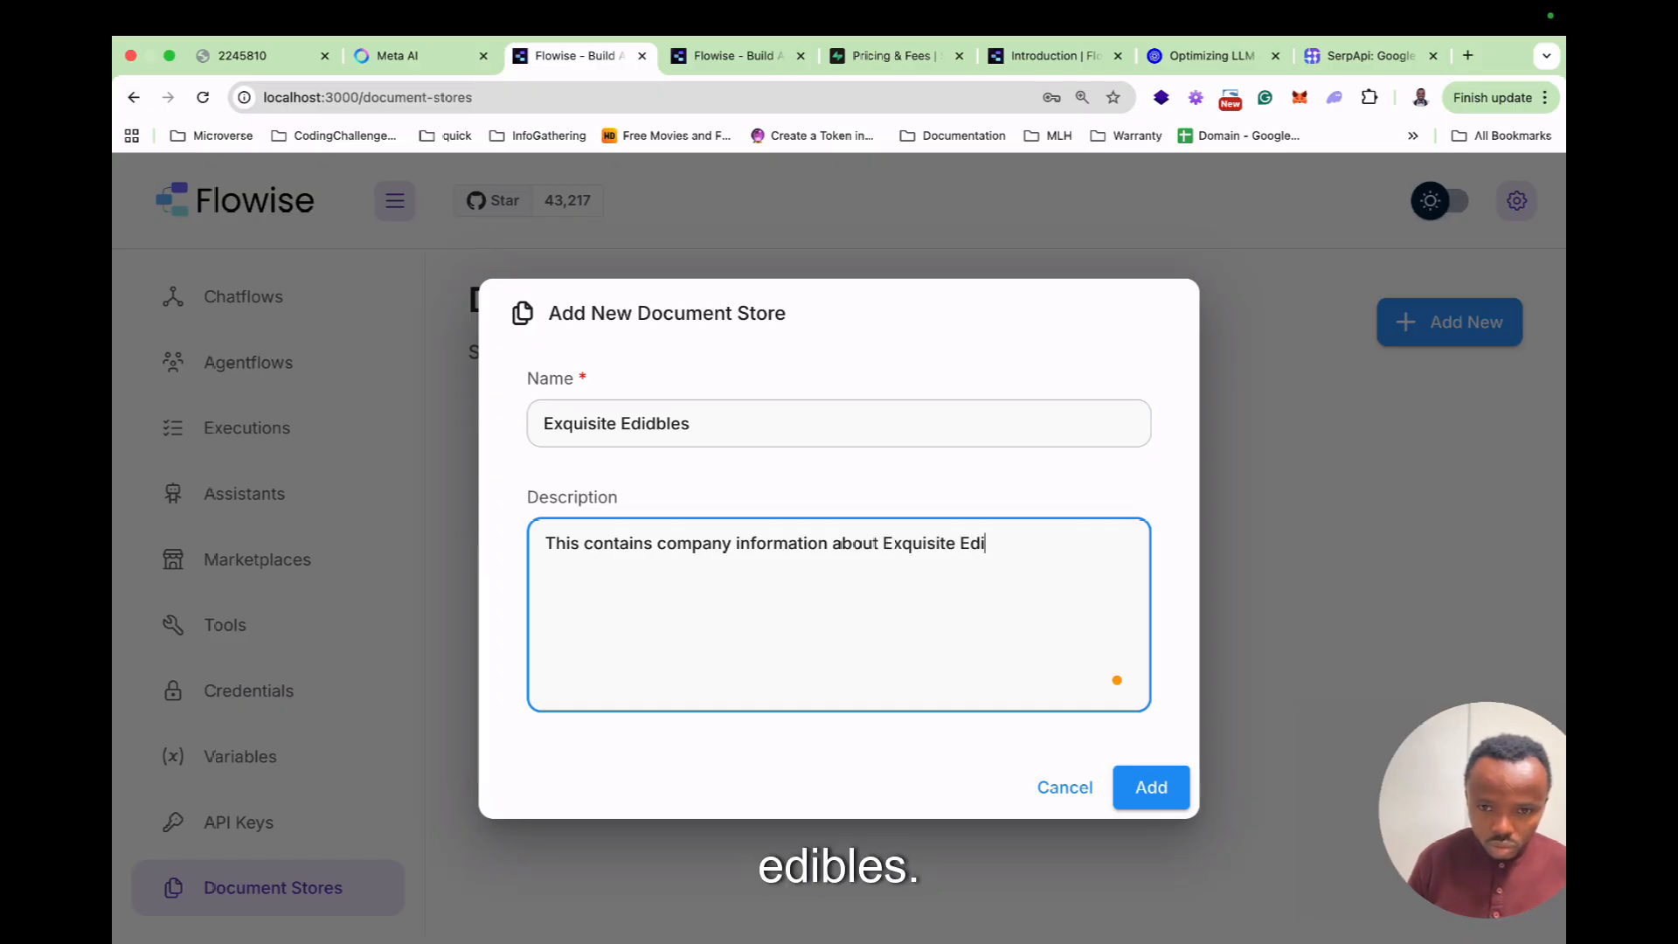
pyautogui.write('bles')
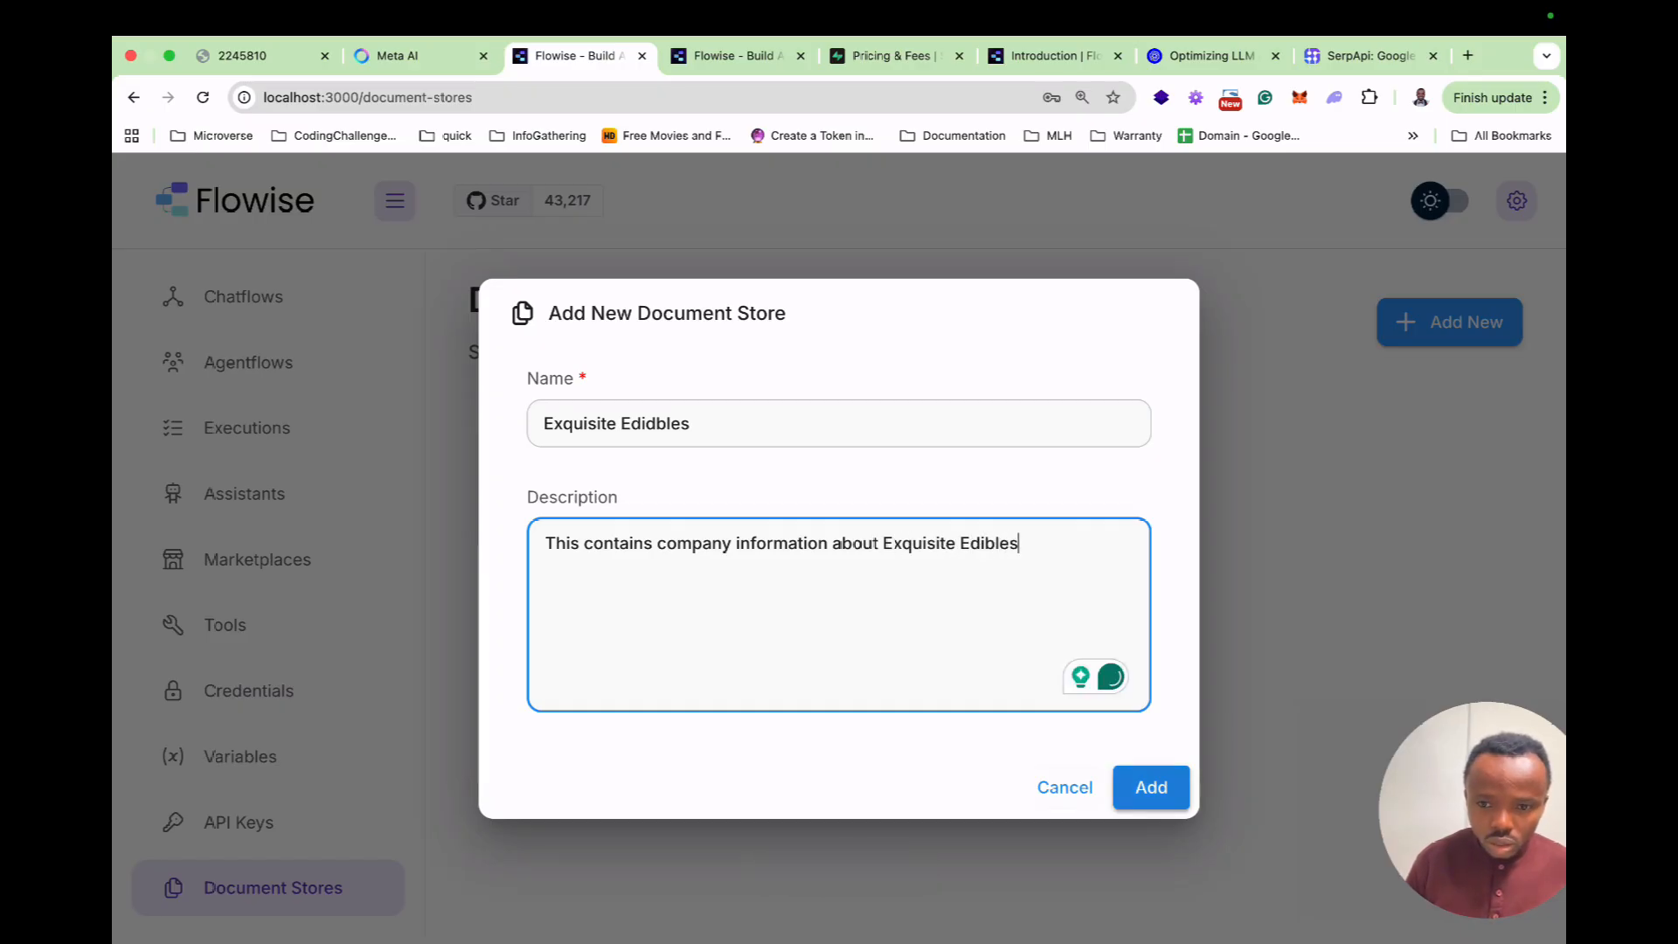
pyautogui.click(1150, 786)
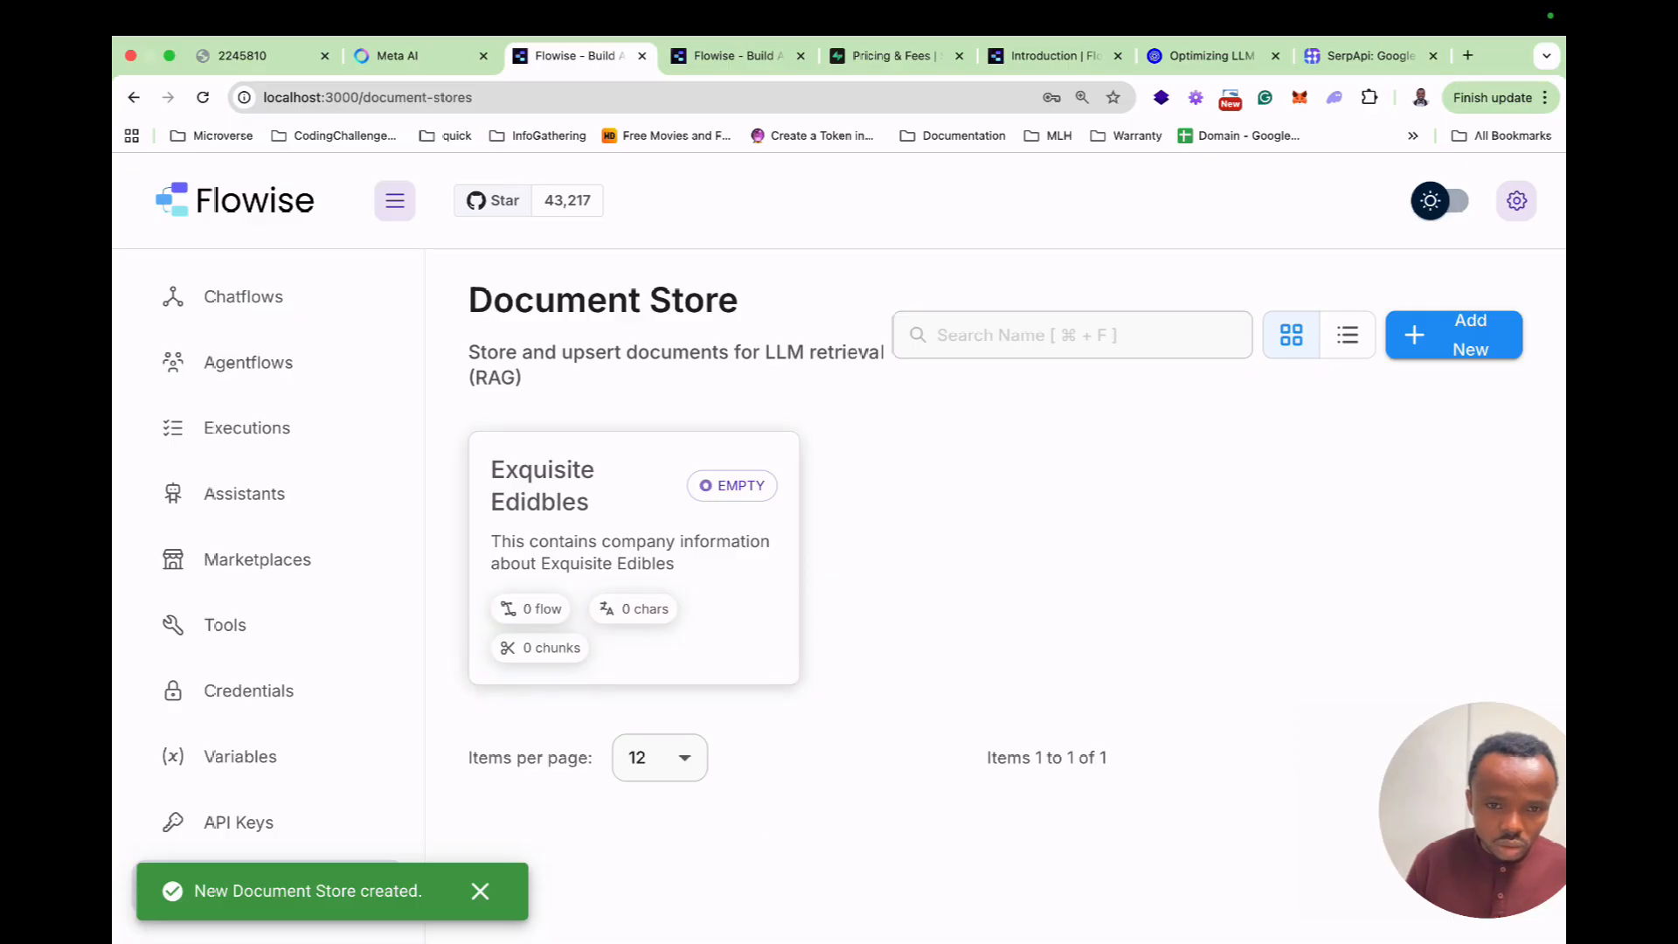
pyautogui.click(634, 558)
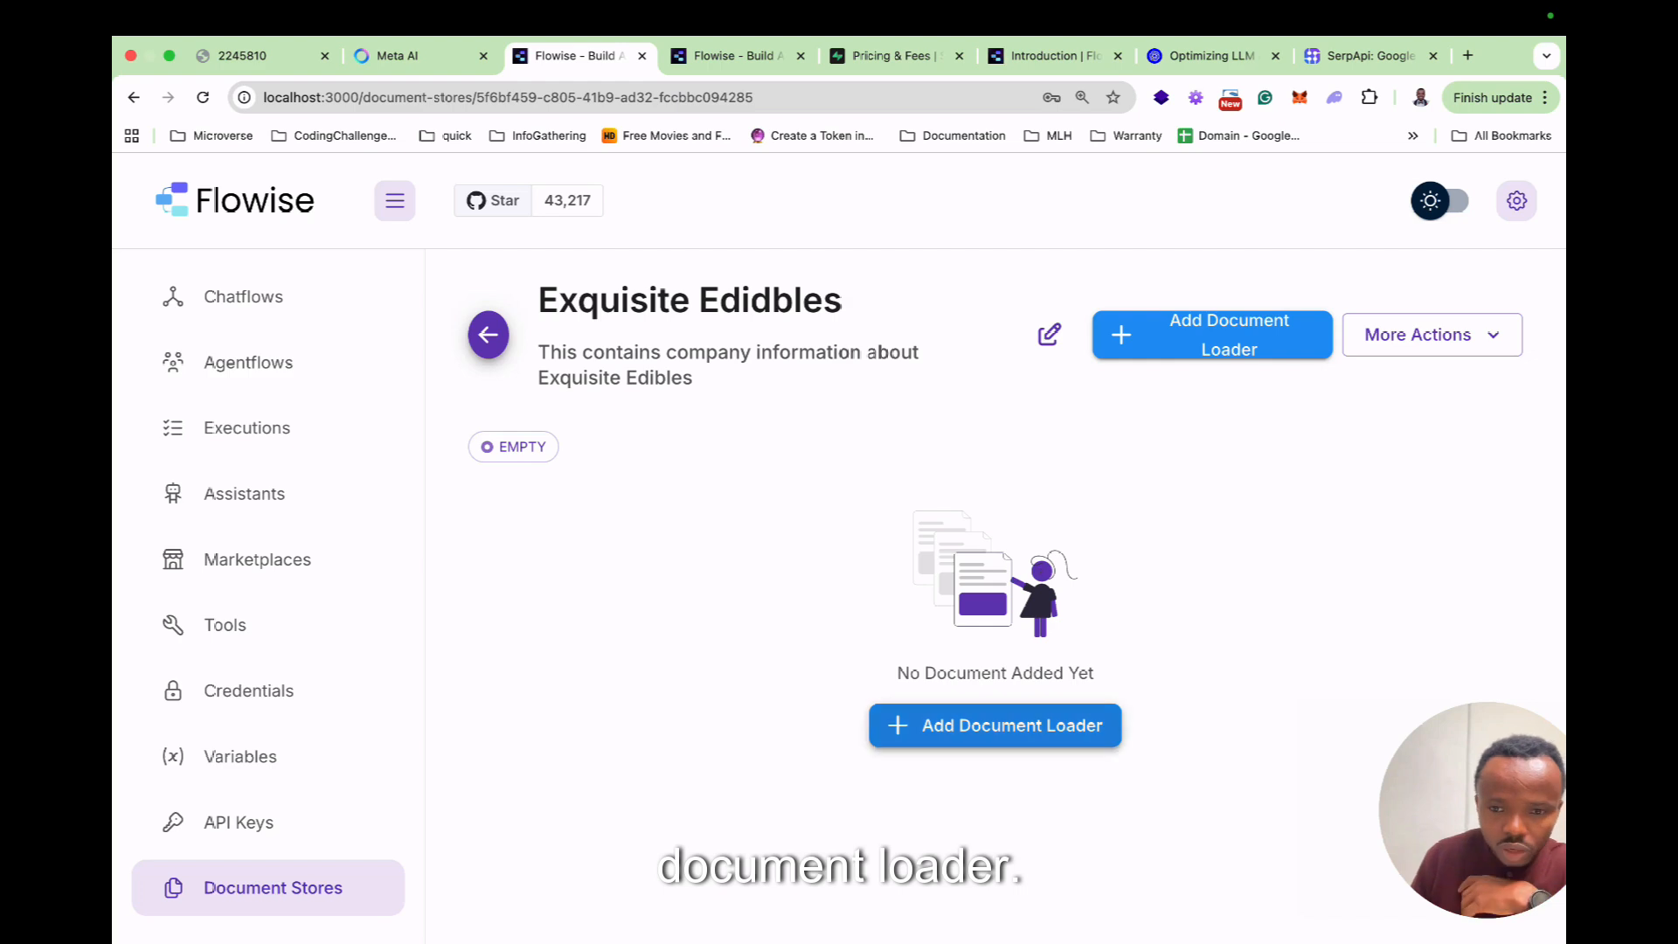
# Add a Pdf File document loader to the store.
pyautogui.click(994, 725)
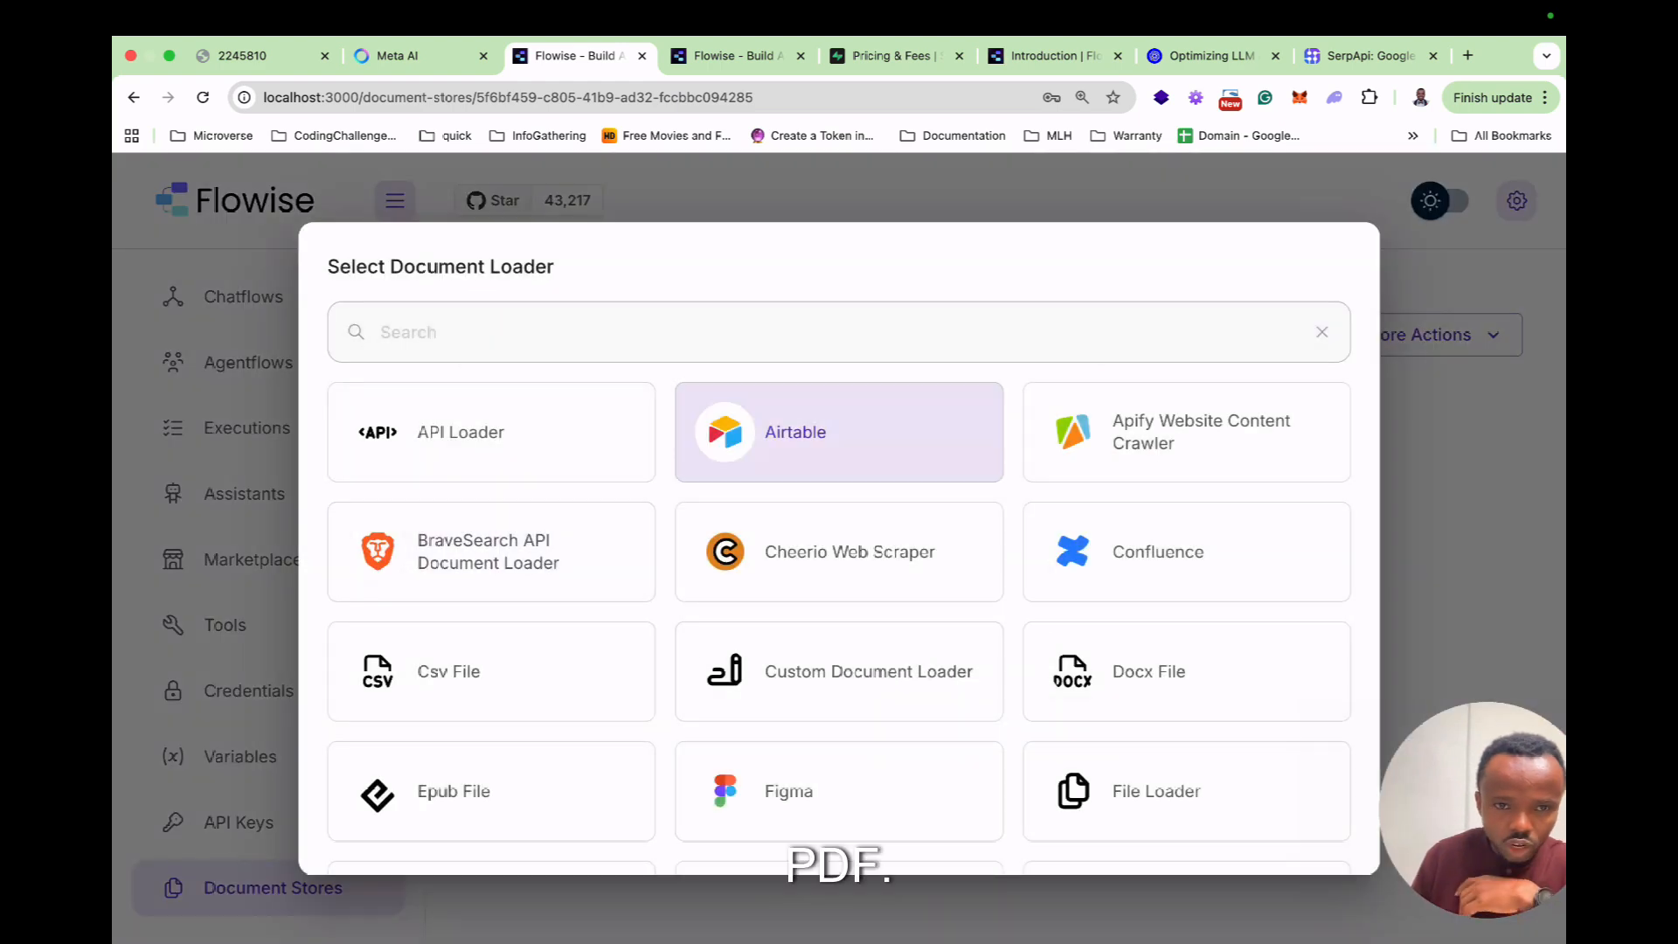
pyautogui.scroll(-3, 1186, 664)
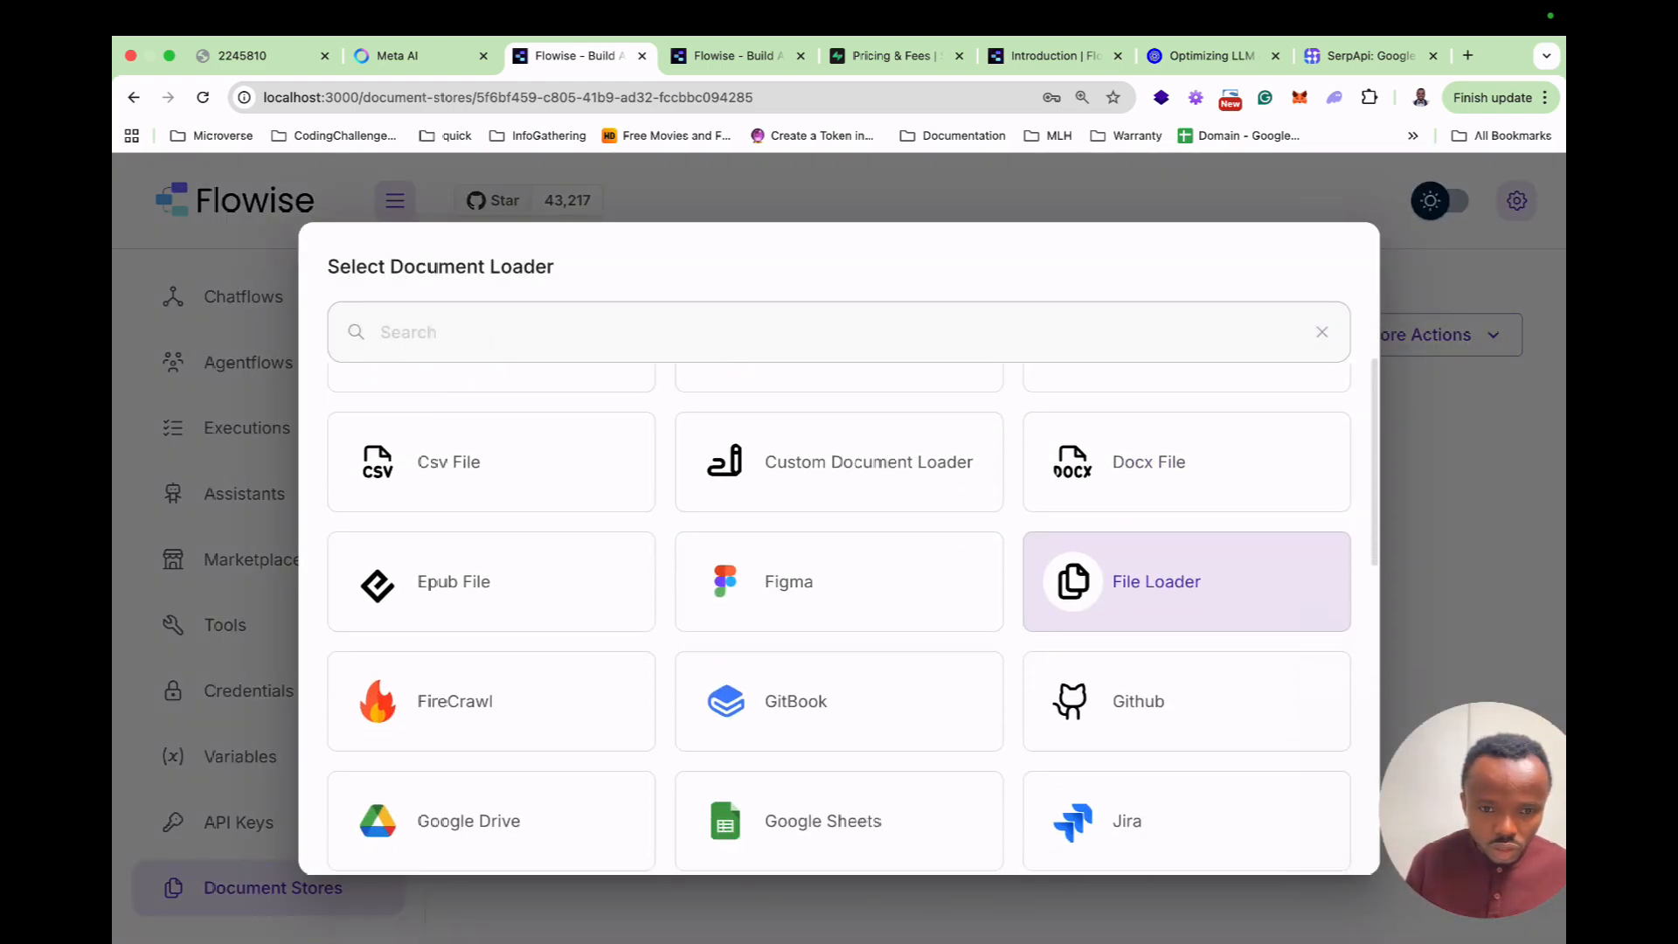
pyautogui.scroll(3, 1186, 664)
pyautogui.scroll(-6, 1186, 612)
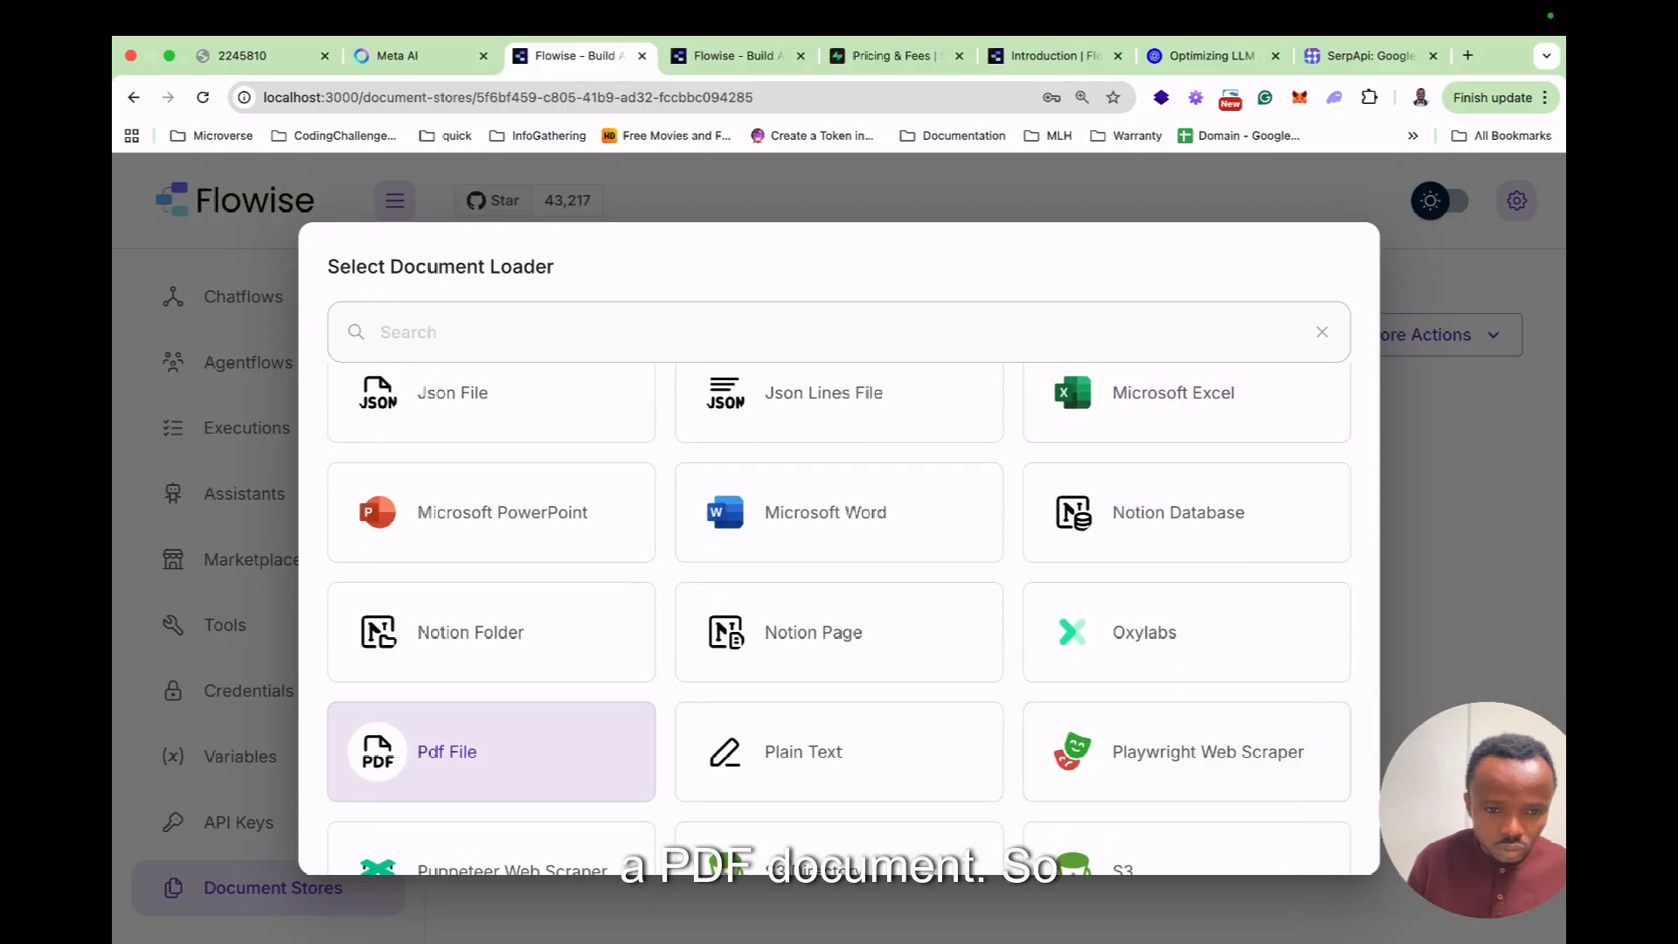
pyautogui.click(489, 752)
# Upload ExquisiteEdiblesInfo.pdf to the loader and preview it in Finder.
pyautogui.click(722, 559)
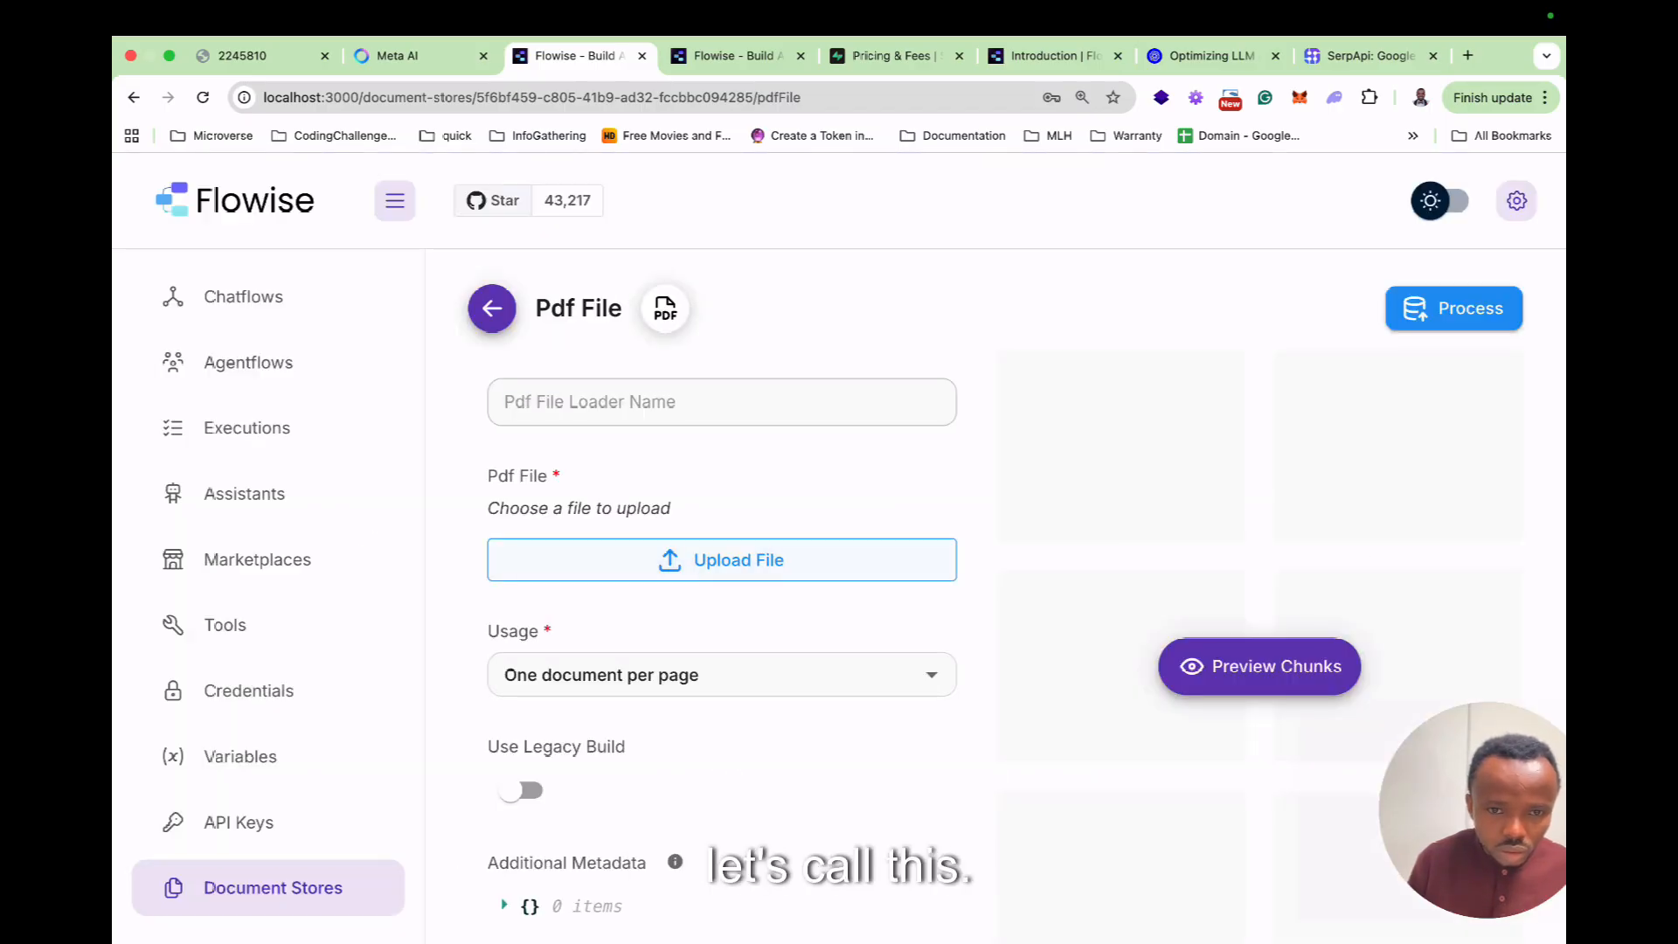
pyautogui.doubleClick(704, 454)
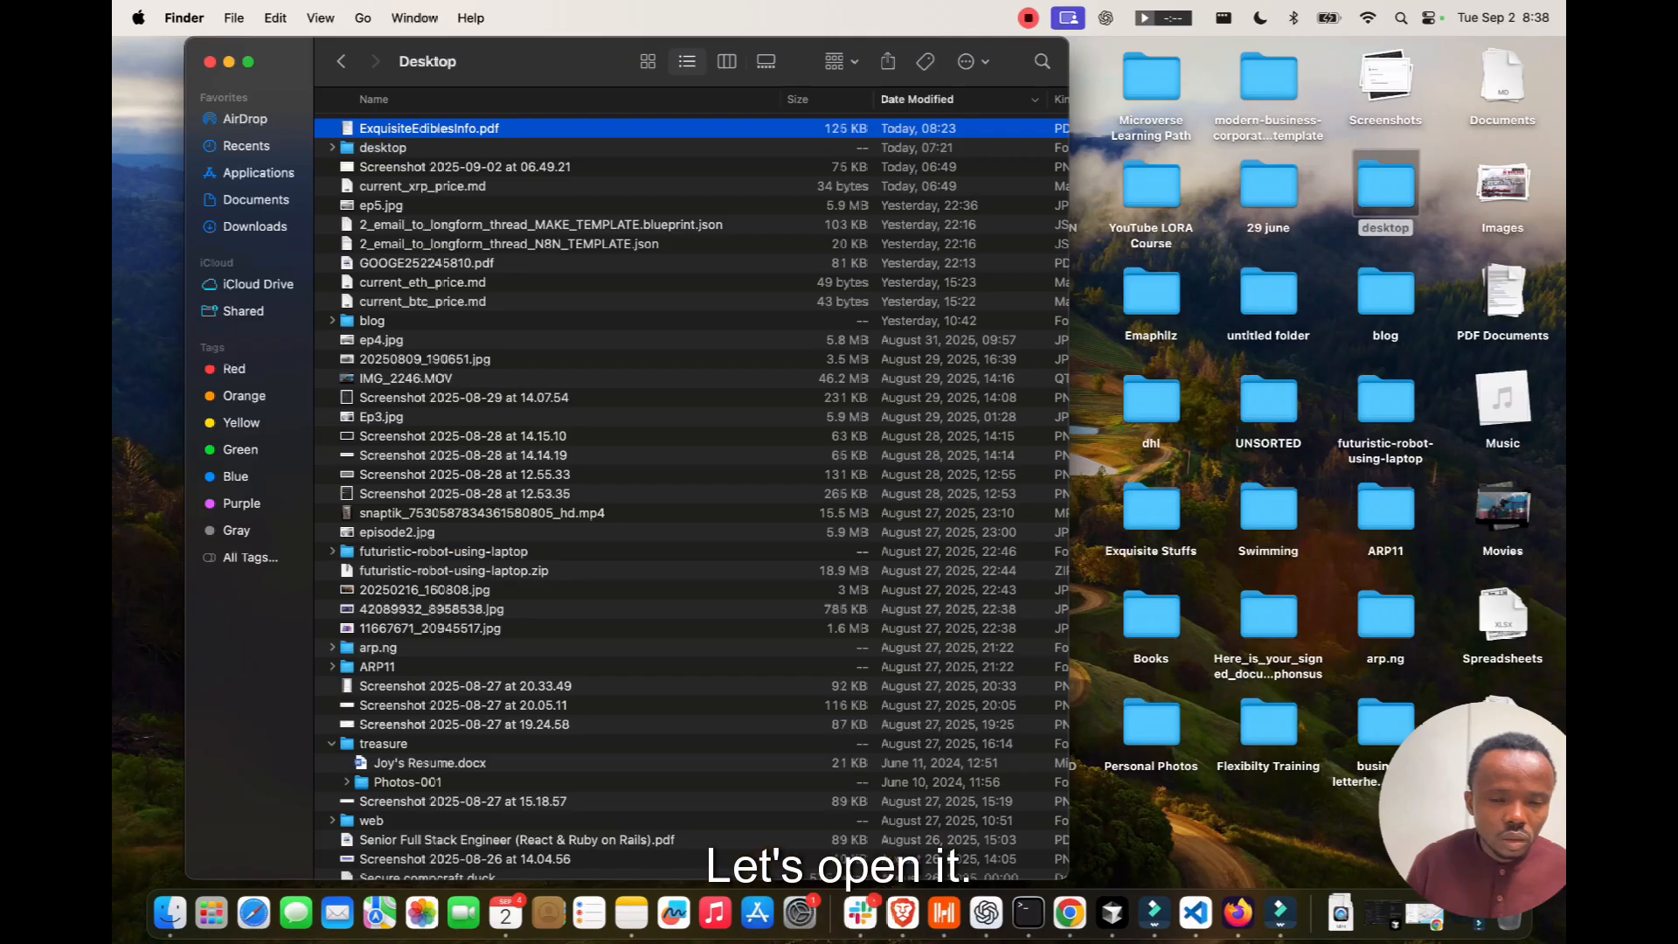
pyautogui.press('space')
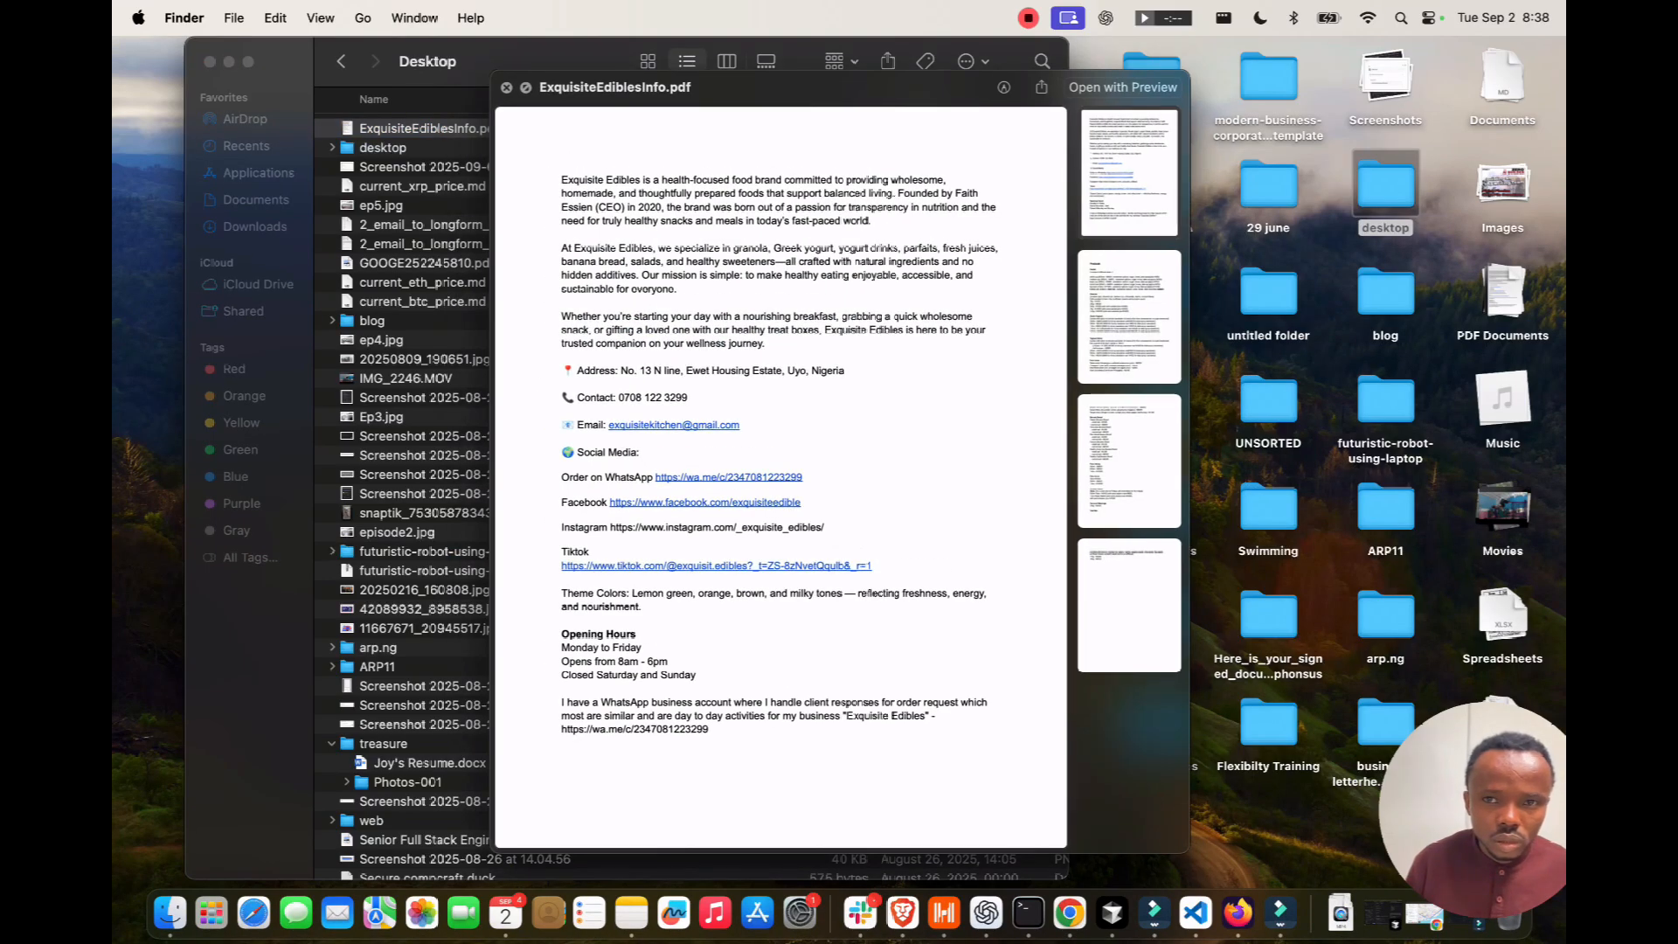
# Read through ExquisiteEdiblesInfo.pdf full screen, then close the preview.
pyautogui.click(525, 87)
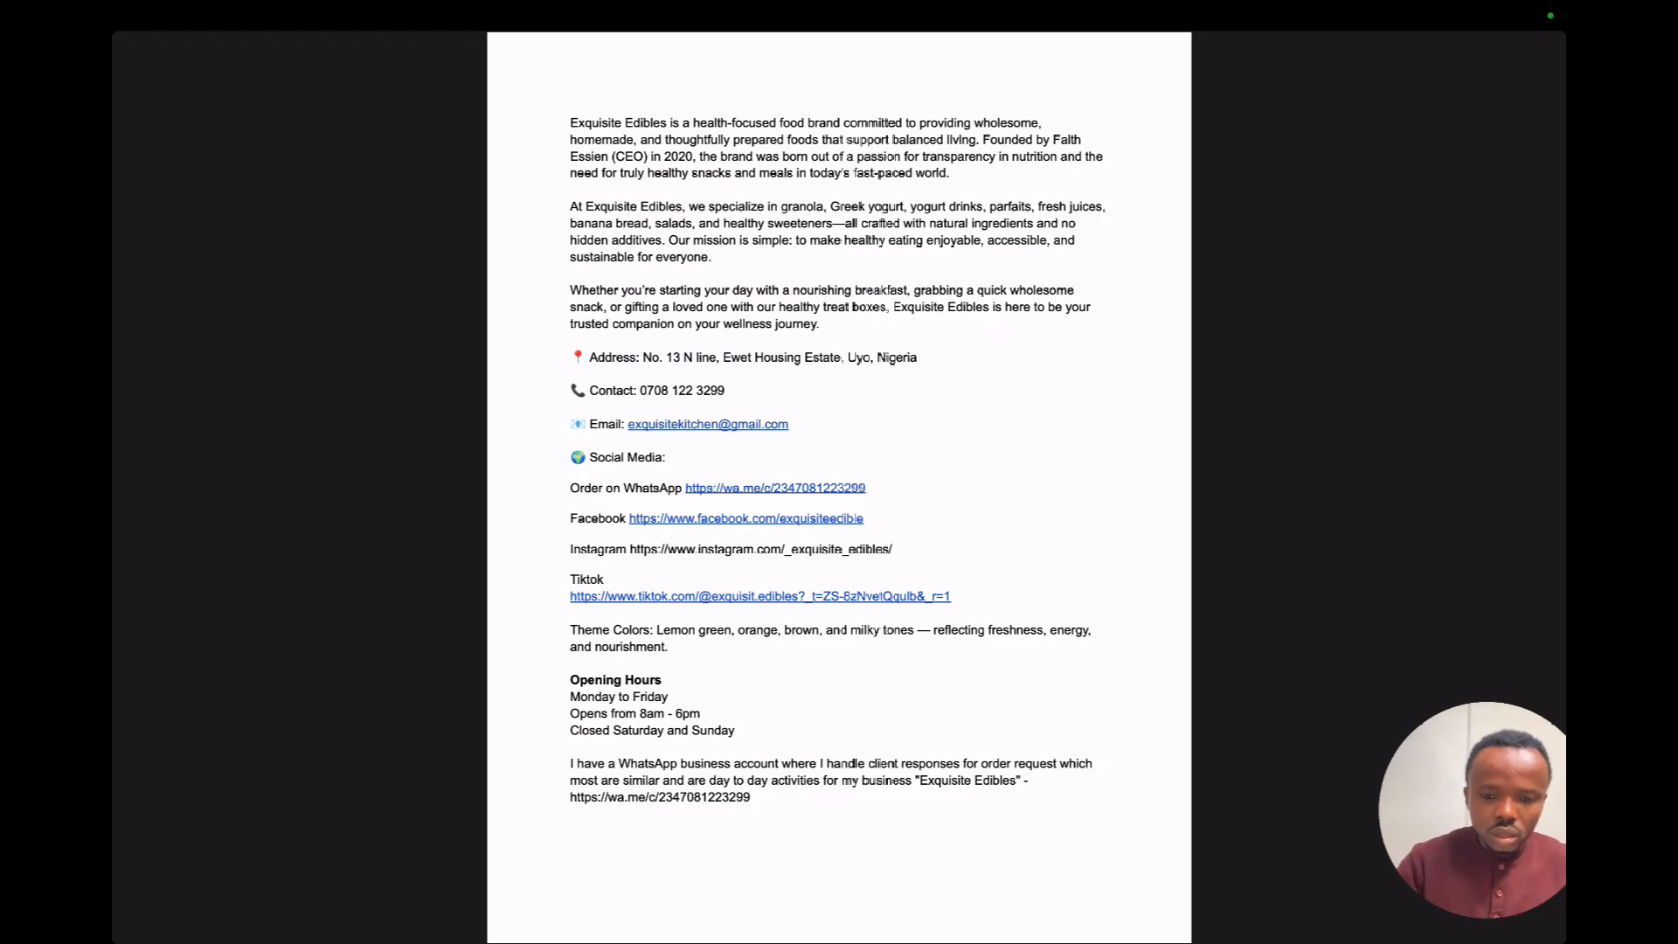
pyautogui.scroll(5, 795, 369)
pyautogui.scroll(4, 839, 487)
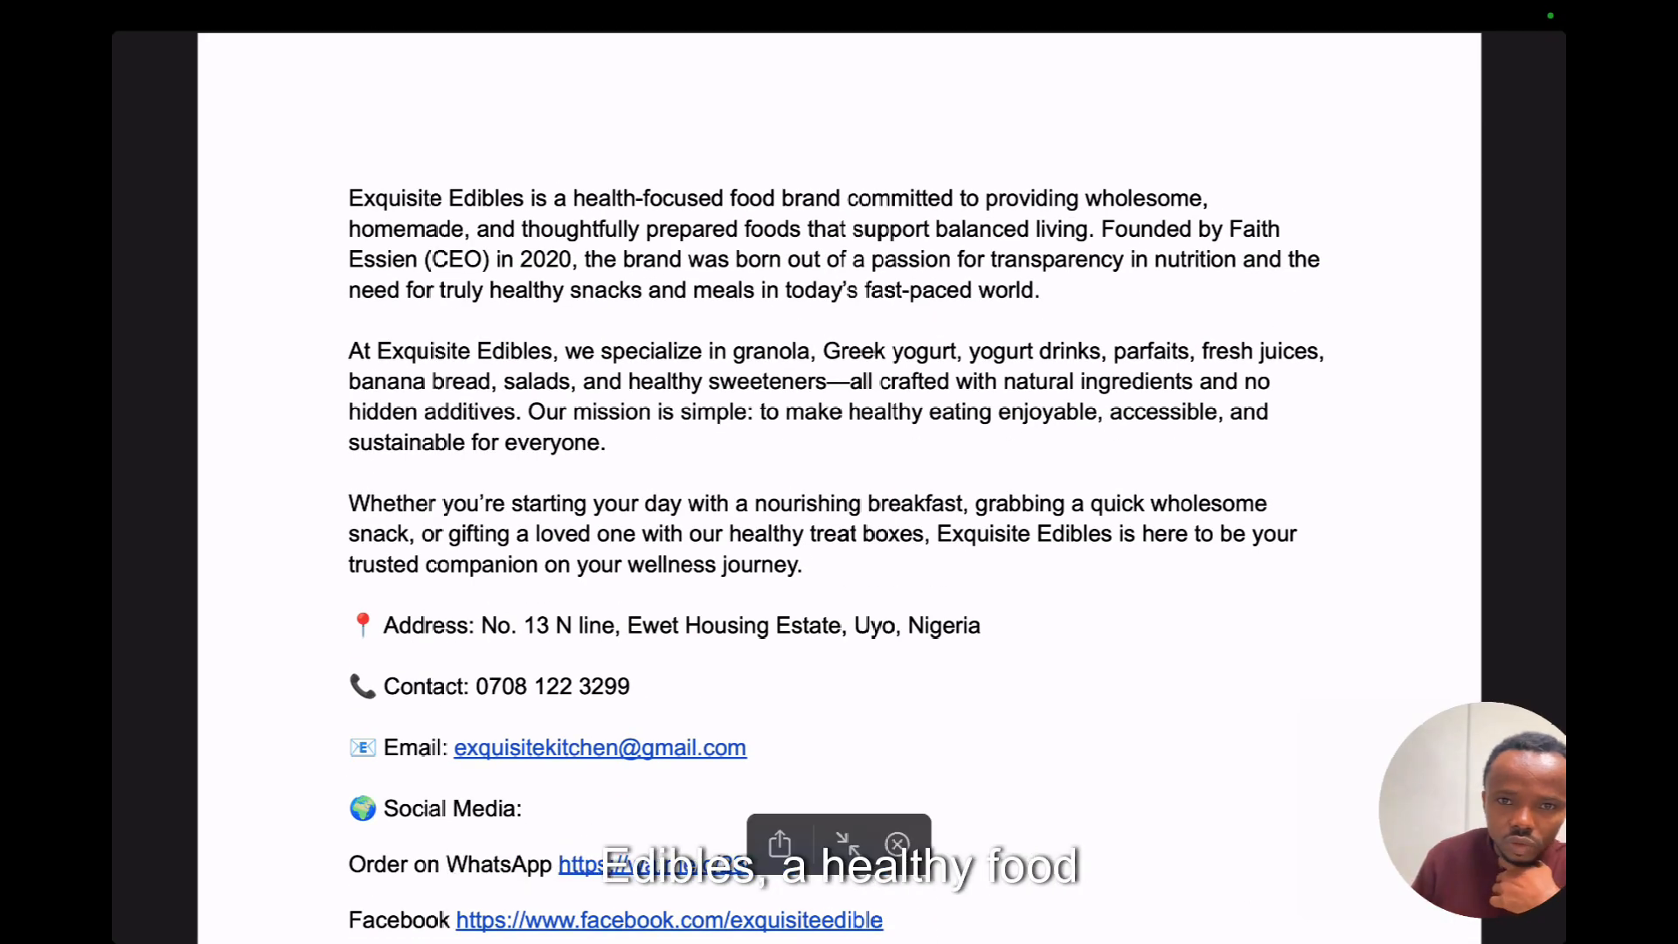
pyautogui.scroll(-1, 838, 488)
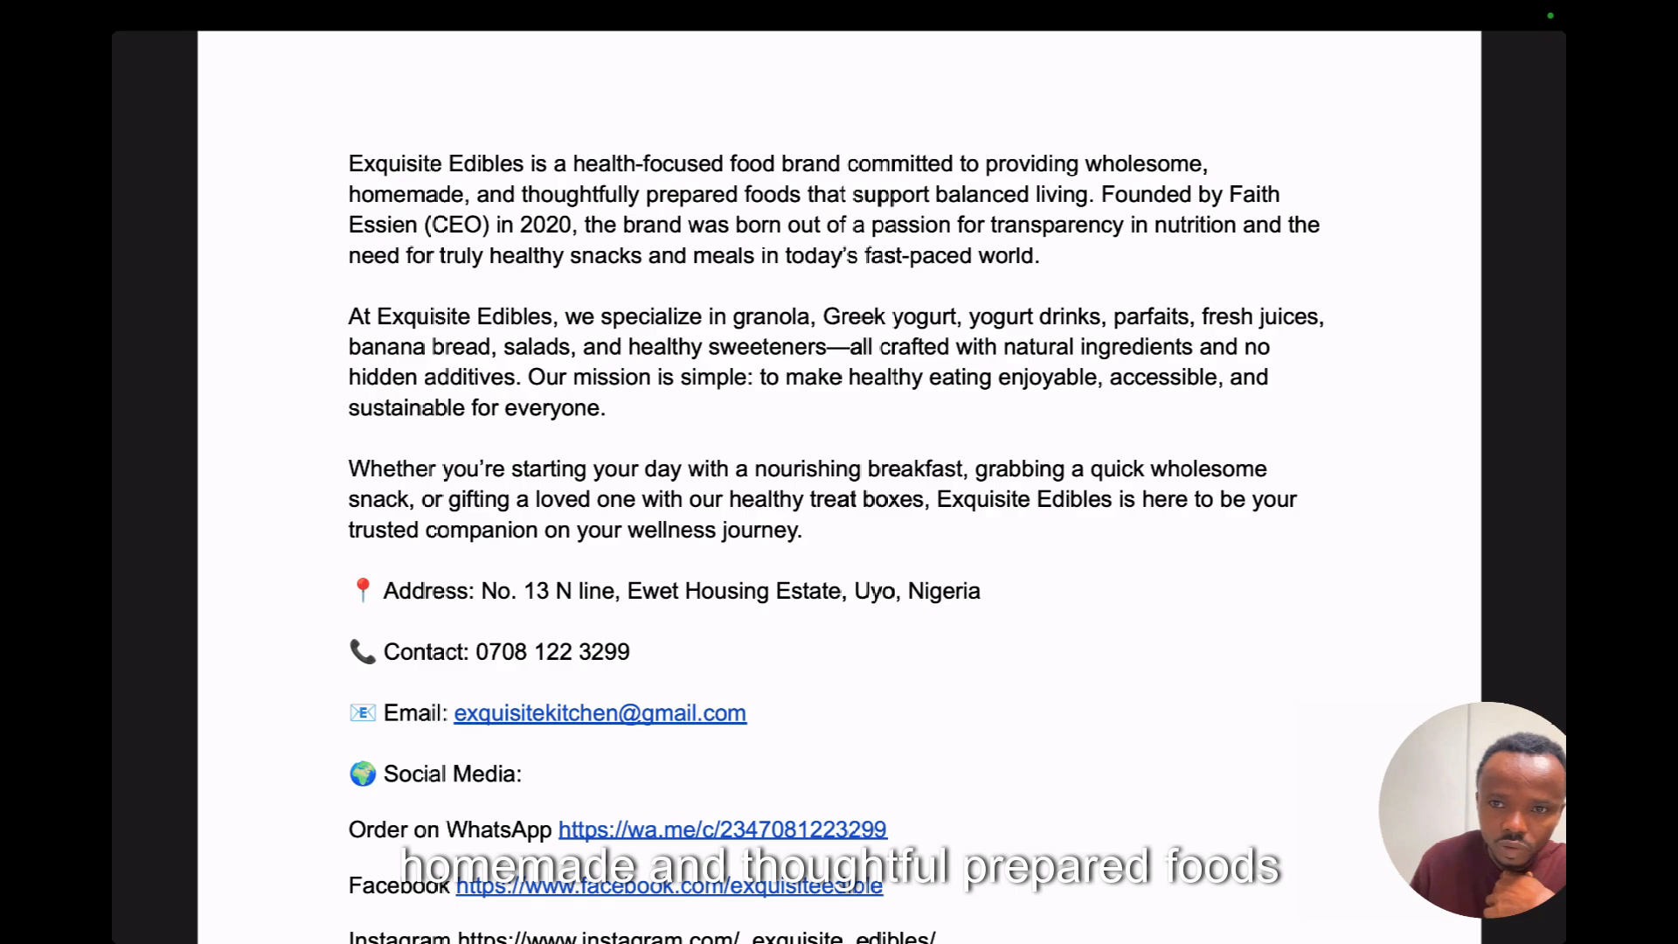
pyautogui.scroll(-1, 839, 488)
pyautogui.scroll(-15, 838, 487)
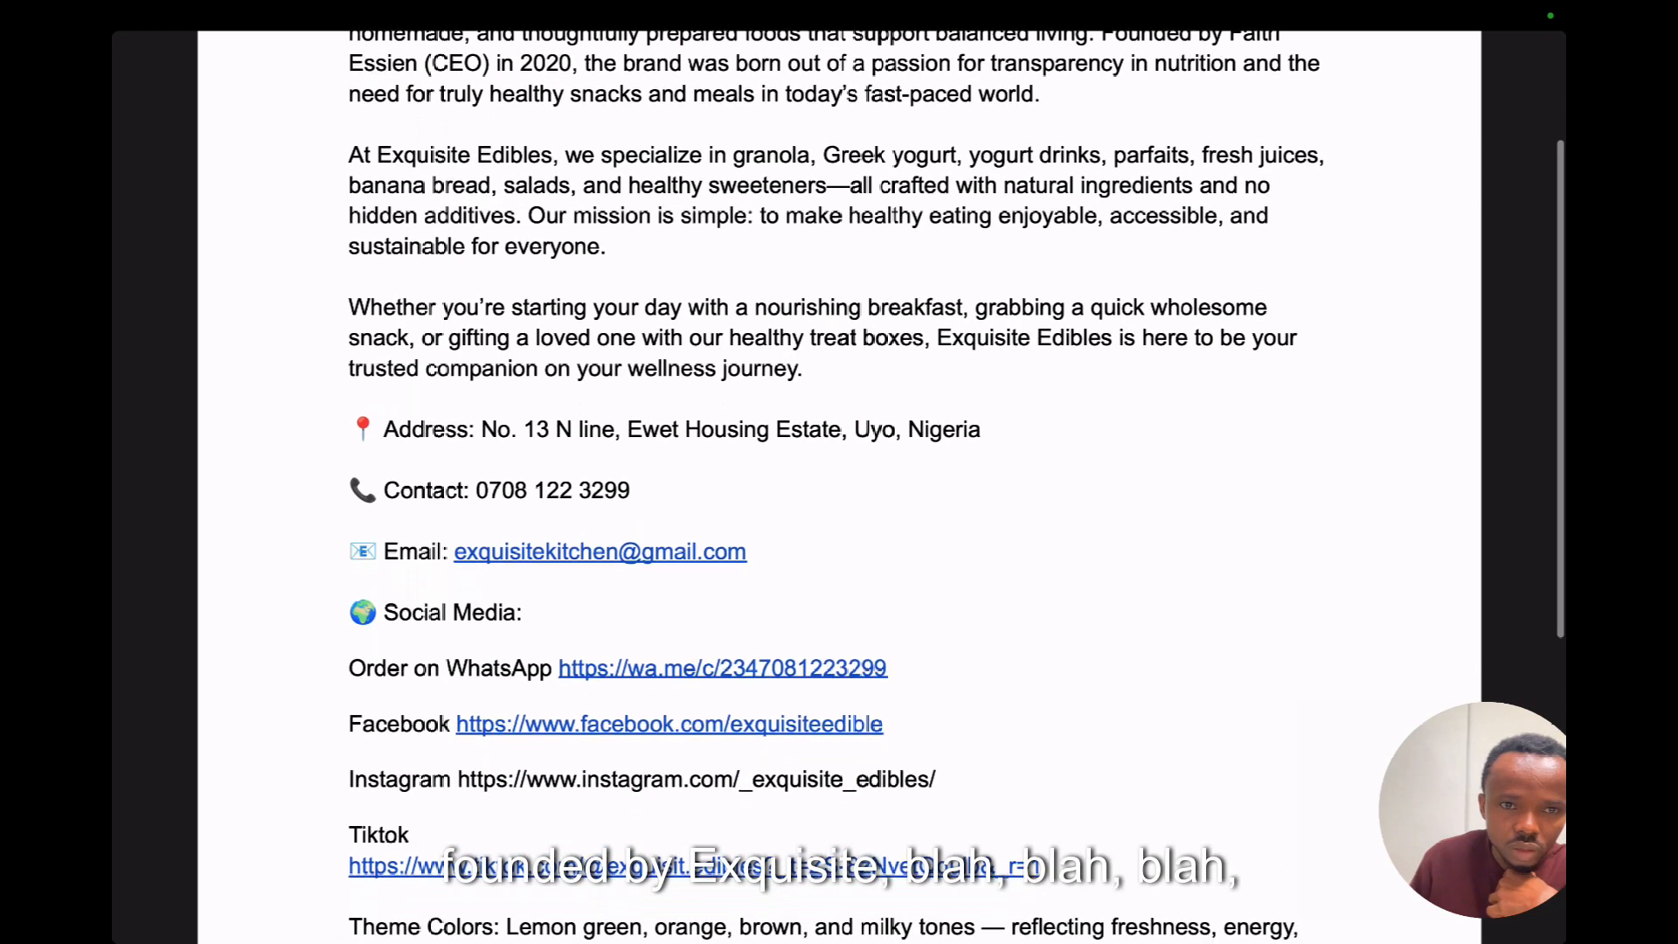
pyautogui.scroll(-4, 838, 487)
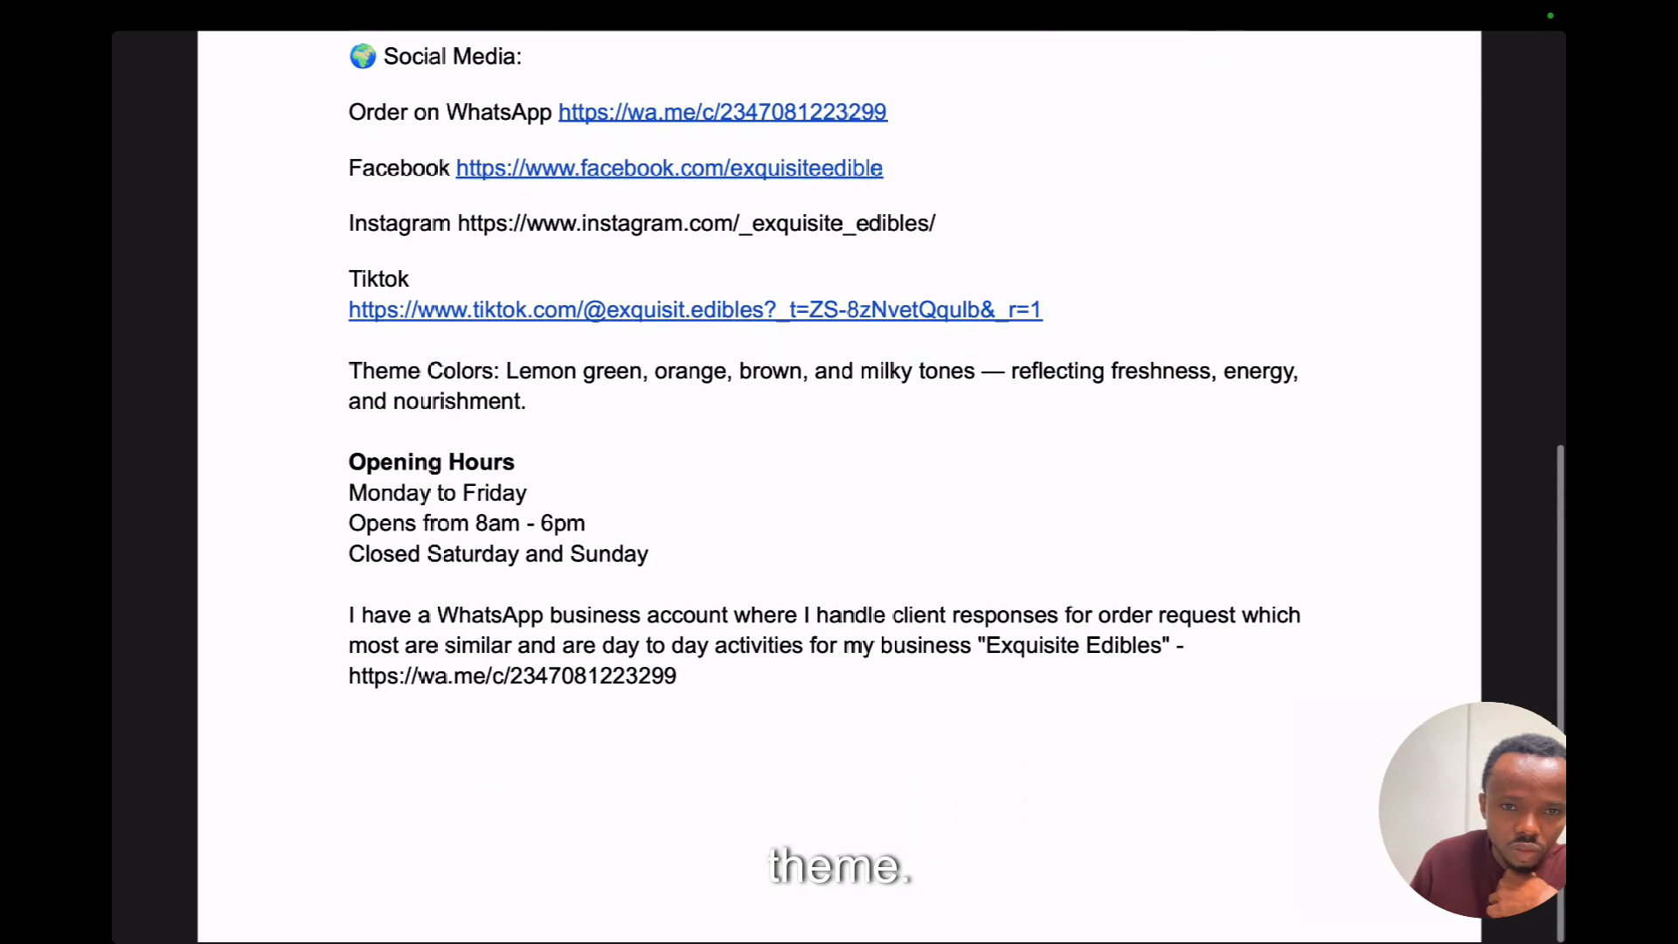
pyautogui.scroll(20, 776, 311)
pyautogui.scroll(-18, 776, 311)
pyautogui.scroll(18, 775, 311)
pyautogui.press('Escape')
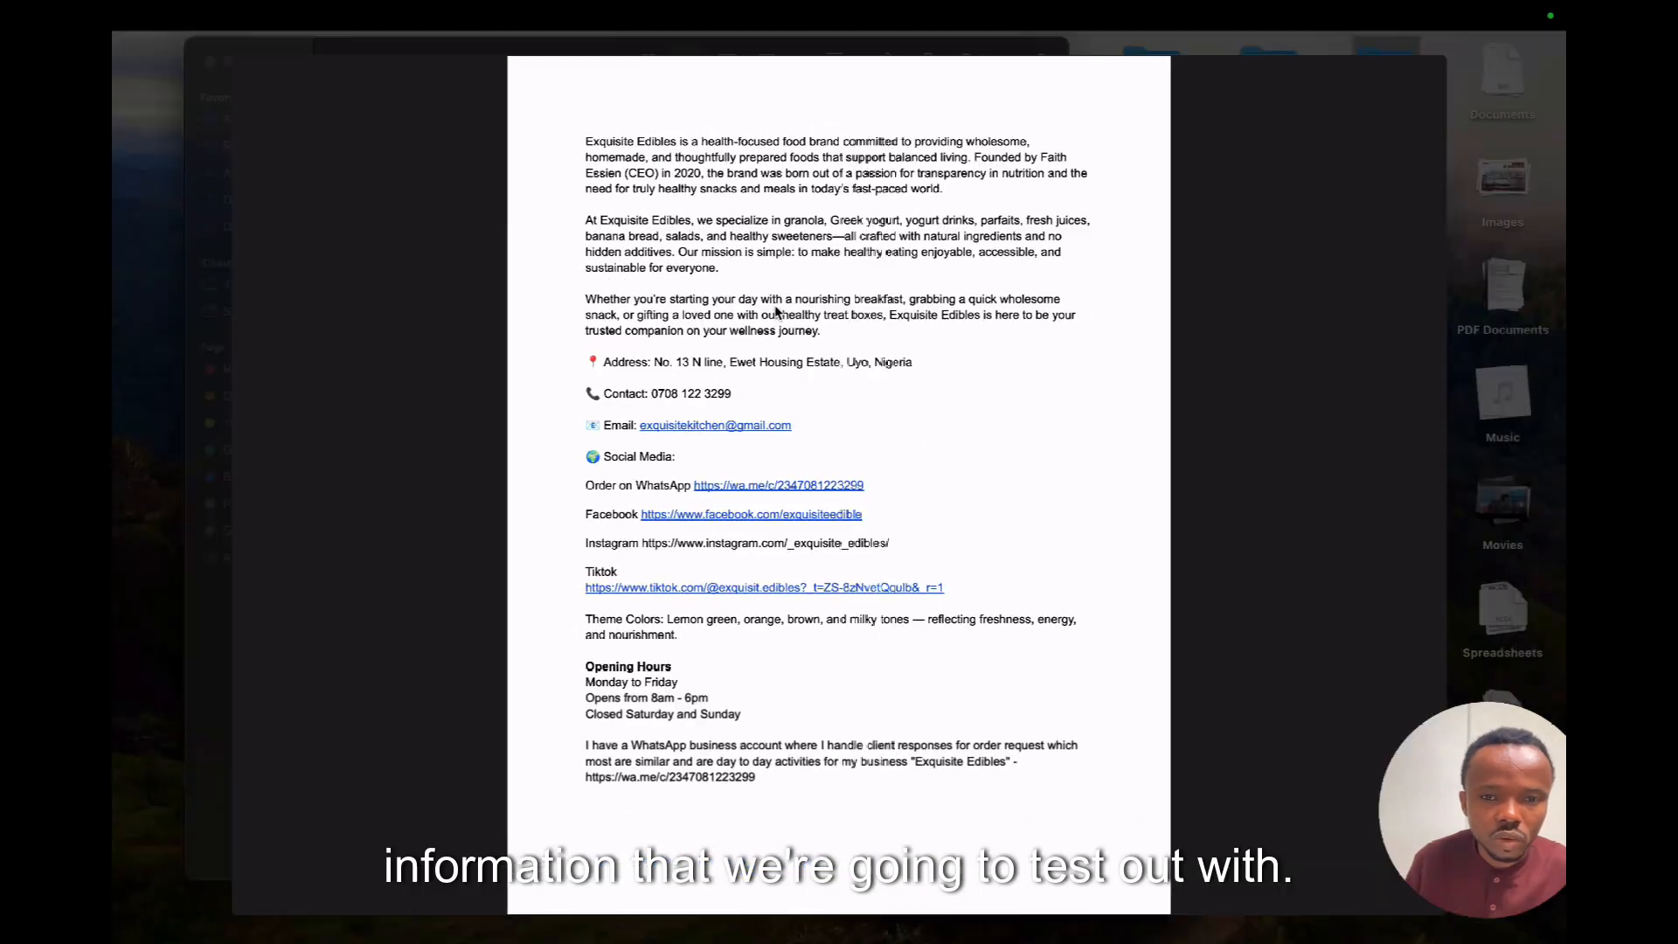
pyautogui.press('space')
# Name the loader 'exquisite' and keep Usage at one document per page.
pyautogui.hotkey('ctrl', 'Right')
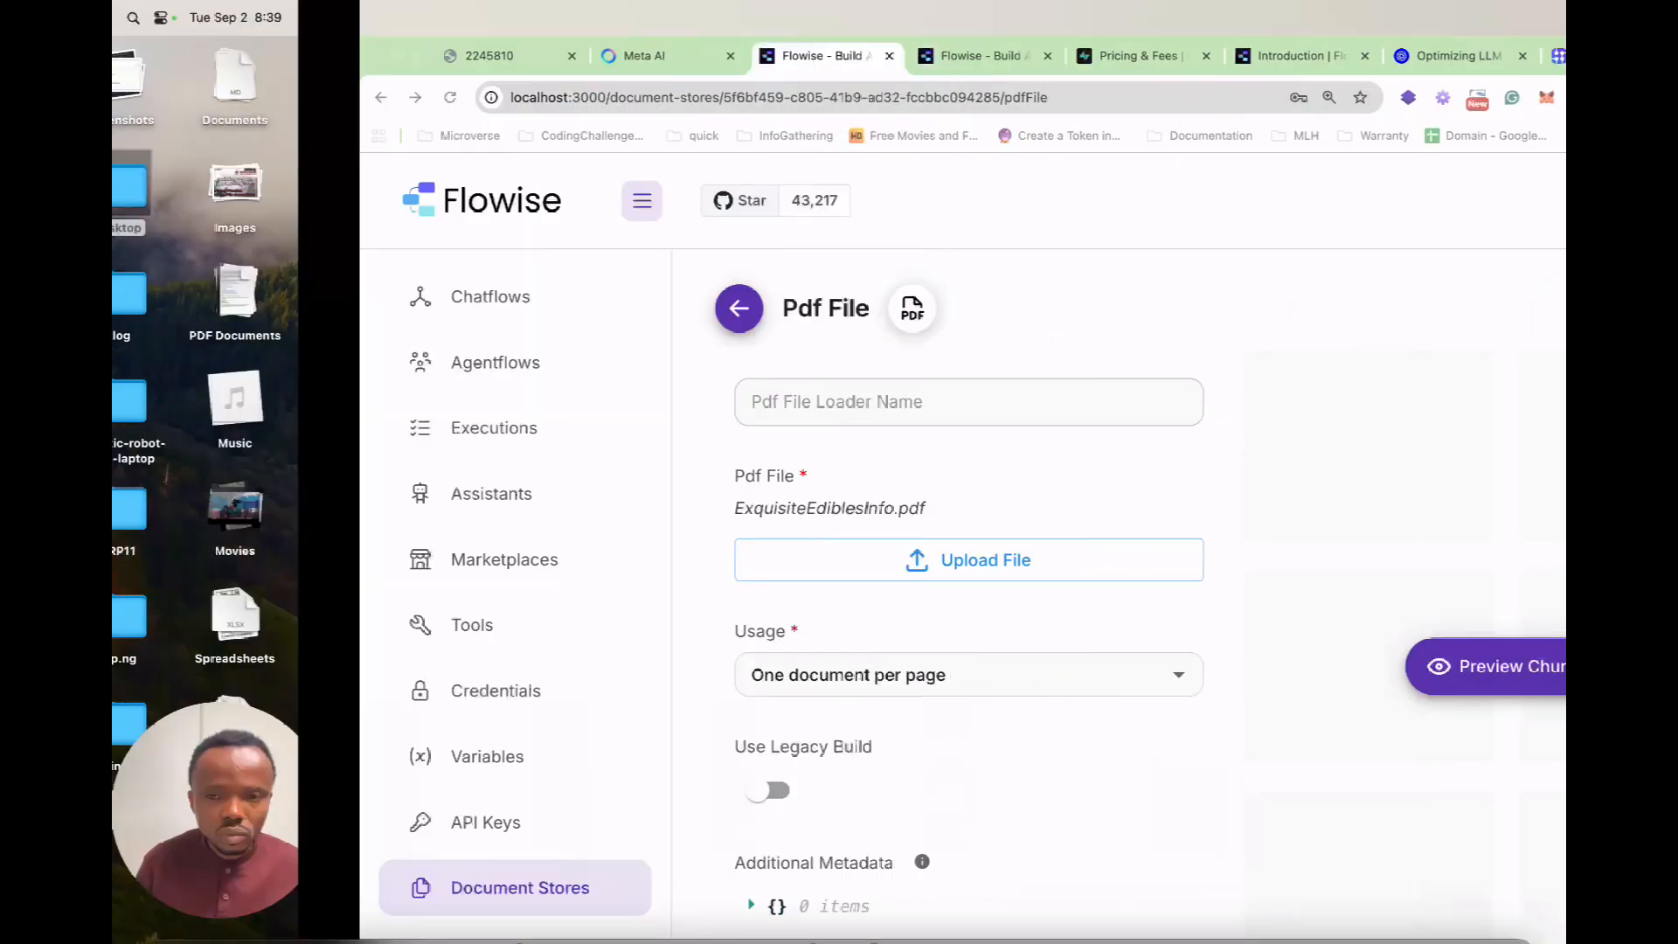
pyautogui.write('exquisite')
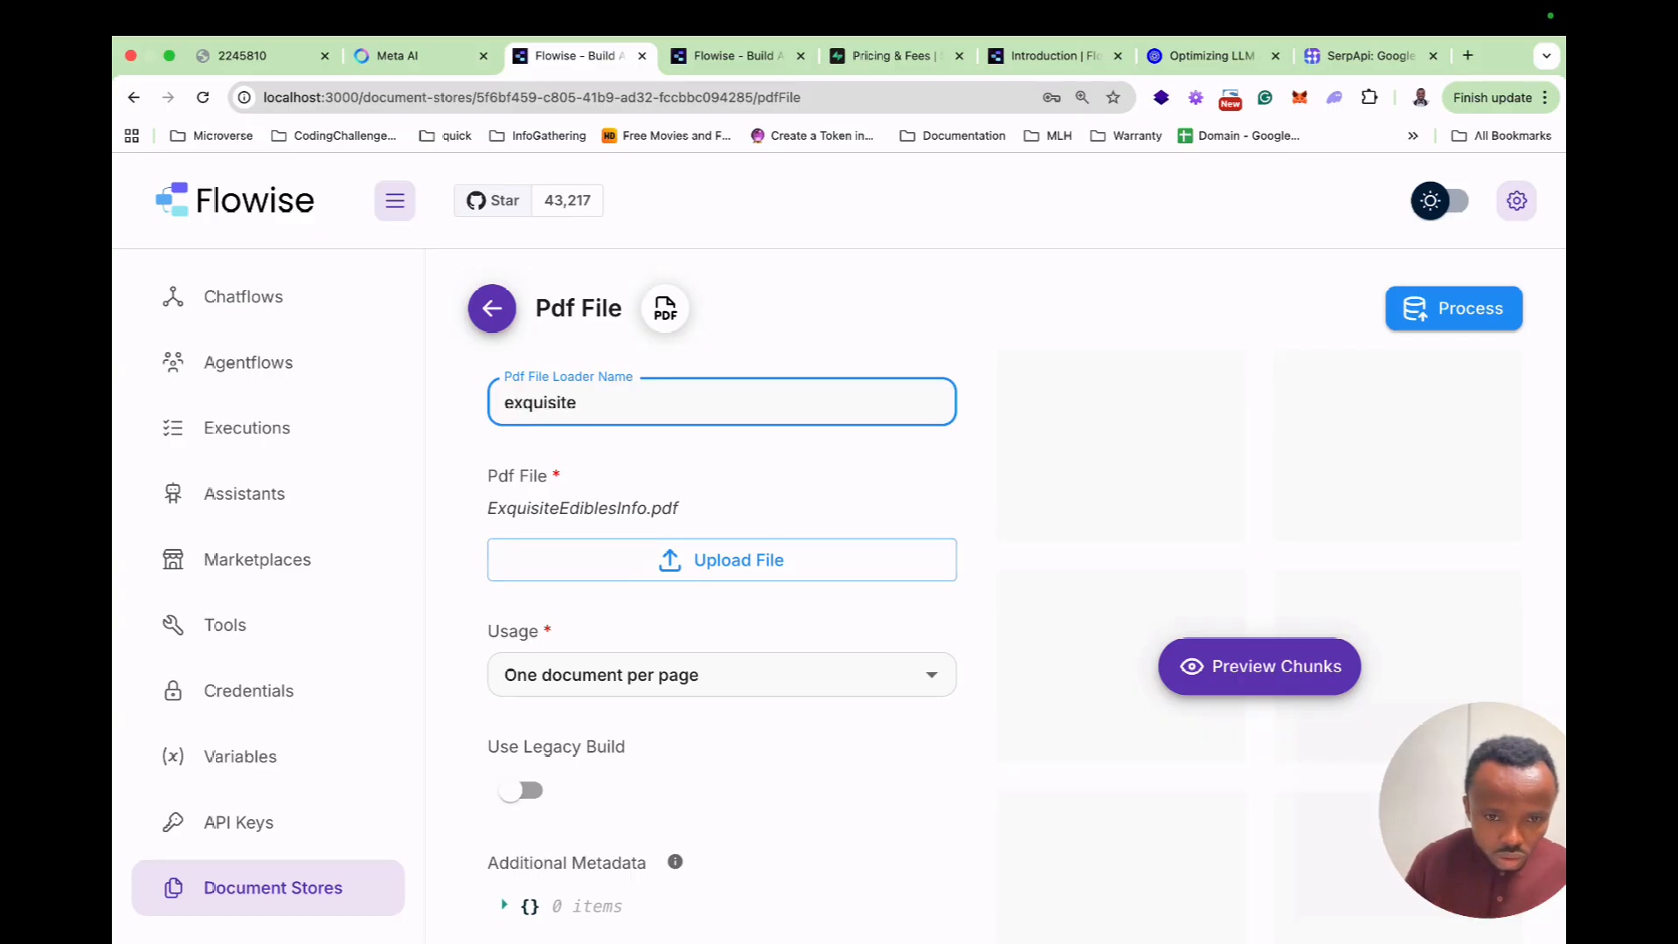
pyautogui.scroll(-2, 725, 554)
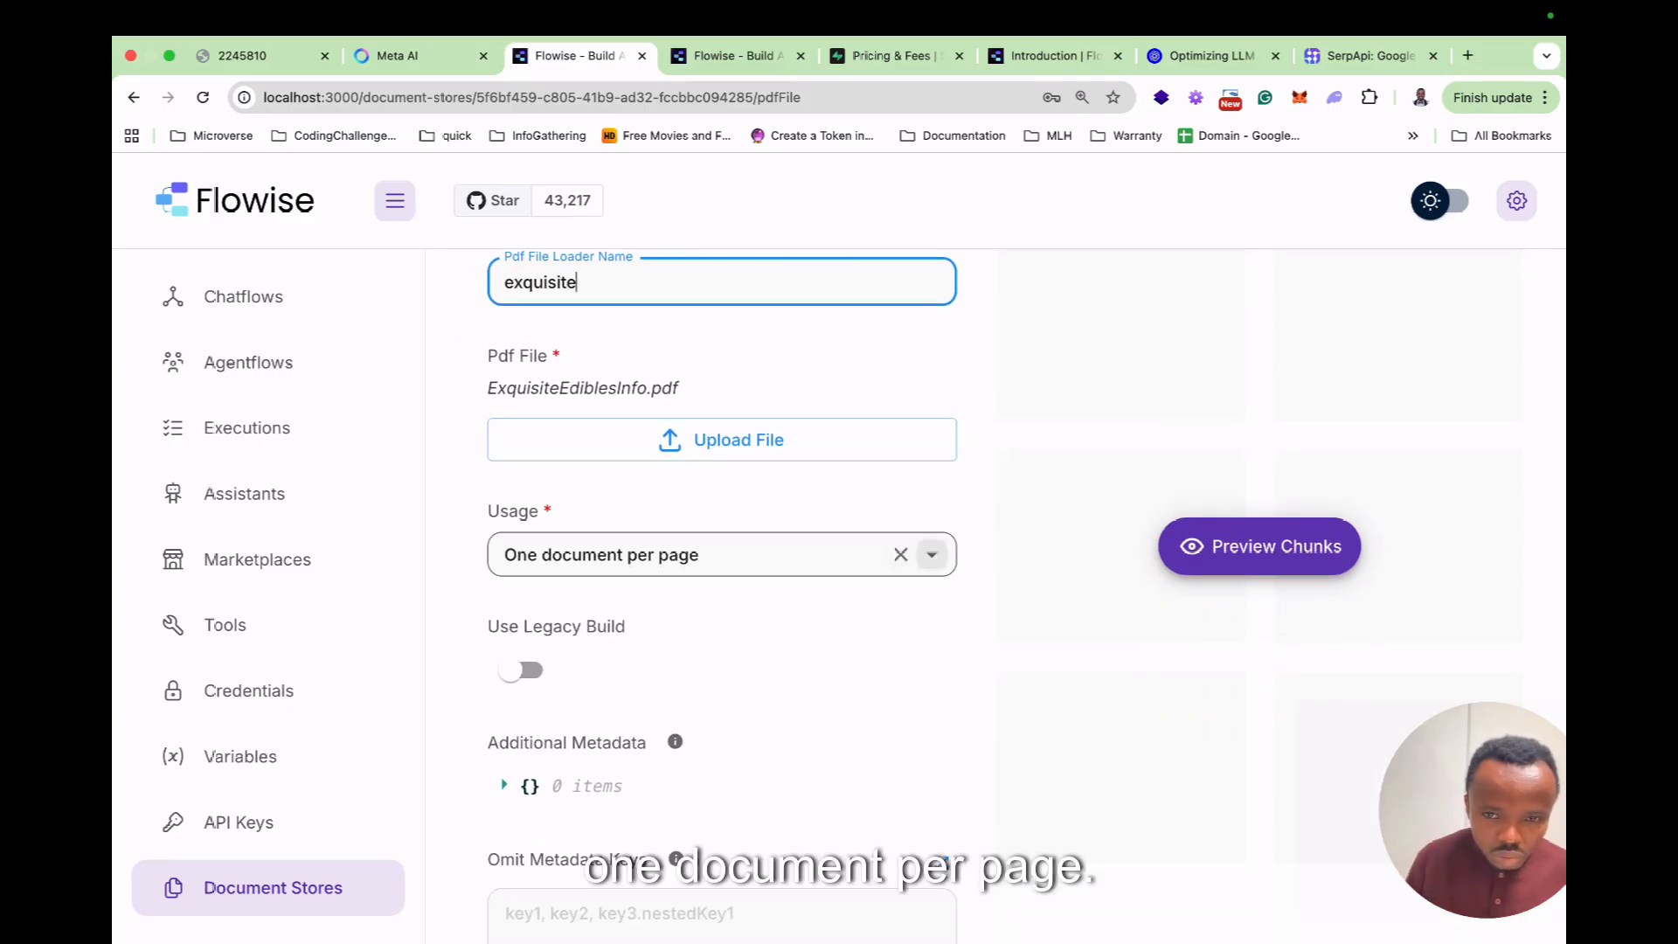
pyautogui.click(931, 553)
pyautogui.click(931, 553)
pyautogui.scroll(-3, 725, 568)
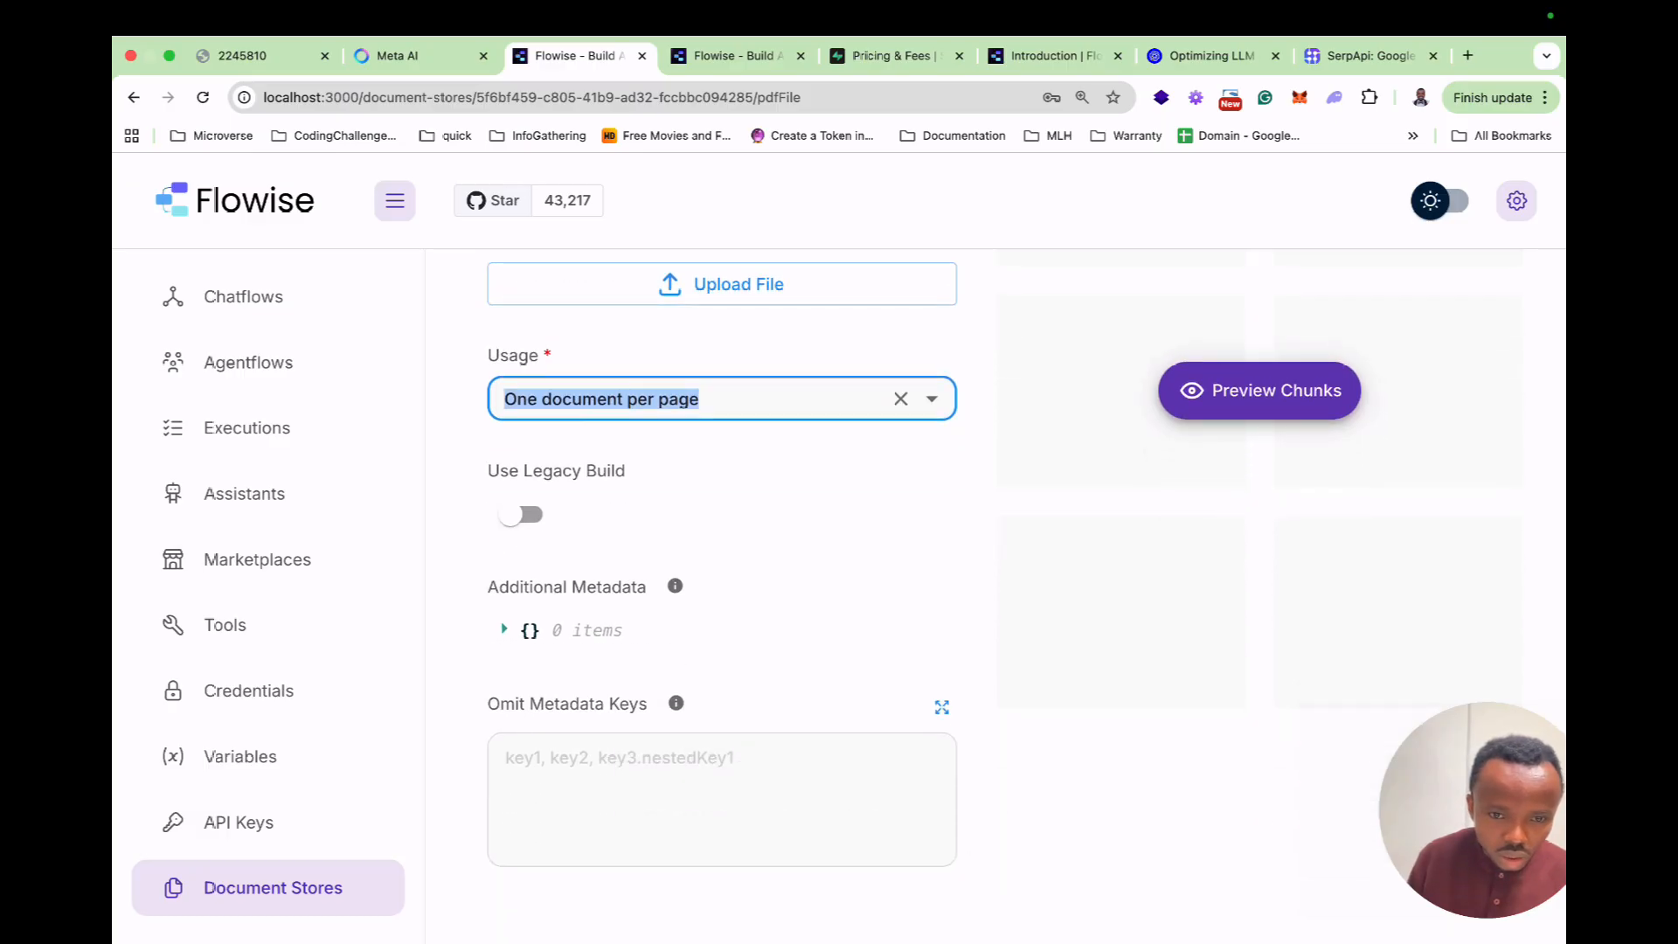
pyautogui.scroll(3, 726, 560)
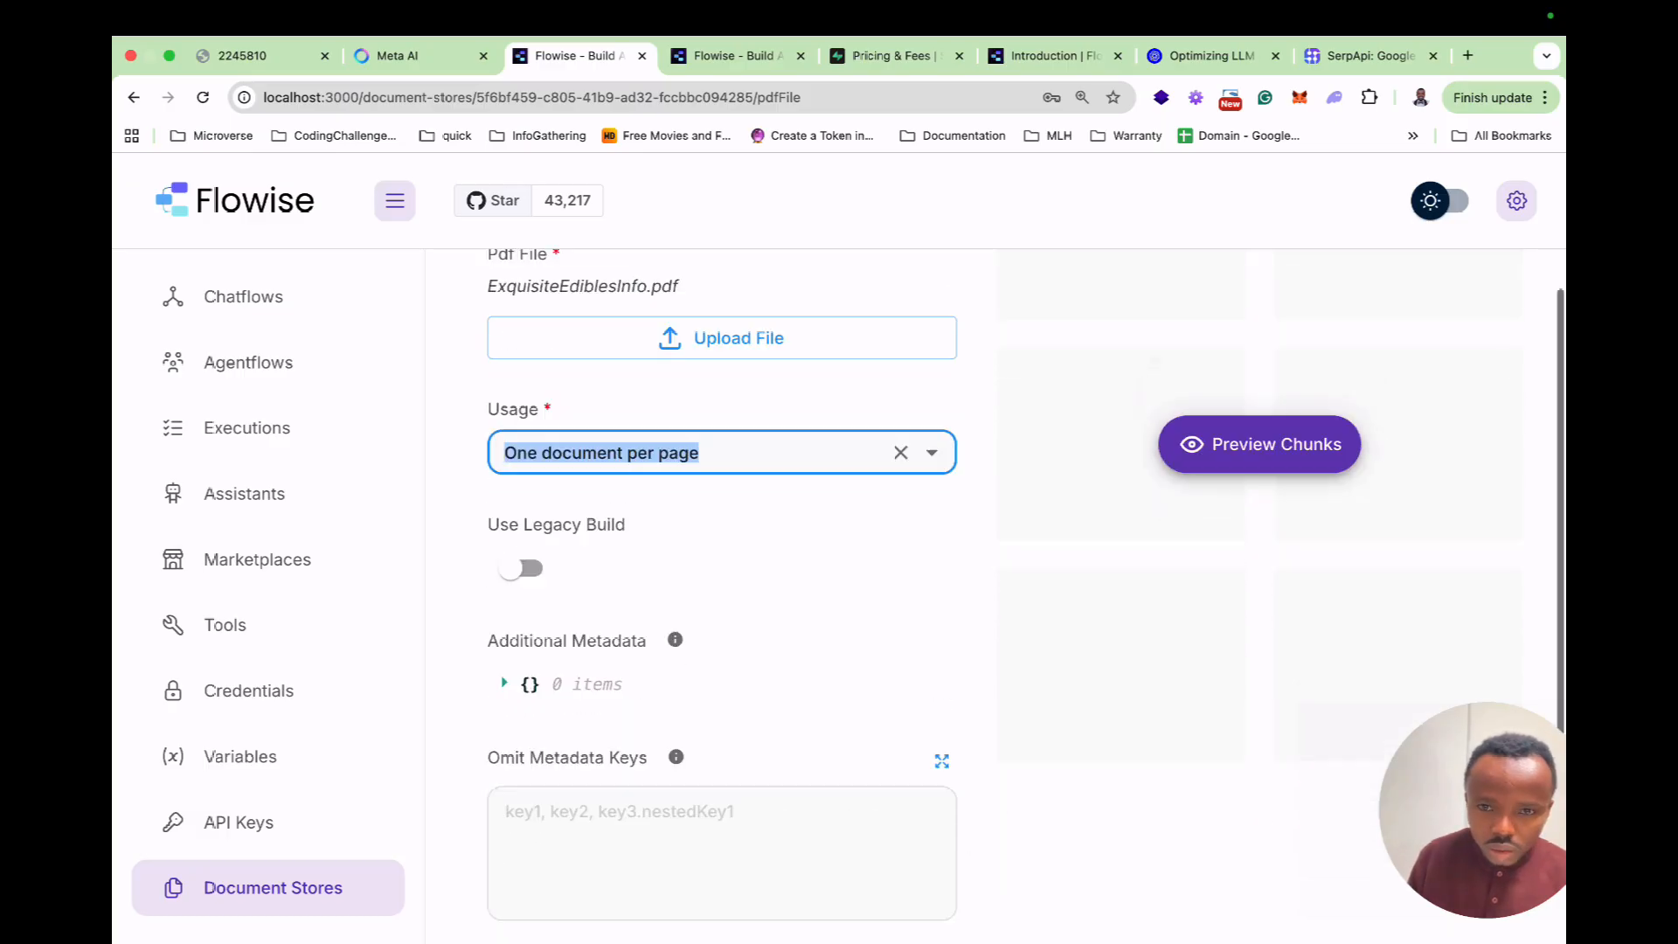
# Preview the PDF's four unsplit chunks, e.g. #3 at 1034 characters.
pyautogui.click(1228, 666)
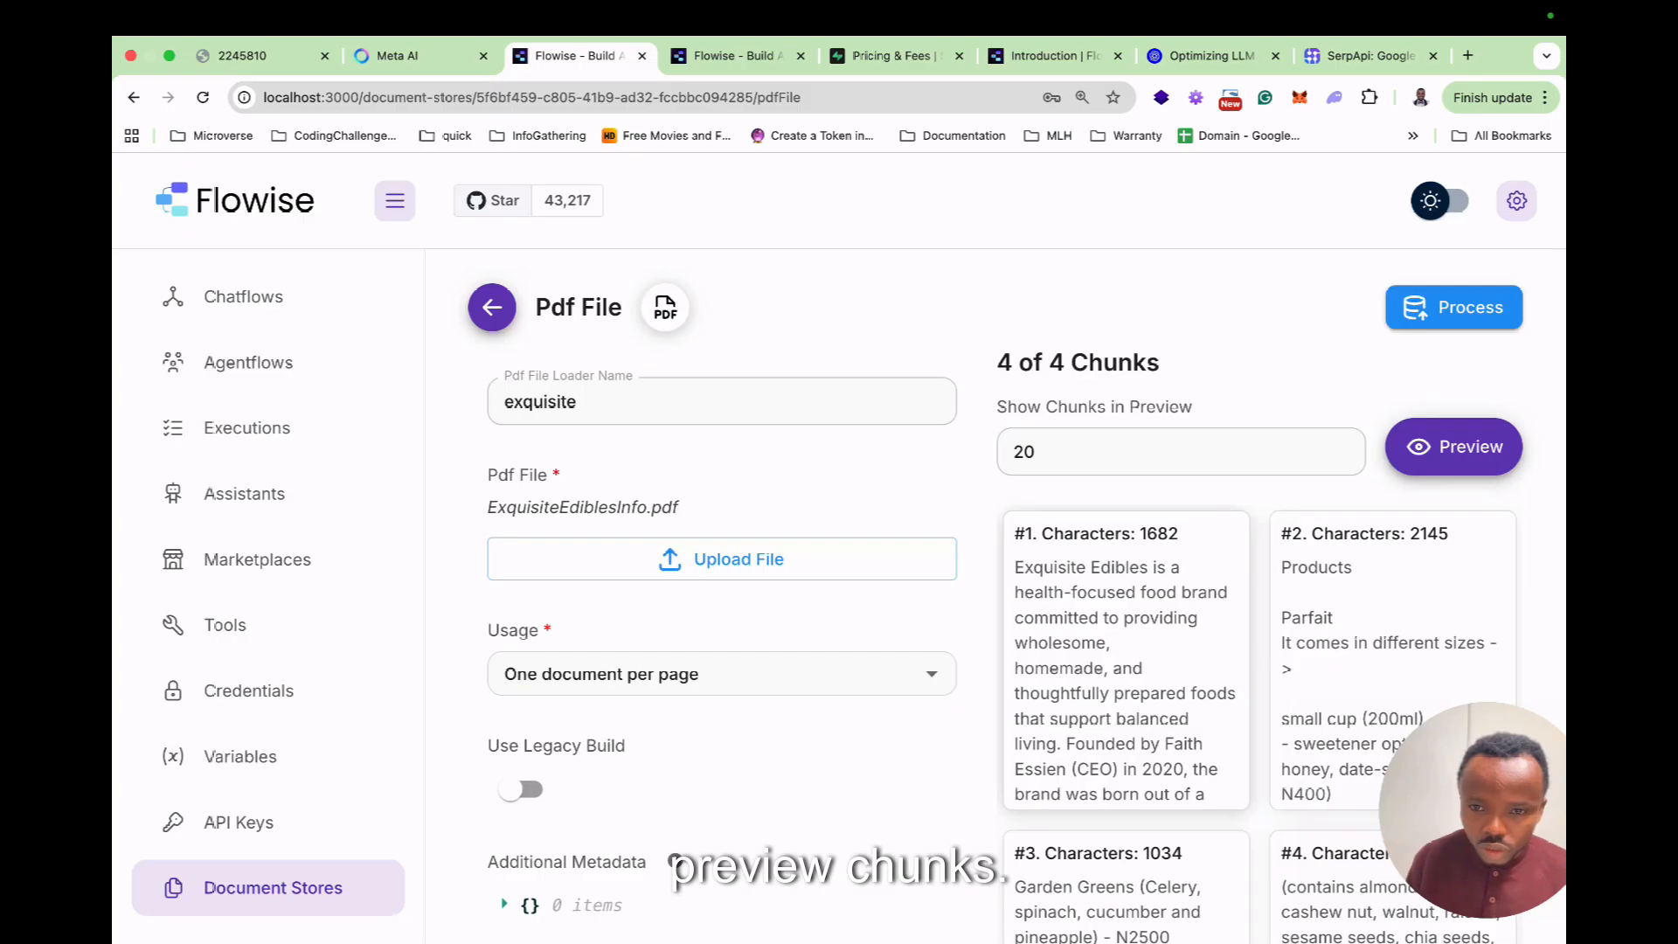
pyautogui.scroll(-5, 1126, 656)
pyautogui.scroll(-8, 1125, 655)
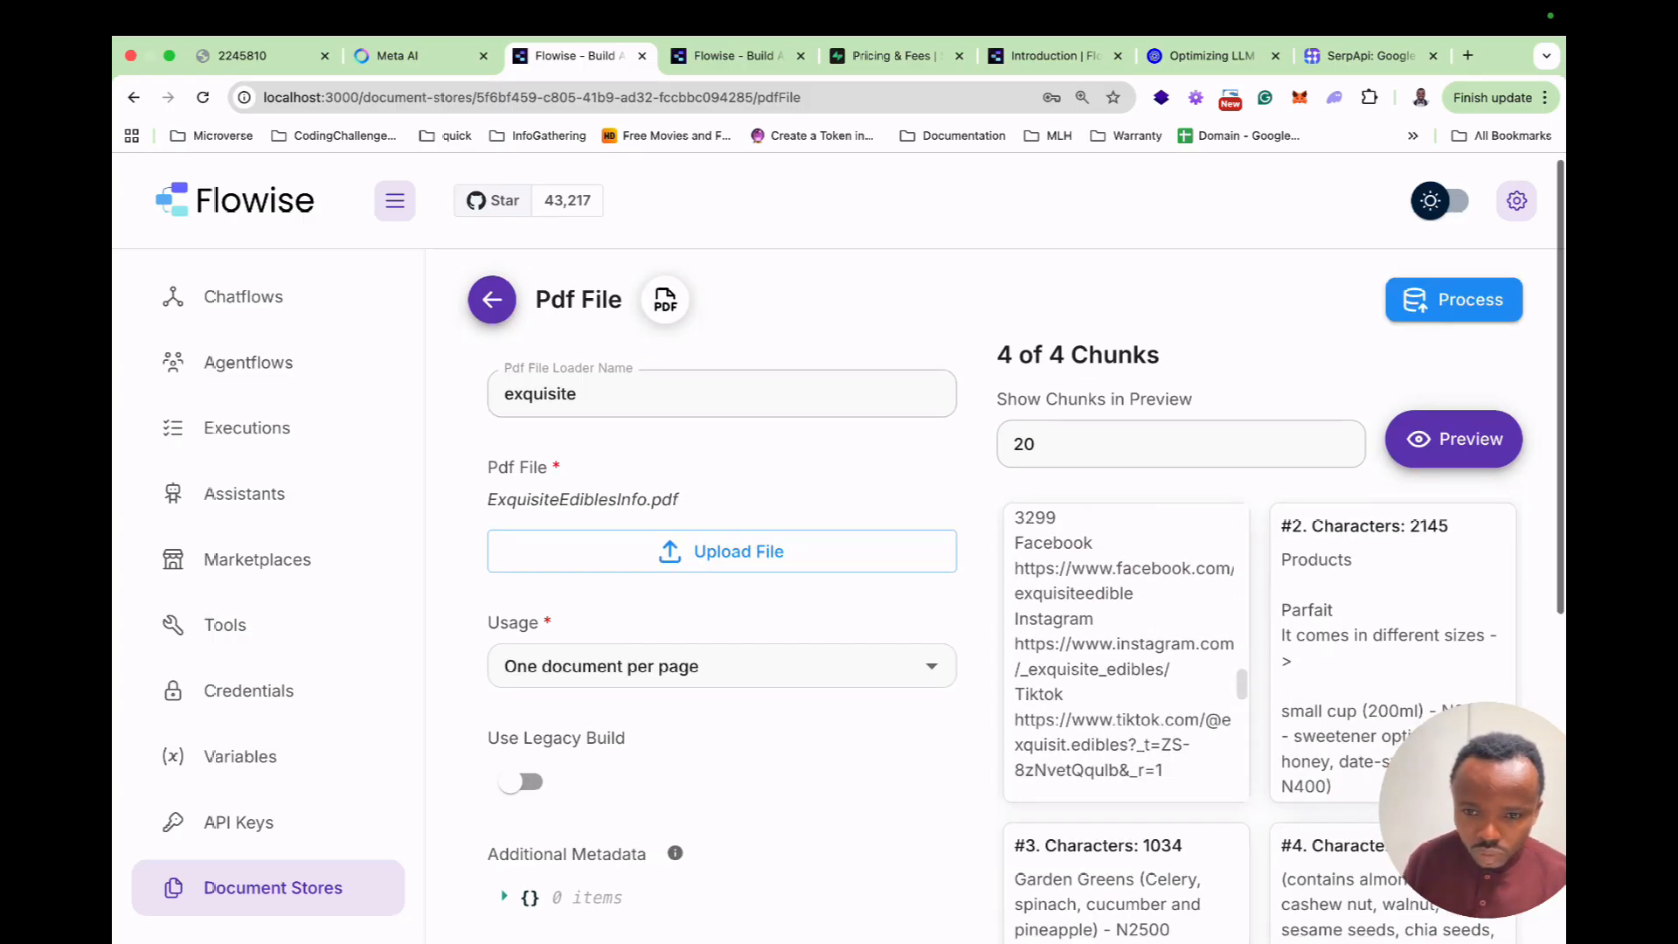
pyautogui.scroll(5, 1125, 655)
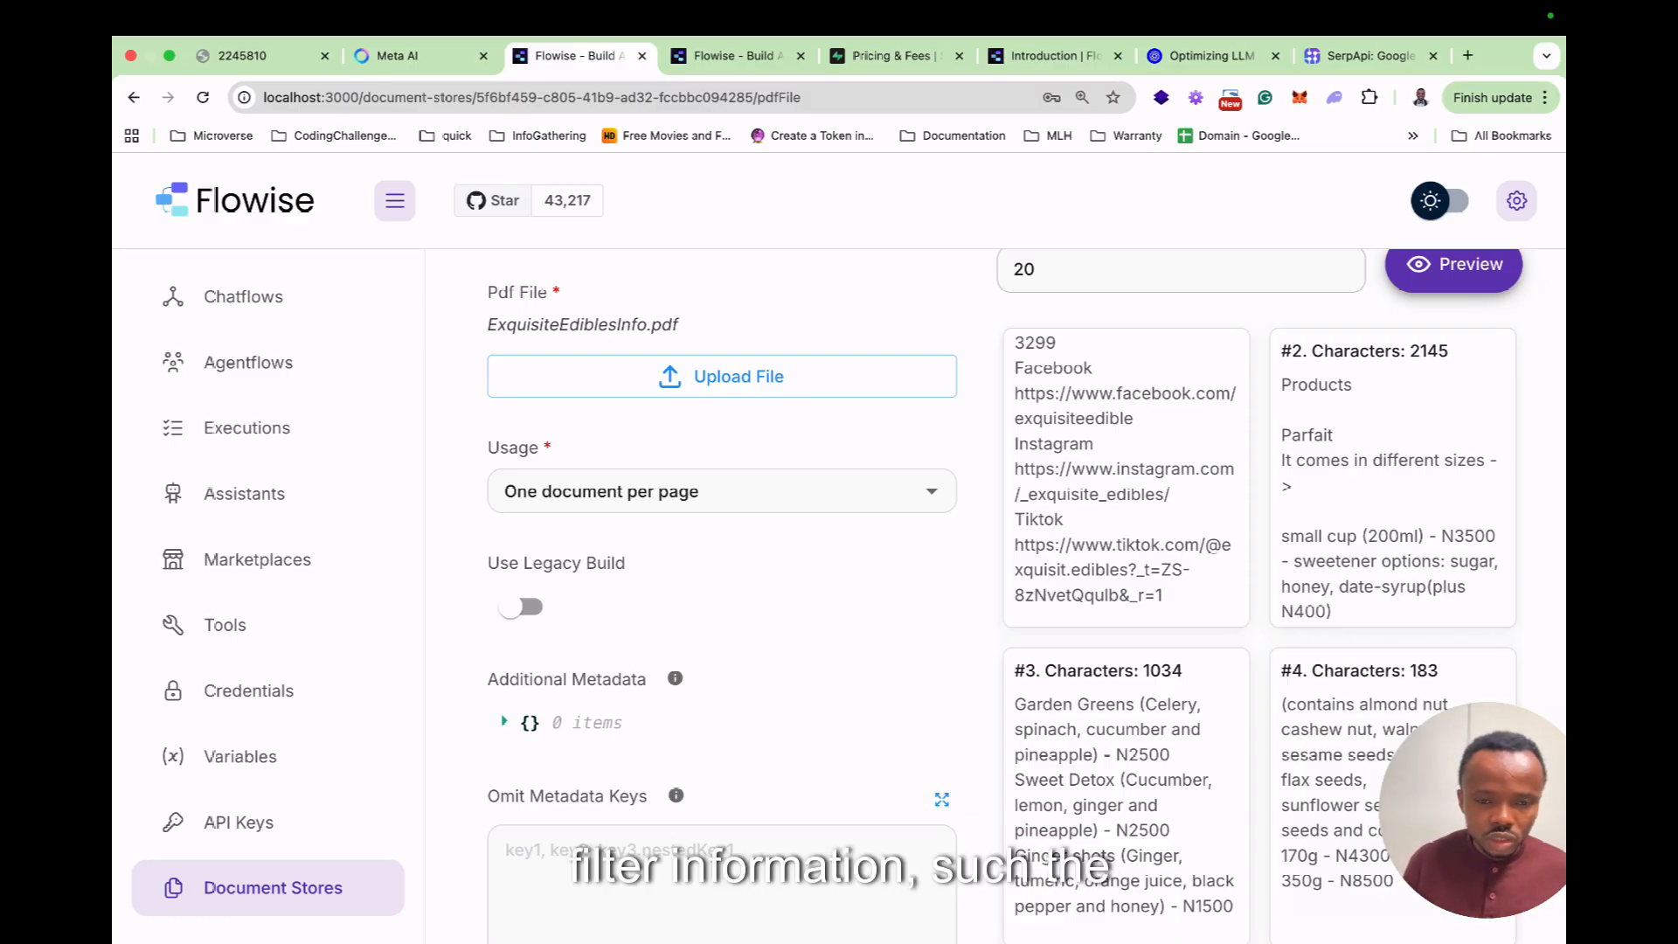
pyautogui.scroll(-5, 1025, 596)
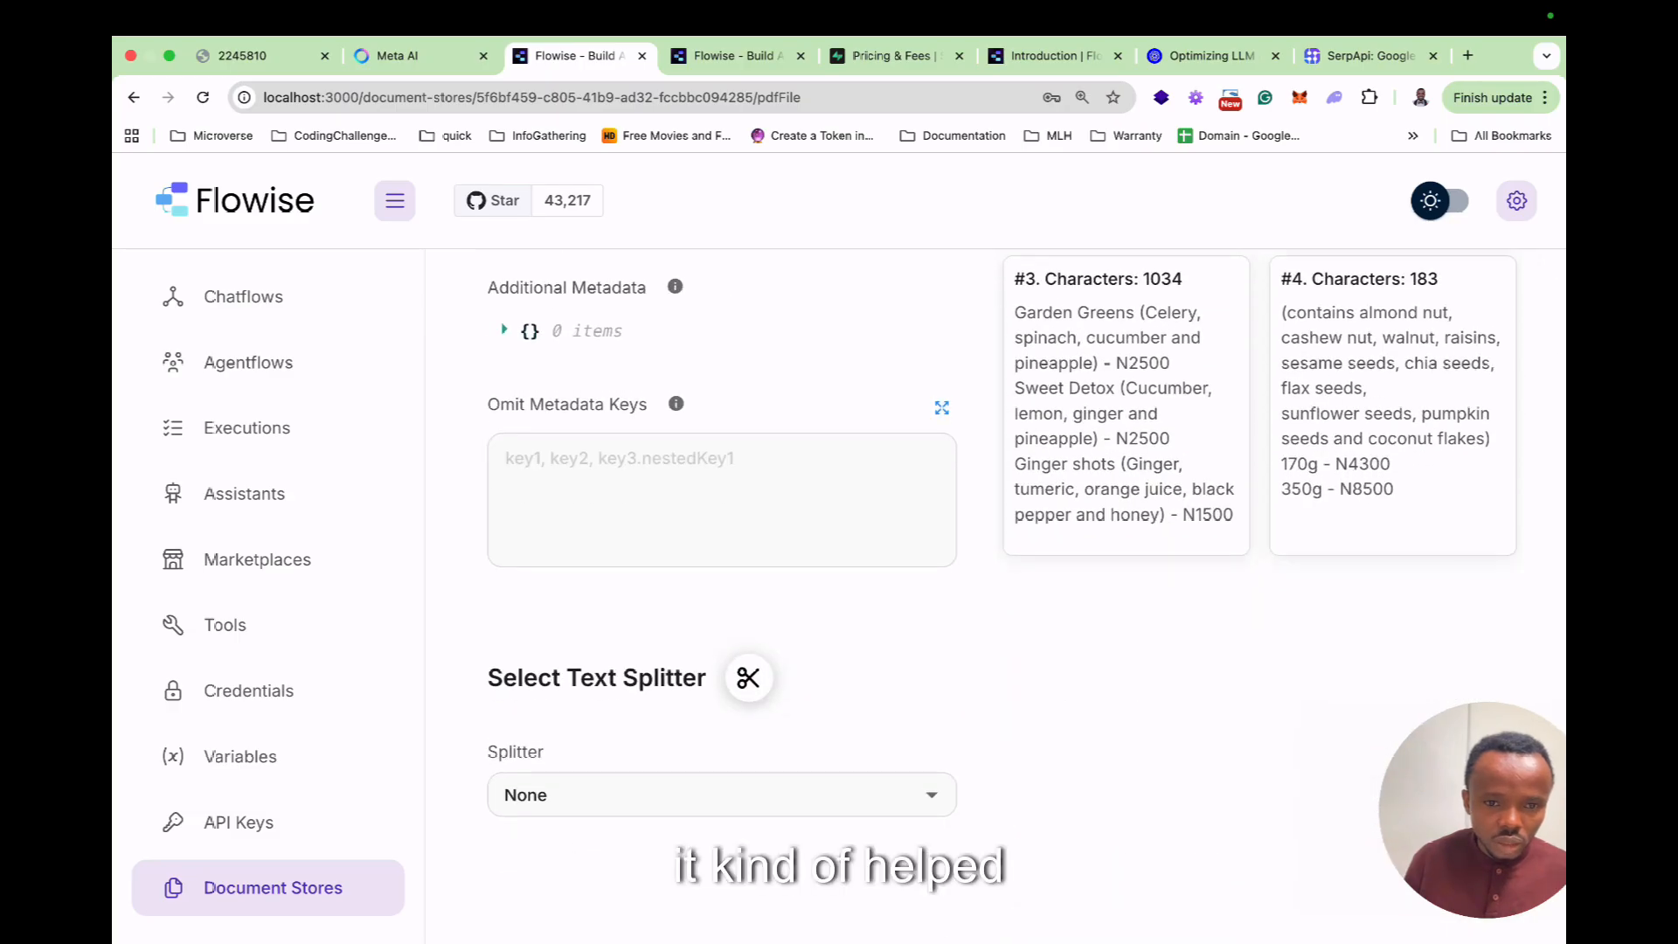
# Set the splitter to Recursive Character Text Splitter (chunk size 1000, overlap 200).
pyautogui.click(699, 794)
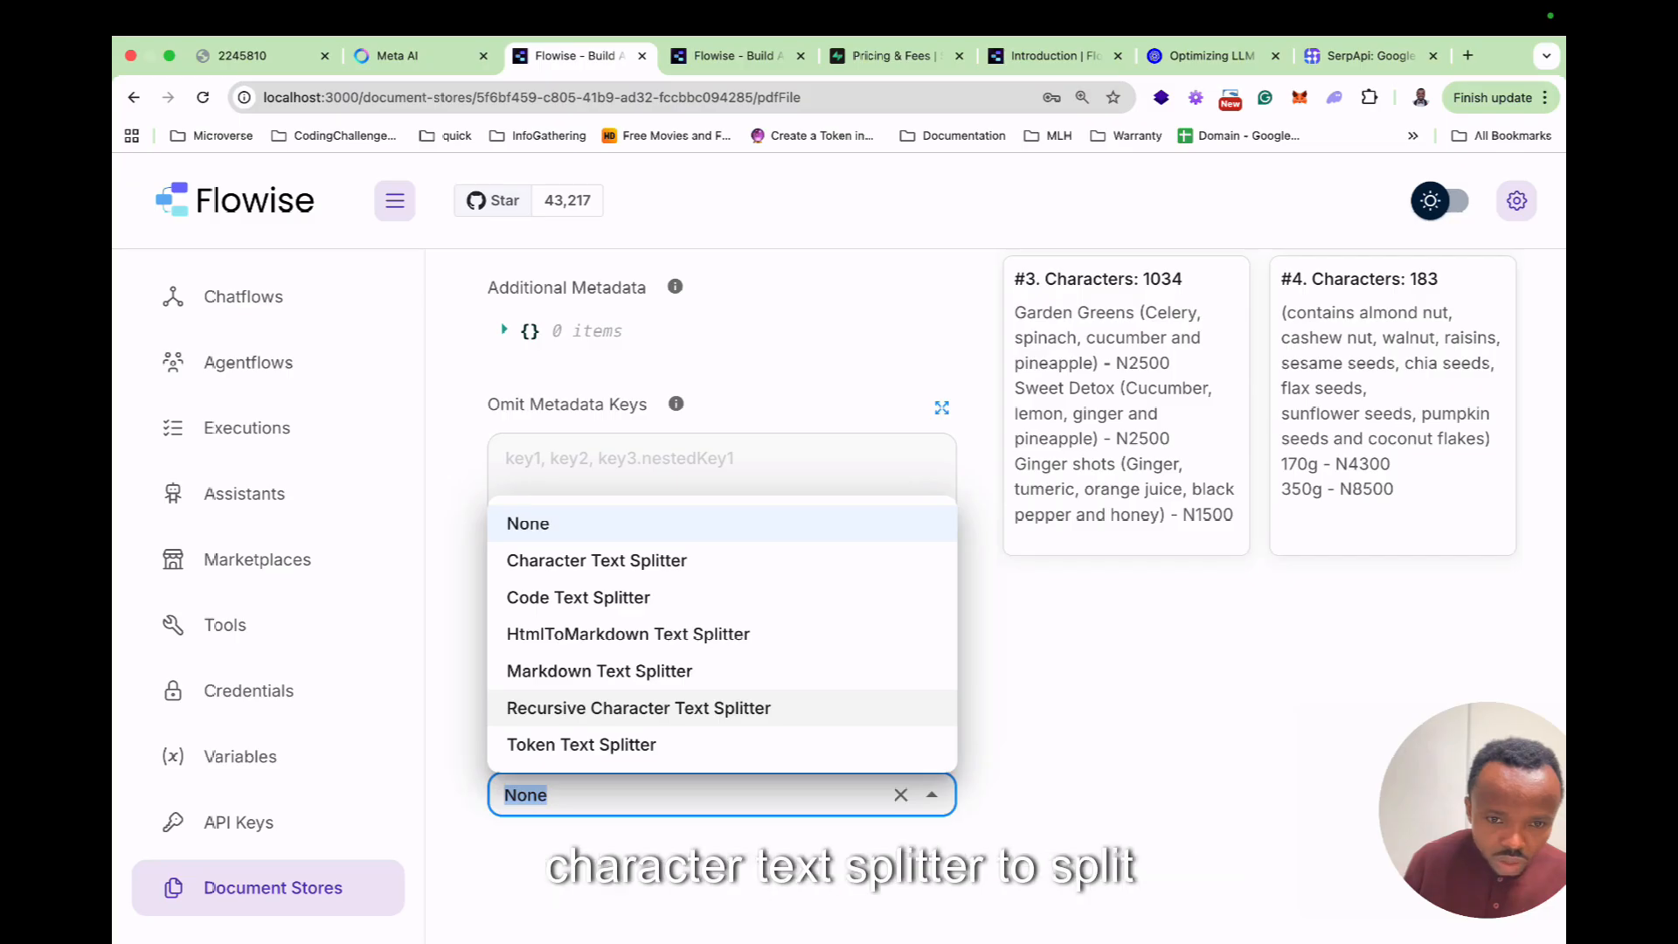
pyautogui.click(638, 707)
pyautogui.scroll(-3, 852, 402)
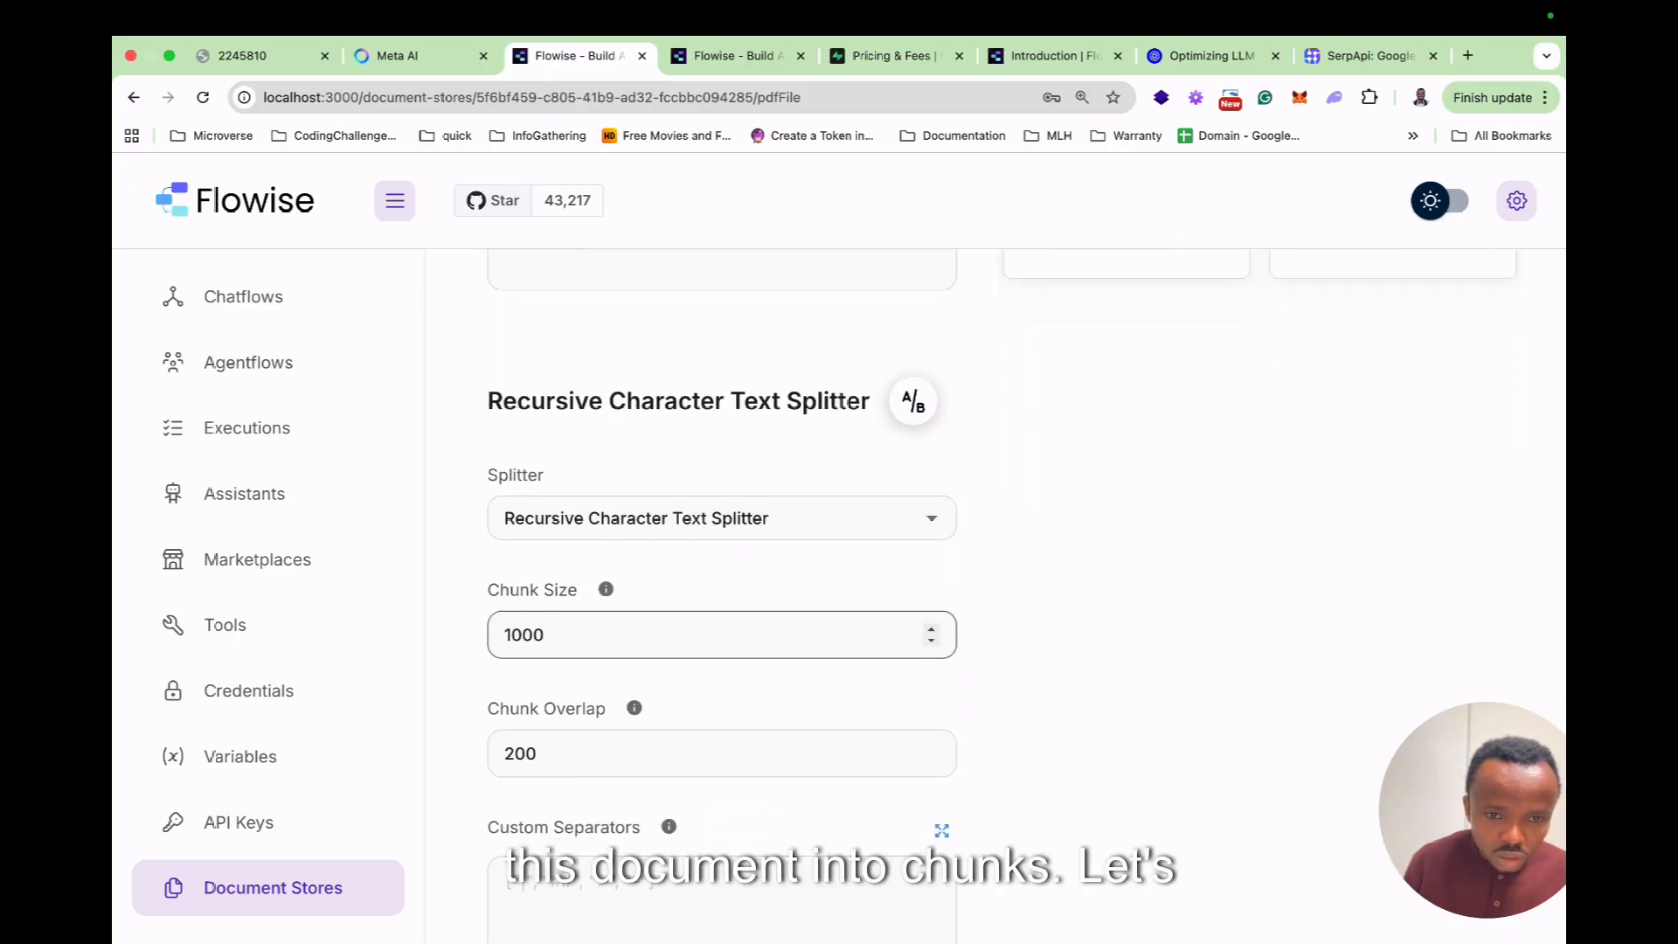
pyautogui.scroll(-2, 852, 524)
pyautogui.scroll(6, 852, 524)
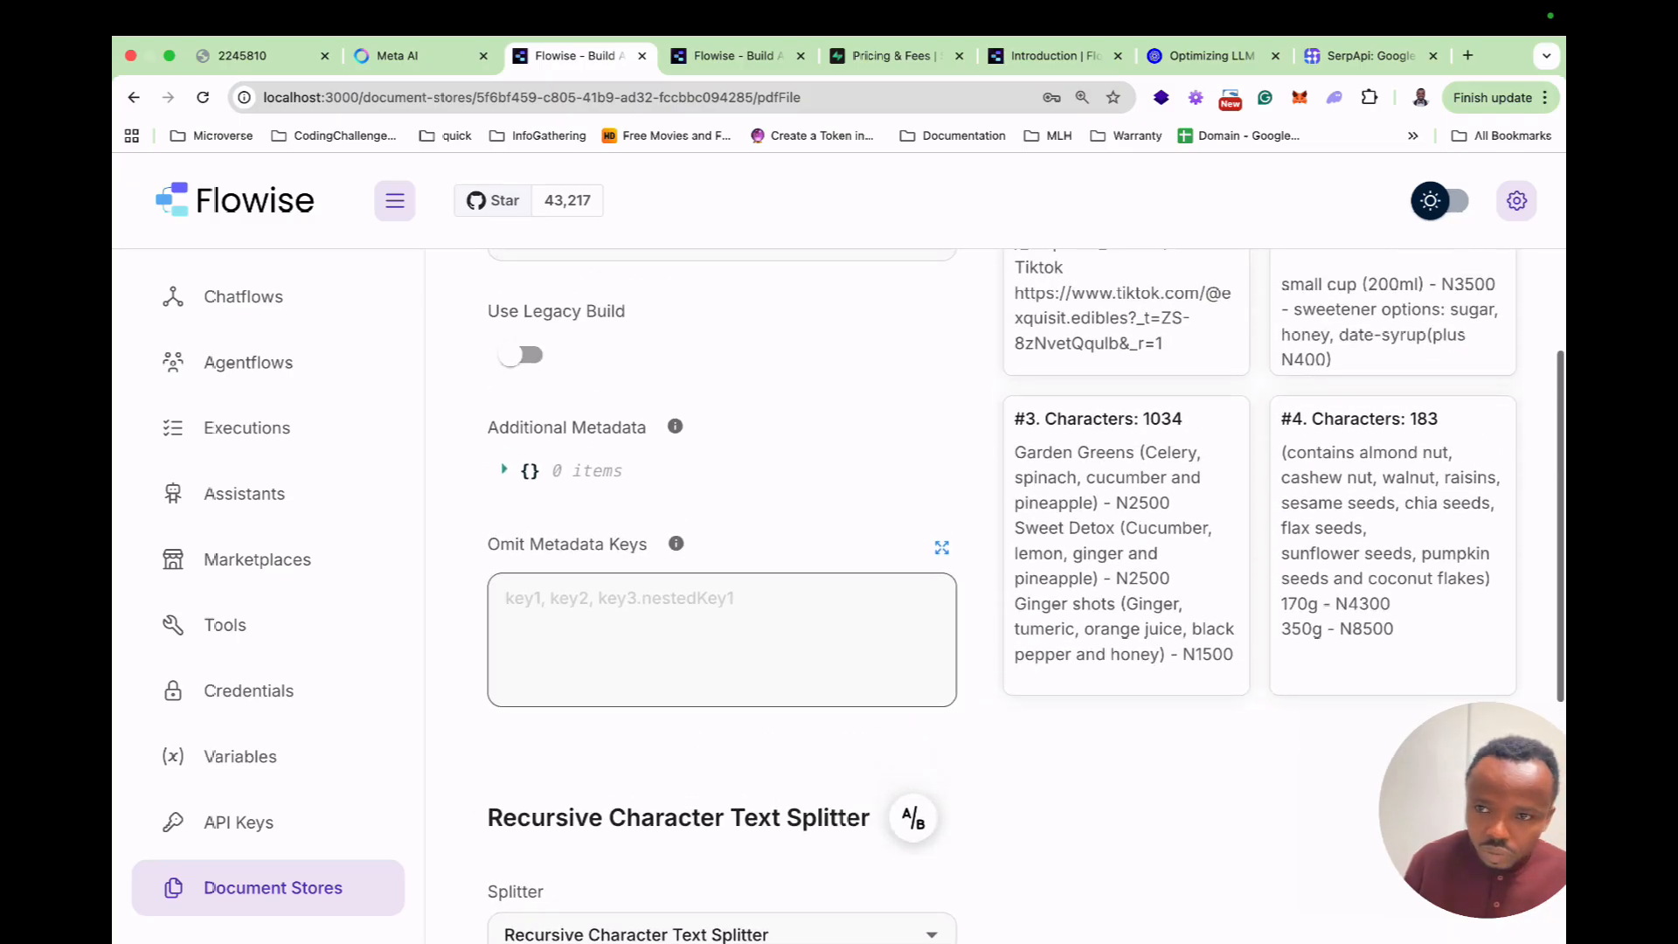
pyautogui.scroll(5, 845, 808)
# Preview the resulting eight chunks.
pyautogui.click(1454, 449)
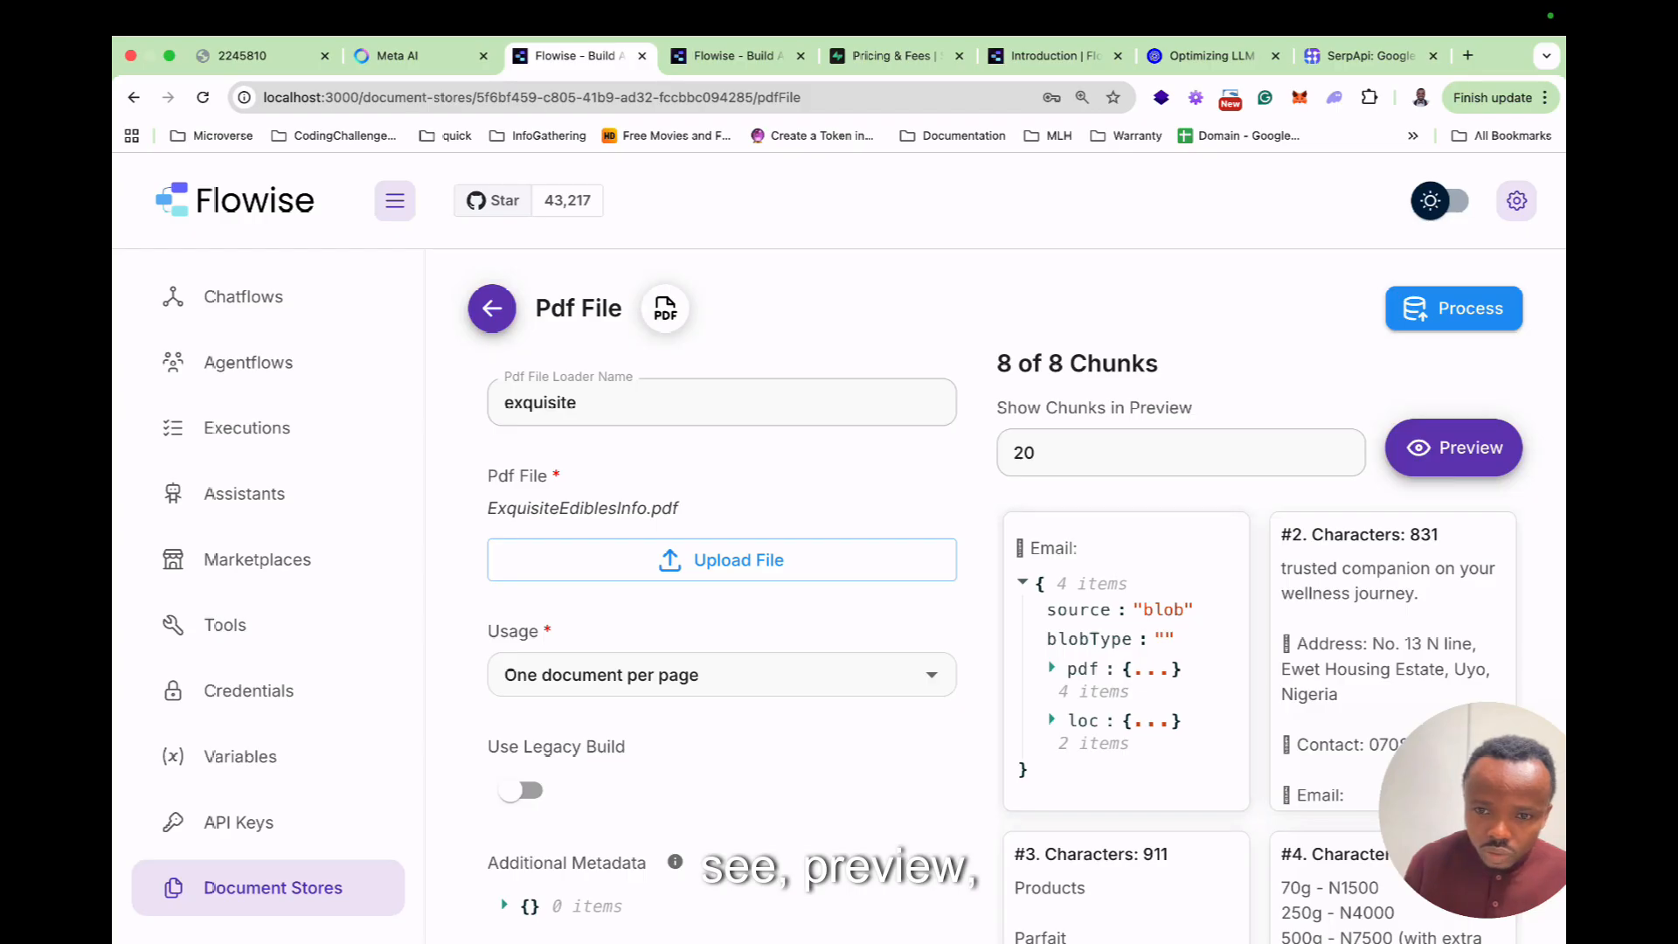
pyautogui.scroll(-2, 1013, 553)
pyautogui.scroll(-8, 838, 594)
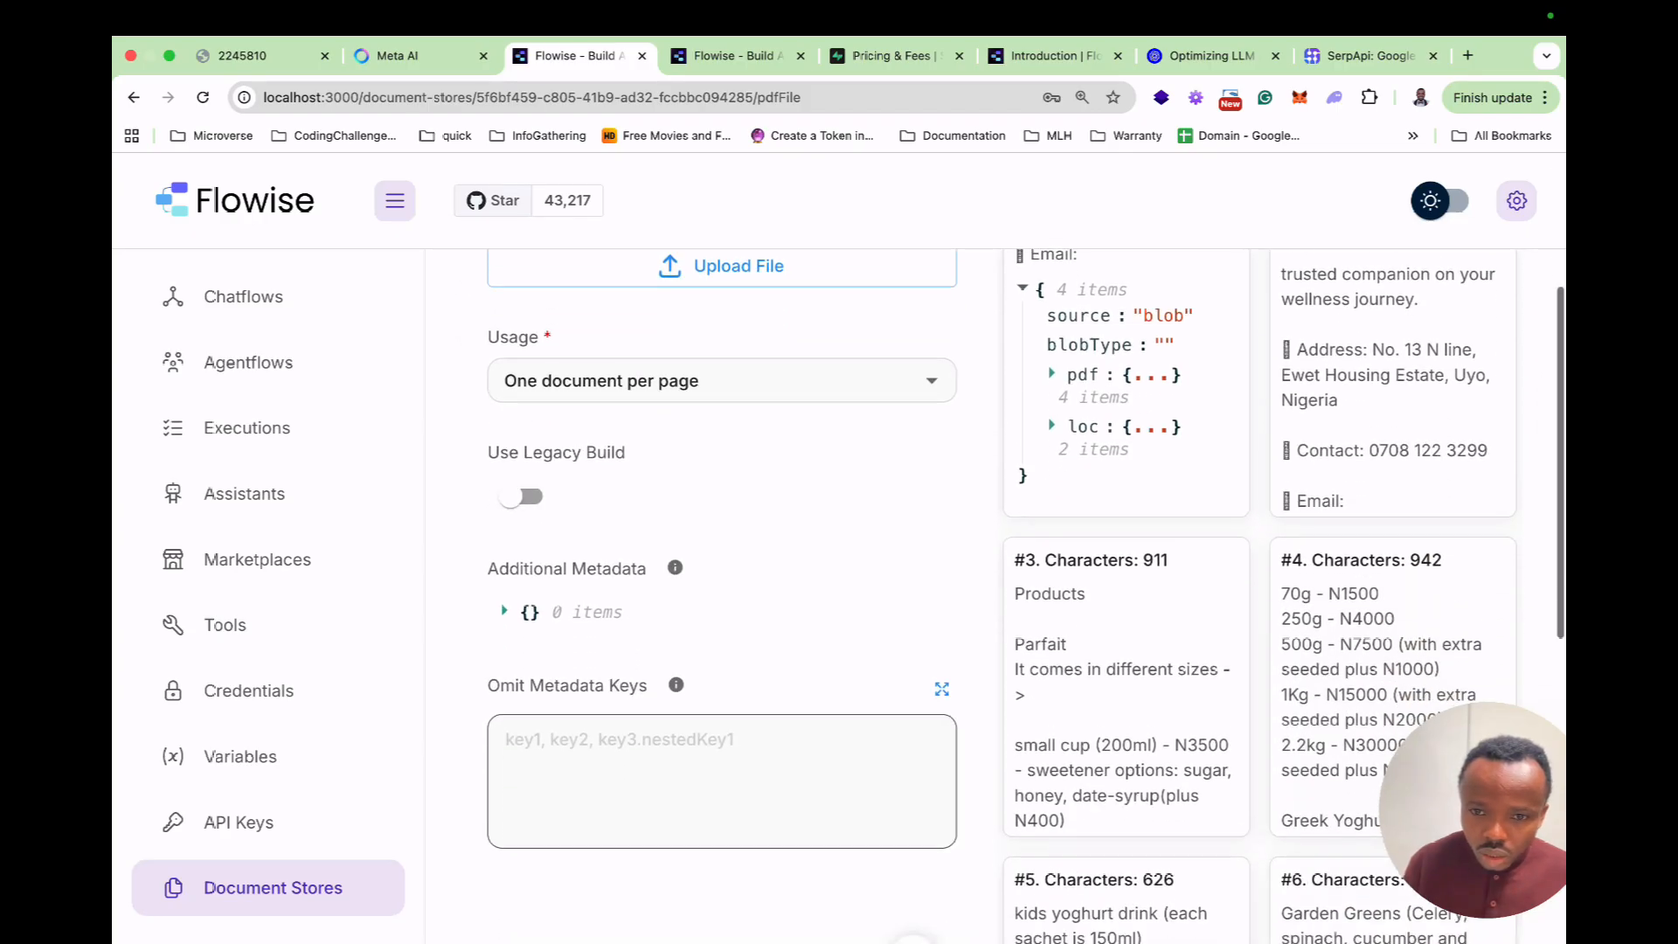
pyautogui.scroll(10, 839, 594)
pyautogui.scroll(-8, 839, 594)
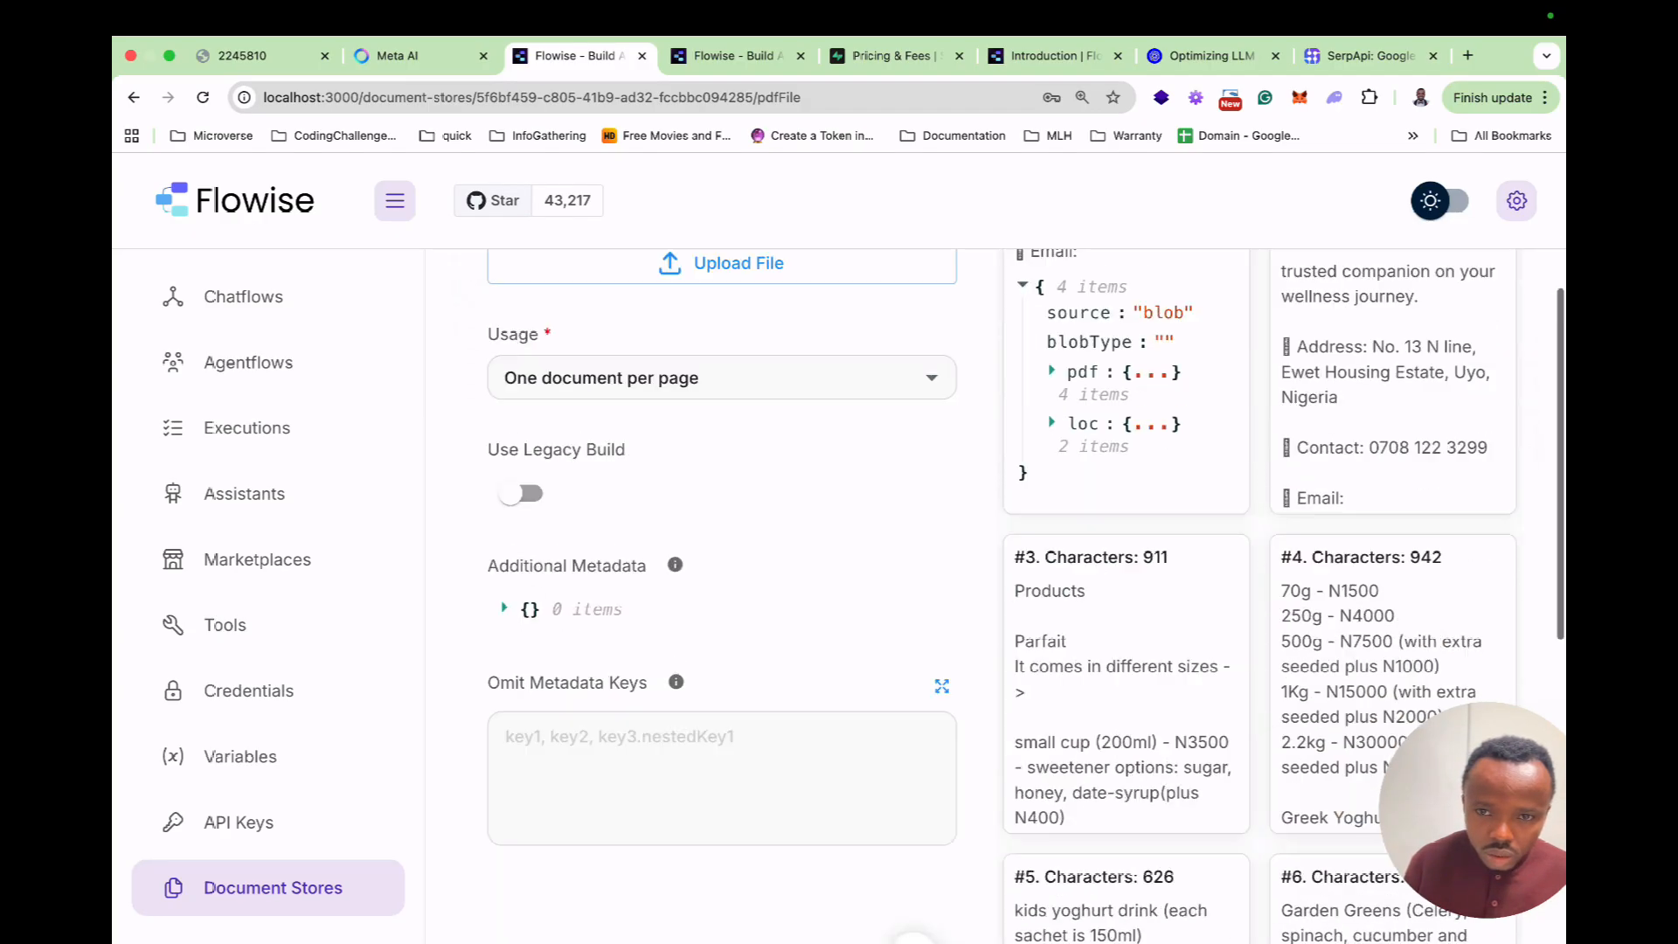
pyautogui.scroll(8, 839, 594)
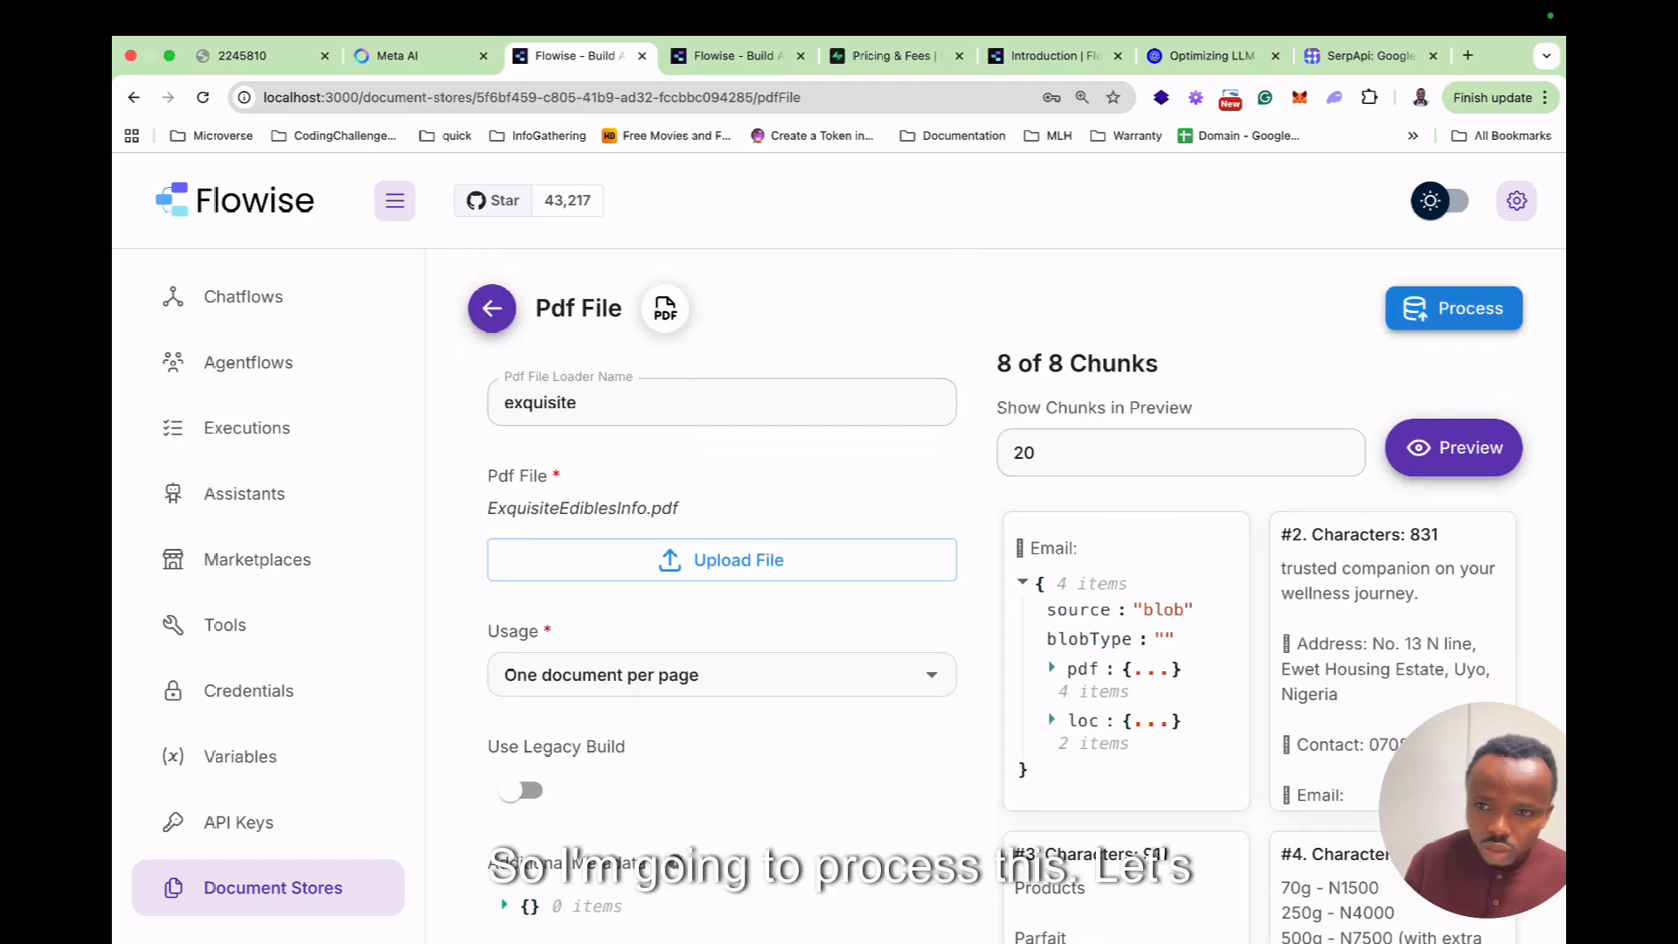
# Process the exquisite loader into 8 chunks (5,635 characters) and refresh the store.
pyautogui.click(1453, 309)
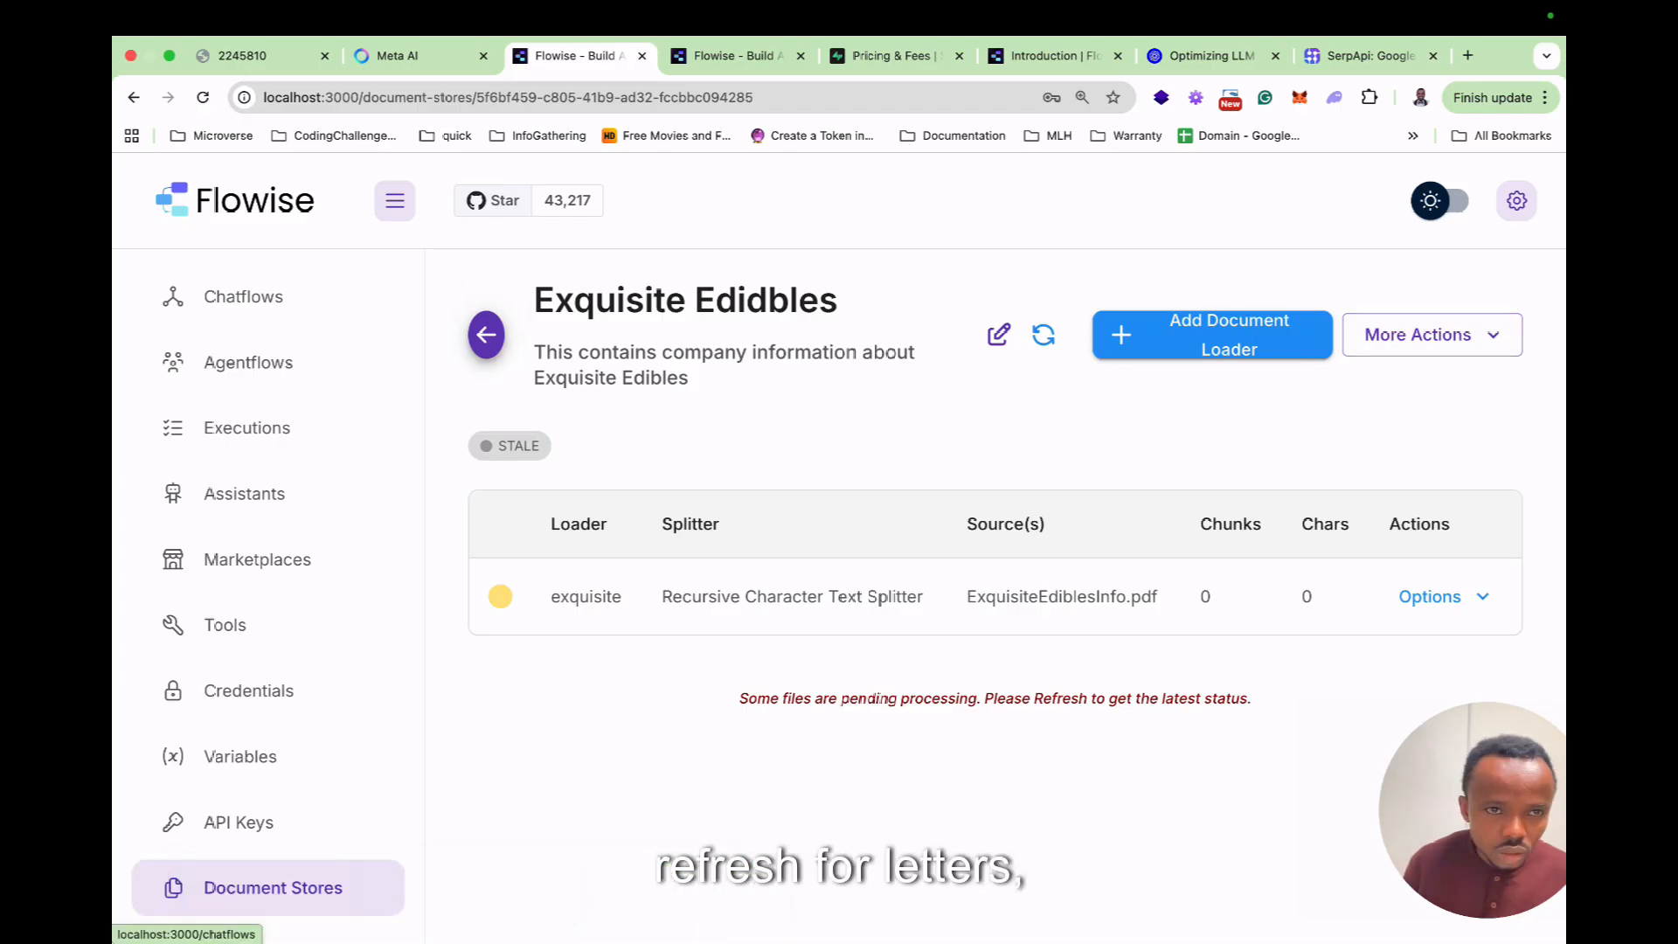
pyautogui.press('super+r')
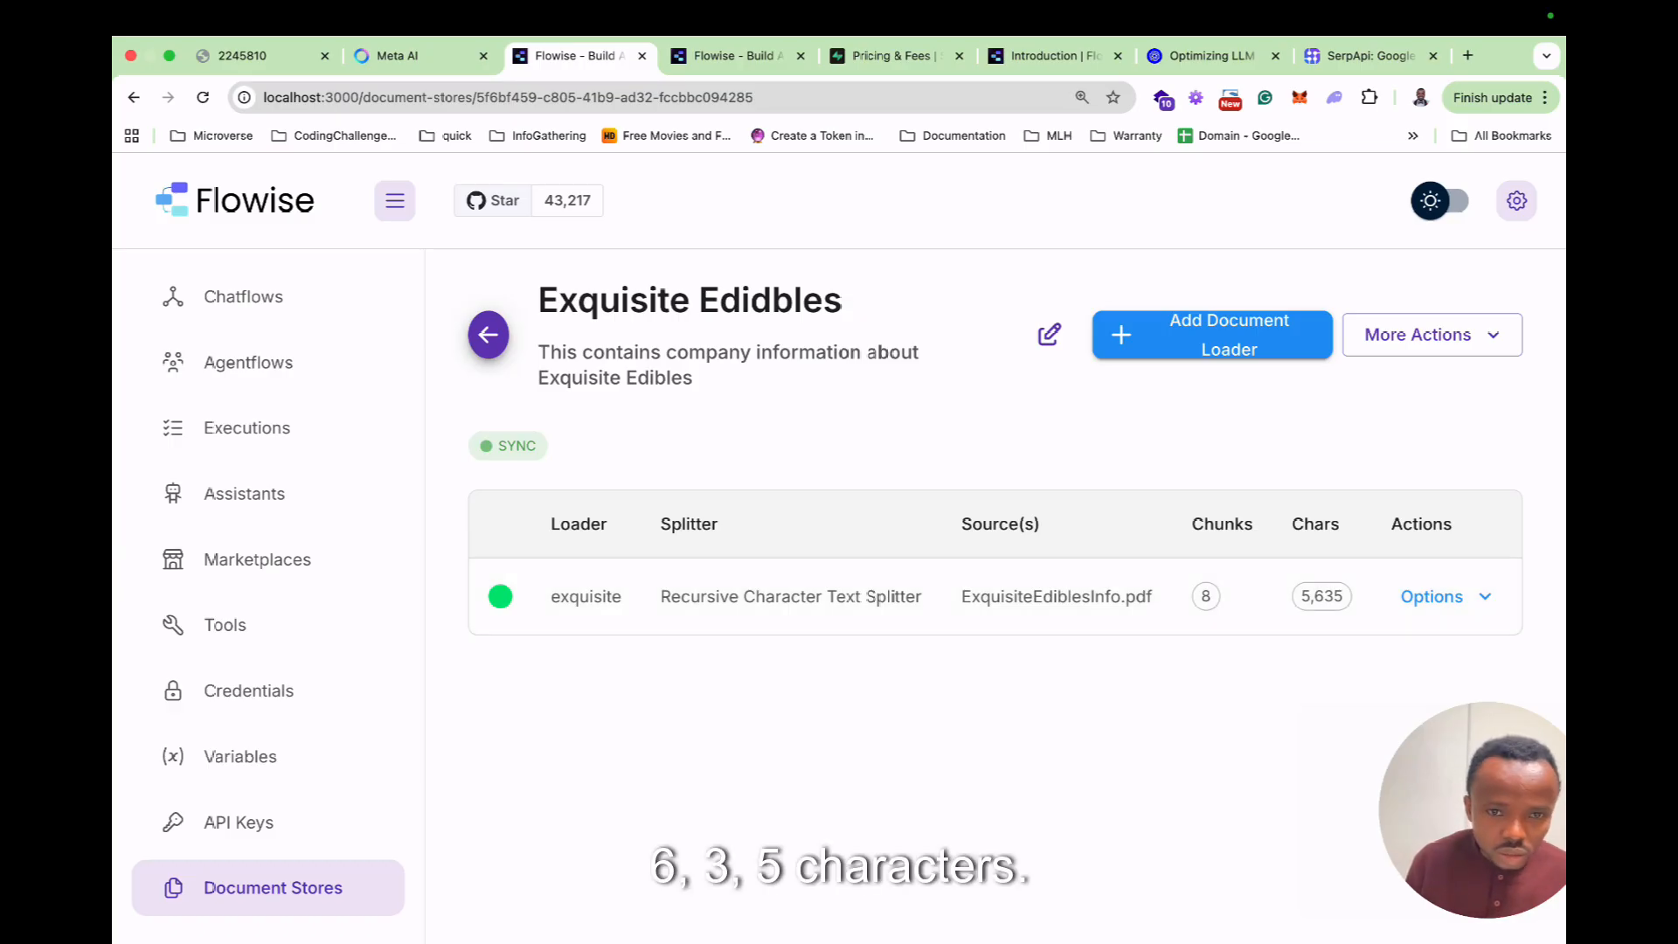
pyautogui.click(1442, 596)
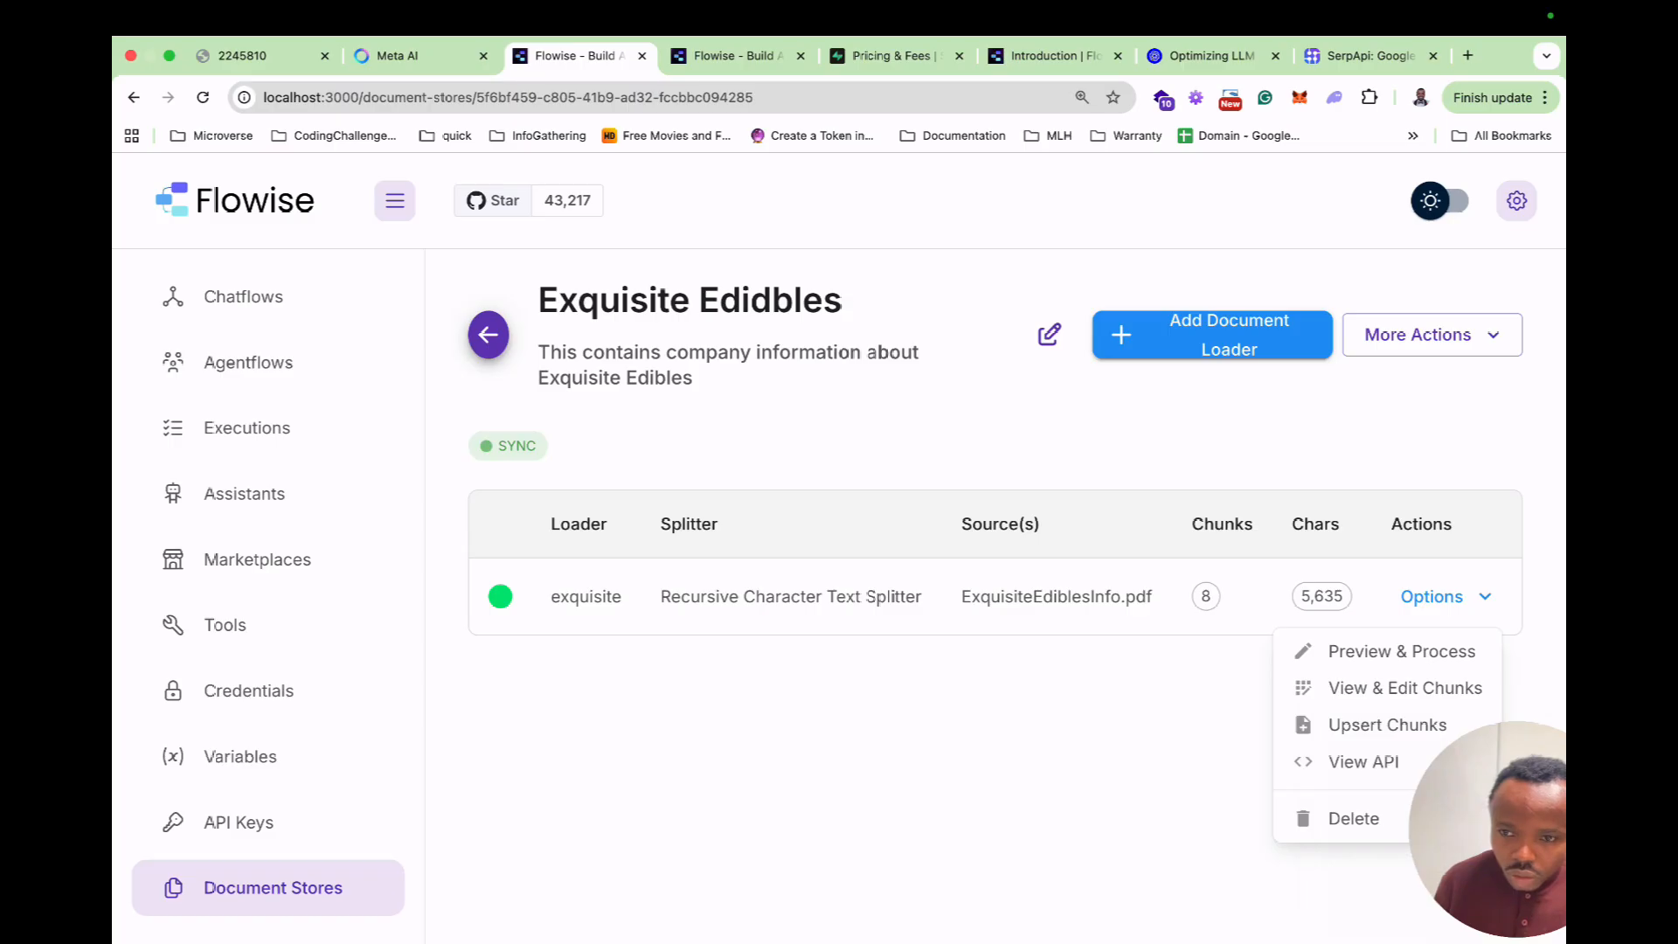
# Choose Upsert All Chunks from the store's More Actions.
pyautogui.click(1431, 335)
pyautogui.click(1431, 335)
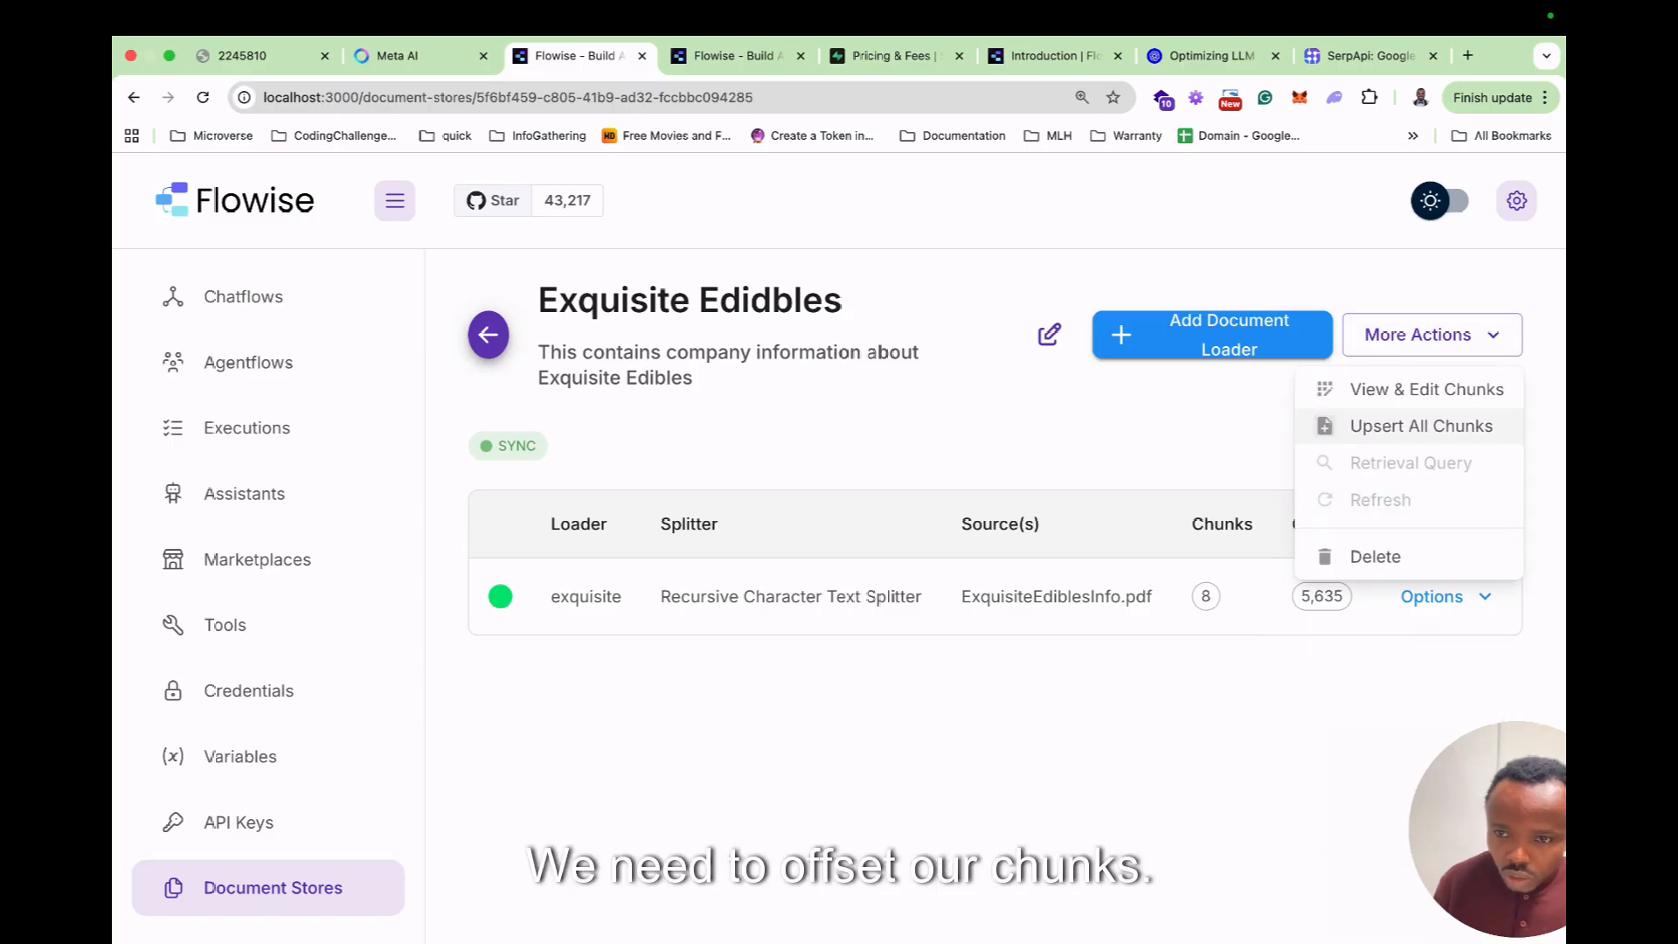
pyautogui.click(1421, 426)
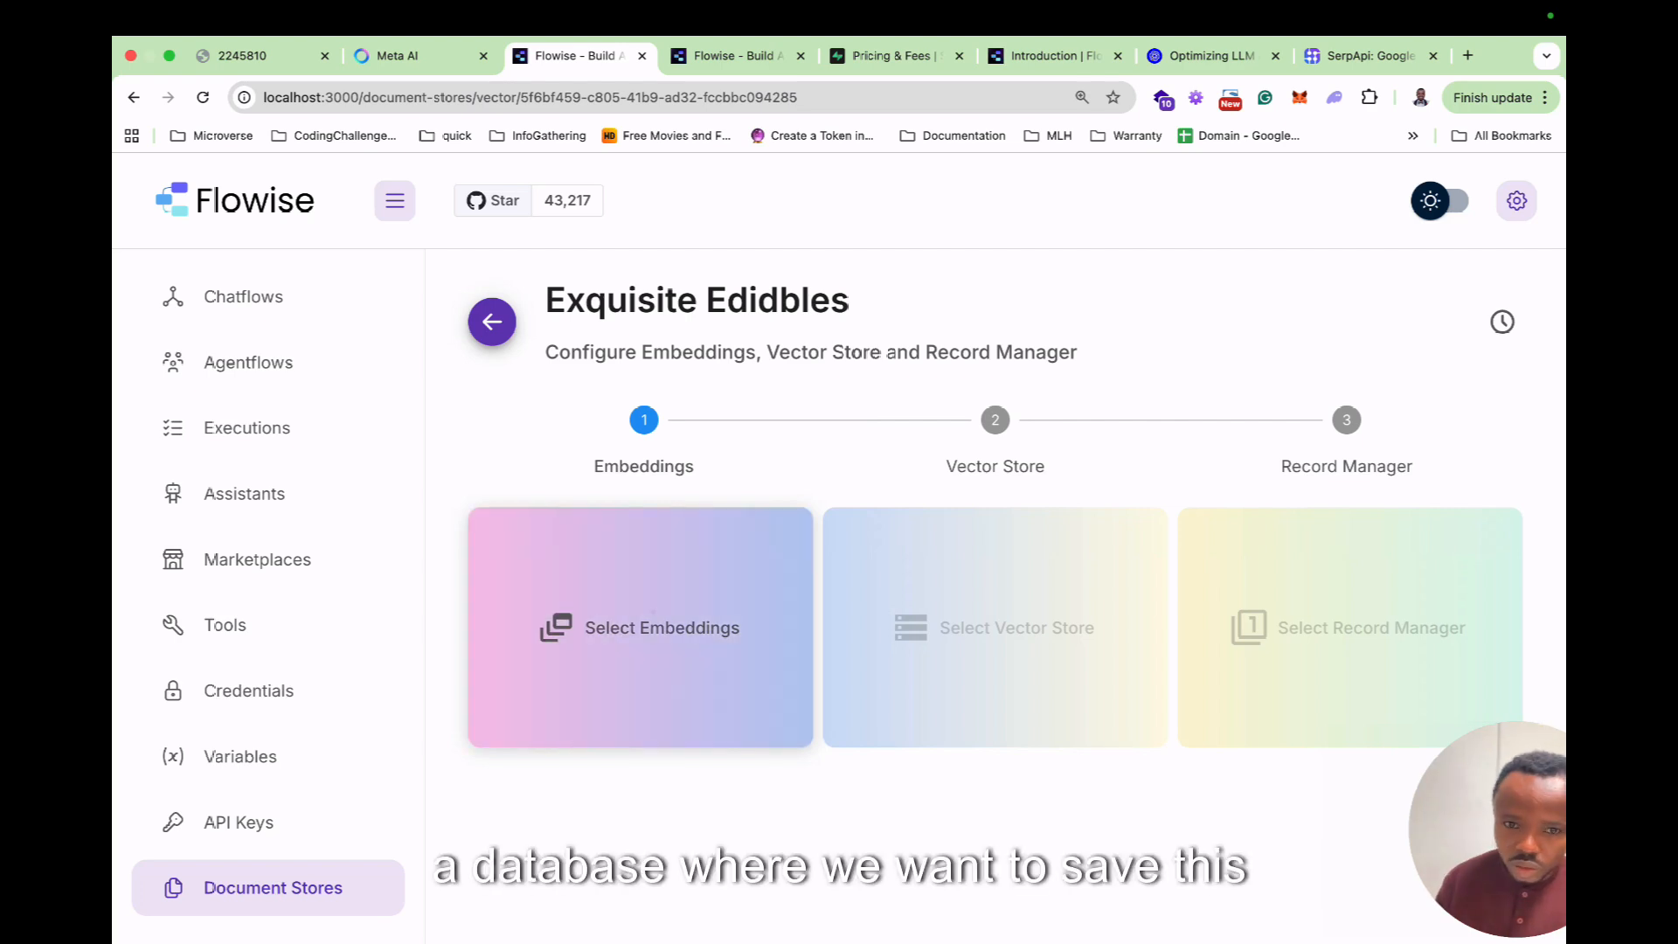
# Select OpenAI Embeddings as the store's embeddings provider.
pyautogui.click(653, 610)
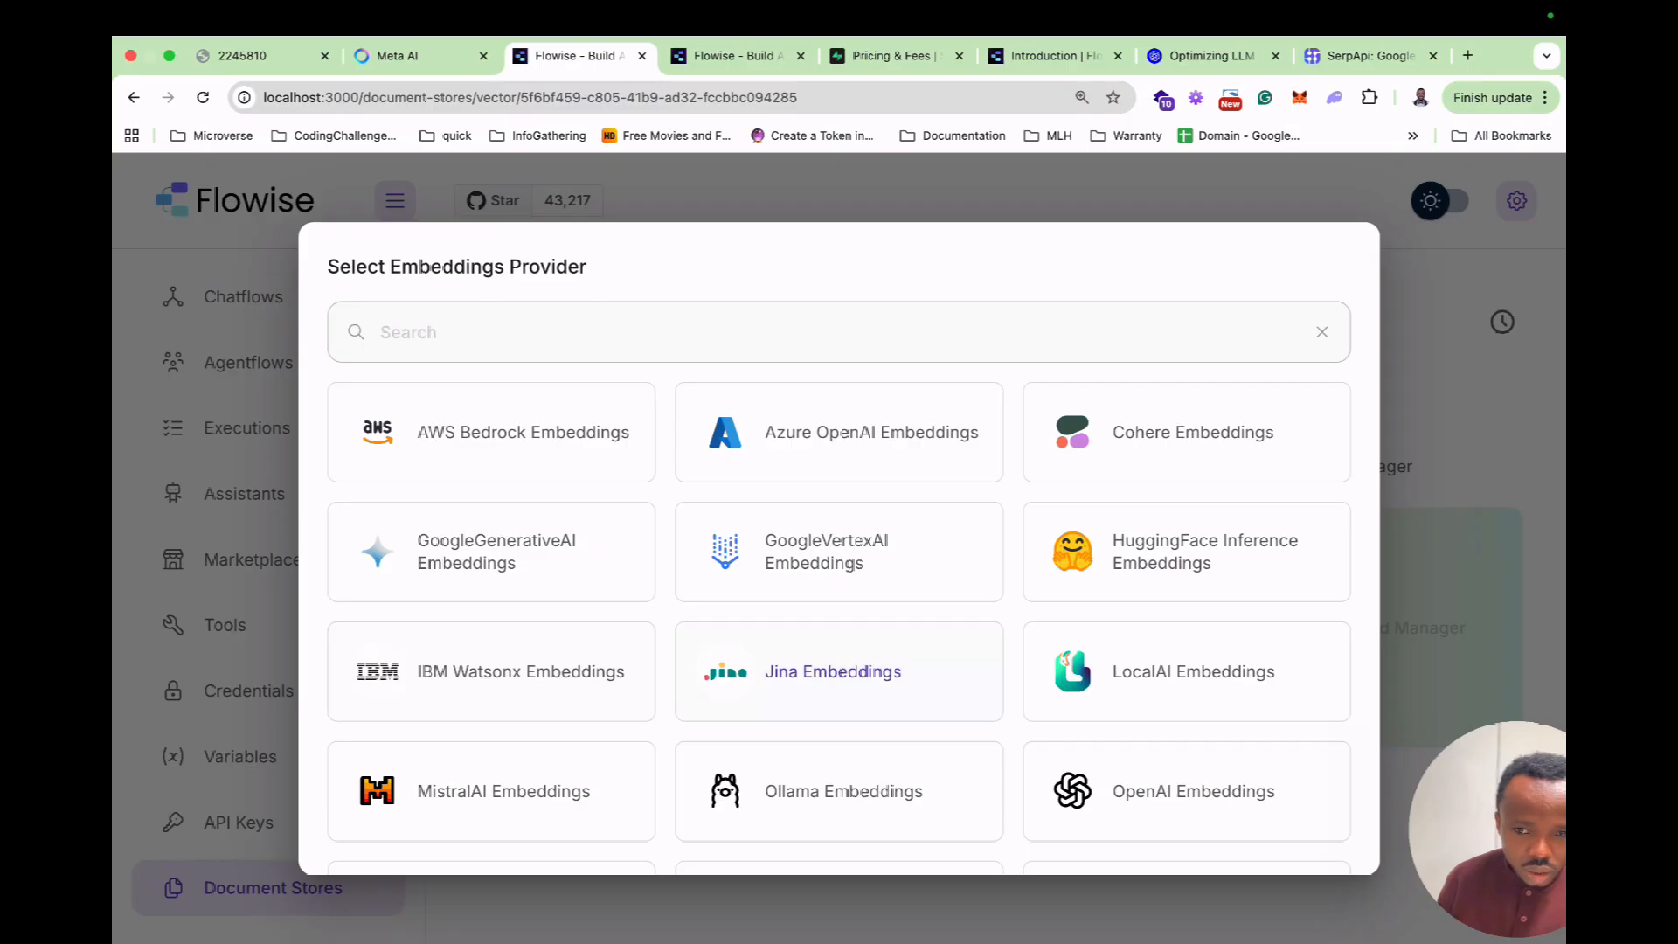
pyautogui.scroll(-2, 839, 673)
pyautogui.scroll(2, 838, 672)
pyautogui.click(437, 332)
pyautogui.write('po')
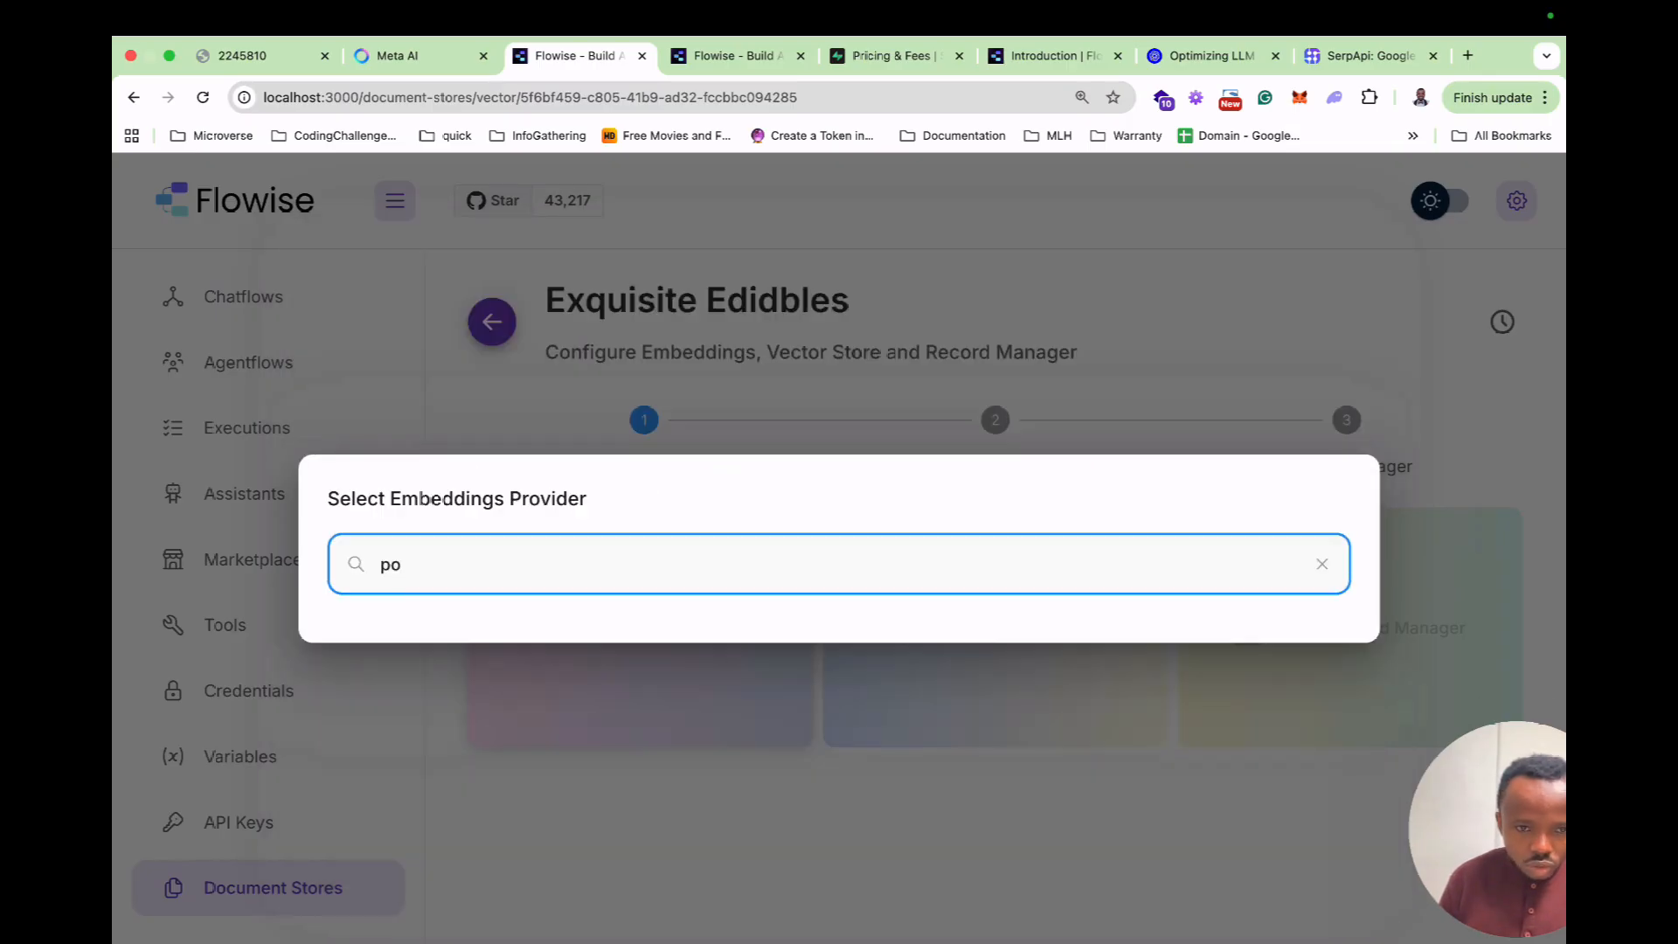
pyautogui.press('BackSpace')
pyautogui.press('BackSpace')
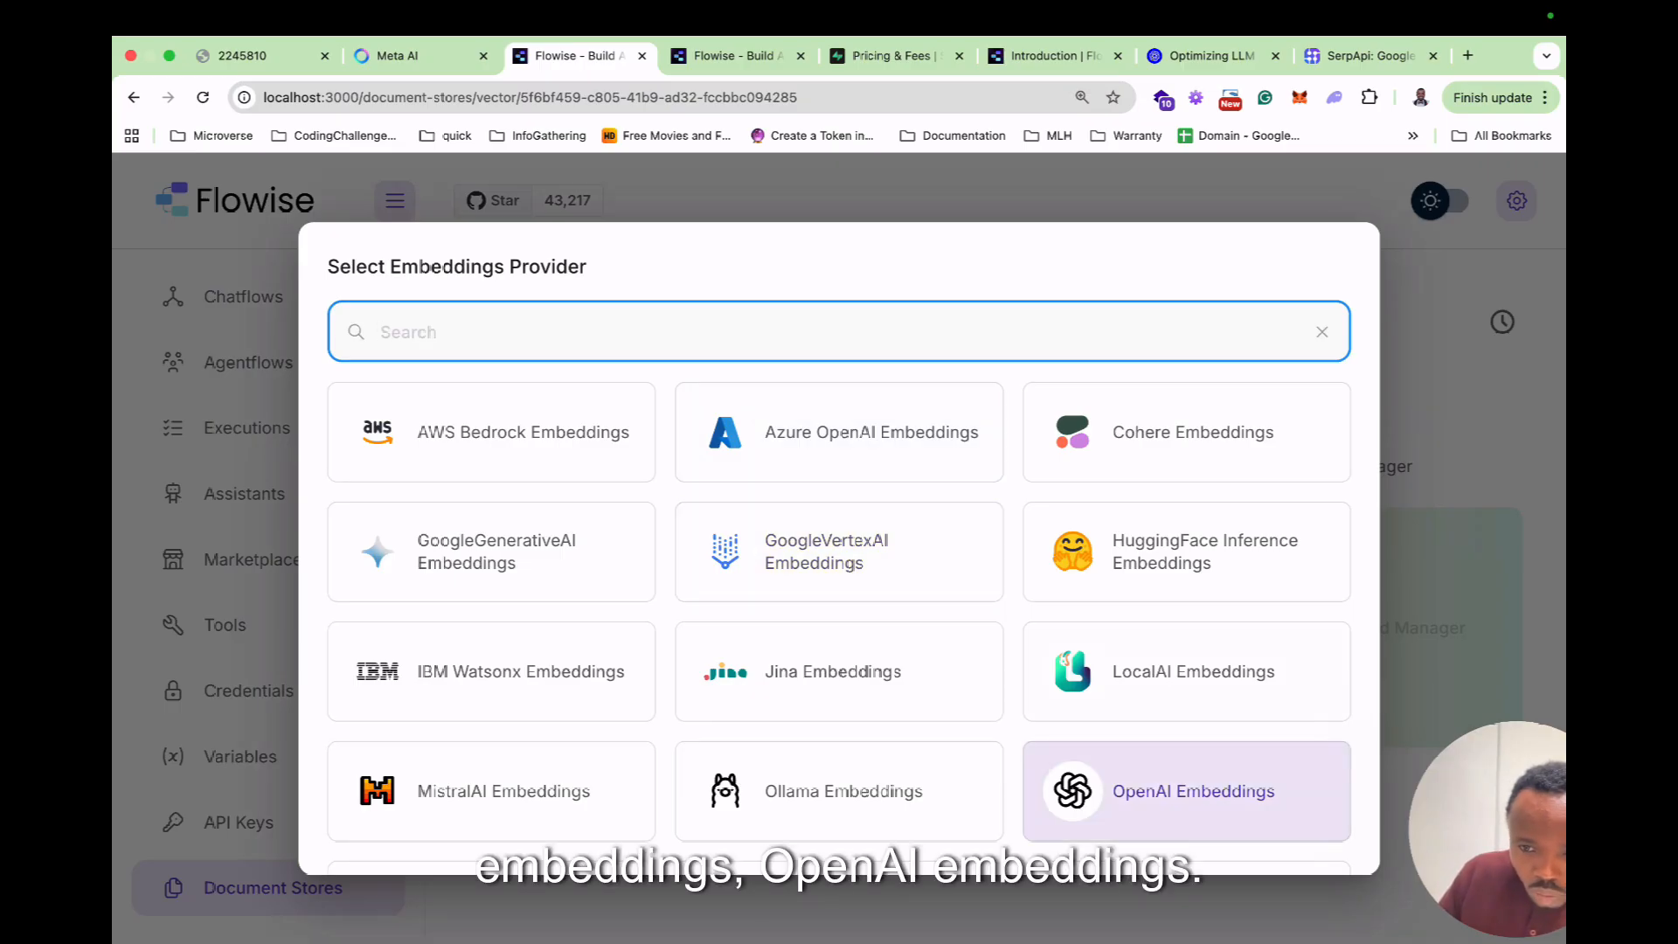
pyautogui.click(1185, 791)
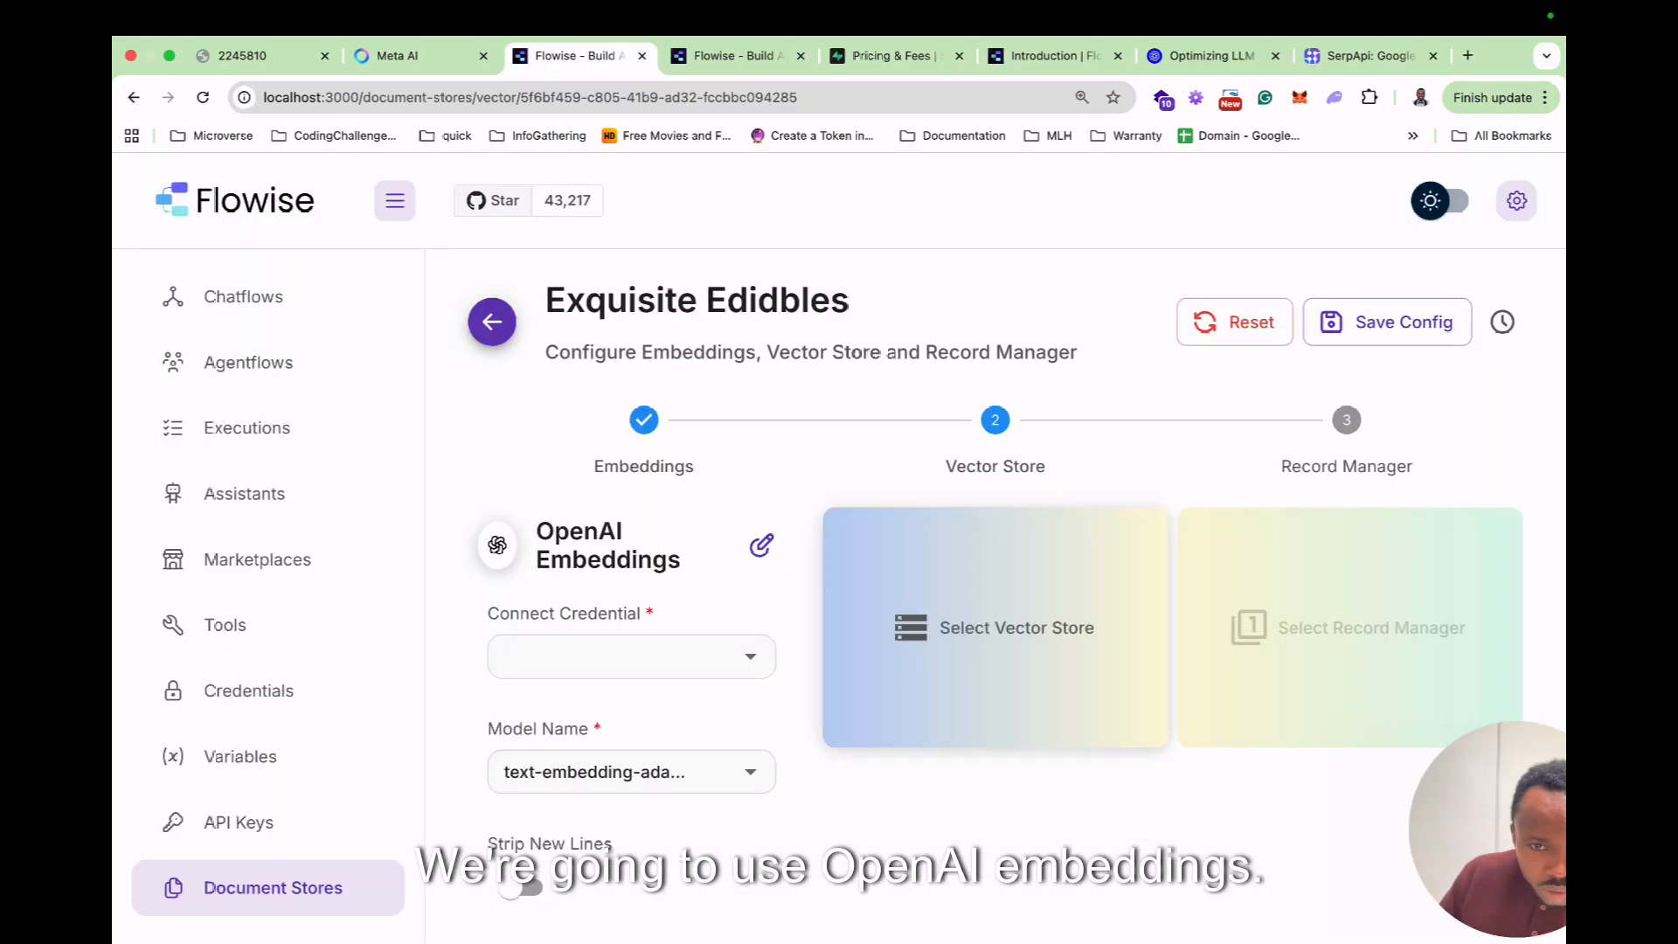
pyautogui.scroll(-1, 751, 577)
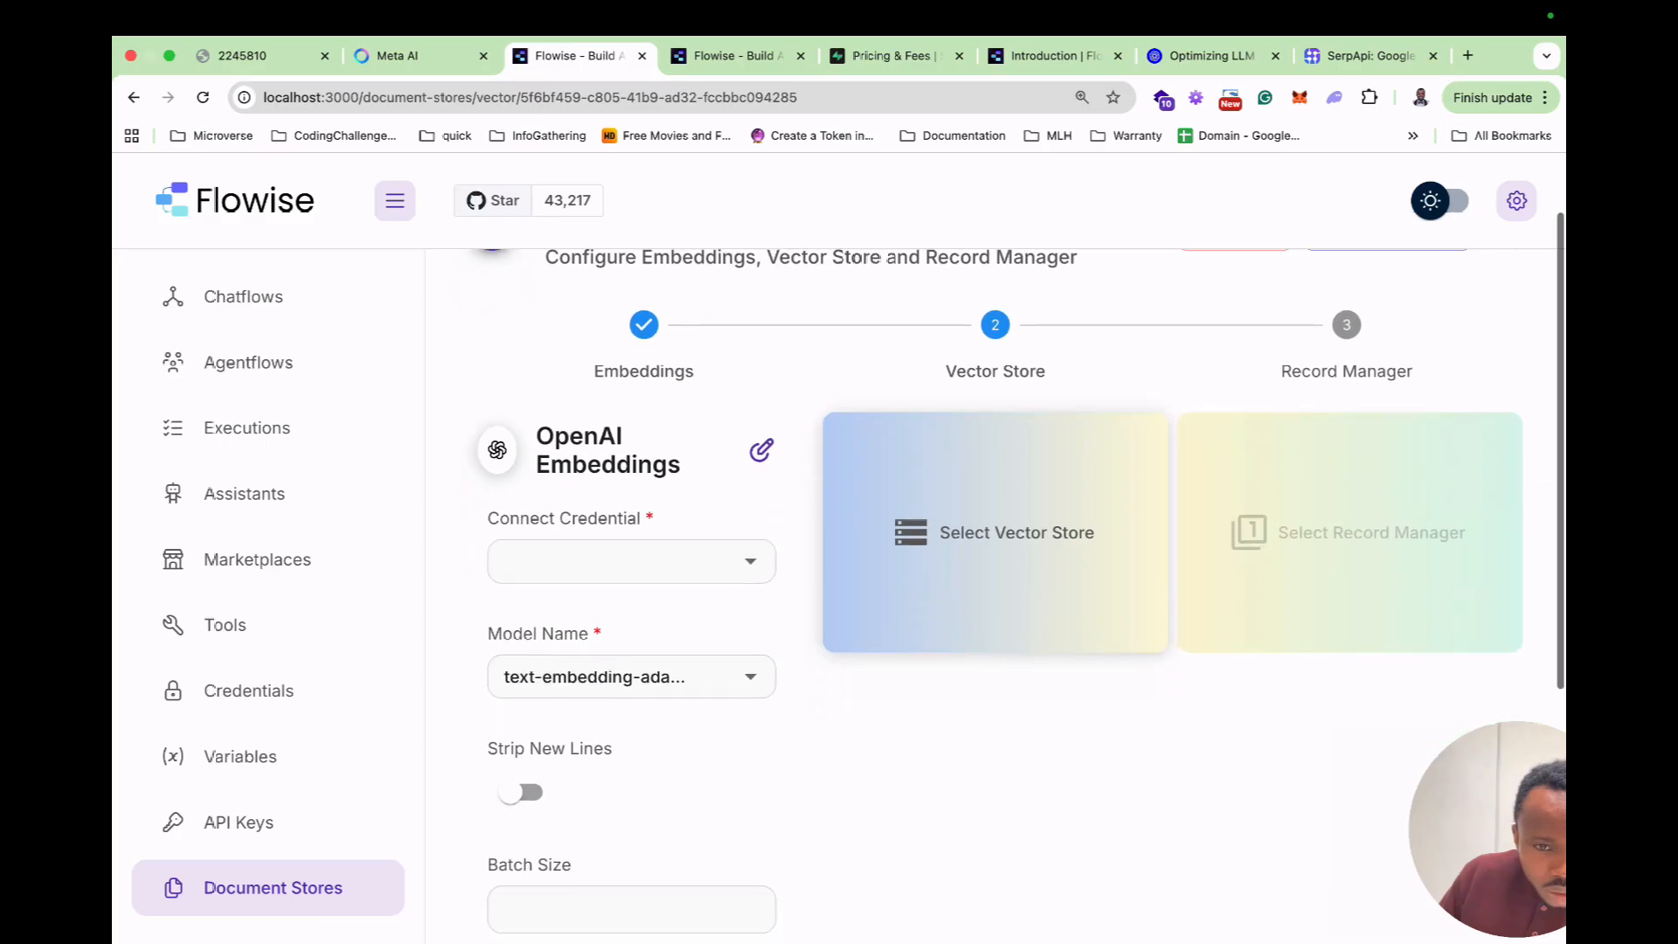
# Connect the learn_flowise credential to OpenAI Embeddings with a text-embedding-ada model.
pyautogui.click(750, 561)
pyautogui.click(560, 612)
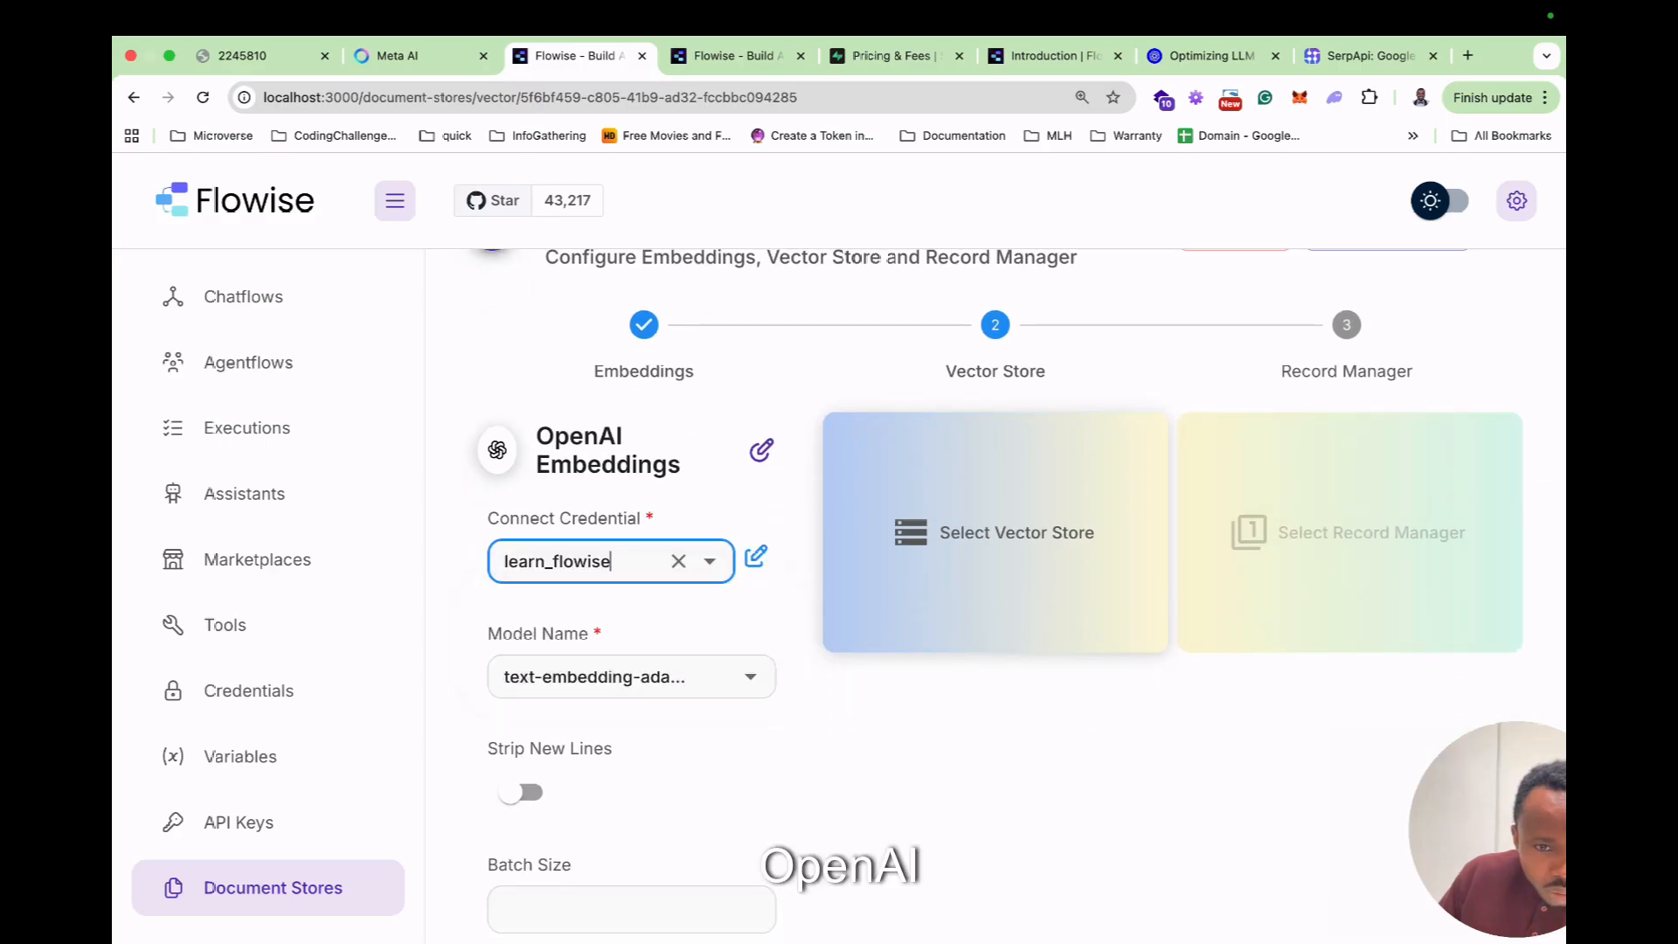
pyautogui.scroll(-1, 612, 611)
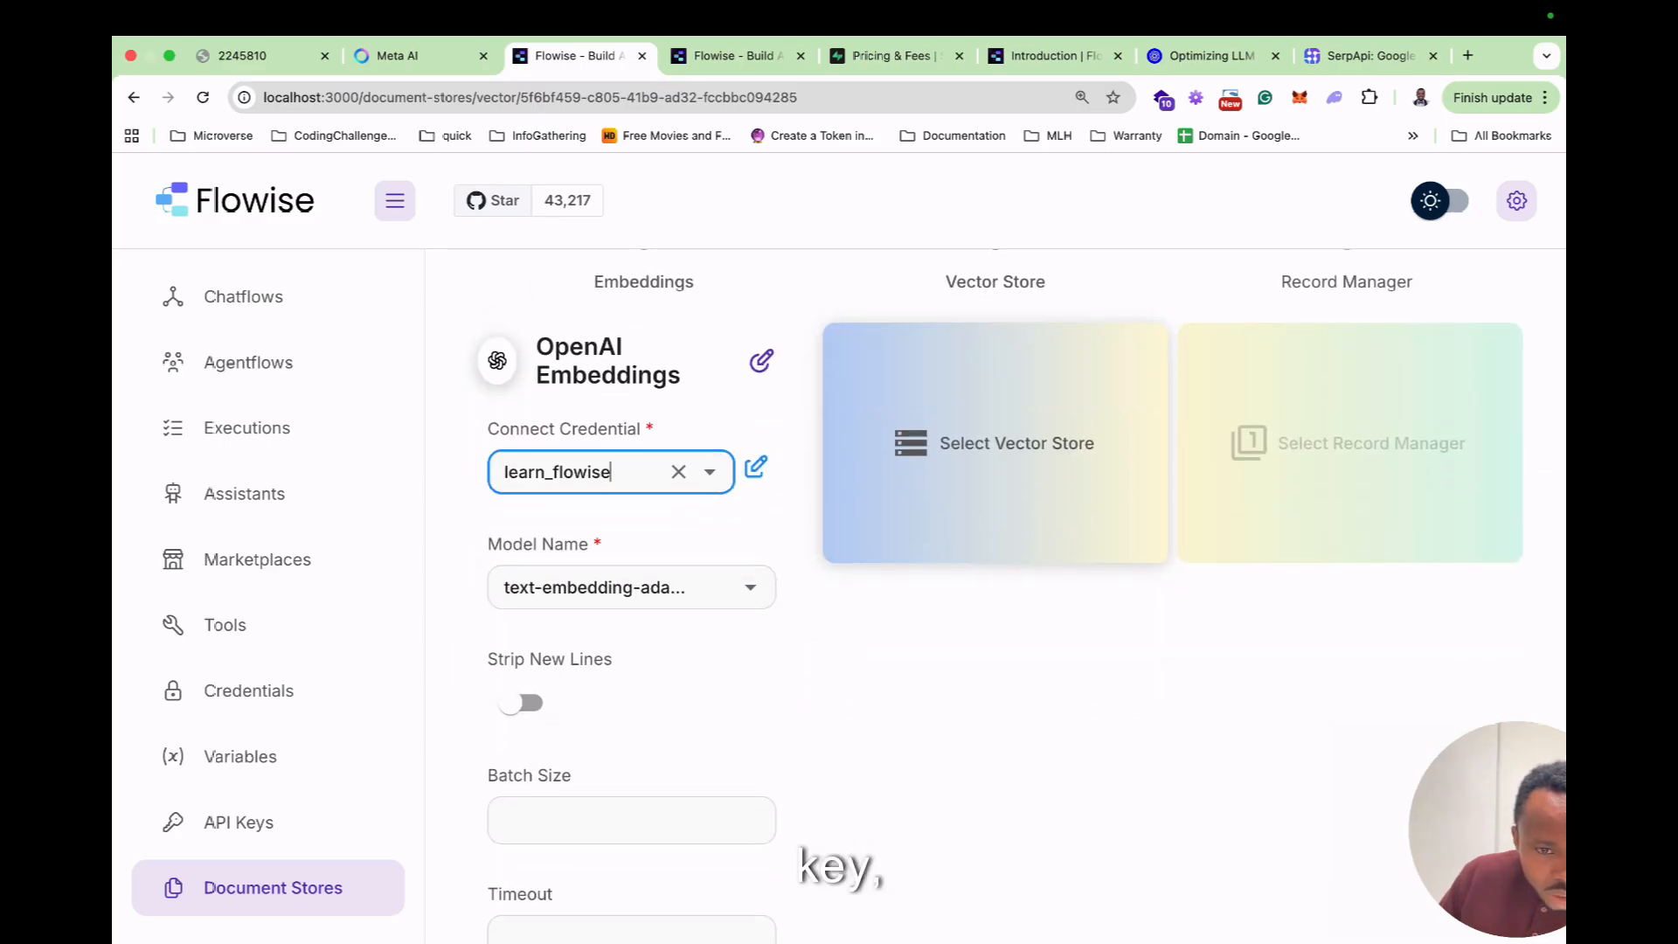
pyautogui.scroll(-3, 1014, 594)
pyautogui.scroll(5, 1013, 594)
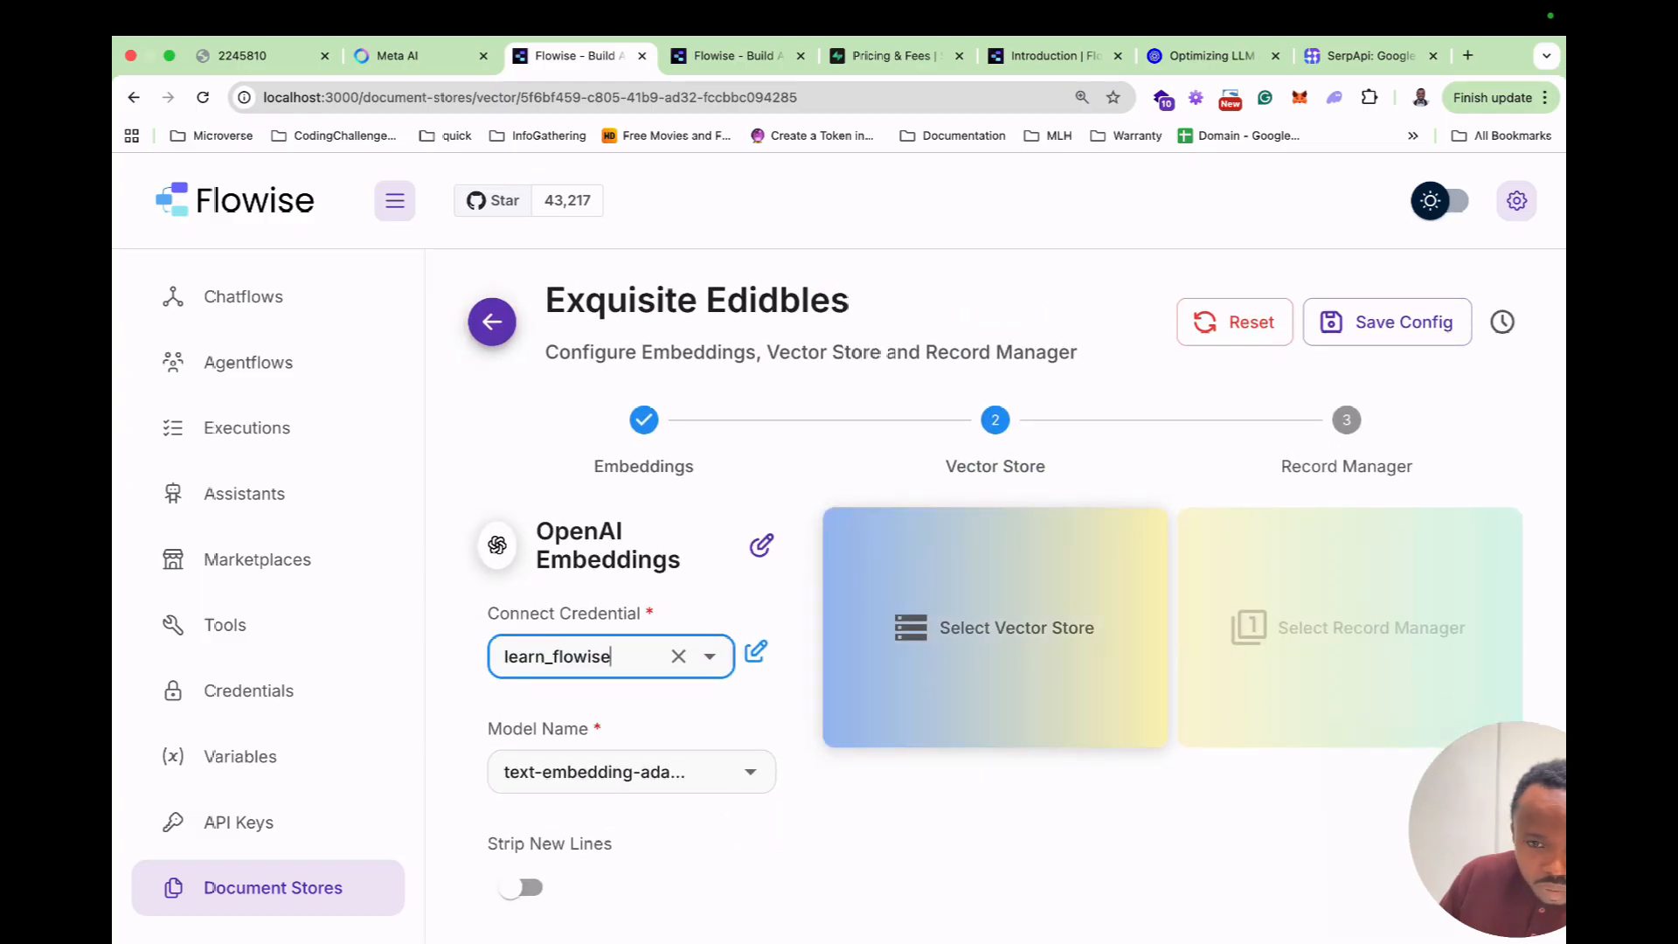
pyautogui.click(909, 656)
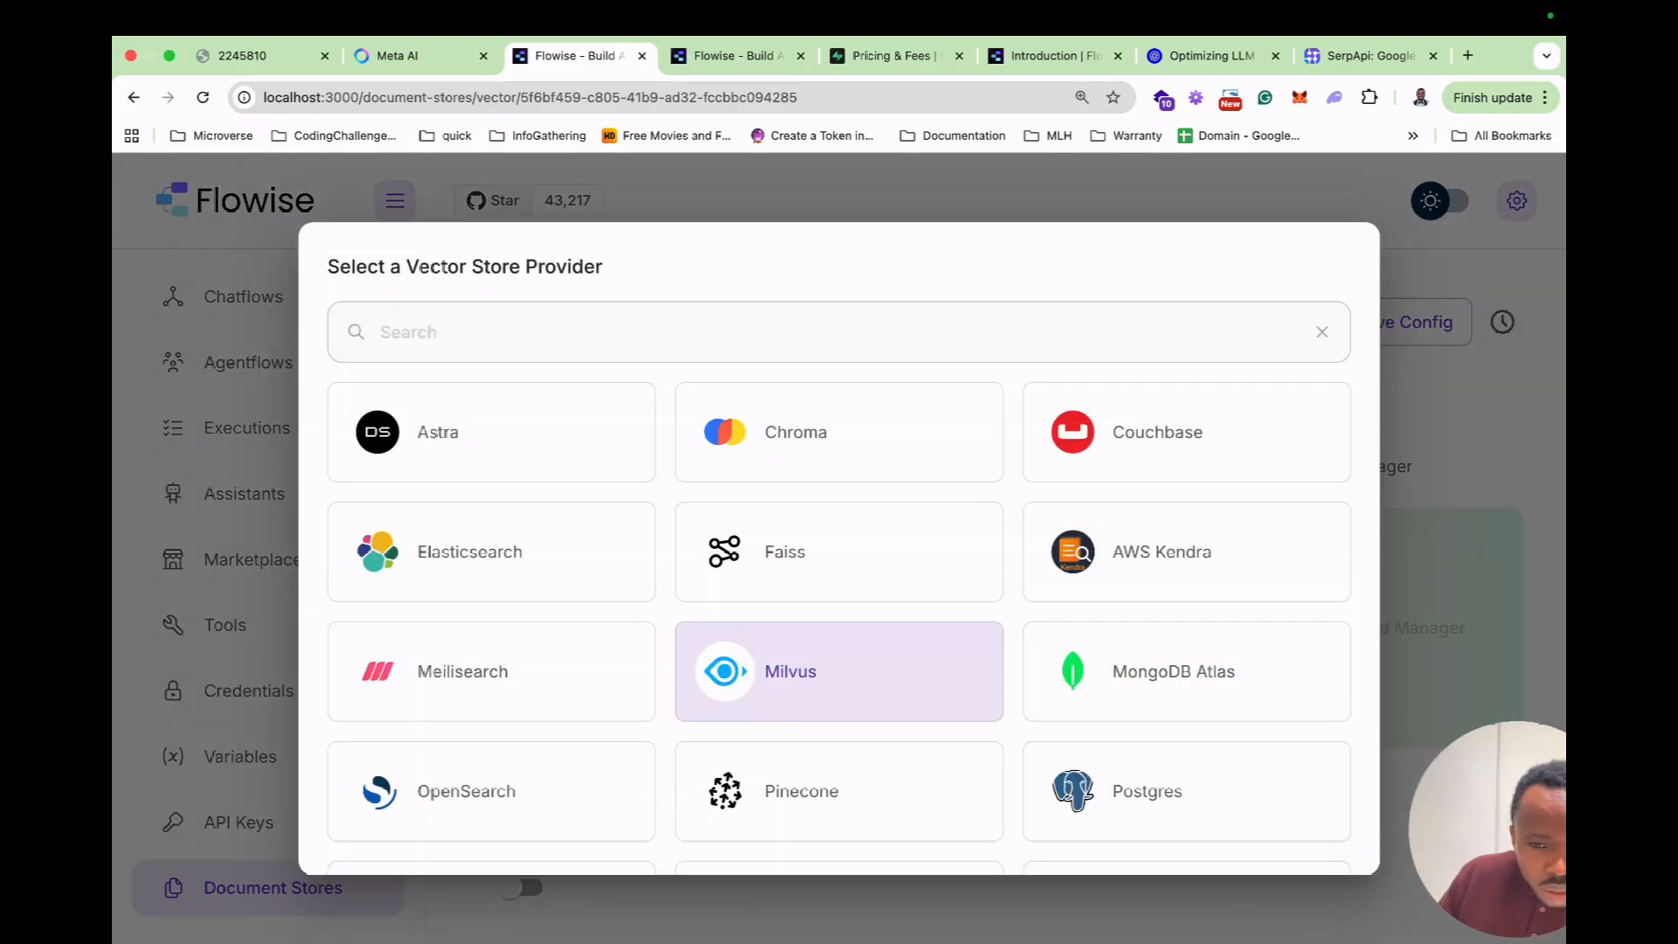
# Choose Postgres as the store's vector store.
pyautogui.scroll(-1, 839, 603)
pyautogui.click(1153, 719)
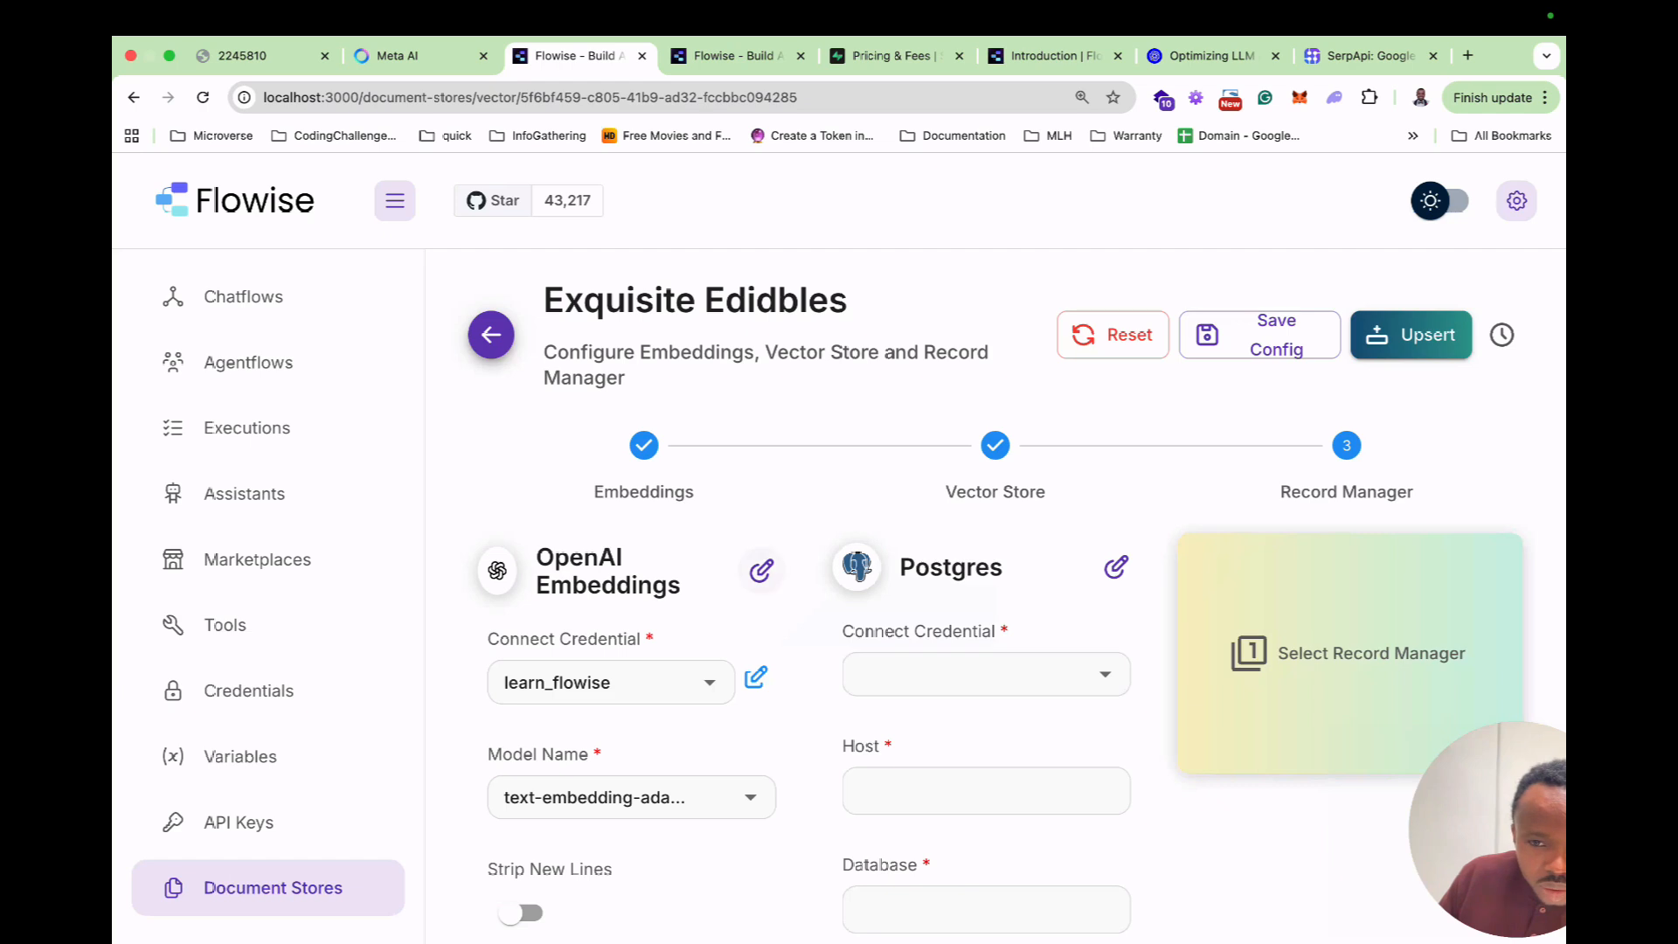
pyautogui.scroll(-2, 762, 571)
# Start creating a new Postgres API credential under Connect Credential.
pyautogui.click(1104, 464)
pyautogui.click(1104, 464)
pyautogui.click(1104, 464)
pyautogui.click(986, 514)
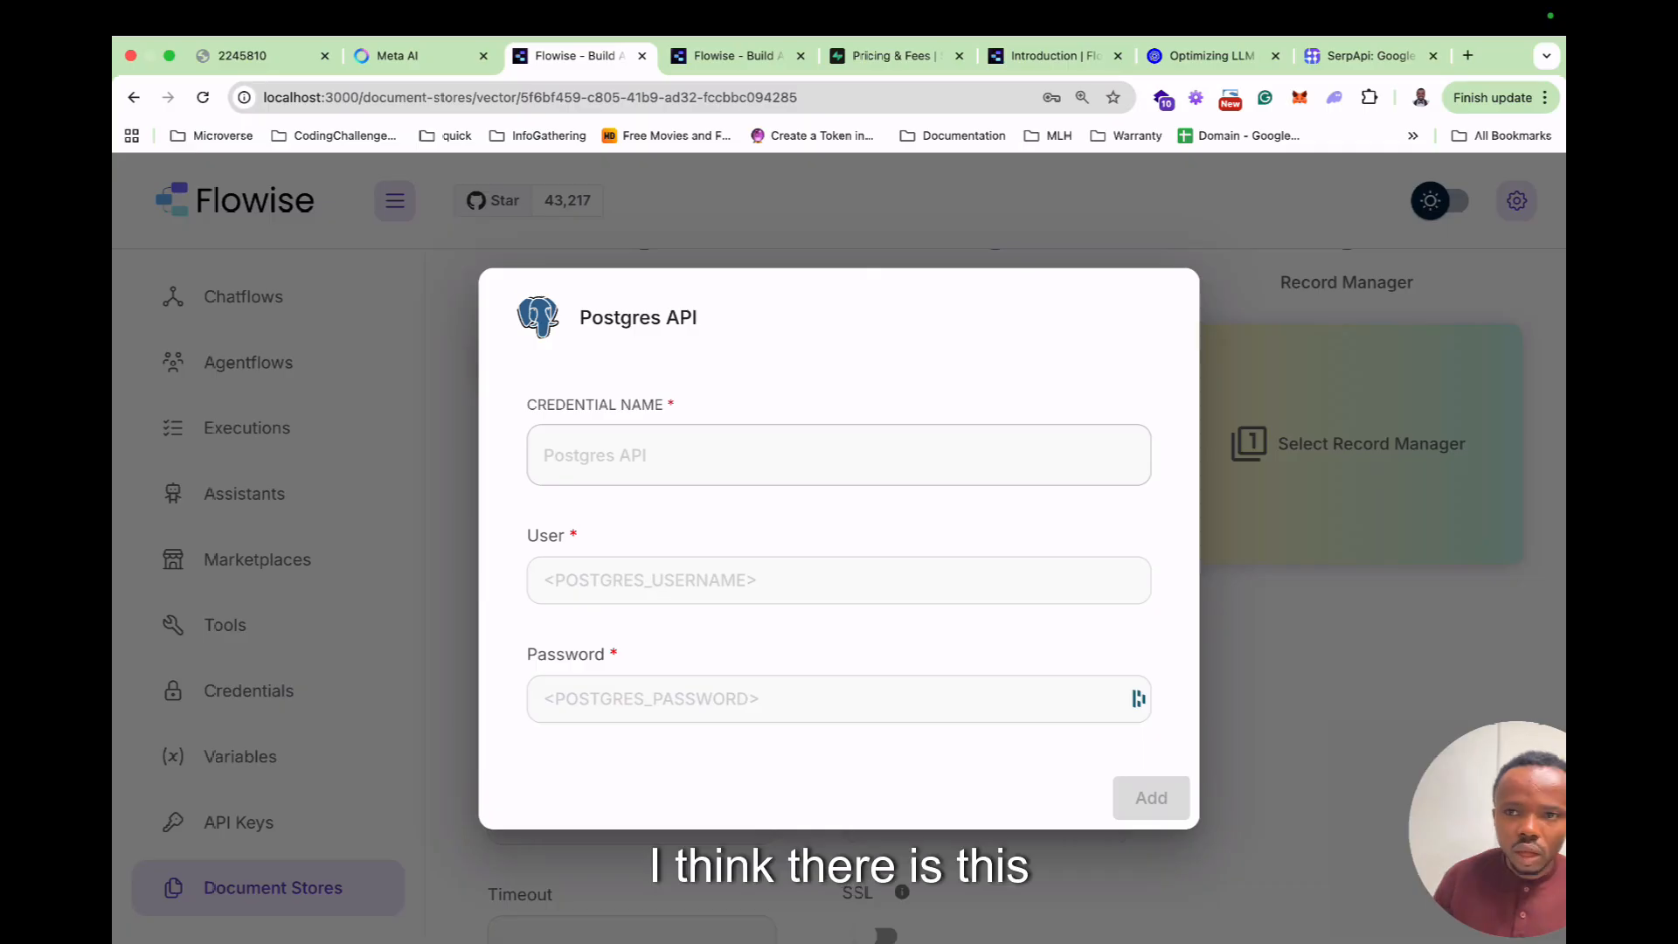
pyautogui.hotkey('ctrl', 't')
# Search the web for Supabase and open supabase.com.
pyautogui.write('sp')
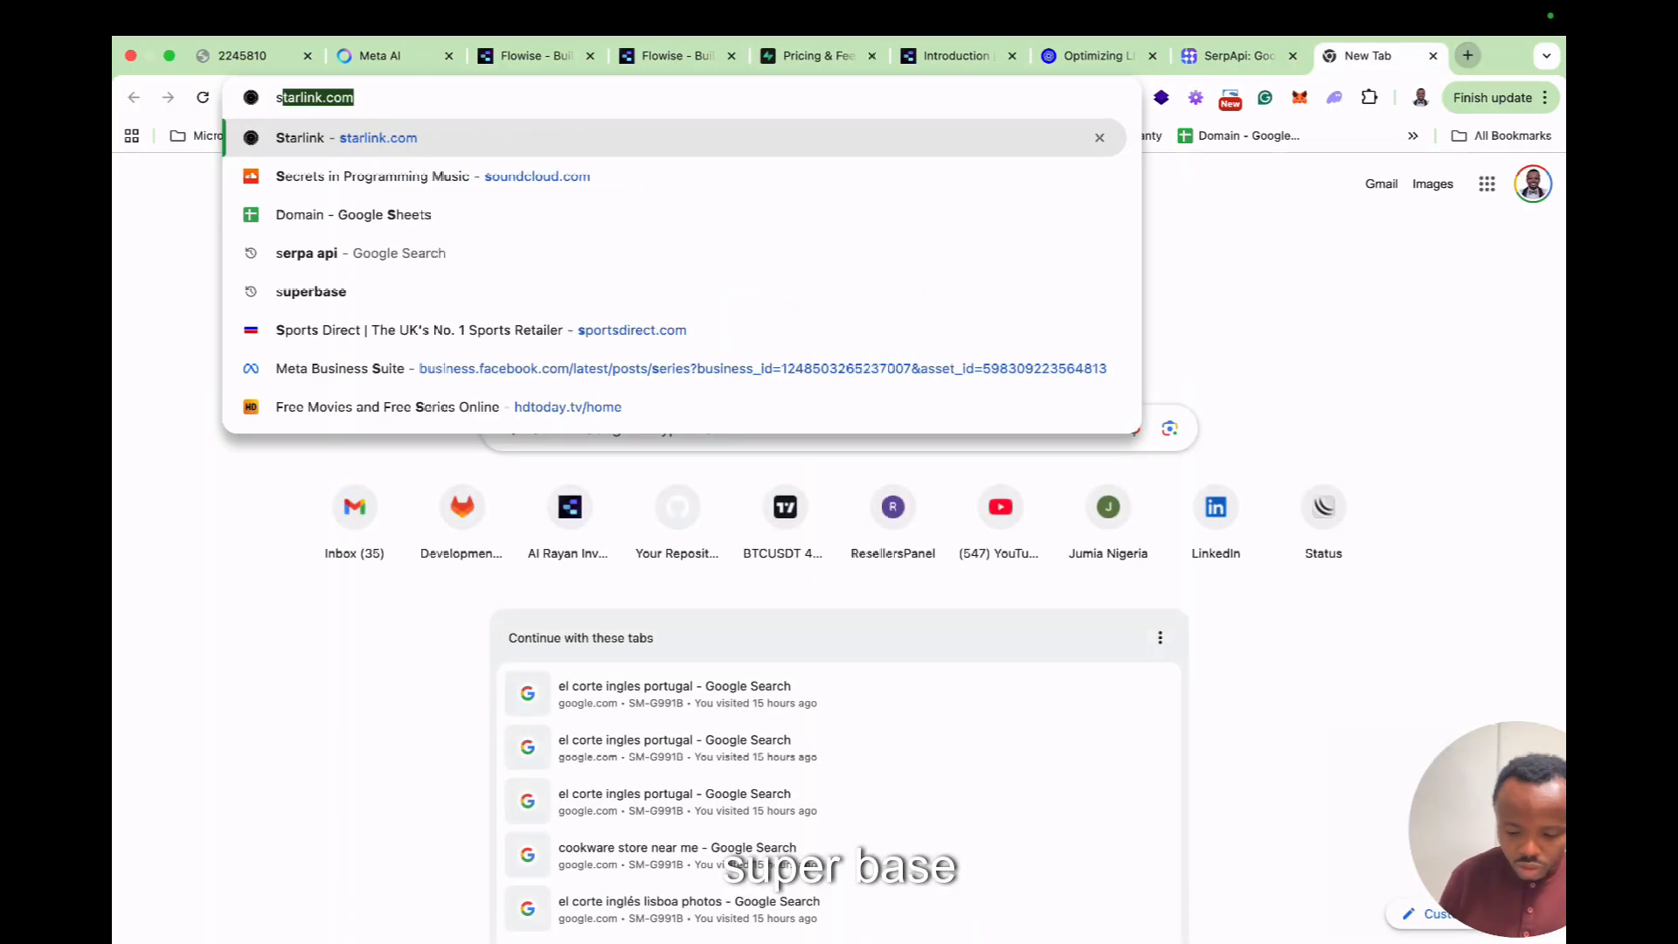
pyautogui.write('uperbase')
pyautogui.press('Return')
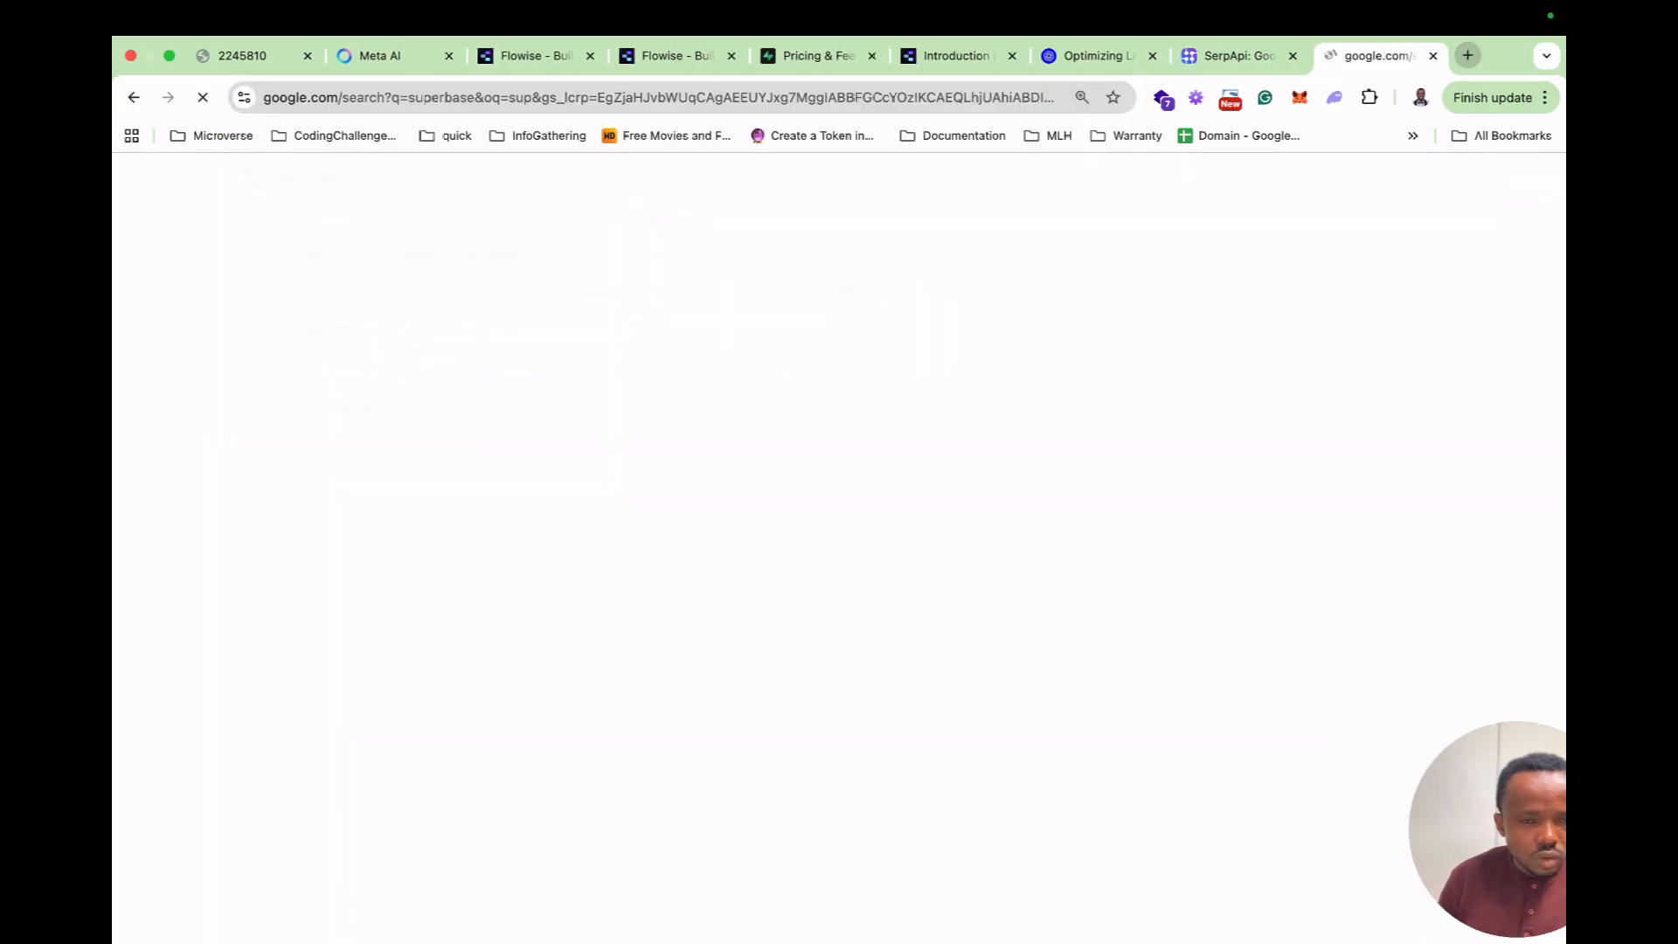
pyautogui.click(524, 466)
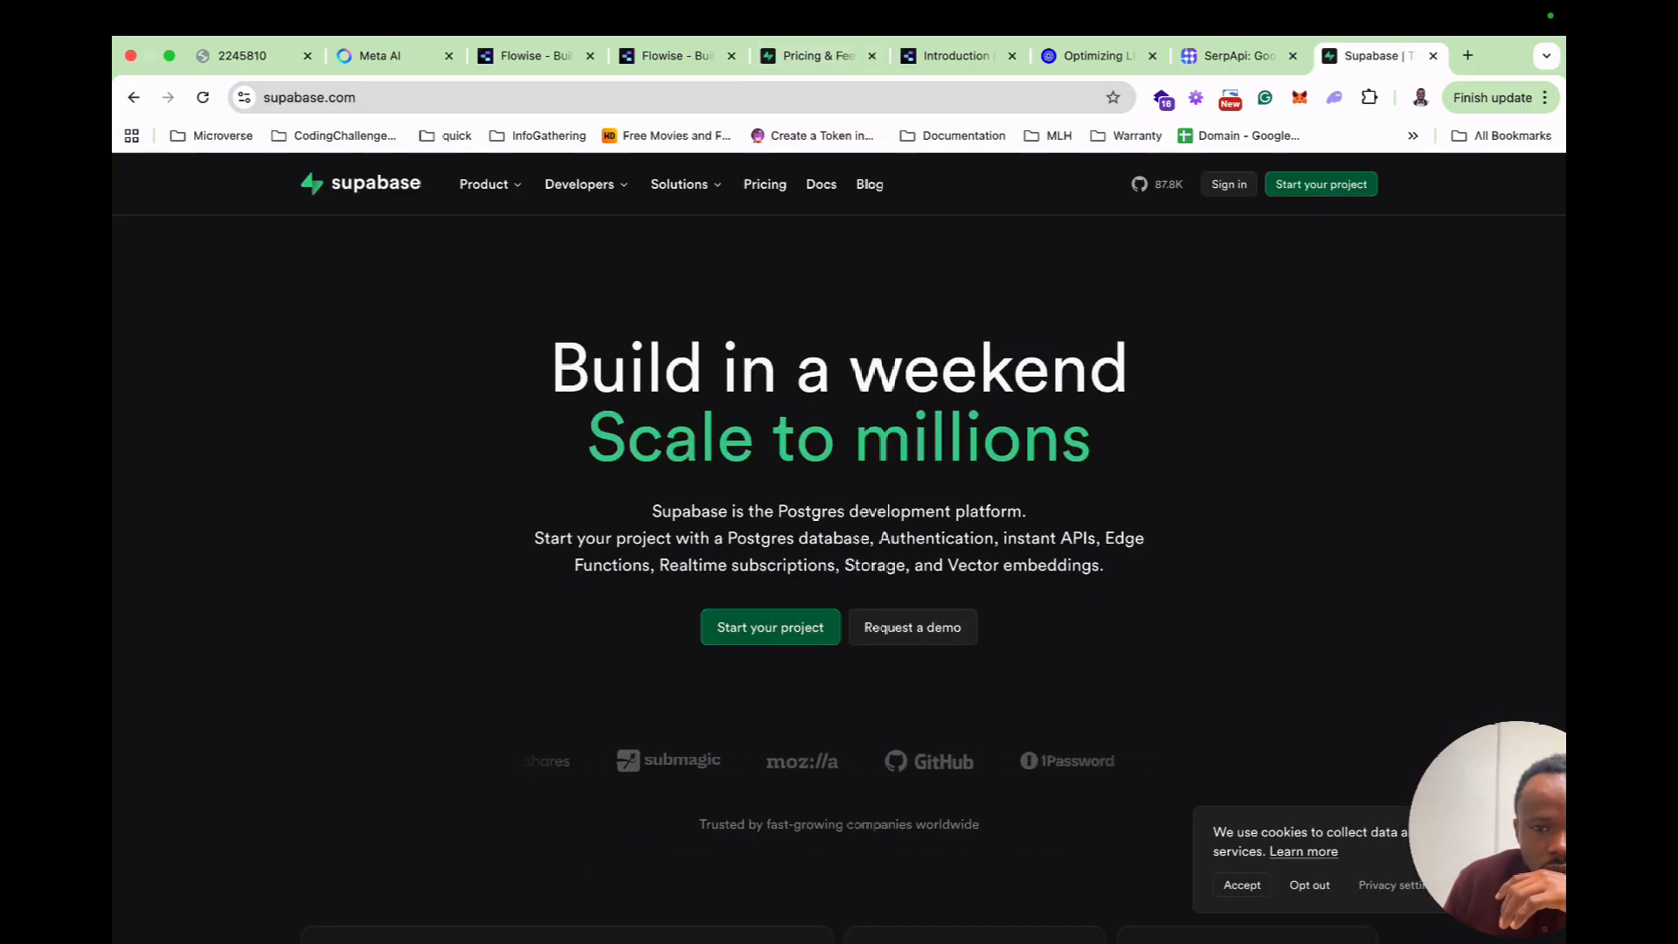
# Review Supabase's pricing plans: $0 Free, Pro, Team and Enterprise.
pyautogui.scroll(-4, 838, 577)
pyautogui.scroll(4, 839, 524)
pyautogui.click(764, 184)
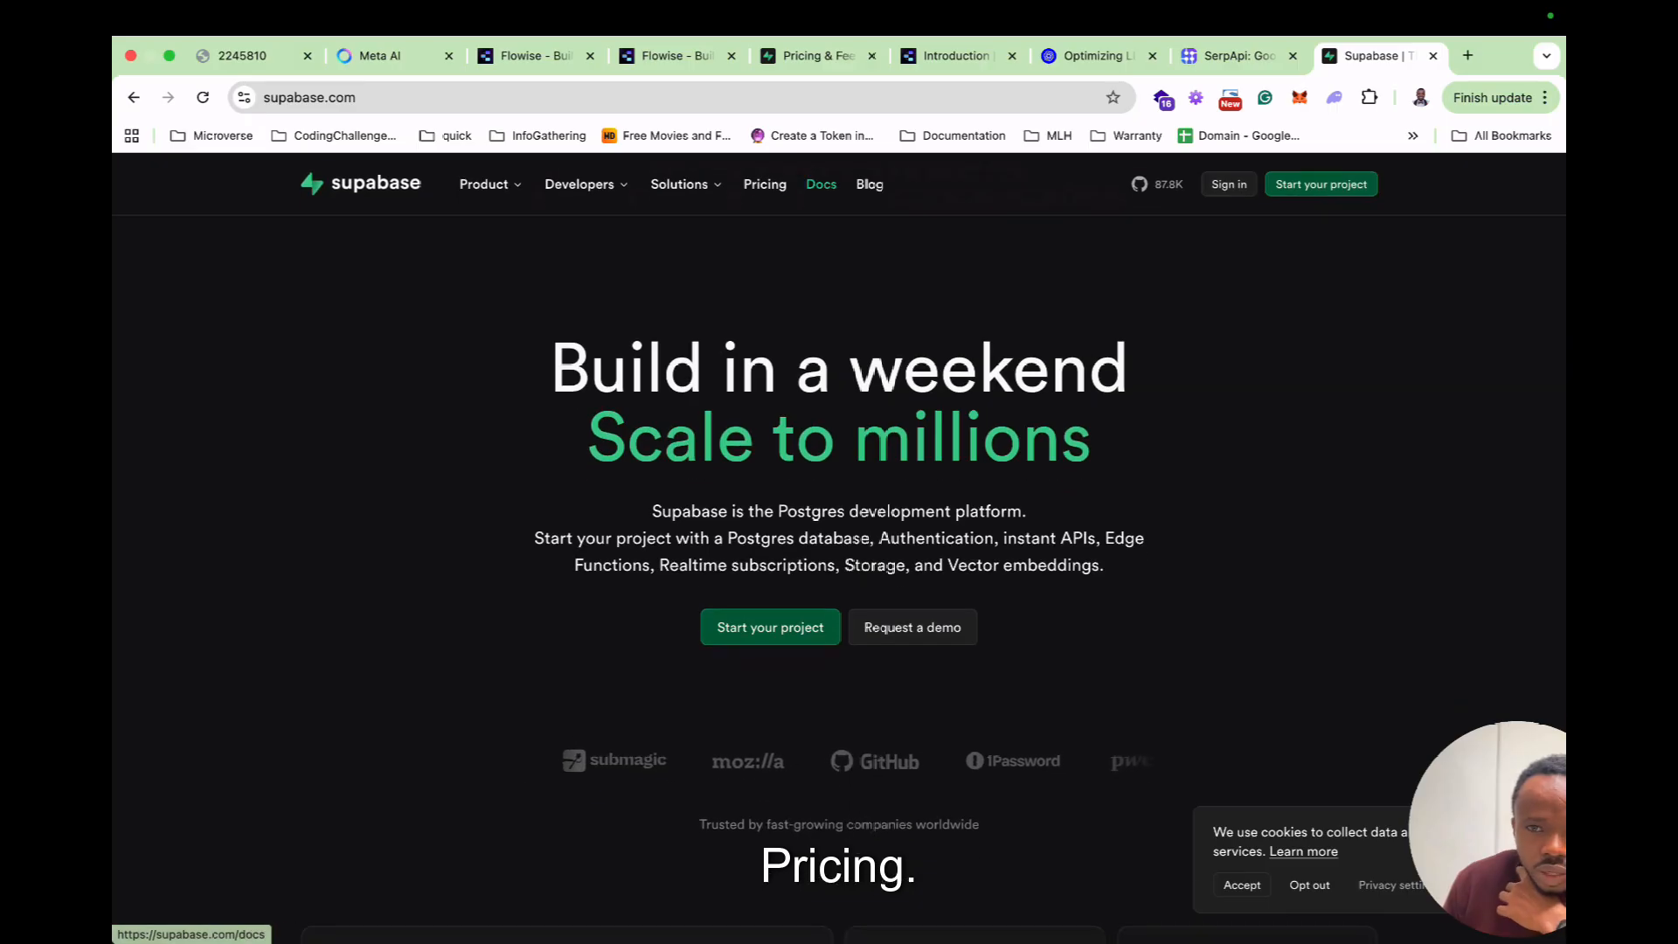
pyautogui.scroll(-3, 838, 524)
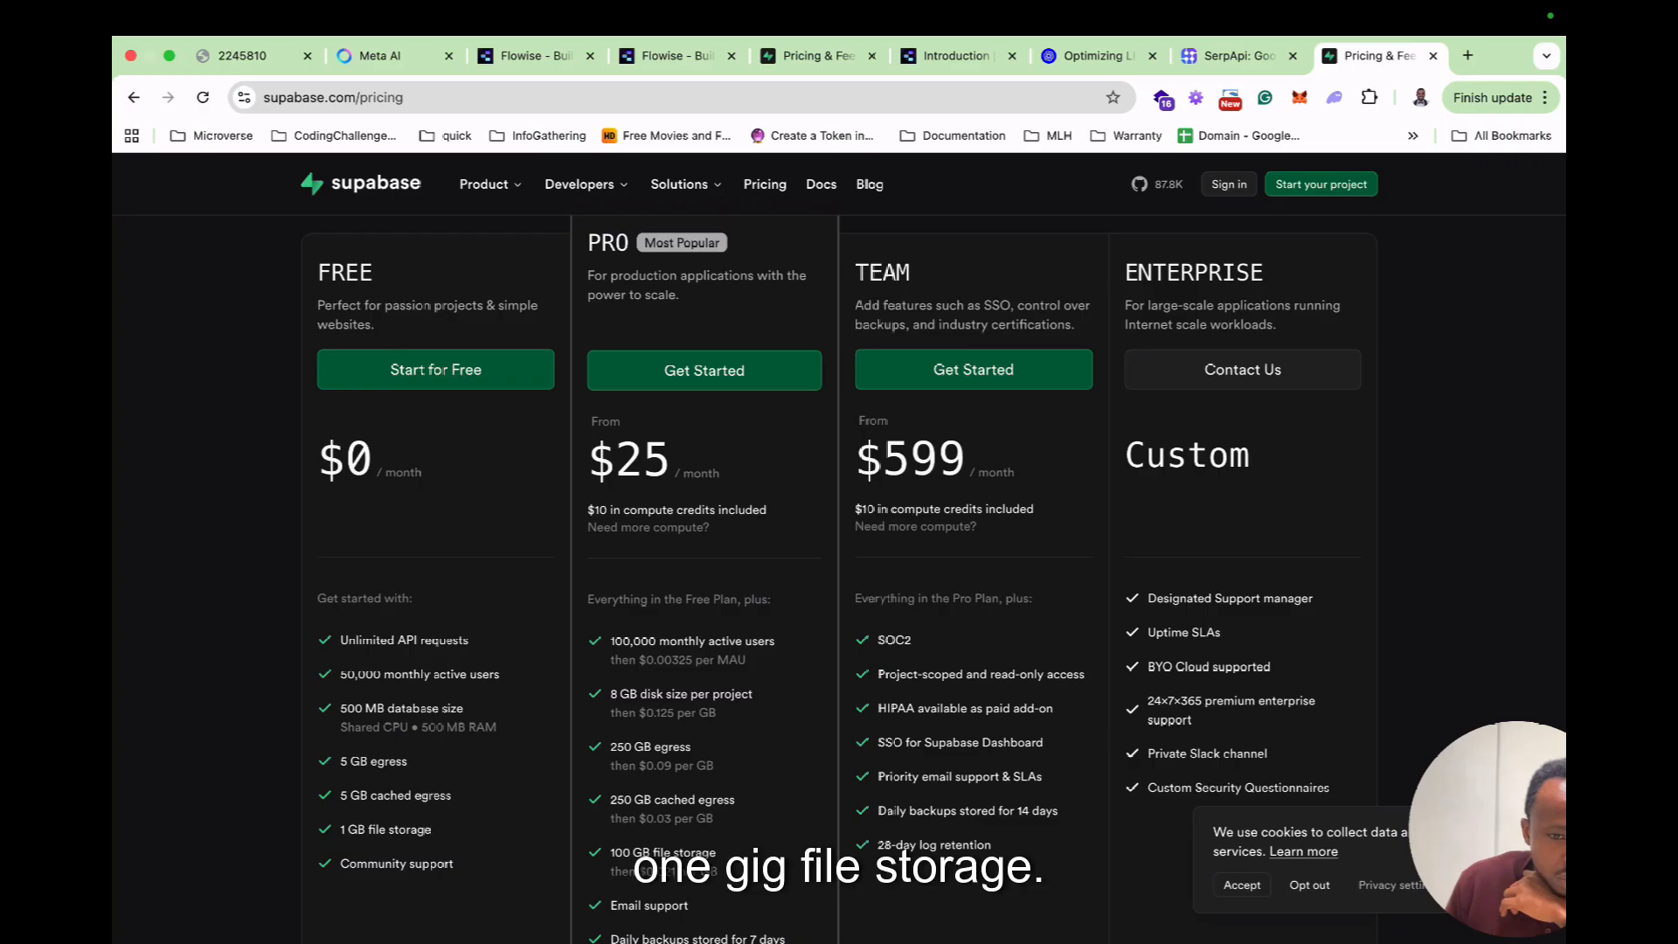
# Sign up for Supabase's free plan with GitHub and authorize Supabase on the GitHub OAuth page.
pyautogui.click(435, 369)
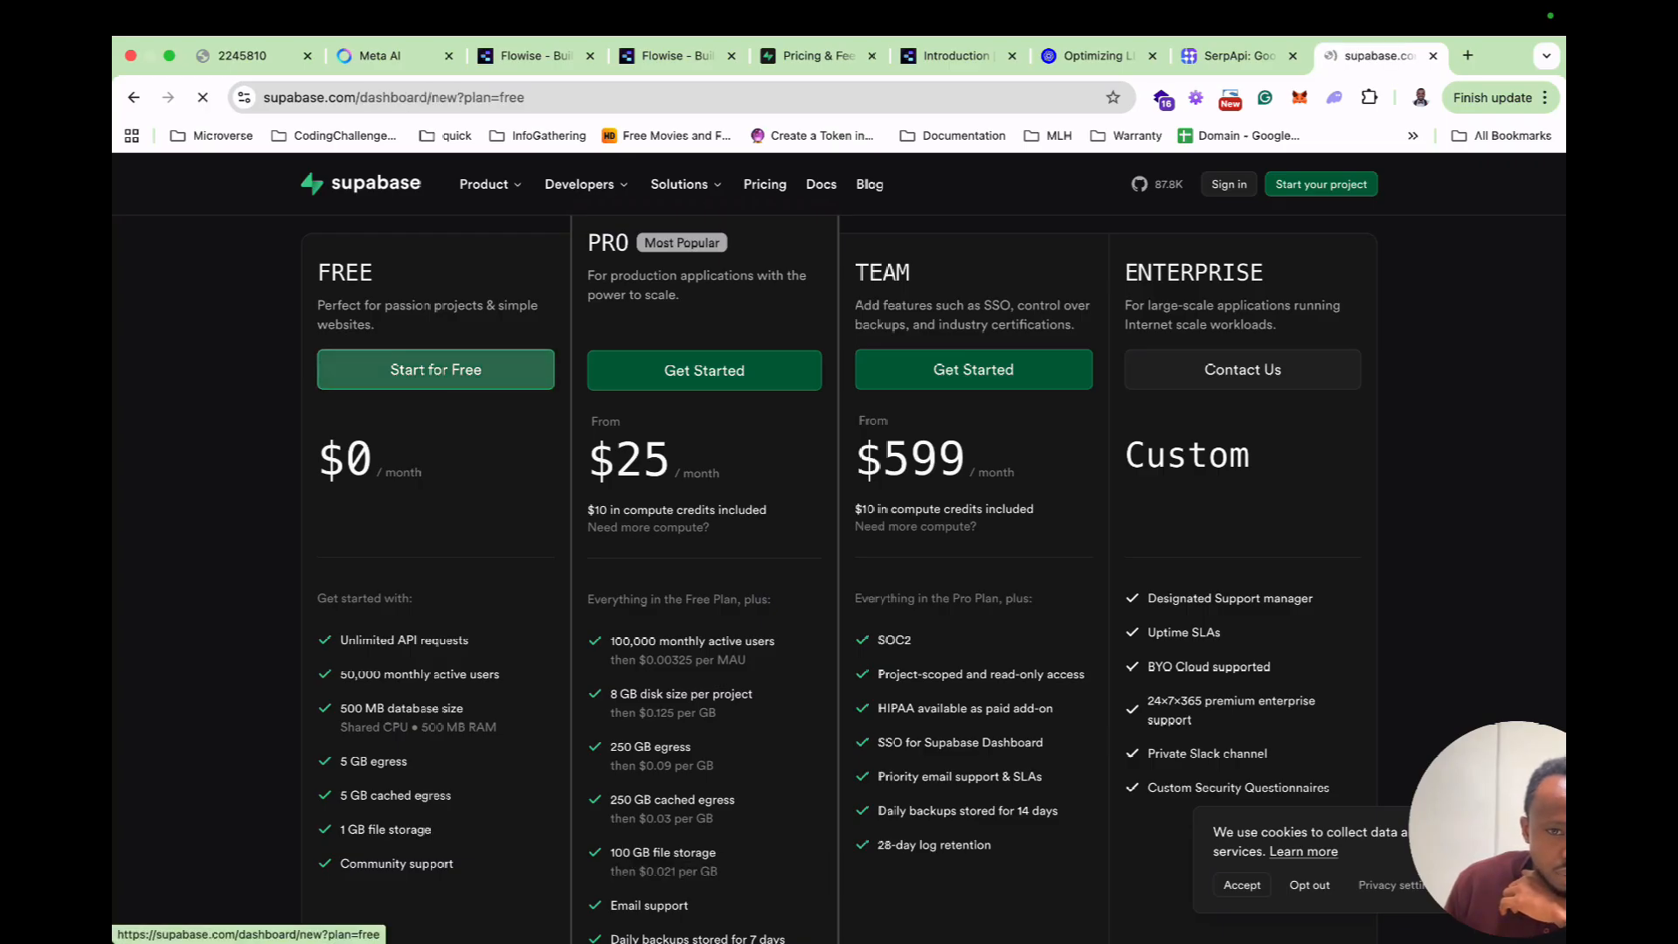
pyautogui.click(437, 403)
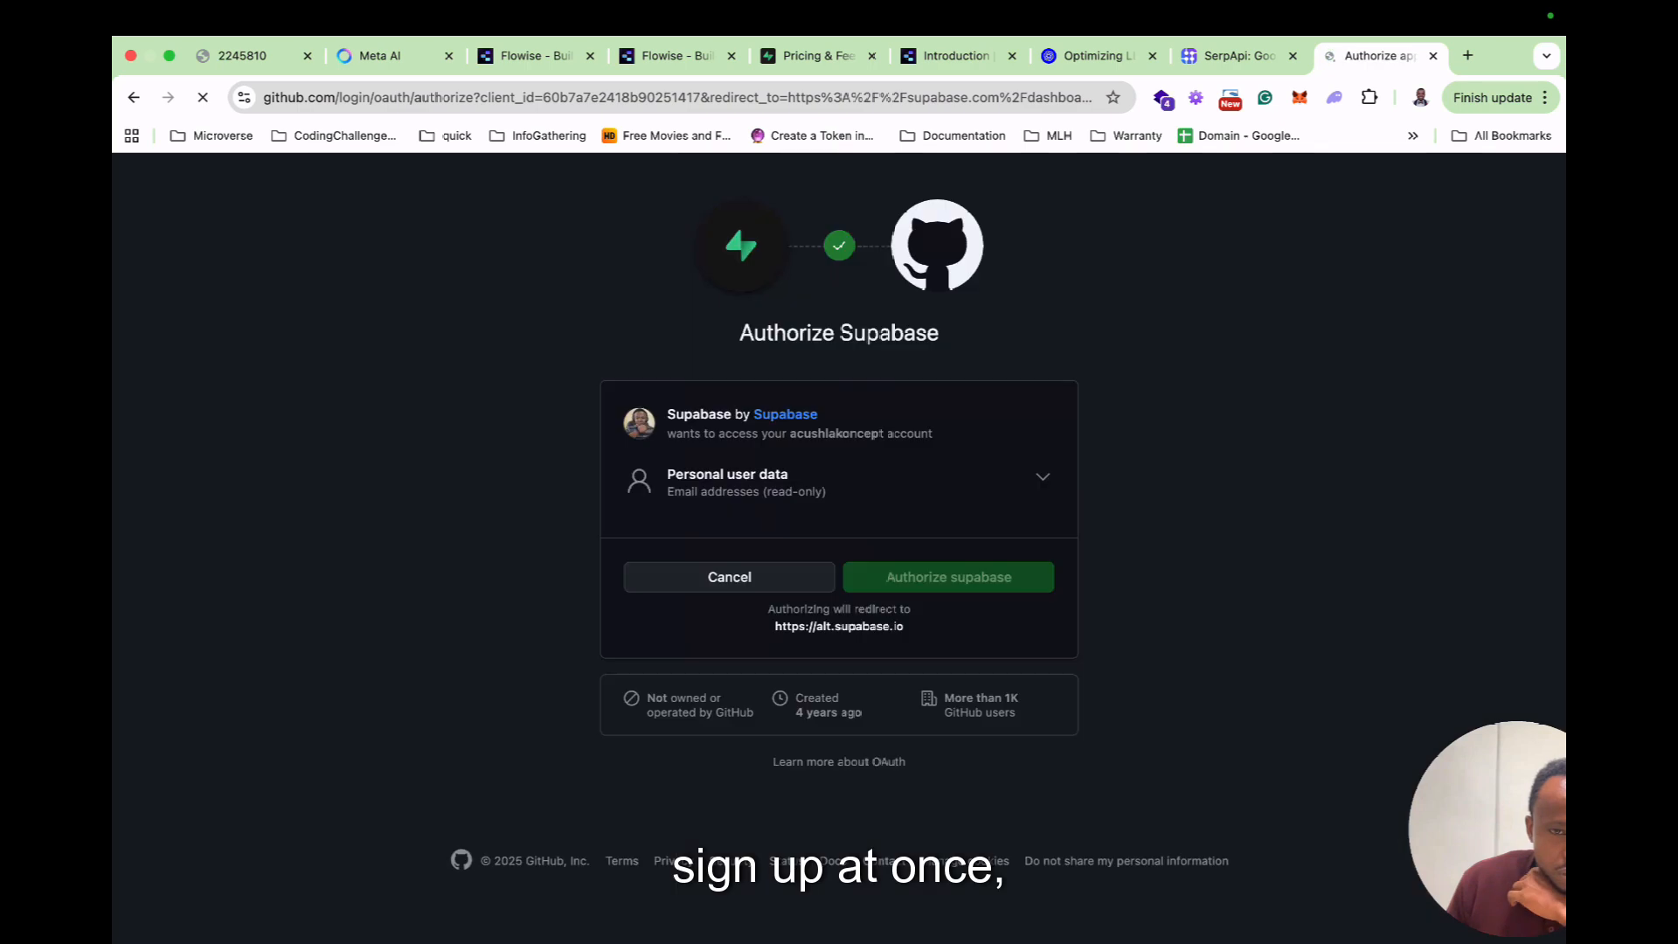
pyautogui.click(948, 577)
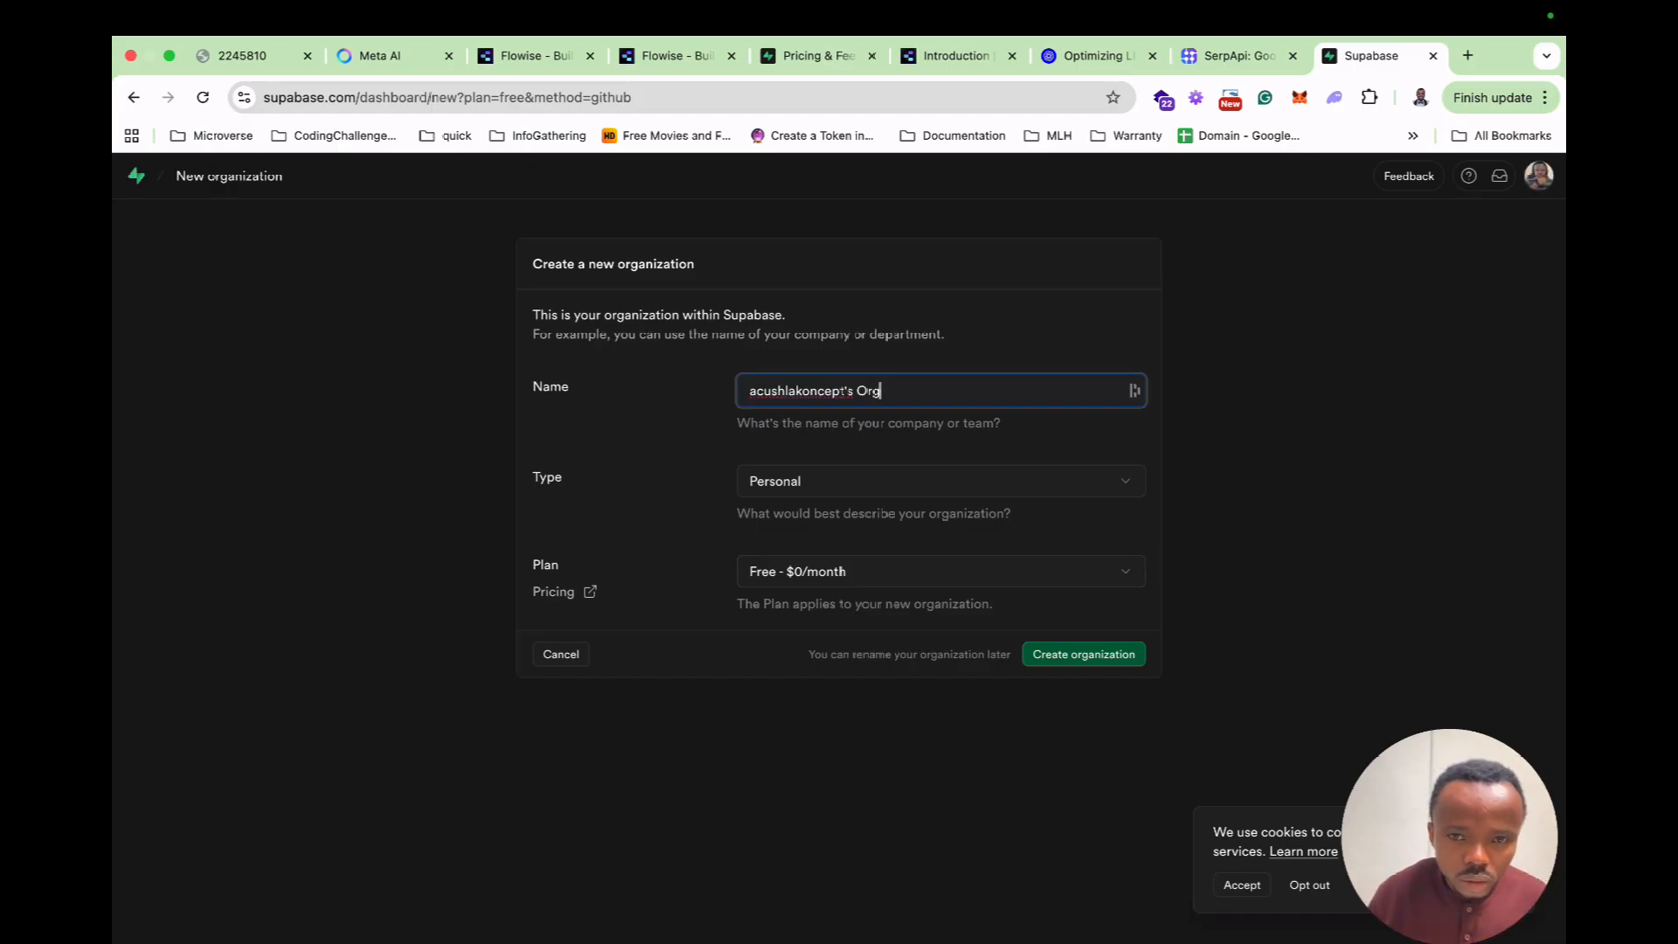
# Retype the account-name part of the organization name capitalised, then create the Free personal organization.
pyautogui.moveTo(853, 391); pyautogui.dragTo(749, 391)
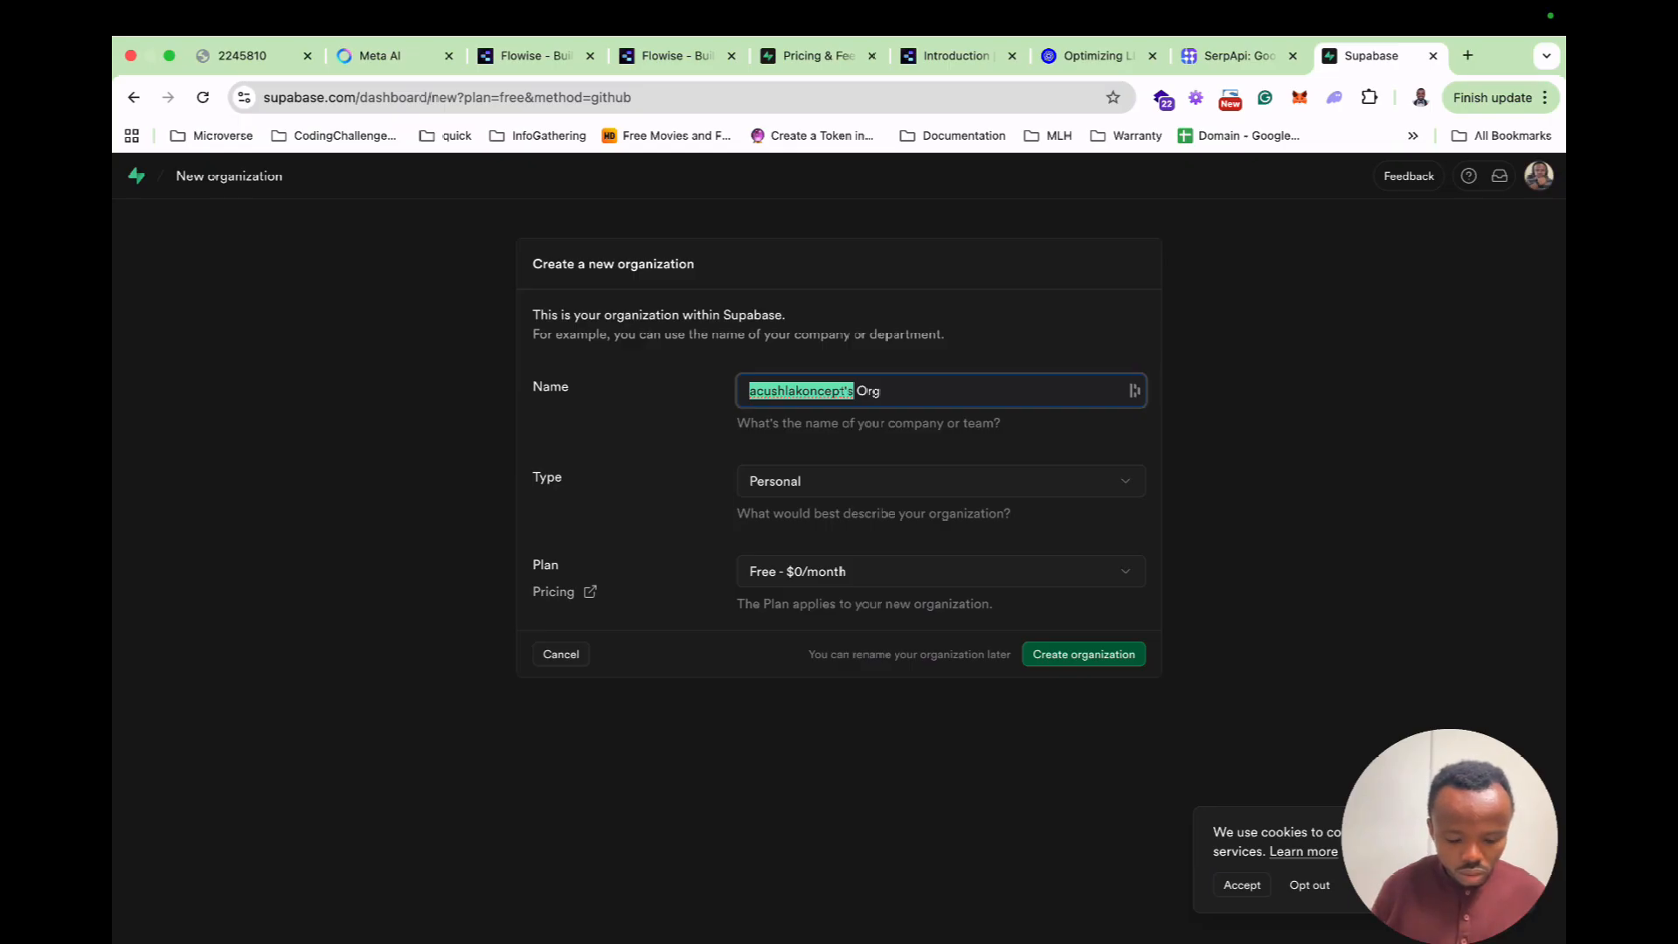
pyautogui.write('Acushlakoncept')
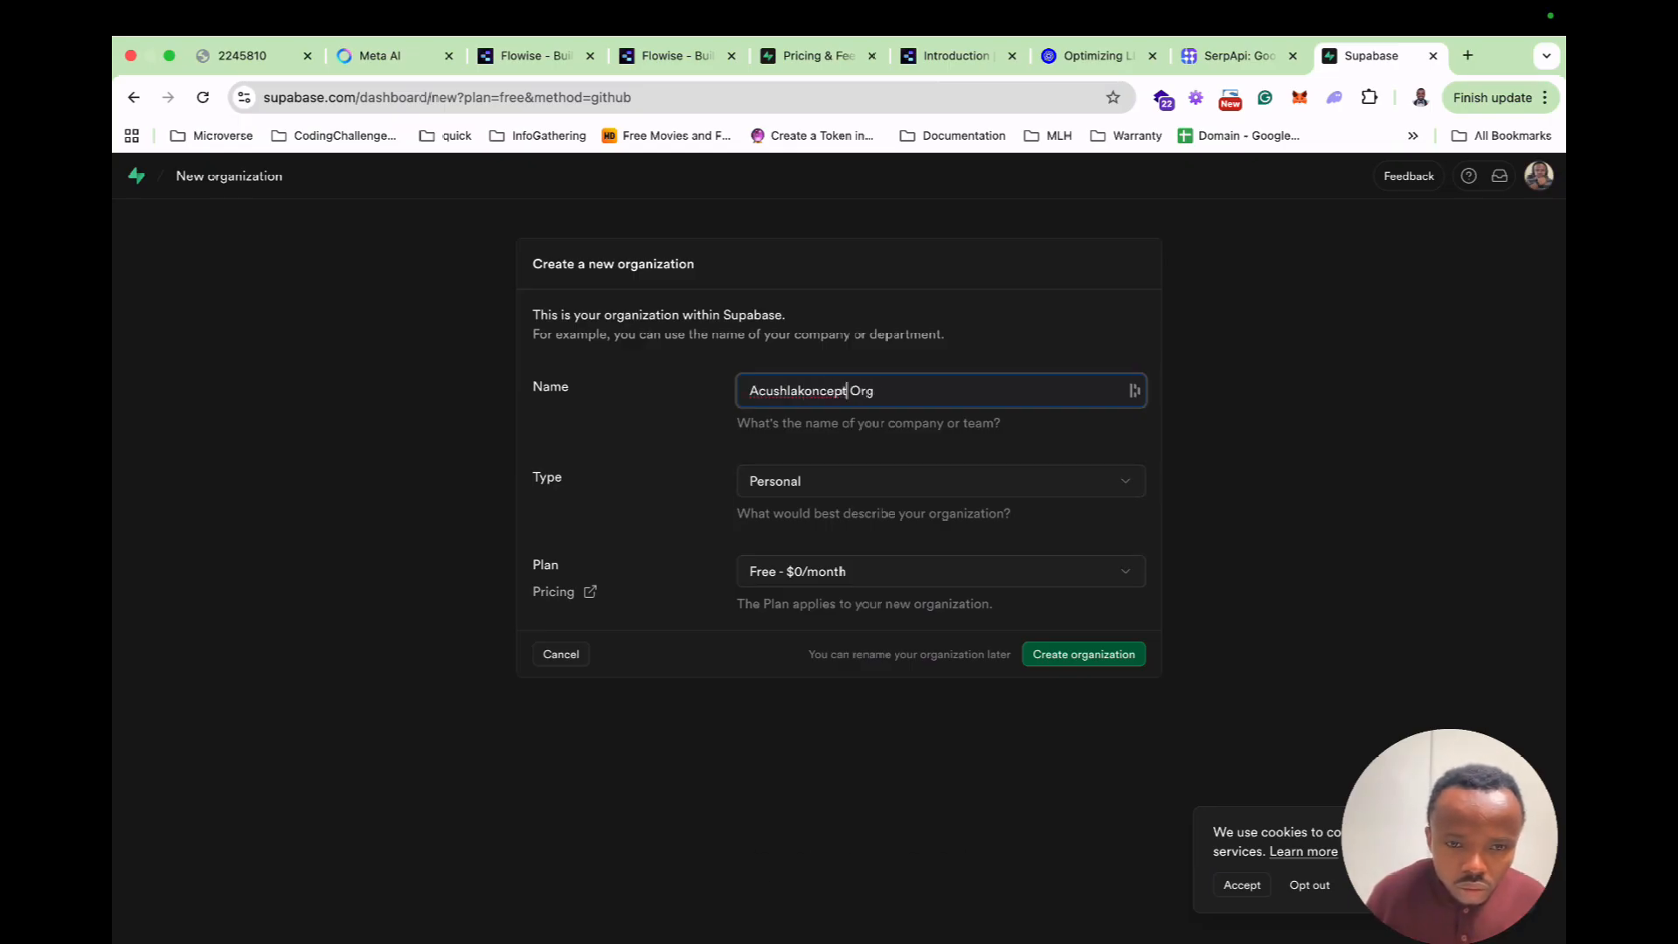
pyautogui.click(1083, 654)
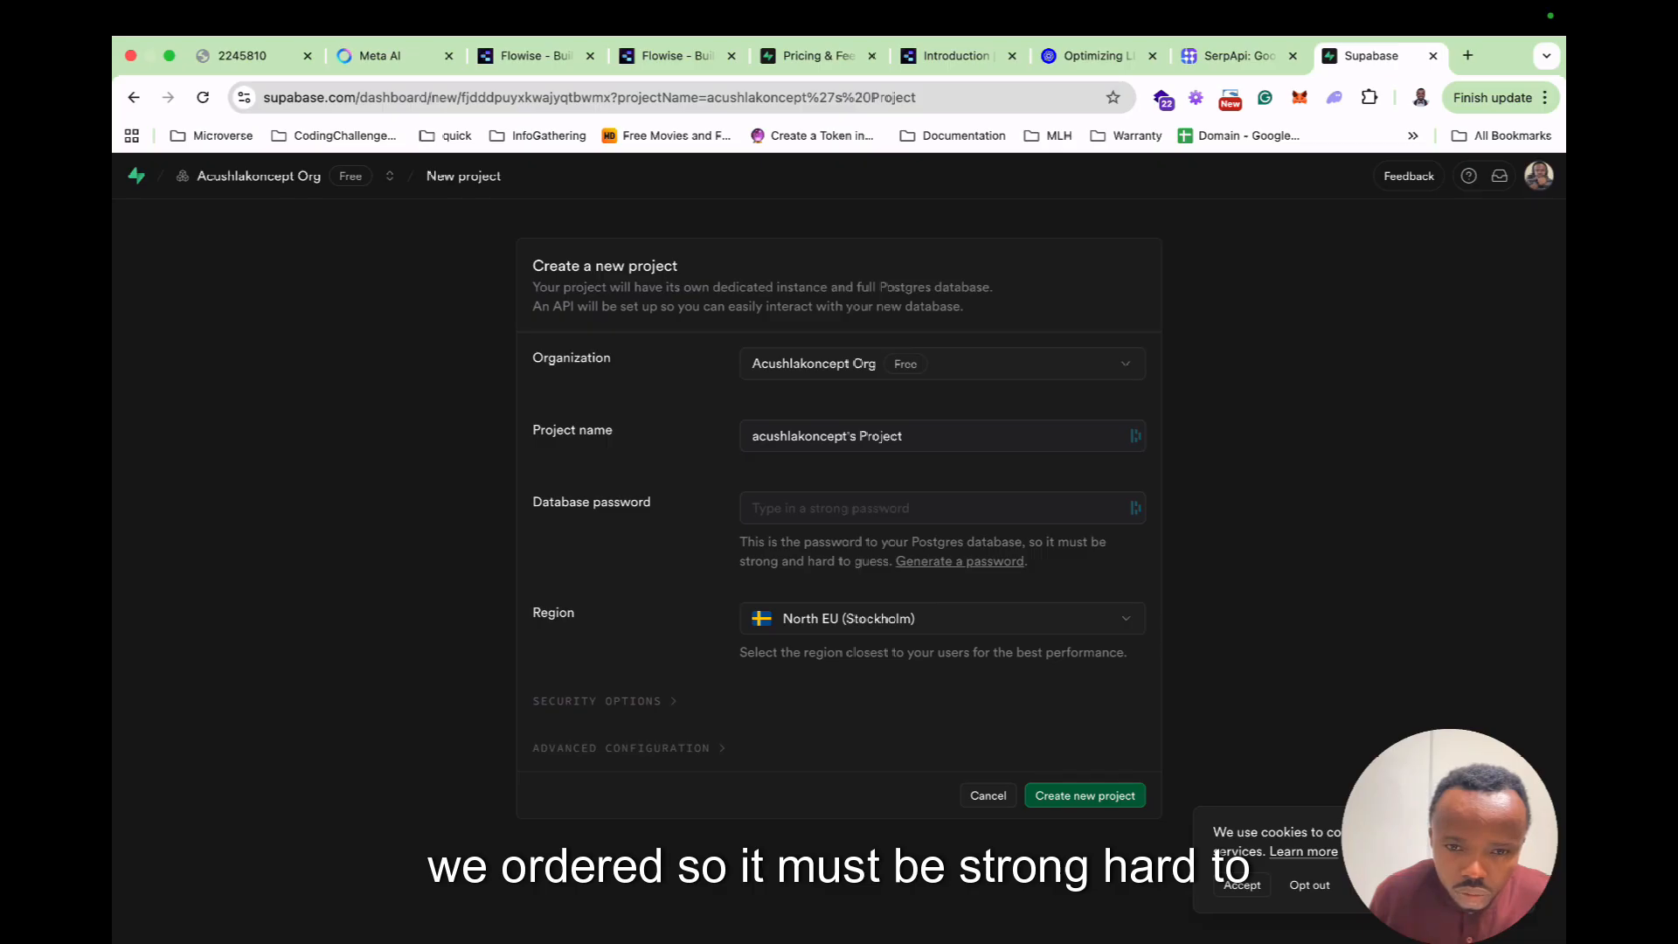
# Generate and copy a database password, expand security and advanced options, and create the project.
pyautogui.click(959, 561)
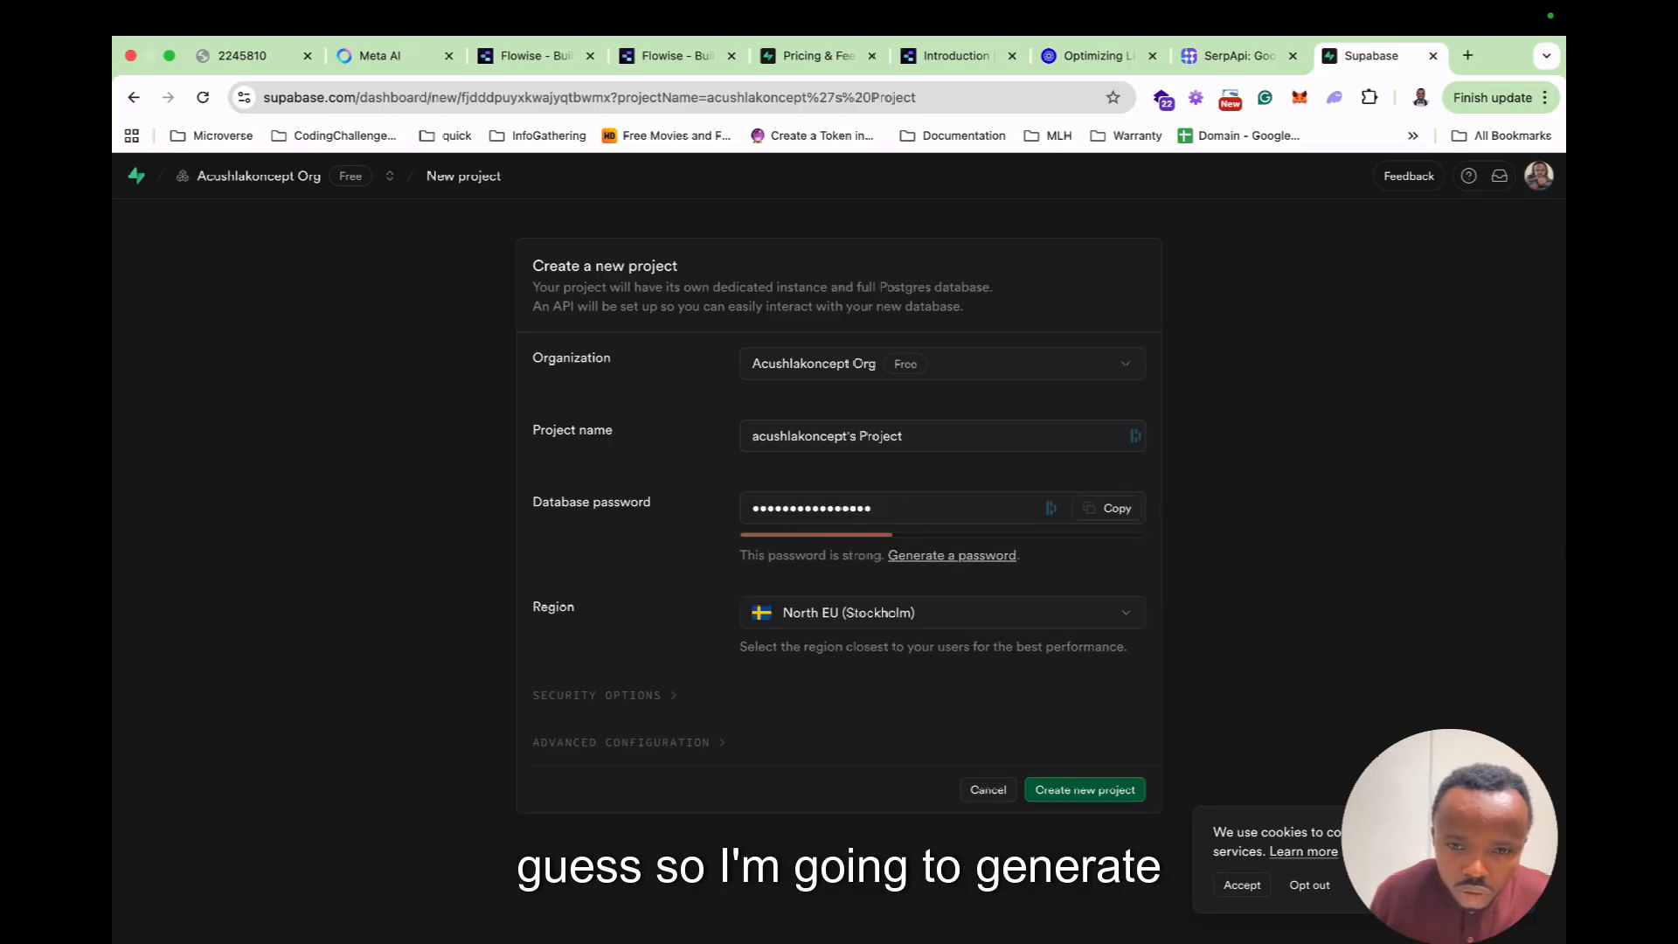
pyautogui.click(1108, 509)
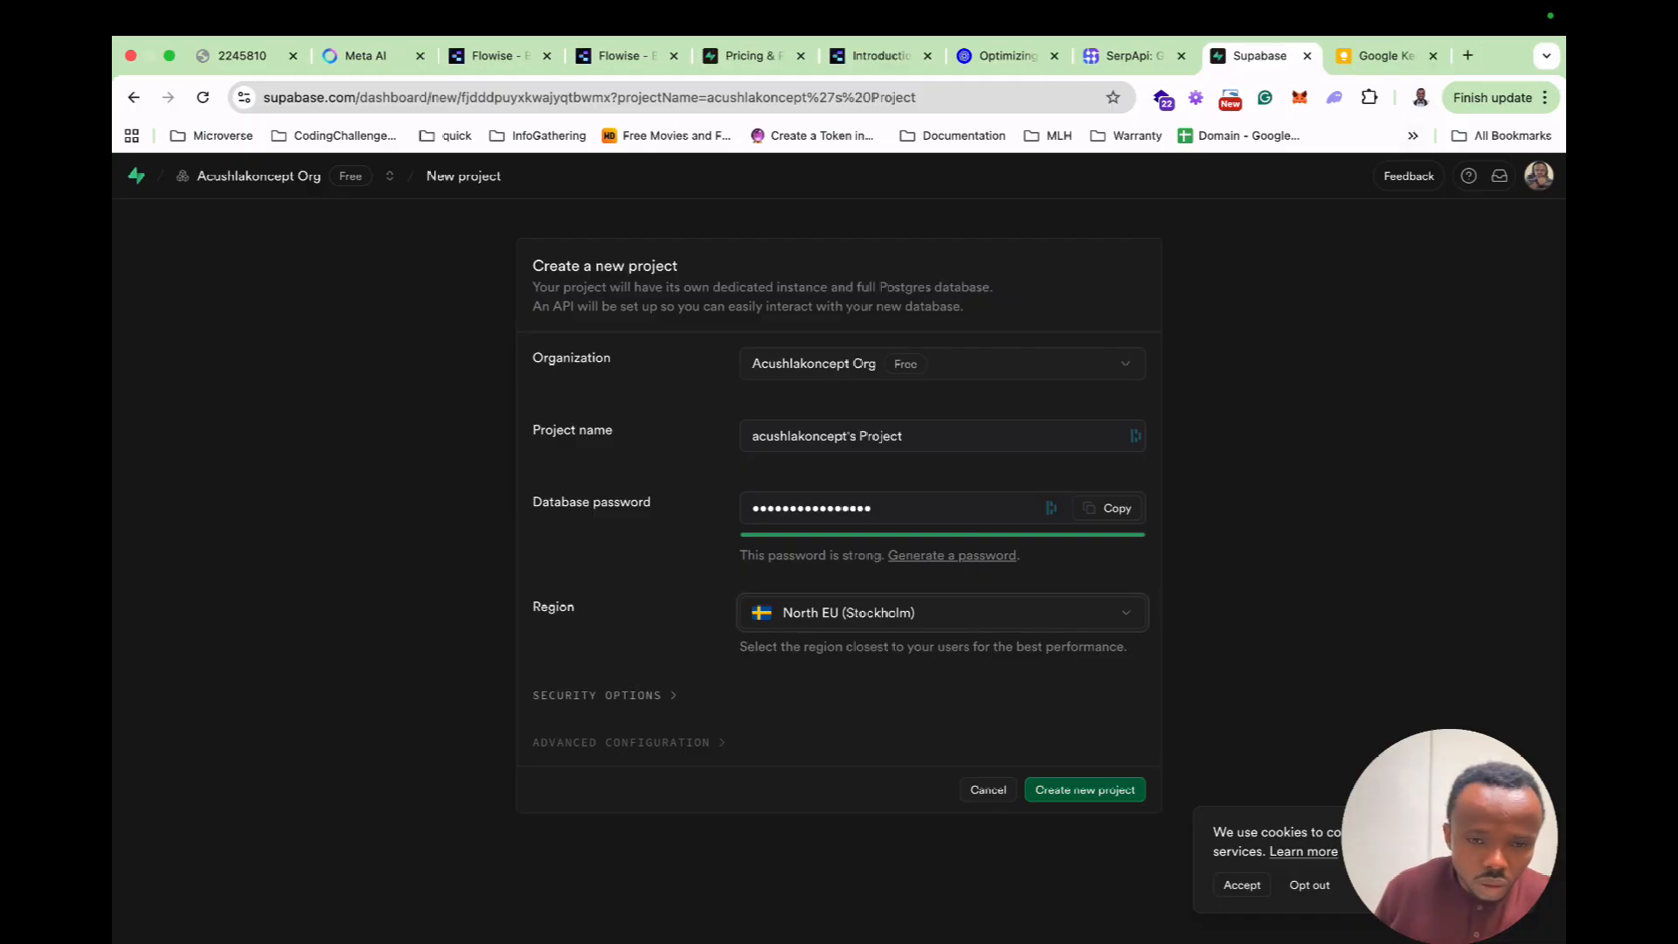
pyautogui.click(604, 695)
pyautogui.scroll(-3, 839, 568)
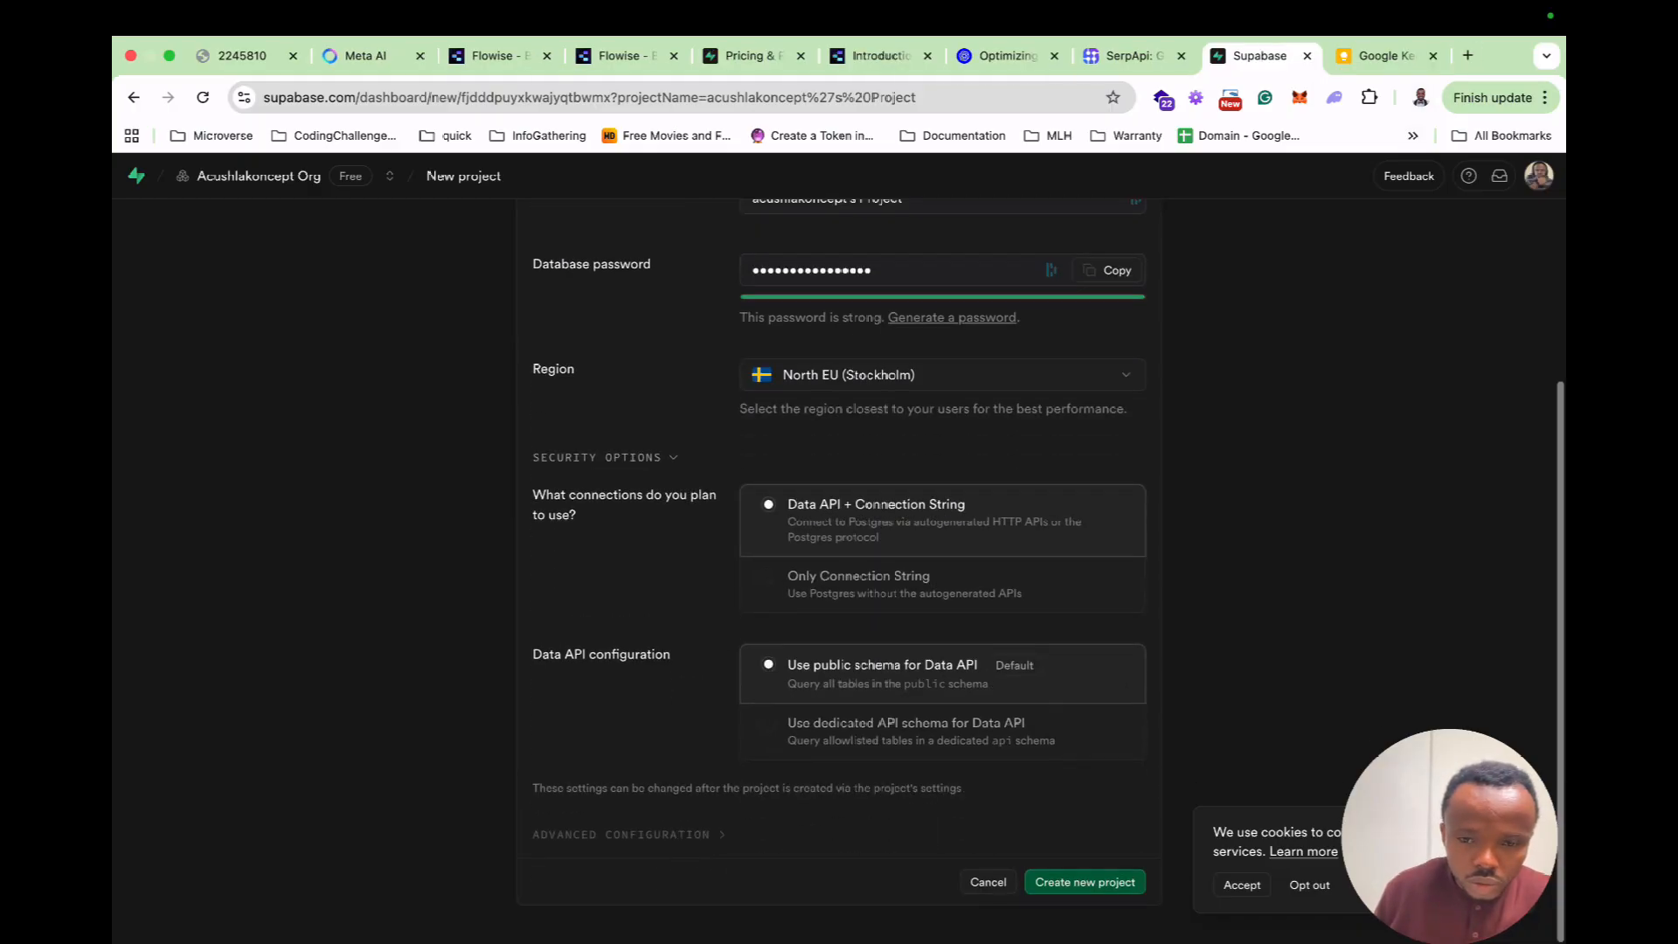
pyautogui.click(620, 834)
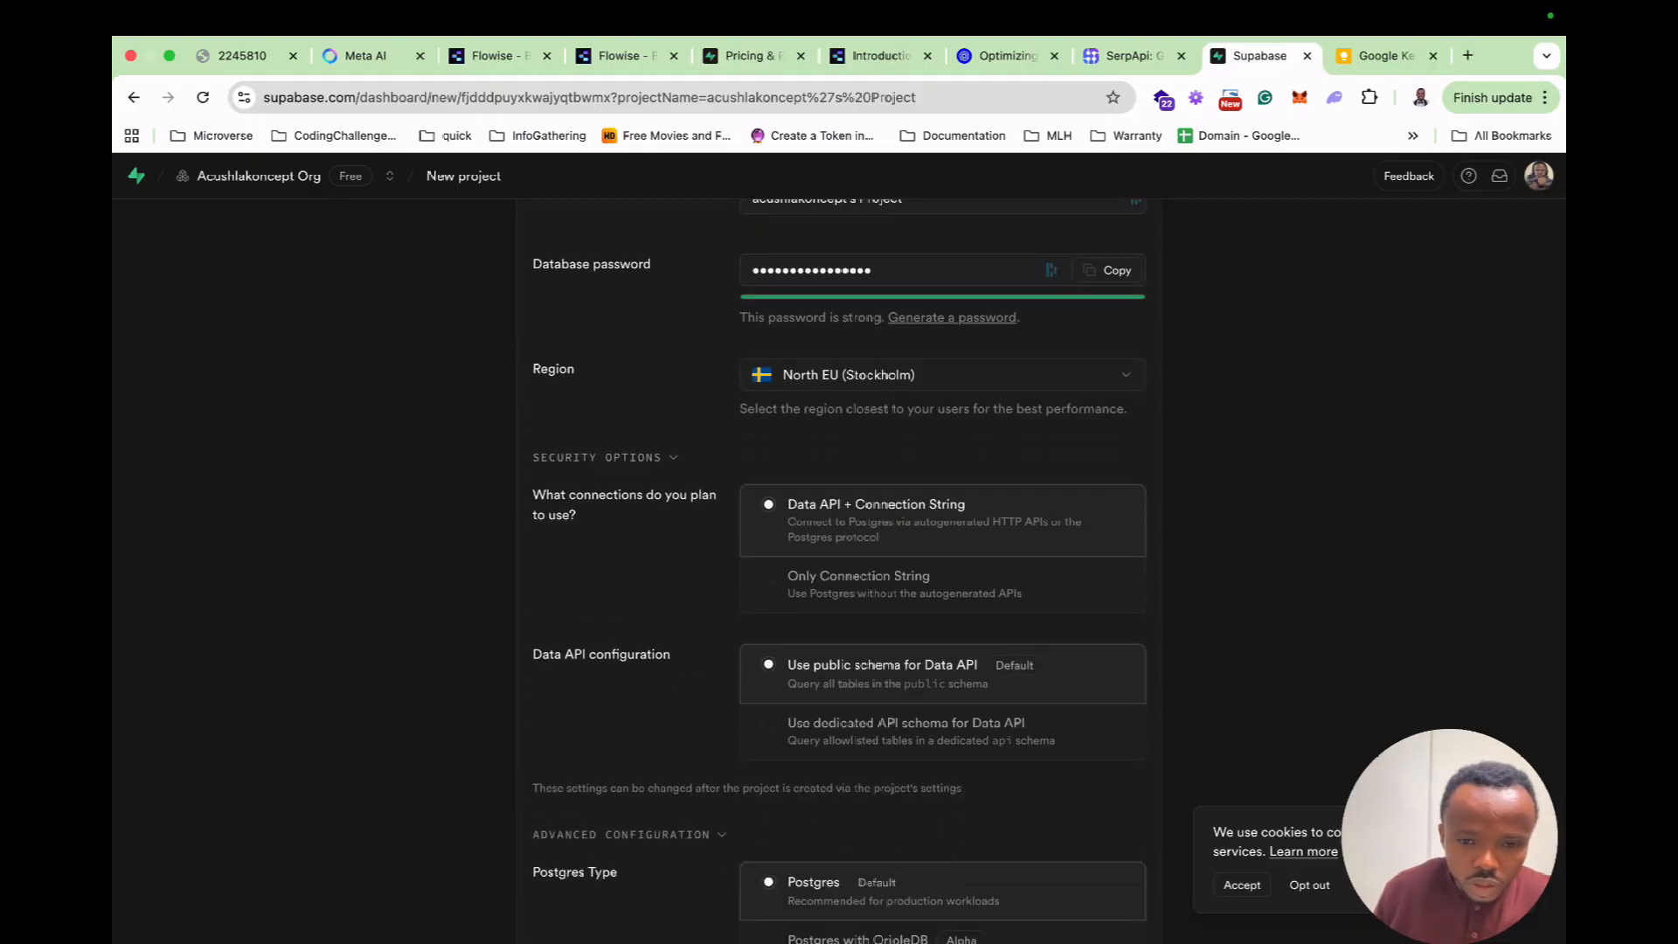
pyautogui.scroll(-2, 838, 568)
pyautogui.click(1084, 882)
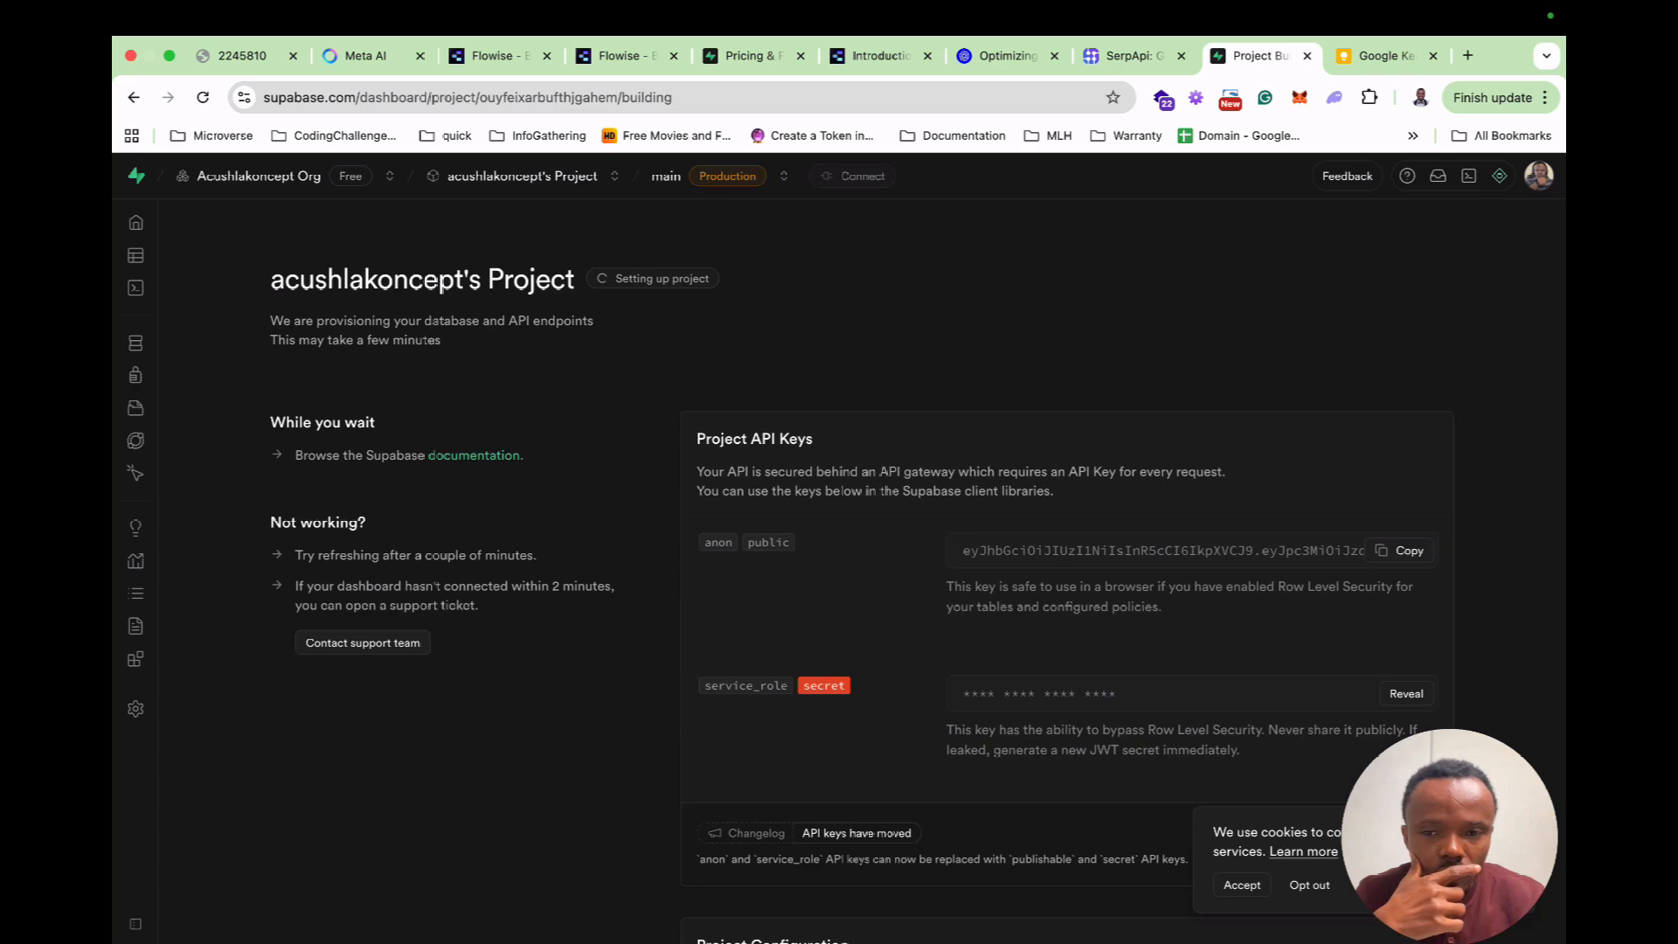
pyautogui.scroll(-2, 839, 568)
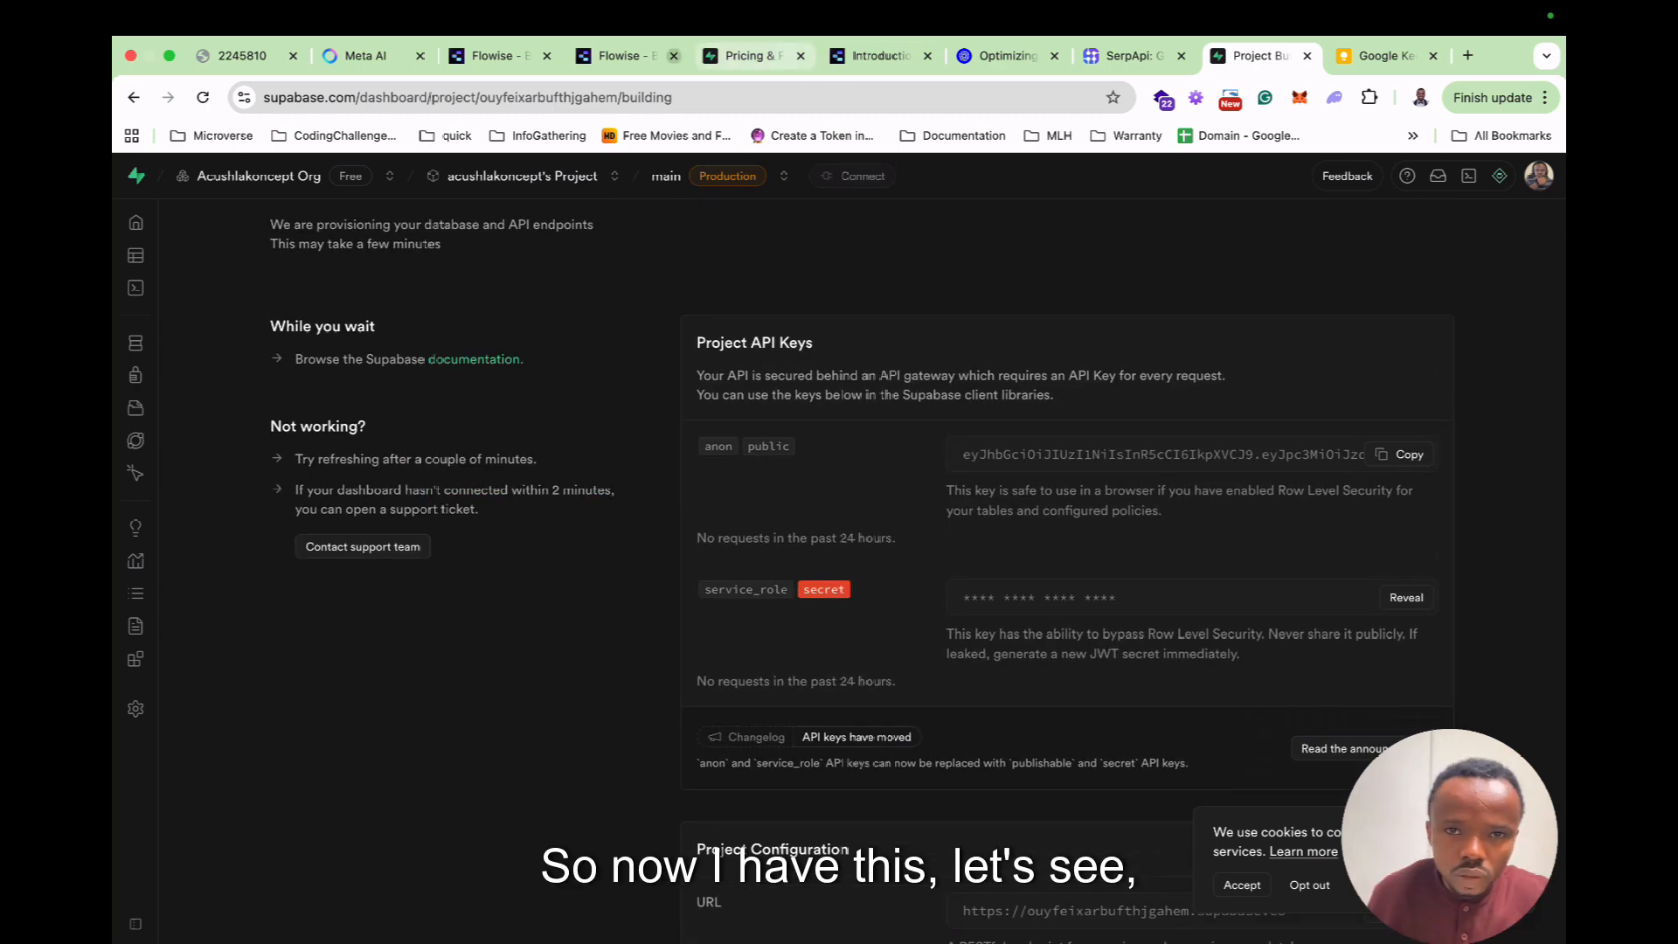
# Paste the copied database password into the Flowise Postgres credential's Password field.
pyautogui.click(494, 55)
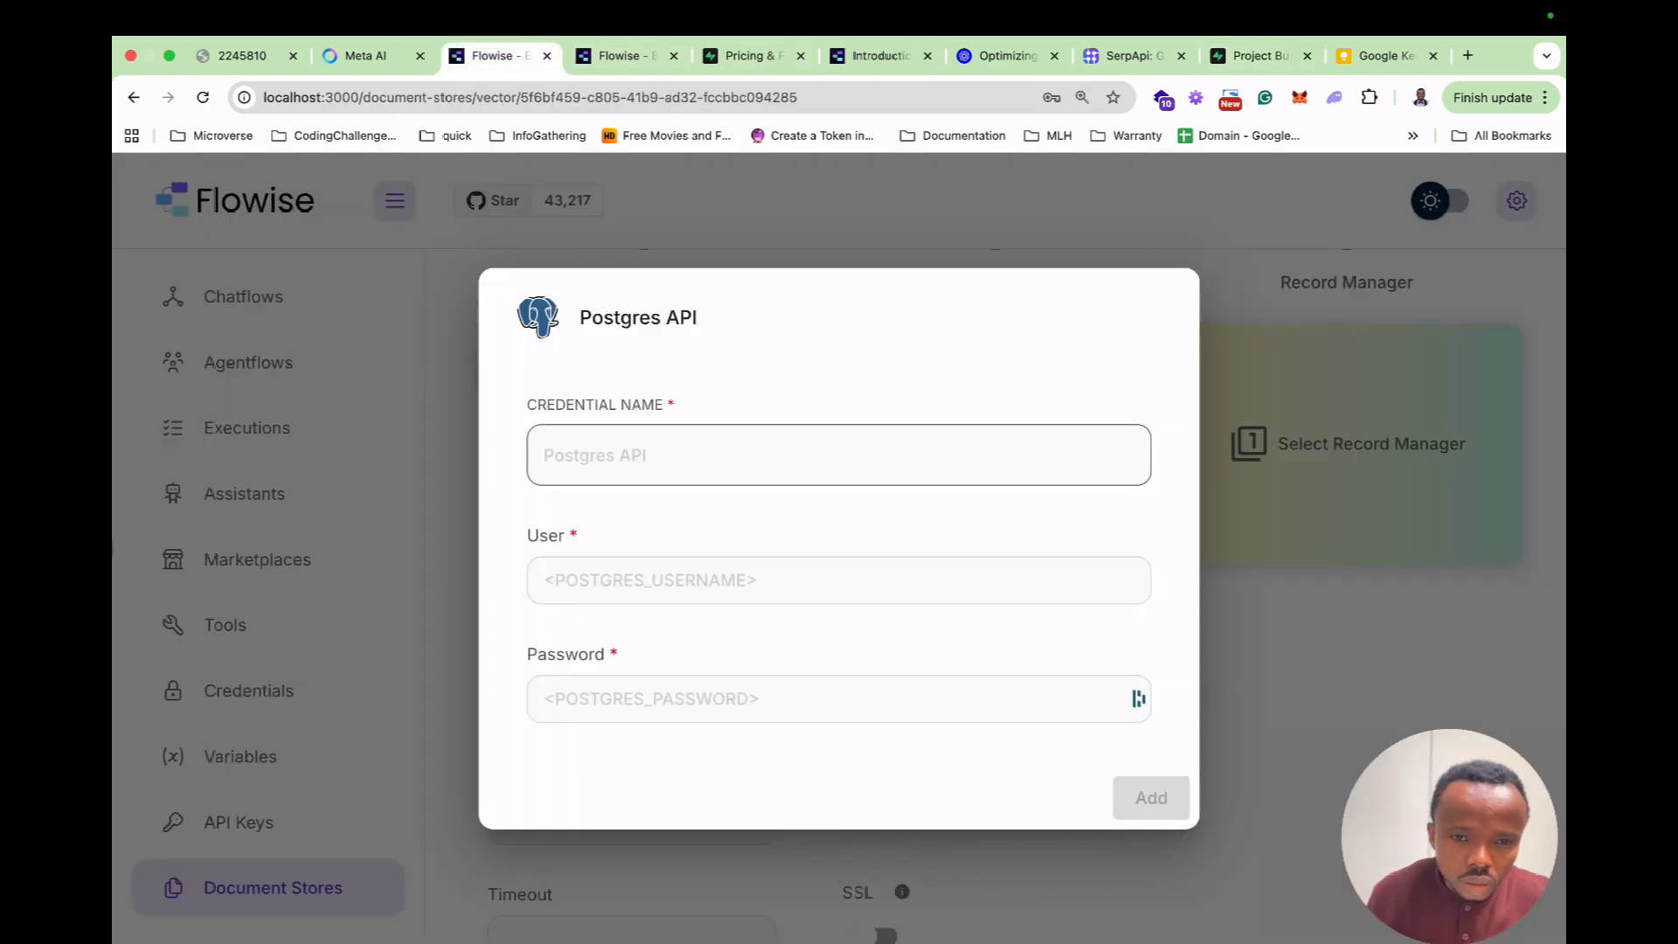
pyautogui.click(839, 455)
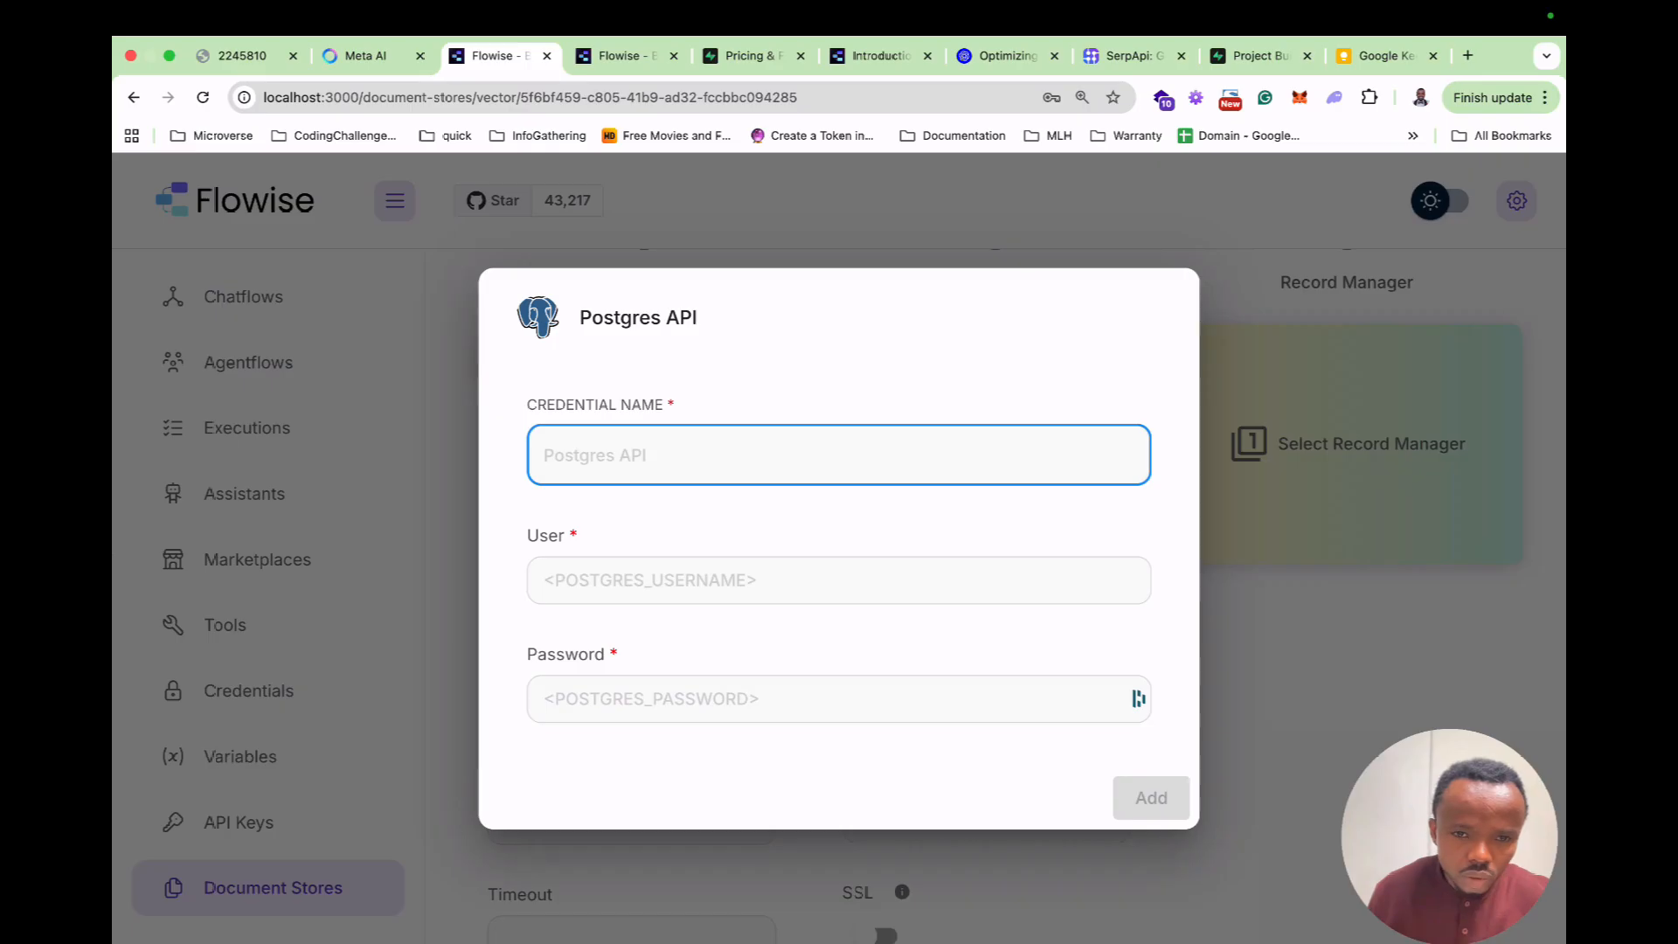
pyautogui.click(839, 580)
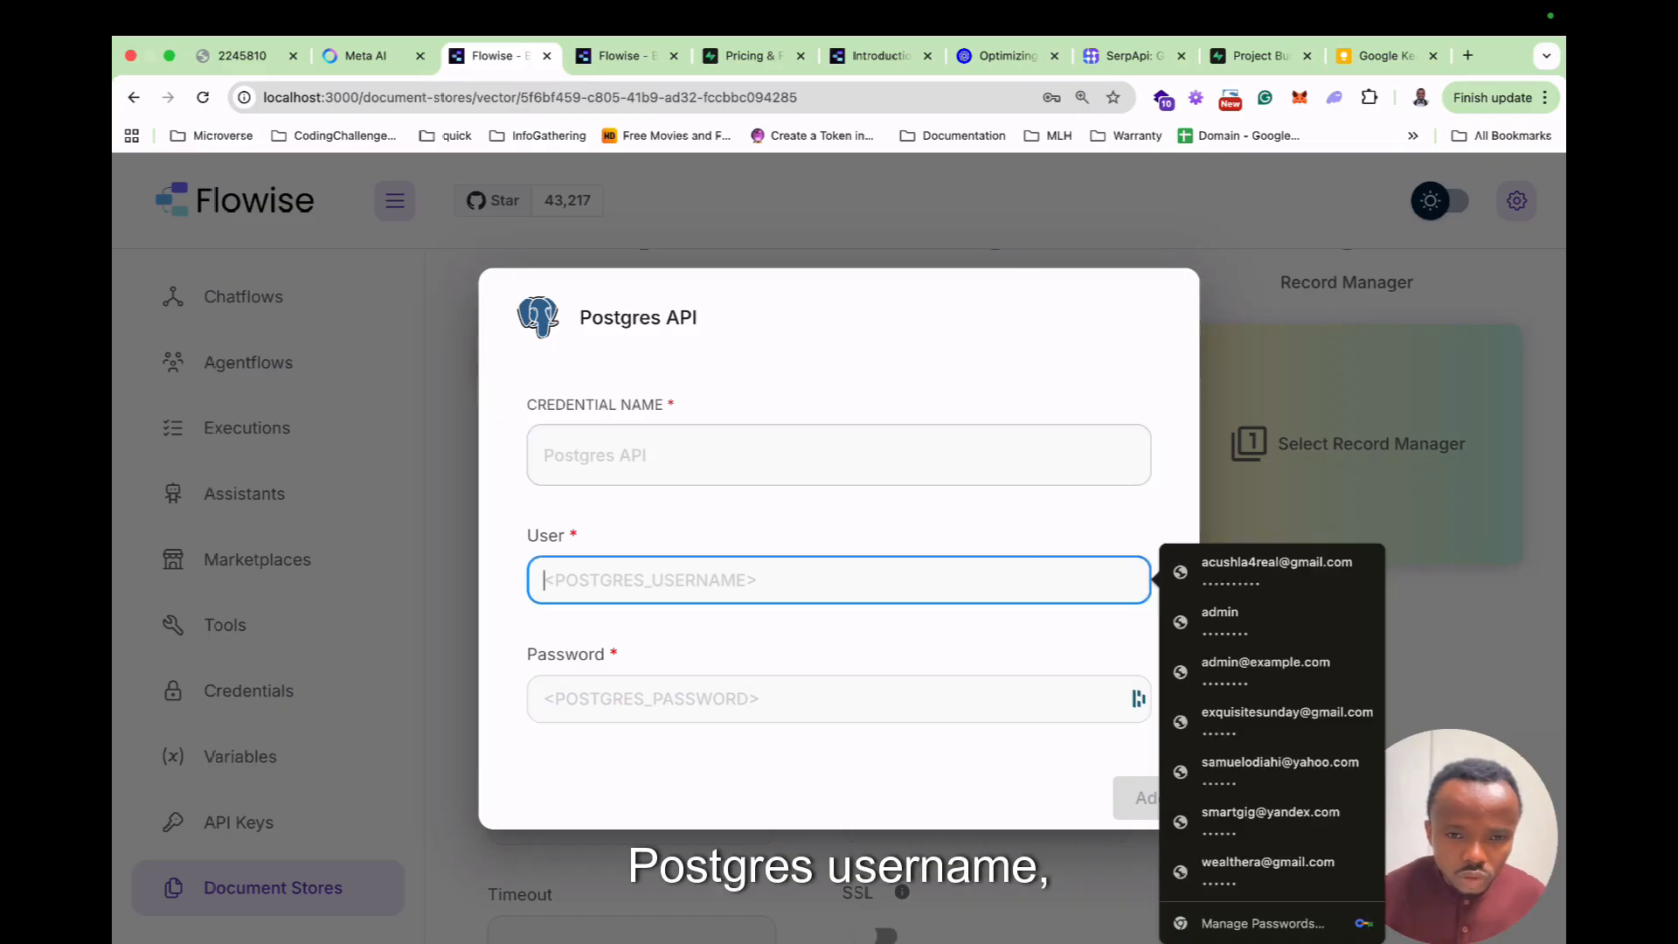
pyautogui.click(839, 699)
pyautogui.press('super+v')
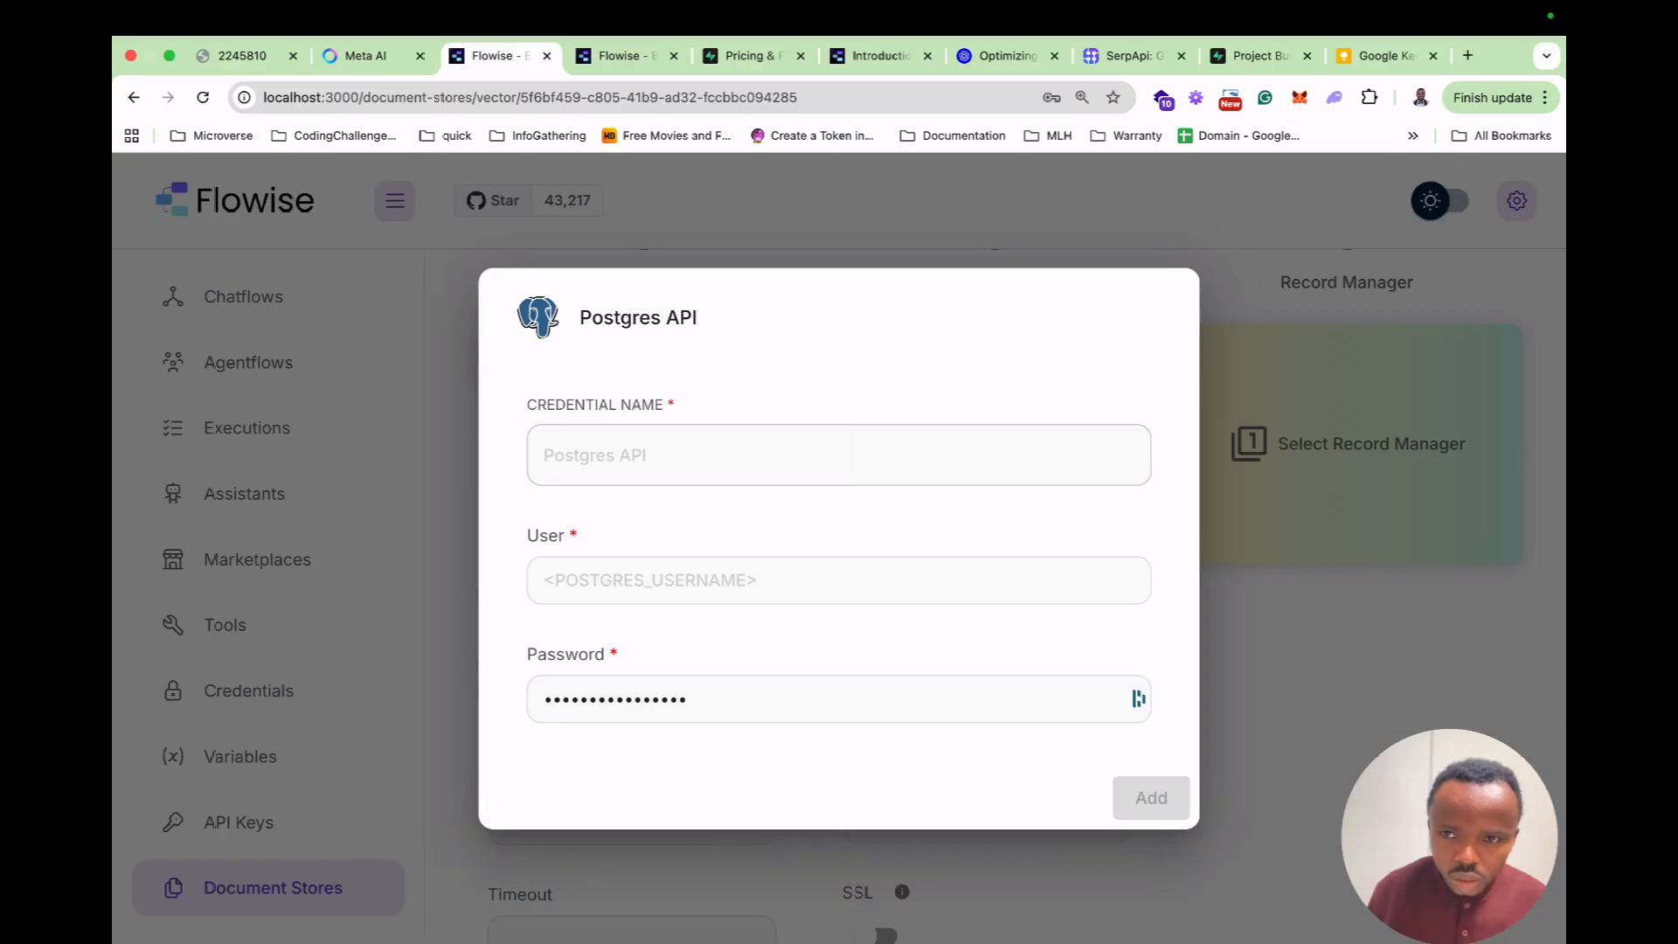
# Return to the Supabase project dashboard, now finished deploying.
pyautogui.click(1258, 55)
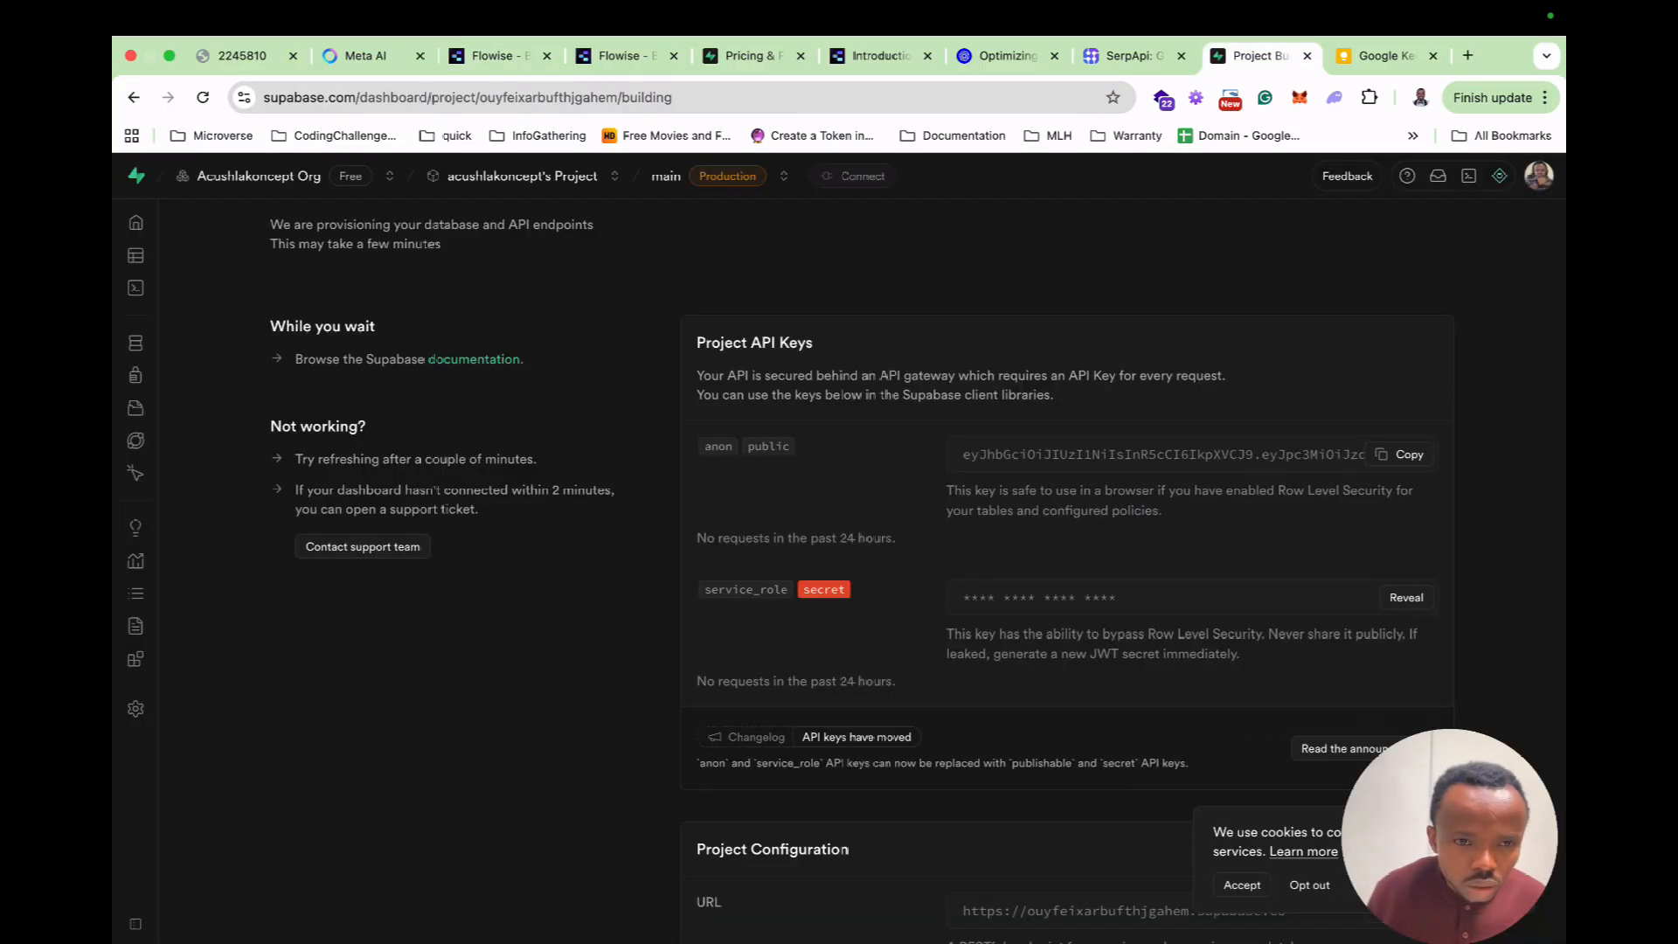
pyautogui.scroll(-4, 874, 568)
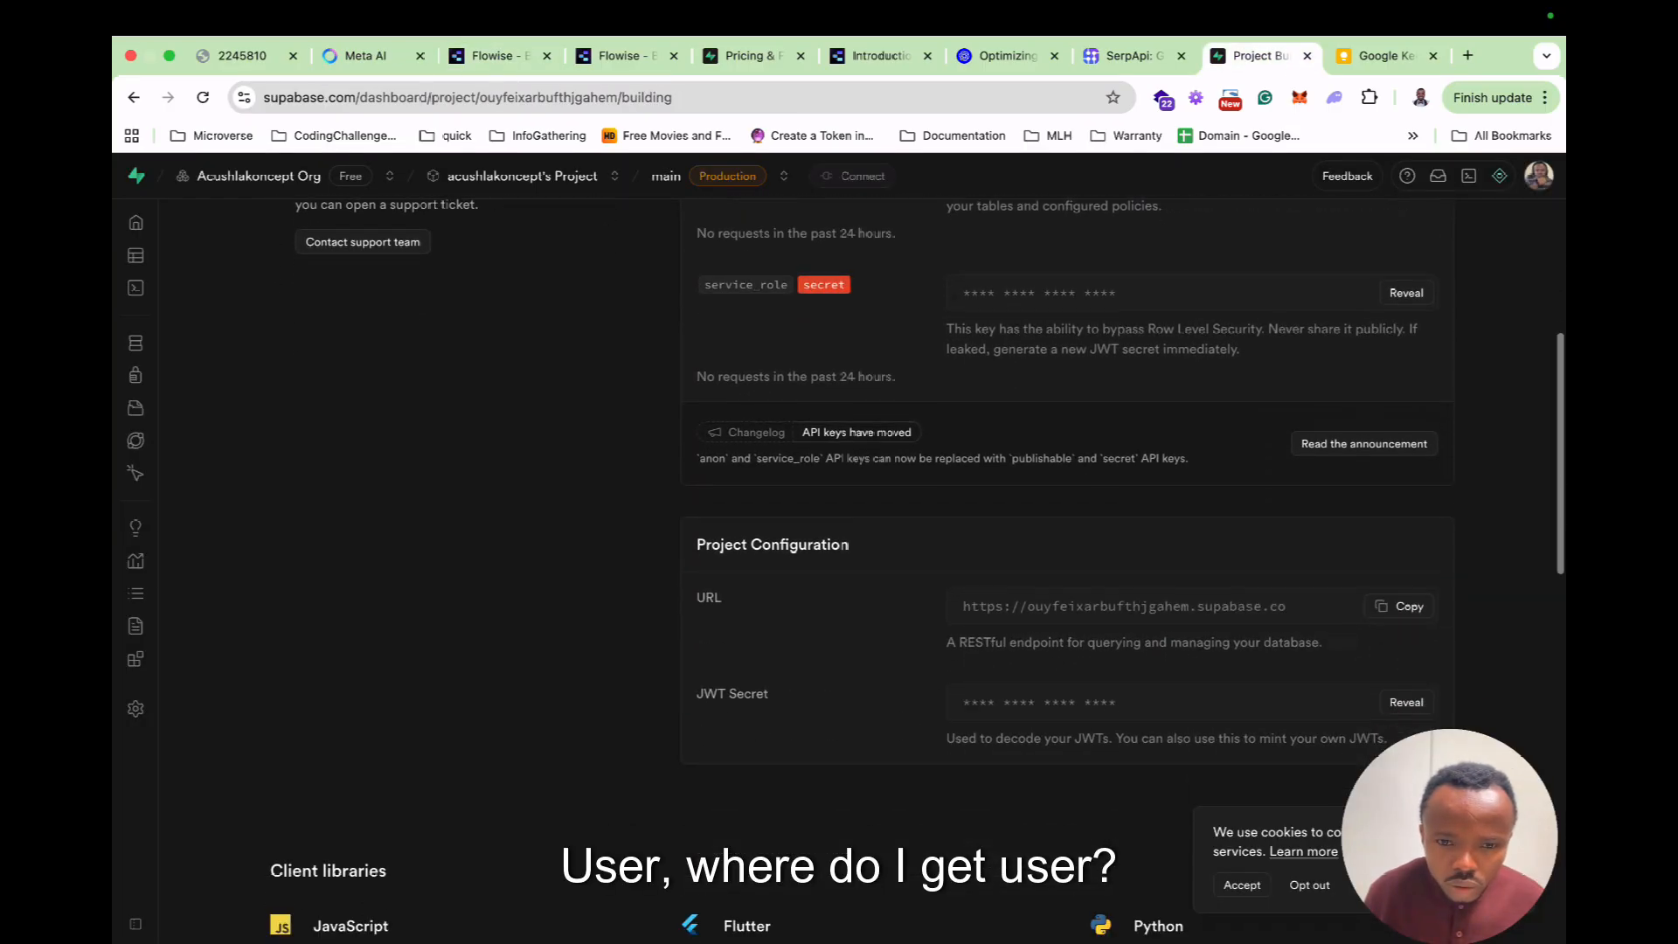
pyautogui.scroll(5, 874, 568)
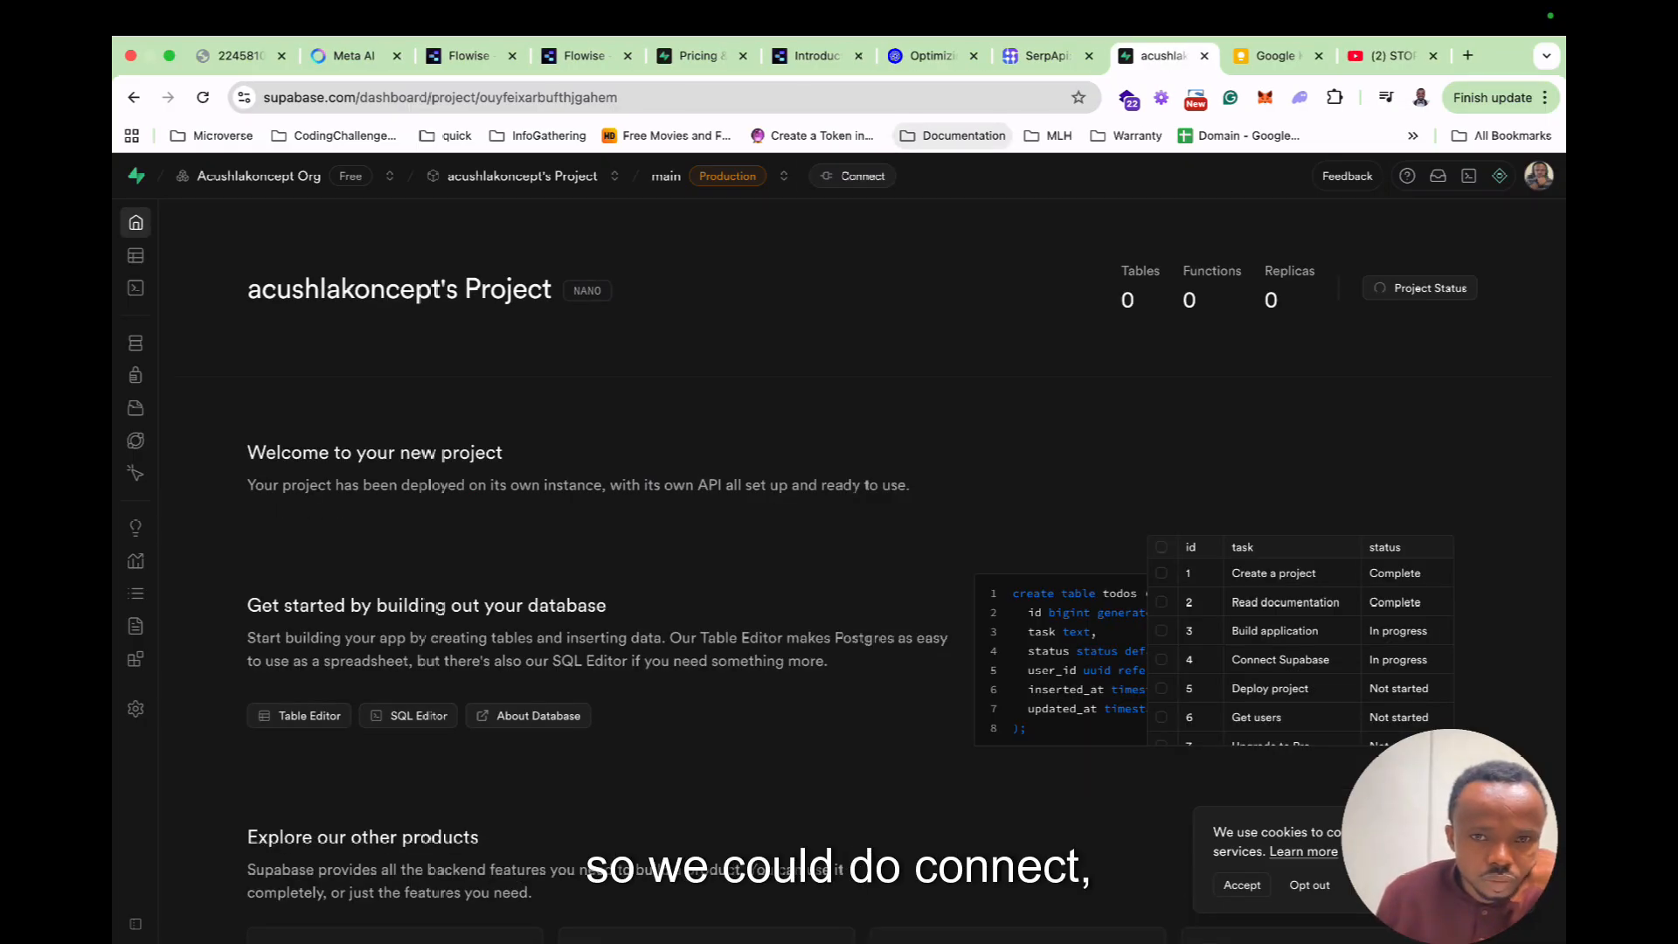
# Open Supabase's Connect dialog and reveal the Transaction pooler parameters with port 6543.
pyautogui.click(852, 175)
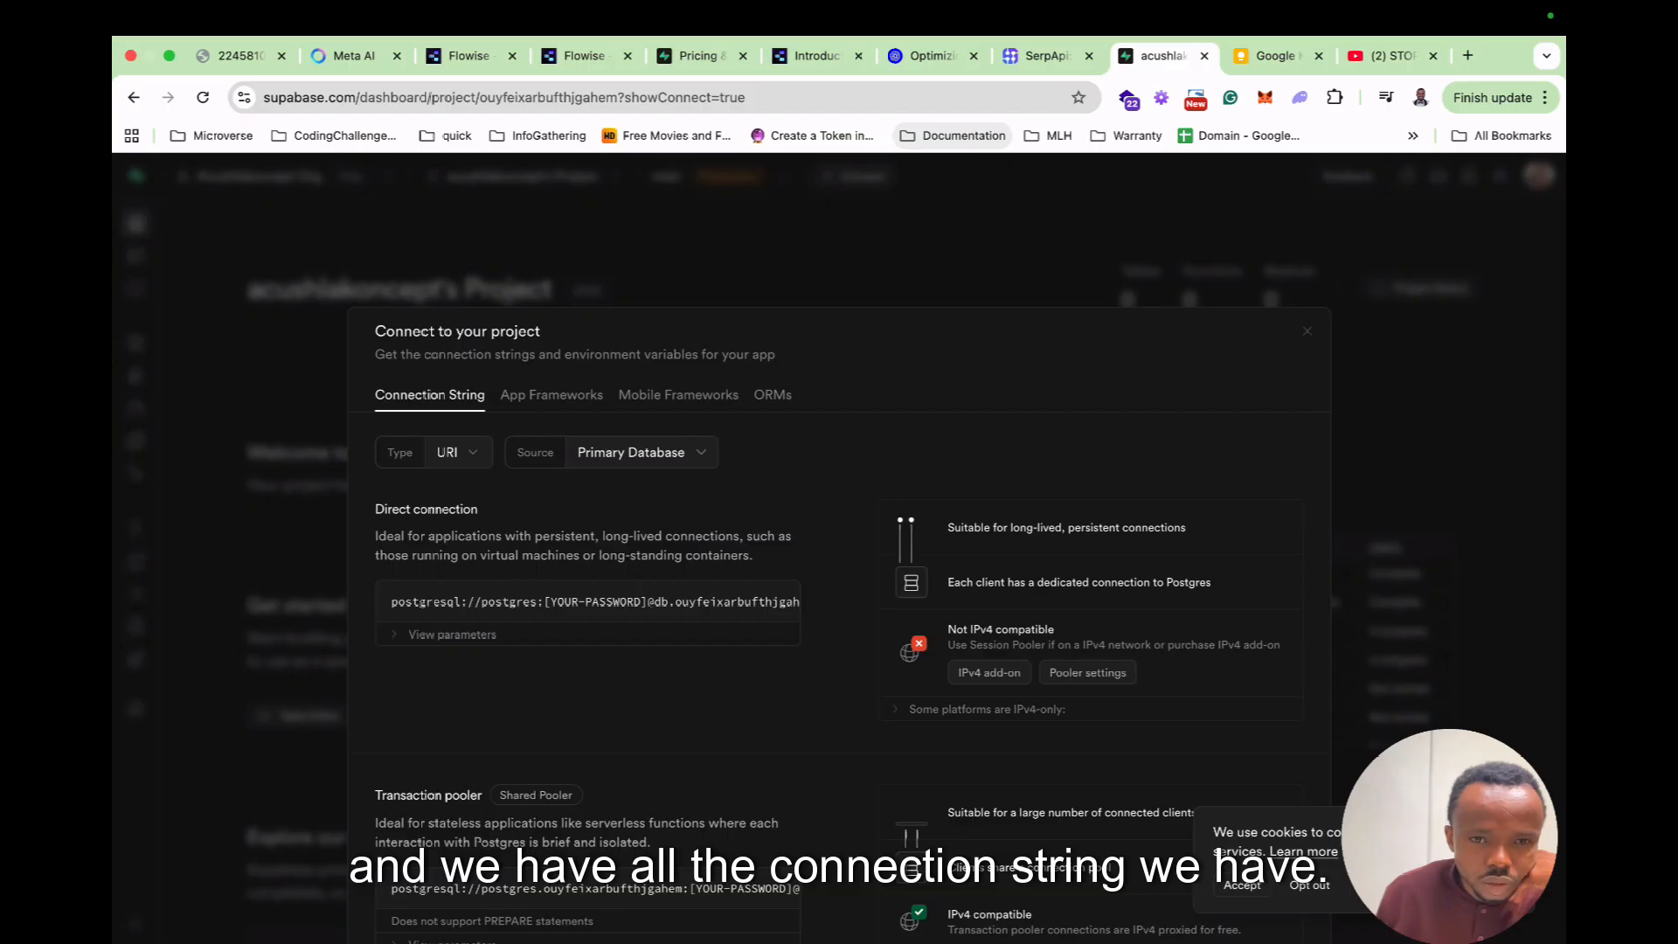
pyautogui.scroll(-3, 839, 541)
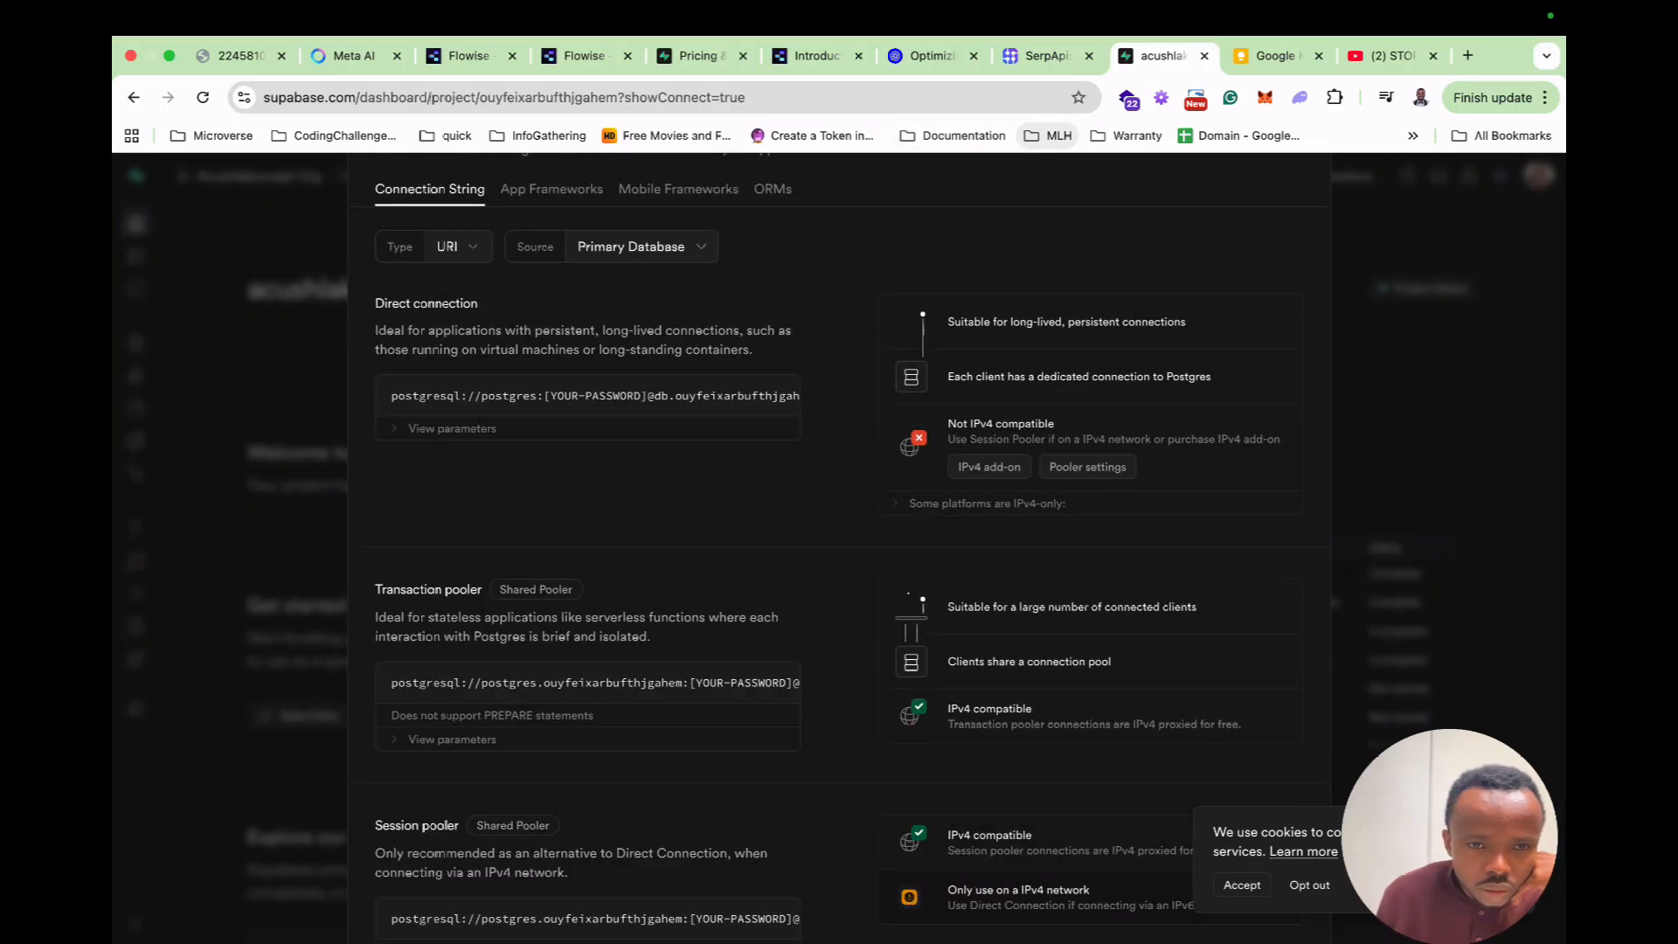
pyautogui.click(451, 428)
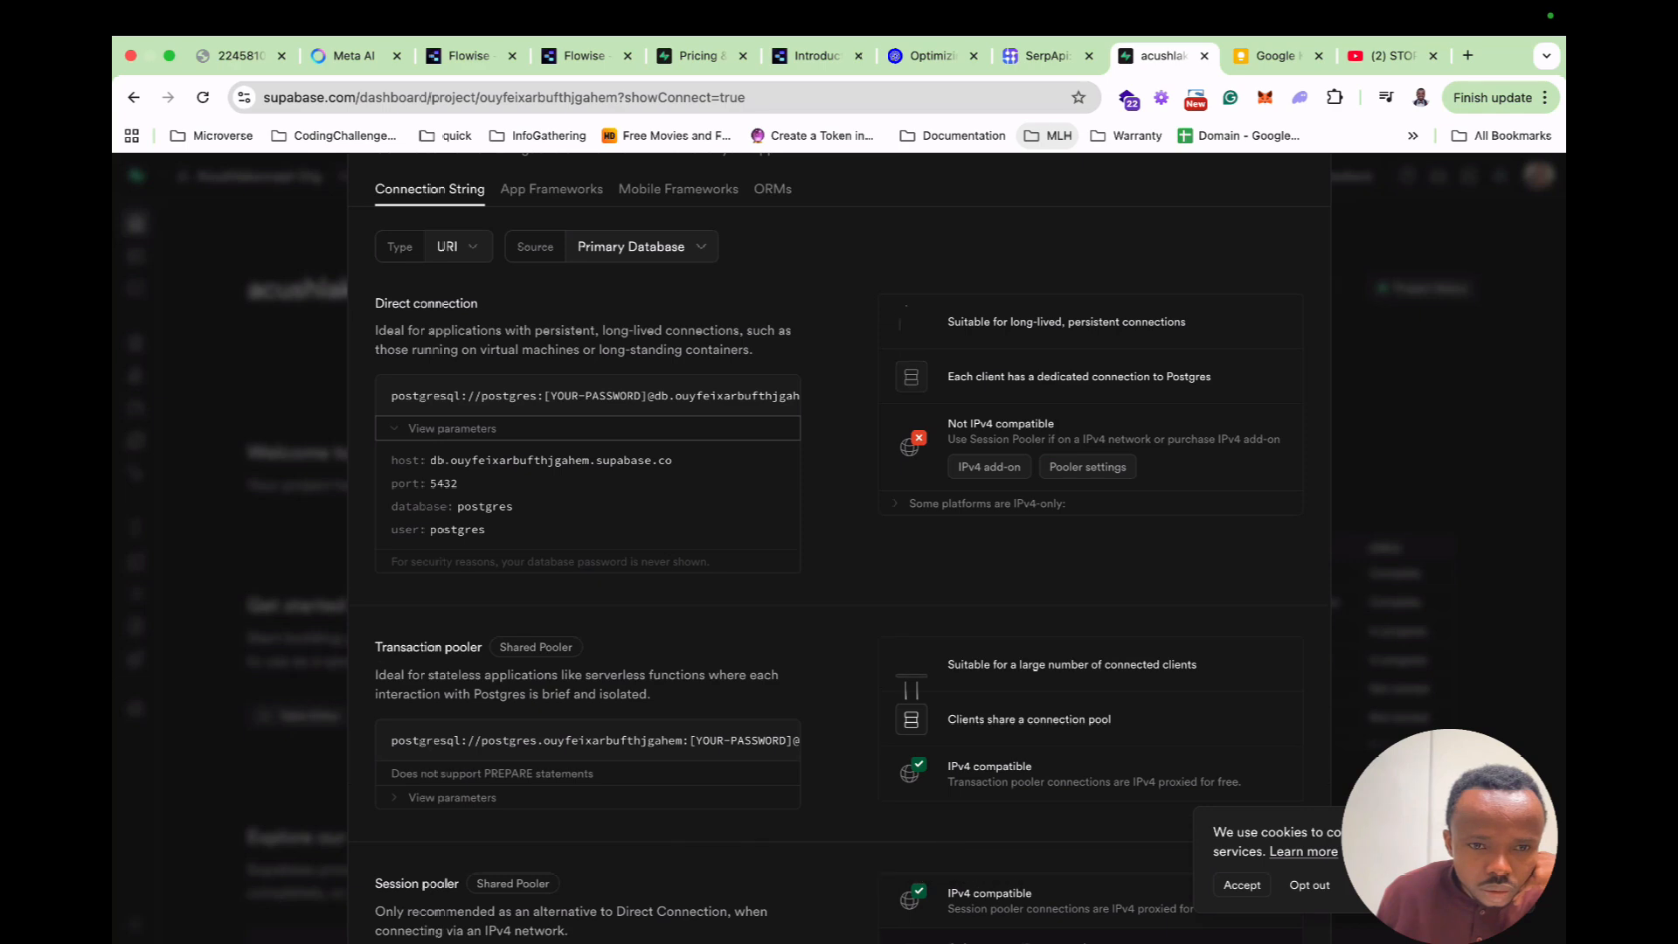
pyautogui.click(452, 429)
pyautogui.scroll(-2, 452, 428)
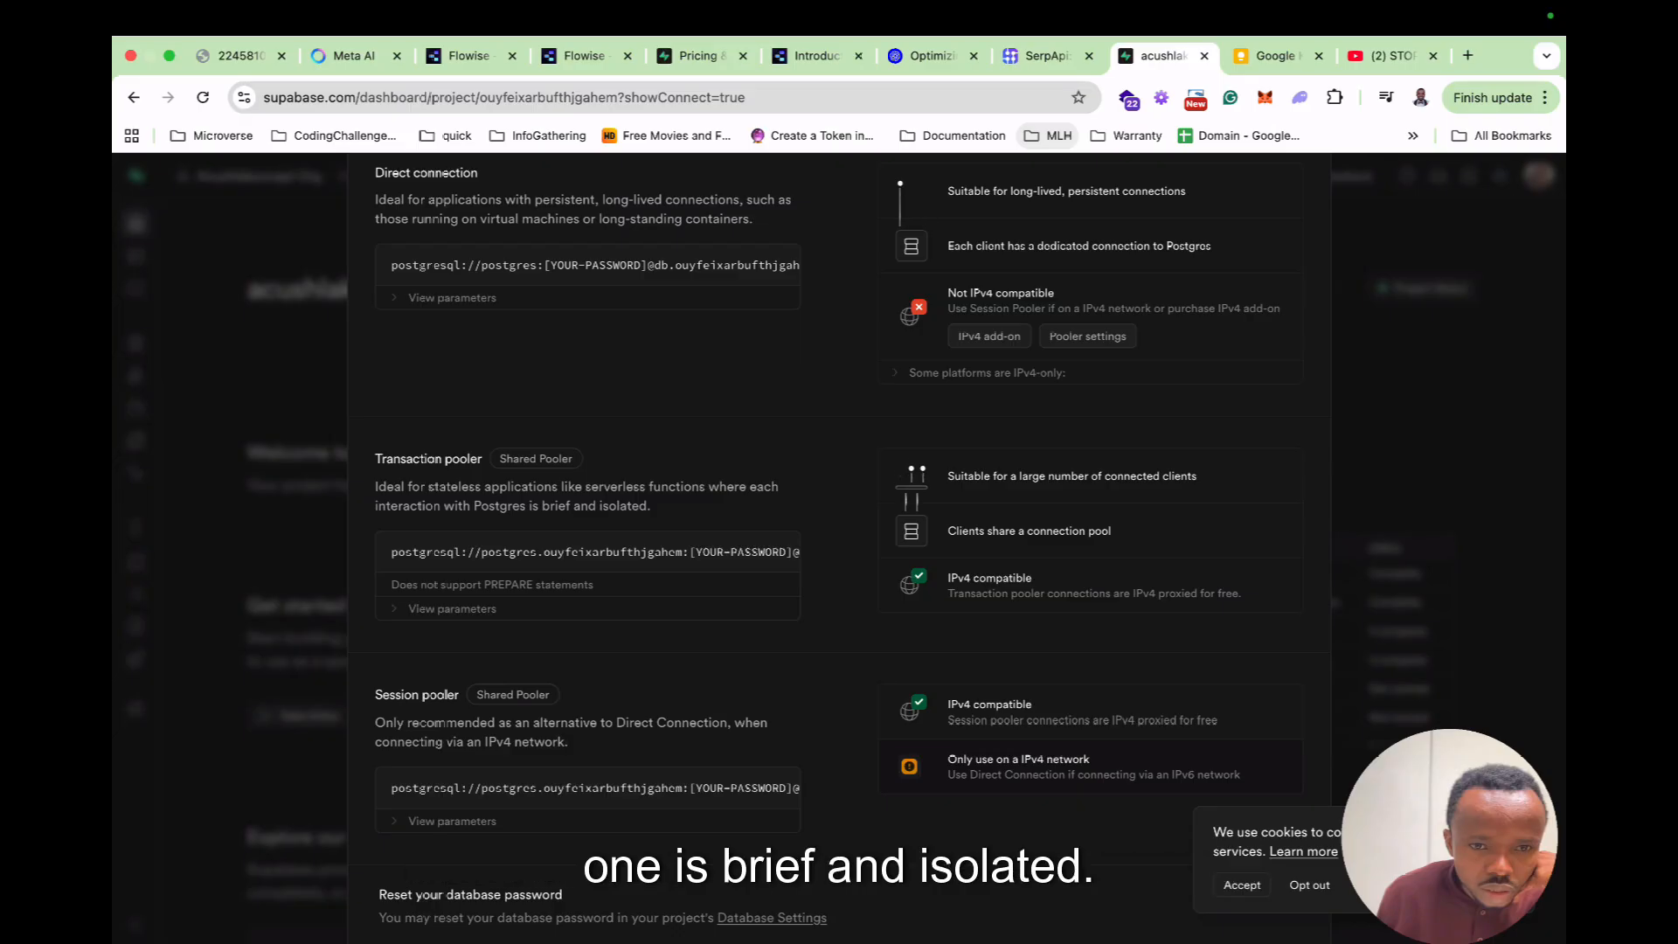
pyautogui.scroll(-1, 437, 550)
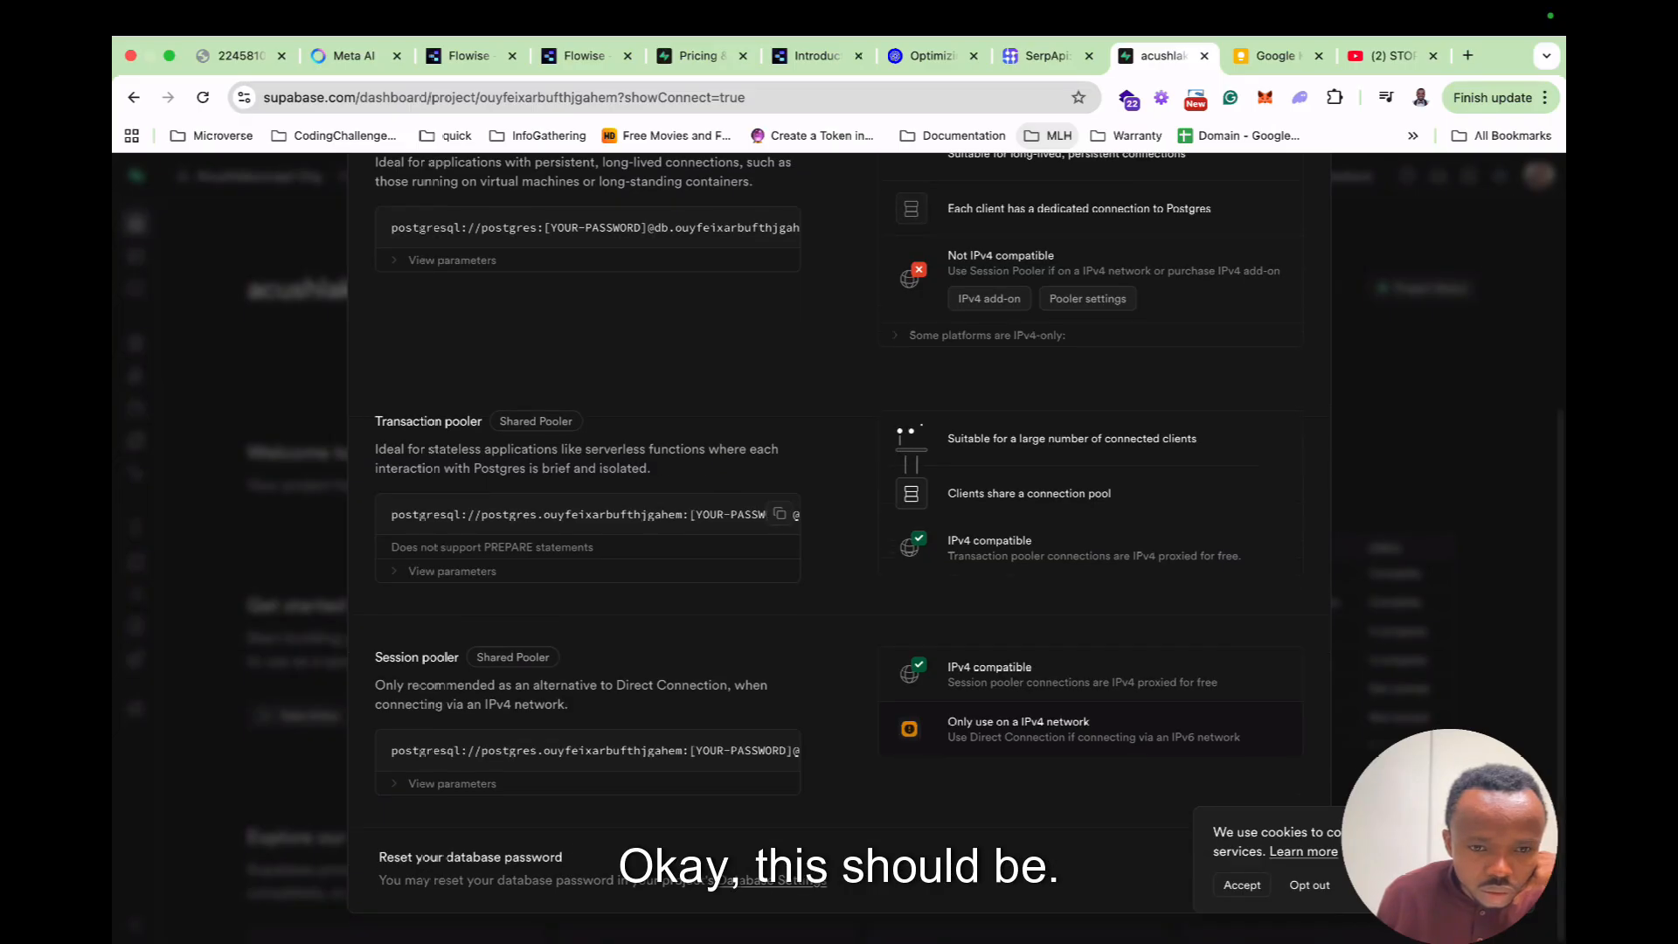
pyautogui.click(452, 571)
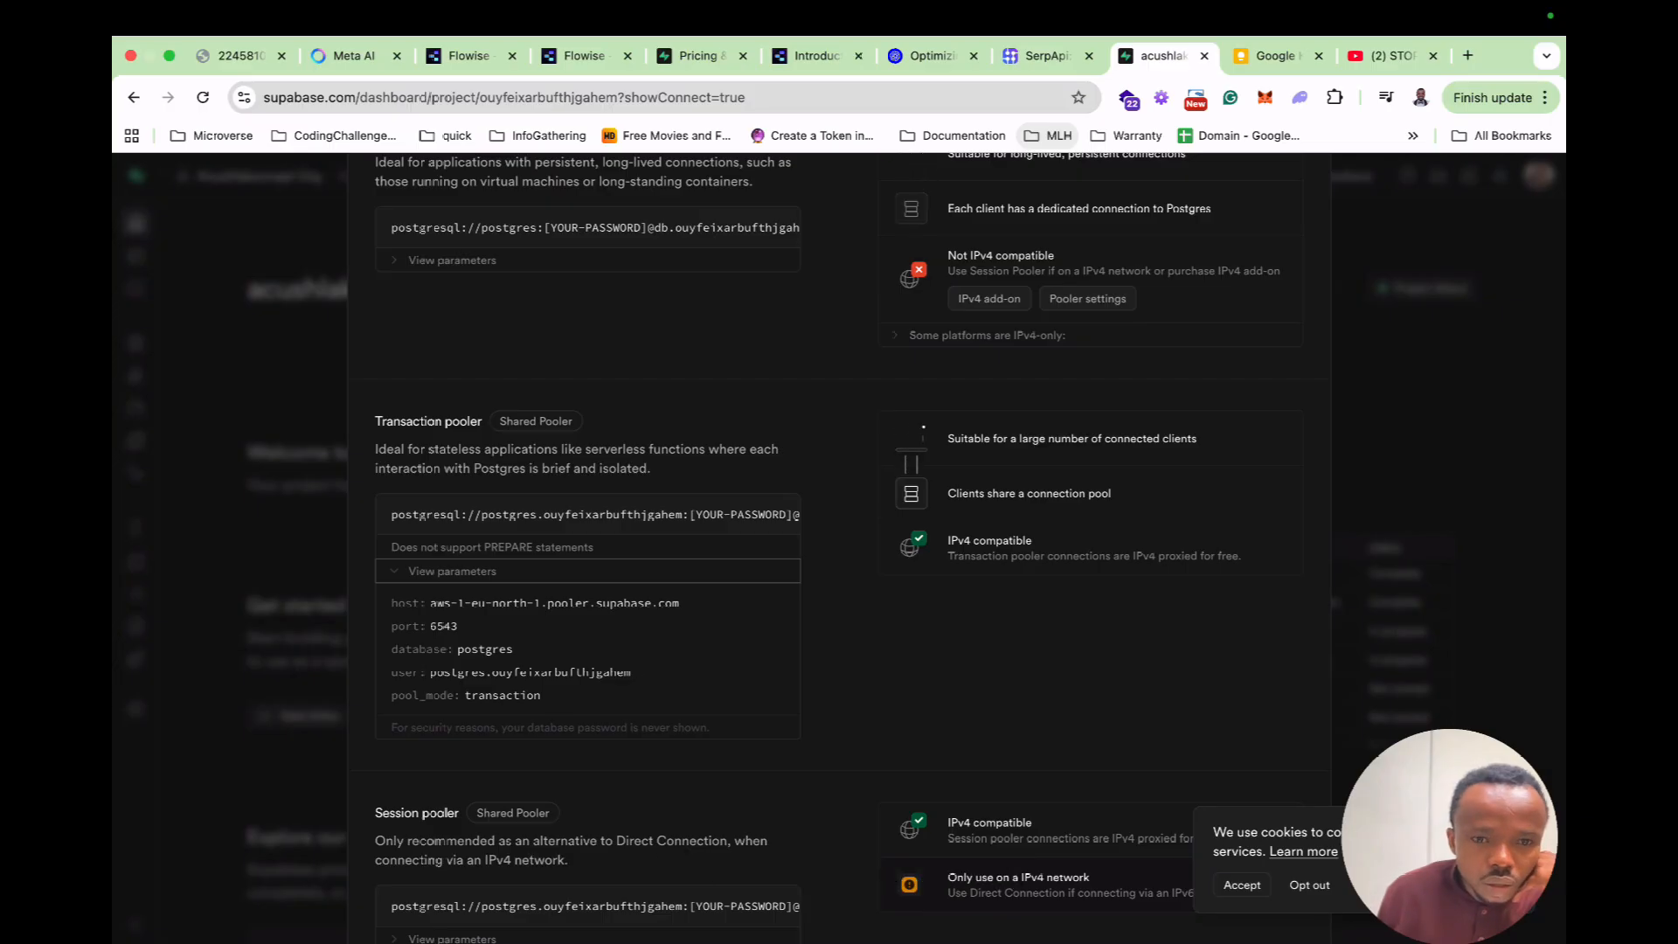
pyautogui.click(469, 55)
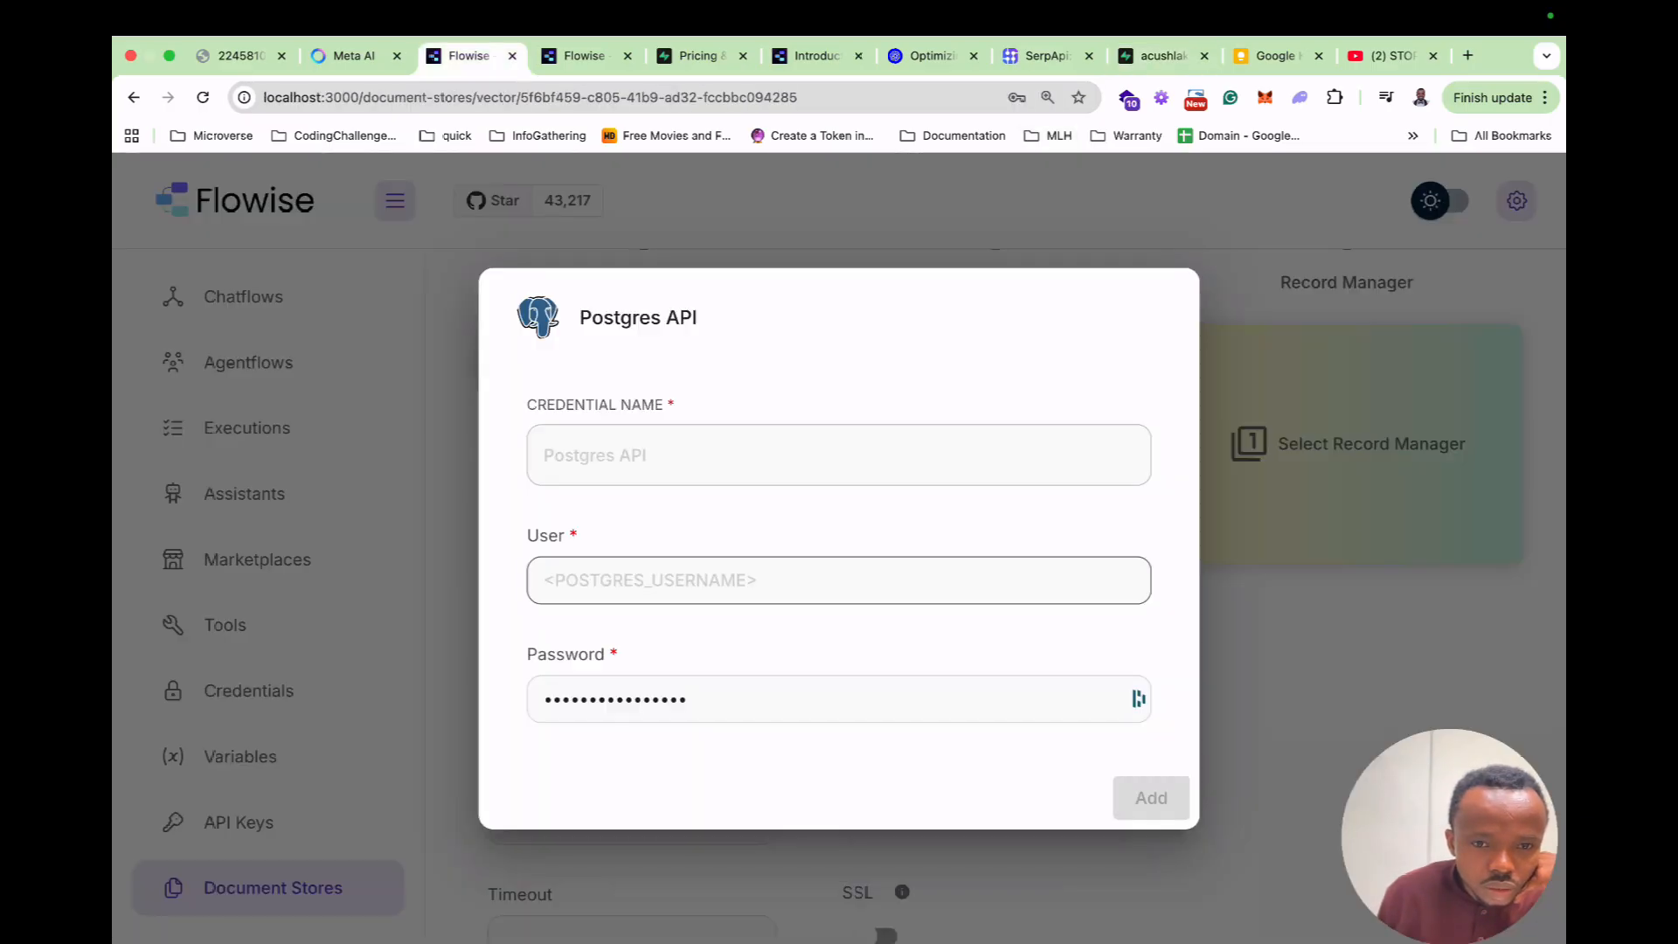
# Paste the pooler username and save the credential as 'Postgres API'.
pyautogui.click(699, 580)
pyautogui.press('super+v')
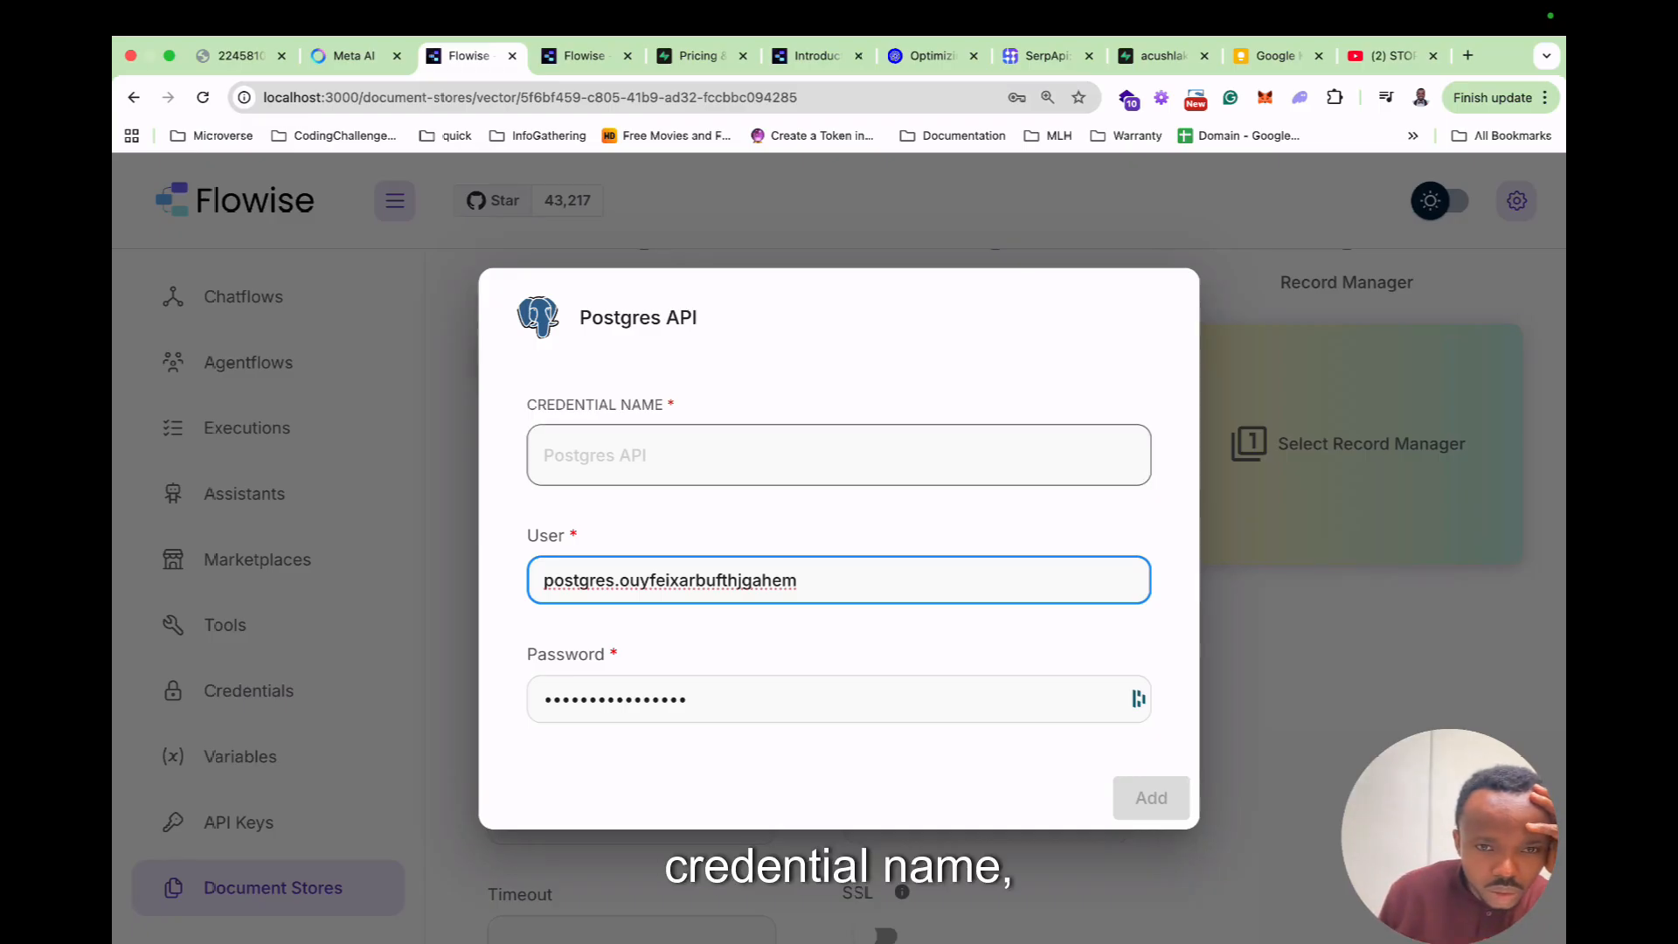
pyautogui.click(699, 455)
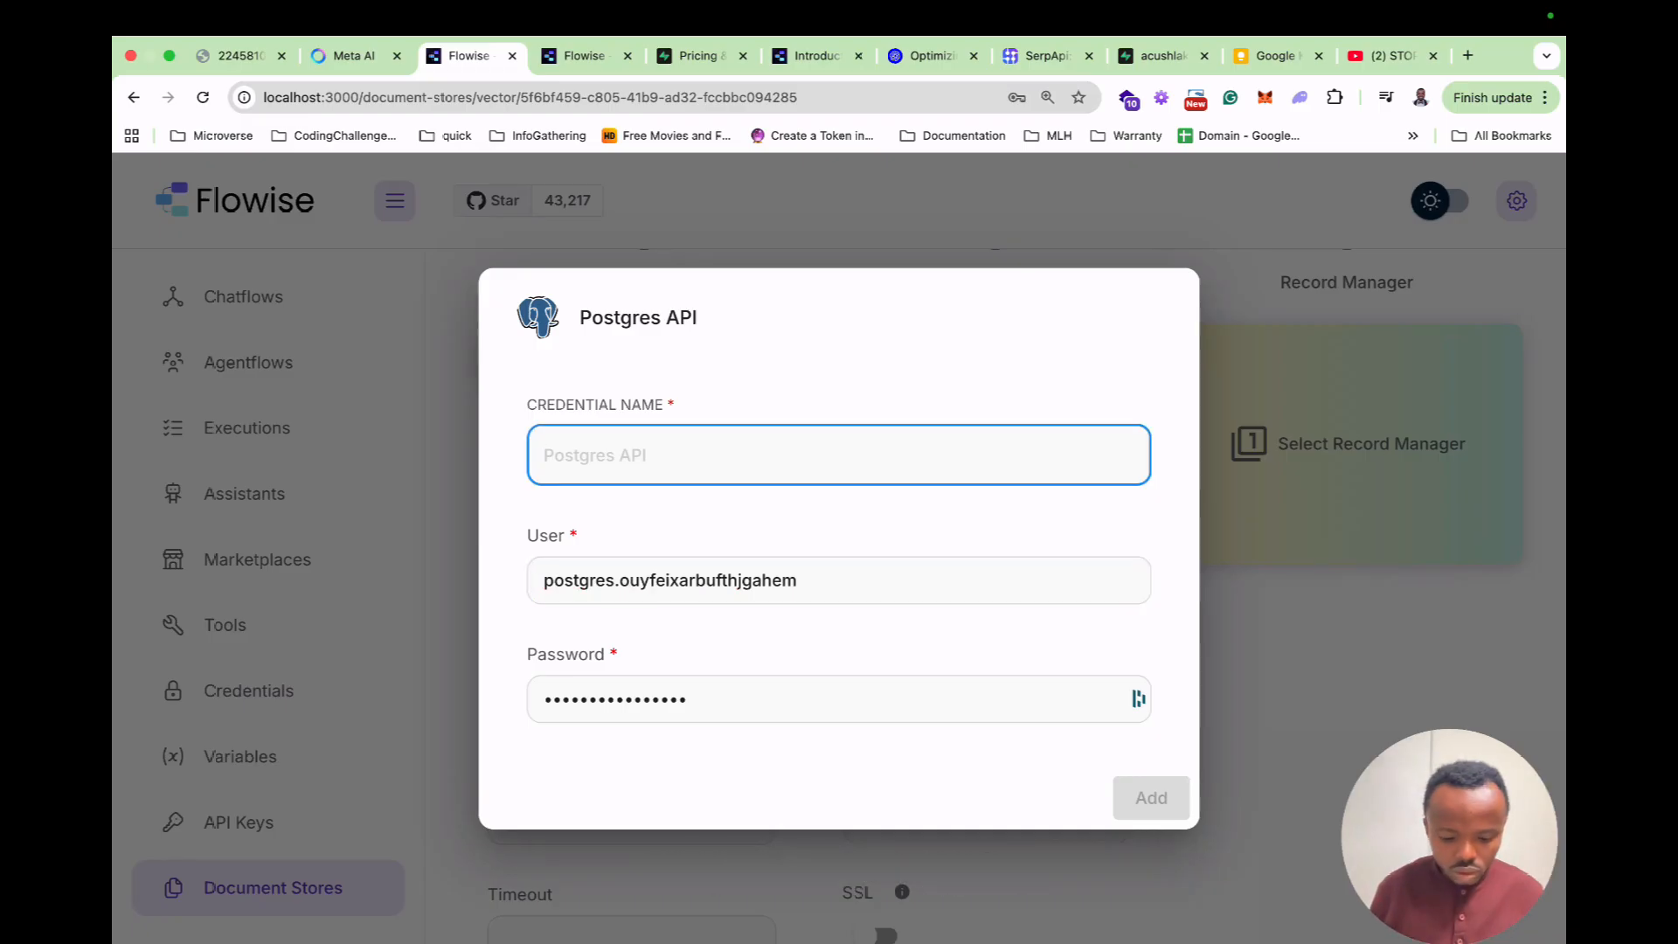
pyautogui.write('Postgres')
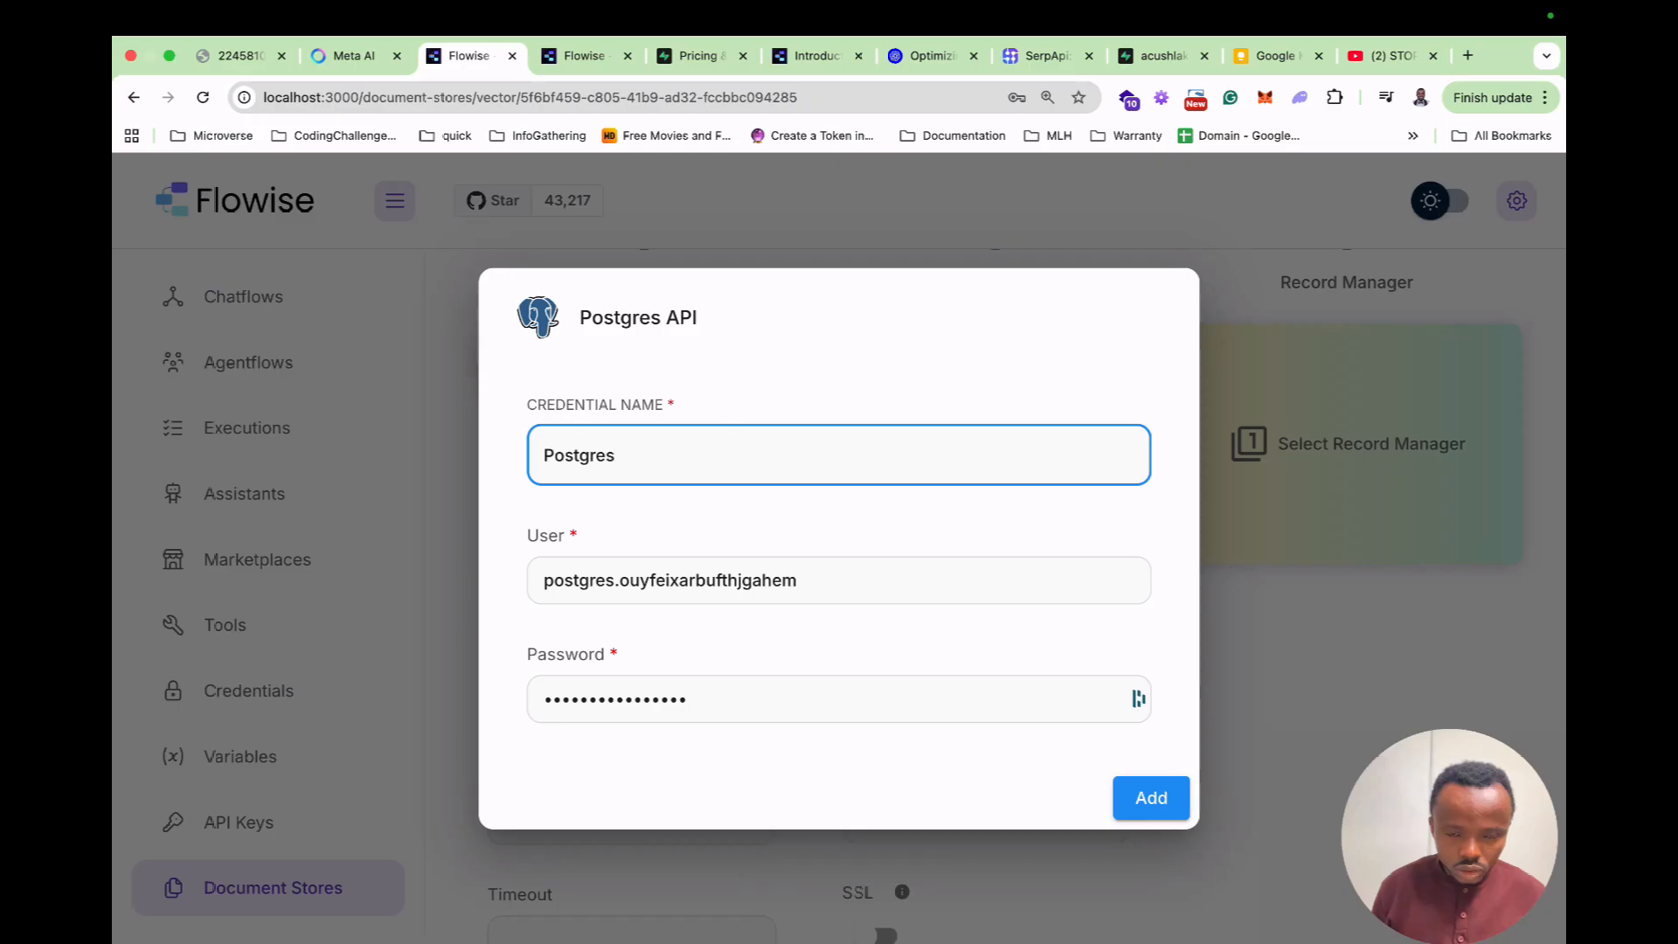
pyautogui.write(' API')
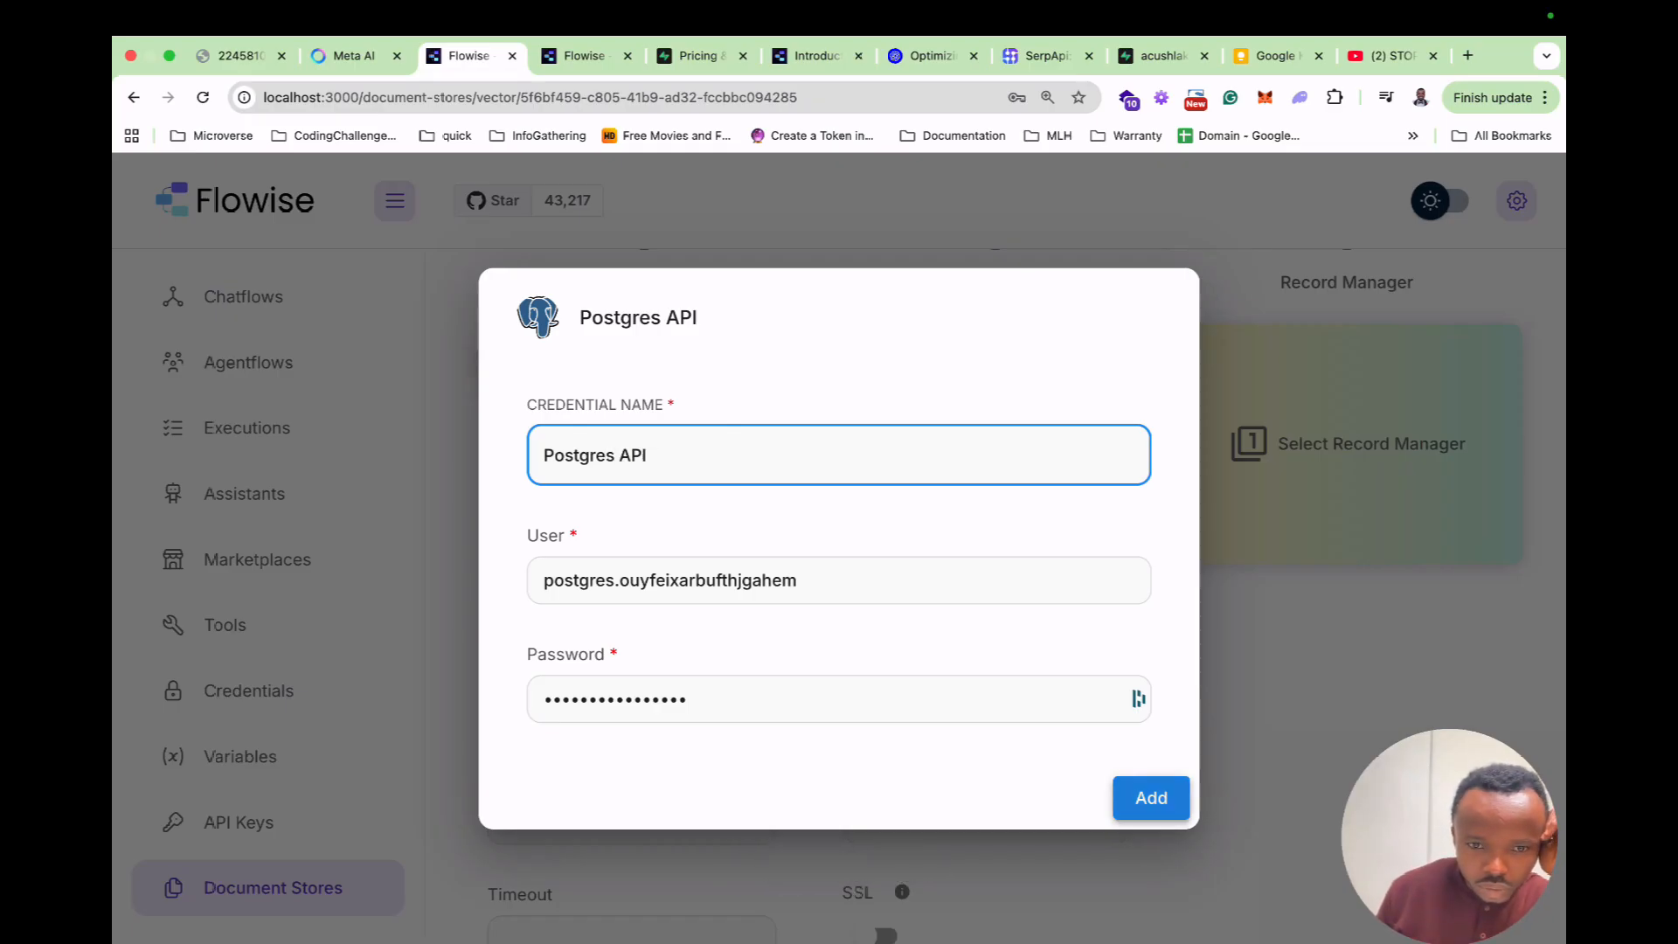
pyautogui.click(1151, 797)
pyautogui.click(986, 582)
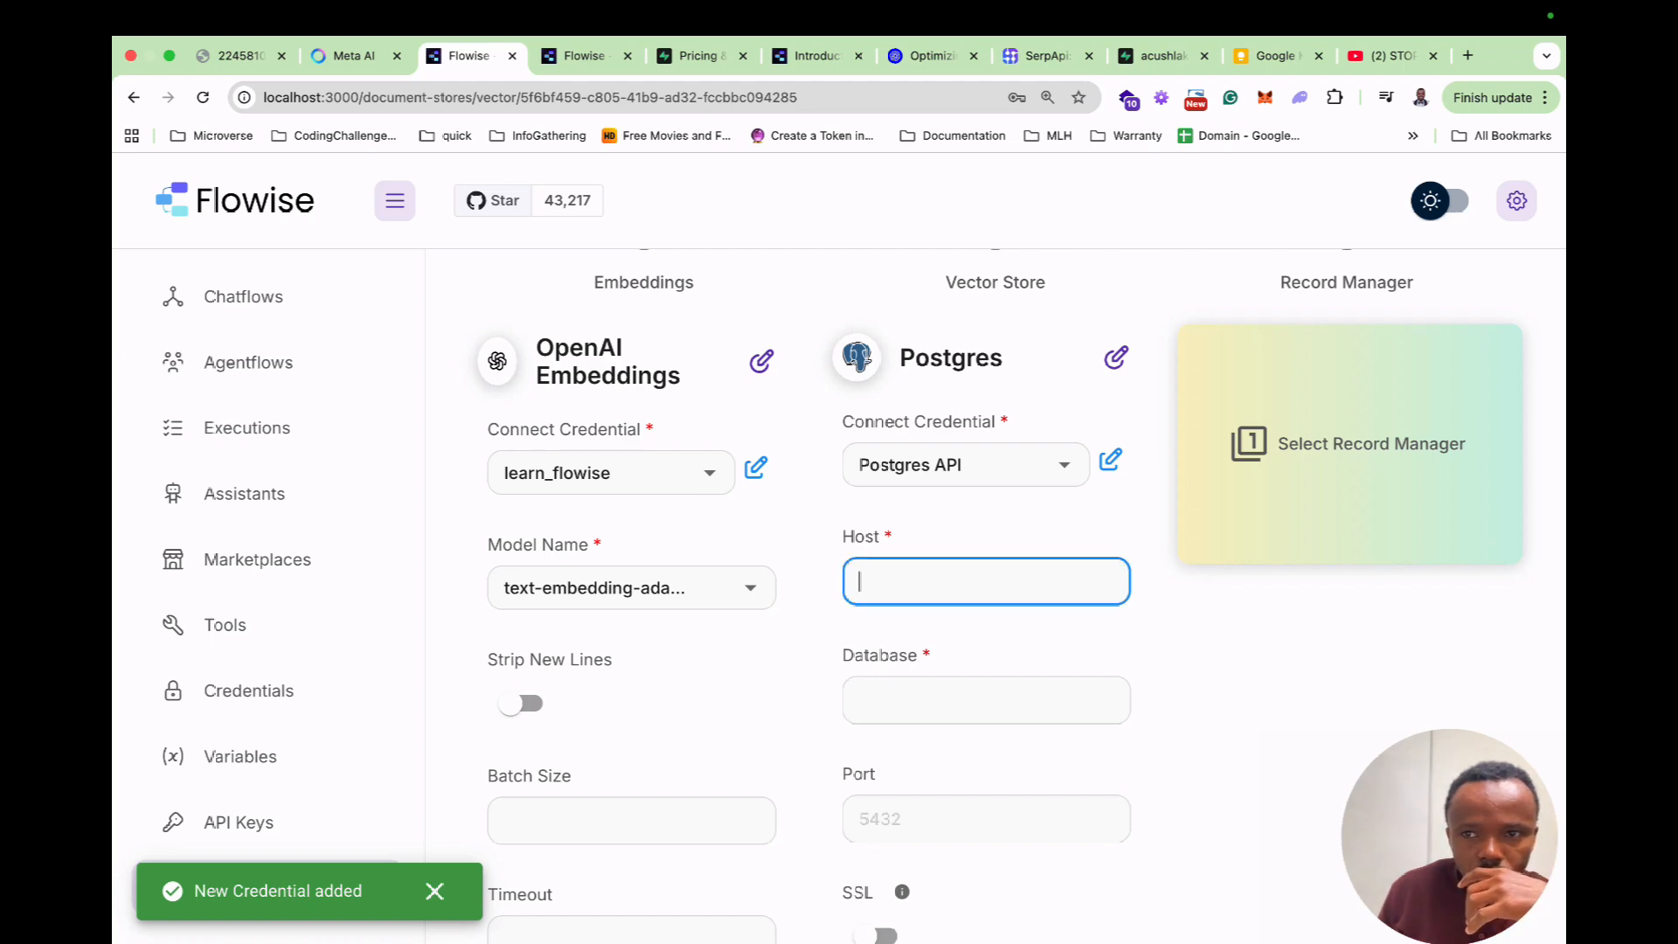
# Paste host aws-1-eu-north-1.pooler.supabase.com and database postgres from Supabase into the vector store.
pyautogui.click(1163, 55)
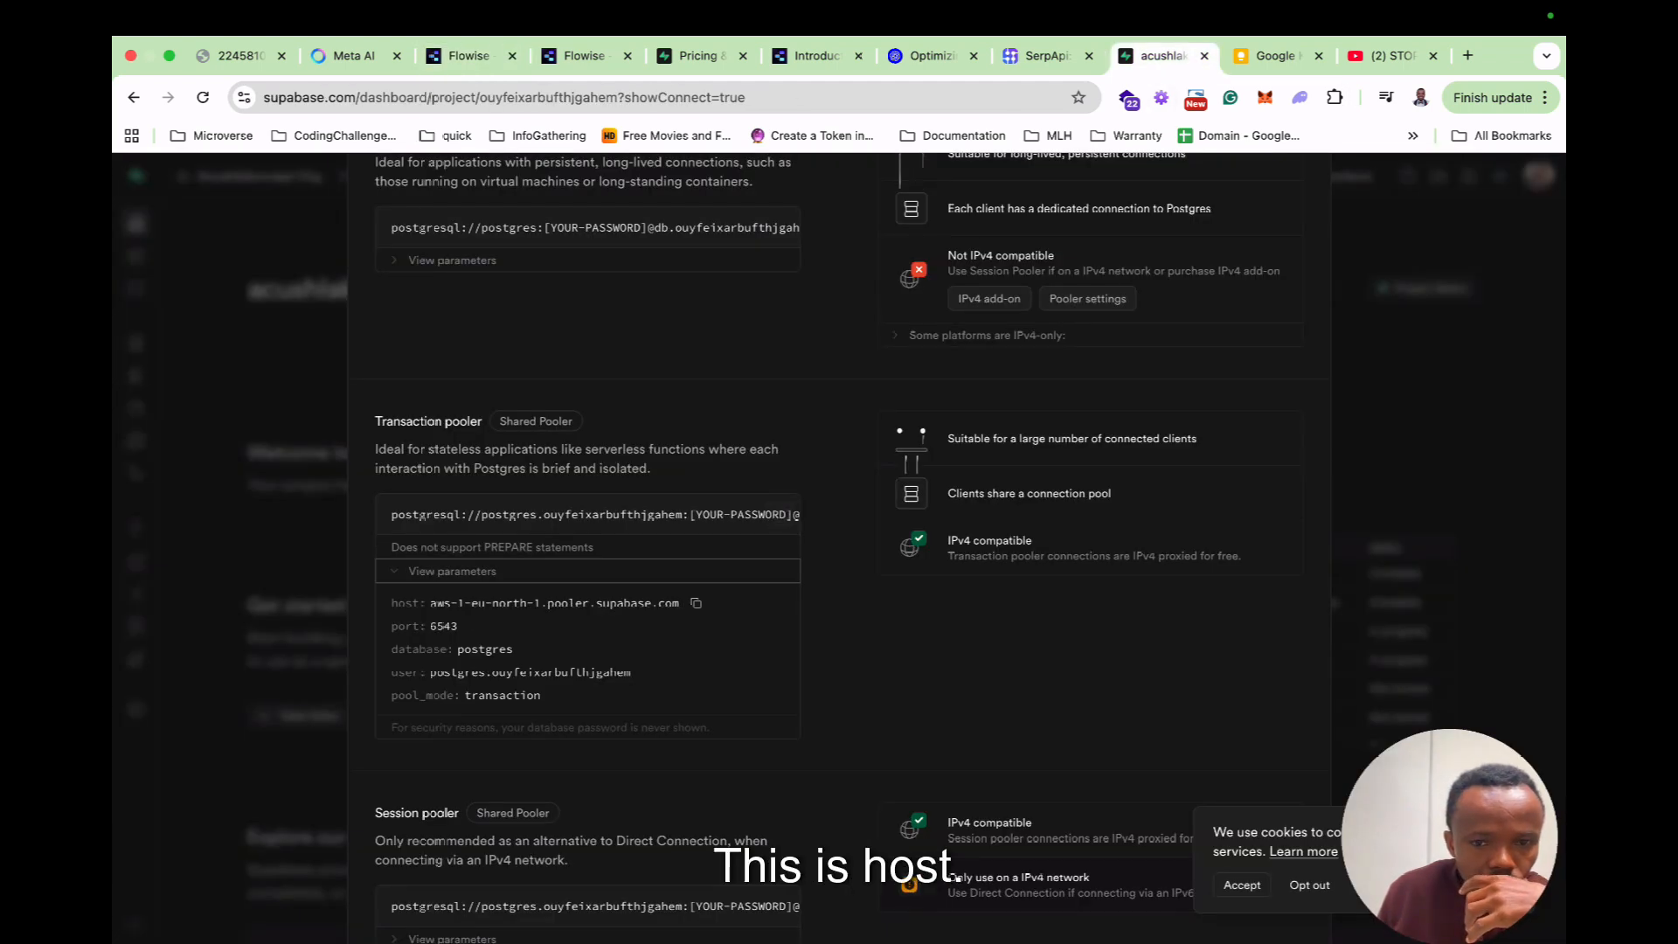
pyautogui.click(469, 56)
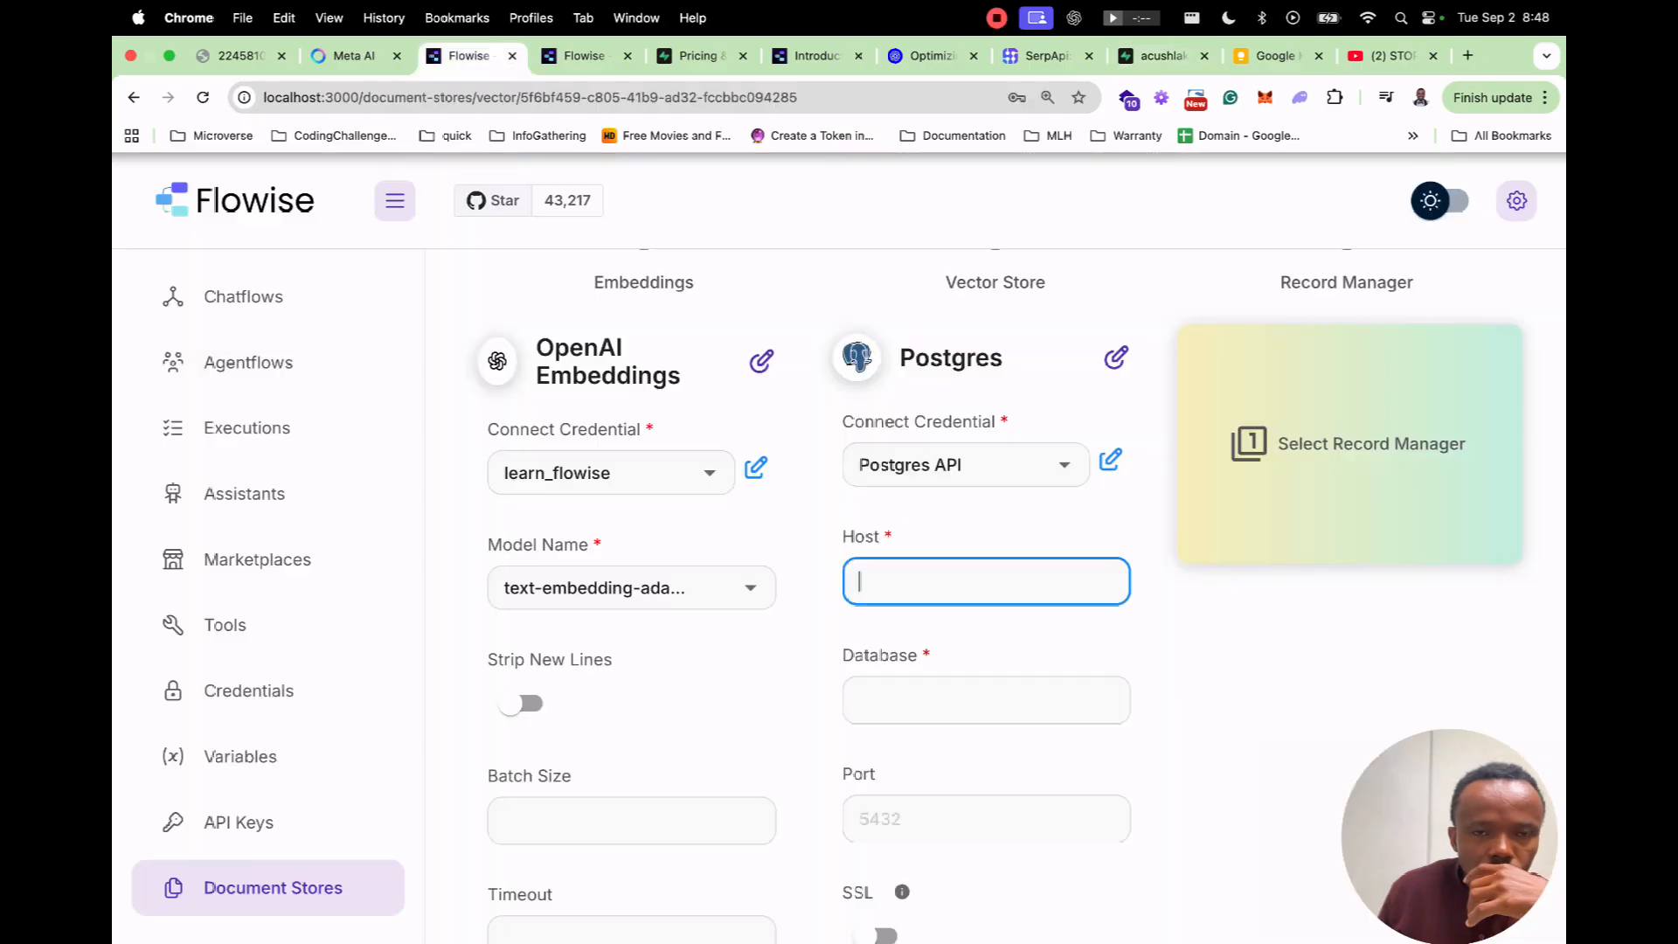
pyautogui.press('super+v')
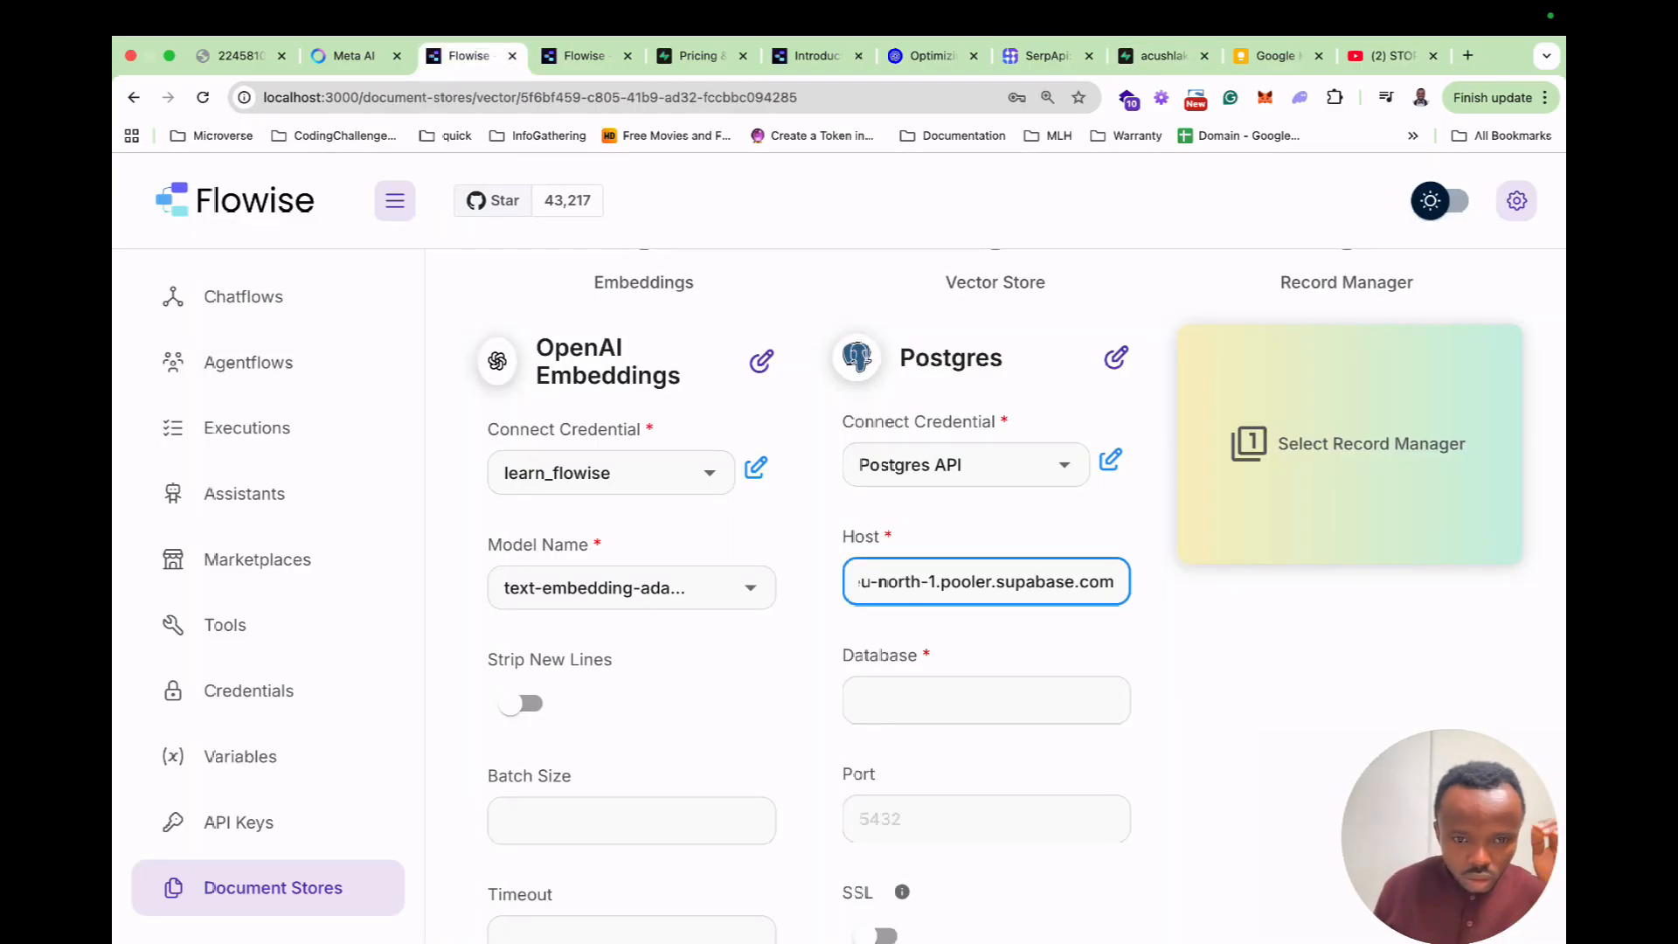
pyautogui.scroll(-2, 994, 594)
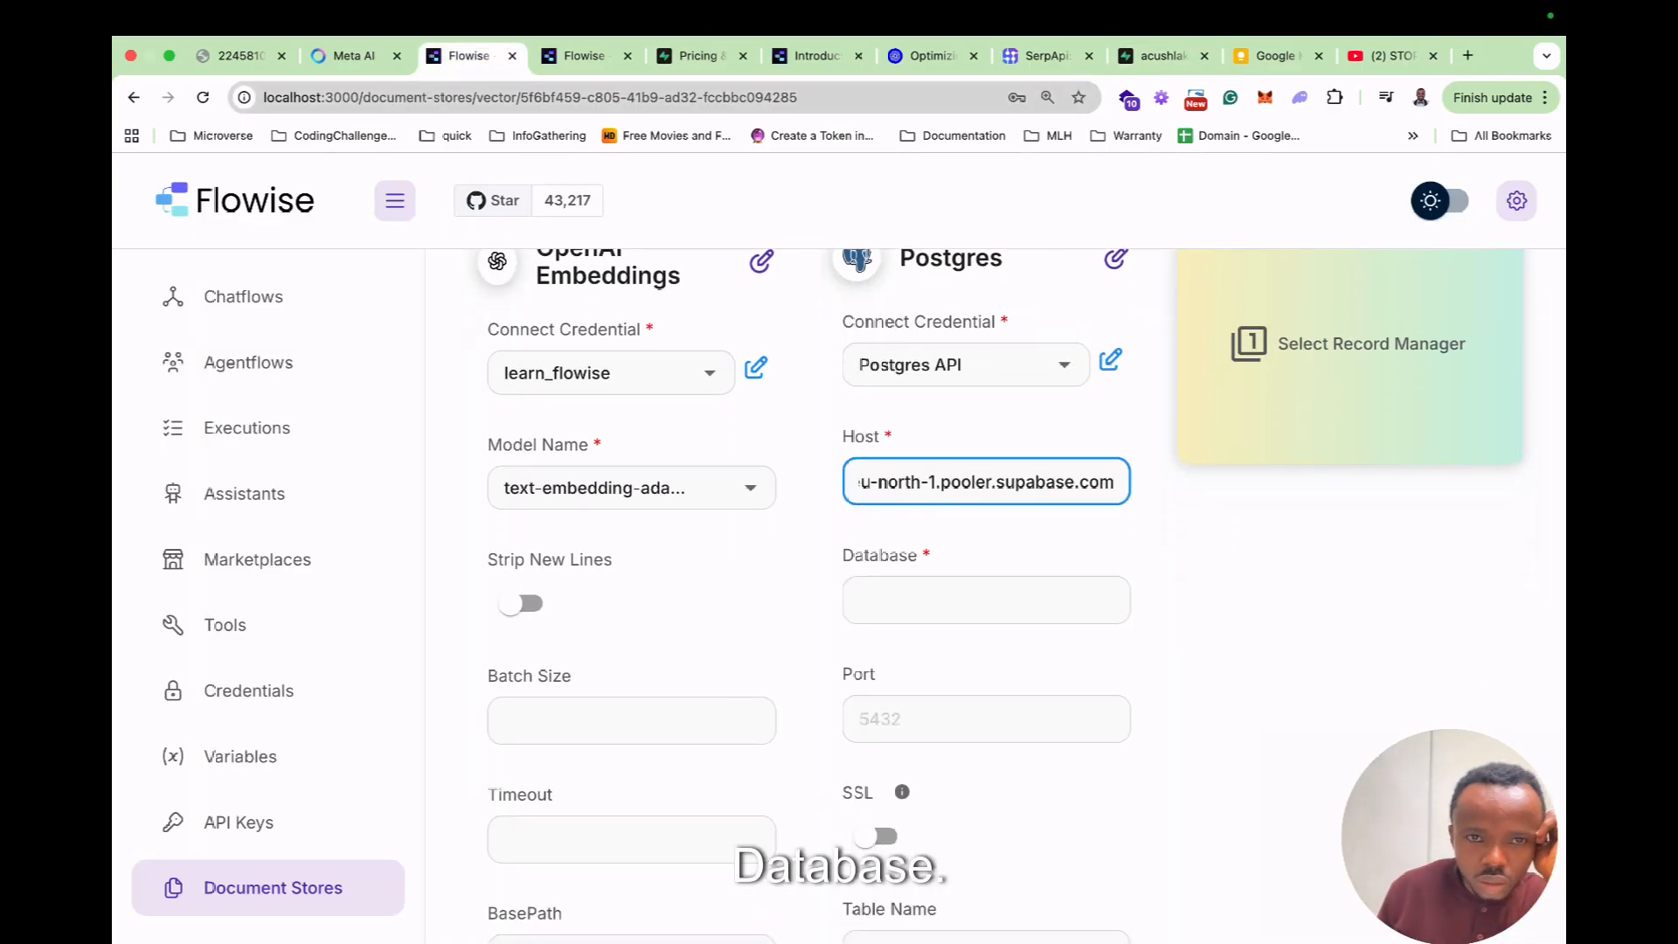
pyautogui.click(1162, 56)
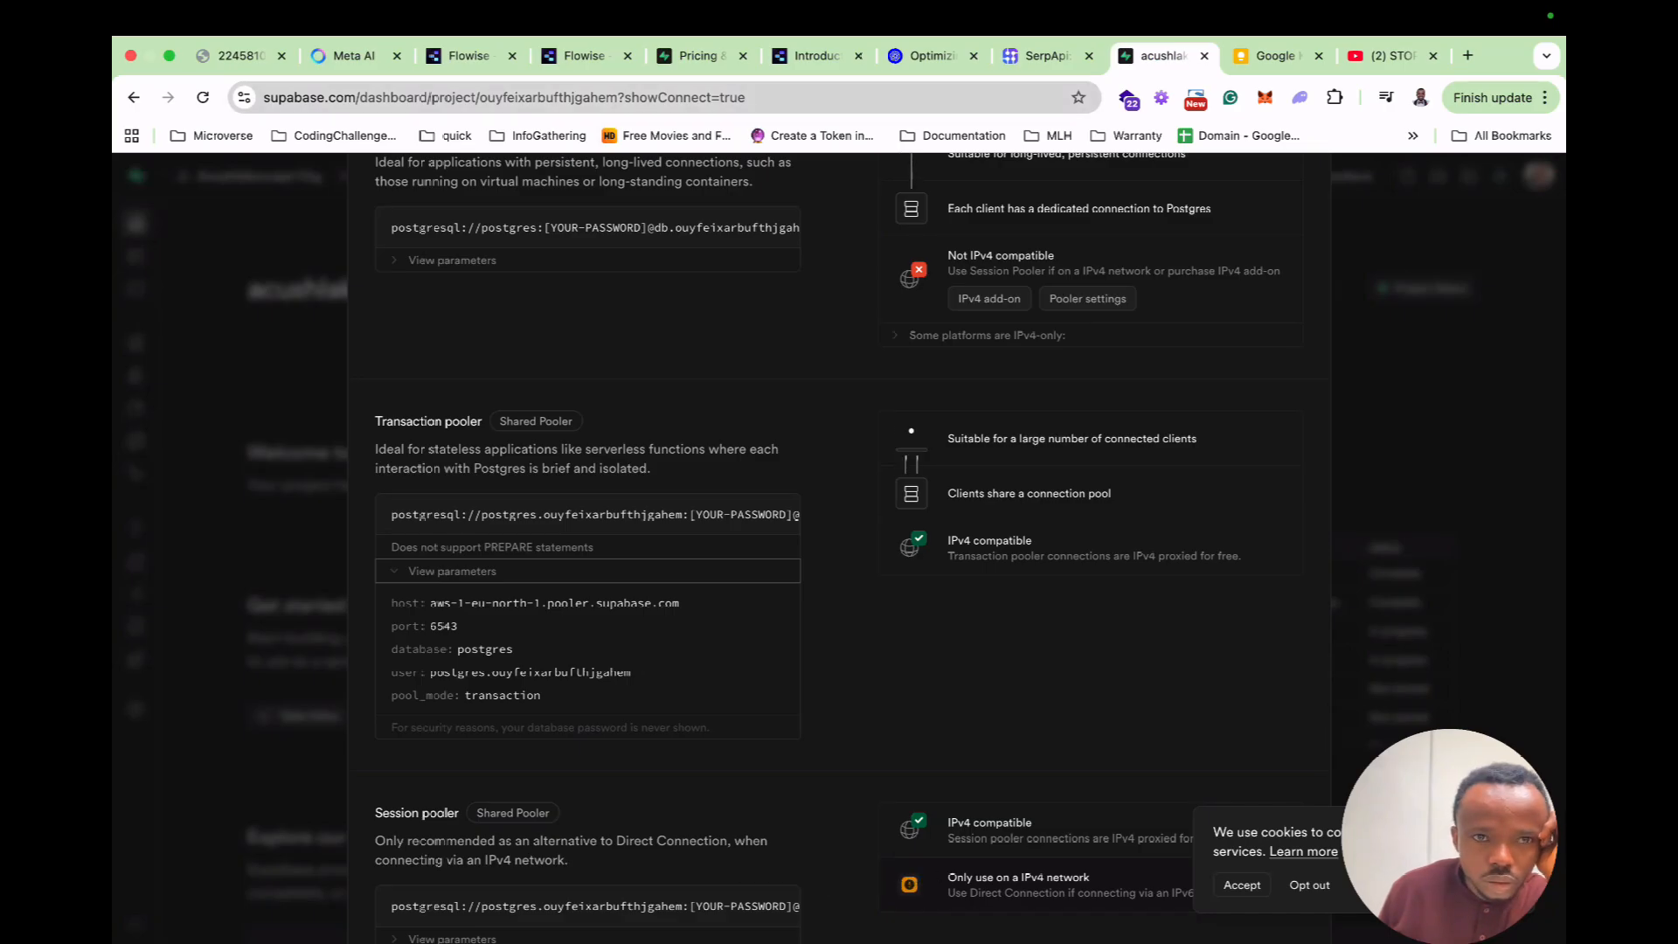
pyautogui.click(470, 56)
pyautogui.click(985, 599)
pyautogui.write('postgres')
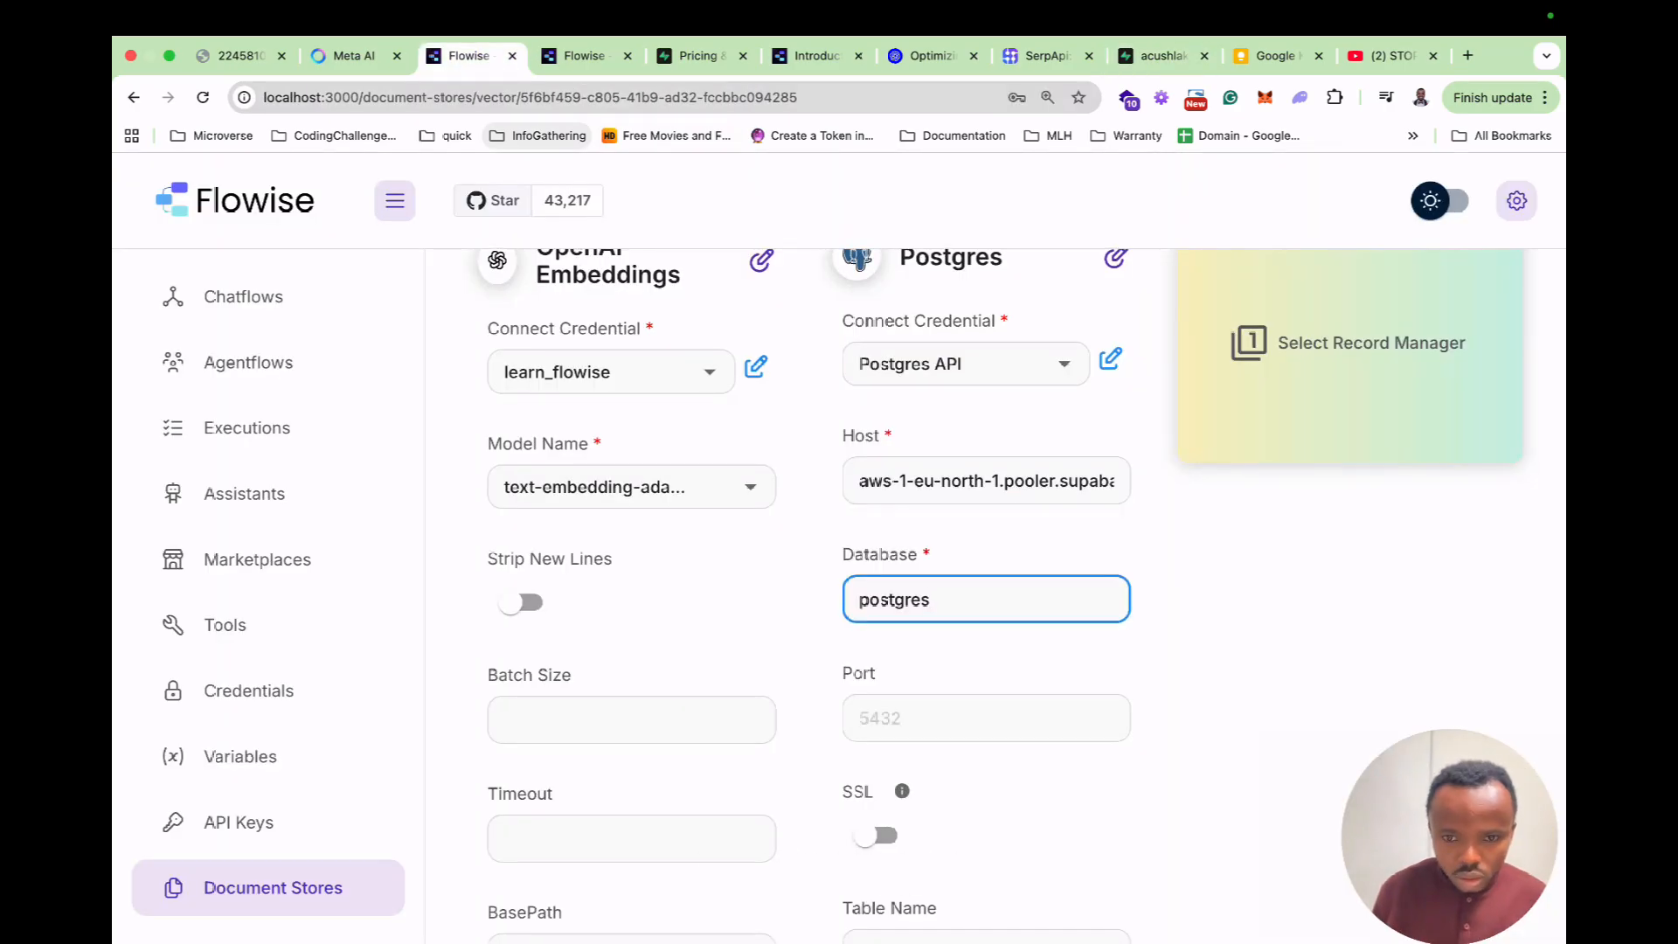
# Copy port 6543 from Supabase into the Port field, replacing 5432.
pyautogui.click(1162, 56)
pyautogui.doubleClick(443, 625)
pyautogui.press('super+c')
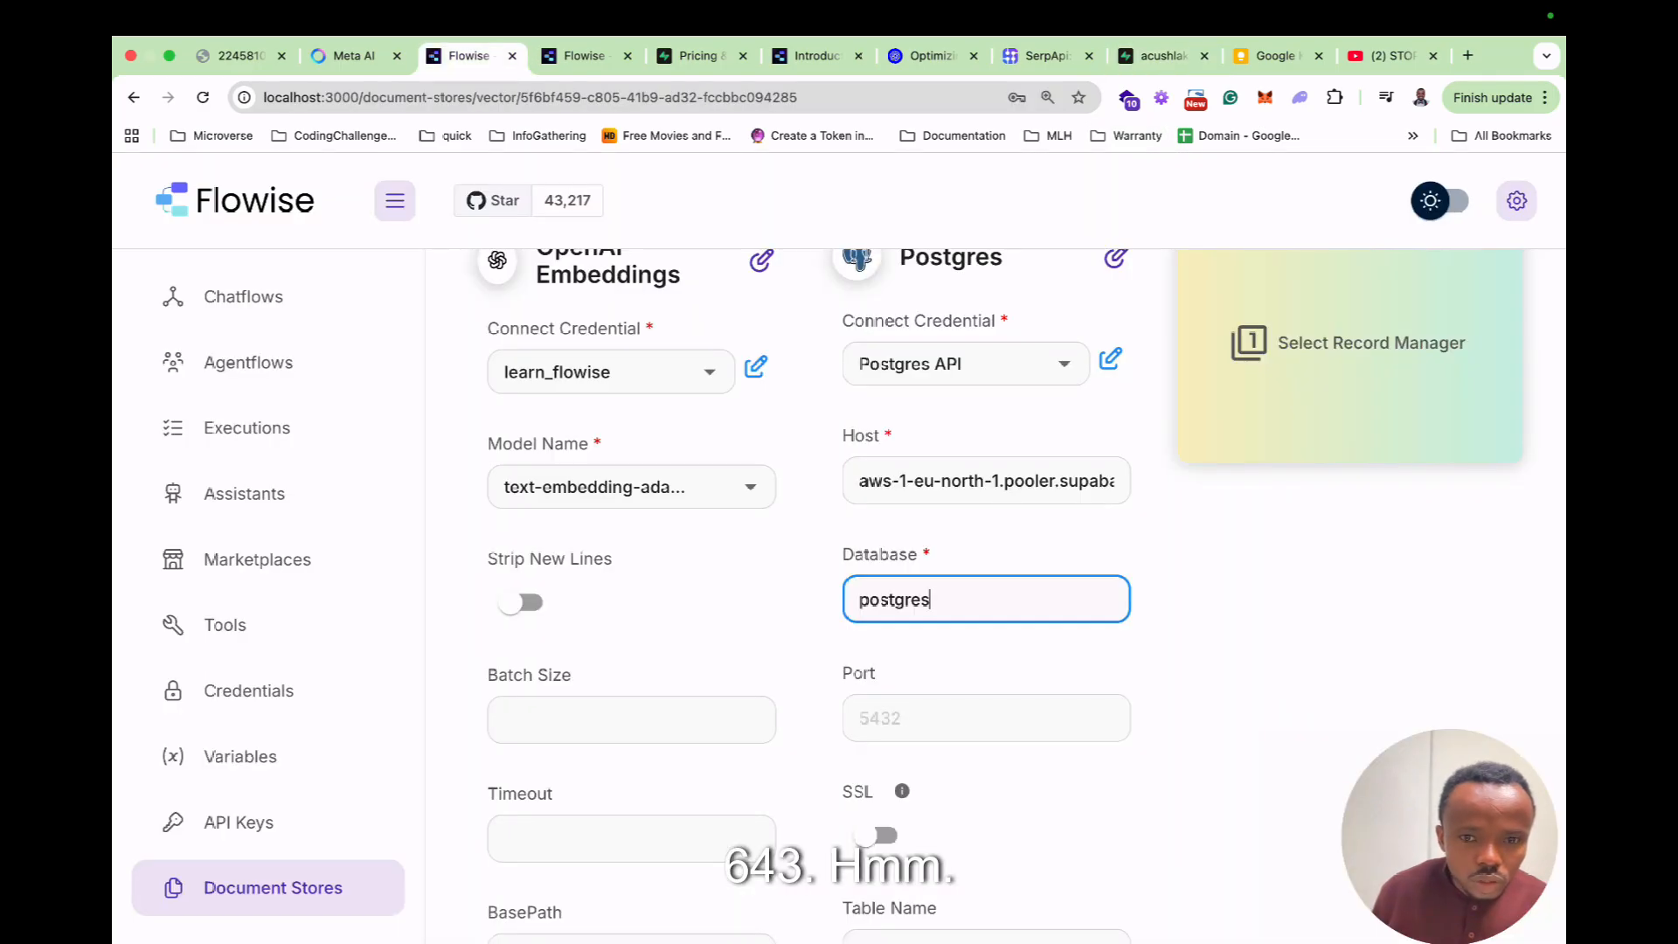
pyautogui.click(469, 56)
pyautogui.click(985, 717)
pyautogui.press('super+v')
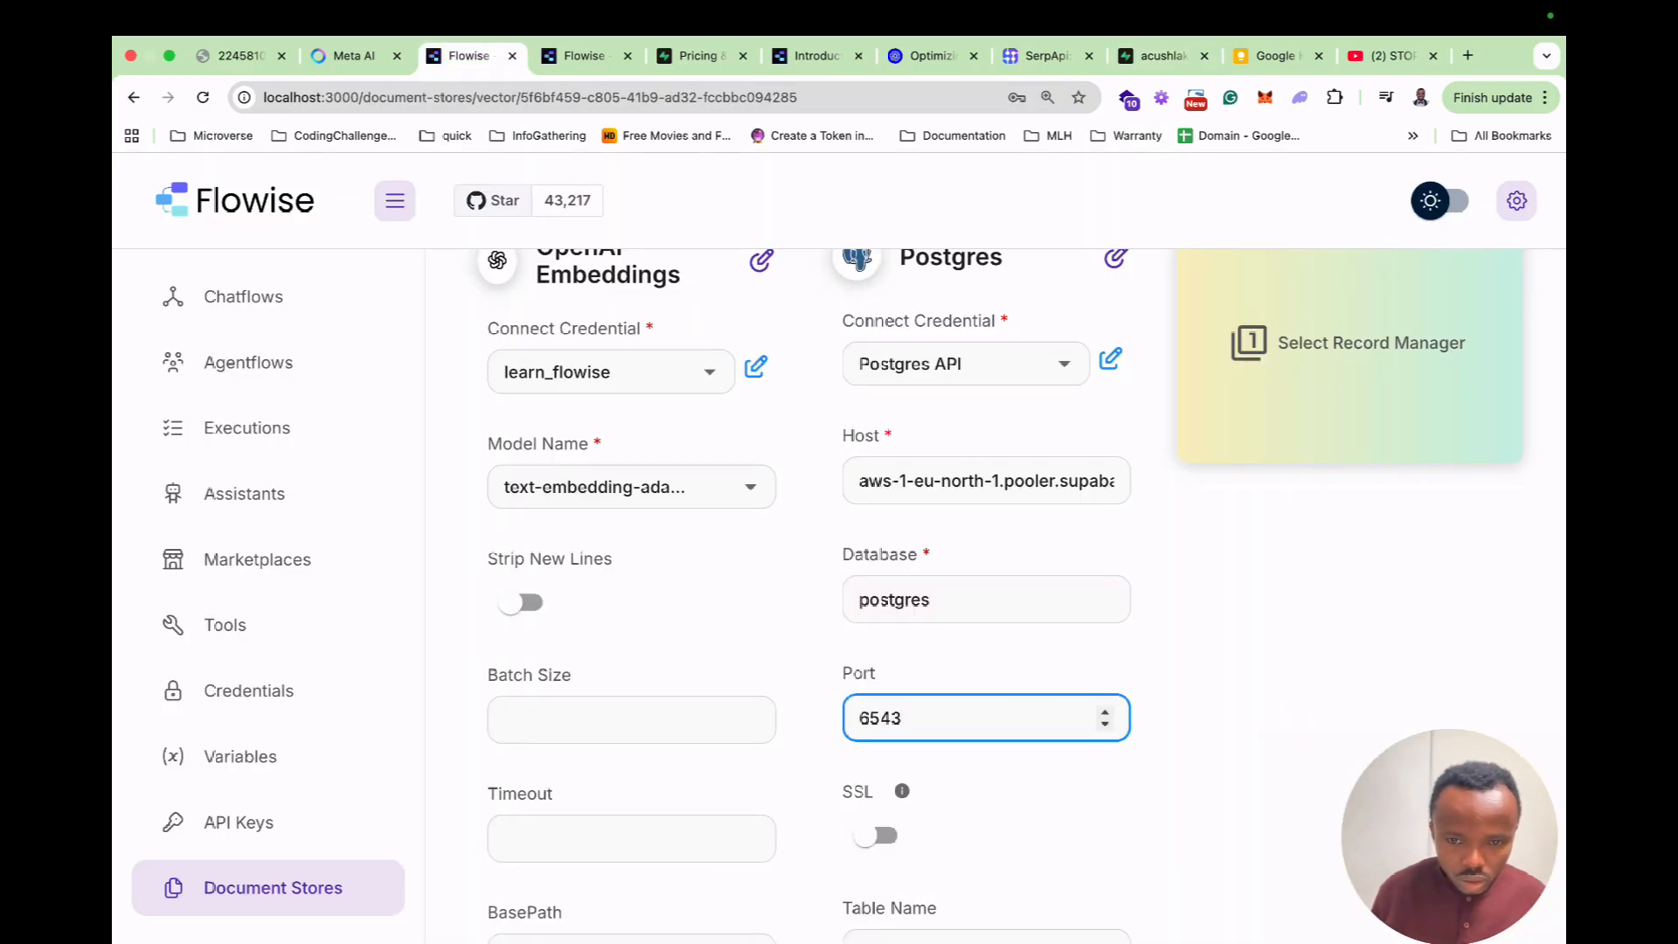
pyautogui.scroll(-2, 985, 825)
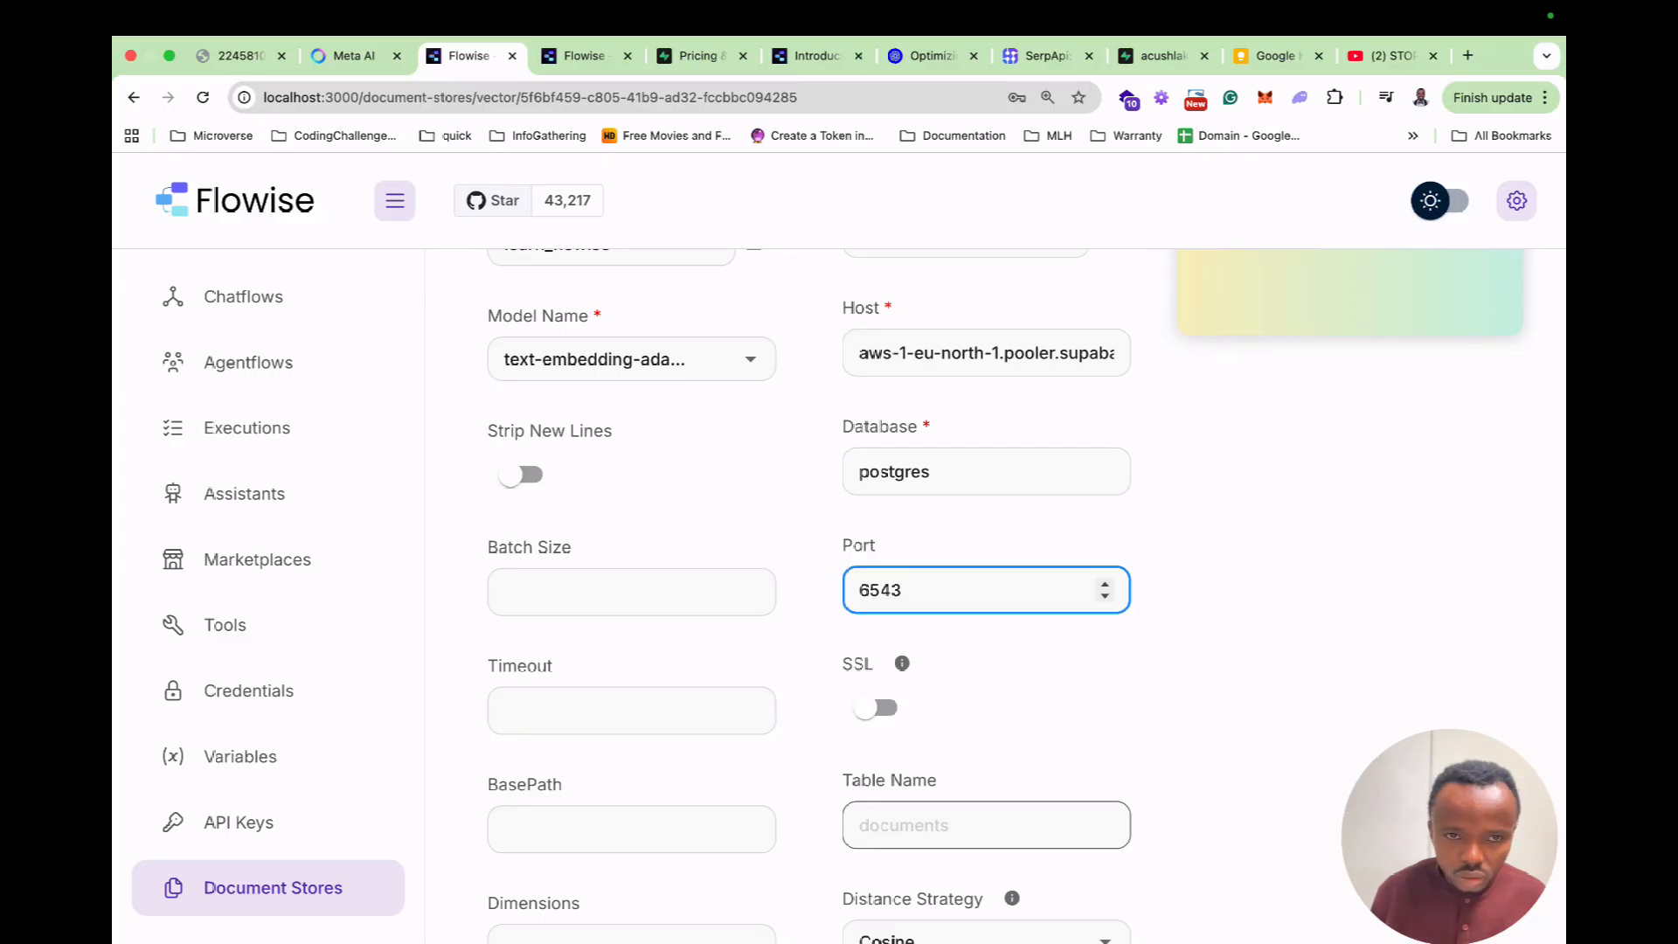
pyautogui.scroll(-3, 986, 594)
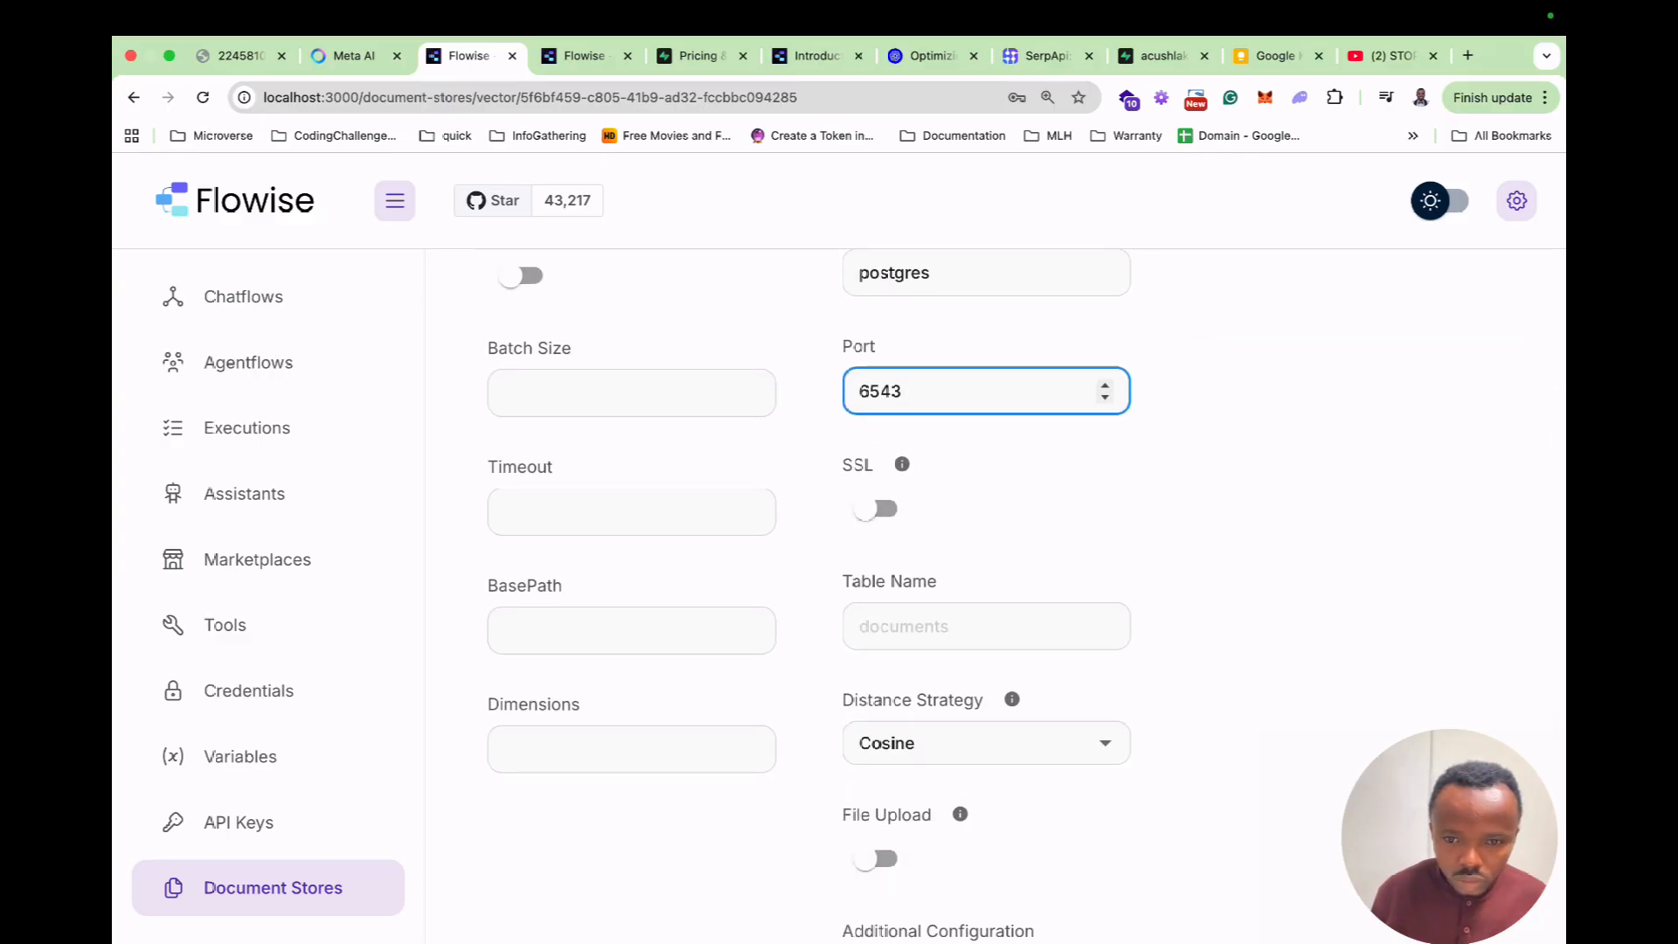
pyautogui.scroll(-4, 985, 594)
pyautogui.scroll(8, 986, 594)
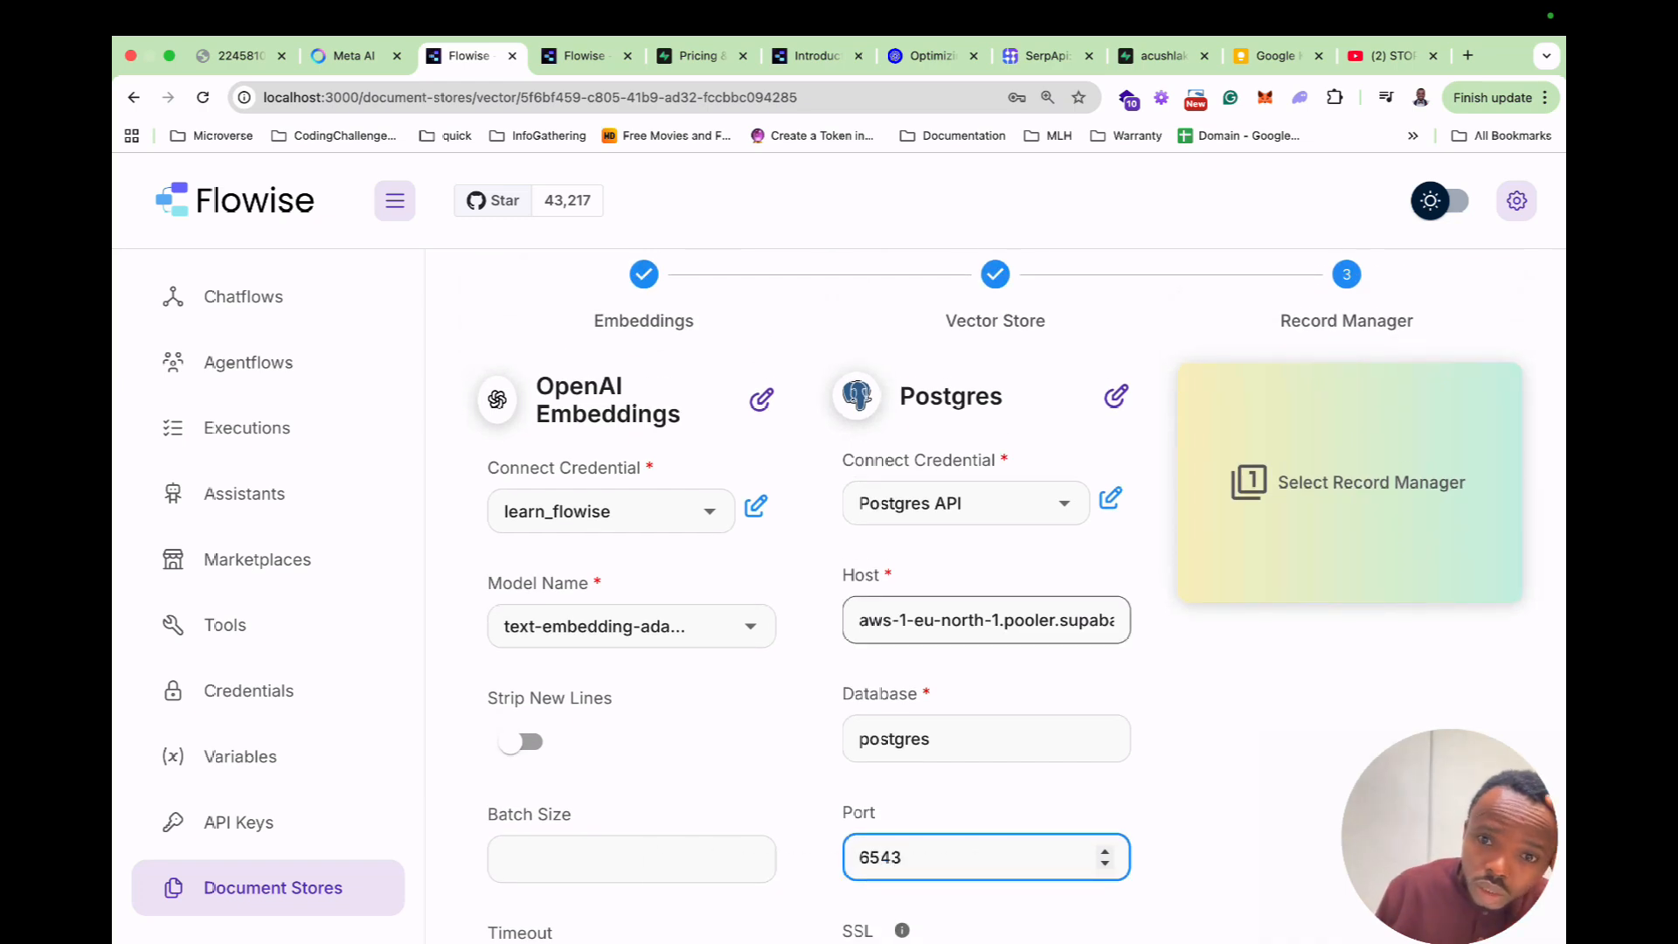
pyautogui.scroll(-4, 986, 594)
pyautogui.scroll(3, 985, 594)
pyautogui.scroll(-3, 985, 594)
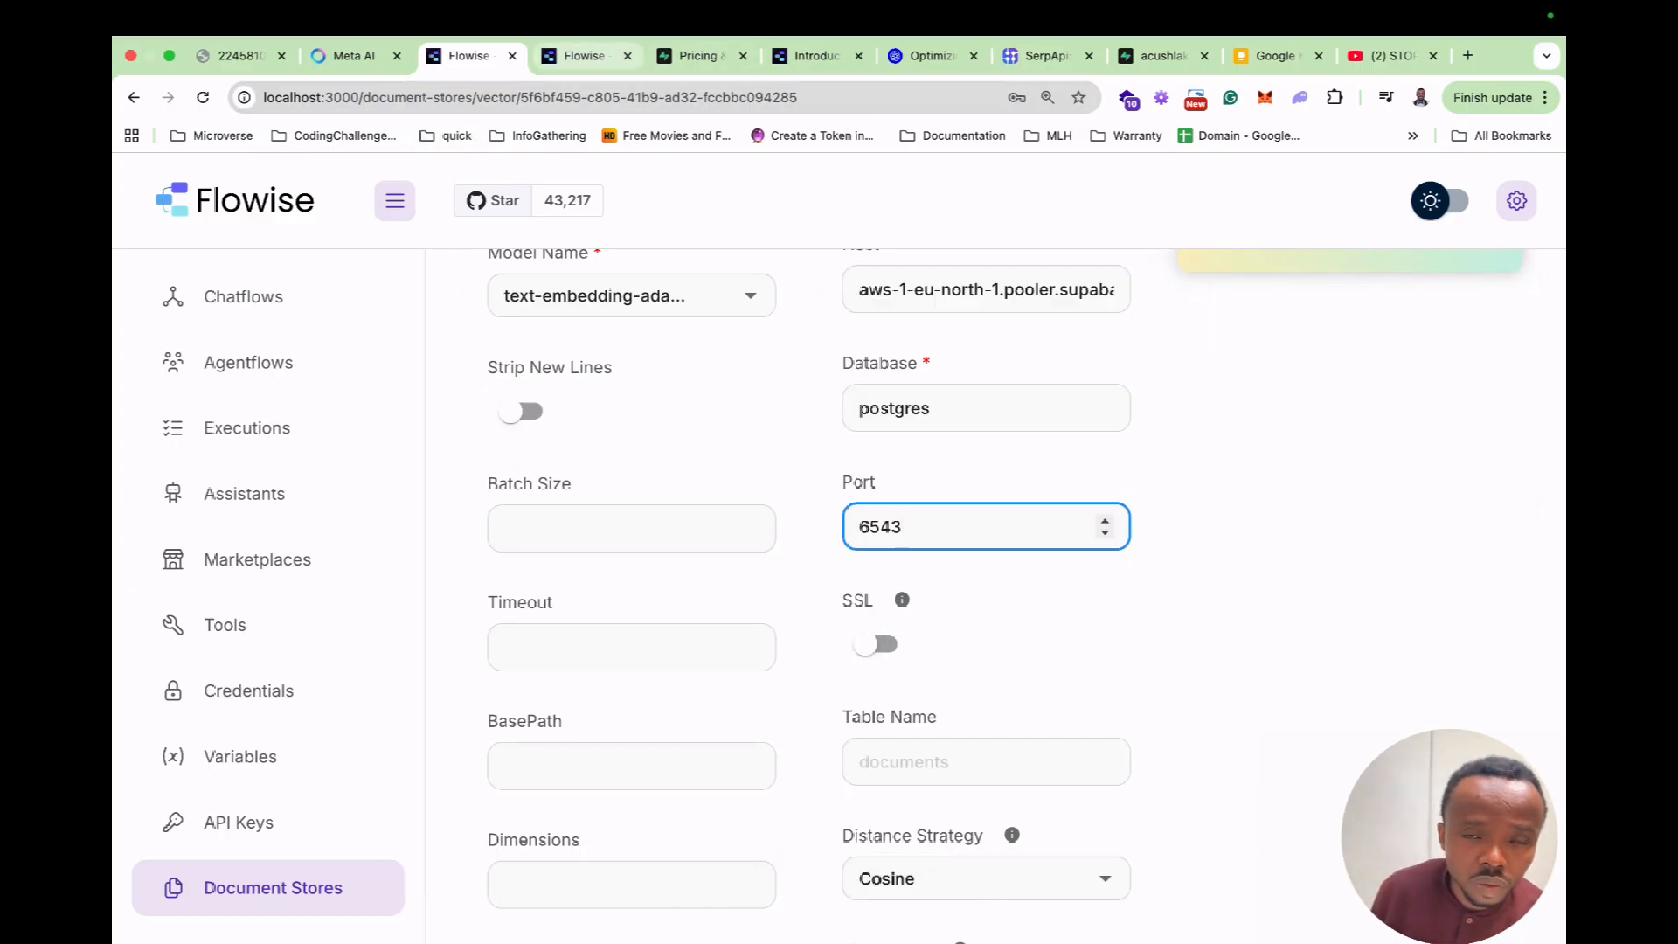
# Look at the Flowise Cloud Chatflows page, then return to the local form, where Port becomes 6548.
pyautogui.click(583, 55)
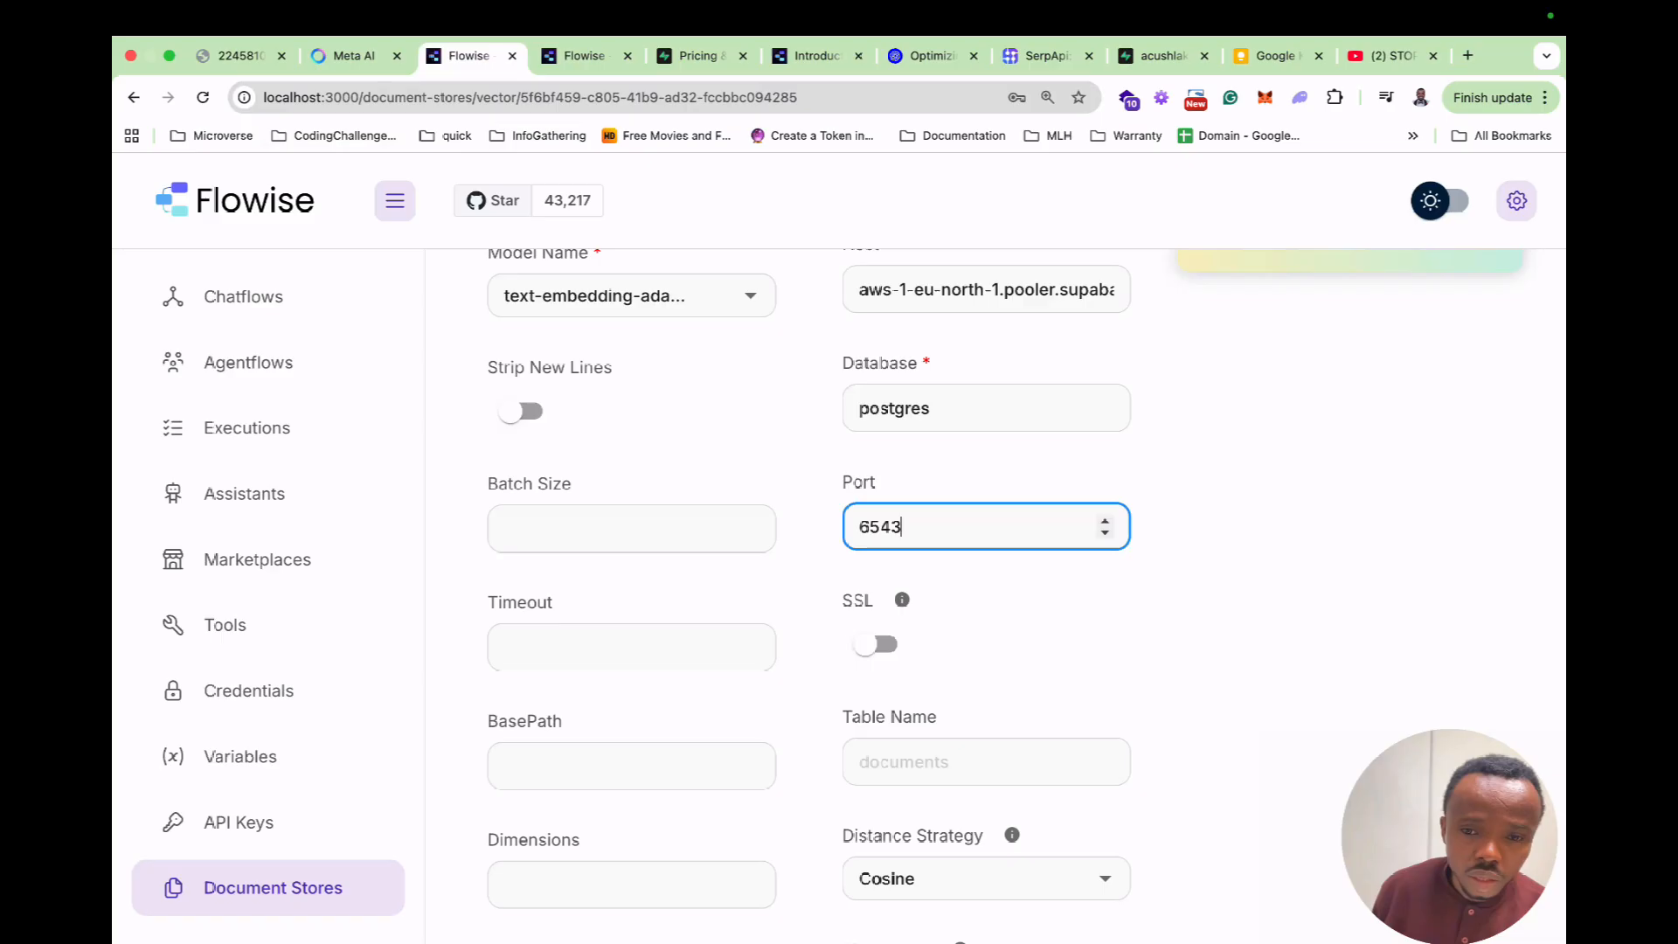
pyautogui.click(468, 55)
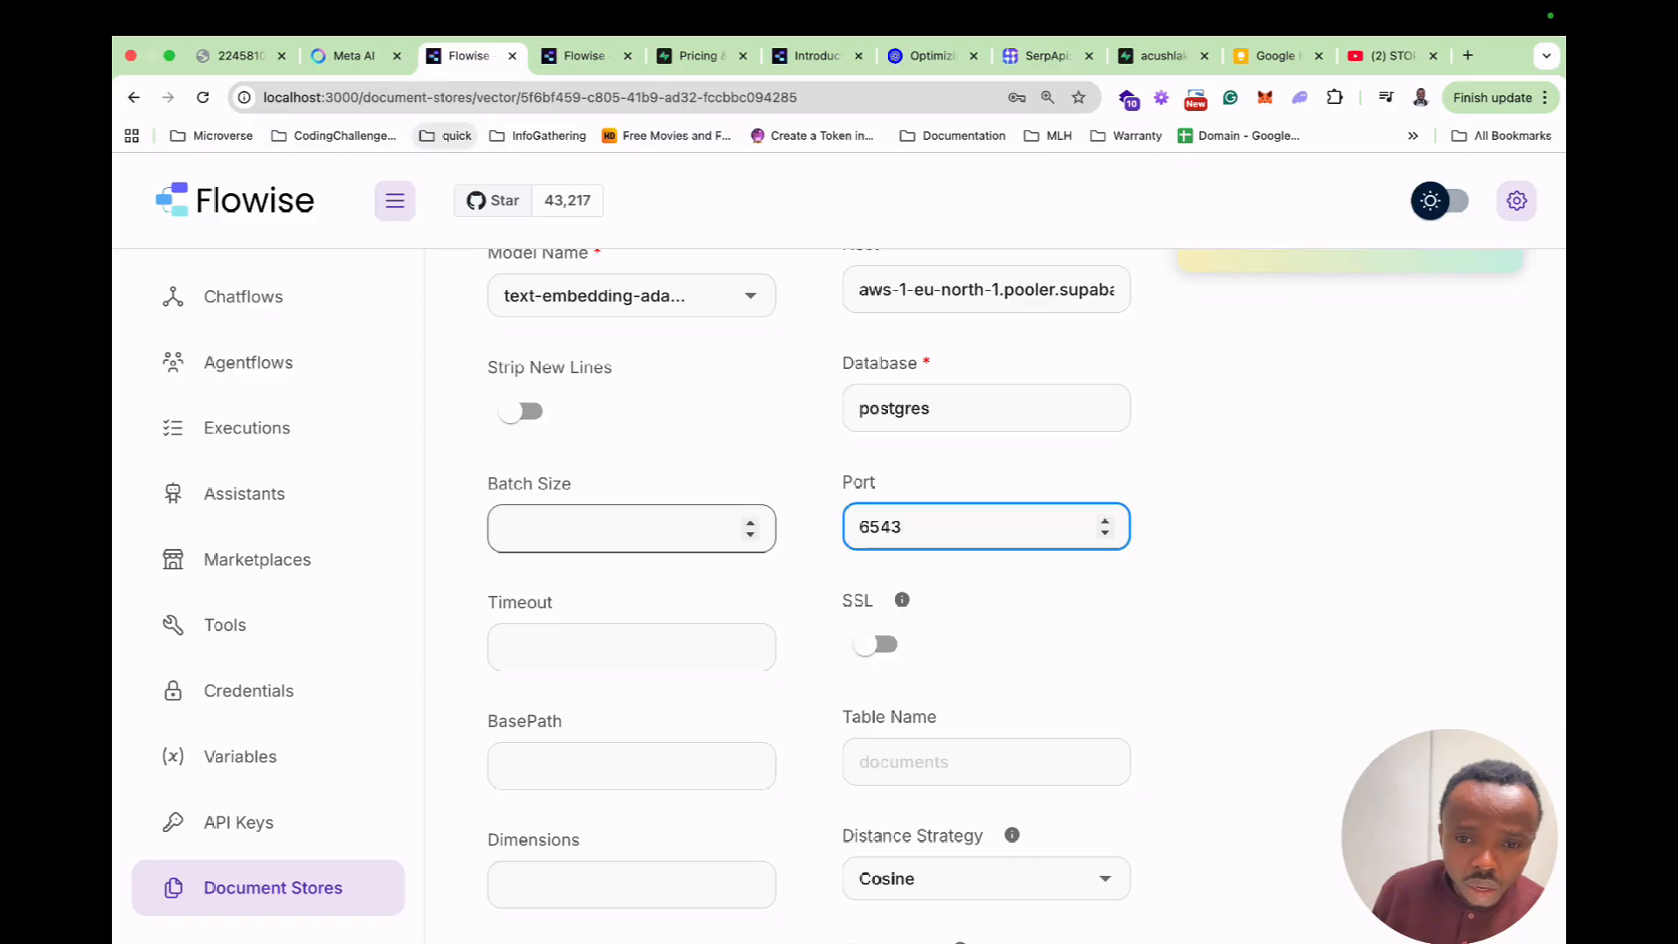
pyautogui.scroll(8, 986, 526)
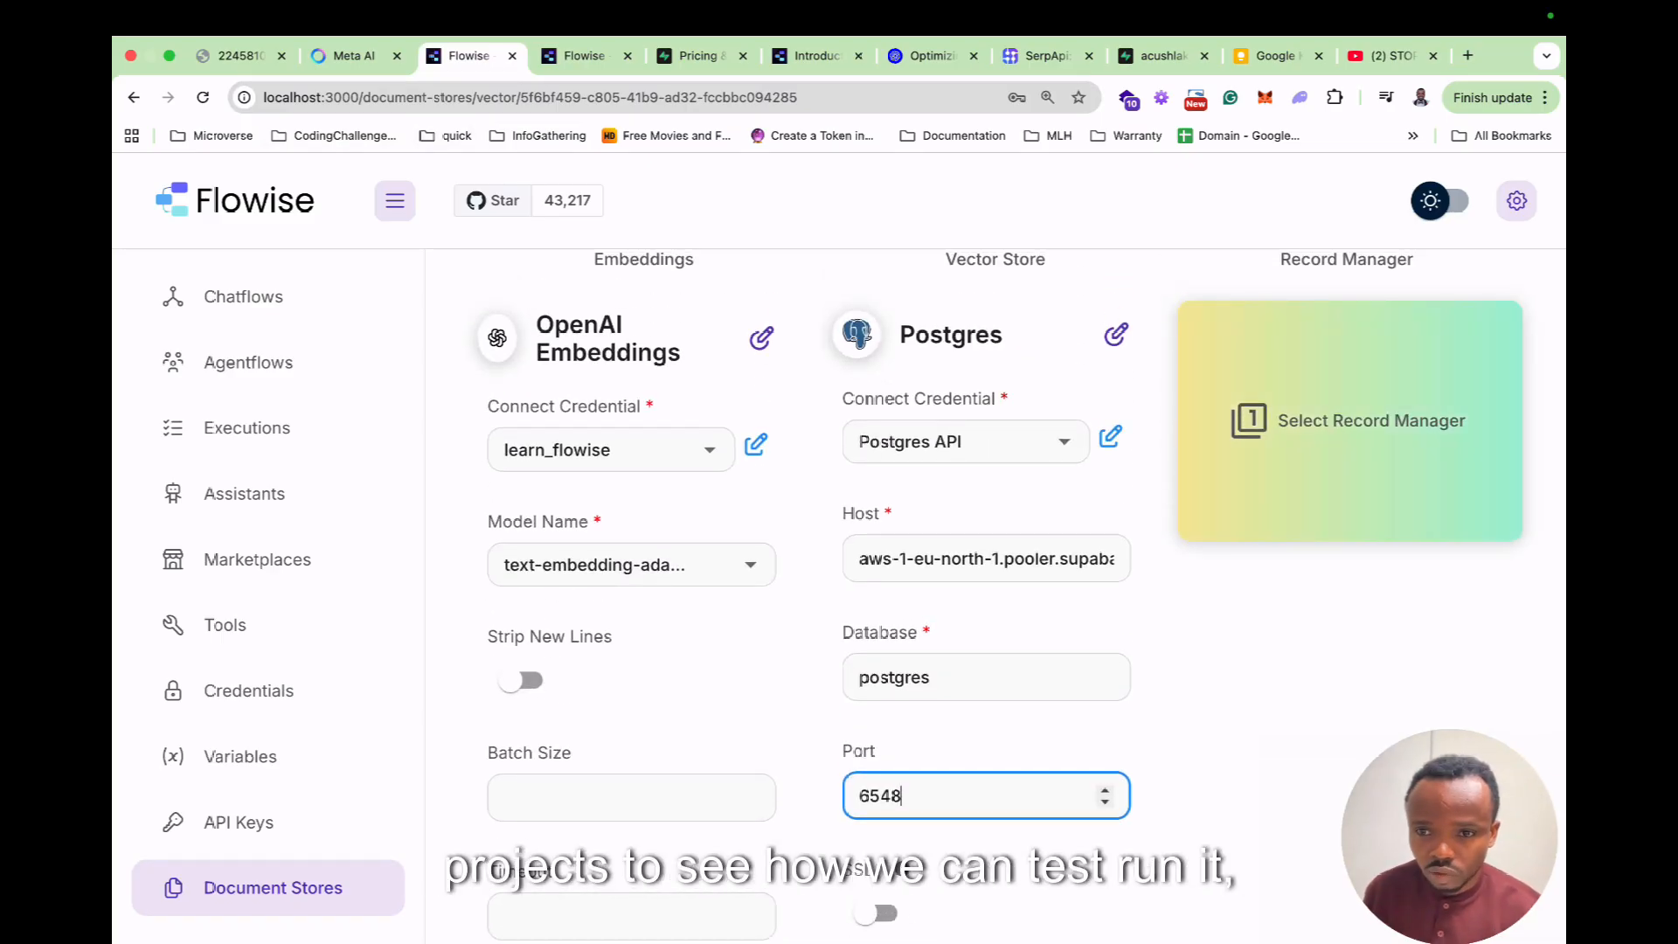
pyautogui.scroll(1, 1017, 584)
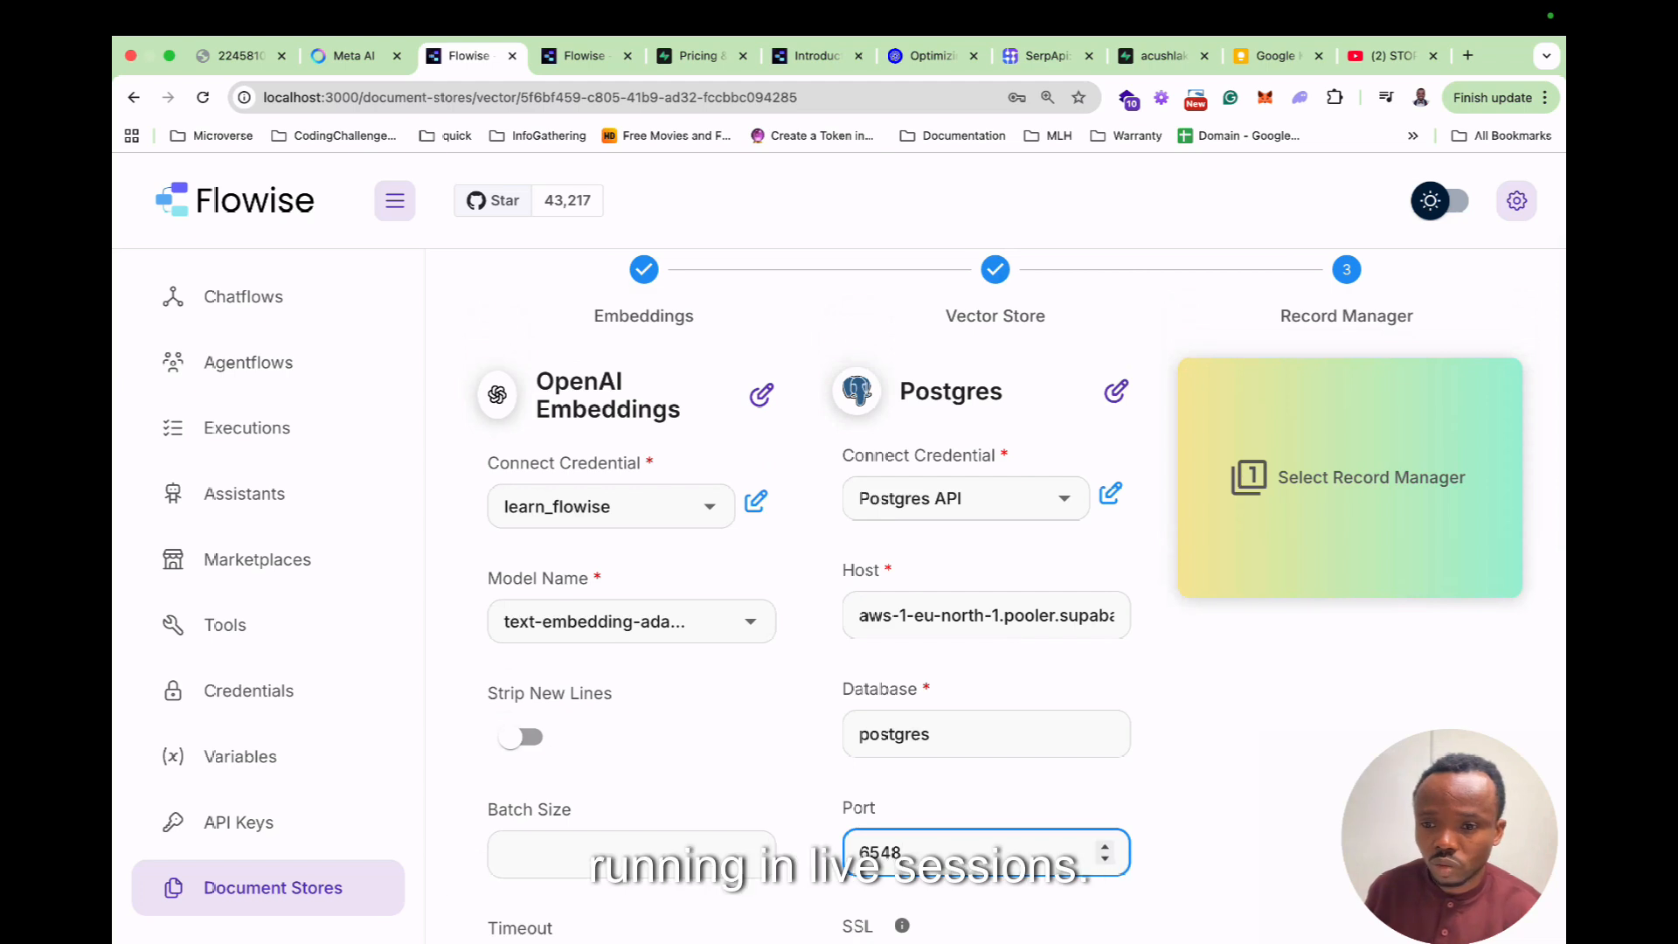
# Add a Postgres Record Manager using the Postgres API credential.
pyautogui.click(1344, 453)
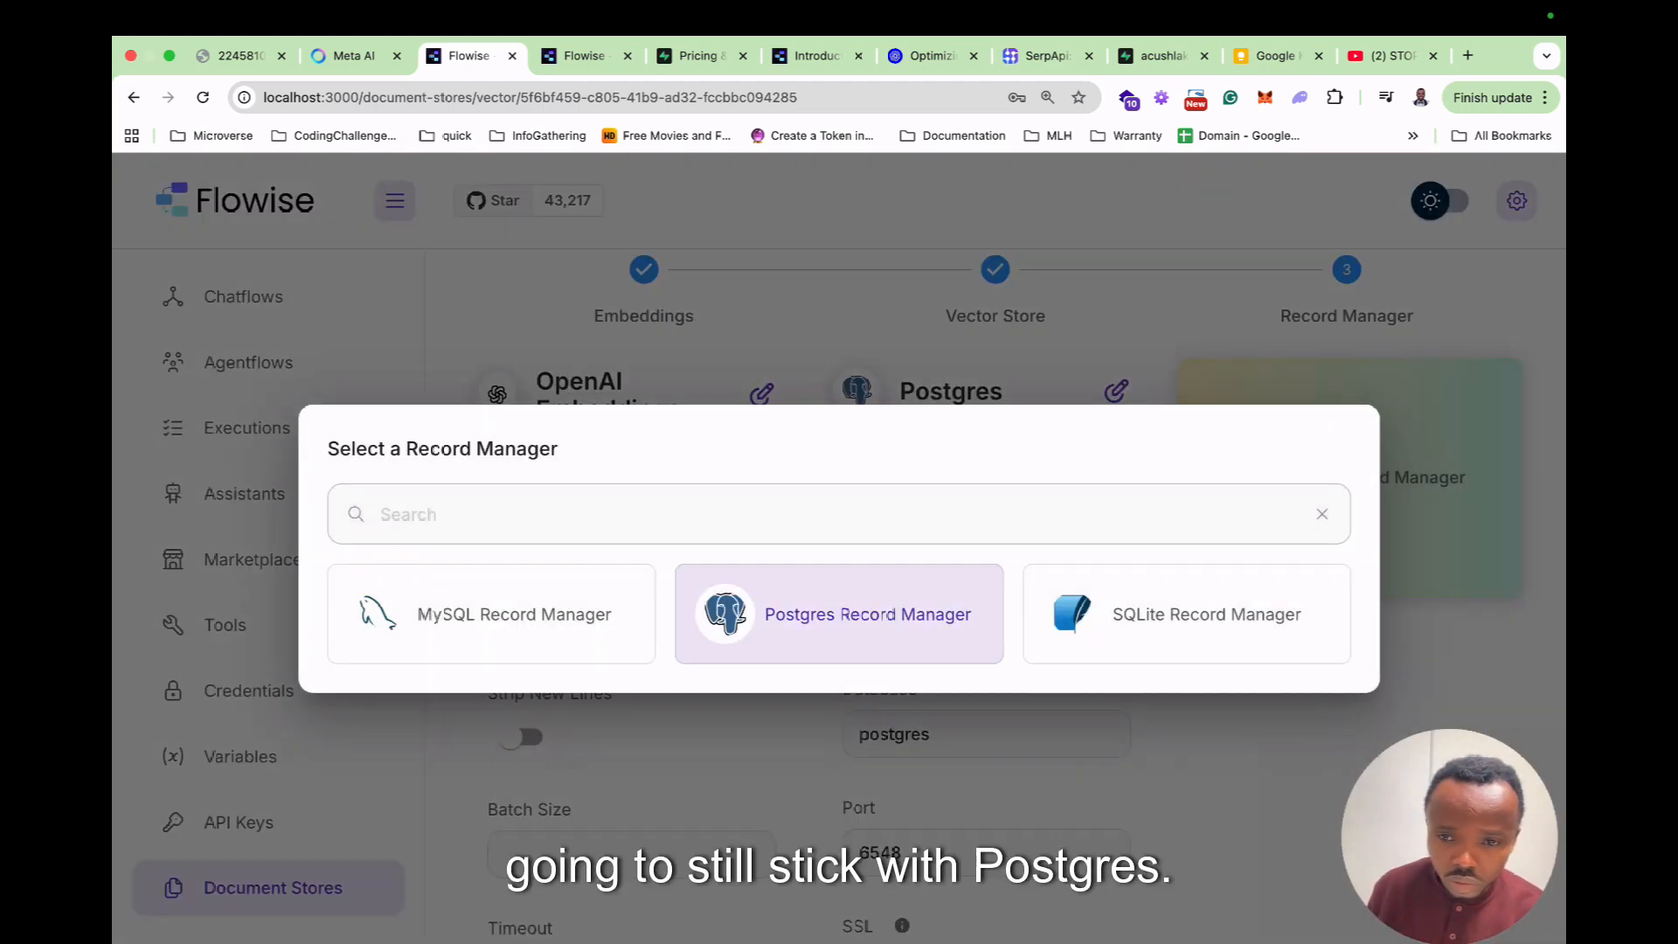
pyautogui.click(839, 613)
pyautogui.scroll(-1, 1398, 489)
pyautogui.click(1459, 428)
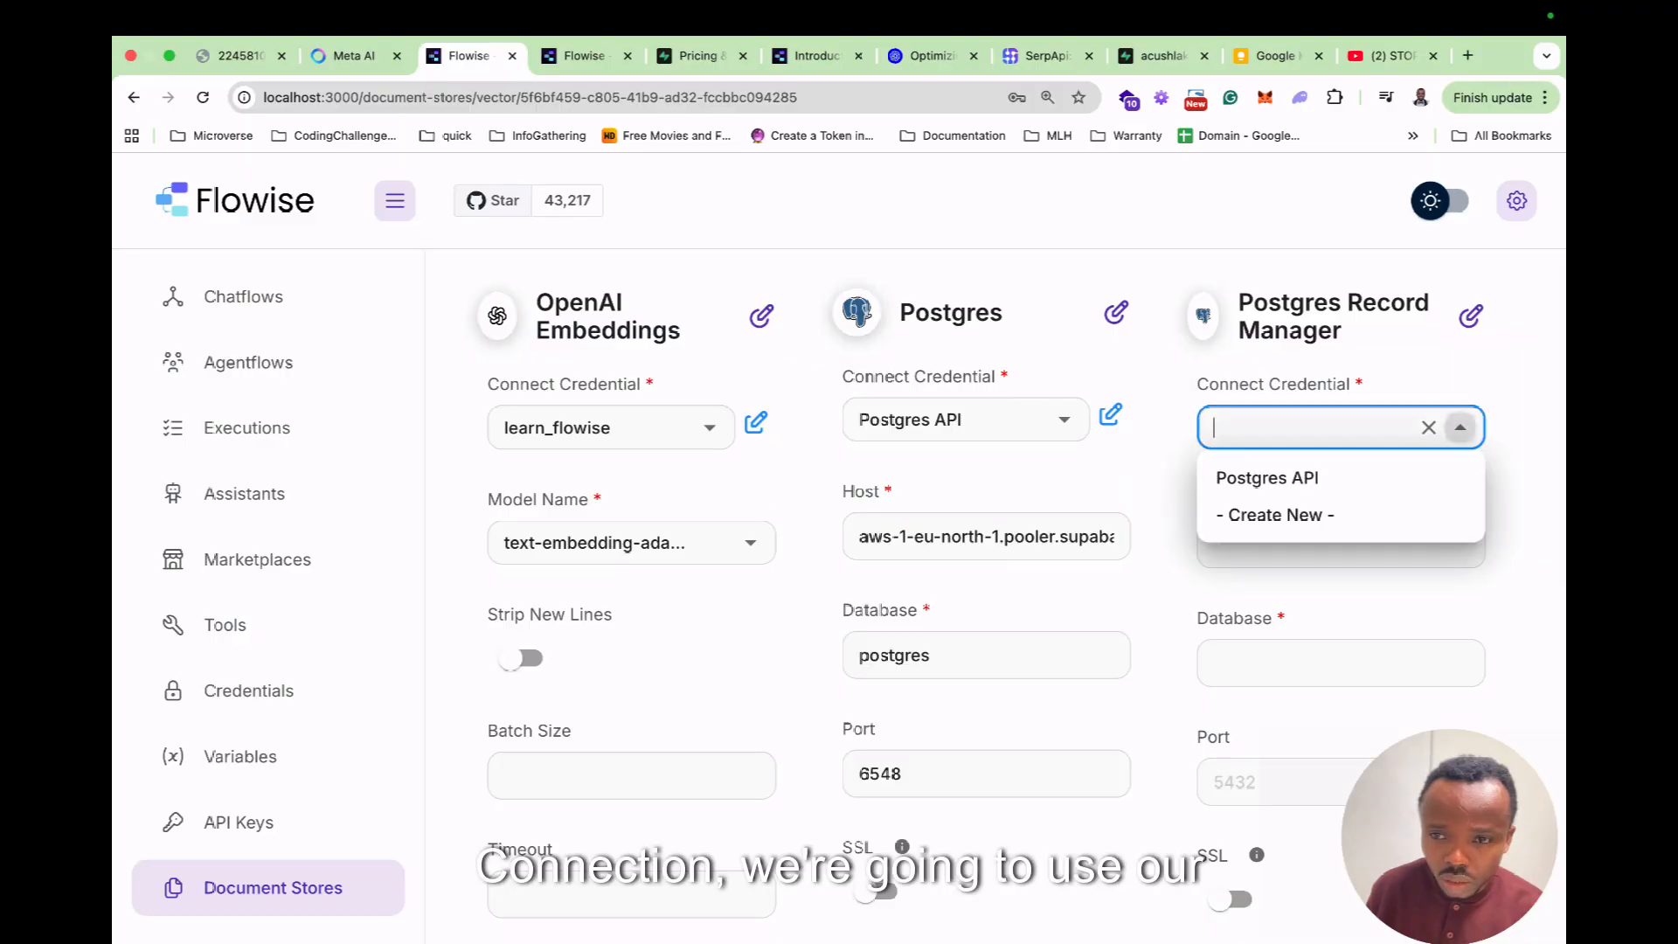
pyautogui.click(1328, 477)
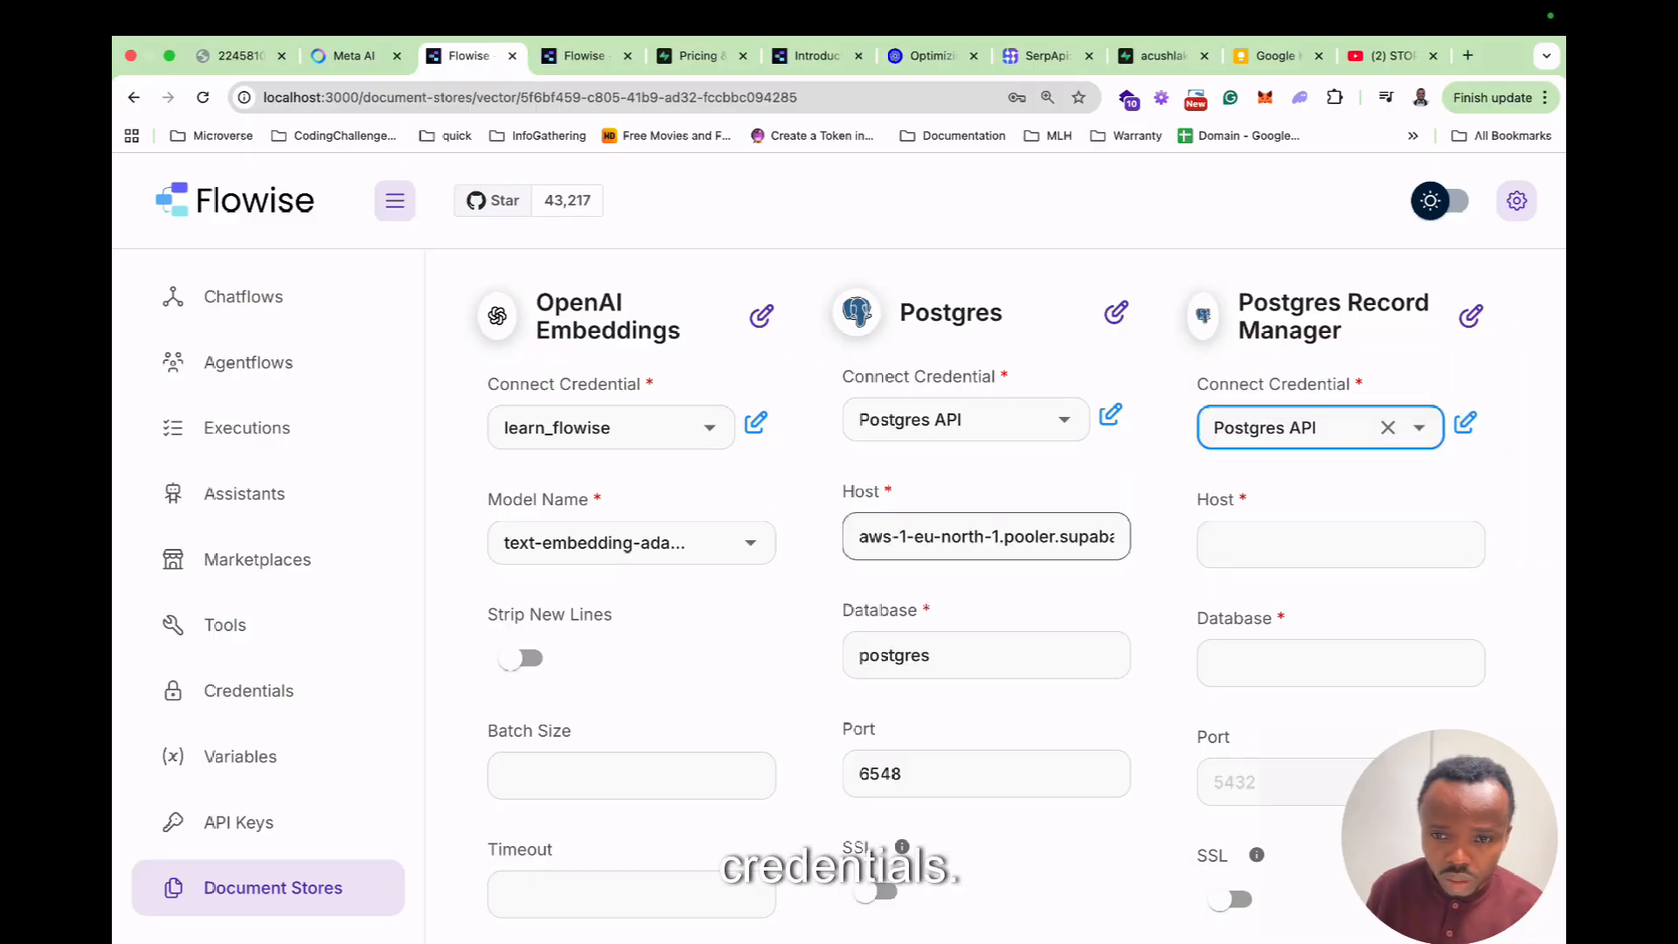
# Copy the vector store's pooler host, database postgres and port 6548 into the record manager.
pyautogui.tripleClick(985, 536)
pyautogui.press('super+c')
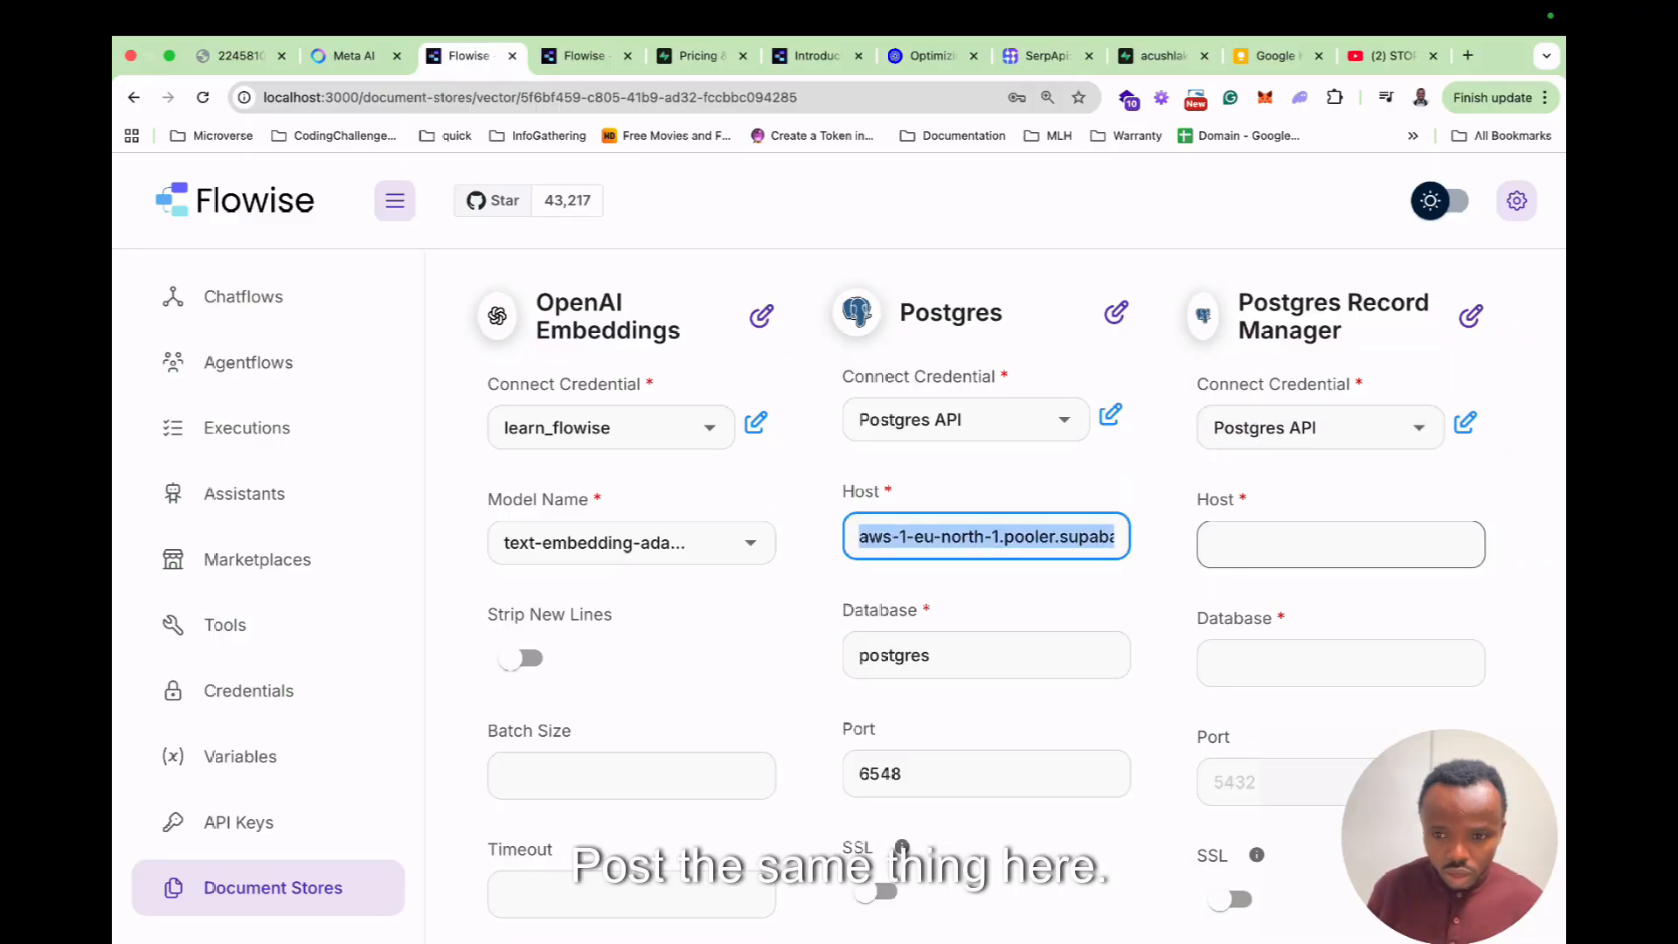
pyautogui.click(1340, 544)
pyautogui.press('super+v')
pyautogui.doubleClick(894, 655)
pyautogui.press('super+c')
pyautogui.click(1340, 662)
pyautogui.press('super+v')
pyautogui.scroll(-3, 1340, 524)
pyautogui.doubleClick(881, 502)
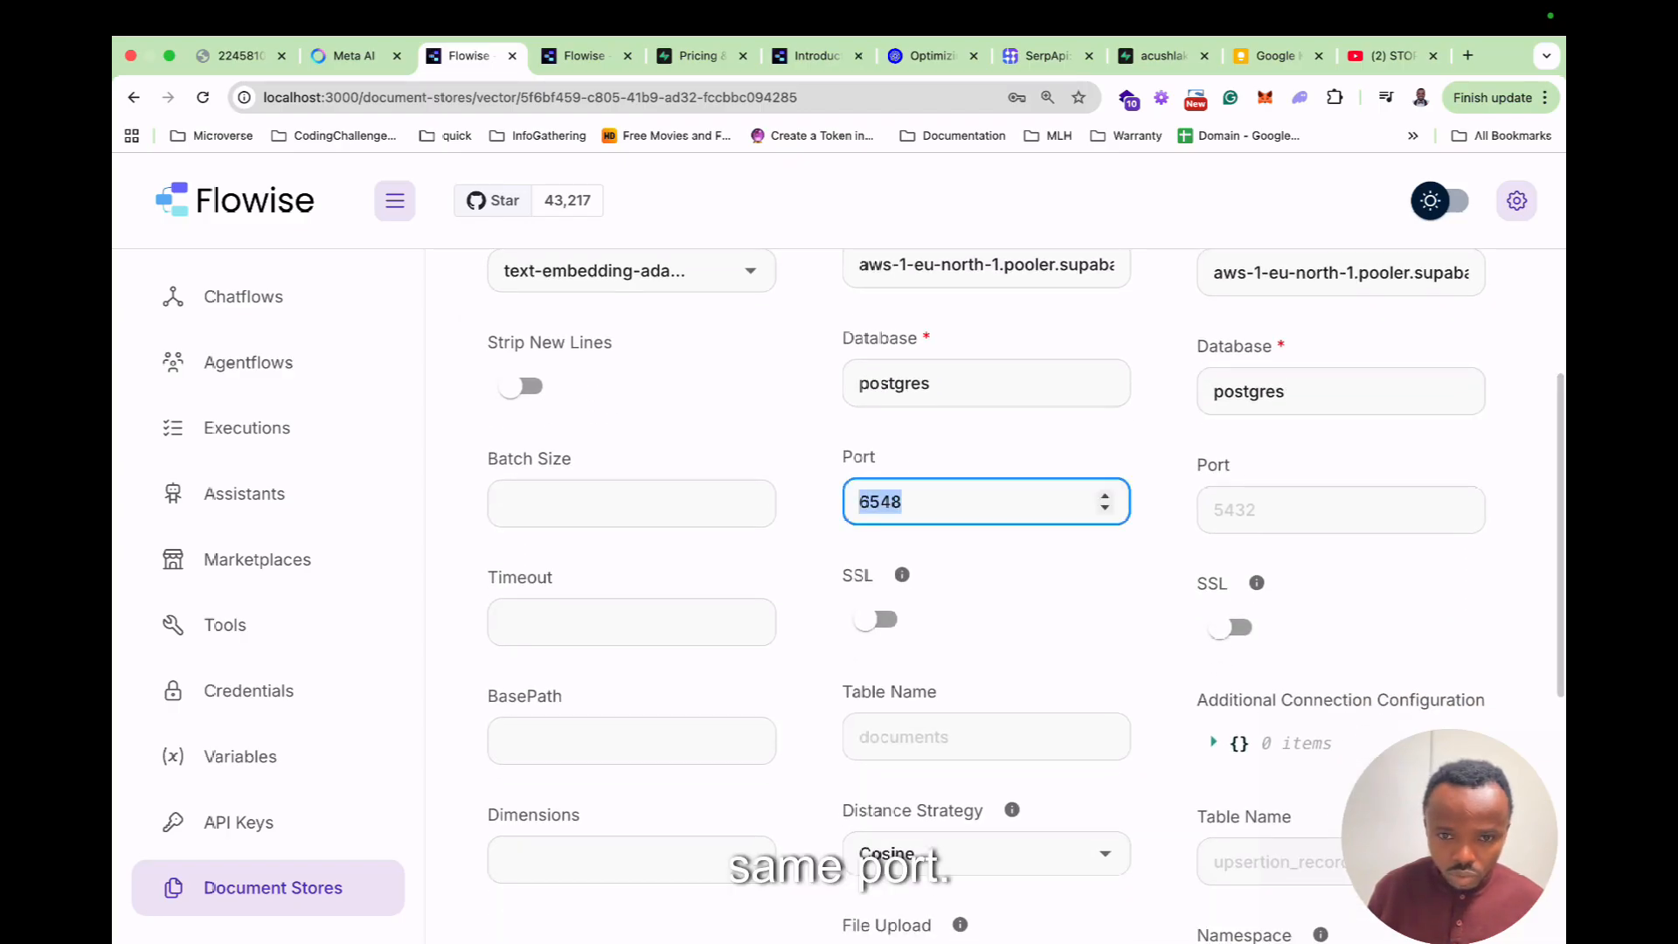
pyautogui.press('super+c')
pyautogui.click(1328, 509)
pyautogui.press('super+v')
pyautogui.scroll(-7, 996, 594)
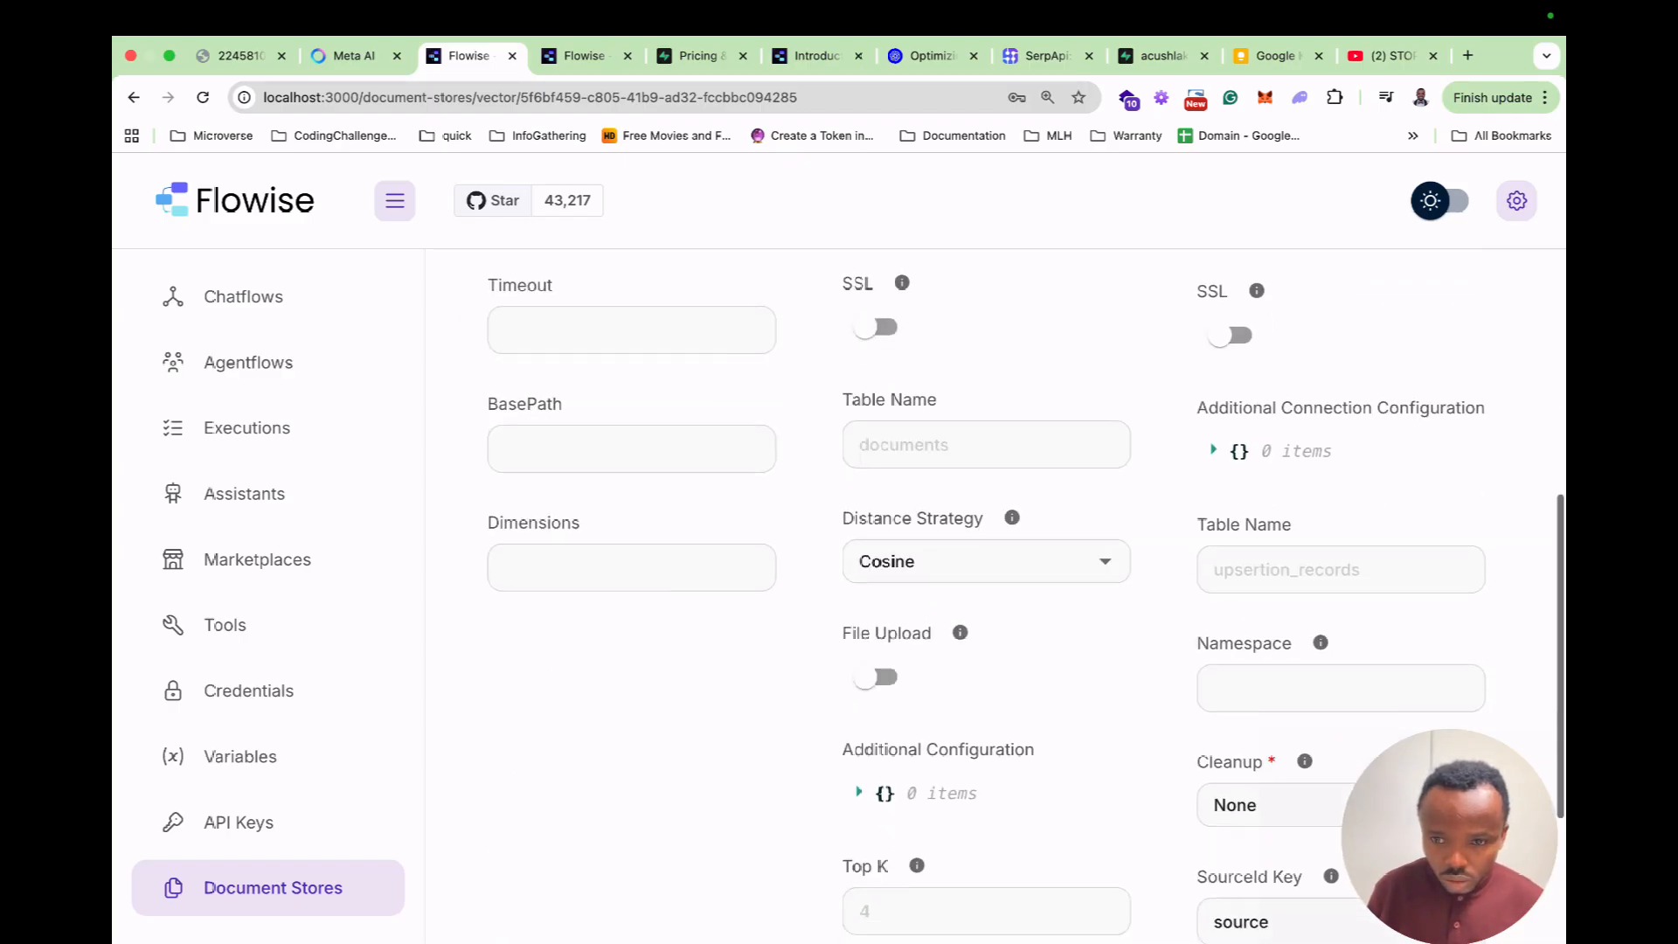
pyautogui.scroll(10, 996, 594)
pyautogui.scroll(2, 1319, 682)
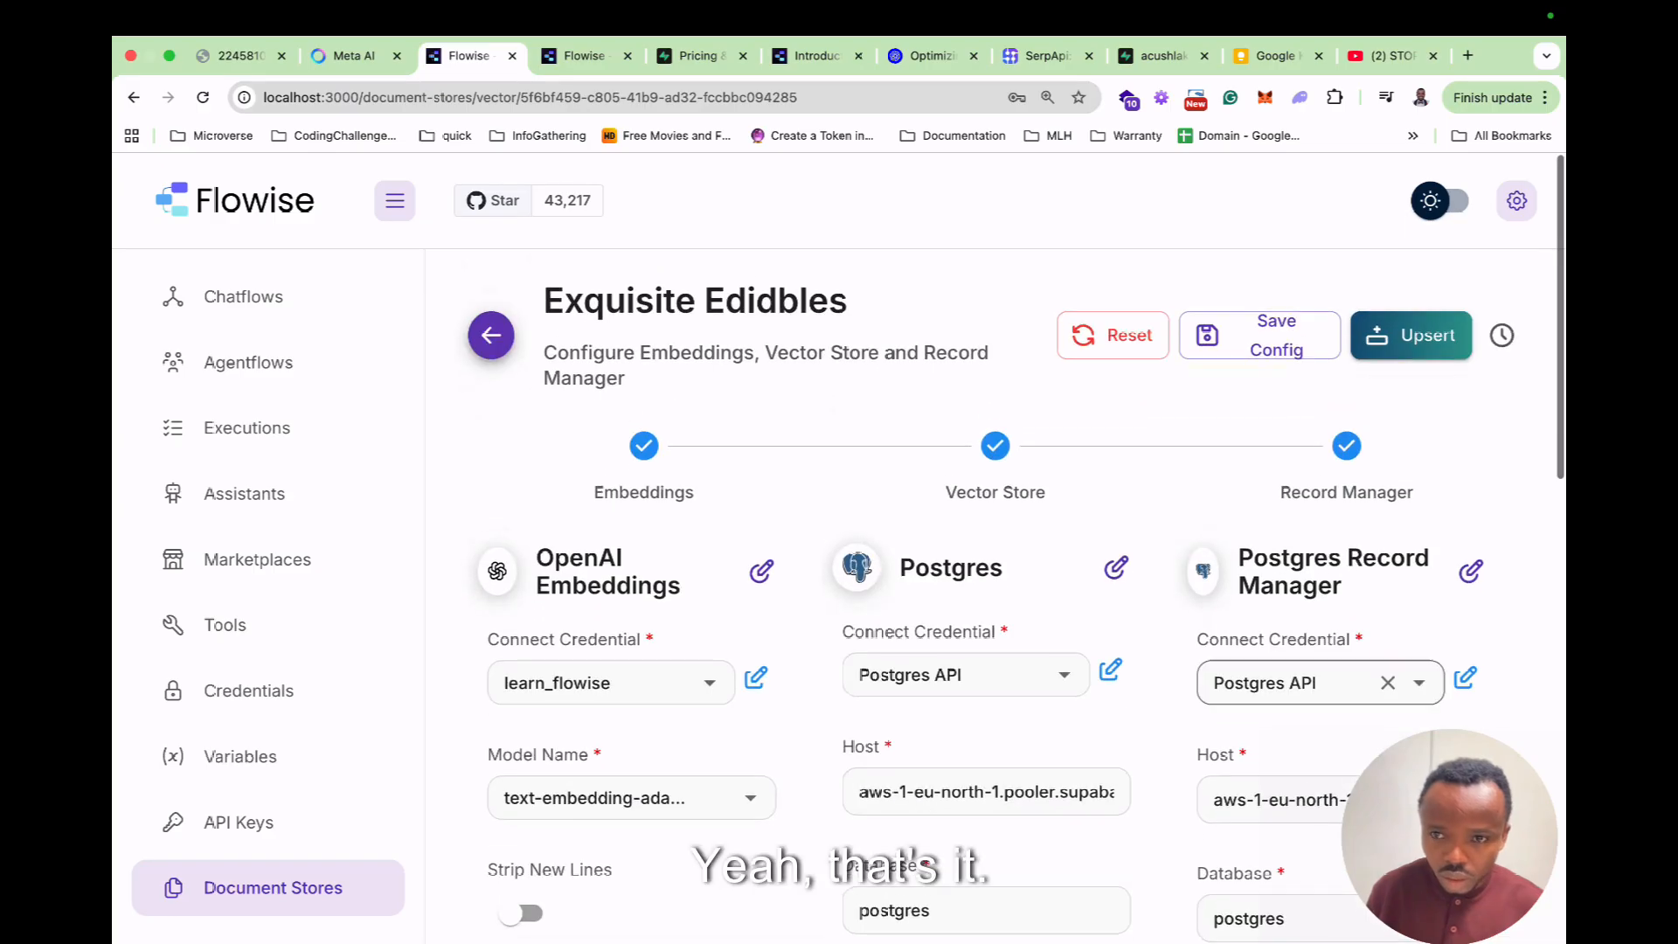
# Save the Exquisite Edibles config and upsert, which fails with a Status 500 insertIntoVectorStore error.
pyautogui.click(1259, 335)
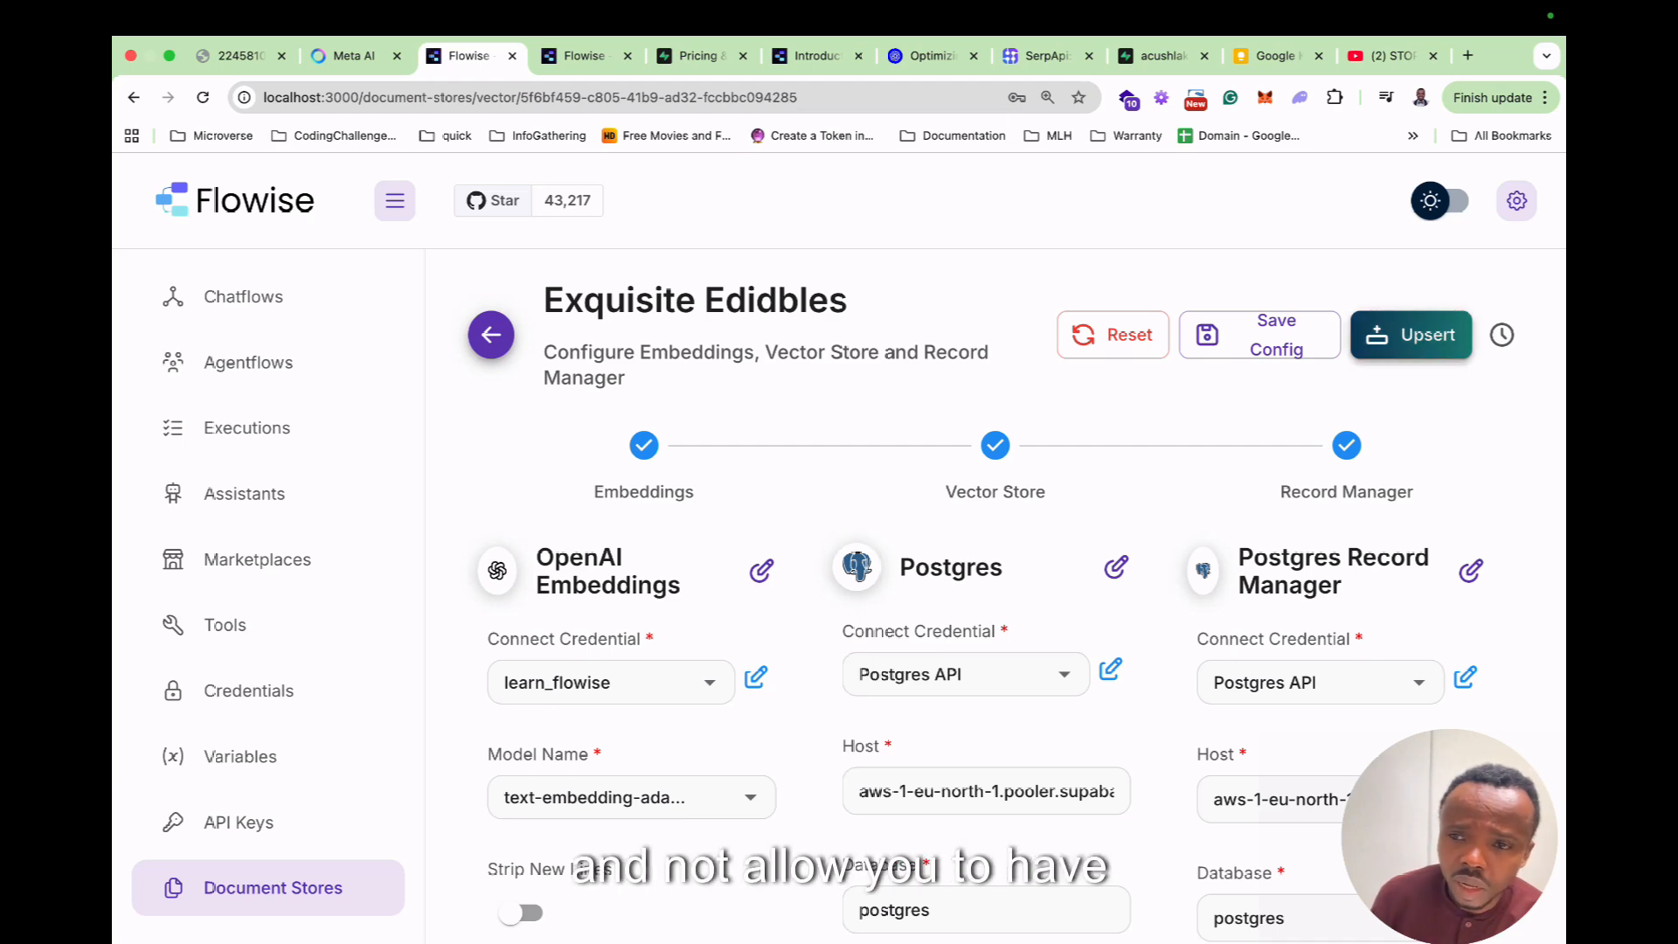
pyautogui.click(1410, 335)
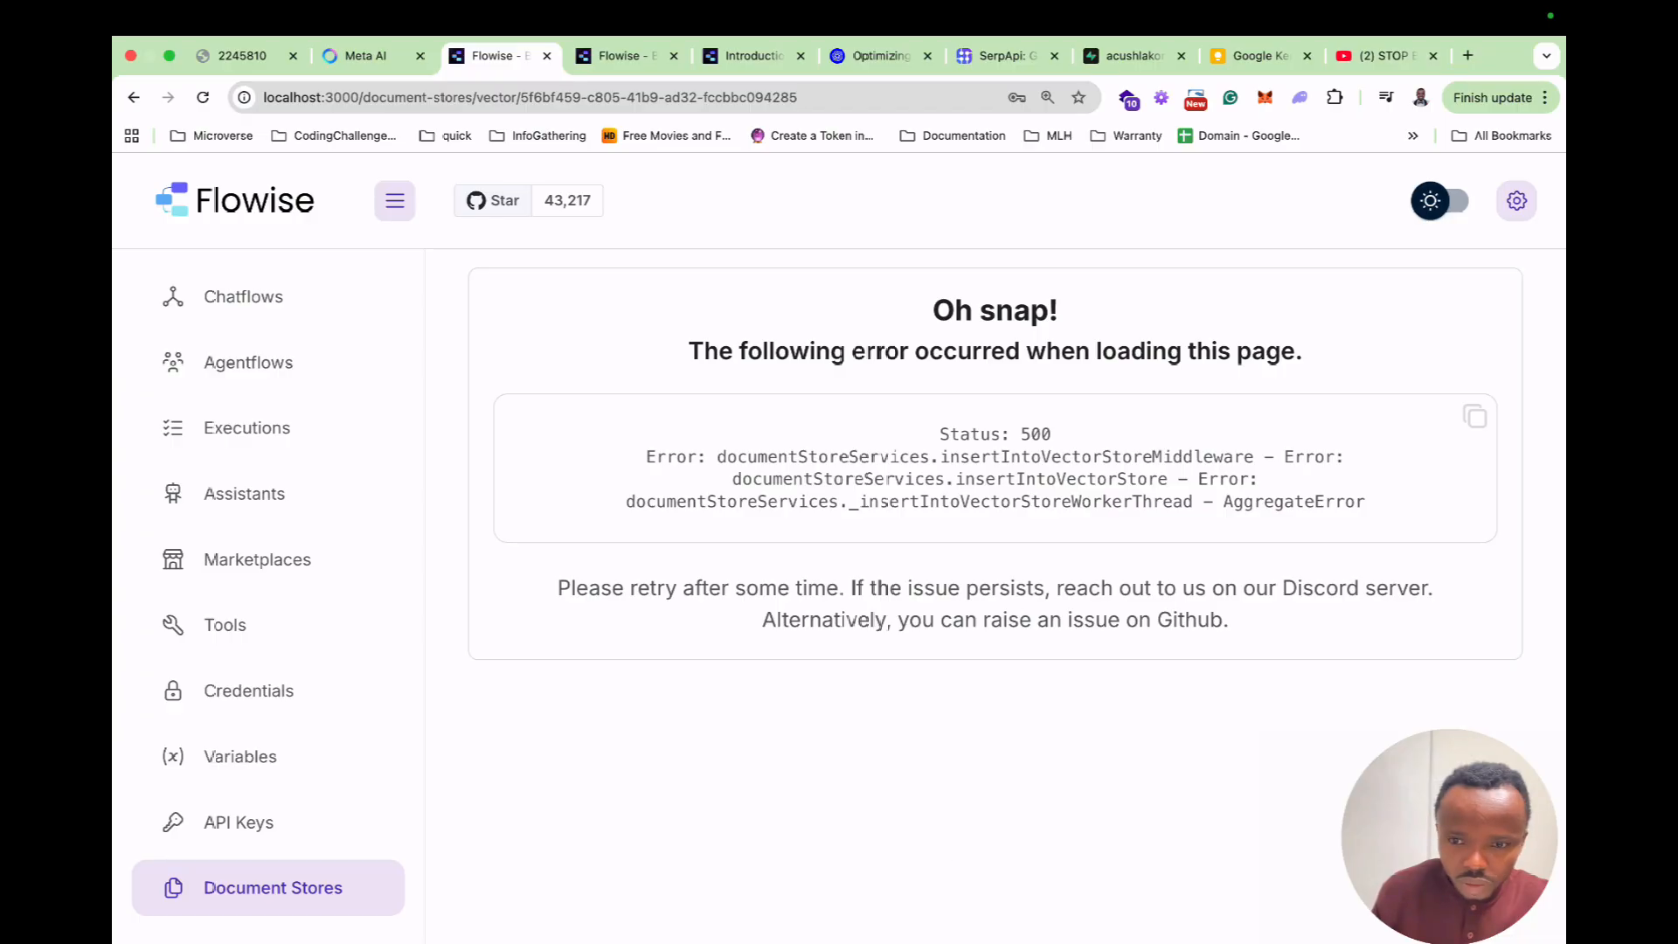
# Switch Flowise to dark mode and reopen Exquisite Edibles' Upsert Chunks configuration.
pyautogui.click(1440, 200)
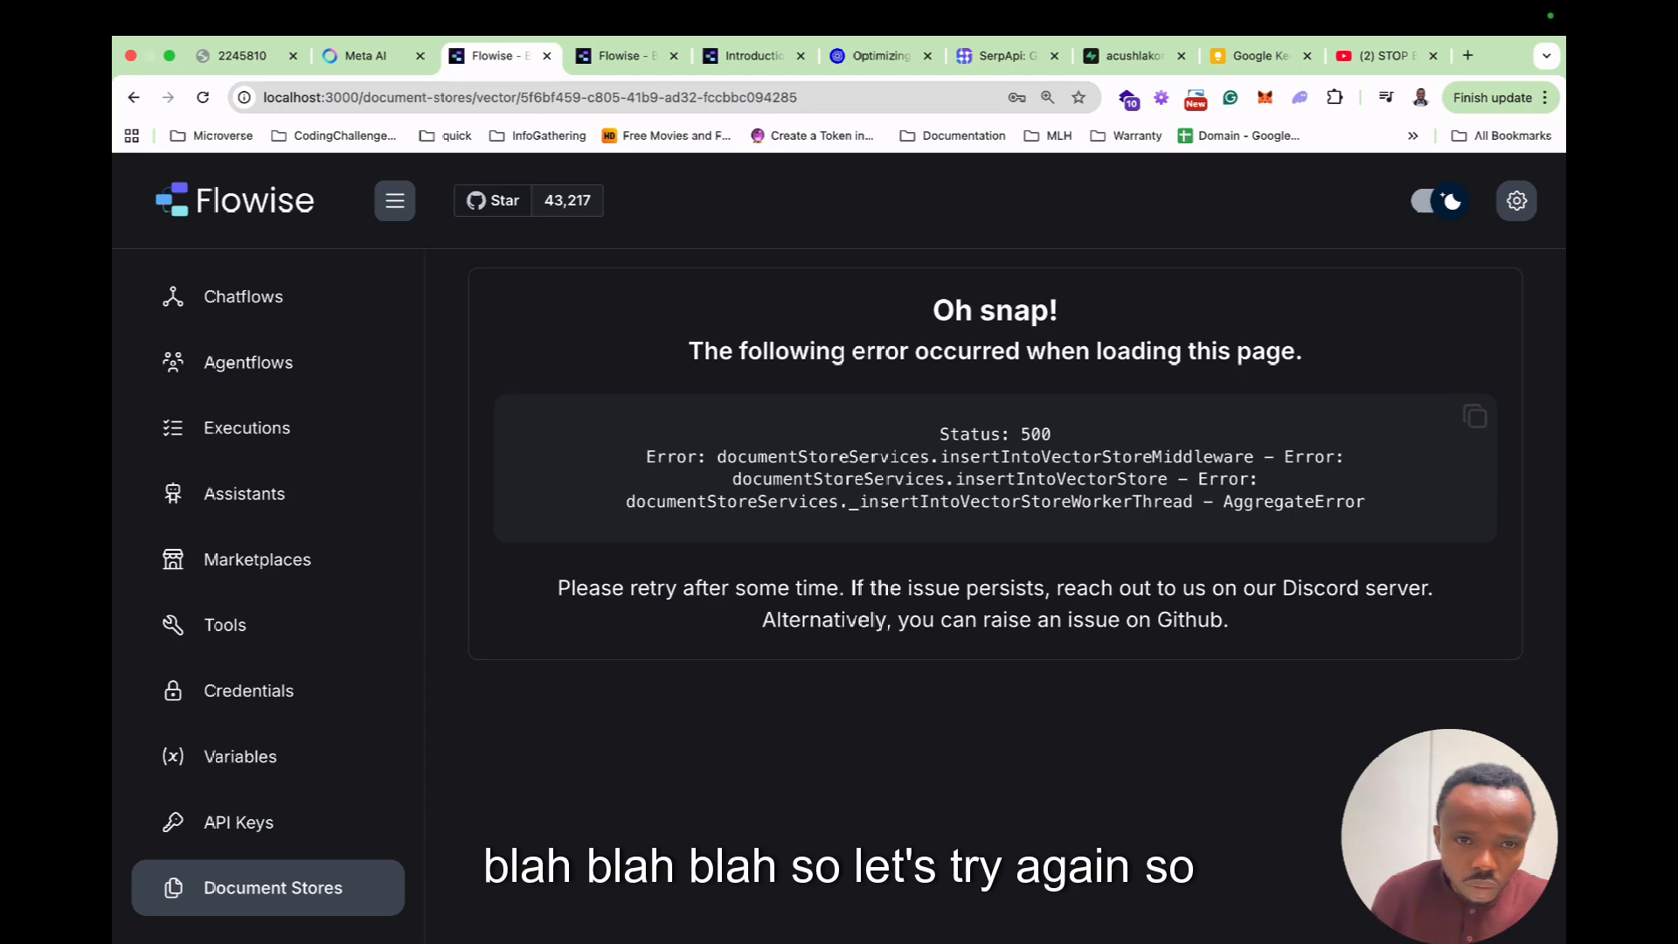
pyautogui.click(272, 888)
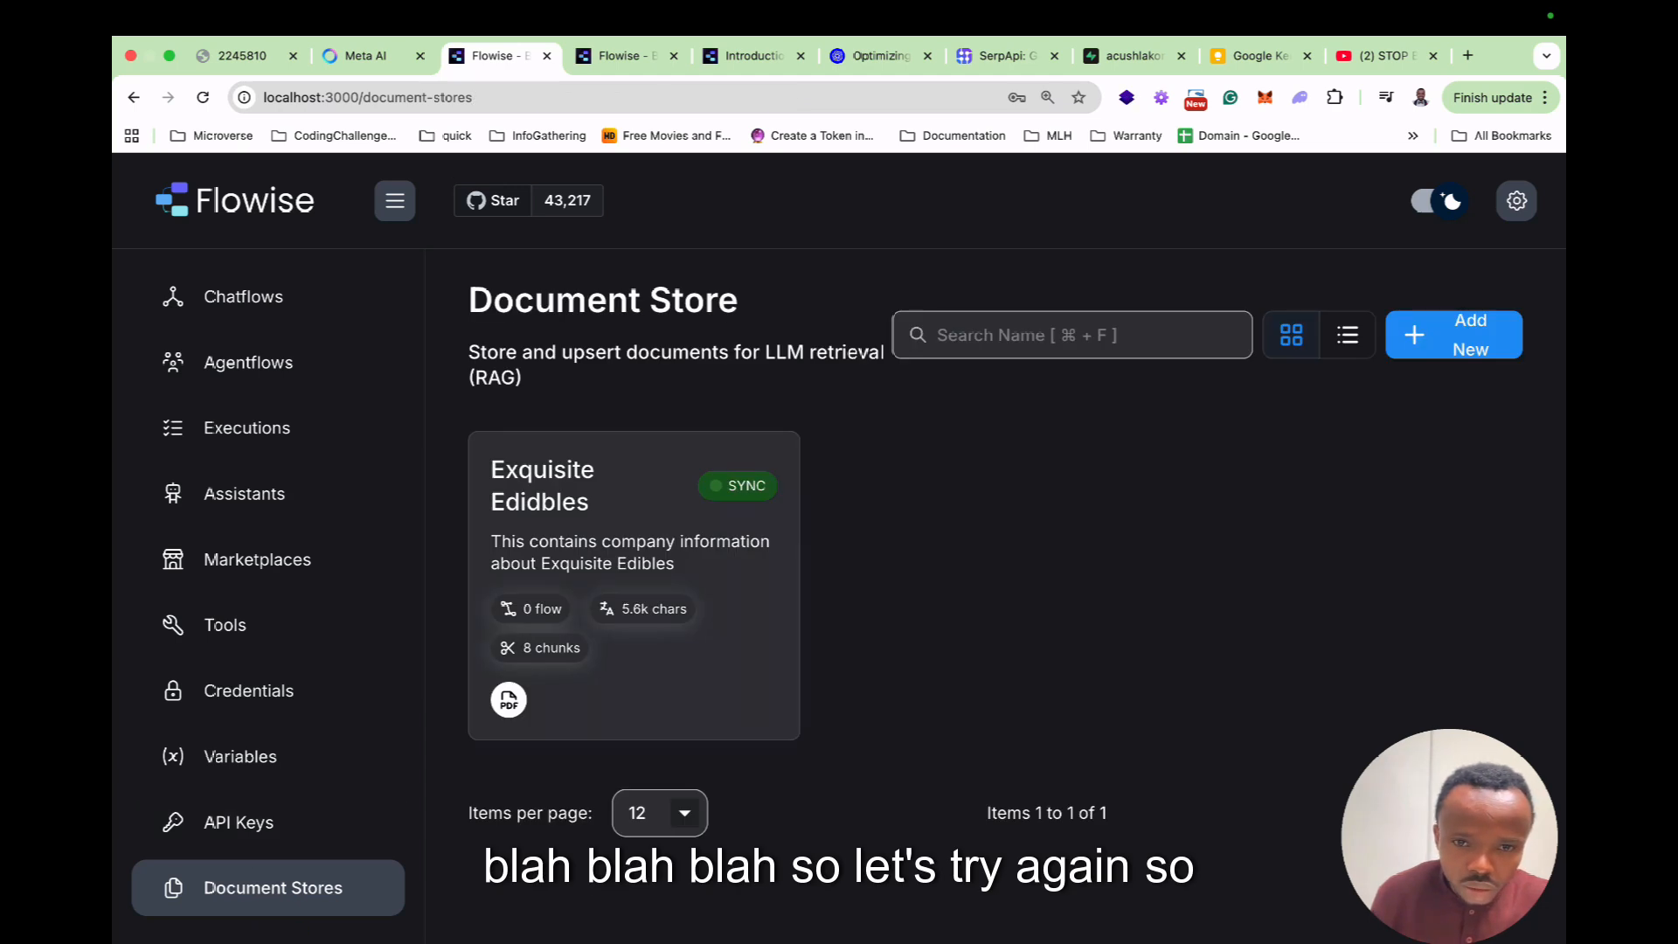
pyautogui.doubleClick(579, 524)
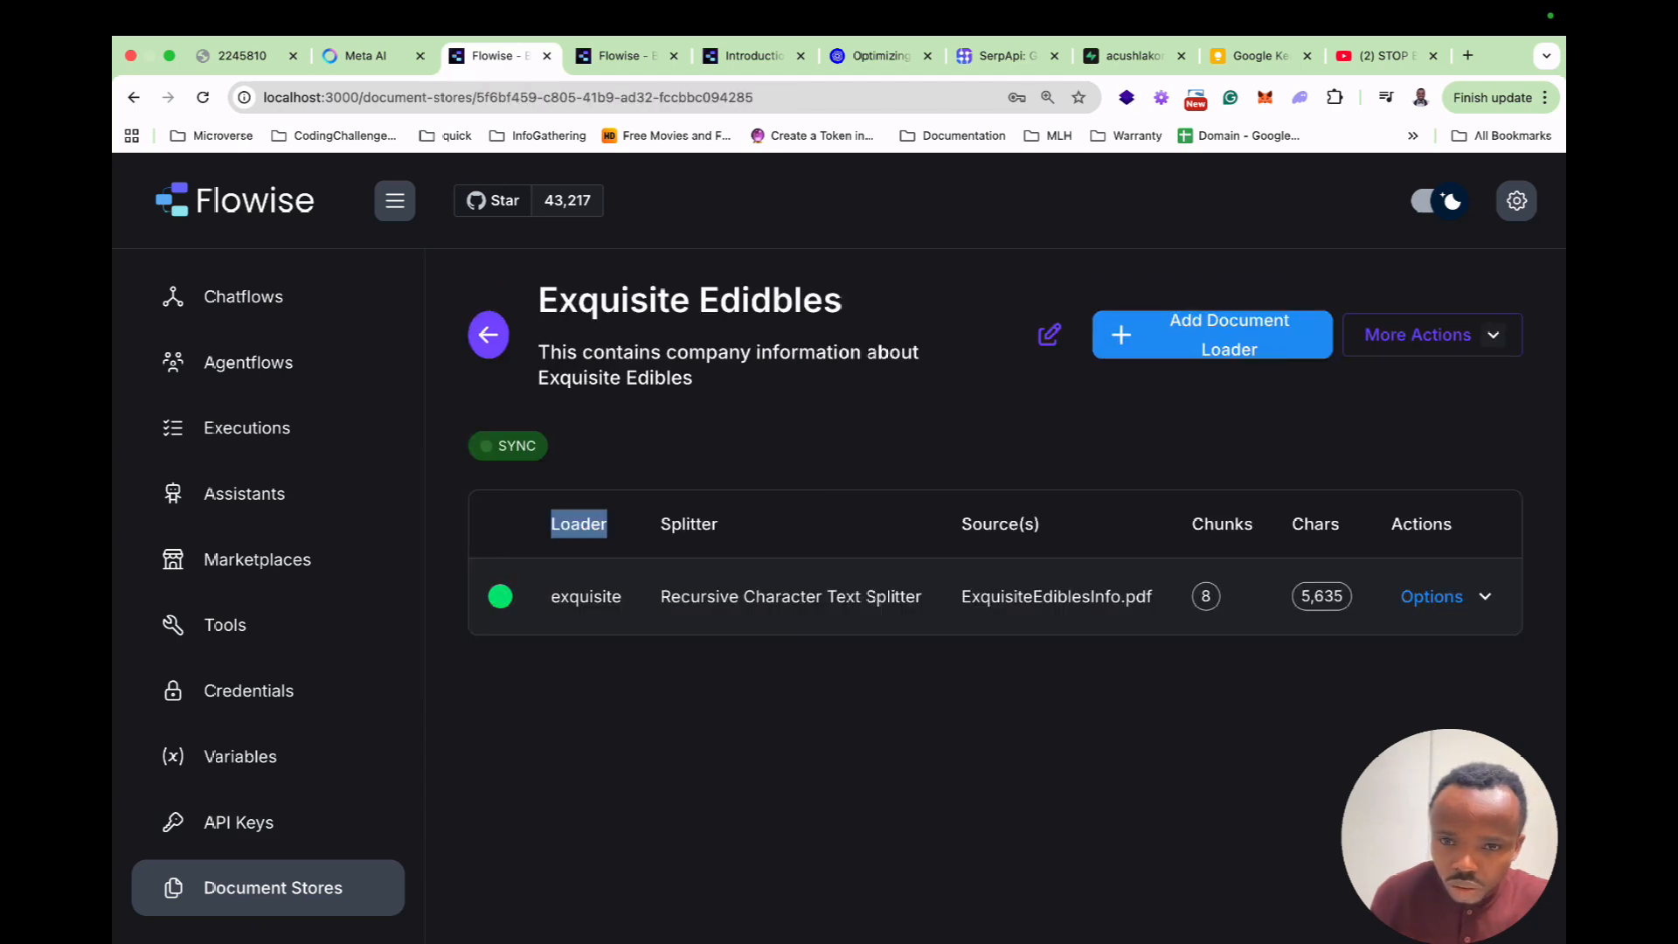
pyautogui.click(1431, 596)
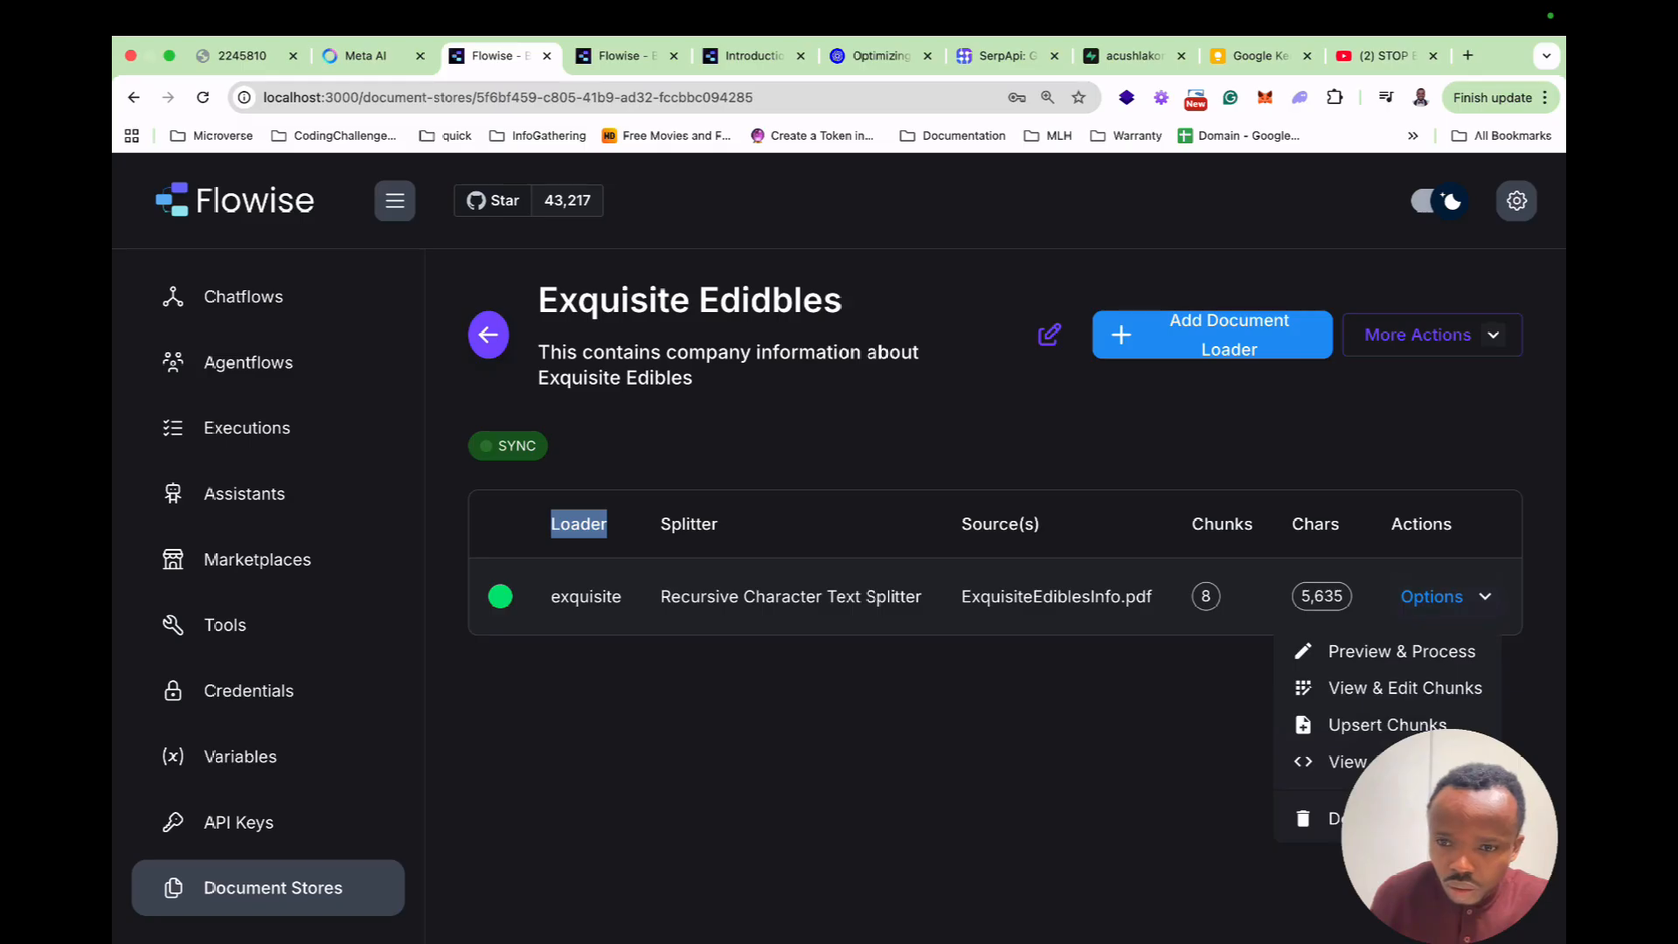
pyautogui.click(1350, 723)
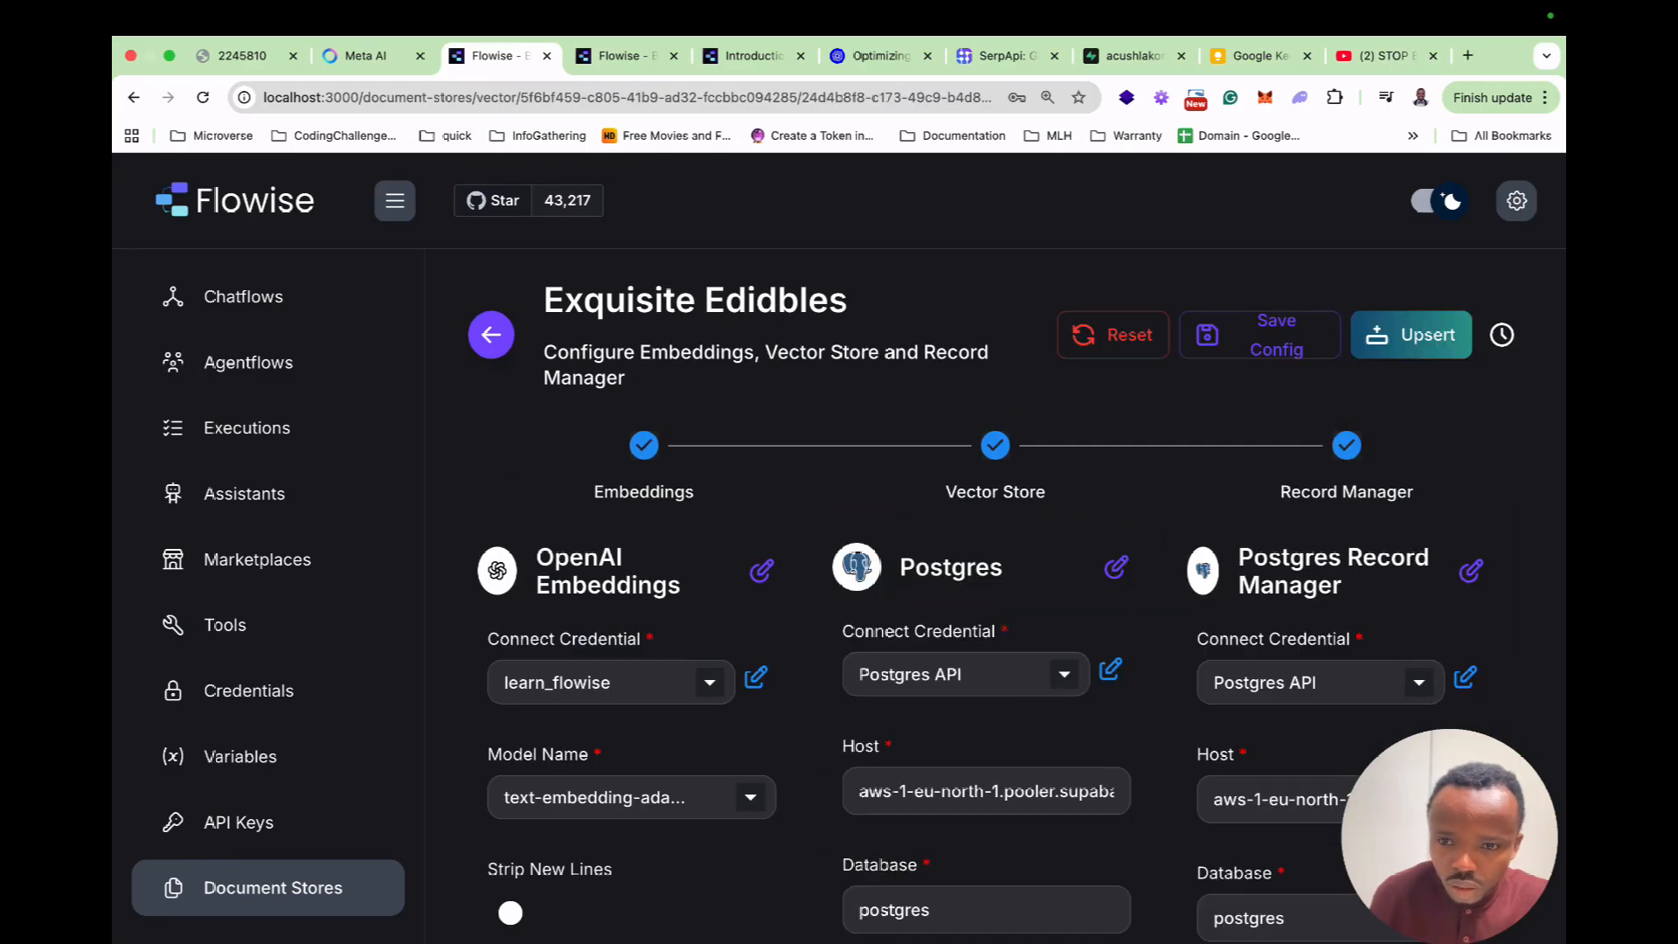
pyautogui.scroll(-4, 986, 594)
pyautogui.click(1133, 55)
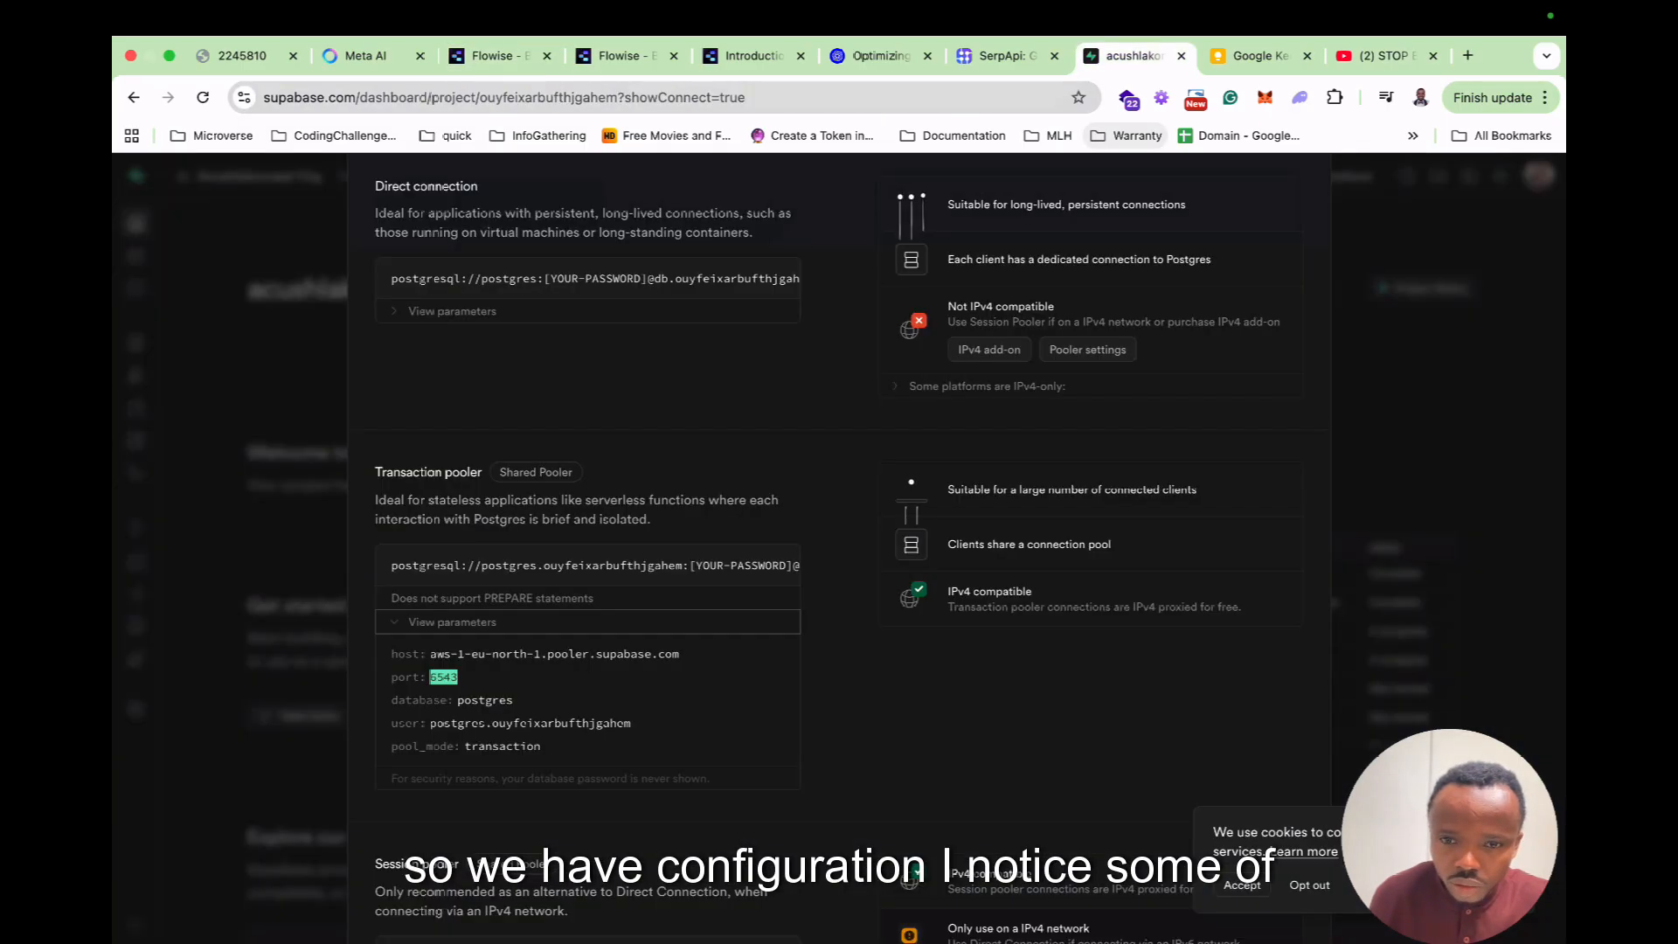
pyautogui.scroll(2, 838, 542)
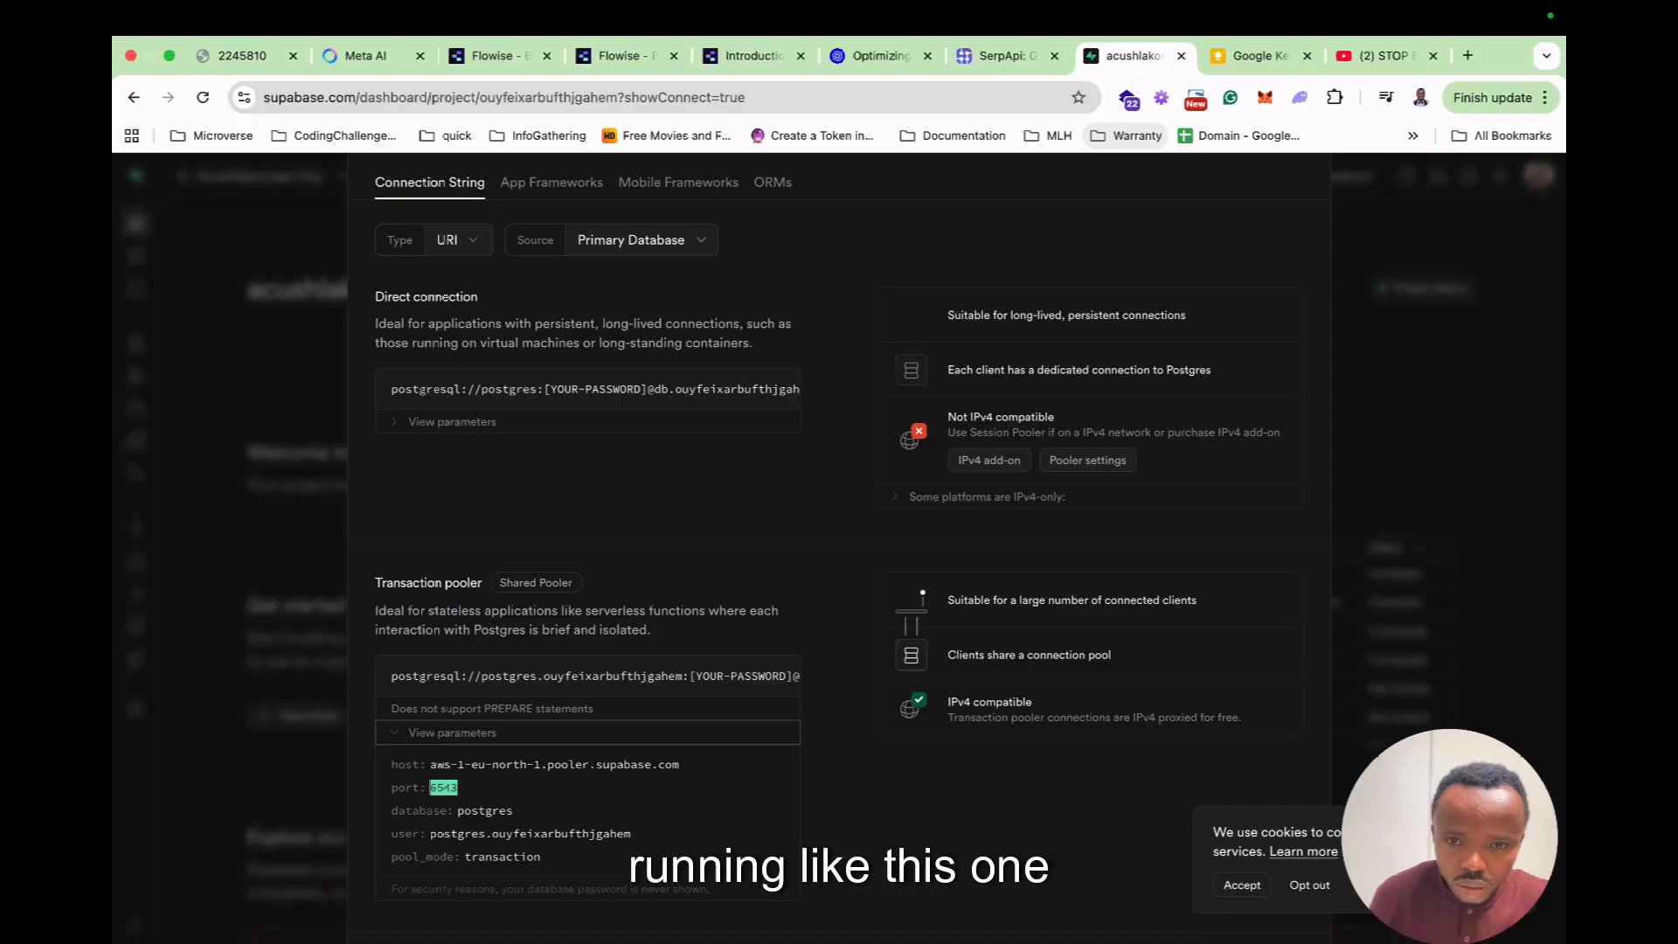
pyautogui.scroll(1, 839, 542)
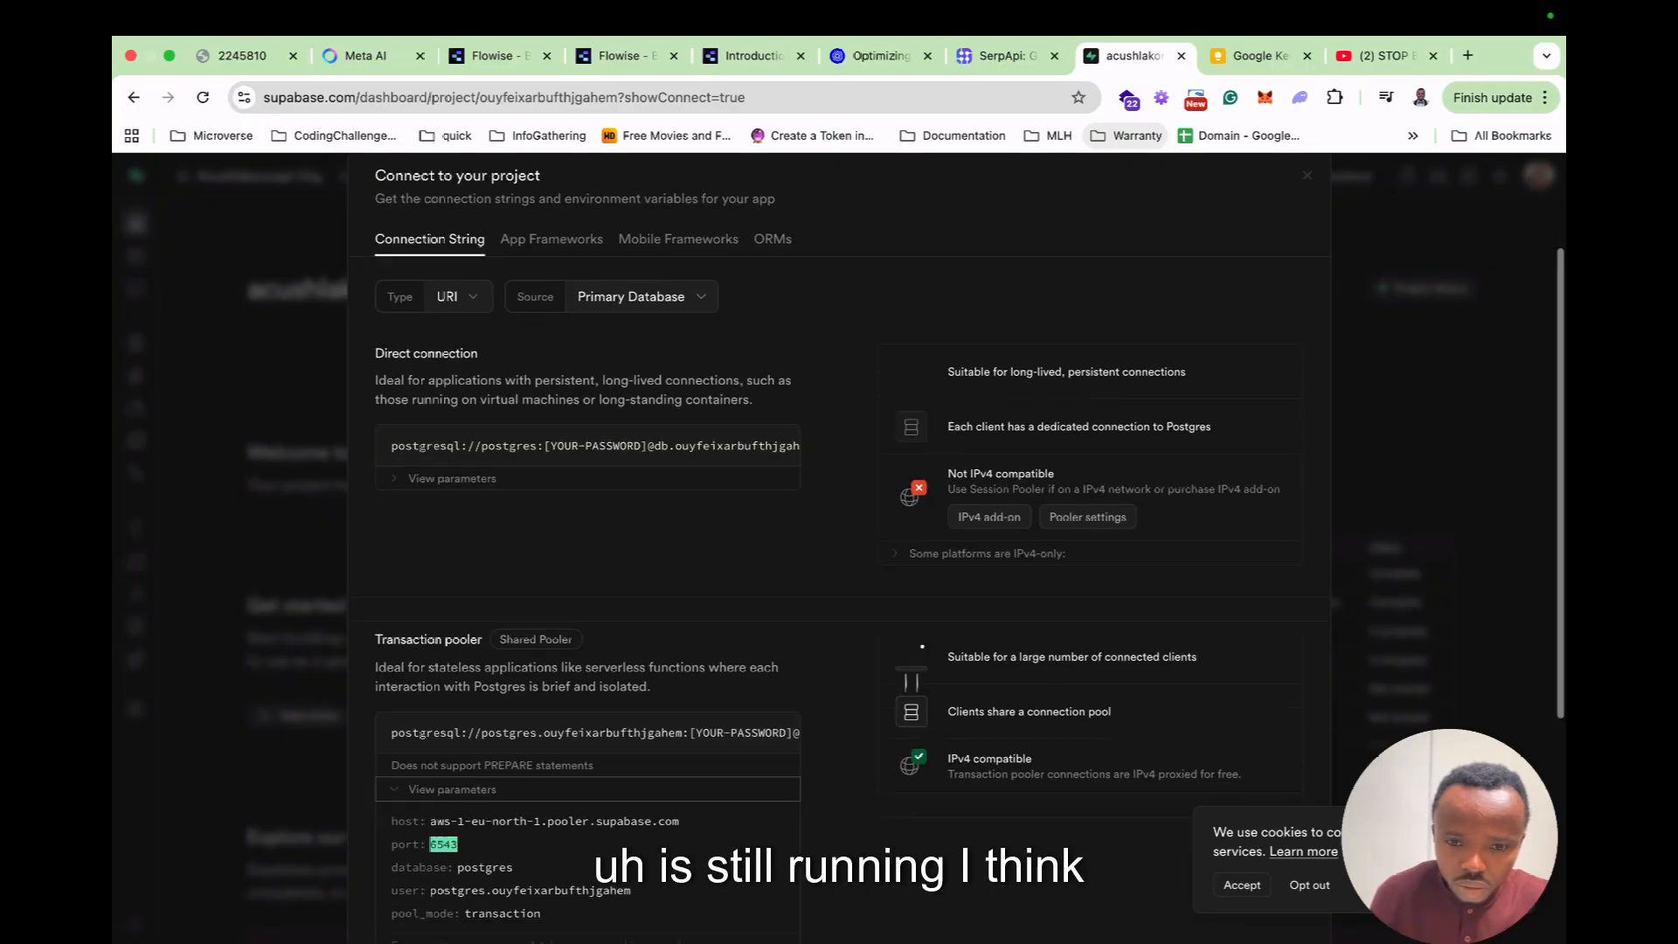
pyautogui.scroll(-5, 838, 542)
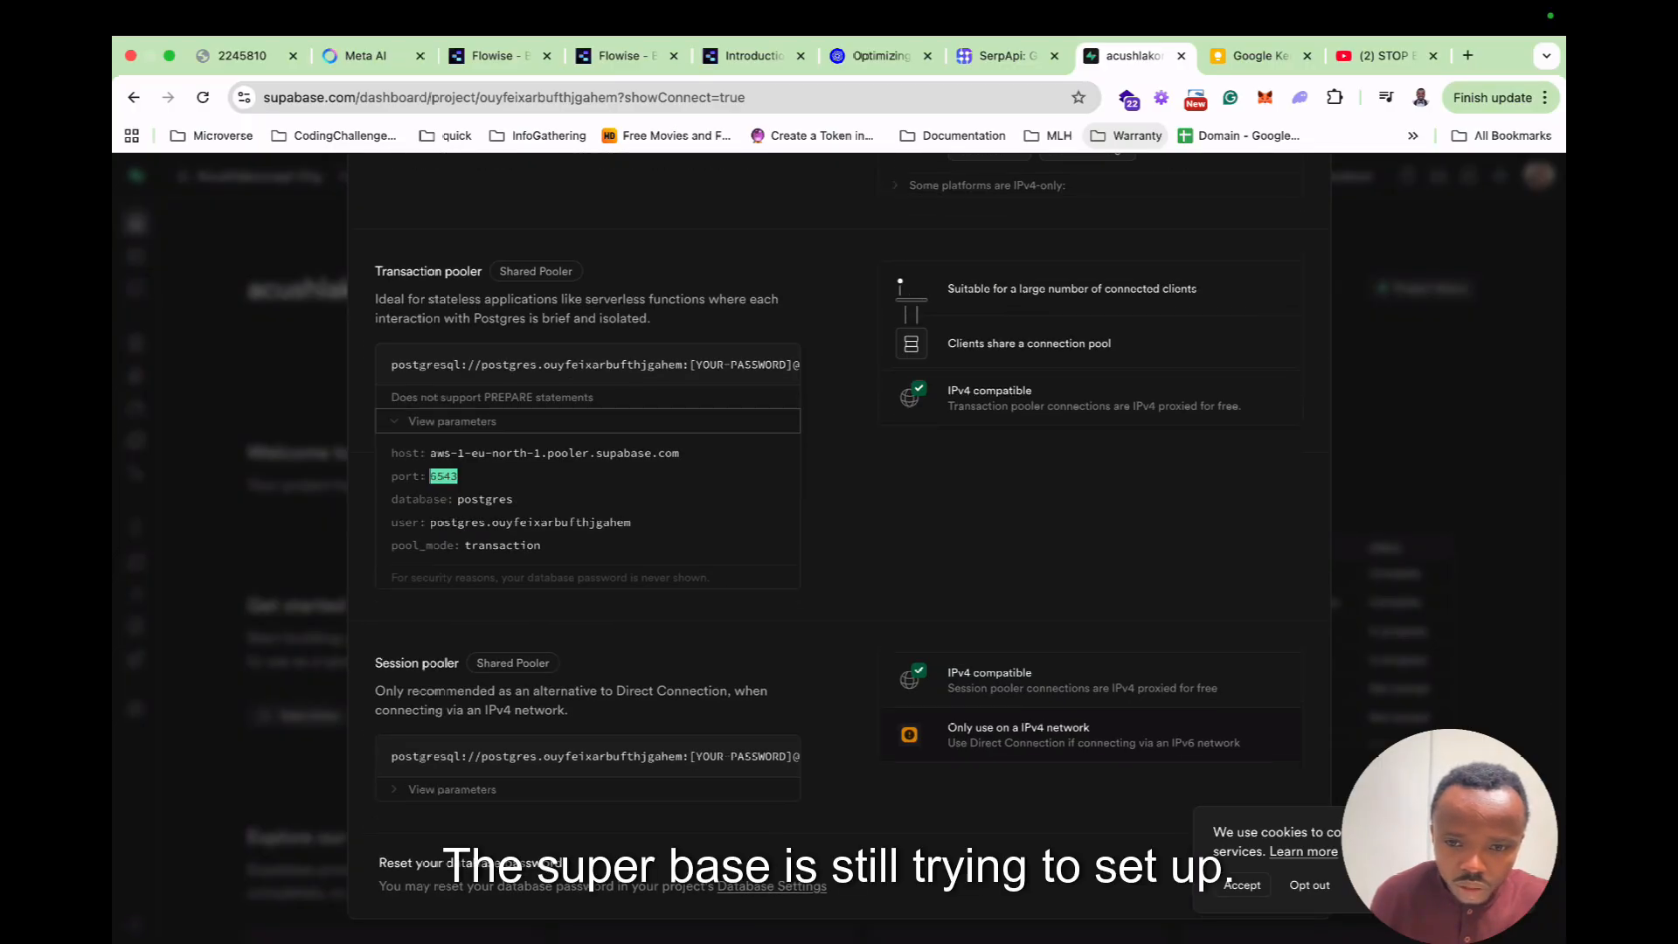
pyautogui.scroll(3, 839, 541)
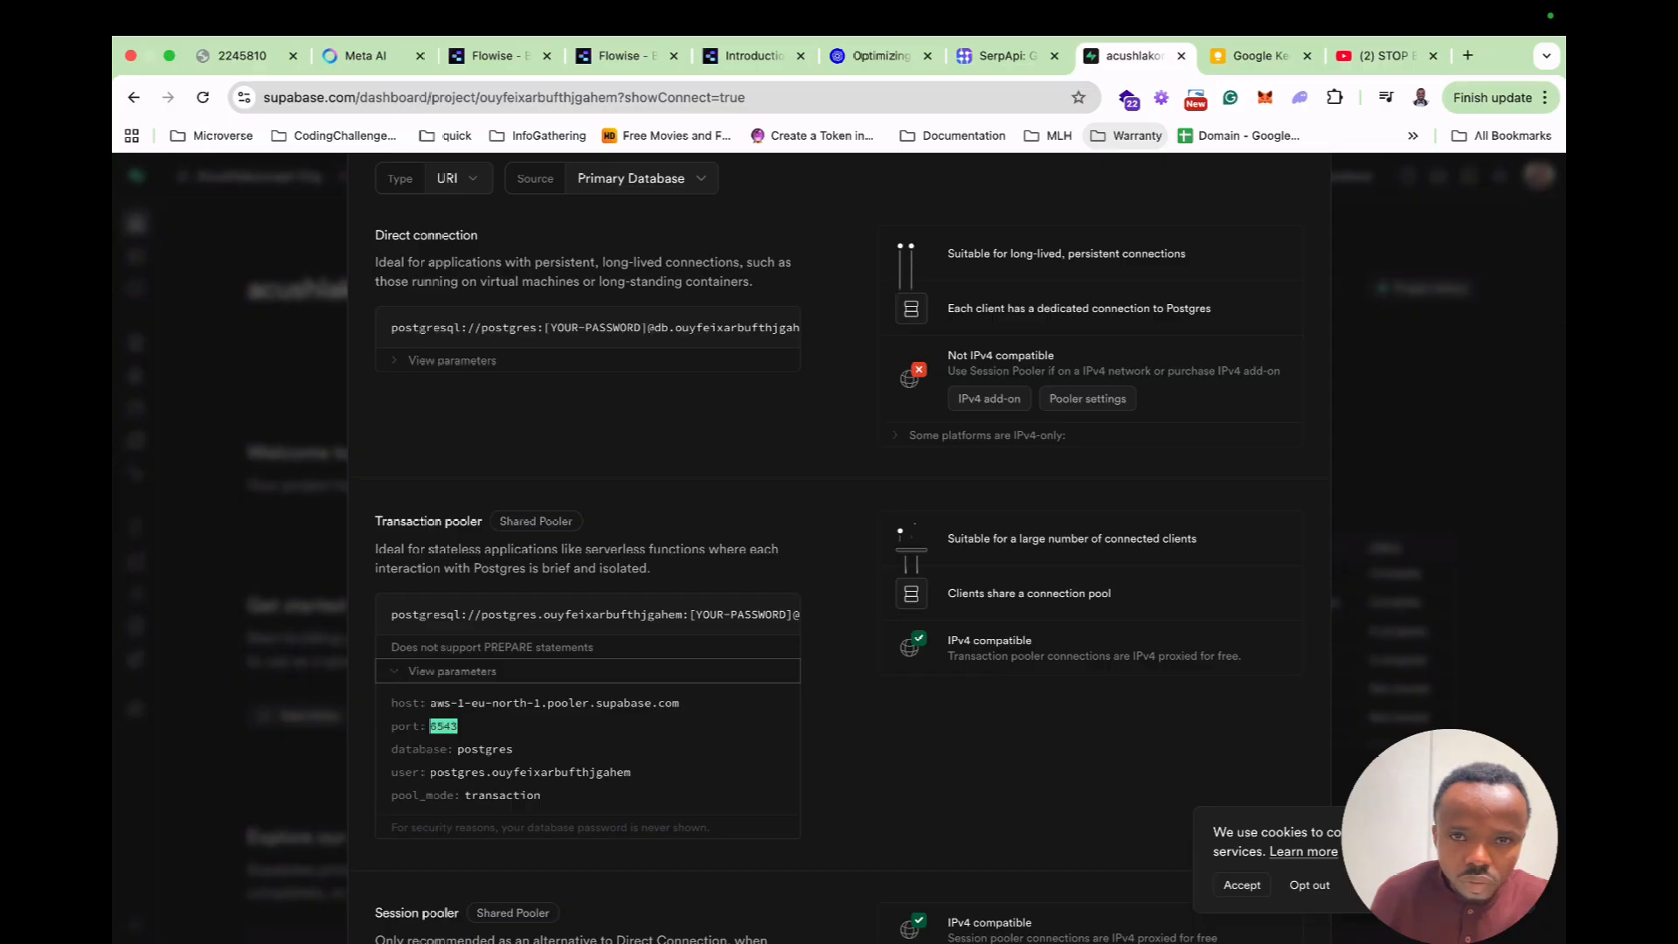
pyautogui.click(491, 55)
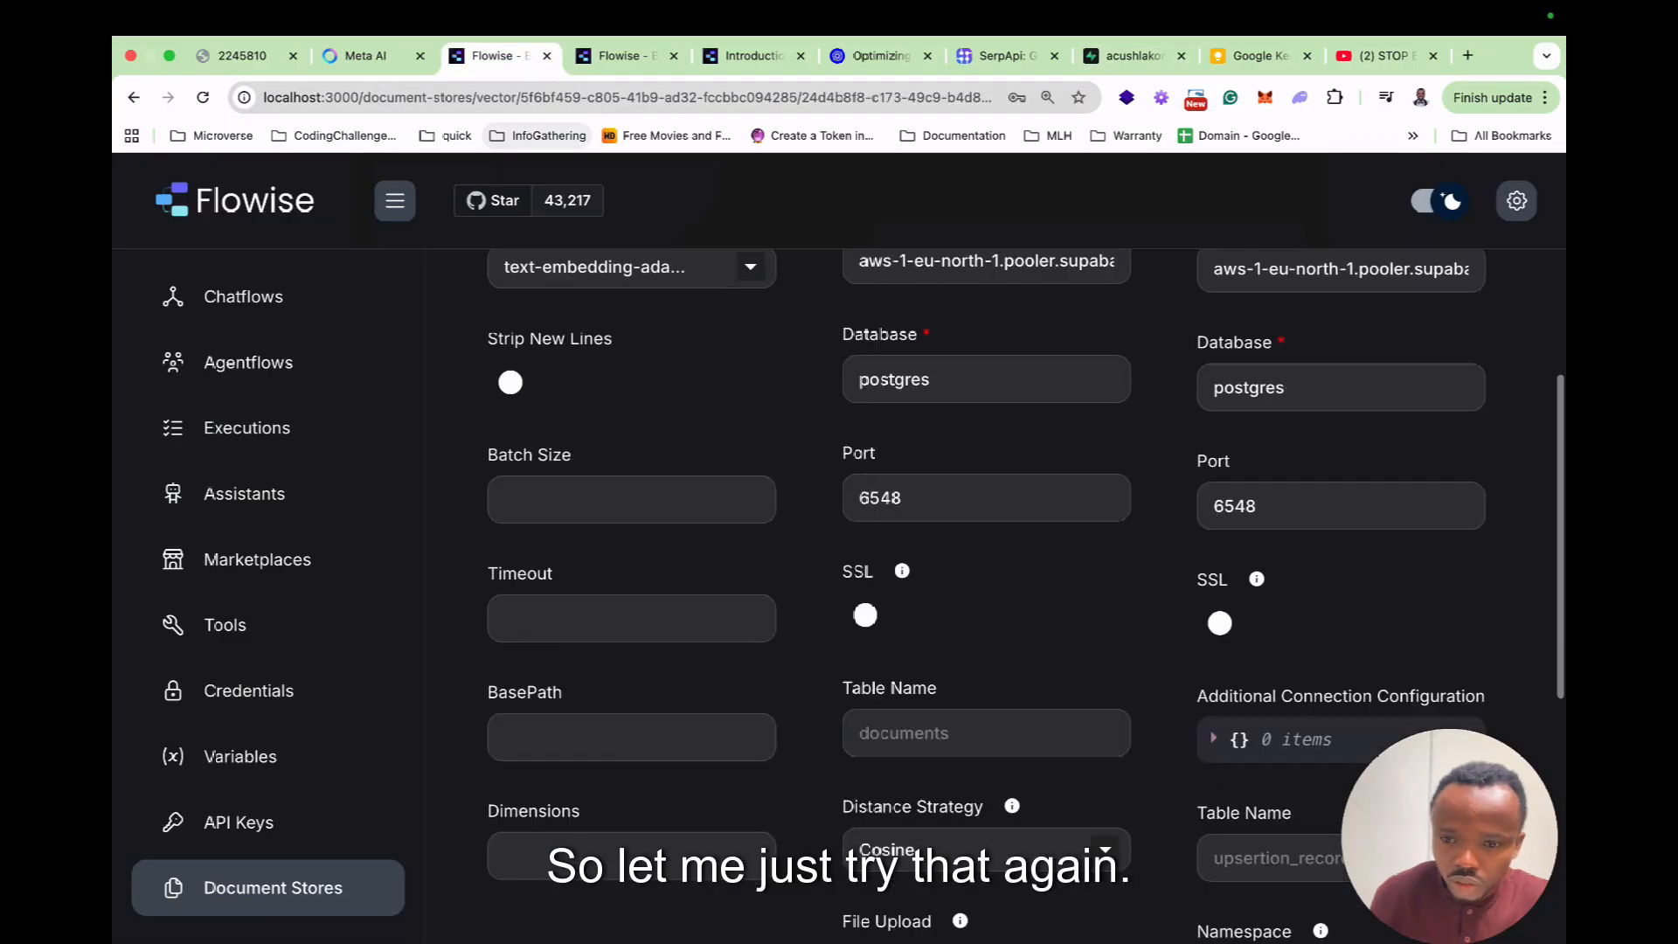
# Try upserting the chunks, then reopen the Exquisite Edibles upsert configuration.
pyautogui.scroll(-7, 986, 594)
pyautogui.scroll(13, 986, 594)
pyautogui.click(1410, 335)
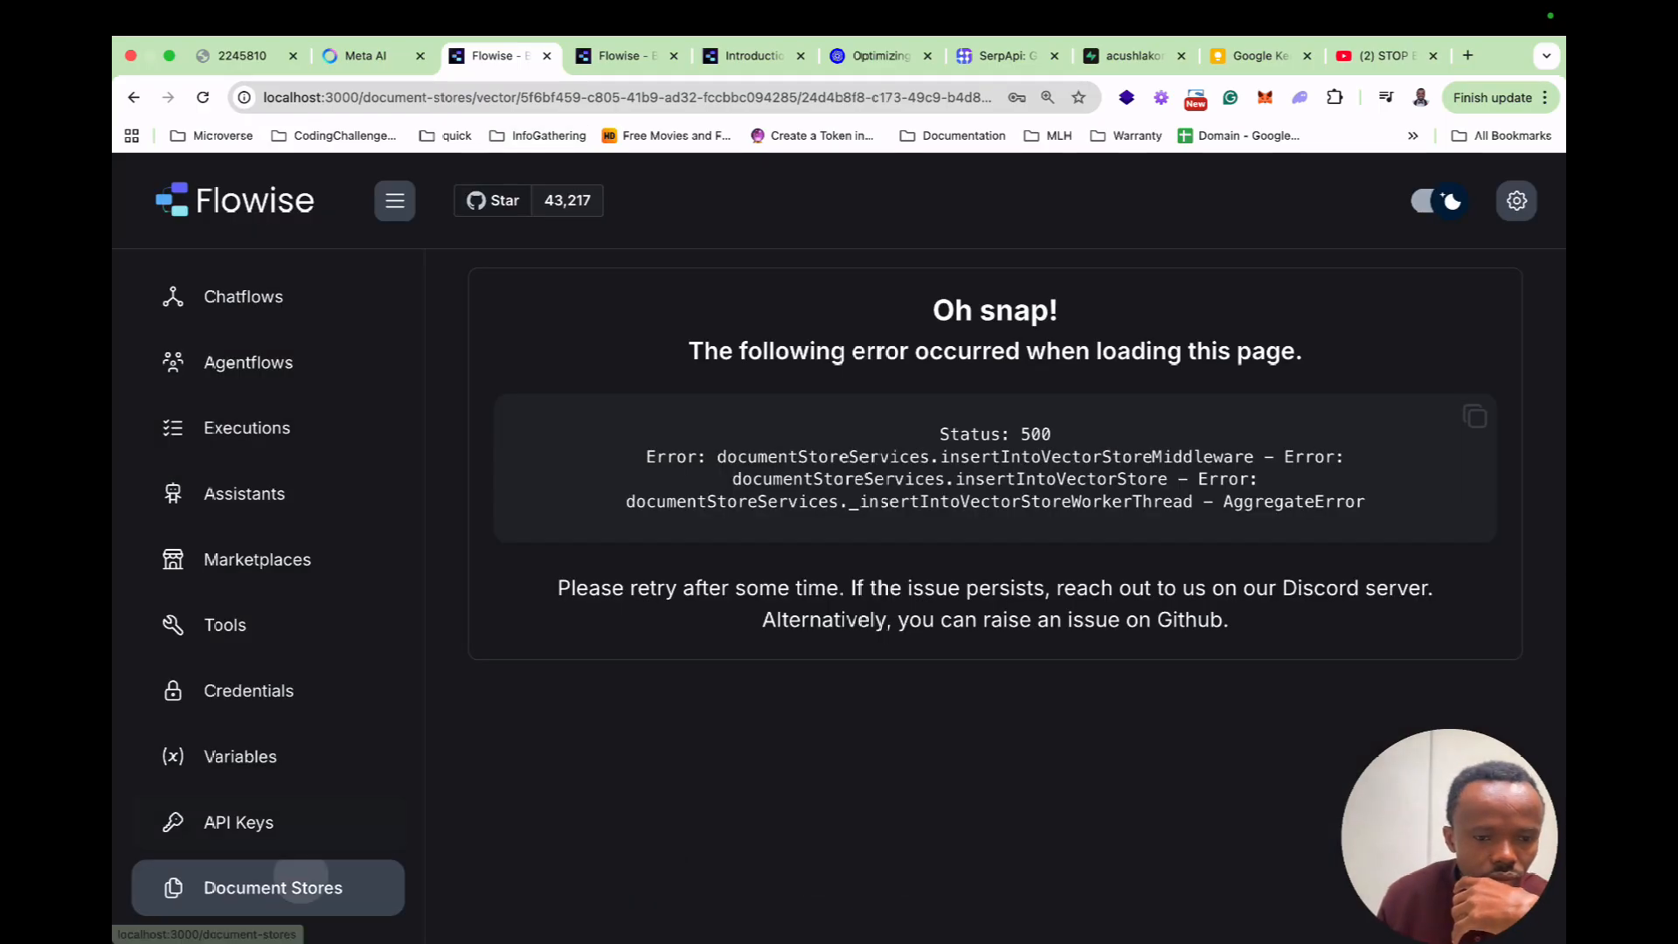
pyautogui.click(288, 887)
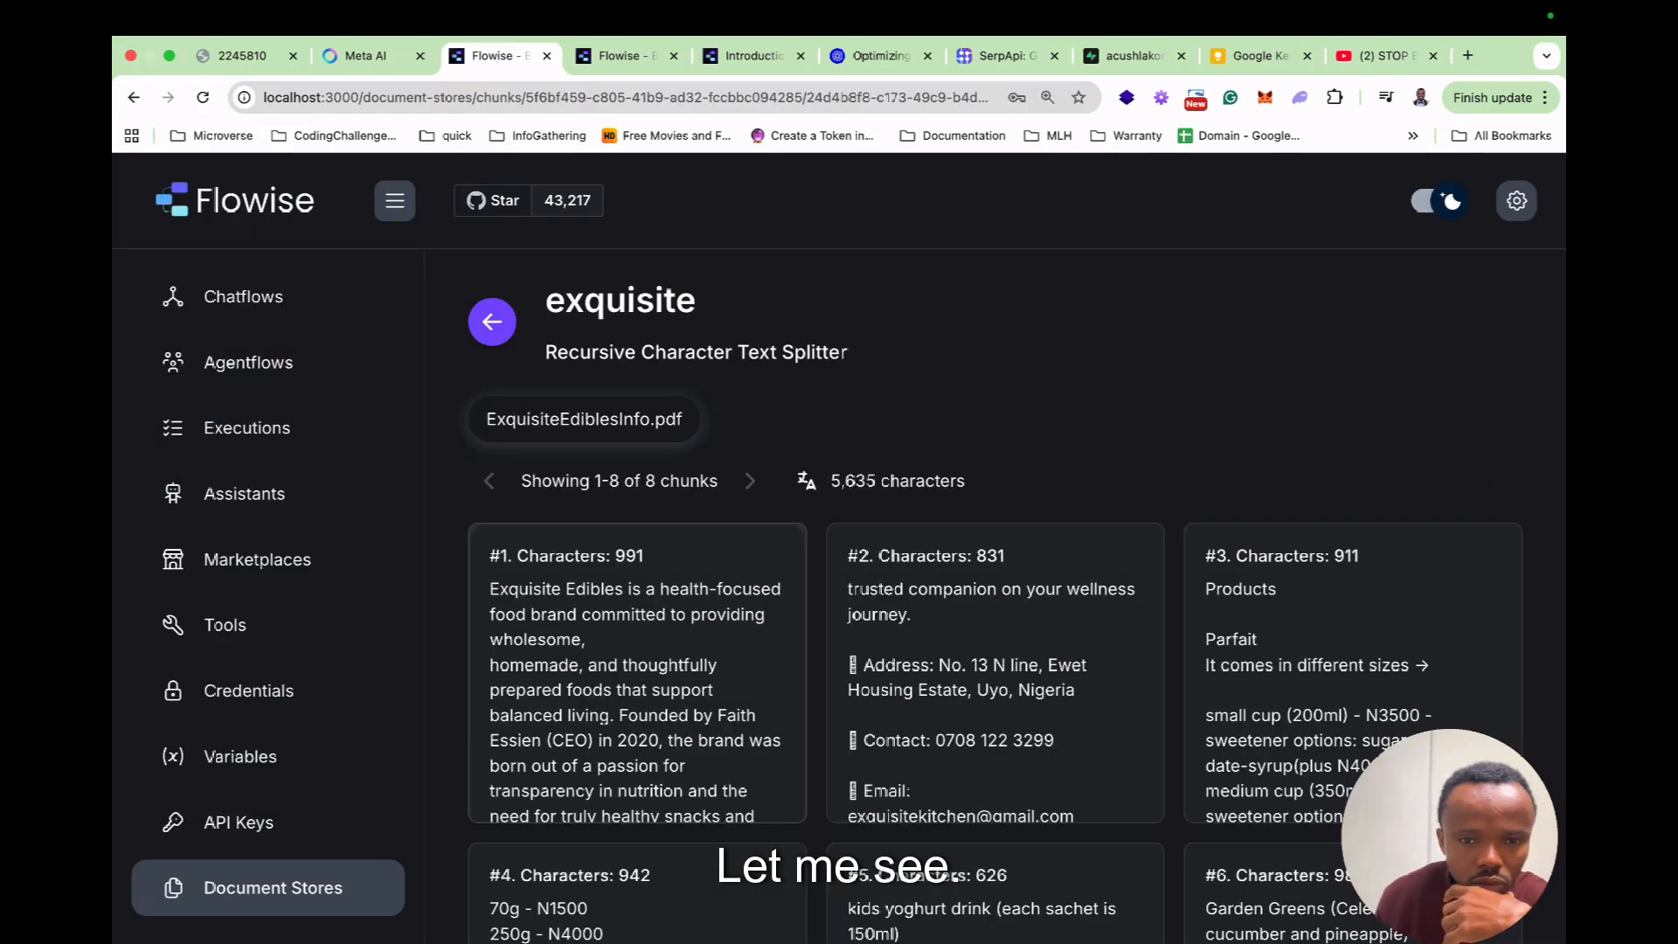
pyautogui.click(270, 887)
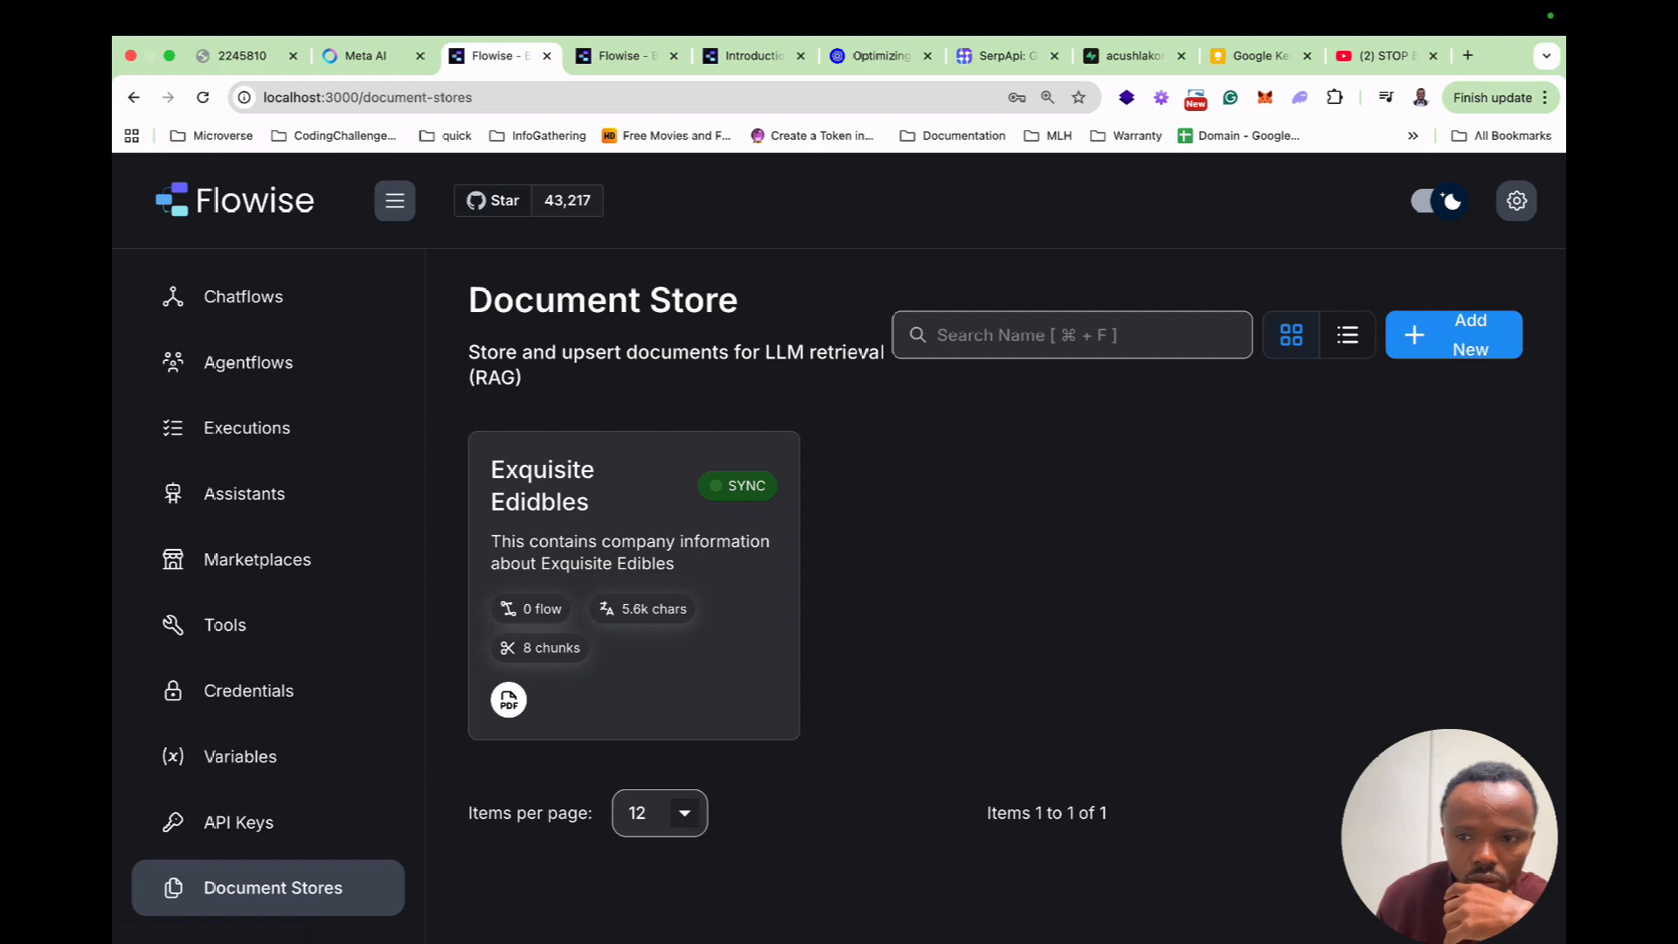
pyautogui.click(633, 576)
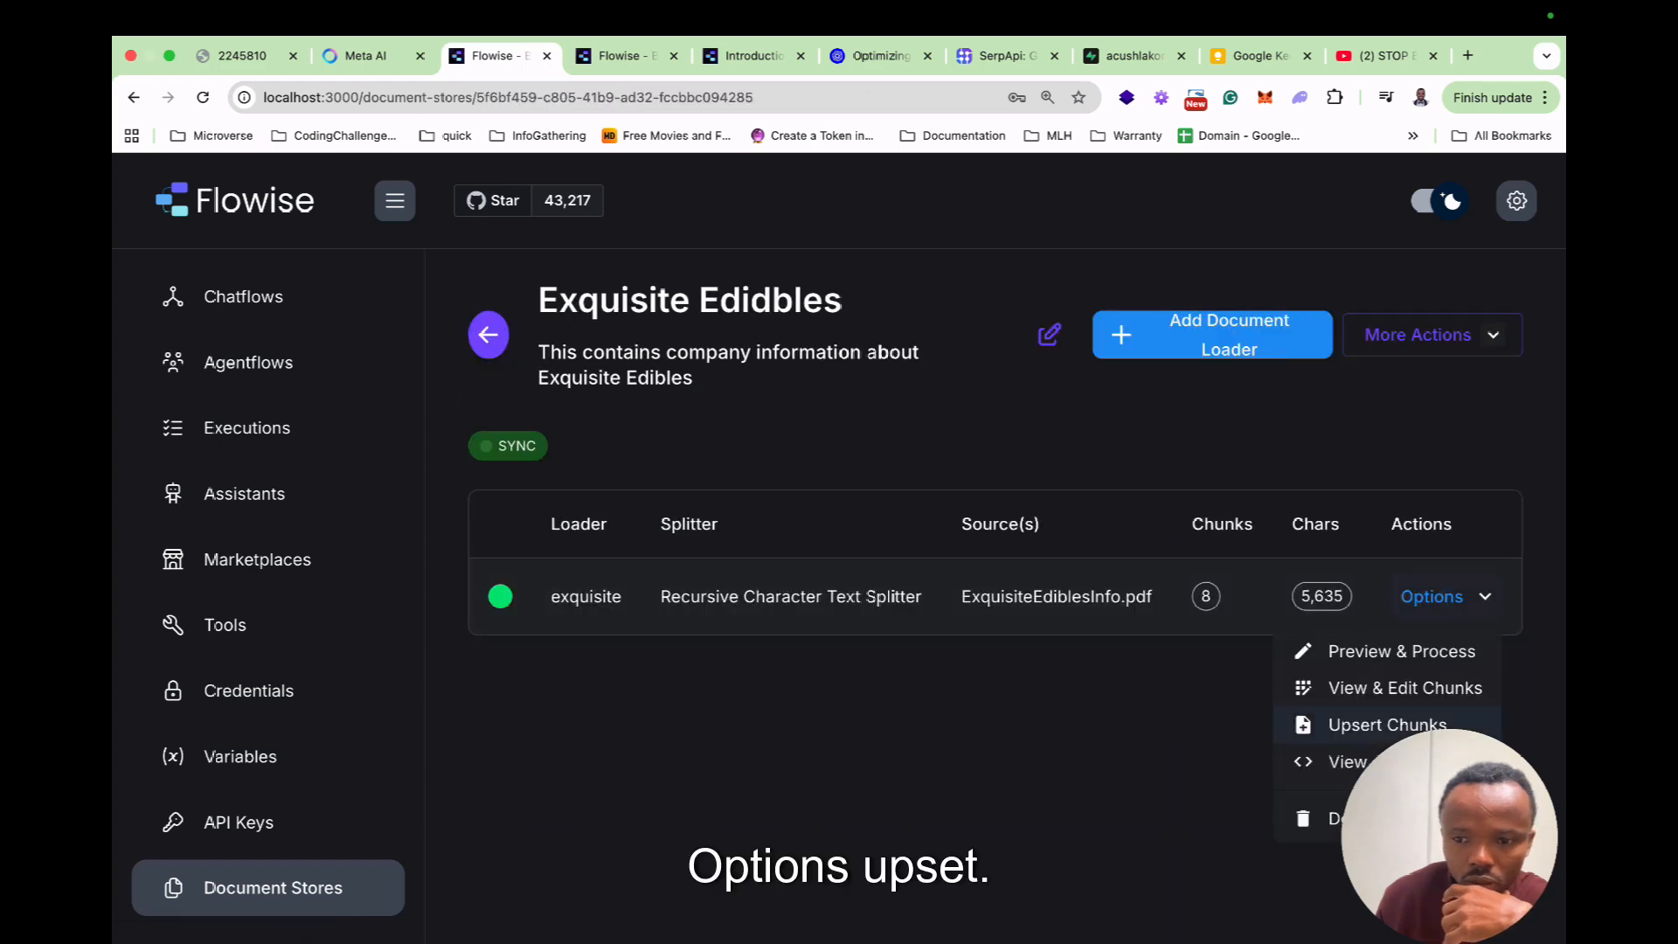
pyautogui.click(1386, 724)
pyautogui.scroll(-3, 629, 585)
# Set the embedding model to text-embedding-3-small, save the config and retry the upsert.
pyautogui.click(598, 586)
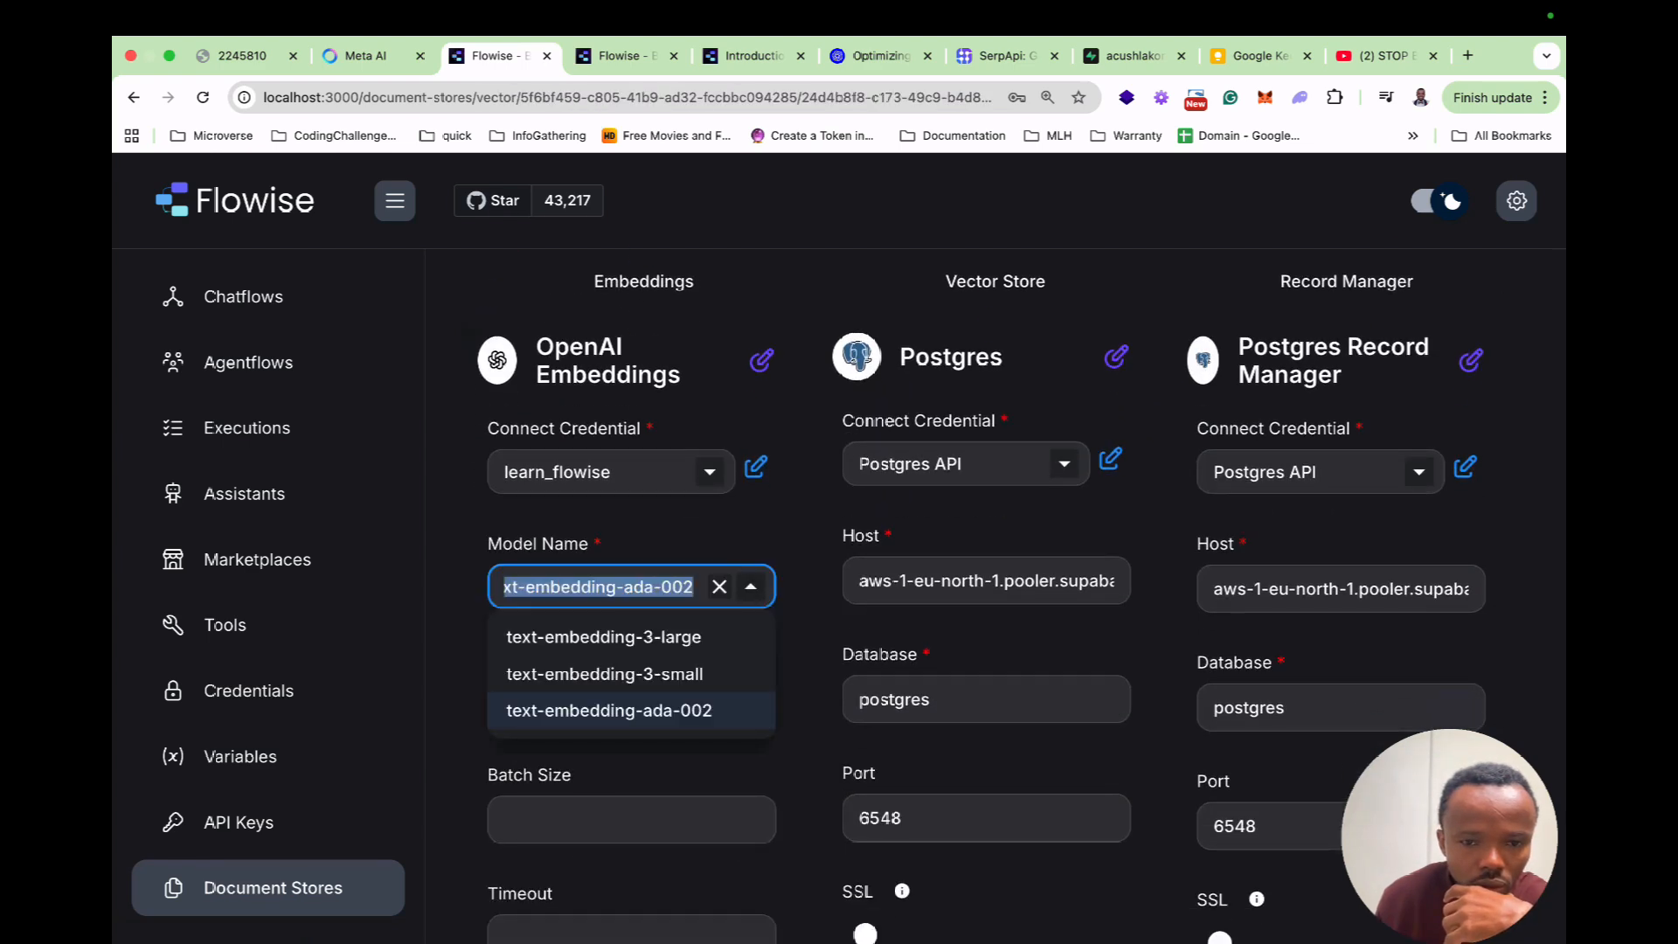
pyautogui.press('Return')
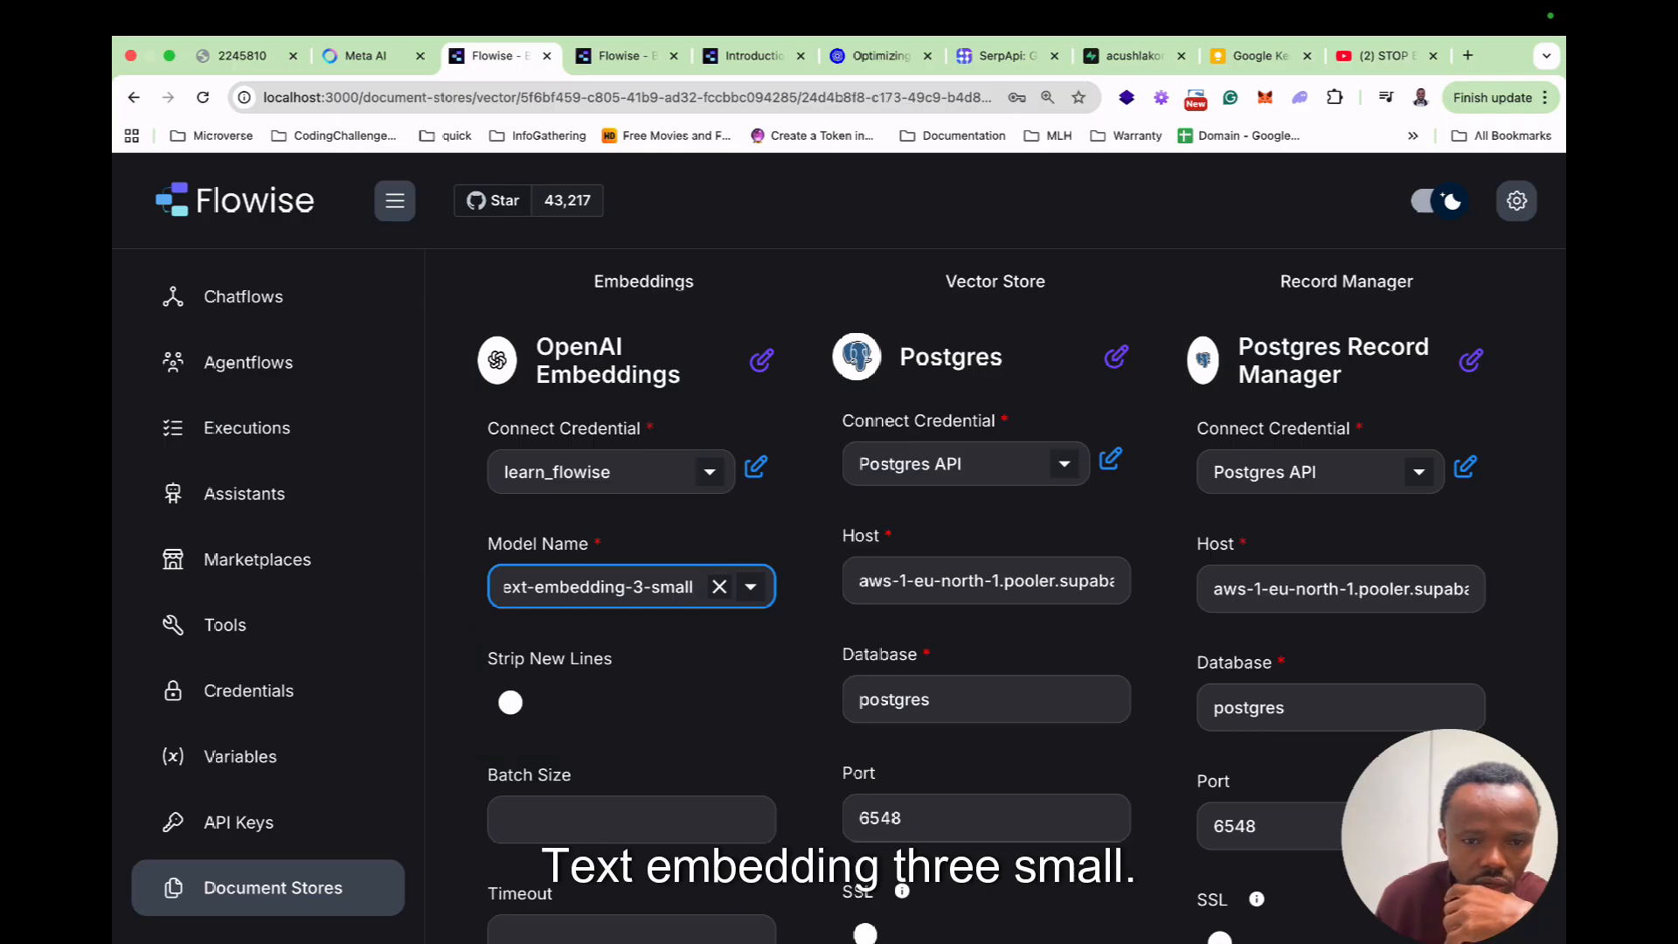
pyautogui.scroll(-4, 990, 594)
pyautogui.scroll(6, 991, 594)
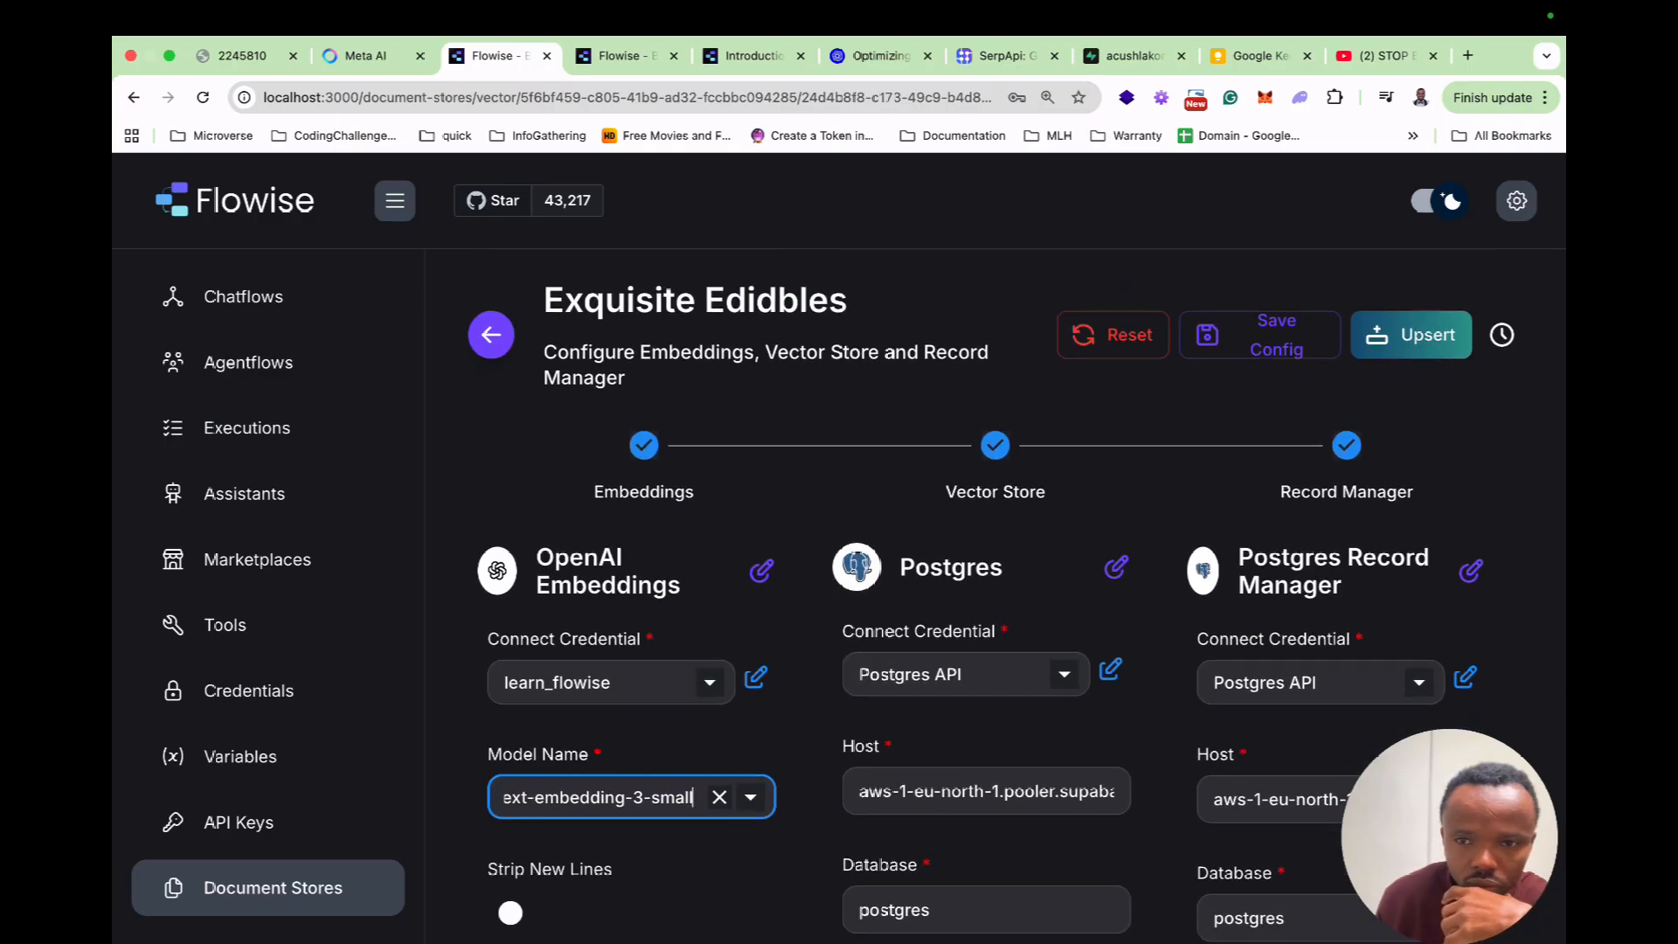
pyautogui.click(1259, 335)
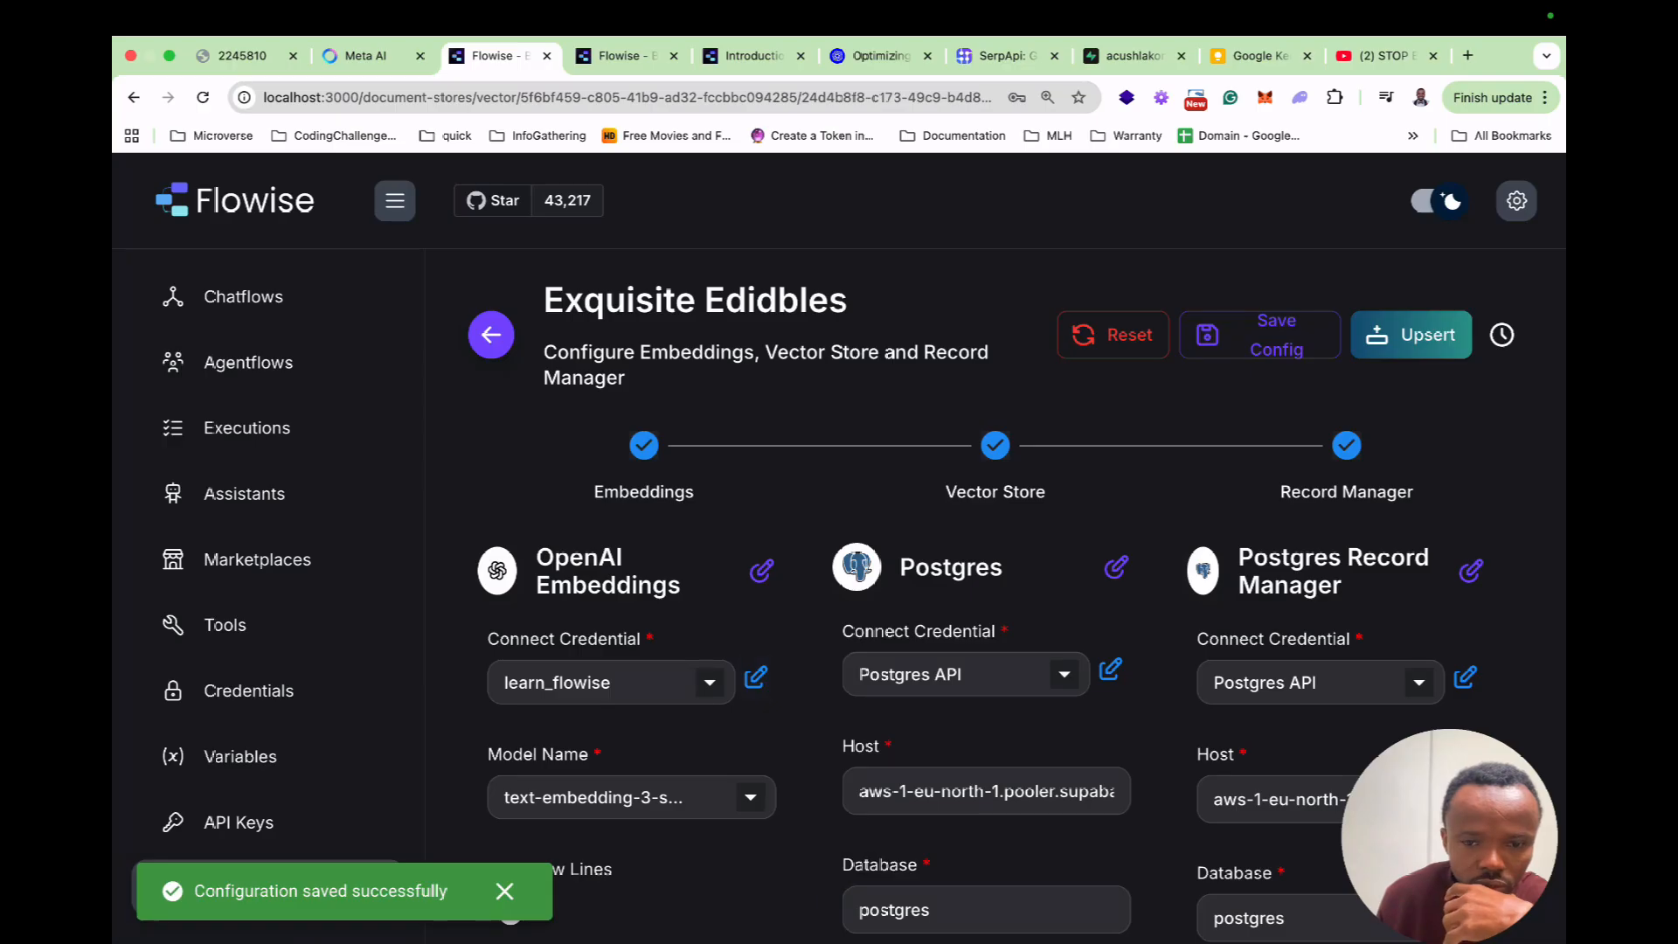
pyautogui.click(1410, 334)
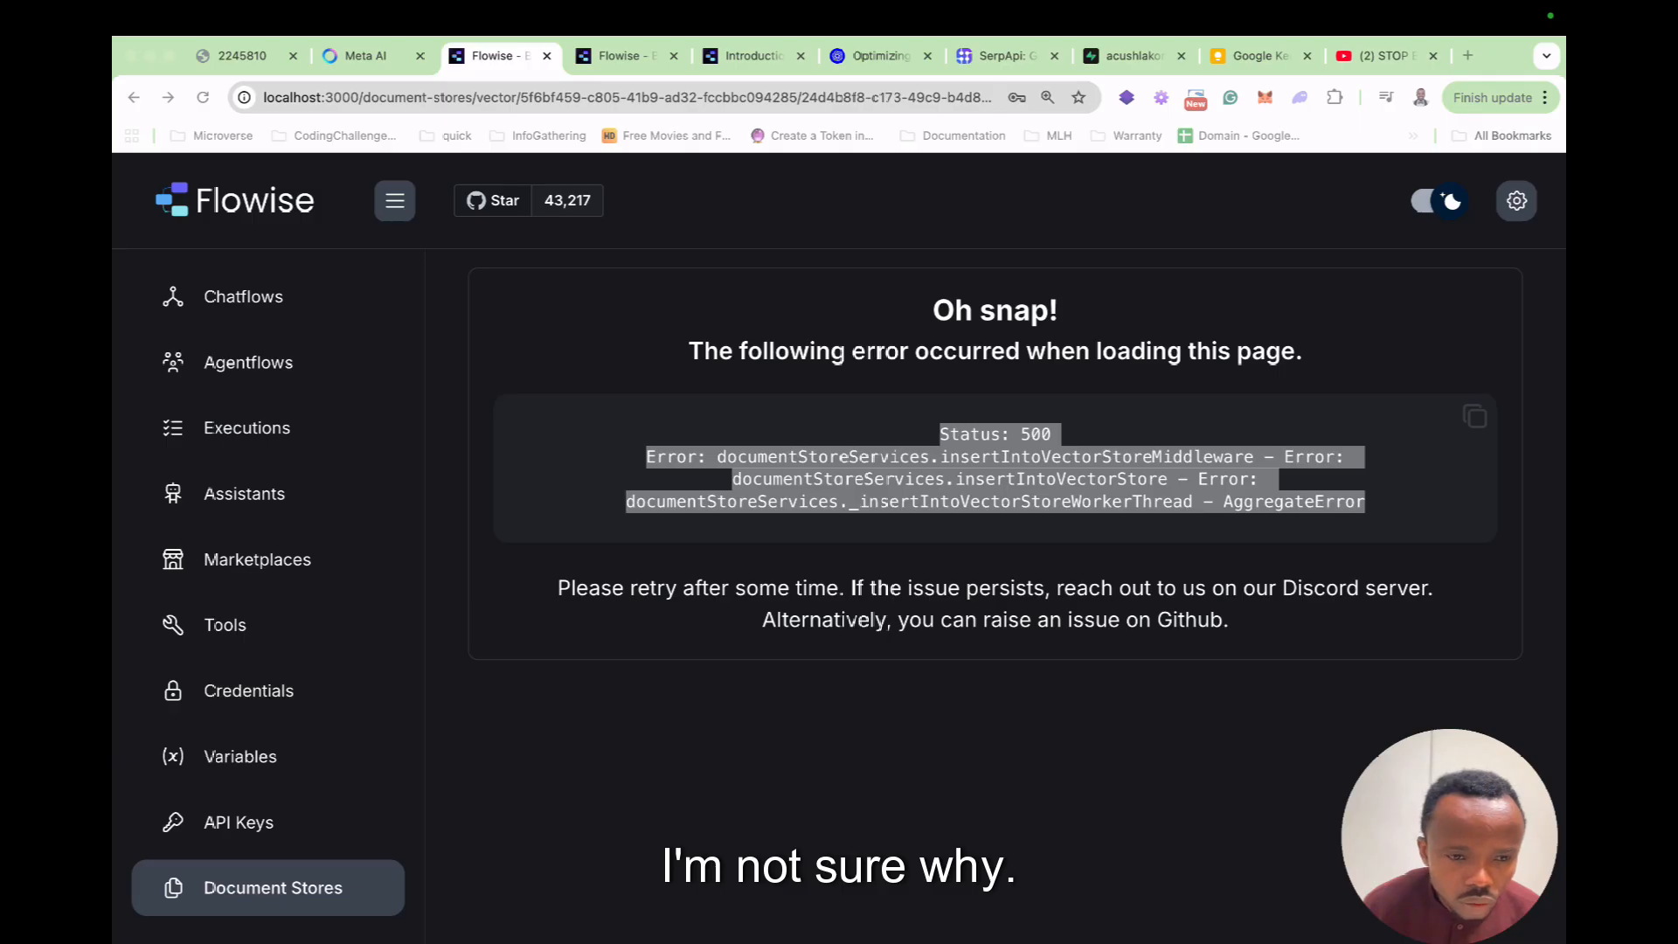
# Open Flowise Cloud's Add New Document Store form, then return to the local Flowise tab.
pyautogui.click(626, 55)
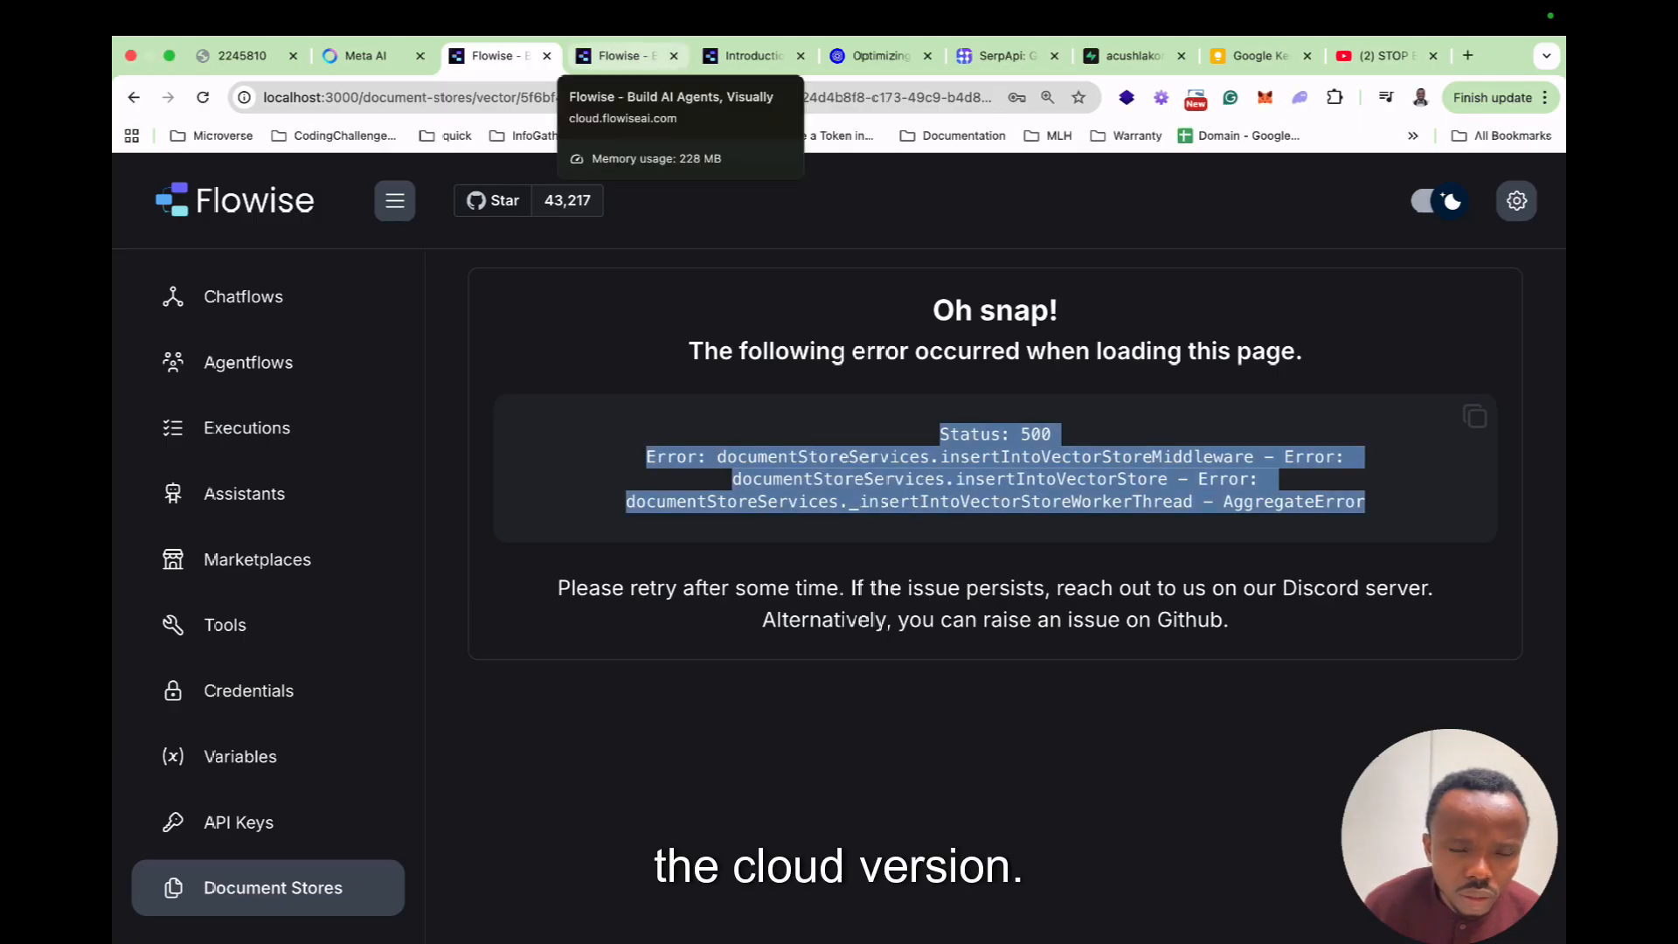
pyautogui.click(626, 56)
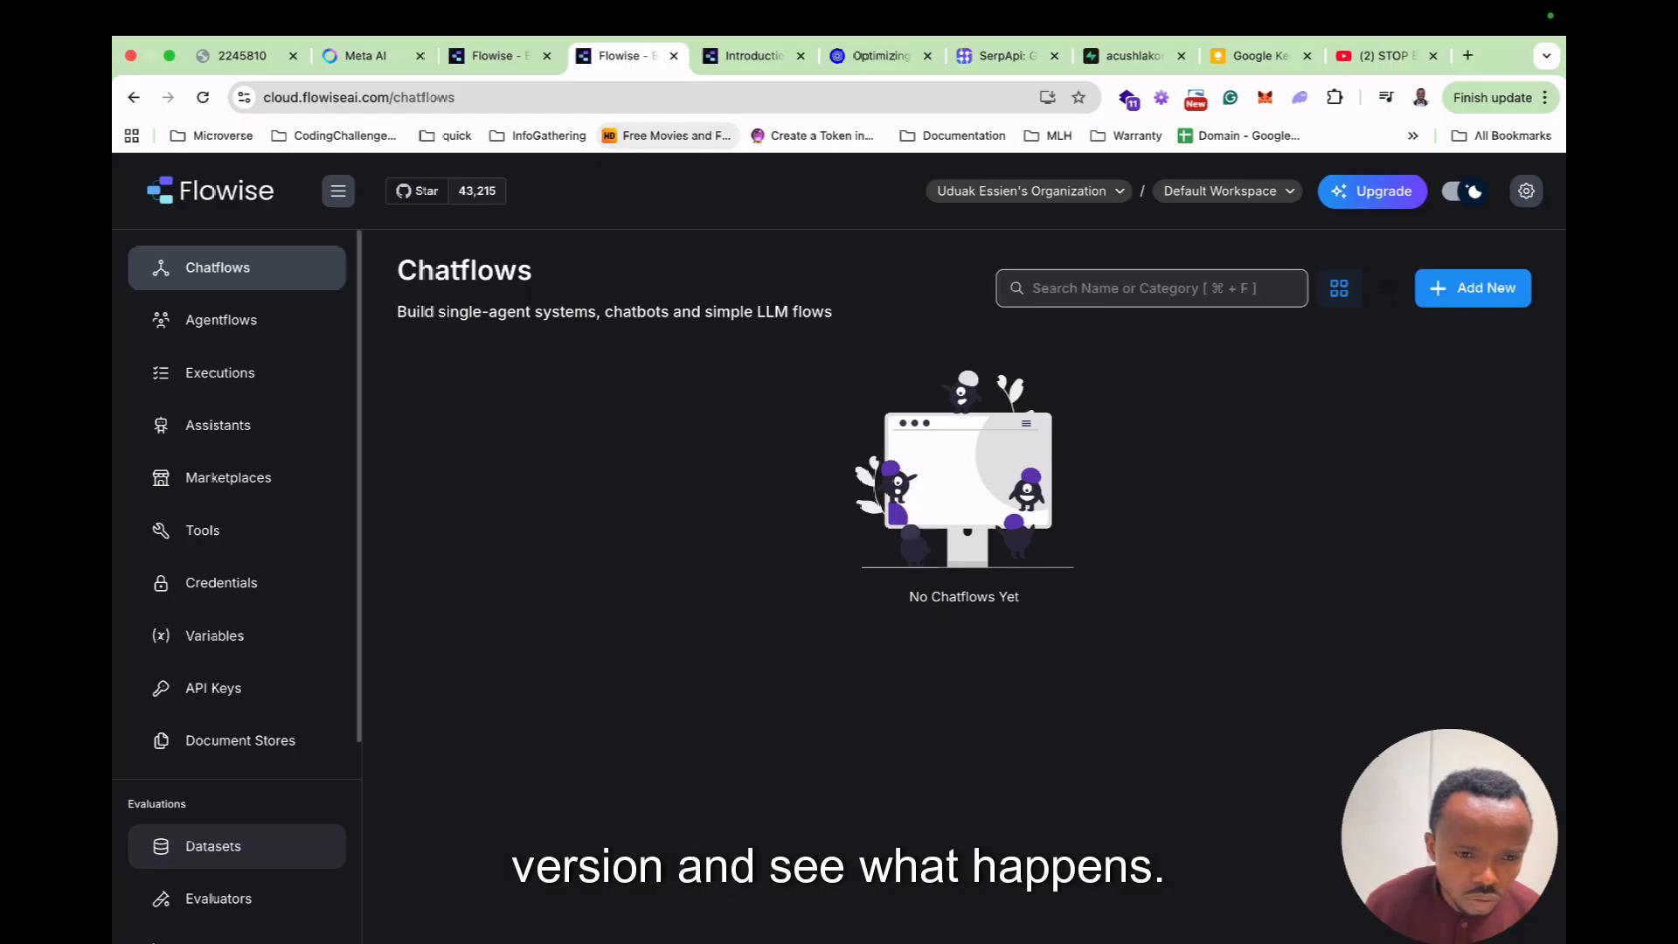
pyautogui.click(212, 845)
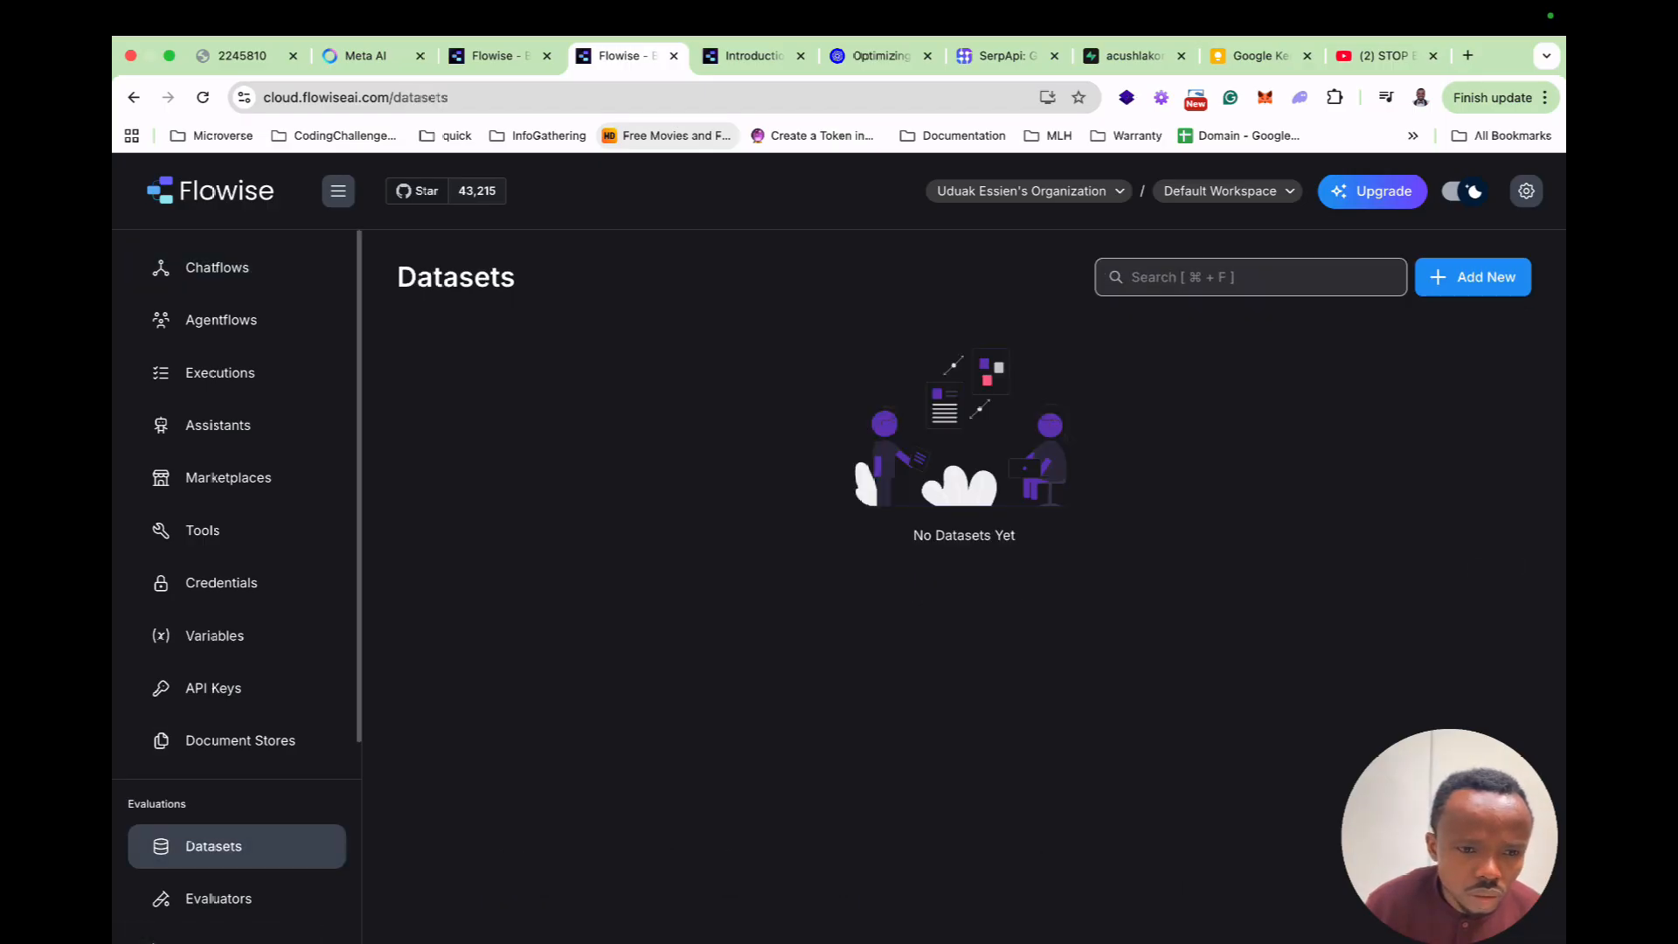
pyautogui.click(238, 740)
pyautogui.click(1472, 288)
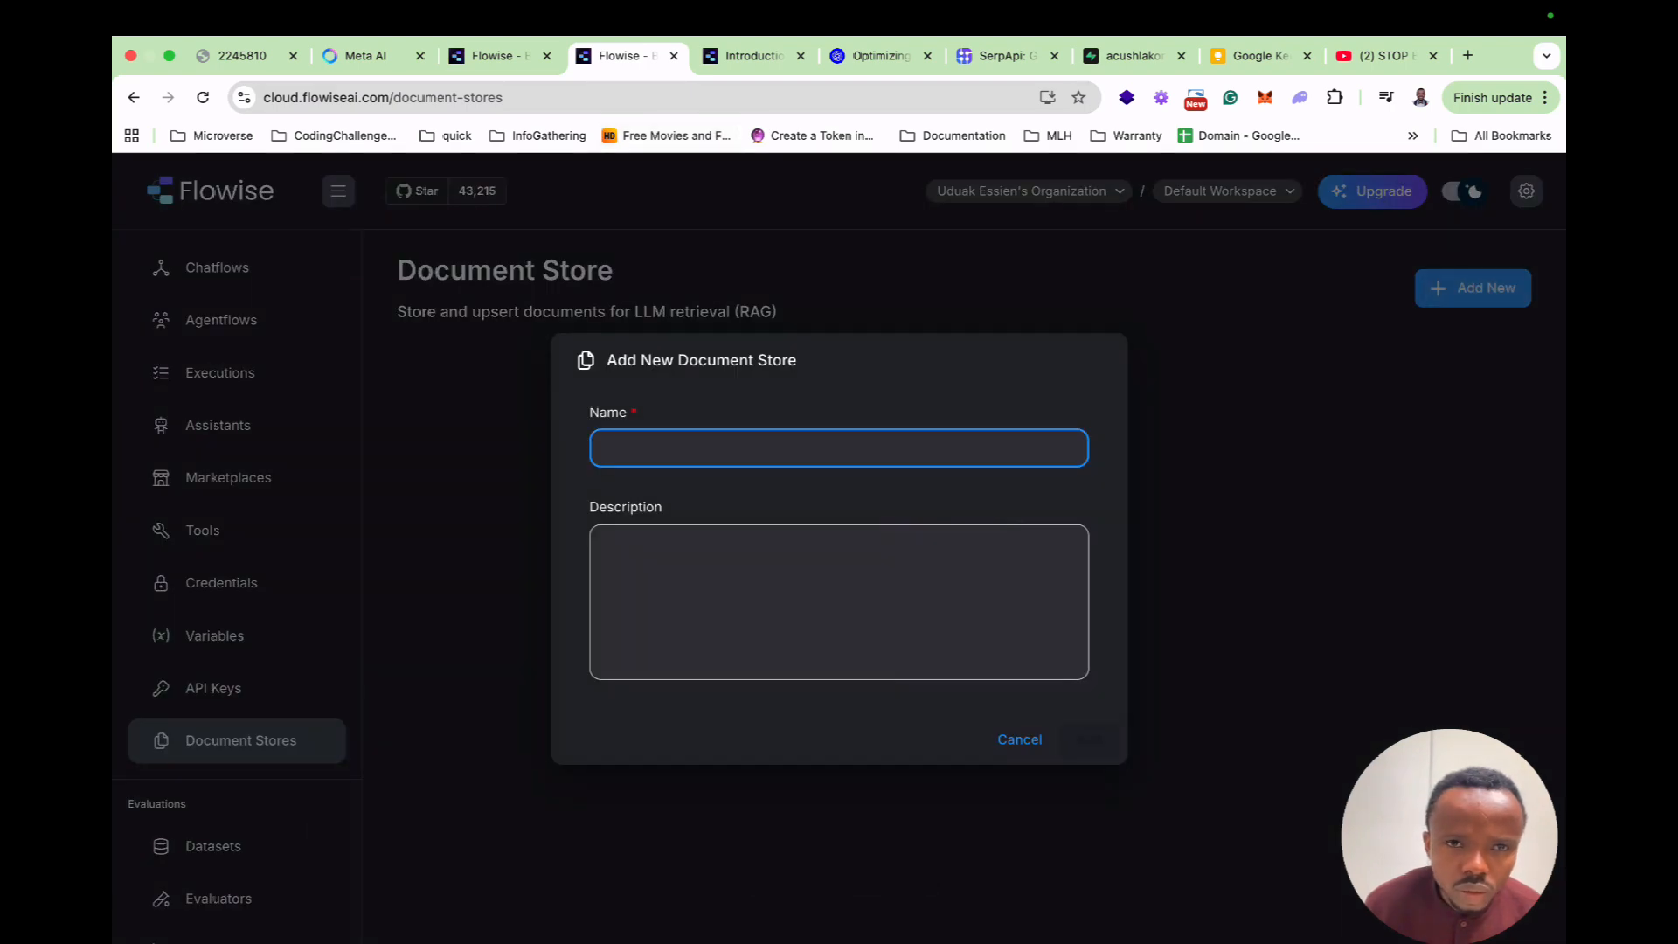
pyautogui.click(495, 55)
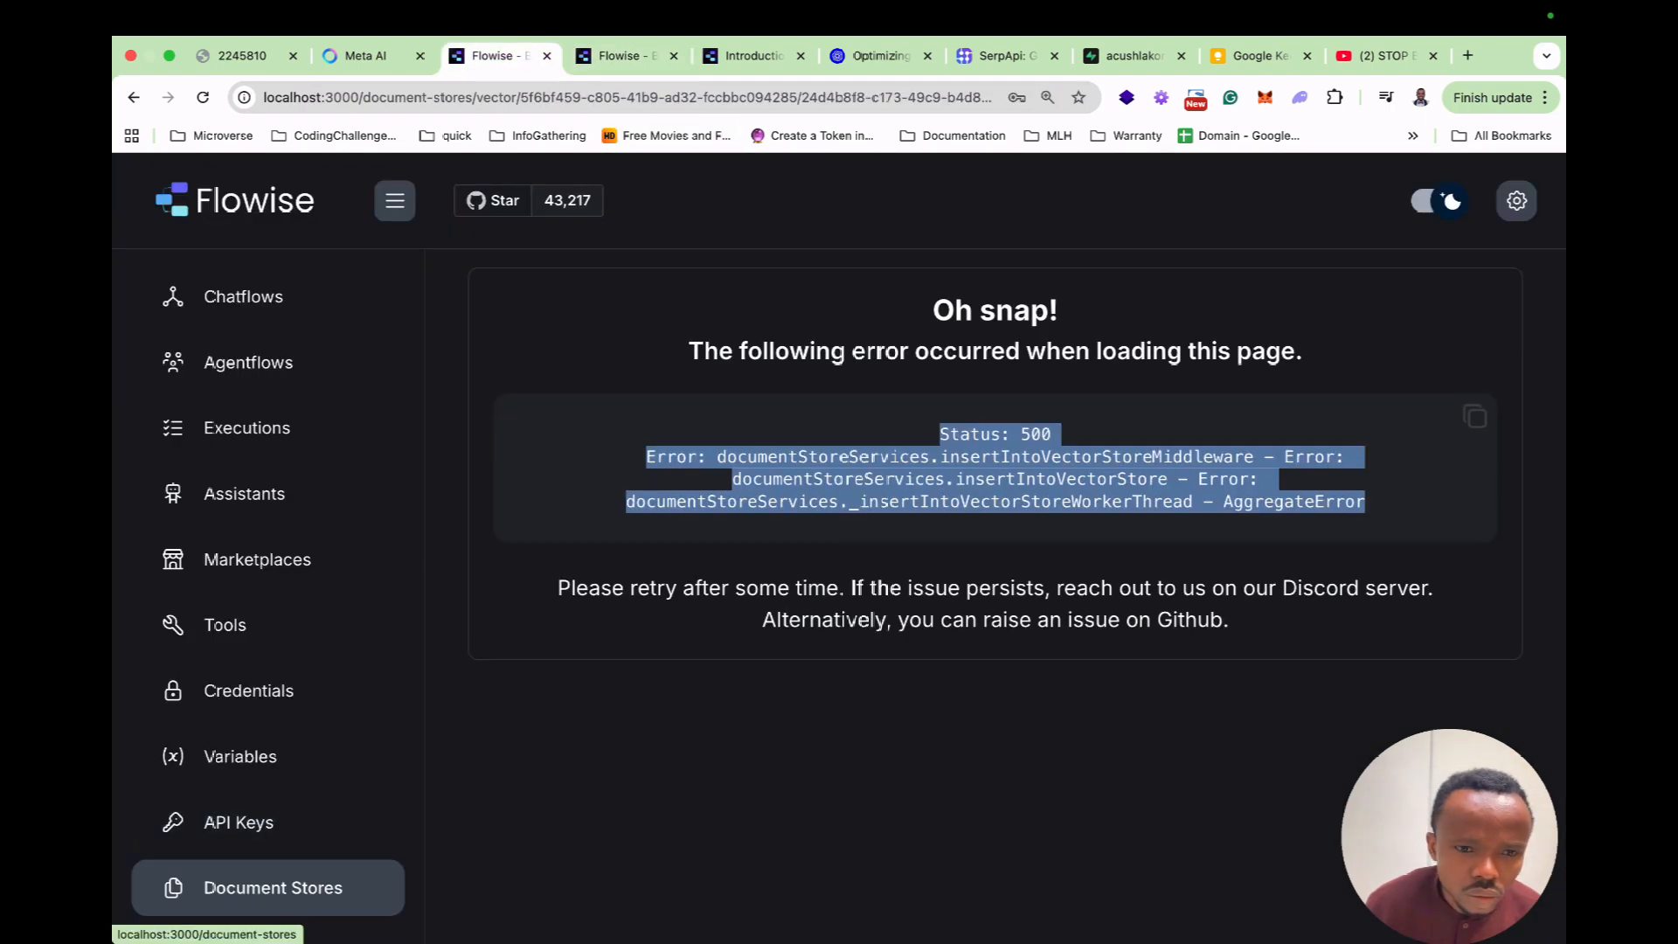
# Copy the source file name ExquisiteEdiblesInfo from the local chunks into the cloud store's Name field.
pyautogui.click(273, 887)
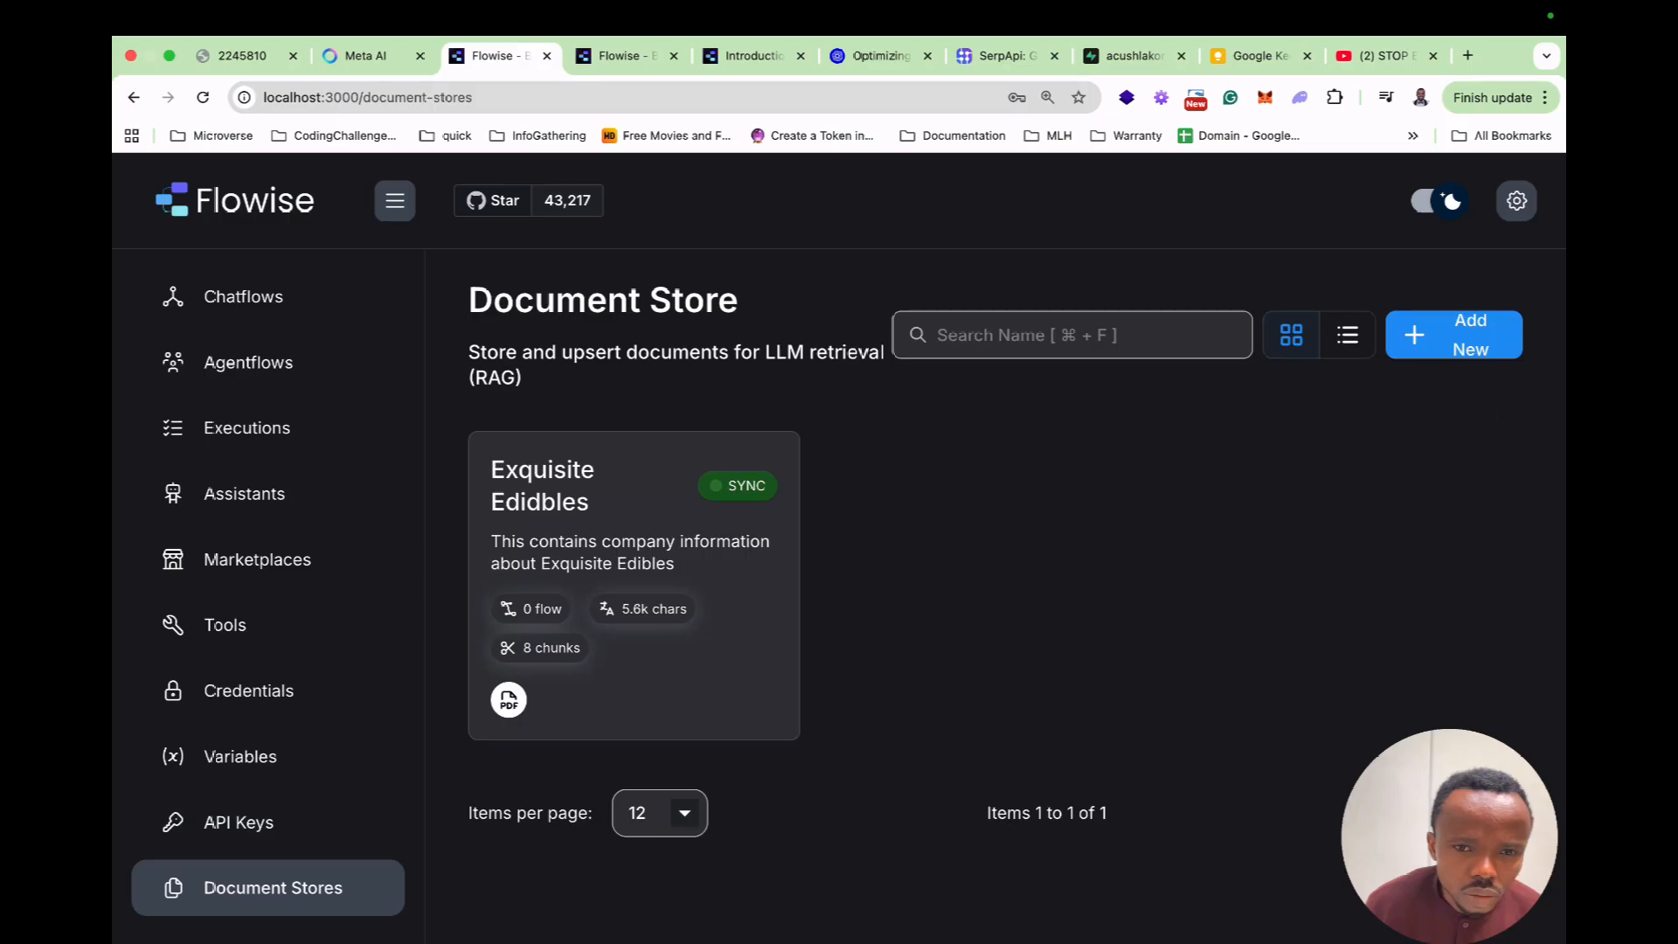
pyautogui.click(633, 584)
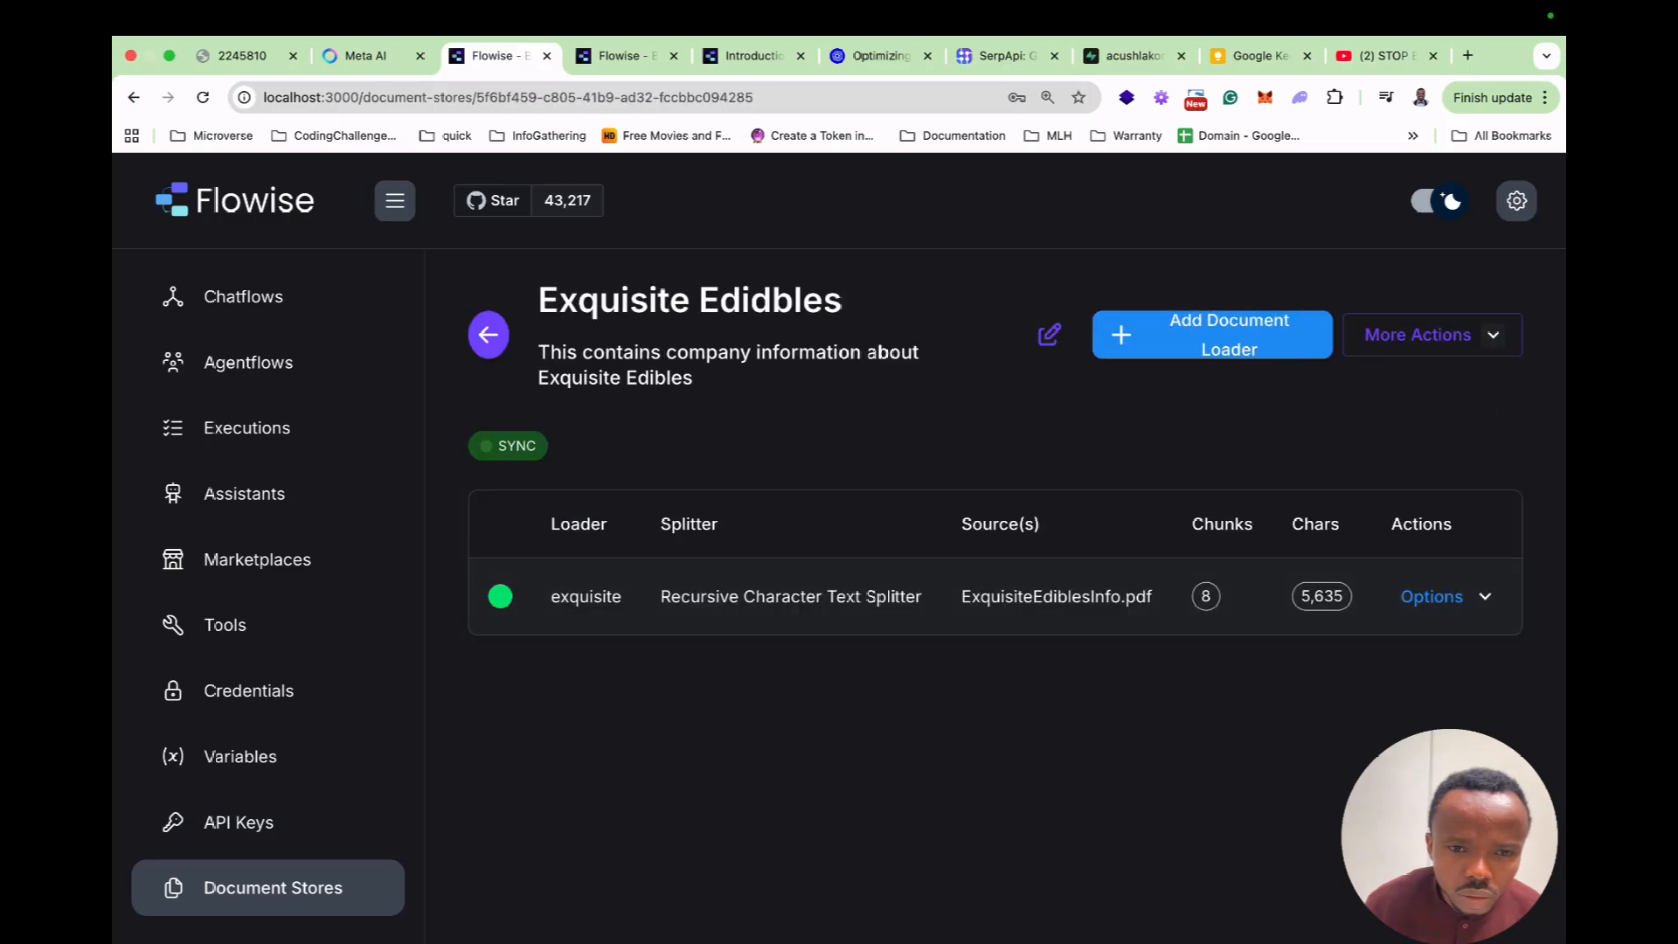
pyautogui.click(633, 596)
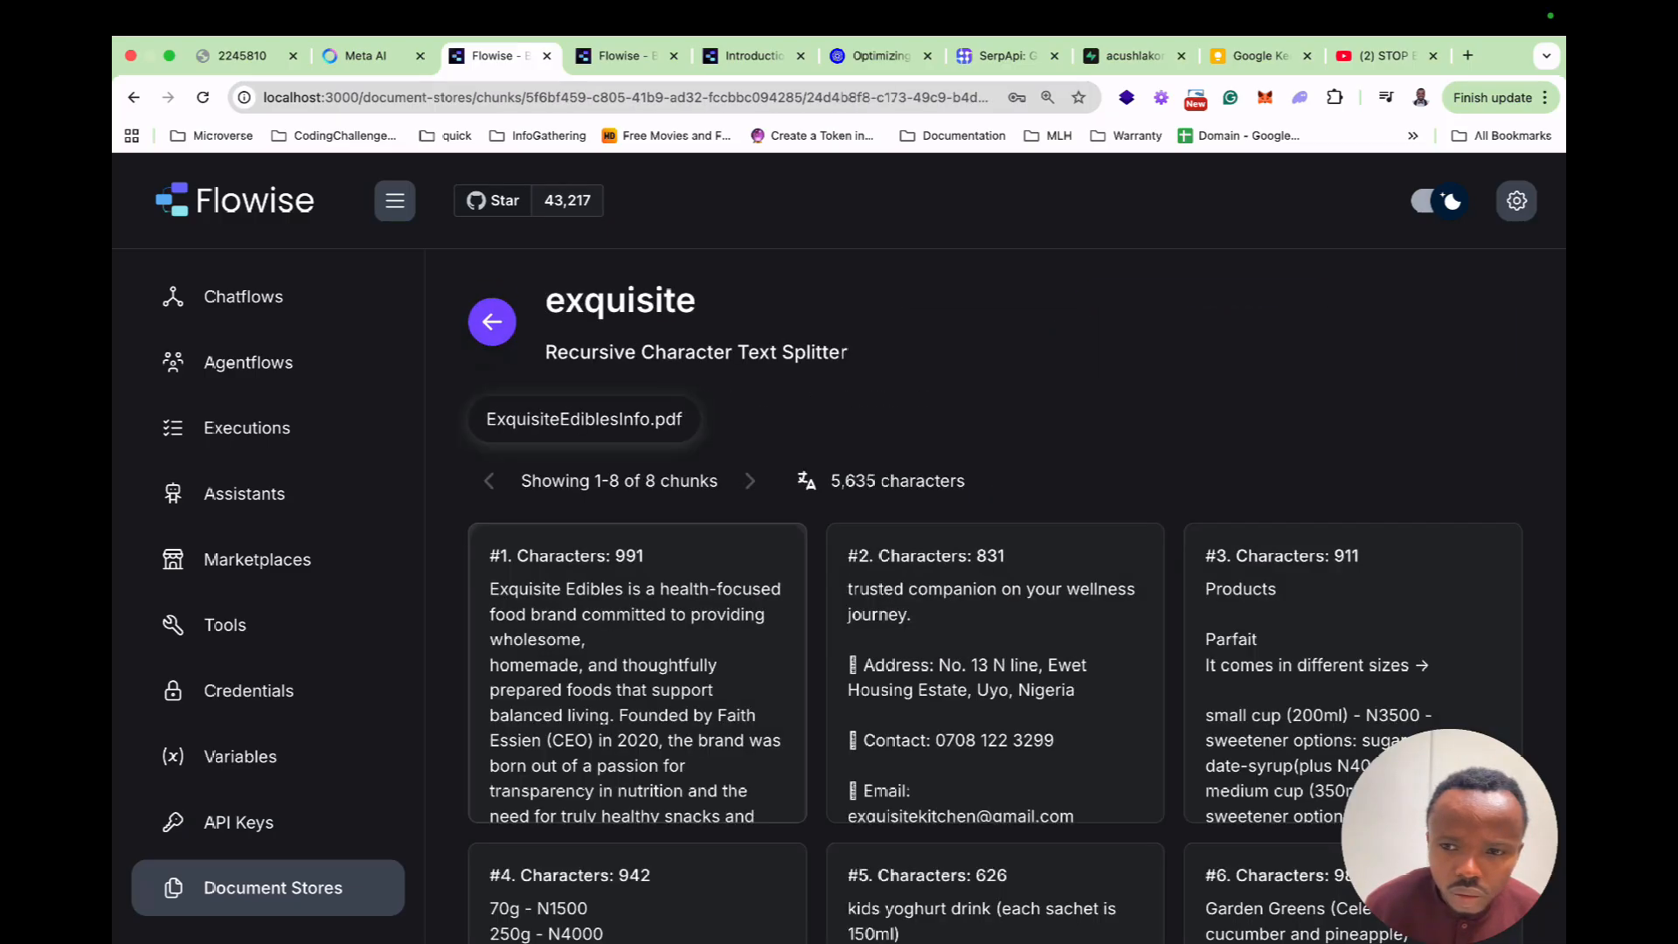
pyautogui.doubleClick(568, 419)
pyautogui.press('super+c')
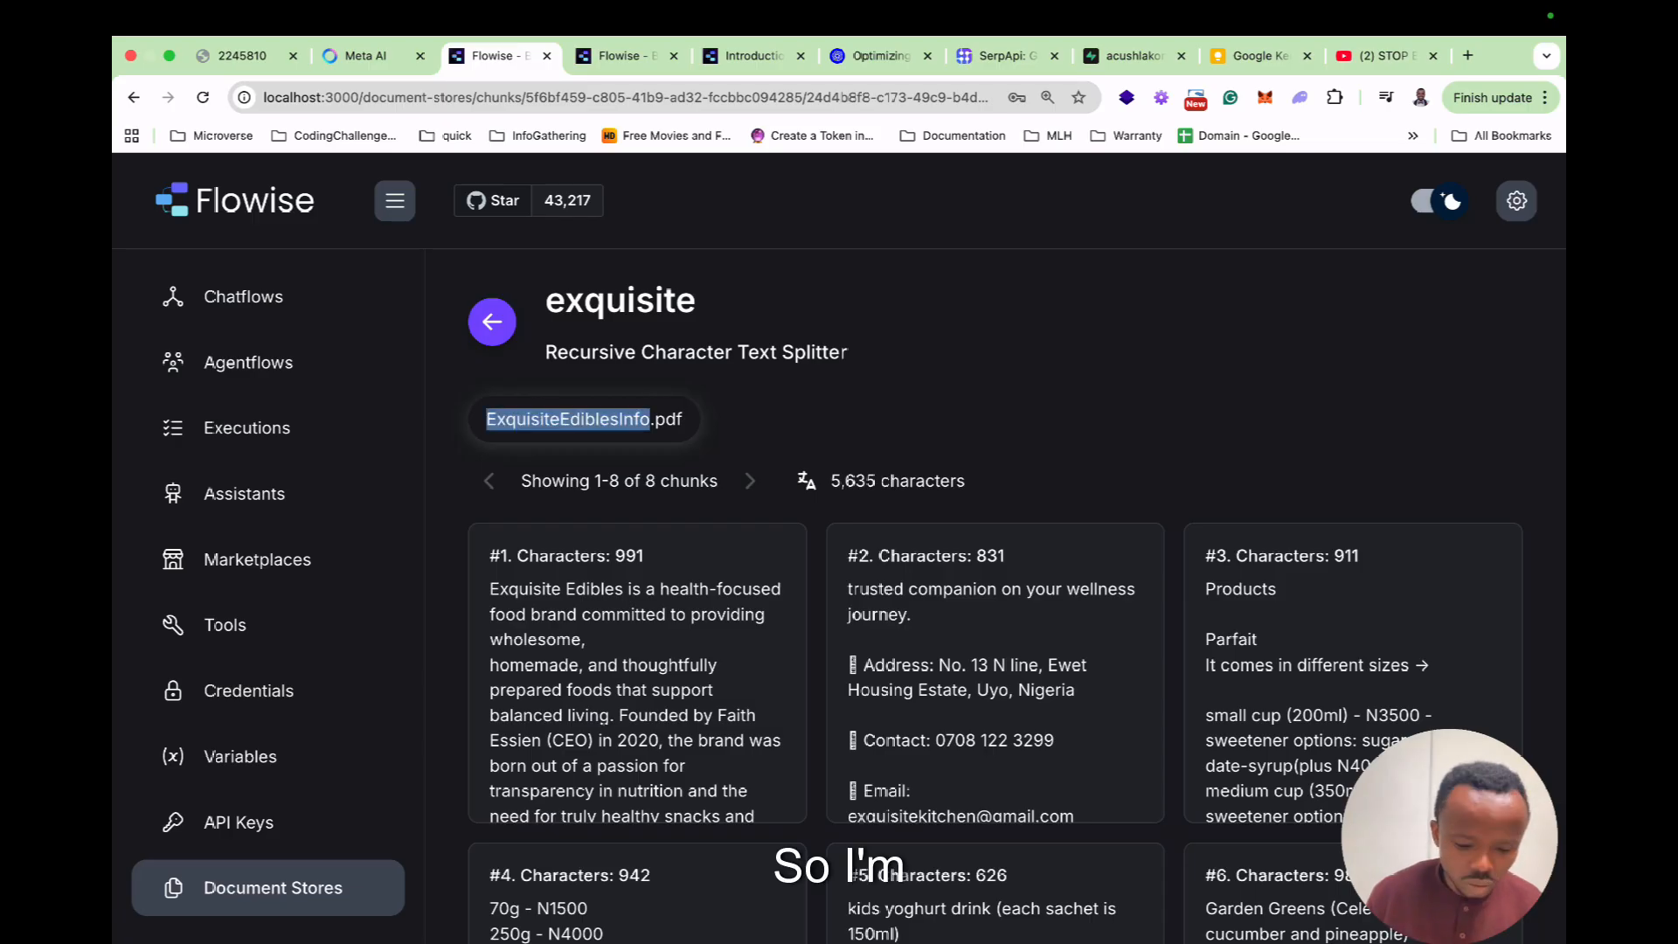
pyautogui.hotkey('ctrl', 'Tab')
pyautogui.press('super+v')
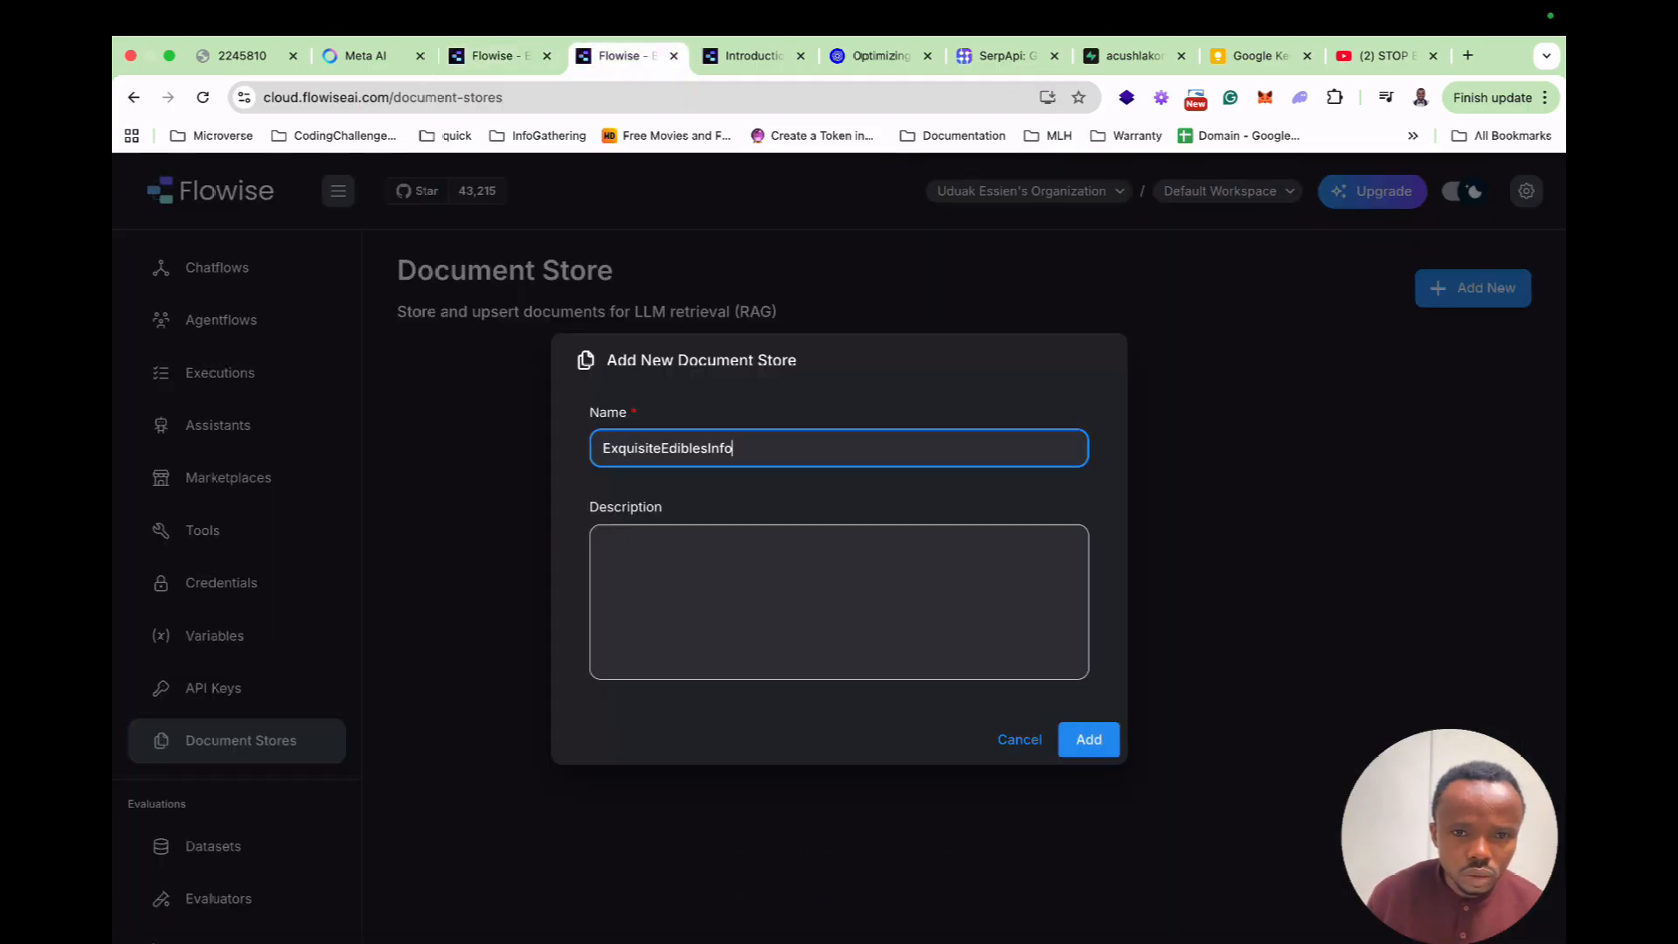
pyautogui.hotkey('ctrl', 'shift', 'Tab')
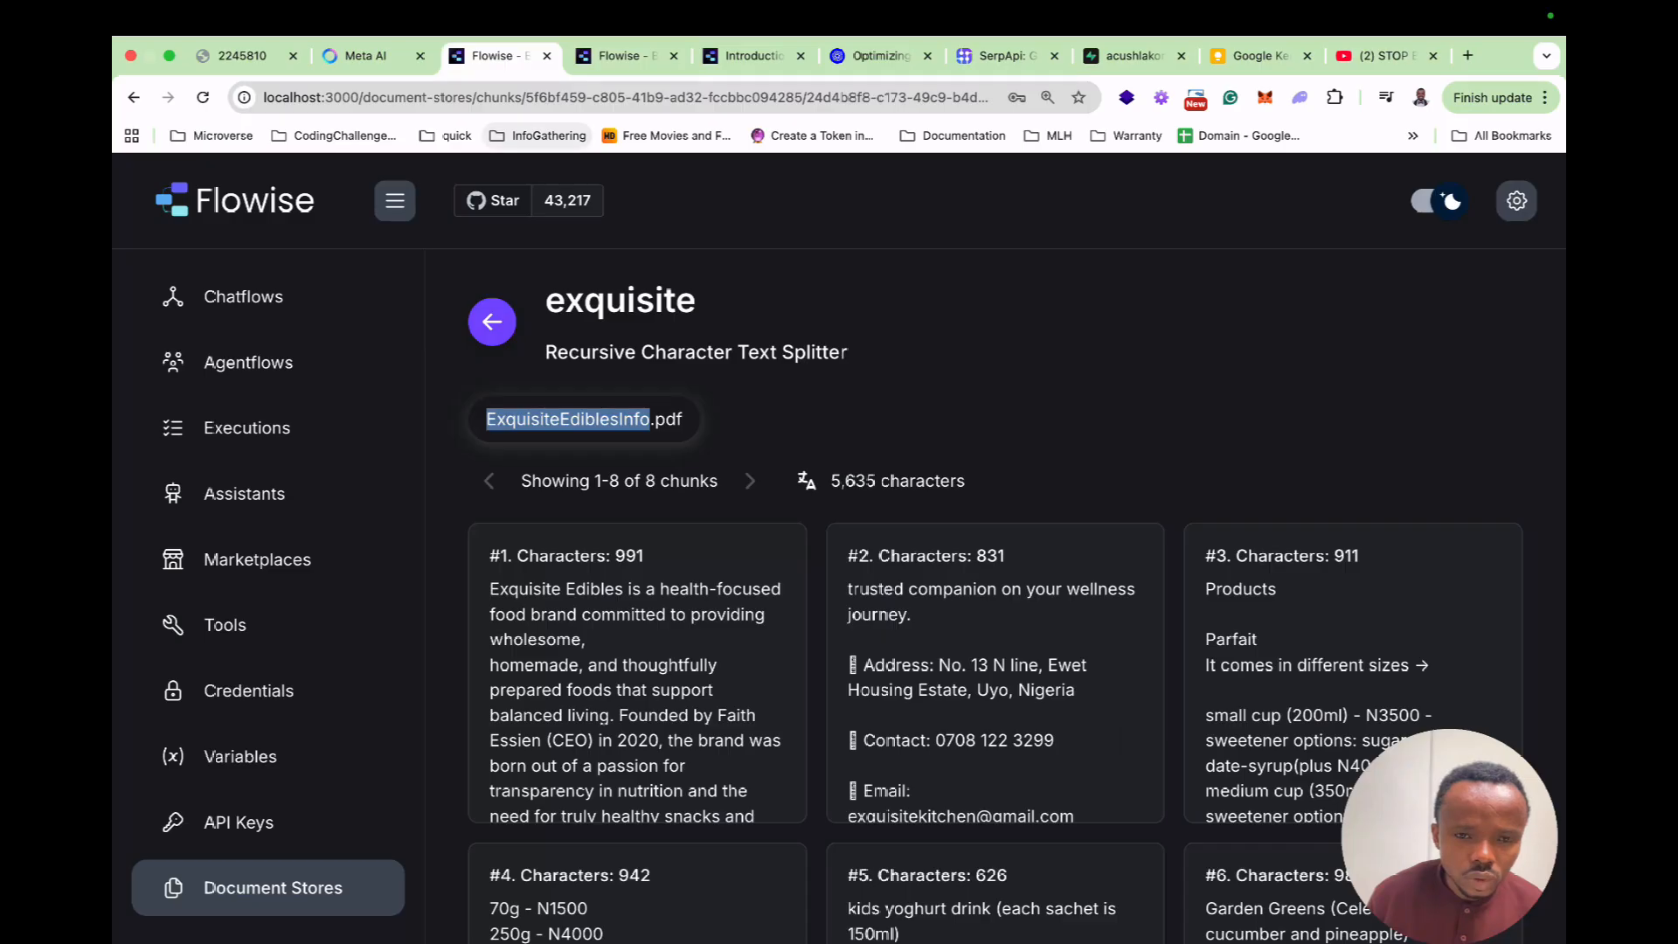
# Copy the local store's description into the cloud store's Description field.
pyautogui.click(492, 321)
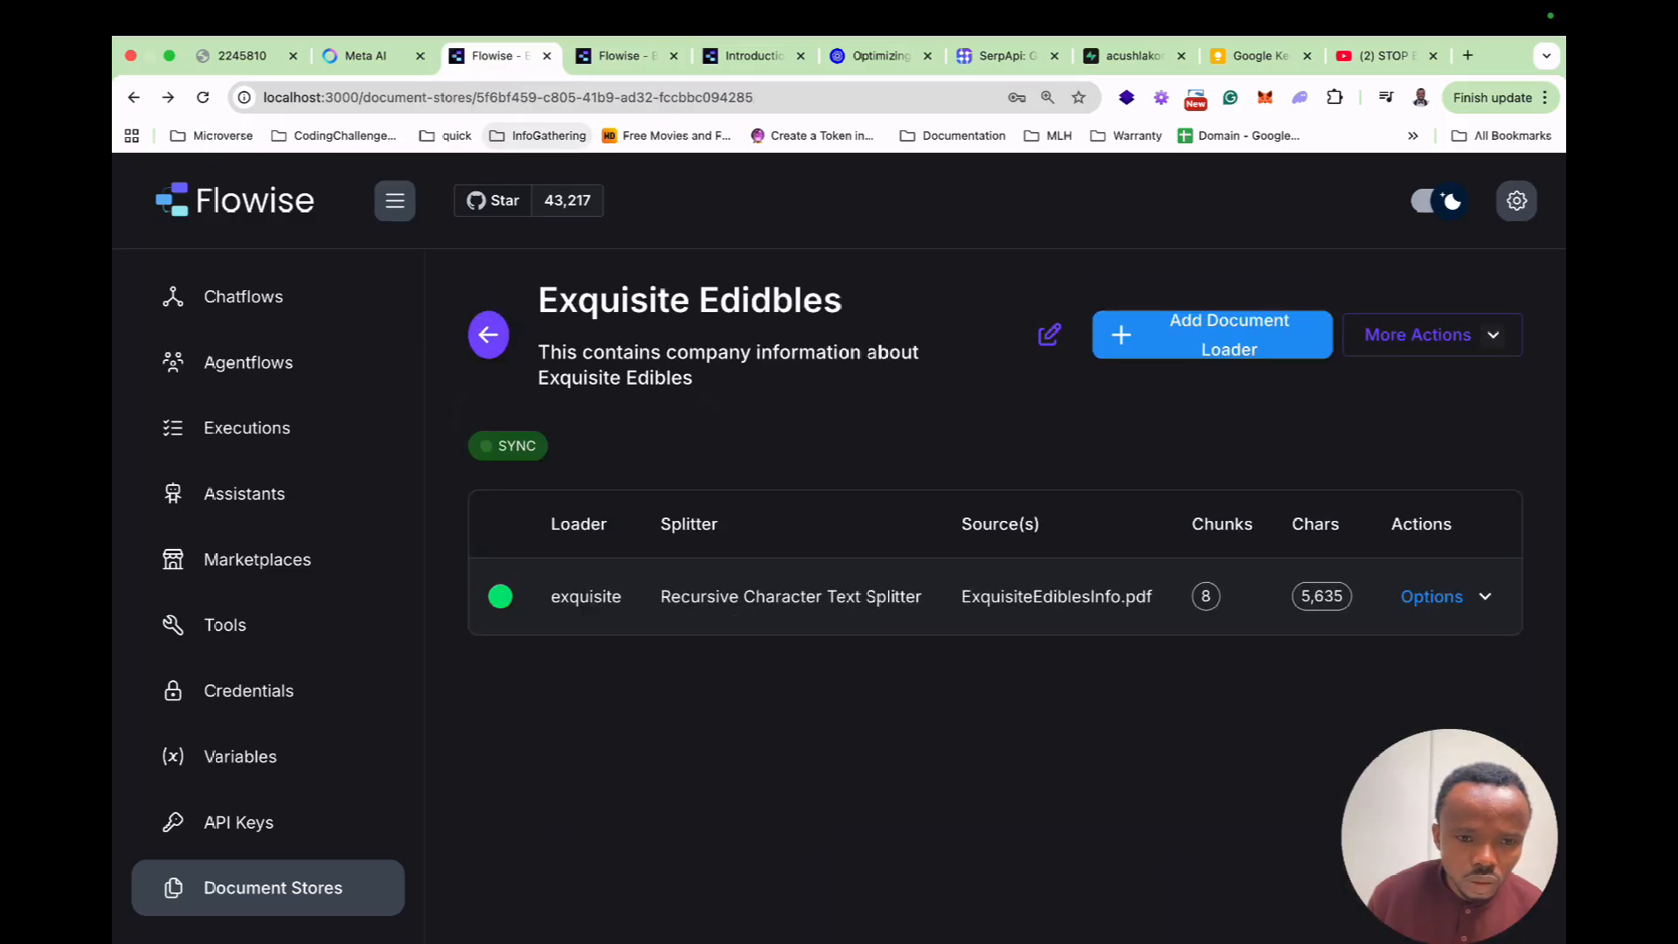
pyautogui.moveTo(694, 379); pyautogui.dragTo(536, 352)
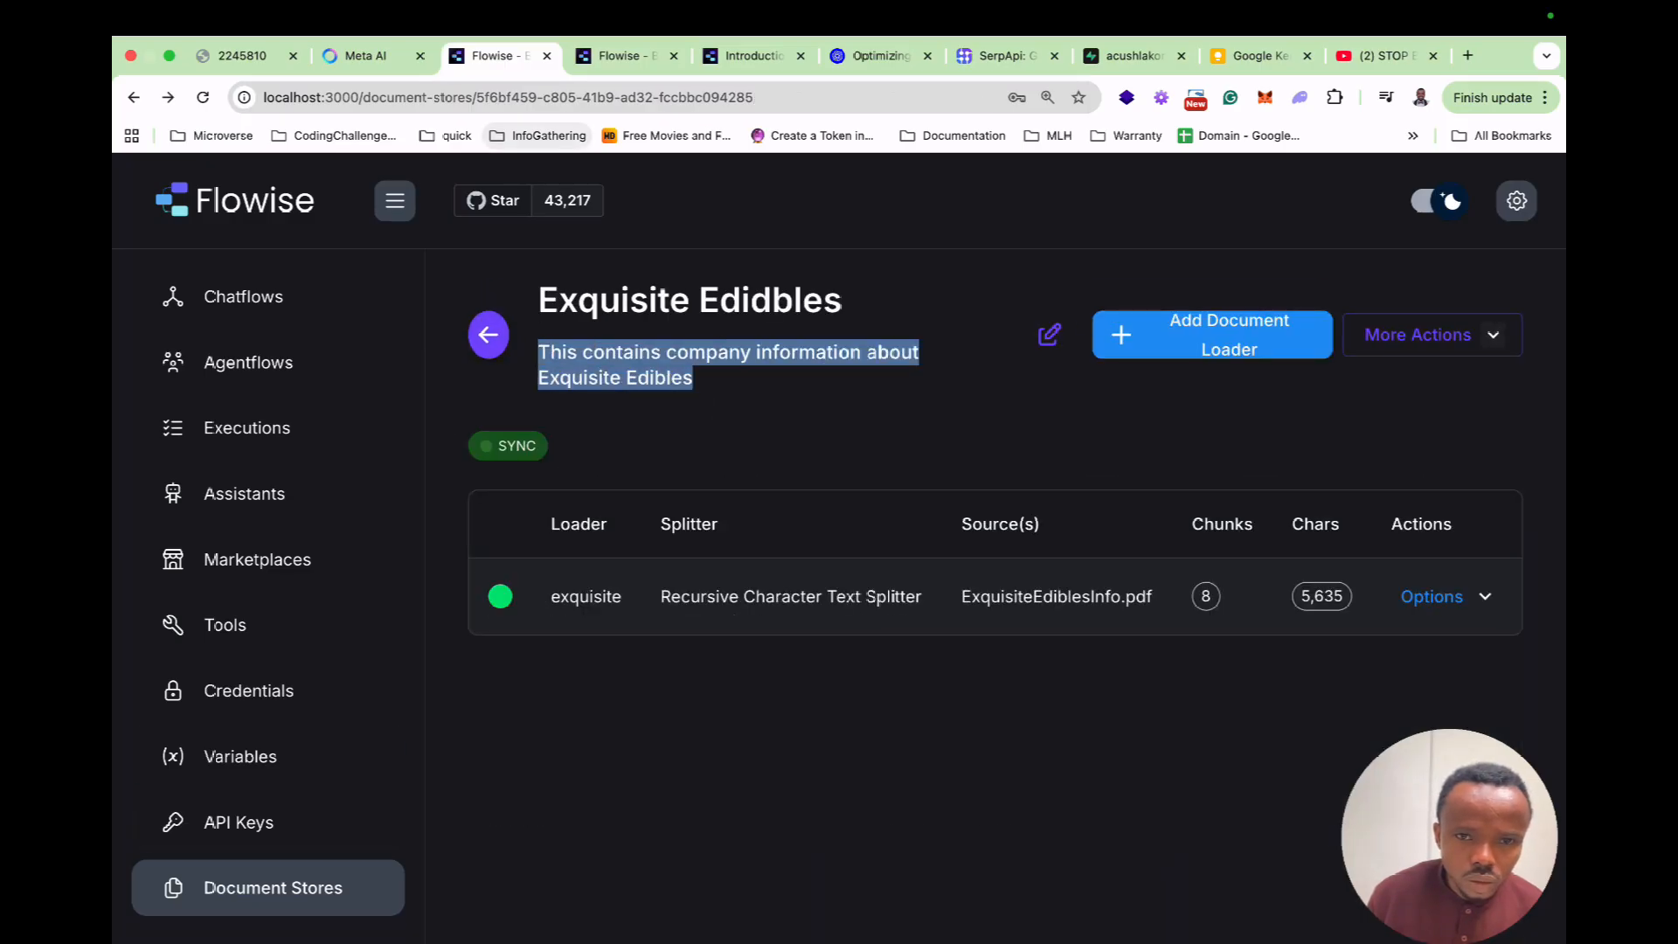
pyautogui.press('super+c')
pyautogui.hotkey('ctrl', 'Tab')
pyautogui.click(871, 546)
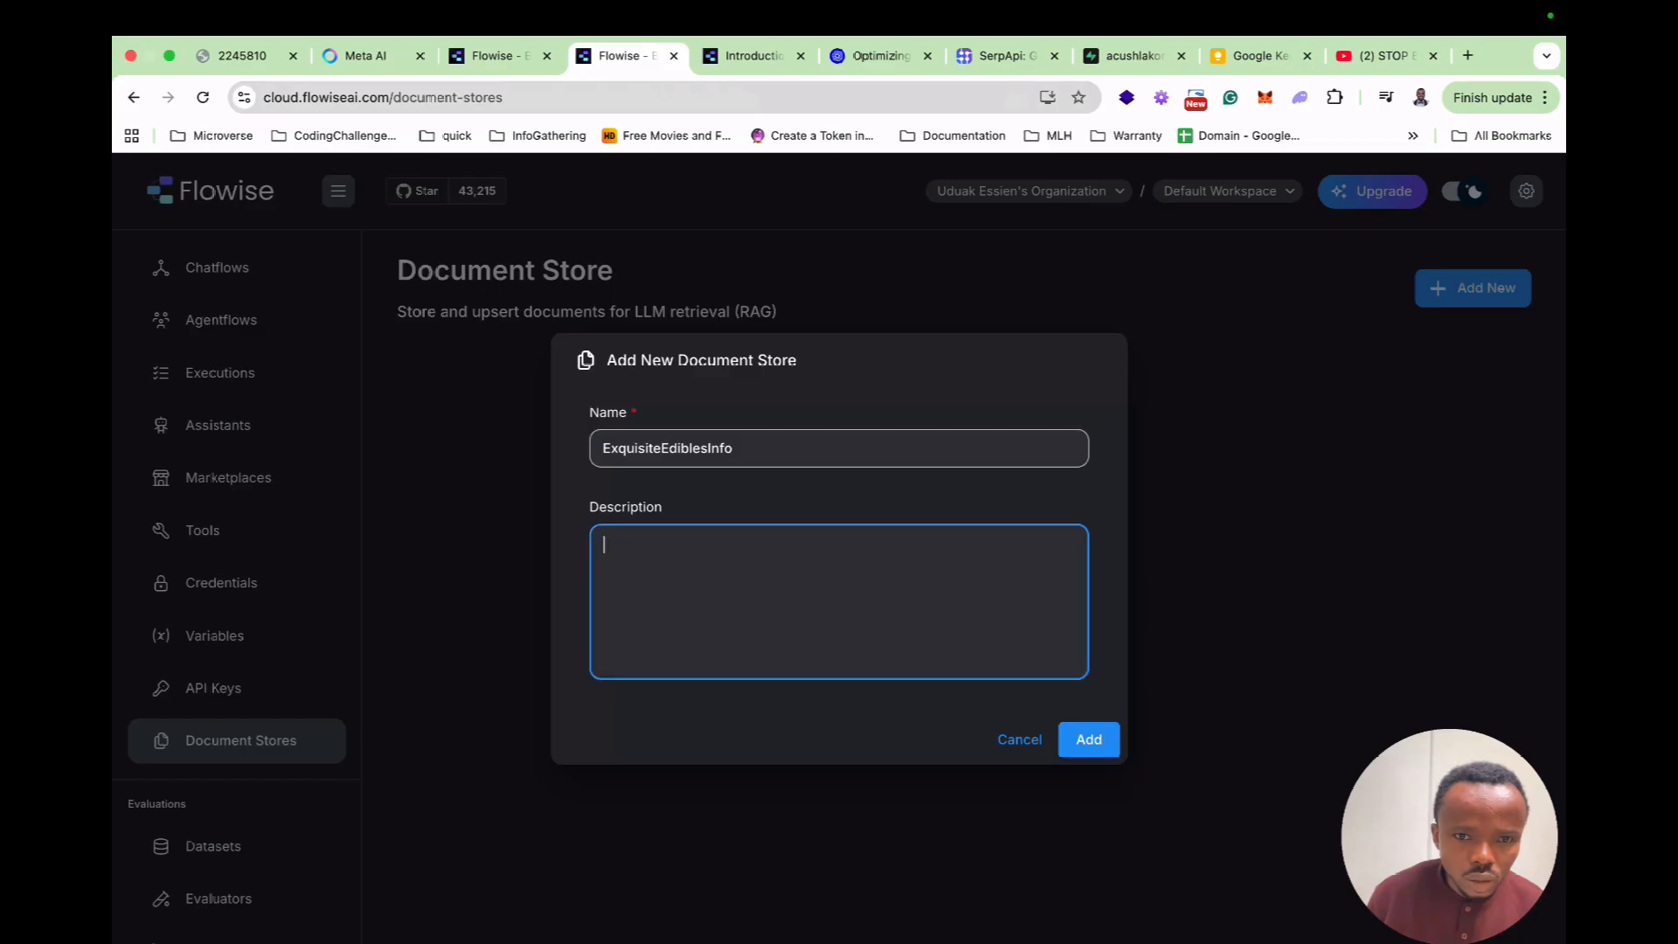
pyautogui.press('super+v')
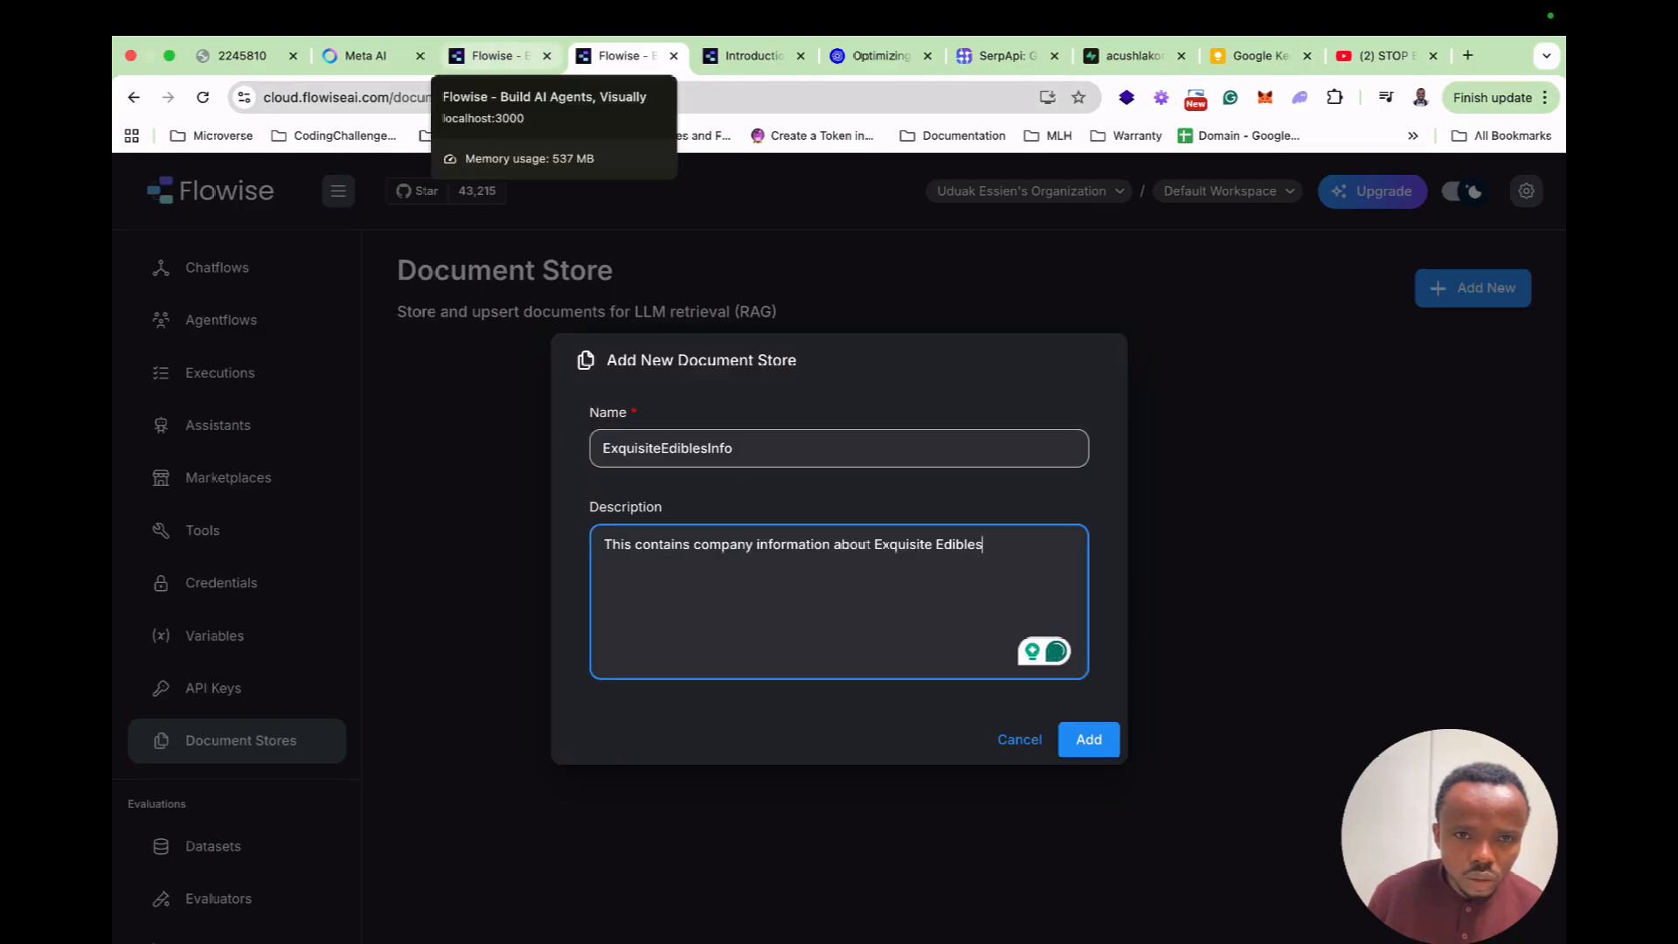
# Replace the Name with the local title 'Exquisite Edidbles' and add the store.
pyautogui.click(494, 55)
pyautogui.moveTo(842, 300); pyautogui.dragTo(538, 300)
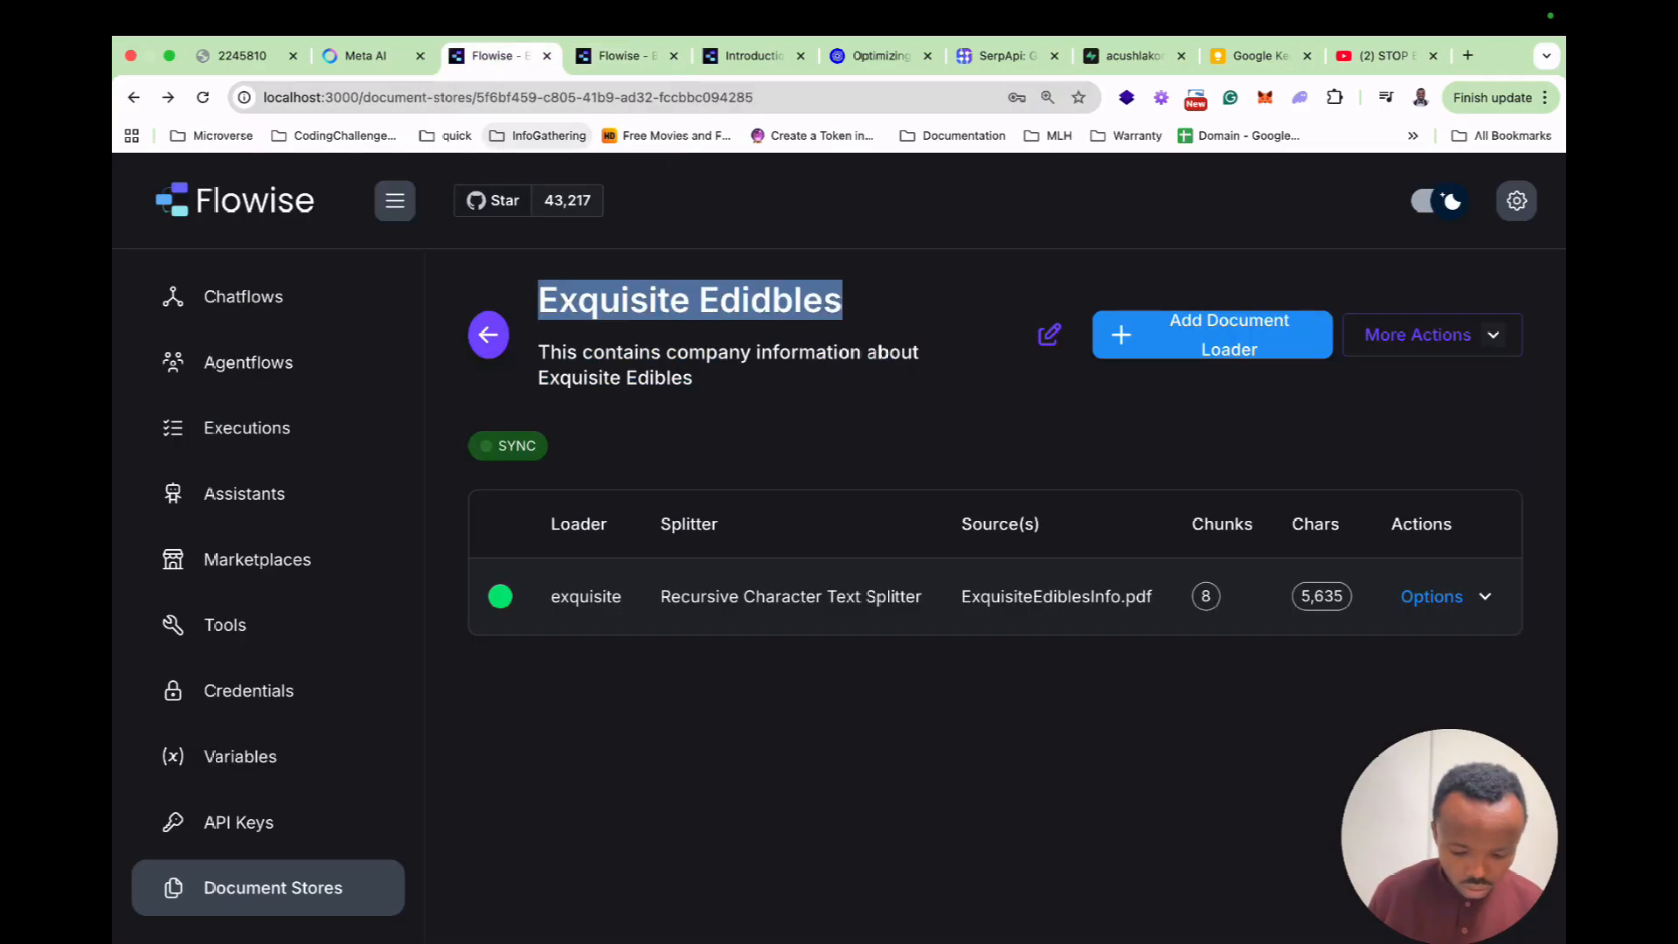
pyautogui.press('super+c')
pyautogui.click(627, 55)
pyautogui.doubleClick(682, 448)
pyautogui.press('super+v')
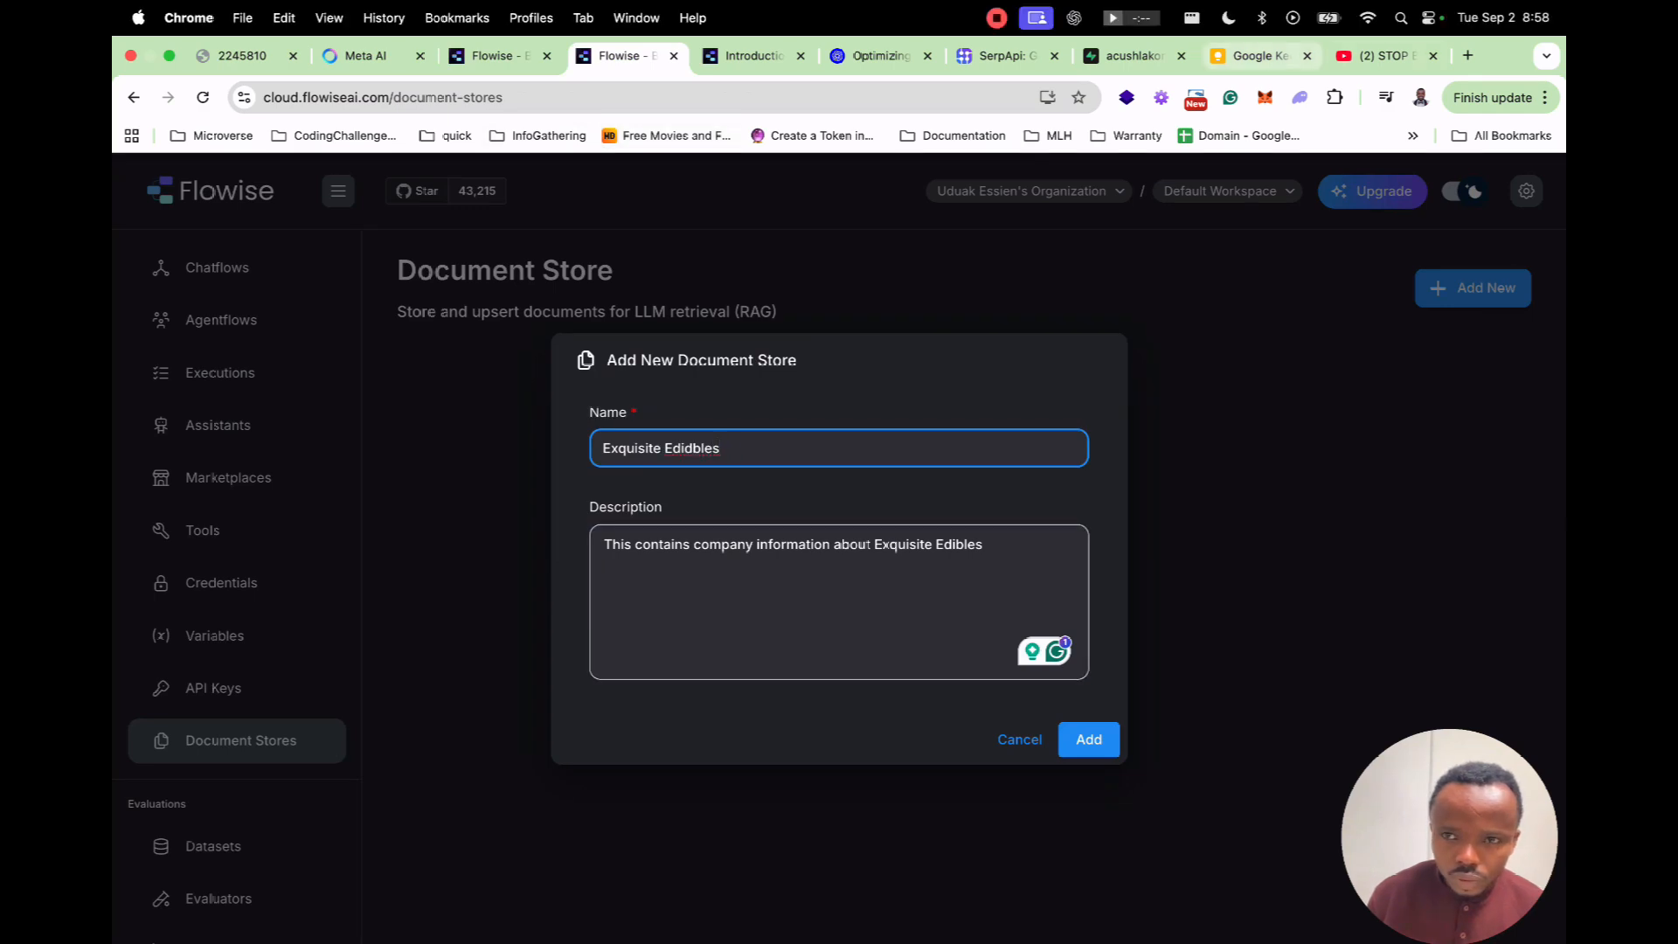
pyautogui.click(1088, 741)
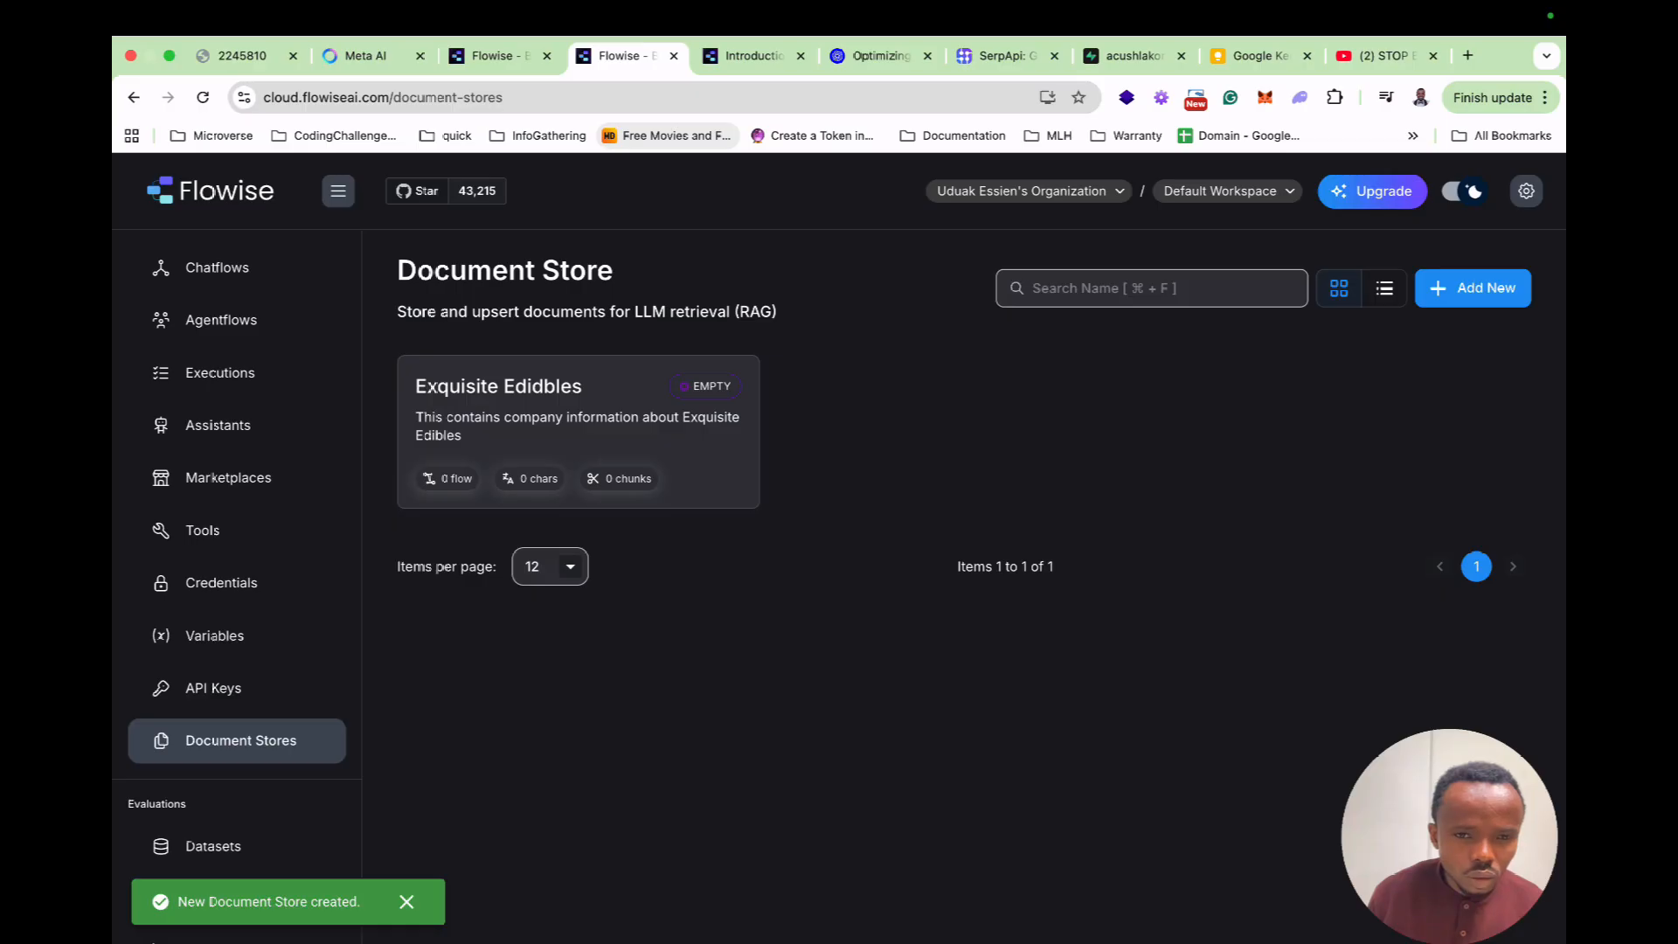
# Add a Pdf File loader to the new store with ExquisiteEdiblesInfo.pdf uploaded.
pyautogui.click(577, 428)
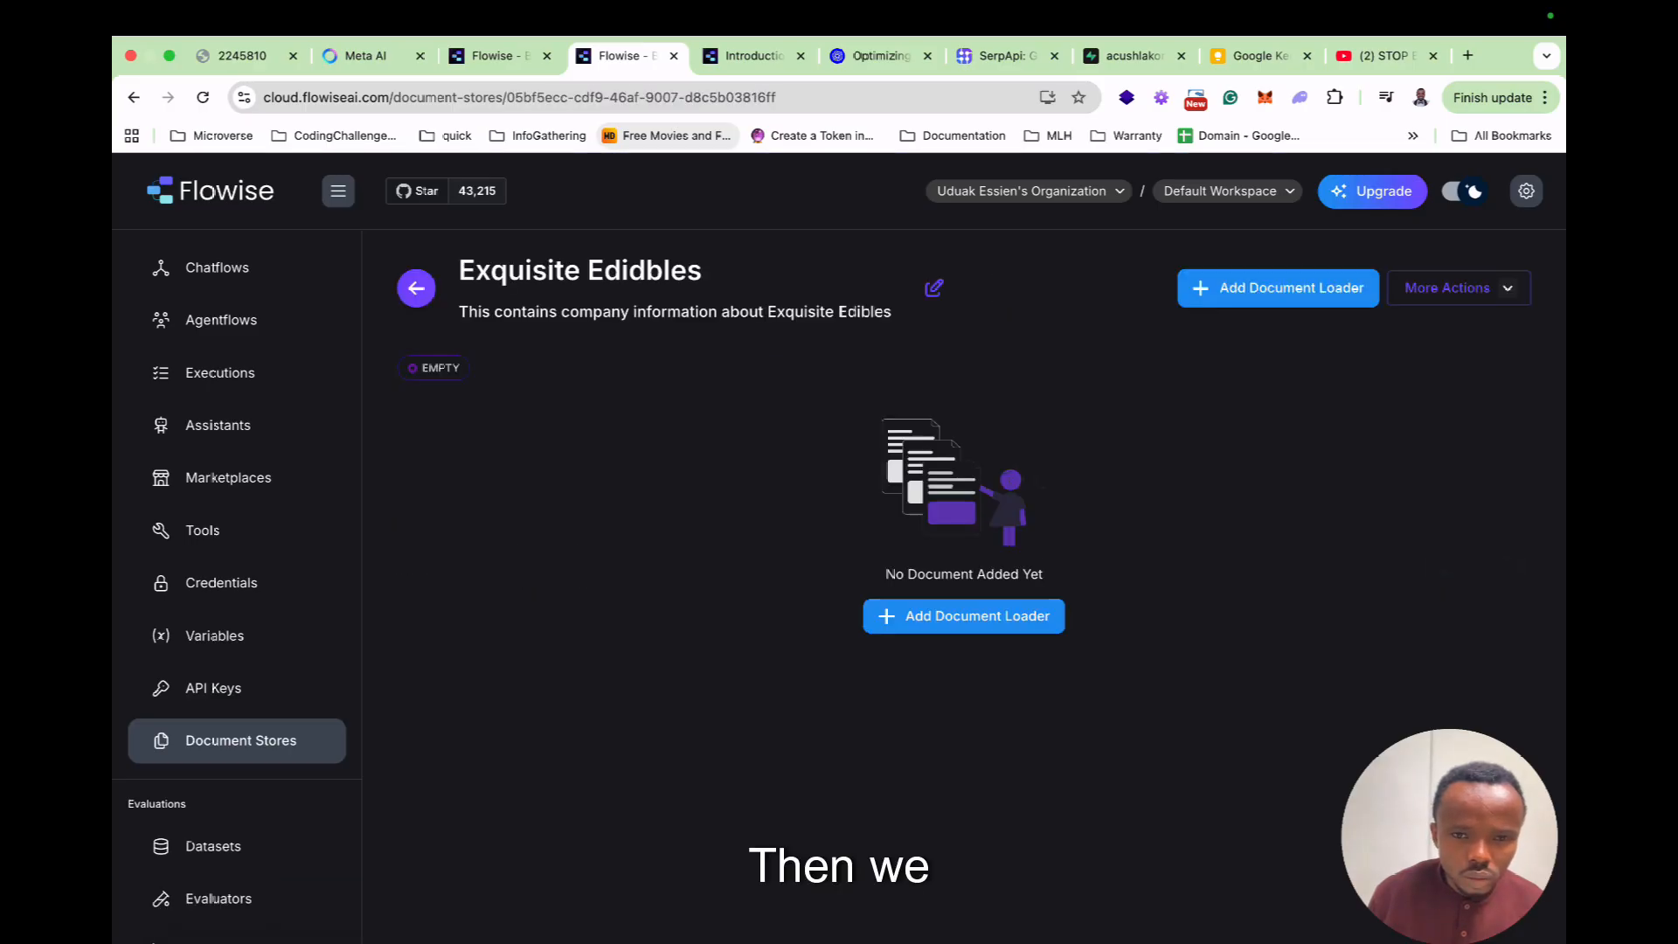
pyautogui.click(963, 615)
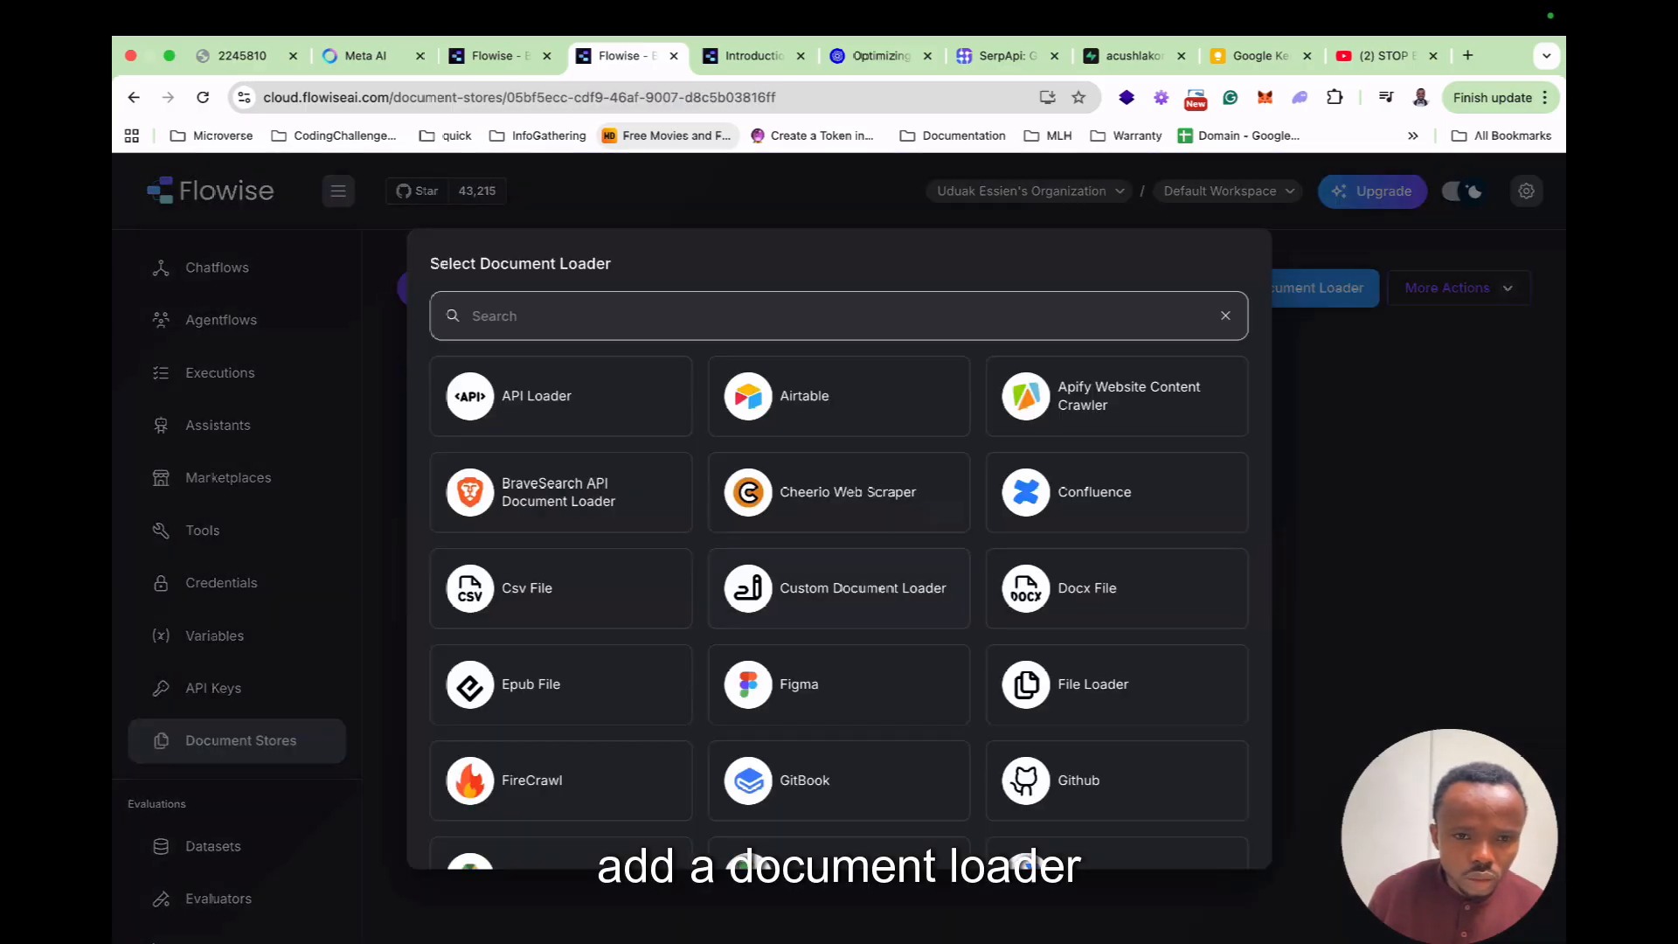
pyautogui.write('pdf')
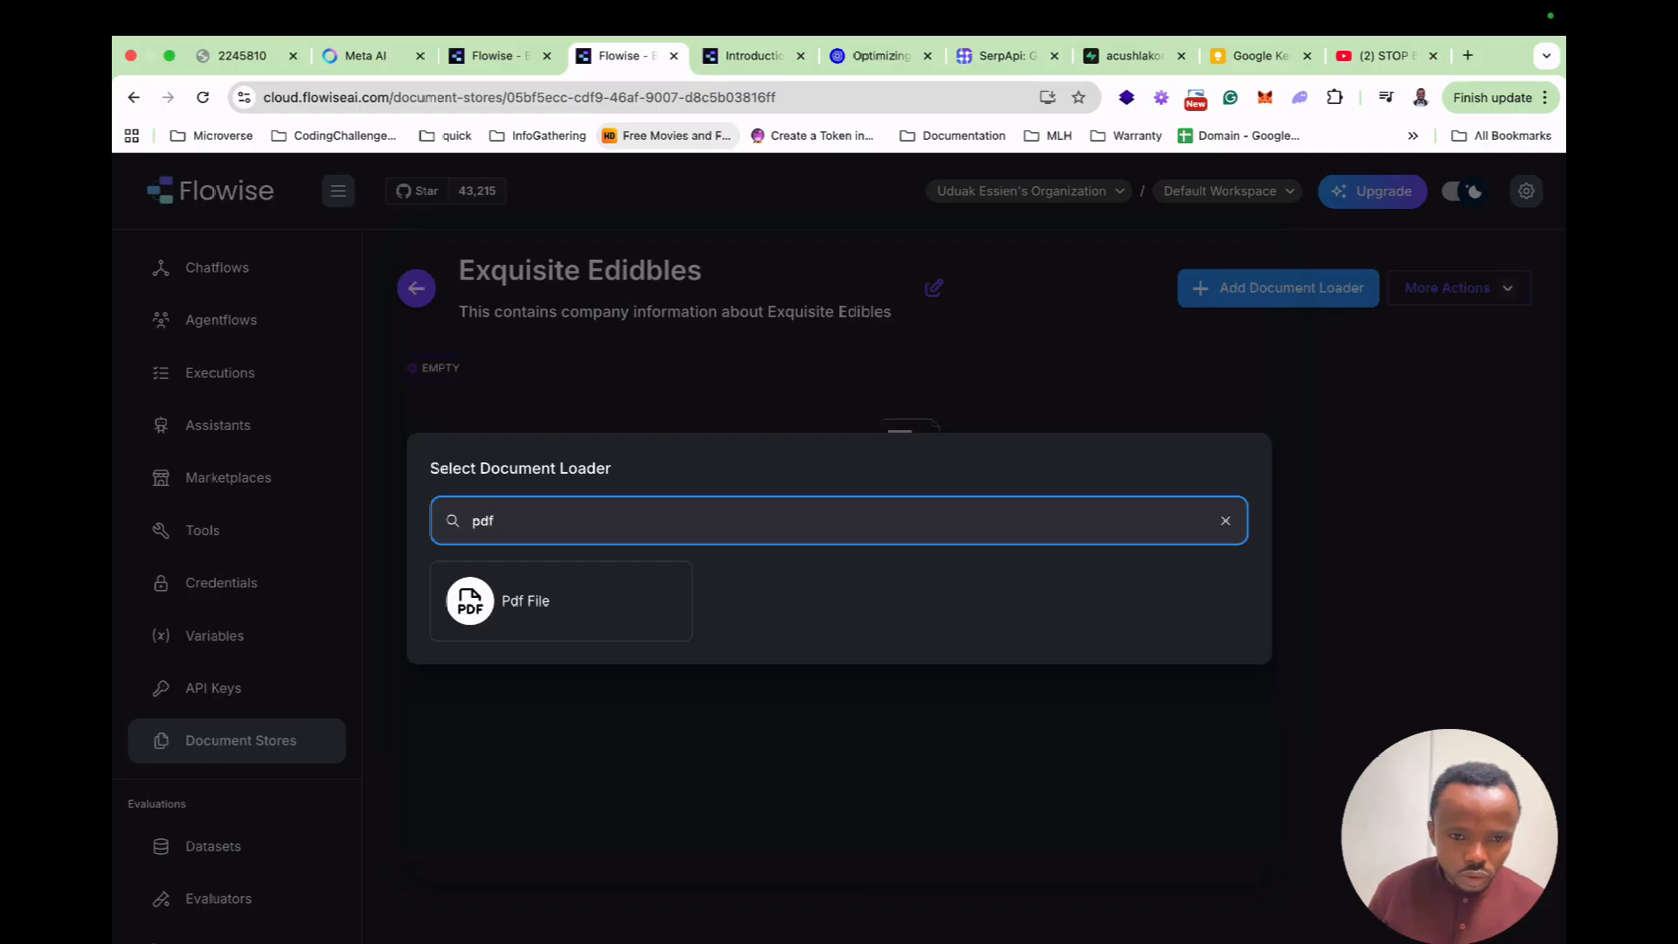
pyautogui.click(511, 596)
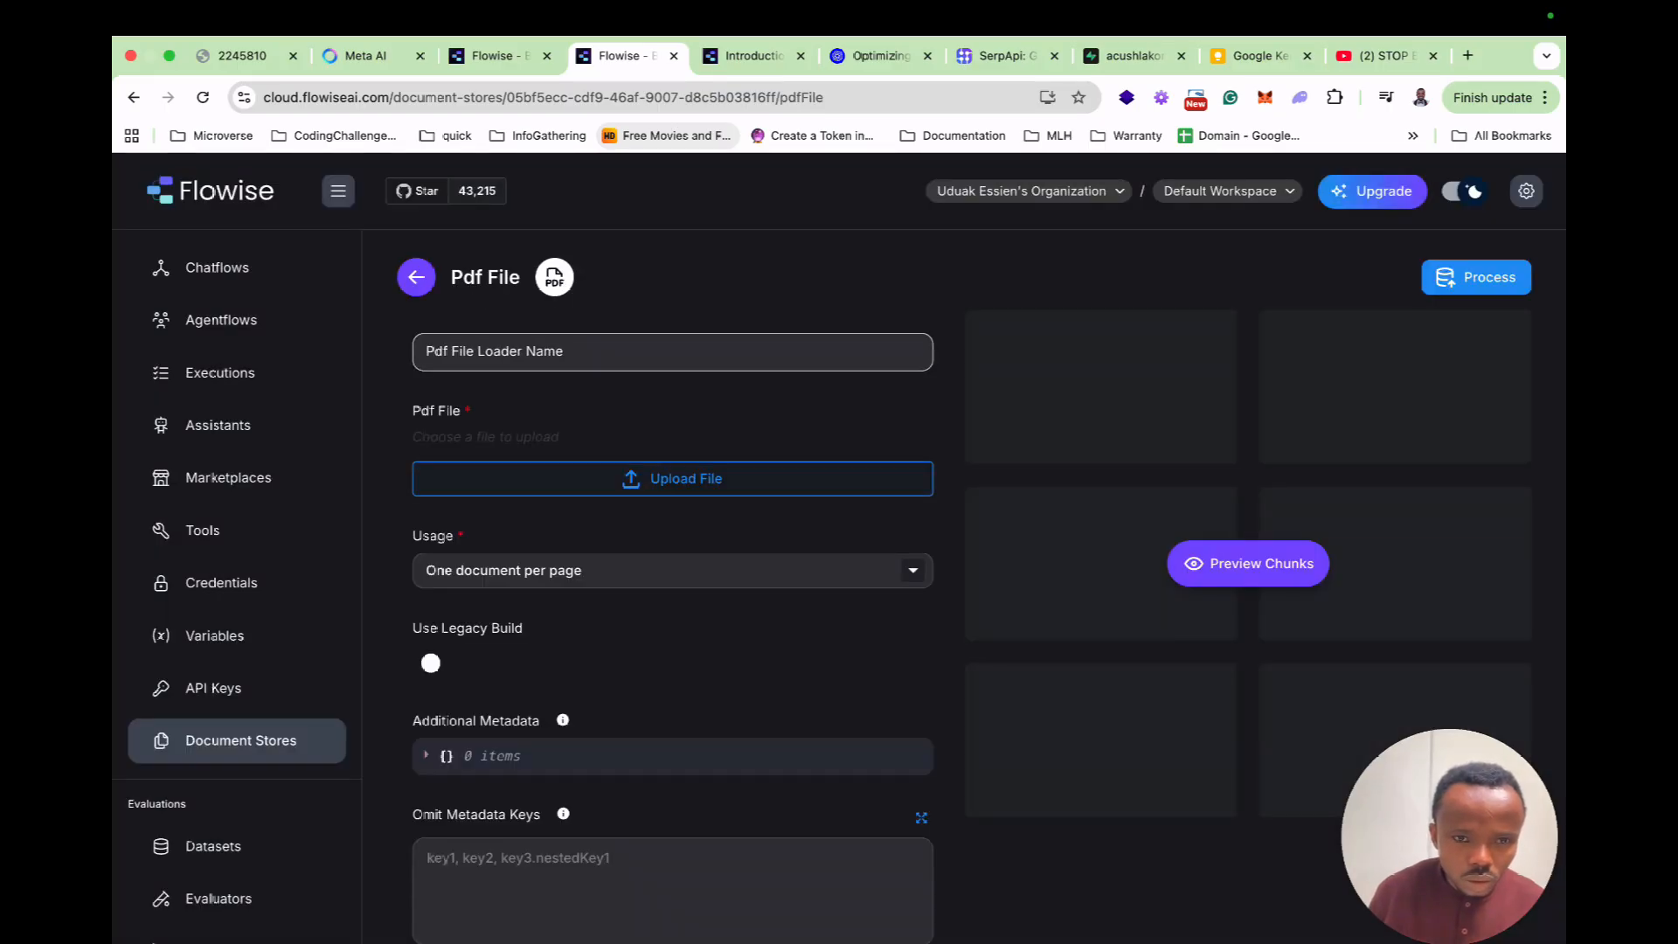
pyautogui.click(677, 478)
pyautogui.doubleClick(704, 454)
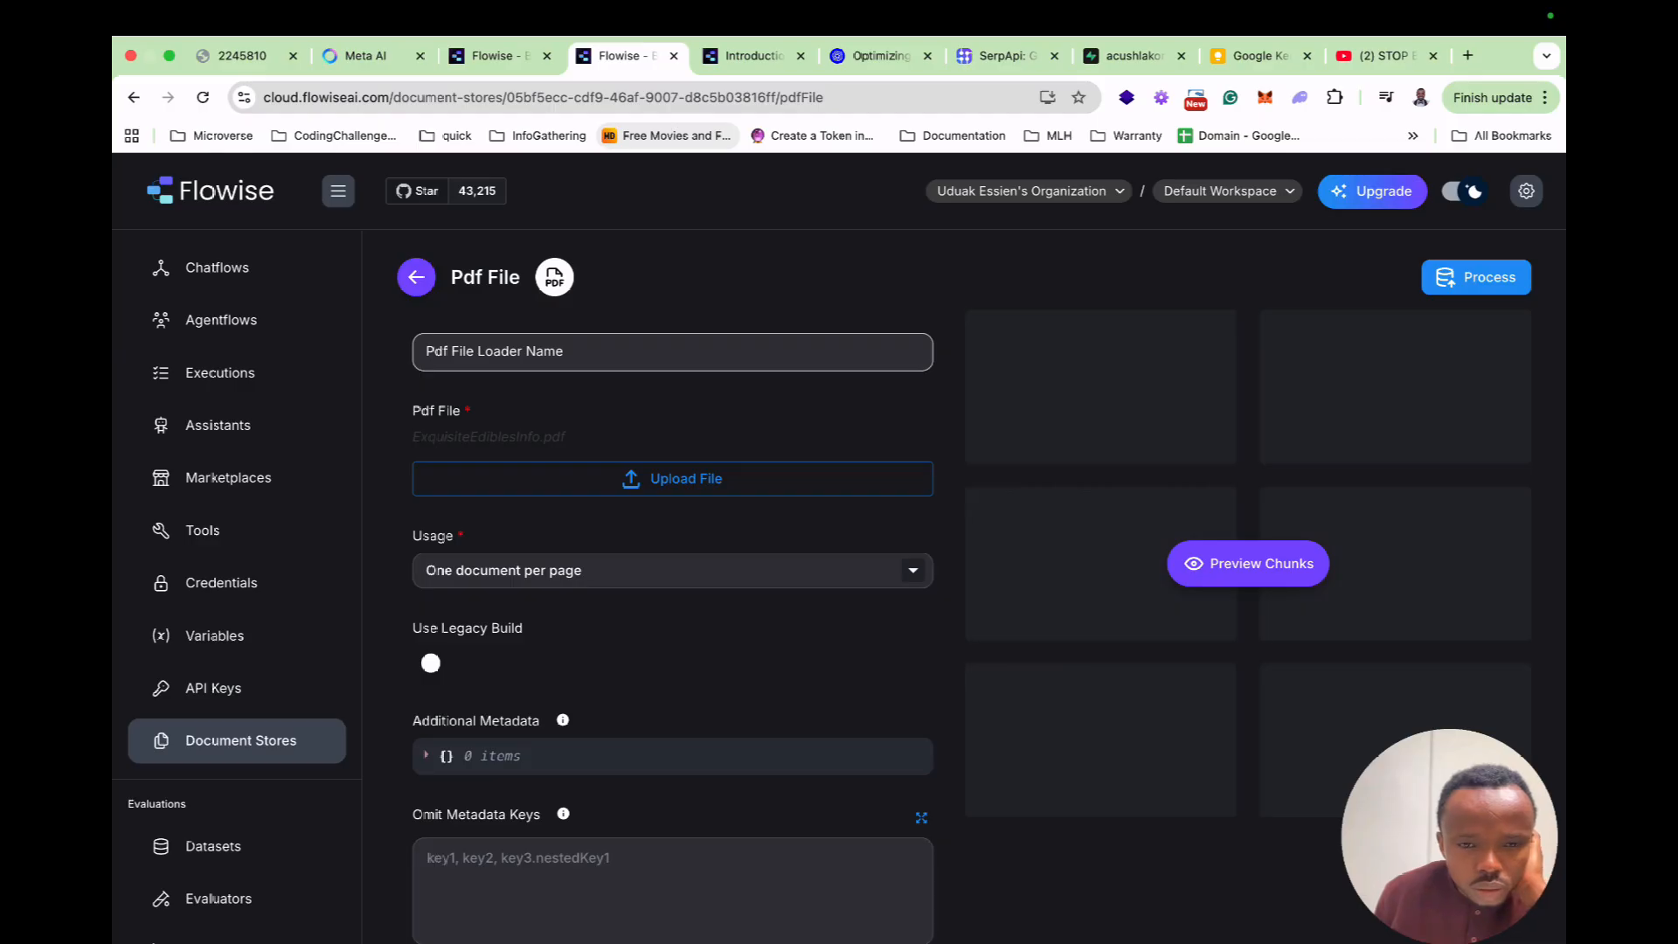
# Set the loader's splitter to Recursive Character Text Splitter.
pyautogui.scroll(-3, 673, 568)
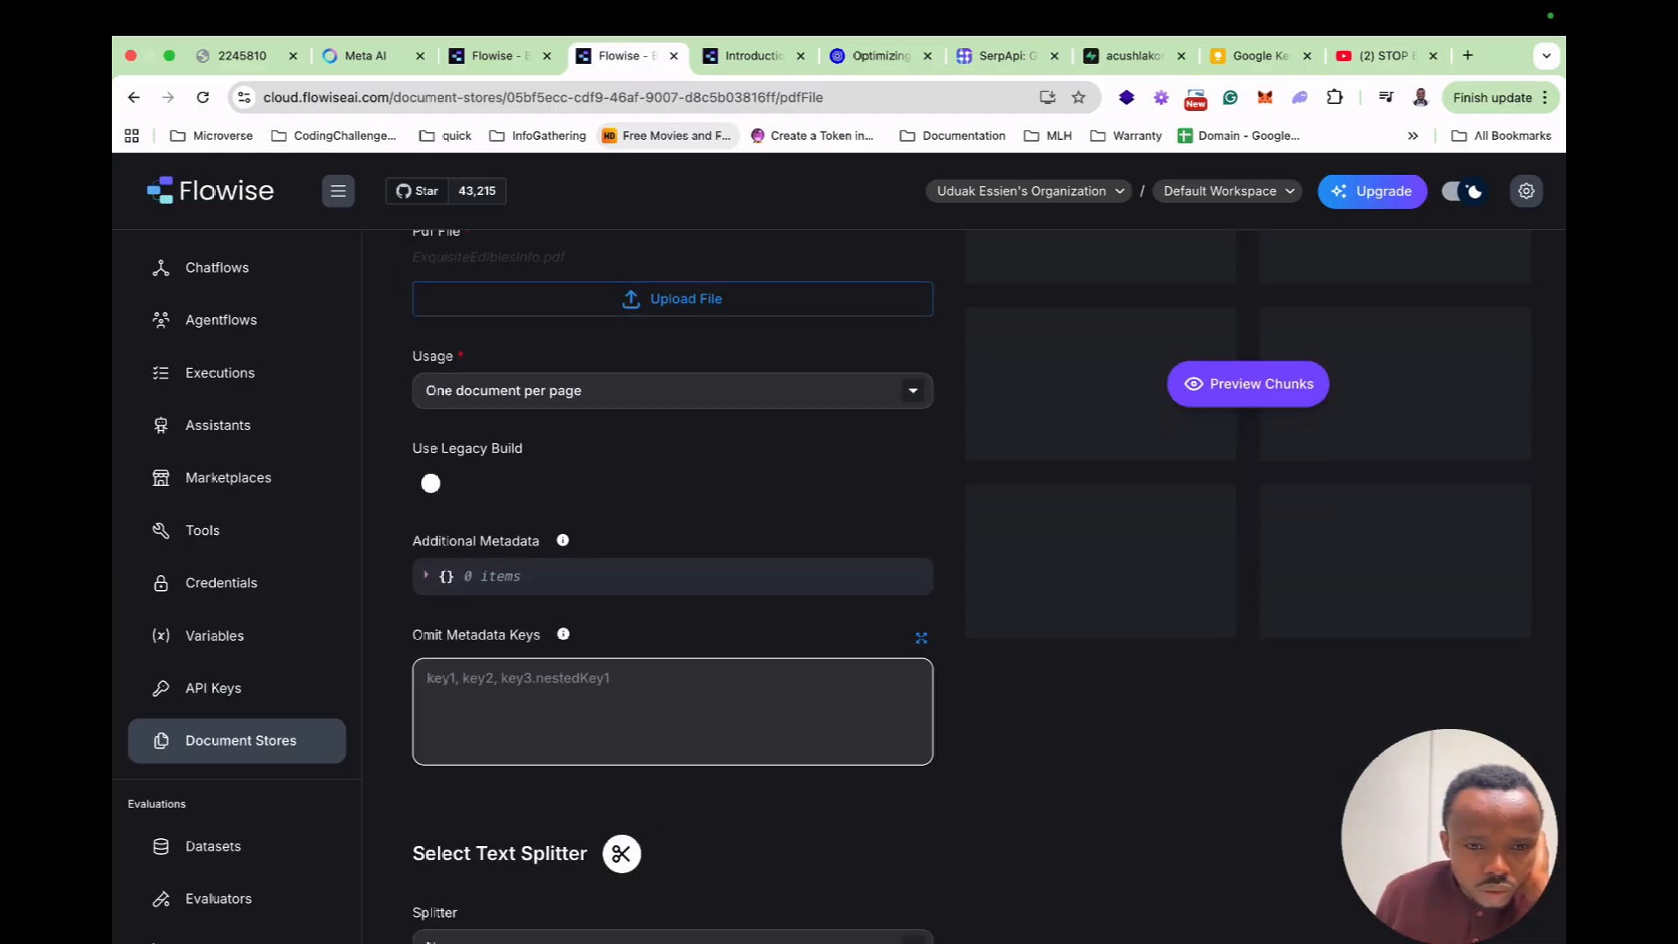
pyautogui.scroll(-1, 672, 568)
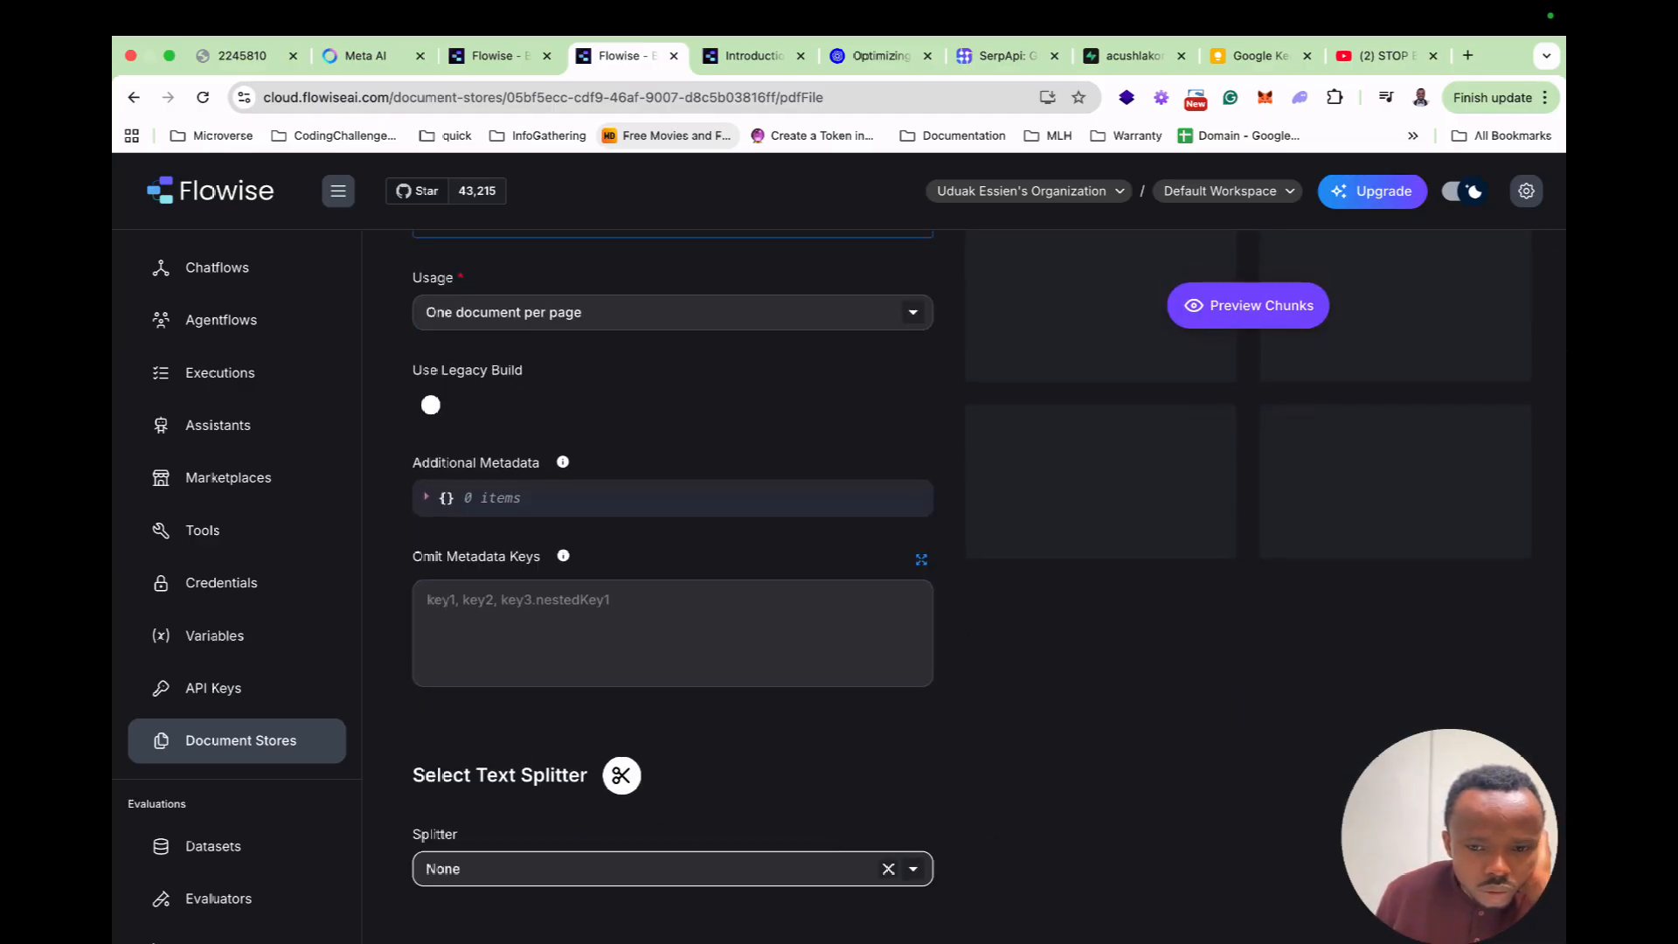
pyautogui.click(664, 868)
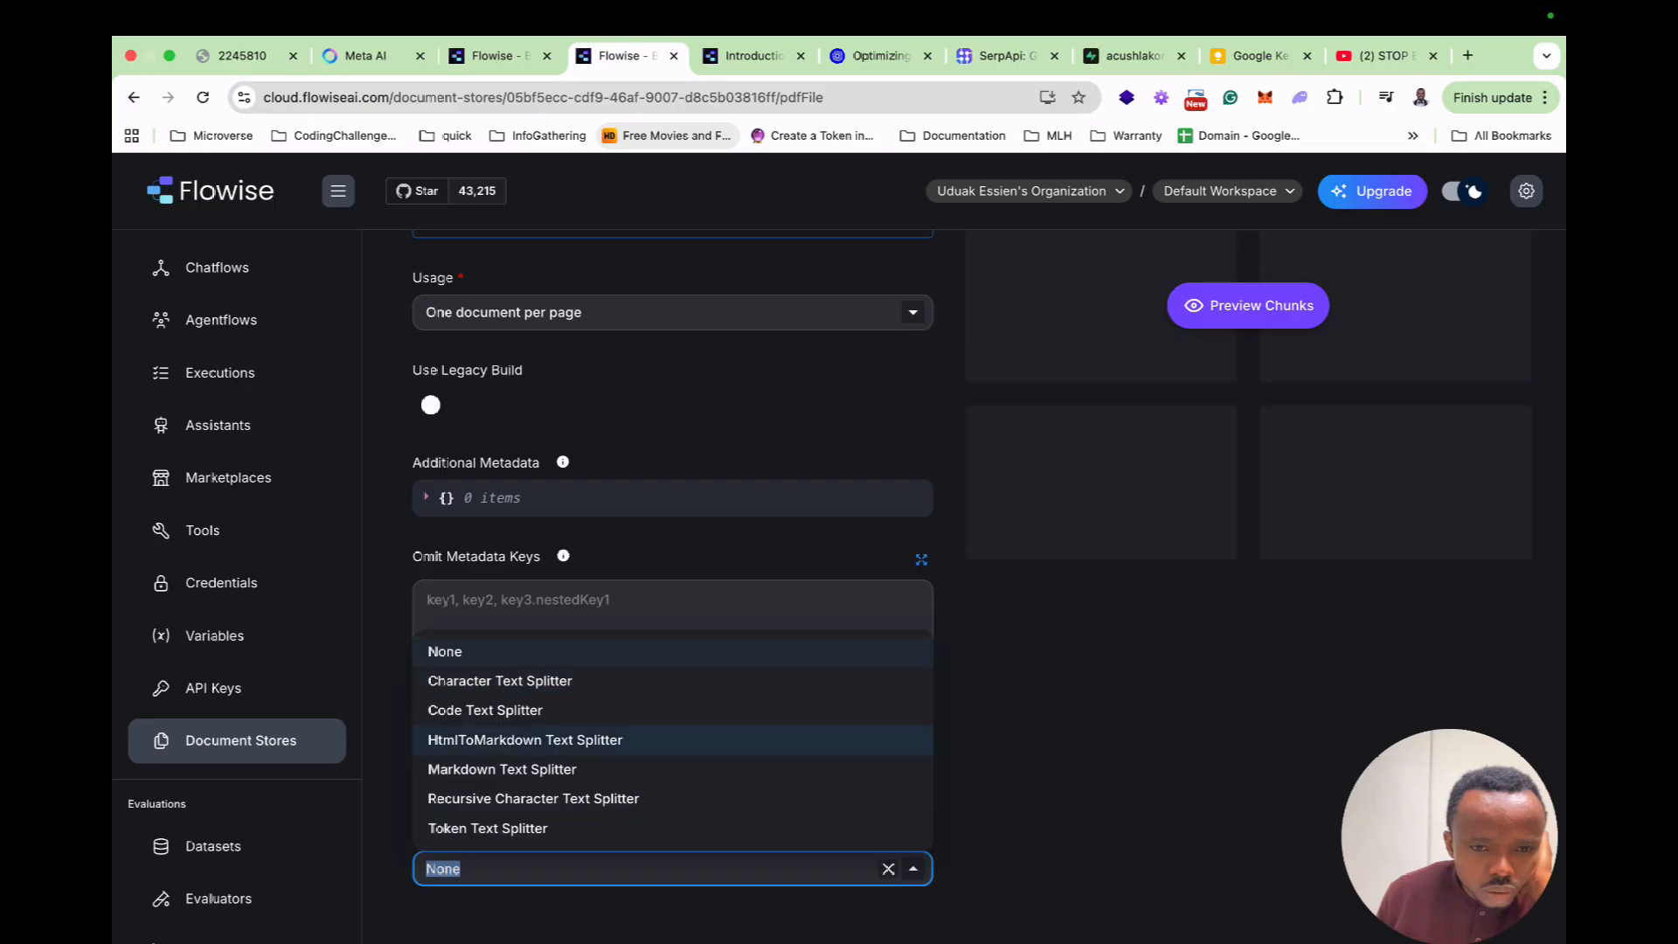
pyautogui.click(533, 797)
pyautogui.scroll(-5, 673, 568)
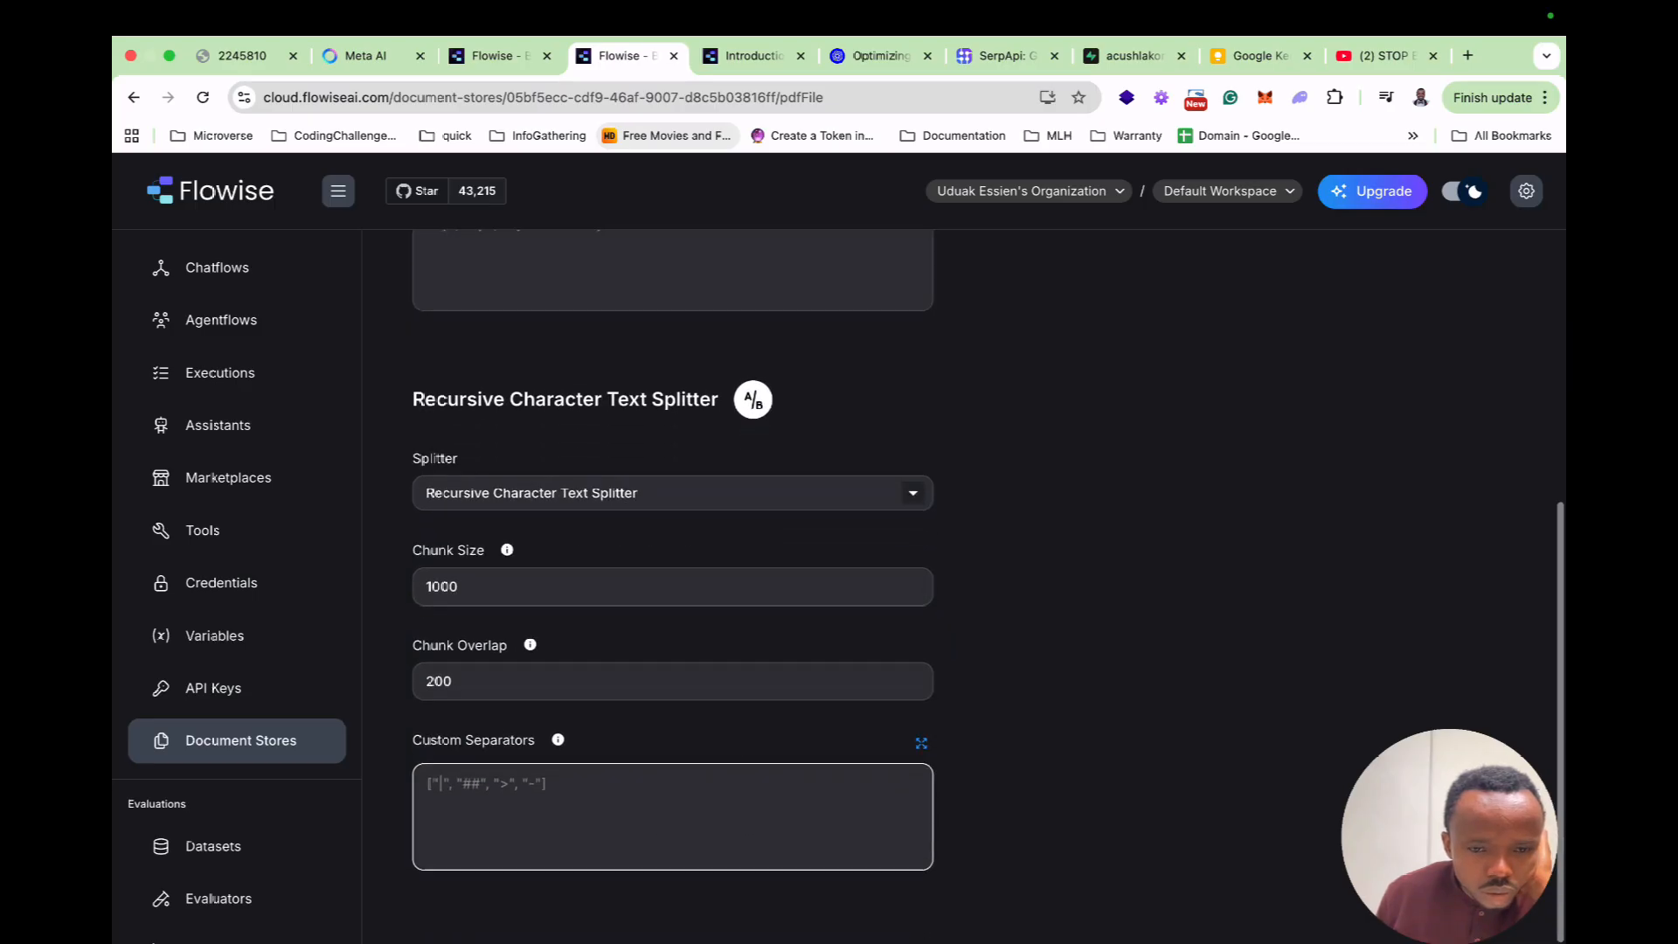
pyautogui.scroll(8, 673, 568)
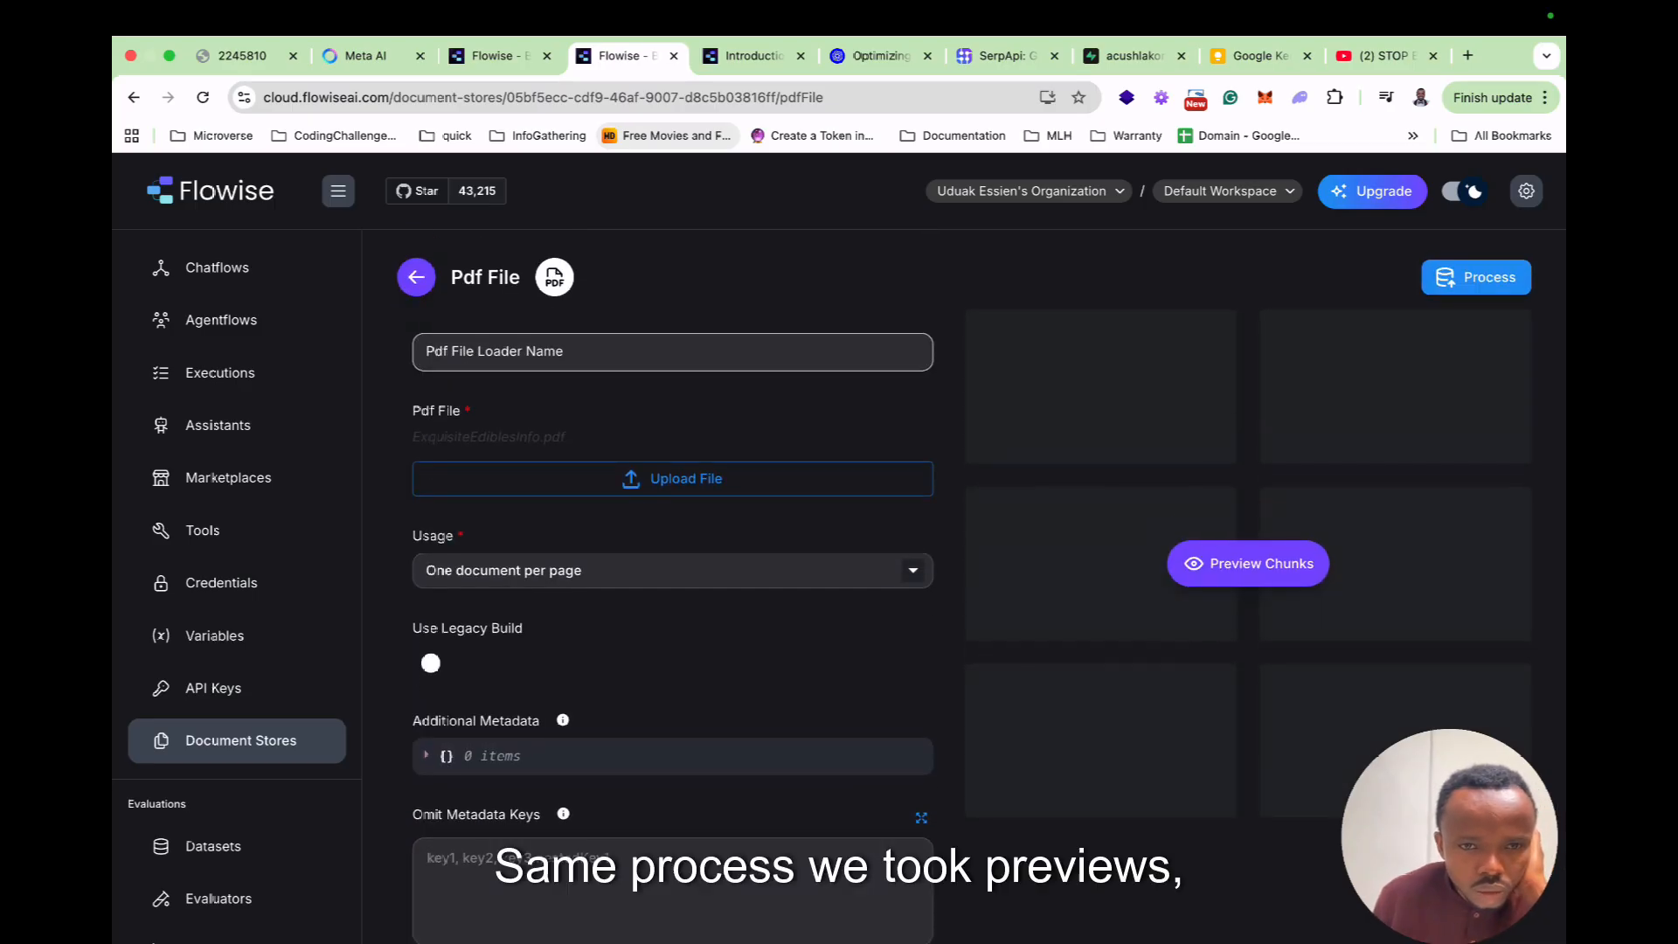
# Preview and process the PDF chunks, then reload to see 8 chunks and 5,635 characters synced.
pyautogui.click(1291, 559)
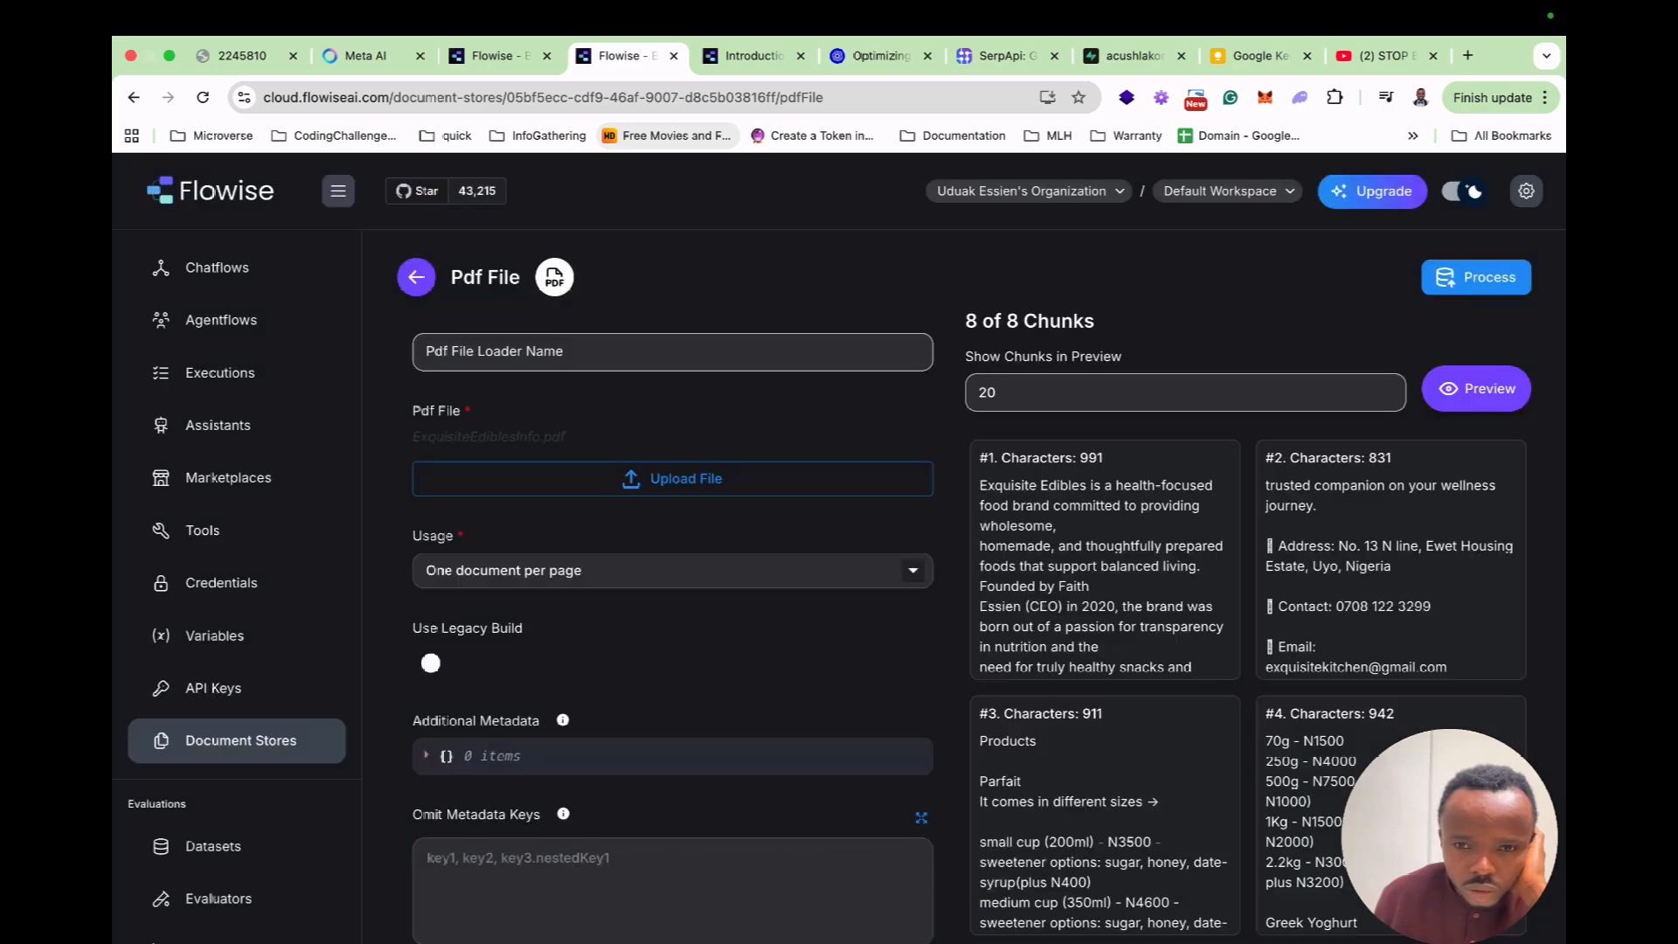
pyautogui.scroll(-5, 673, 568)
pyautogui.scroll(5, 672, 568)
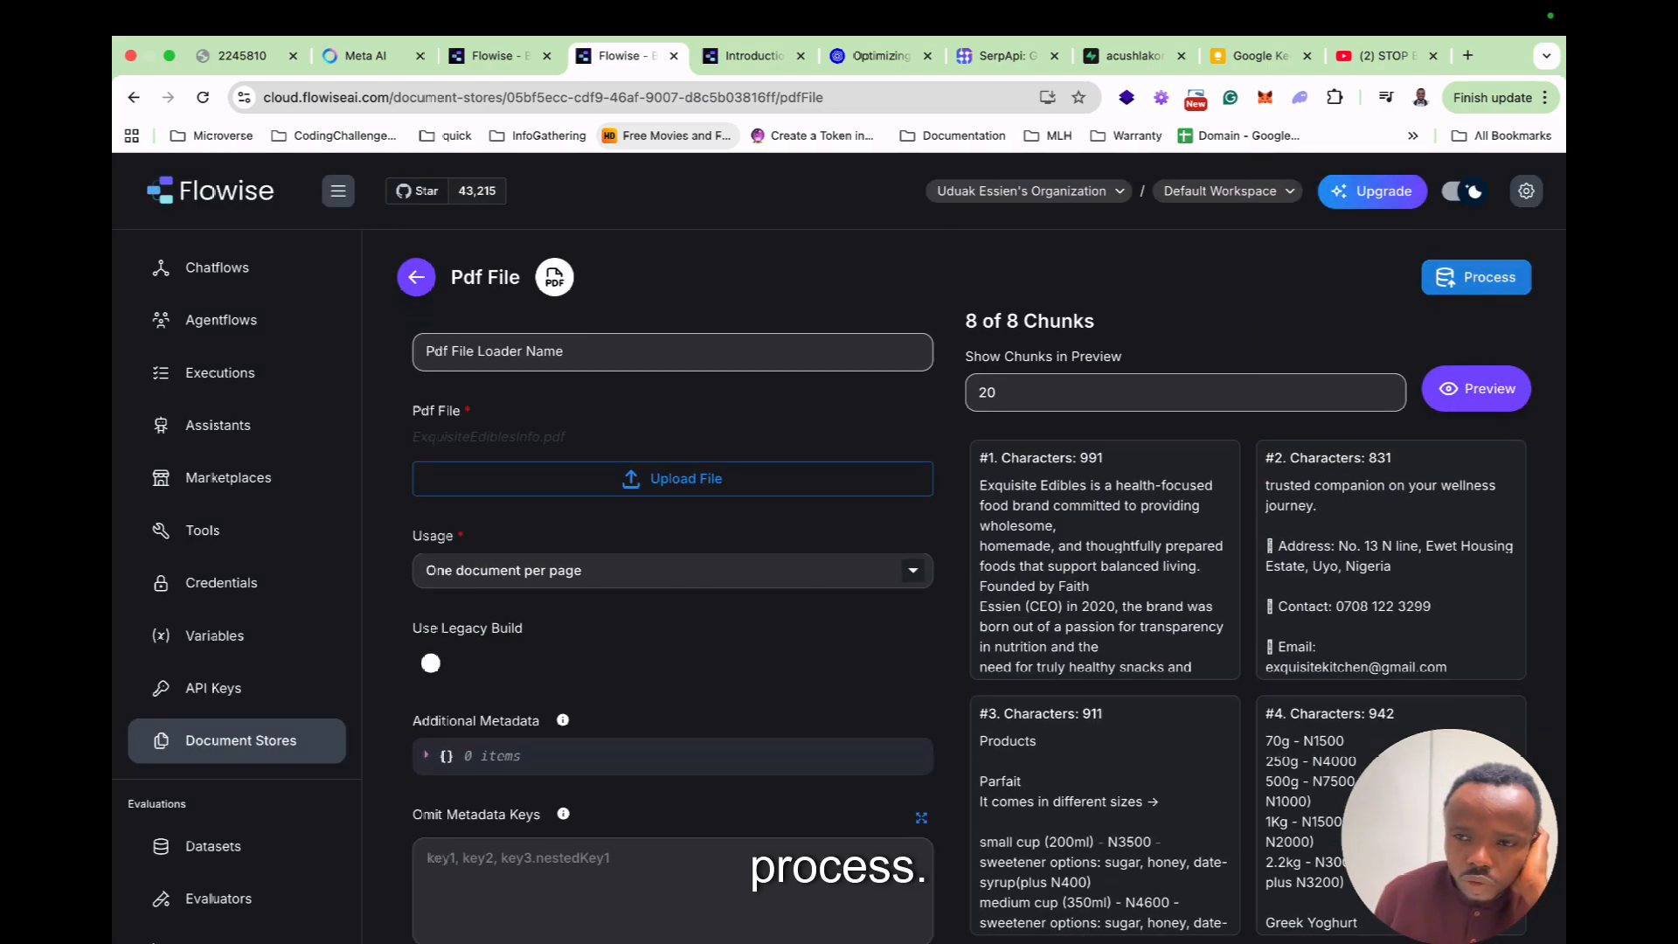
pyautogui.click(1476, 277)
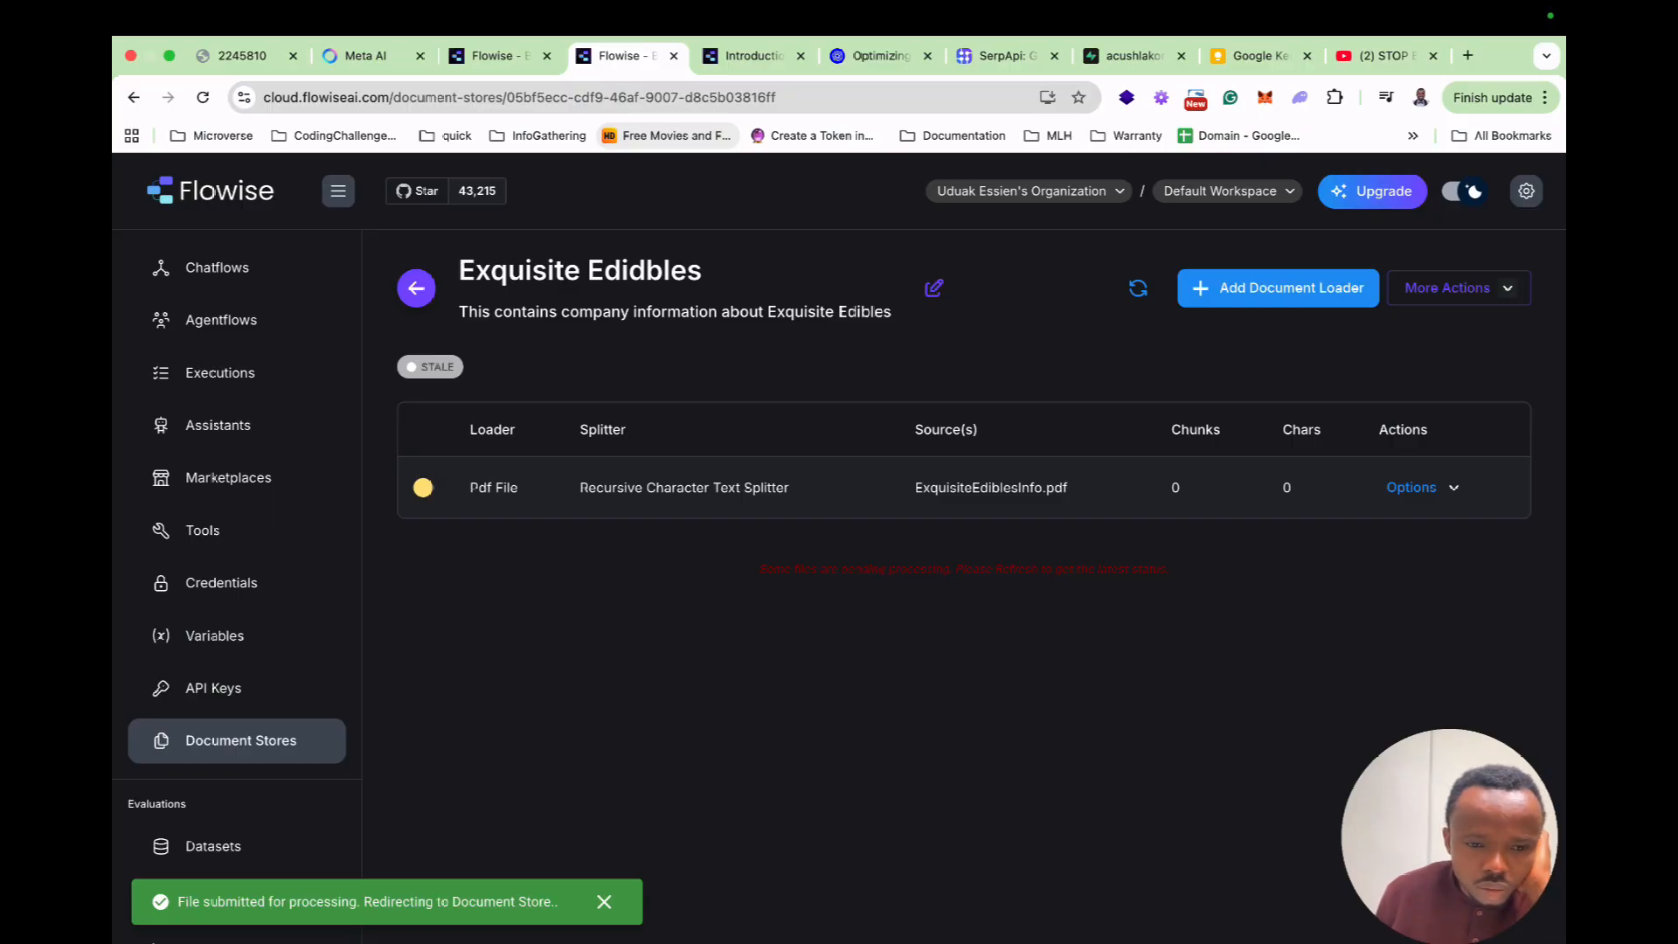
pyautogui.press('super+r')
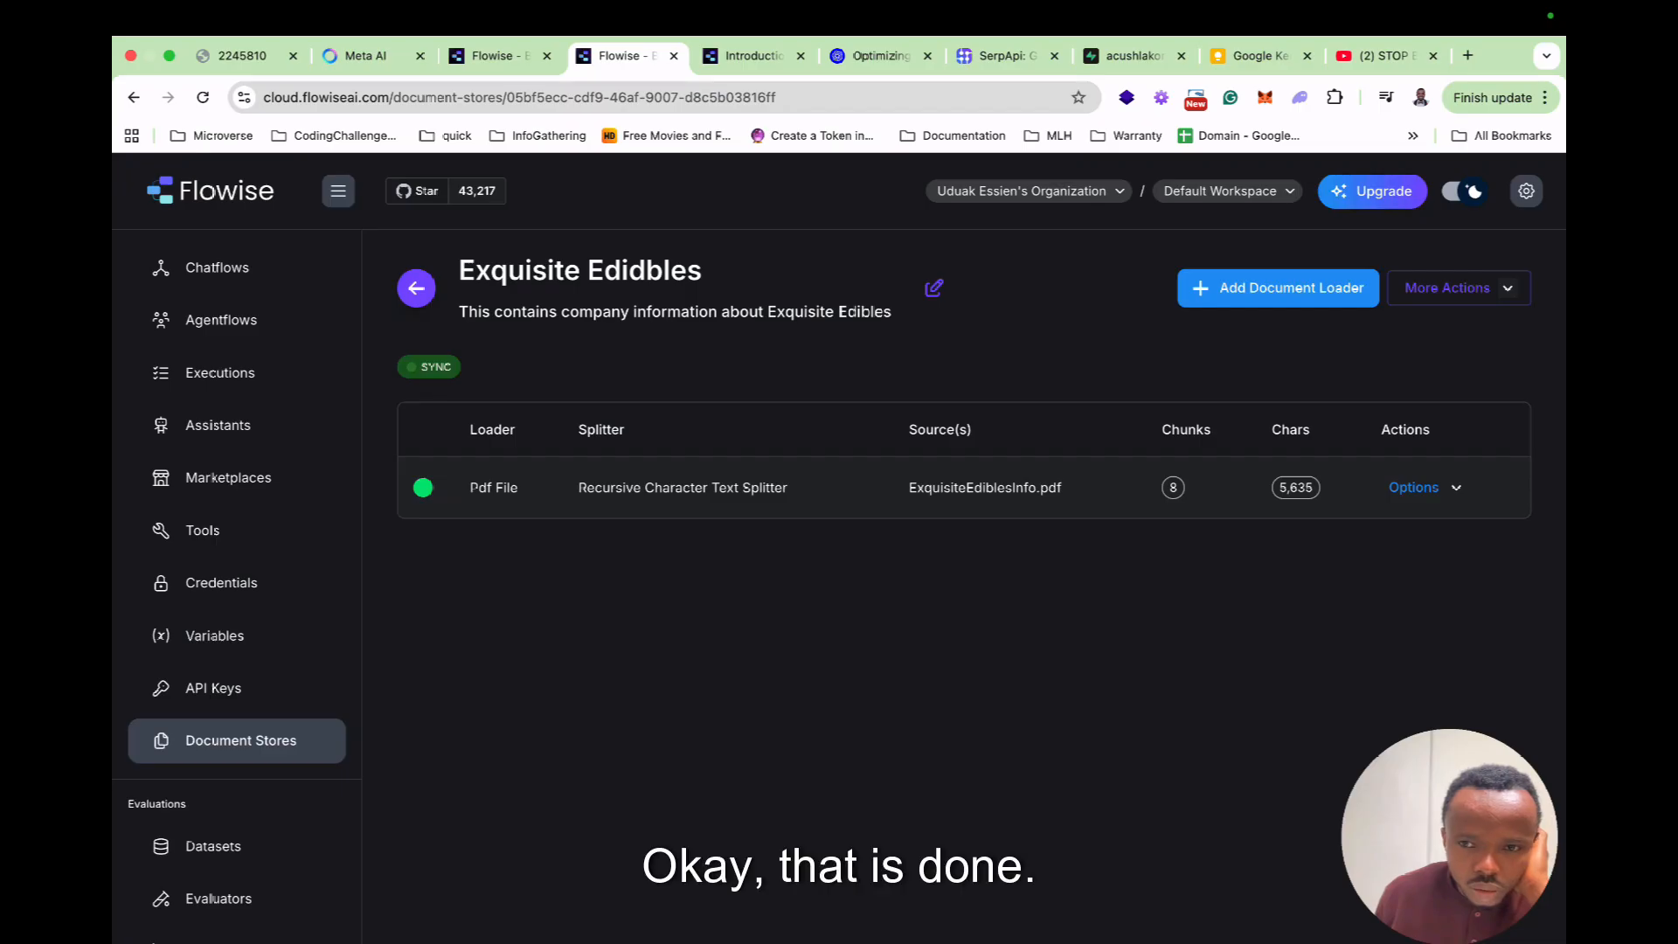
pyautogui.click(1455, 487)
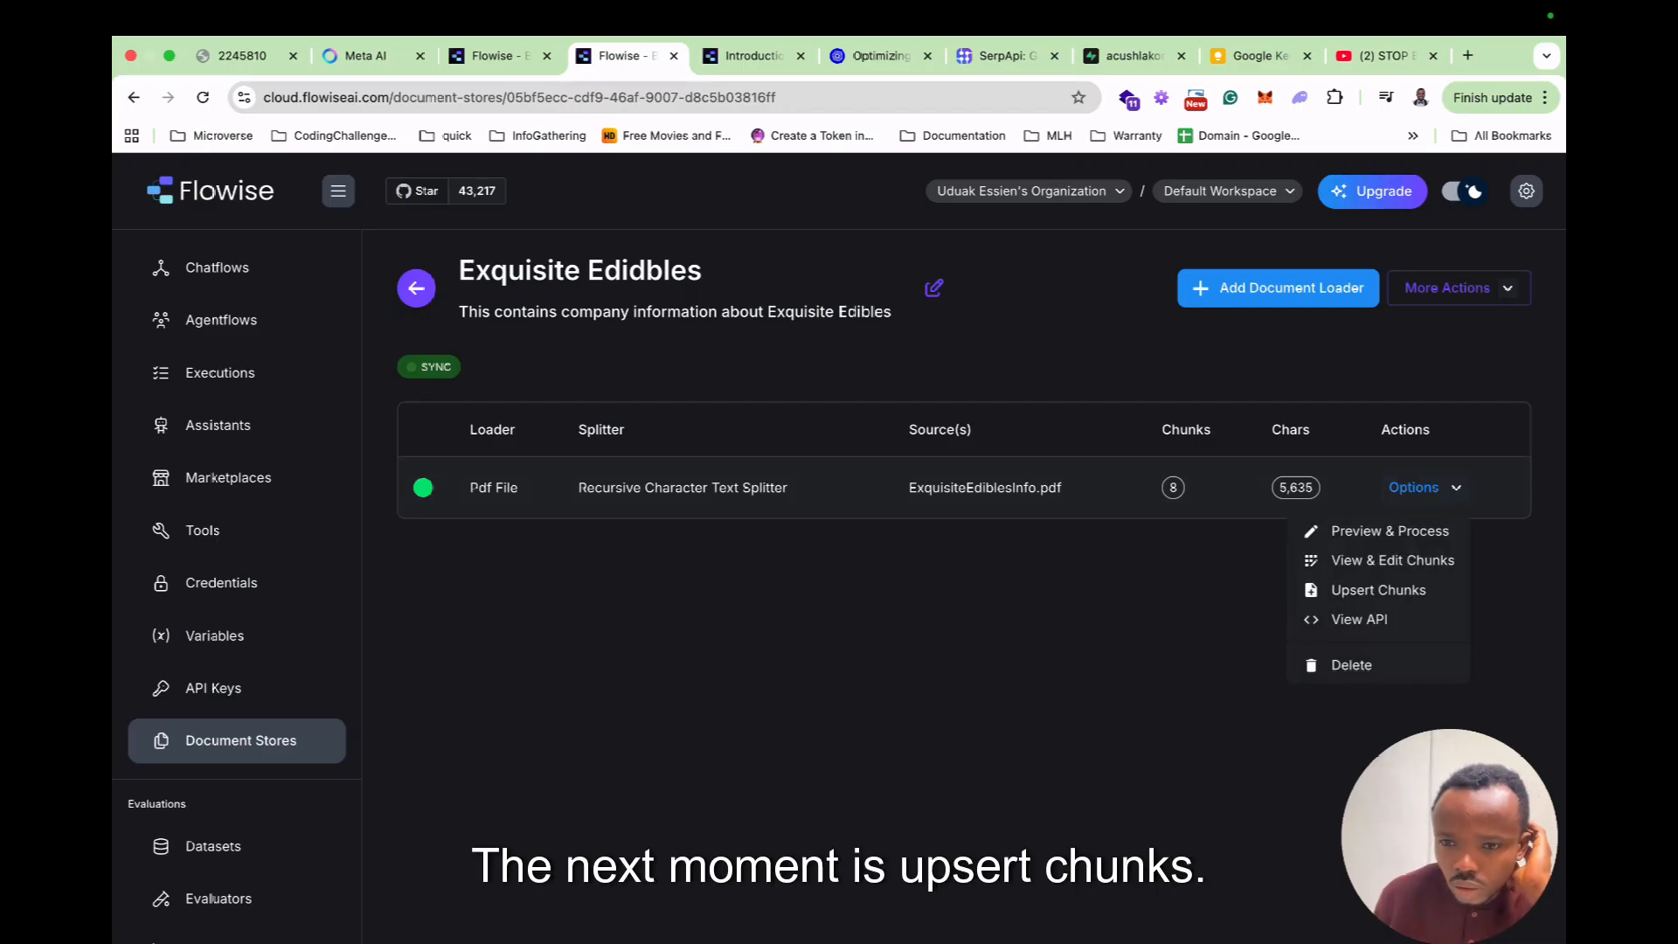
# In Upsert Chunks, choose OpenAI Embeddings with model text-embedding-3-small.
pyautogui.click(1377, 590)
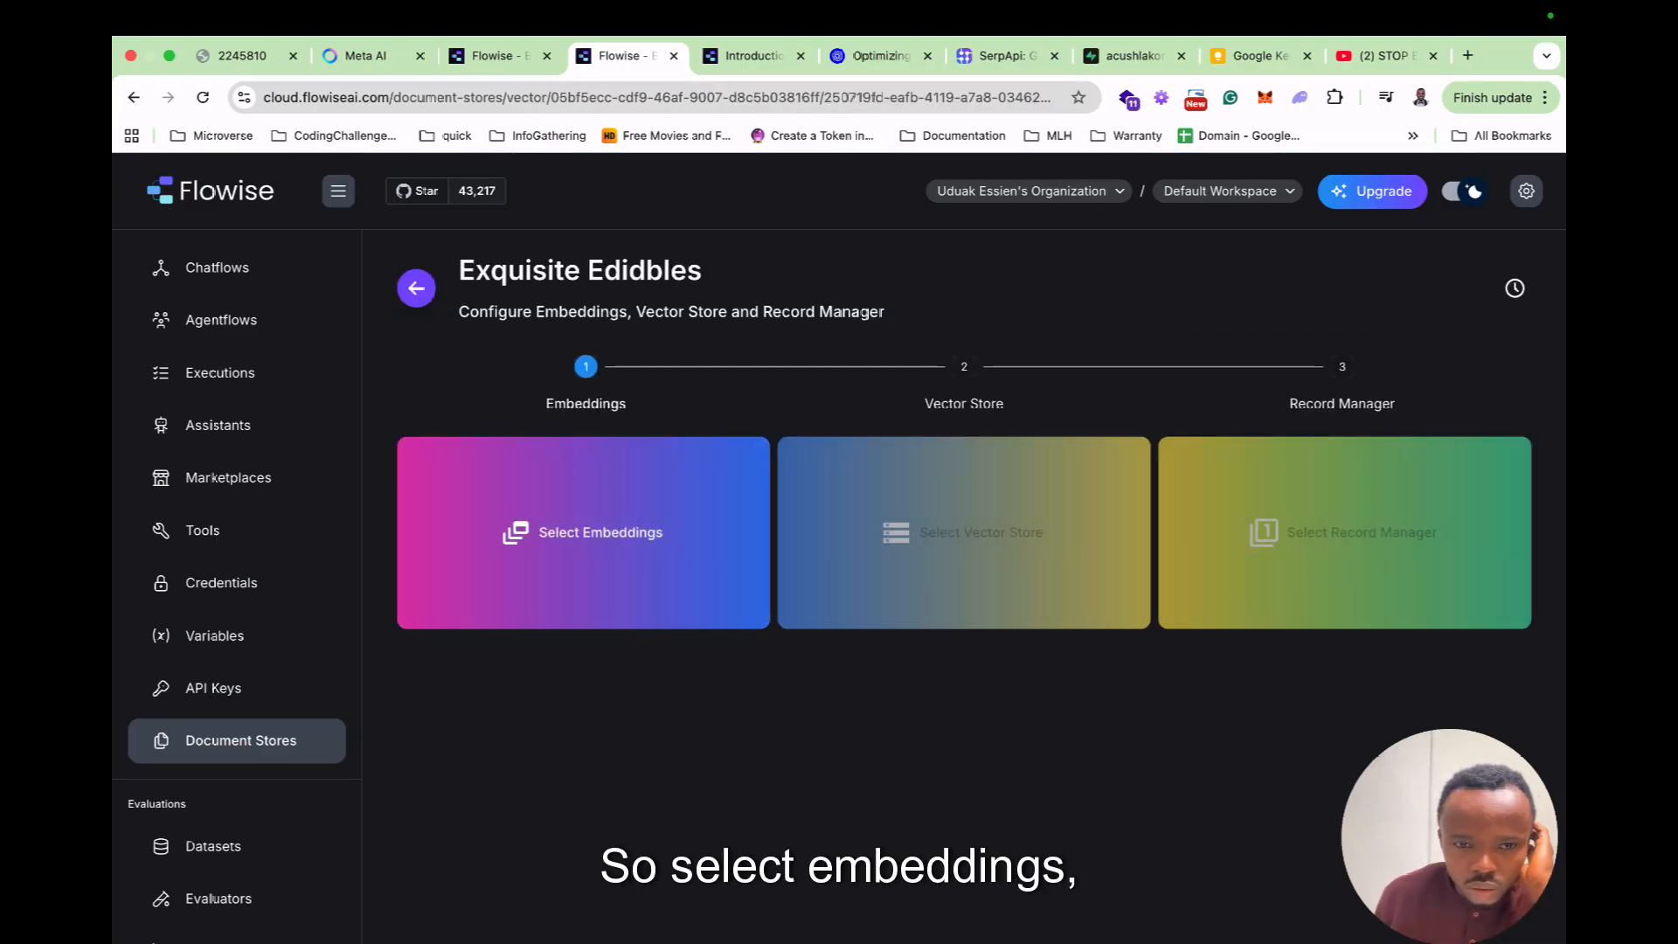
pyautogui.click(581, 533)
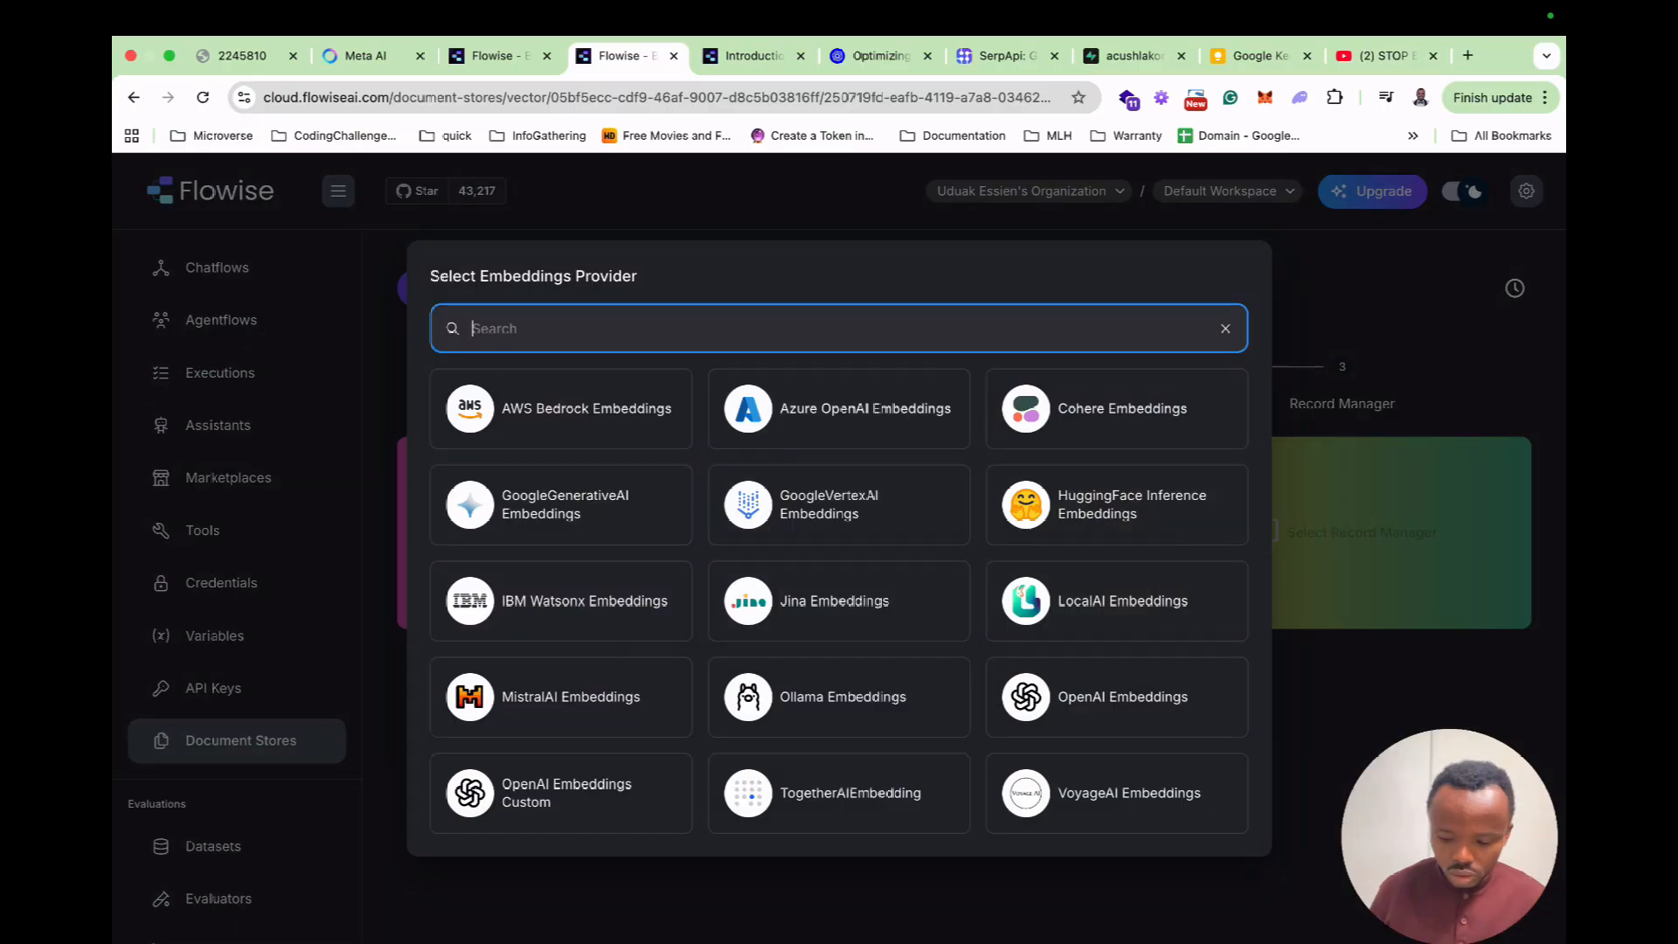
pyautogui.write('ope')
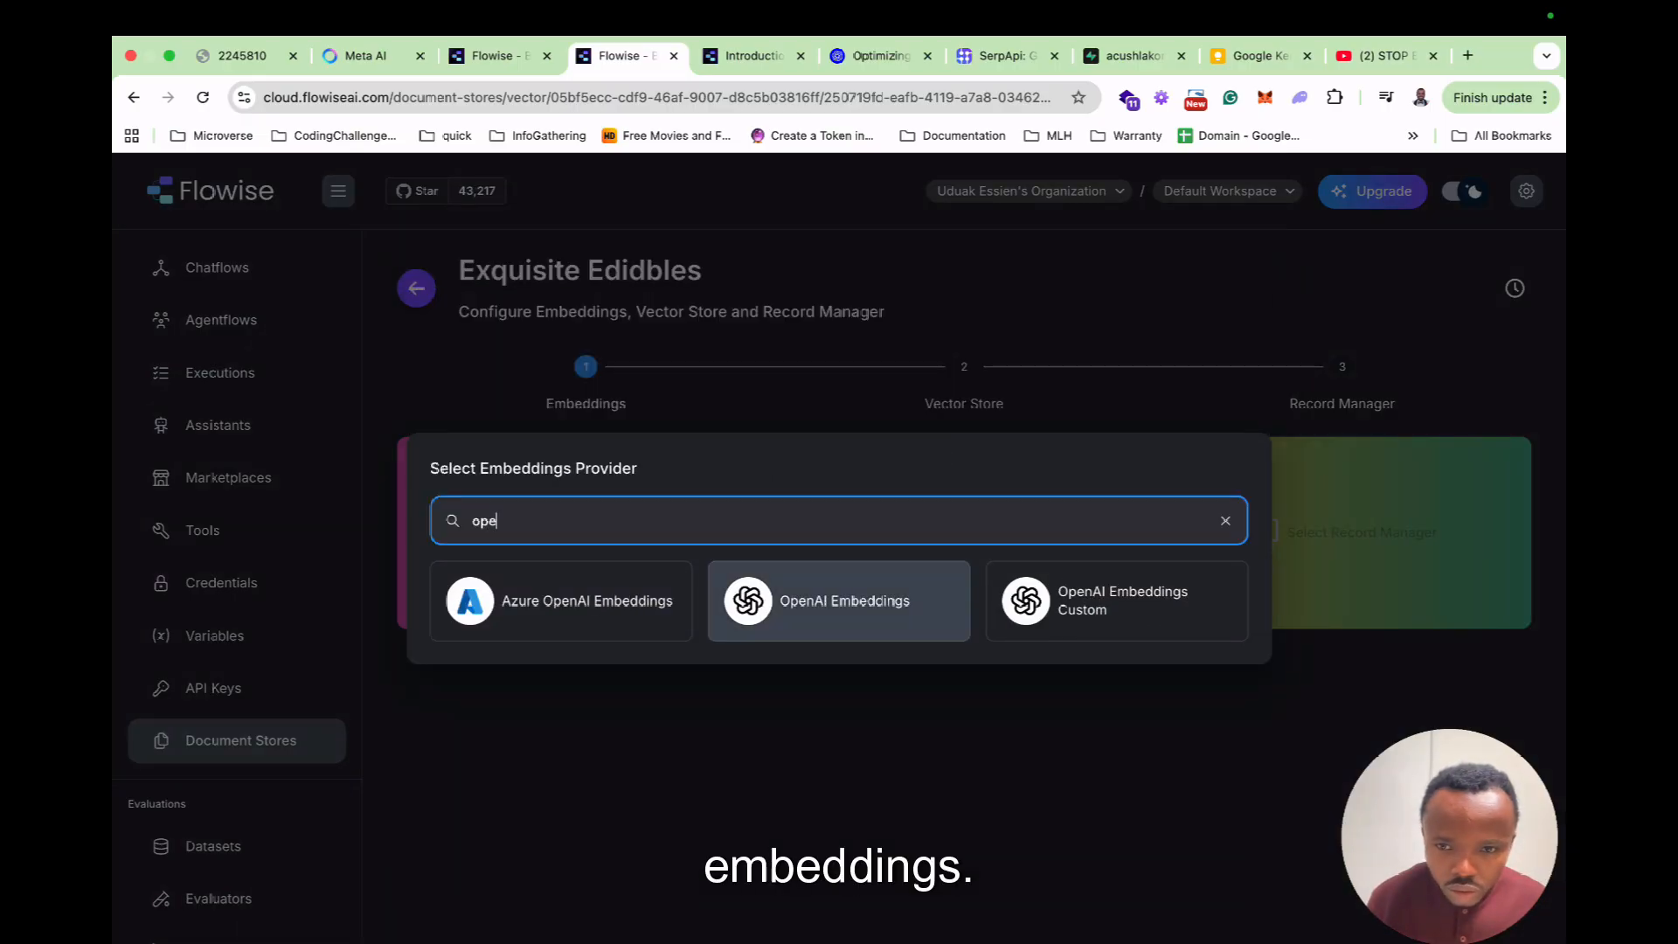
pyautogui.click(838, 600)
pyautogui.click(551, 640)
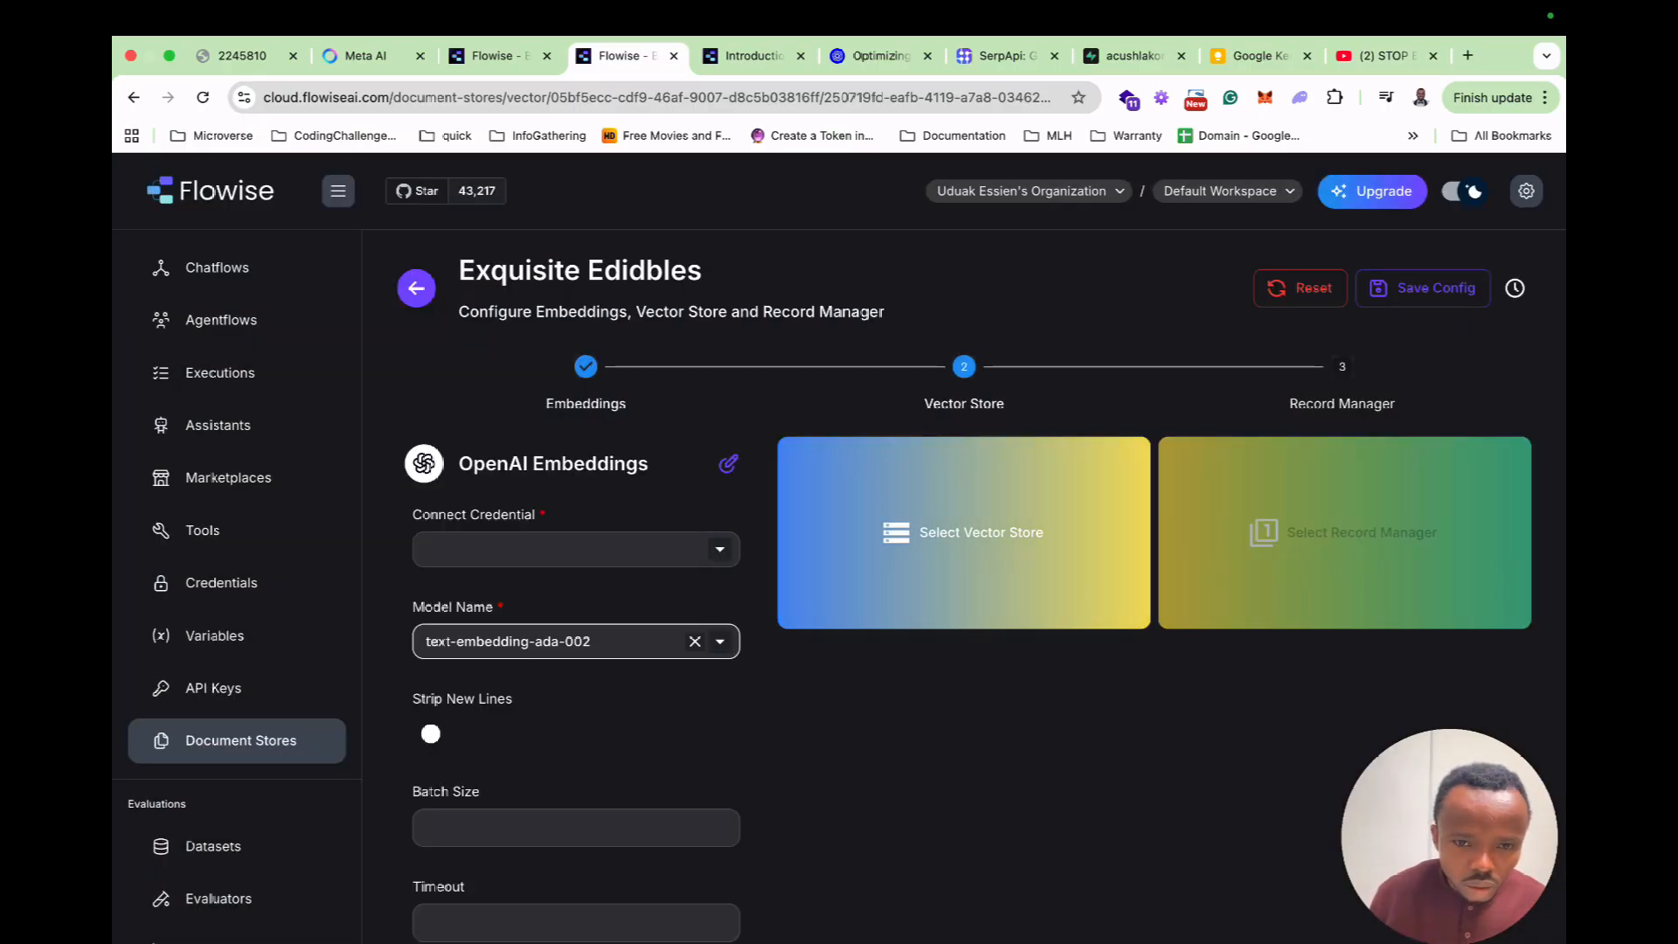
pyautogui.click(524, 711)
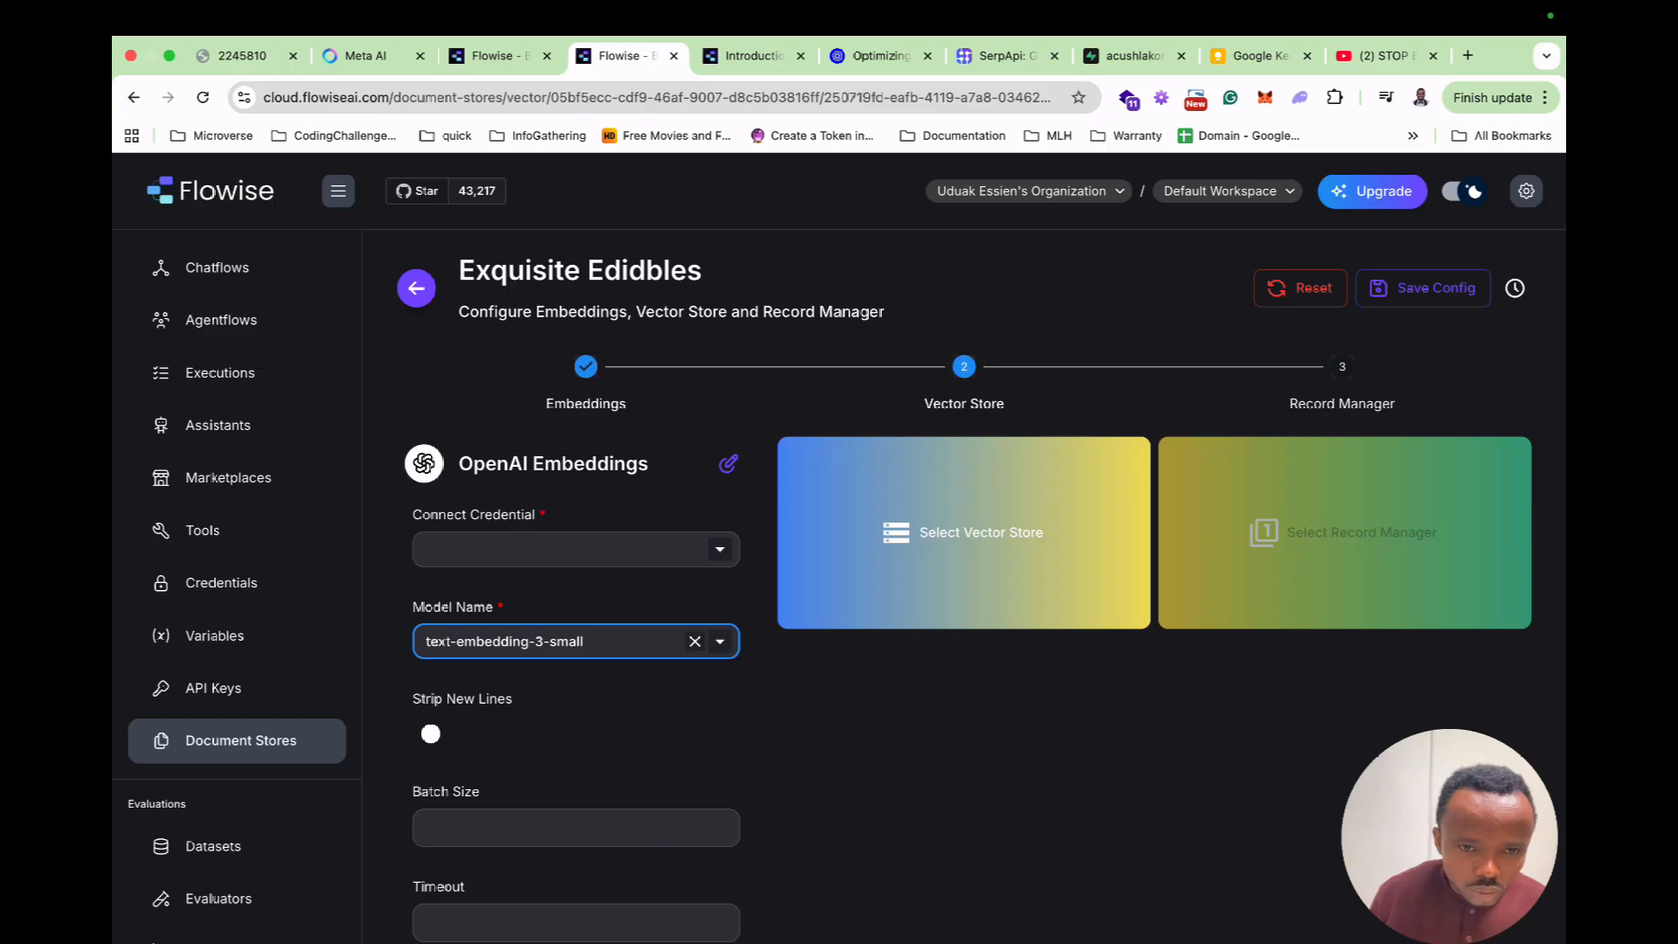
# Start a new OpenAI API credential named flowise.
pyautogui.click(559, 549)
pyautogui.click(474, 588)
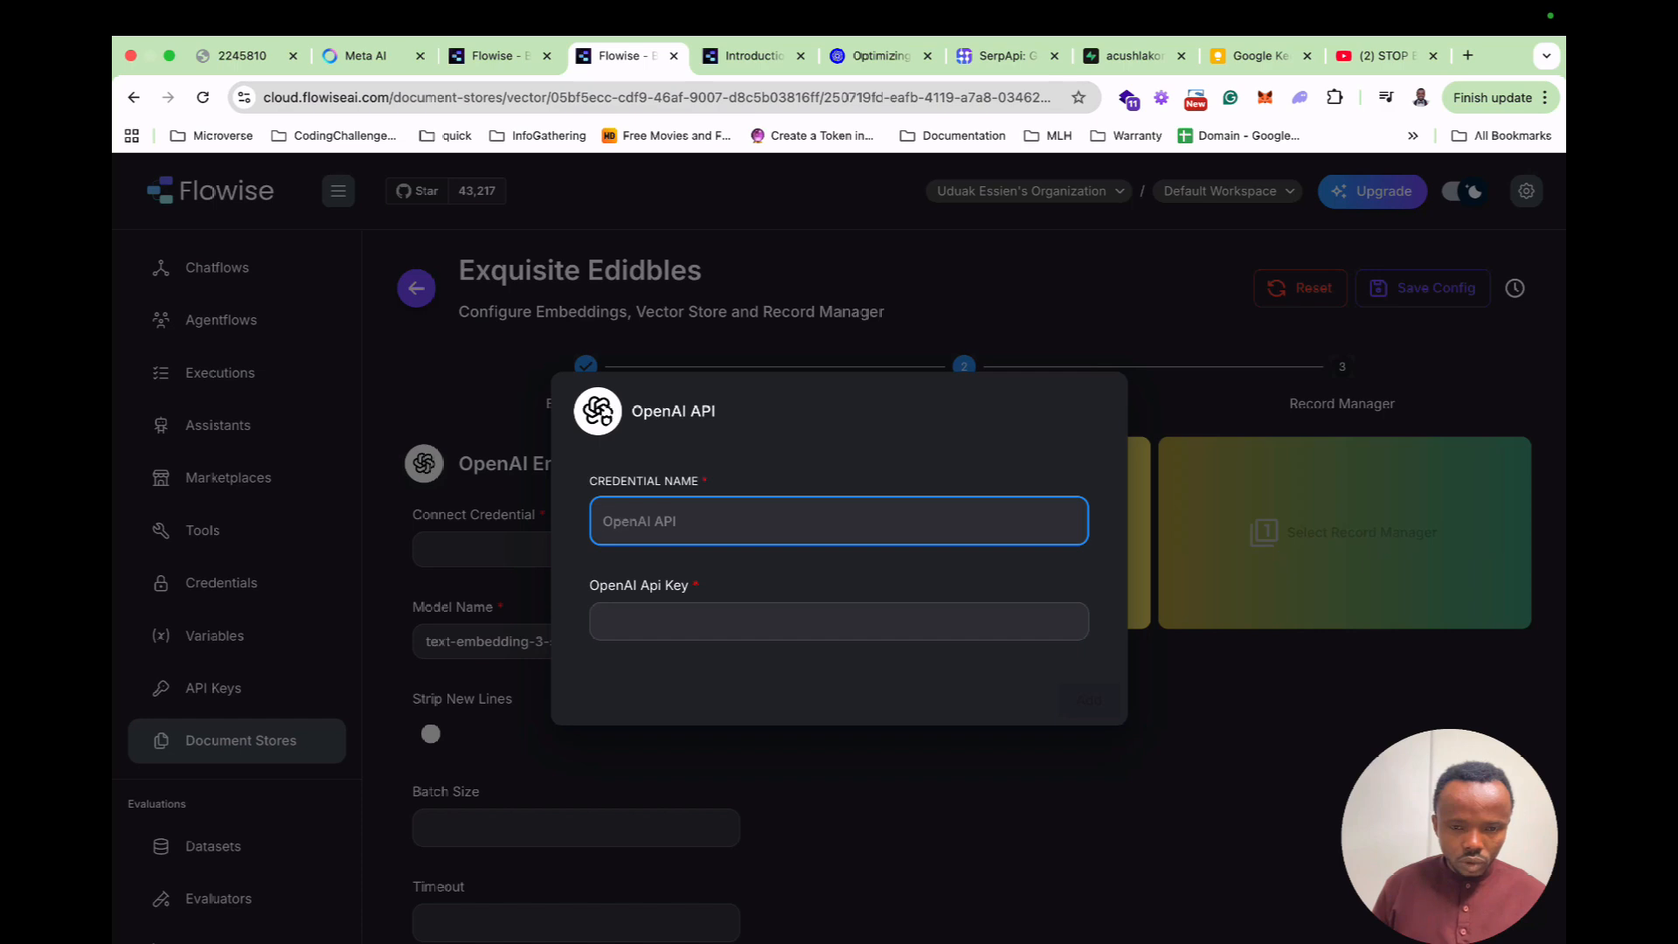
pyautogui.write('flow')
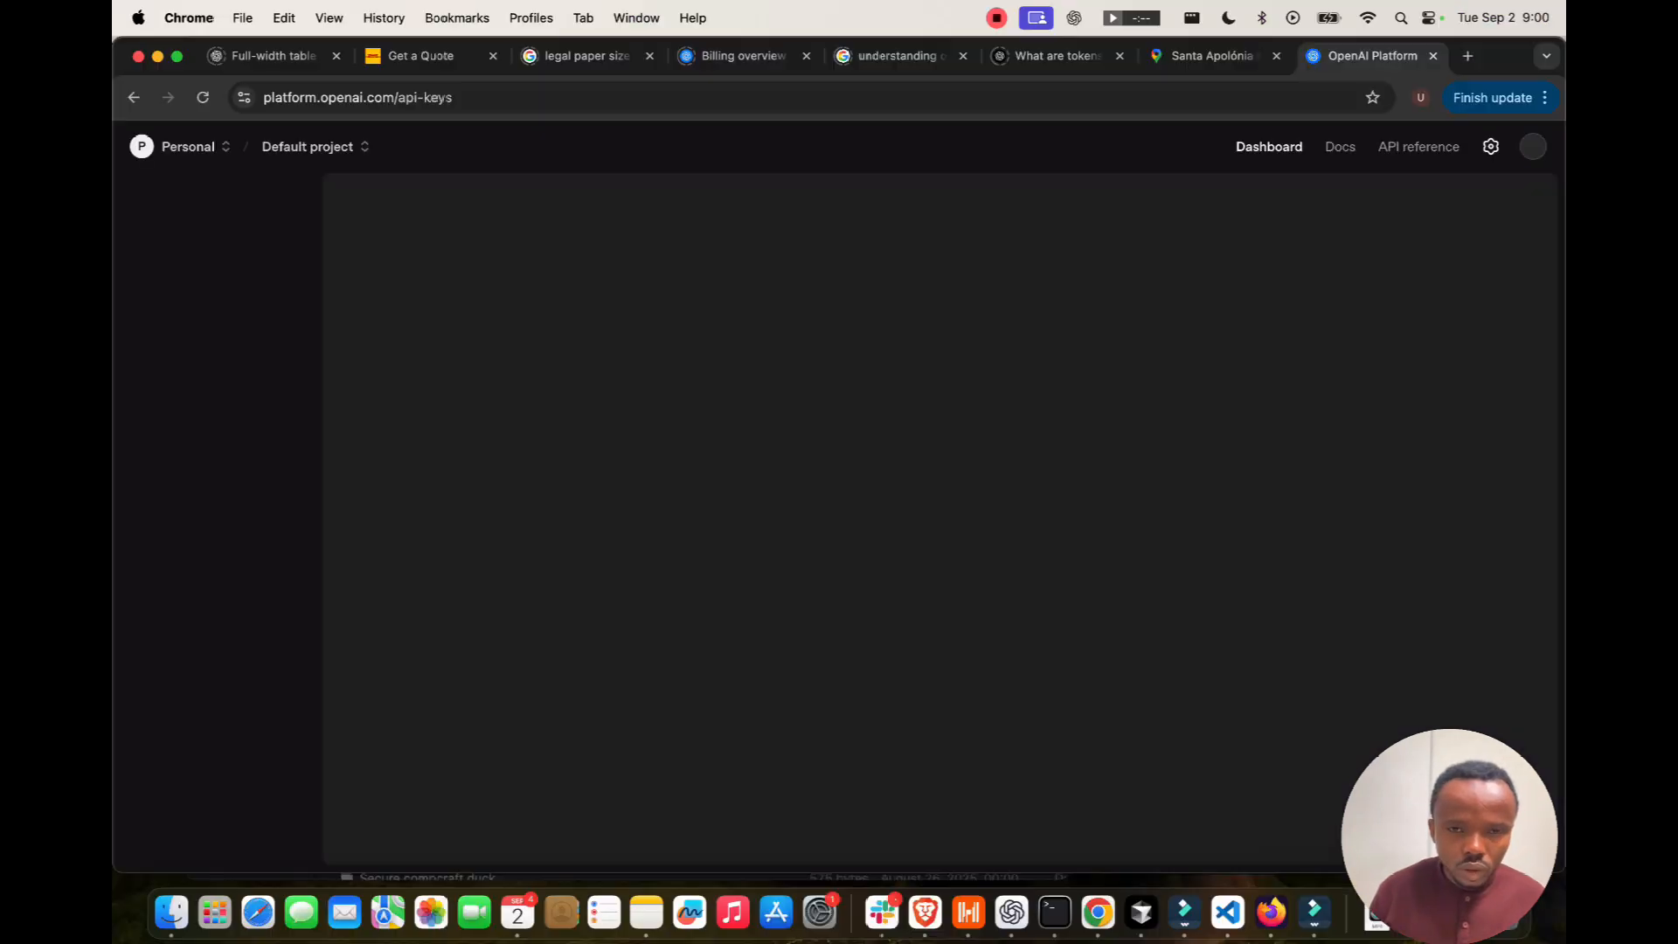
# Create an OpenAI secret key named flowise-cloud and copy it.
pyautogui.click(1445, 200)
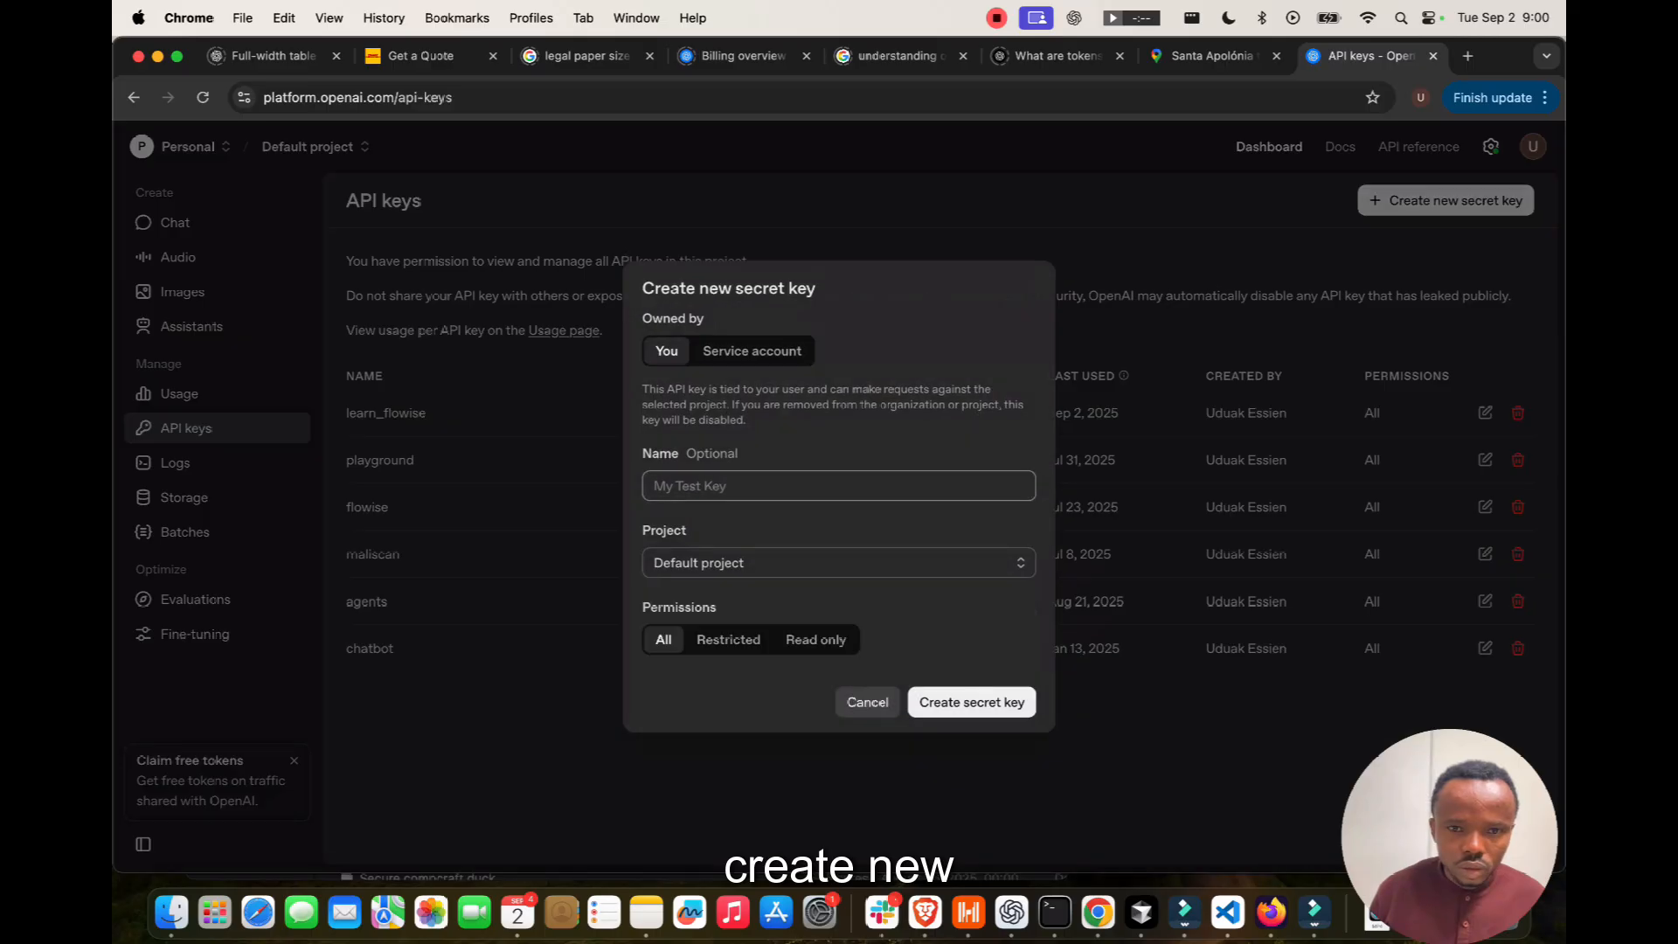
pyautogui.write('flowise-cloud')
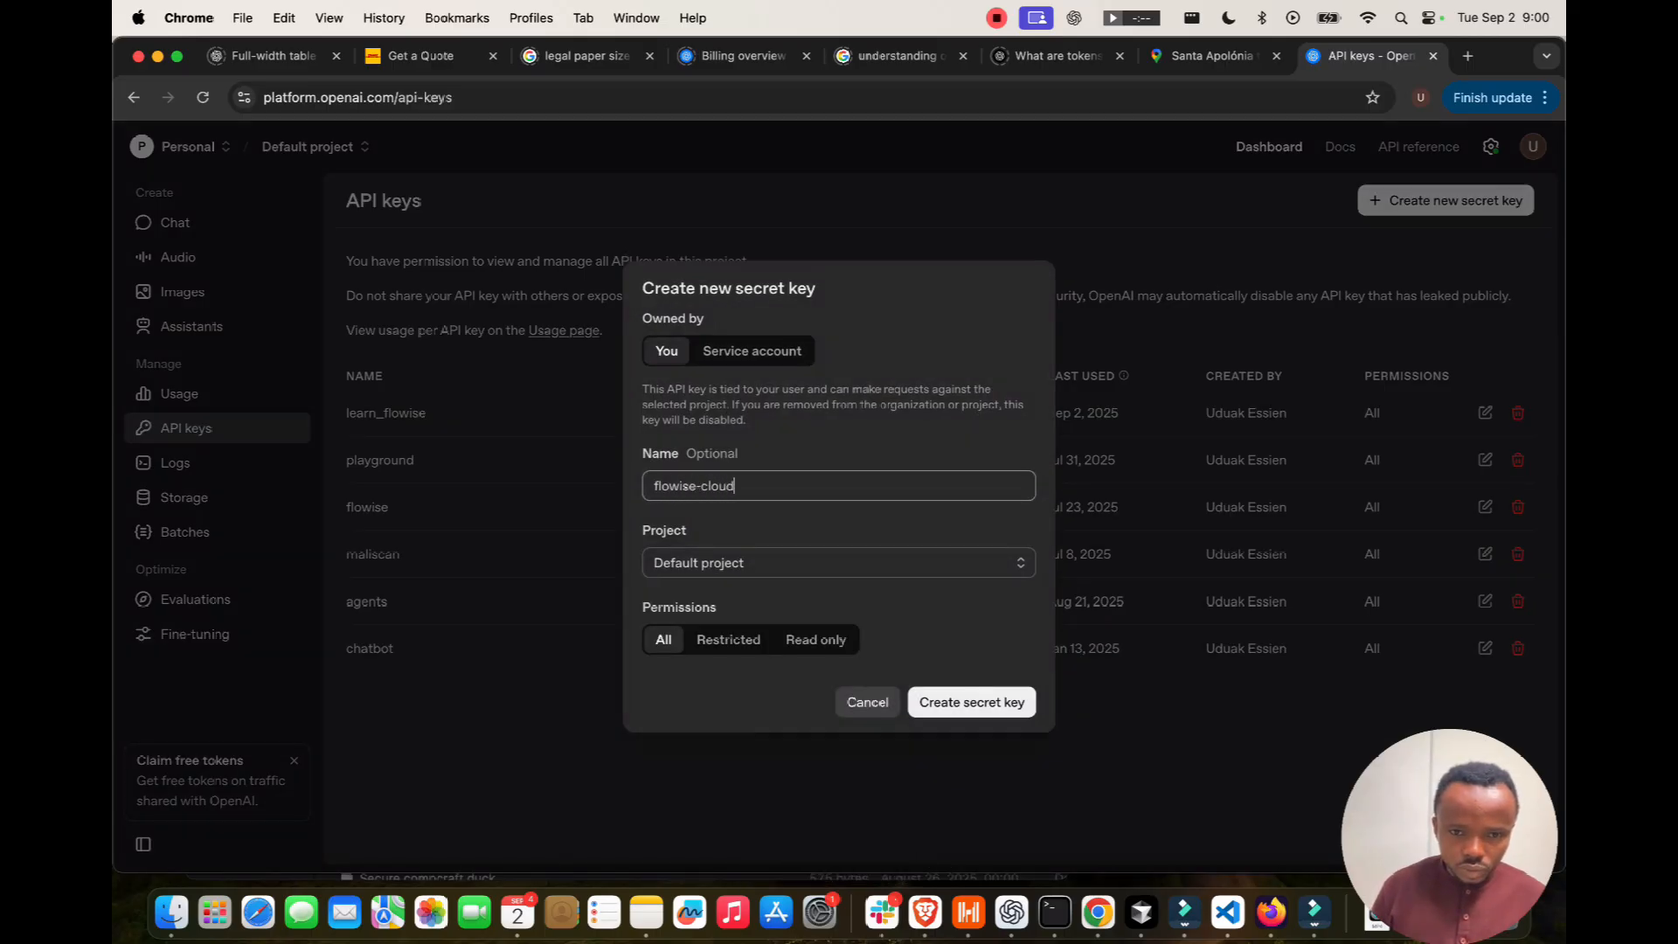
pyautogui.press('Return')
pyautogui.click(985, 510)
pyautogui.click(1008, 648)
# Paste the new secret key into Flowise's OpenAI Api Key field.
pyautogui.hotkey('ctrl', 'Right')
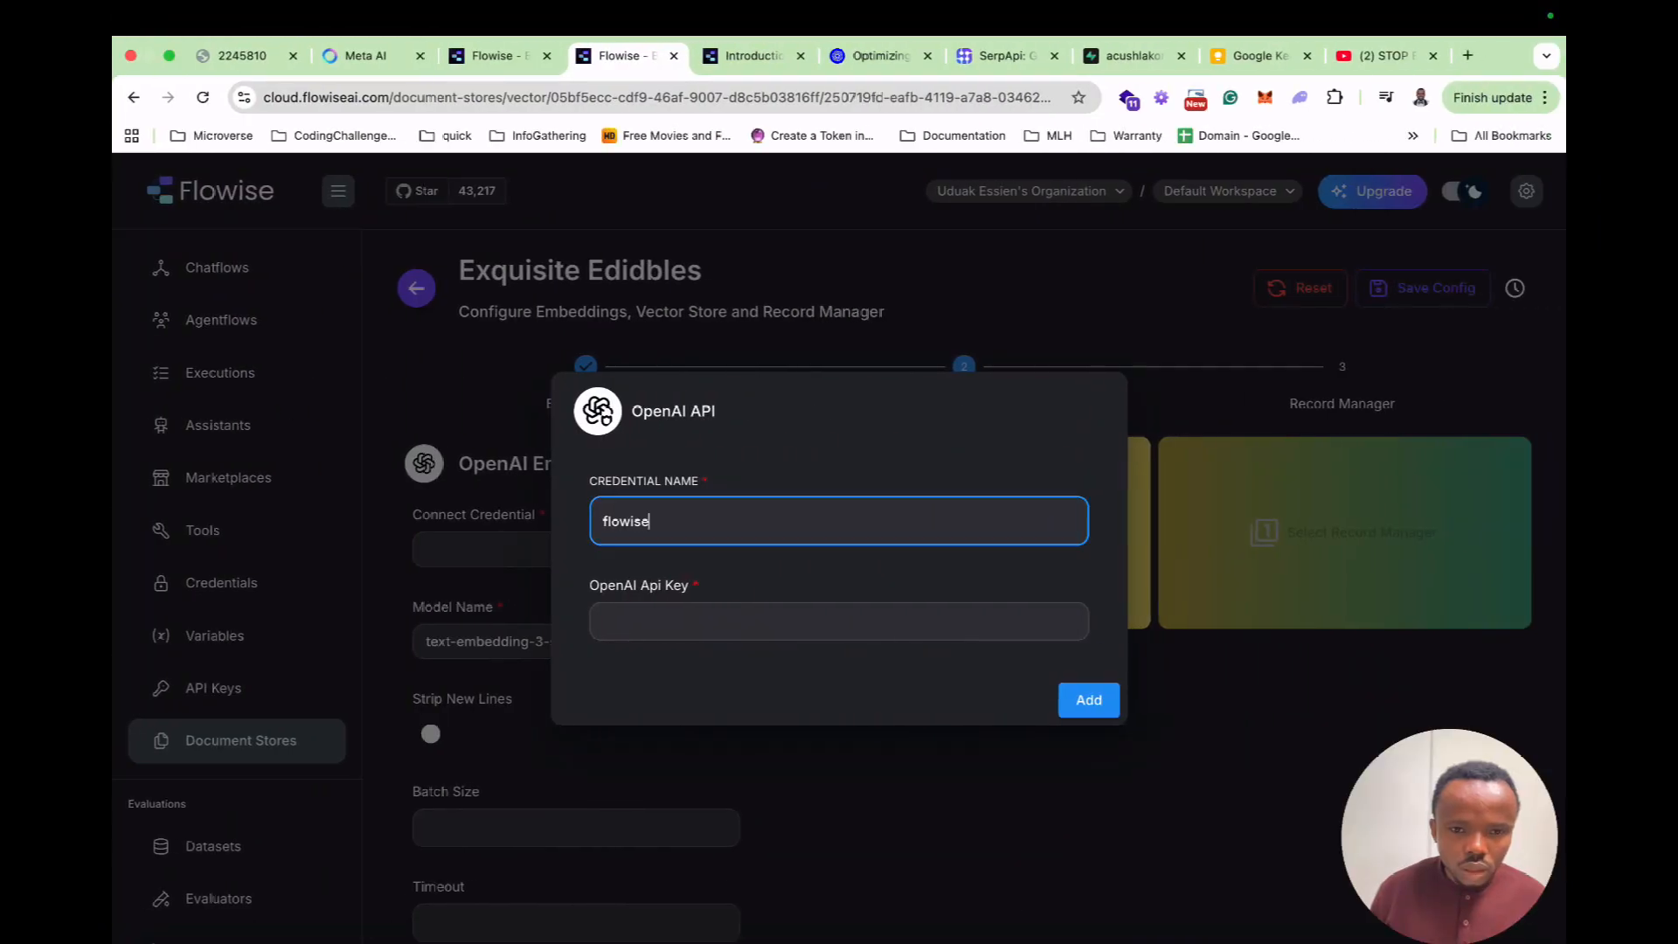
pyautogui.click(839, 621)
pyautogui.press('super+v')
# Save the OpenAI credential and choose Postgres as the vector store.
pyautogui.click(1085, 699)
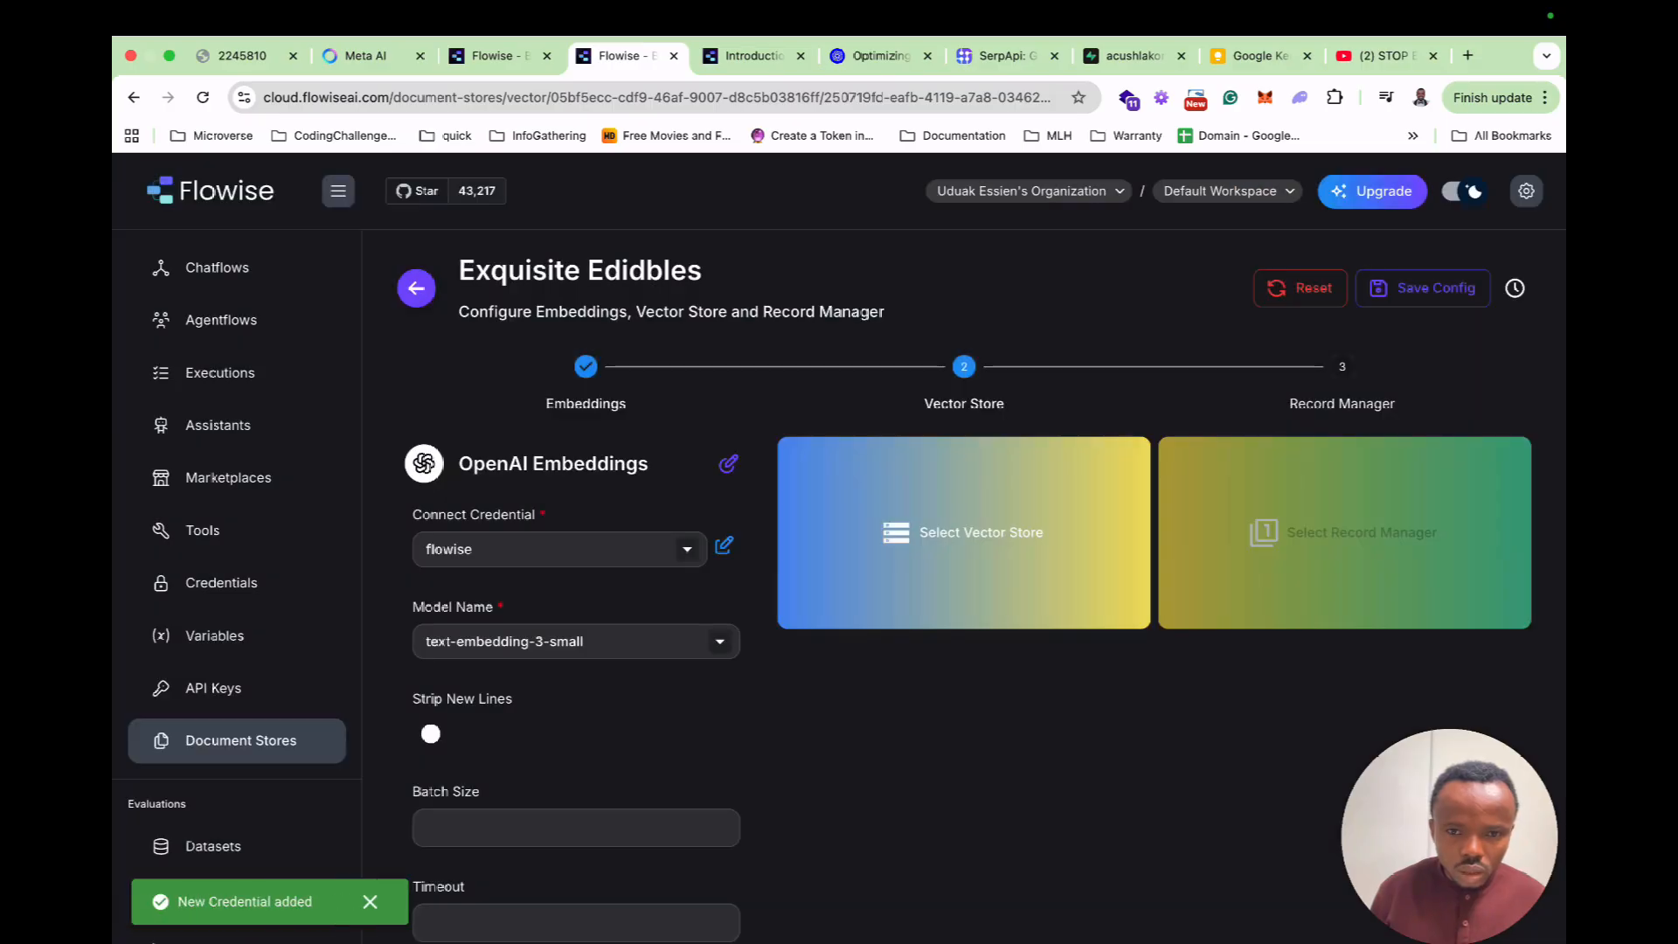
pyautogui.click(918, 513)
pyautogui.click(812, 316)
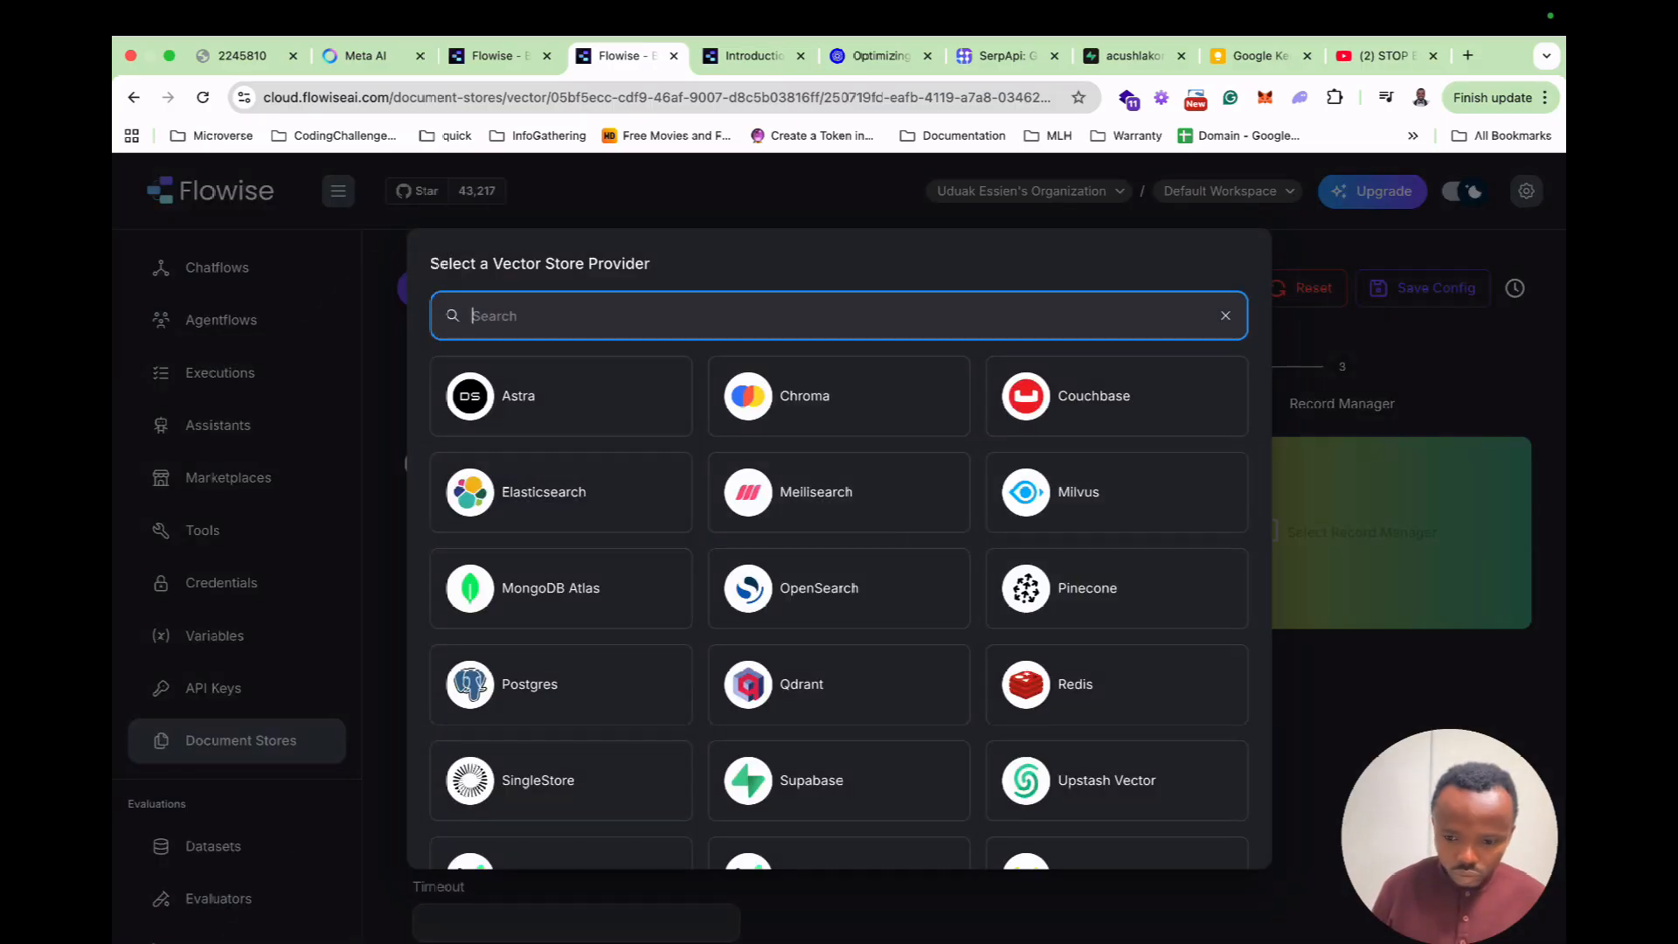
pyautogui.write('po')
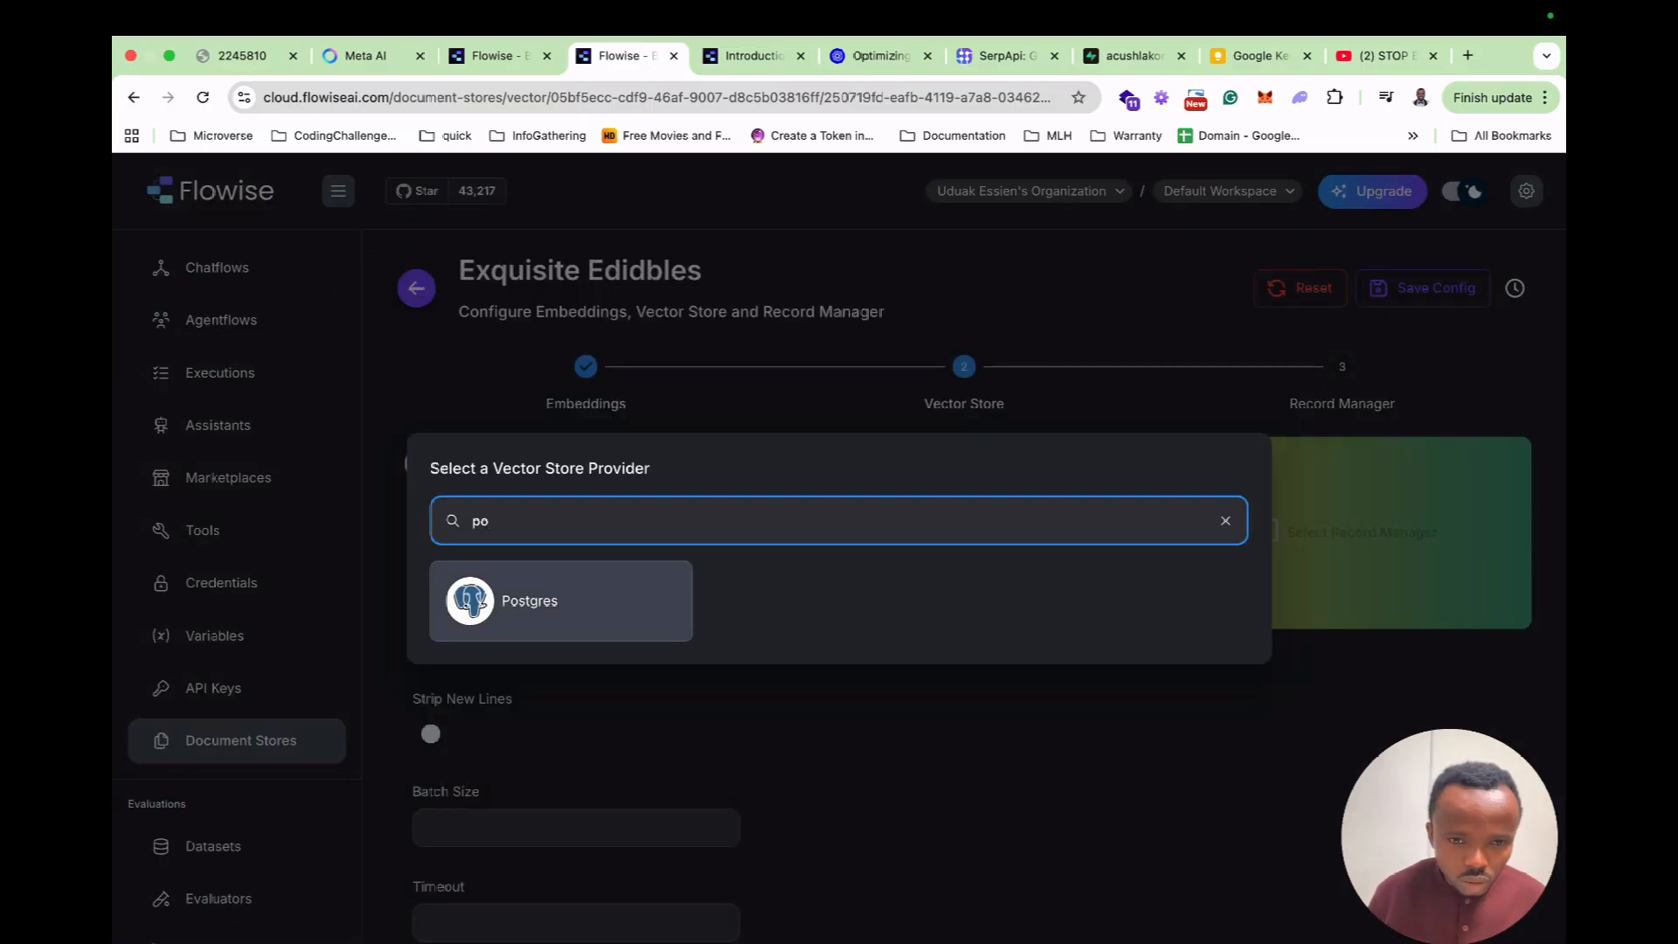
pyautogui.click(529, 600)
# Add a PostgresAPI credential with the Supabase database user and password.
pyautogui.click(909, 550)
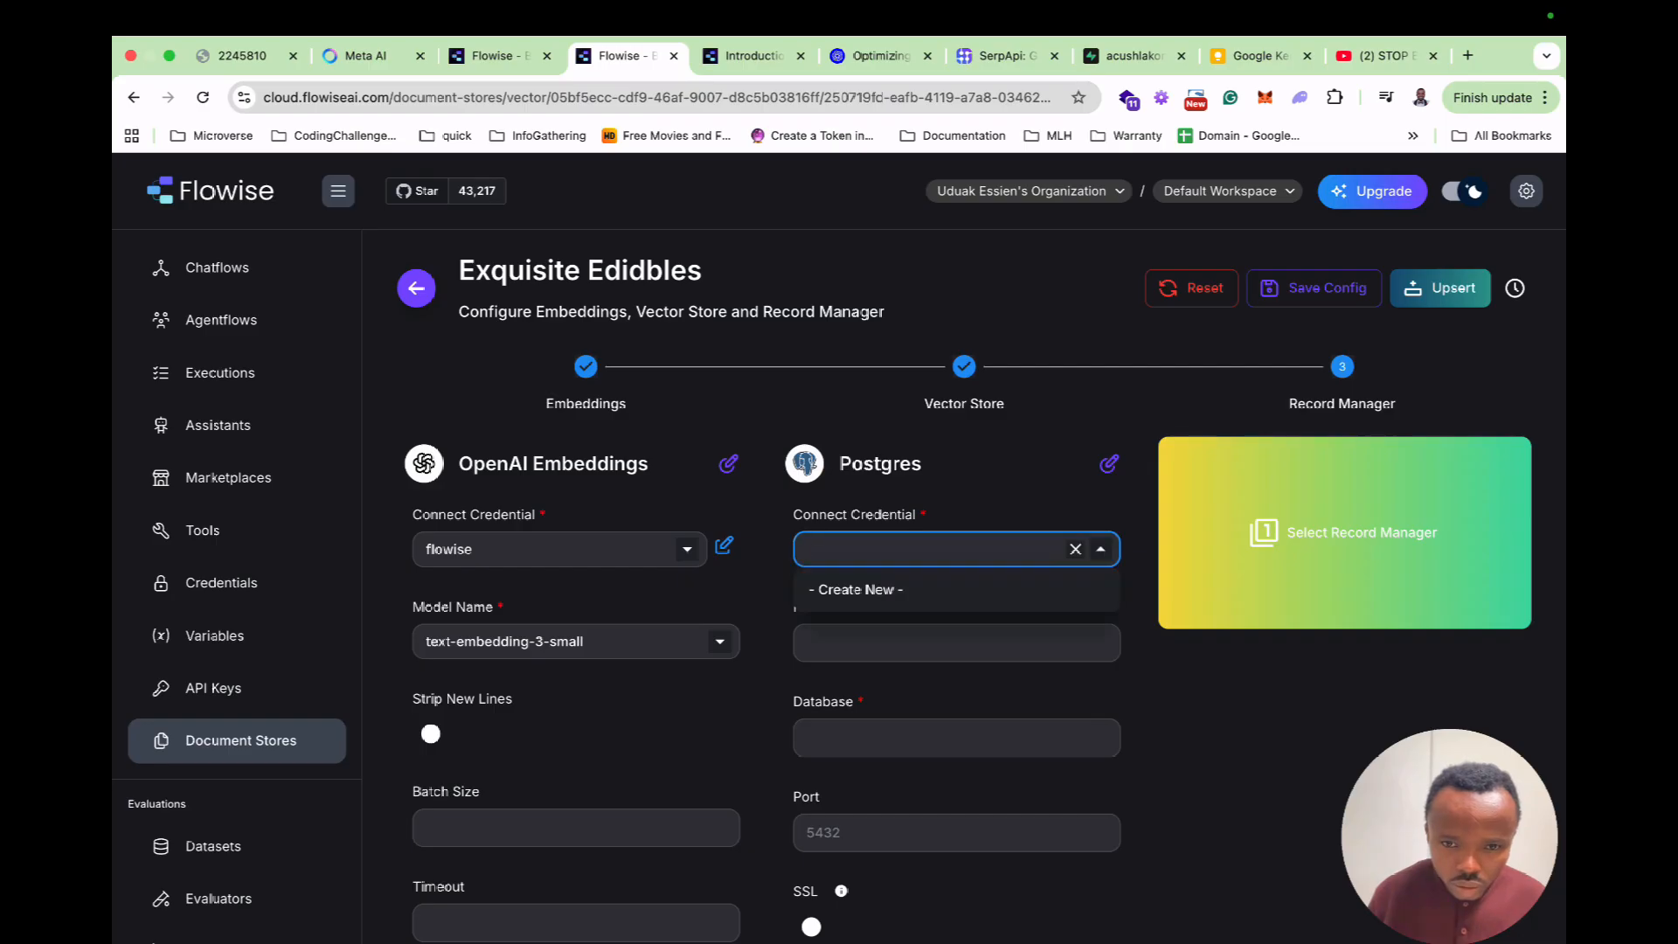
pyautogui.click(861, 588)
pyautogui.click(826, 475)
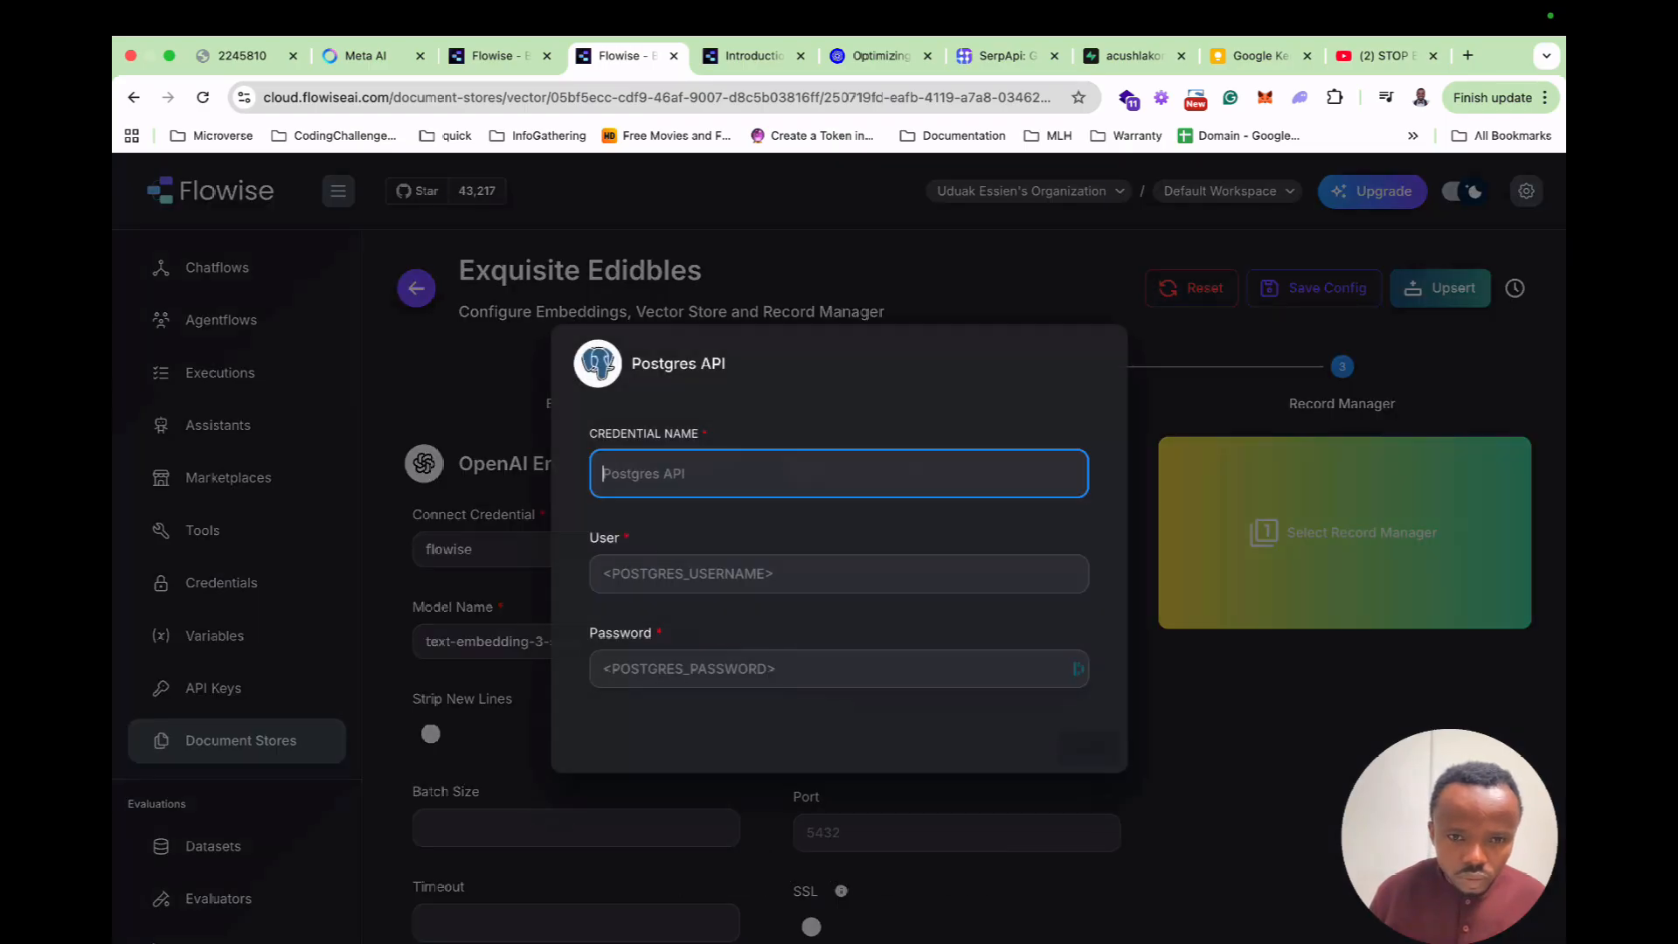
pyautogui.write('Postgres')
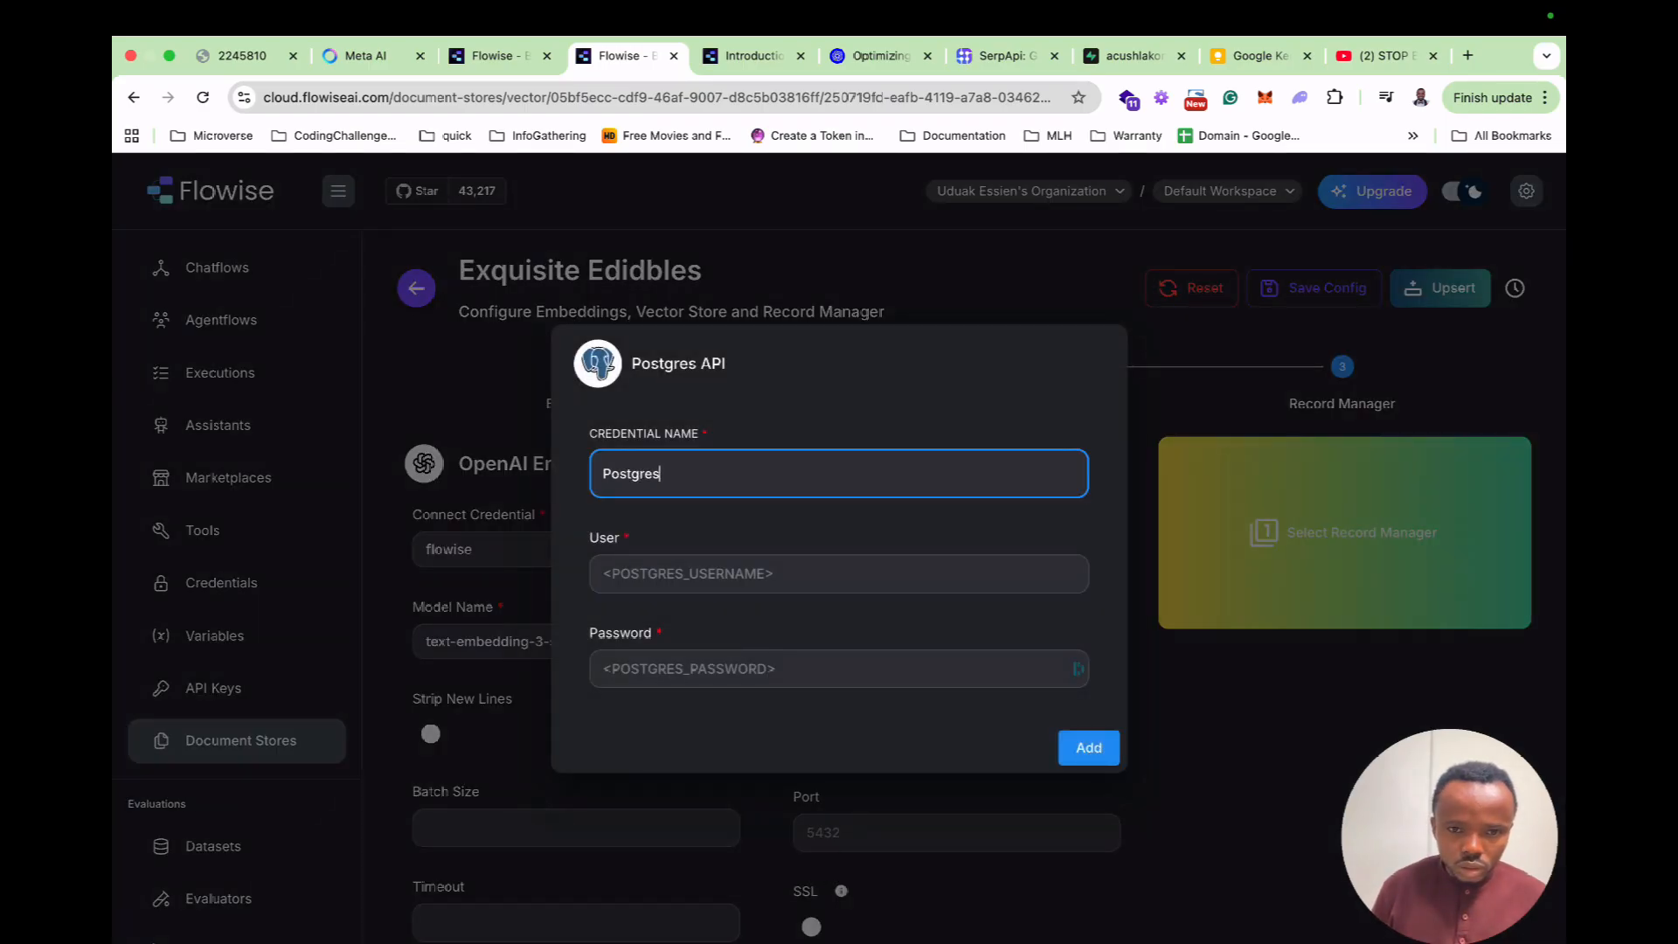
pyautogui.write('API')
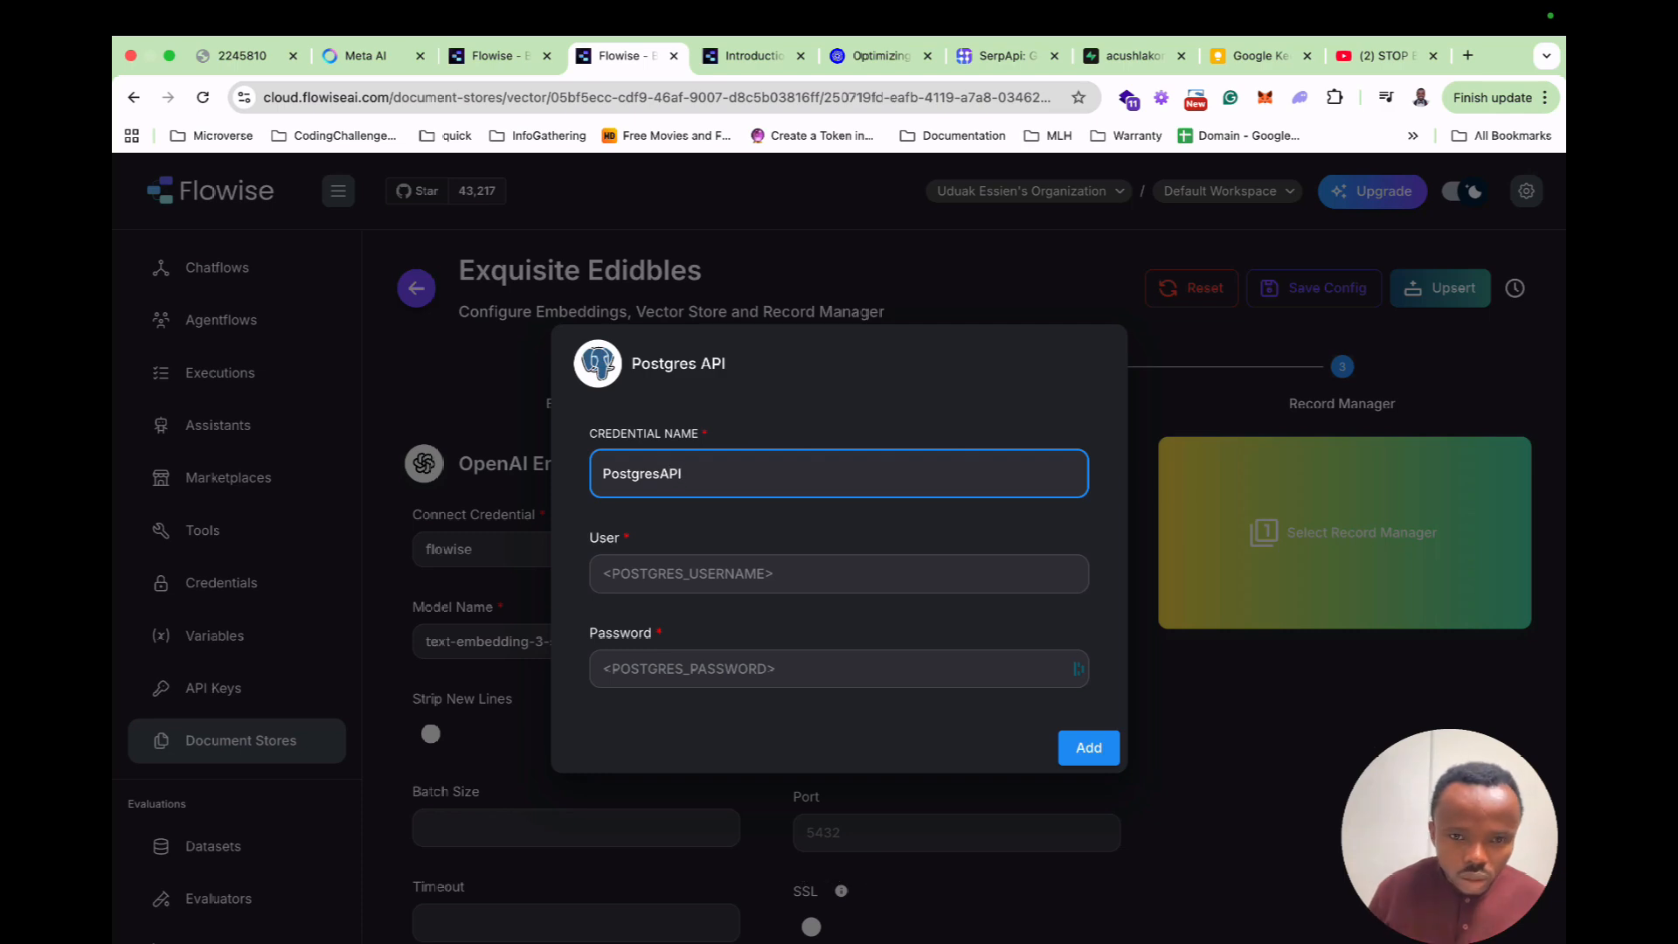
pyautogui.click(826, 574)
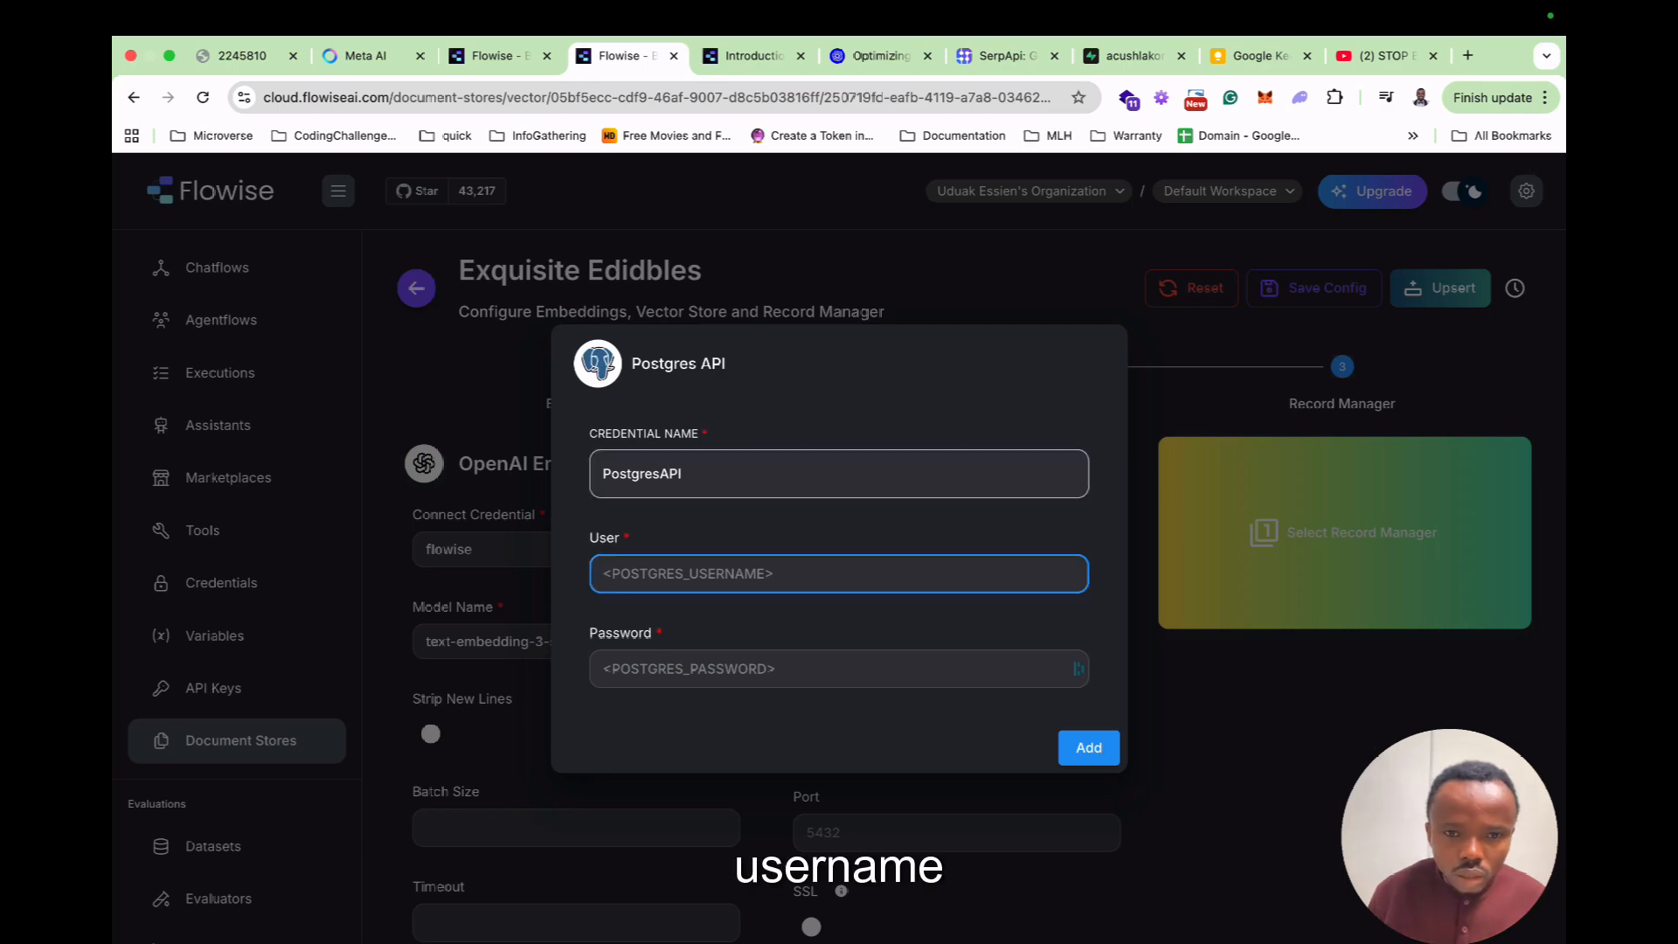
pyautogui.click(1133, 55)
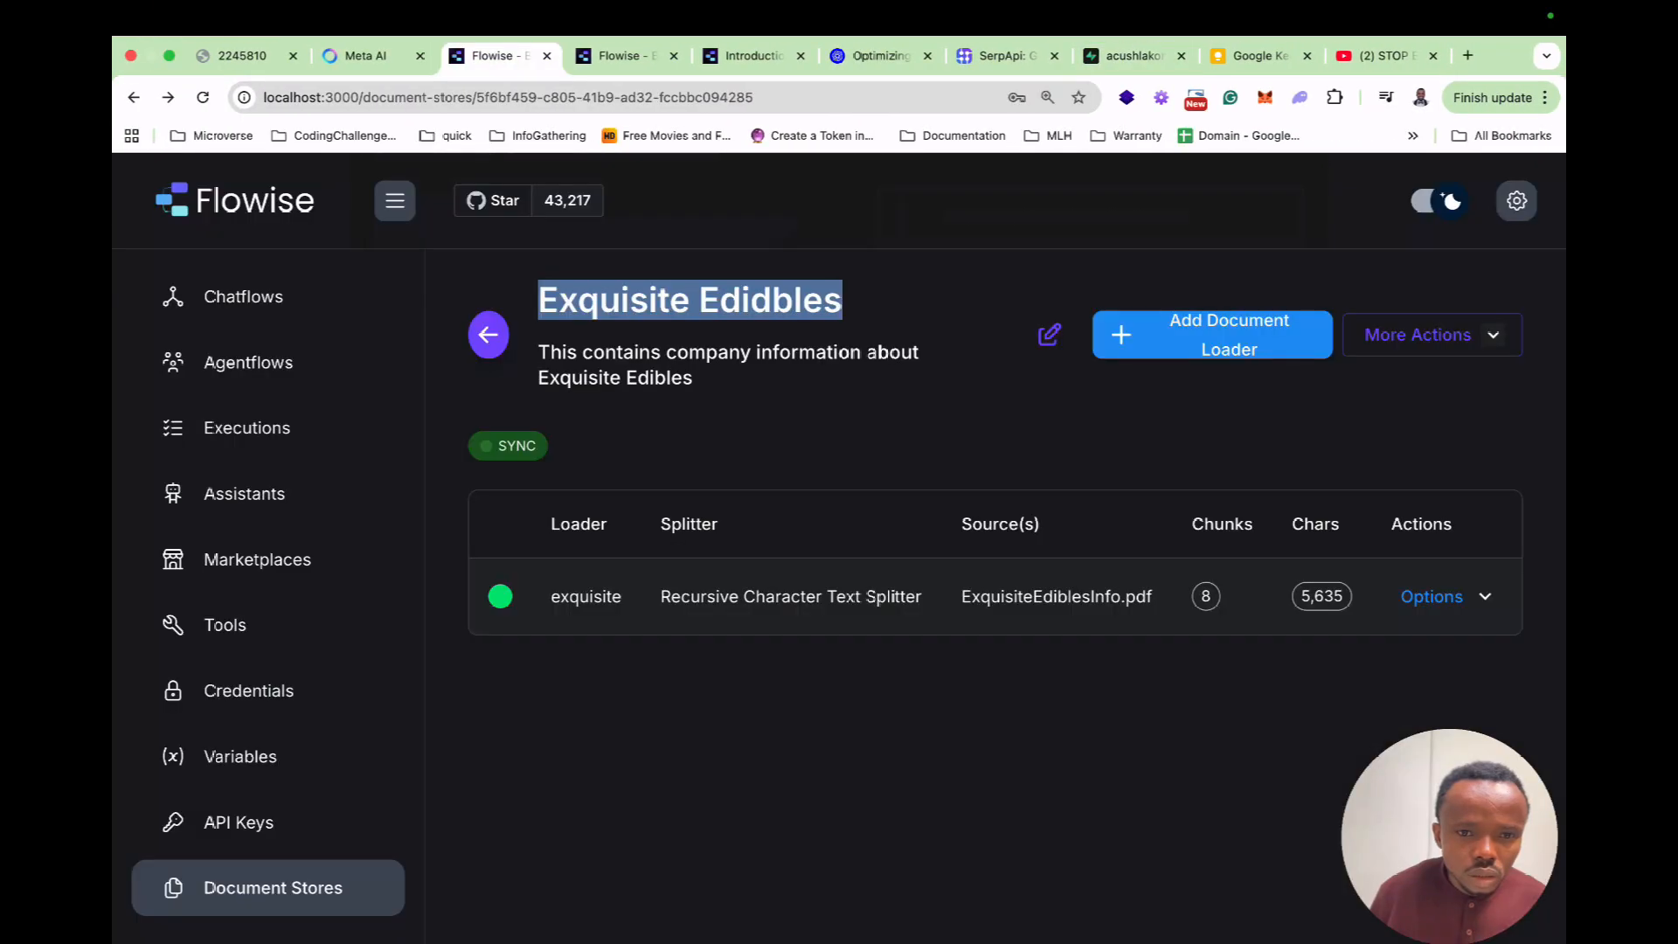
pyautogui.click(625, 56)
pyautogui.write('postgres.ouyfeixarbufthjgahem')
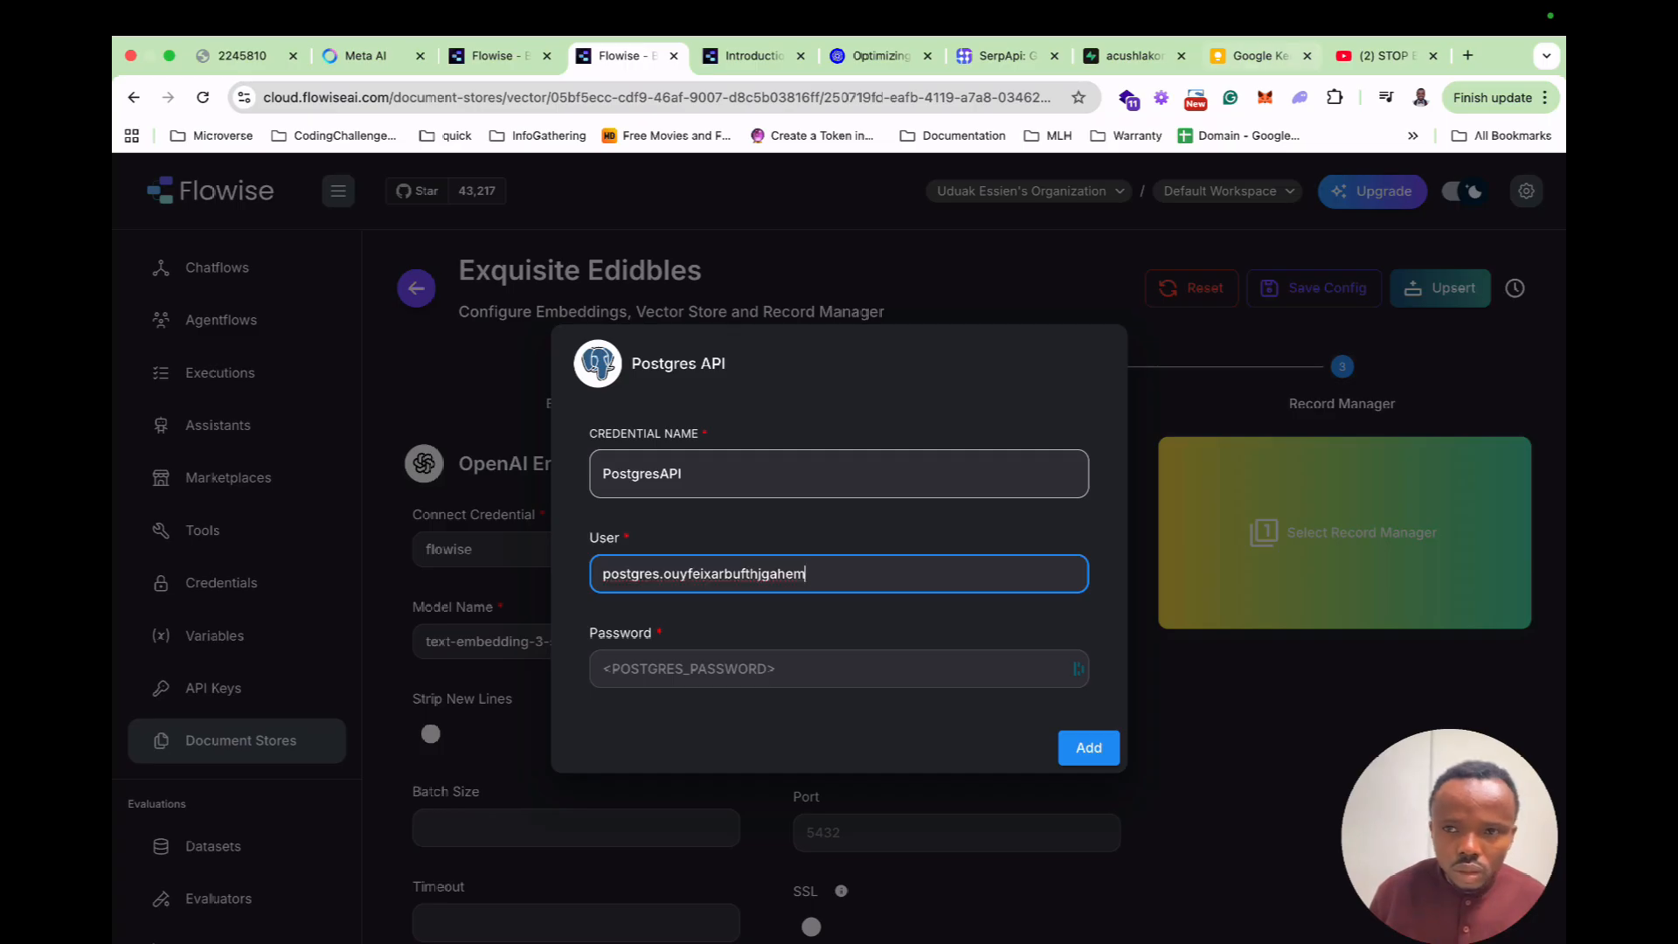
pyautogui.click(839, 669)
pyautogui.press('super+v')
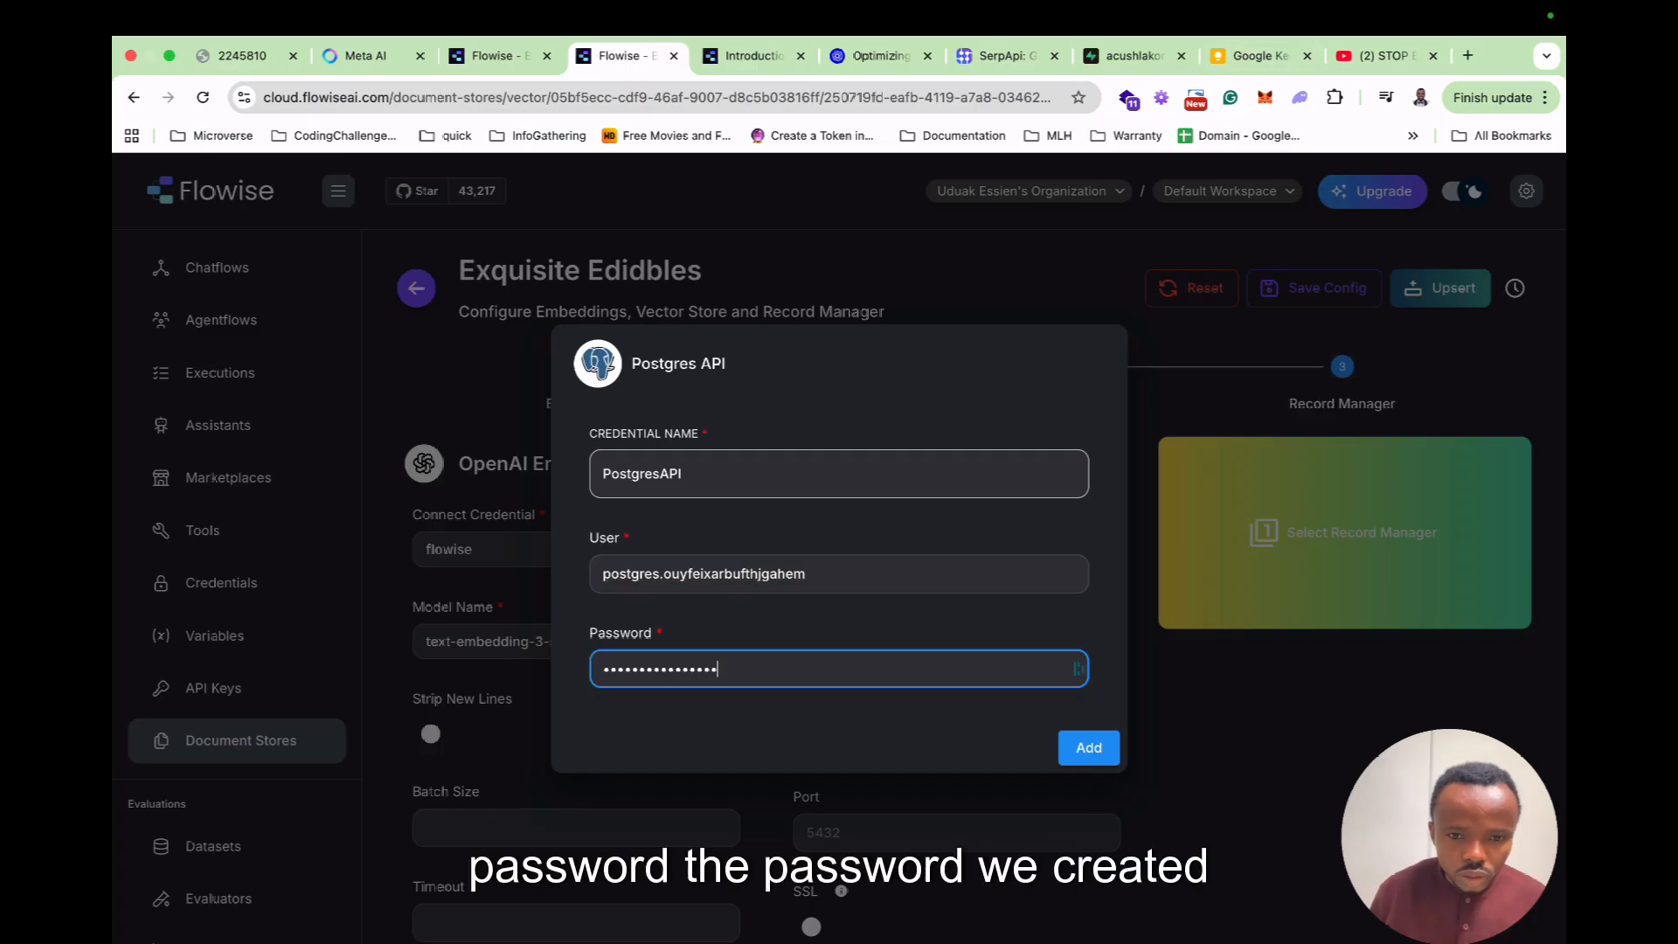
pyautogui.click(1088, 747)
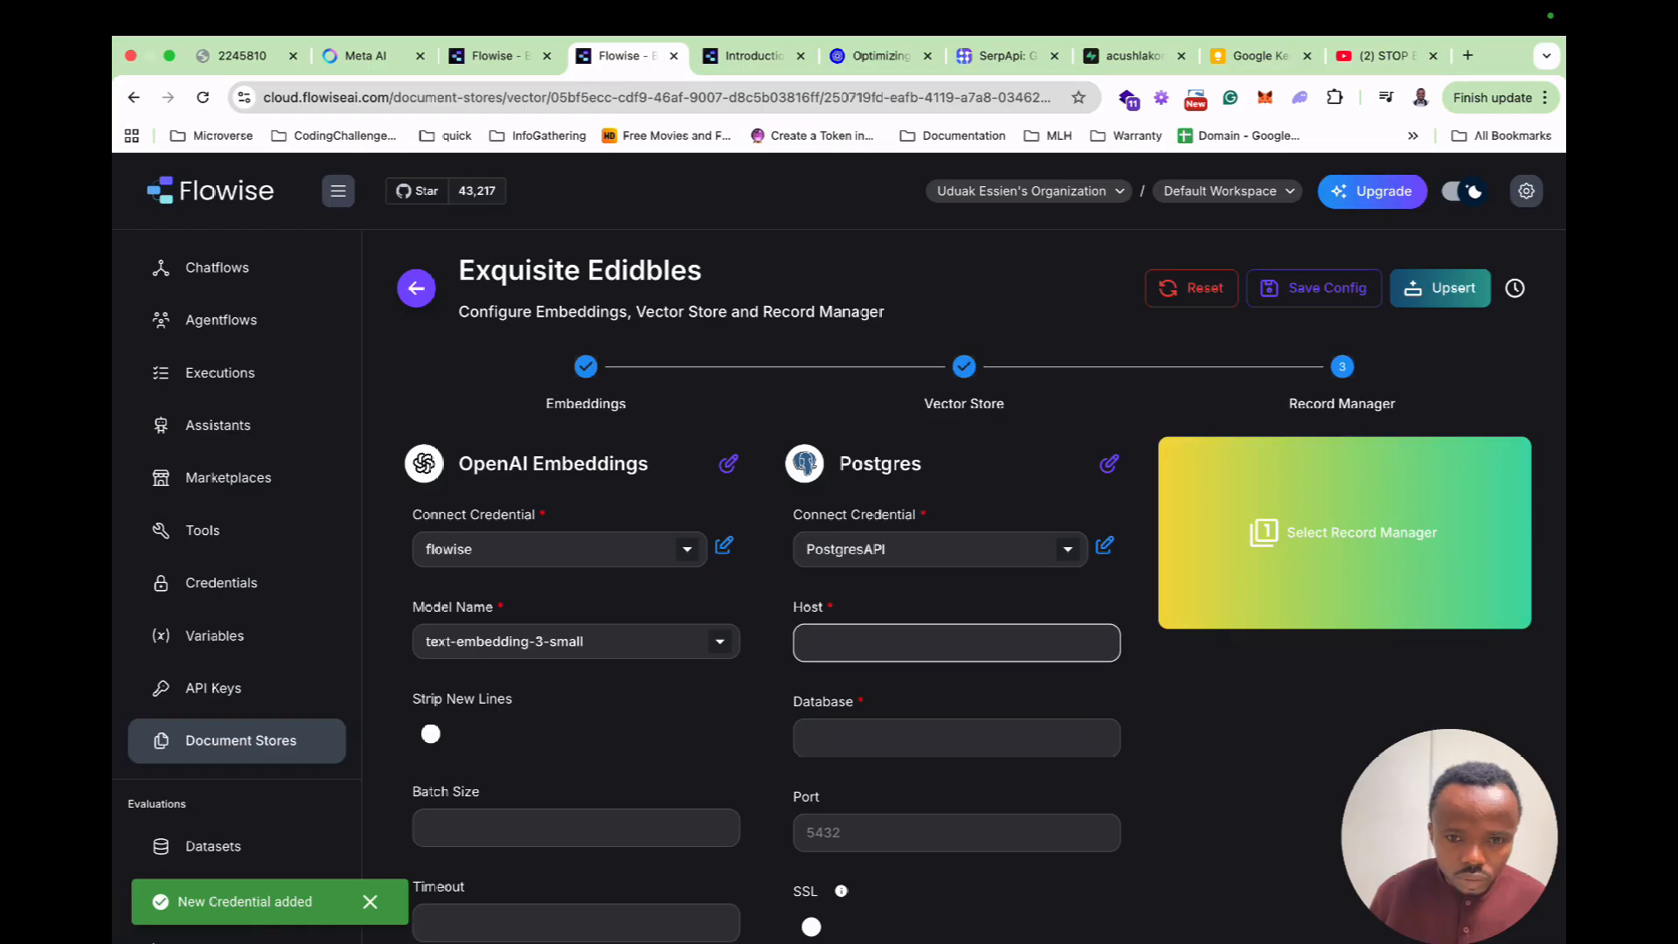
# Fill the Postgres Host from Supabase and set Database to postgres.
pyautogui.click(1133, 56)
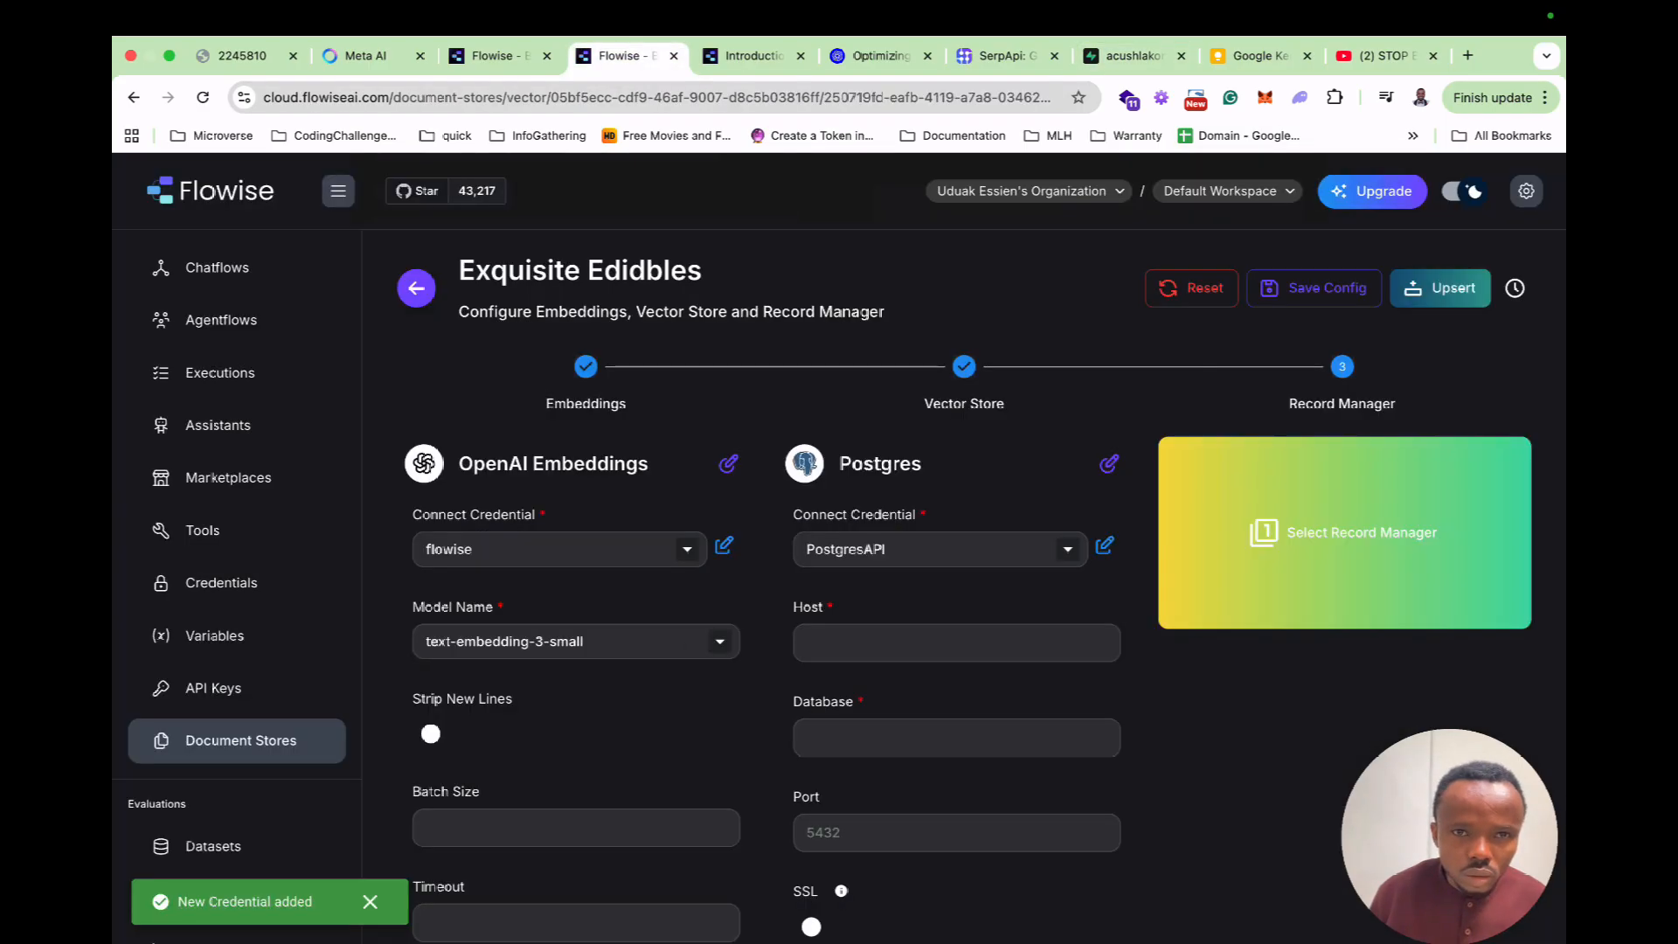
pyautogui.click(627, 56)
pyautogui.click(926, 642)
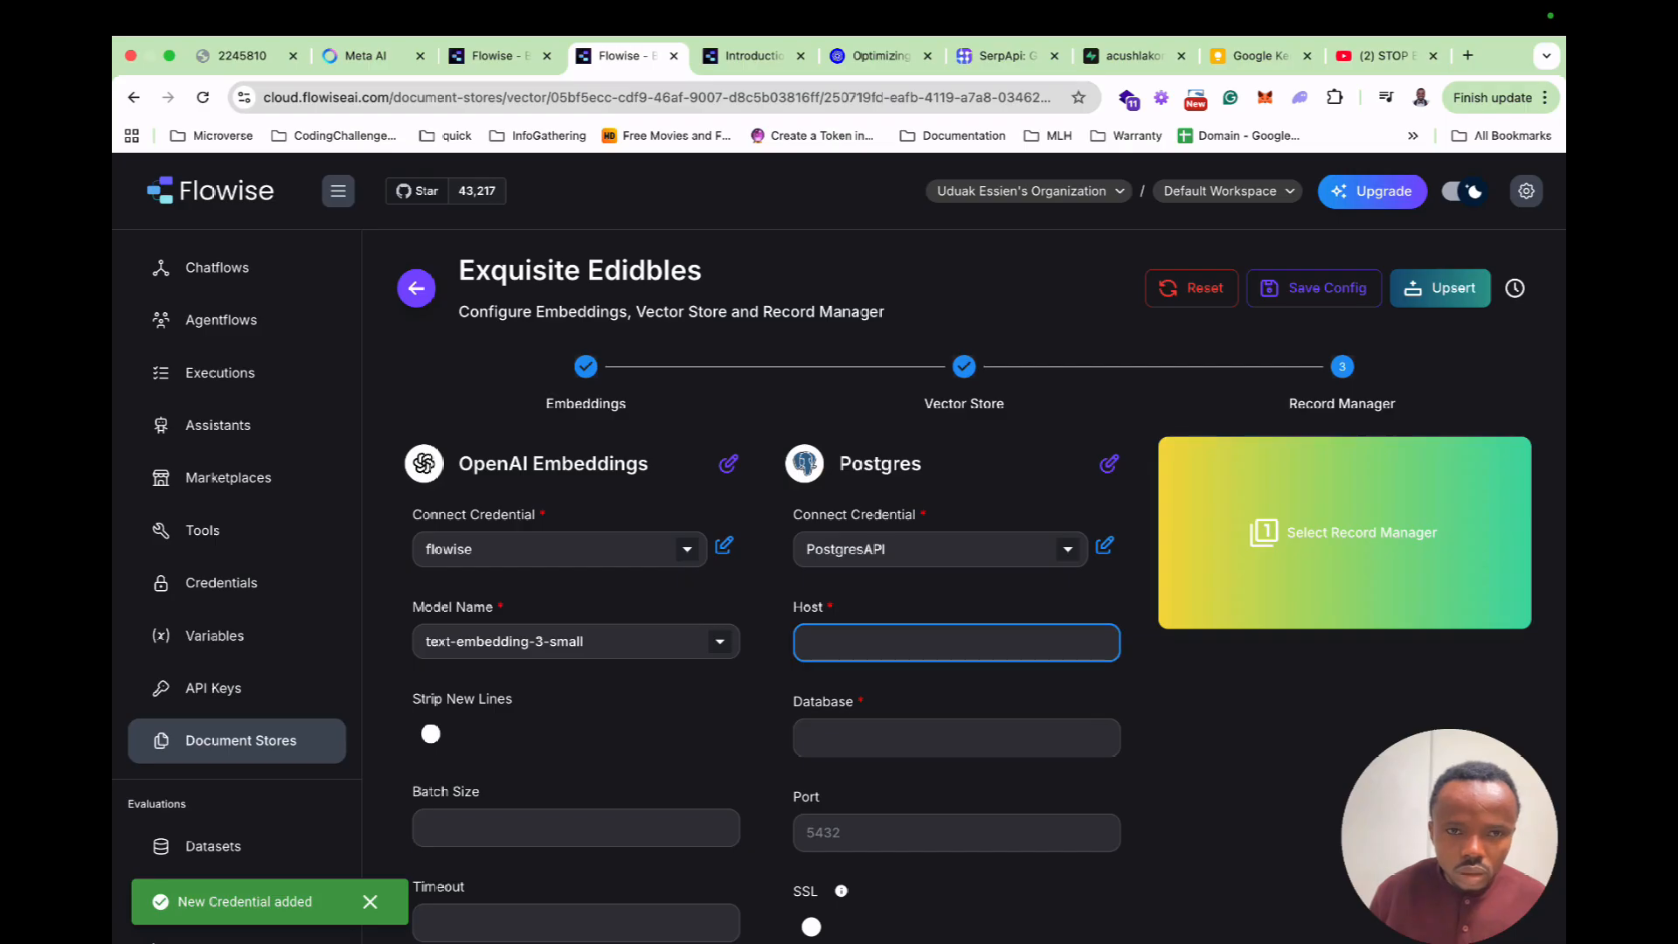
pyautogui.write('postgres.ouyfeixarbufthjgahem')
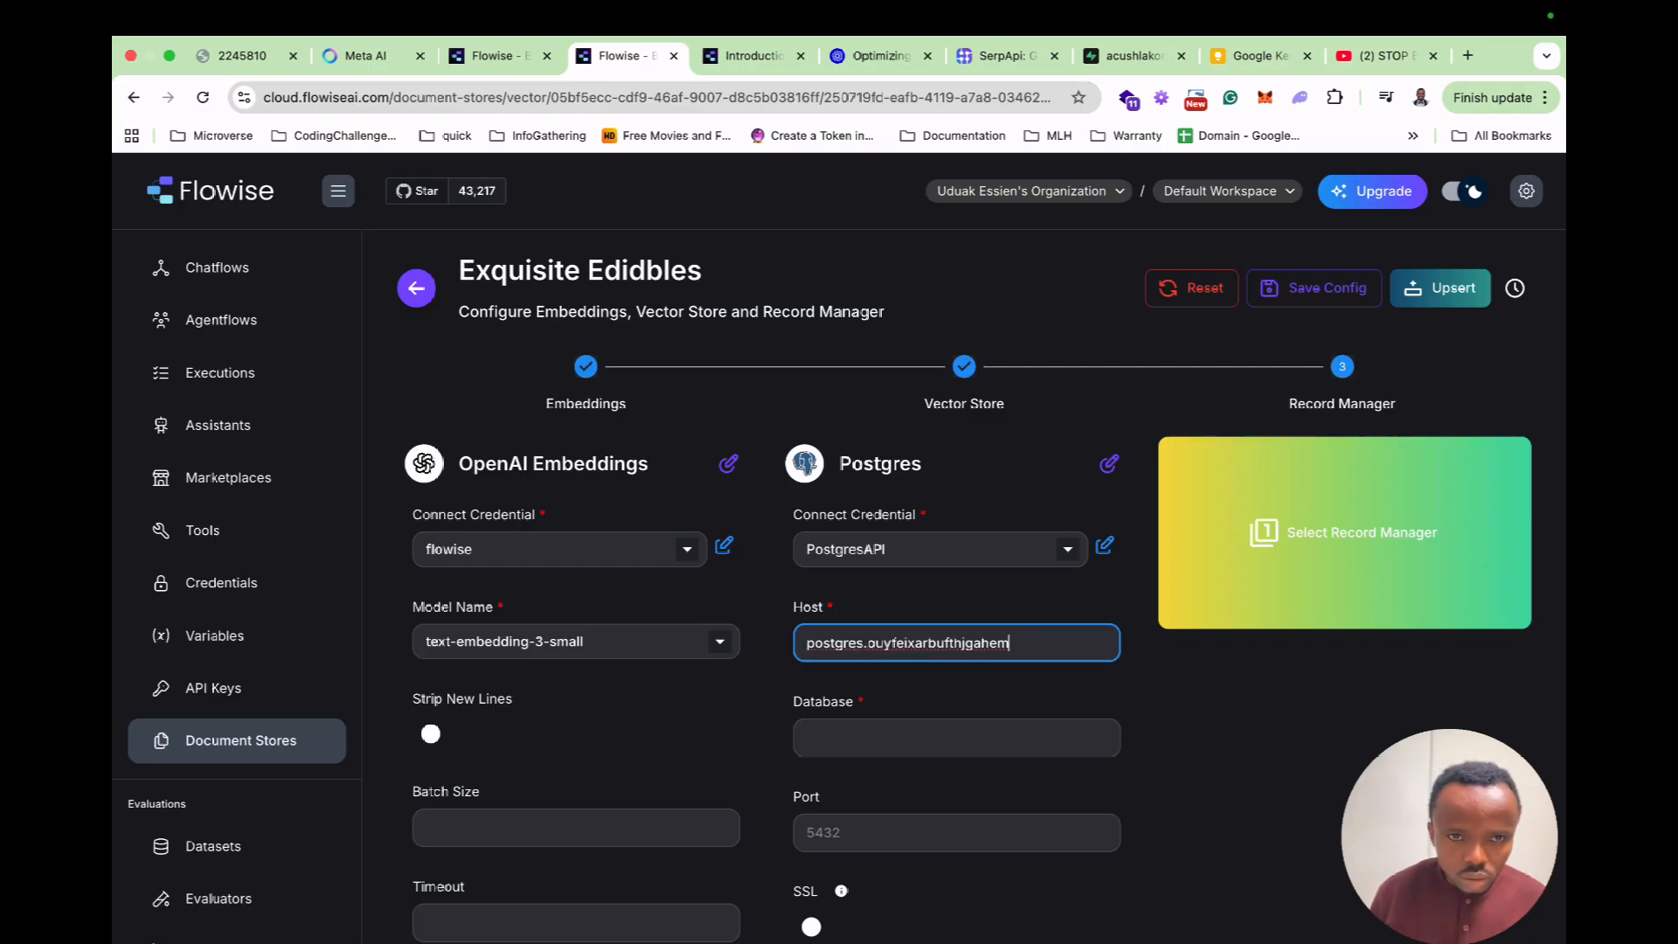
pyautogui.click(1134, 56)
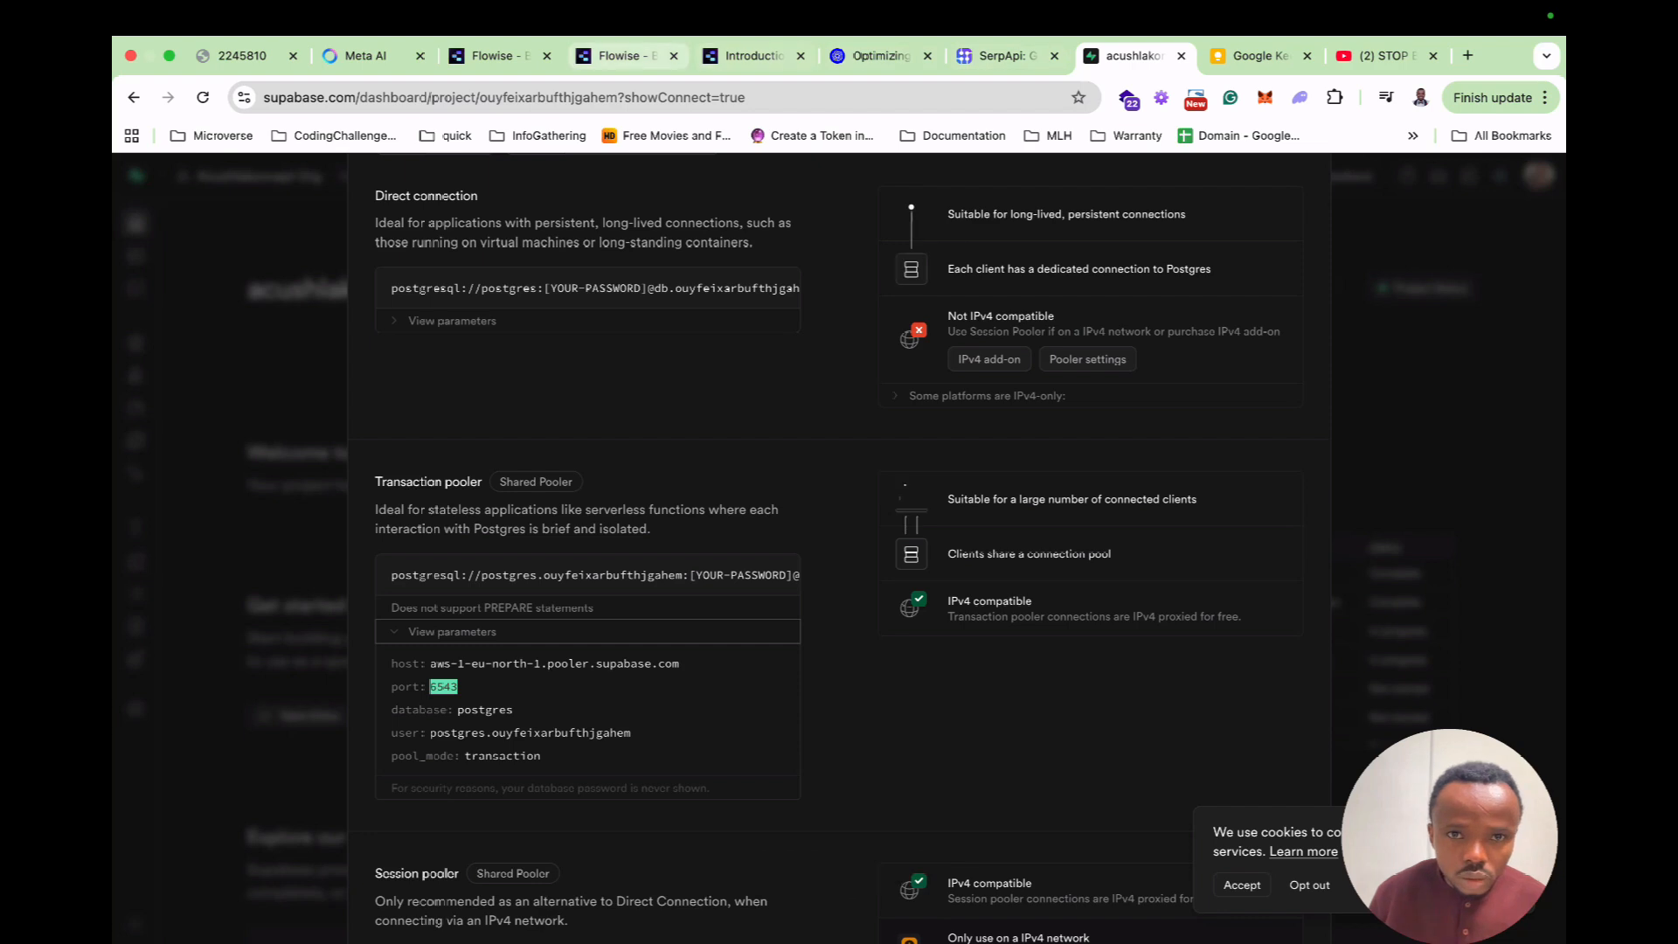
pyautogui.click(618, 56)
pyautogui.press('Tab')
pyautogui.write('postgres')
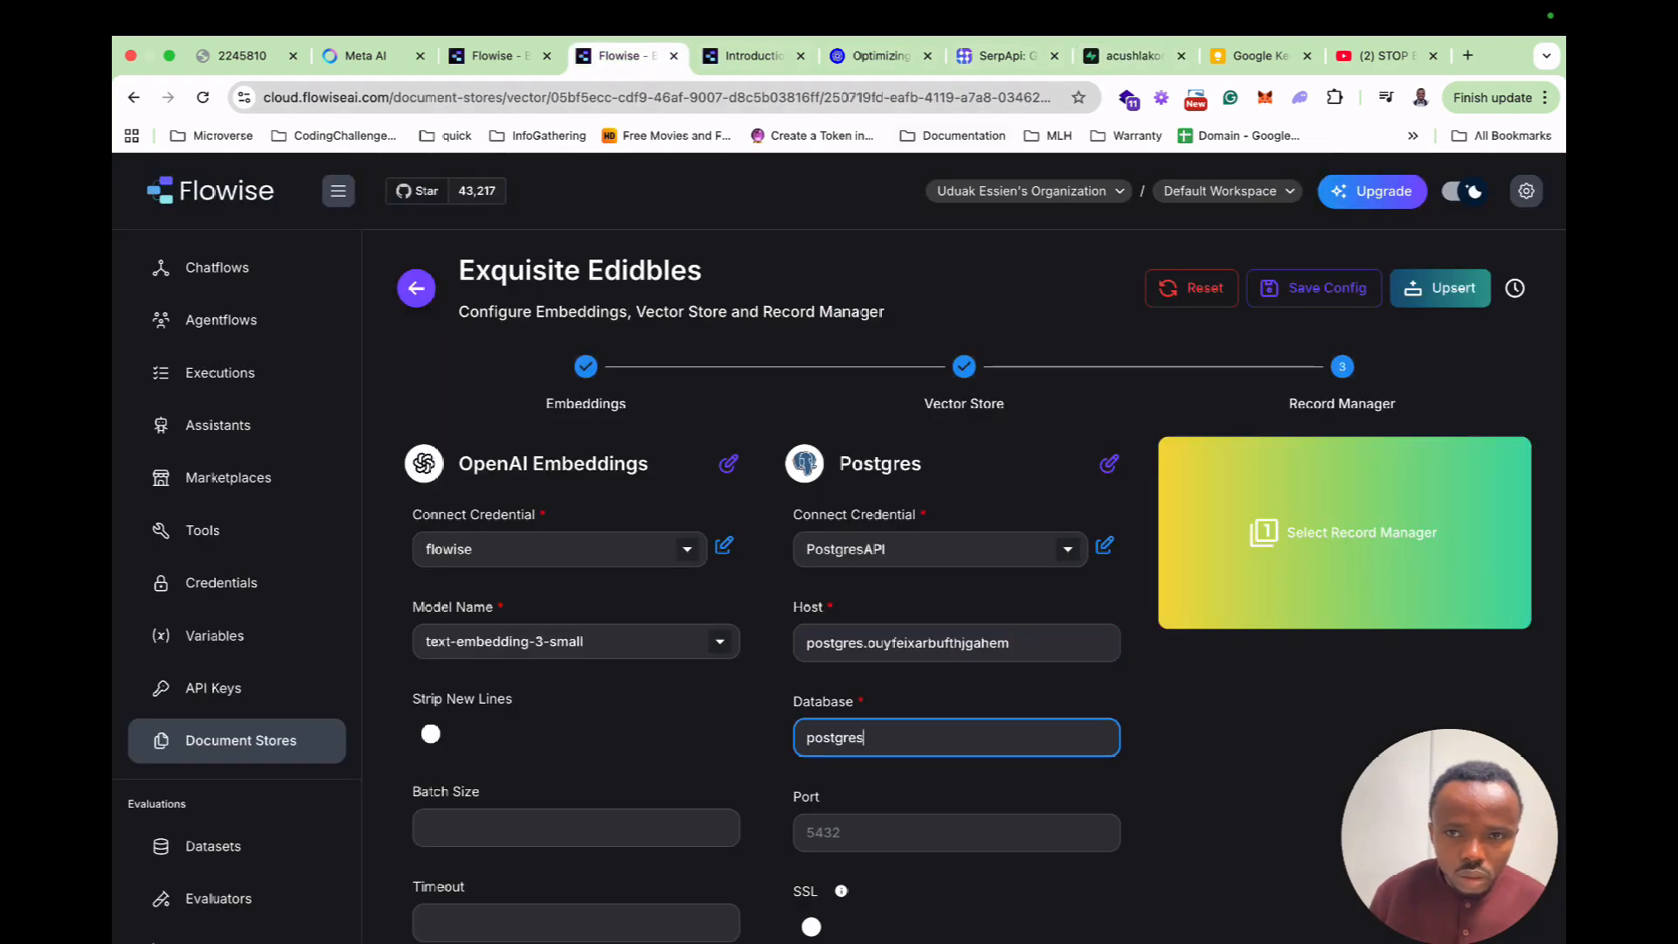
# Set the Postgres port to 6543 and turn SSL on.
pyautogui.click(1134, 56)
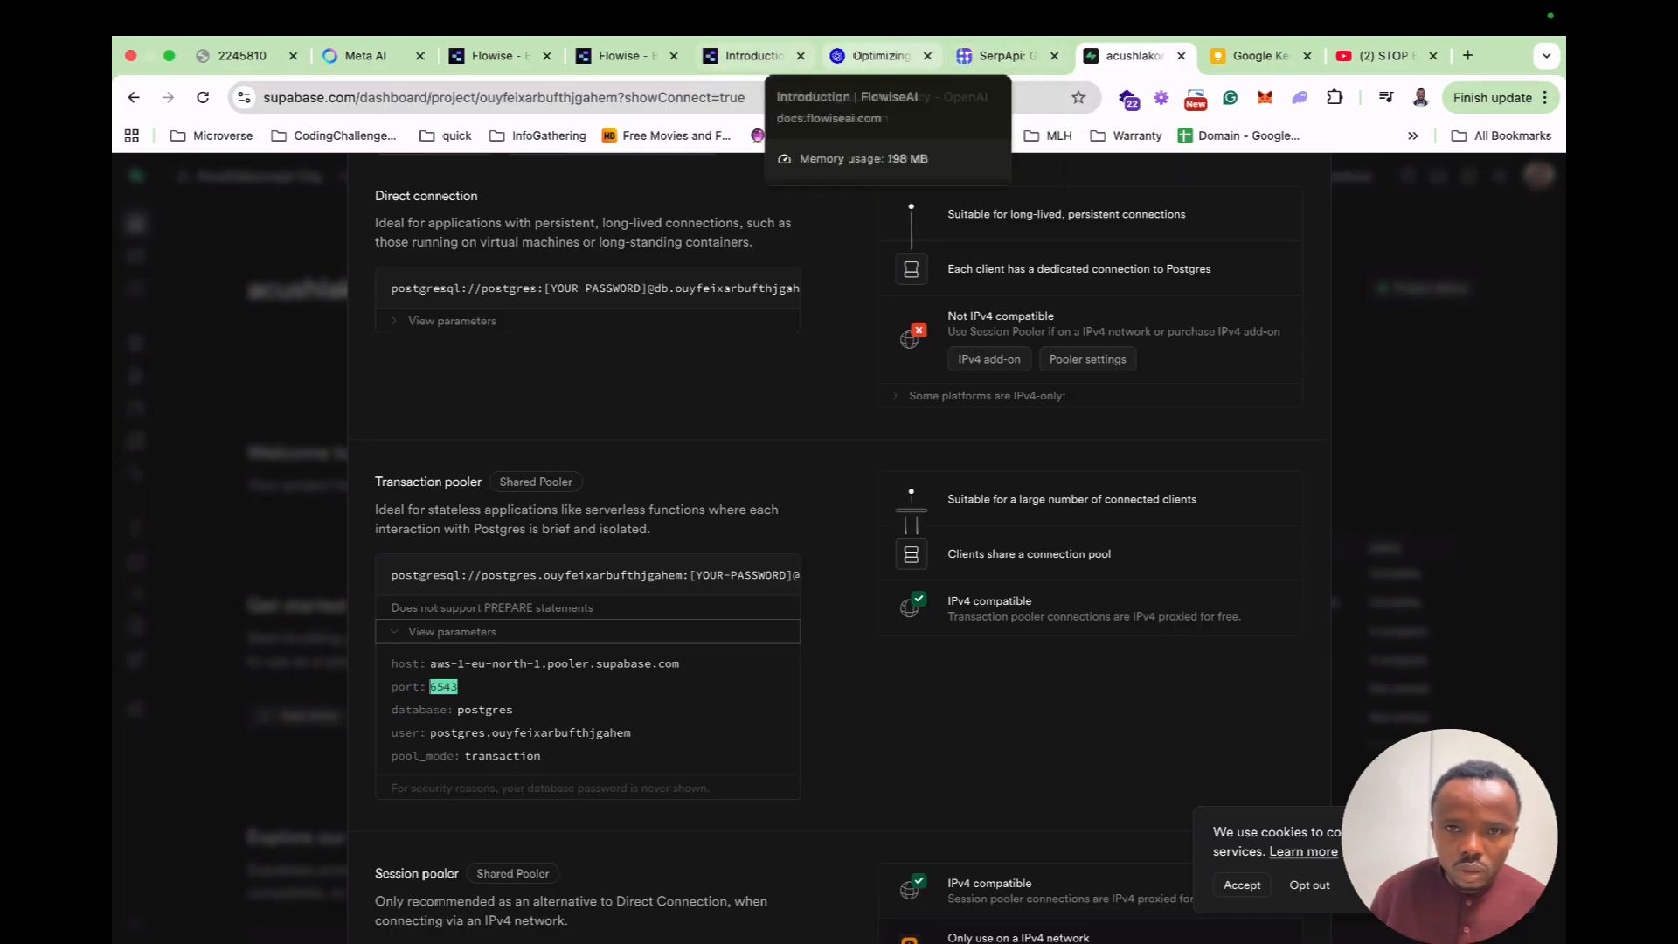
pyautogui.click(625, 56)
pyautogui.press('Tab')
pyautogui.write('6543')
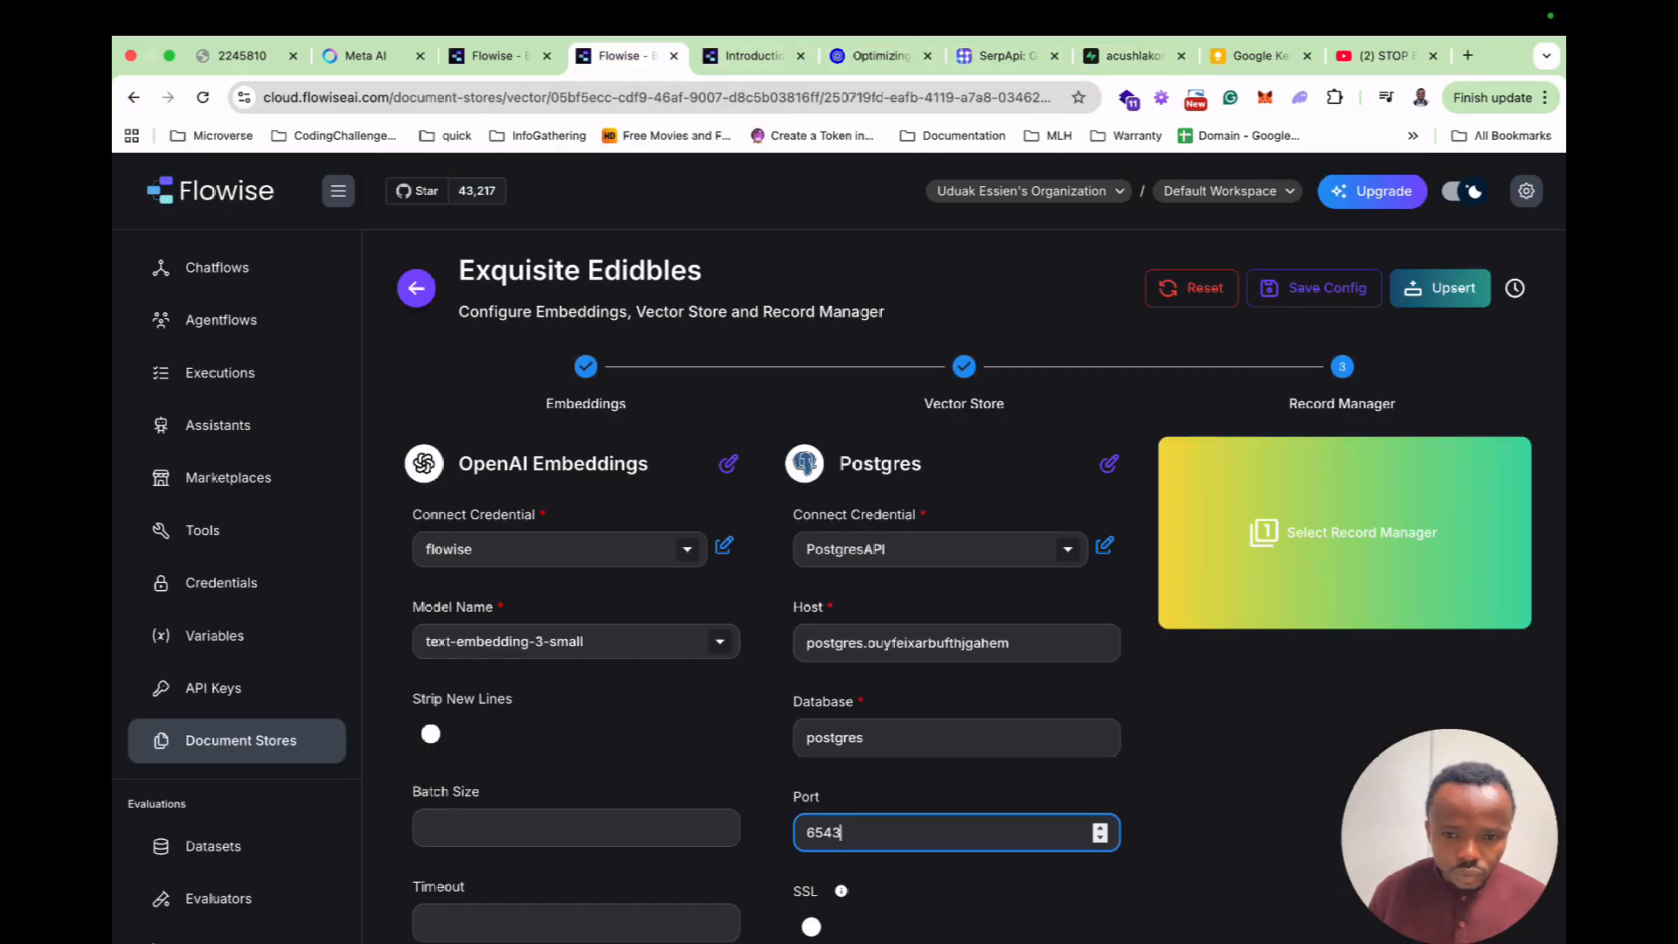
pyautogui.scroll(-2, 956, 664)
pyautogui.click(814, 754)
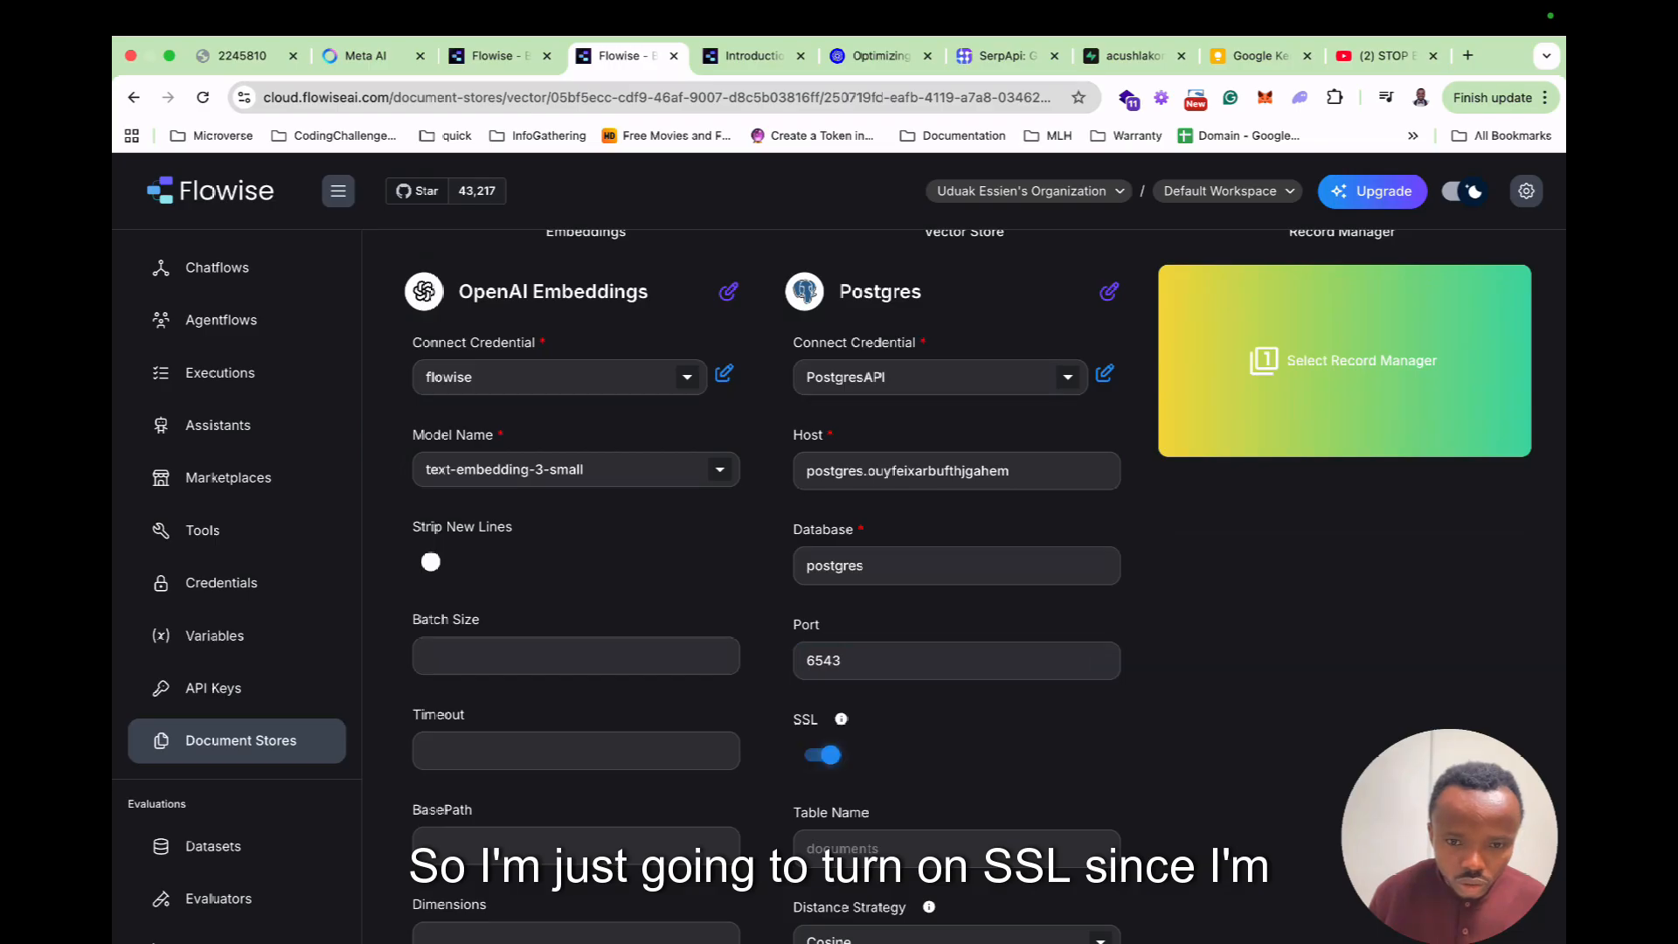
pyautogui.scroll(1, 957, 471)
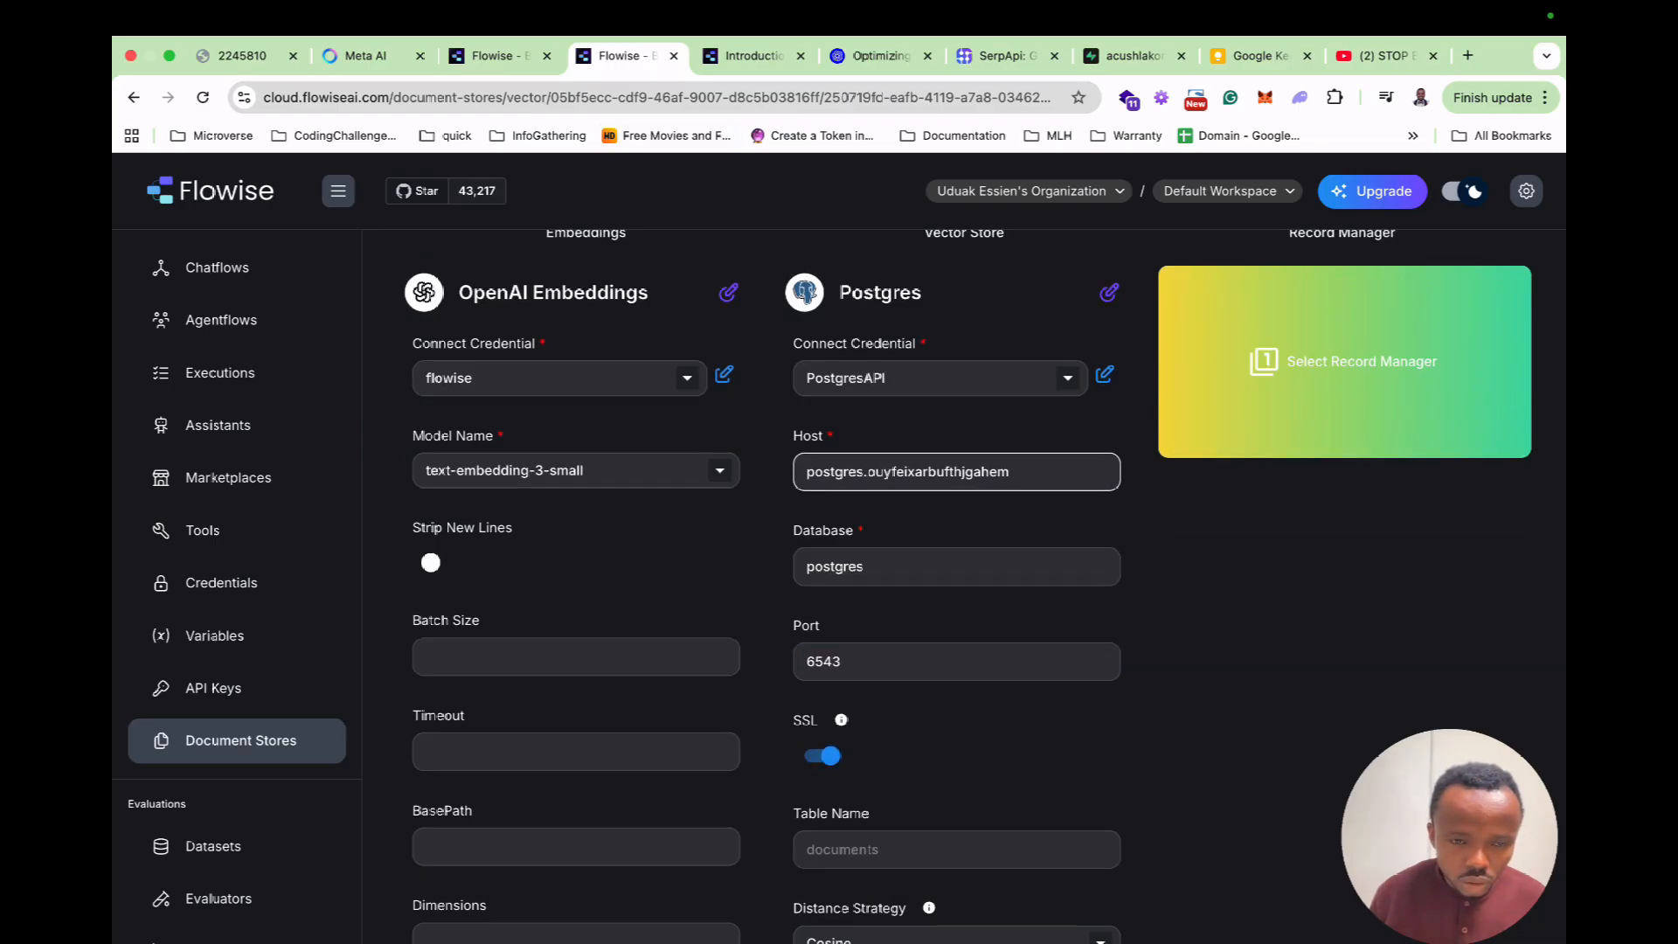
pyautogui.scroll(2, 956, 472)
# Choose the Postgres Record Manager and give it the PostgresAPI credential.
pyautogui.click(1344, 526)
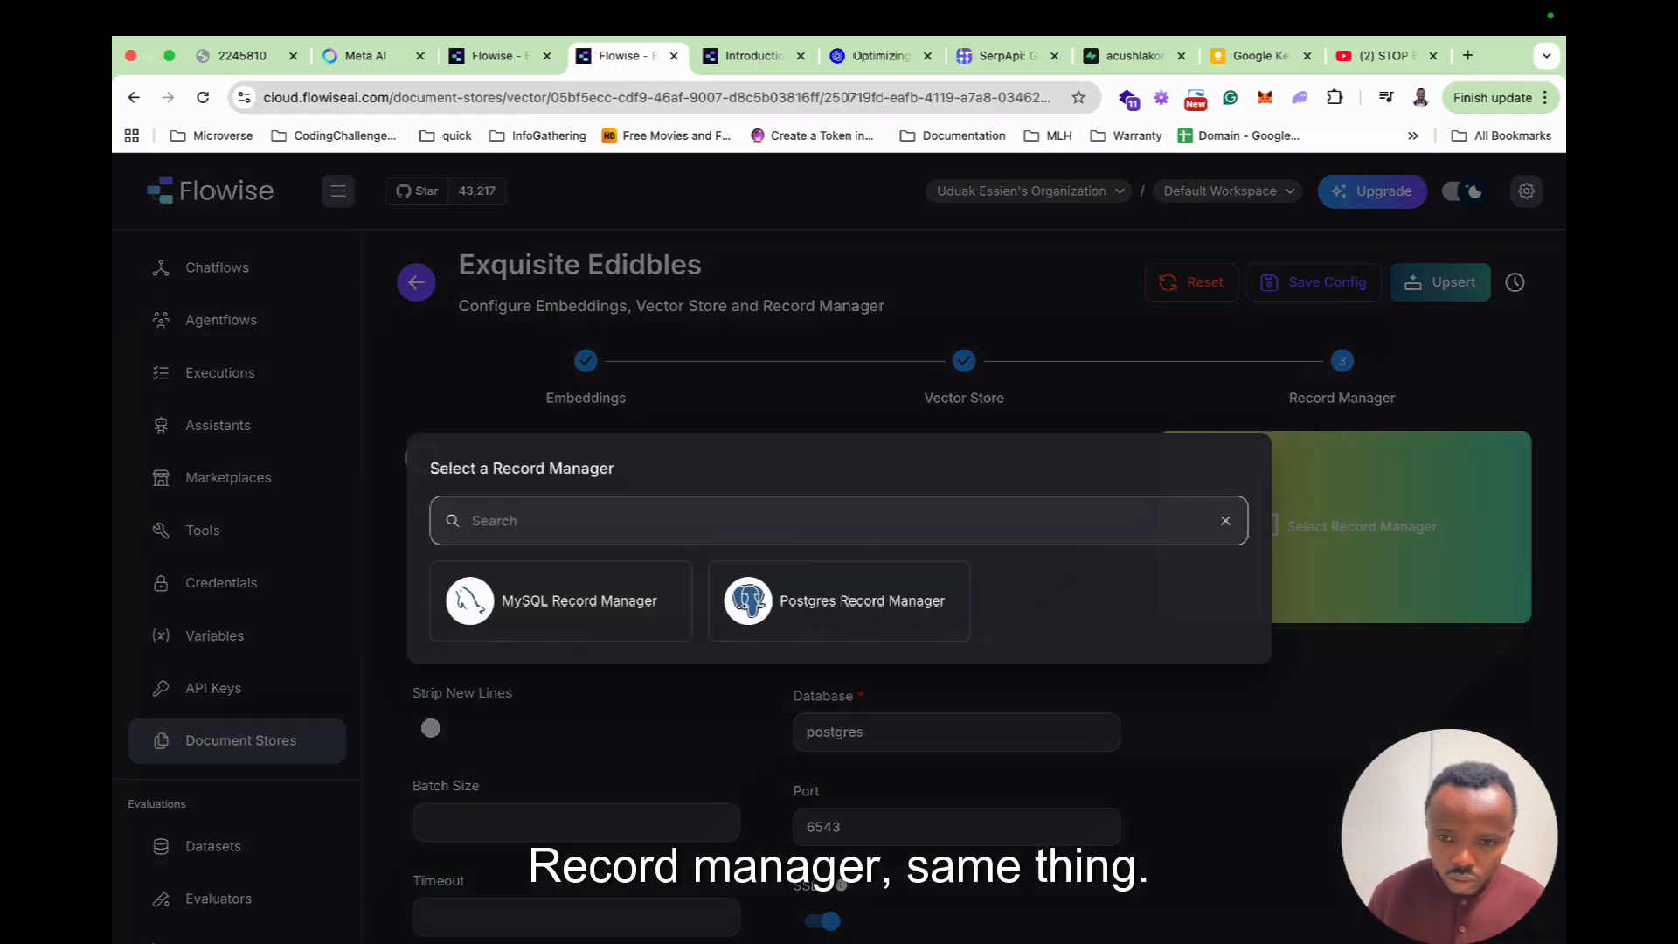
pyautogui.click(839, 600)
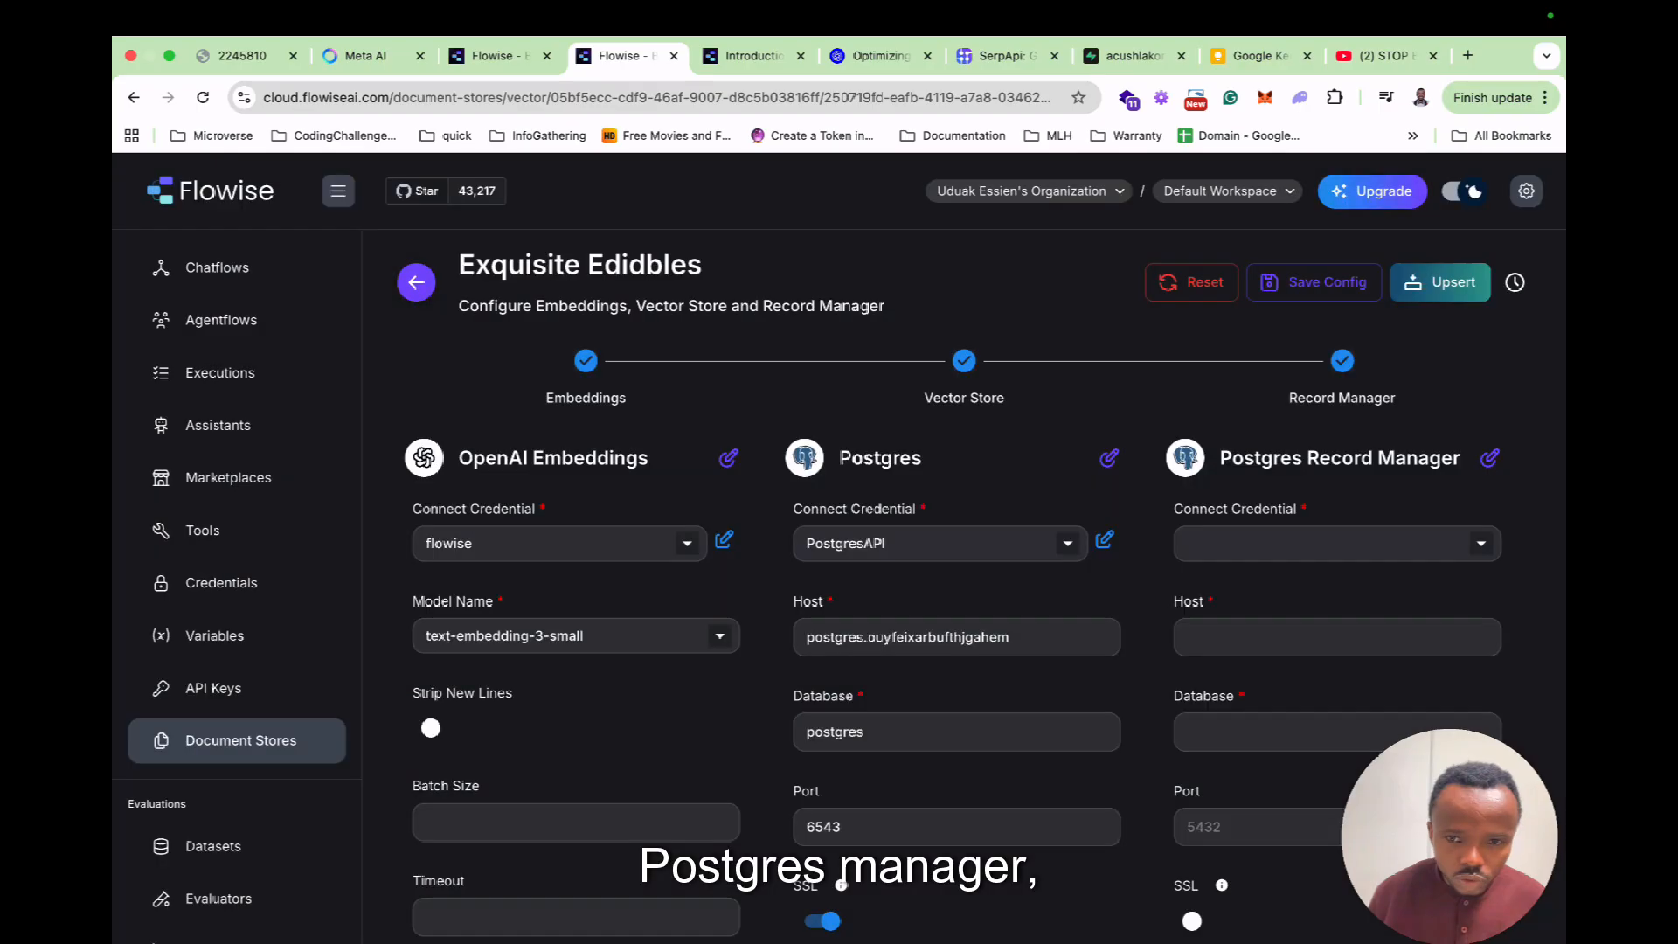
pyautogui.click(1337, 543)
pyautogui.click(1241, 583)
# Copy the vector store's host, database postgres and port 6543 into the record manager.
pyautogui.tripleClick(944, 637)
pyautogui.press('super+c')
pyautogui.click(1337, 636)
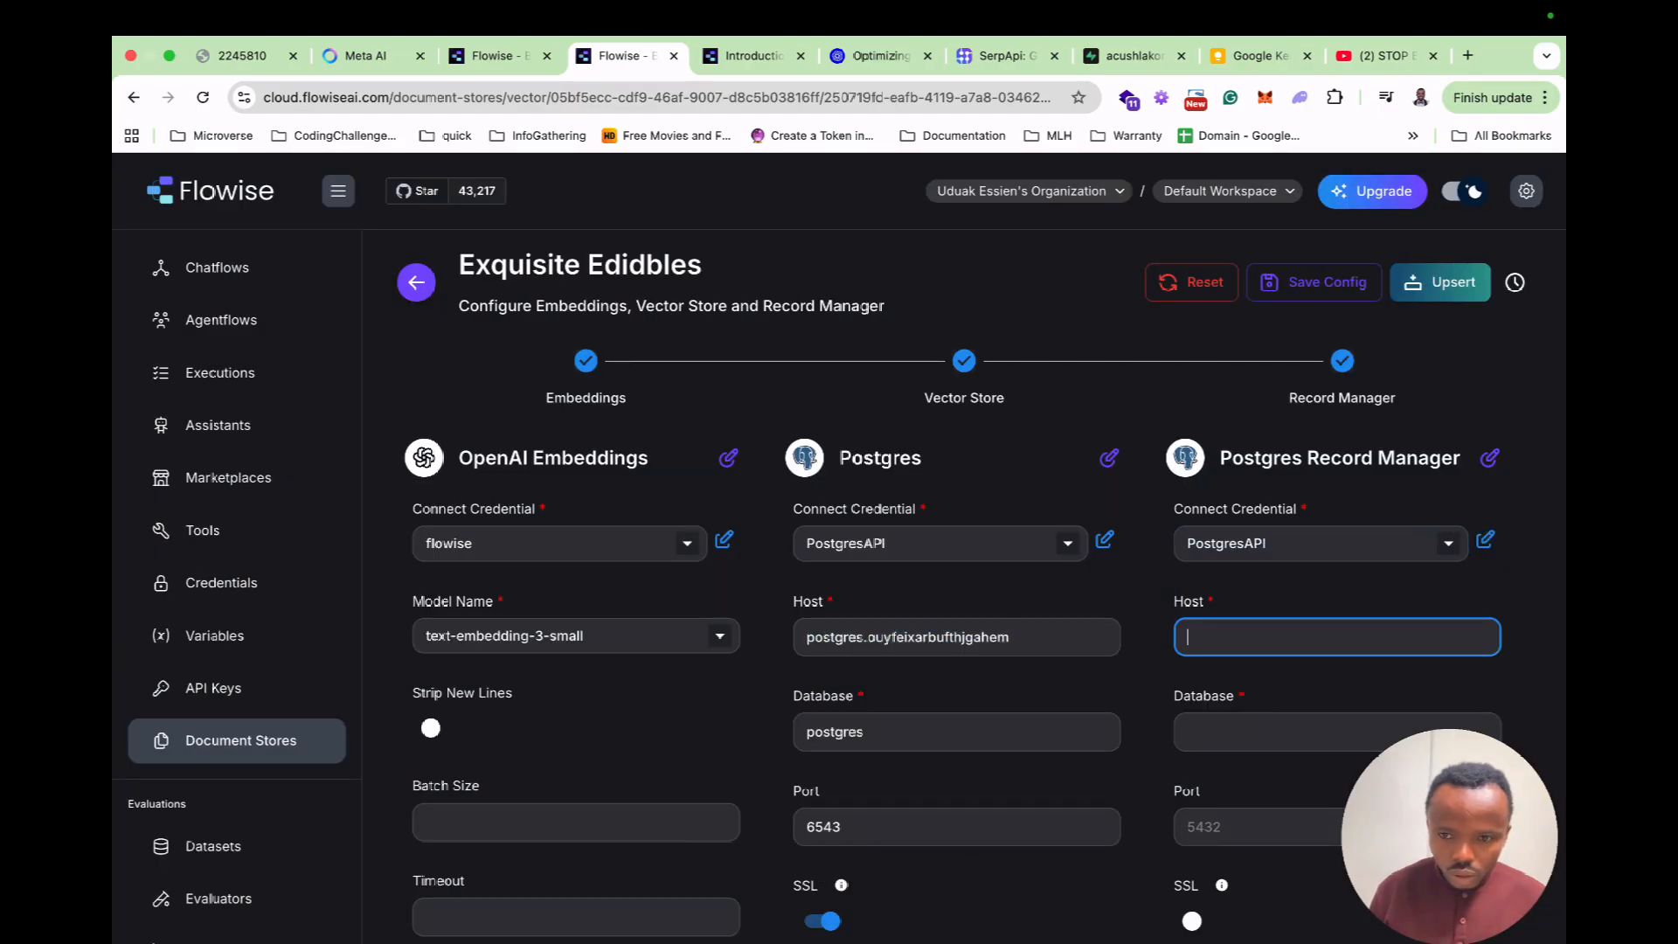
pyautogui.press('super+v')
pyautogui.doubleClick(836, 732)
pyautogui.click(1258, 732)
pyautogui.write('postgres')
pyautogui.doubleClick(823, 826)
pyautogui.press('super+c')
pyautogui.click(1258, 827)
pyautogui.press('super+v')
# Turn on SSL for the record manager and run the upsert, which fails with an error.
pyautogui.scroll(-3, 1258, 787)
pyautogui.click(1192, 695)
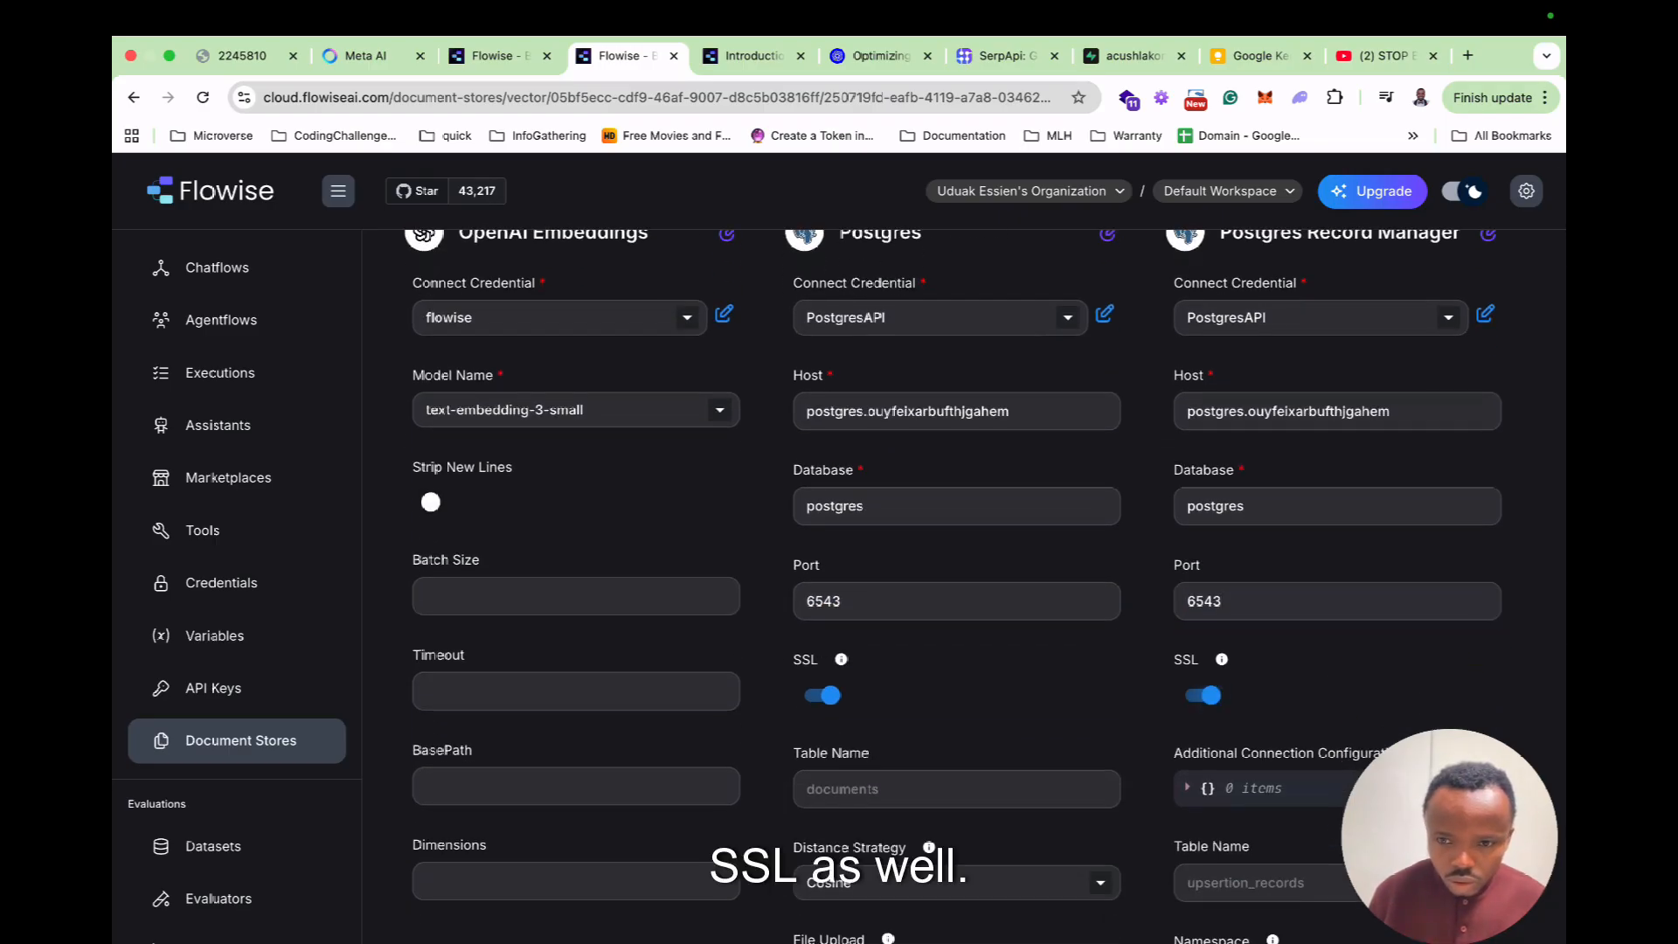
pyautogui.scroll(3, 853, 554)
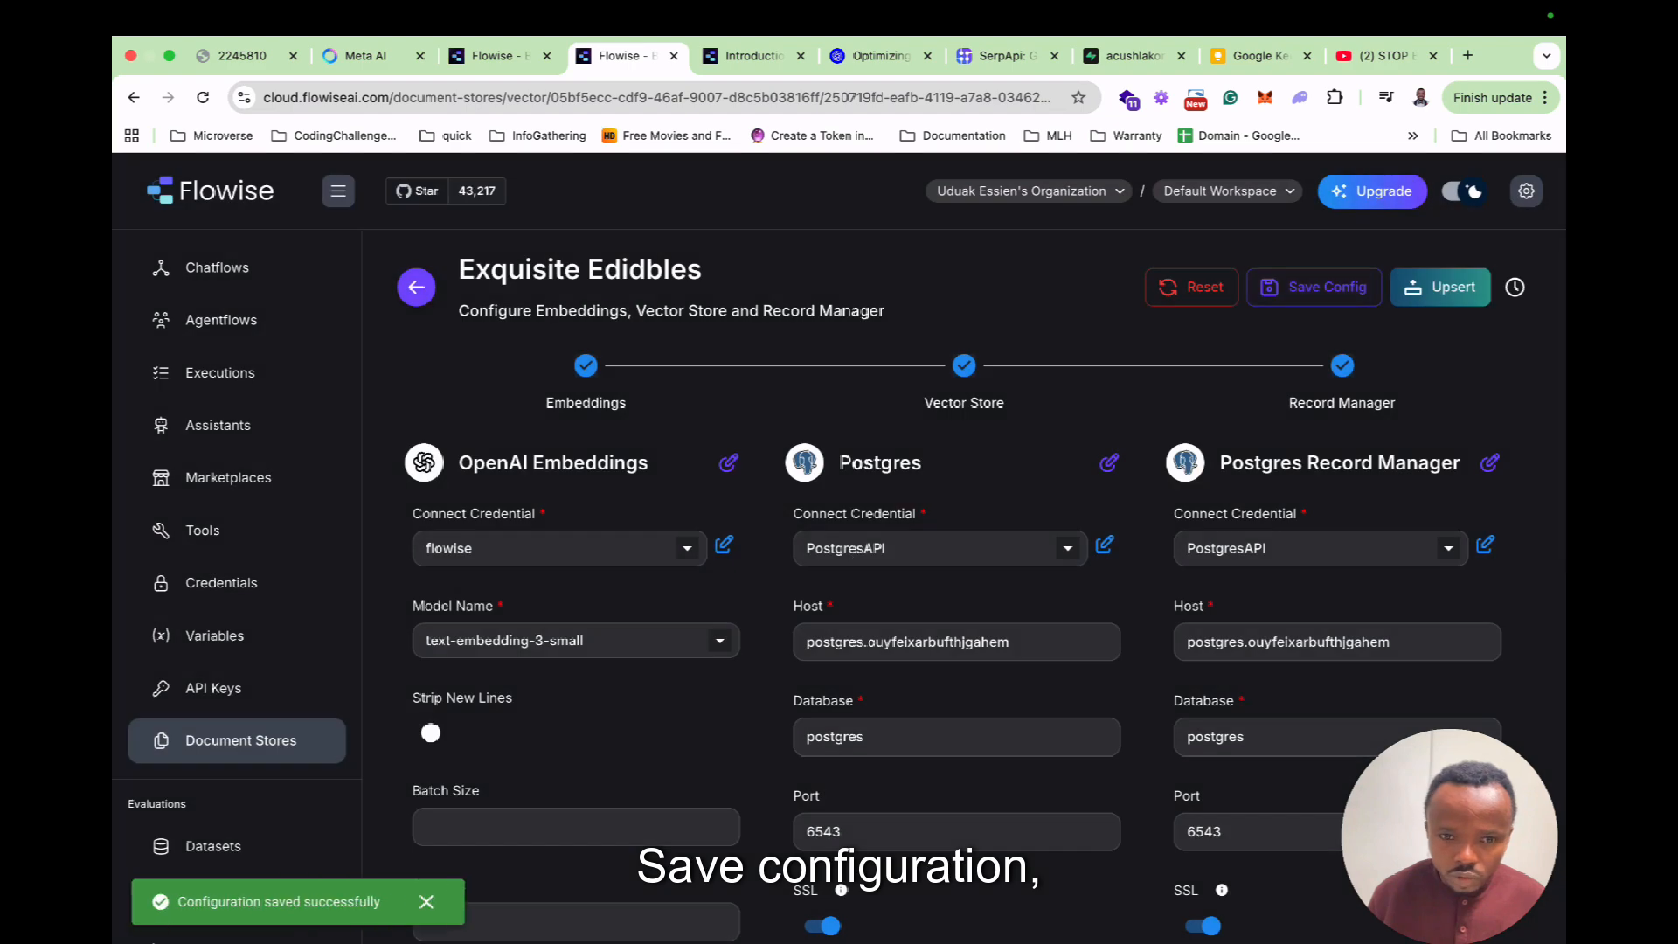
pyautogui.click(1440, 286)
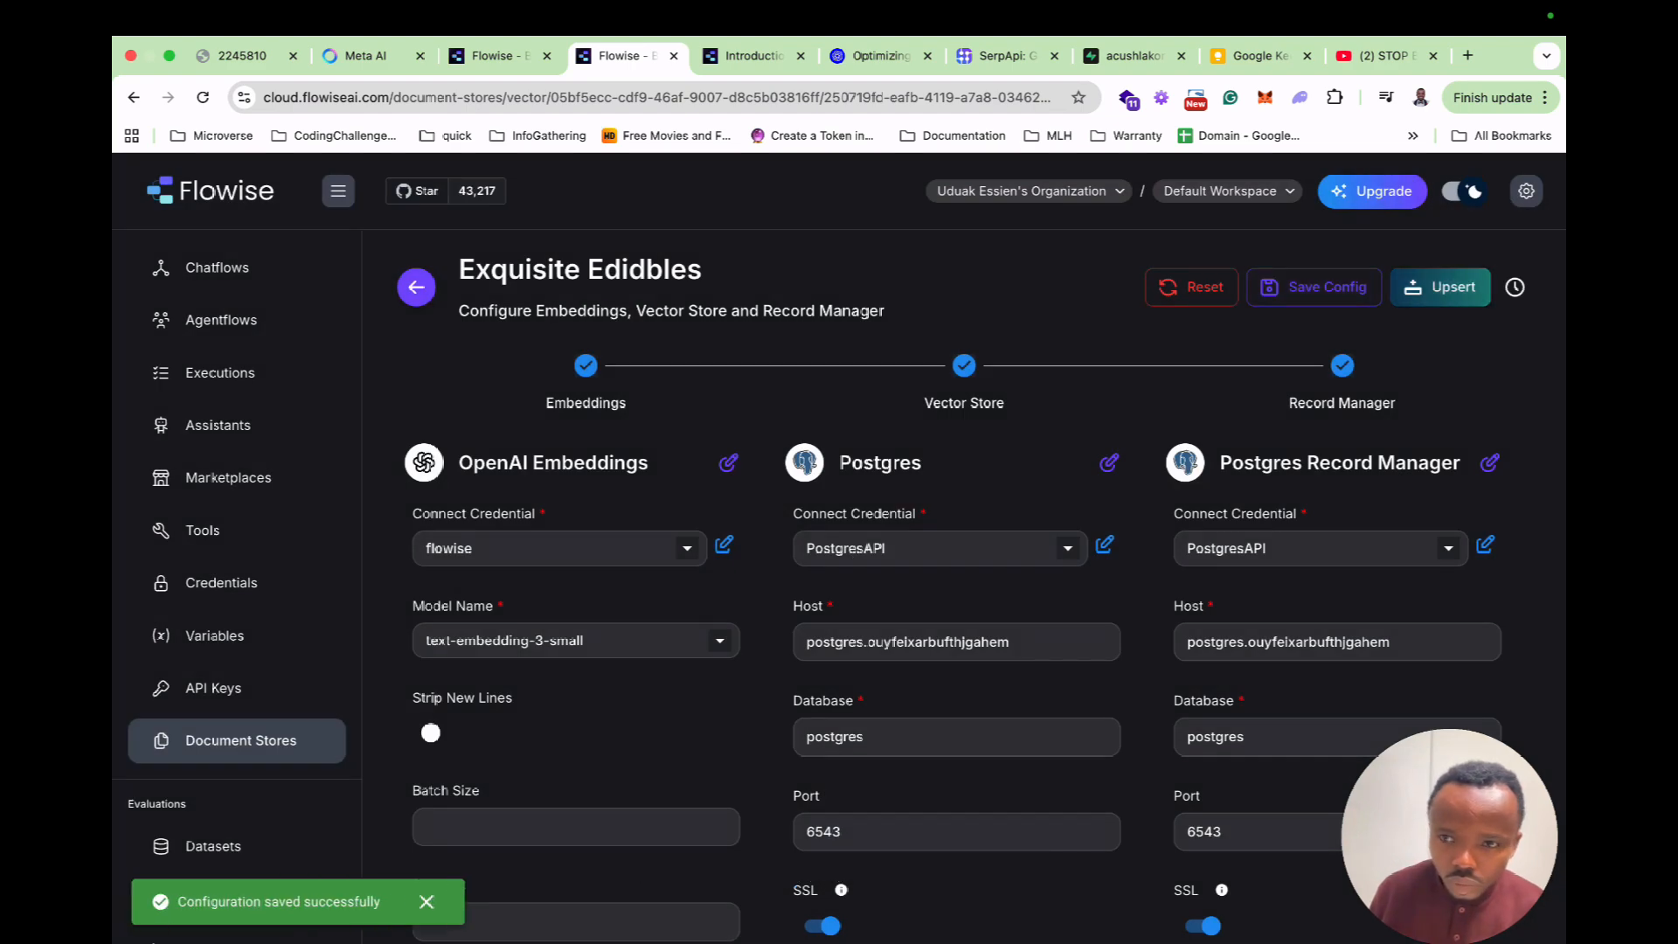
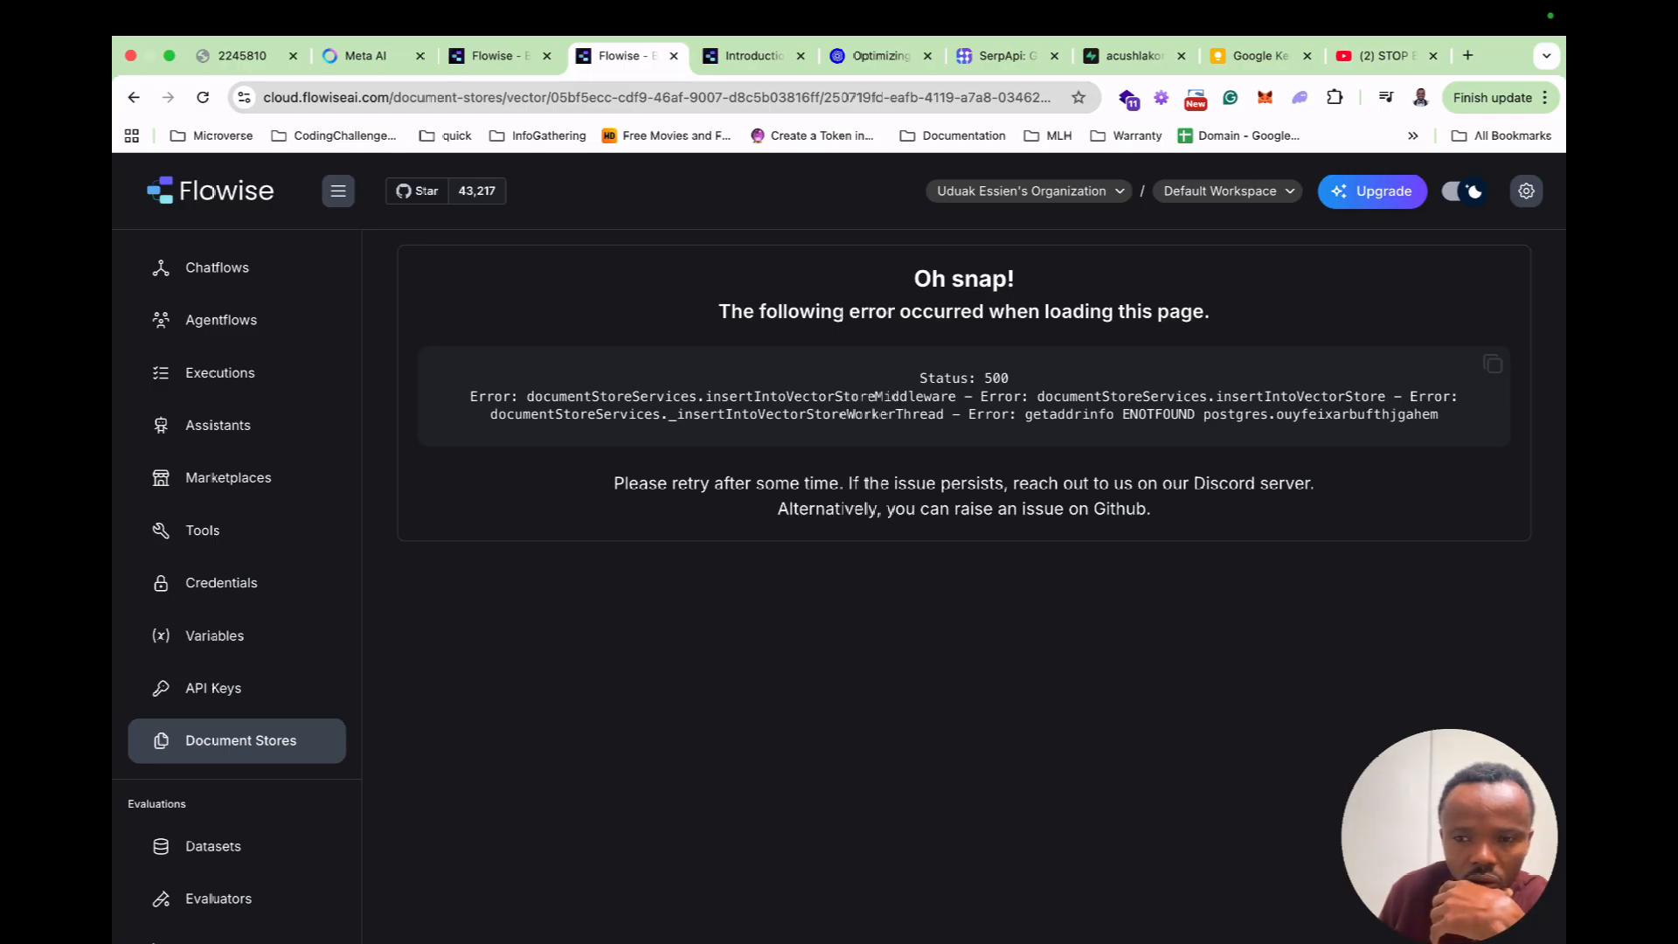
# Check the Supabase connection parameters, then return to Flowise and dismiss the upsert error.
pyautogui.click(1122, 56)
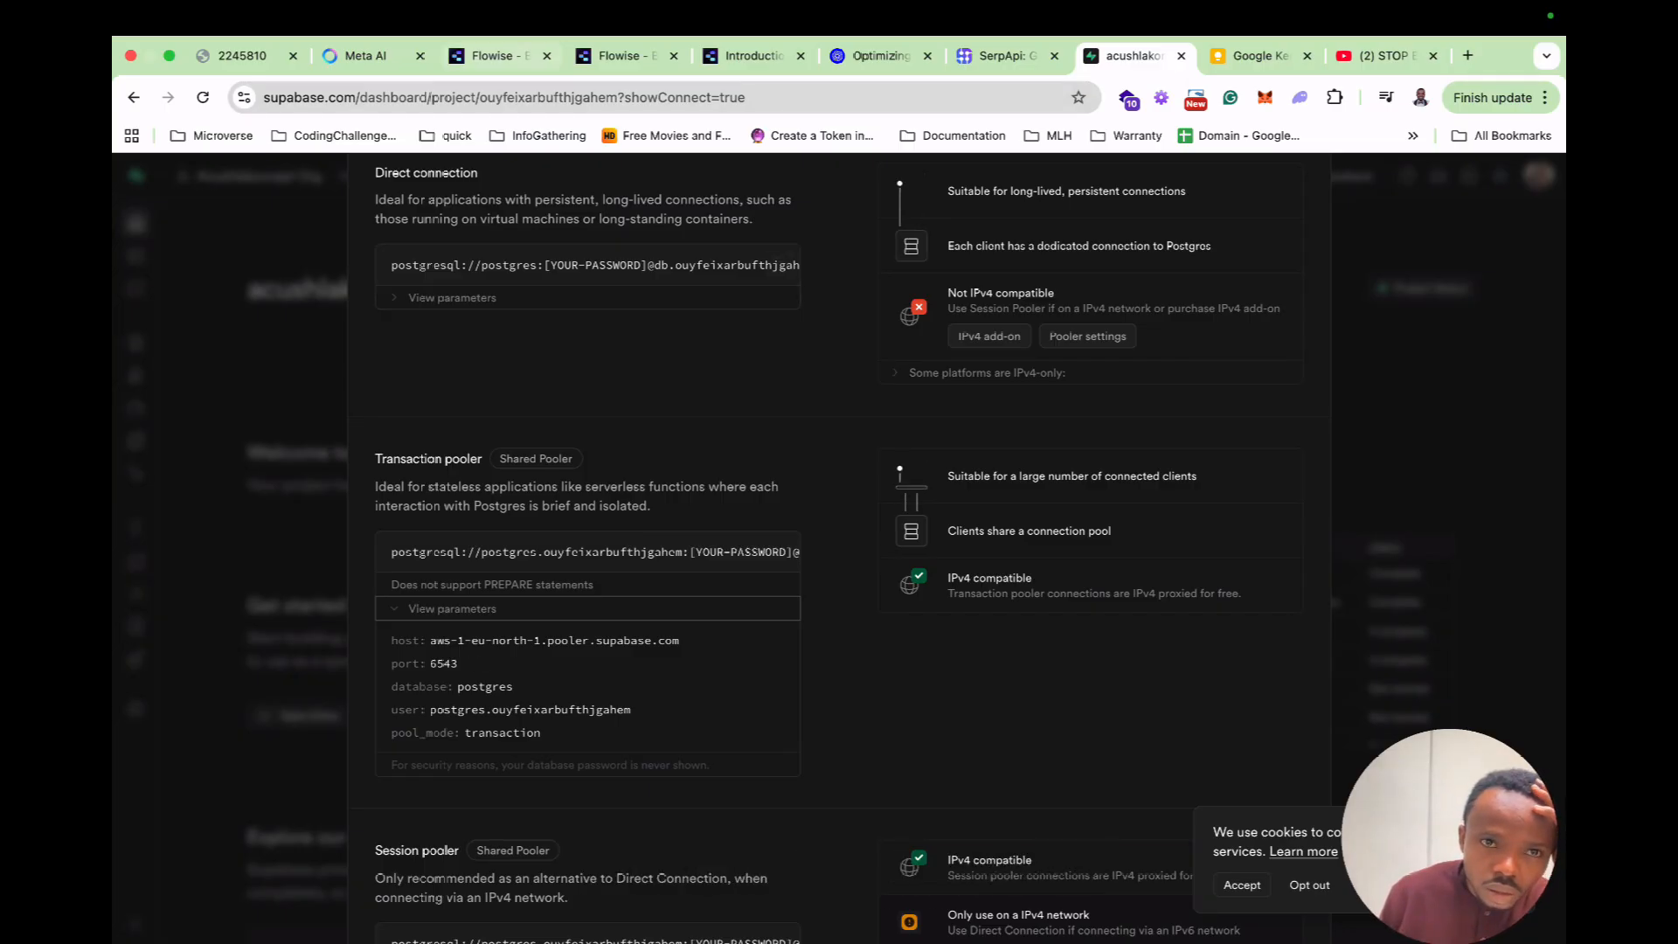
pyautogui.click(500, 55)
pyautogui.click(1516, 201)
pyautogui.click(1031, 603)
# Open the Exquisite Edidbles document store from the Document Stores list.
pyautogui.click(273, 888)
pyautogui.click(1454, 334)
pyautogui.click(1065, 786)
pyautogui.click(633, 586)
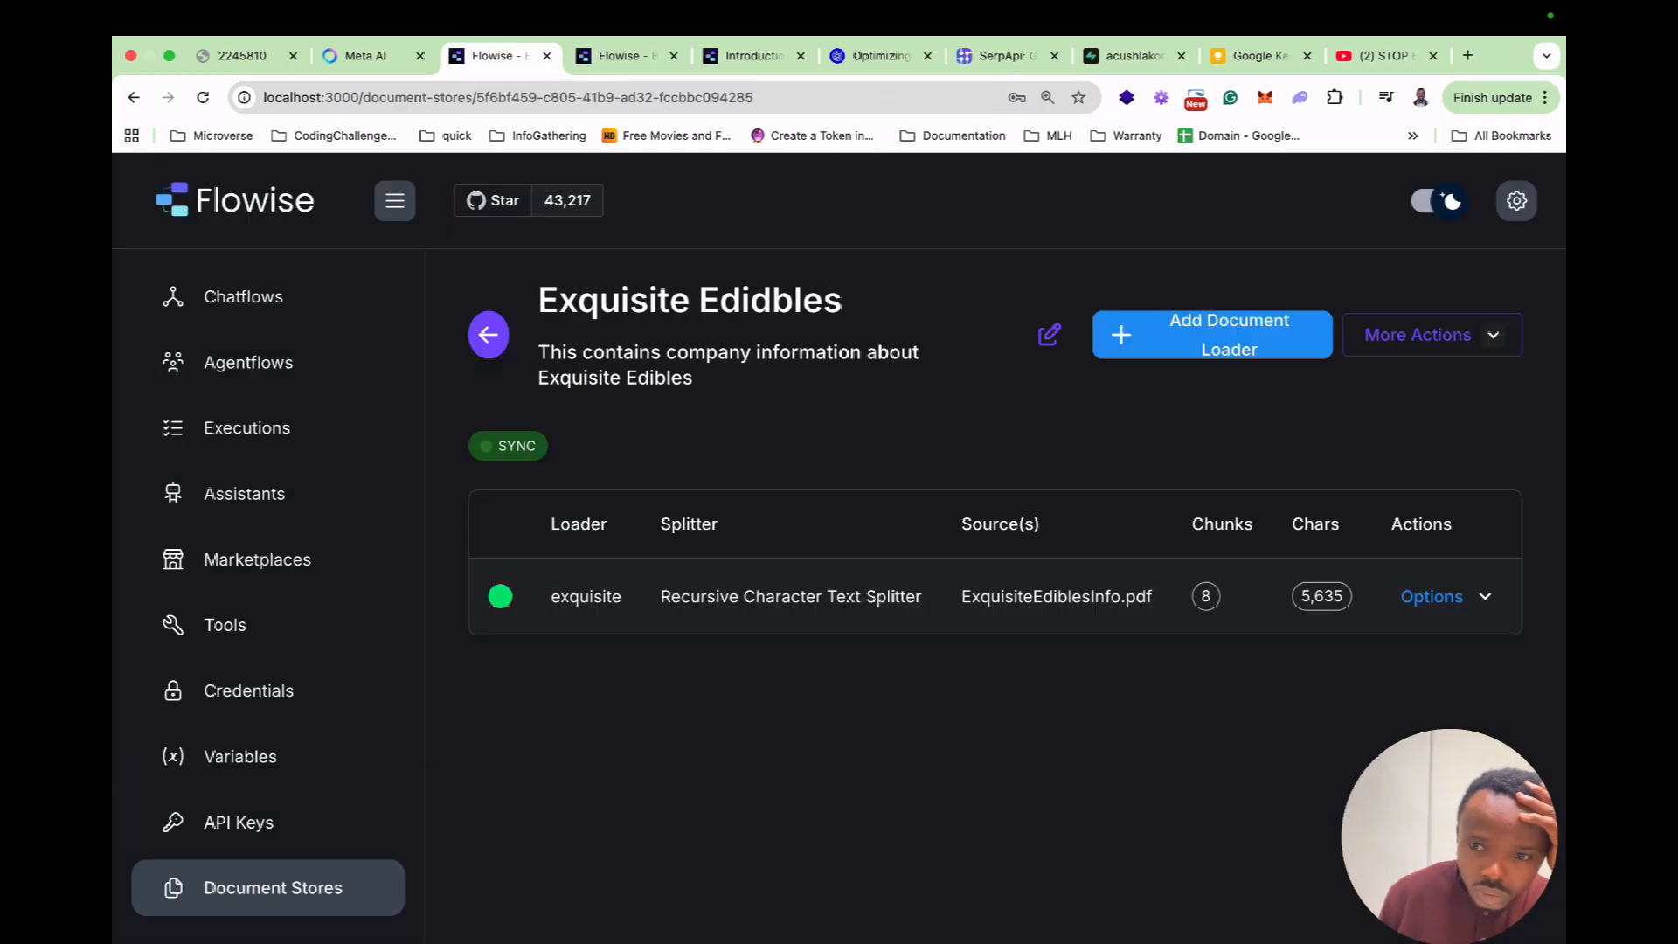
# Open the upsert configuration for the PDF loader's chunks and select its Postgres host.
pyautogui.click(1443, 596)
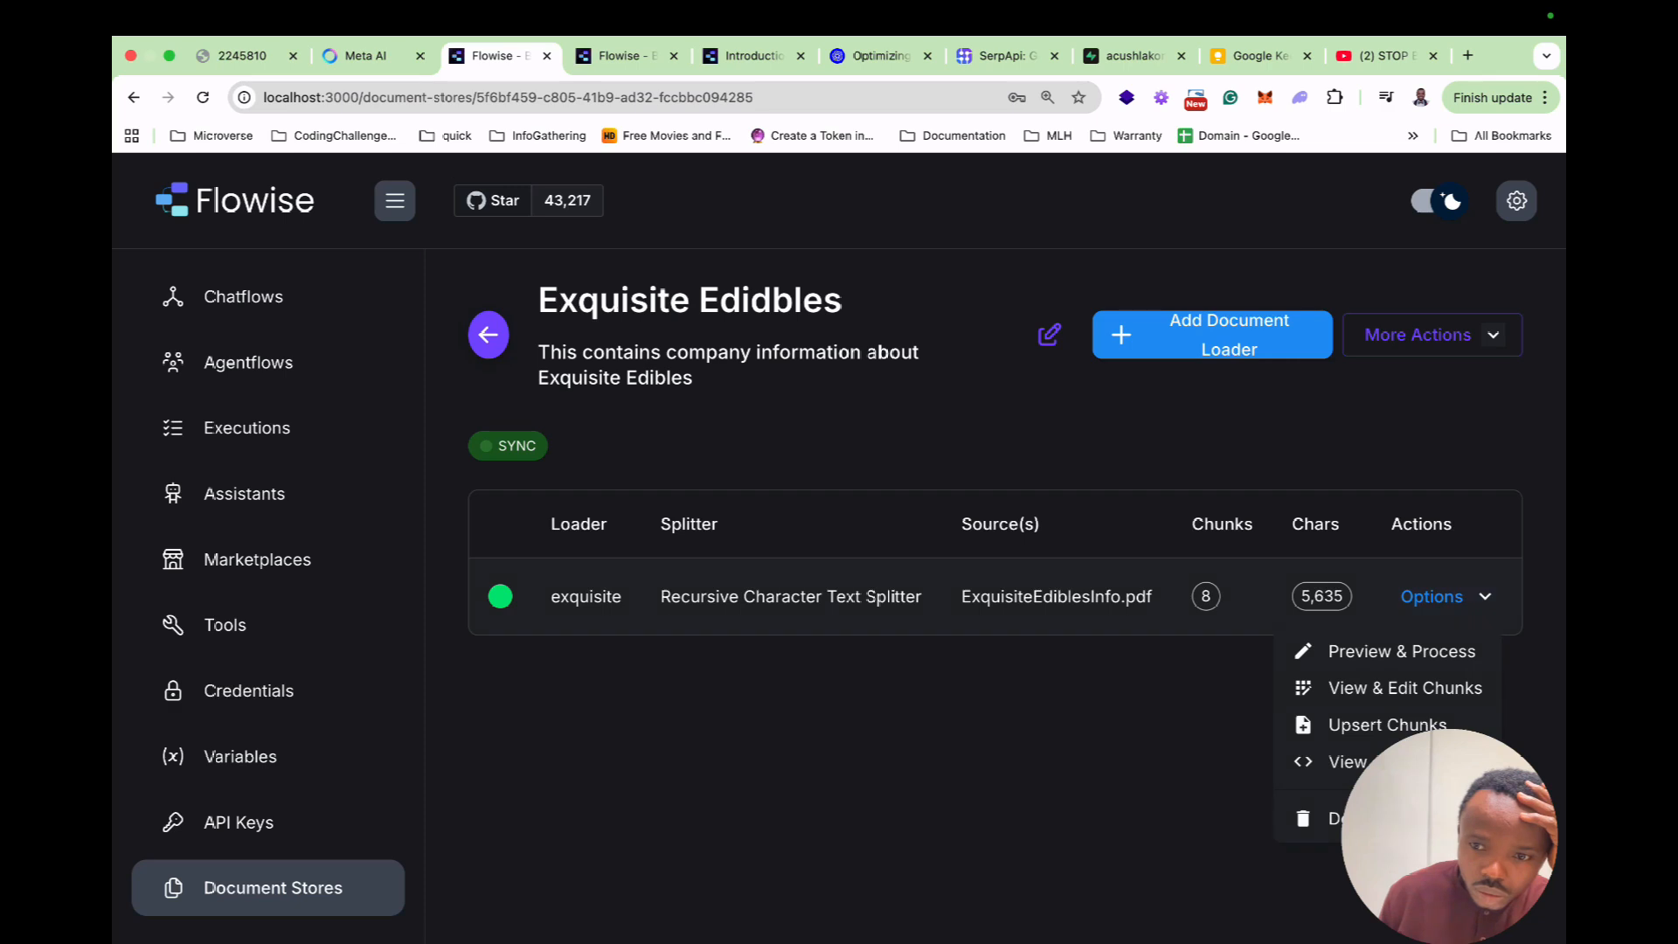
pyautogui.click(1386, 724)
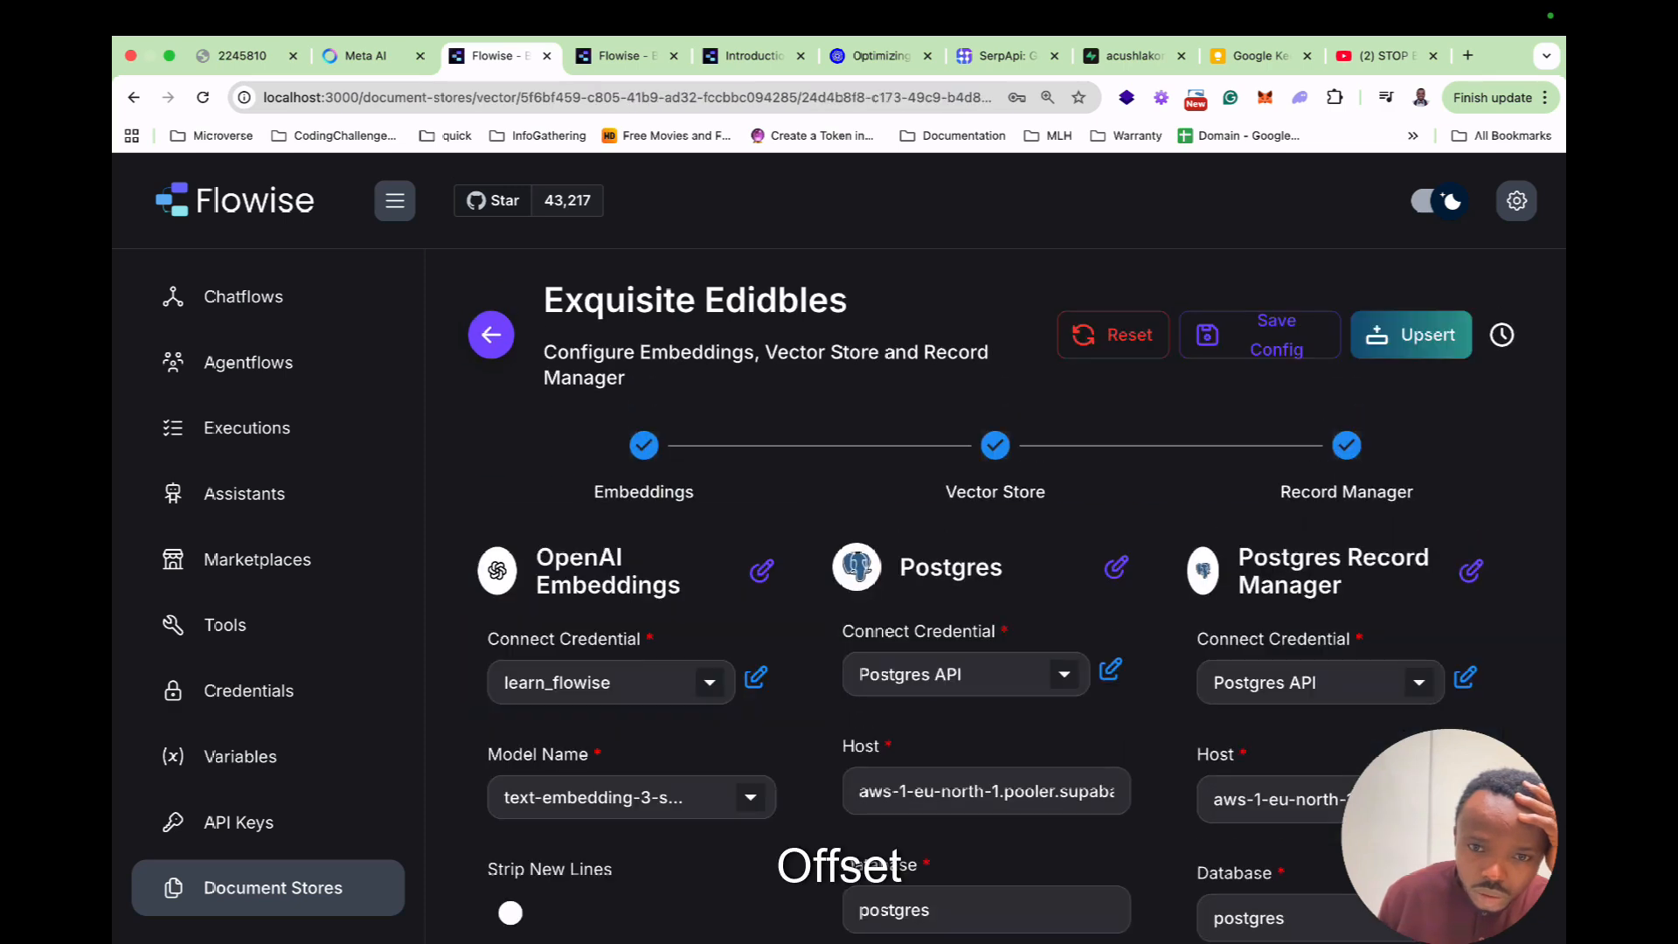
pyautogui.scroll(-3, 986, 611)
pyautogui.click(953, 592)
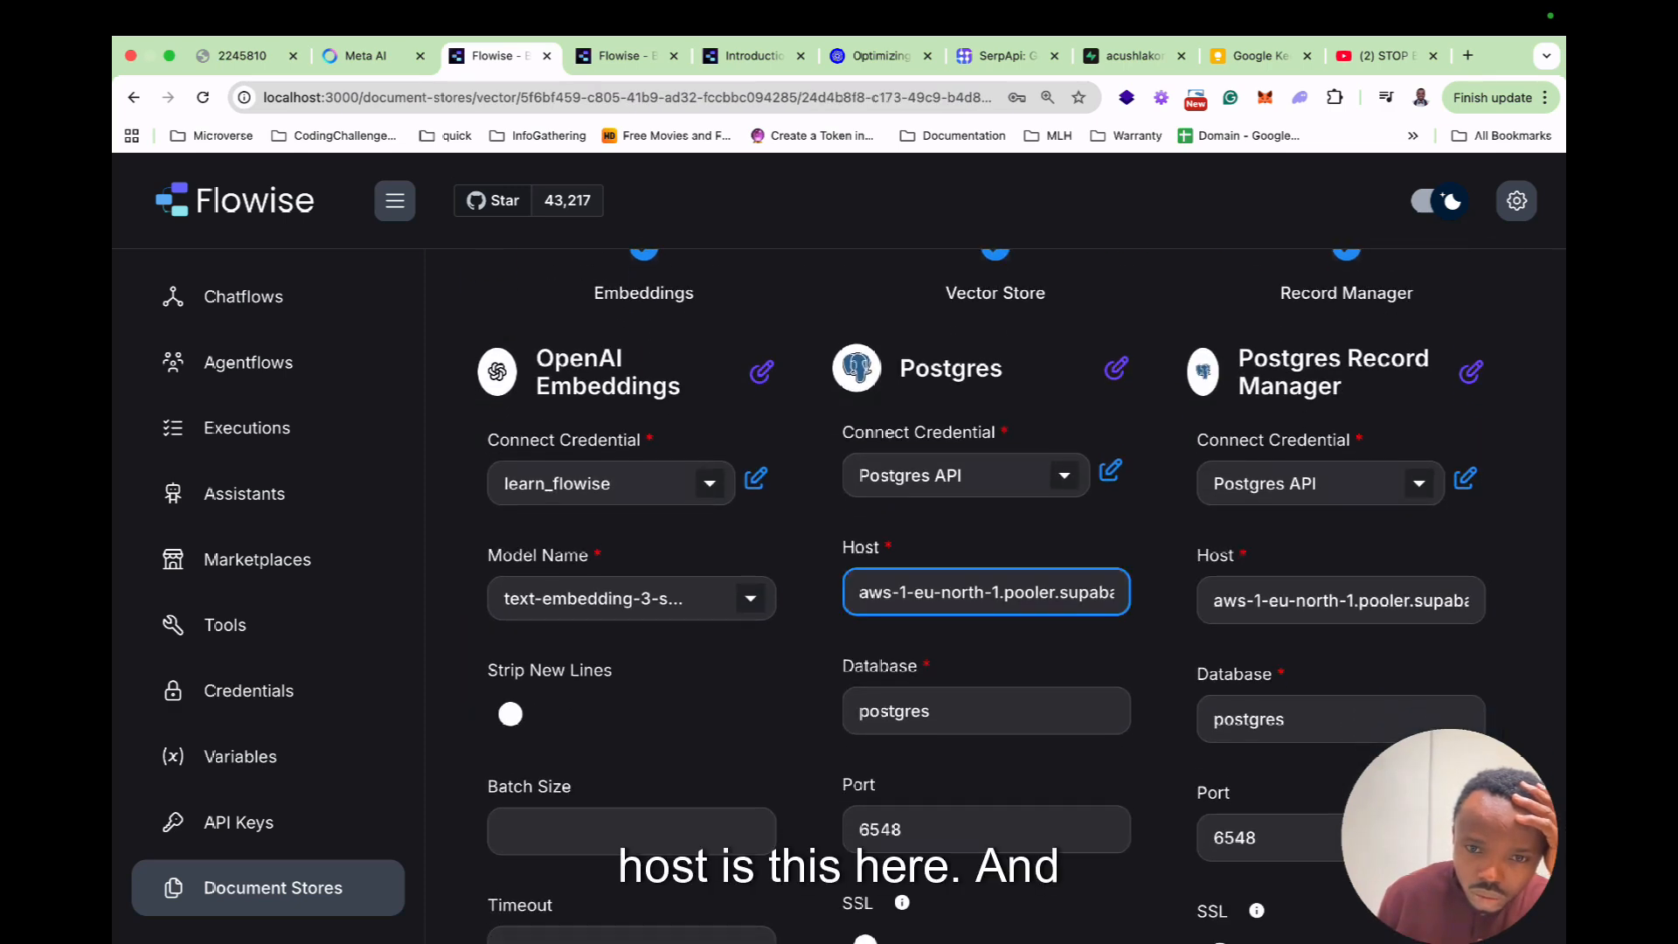
pyautogui.press('super+a')
pyautogui.press('super+c')
pyautogui.click(1316, 600)
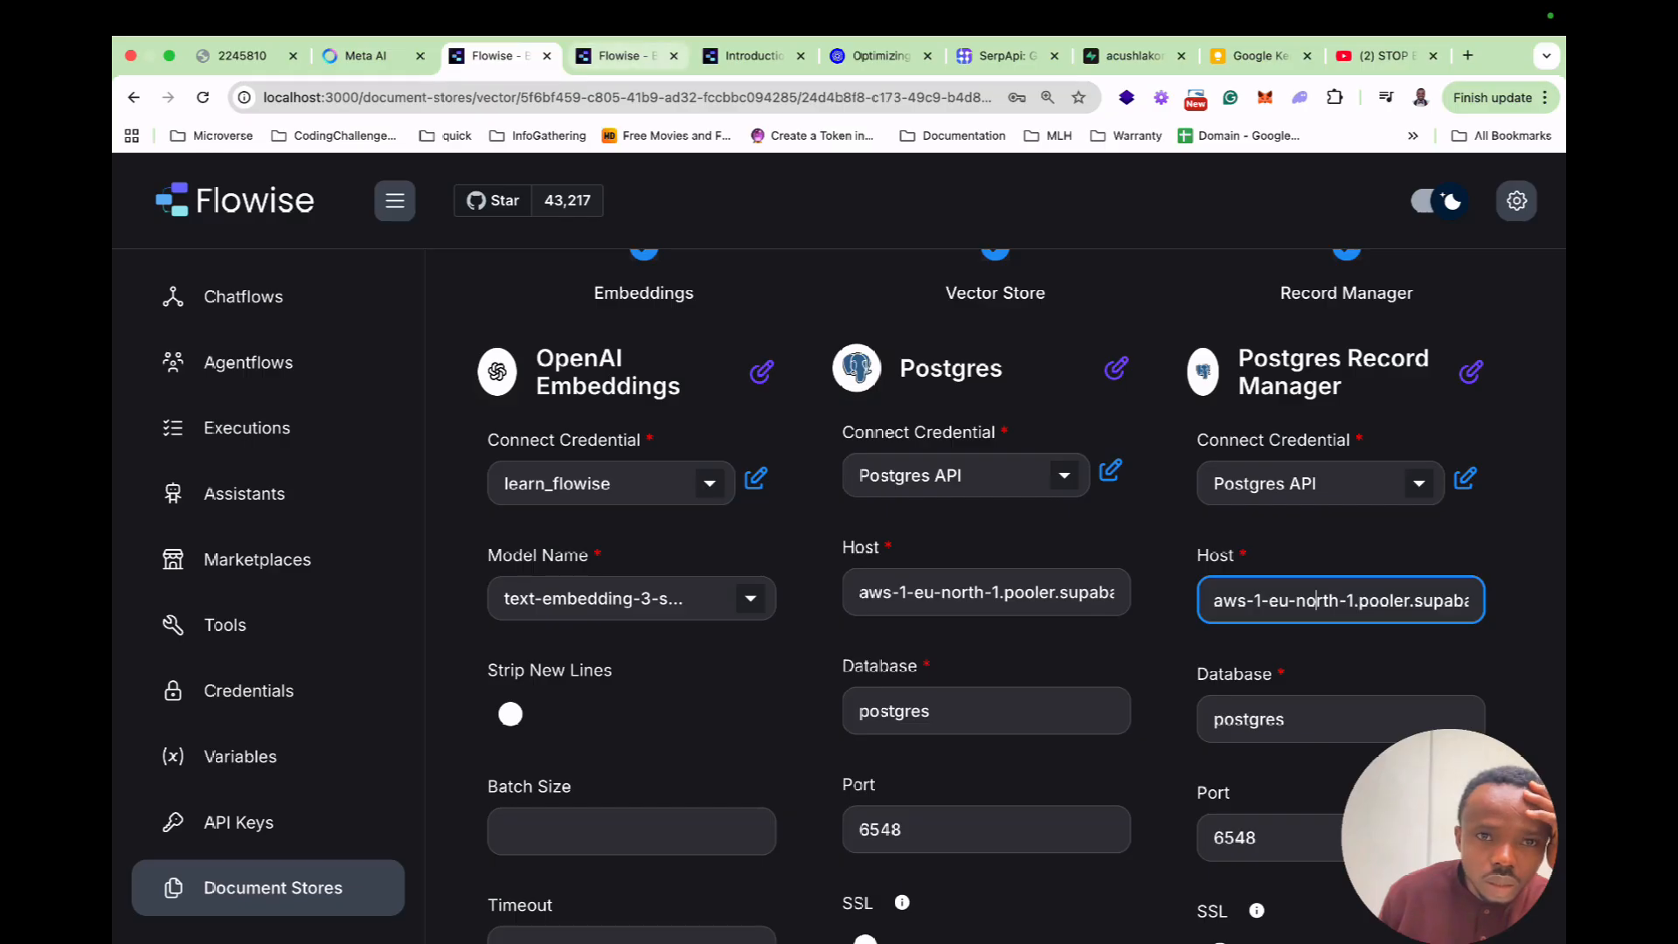
# Set both cloud Postgres and Record Manager hosts to aws-1-eu-north-1.pooler.supabase.com.
pyautogui.click(622, 56)
pyautogui.click(952, 581)
pyautogui.press('super+a')
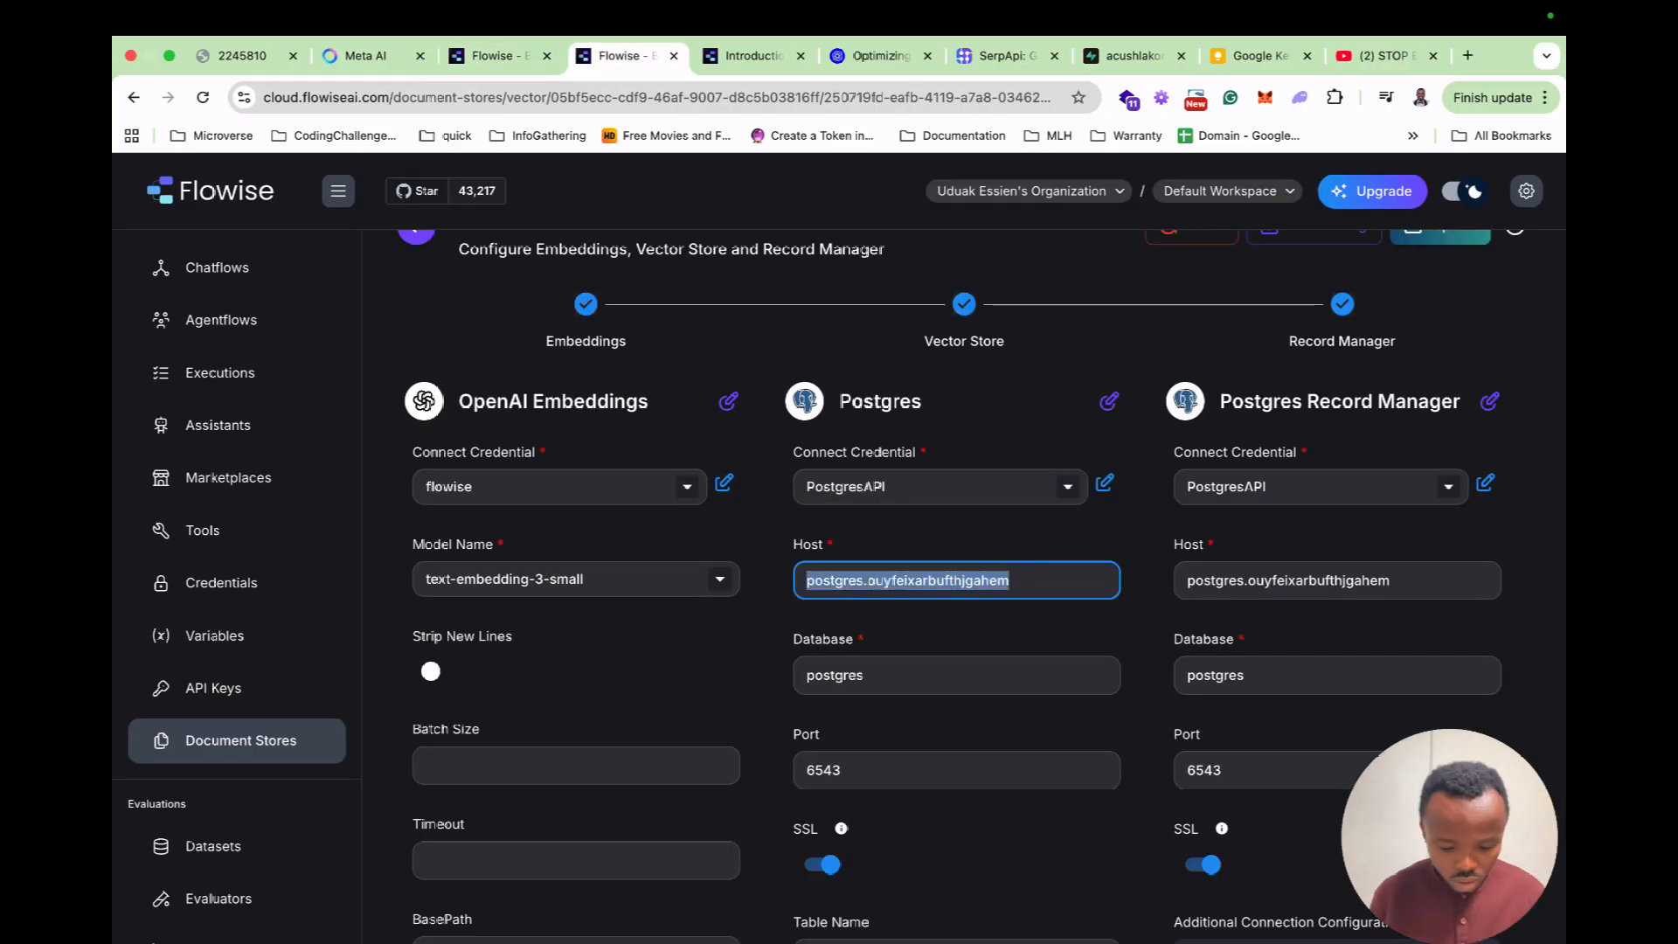
pyautogui.press('super+v')
pyautogui.click(1303, 581)
pyautogui.press('super+a')
pyautogui.press('super+v')
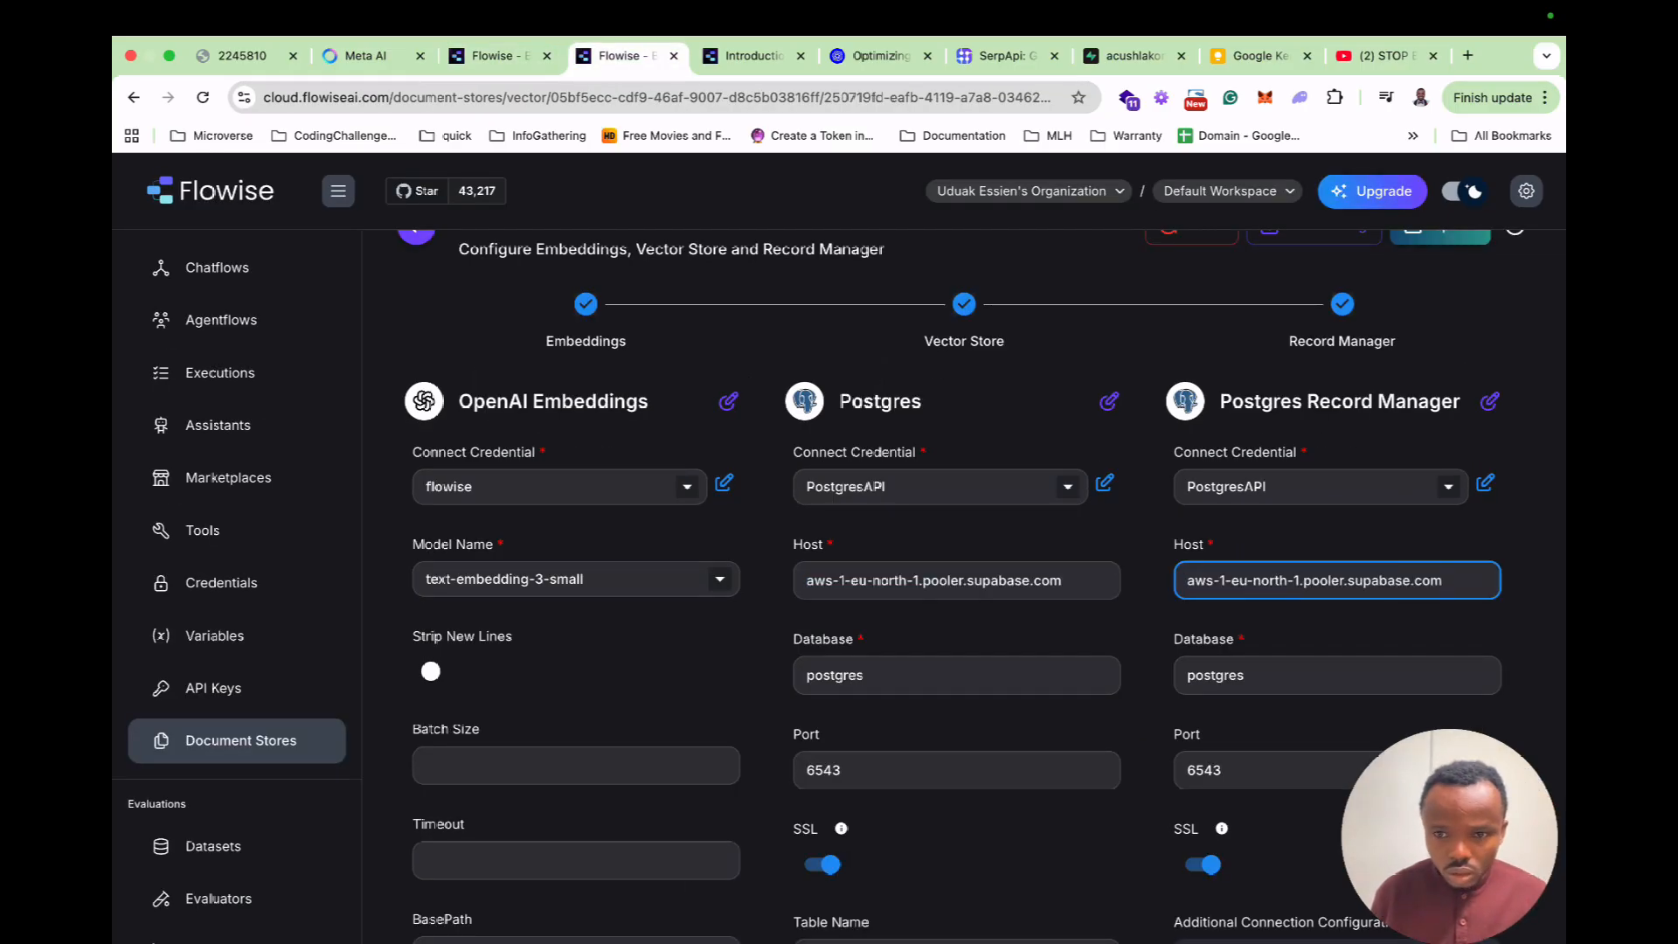
# Save the config and run the upsert, which fails with a self-signed certificate error.
pyautogui.scroll(-7, 961, 576)
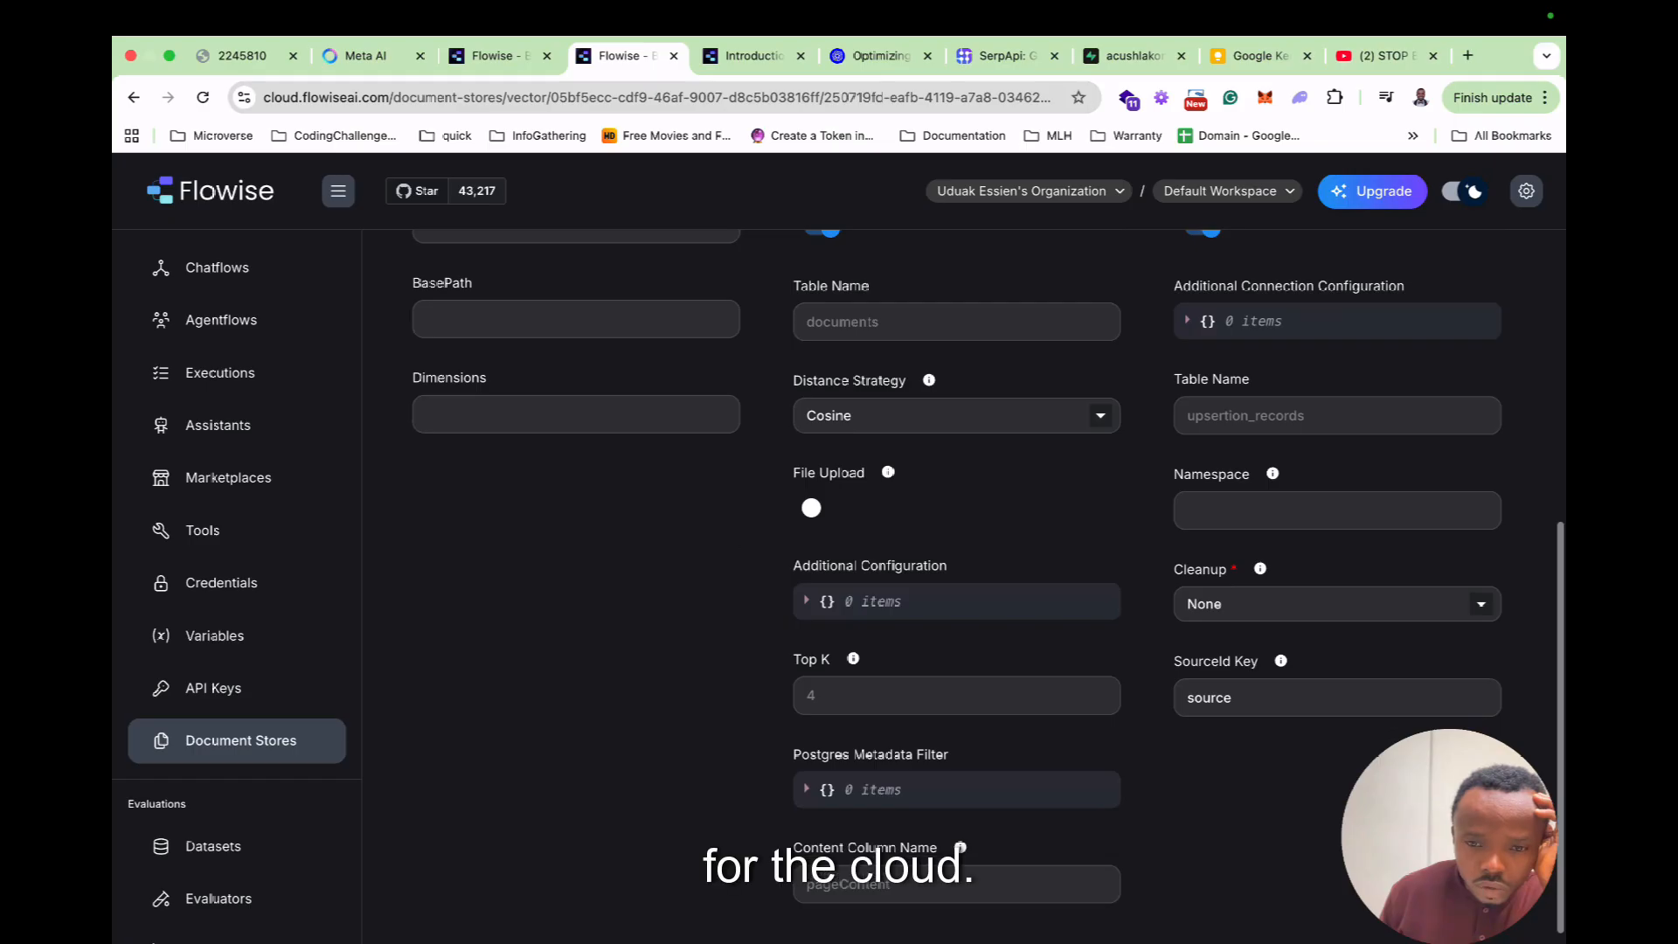
pyautogui.scroll(8, 961, 577)
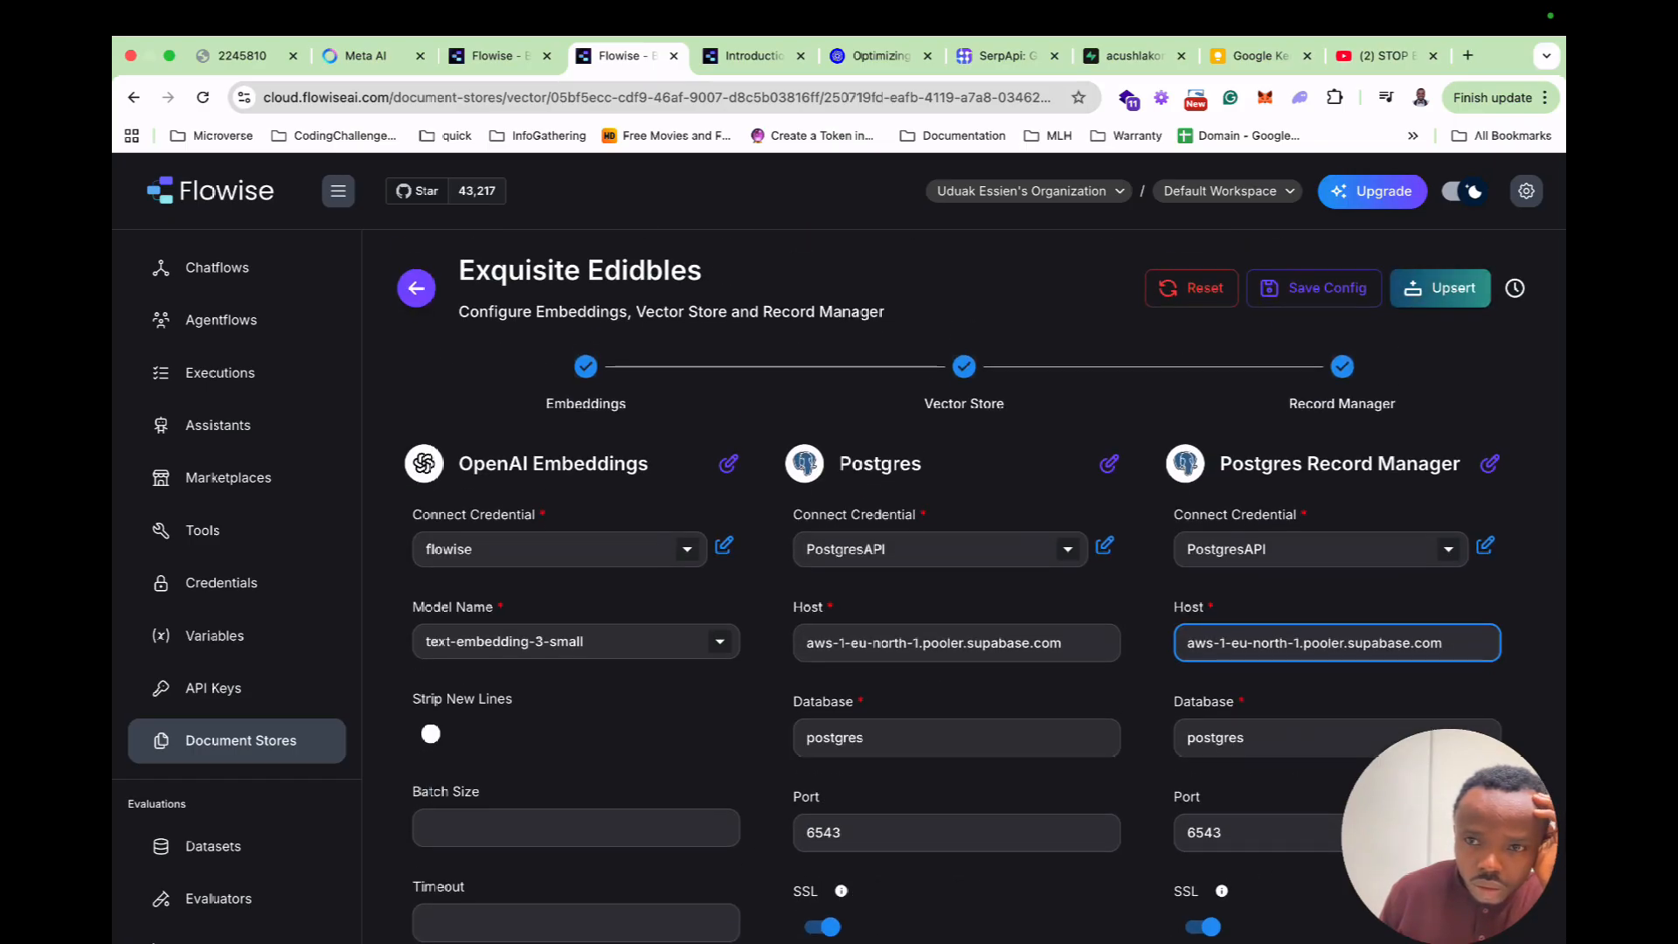
pyautogui.click(1314, 288)
pyautogui.click(1440, 289)
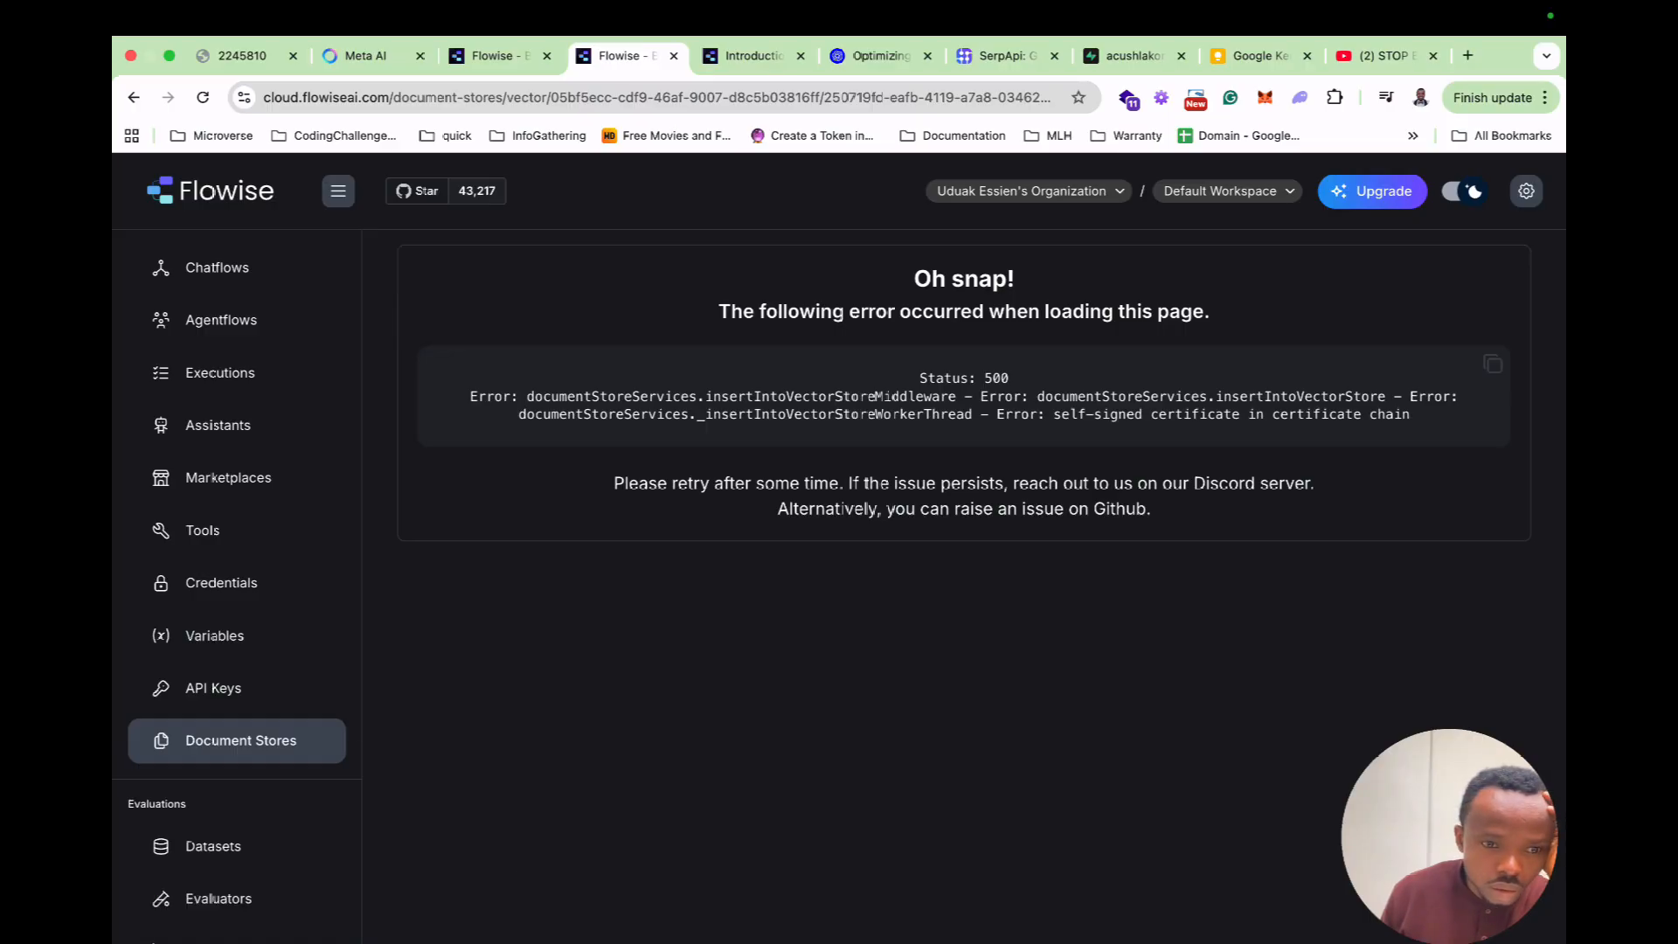
# Open the Upsert All Chunks configuration of the Exquisite Edidbles store.
pyautogui.click(241, 740)
pyautogui.click(524, 429)
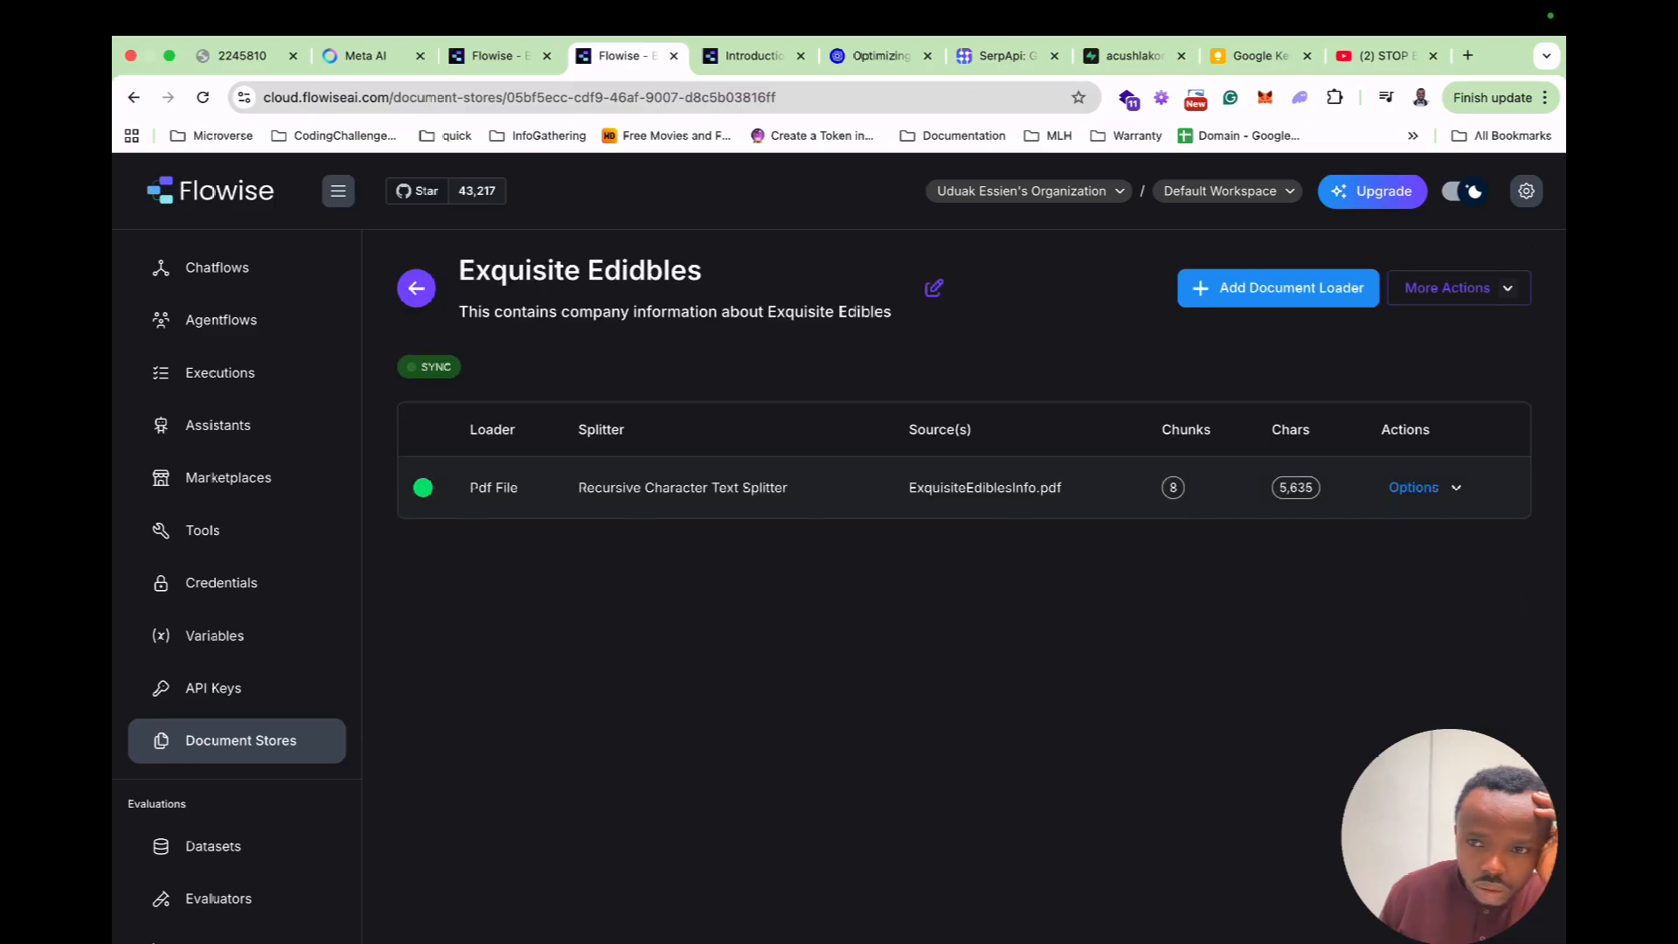
pyautogui.click(1458, 289)
pyautogui.click(1450, 362)
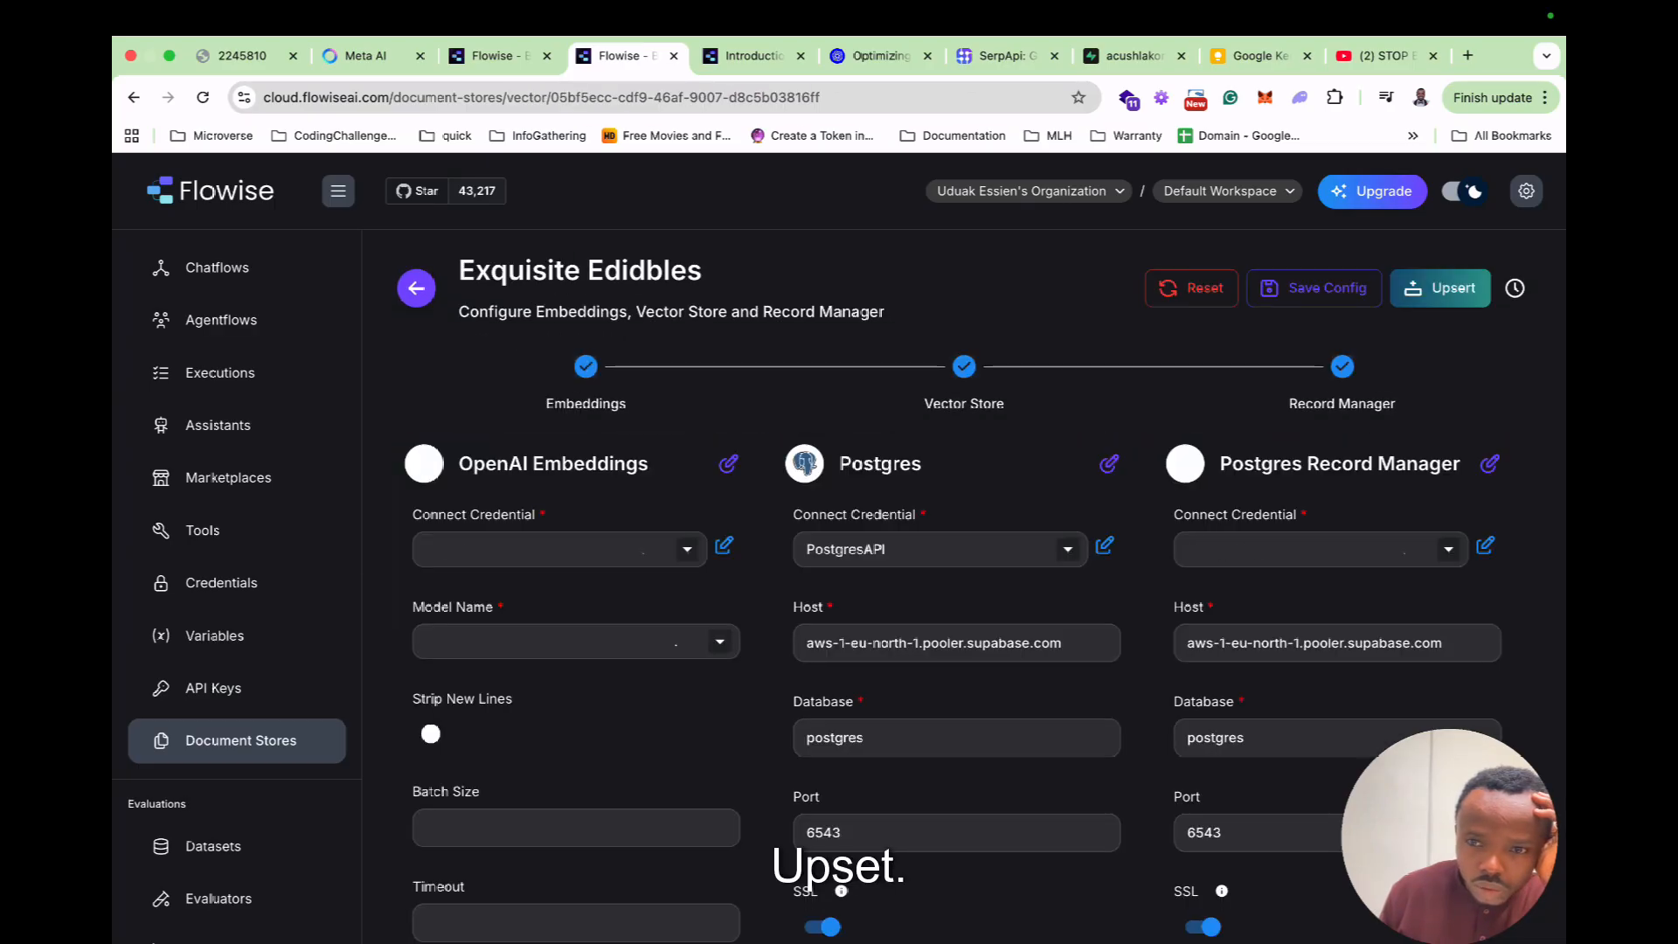
# Turn off SSL for the vector store and Record Manager, save, and upsert 8 documents.
pyautogui.scroll(-4, 873, 736)
pyautogui.click(820, 610)
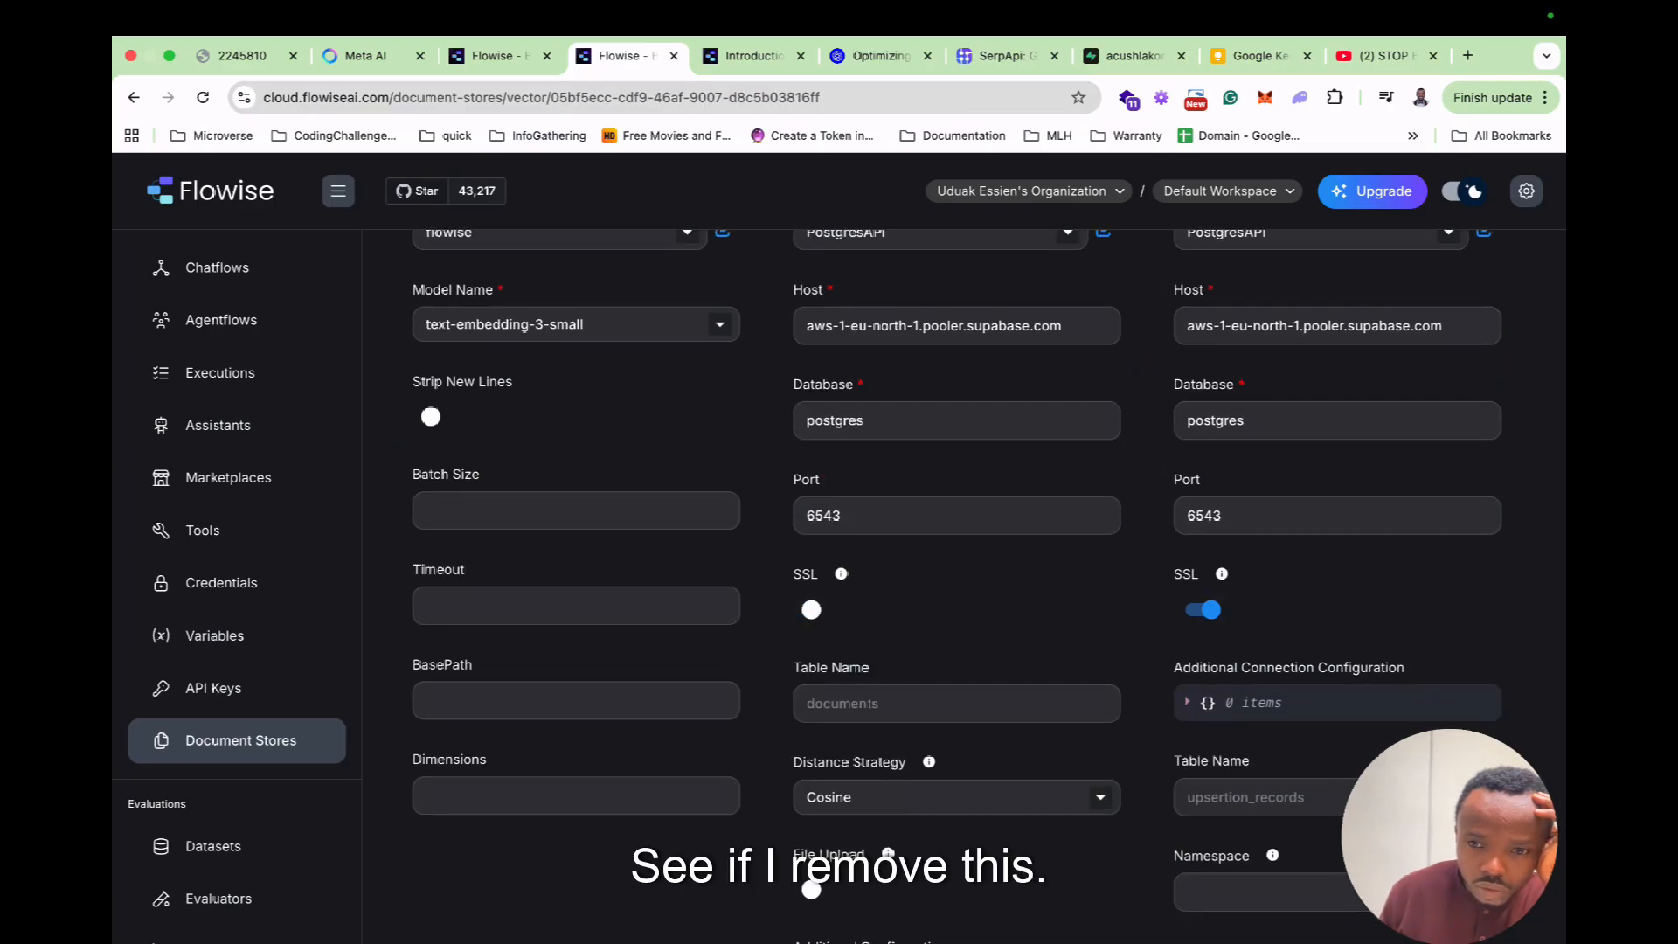
pyautogui.click(1203, 610)
pyautogui.scroll(4, 1203, 610)
pyautogui.click(1313, 287)
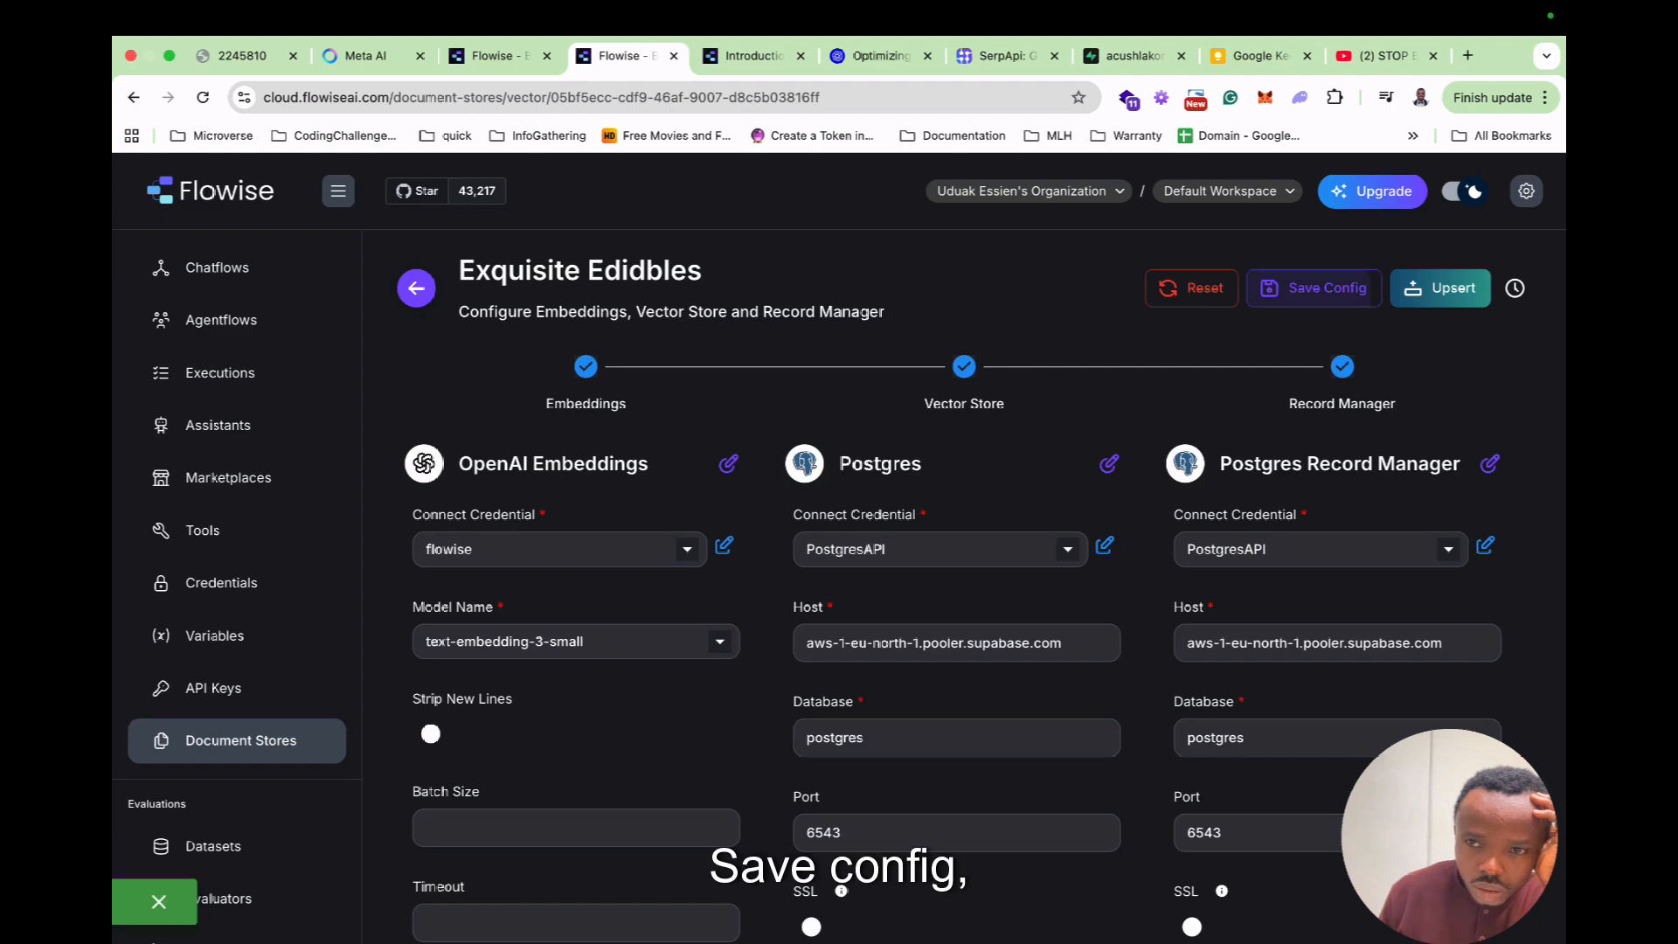
pyautogui.click(1440, 289)
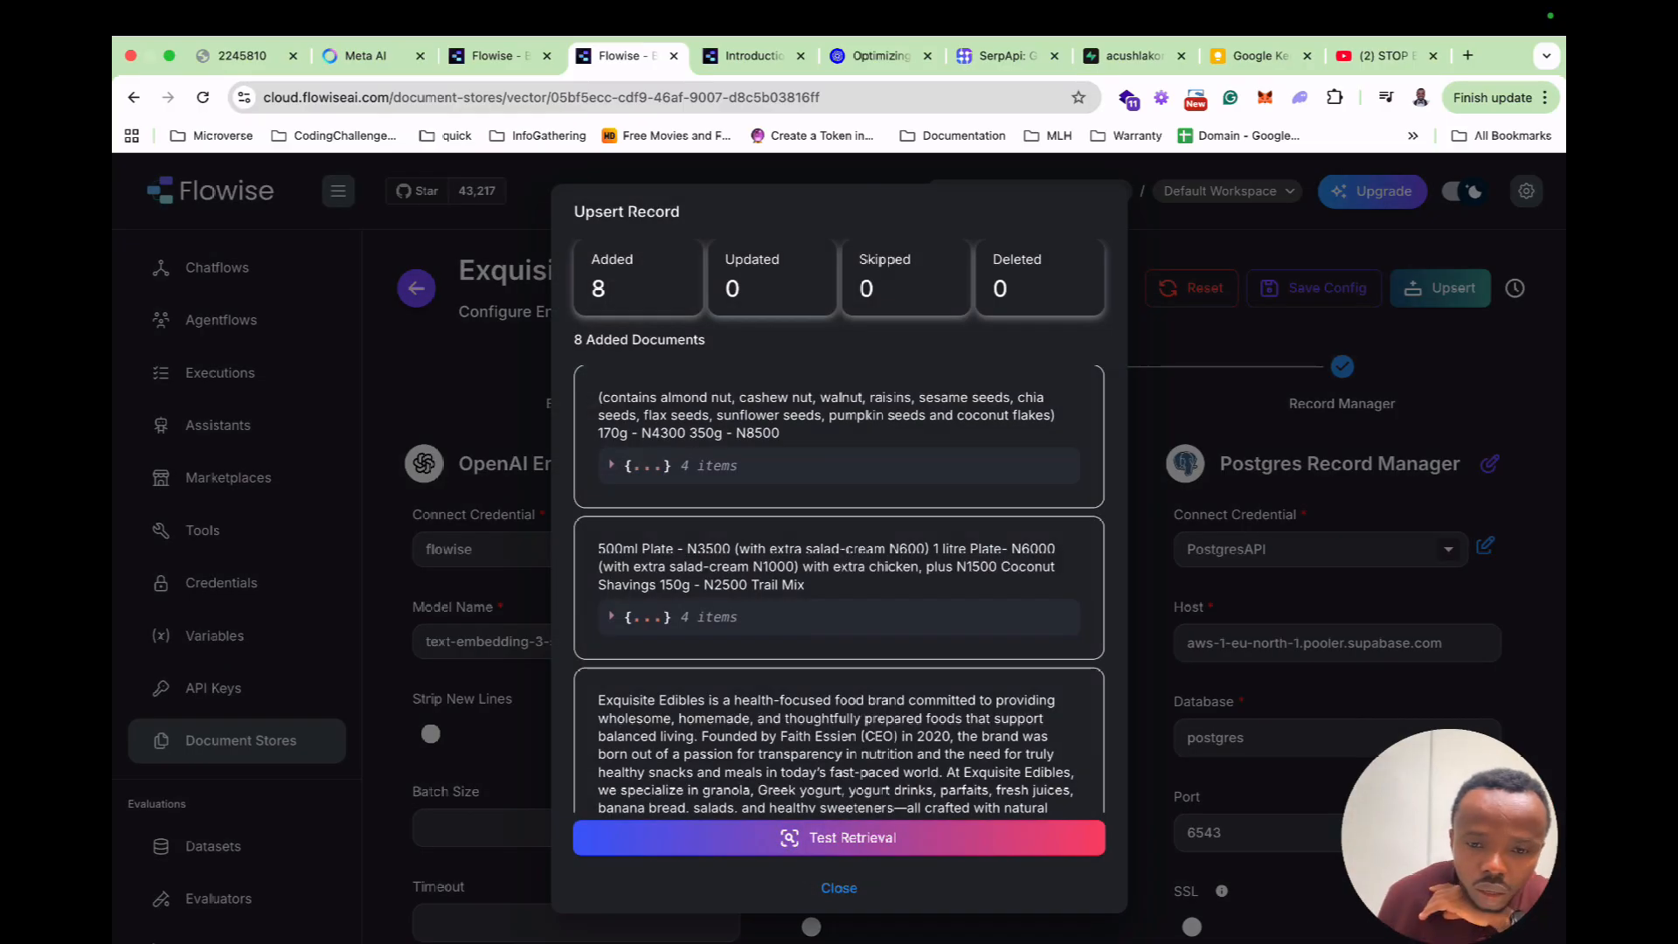
pyautogui.scroll(-10, 839, 524)
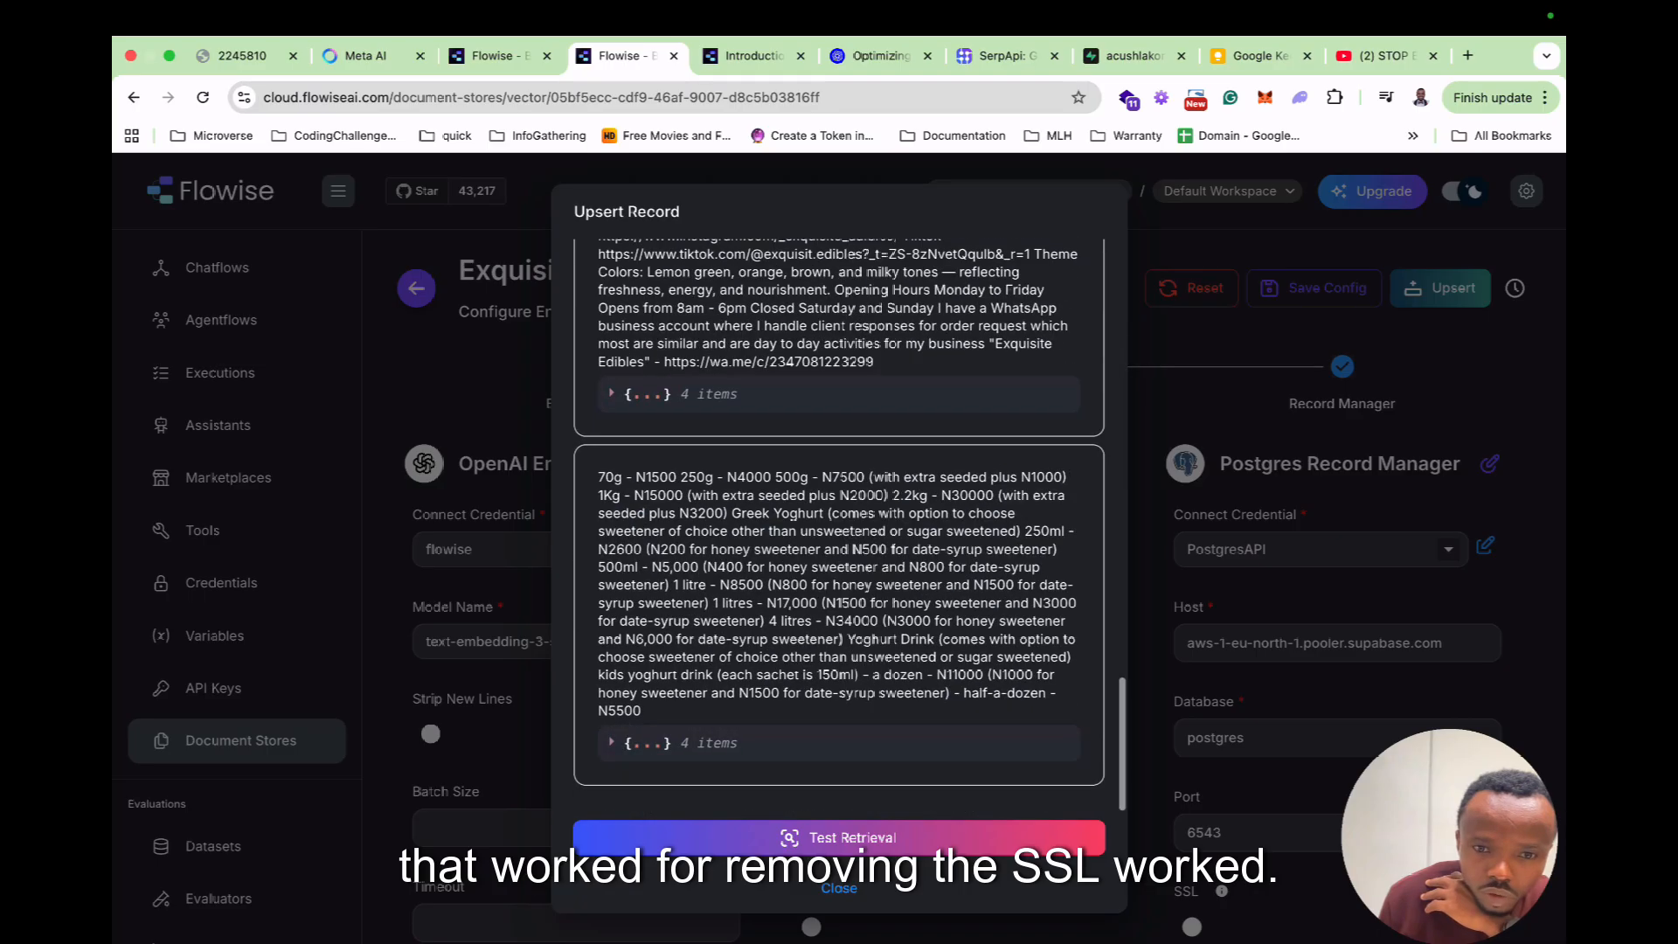
pyautogui.scroll(10, 839, 524)
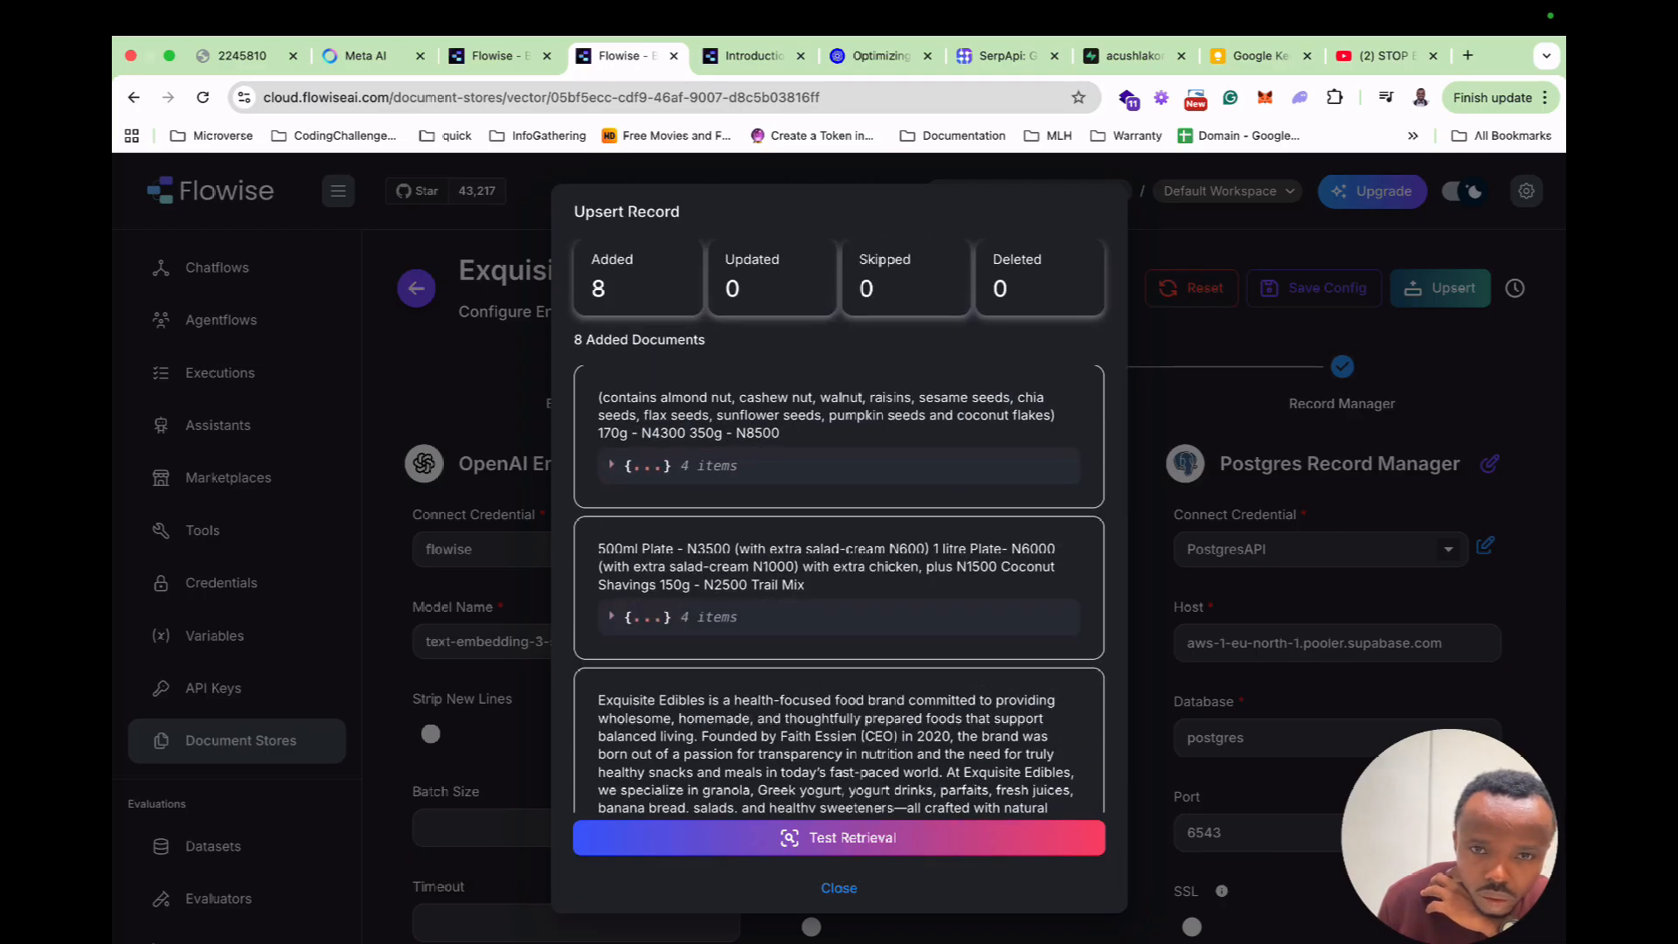
# Run a retrieval test for 'what is the price of your parfait', review the 4 chunks, then go to Chatflows.
pyautogui.click(839, 837)
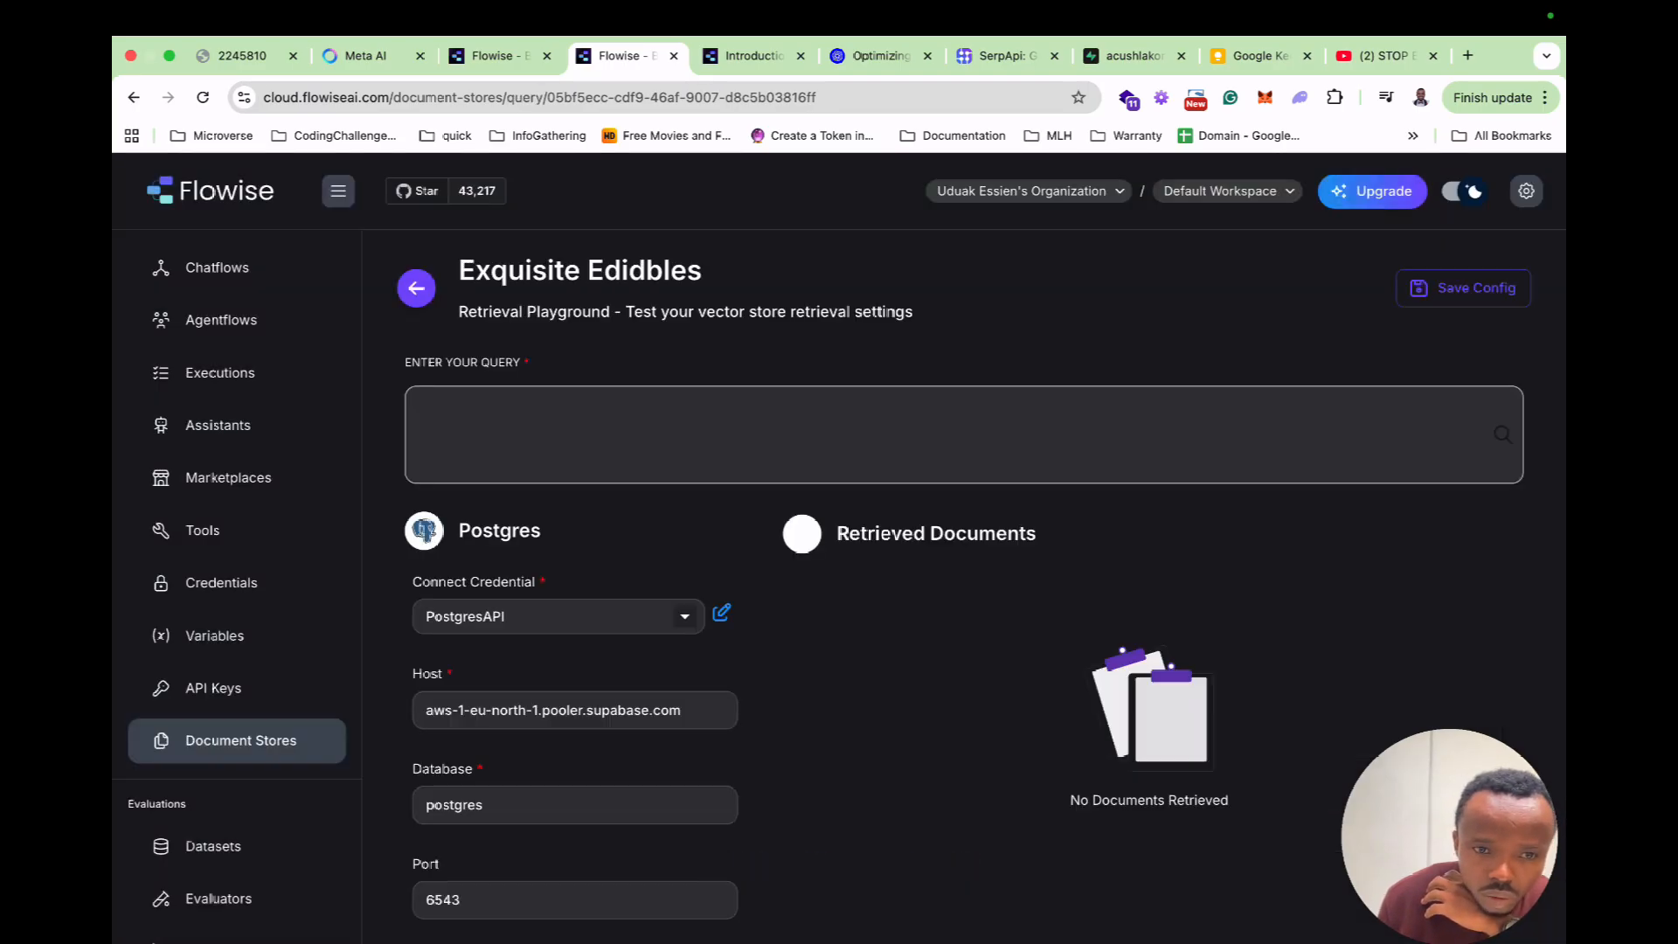
pyautogui.click(944, 434)
pyautogui.write('what is the price of your parfait')
pyautogui.press('Return')
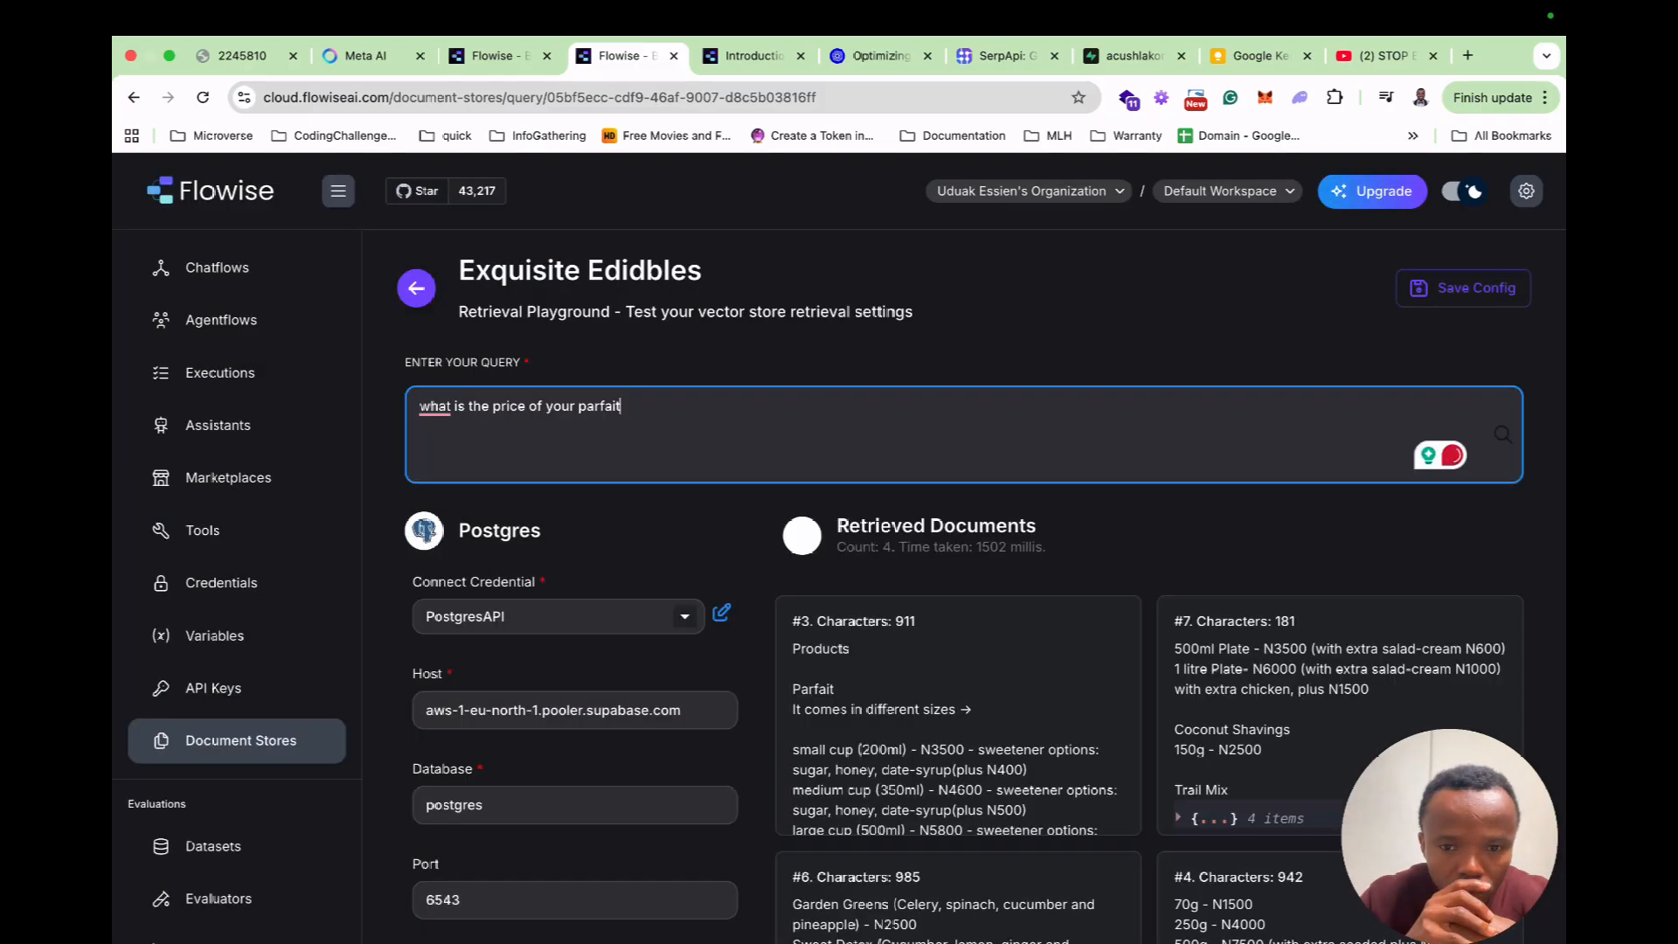
pyautogui.scroll(-10, 957, 717)
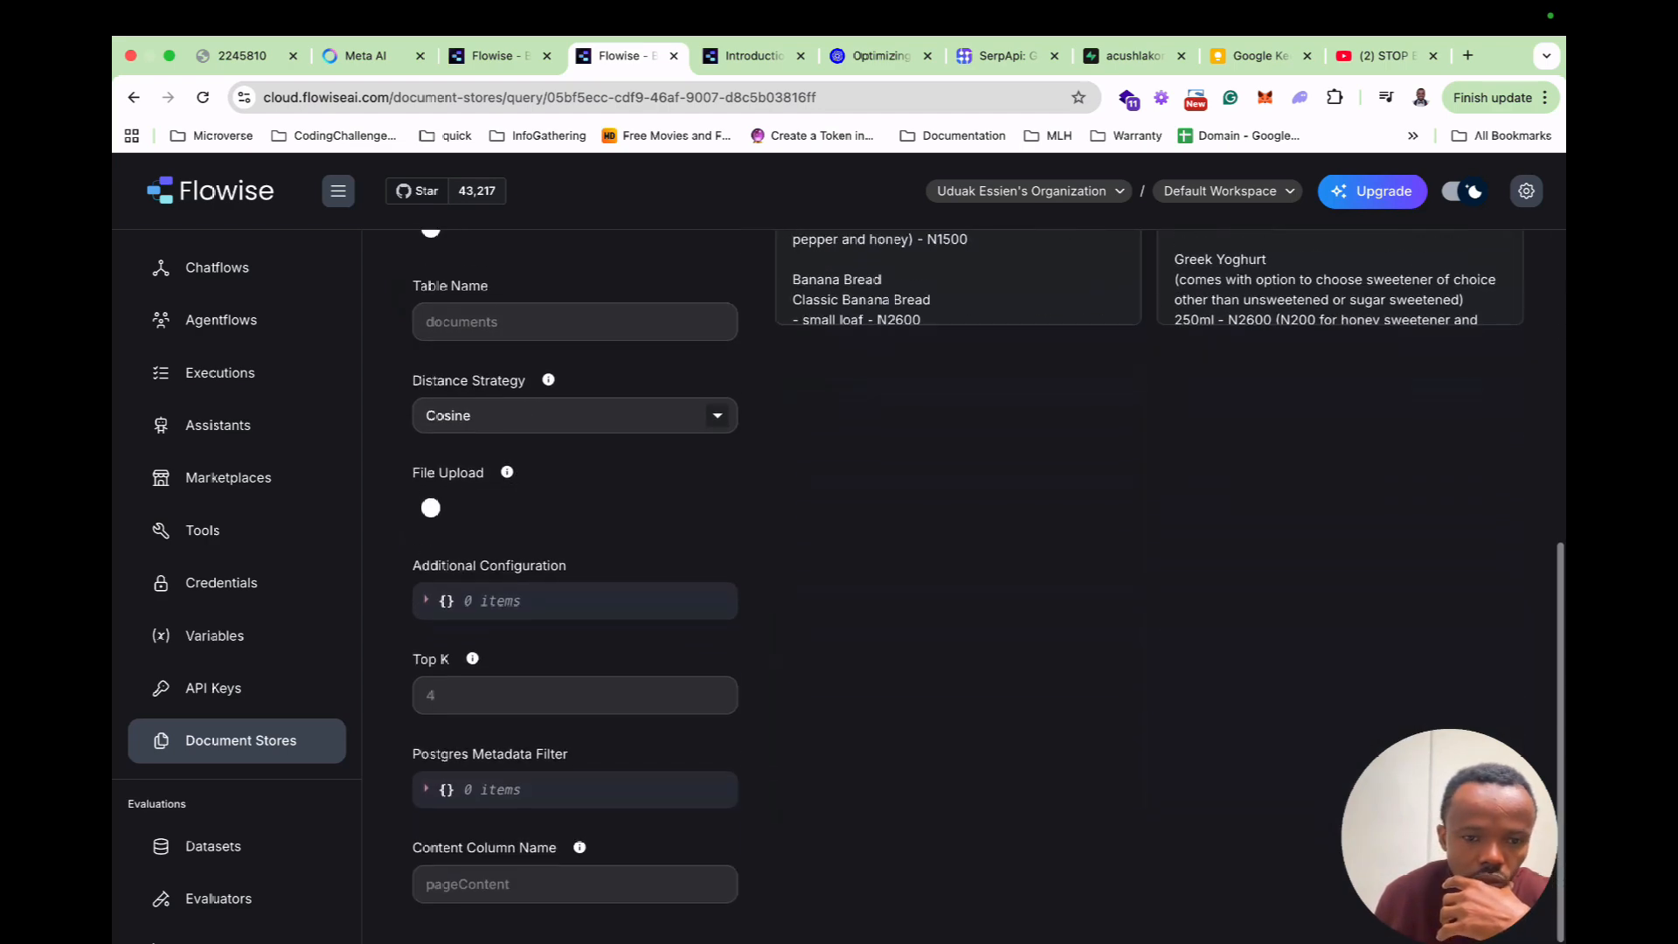
pyautogui.scroll(10, 958, 716)
pyautogui.scroll(-1, 958, 716)
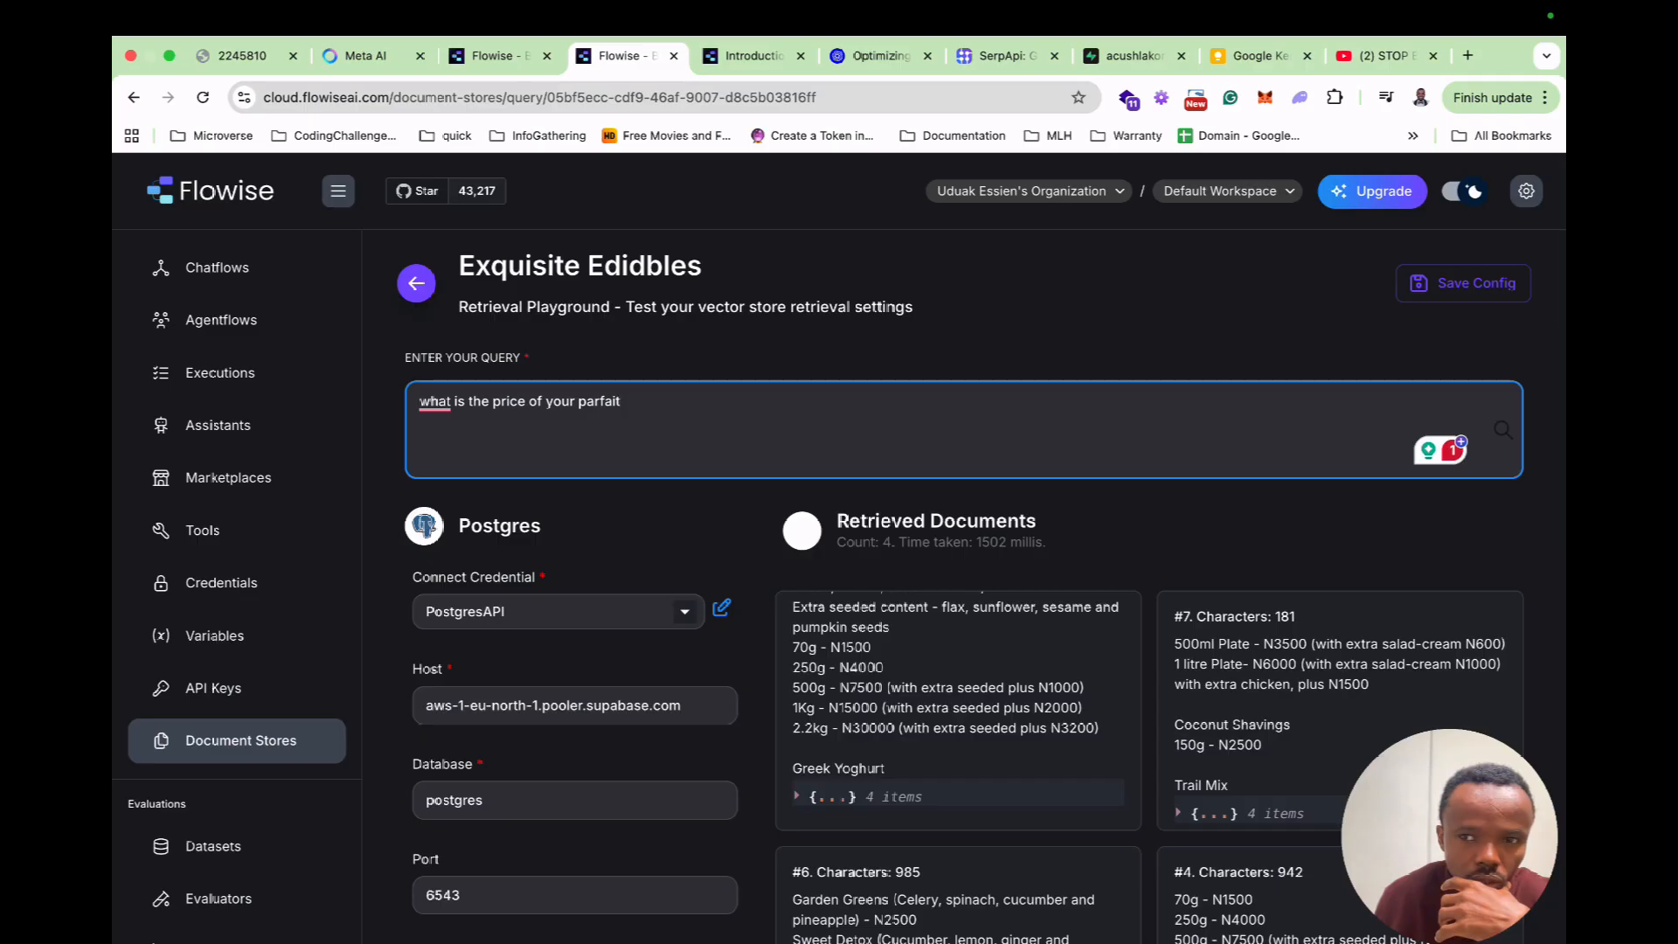
pyautogui.scroll(-10, 958, 367)
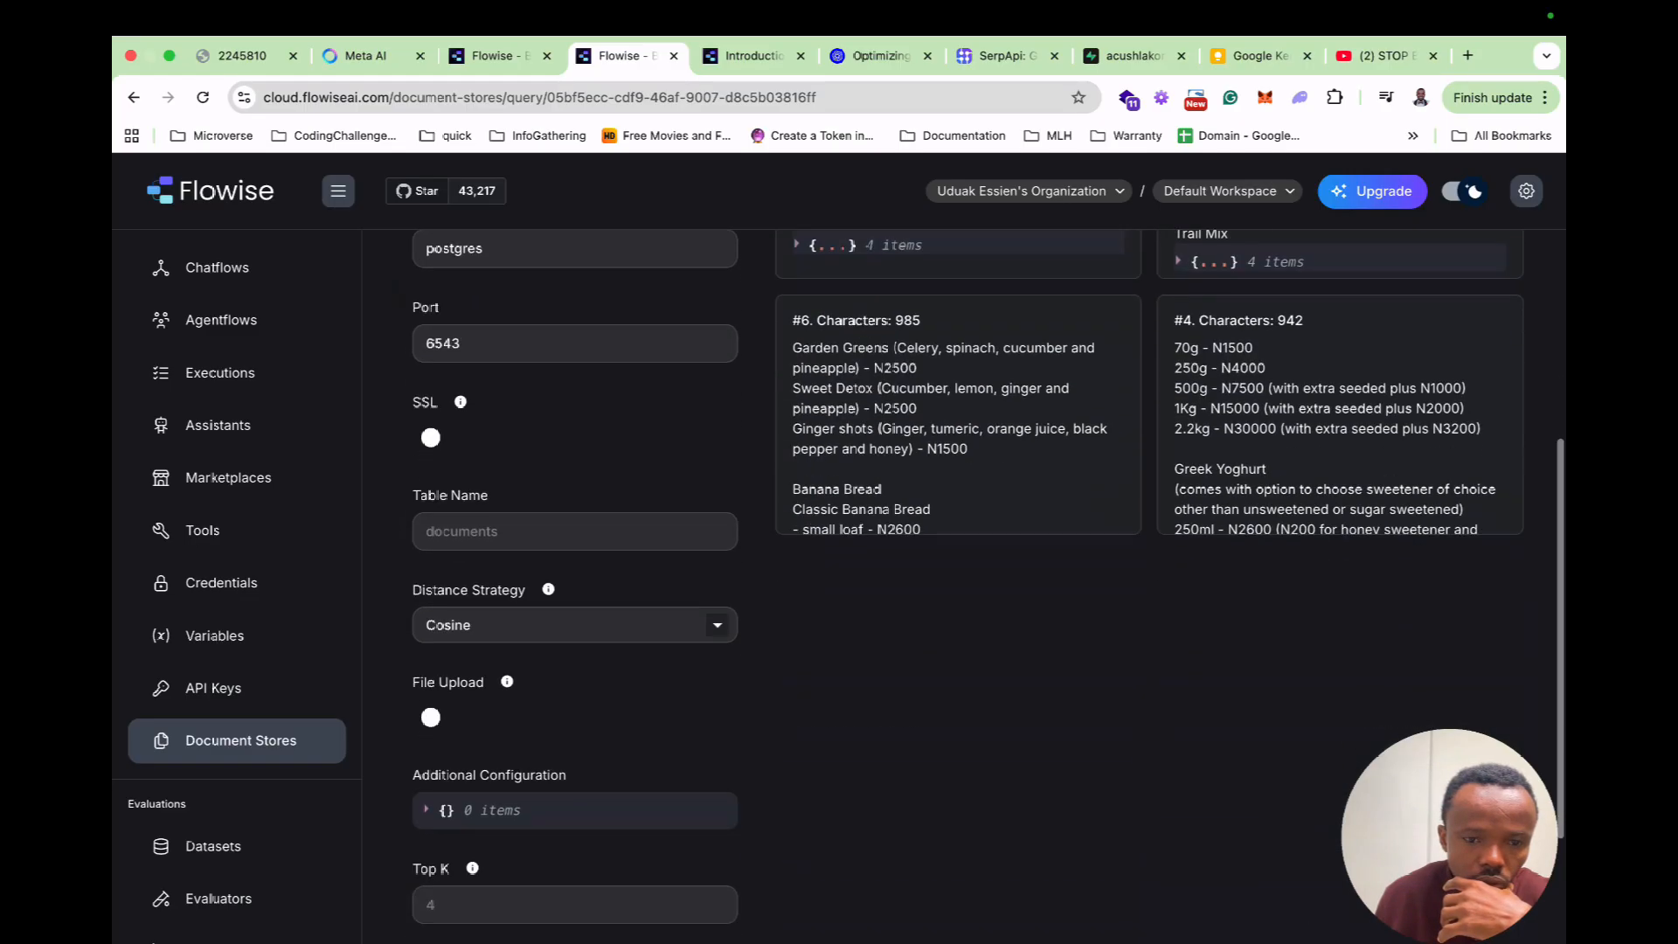
pyautogui.scroll(10, 957, 524)
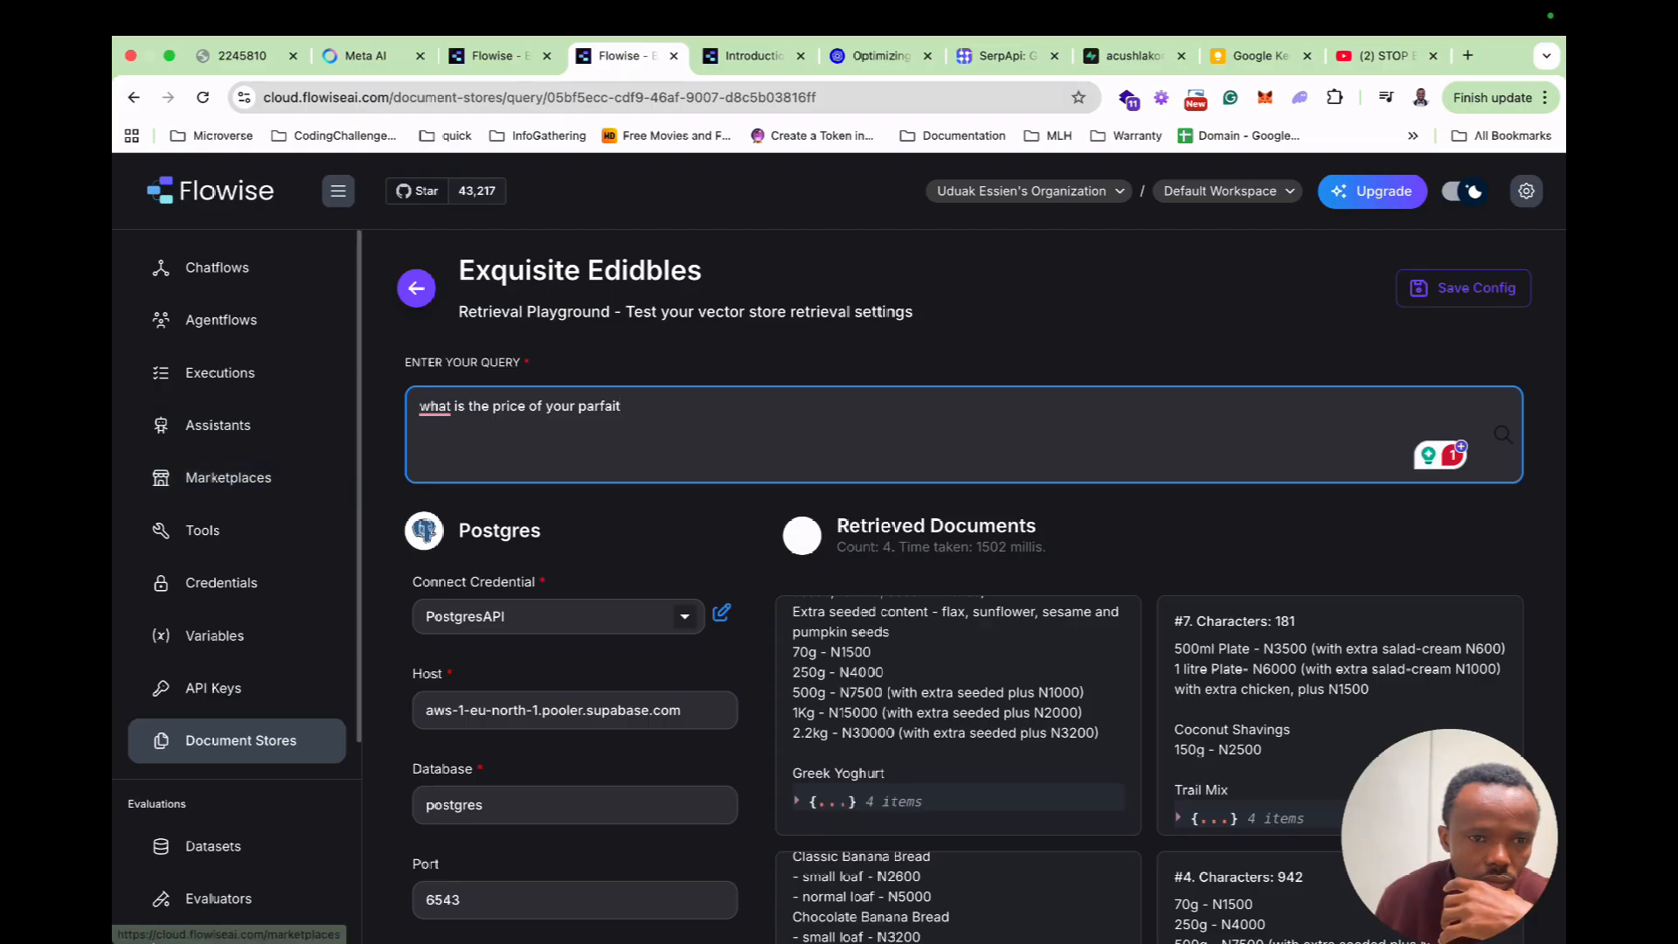
pyautogui.click(218, 267)
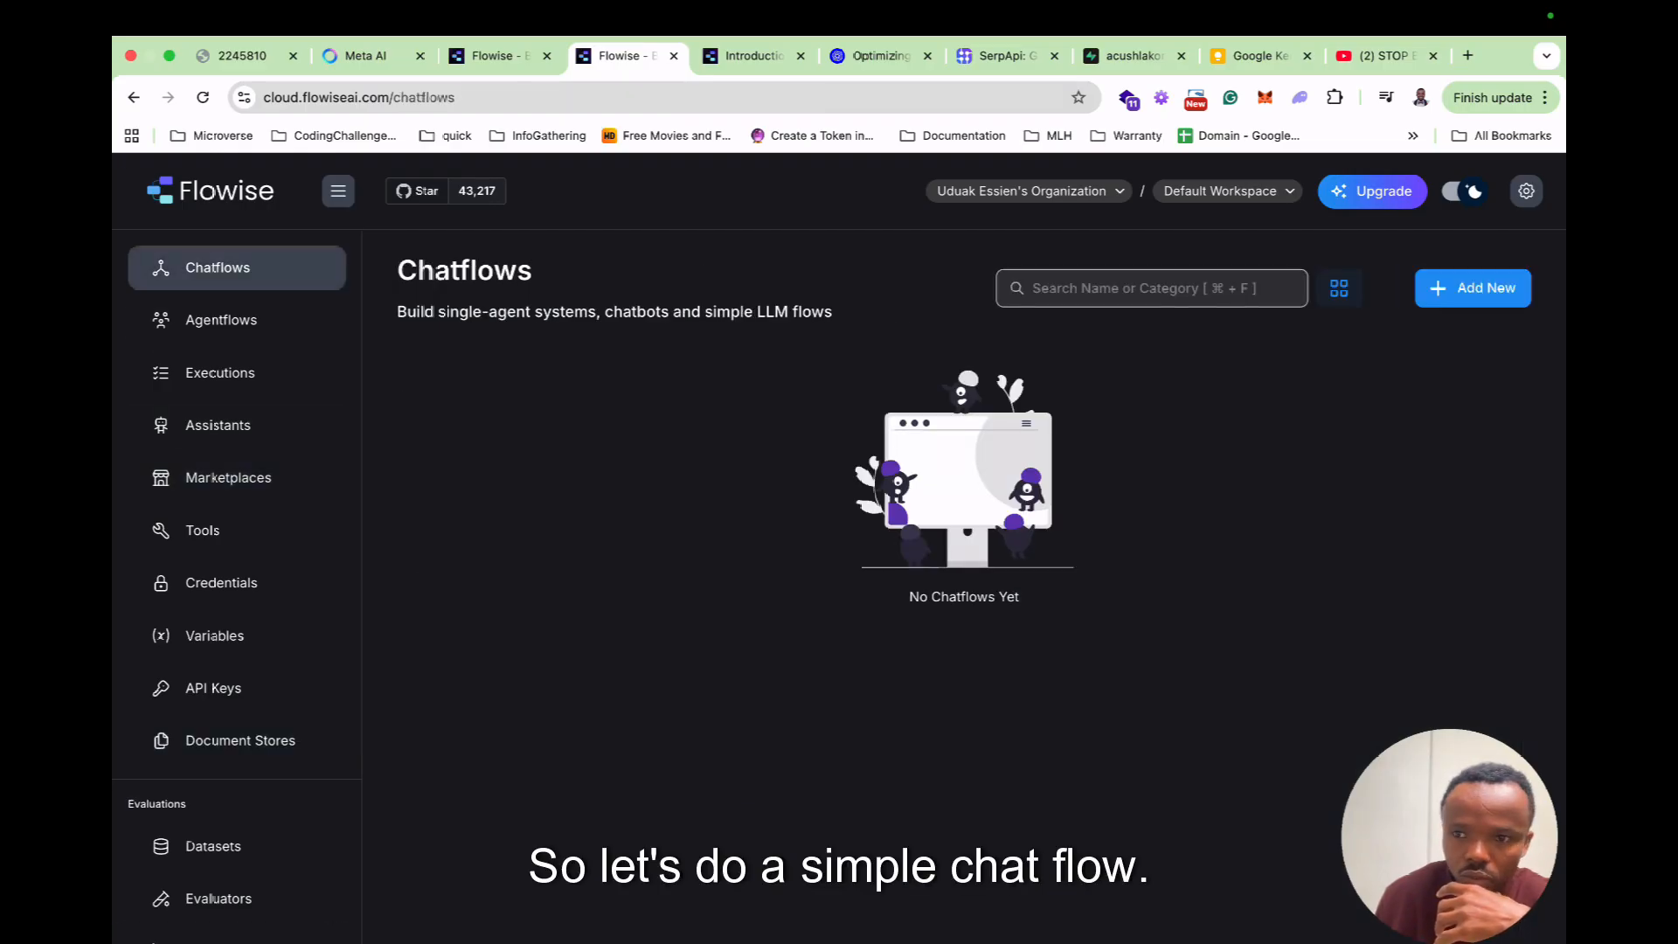
# Create a new agentflow and place an Agent 0 node to the right of Start.
pyautogui.click(1472, 289)
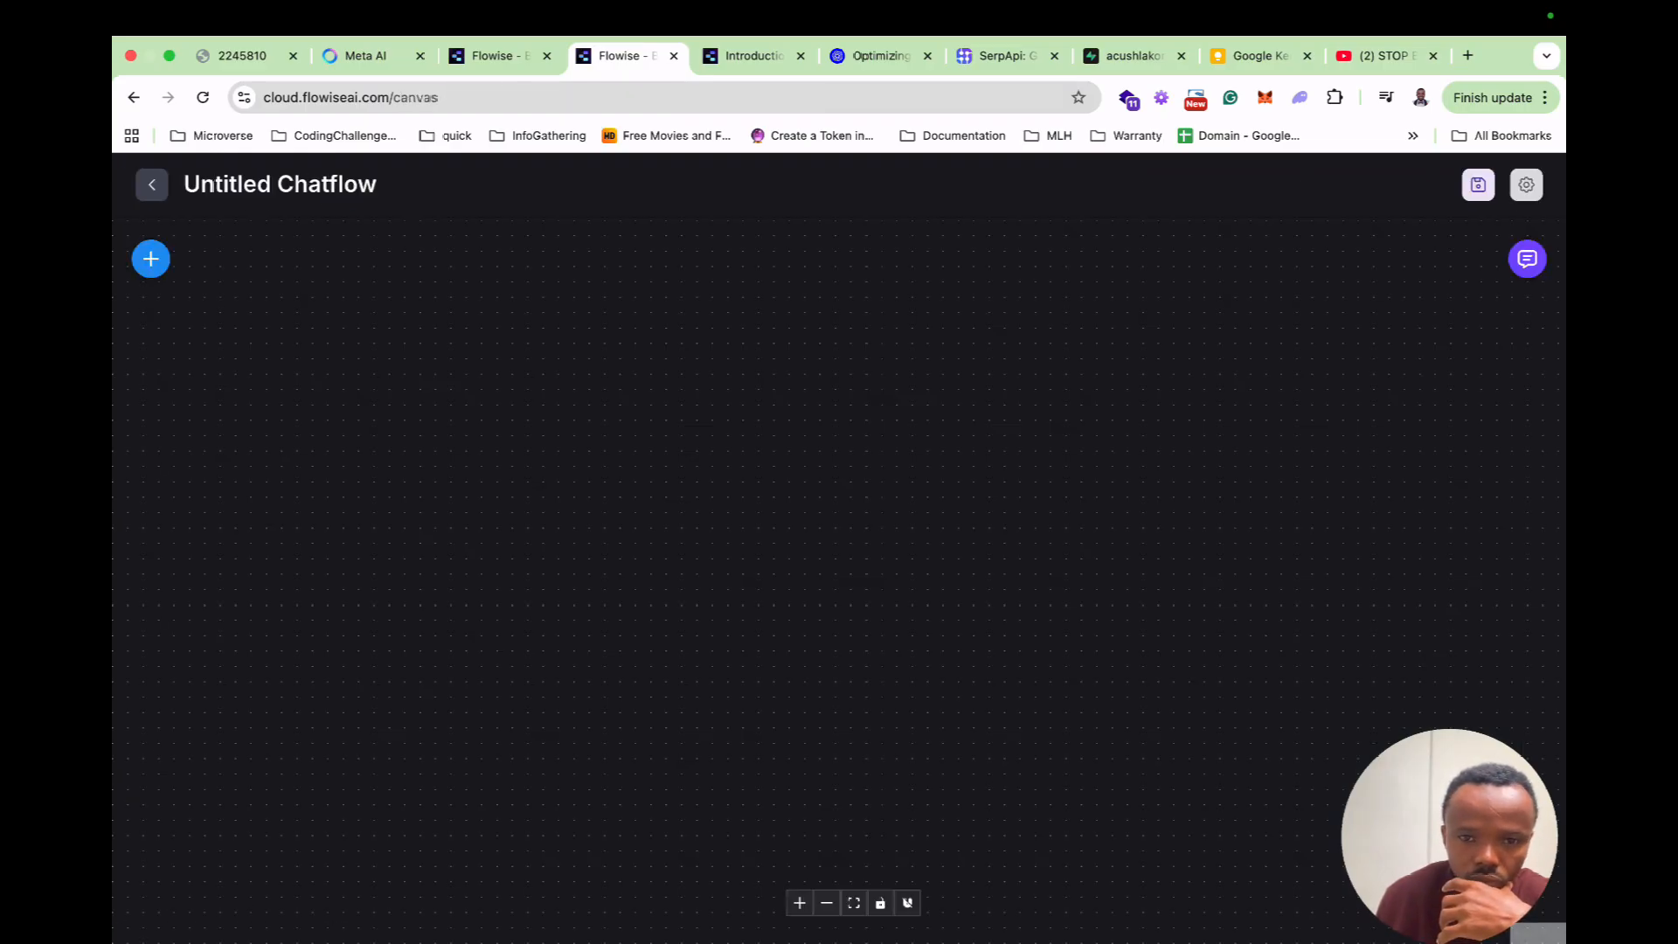
pyautogui.click(151, 184)
pyautogui.click(222, 320)
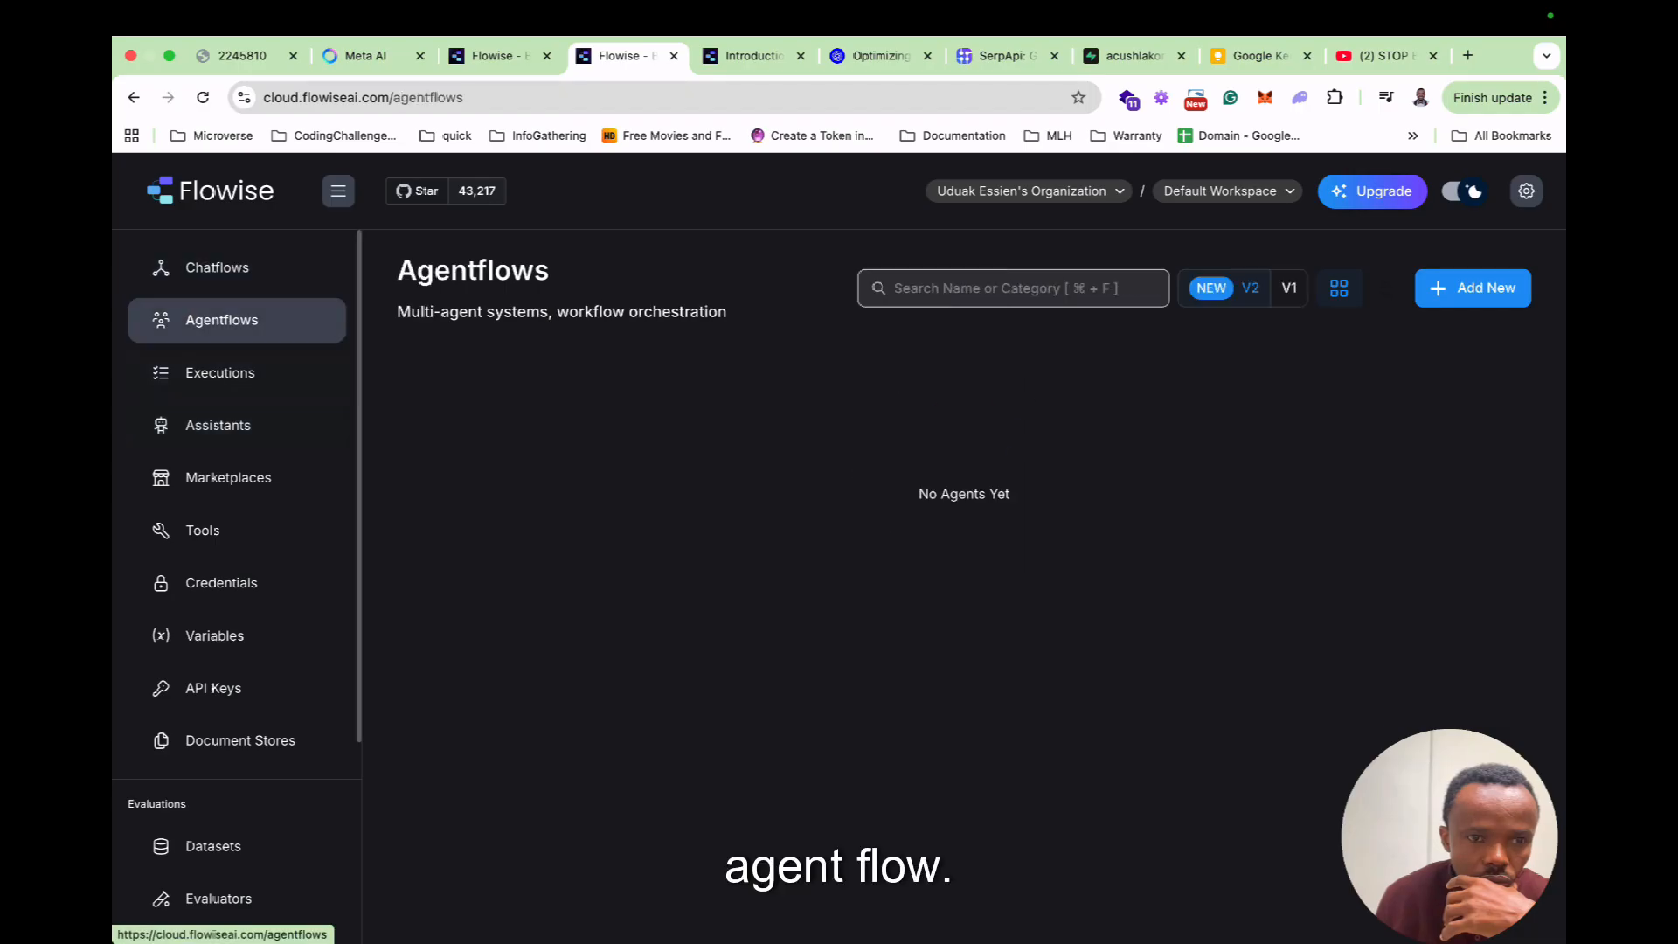
pyautogui.click(1472, 289)
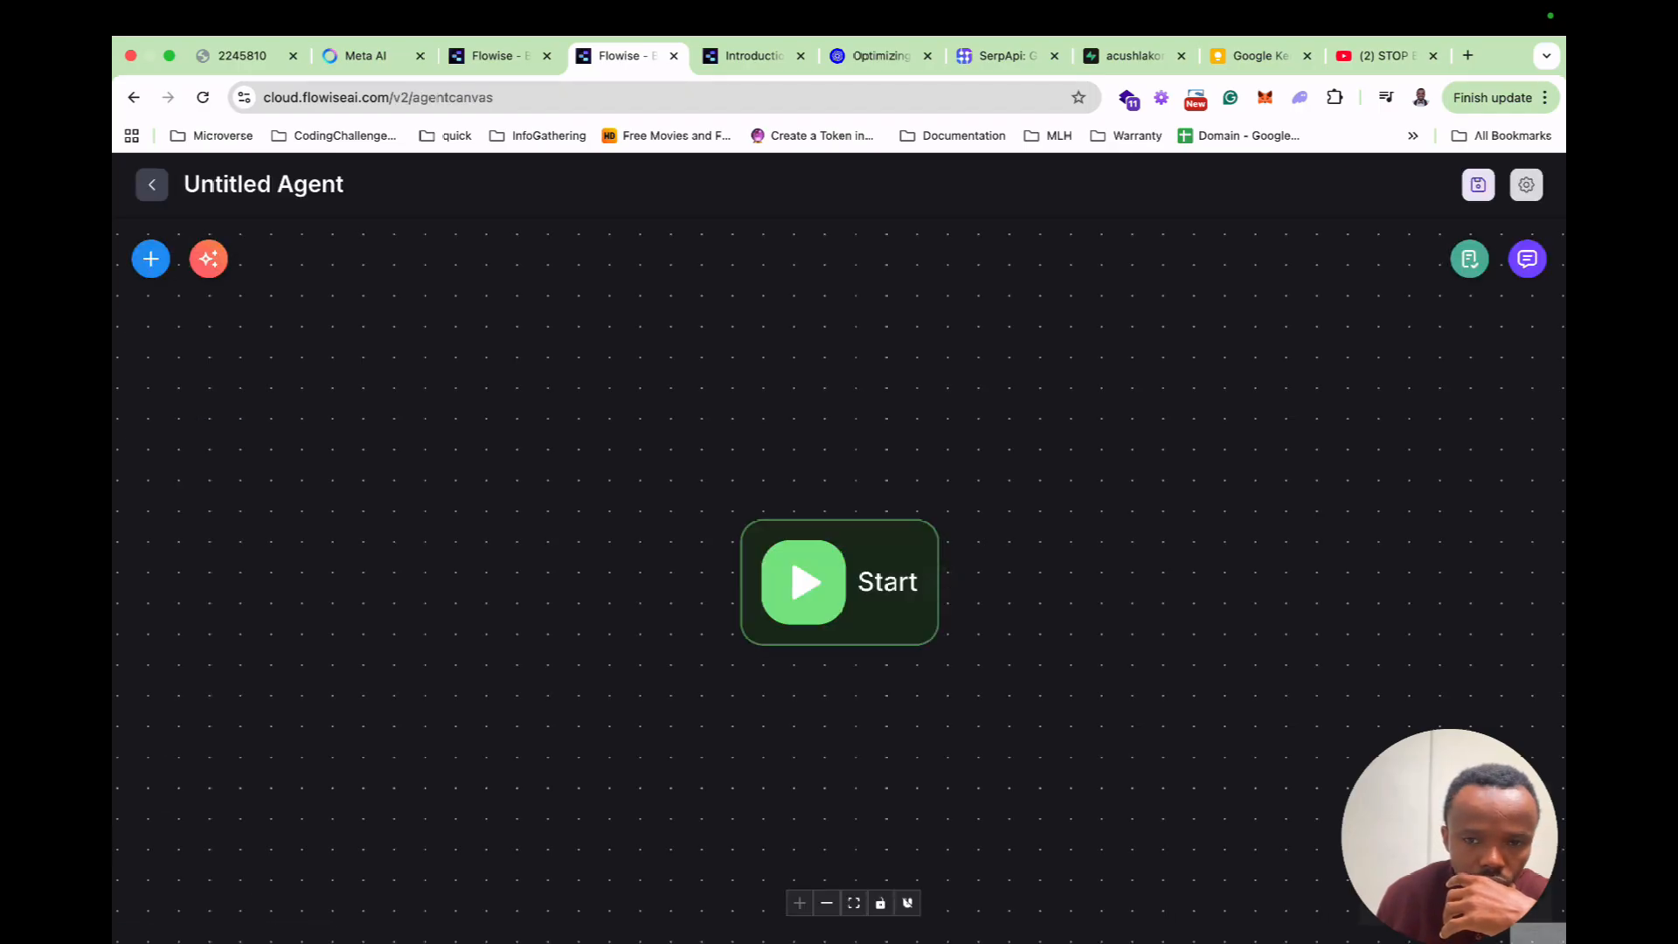
pyautogui.moveTo(839, 581); pyautogui.dragTo(603, 506)
pyautogui.click(150, 259)
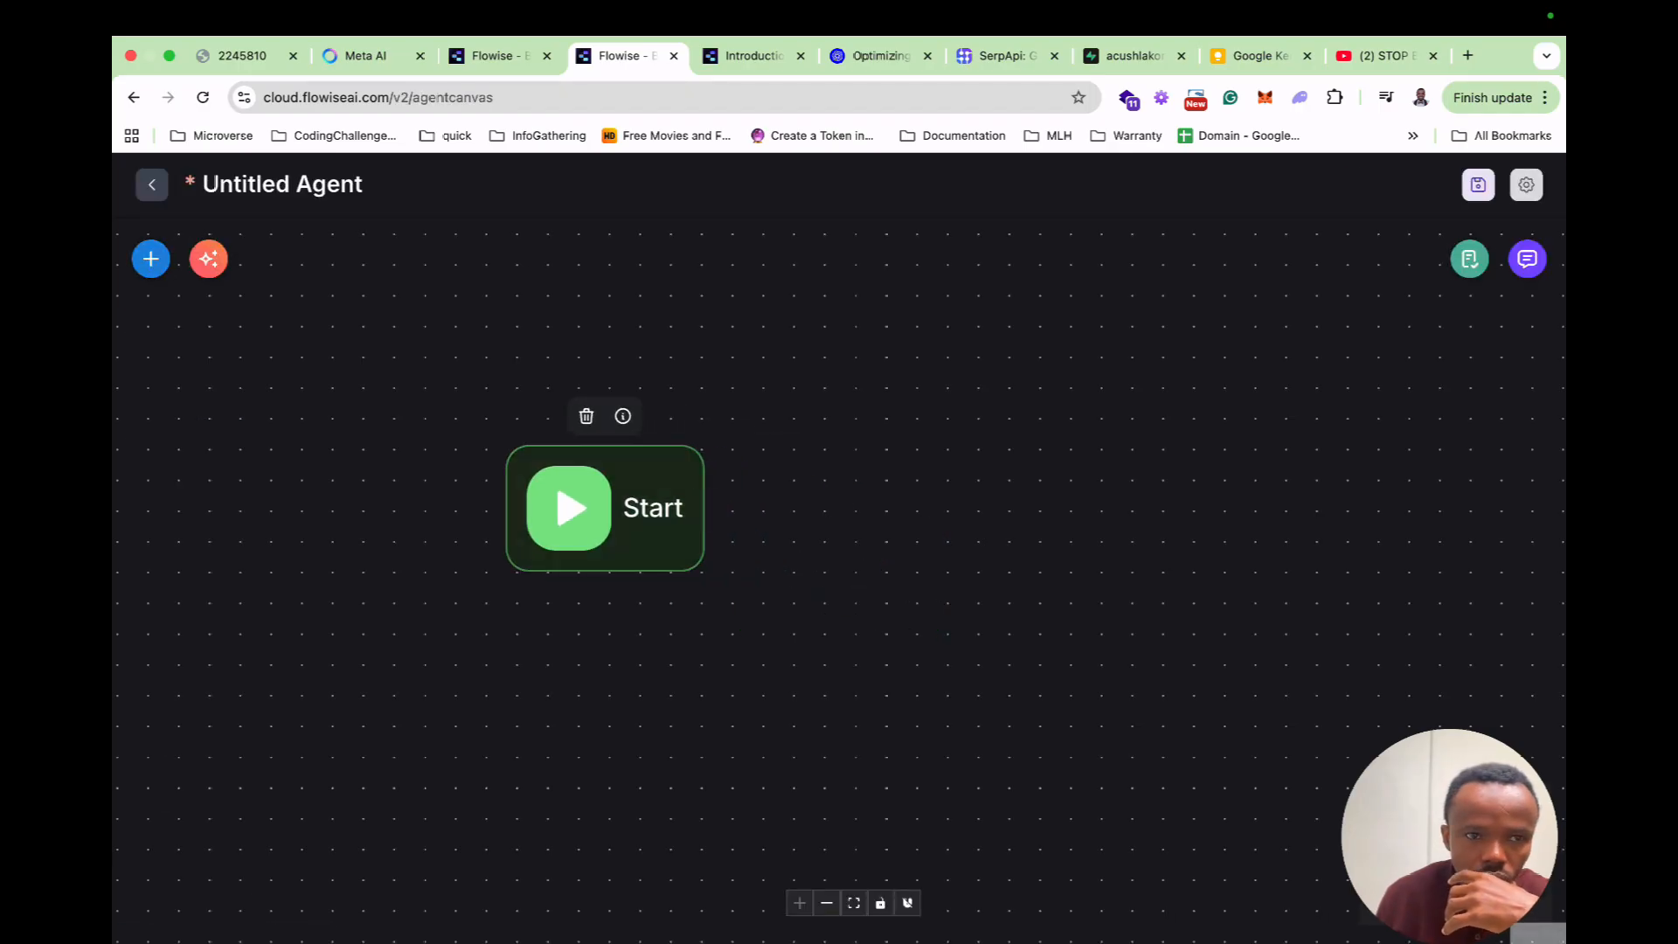
pyautogui.moveTo(259, 516); pyautogui.dragTo(865, 484)
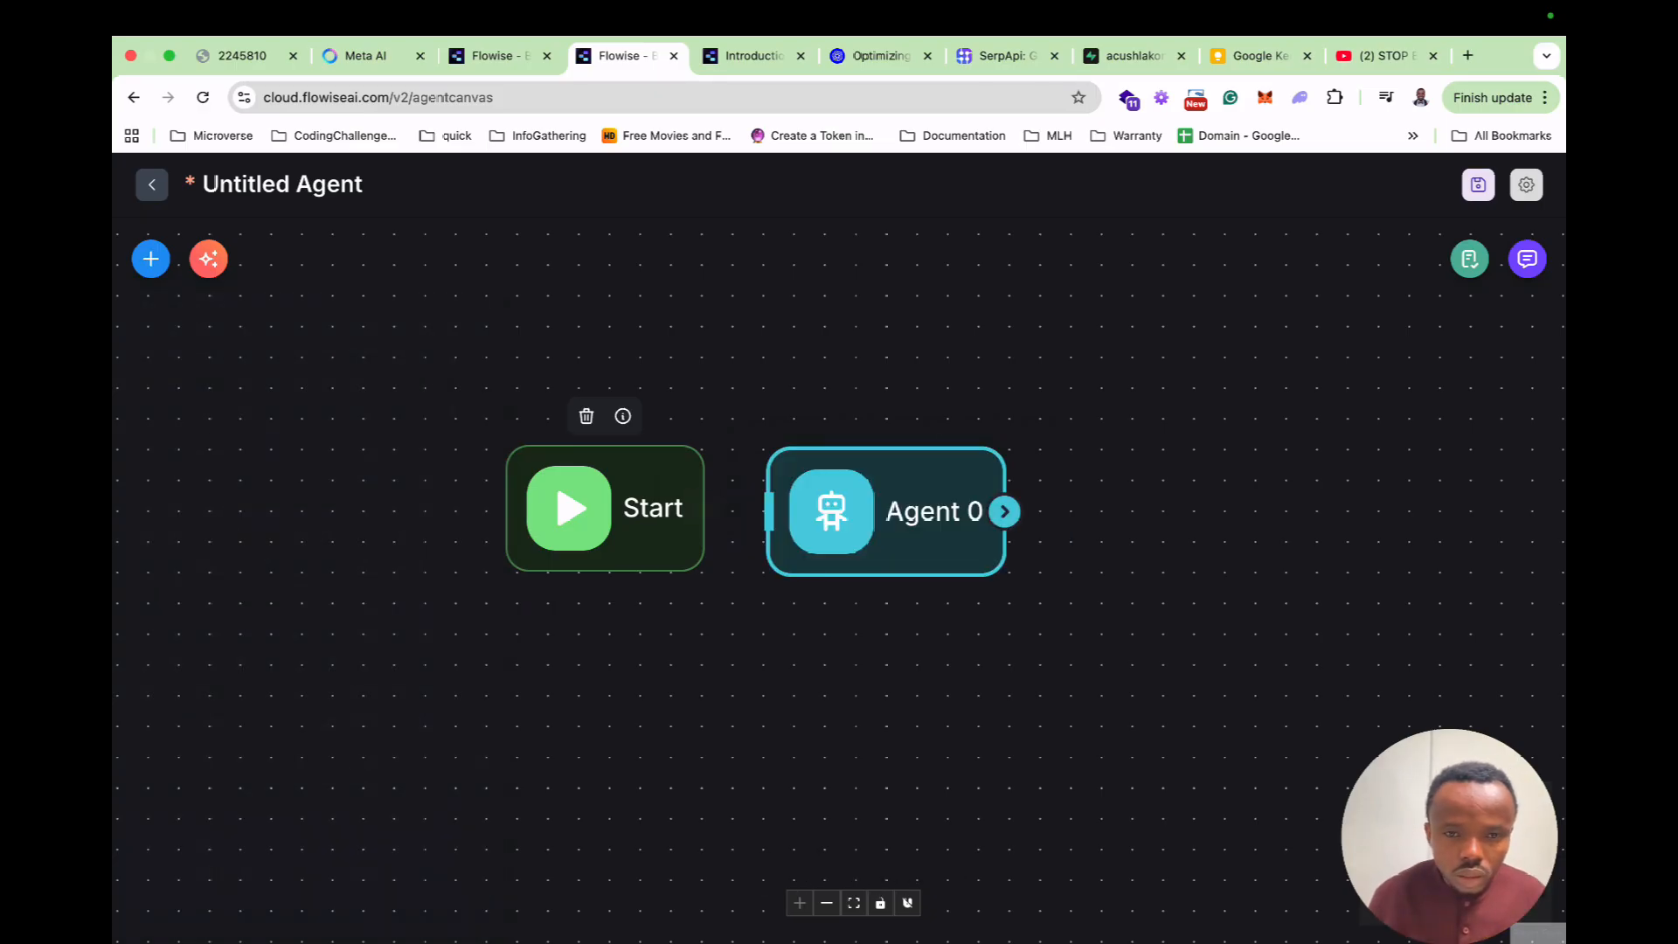
# Set Agent 0's model to ChatOpenAI.
pyautogui.doubleClick(885, 512)
pyautogui.click(1022, 310)
pyautogui.write('open')
pyautogui.press('Down')
pyautogui.press('Return')
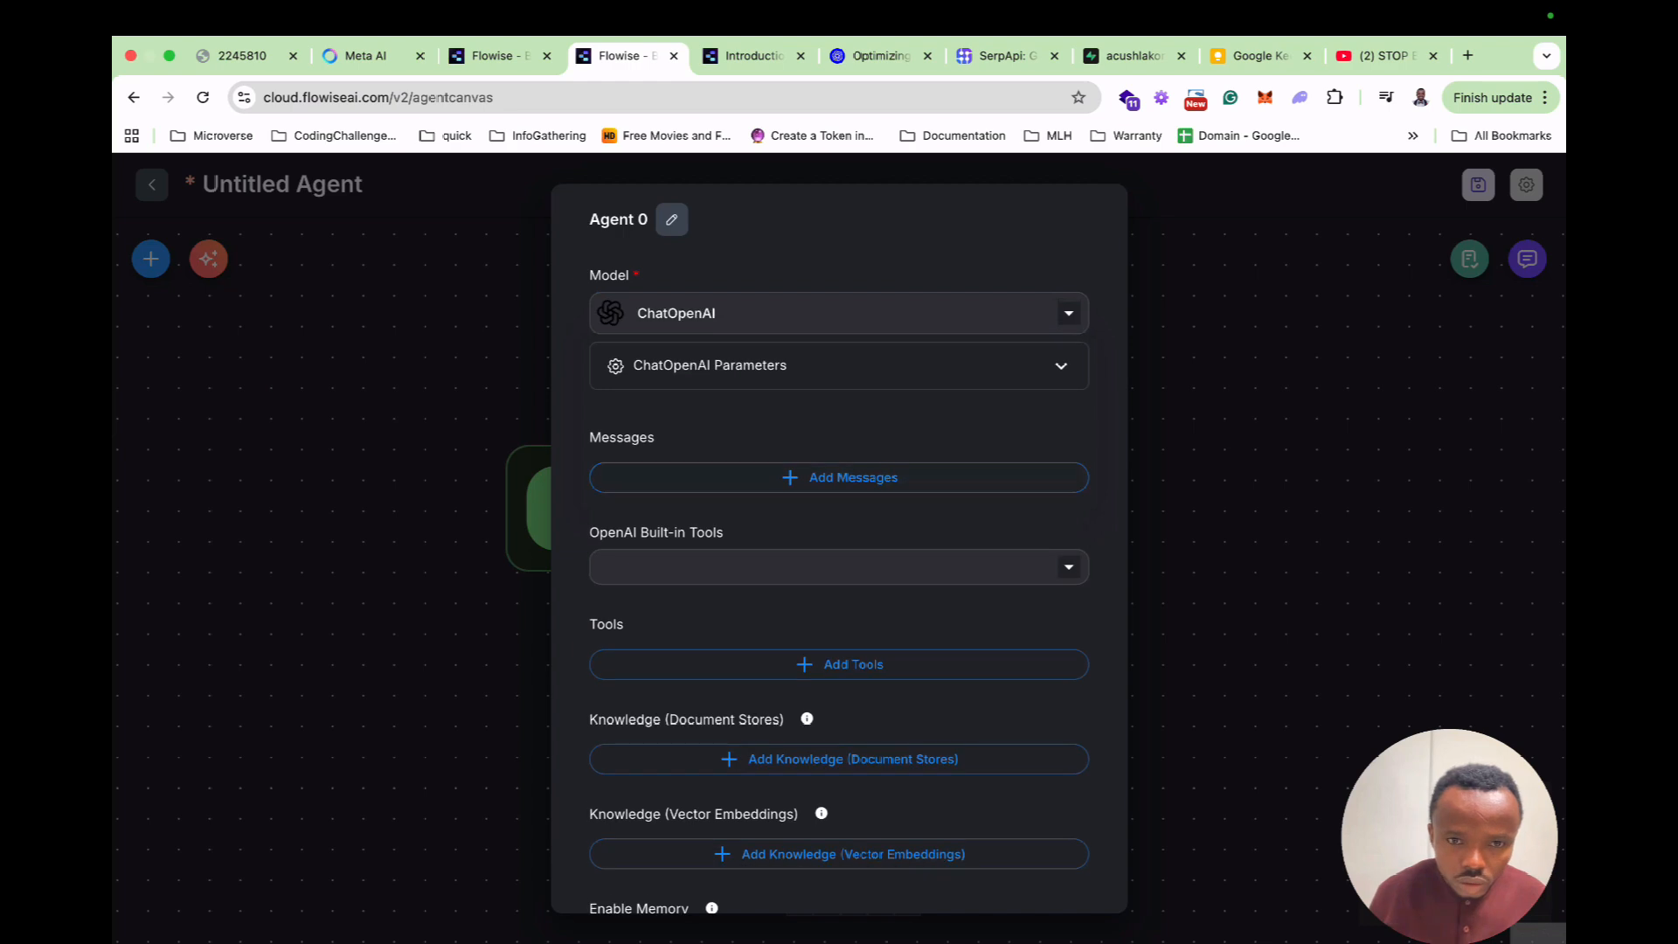
# Give ChatOpenAI the flowise credential and model gpt-4.1, and edit its temperature.
pyautogui.click(839, 365)
pyautogui.click(821, 471)
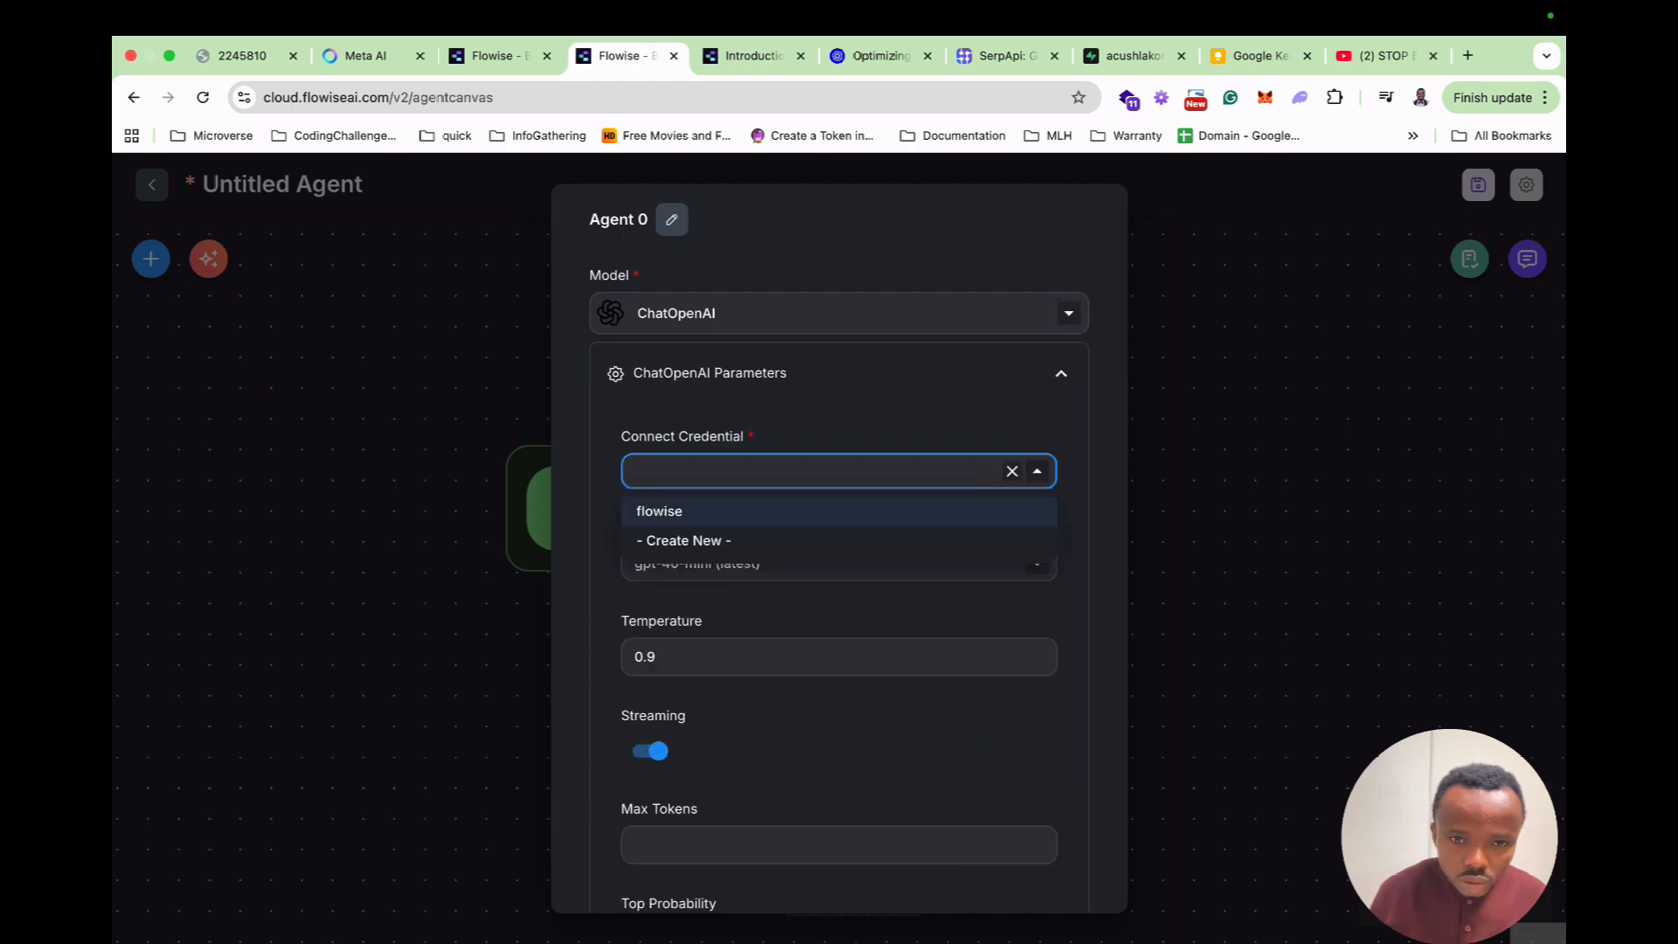
pyautogui.click(787, 511)
pyautogui.click(821, 563)
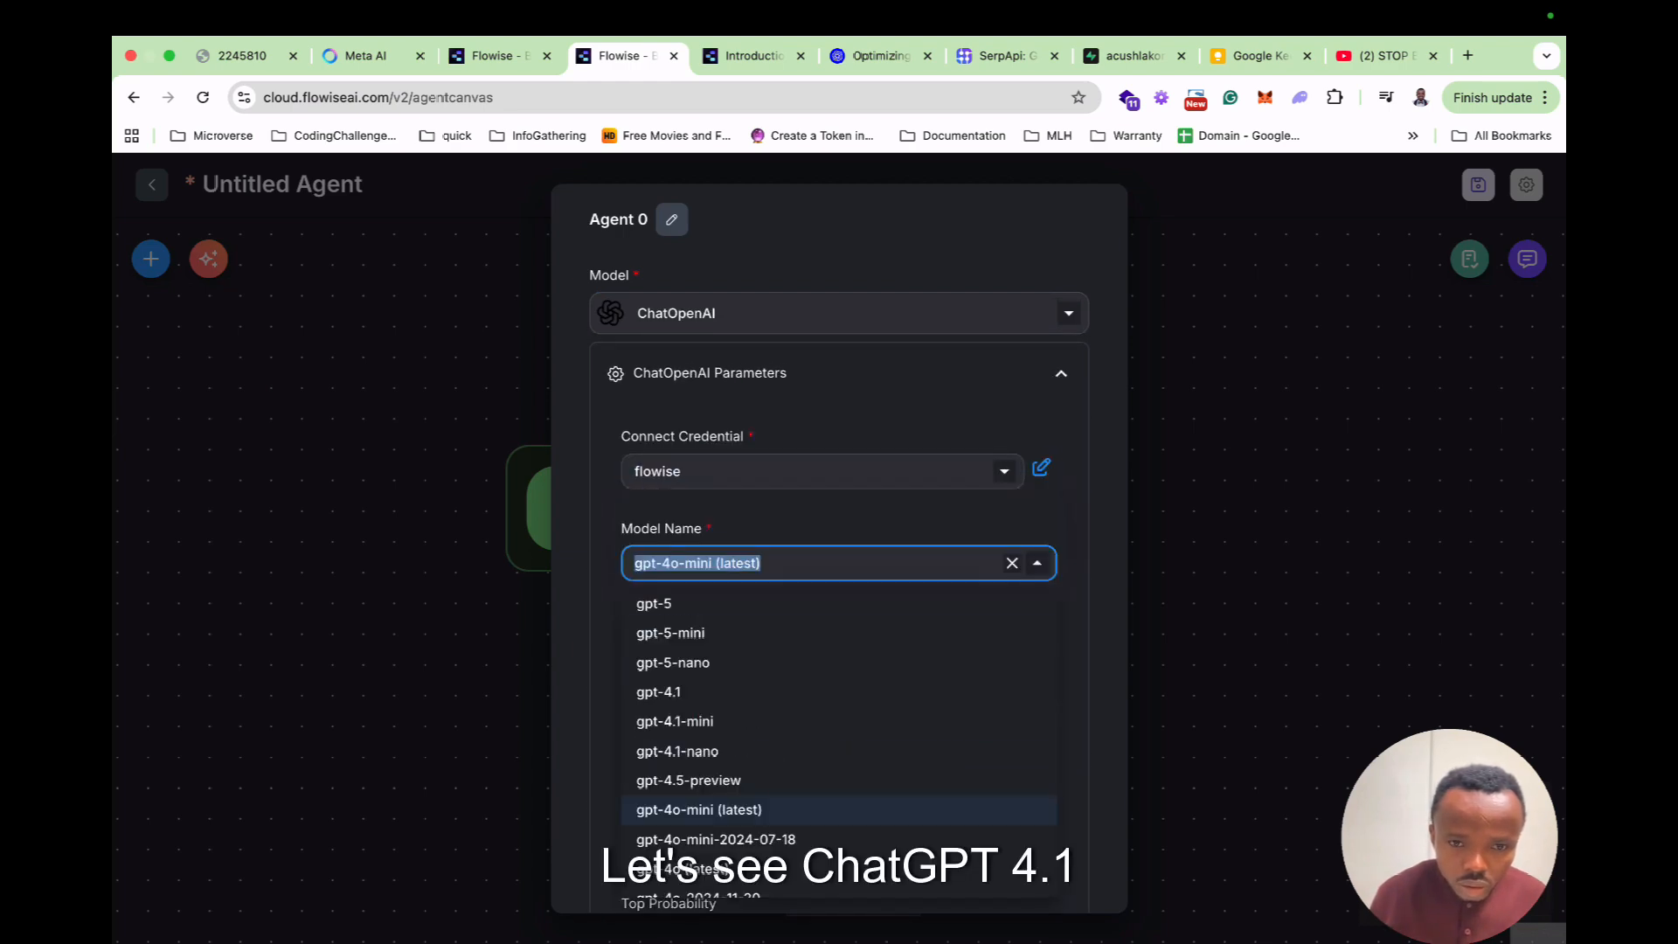
pyautogui.click(752, 690)
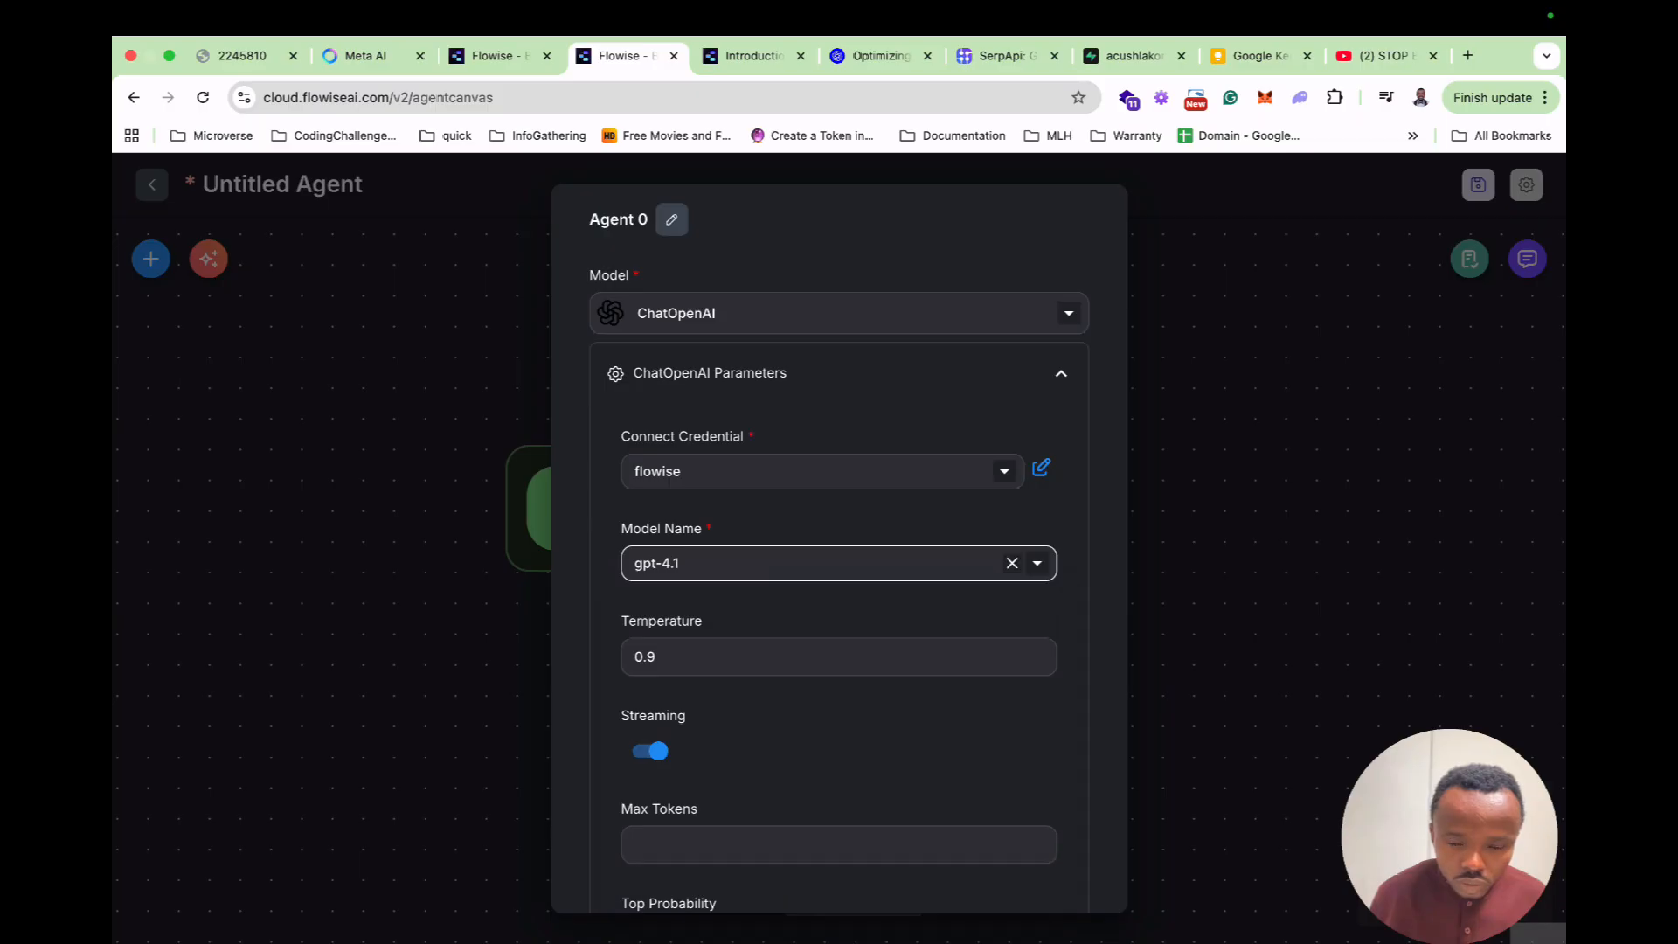
pyautogui.click(821, 563)
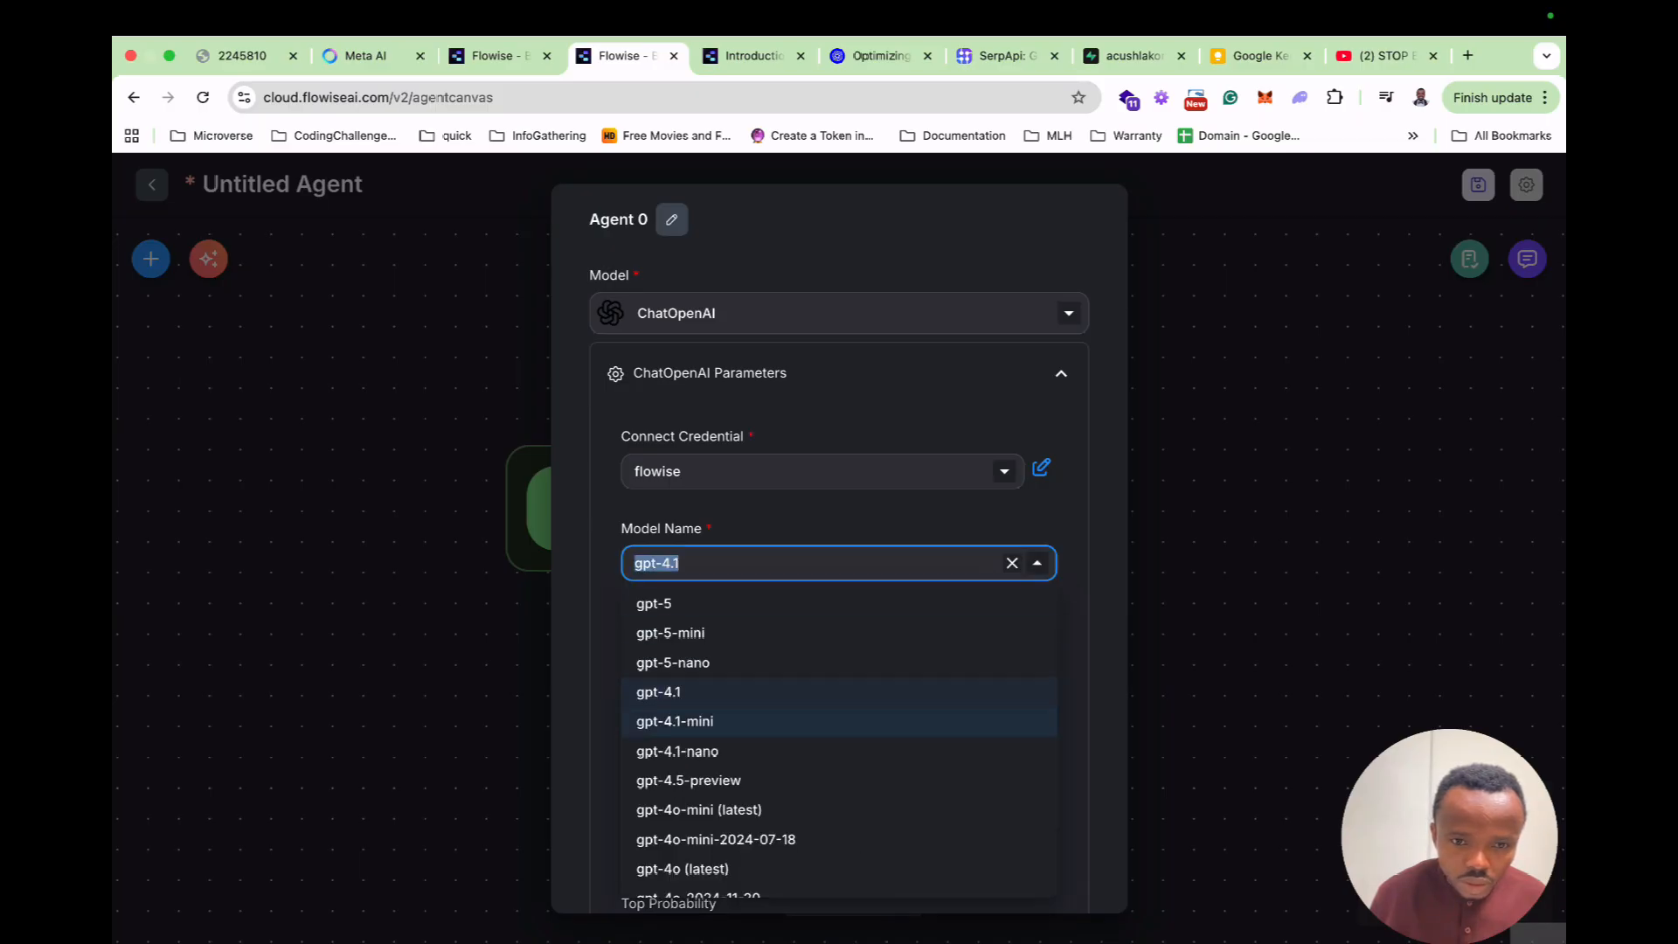
pyautogui.click(752, 692)
pyautogui.click(635, 656)
pyautogui.press('BackSpace')
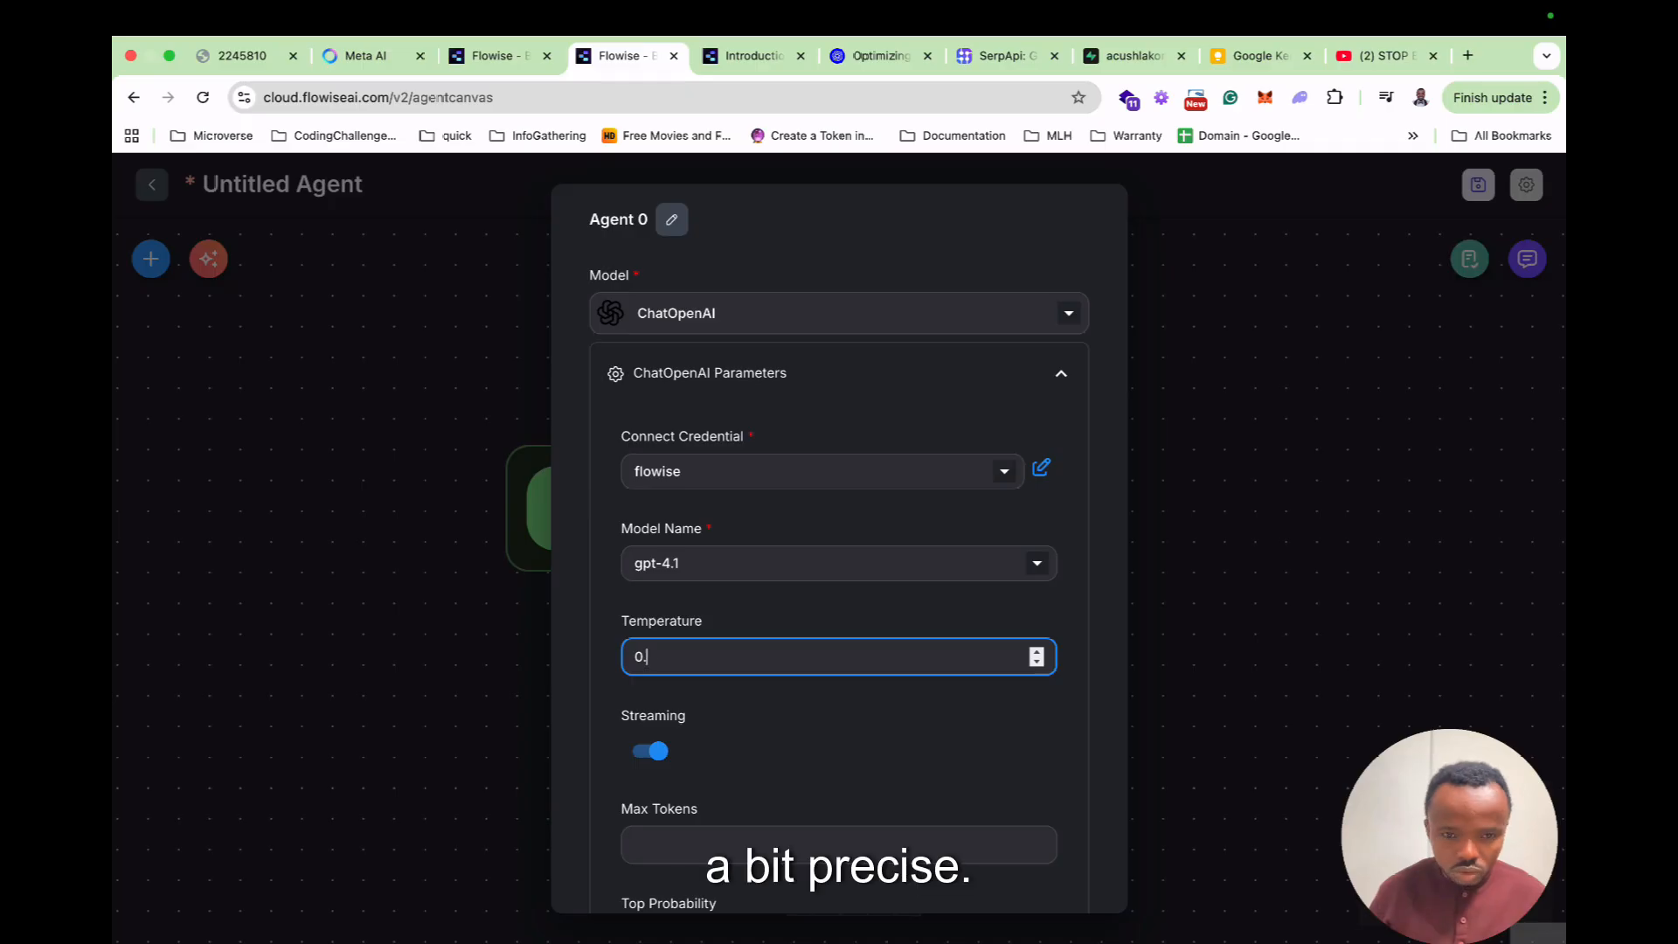
pyautogui.write('8')
# Connect the Start node to the Agent 0 node.
pyautogui.scroll(-10, 838, 541)
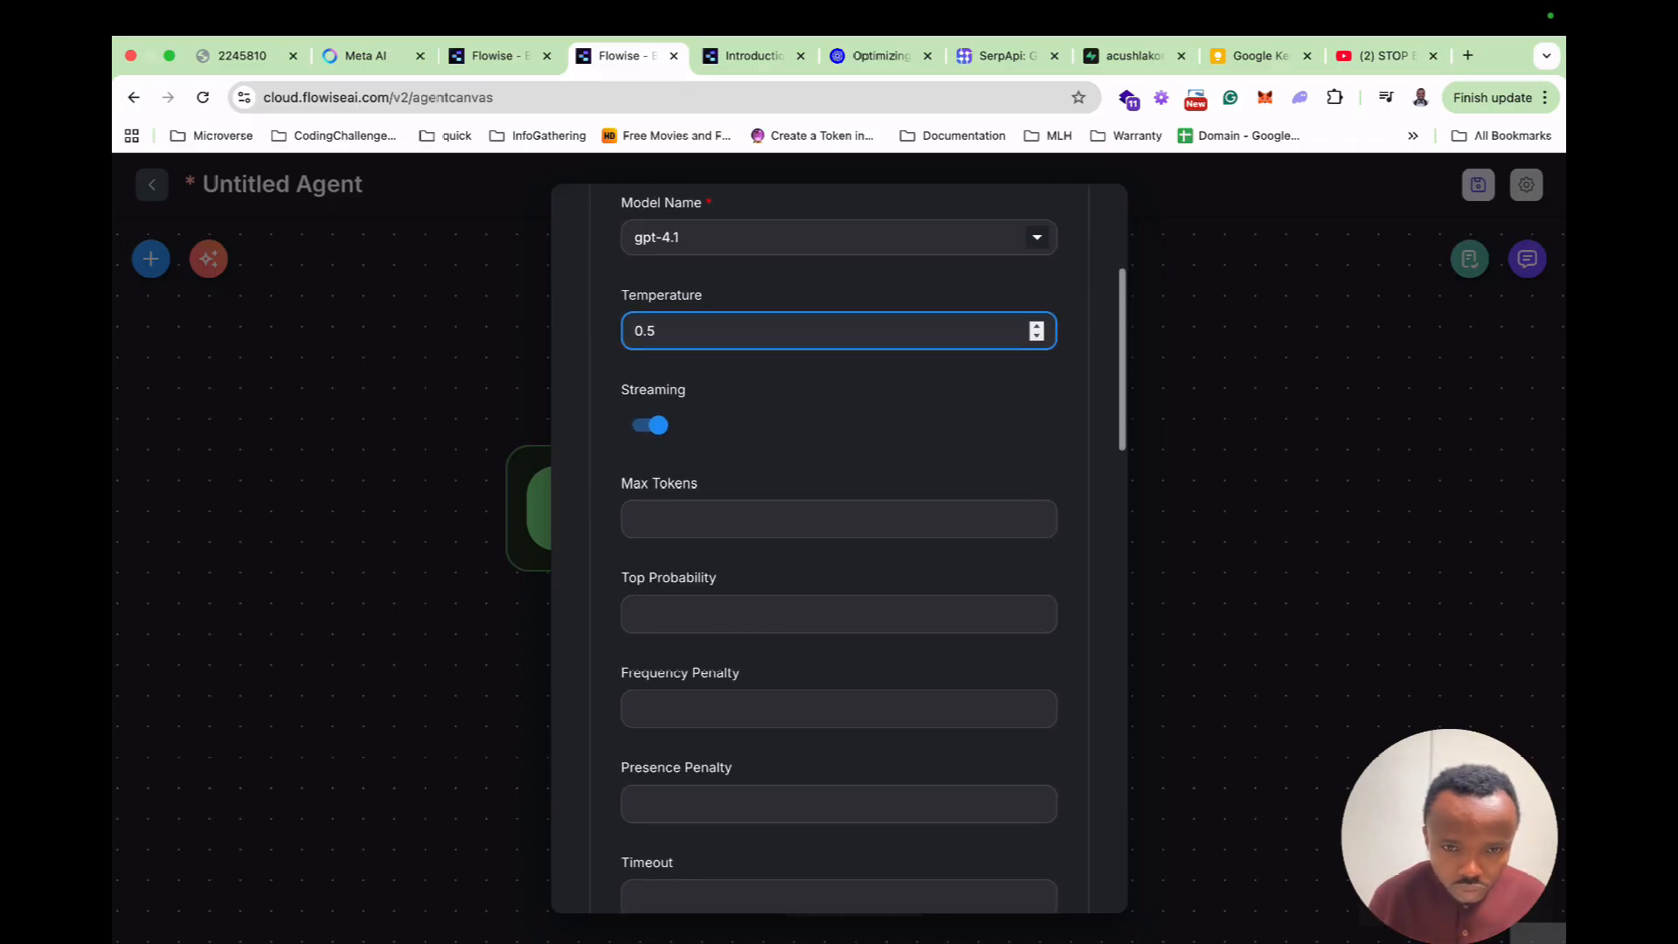
pyautogui.scroll(-8, 838, 542)
pyautogui.scroll(17, 838, 542)
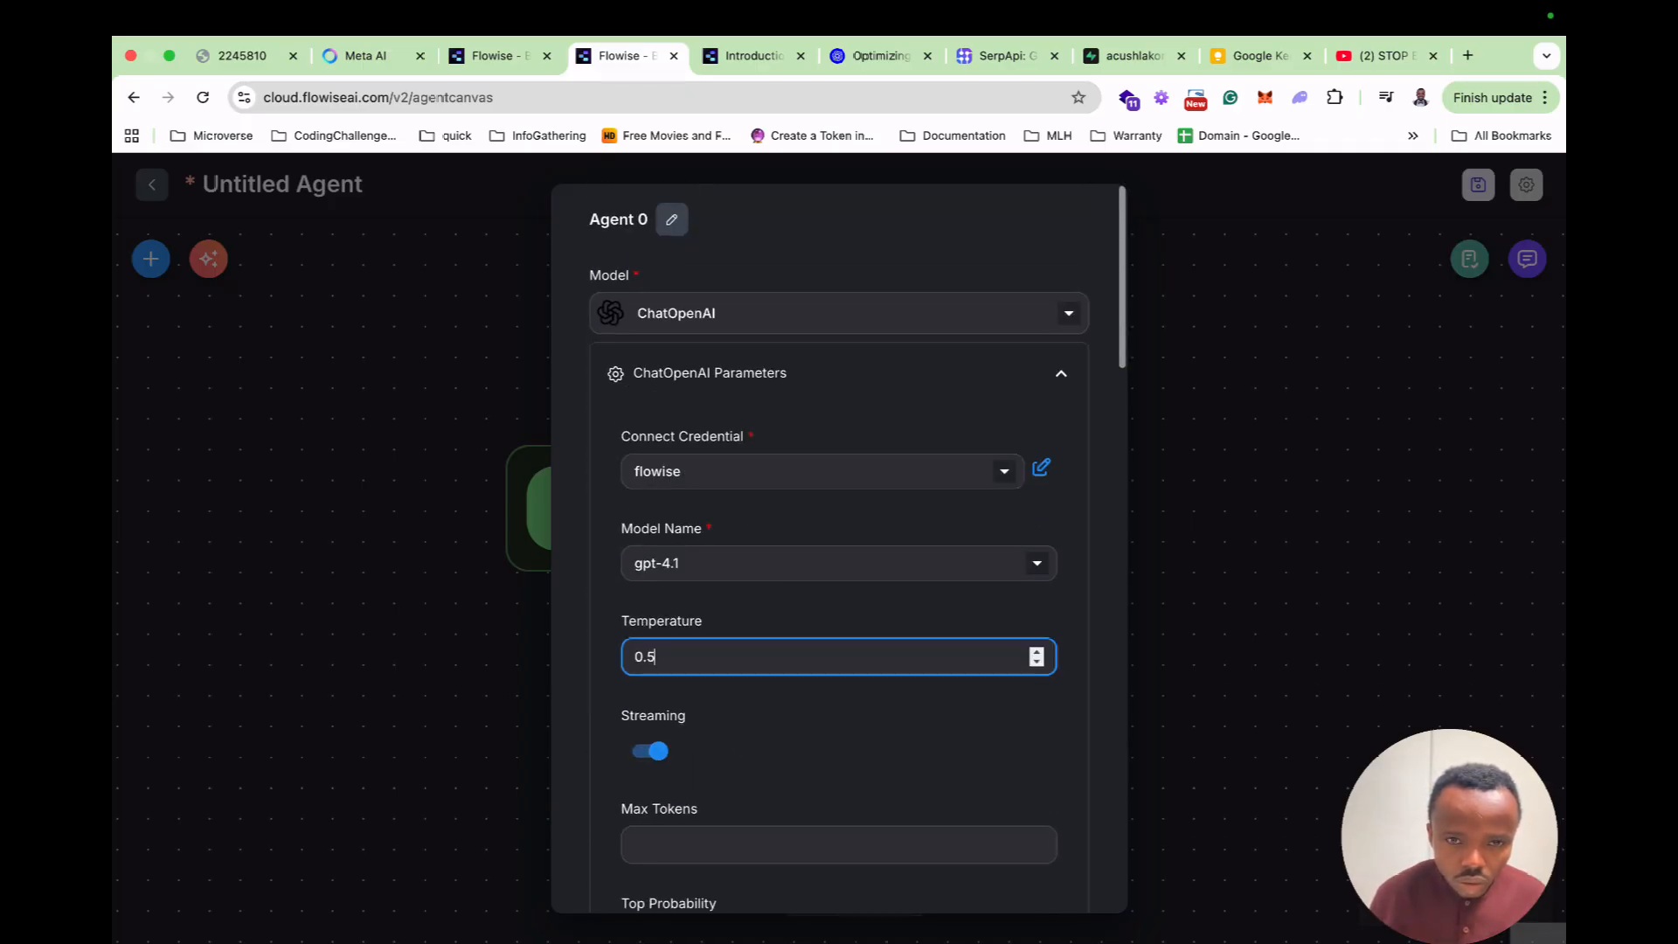
pyautogui.press('Escape')
pyautogui.moveTo(704, 509); pyautogui.dragTo(768, 517)
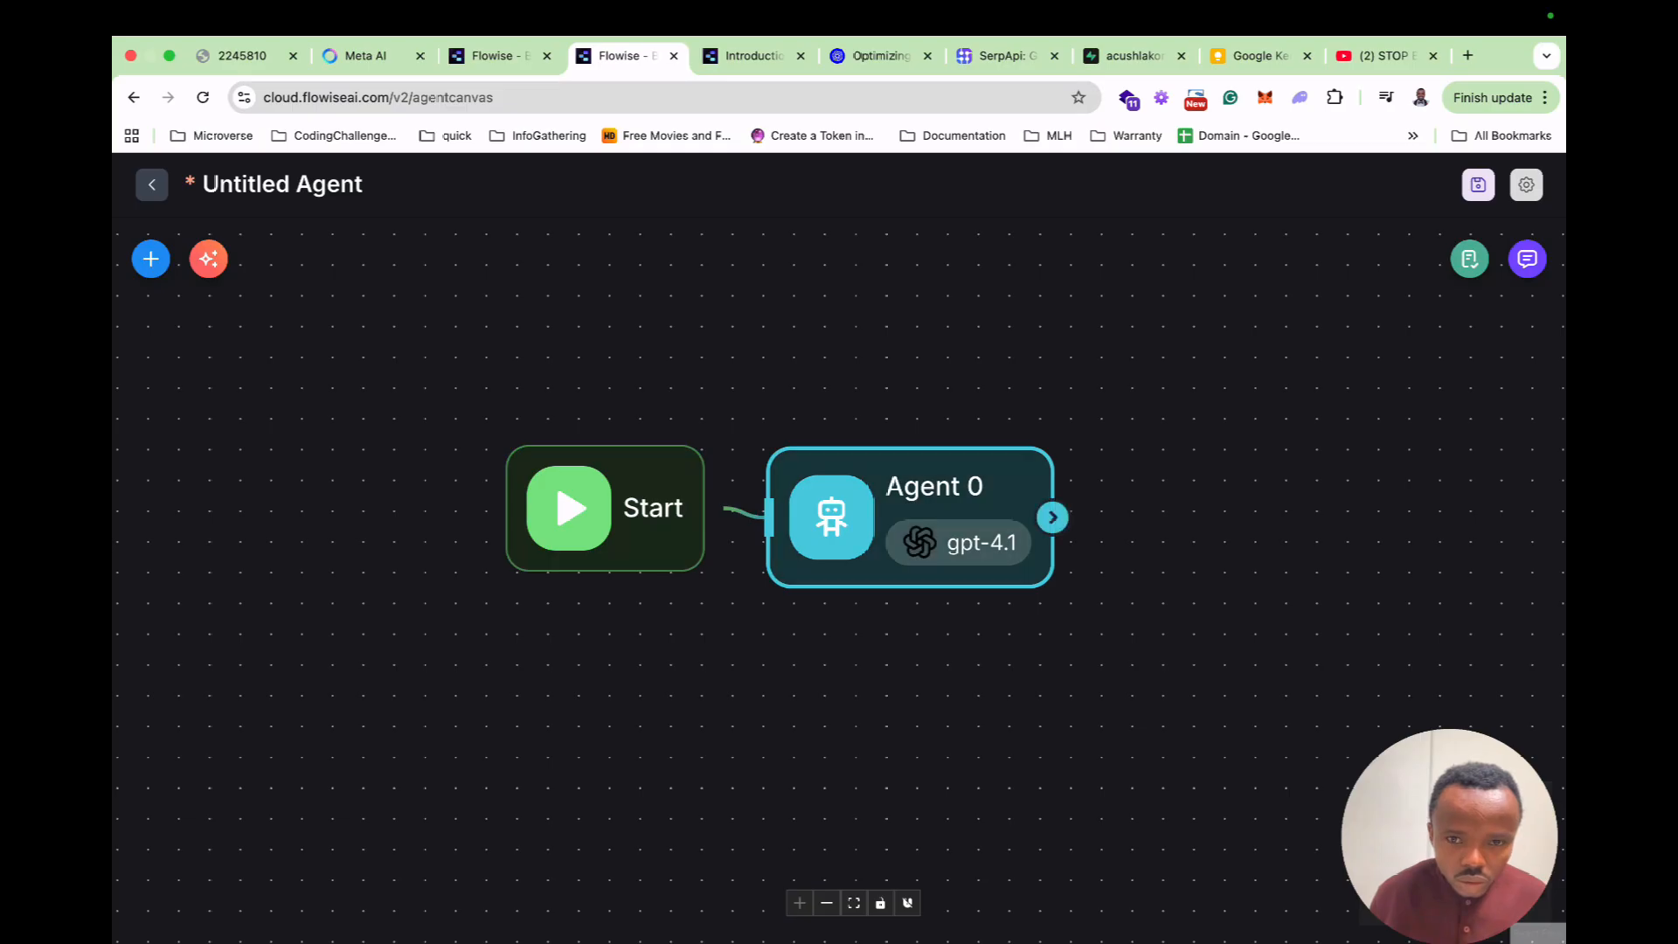
# Add the Exquisite Edidbles document store as knowledge with an auto-generated description.
pyautogui.doubleClick(910, 561)
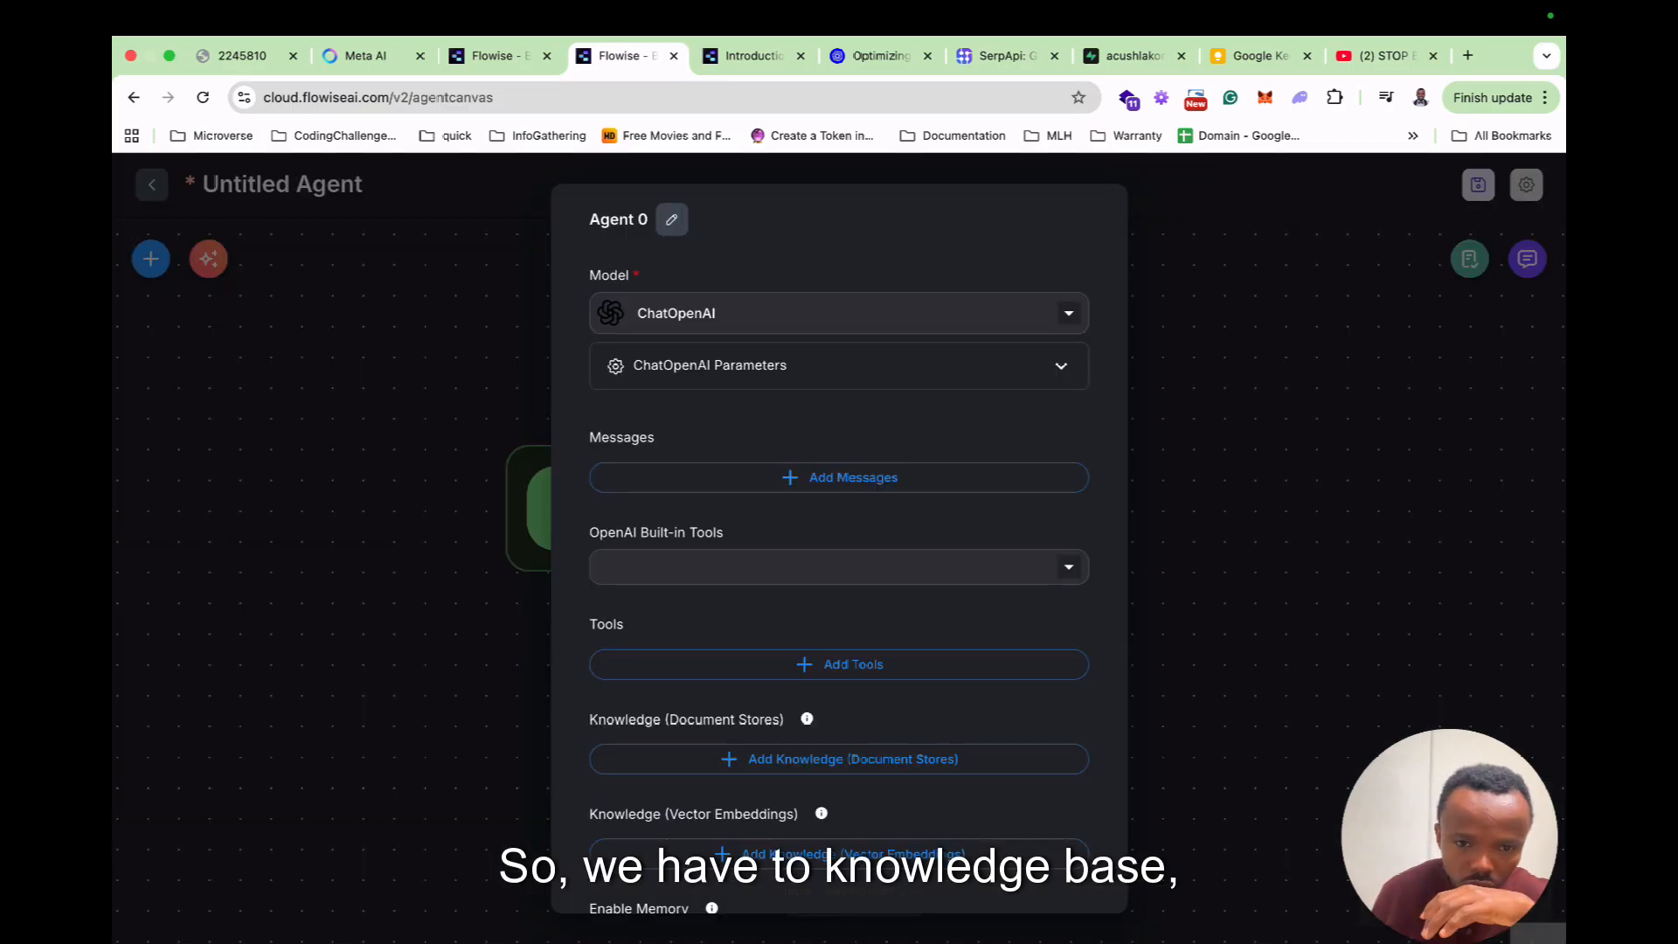
pyautogui.scroll(-2, 839, 559)
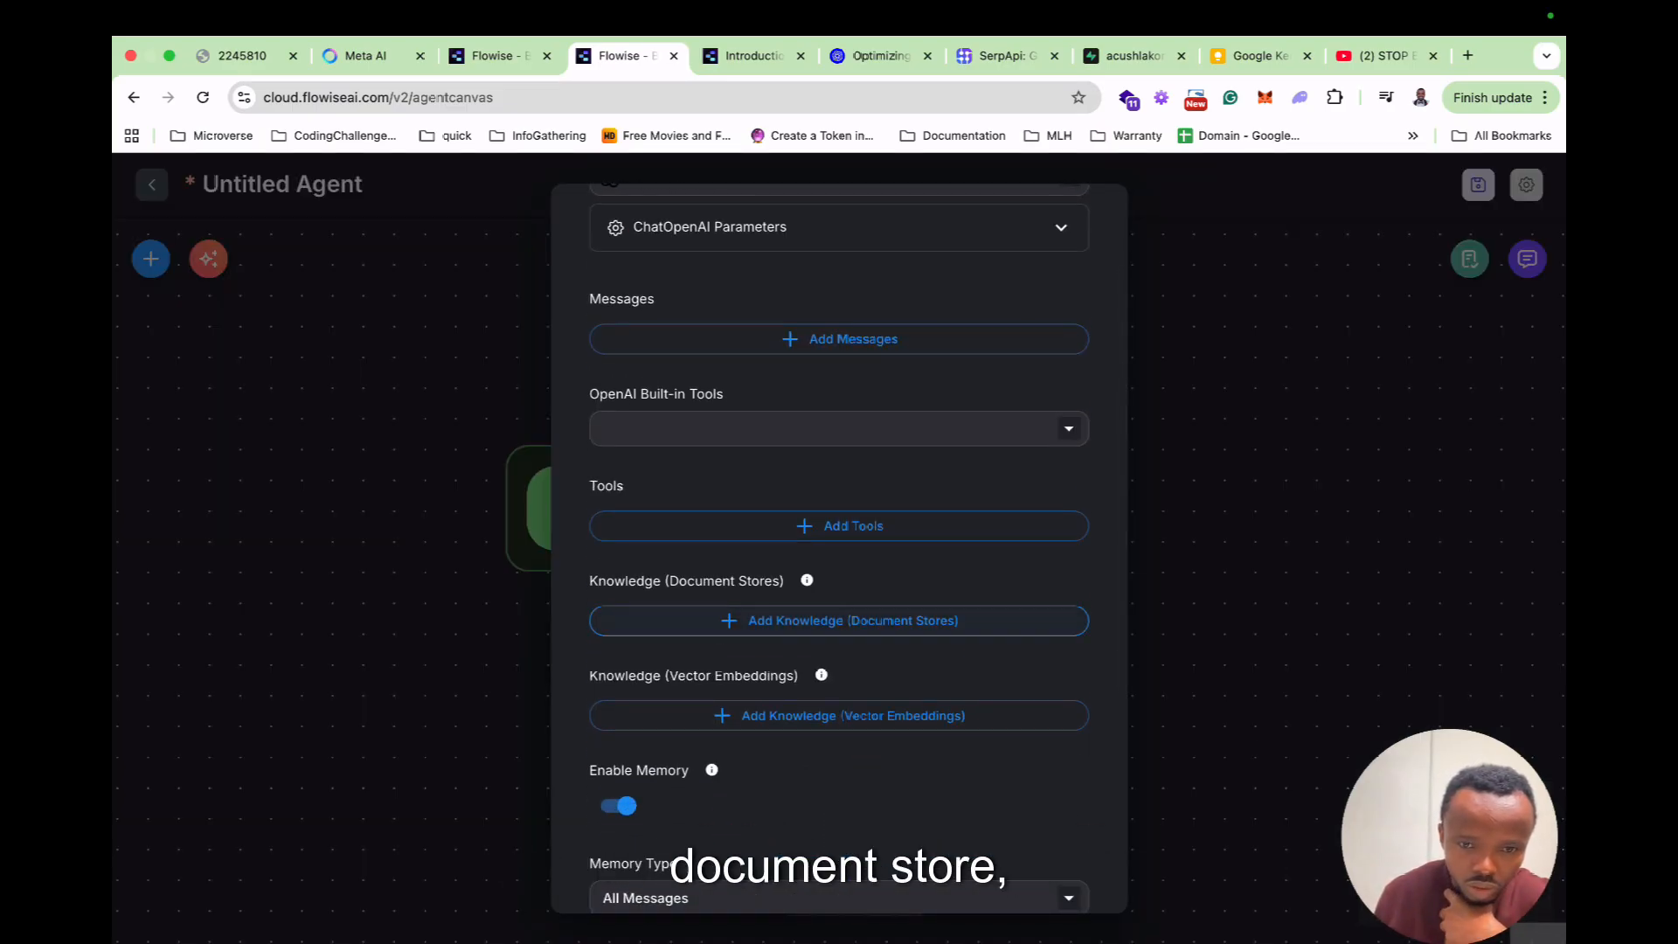
pyautogui.click(839, 621)
pyautogui.click(821, 681)
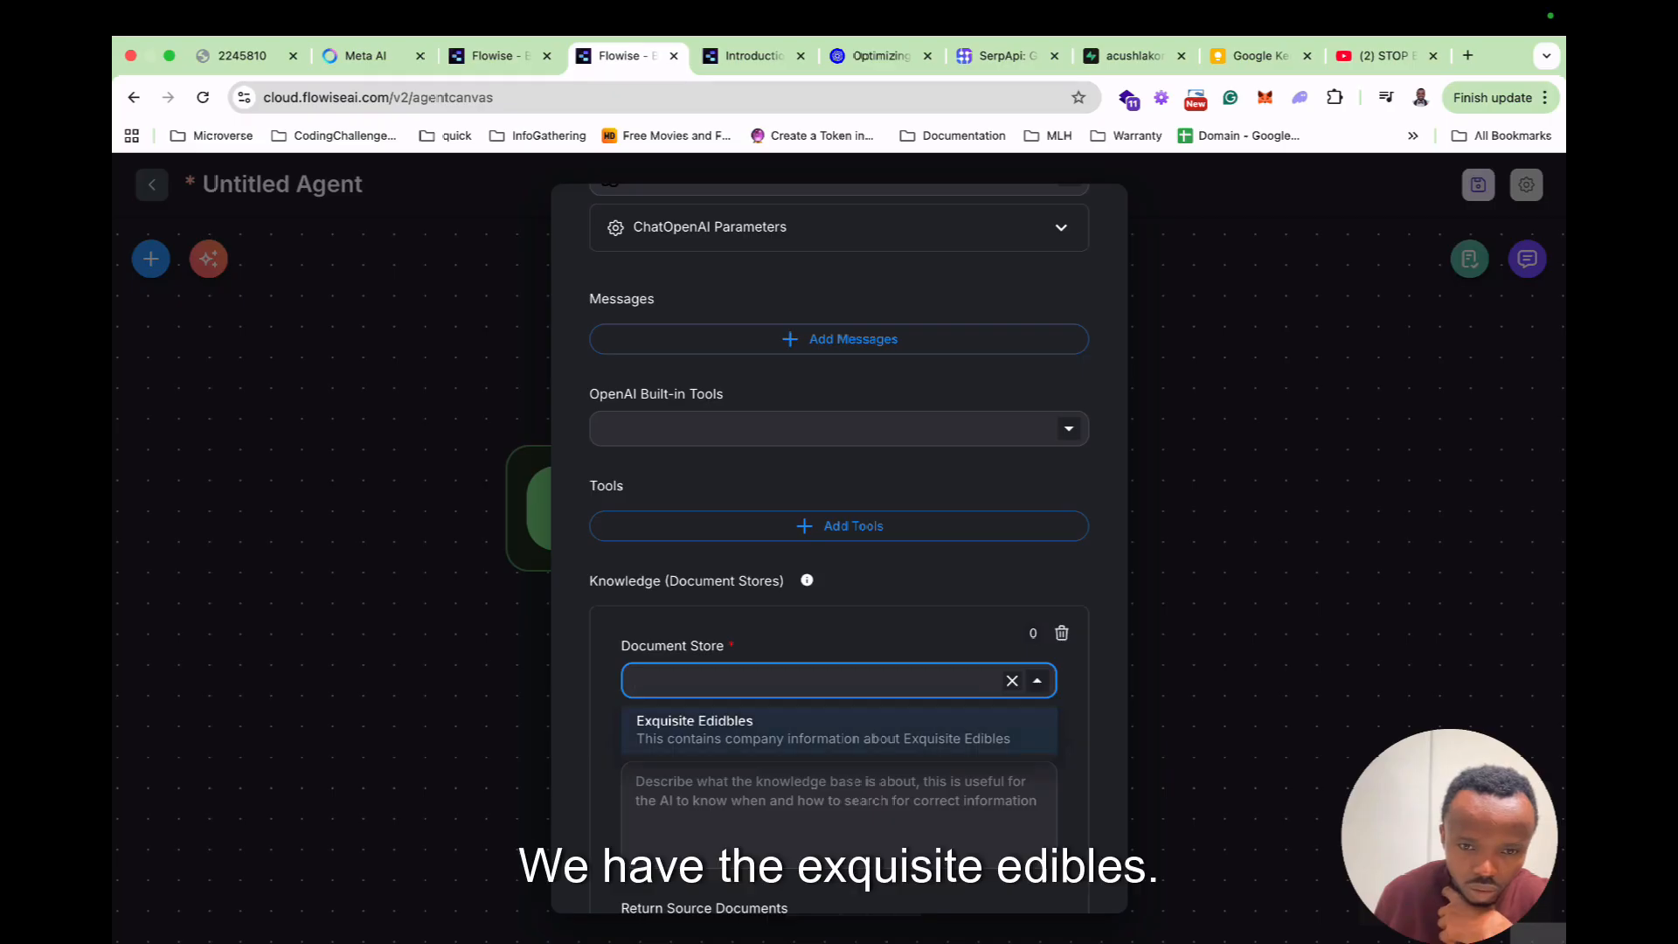
pyautogui.click(822, 729)
pyautogui.scroll(-1, 838, 549)
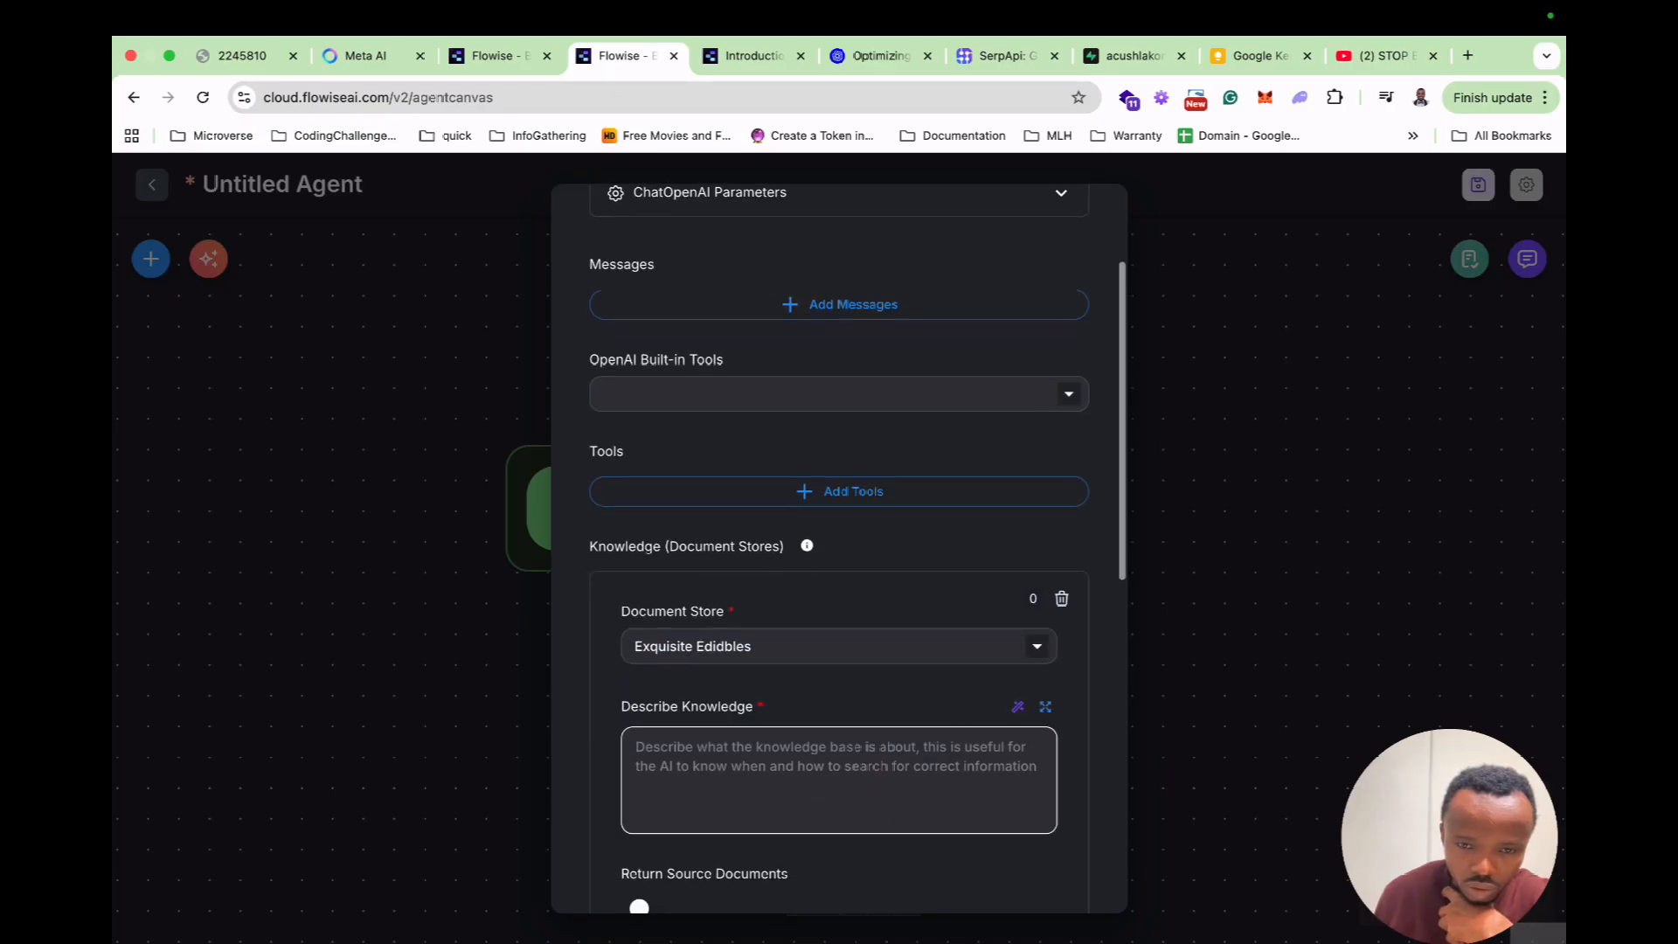
pyautogui.click(837, 768)
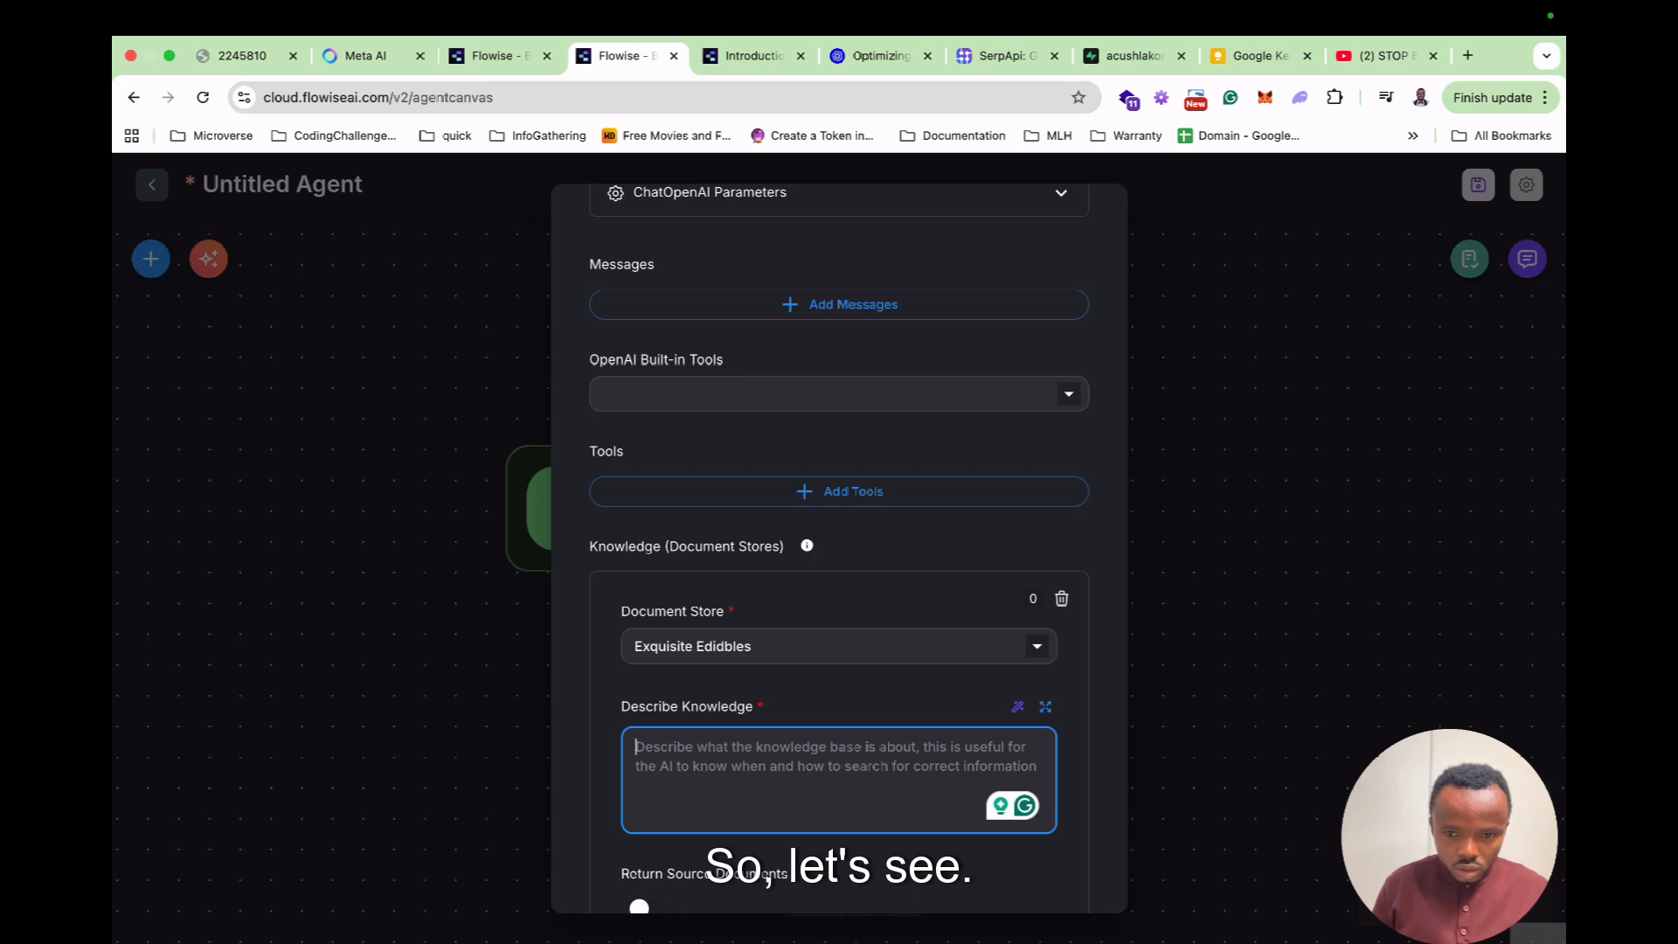
pyautogui.click(1045, 706)
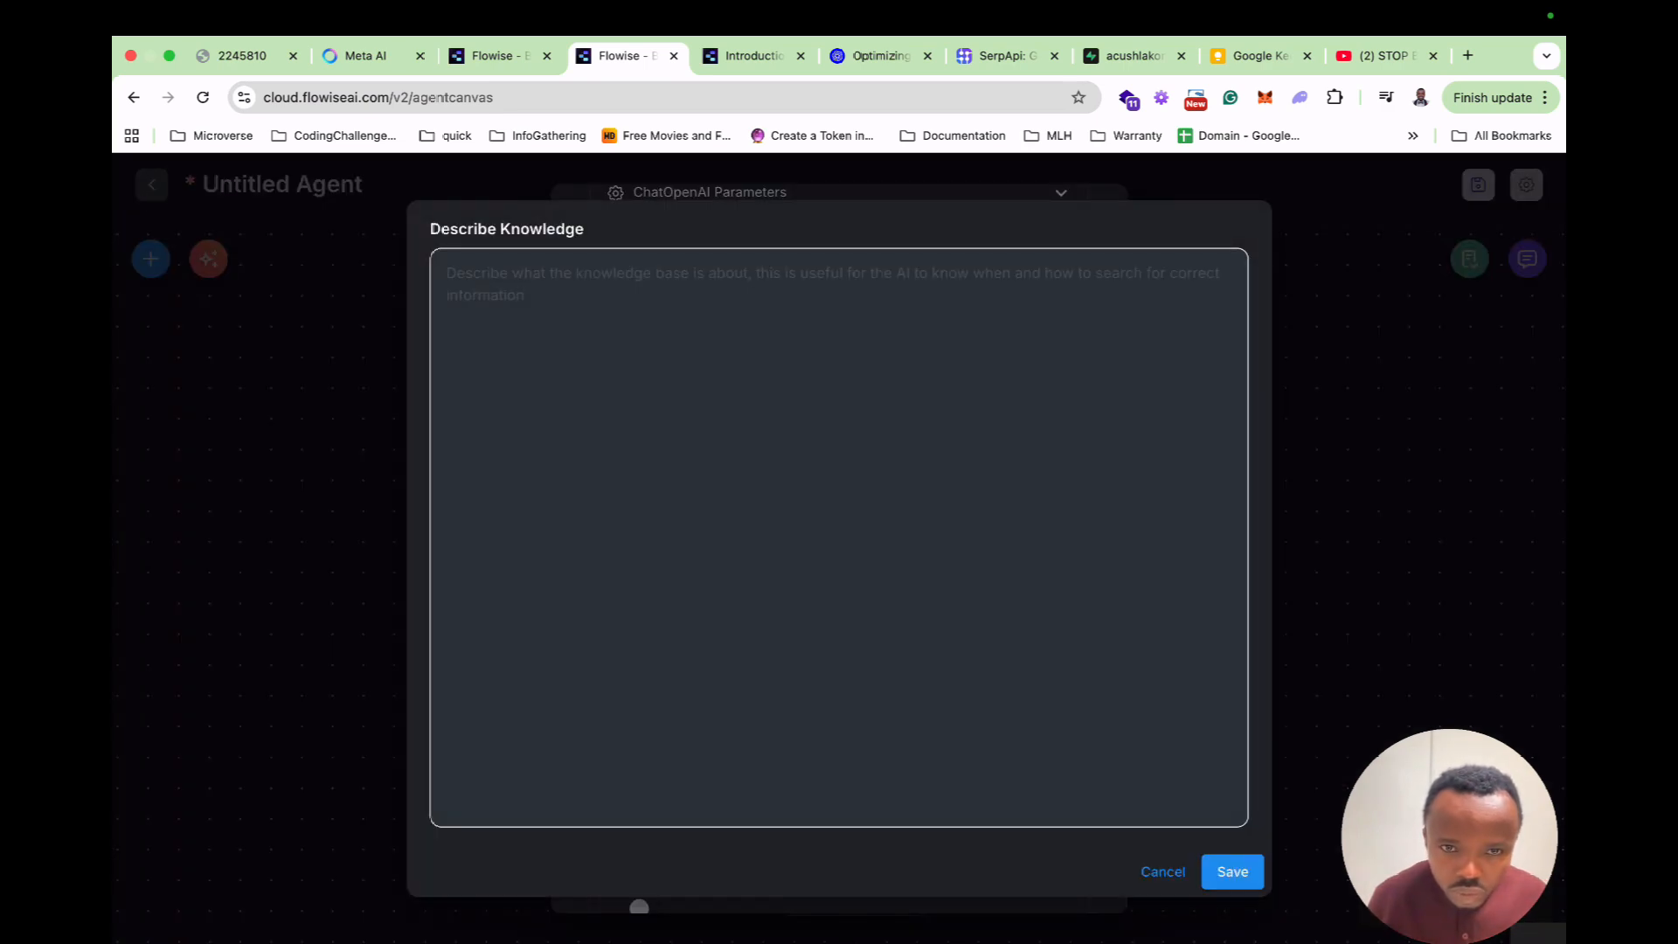
pyautogui.press('Escape')
pyautogui.click(1017, 706)
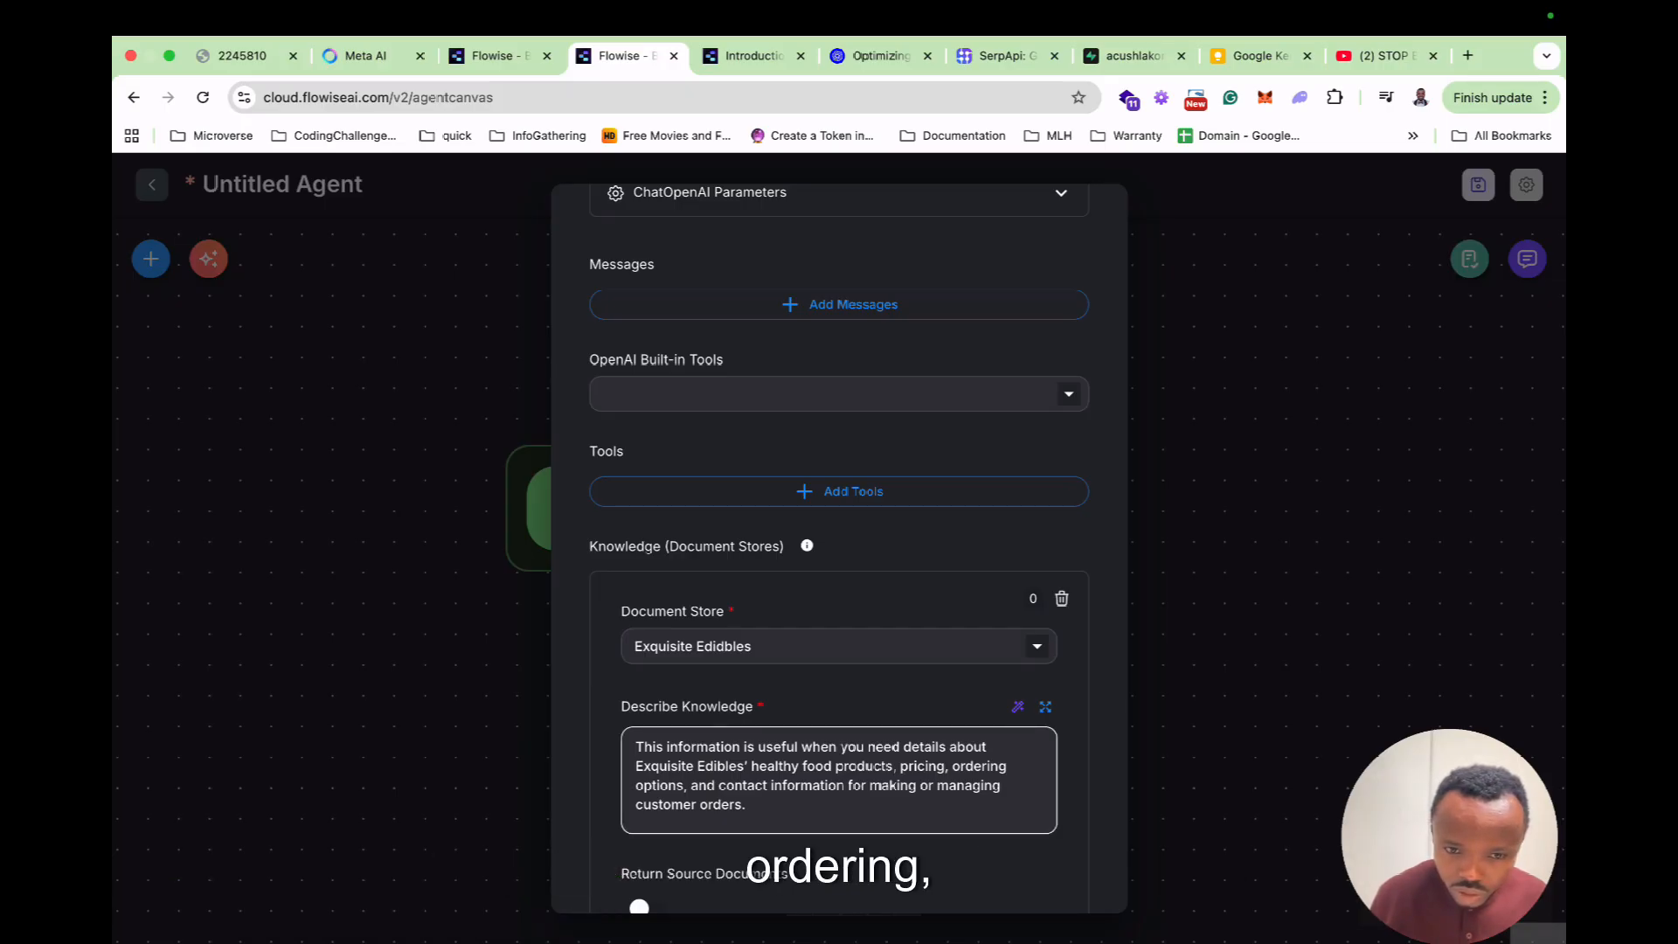
pyautogui.scroll(-2, 838, 549)
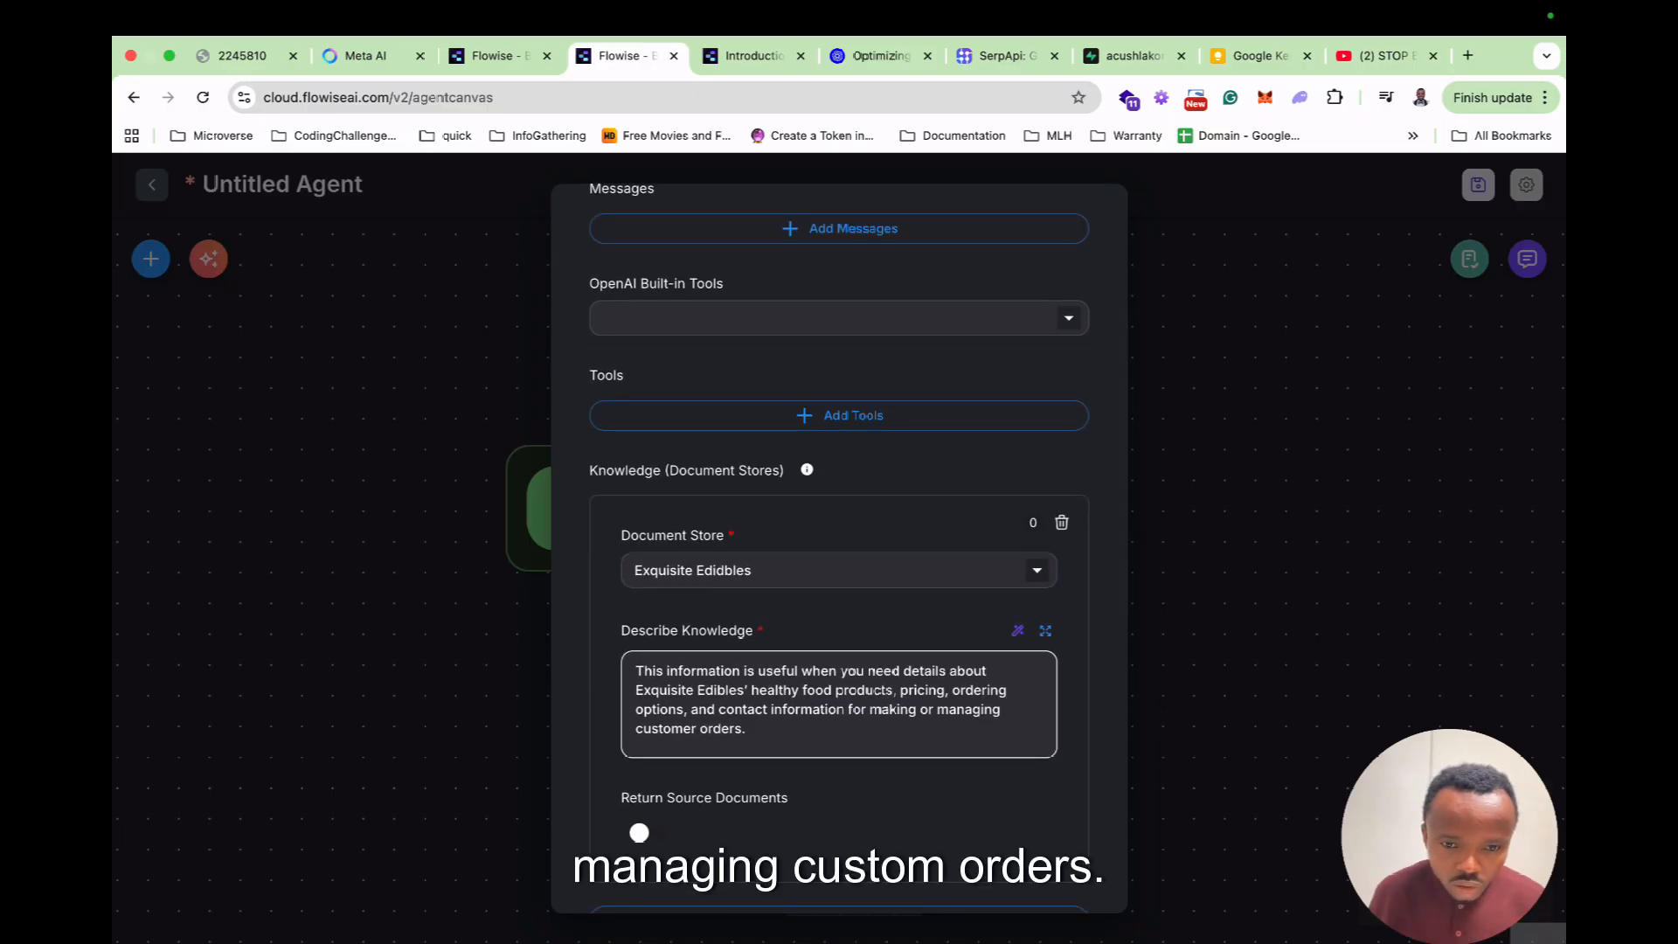
pyautogui.scroll(-5, 839, 548)
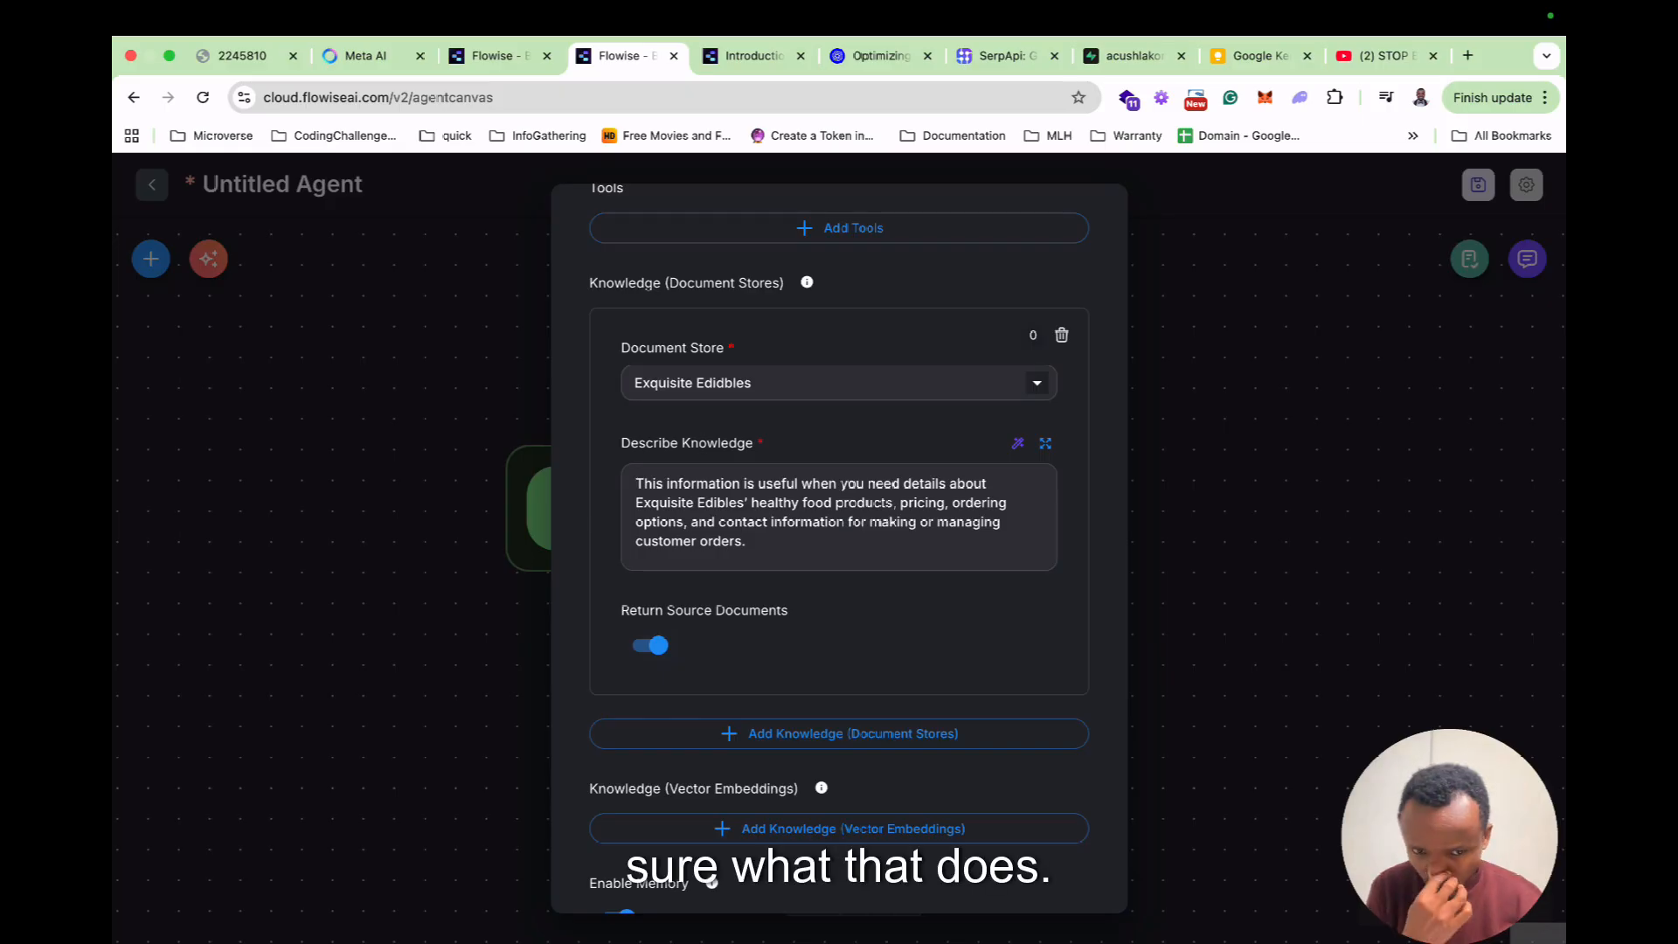
pyautogui.scroll(-13, 839, 548)
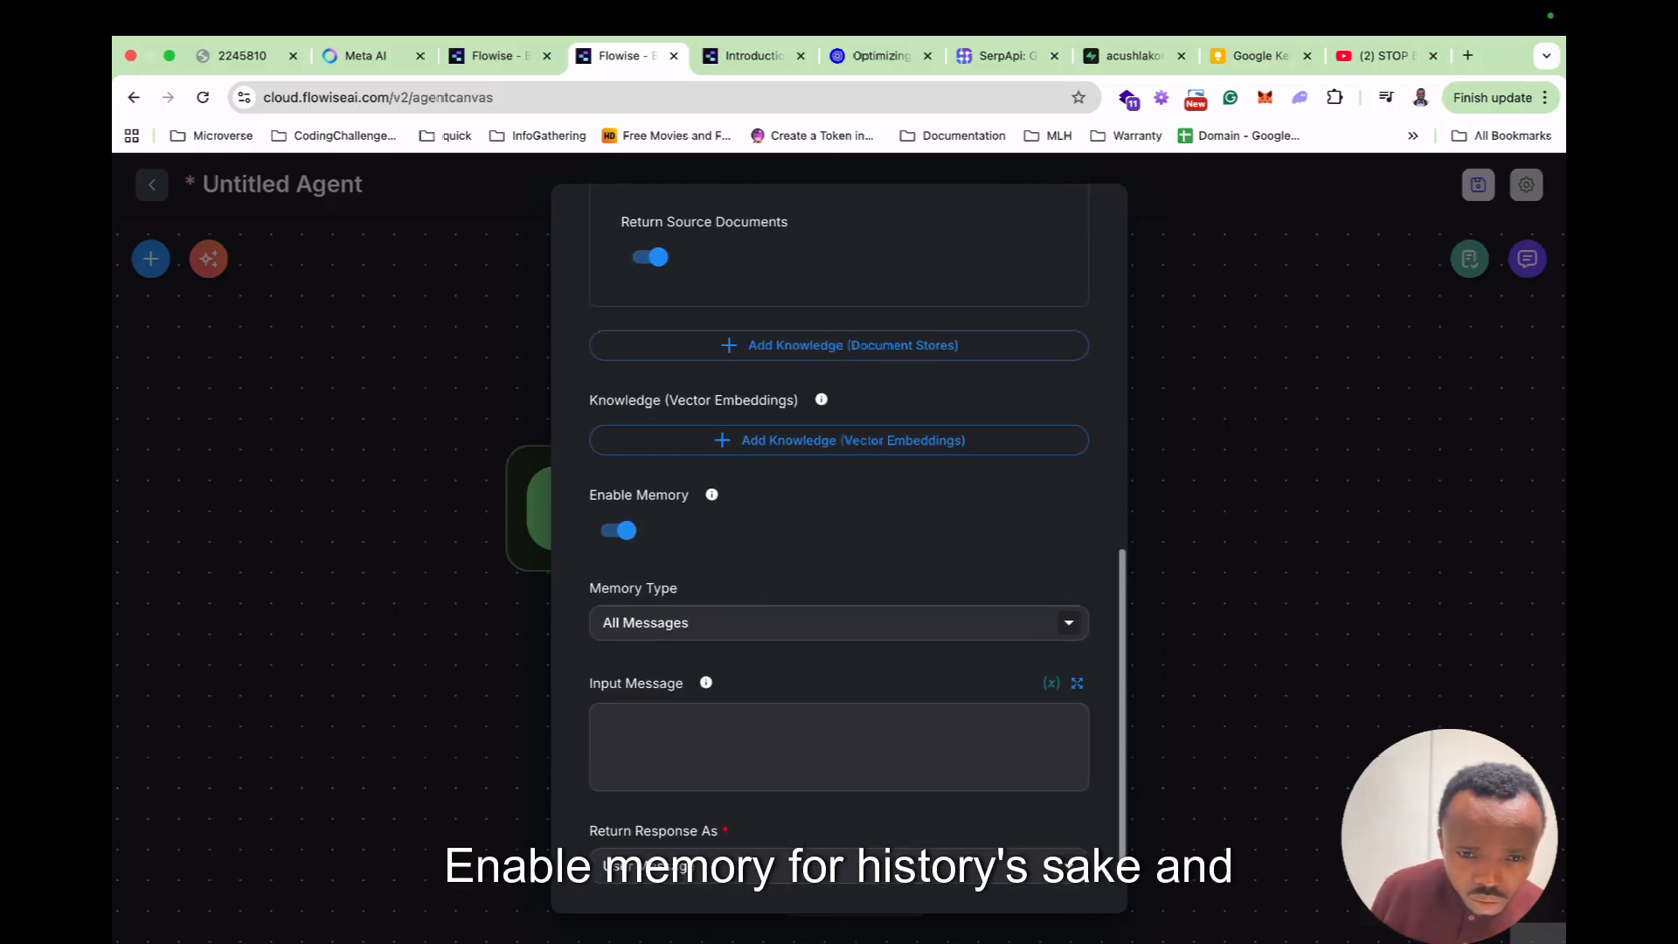
pyautogui.scroll(15, 839, 548)
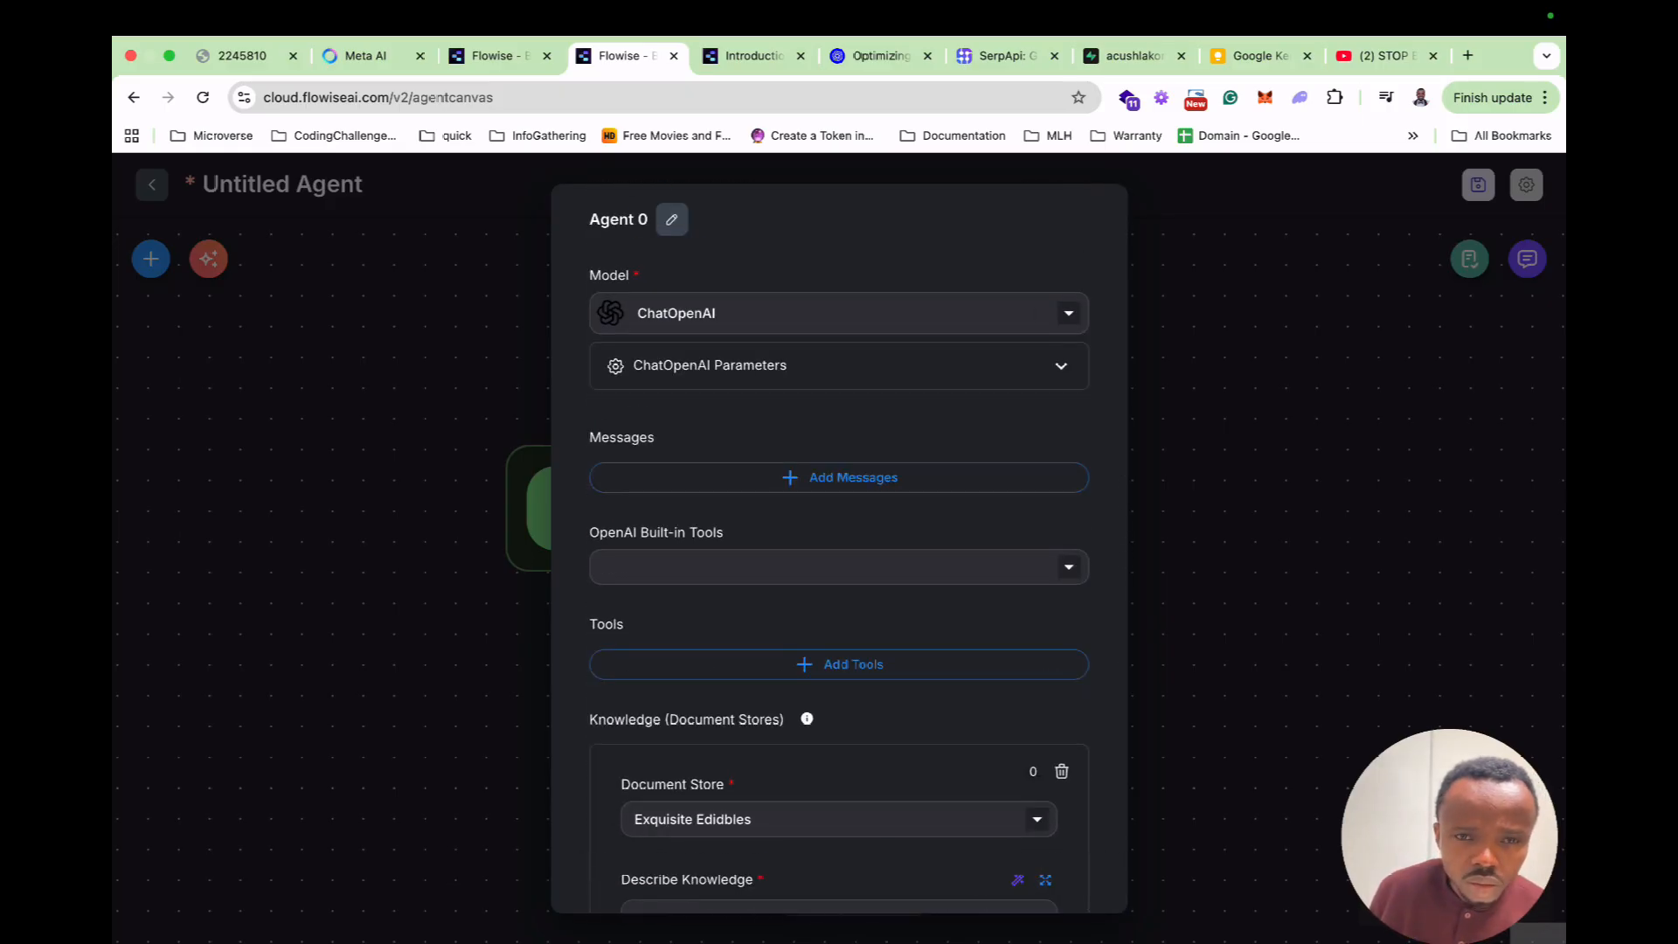
# Rename the agent node to Exquisite Customer Rep Agent.
pyautogui.click(671, 219)
pyautogui.hotkey('ctrl', 'a')
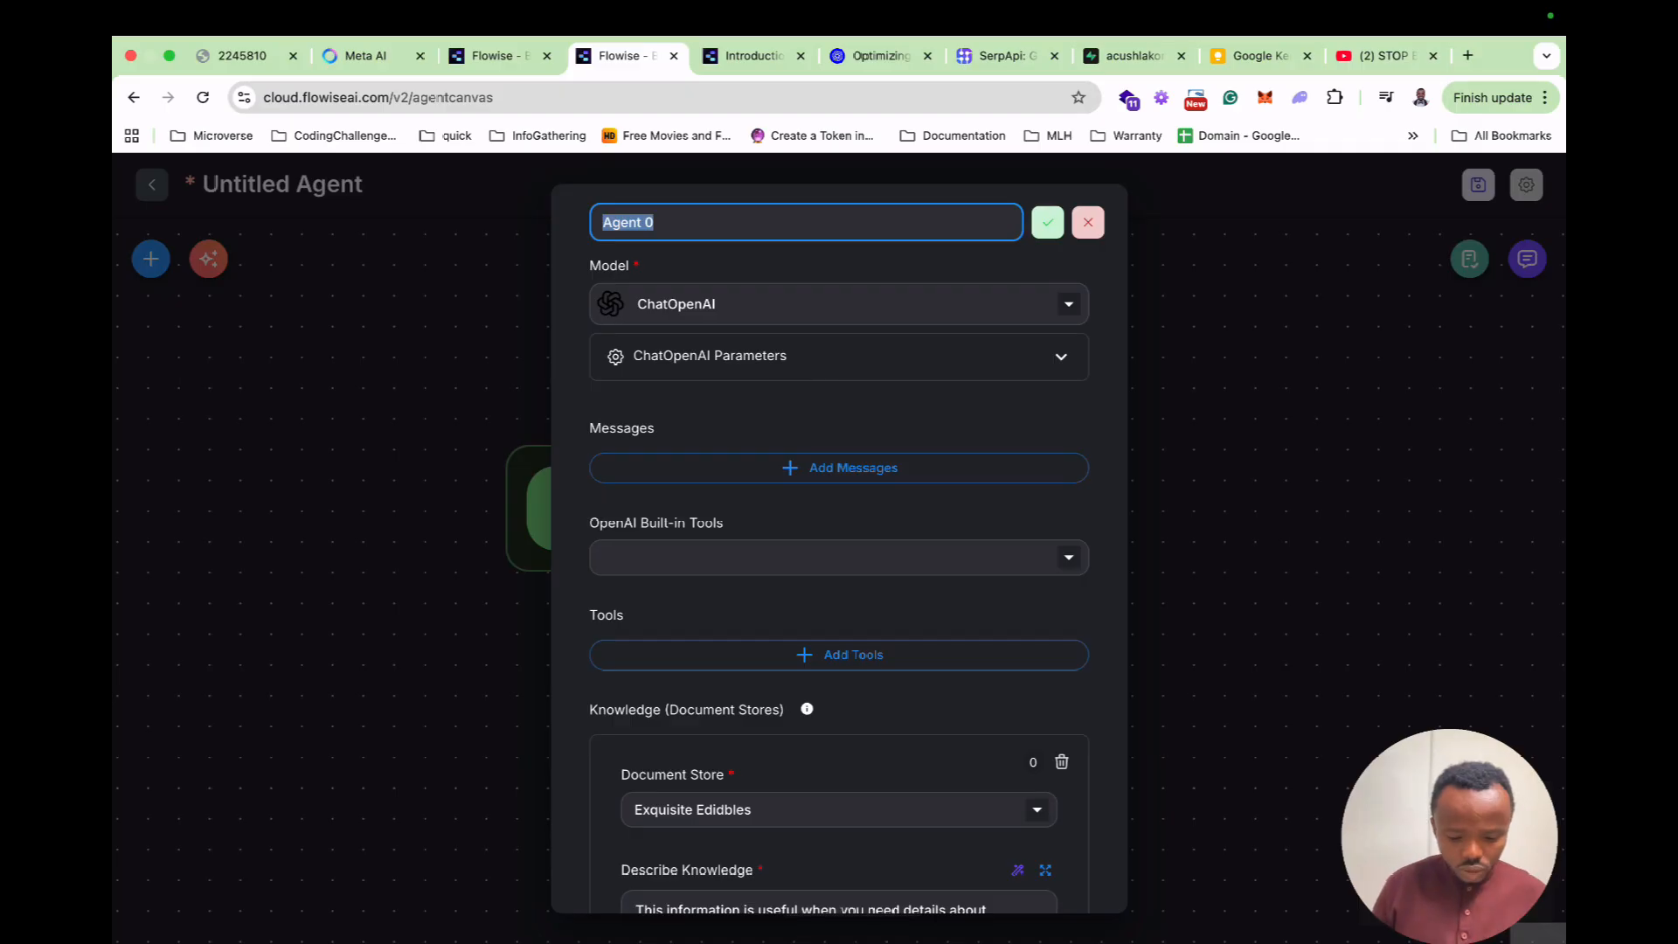
pyautogui.write('Ex')
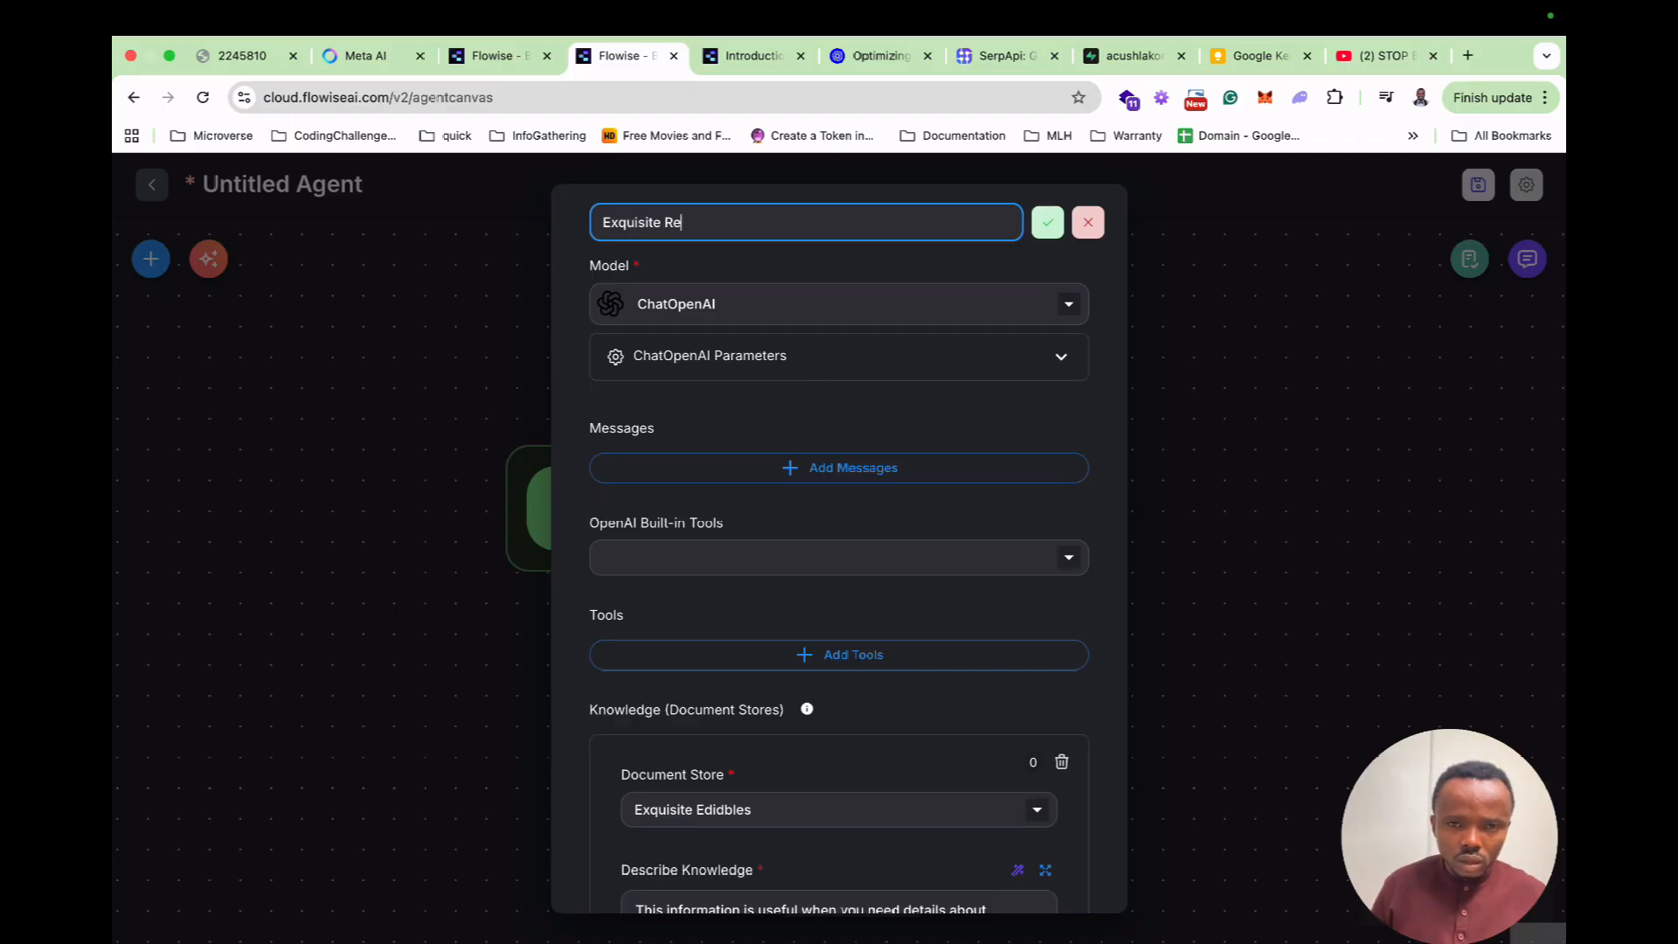
pyautogui.write('quisite Customer Rep Agent')
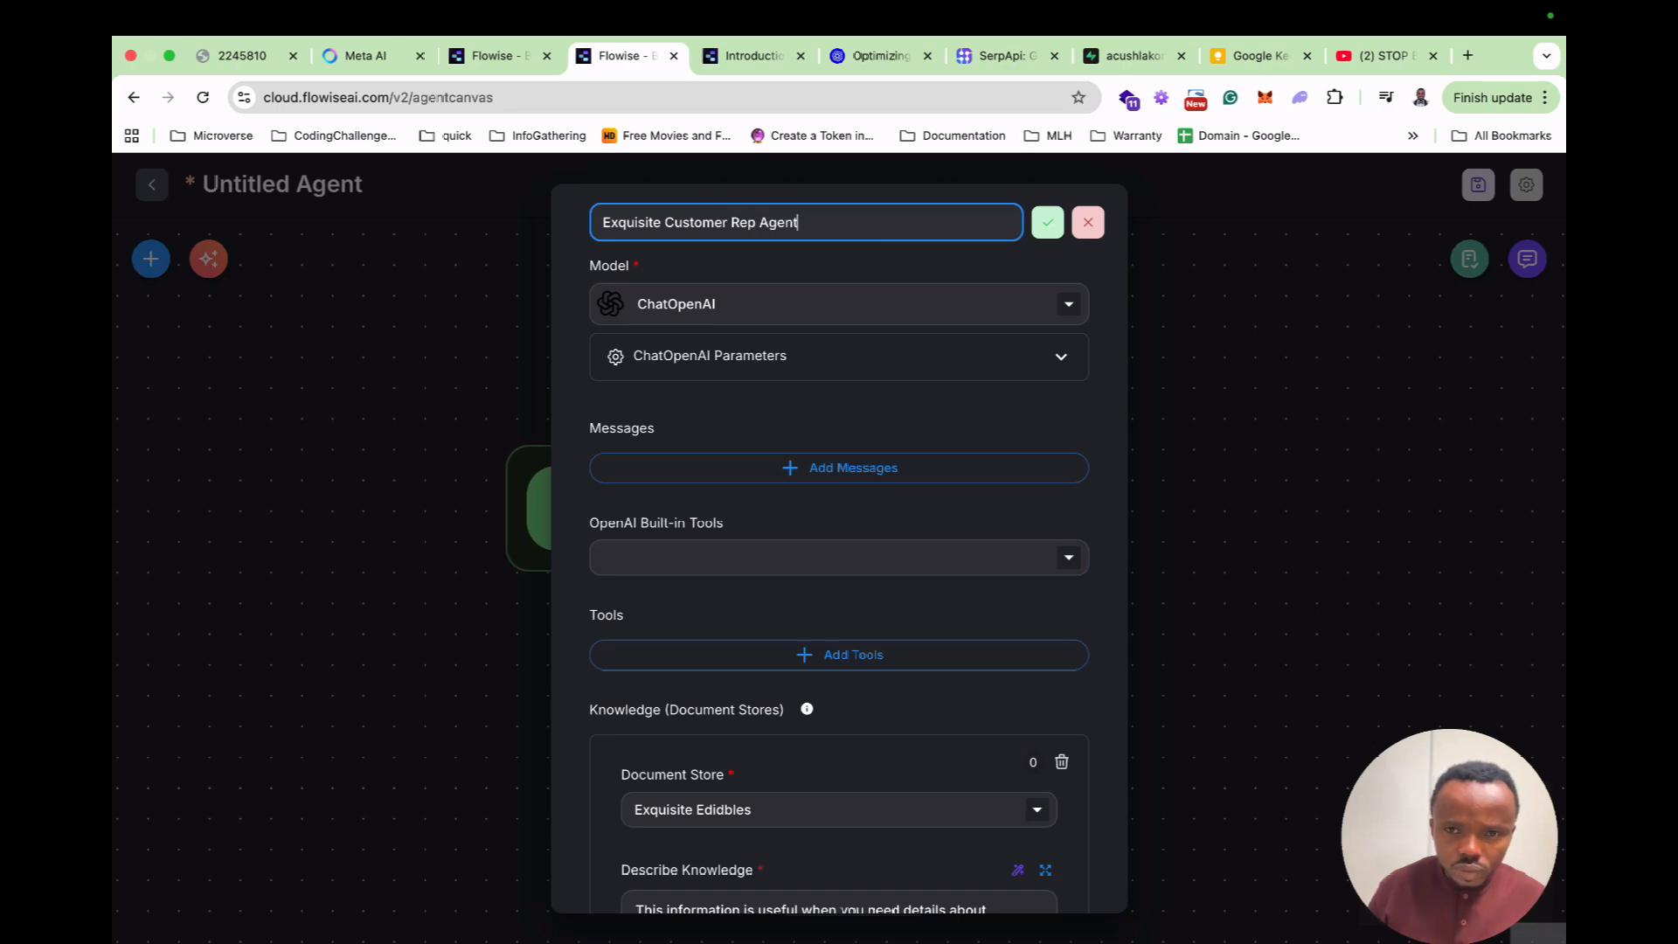
pyautogui.click(1046, 222)
pyautogui.click(1223, 297)
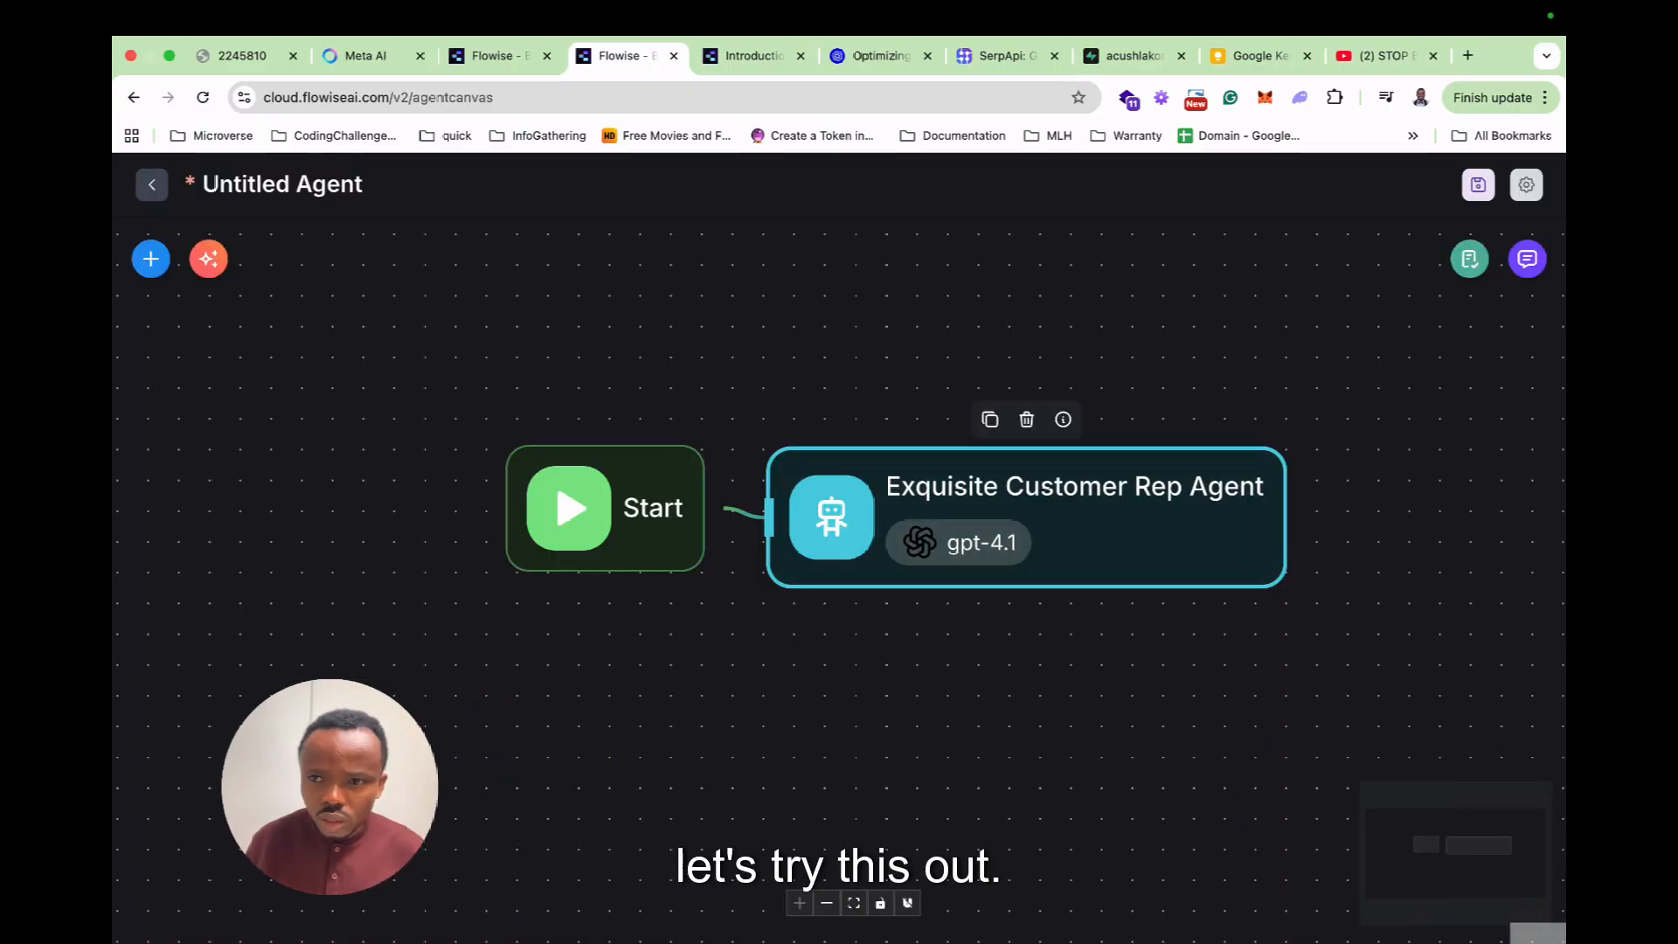
# Save the agent flow with the name ExquisiteRAG.
pyautogui.click(1477, 185)
pyautogui.write('E')
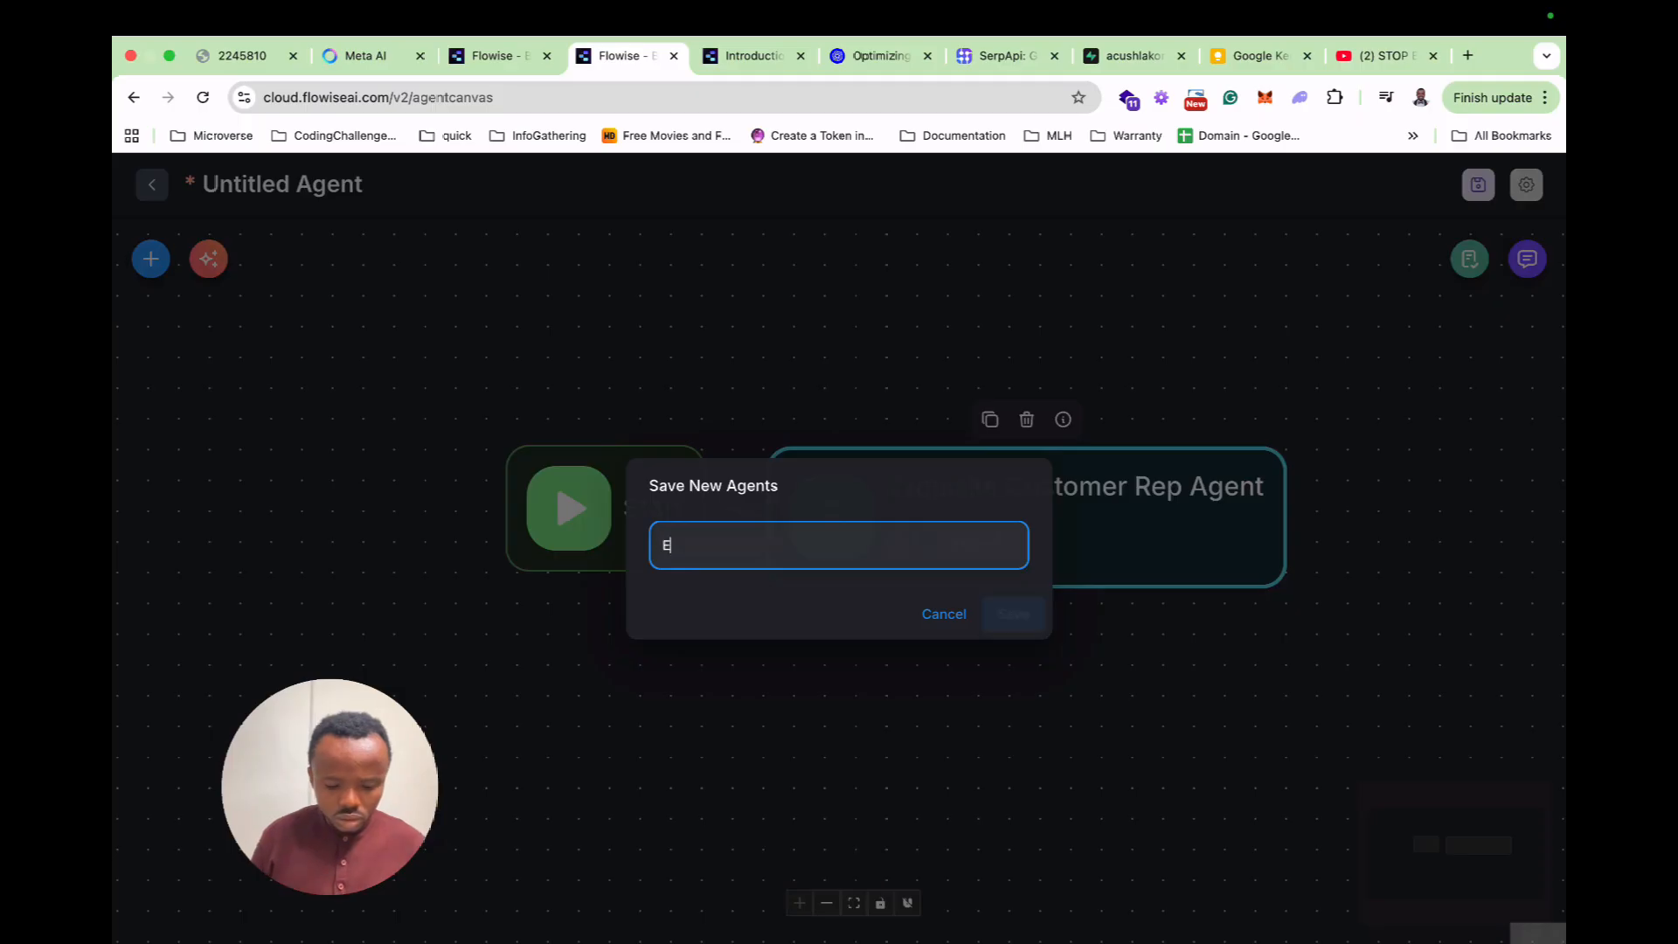
pyautogui.write('xquisiteRag')
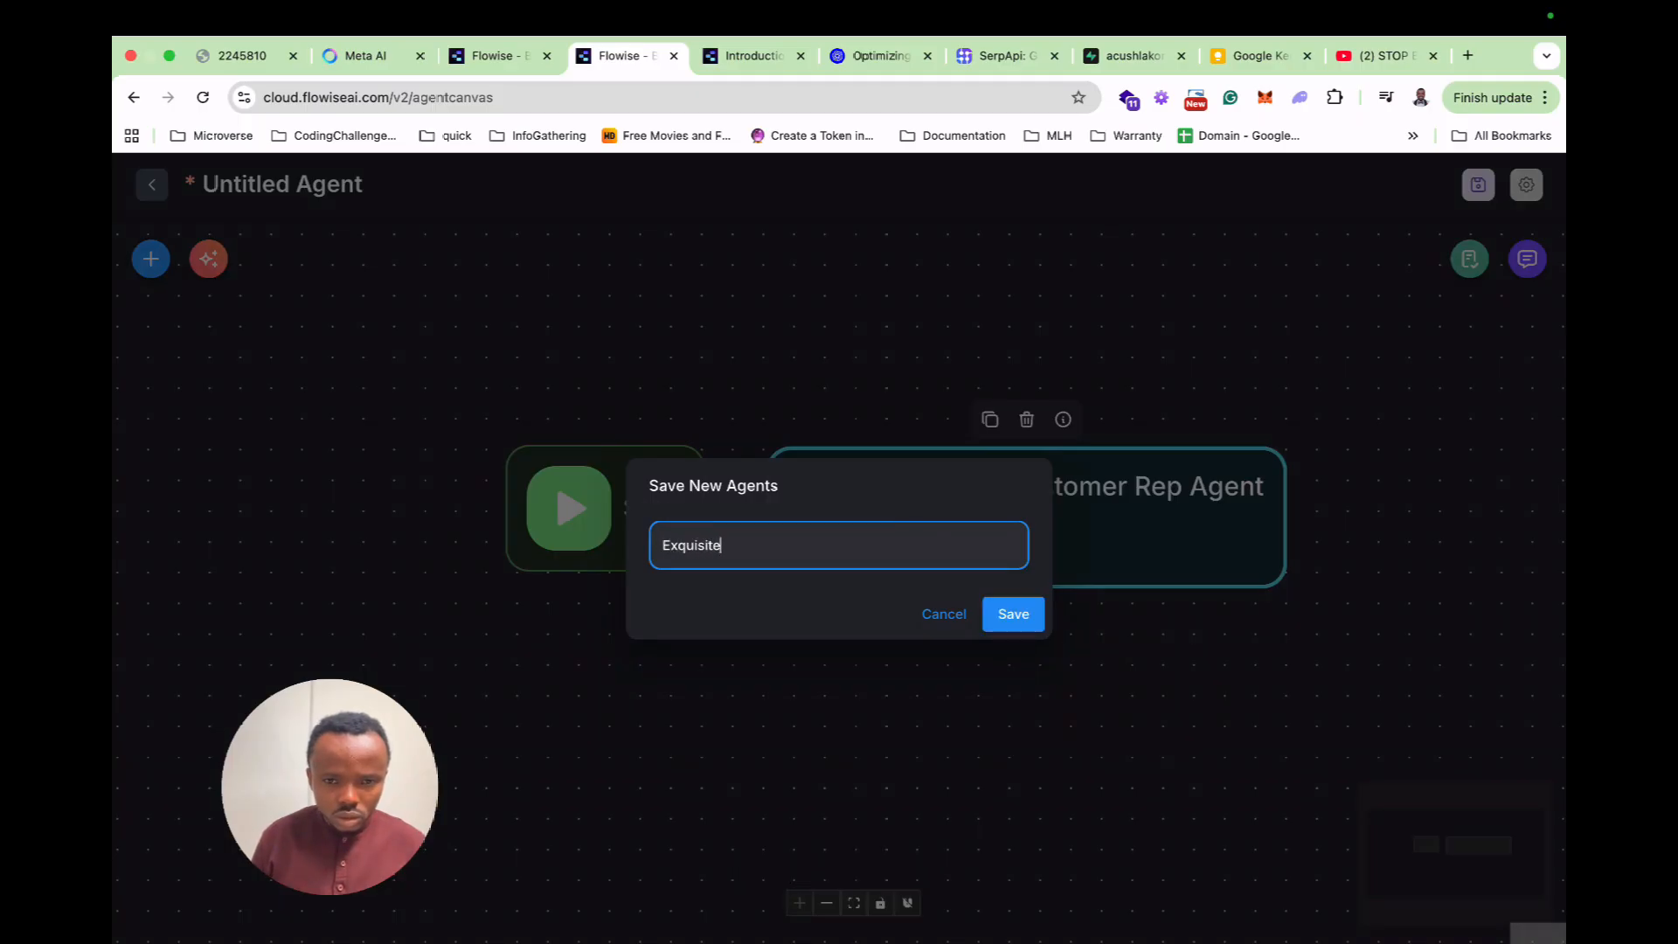
pyautogui.press('BackSpace')
pyautogui.write('G')
pyautogui.press('BackSpace')
pyautogui.press('BackSpace')
pyautogui.write('AG')
pyautogui.press('Return')
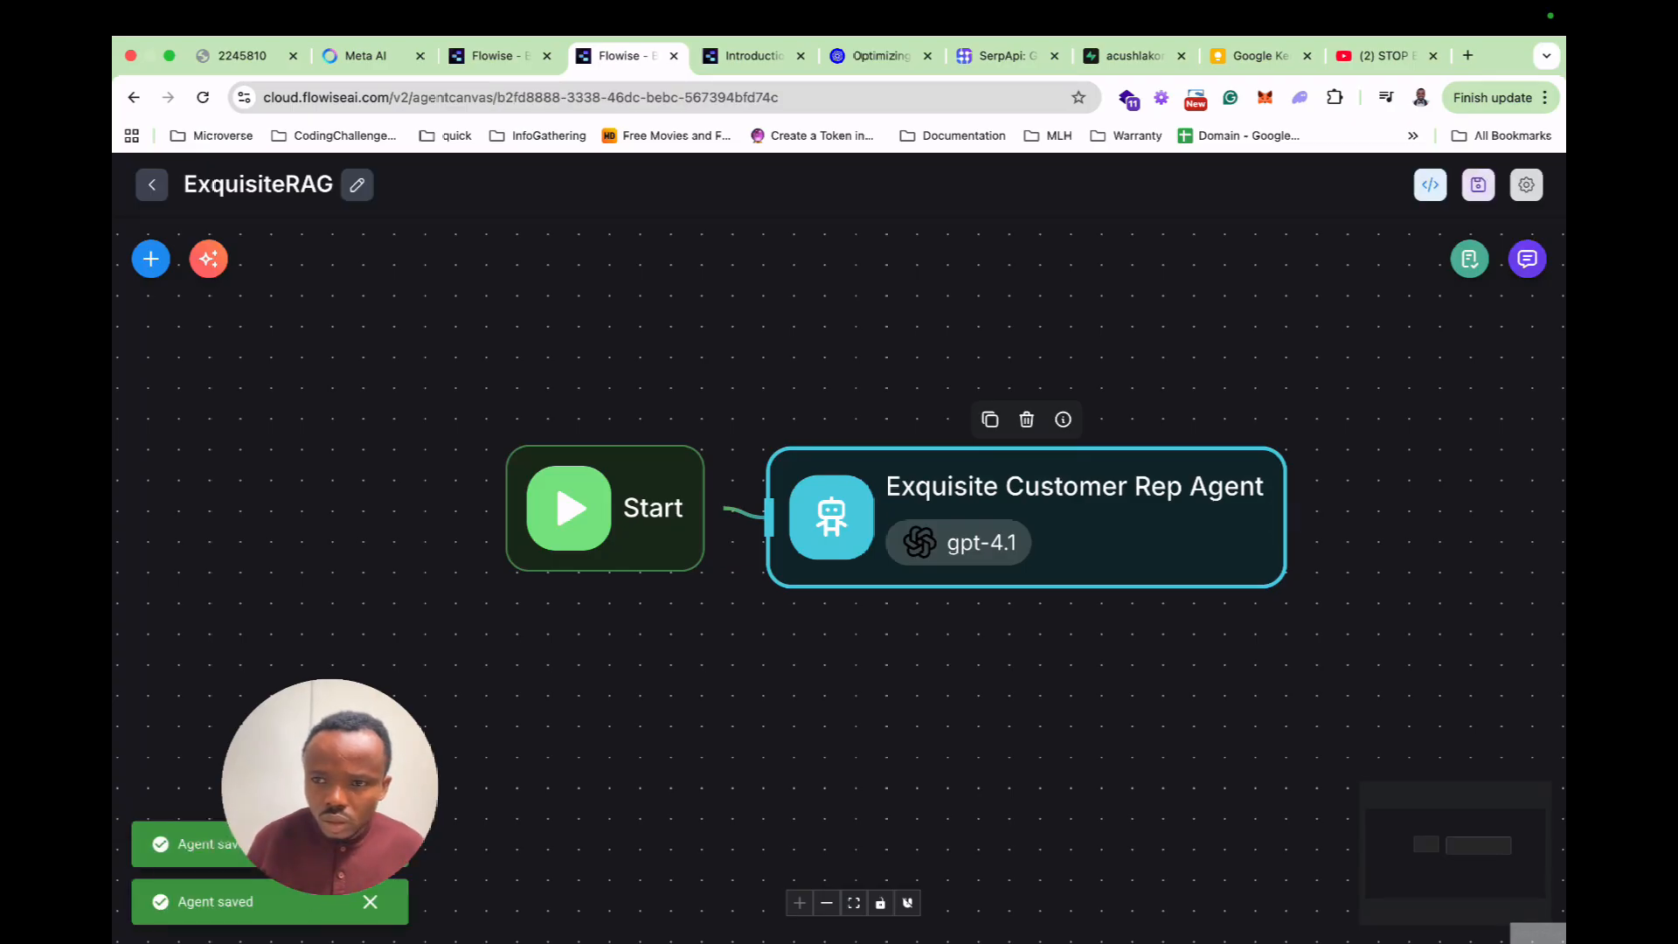
# Ask the test chat 'Tell me about your company'.
pyautogui.click(1528, 260)
pyautogui.write('Tell me about')
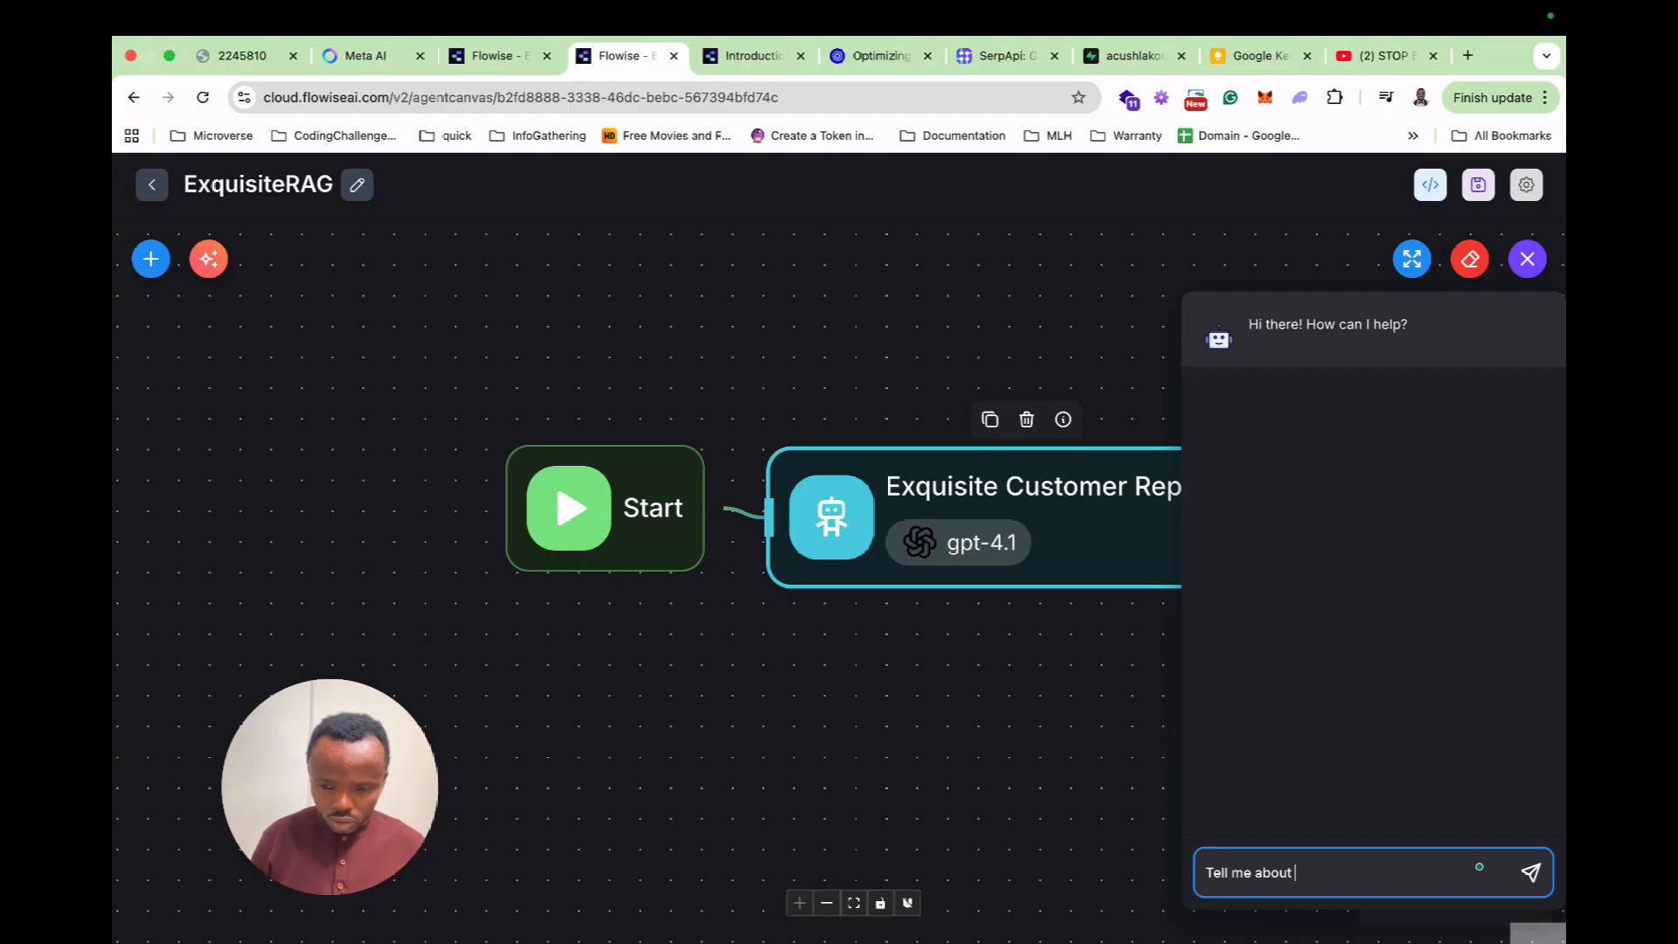
pyautogui.write(' yoru c')
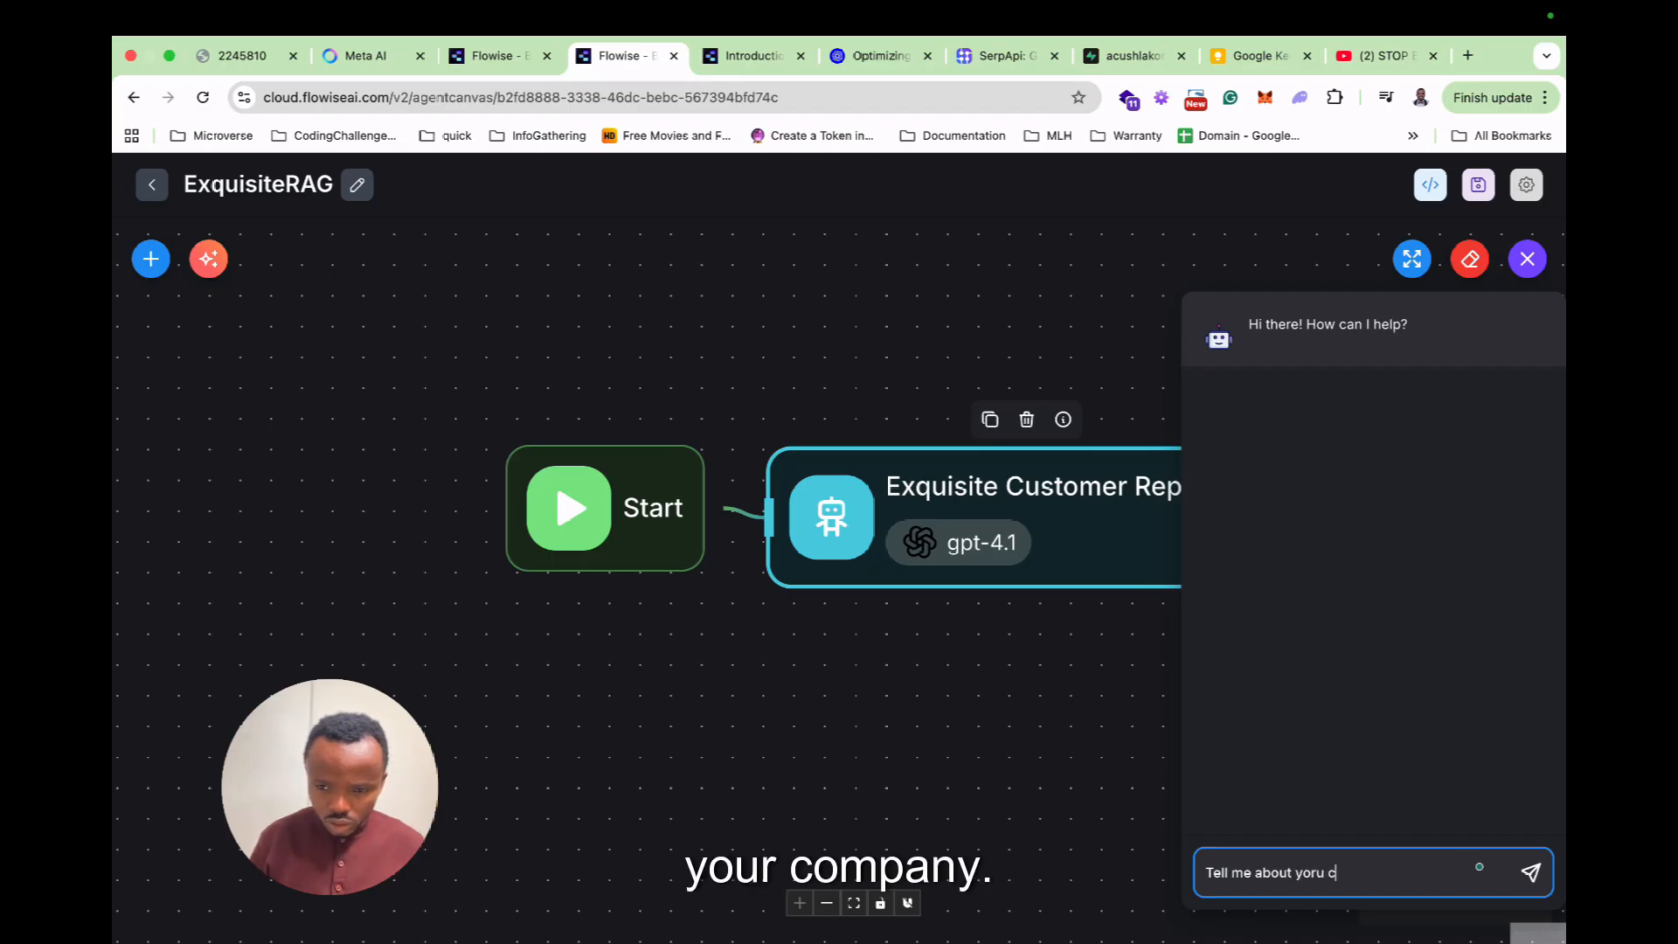
pyautogui.press('BackSpace')
pyautogui.press('BackSpace')
pyautogui.write('ur company')
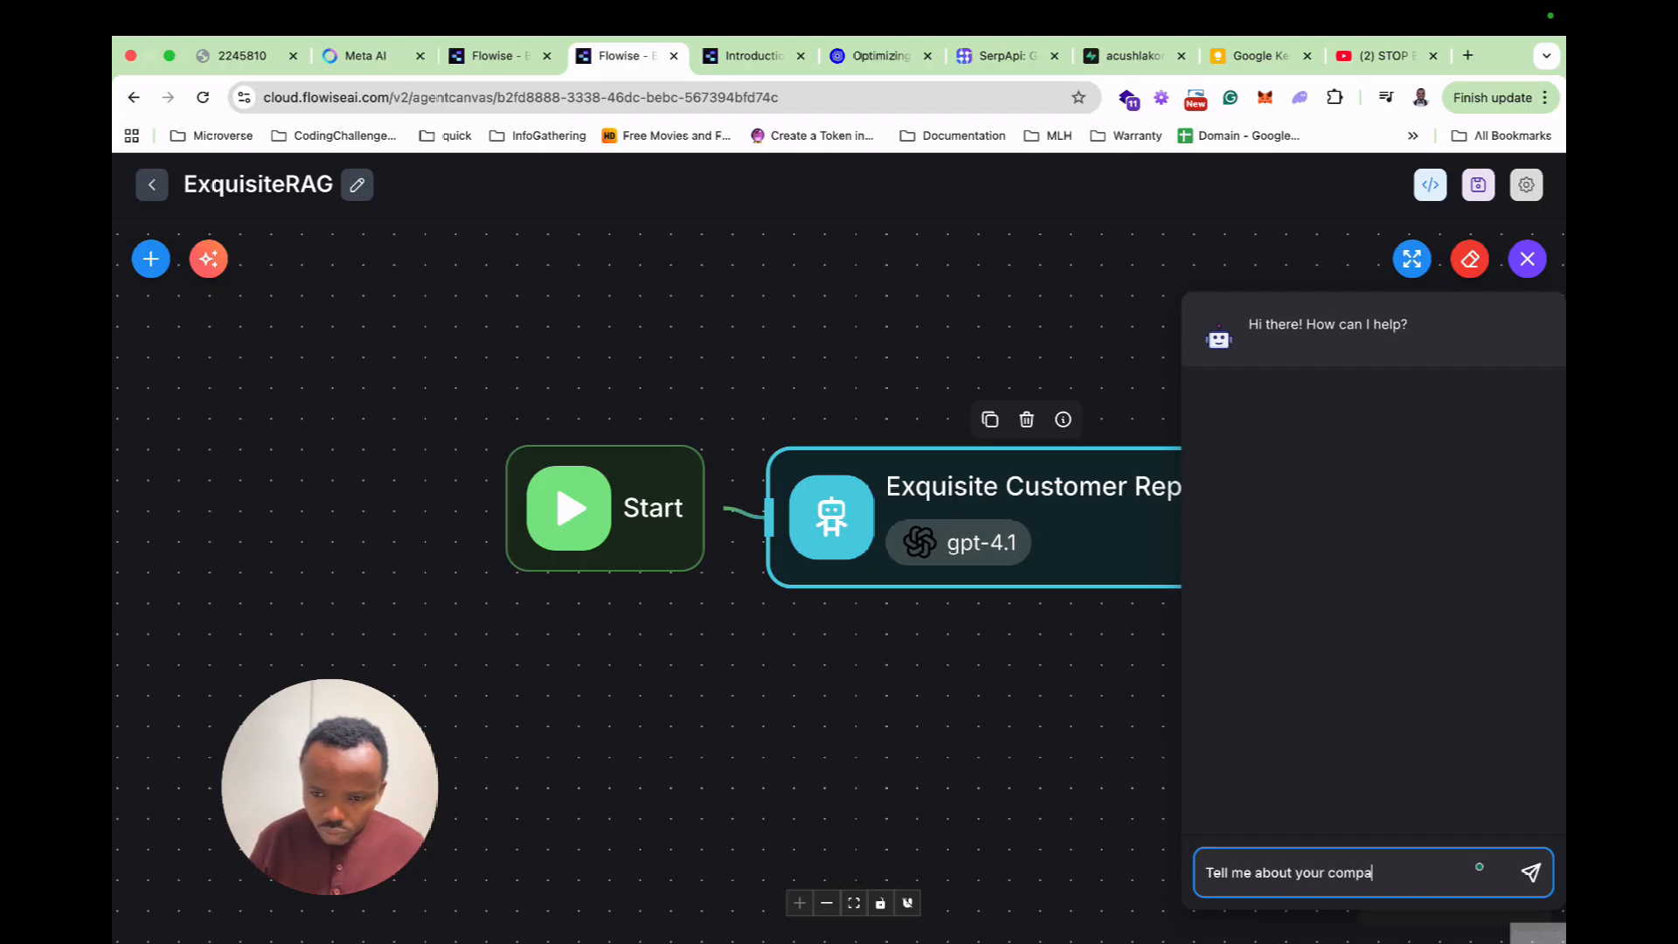
pyautogui.press('Return')
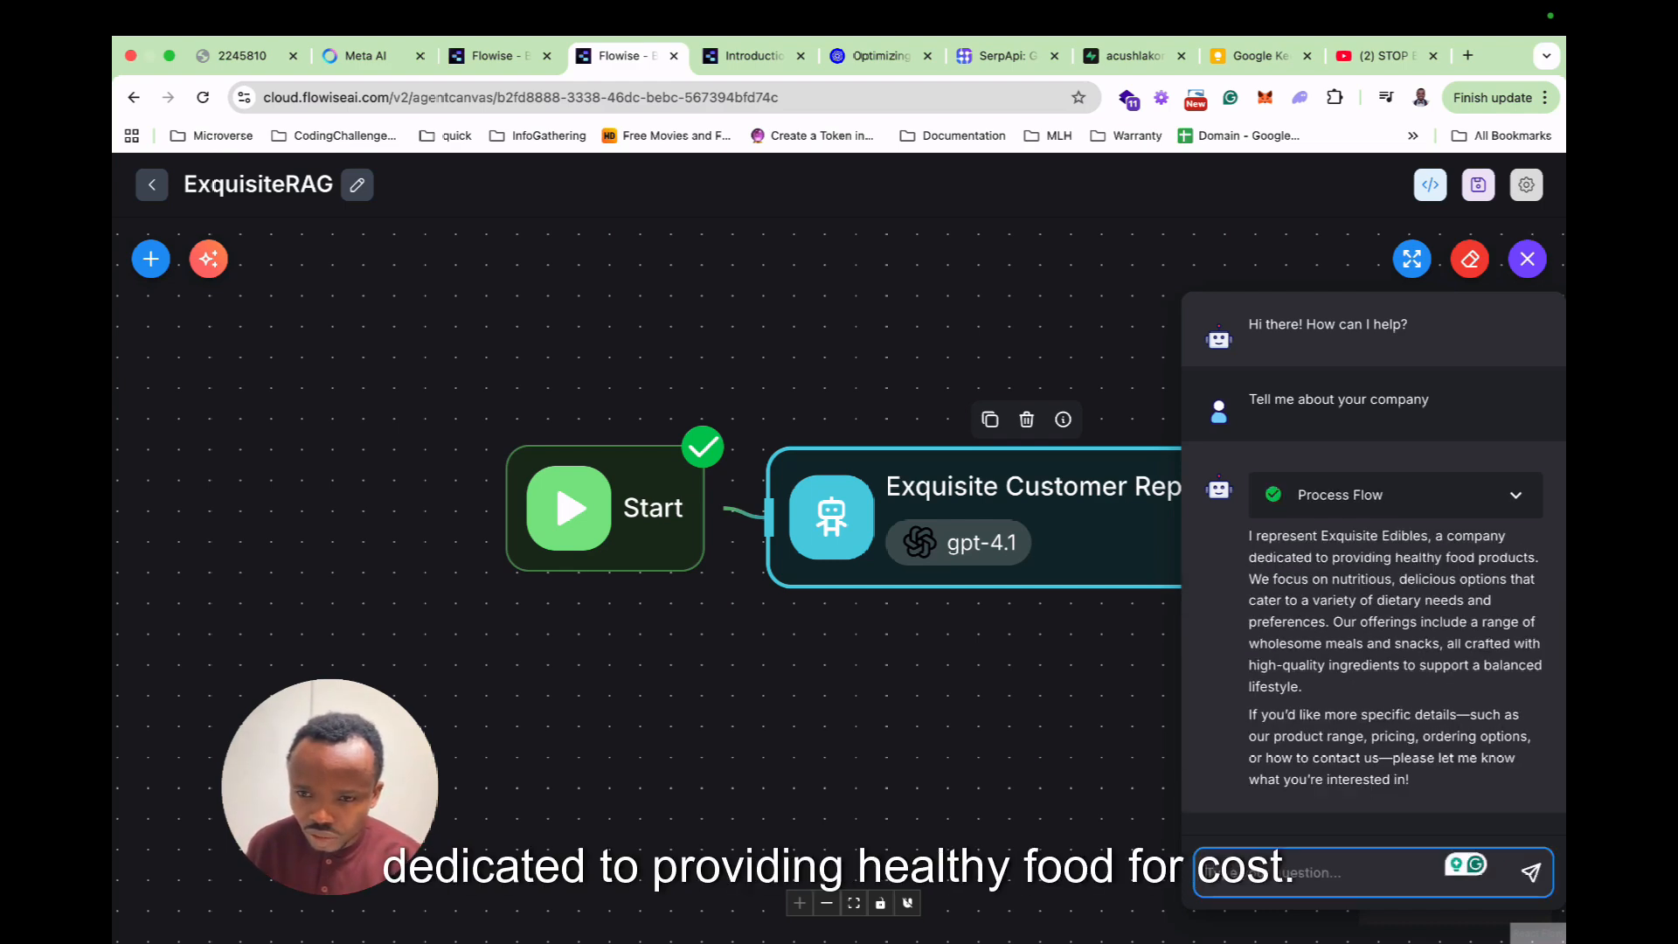
# Expand the test chat and ask 'I am interested in your Parfait'.
pyautogui.click(1411, 259)
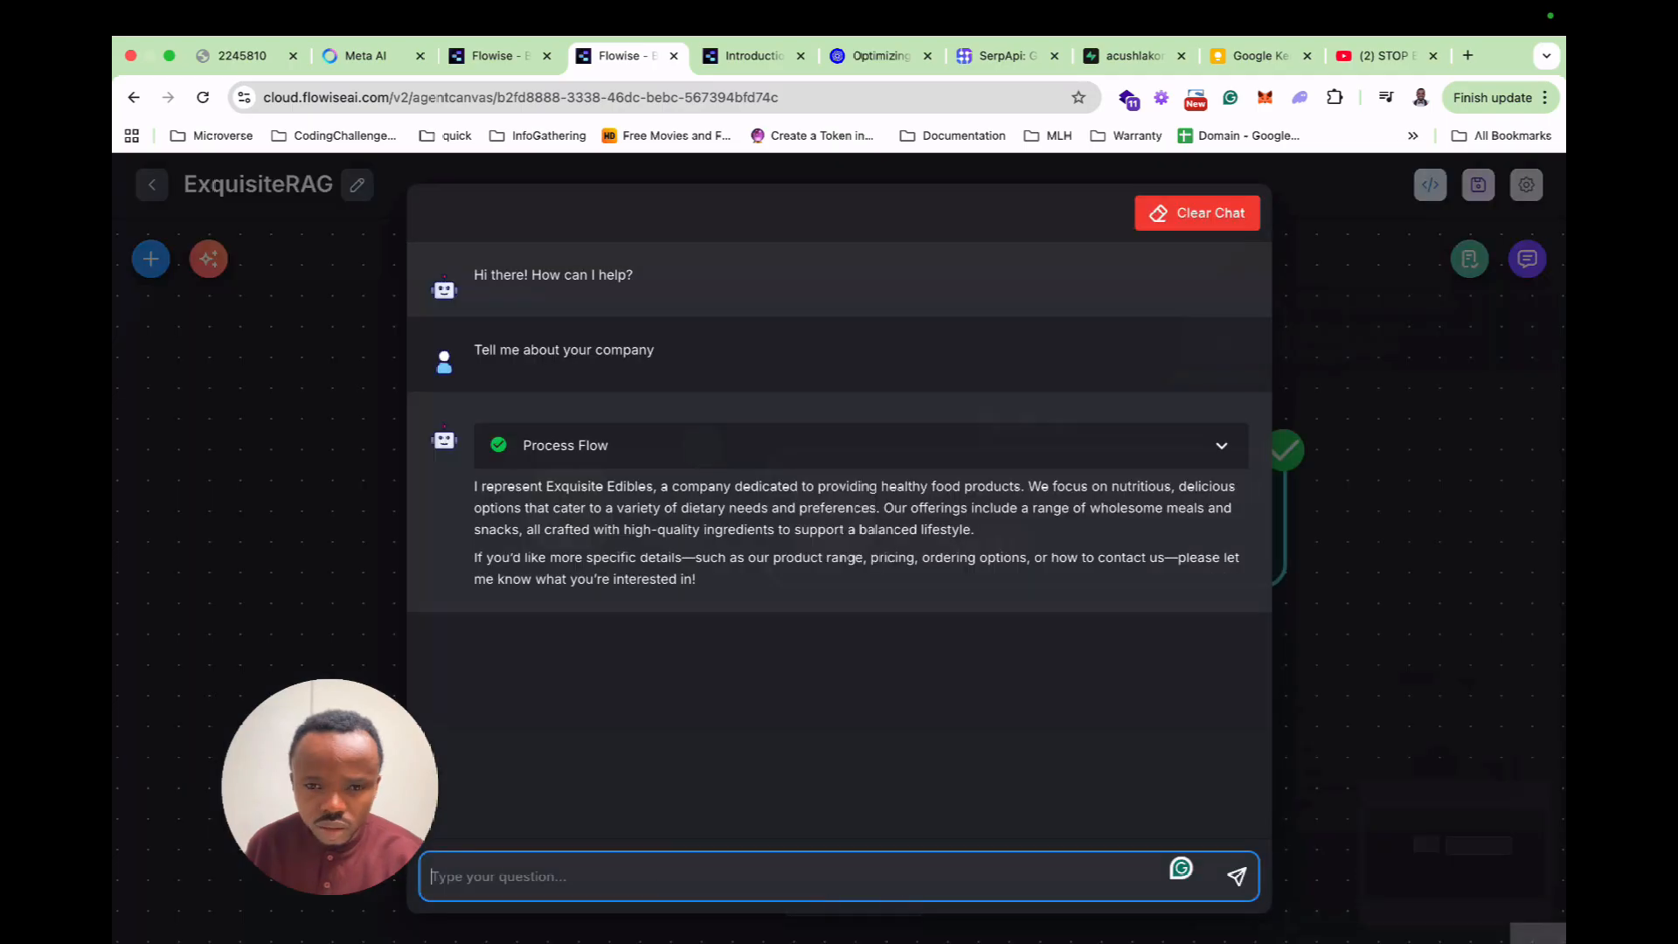
pyautogui.moveTo(330, 786); pyautogui.dragTo(213, 769)
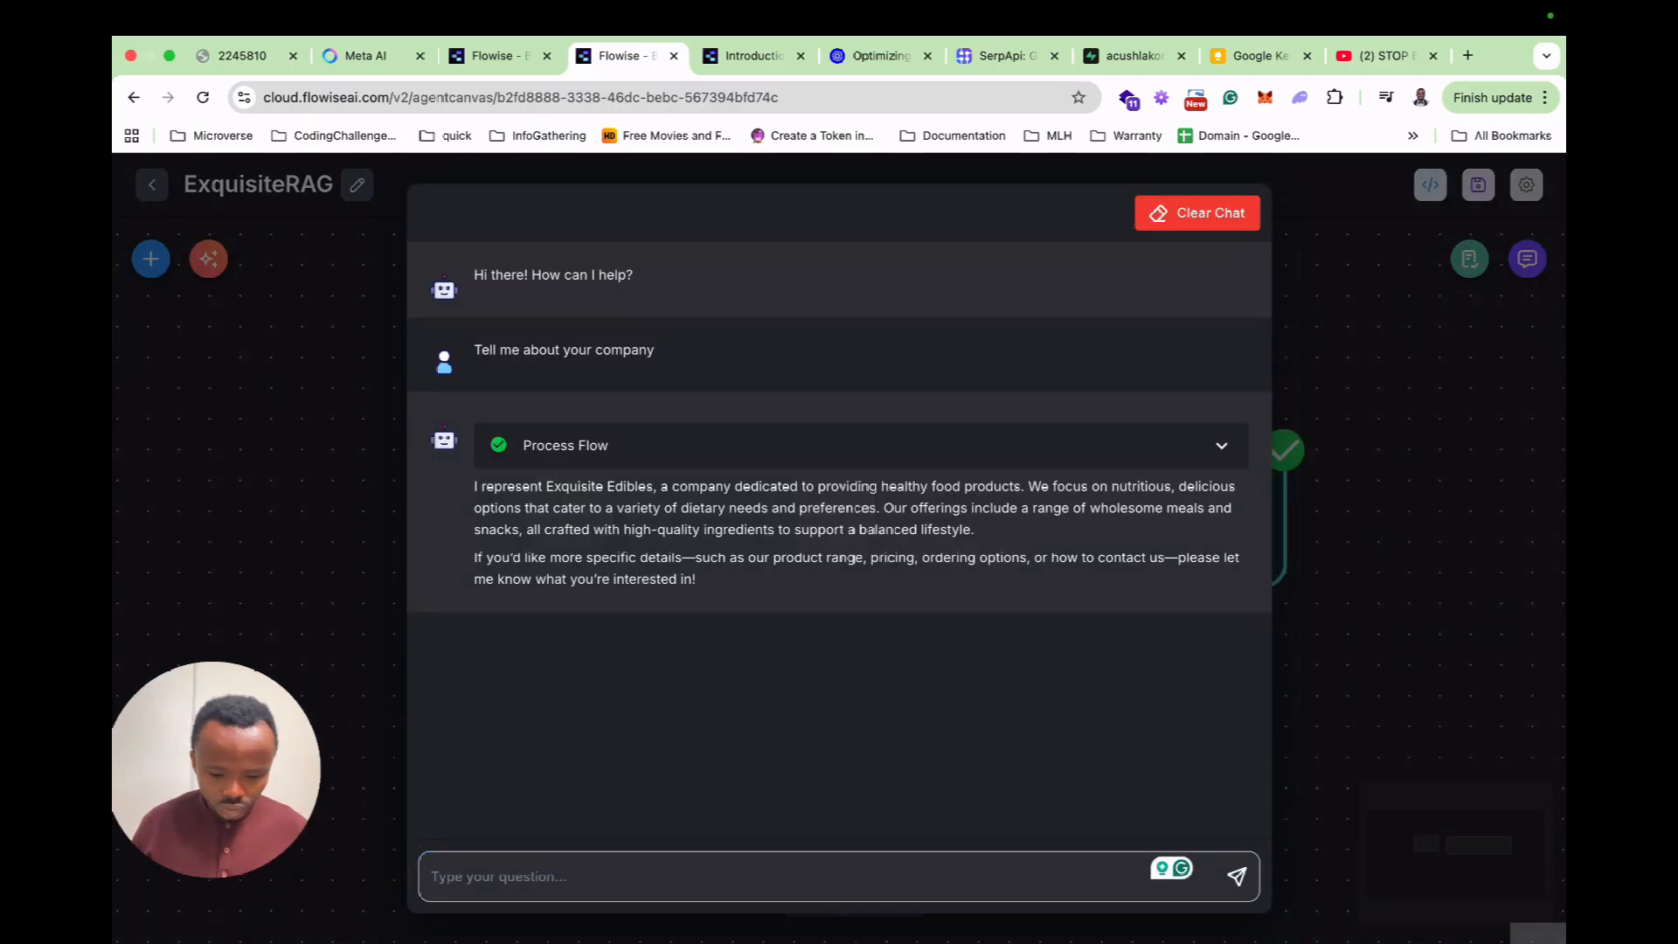
pyautogui.press('super+equal')
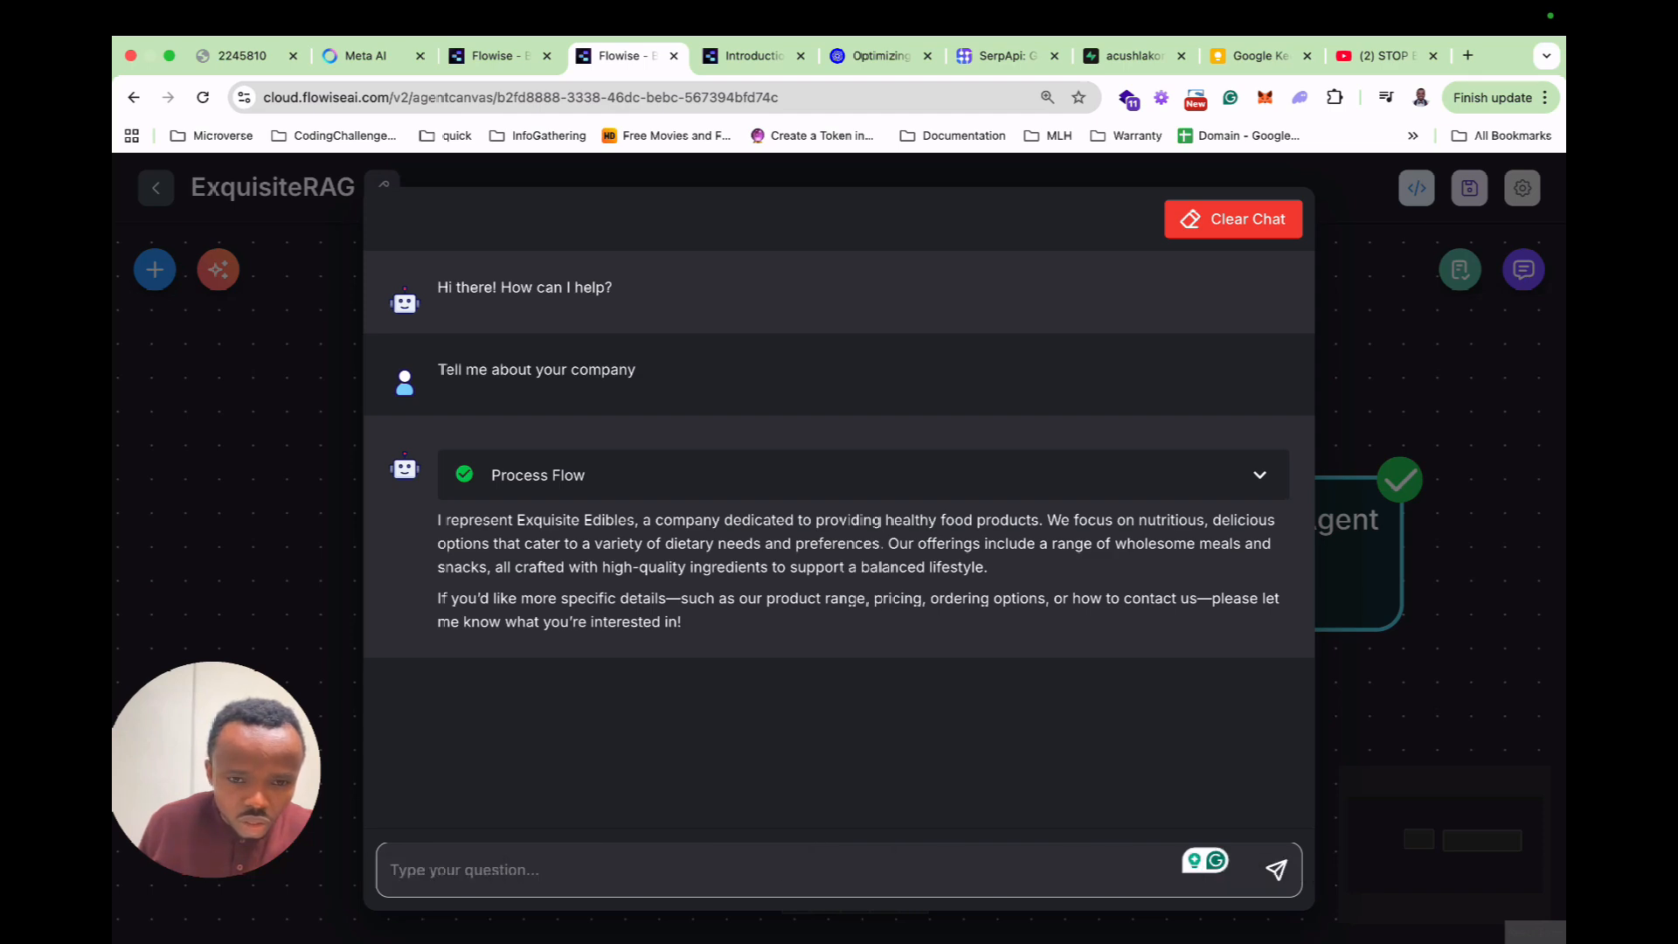
pyautogui.click(768, 869)
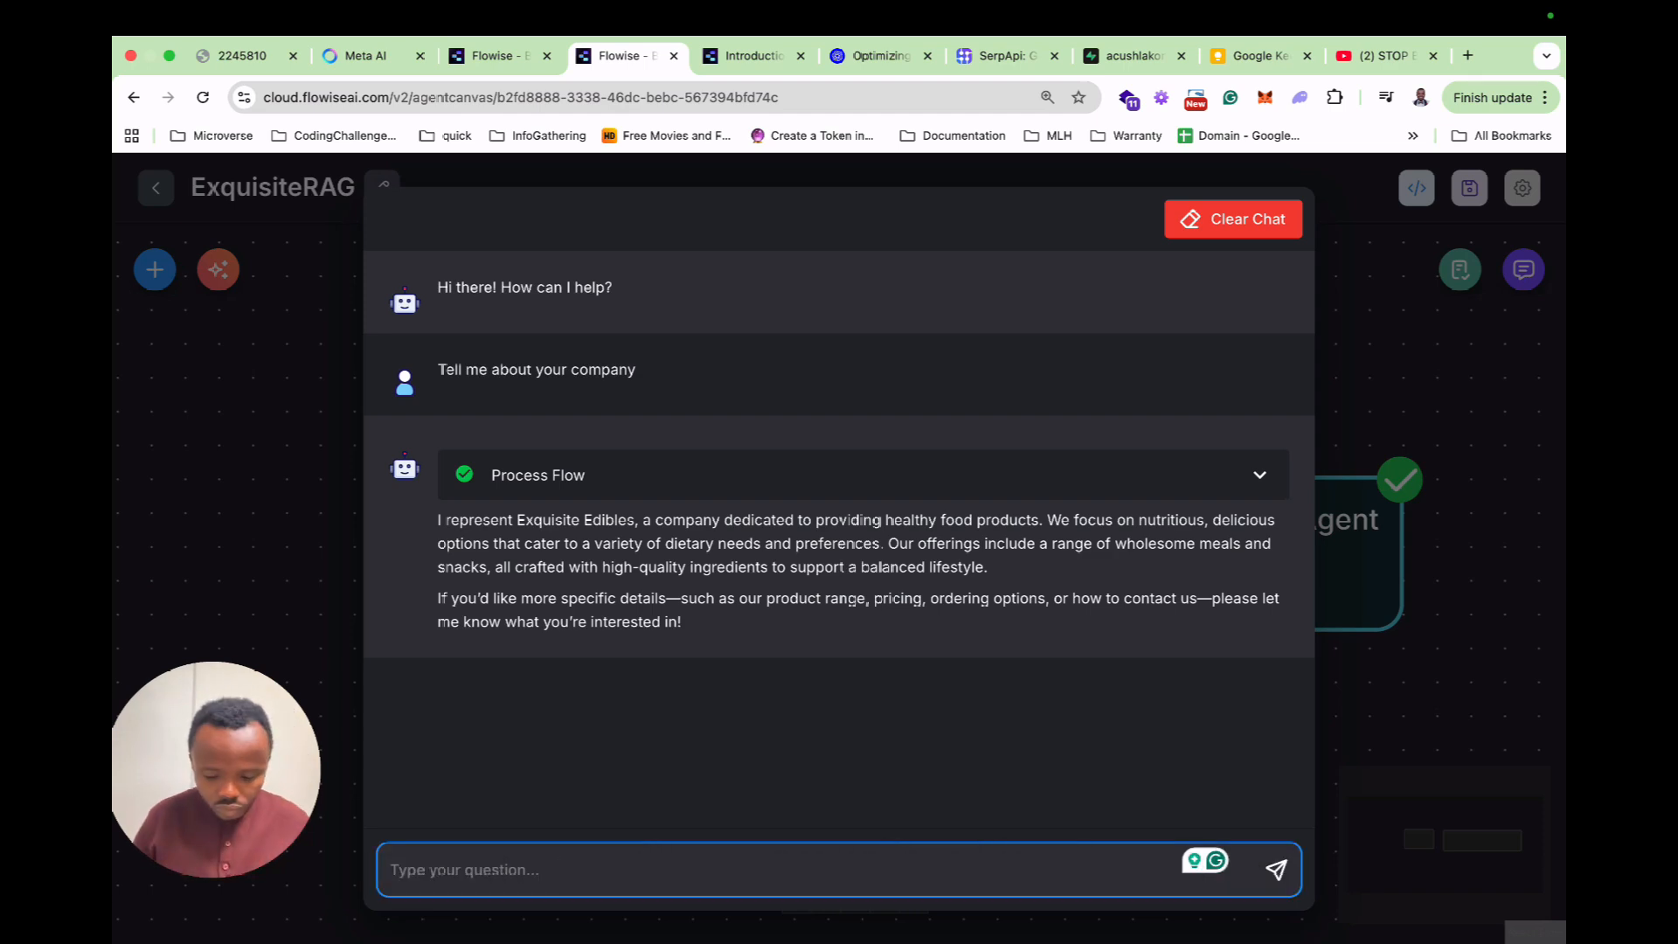
pyautogui.write('I am in')
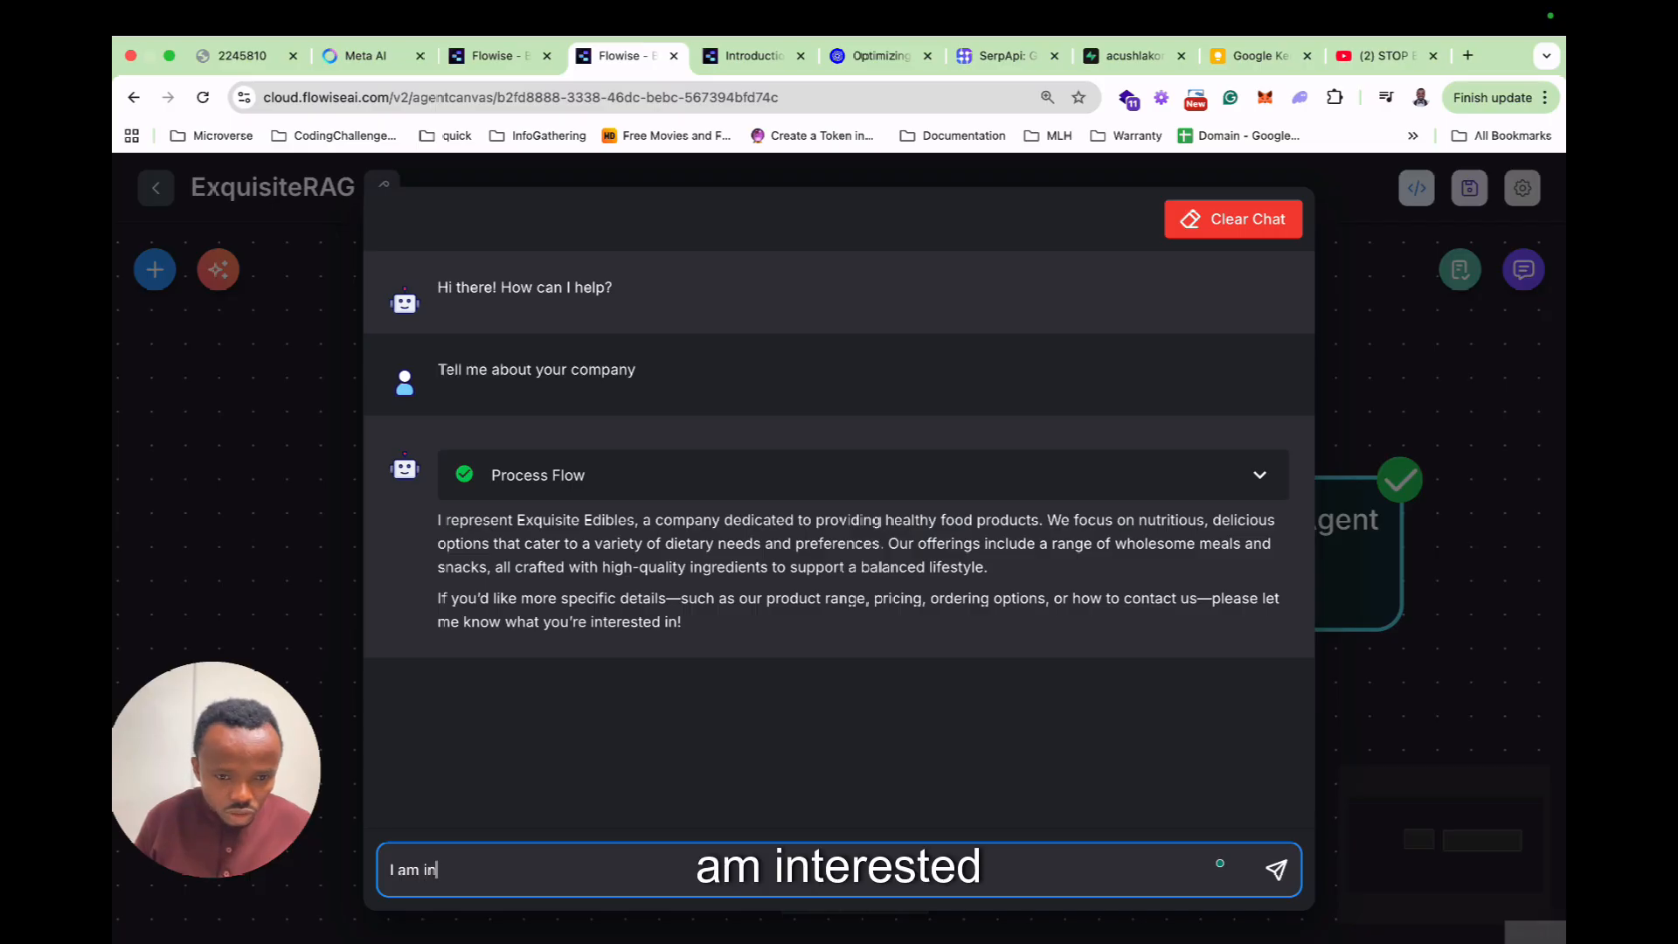
pyautogui.write('tereste')
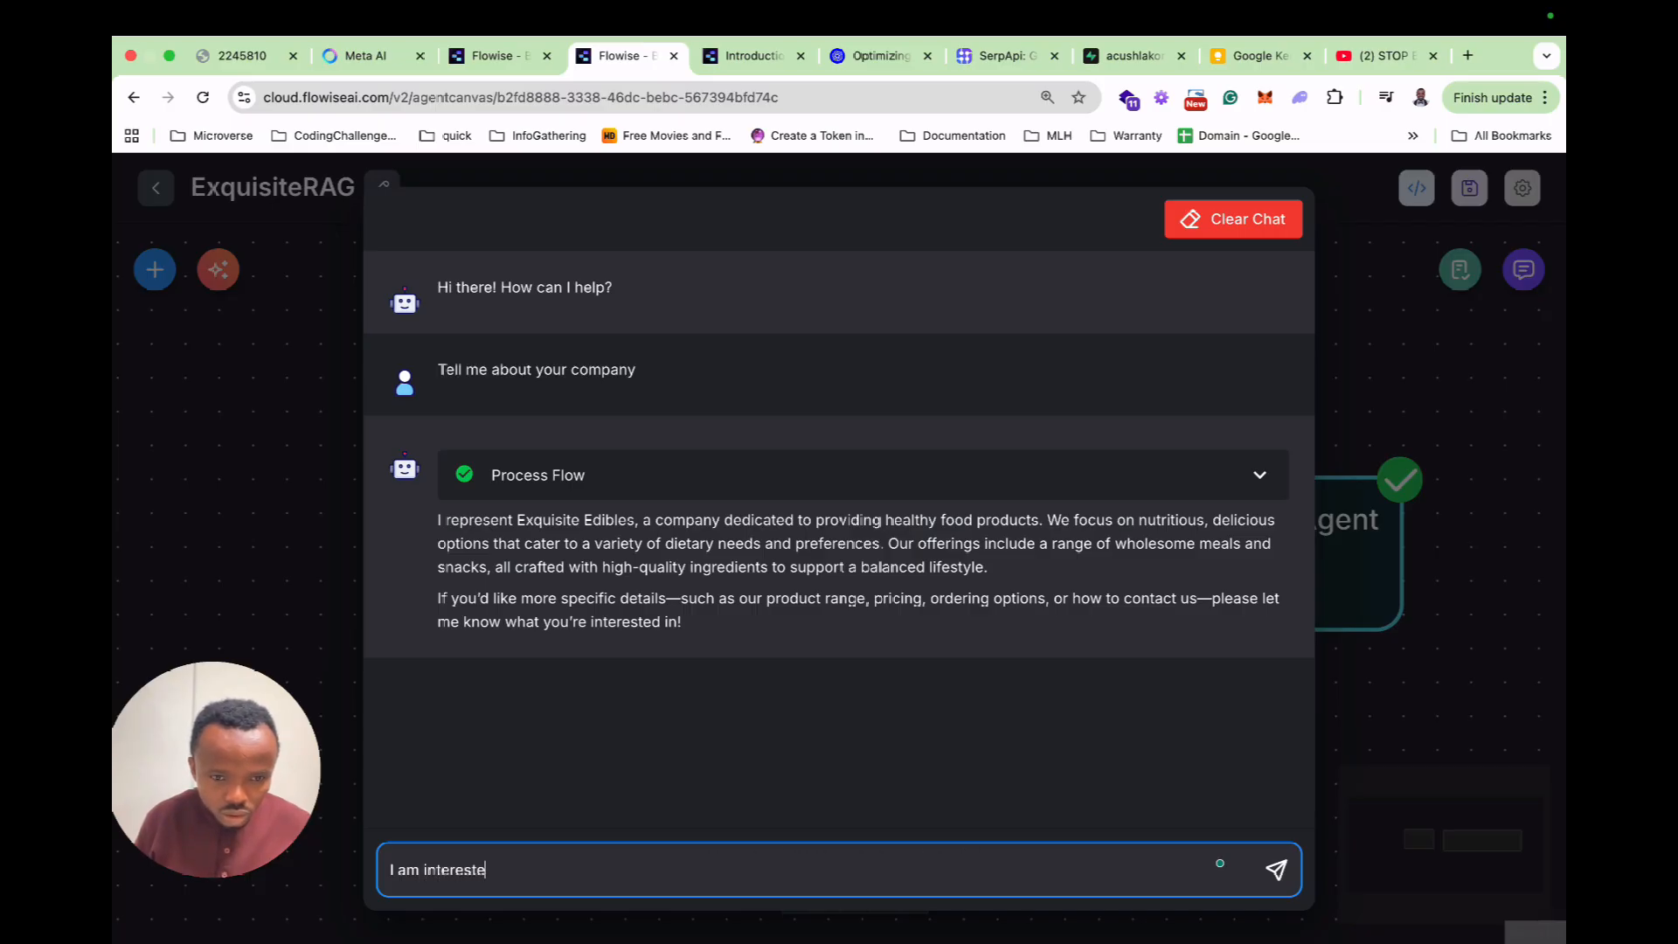
pyautogui.write('d in your Parfait')
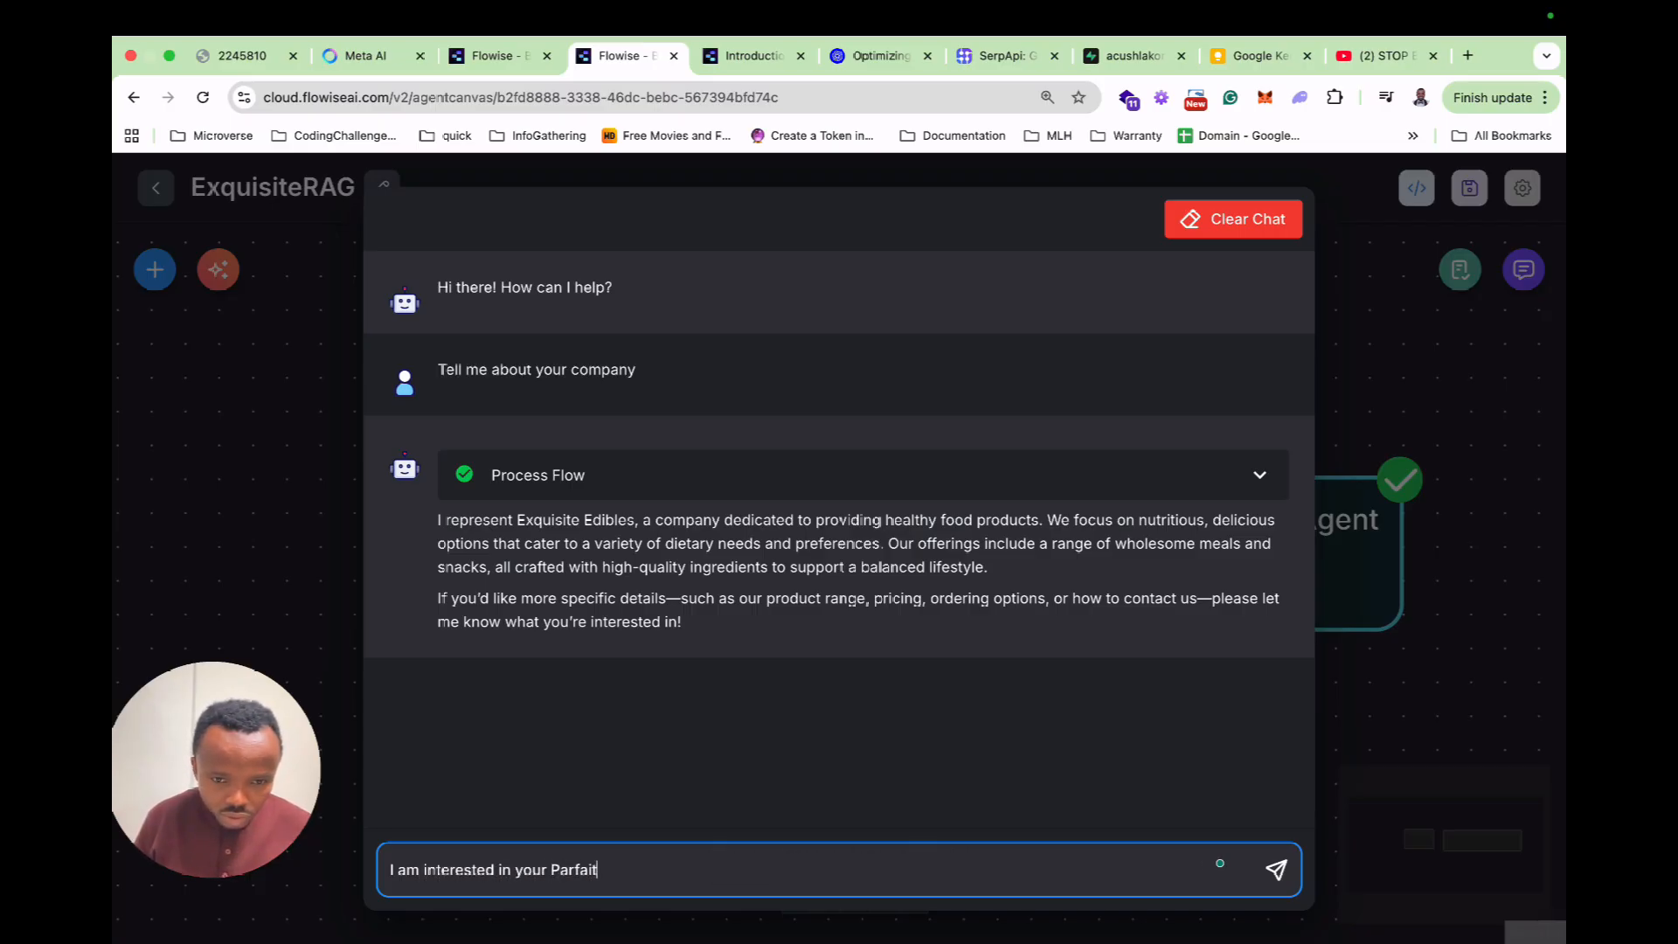
pyautogui.press('Return')
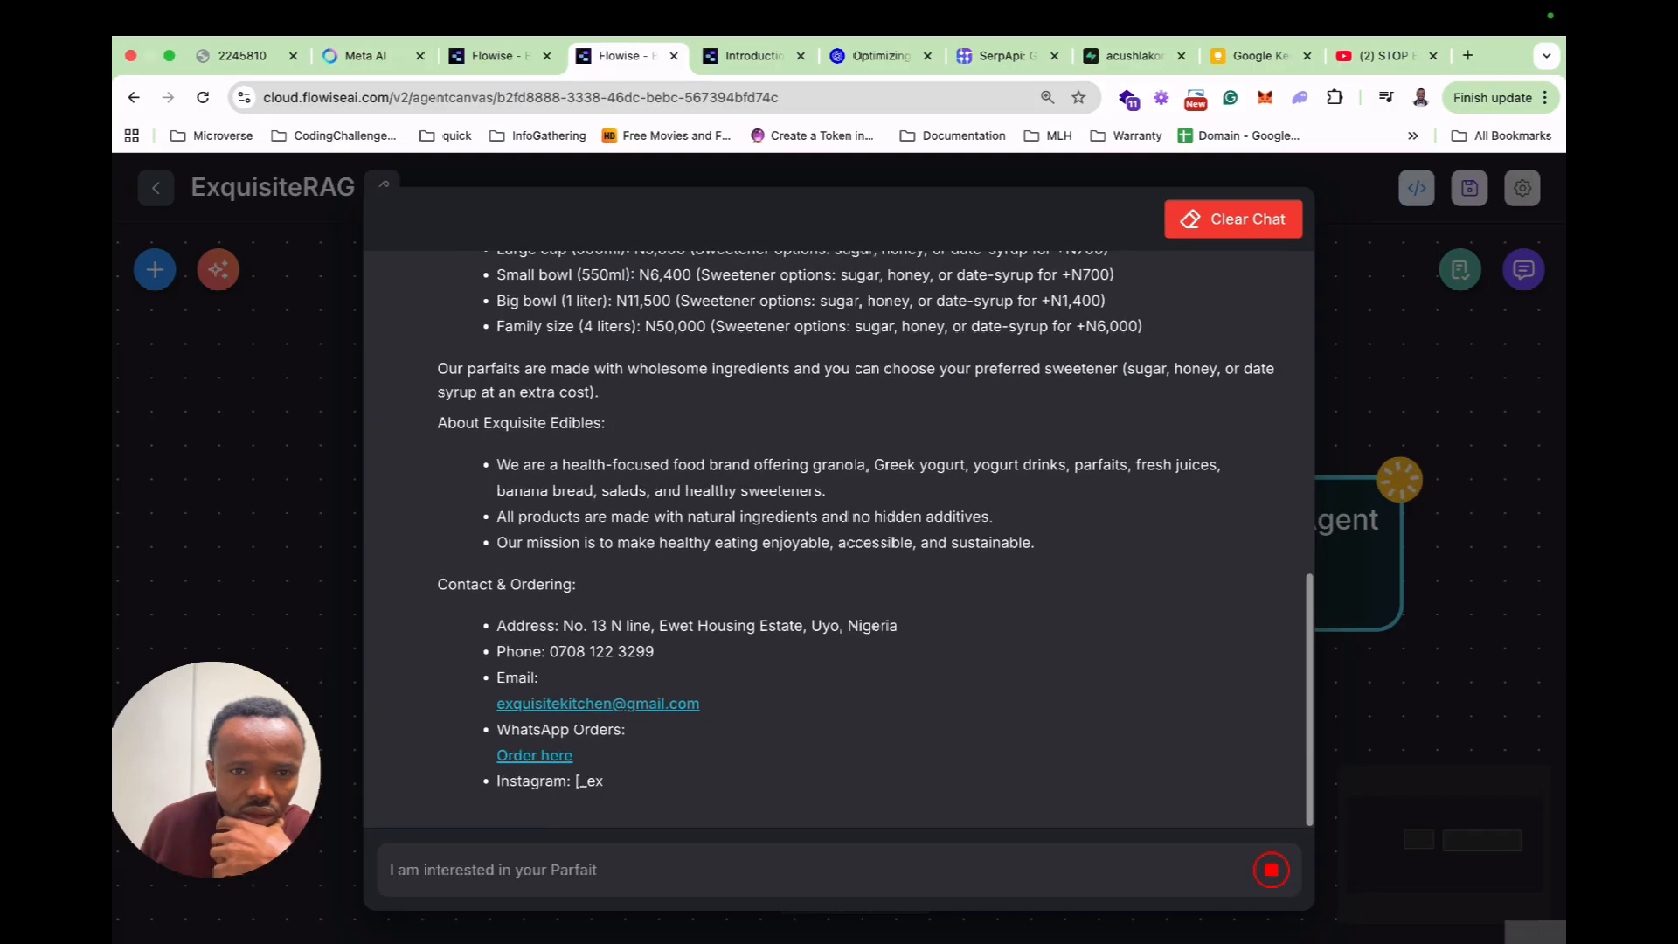
# Review the parfait sizes and prices, then reply 'I like to order the small cup size'.
pyautogui.scroll(3, 535, 495)
pyautogui.scroll(3, 534, 733)
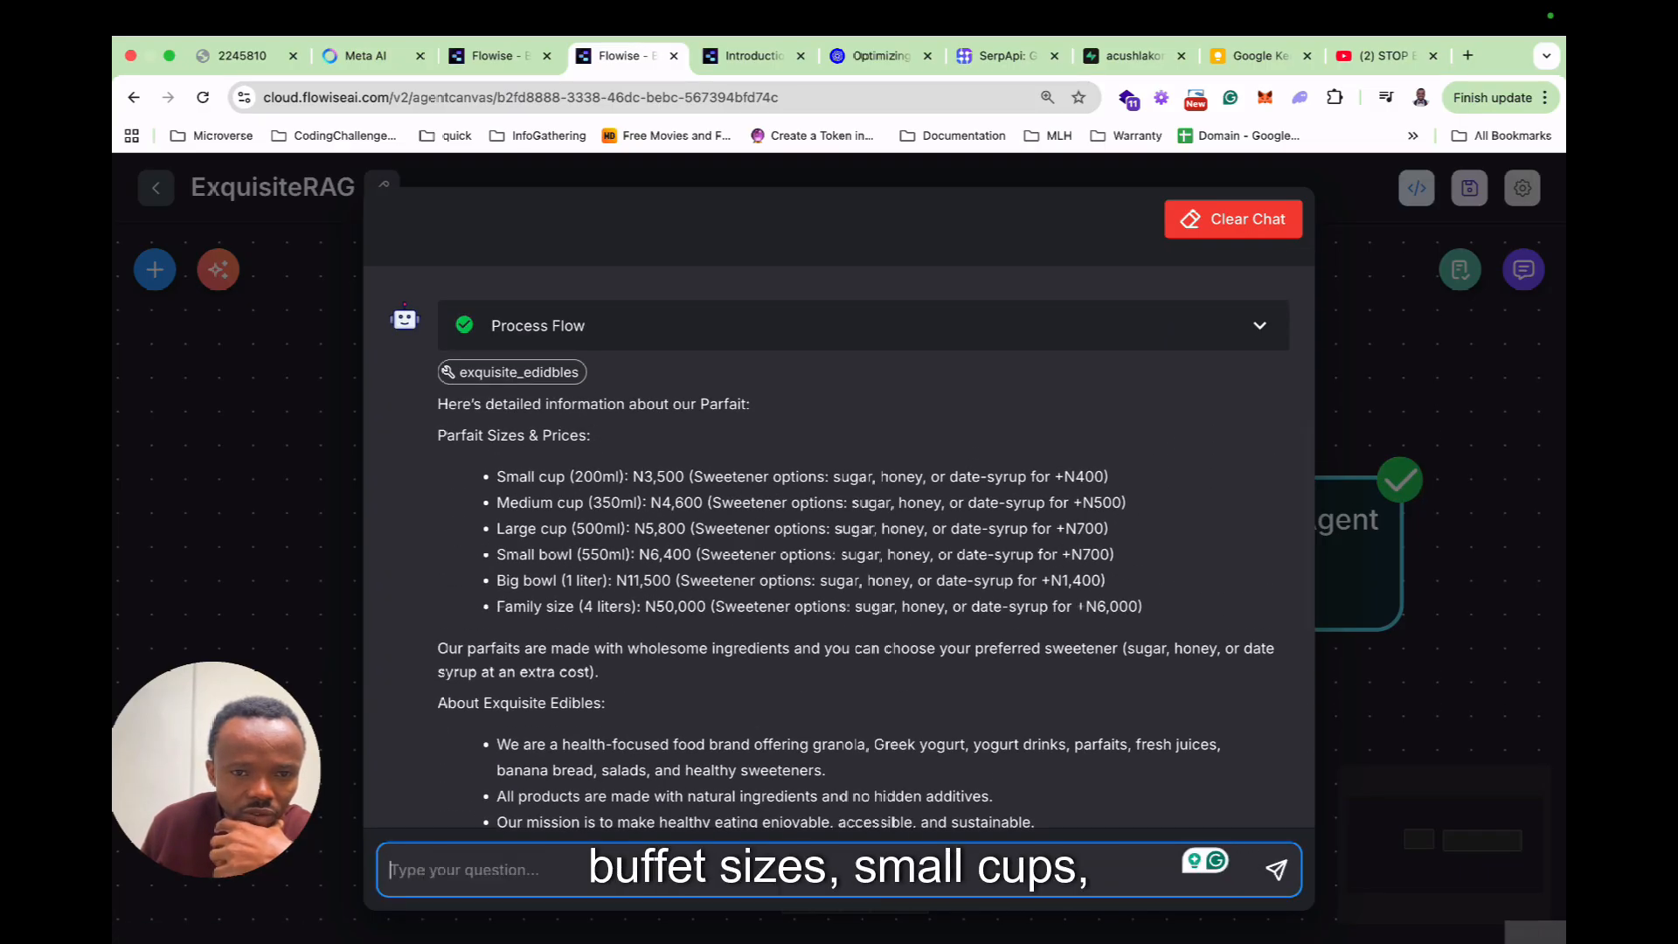
pyautogui.scroll(-1, 839, 542)
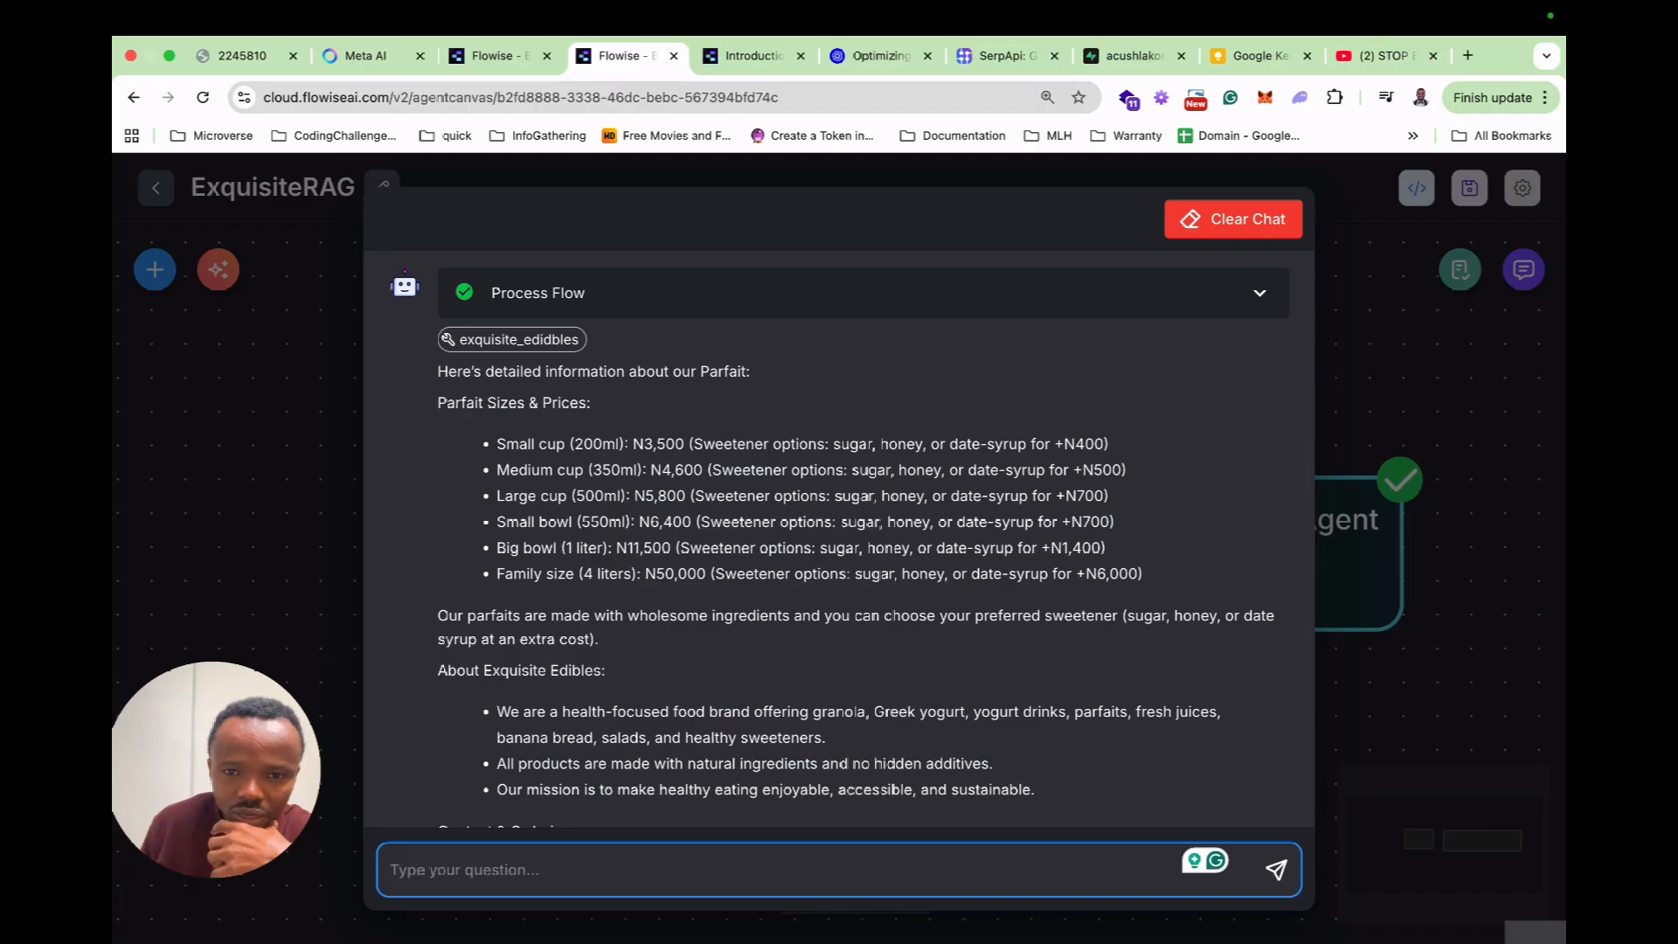
pyautogui.scroll(-1, 1278, 867)
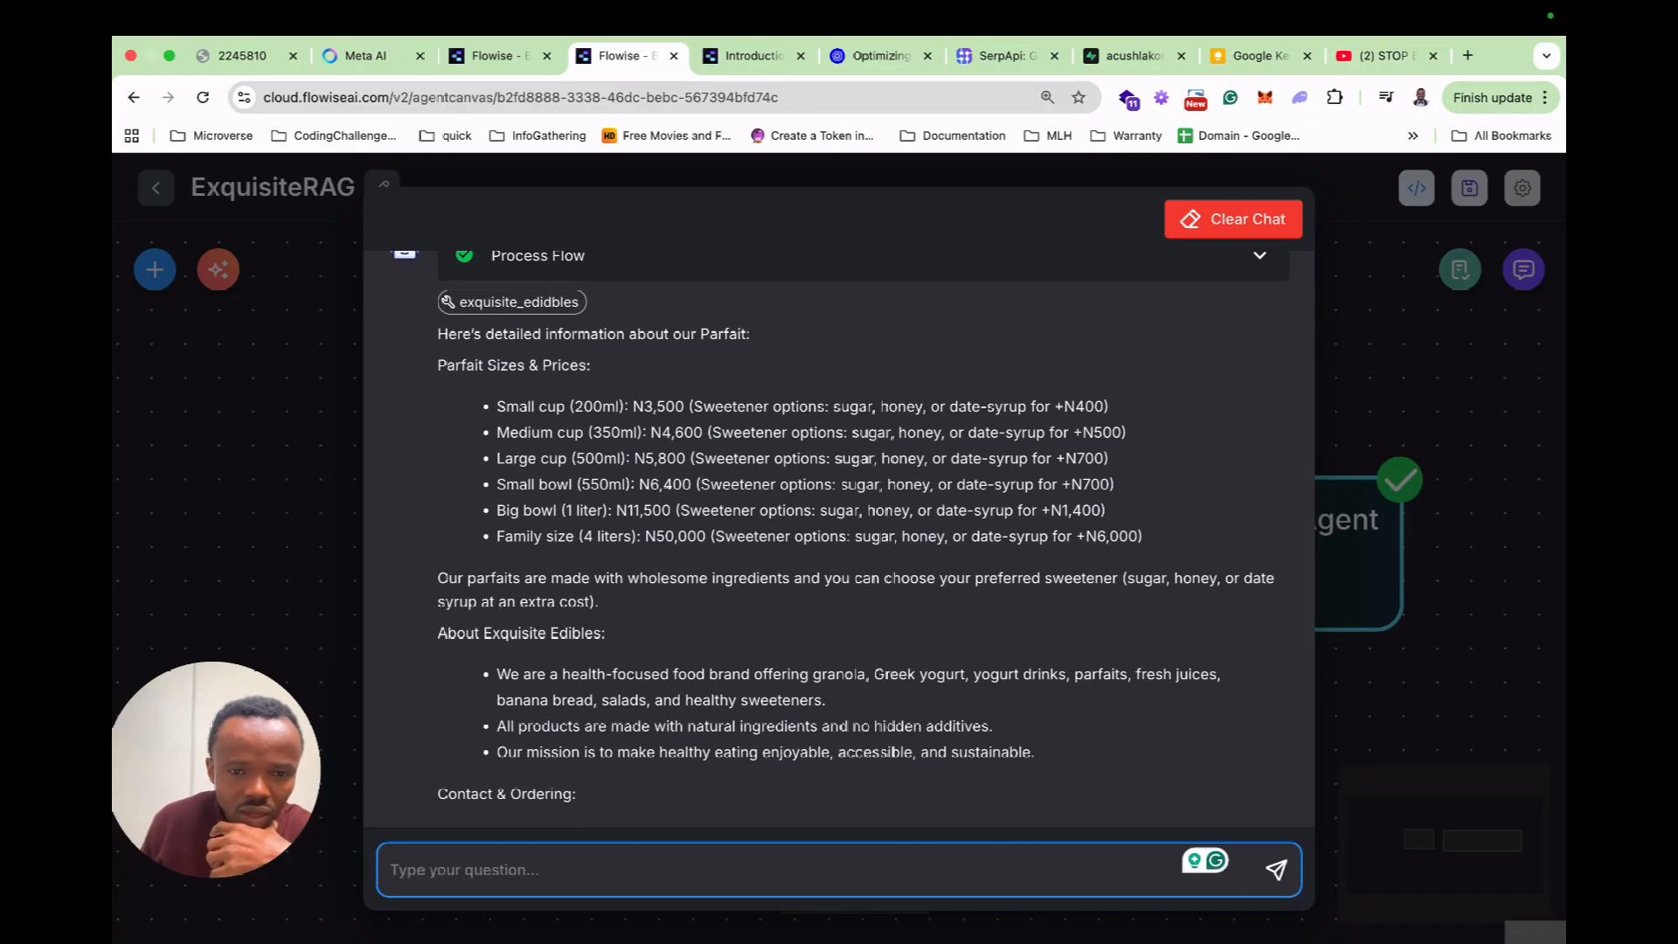
pyautogui.write('I like to ')
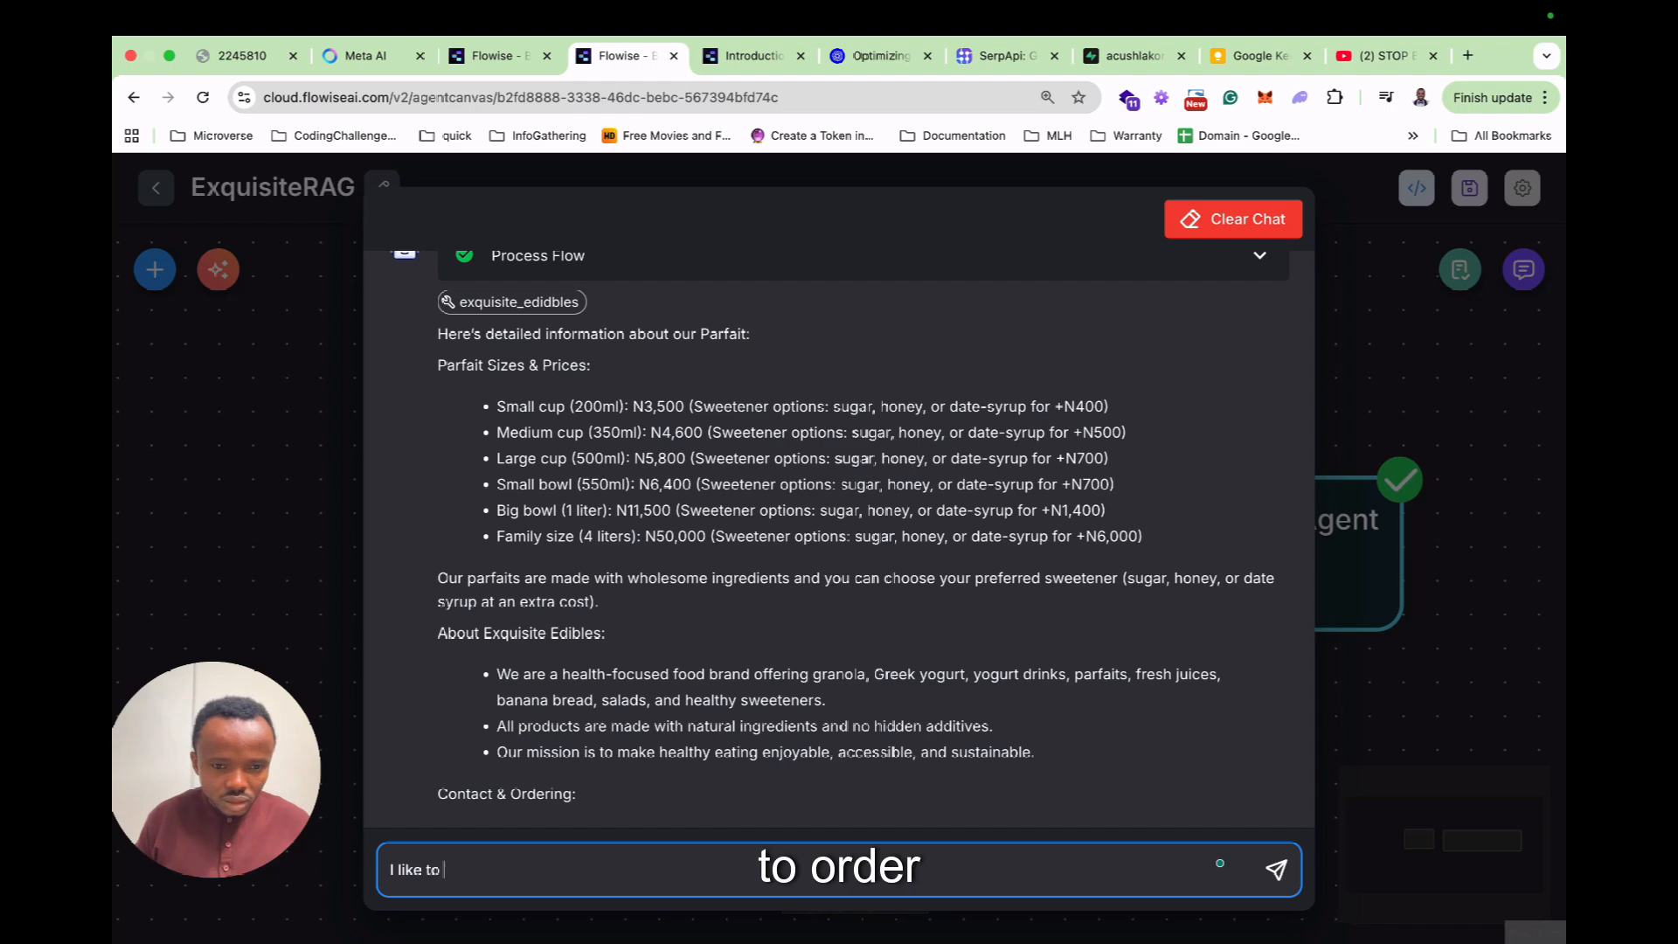
pyautogui.write('order the small cup size')
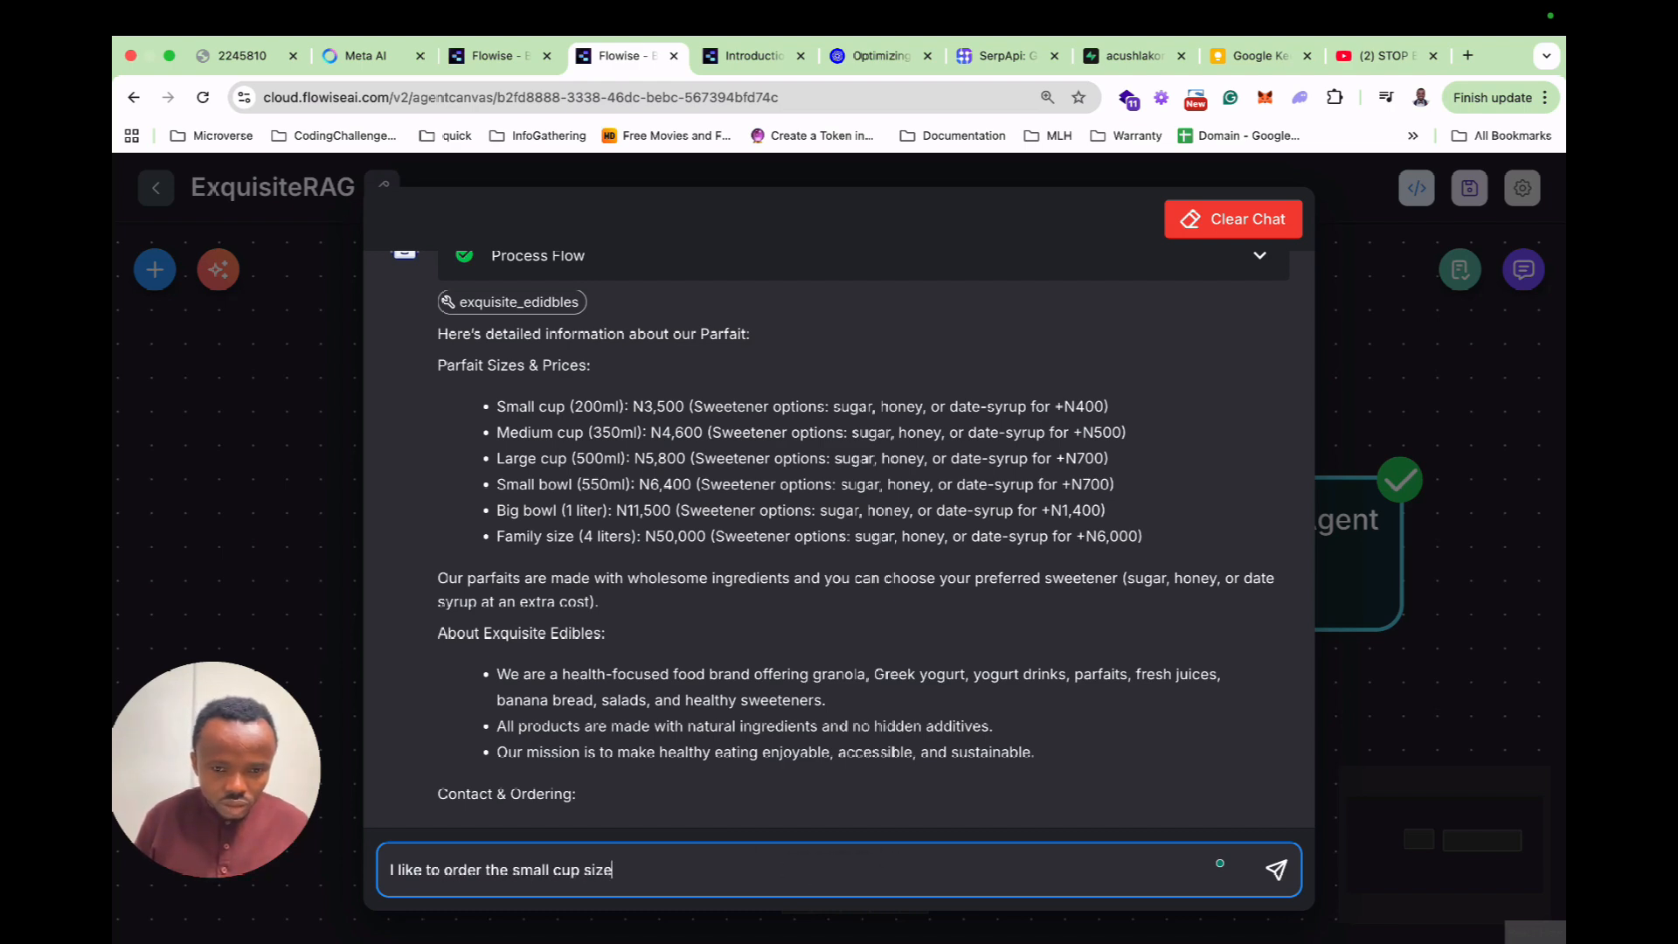
pyautogui.press('Return')
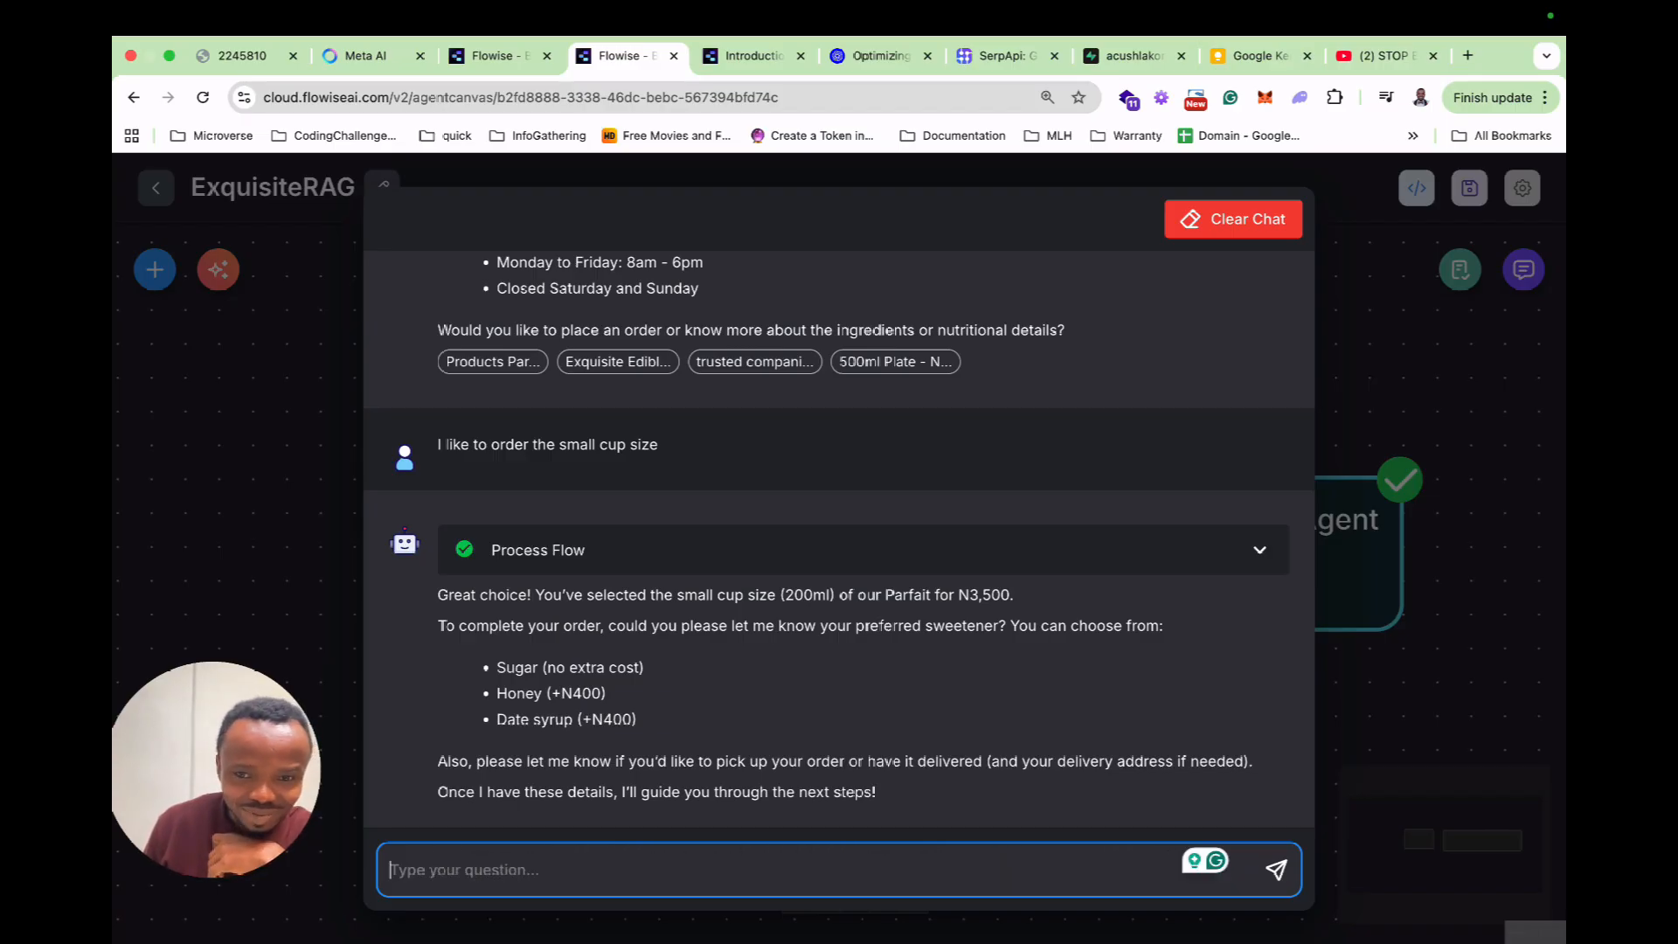
# Reply 'I would like Date syrup sweetener' to get a N3,900 order summary.
pyautogui.scroll(10, 839, 542)
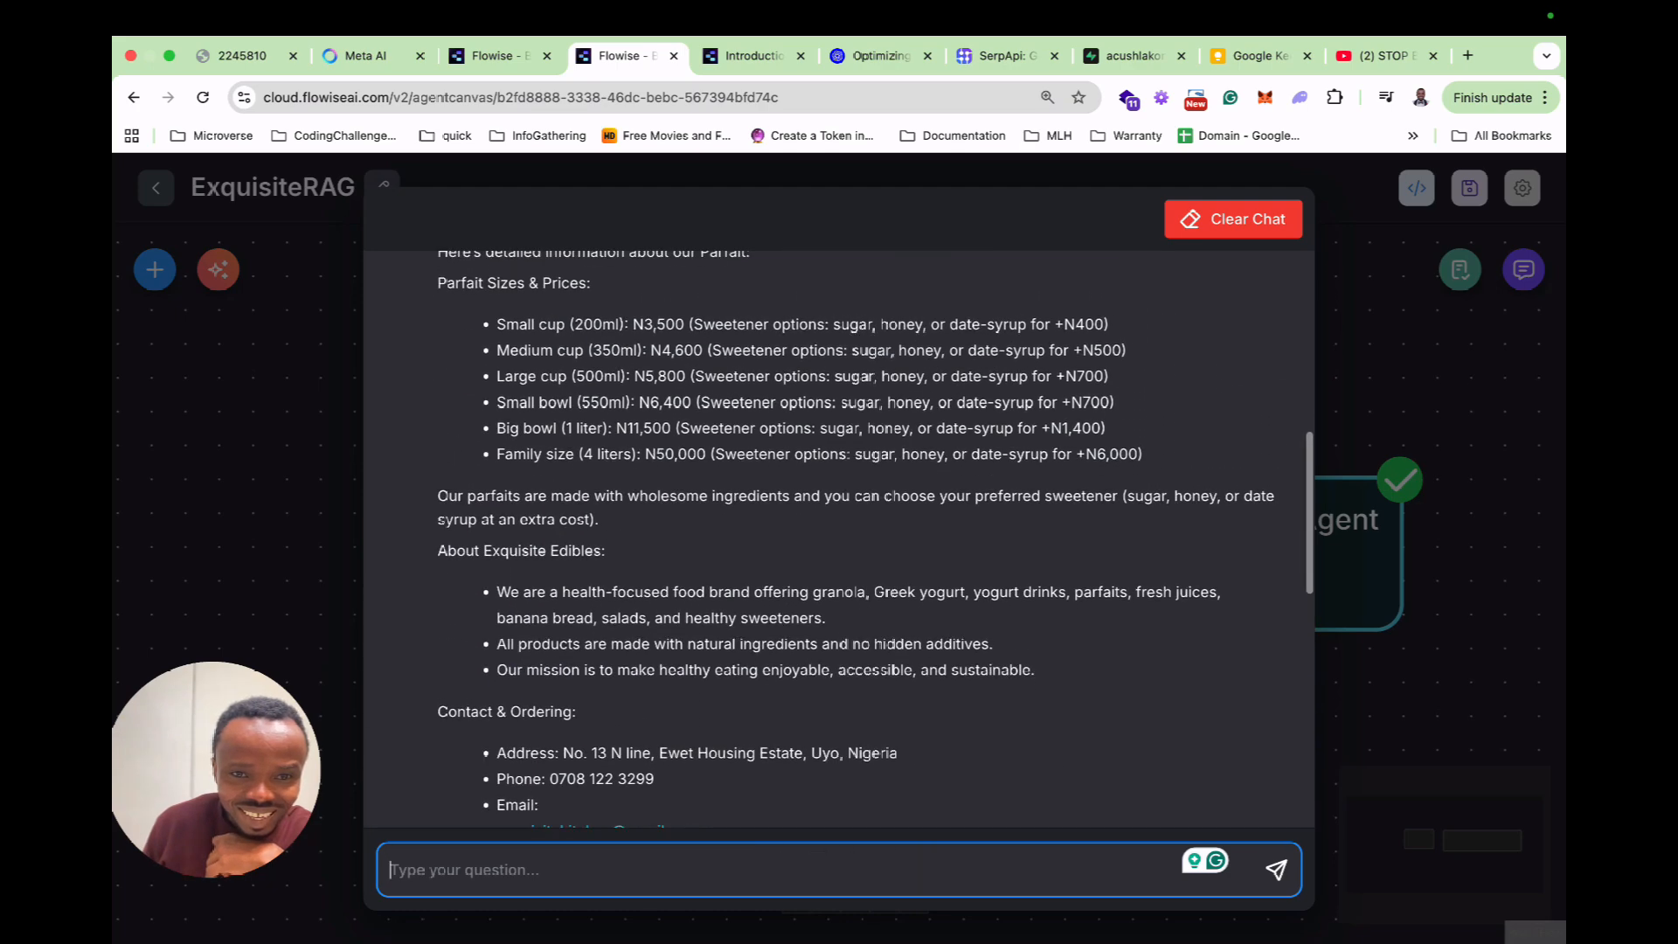
pyautogui.scroll(-10, 839, 542)
pyautogui.scroll(10, 839, 541)
pyautogui.scroll(-10, 839, 542)
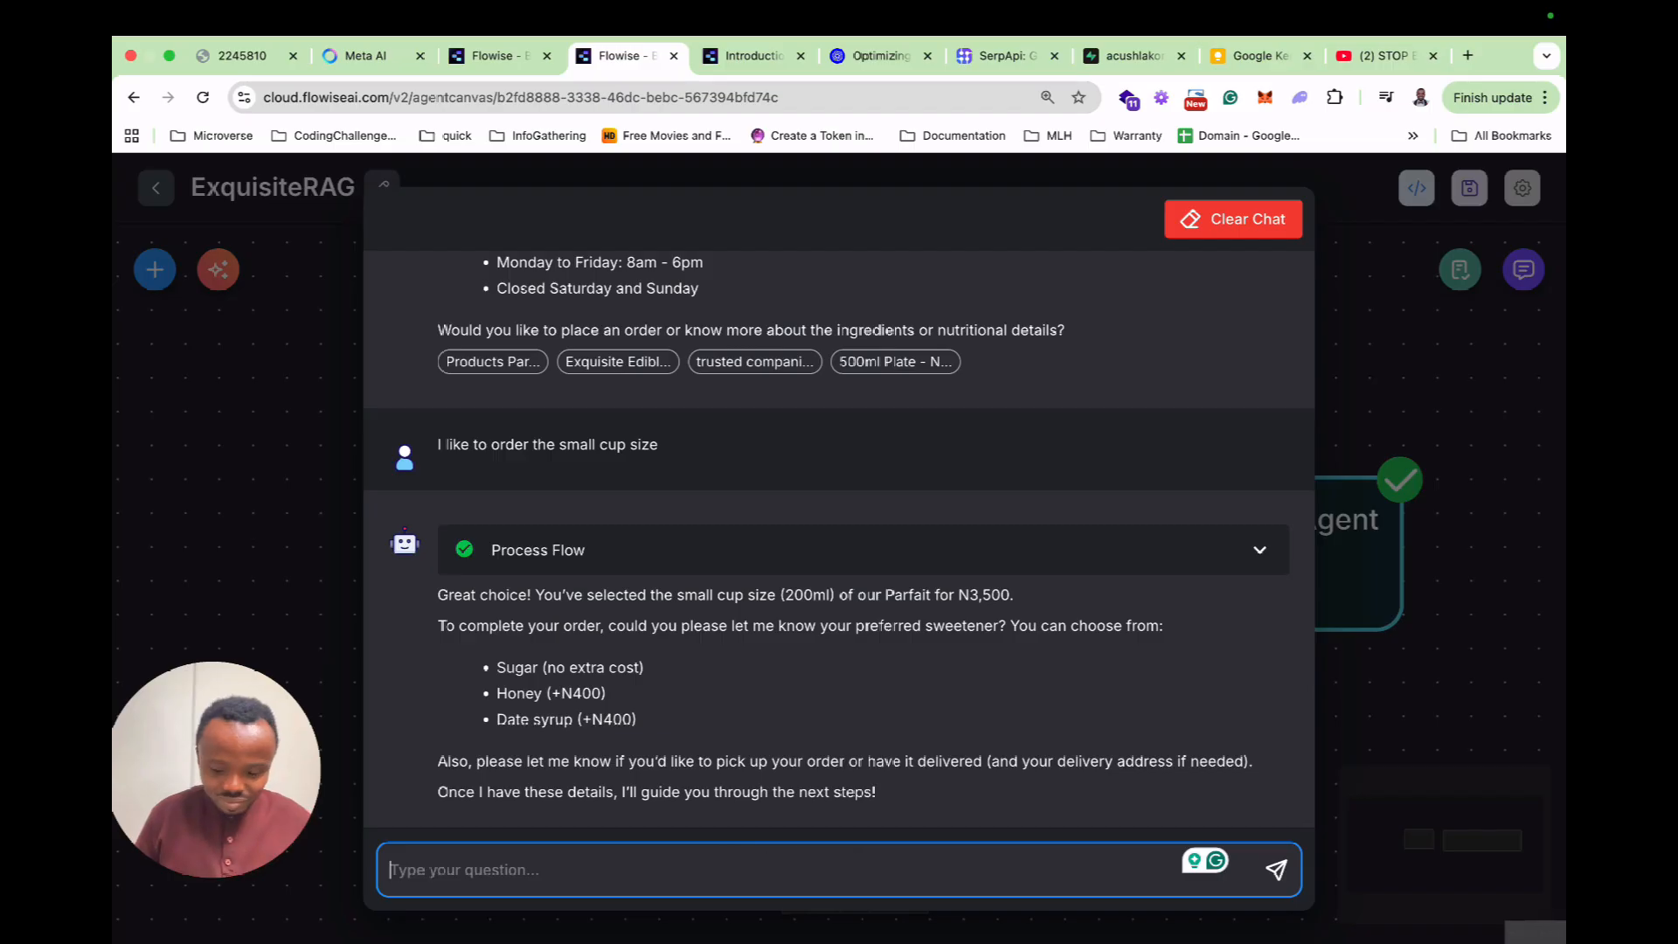
pyautogui.write('I would lik')
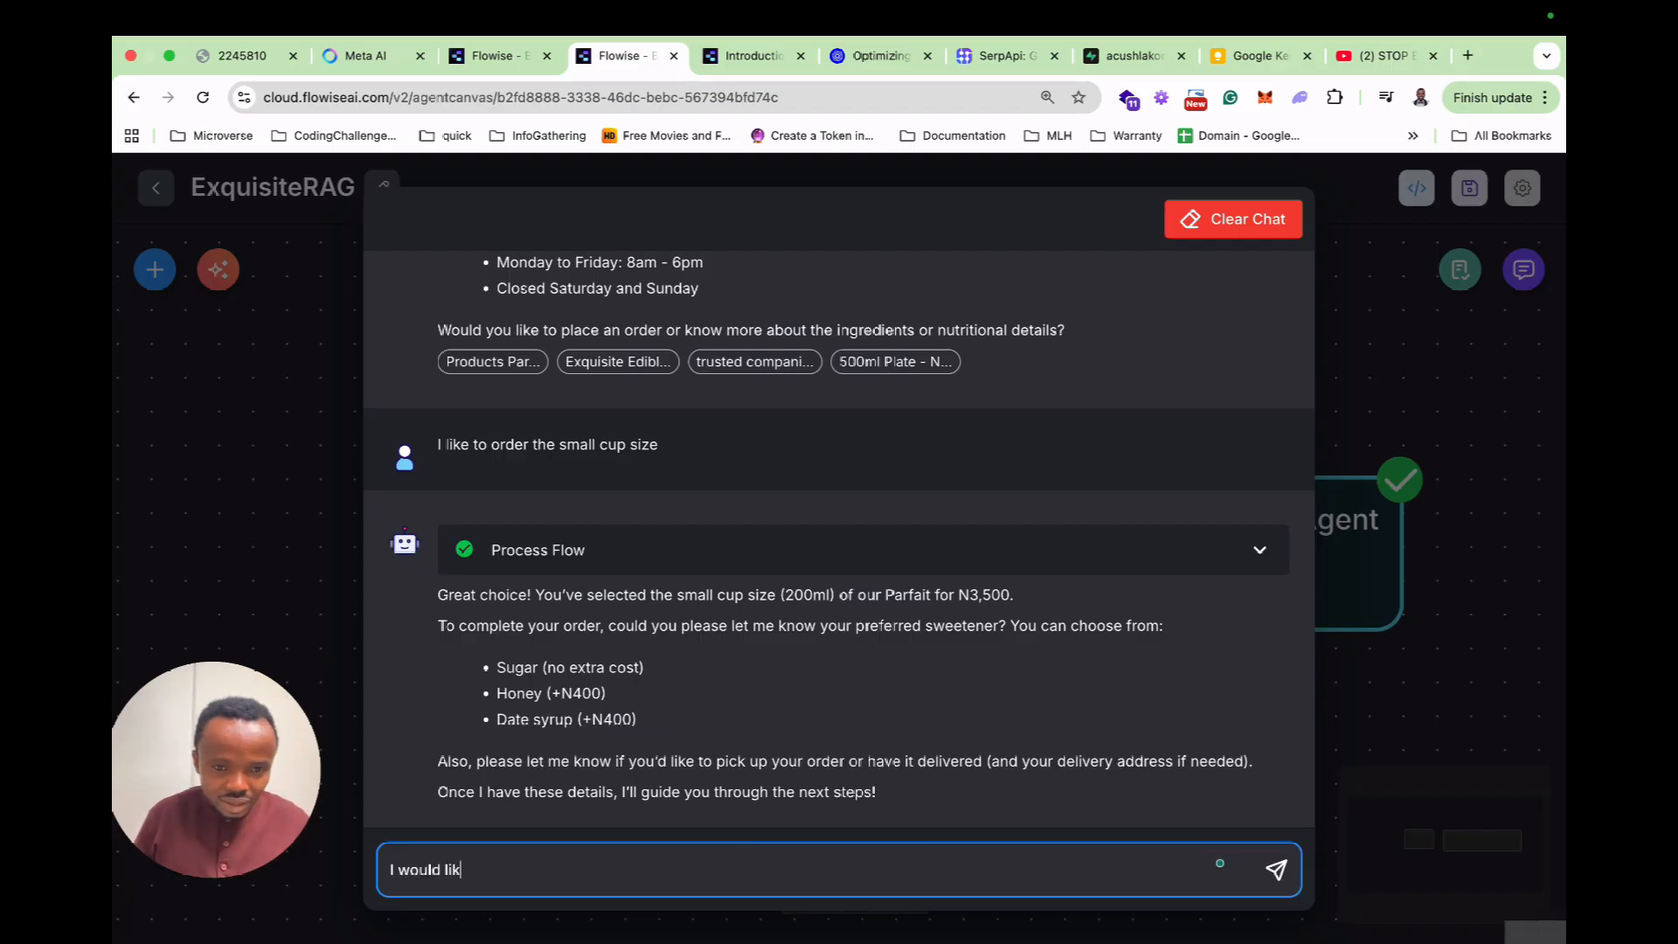
pyautogui.write('e Date syru')
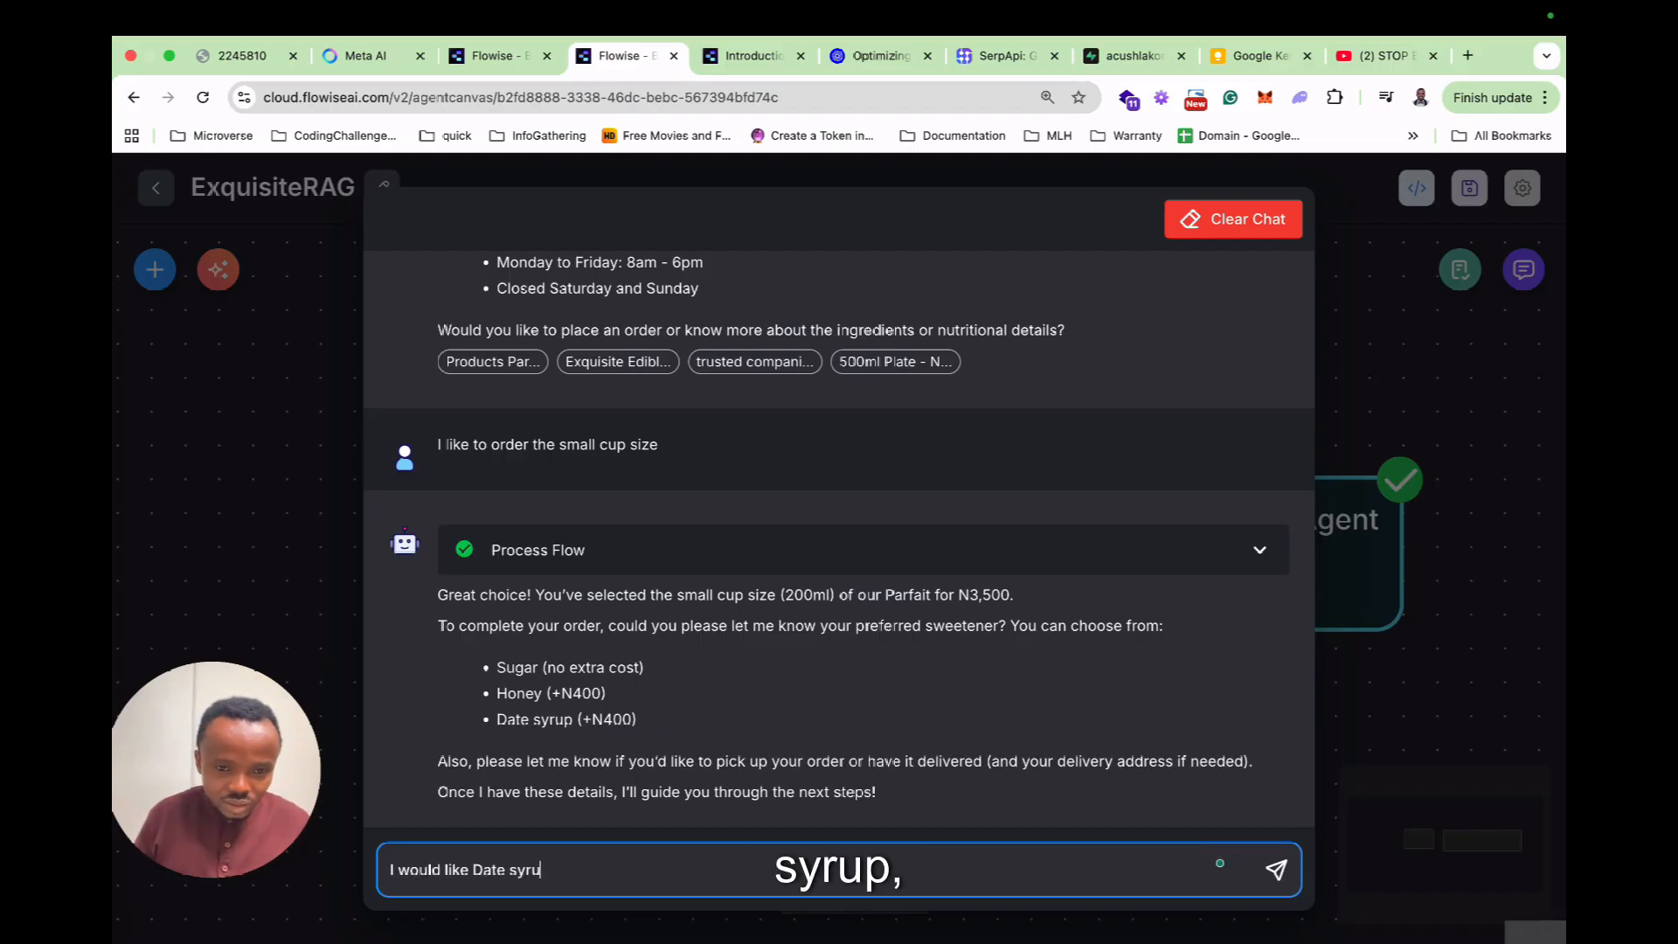
pyautogui.write('p sween')
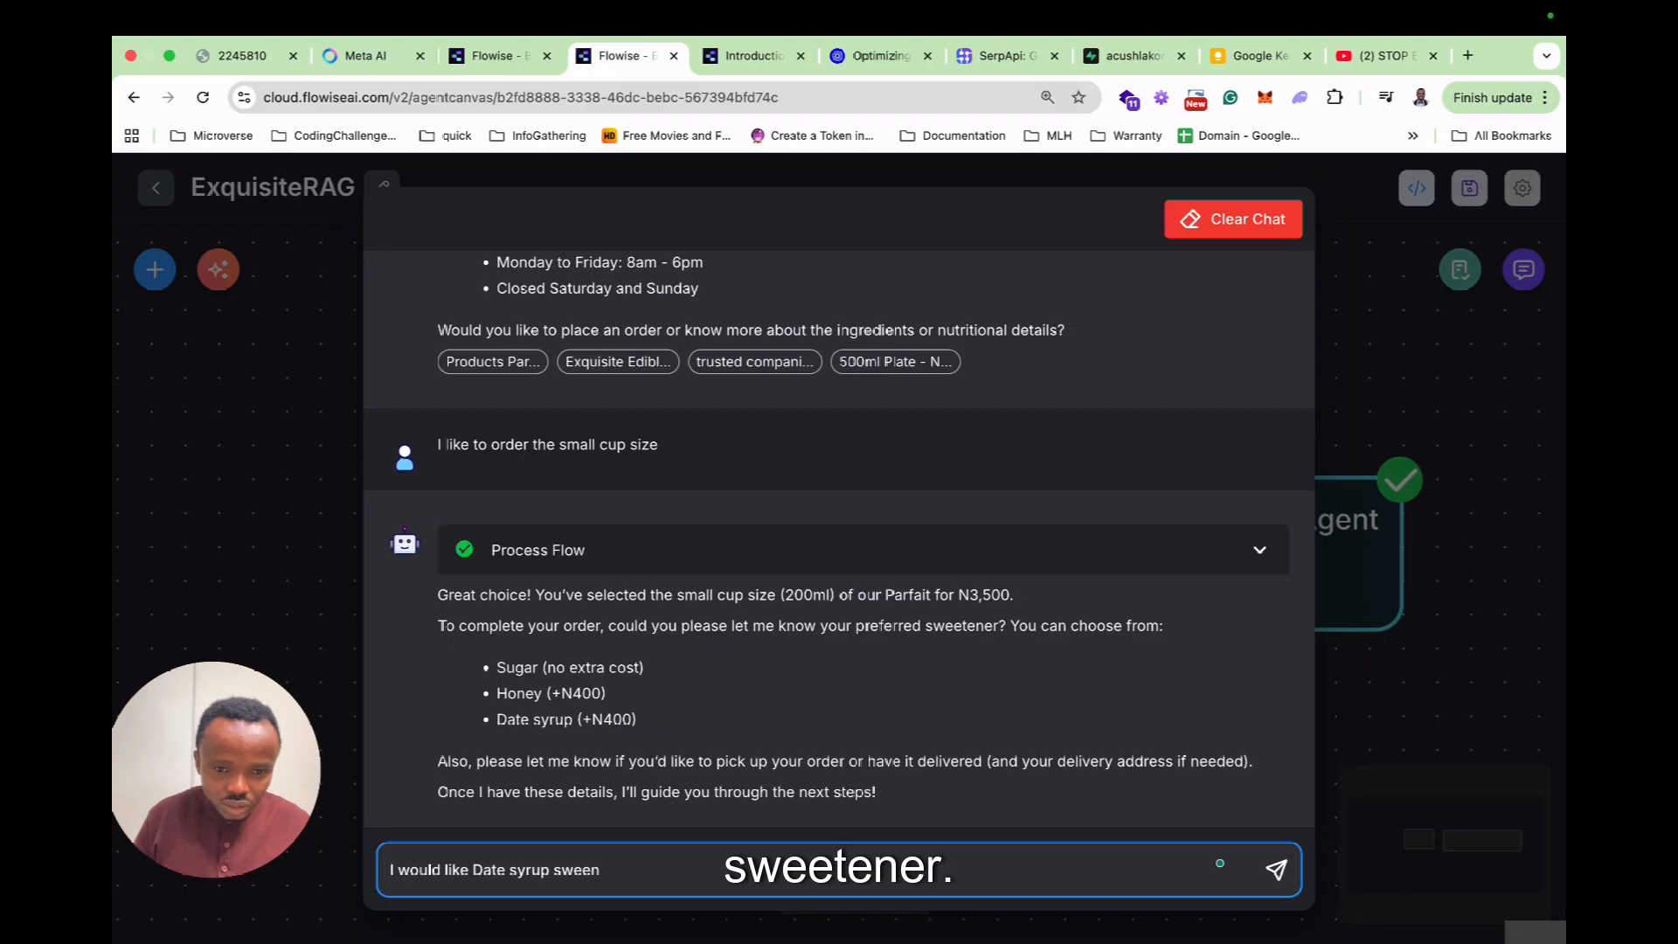
pyautogui.press('BackSpace')
pyautogui.write('tern')
pyautogui.press('BackSpace')
pyautogui.press('BackSpace')
pyautogui.write('ner')
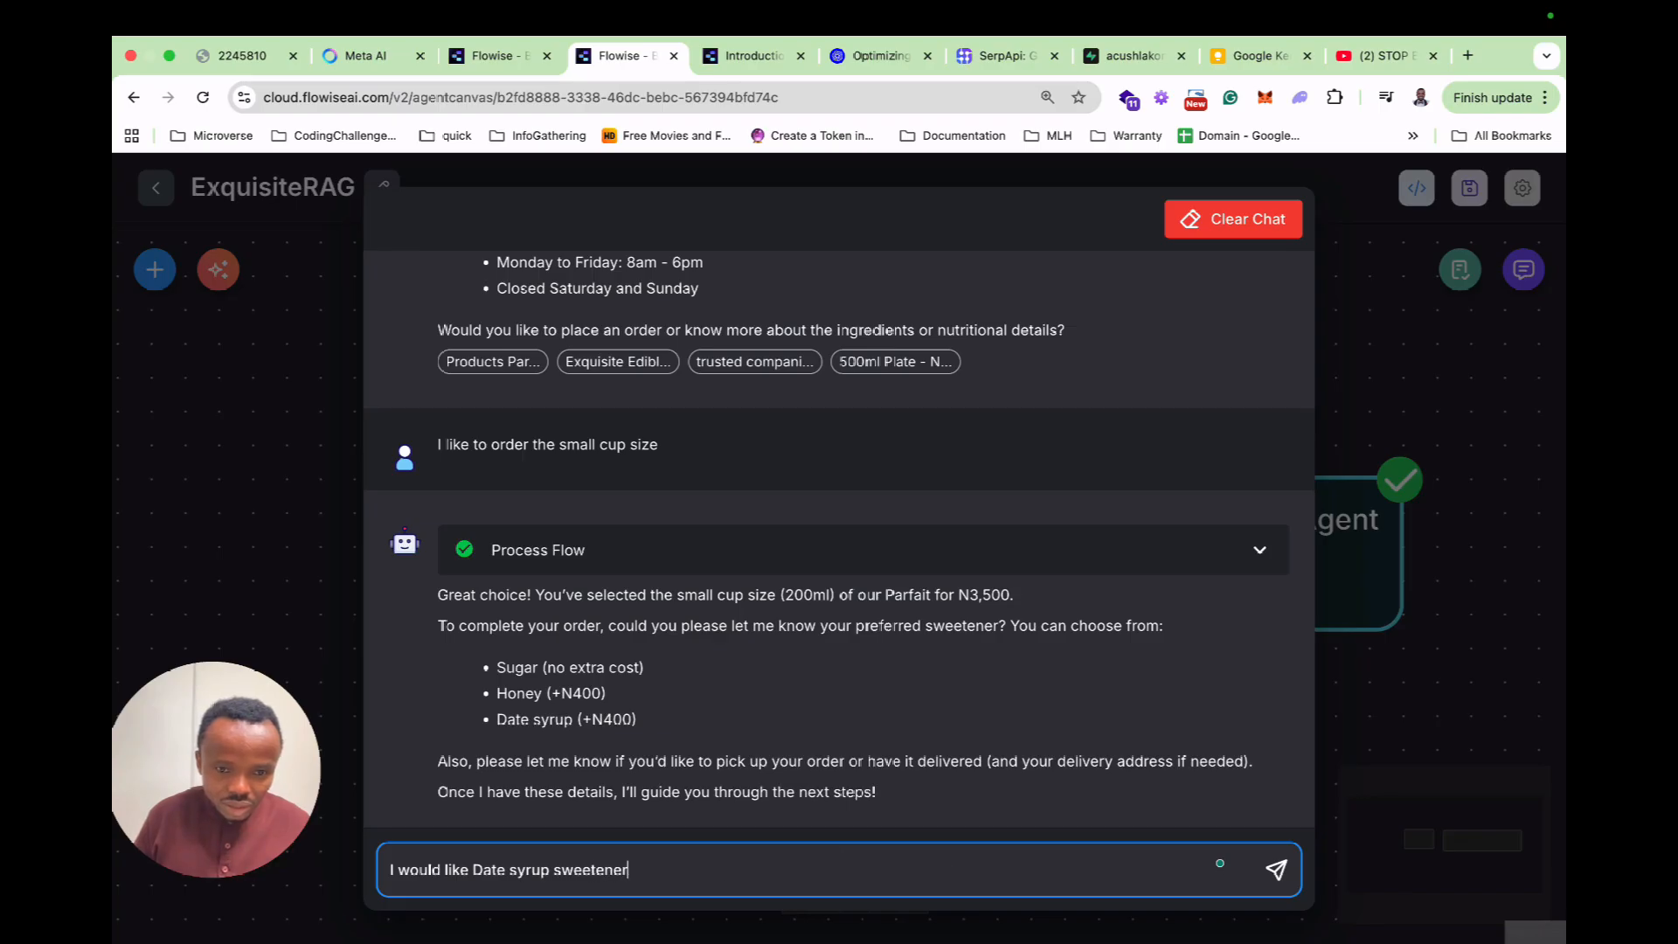
pyautogui.press('Return')
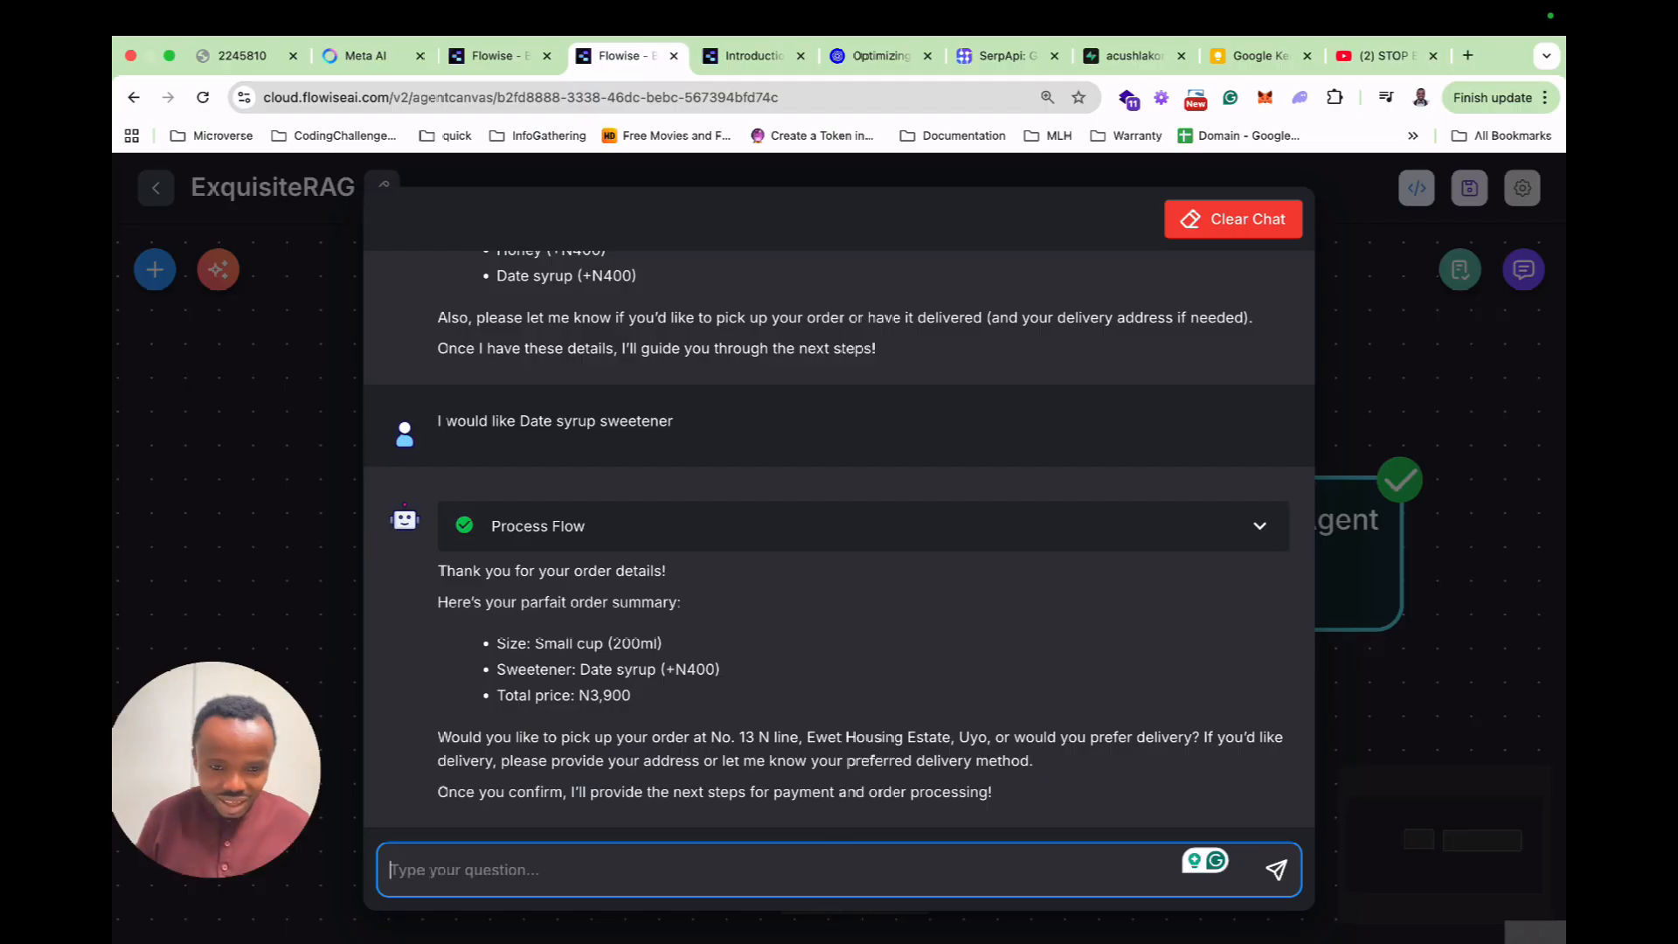
# Tell the chatbot 'I will be coming to pickup in about 45 minutes time'.
pyautogui.write('I will be coming to pickup in')
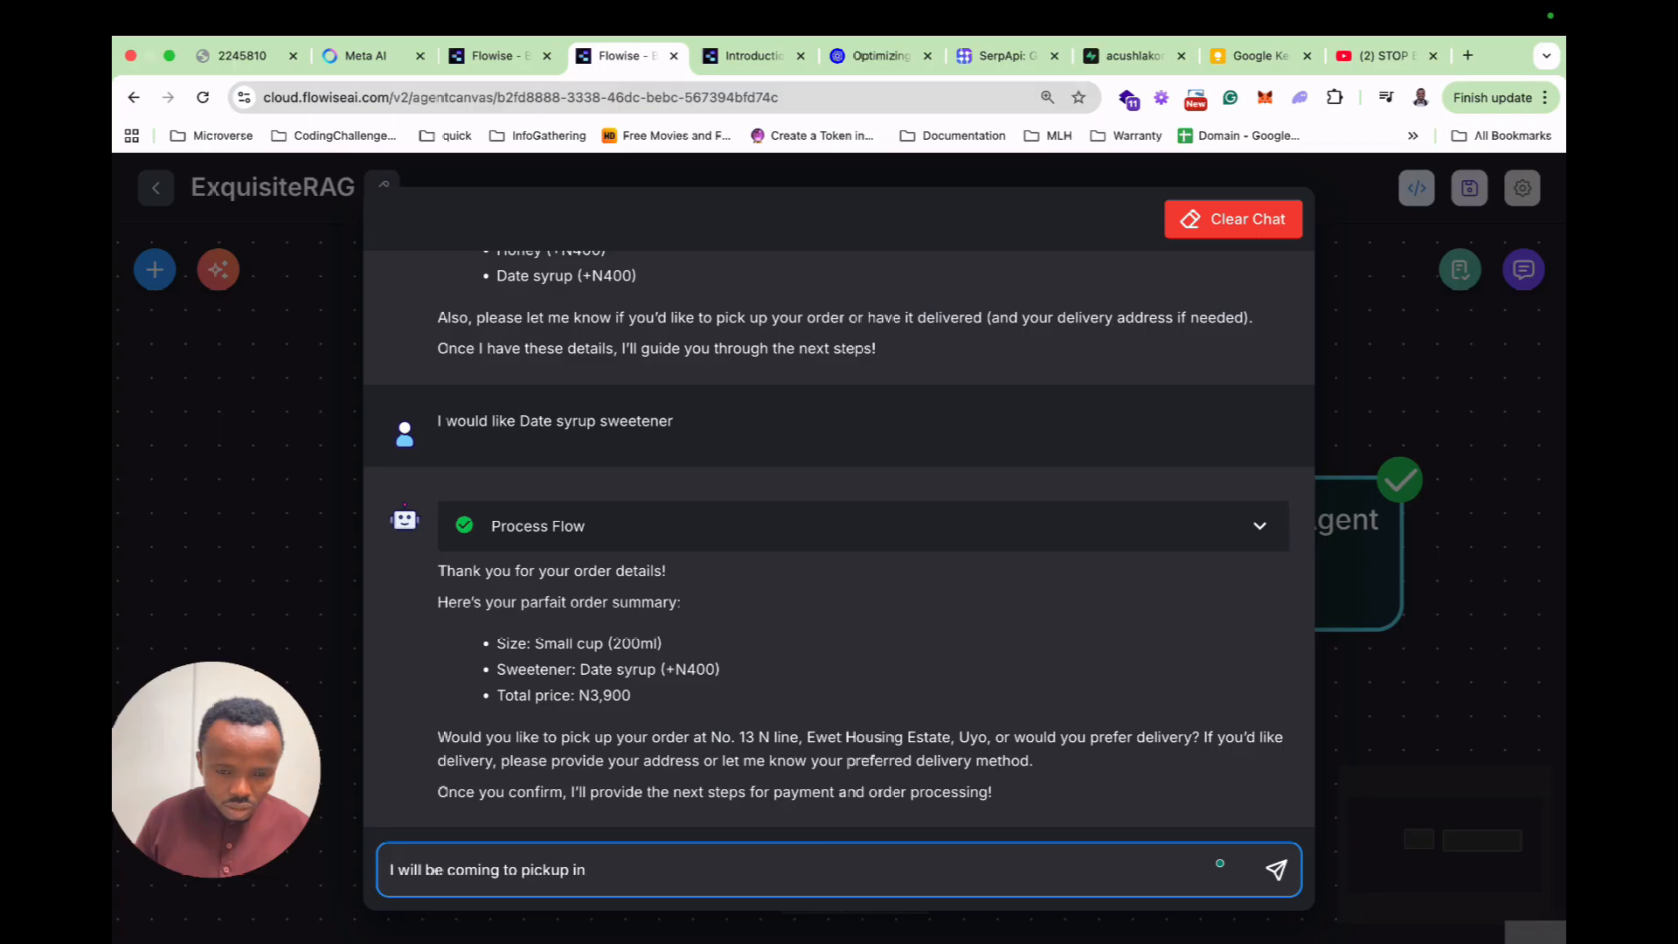
pyautogui.write(' about 45 minutes time')
pyautogui.press('Return')
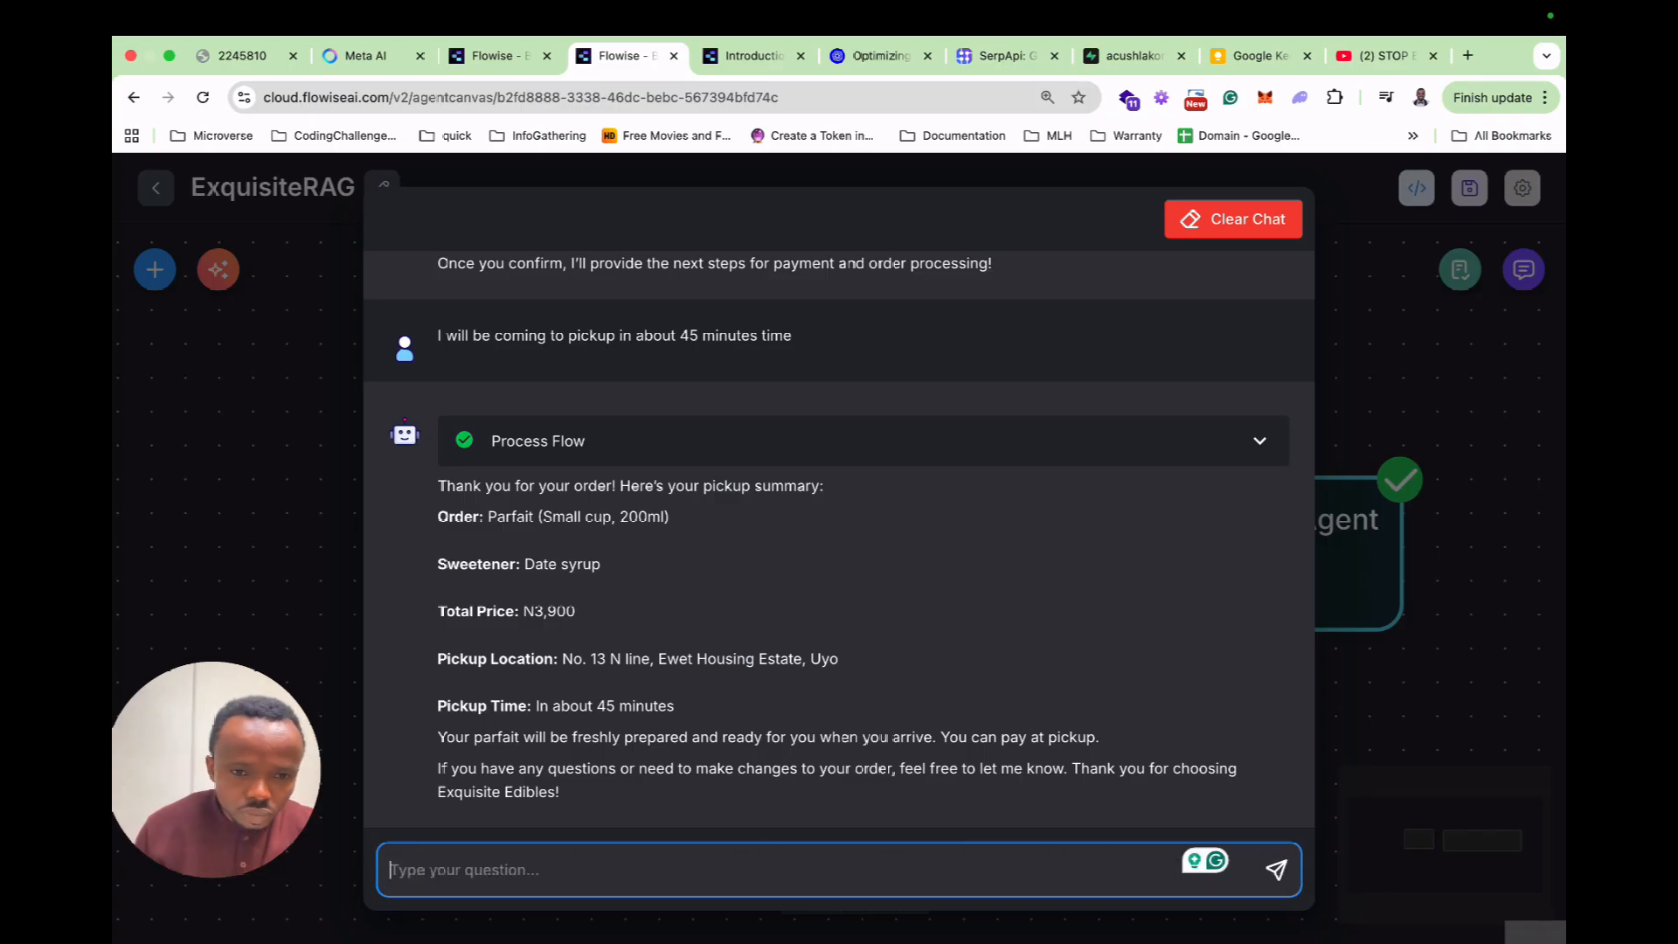
# Add a new System-role message entry to the Exquisite Customer Rep Agent.
pyautogui.press('Escape')
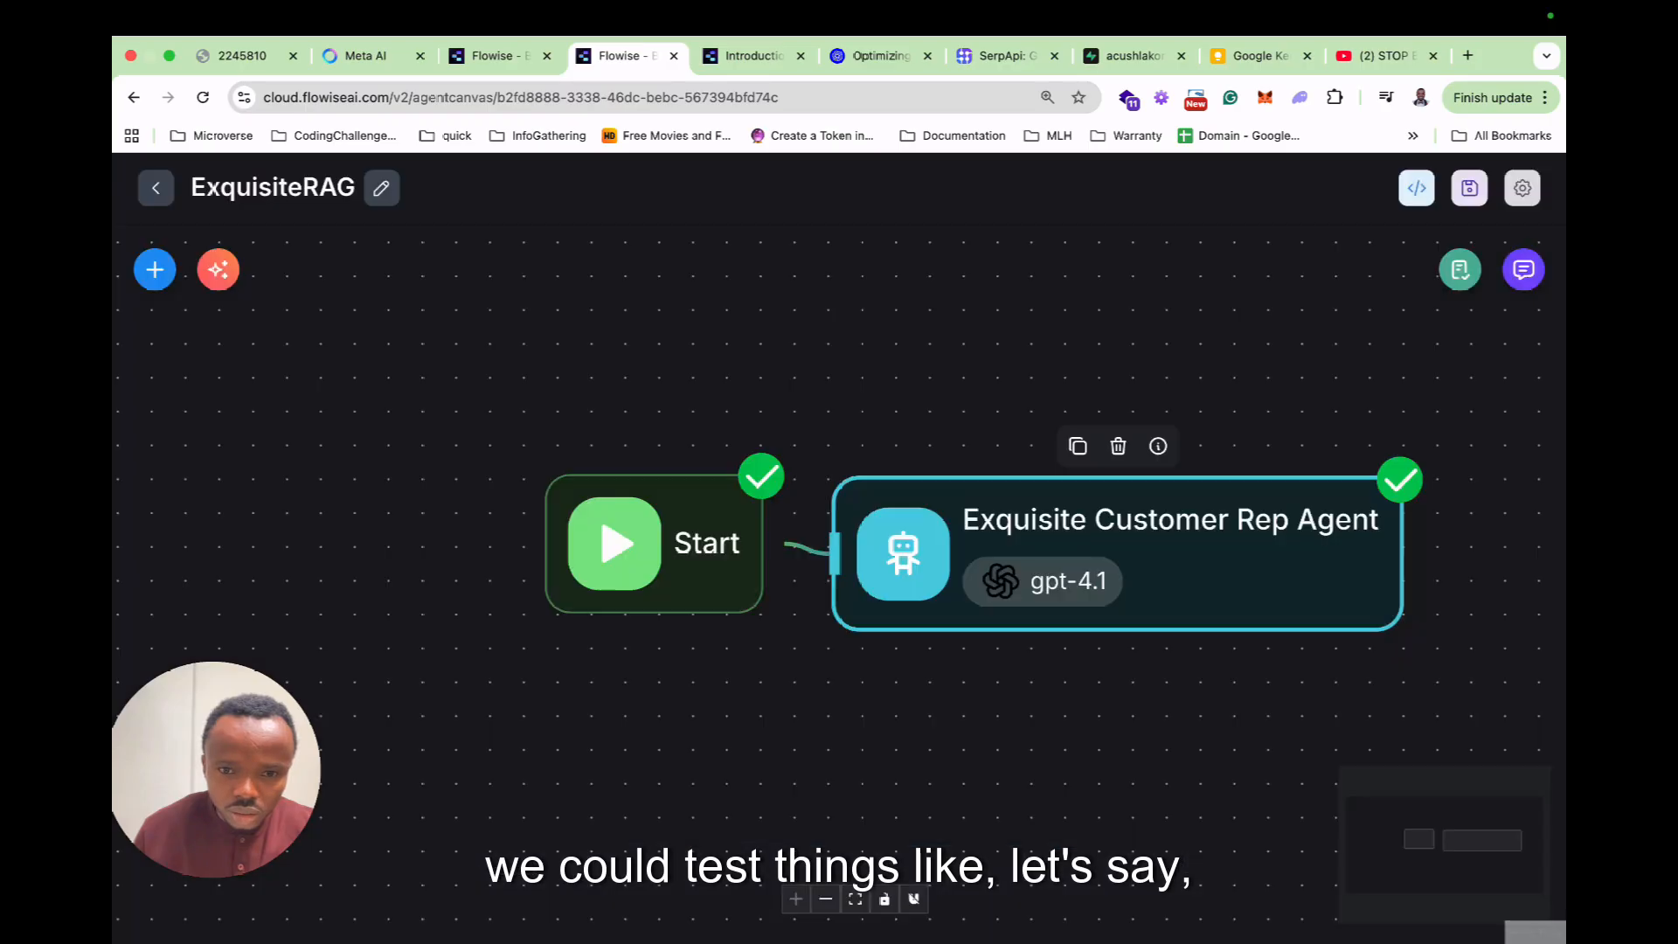
pyautogui.moveTo(672, 559); pyautogui.dragTo(452, 562)
pyautogui.doubleClick(1005, 542)
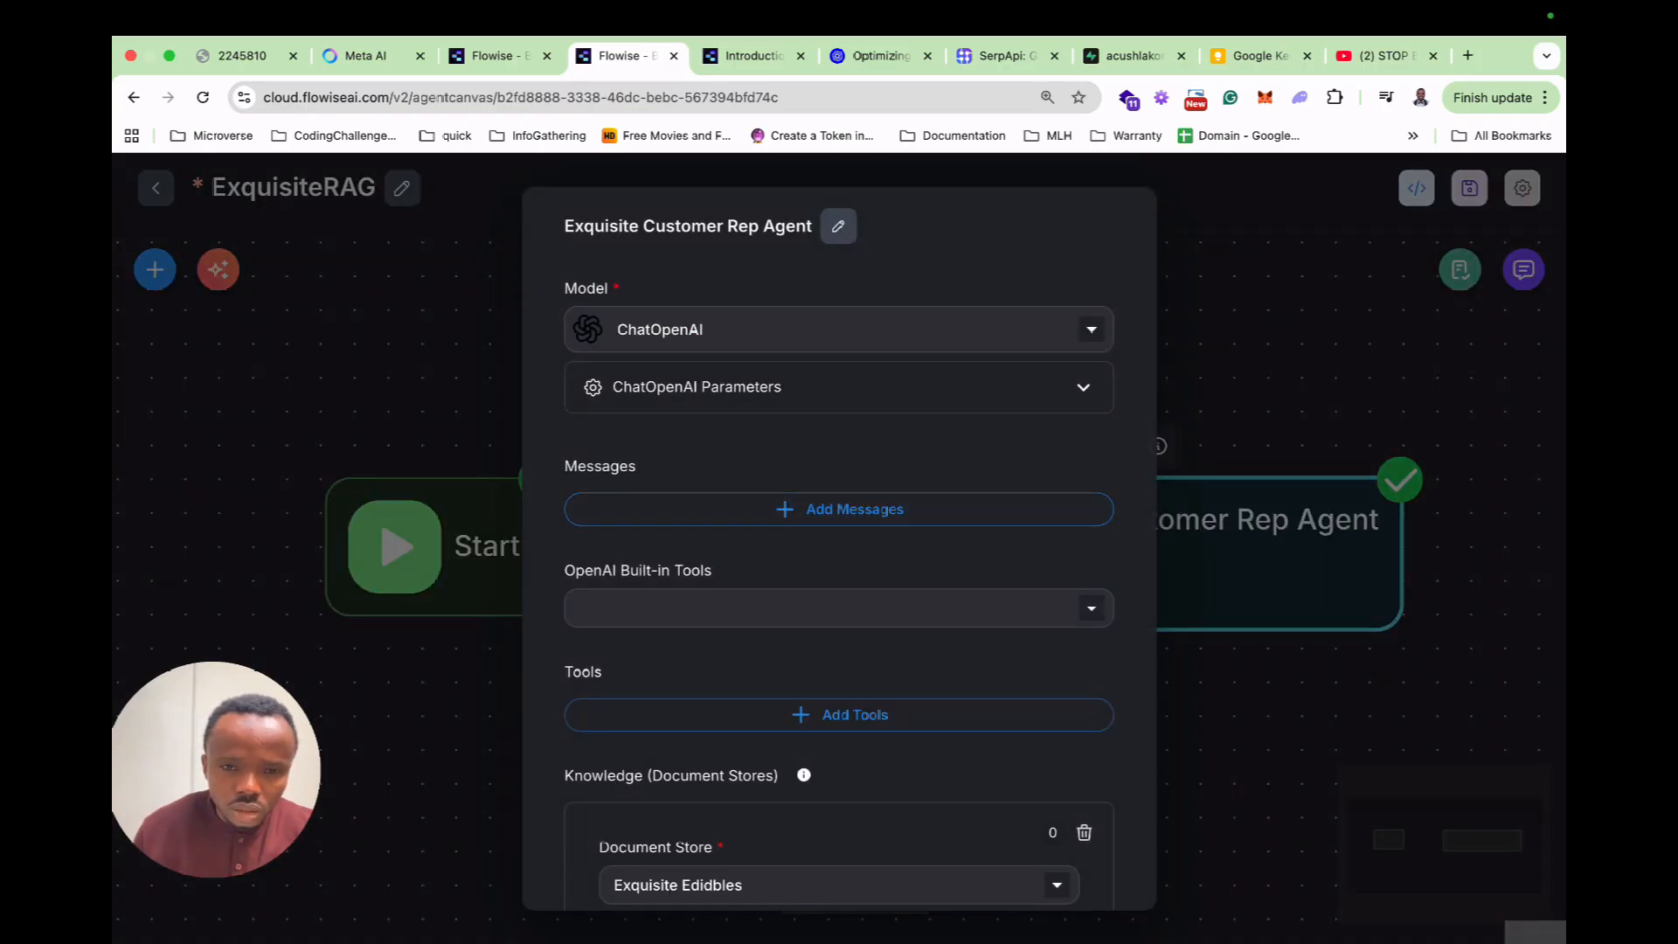
pyautogui.click(839, 508)
pyautogui.click(821, 575)
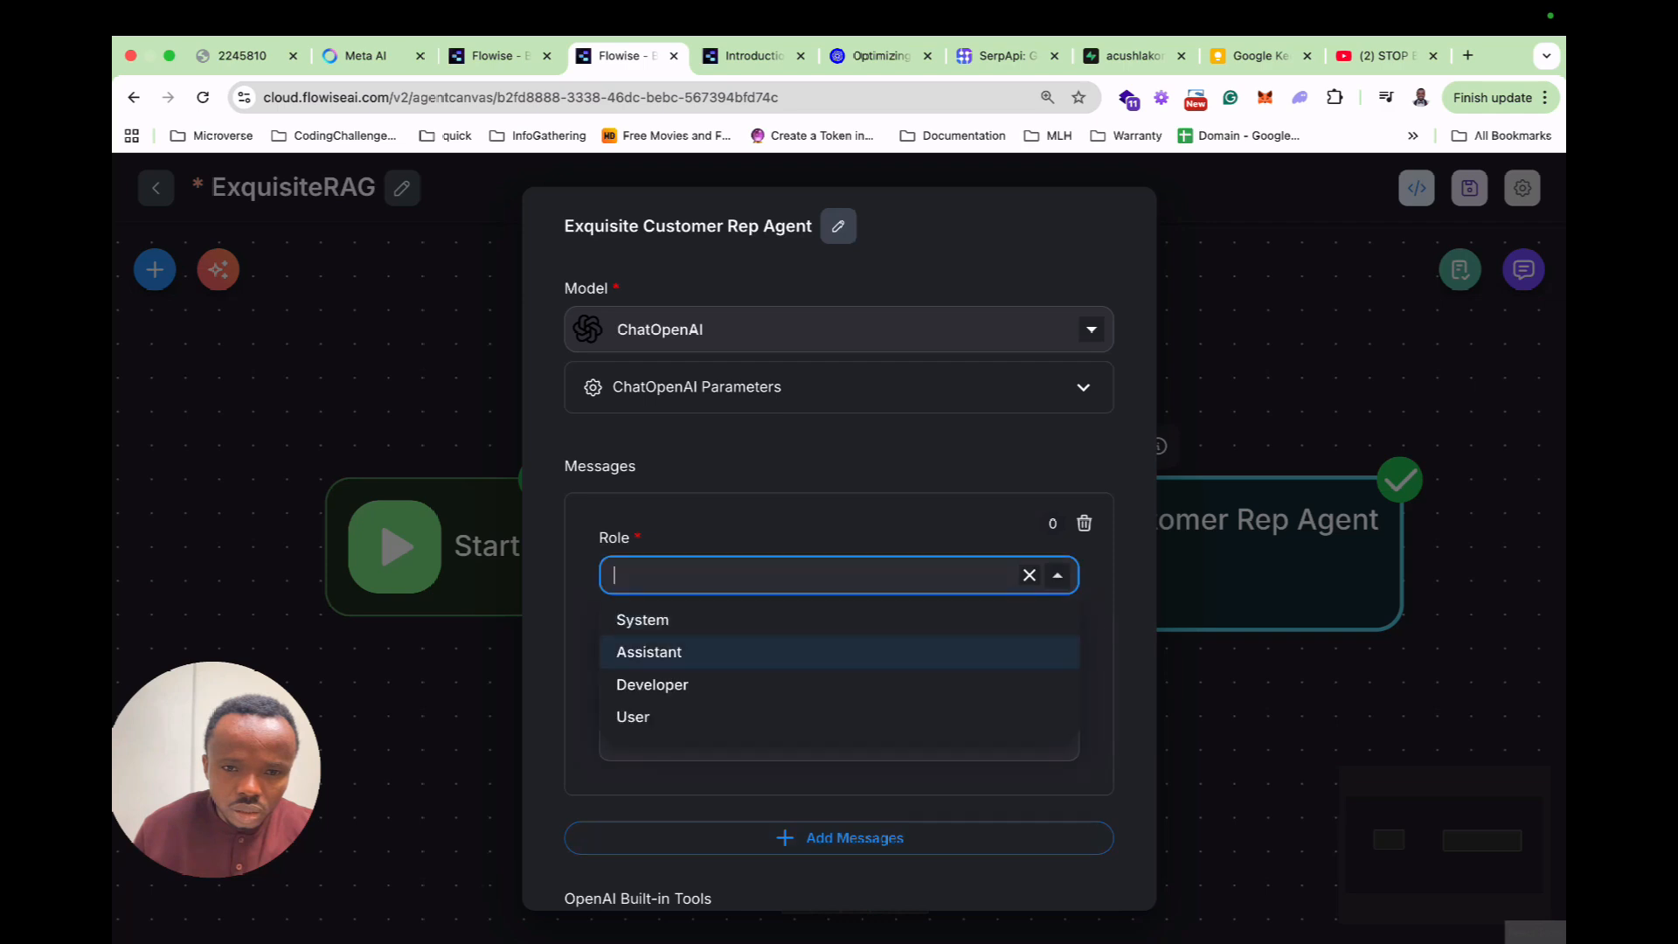
pyautogui.click(699, 620)
# Write the instruction to always learn the user's name or preferred address and use it subsequently.
pyautogui.click(787, 710)
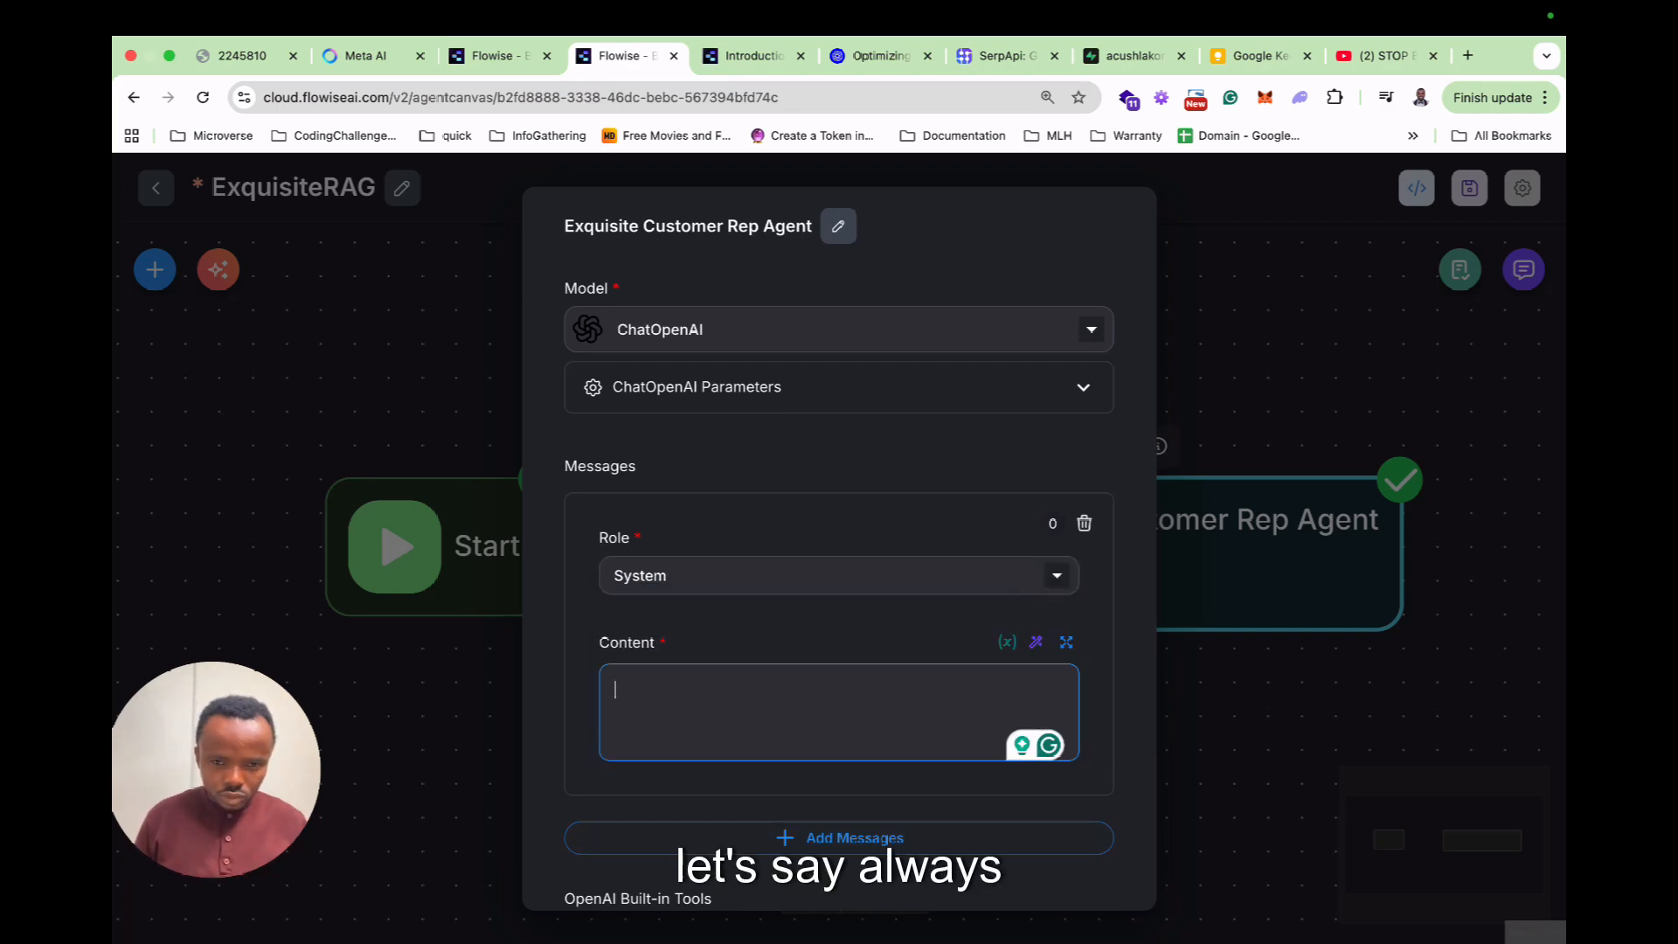
pyautogui.write('Alws')
pyautogui.write('ys t')
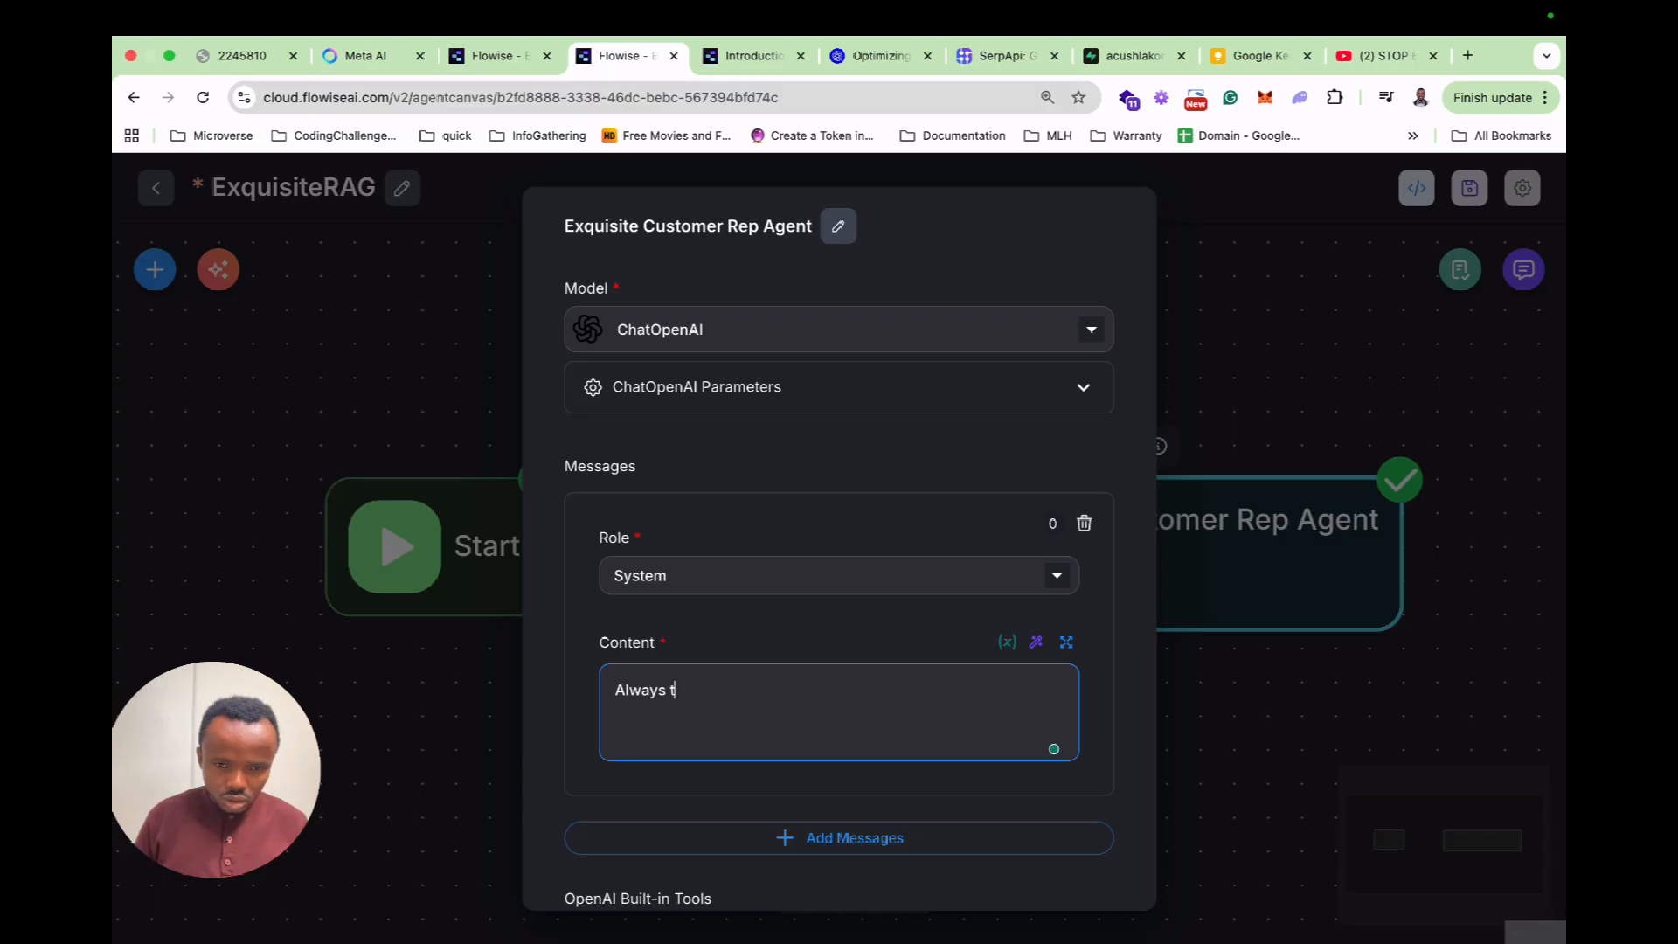
pyautogui.write('ry and')
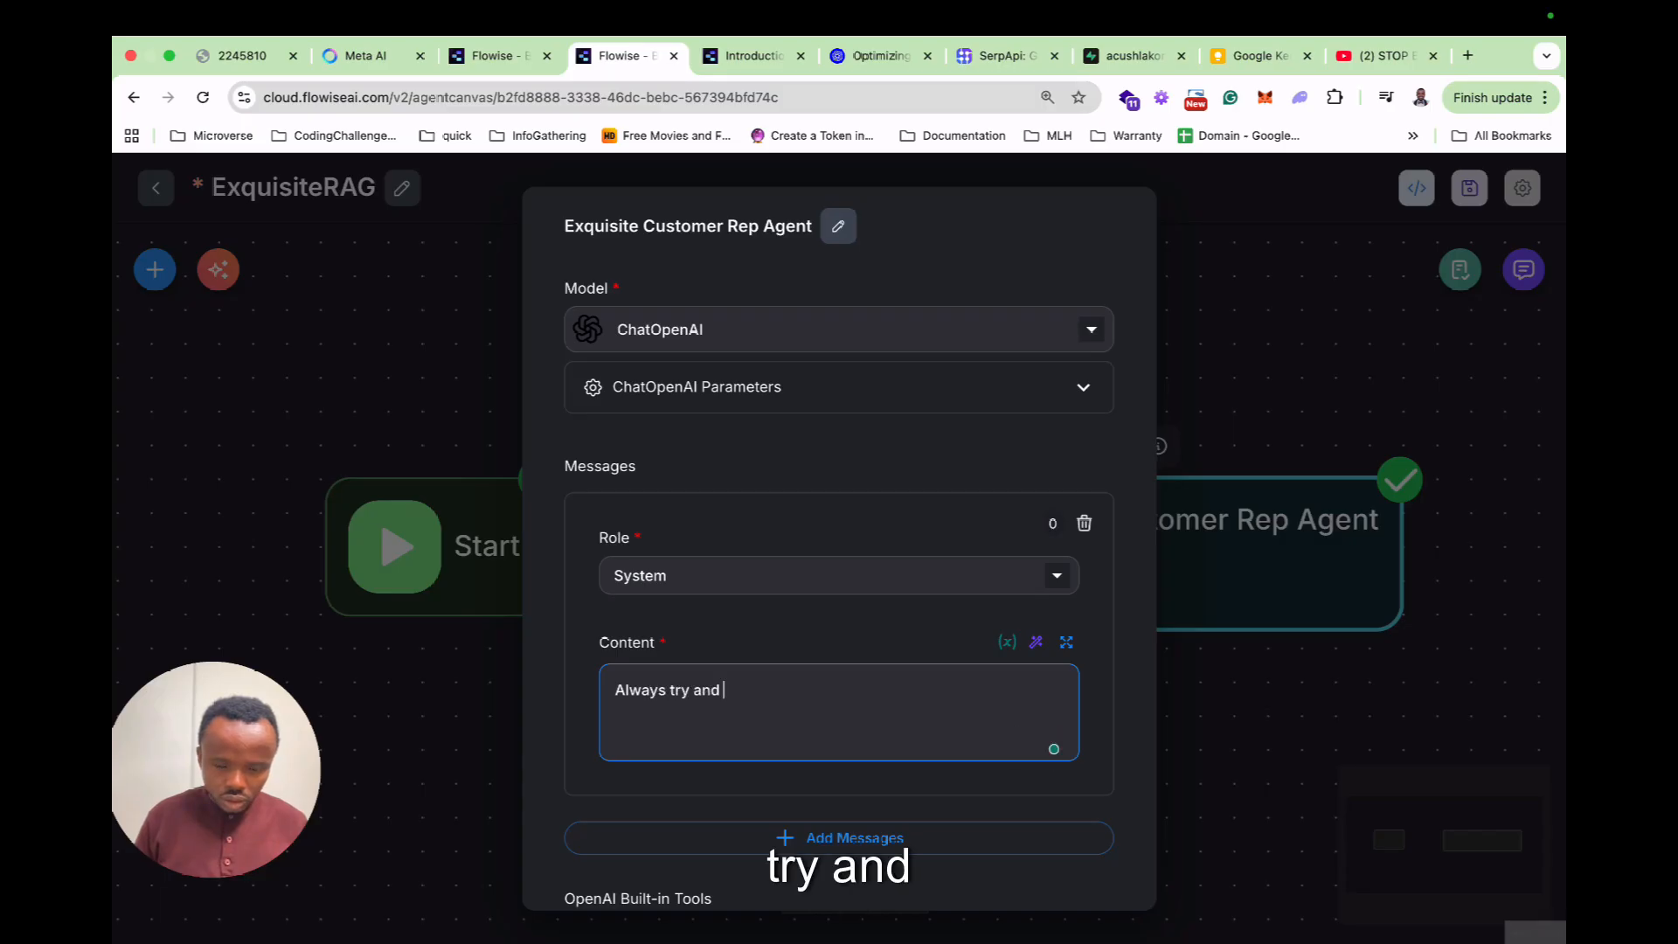
pyautogui.write(' get the ')
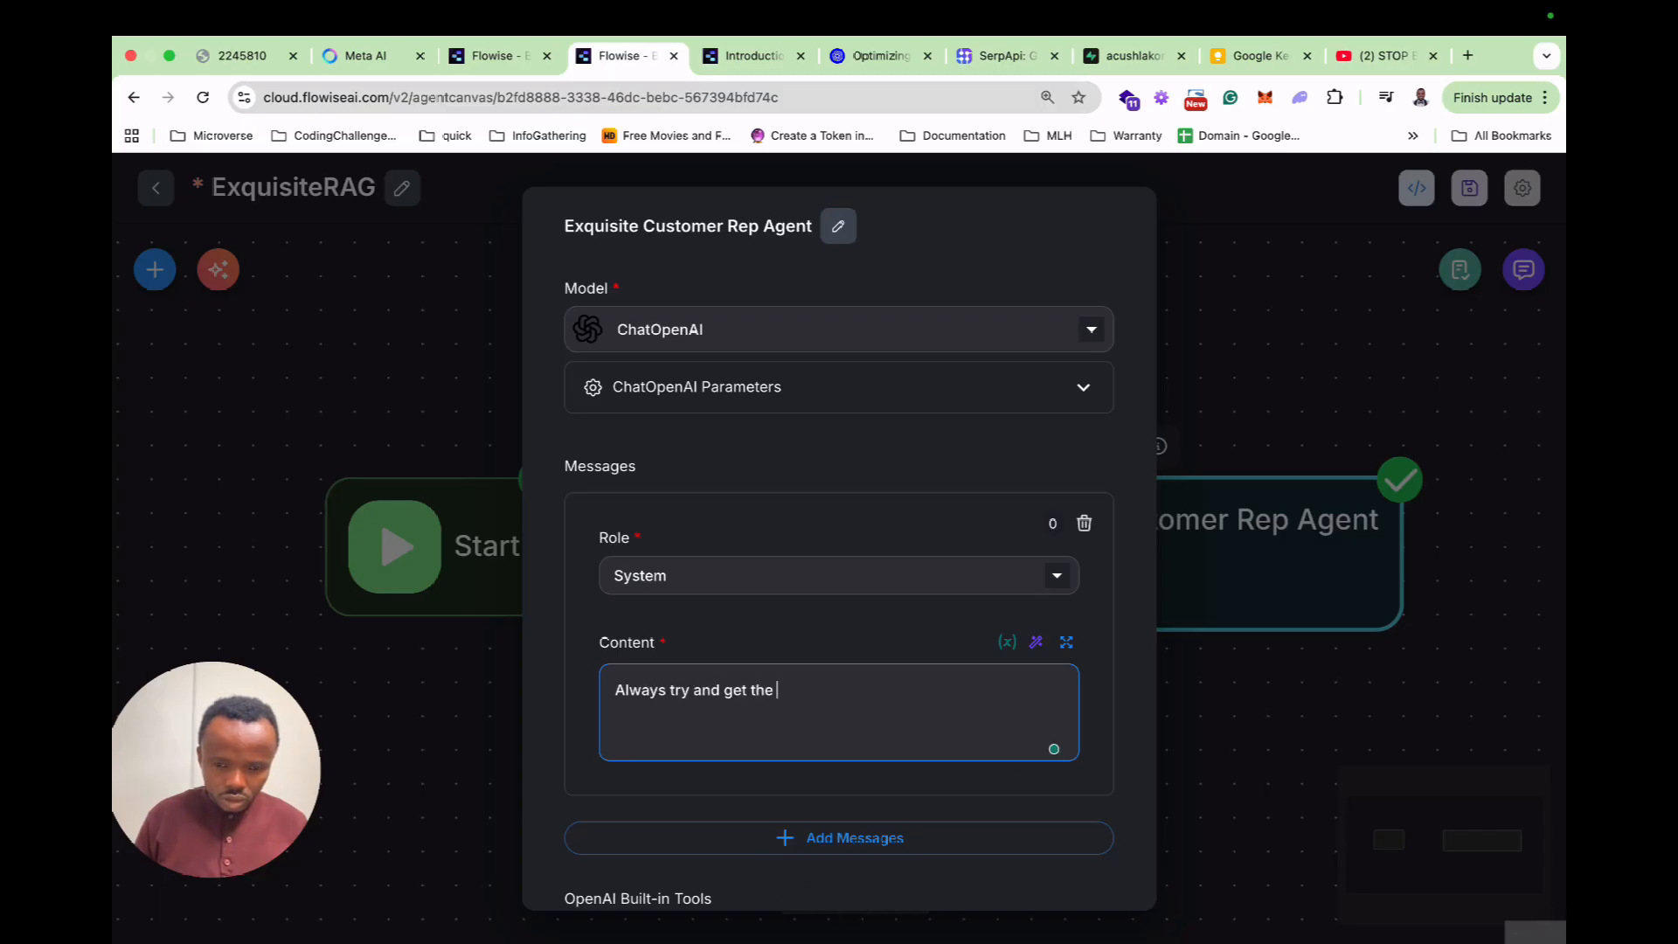
pyautogui.write('user cont')
pyautogui.press('BackSpace')
pyautogui.press('BackSpace')
pyautogui.press('BackSpace')
pyautogui.press('BackSpace')
pyautogui.write('name or how ')
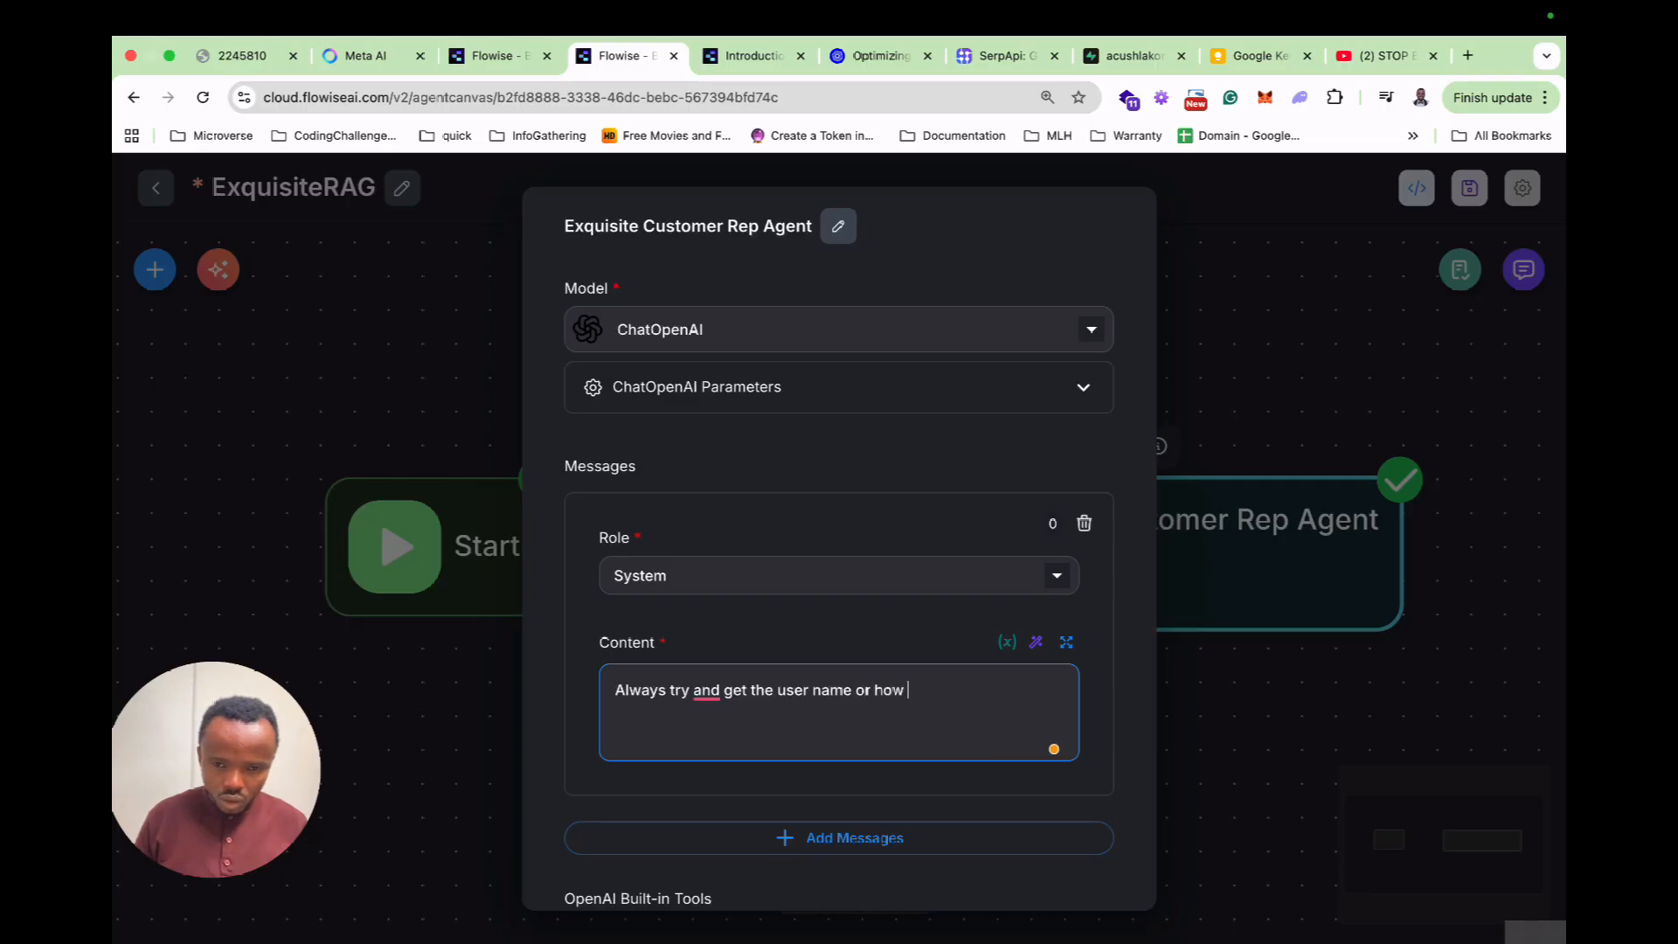
pyautogui.write('he or sh')
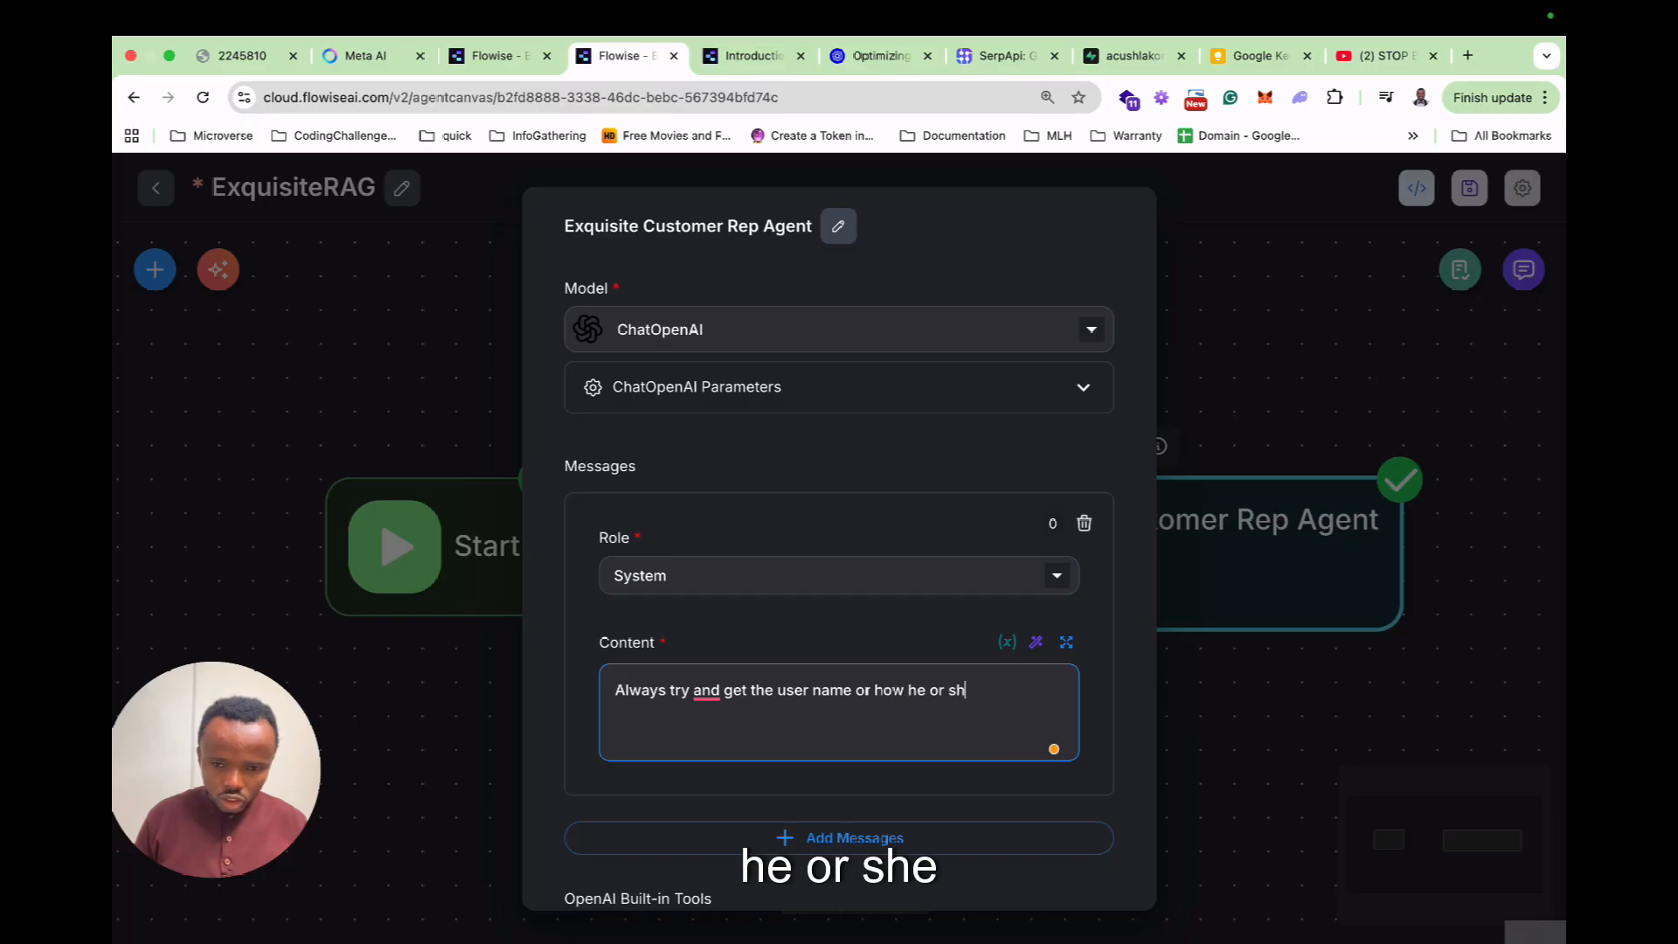
pyautogui.write('e would like')
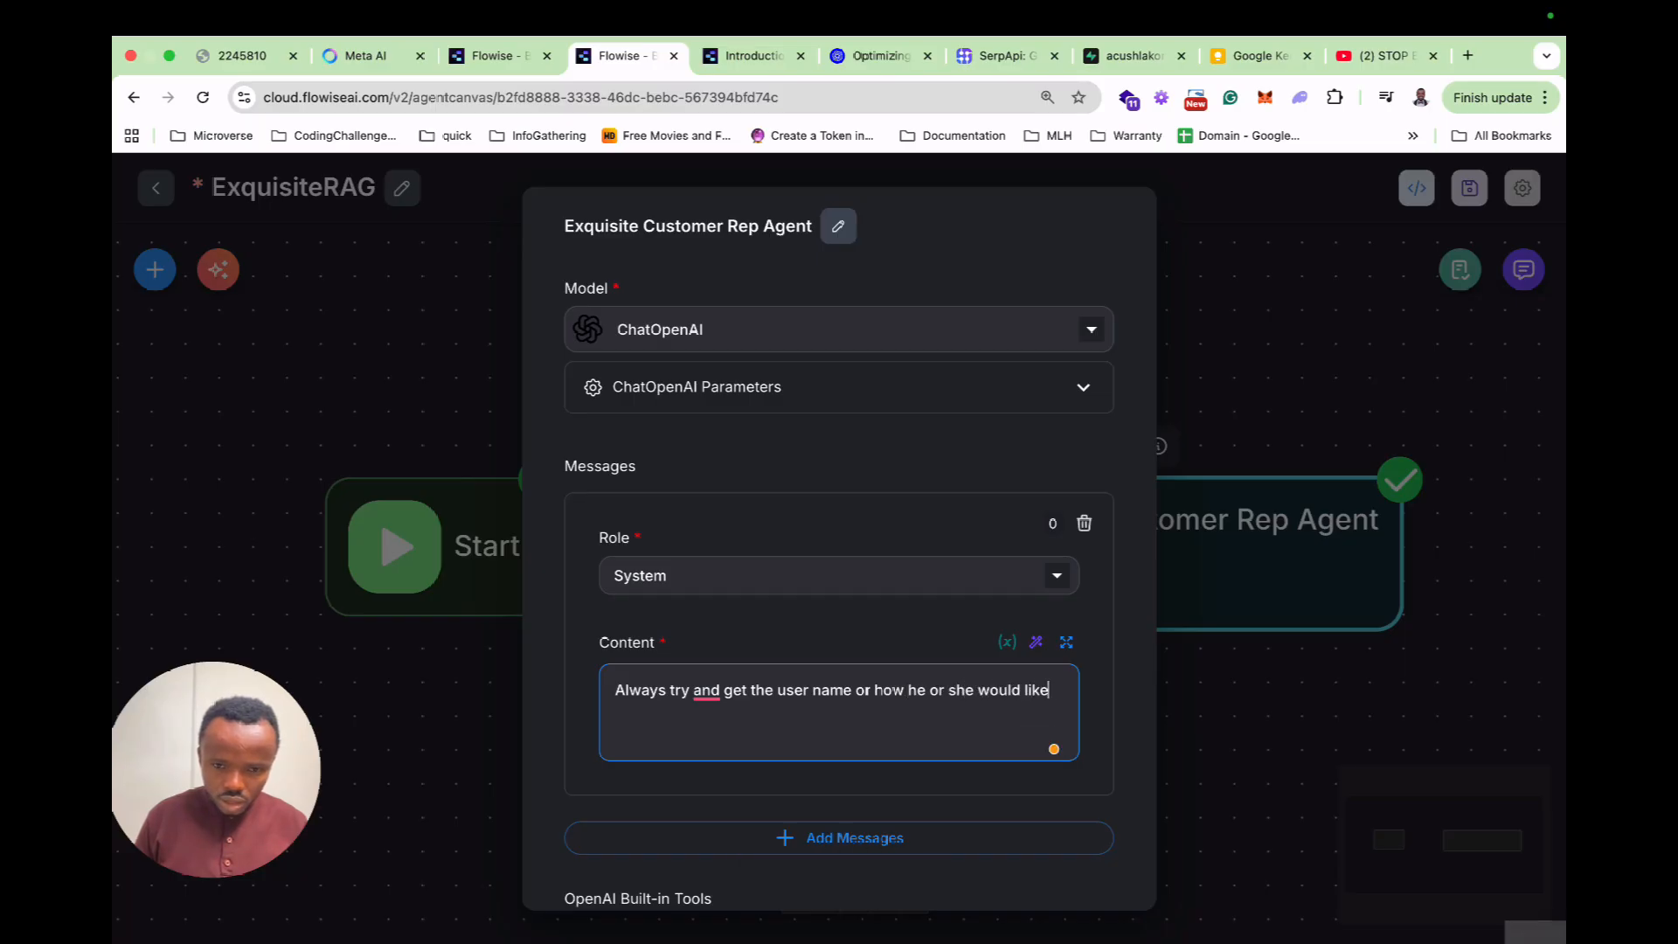
pyautogui.write(' to be address')
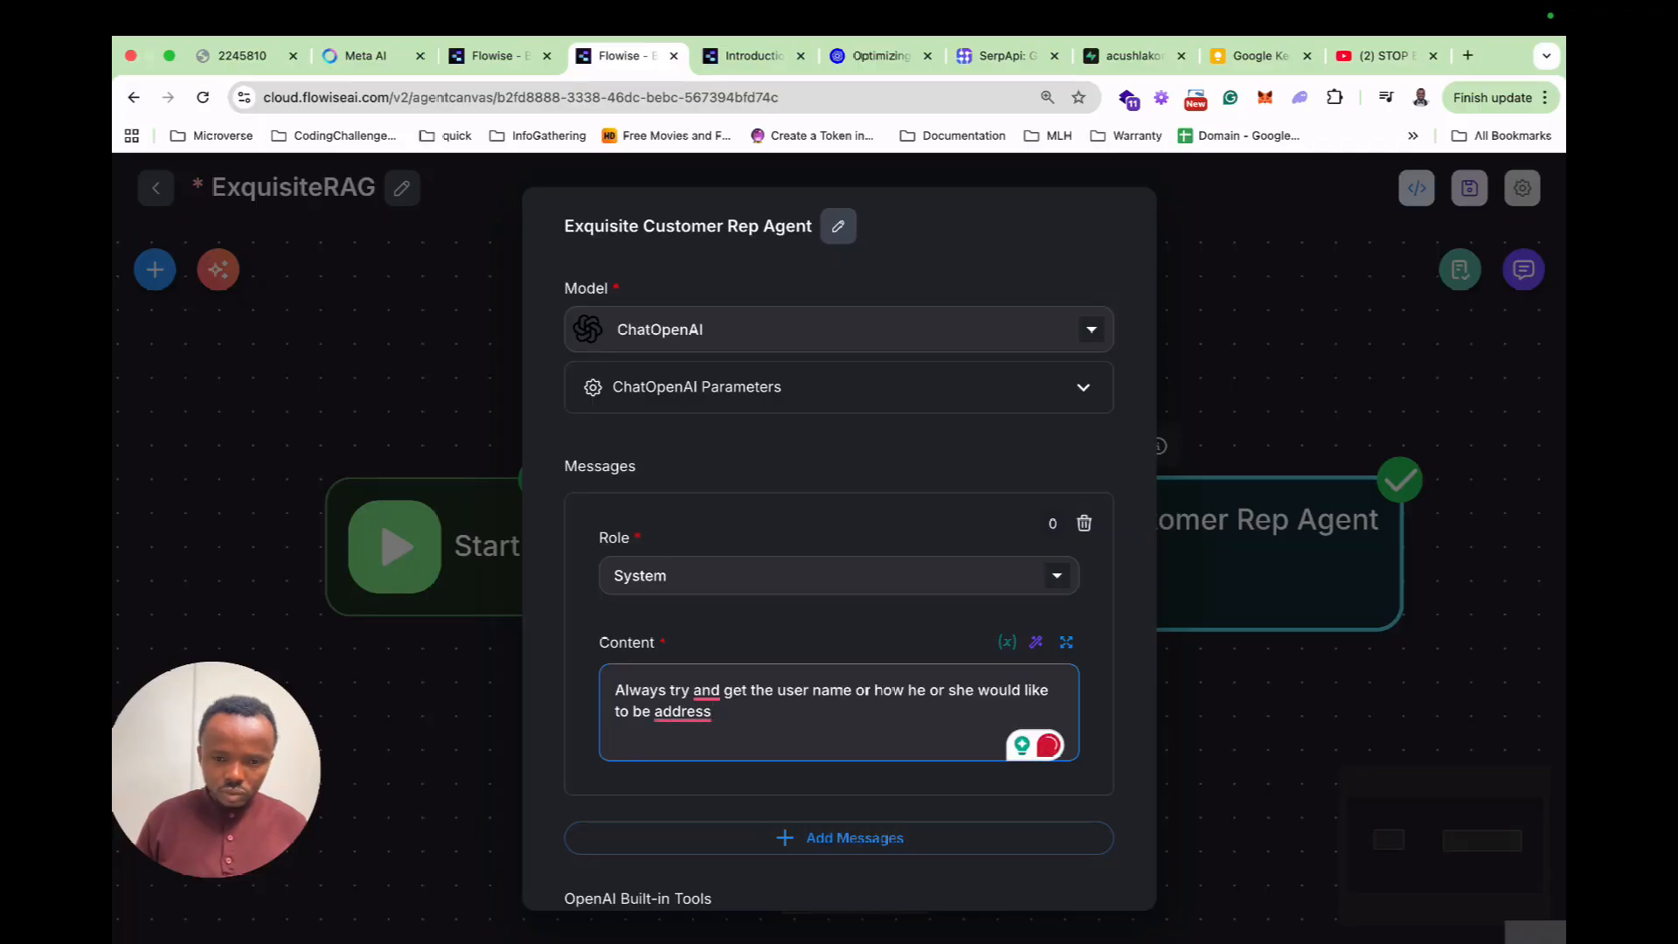
pyautogui.write(' and add')
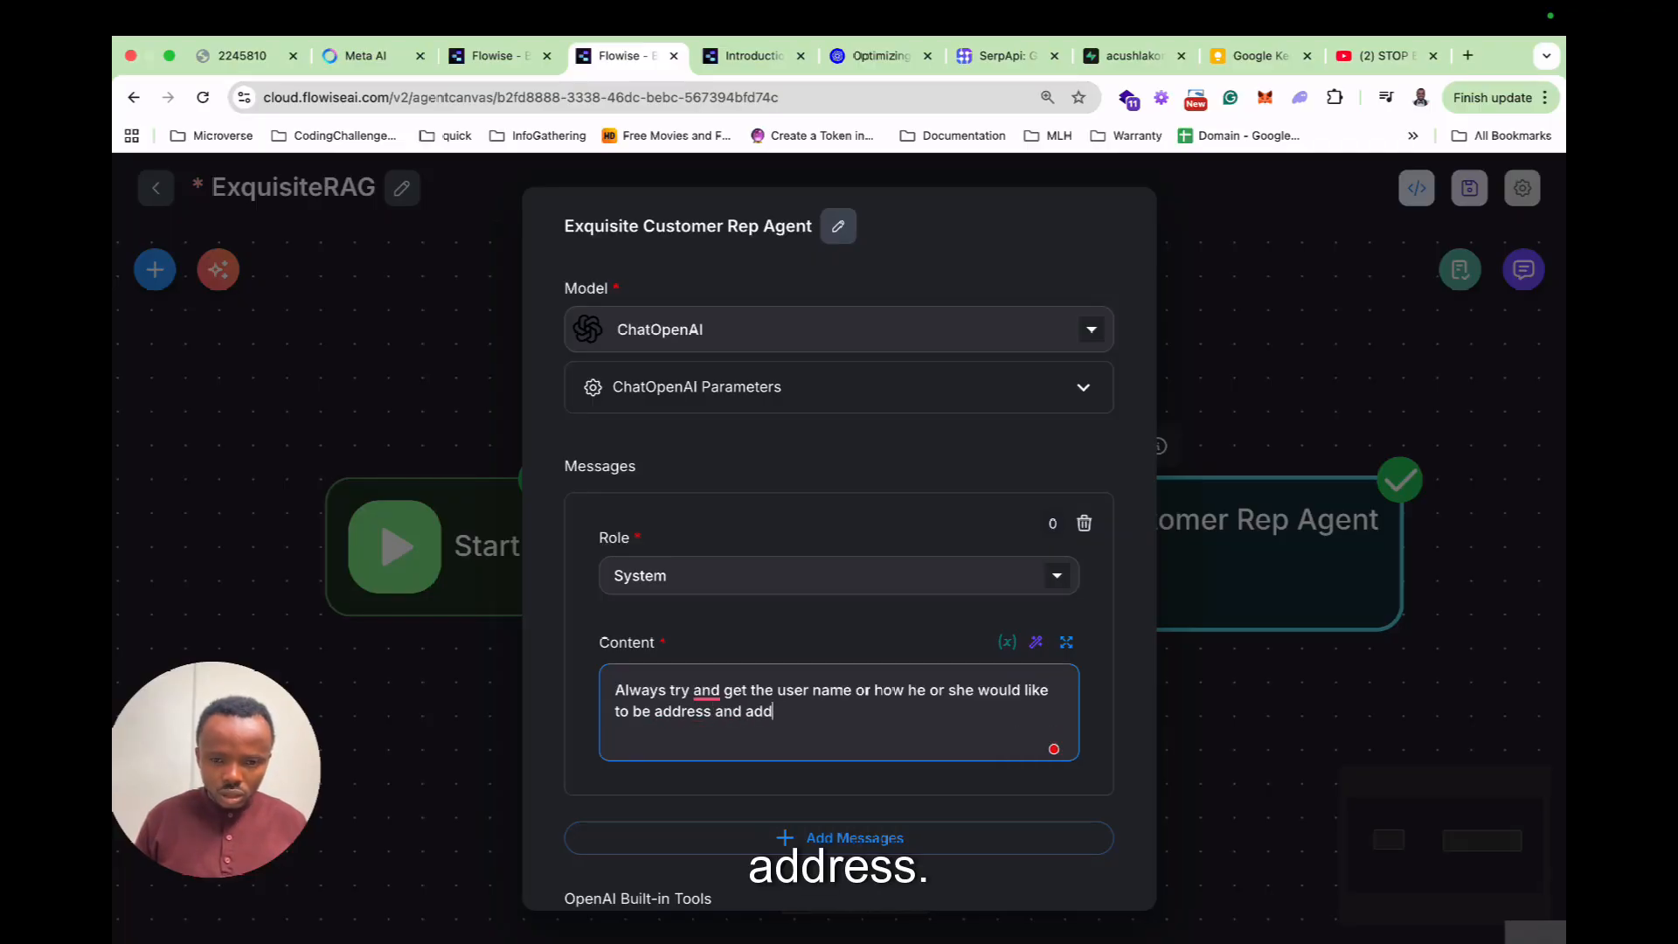
pyautogui.write('ress hi')
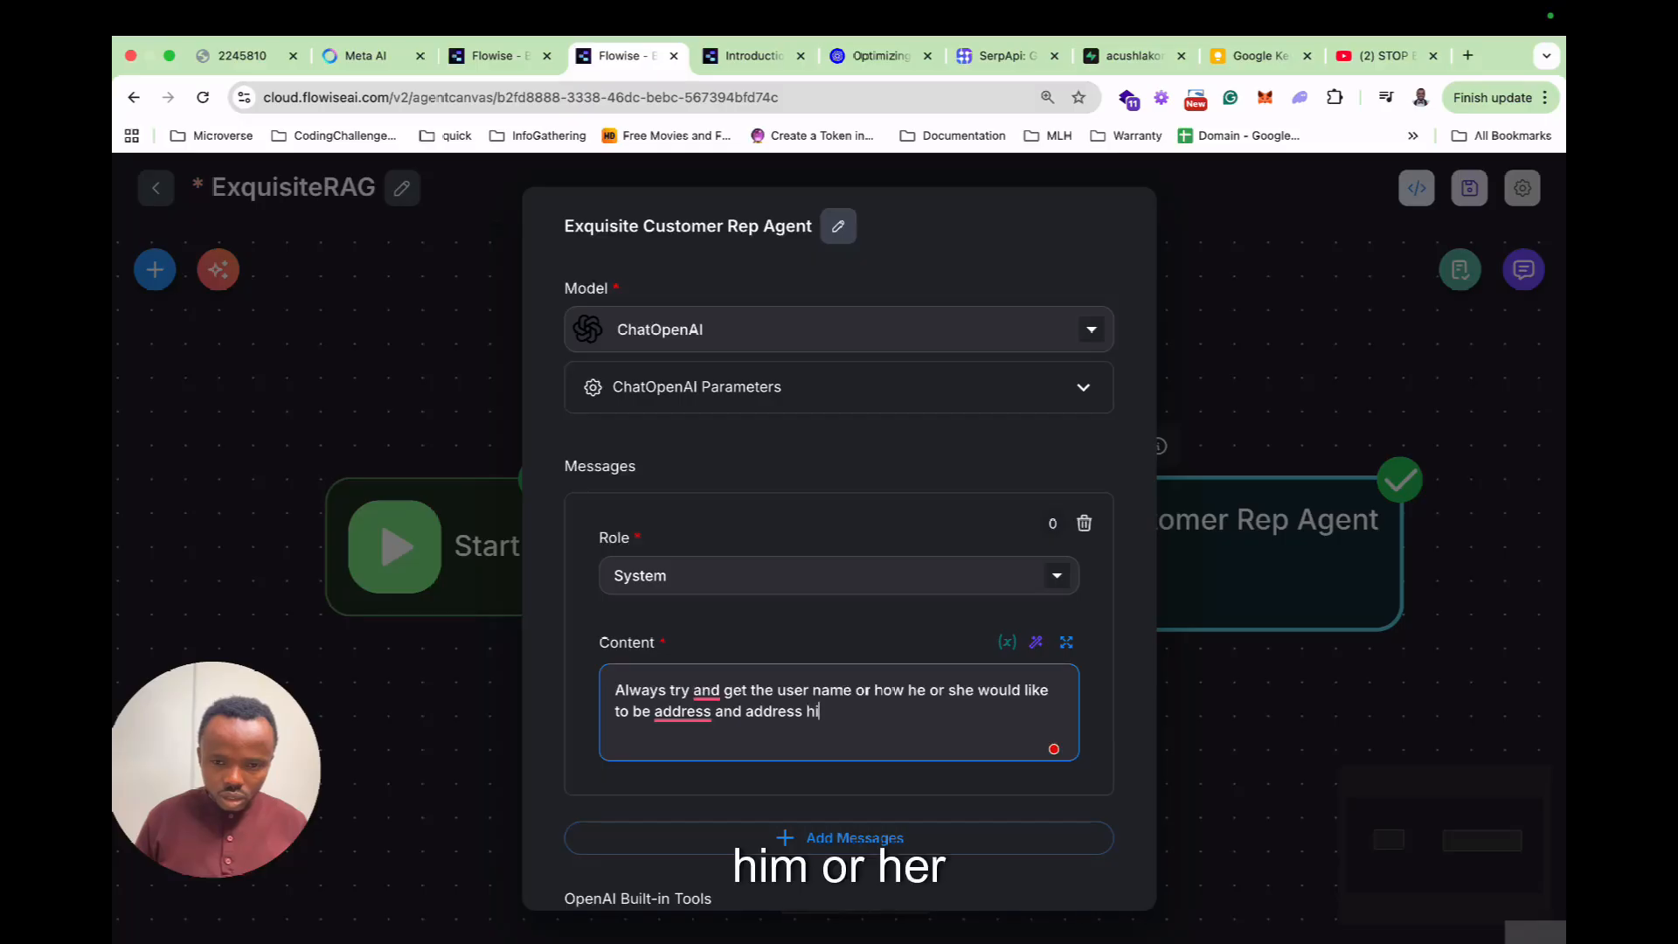
pyautogui.write('m/her as s')
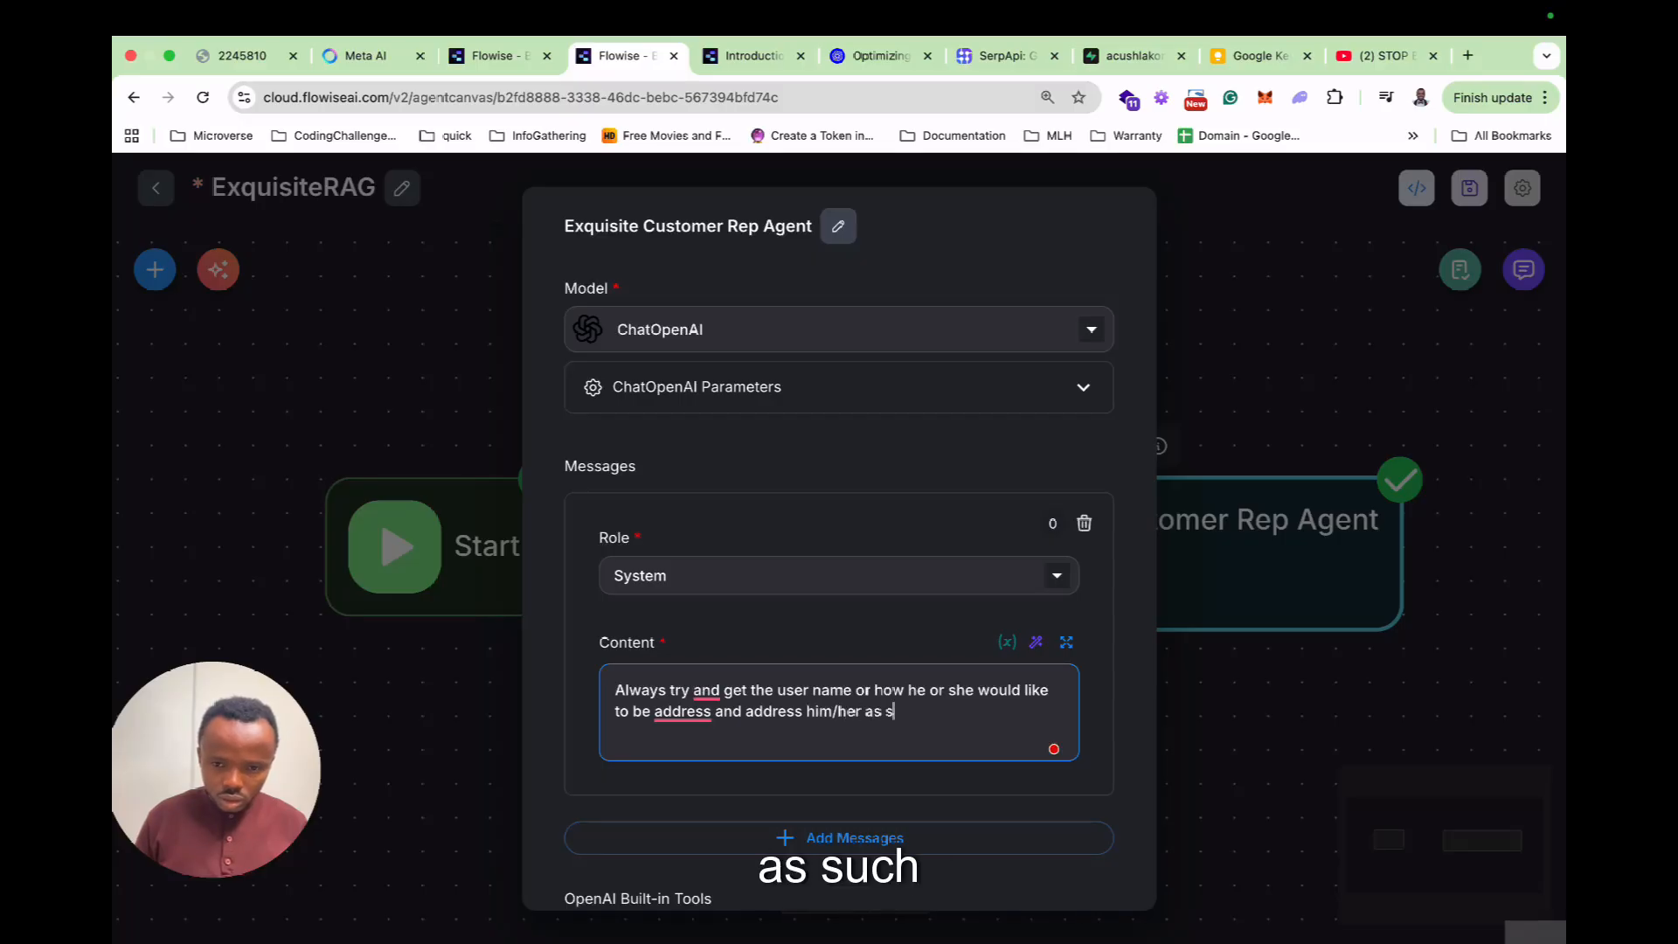
pyautogui.write('uch in ')
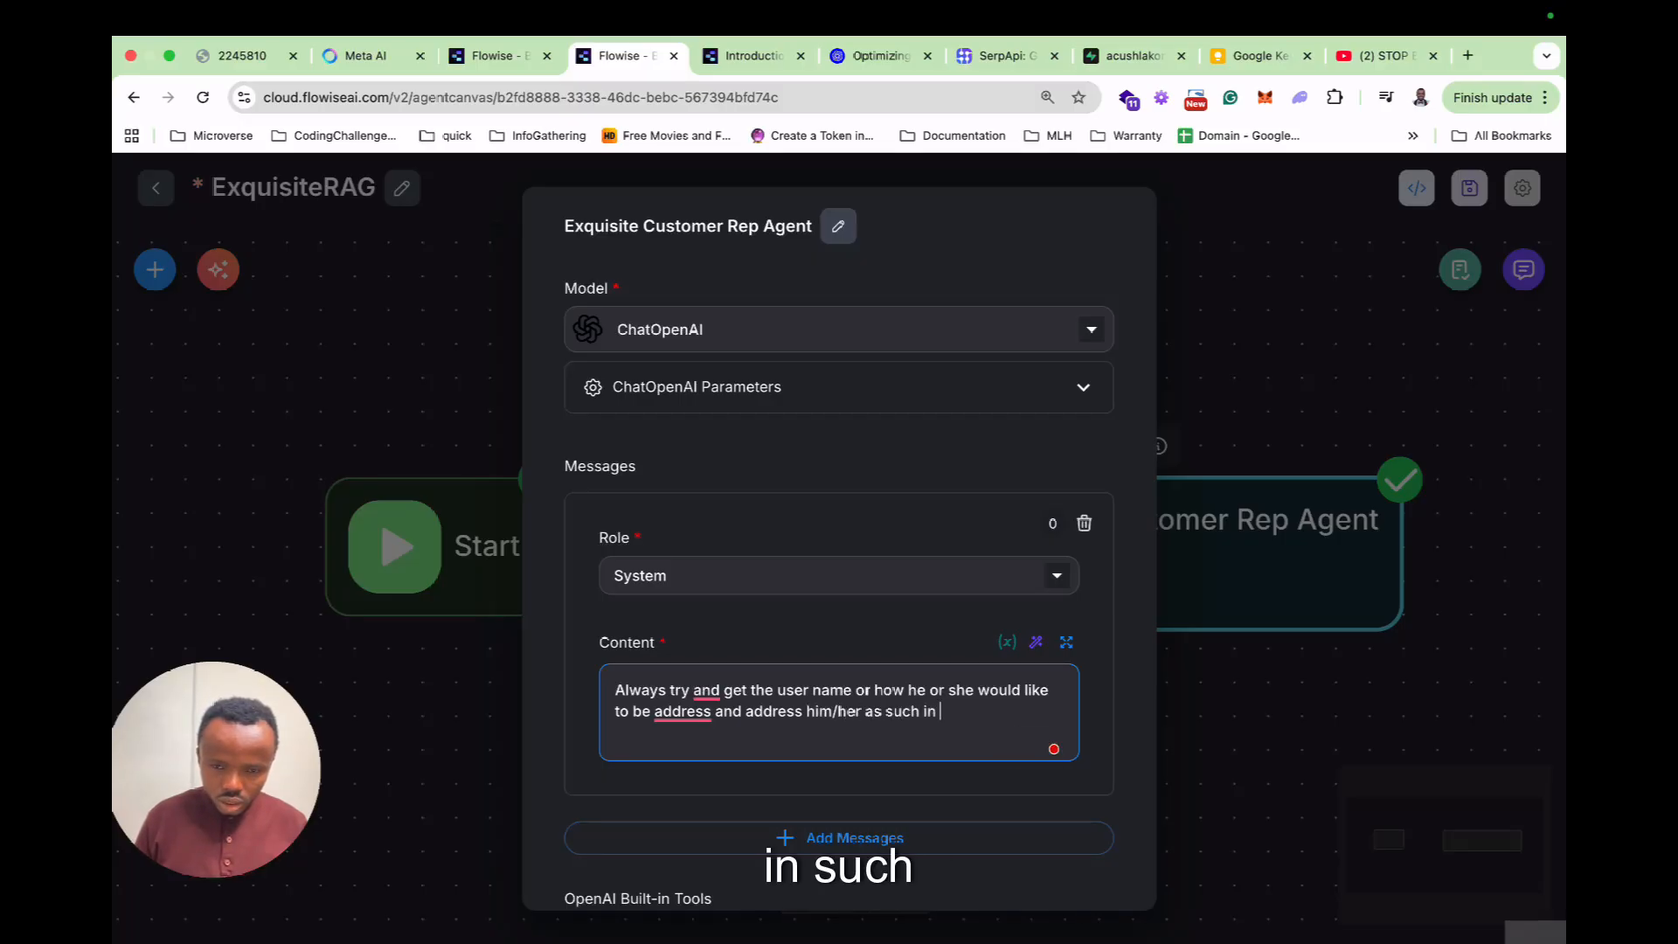
pyautogui.write('subse')
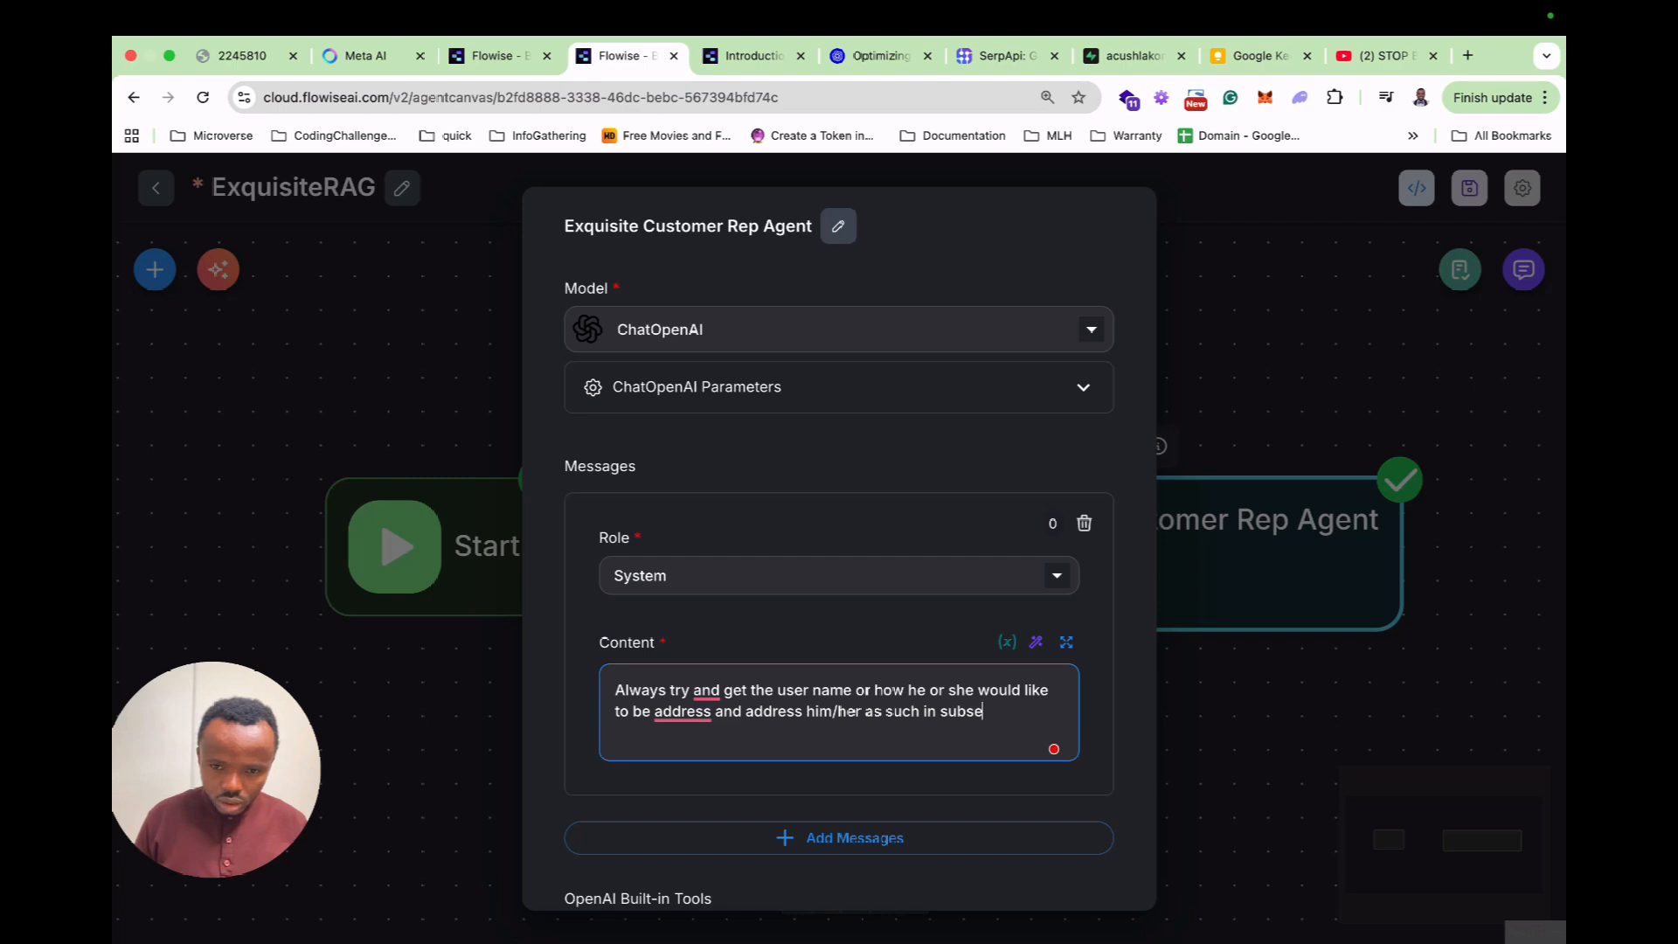
pyautogui.write('quent convers')
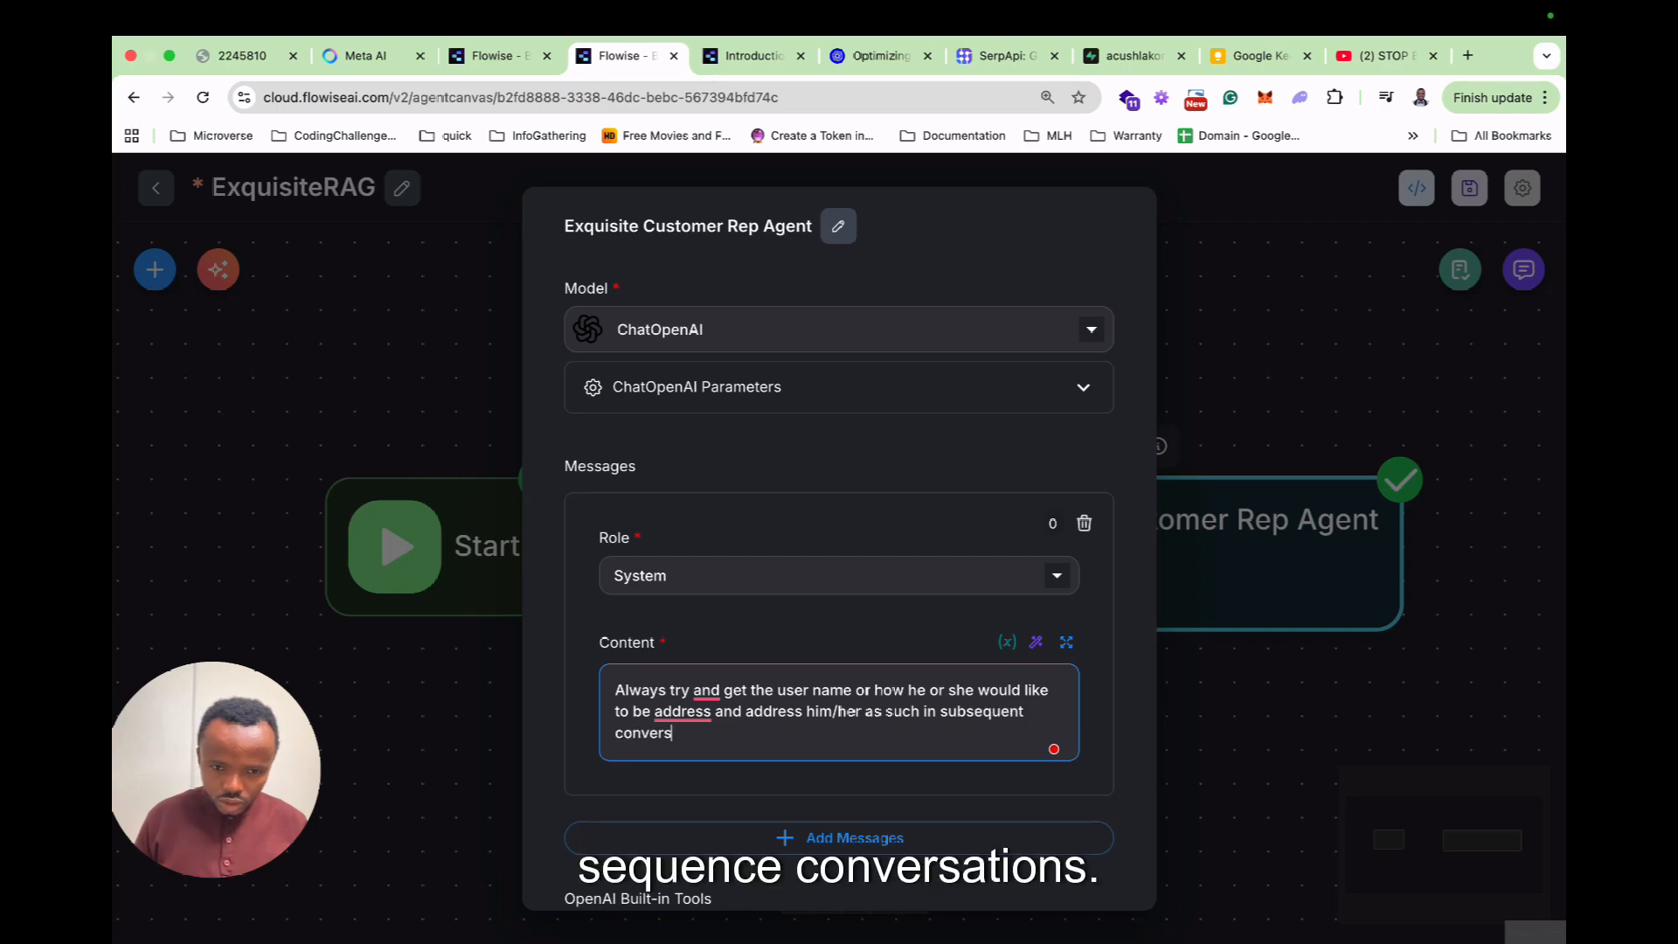
pyautogui.write('ations')
pyautogui.press('Return')
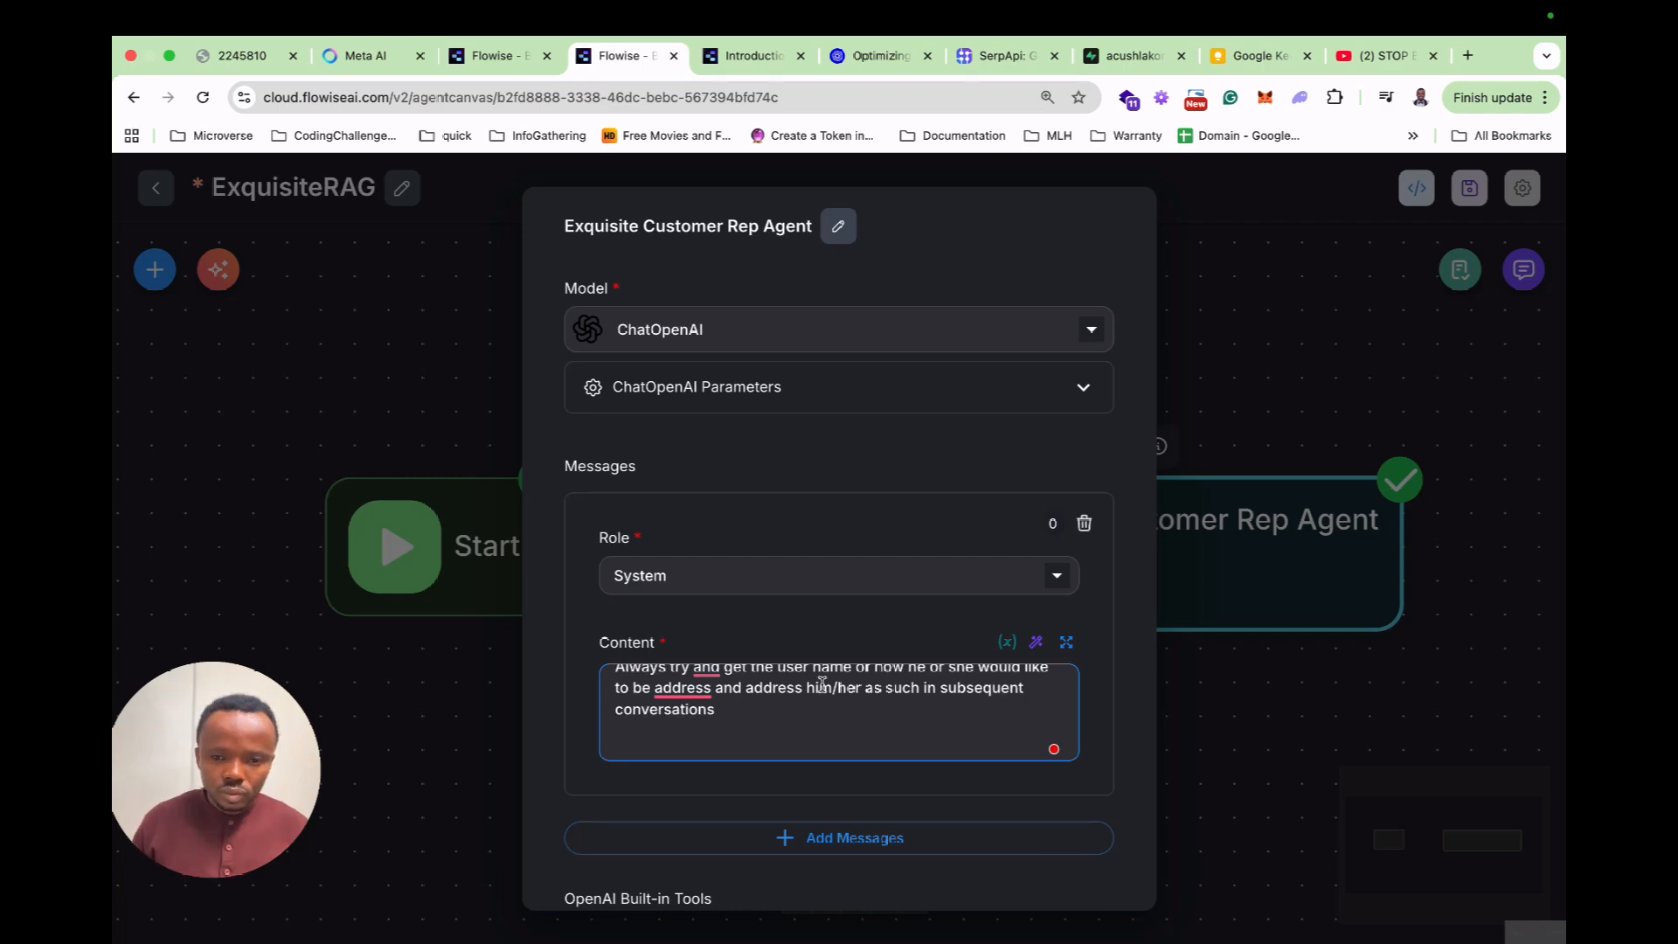
pyautogui.press('Escape')
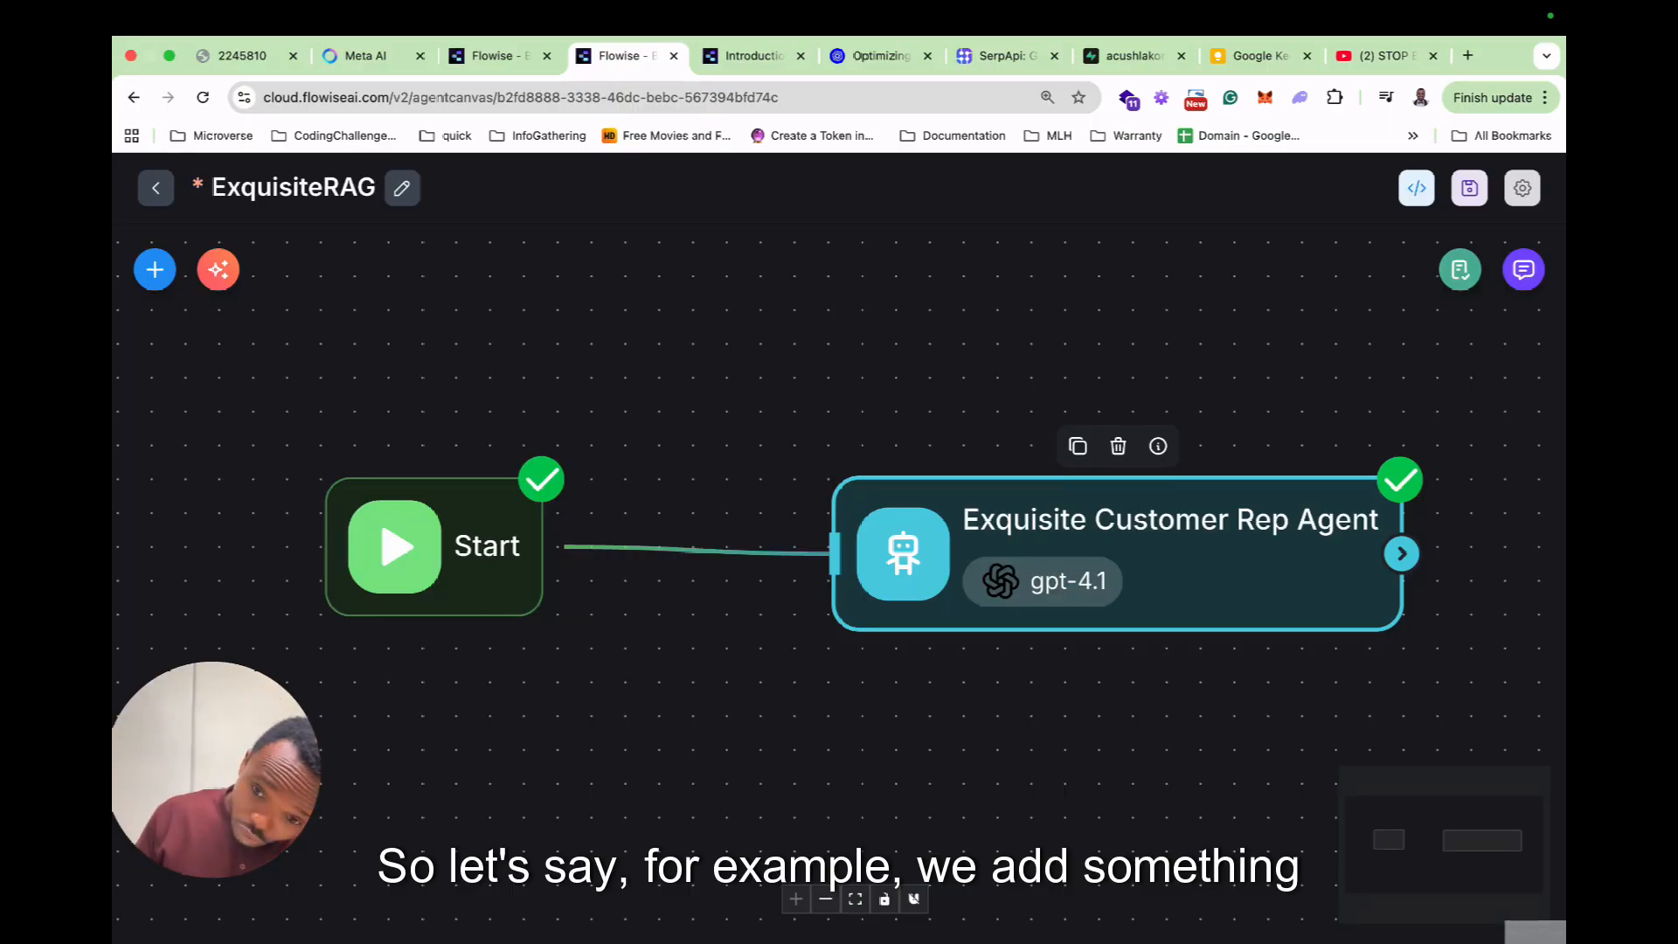
# Clear the earlier test conversation and save the ExquisiteRAG flow.
pyautogui.click(1523, 269)
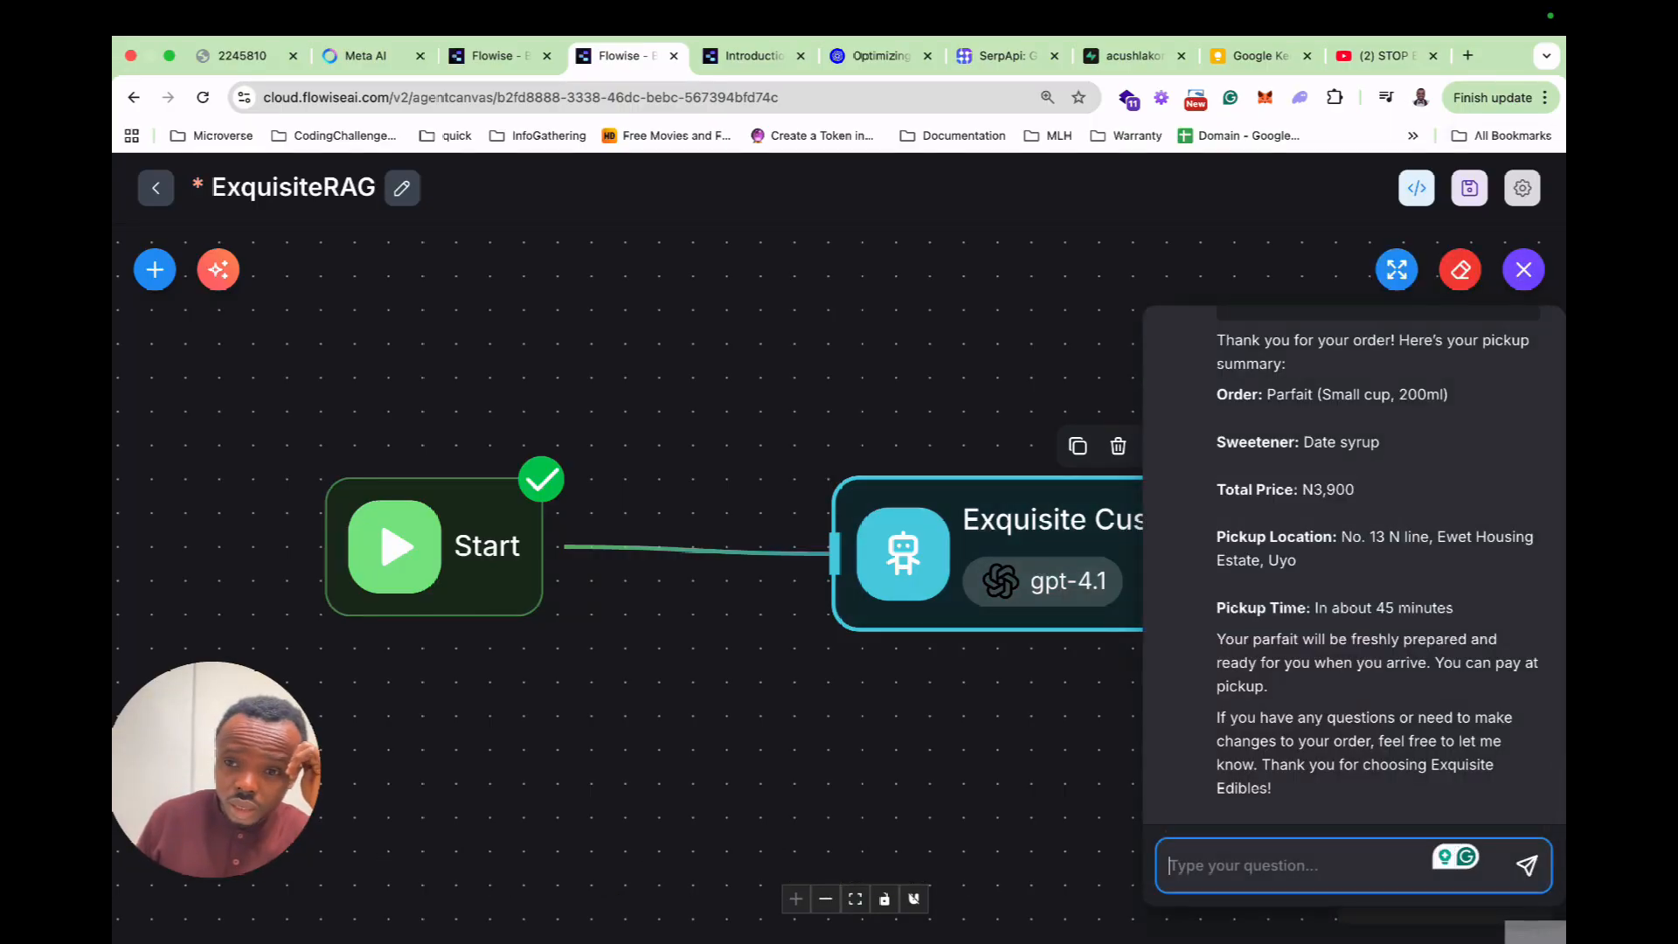
pyautogui.click(1460, 270)
pyautogui.click(1026, 595)
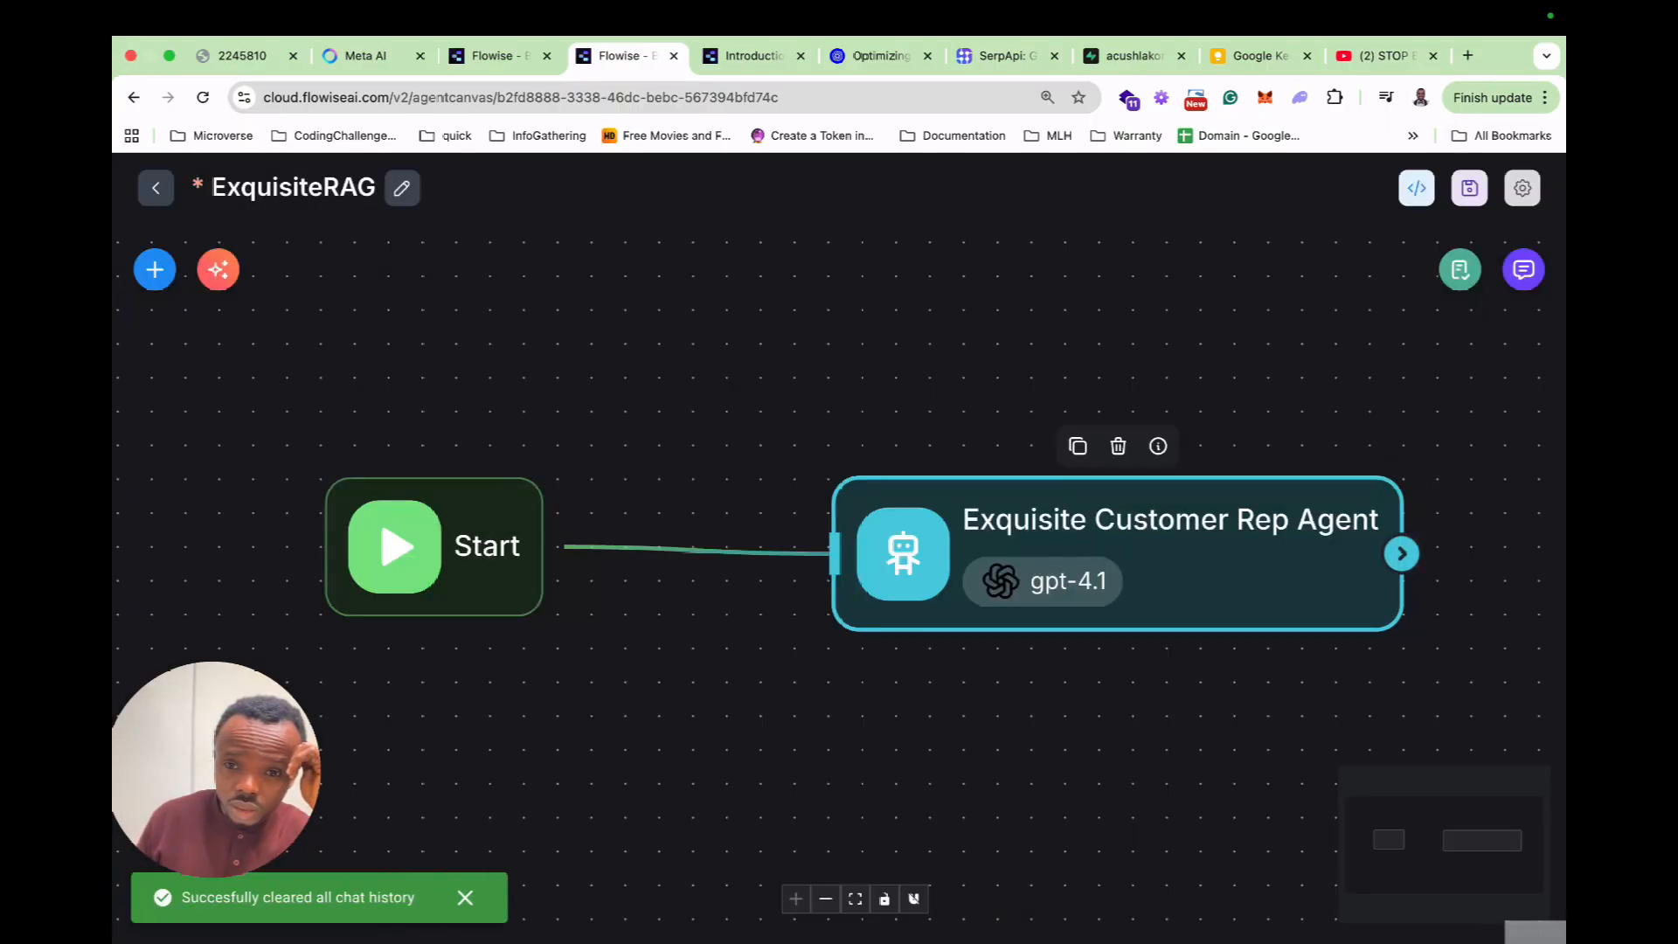
pyautogui.click(1469, 187)
pyautogui.click(1460, 270)
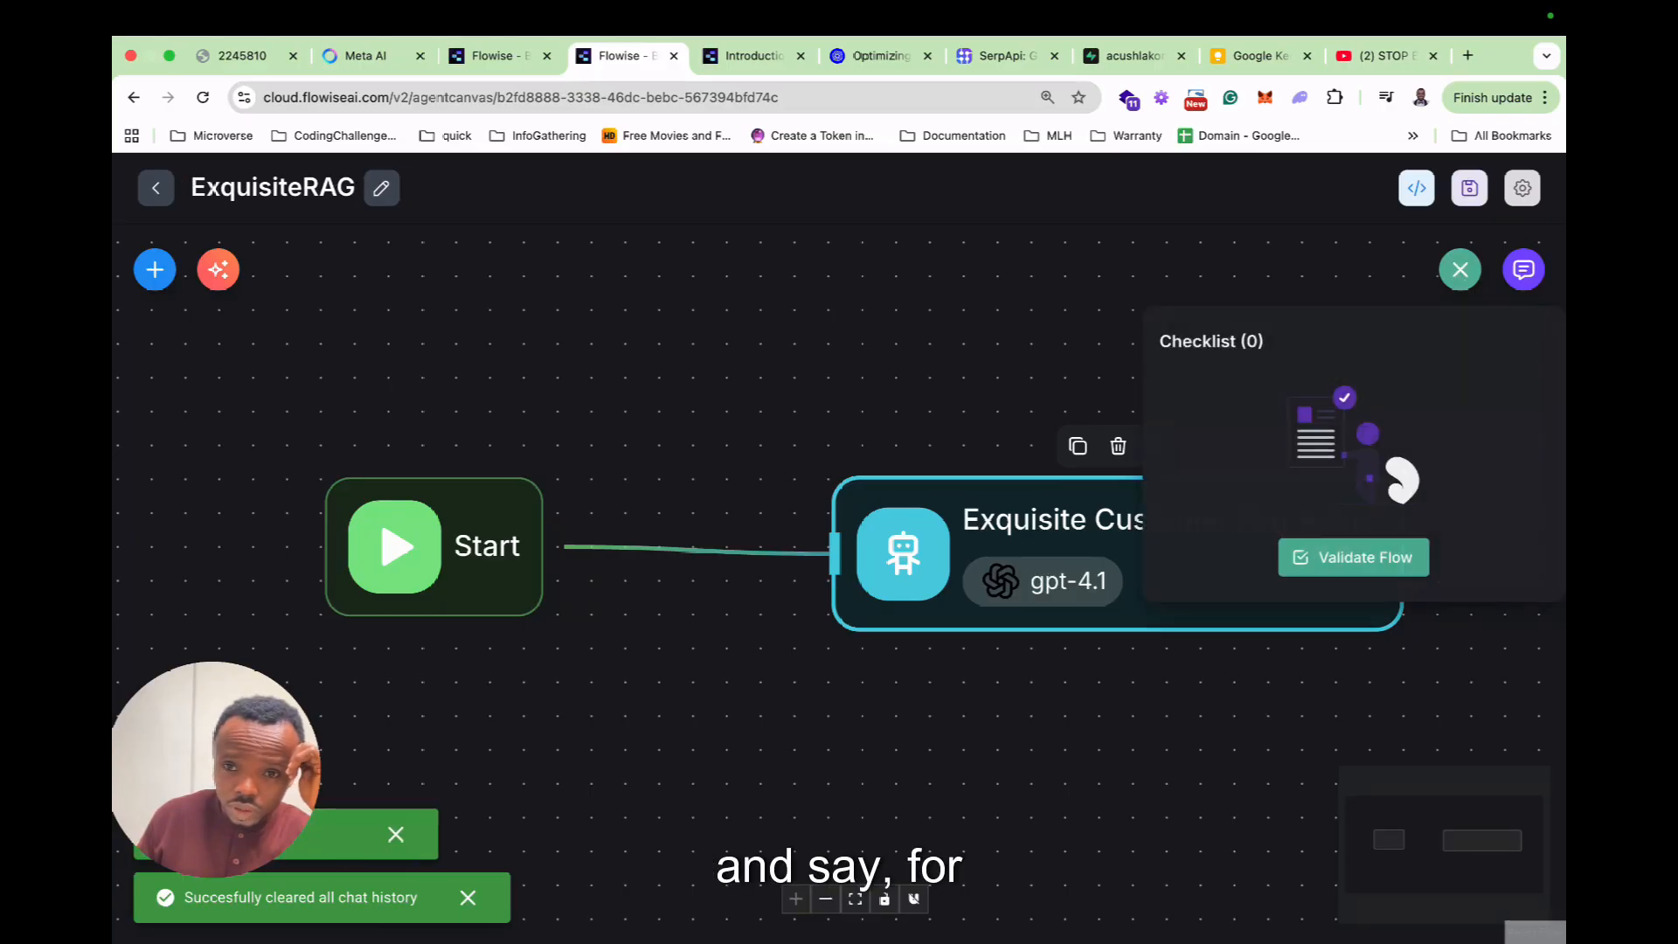
pyautogui.click(1460, 269)
# In the enlarged test chat, send 'I need Granola' and then '500g'.
pyautogui.click(1523, 269)
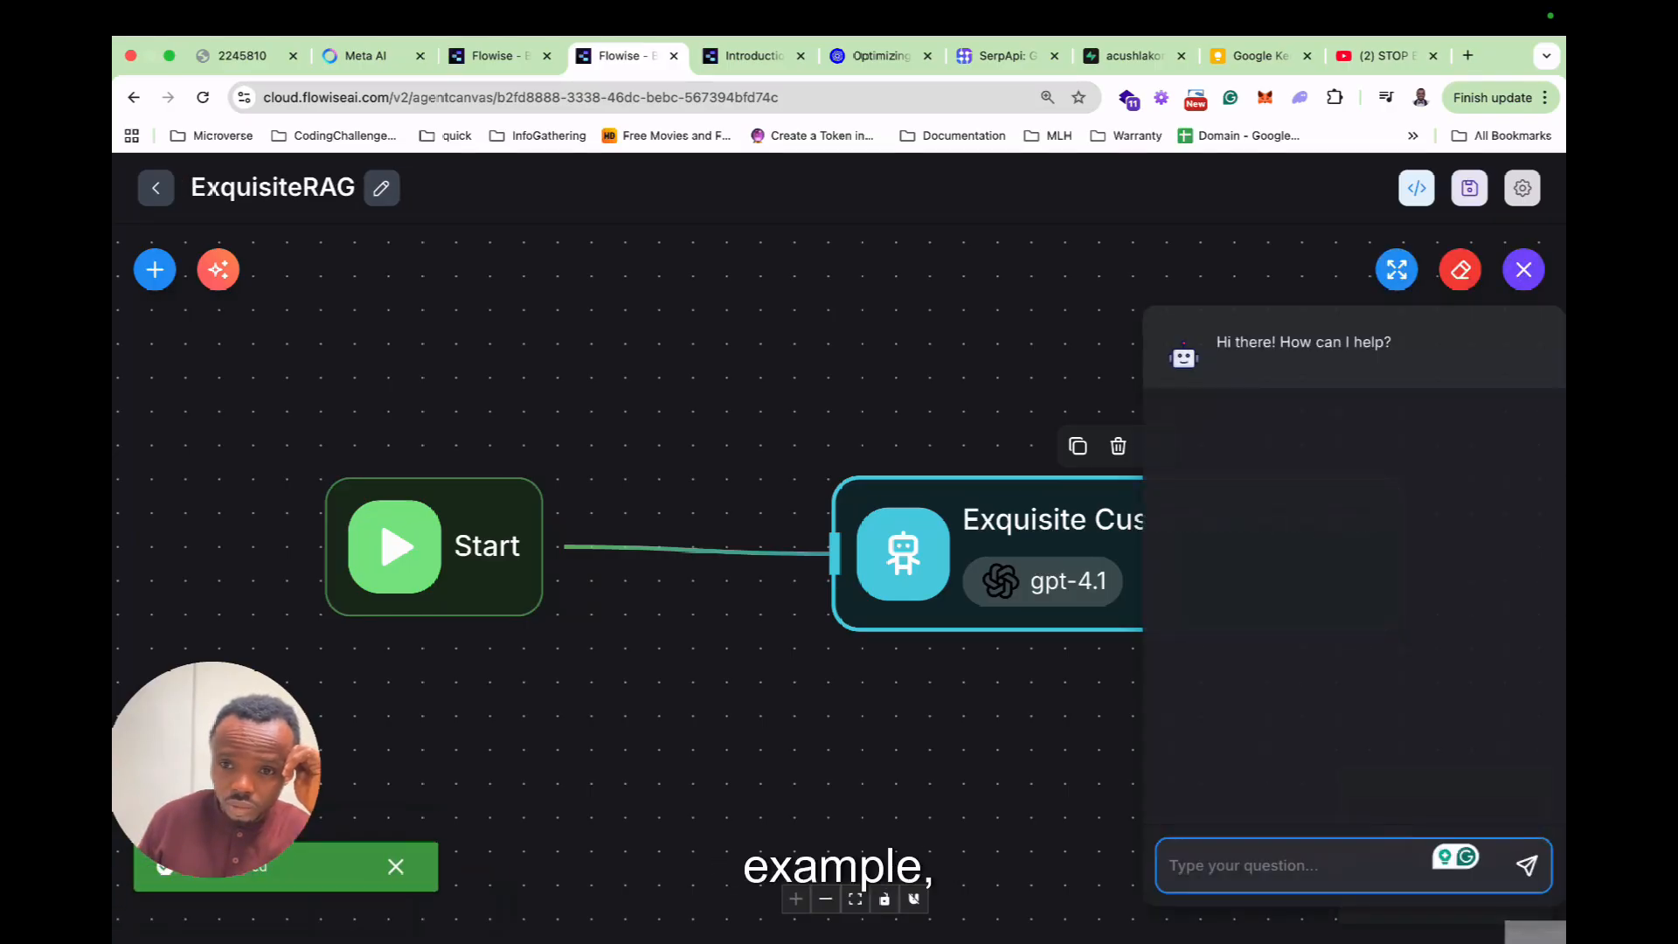
pyautogui.click(1396, 269)
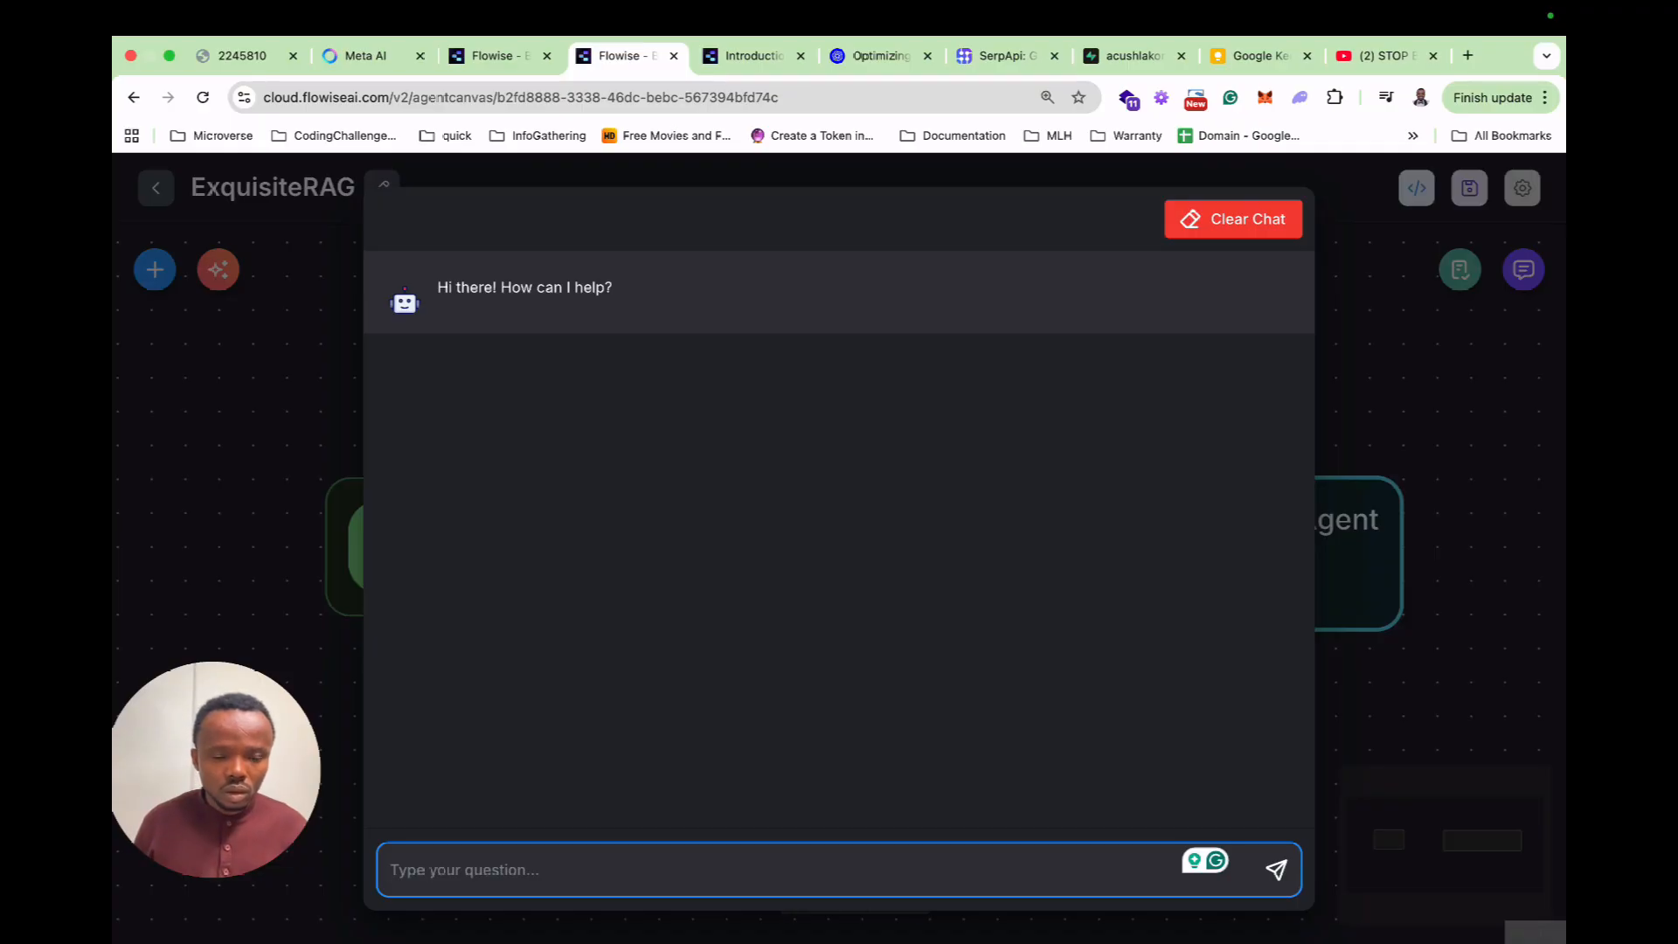
pyautogui.write('I need')
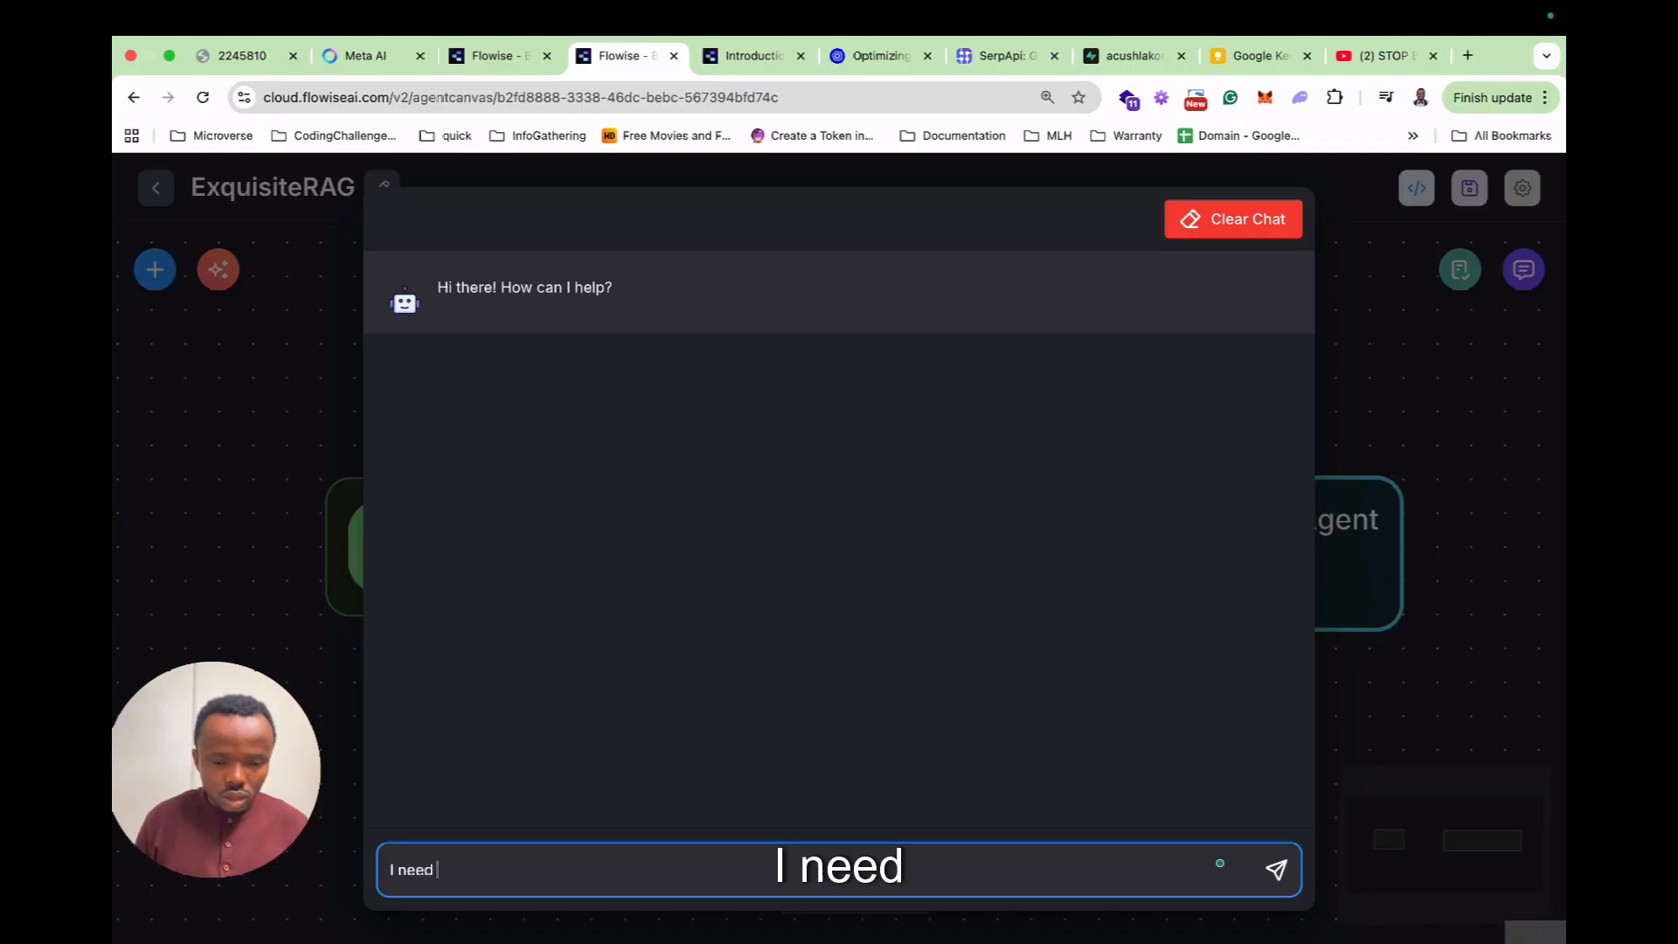
pyautogui.write(' Granola')
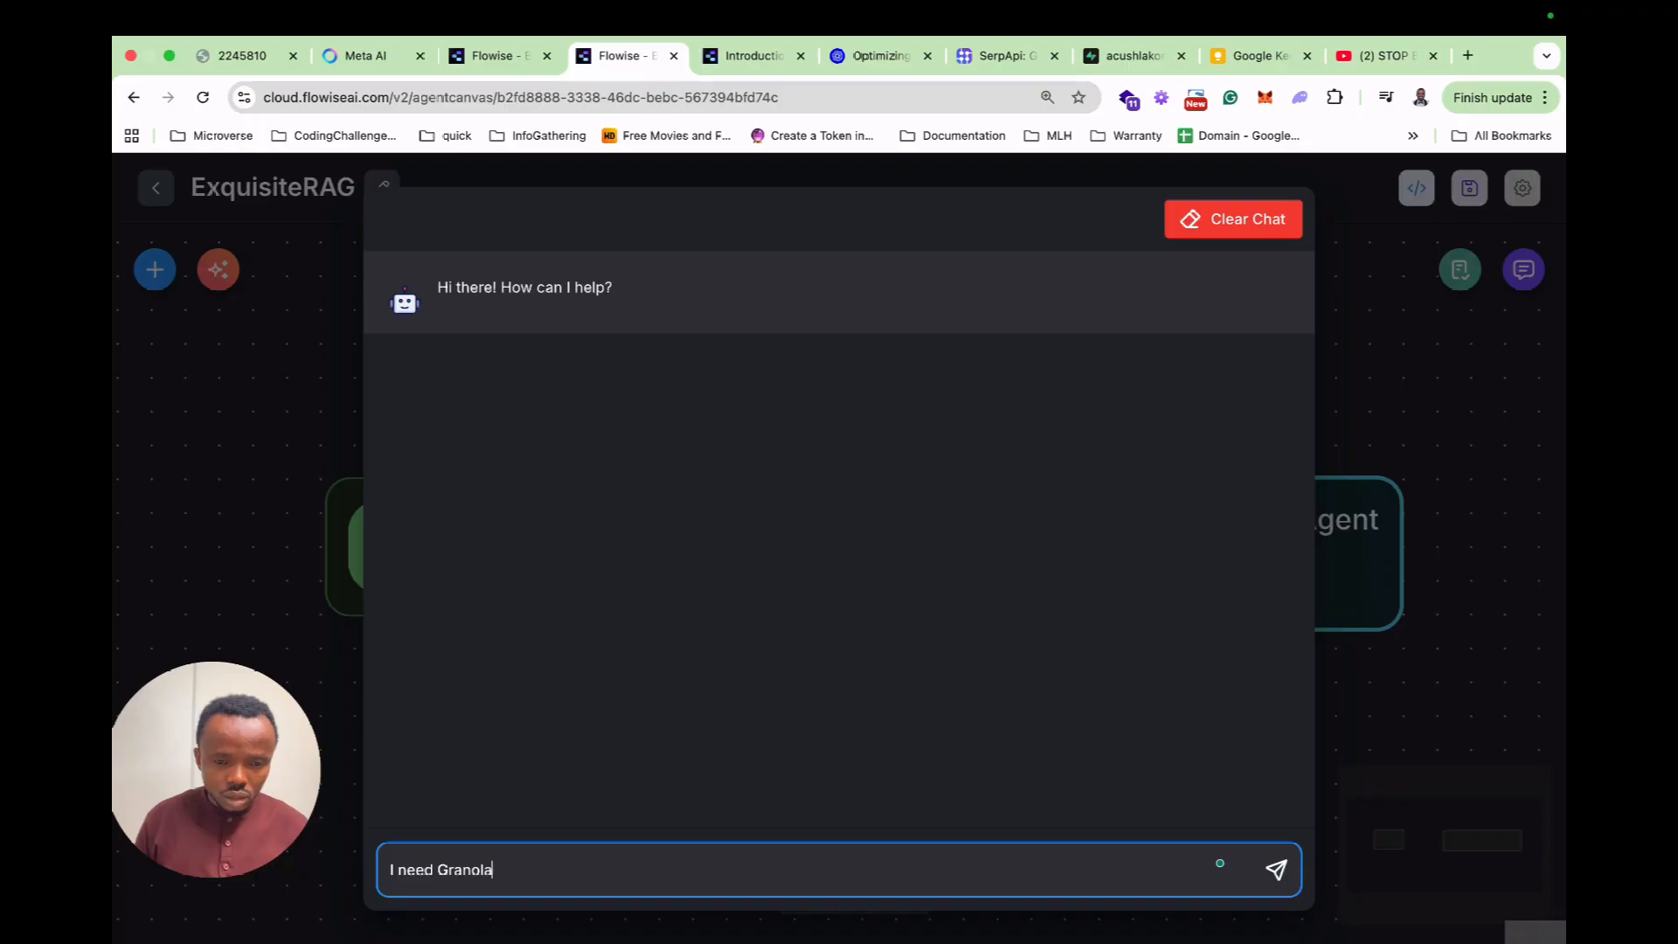
pyautogui.press('Return')
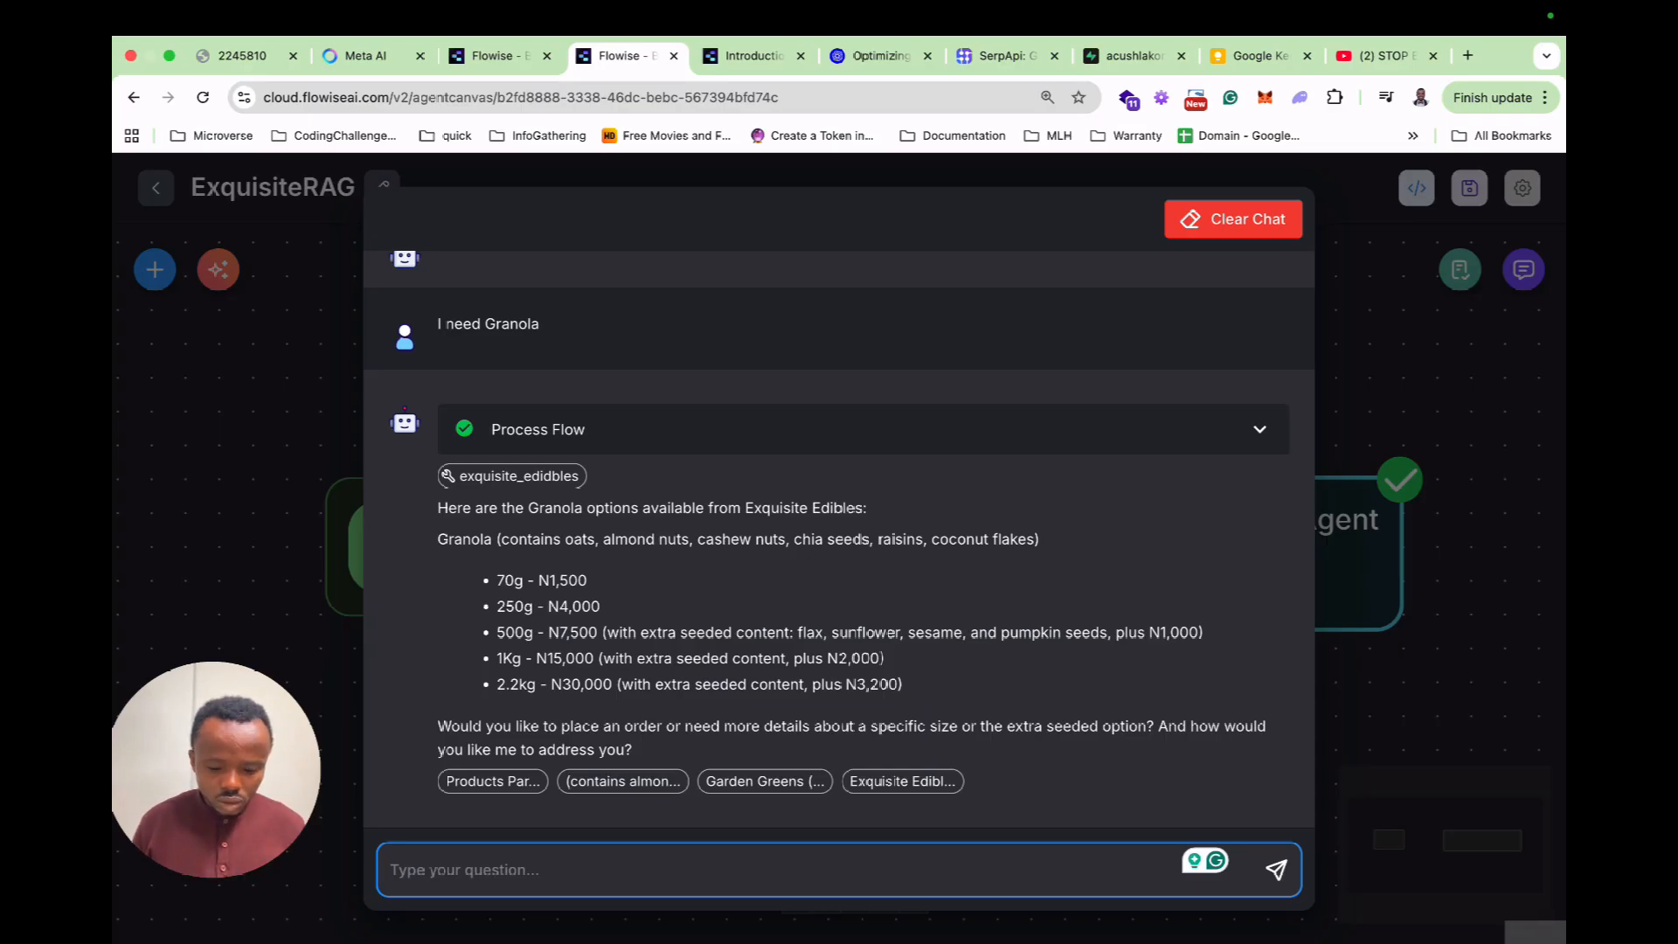
pyautogui.write('500g')
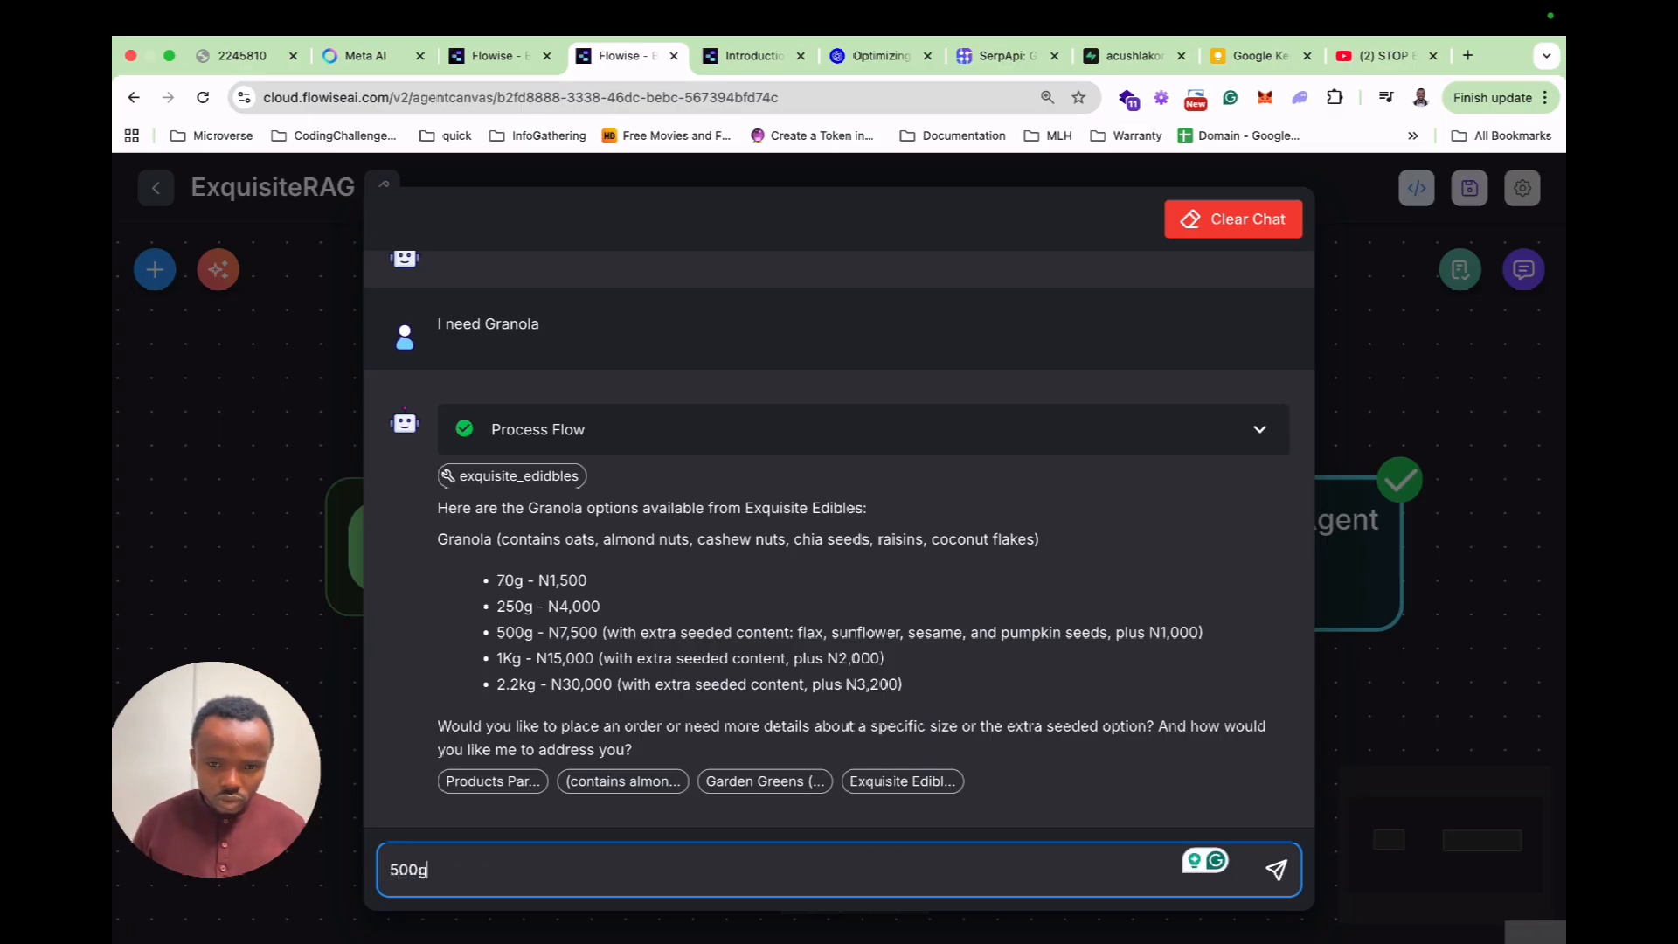
pyautogui.press('Return')
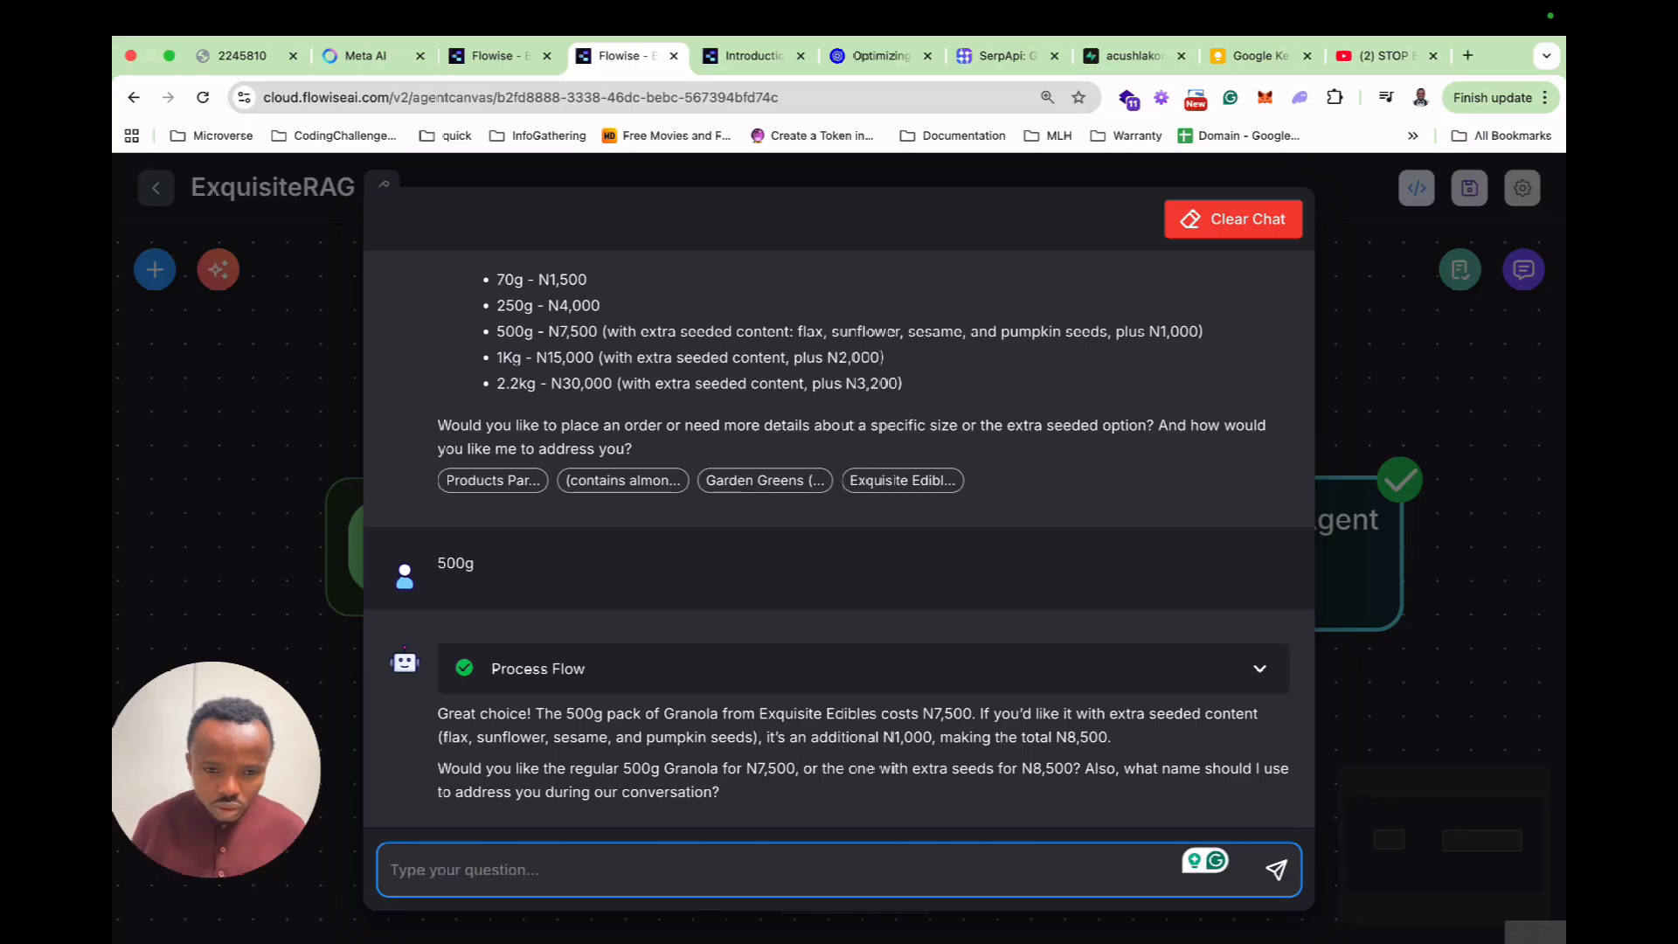
# Send 'regular is okay', then a message giving the customer's name and requesting payment details.
pyautogui.write('regular ')
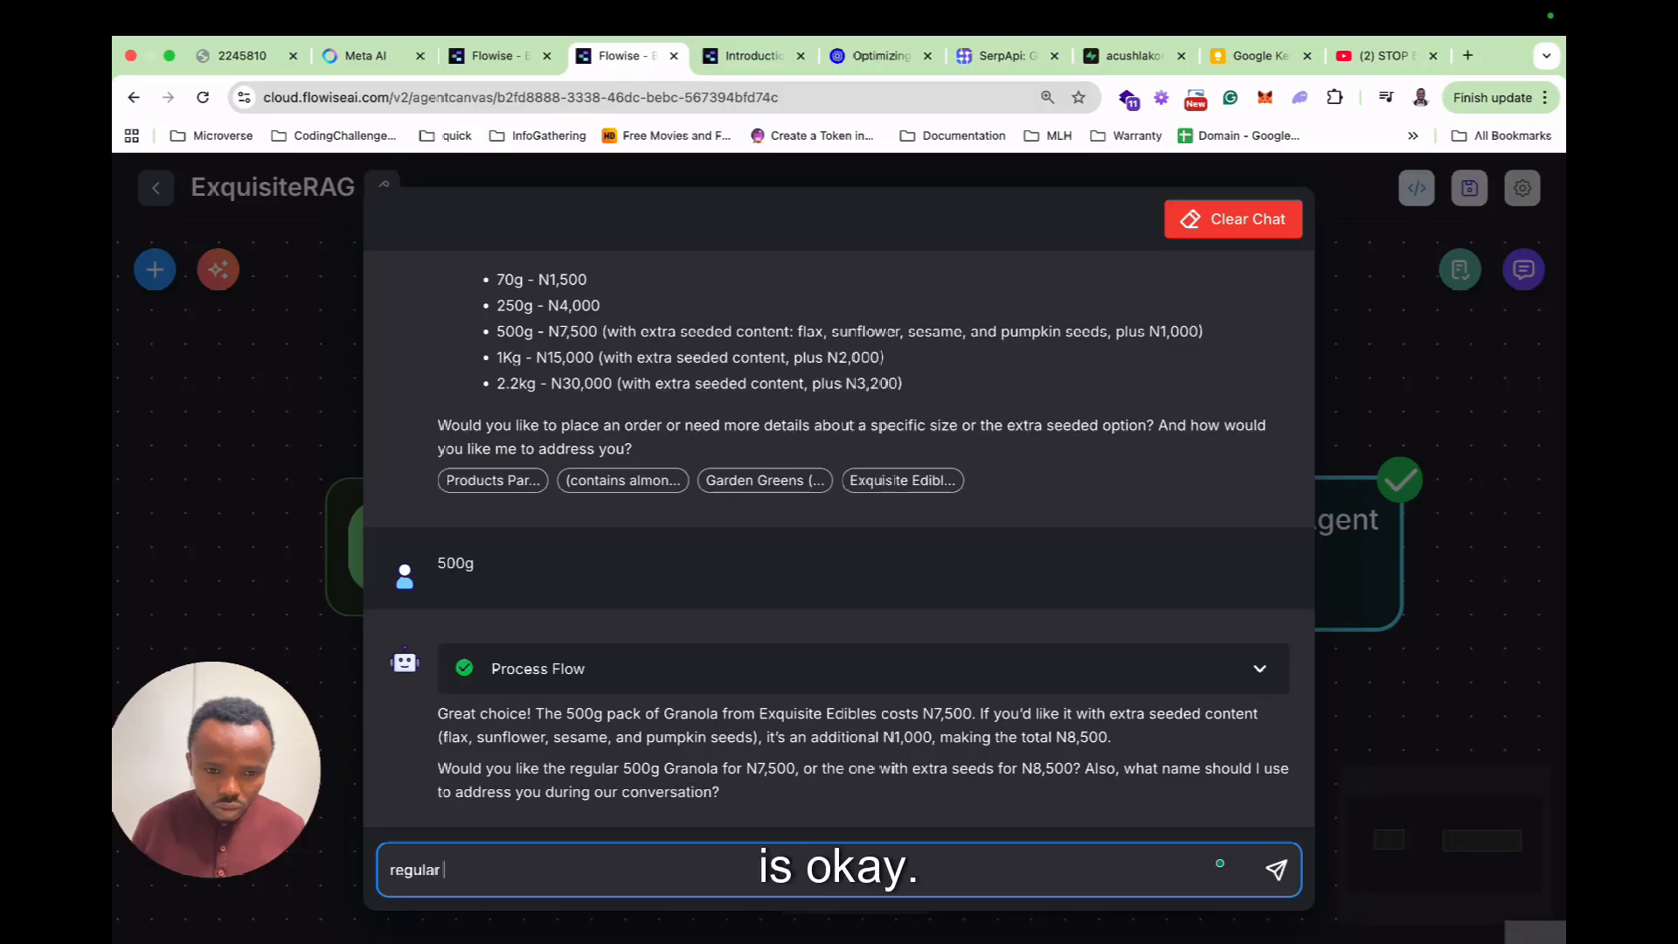
pyautogui.write('is okay')
pyautogui.press('Return')
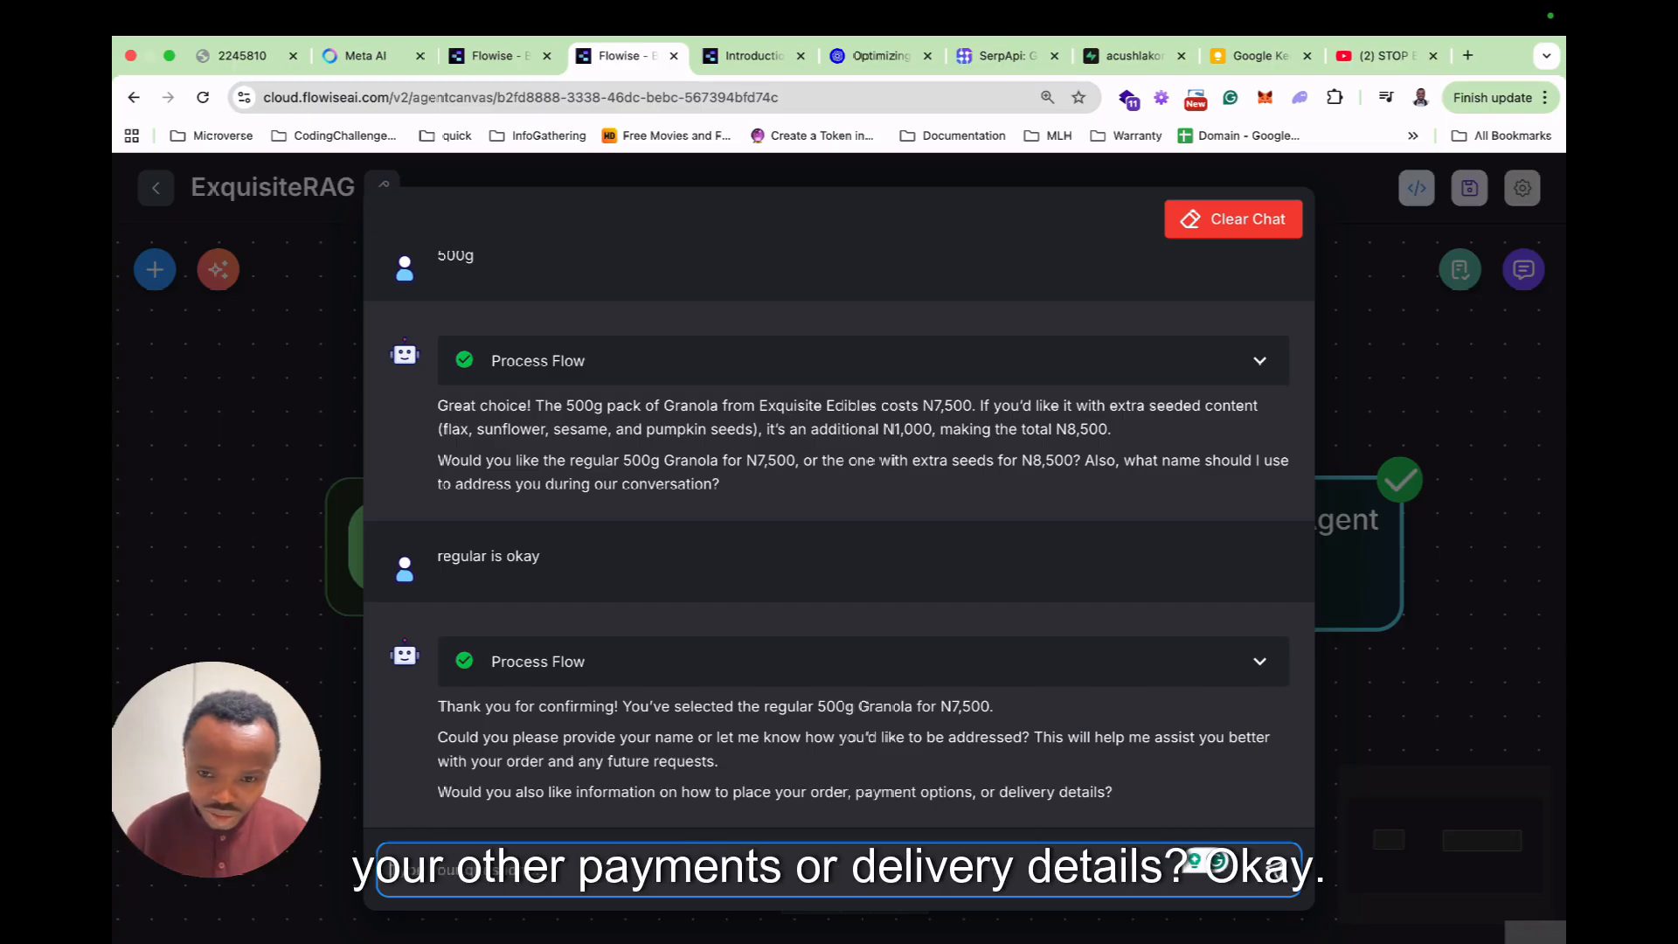
pyautogui.write('My ')
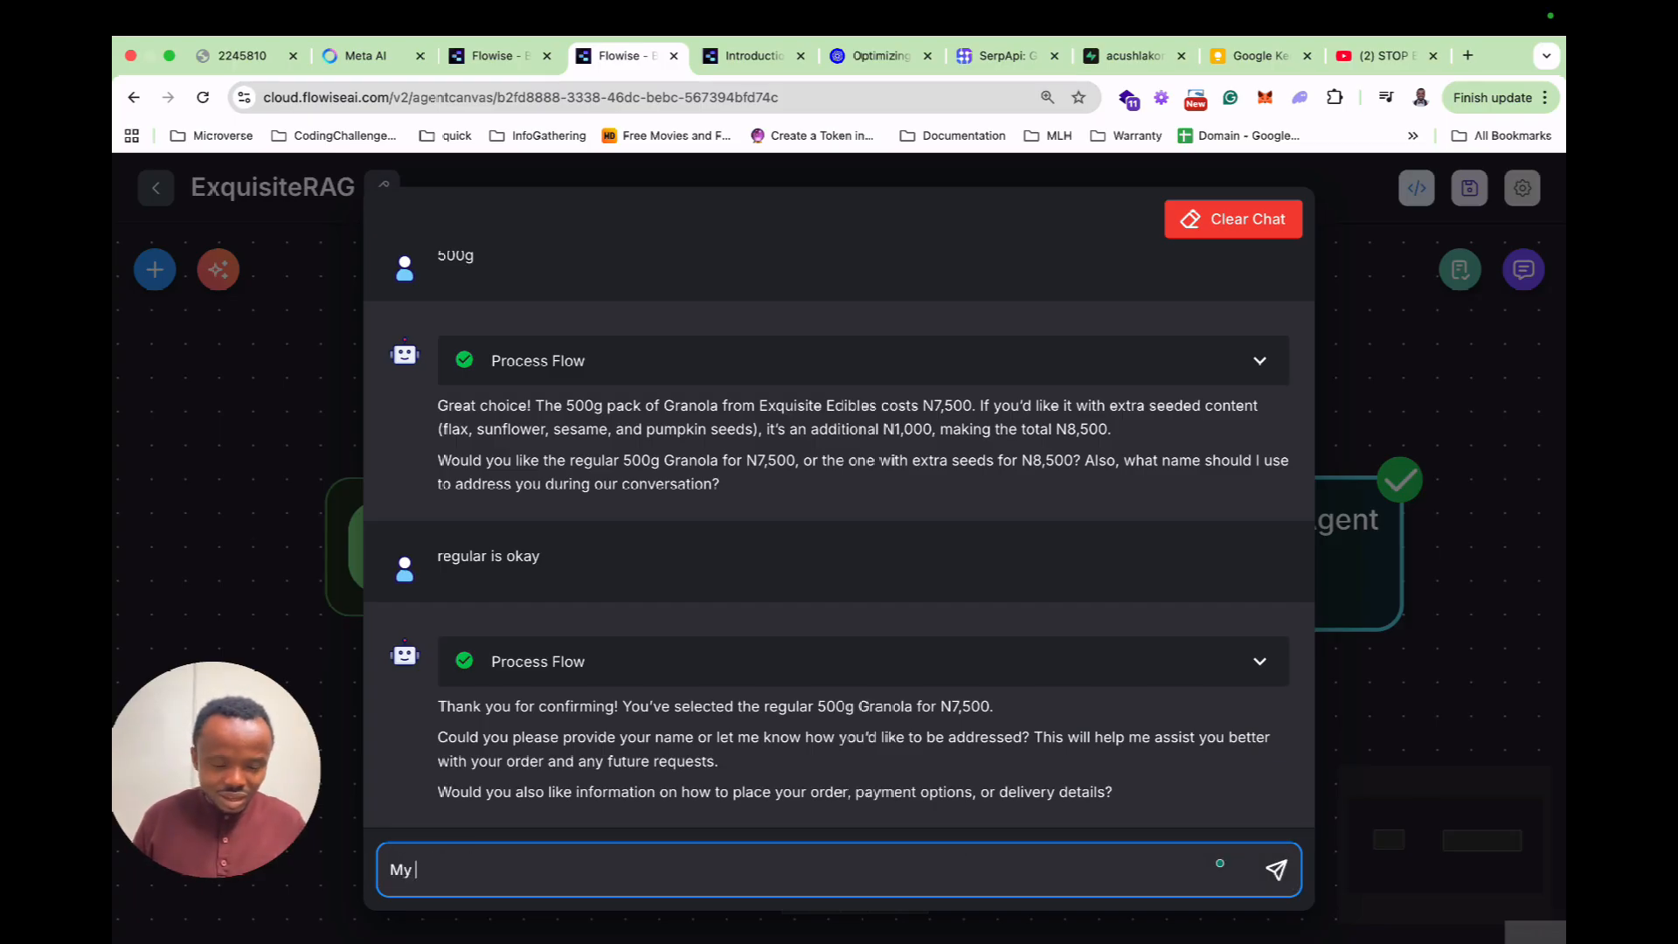
pyautogui.write('name is Acushla')
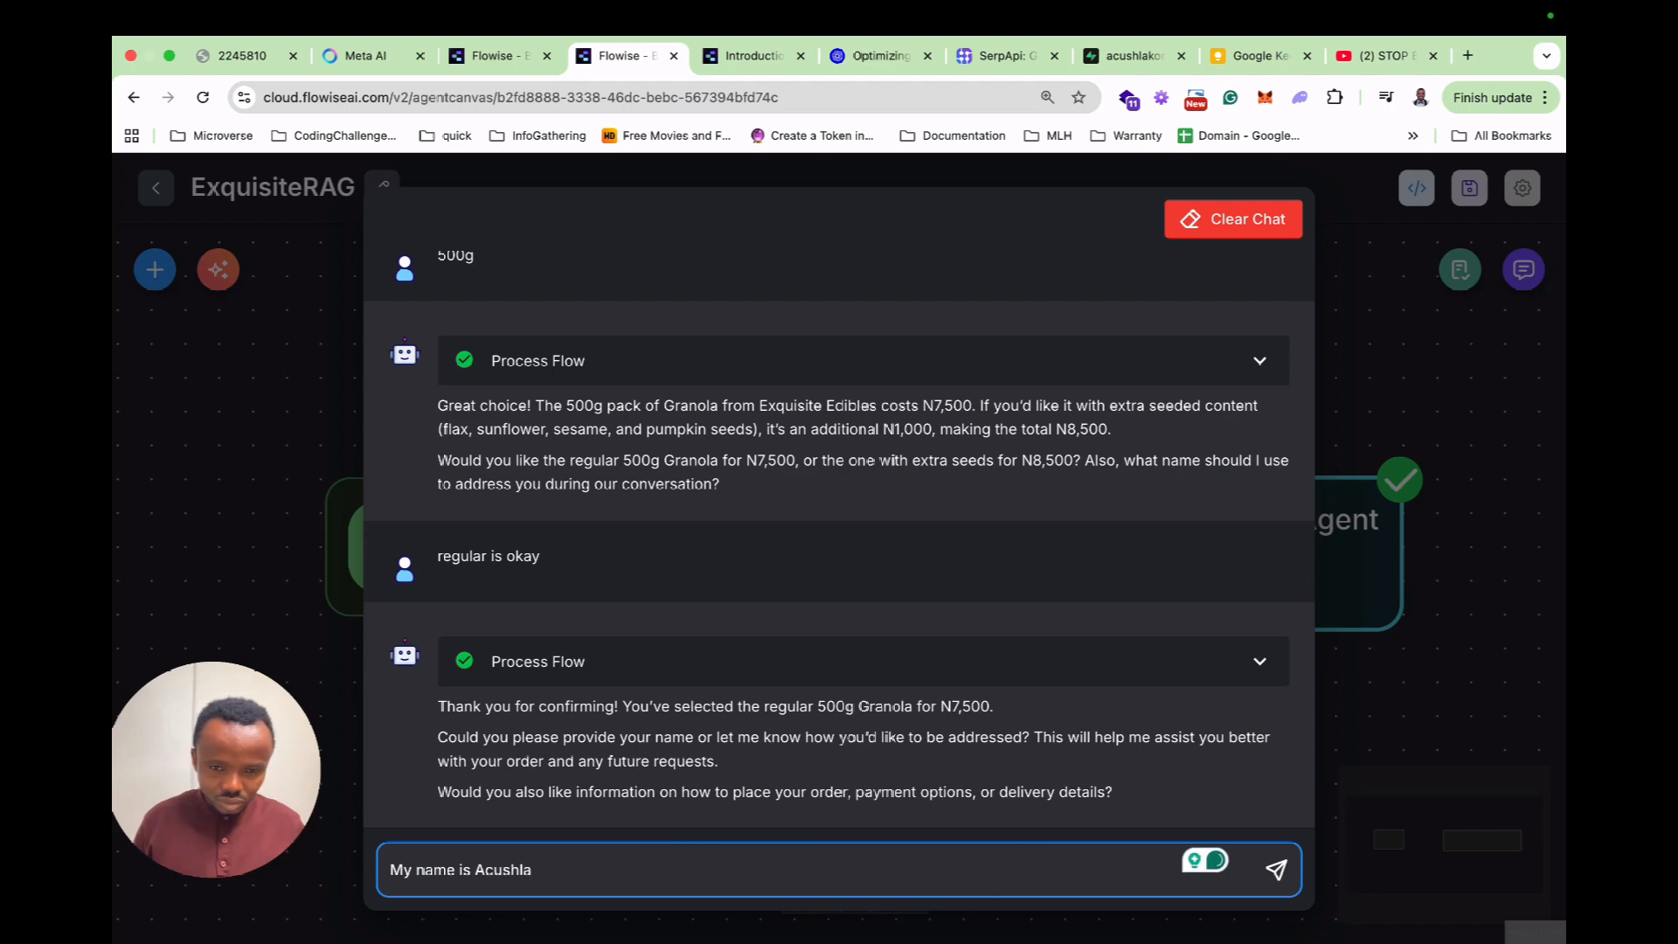
pyautogui.write(', yes p')
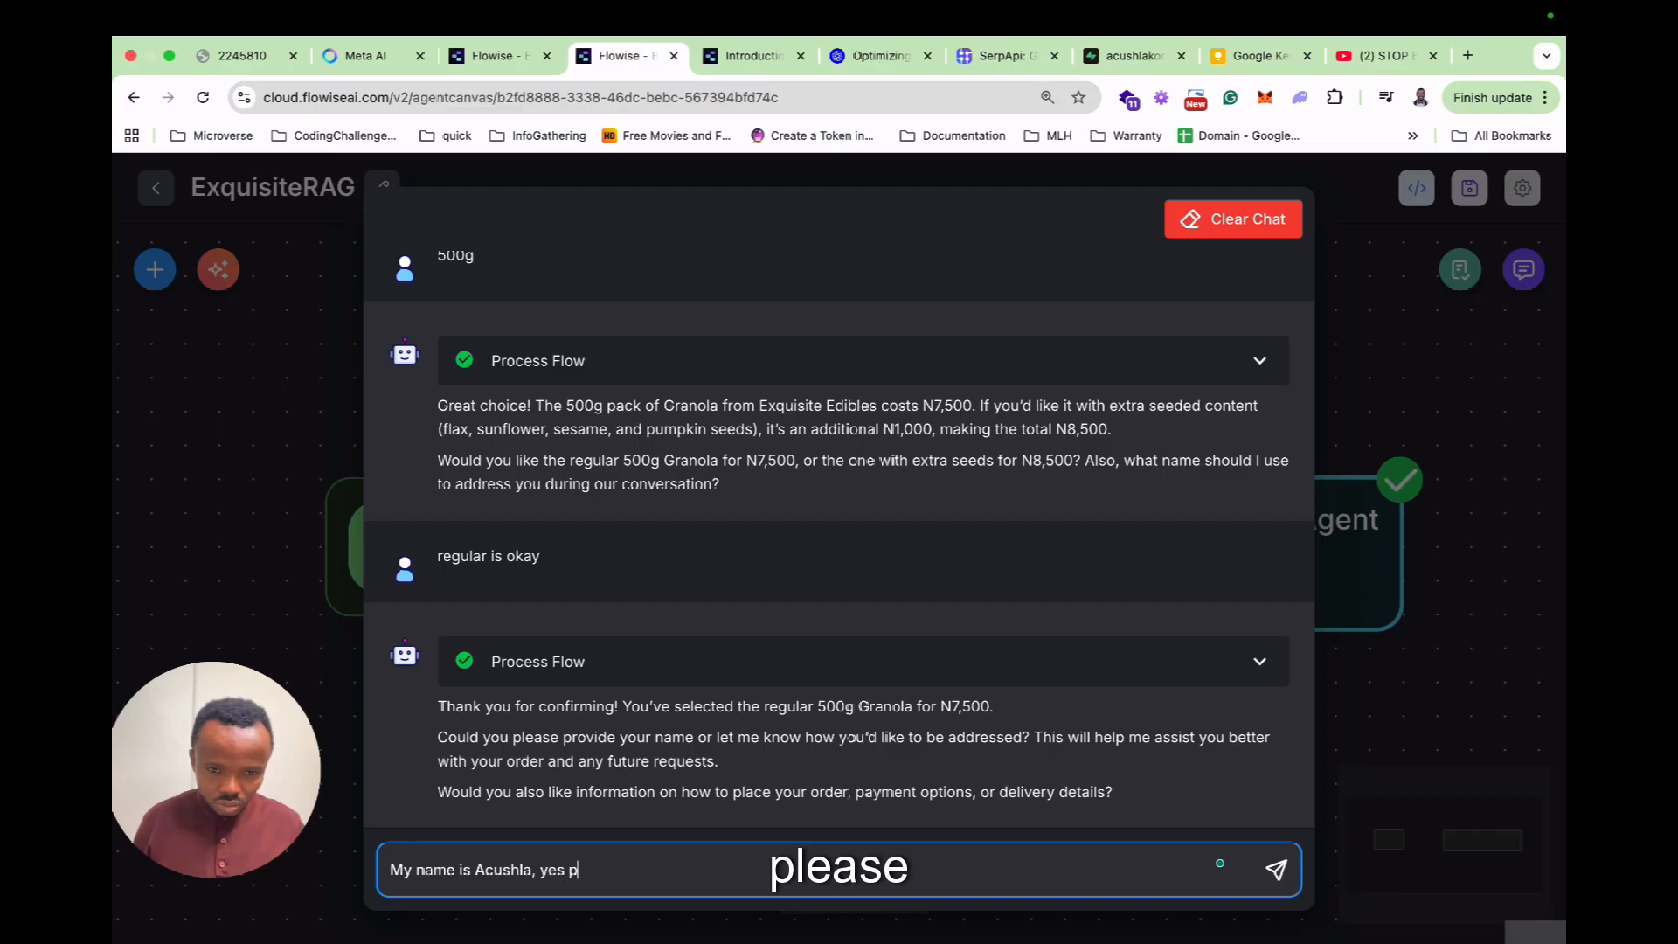
pyautogui.write('lesse ')
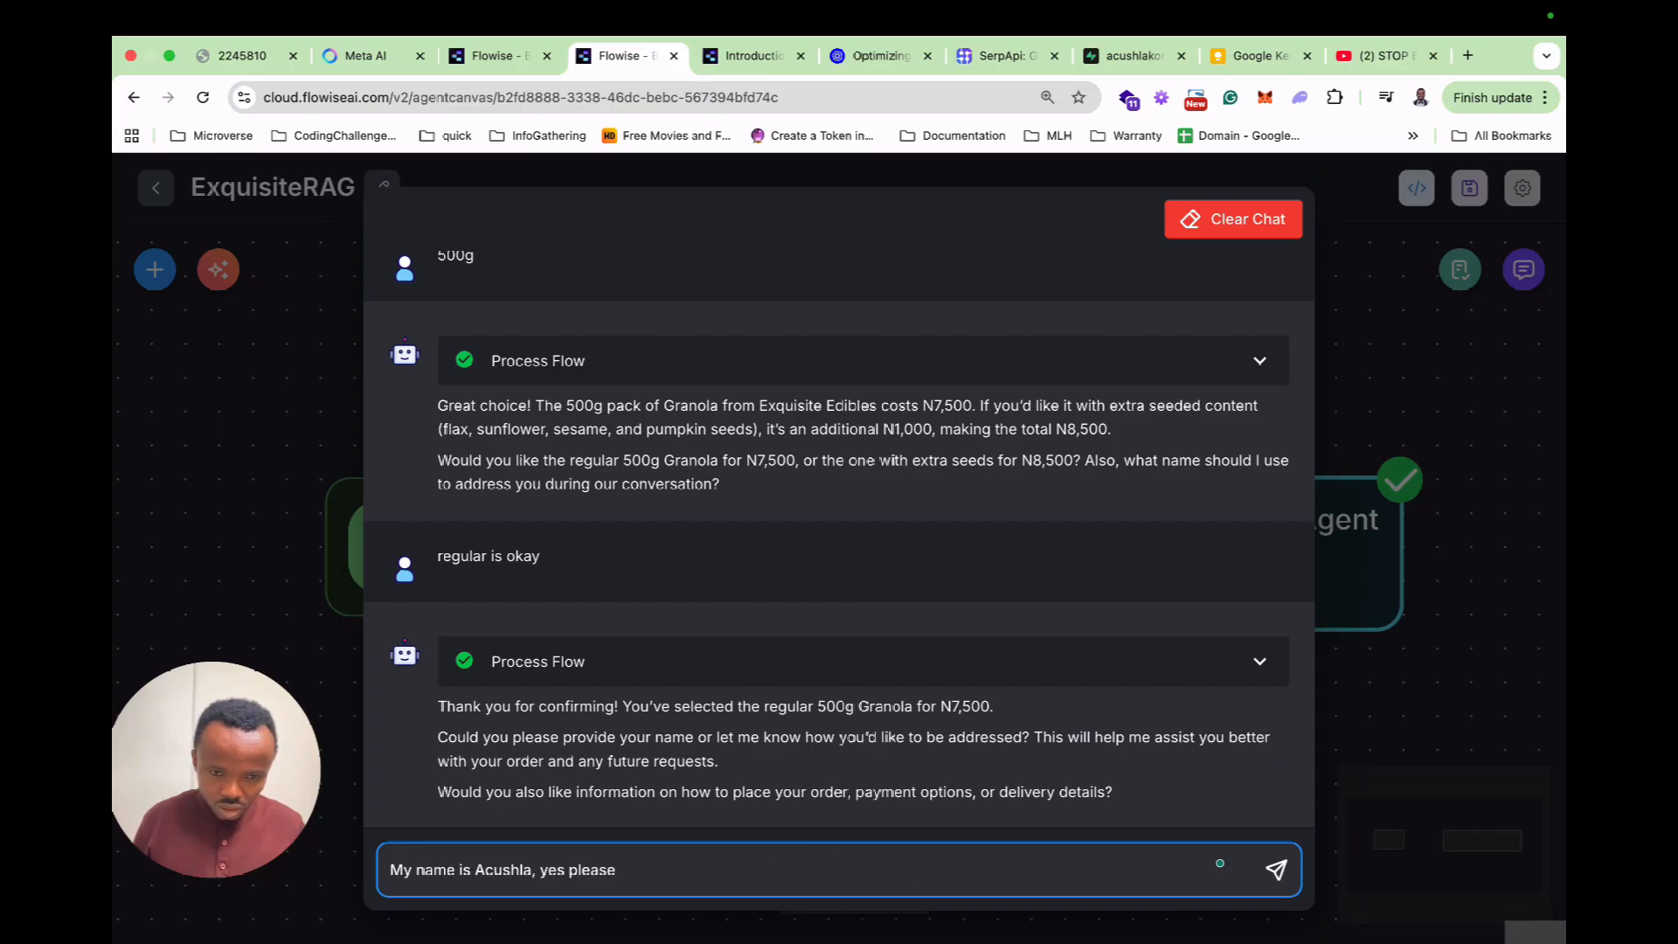
pyautogui.write('provide with deli')
pyautogui.press('BackSpace')
pyautogui.press('BackSpace')
pyautogui.press('BackSpace')
pyautogui.press('BackSpace')
pyautogui.write('payment details')
pyautogui.press('Return')
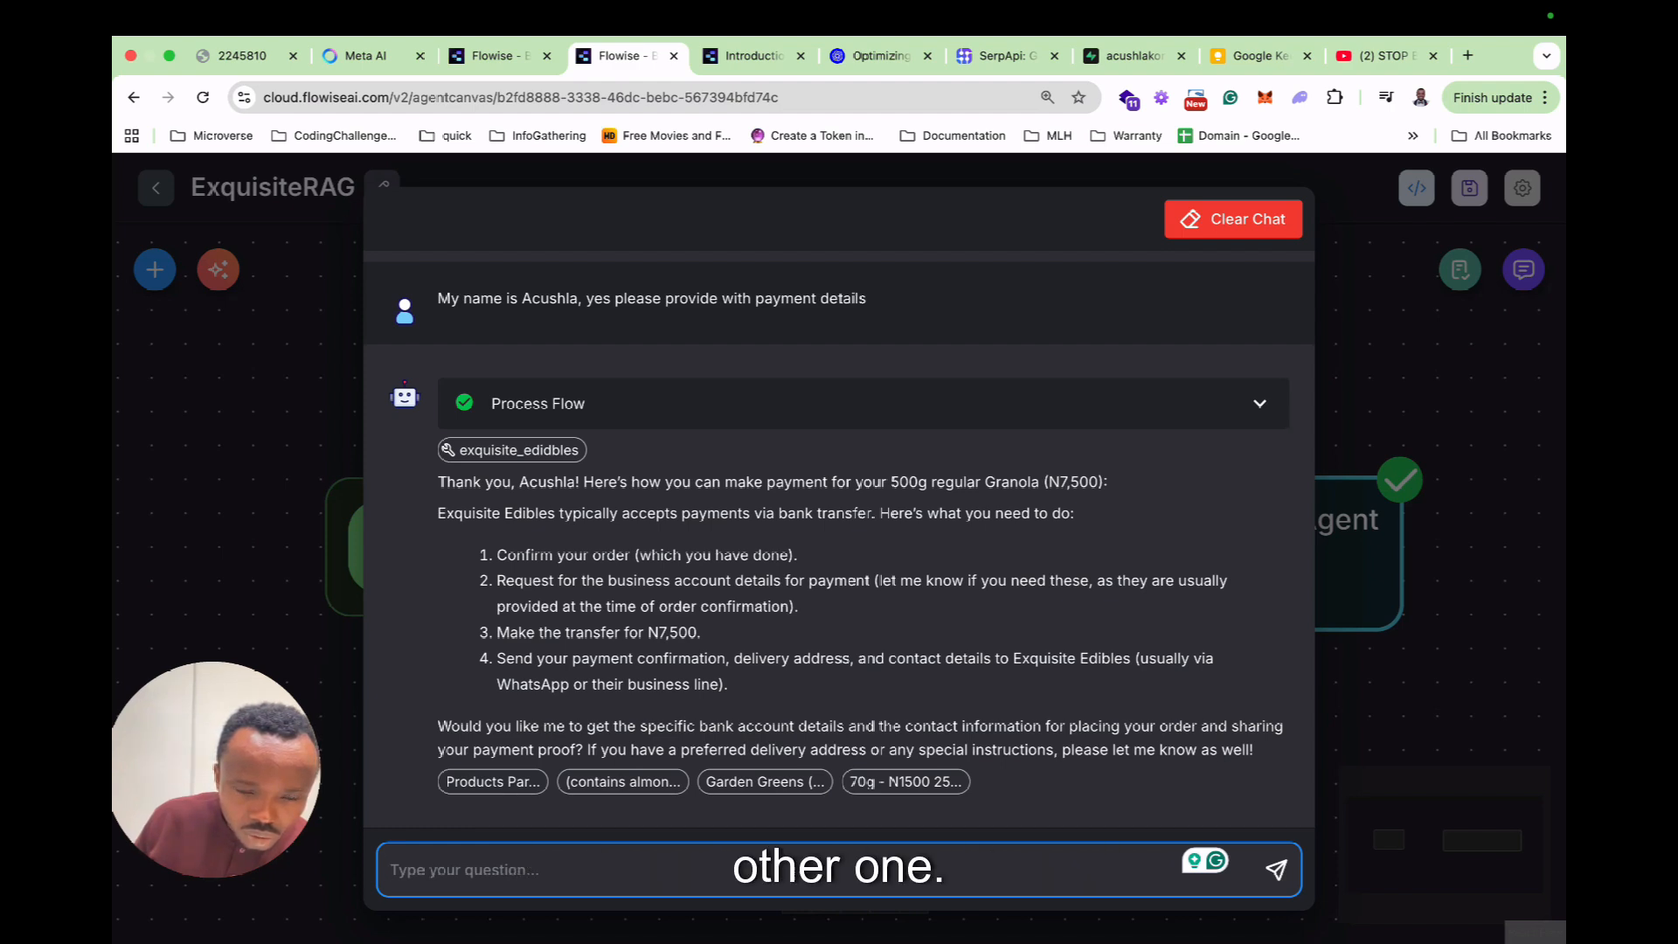
# Review the exquisite_edidbles source documents behind the payment answer, then close them and the test chat.
pyautogui.click(492, 782)
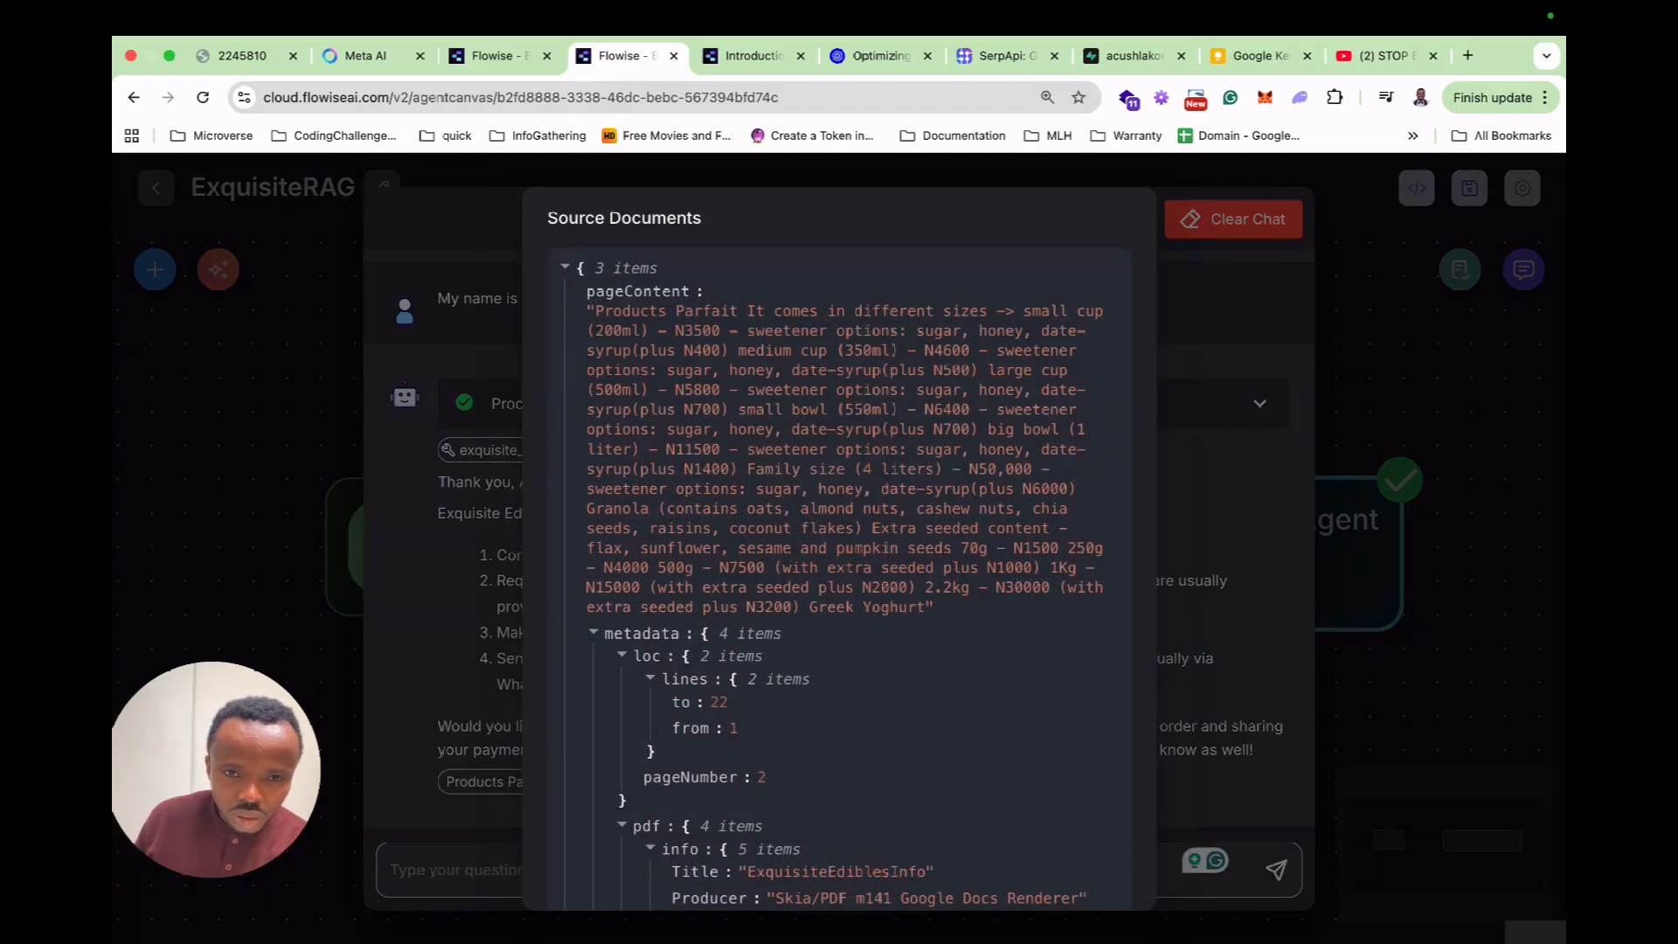
pyautogui.scroll(-4, 838, 577)
pyautogui.press('Escape')
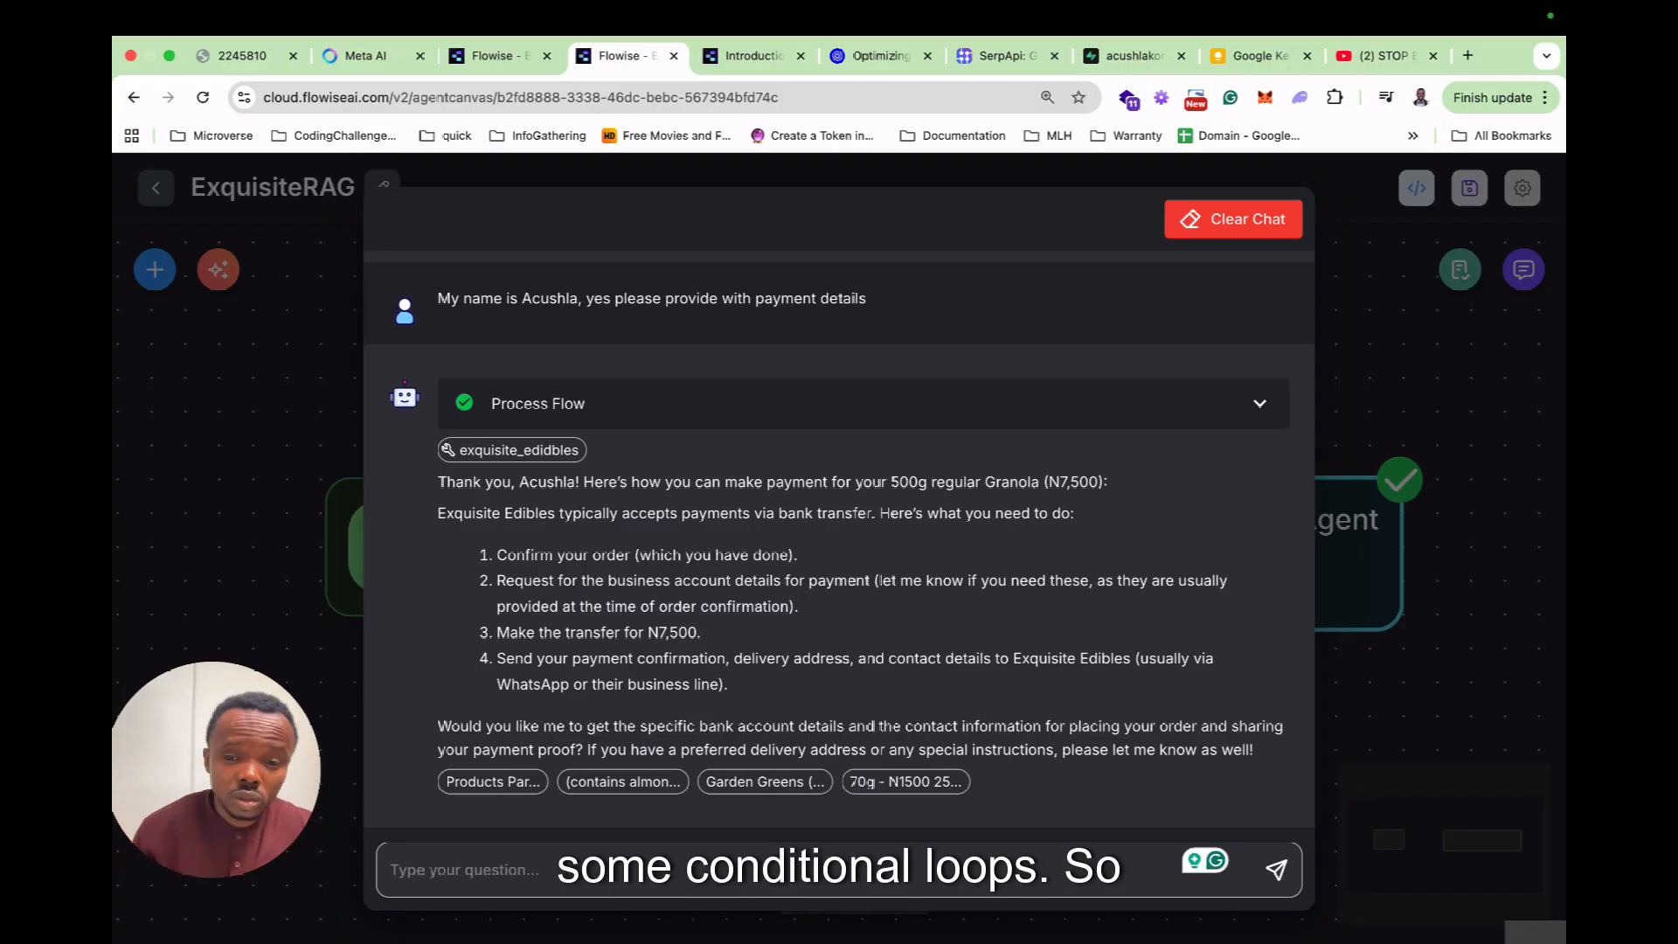
pyautogui.press('Escape')
# Add a Condition node and inspect its settings, keeping String as the condition type.
pyautogui.moveTo(1068, 521); pyautogui.dragTo(863, 517)
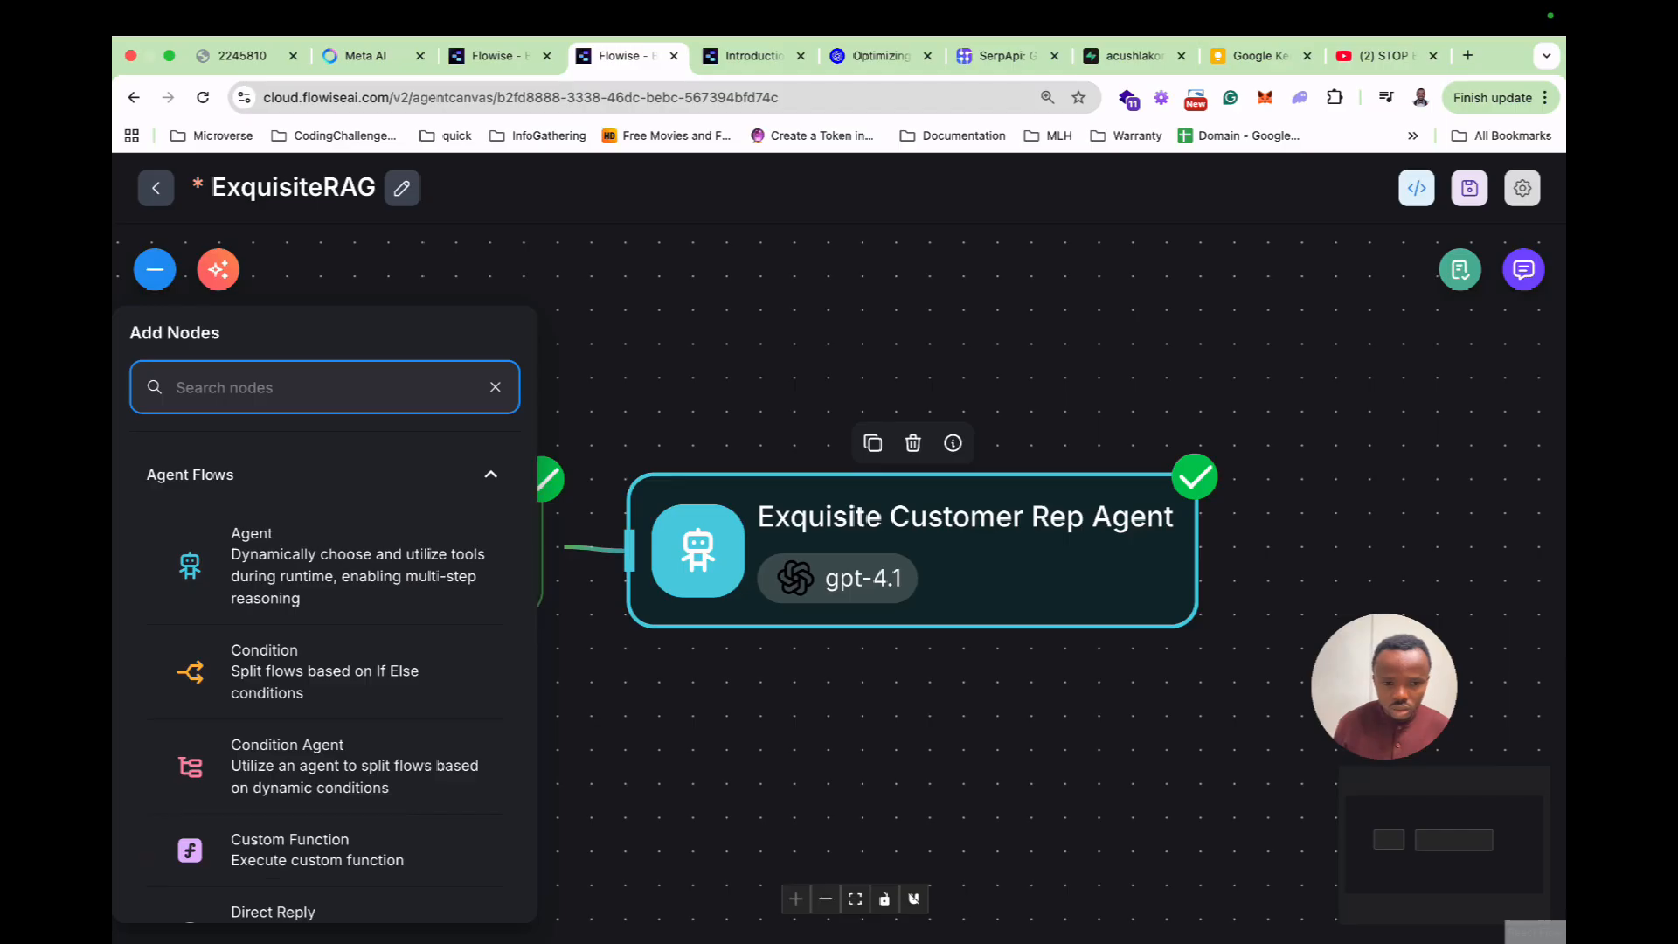
pyautogui.moveTo(288, 688); pyautogui.dragTo(755, 263)
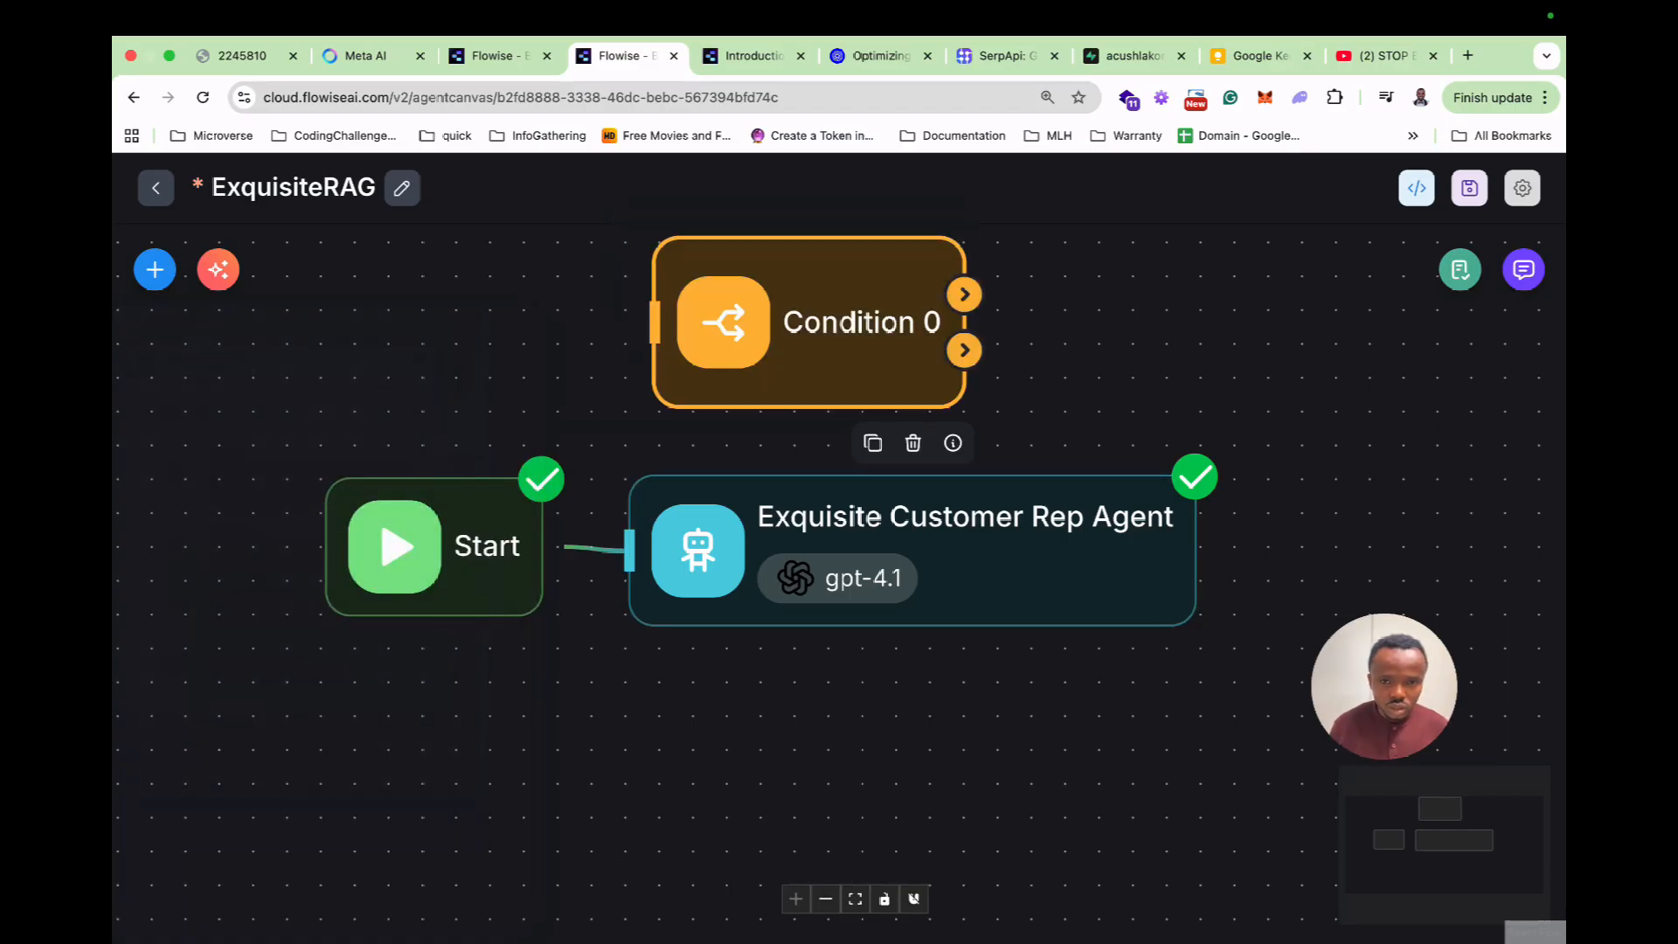
pyautogui.doubleClick(813, 362)
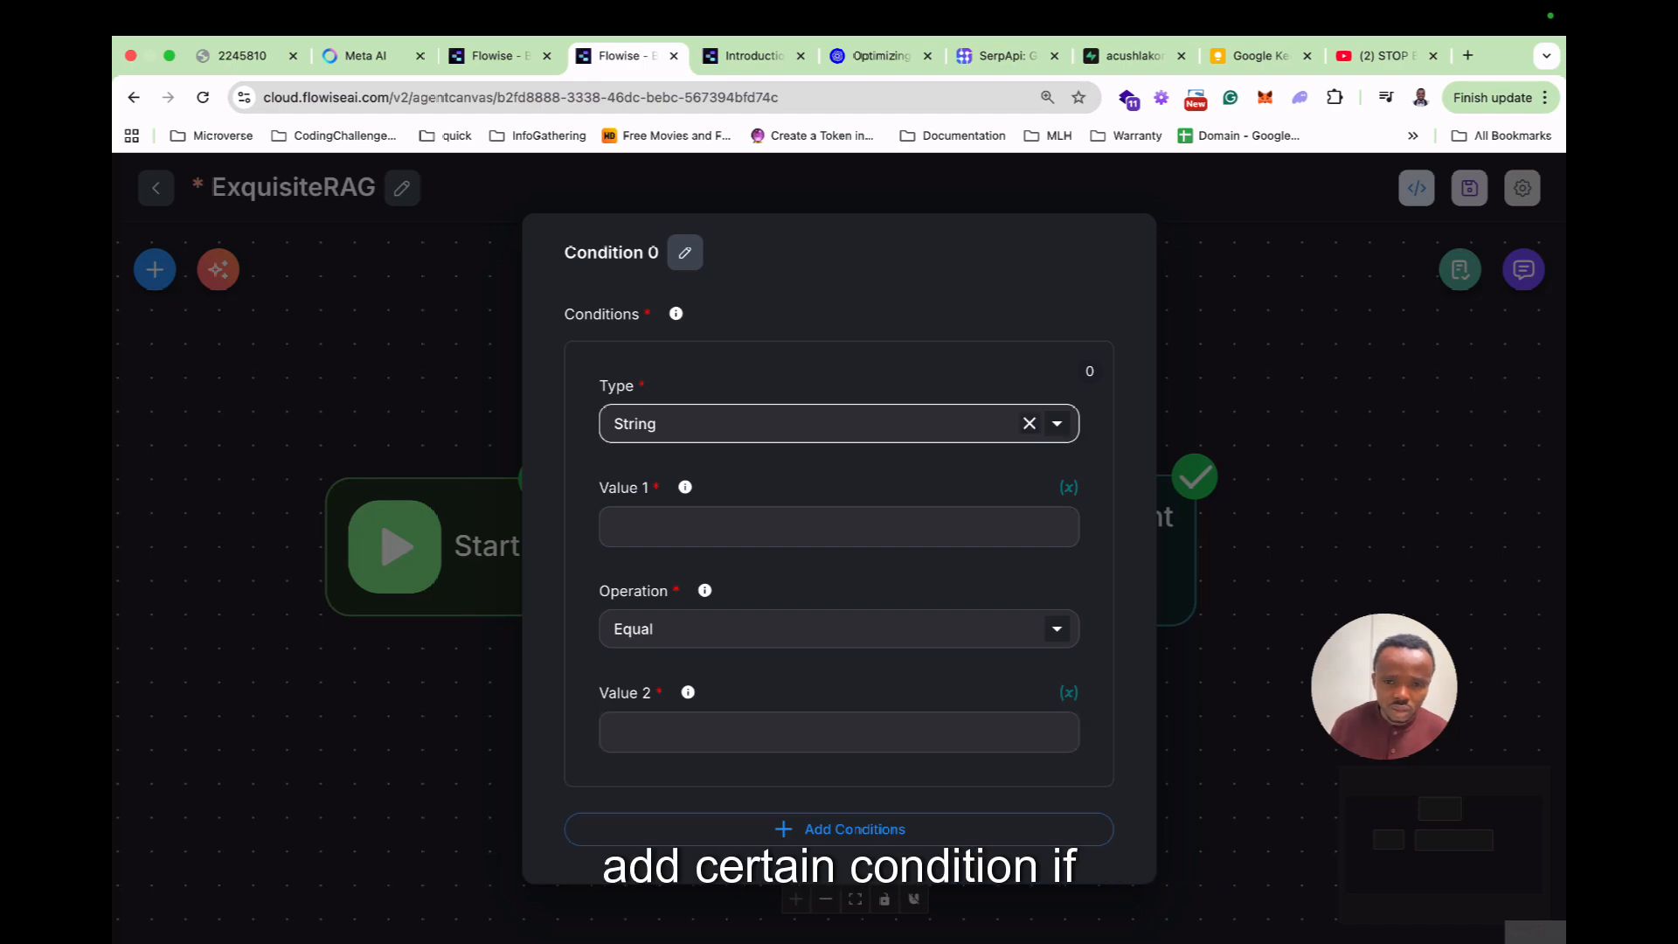
pyautogui.click(1048, 530)
pyautogui.click(839, 424)
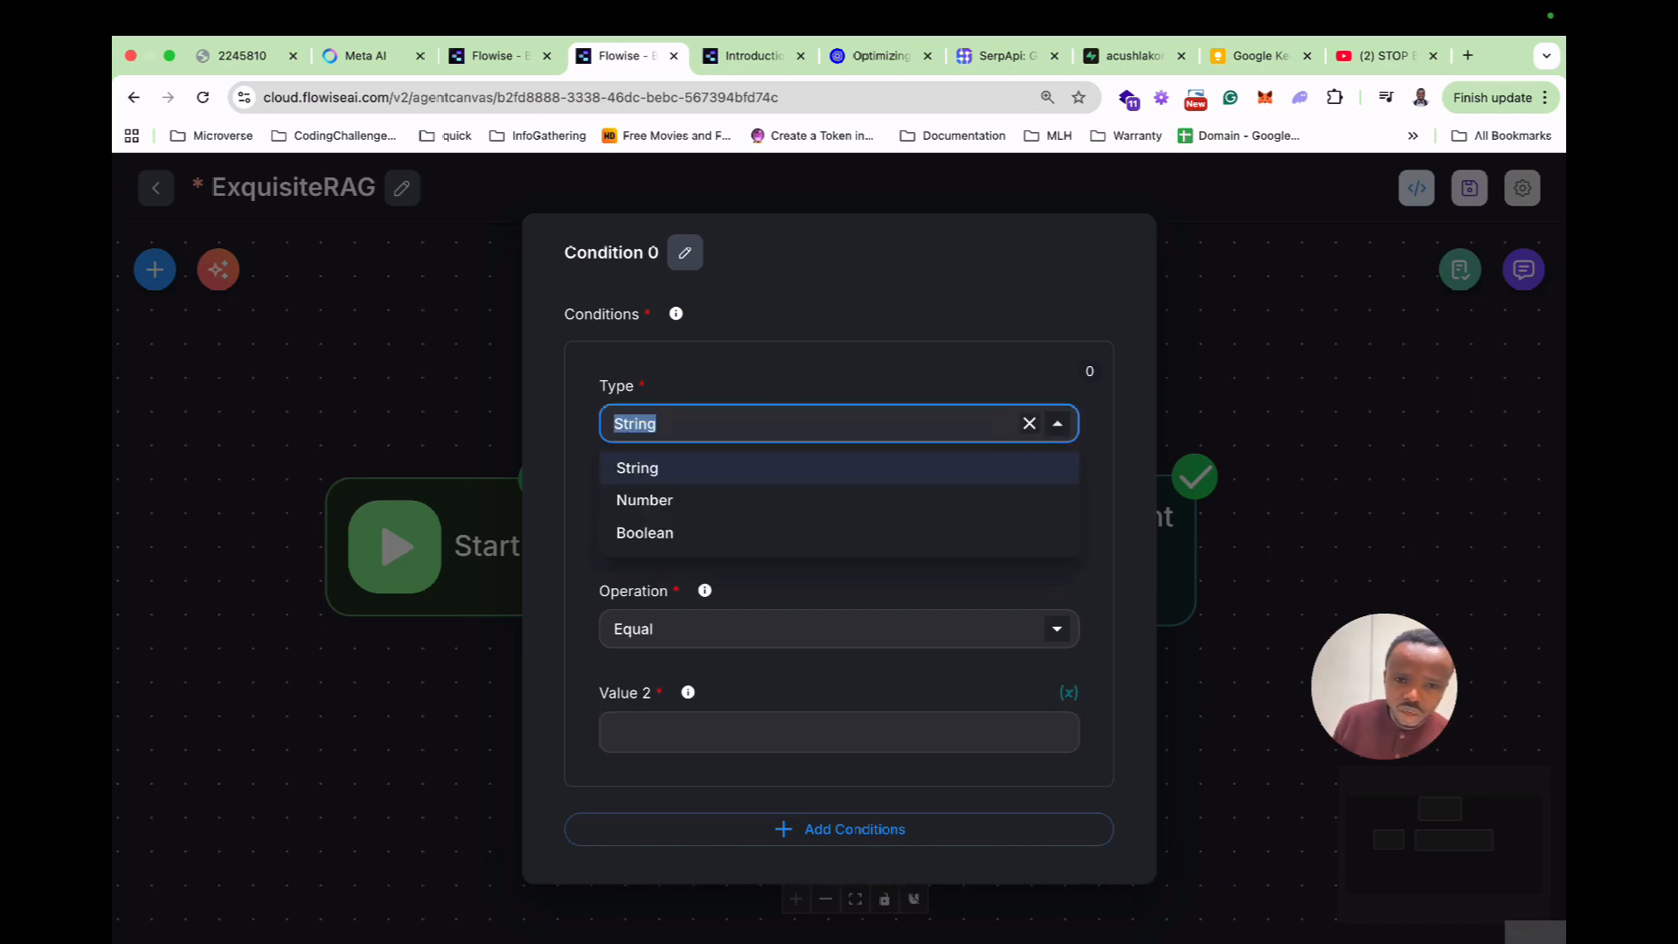
pyautogui.click(839, 468)
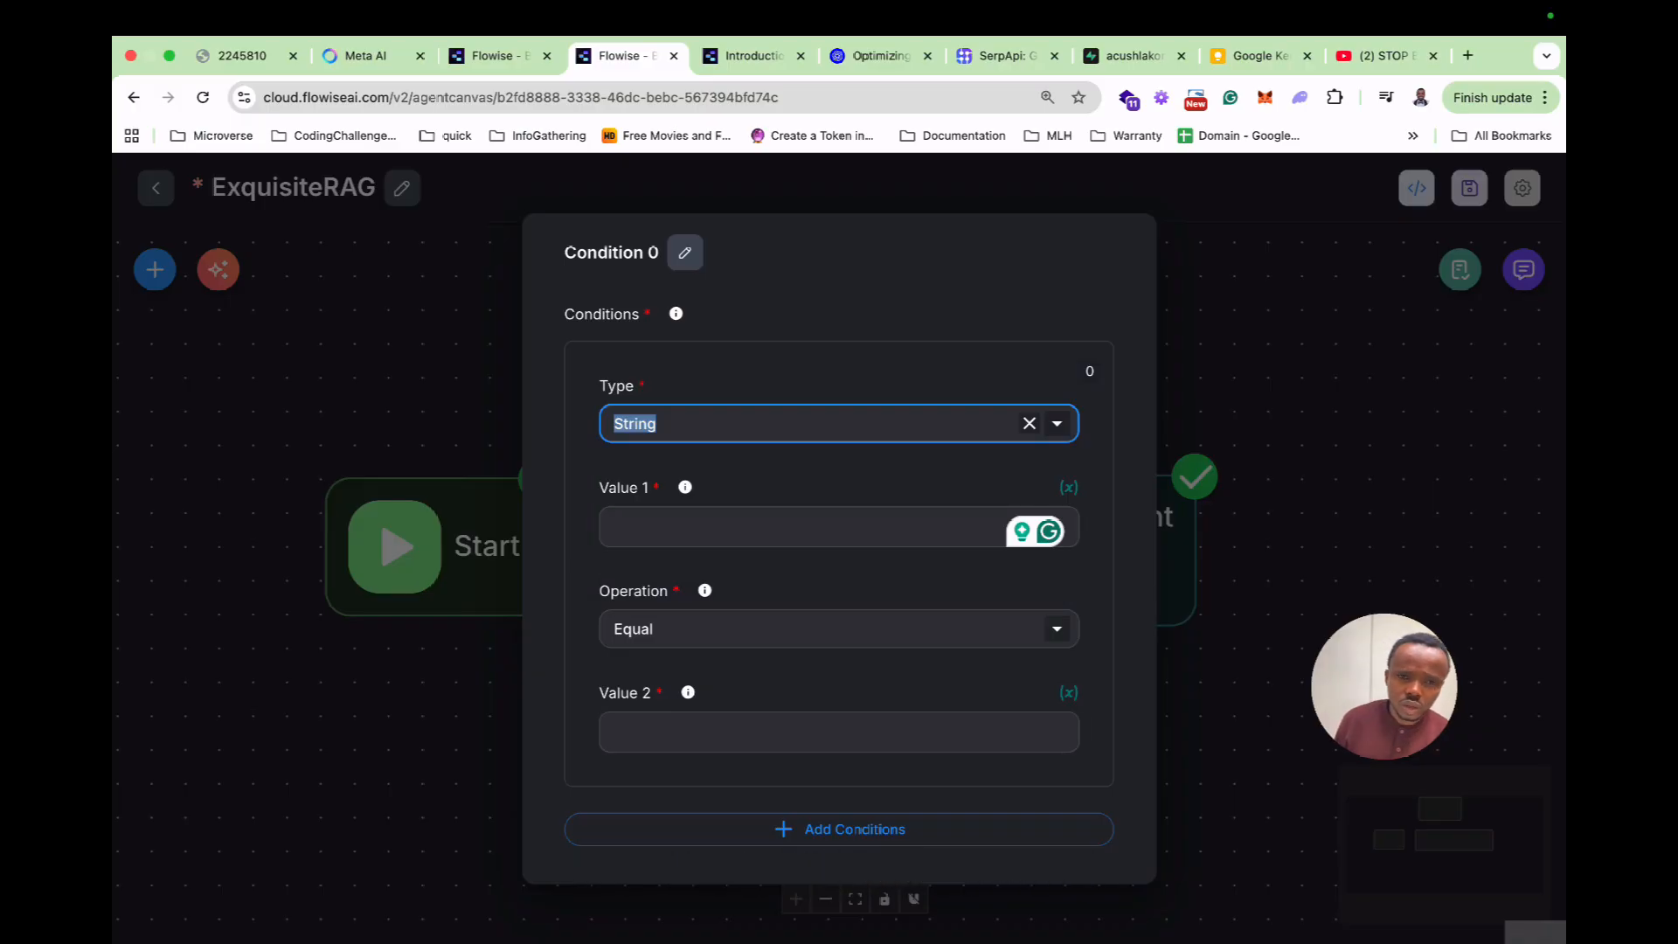
pyautogui.click(1250, 411)
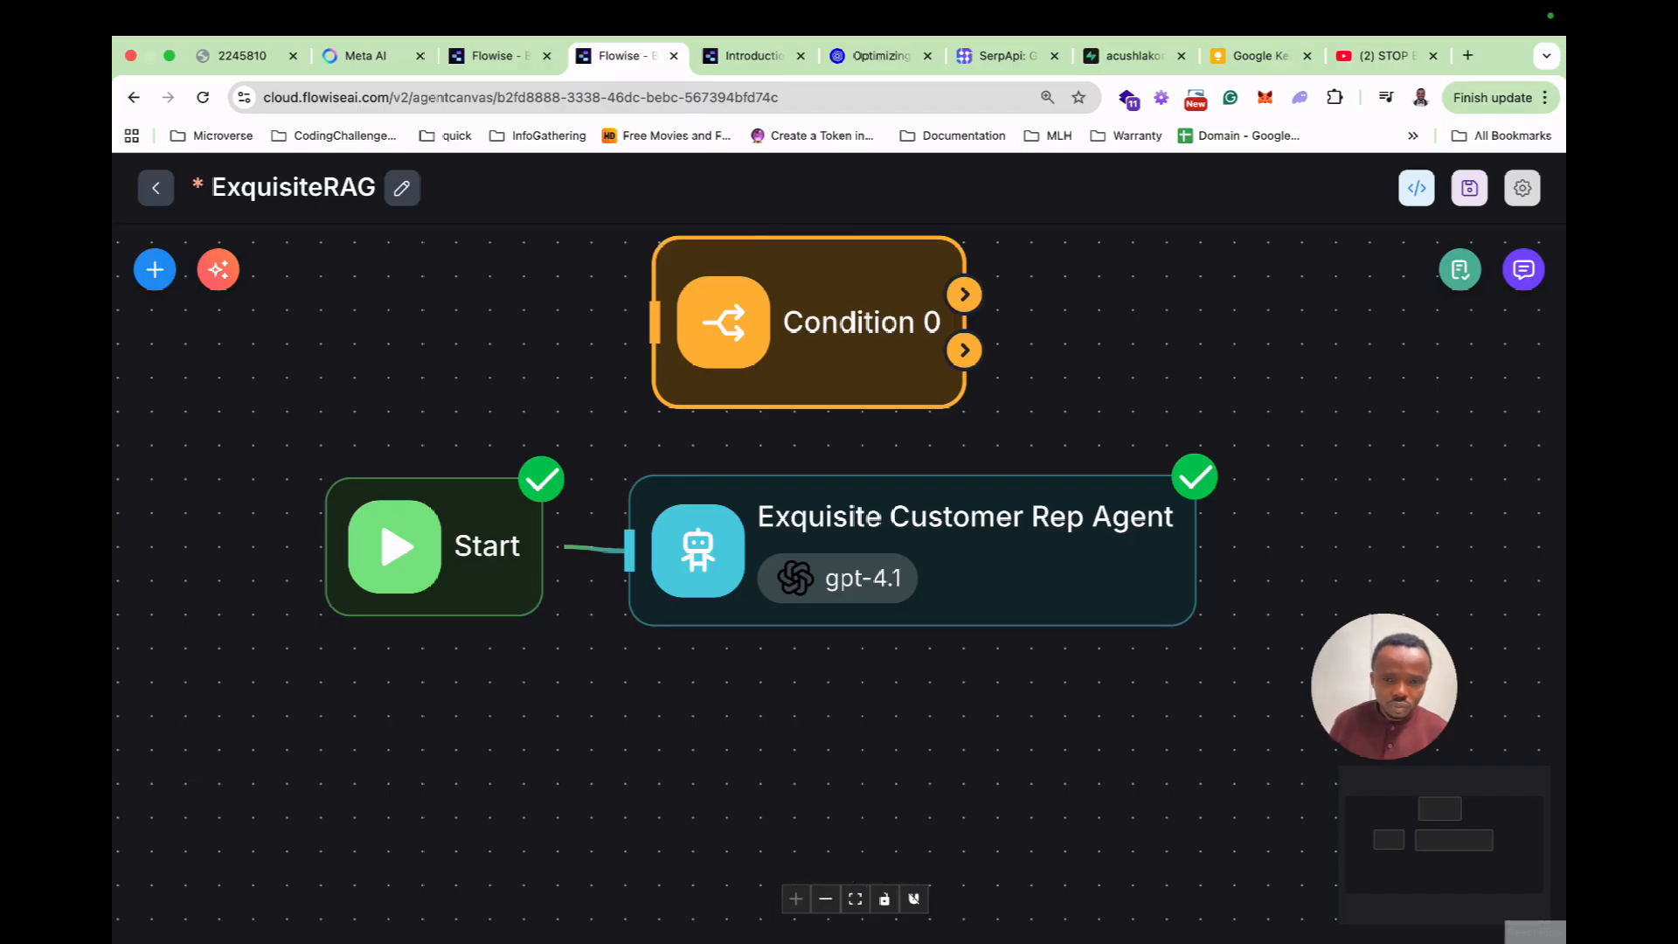
# Delete the Condition 0 node from the flow.
pyautogui.rightClick(830, 299)
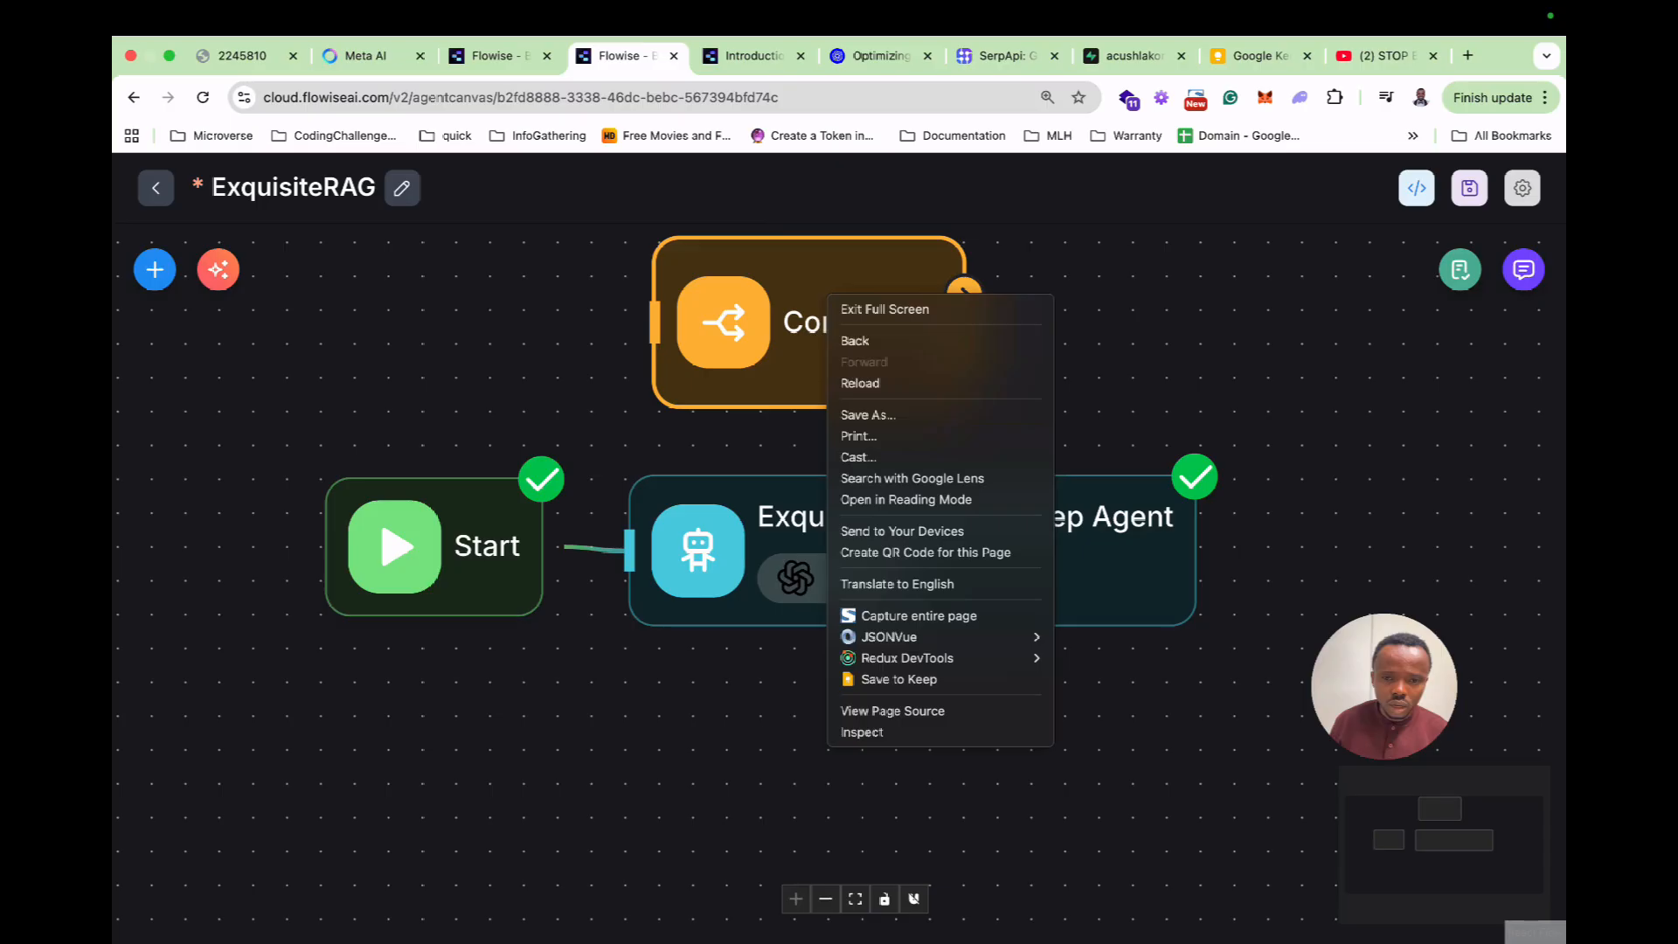
pyautogui.press('Escape')
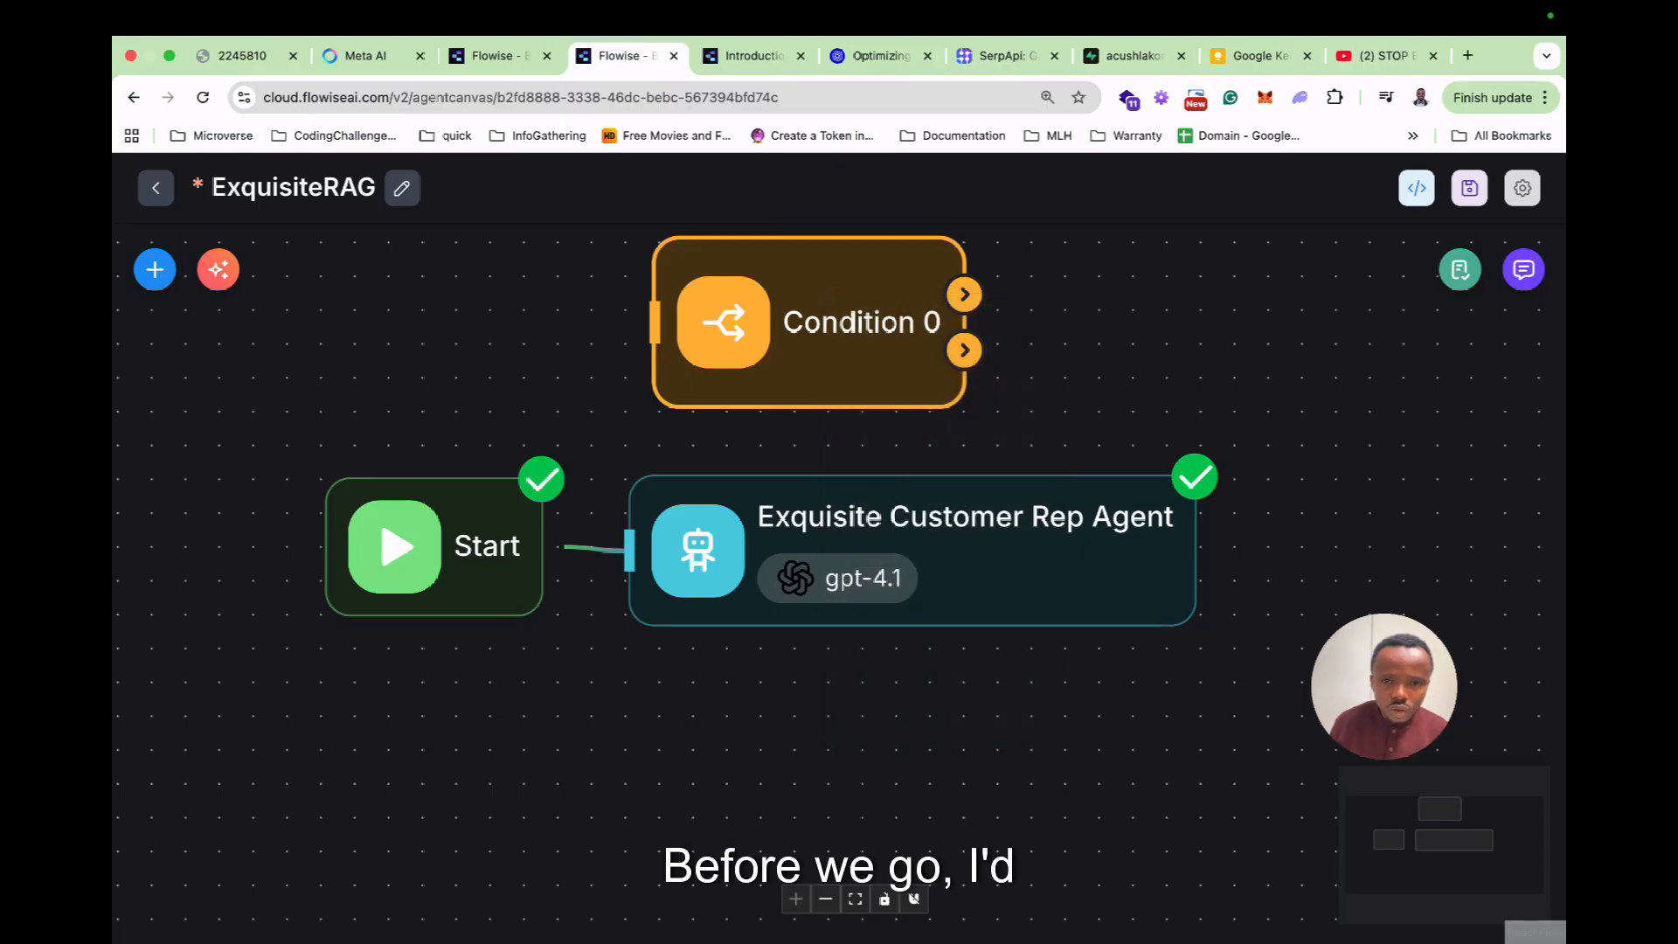
pyautogui.moveTo(830, 302); pyautogui.dragTo(842, 319)
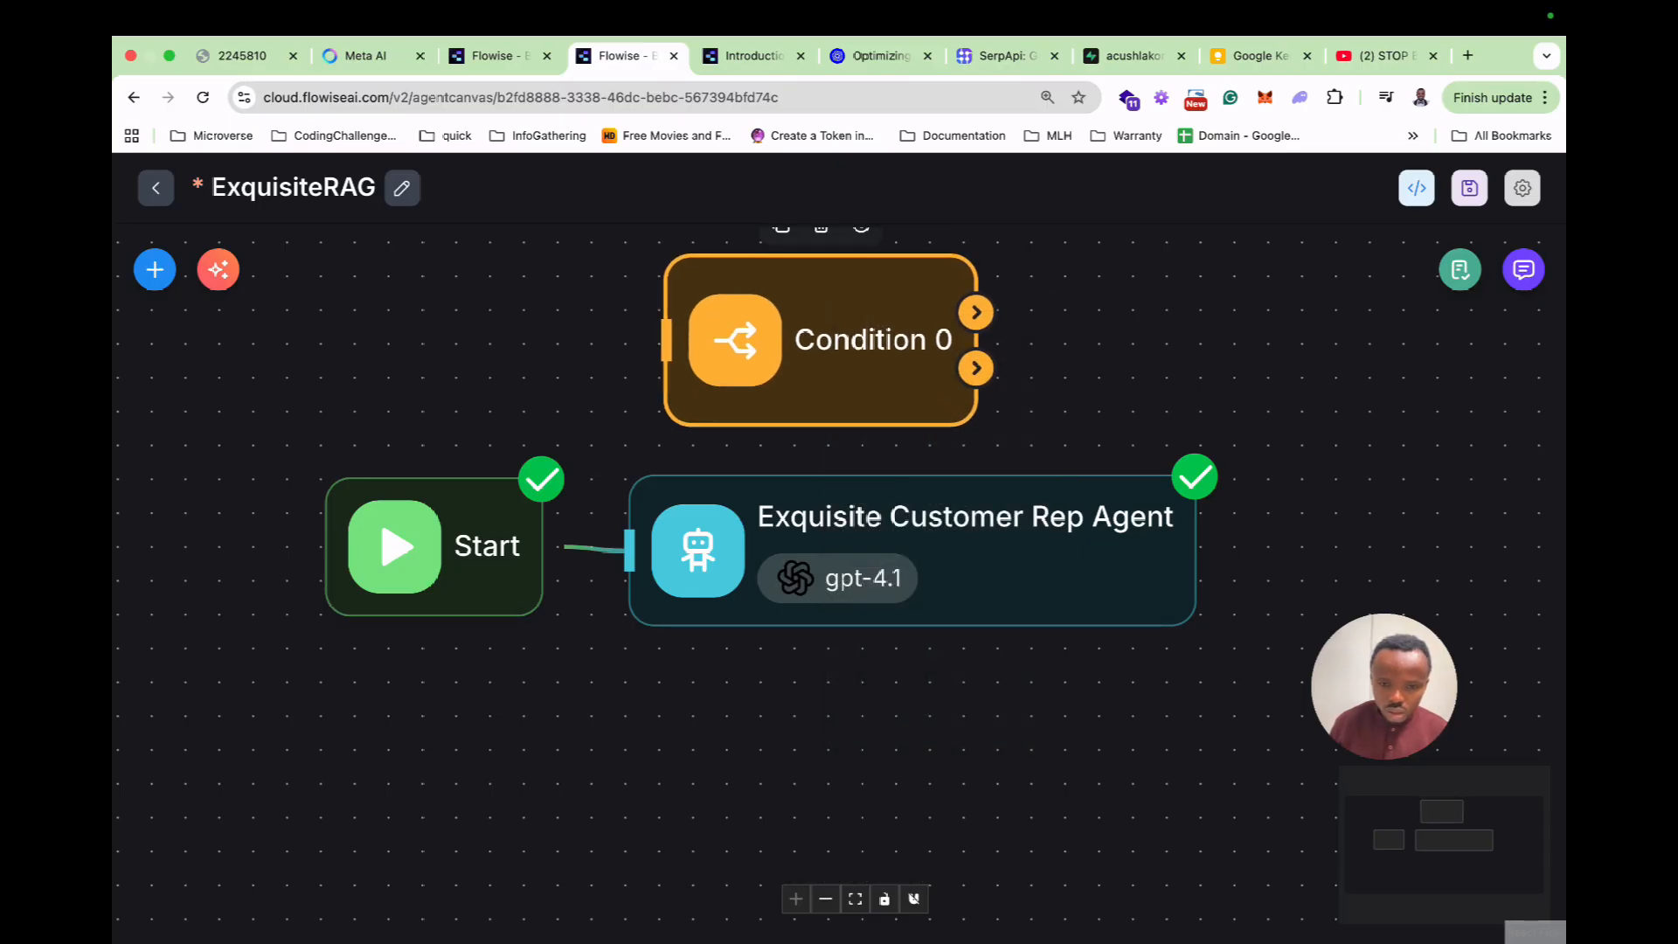
pyautogui.click(820, 229)
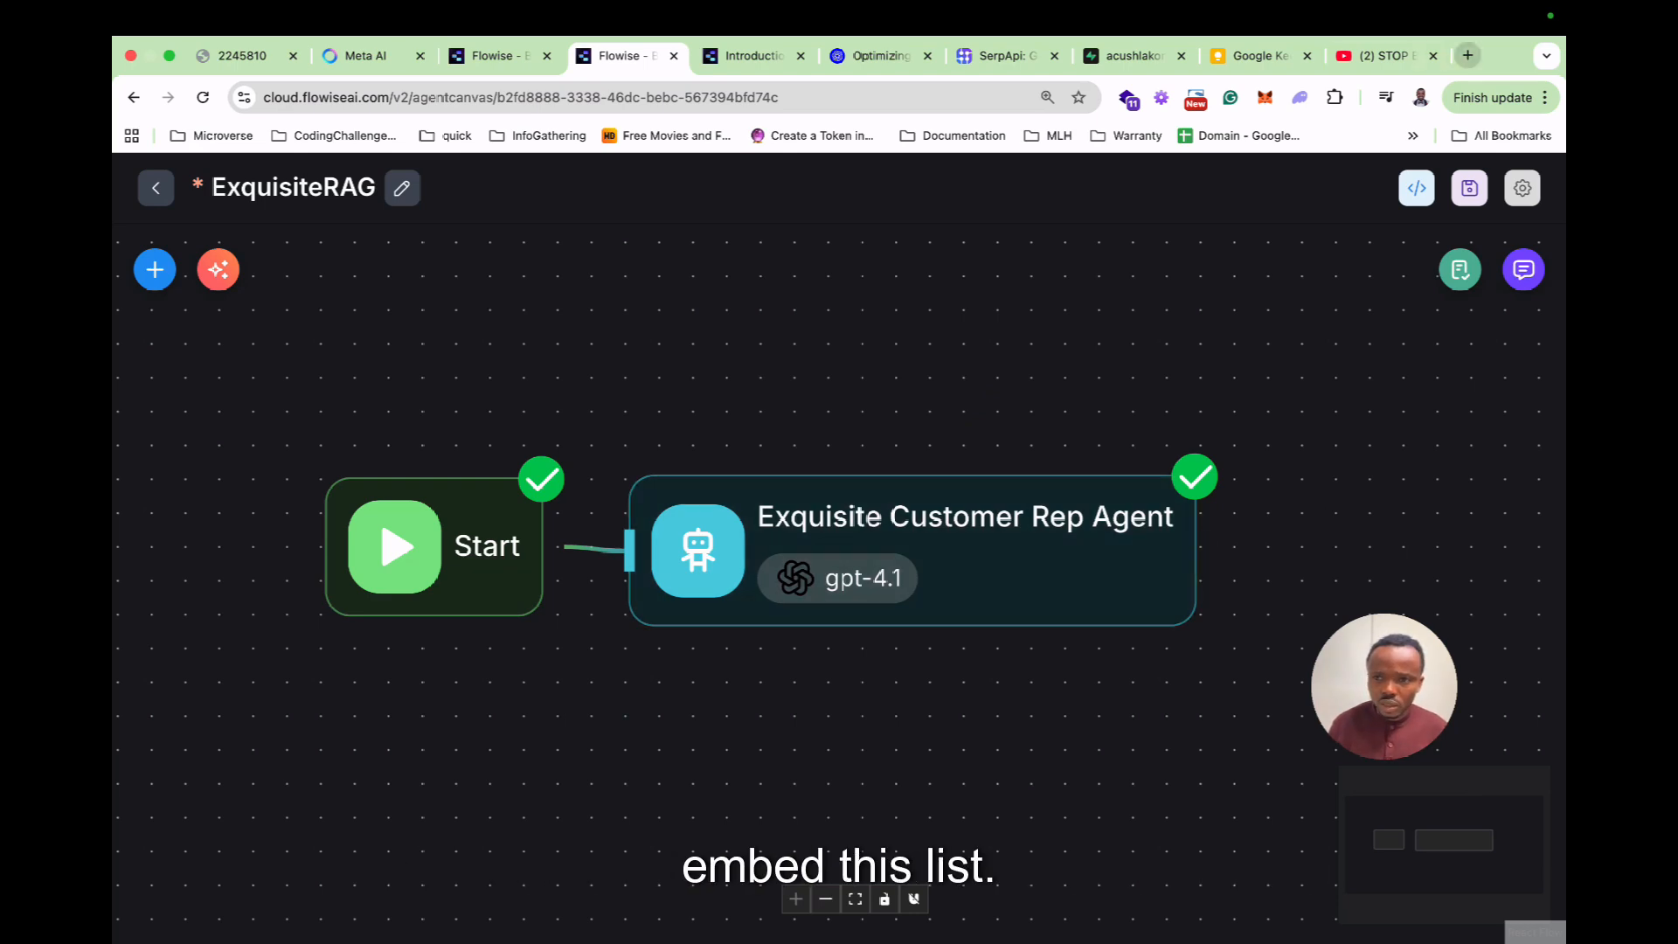
# Open the API/Embed dialog and display the Popup Html embed script.
pyautogui.click(1416, 188)
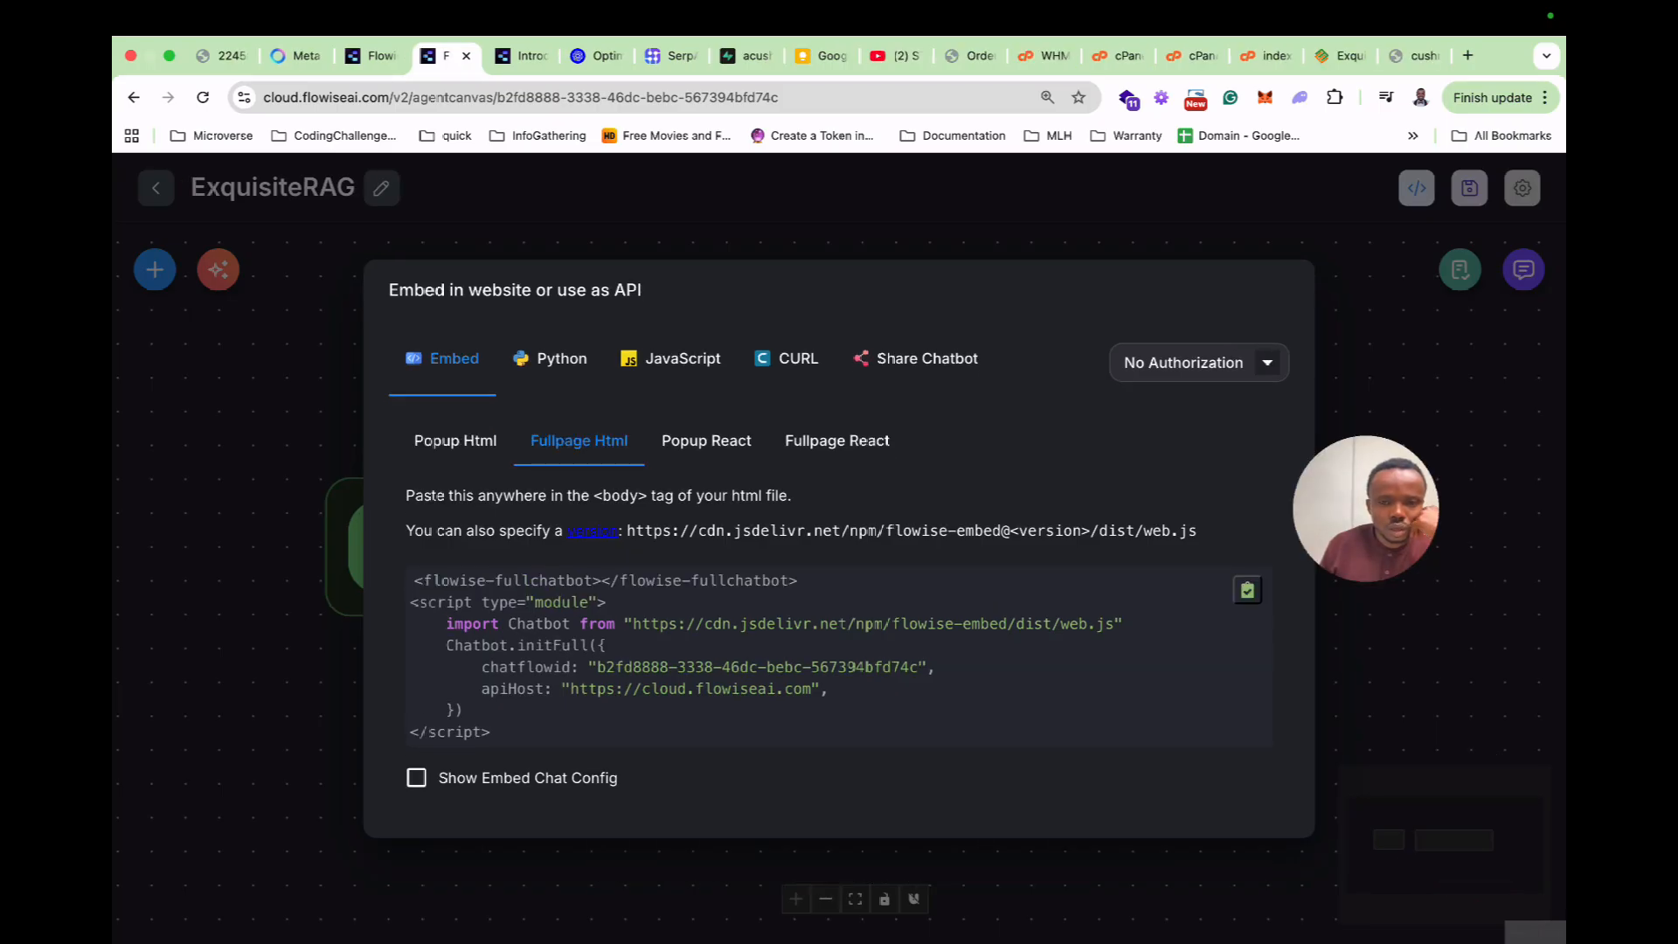
pyautogui.click(706, 441)
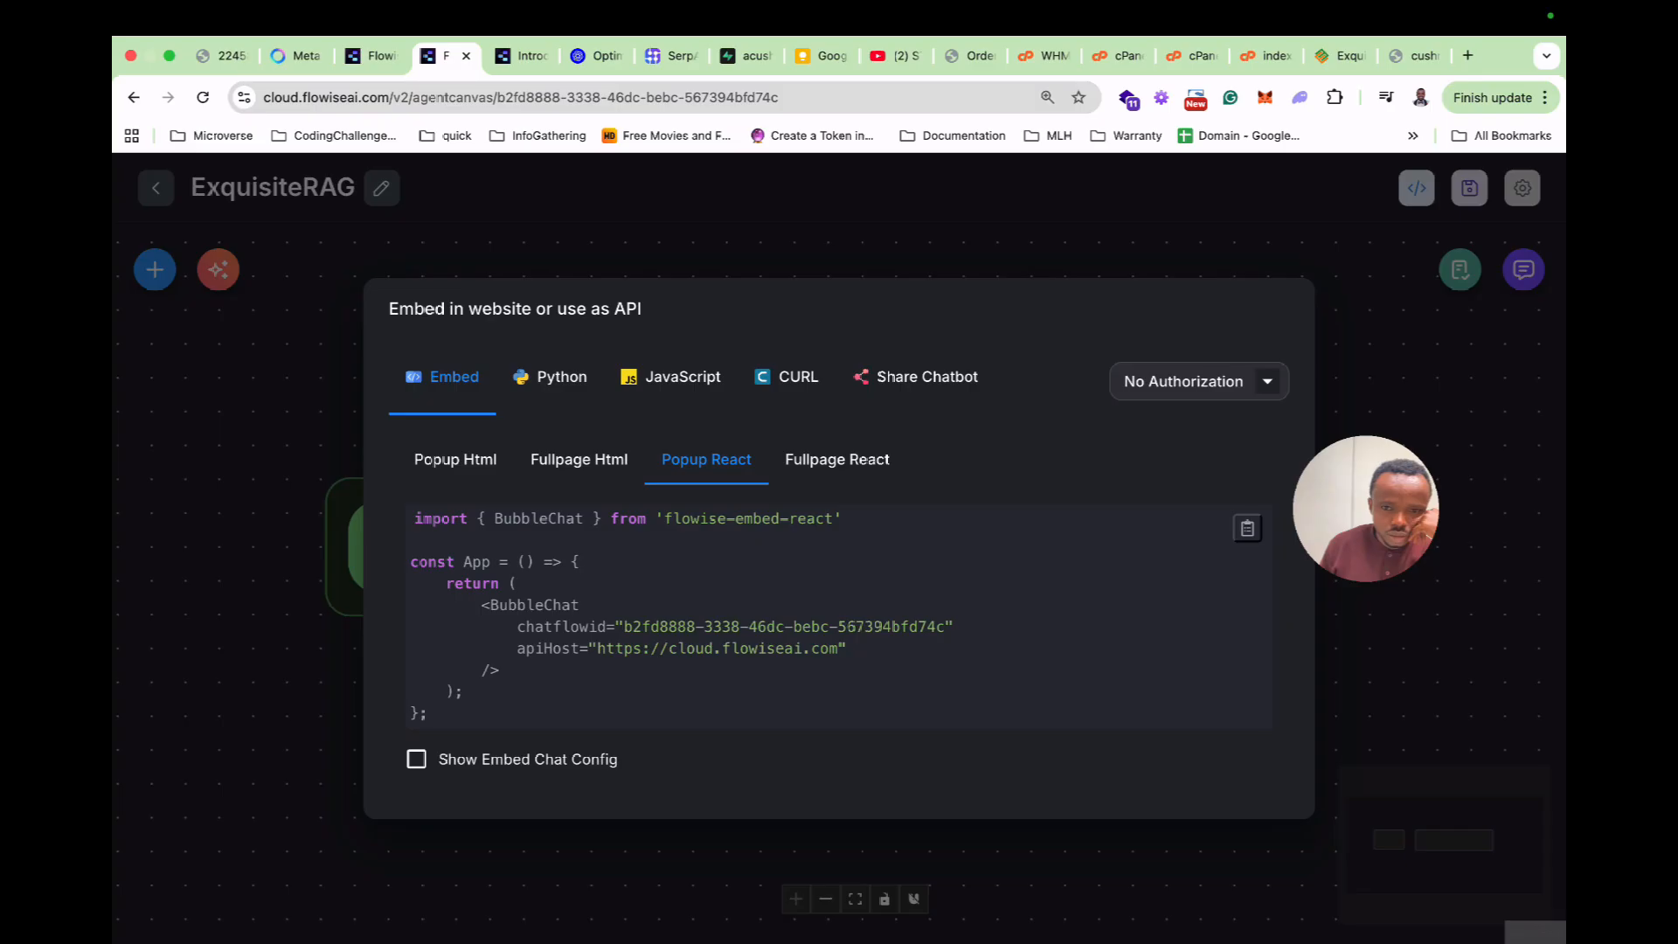
pyautogui.click(837, 459)
pyautogui.click(455, 457)
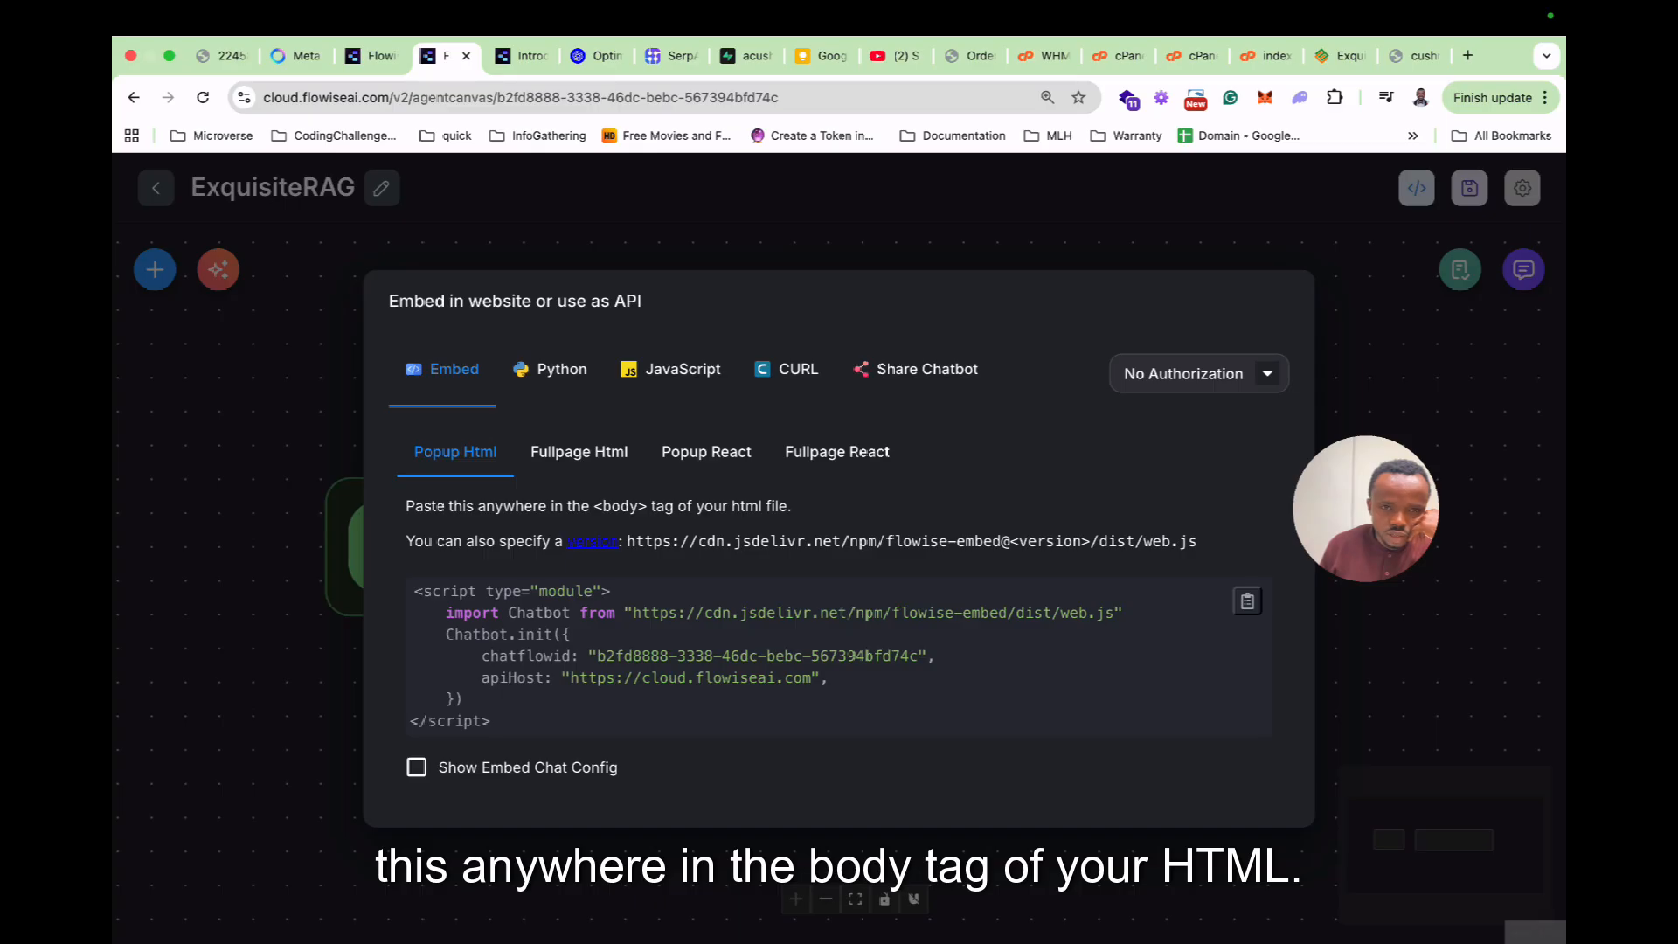
# Ask Meta AI for a one-page HTML, CSS and JavaScript Exquisite Edibles app, including the pasted menu text.
pyautogui.click(295, 55)
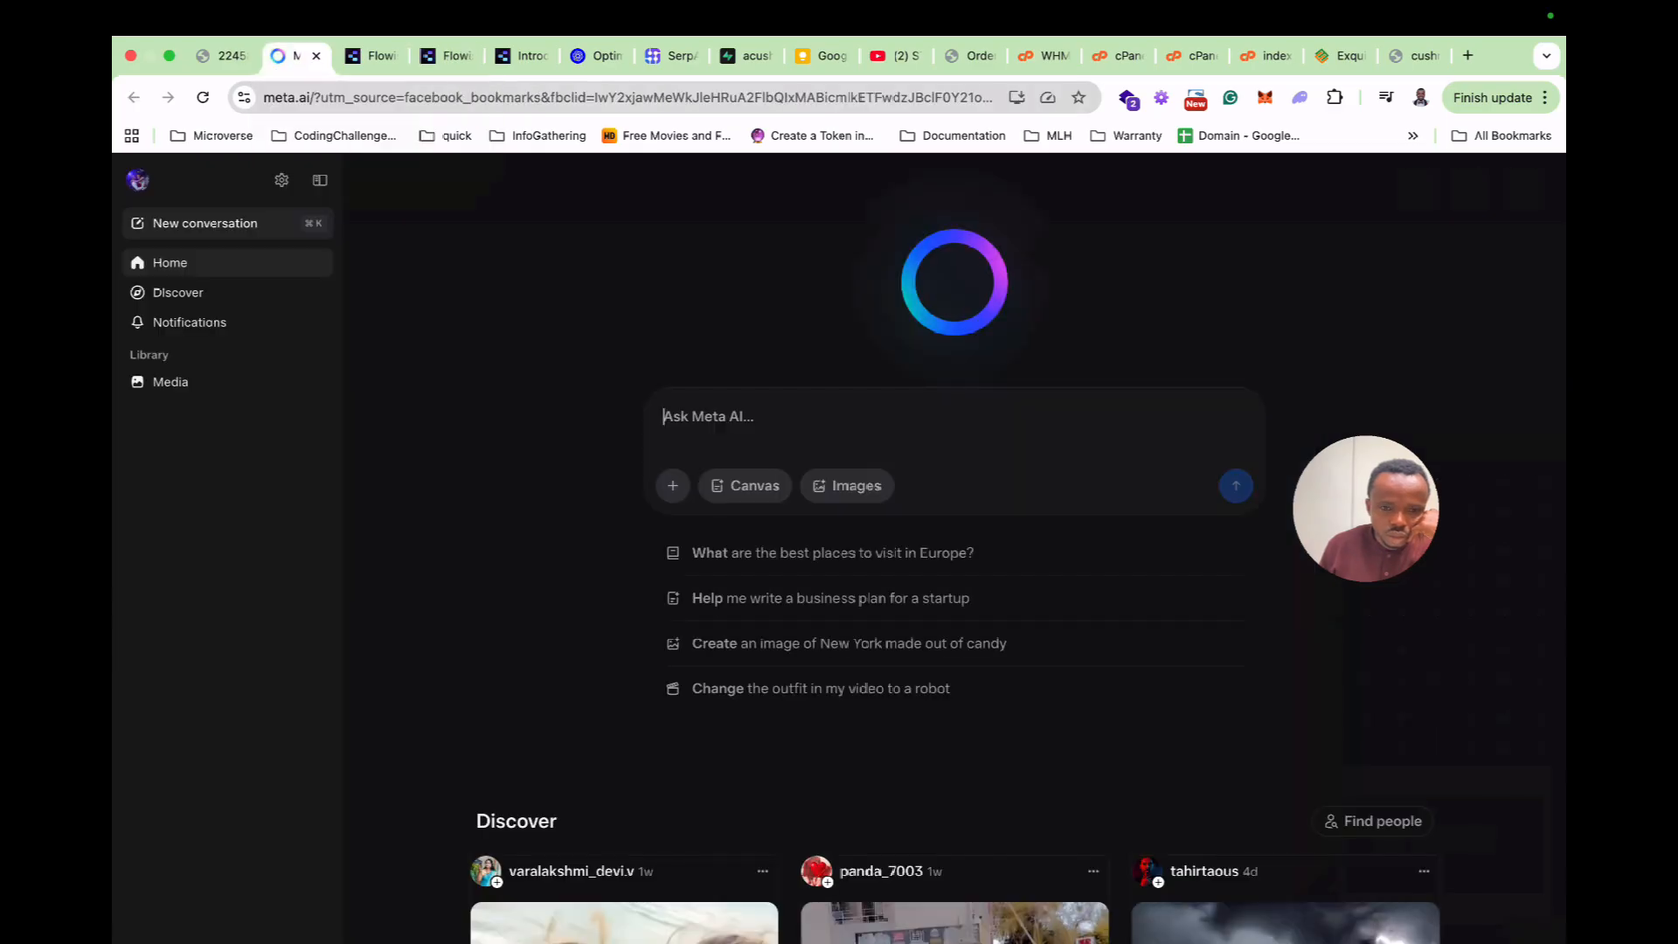
pyautogui.write('Spe')
pyautogui.press('BackSpace')
pyautogui.write('in up ')
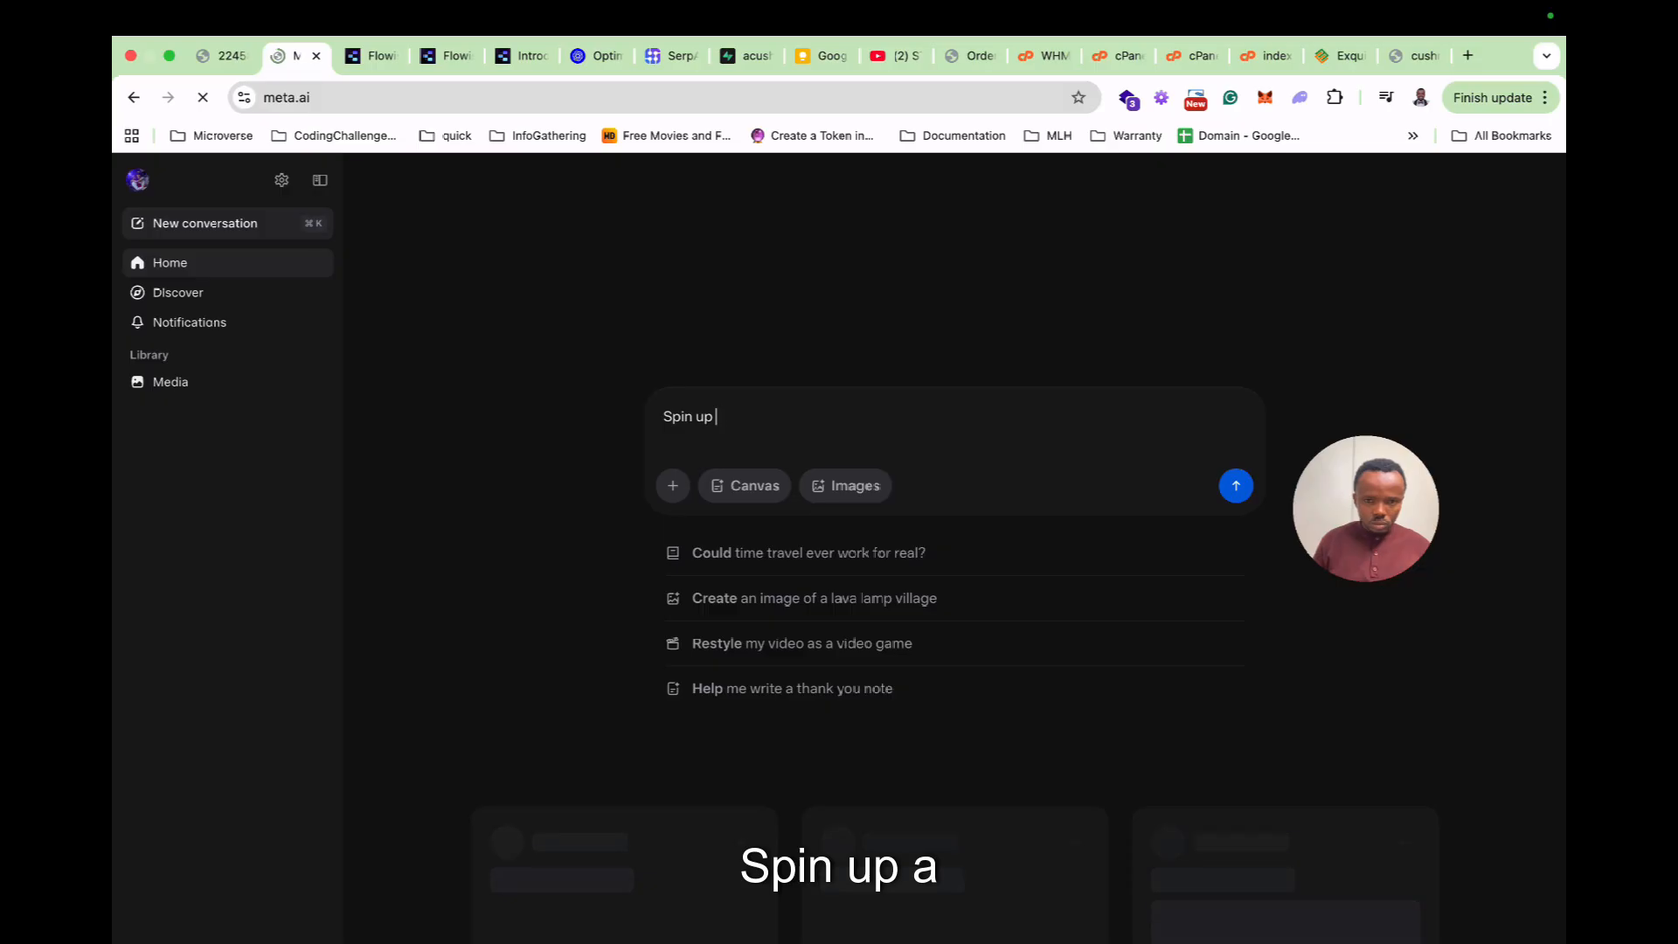
pyautogui.write('a one page ')
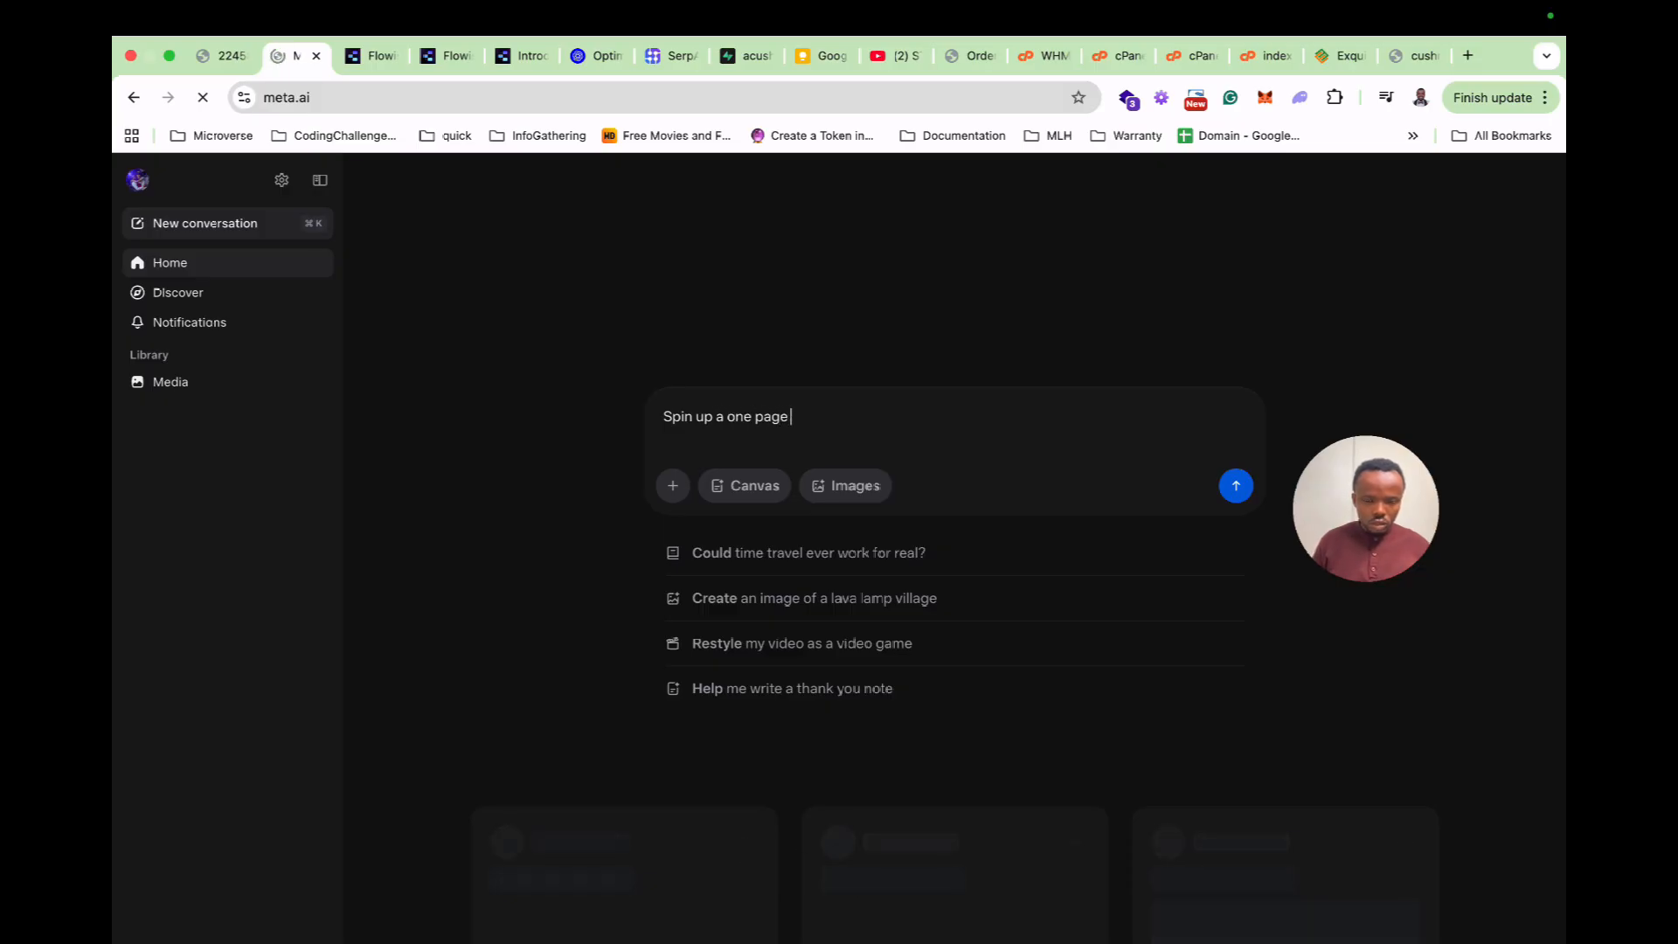
pyautogui.write('application using html ')
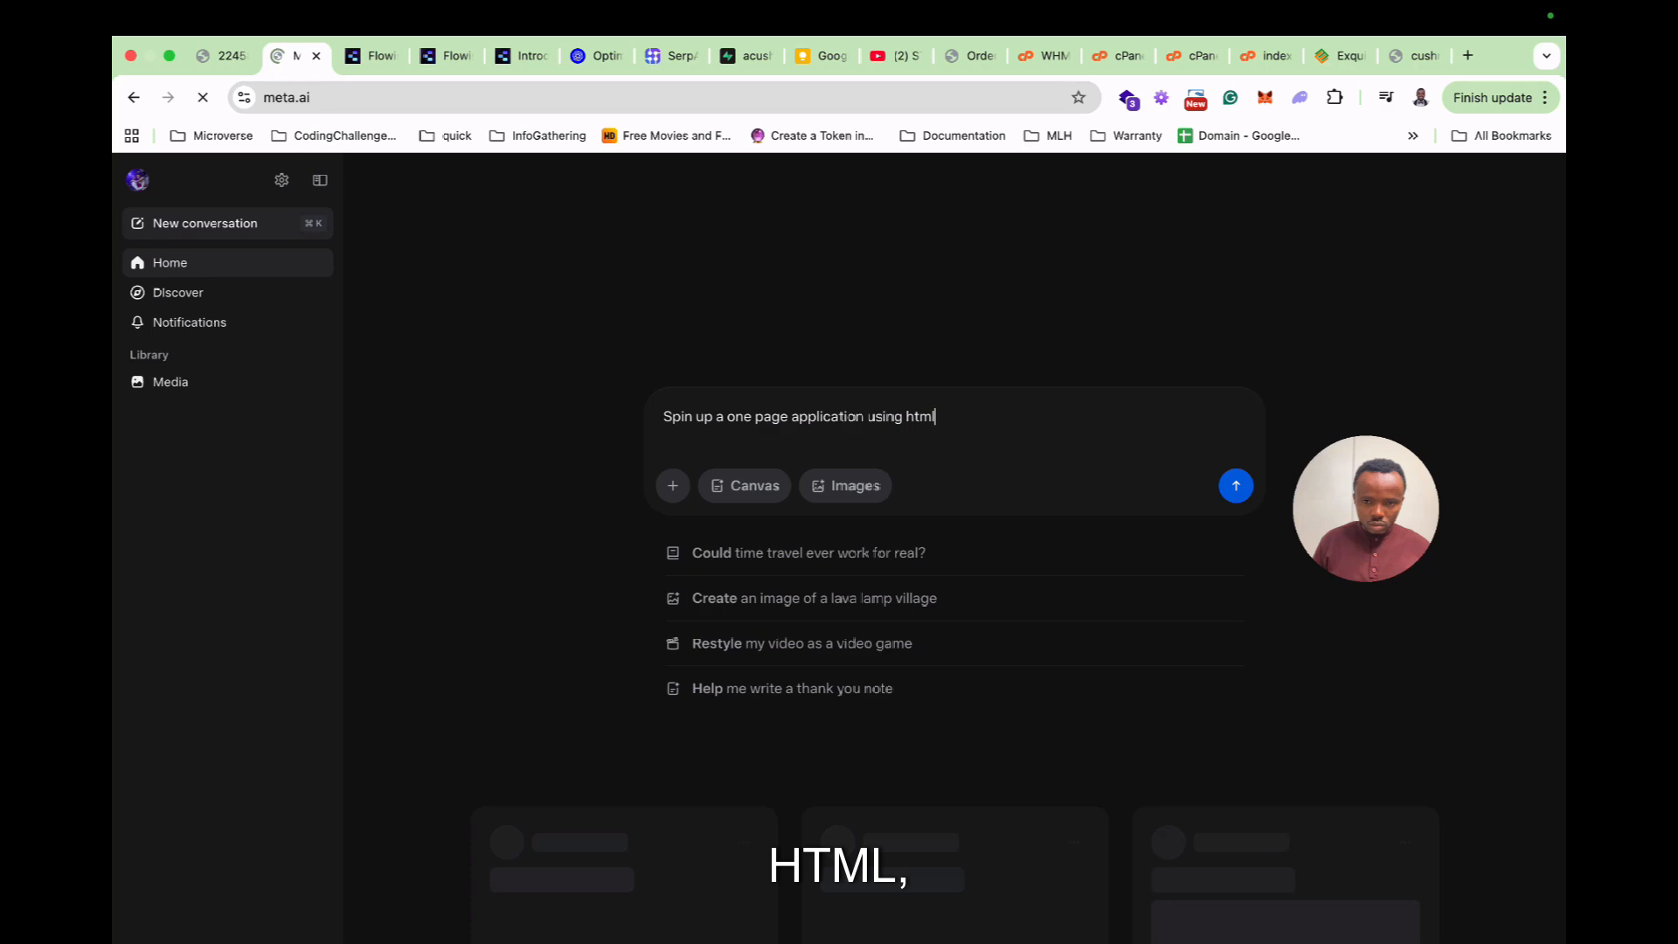
pyautogui.write('css and jav')
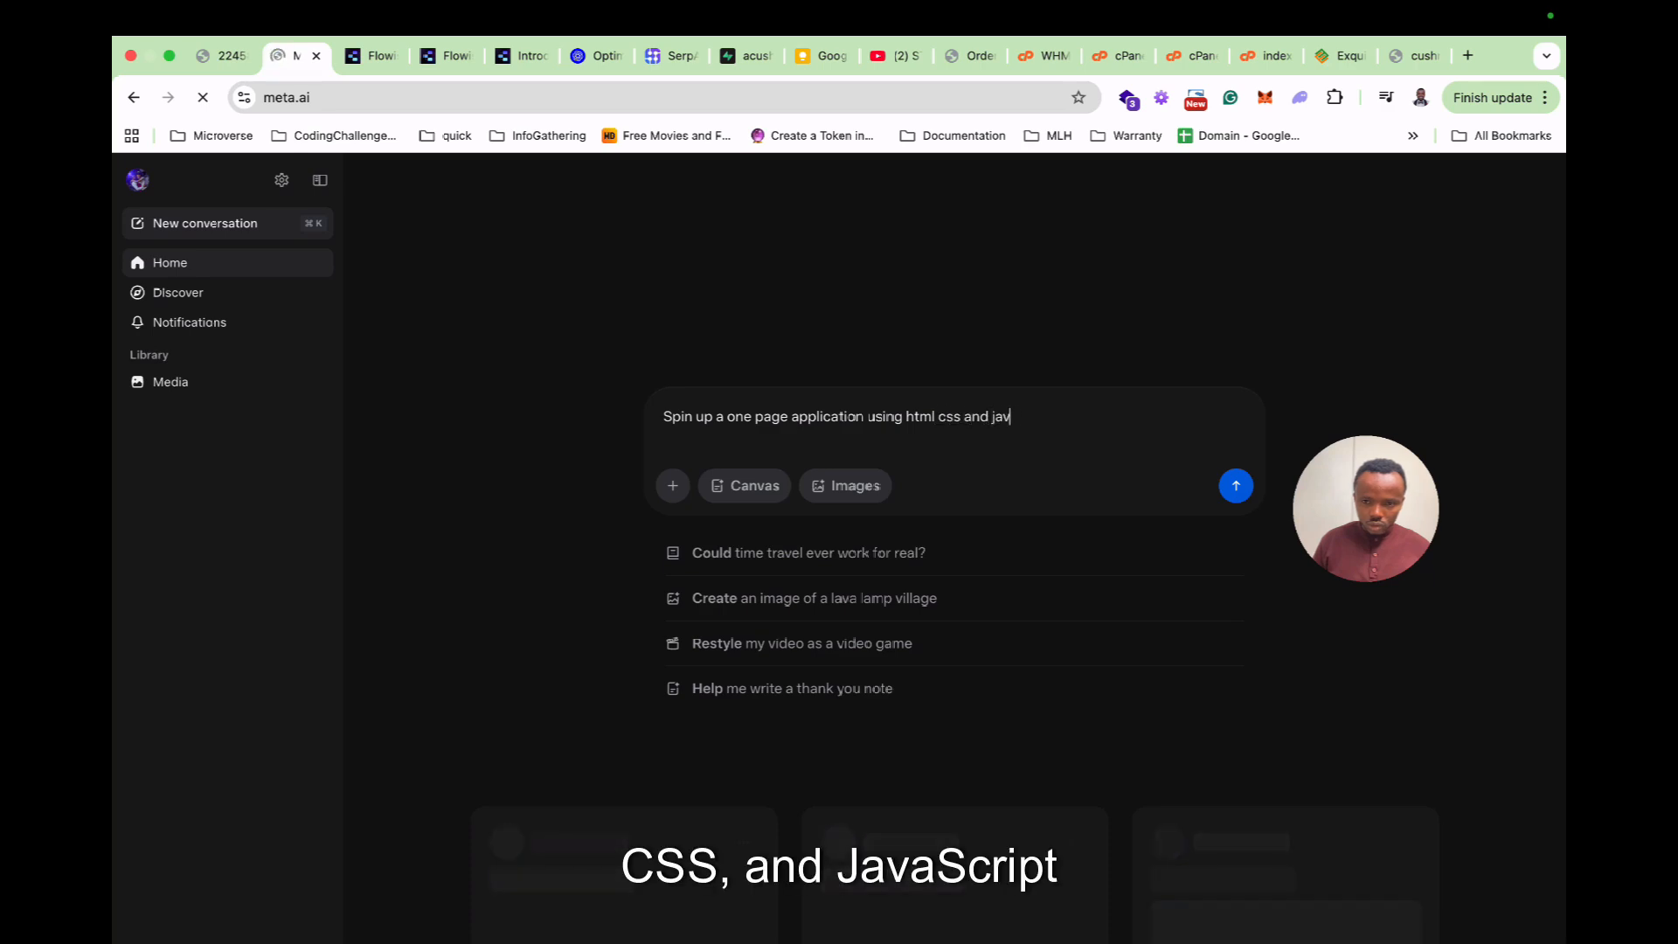
pyautogui.write('ascript for Exquisi')
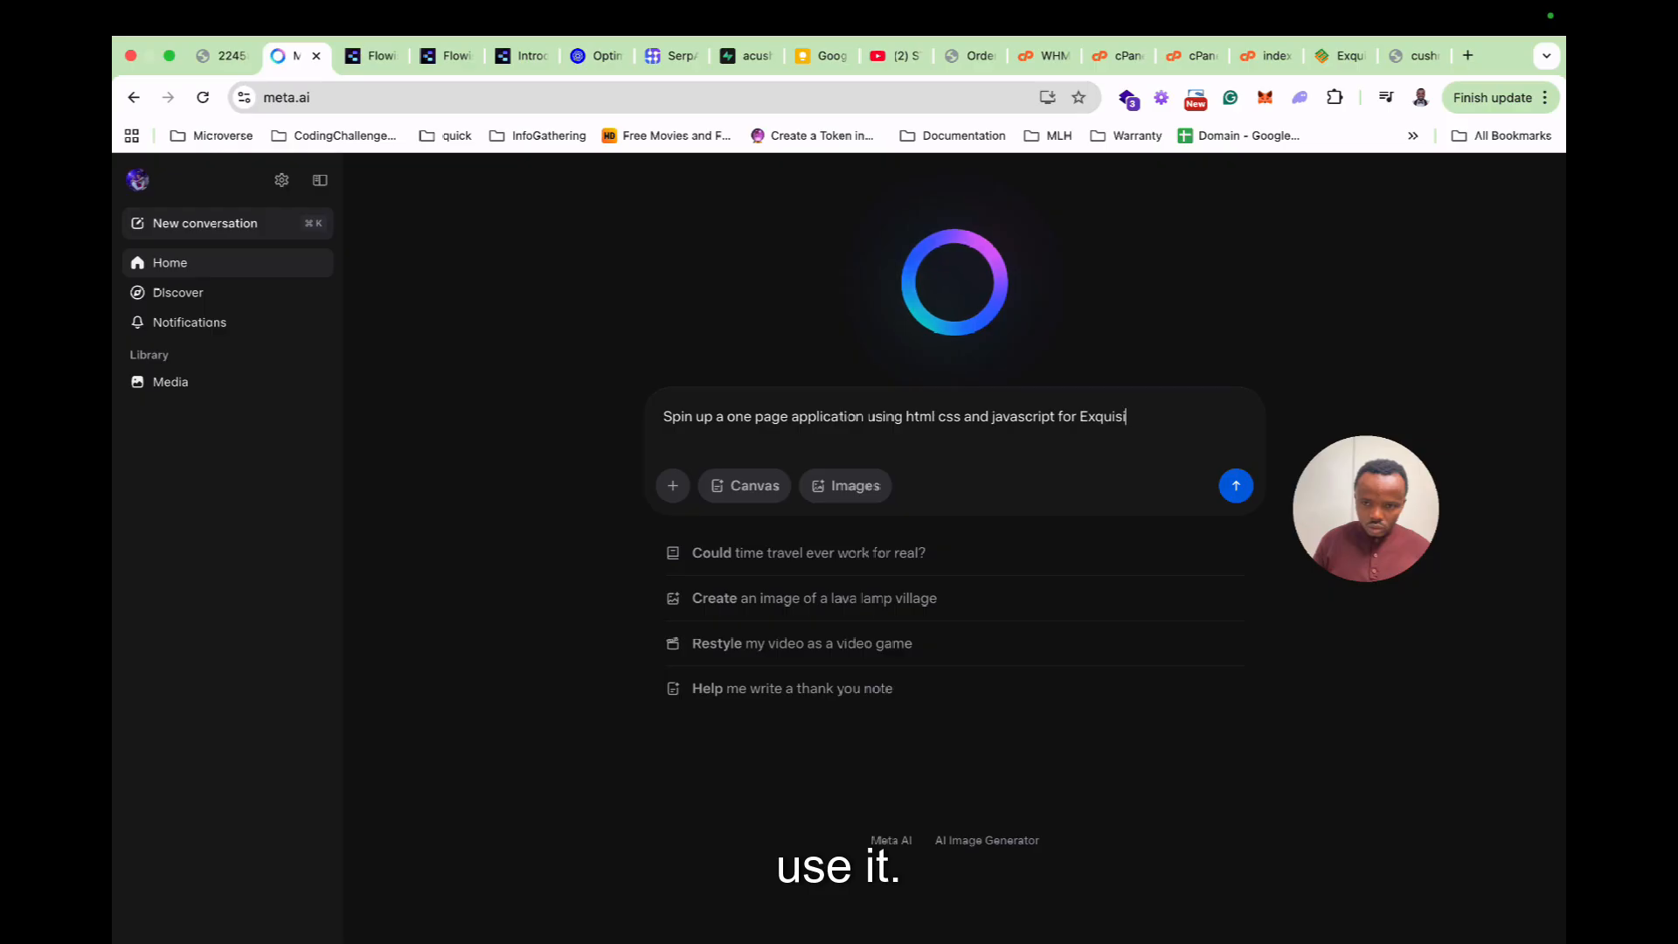
pyautogui.write('te Edibles,')
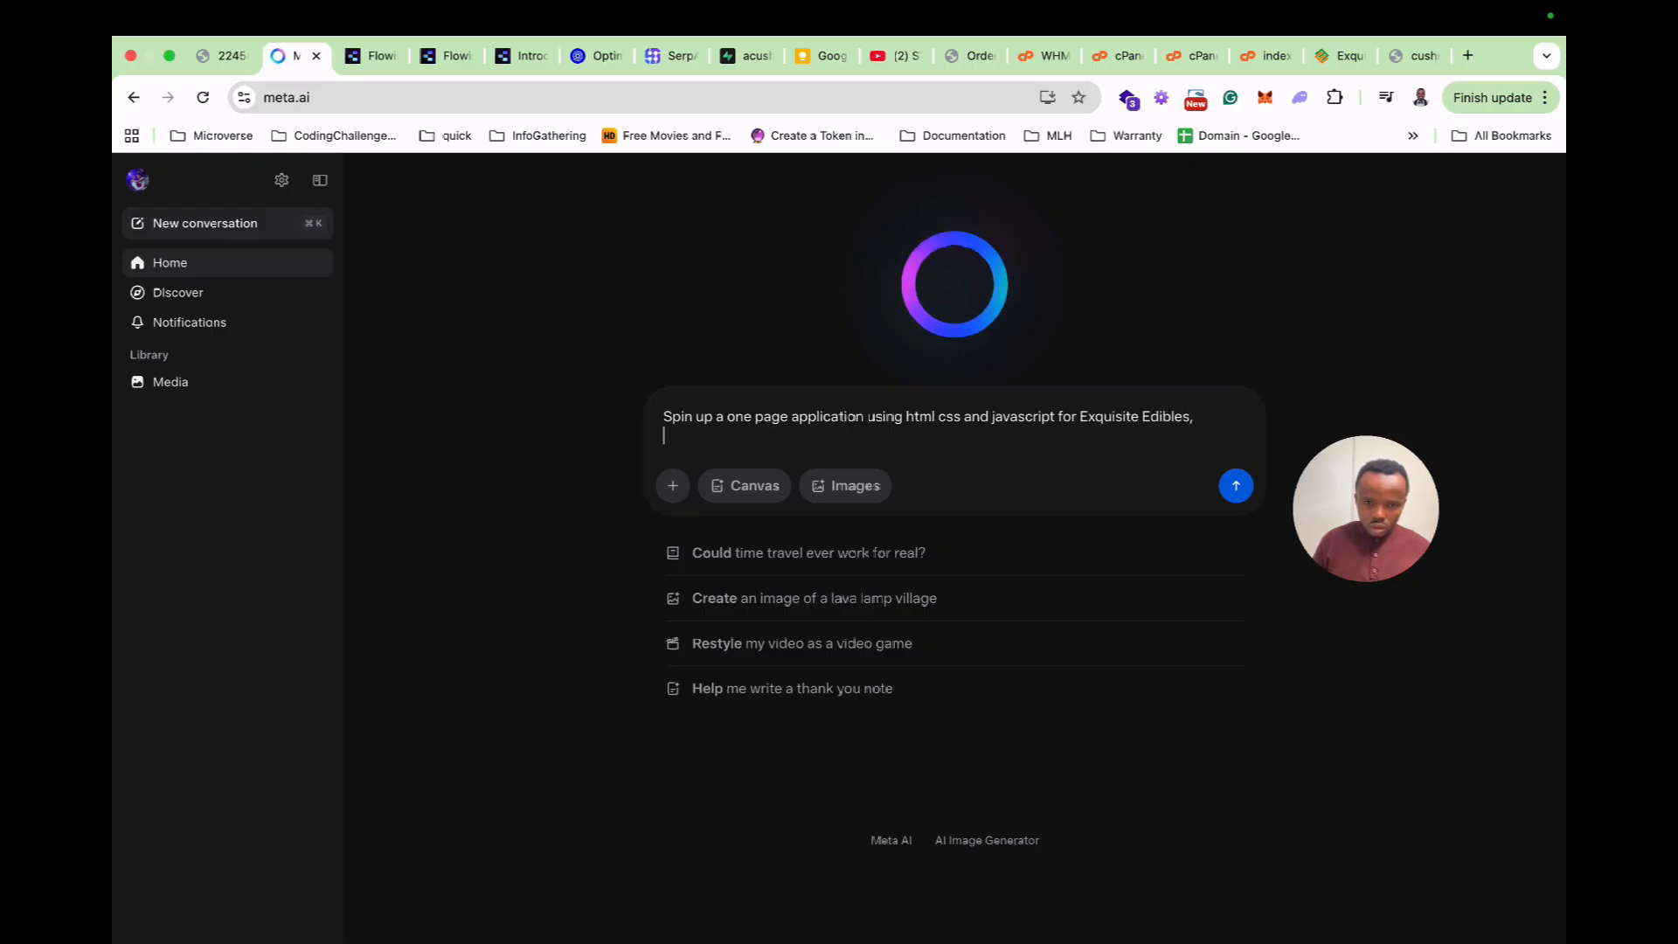
pyautogui.press('Return')
pyautogui.write('Yo')
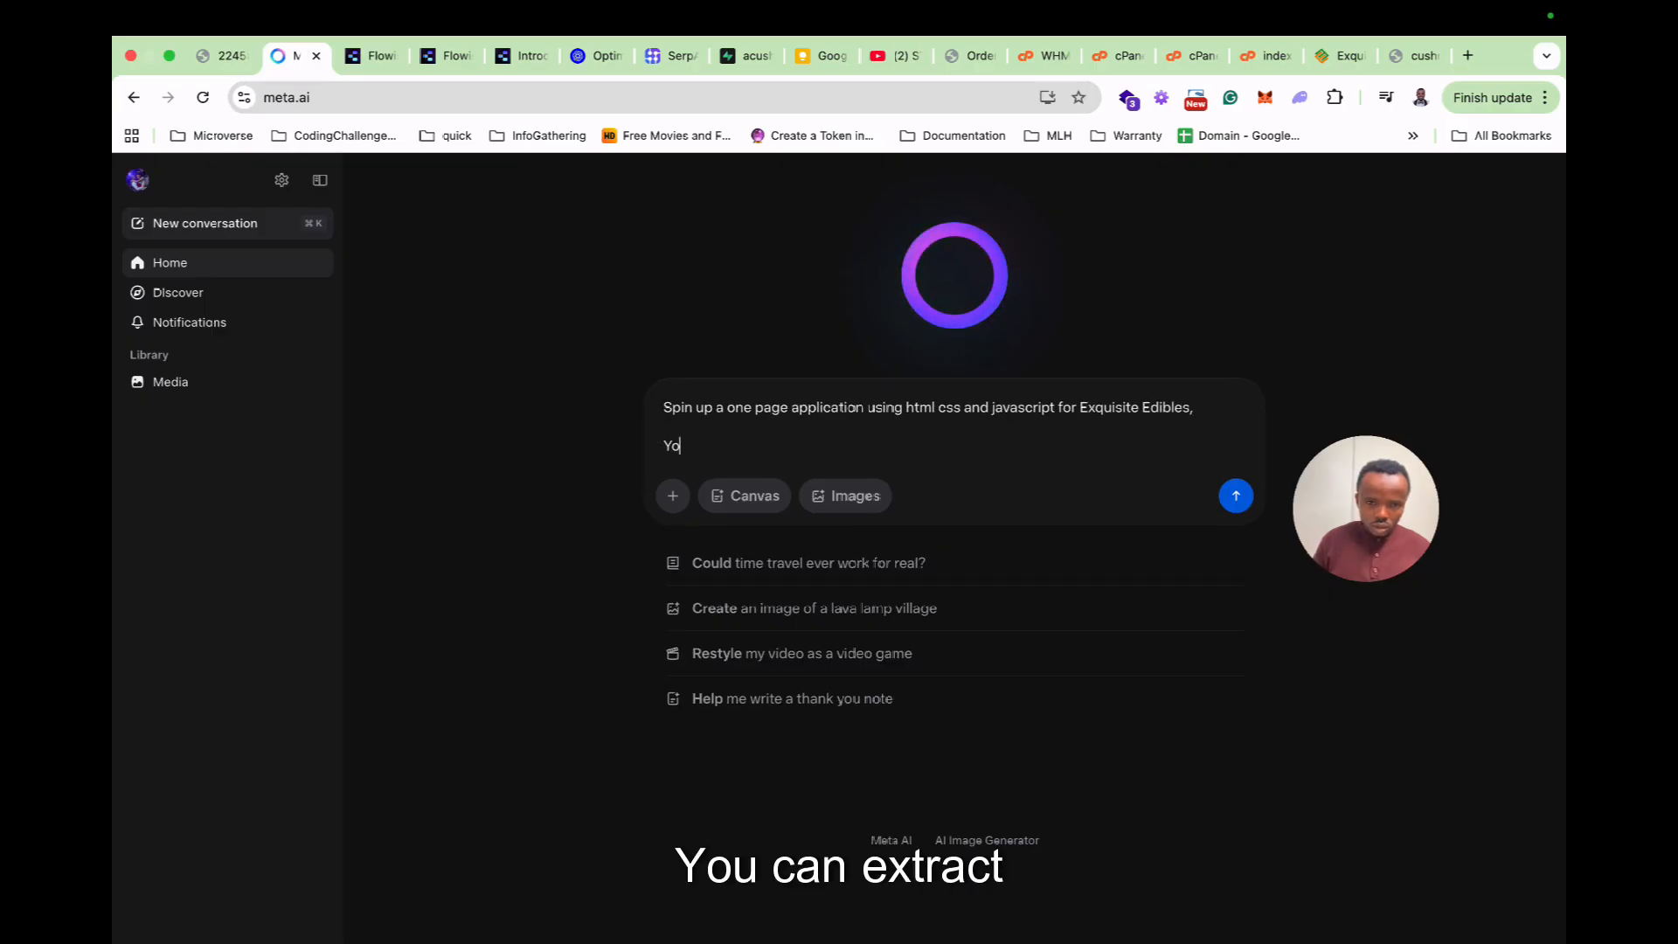
pyautogui.write('u can extract useful in')
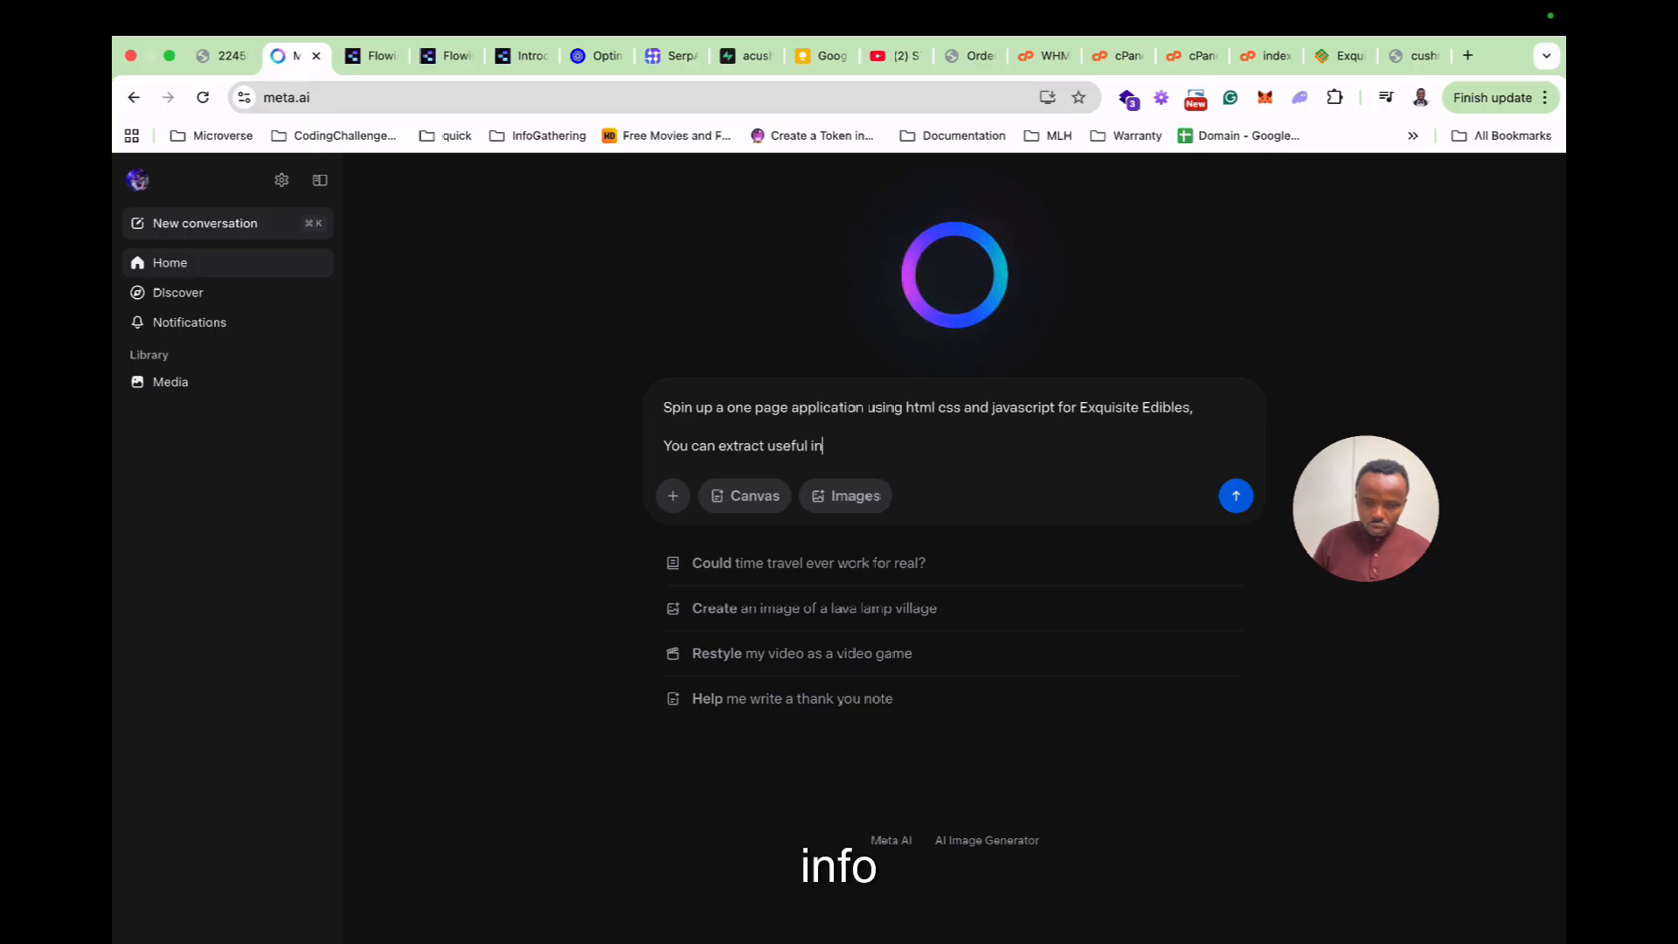
pyautogui.write('fo from the text below')
pyautogui.hotkey('shift', 'Return')
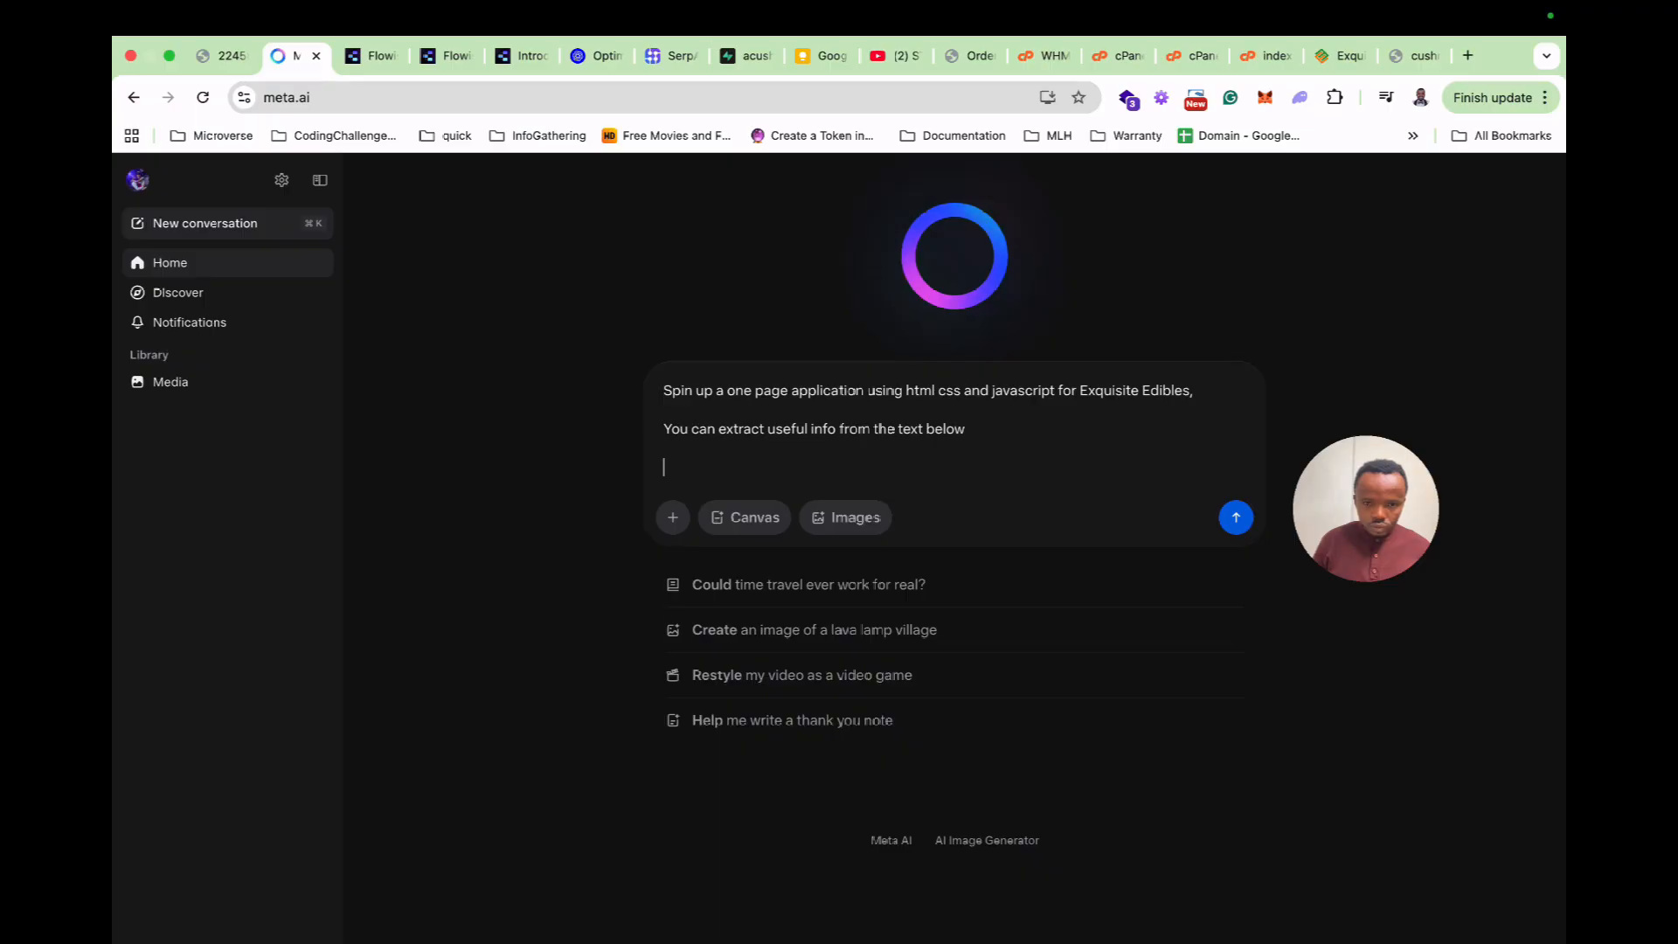
pyautogui.press('super+v')
pyautogui.press('super+a')
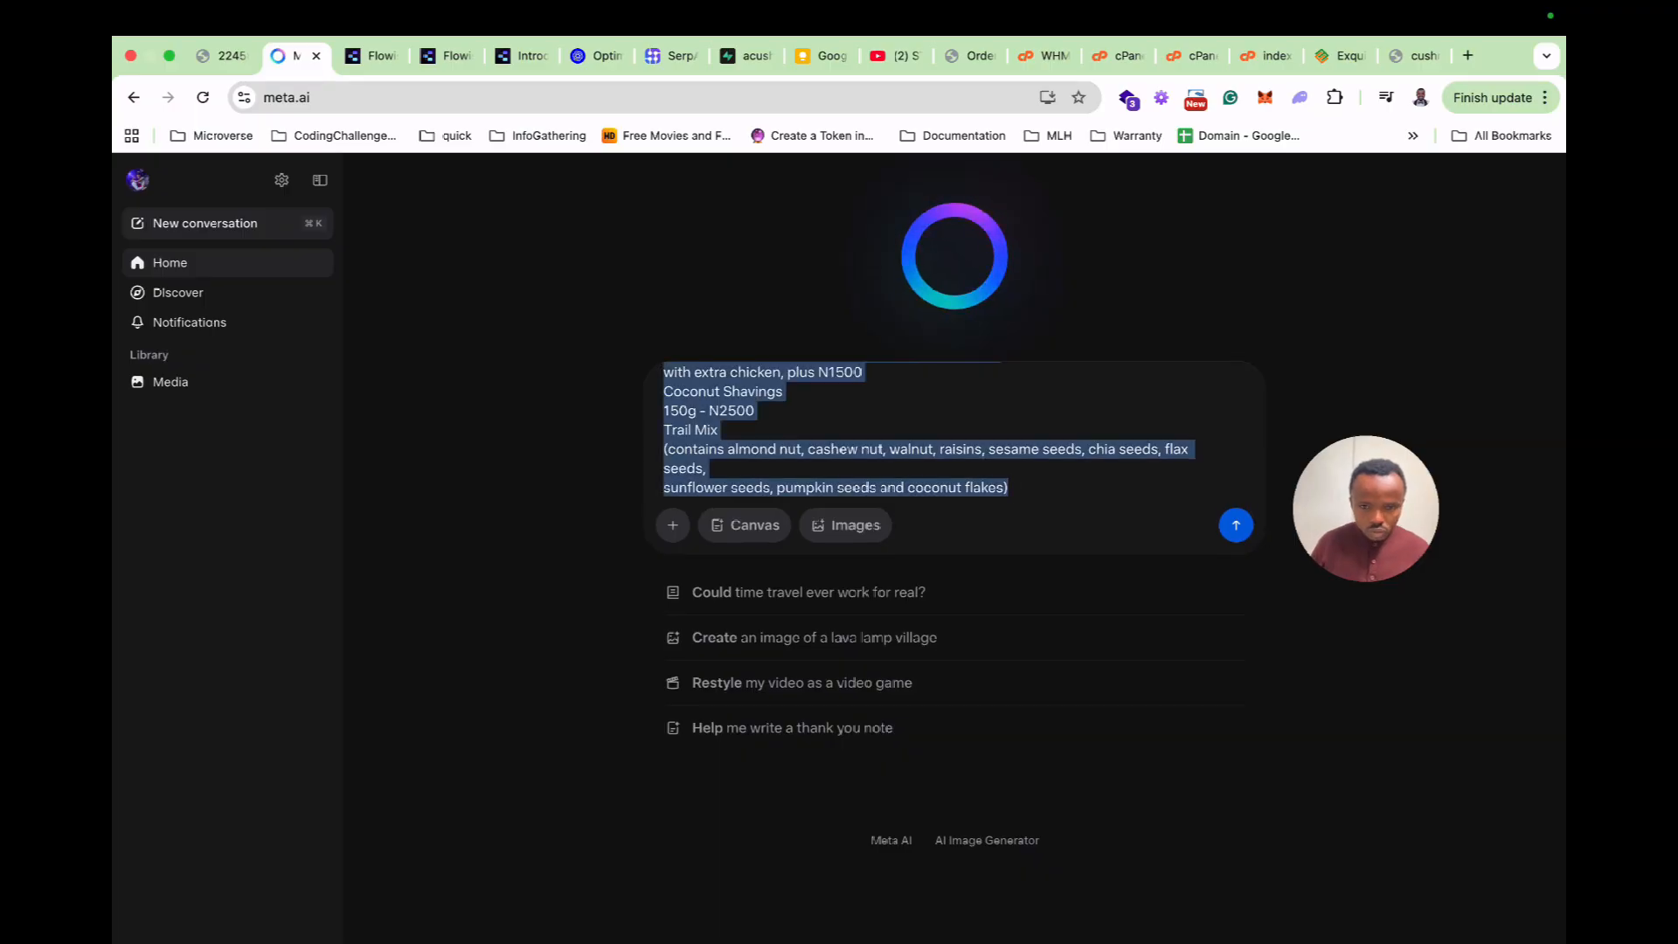
pyautogui.click(1236, 524)
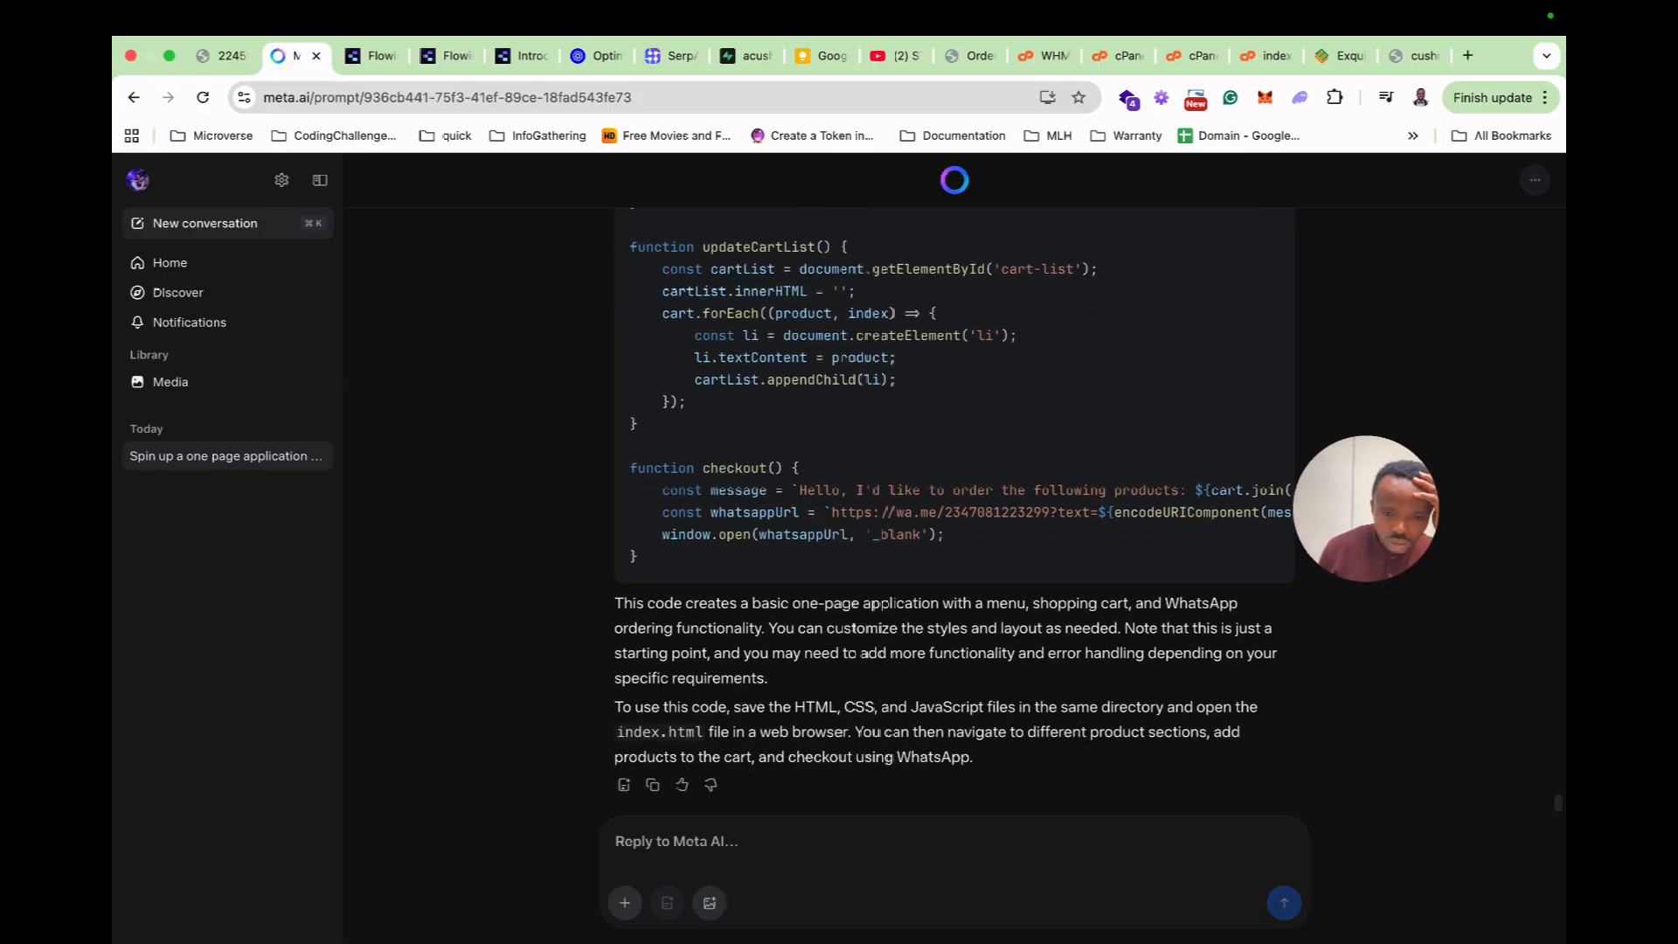
# Copy the generated index.html code and save it into index.html in the cPanel editor.
pyautogui.scroll(20, 884, 603)
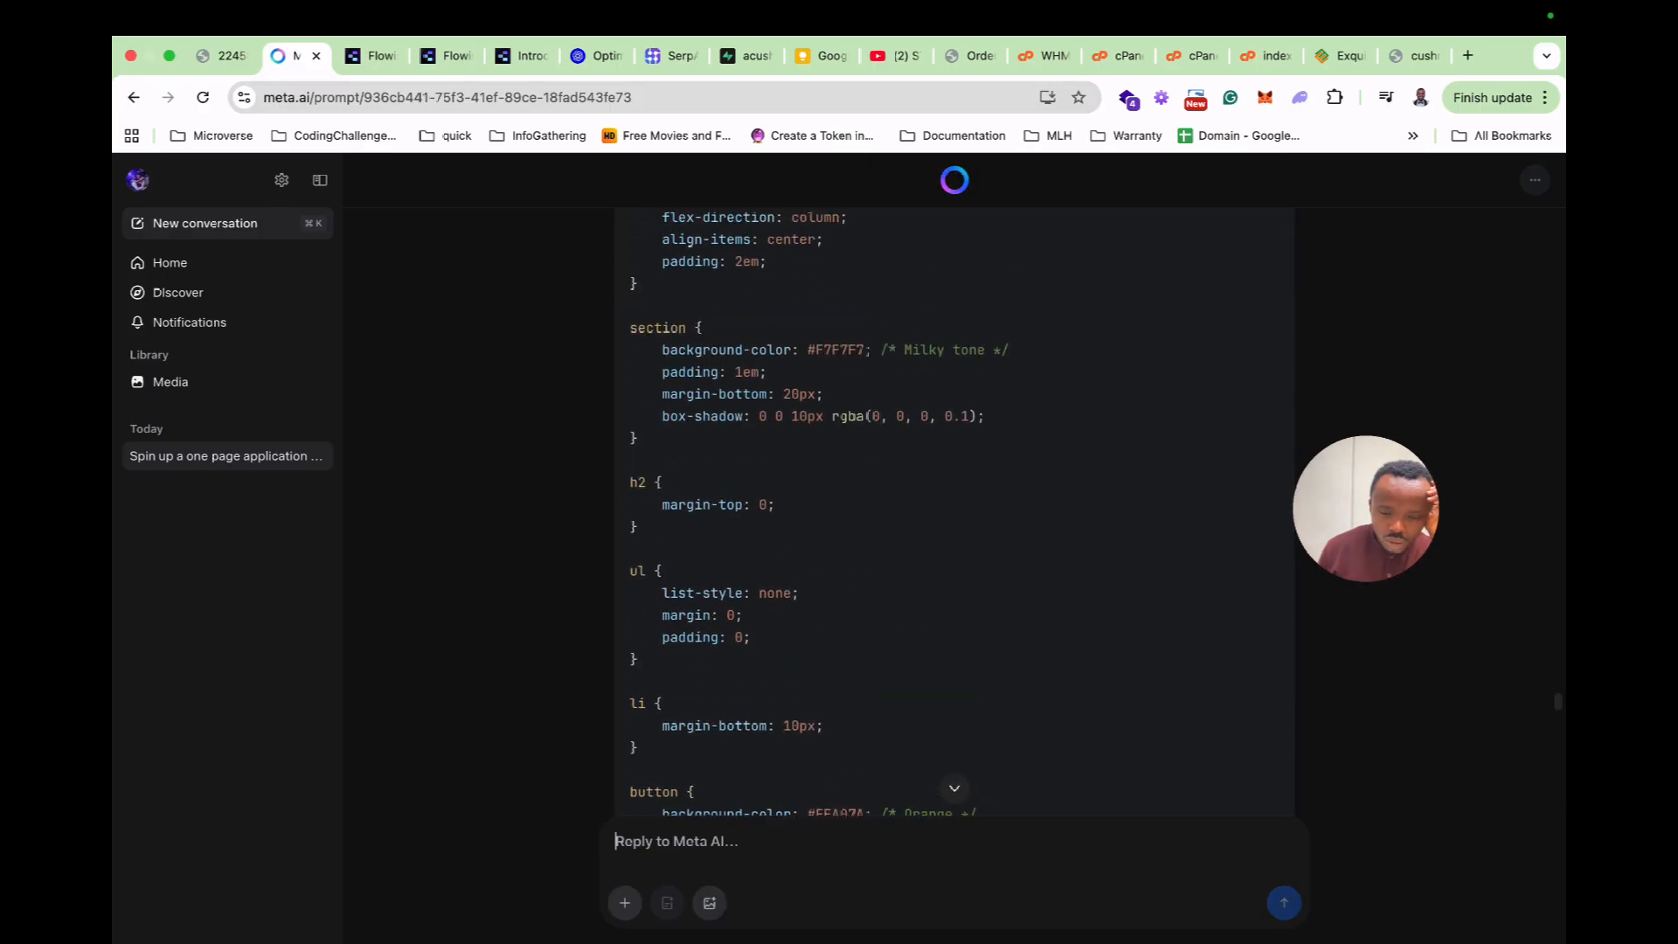
pyautogui.scroll(10, 955, 511)
pyautogui.scroll(-9, 954, 511)
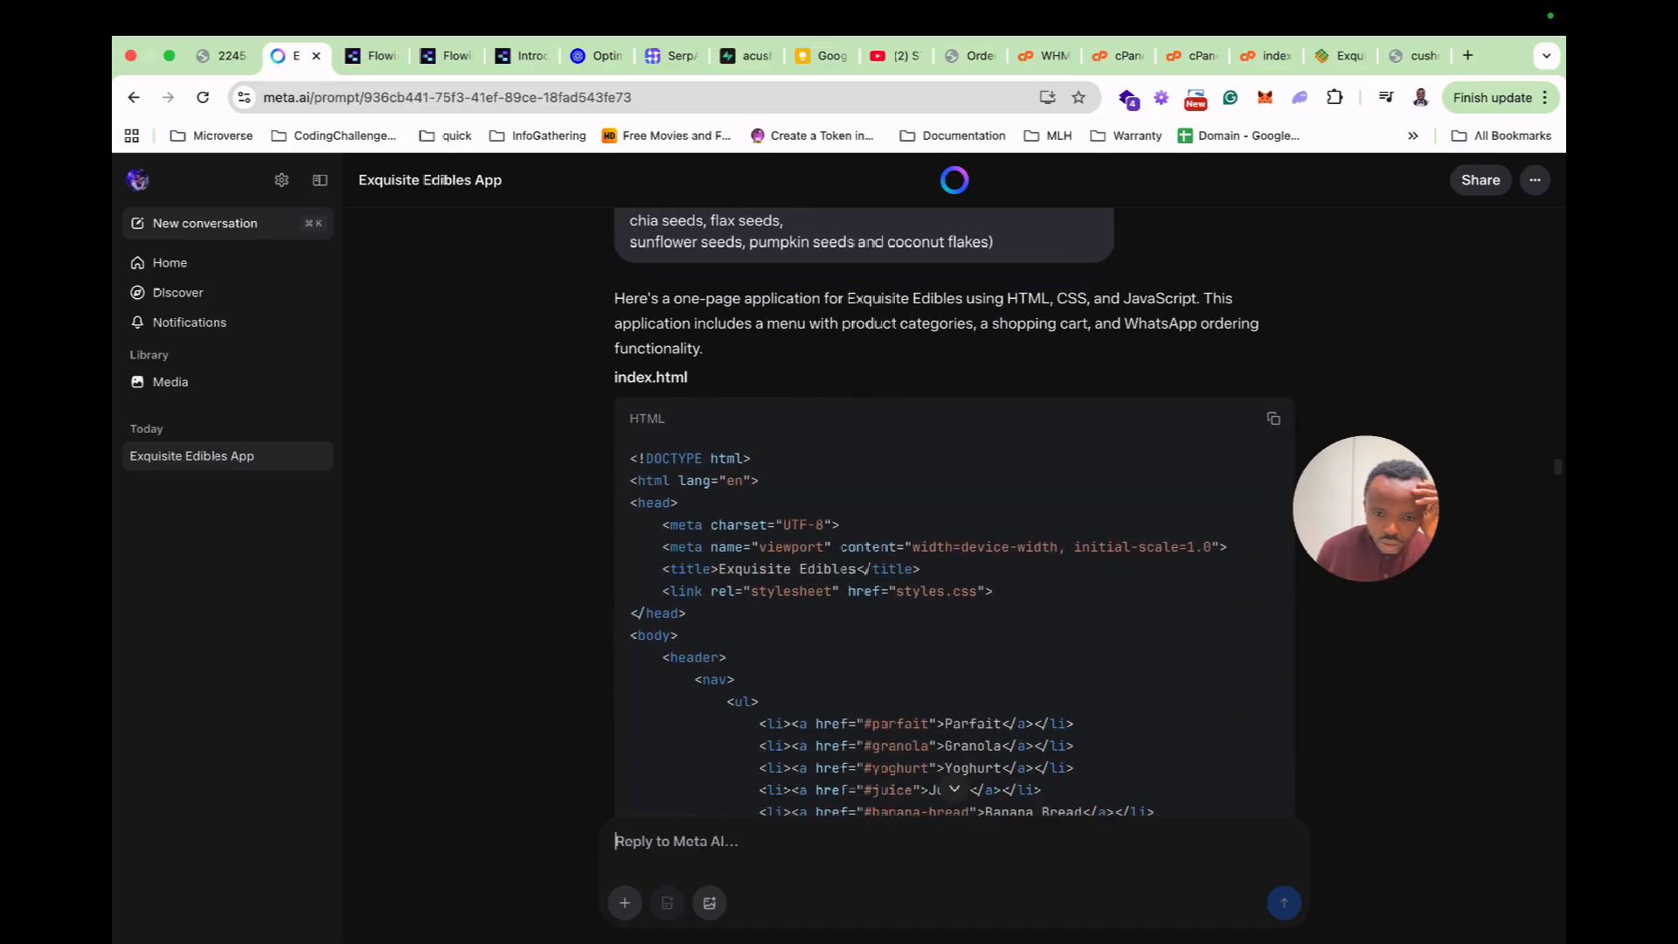
pyautogui.scroll(-3, 952, 511)
pyautogui.click(1273, 295)
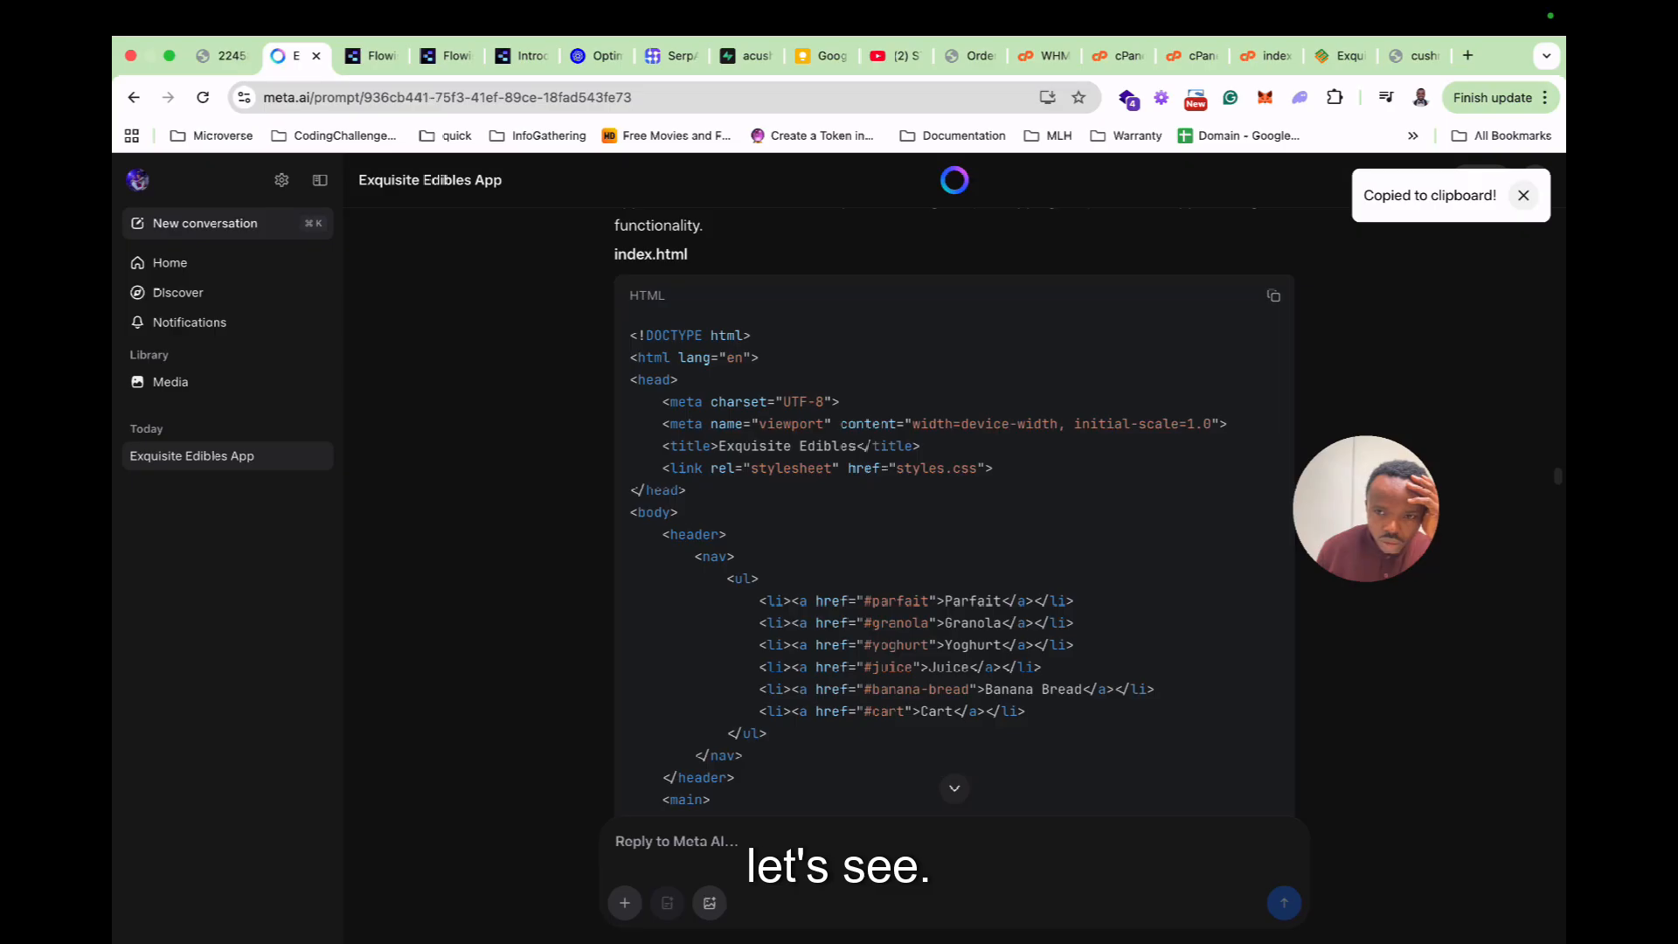
pyautogui.click(1439, 175)
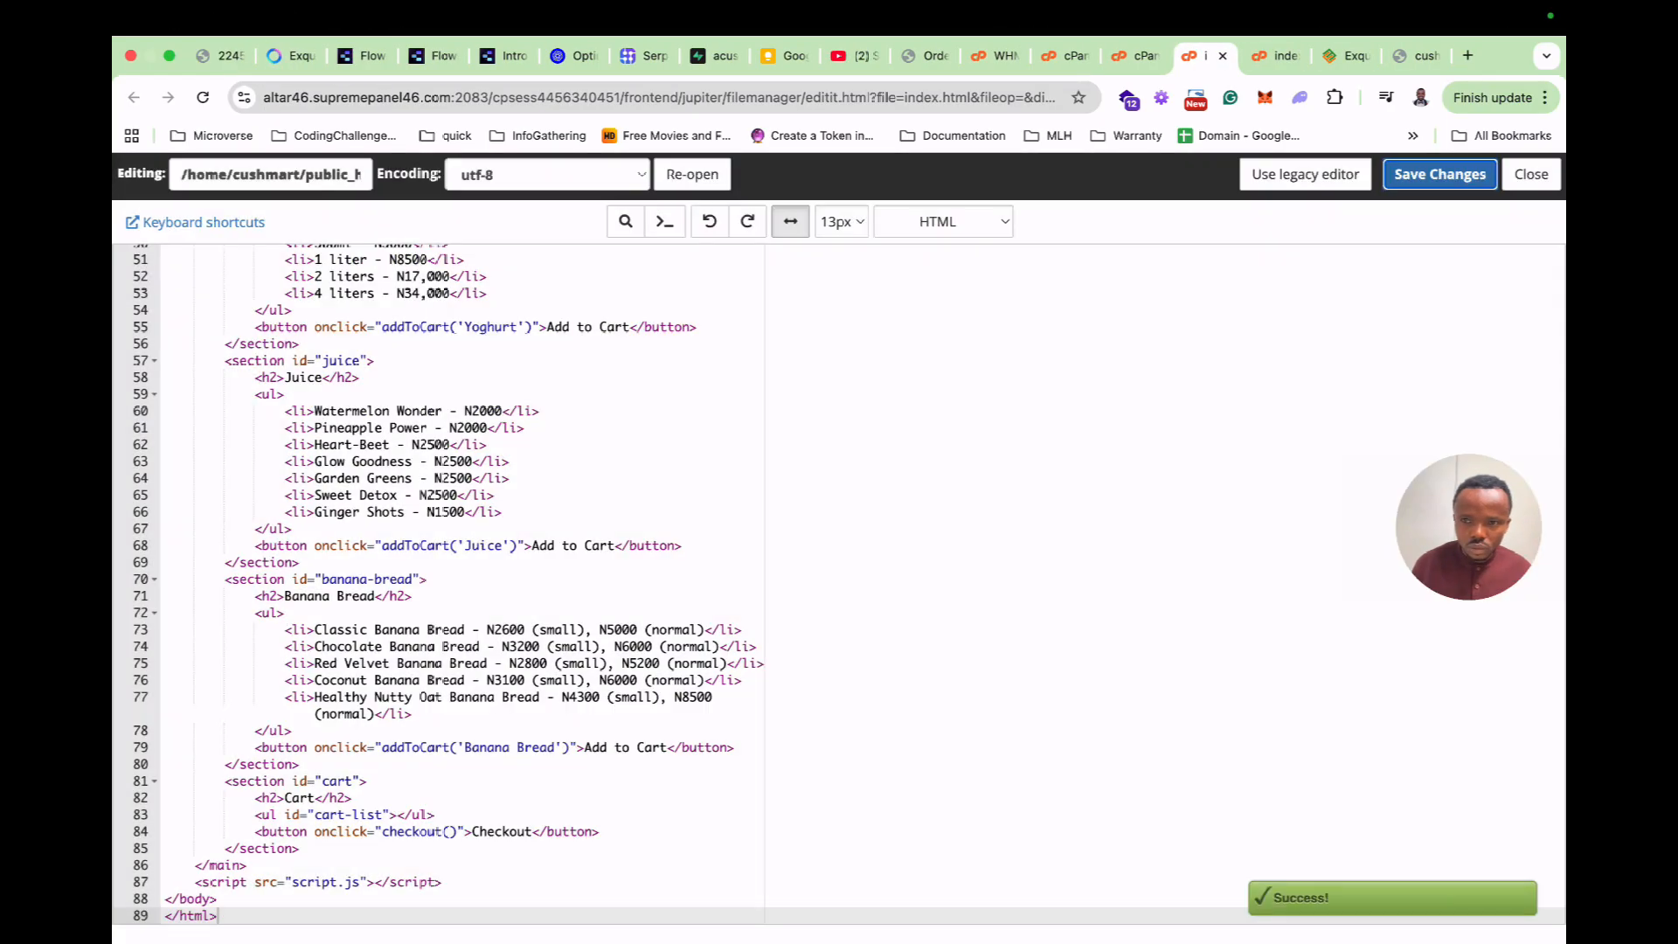
# Leave the index.html editor and view the updated Exquisite site page.
pyautogui.click(1415, 56)
pyautogui.click(1273, 56)
pyautogui.click(1292, 56)
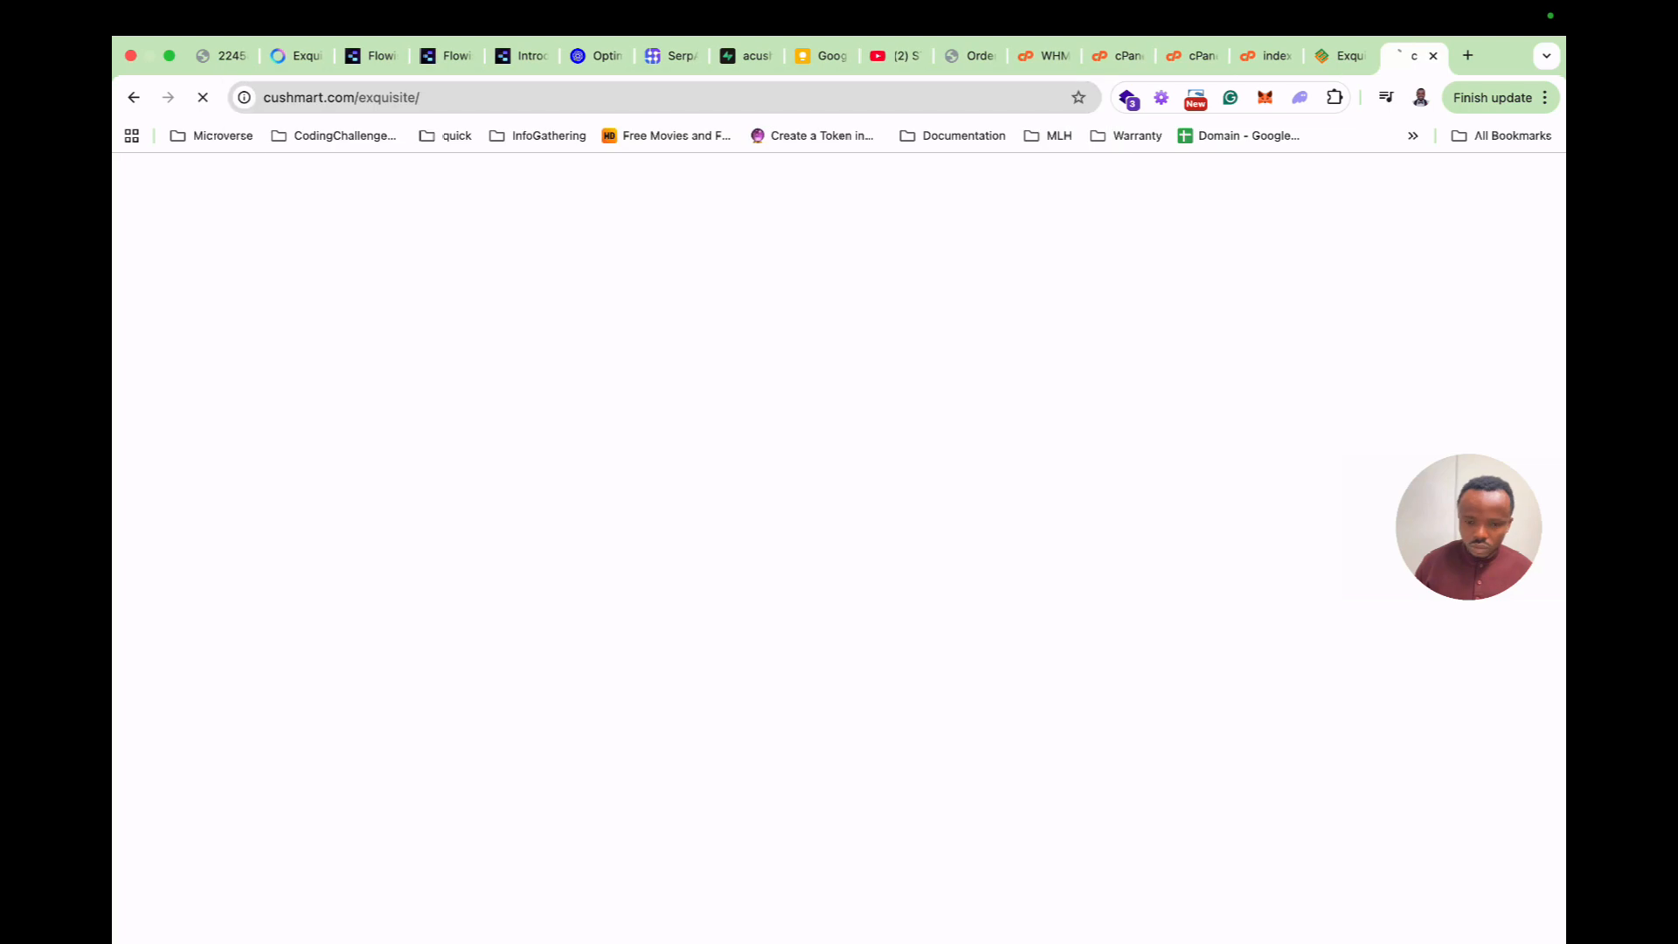
pyautogui.scroll(-10, 839, 541)
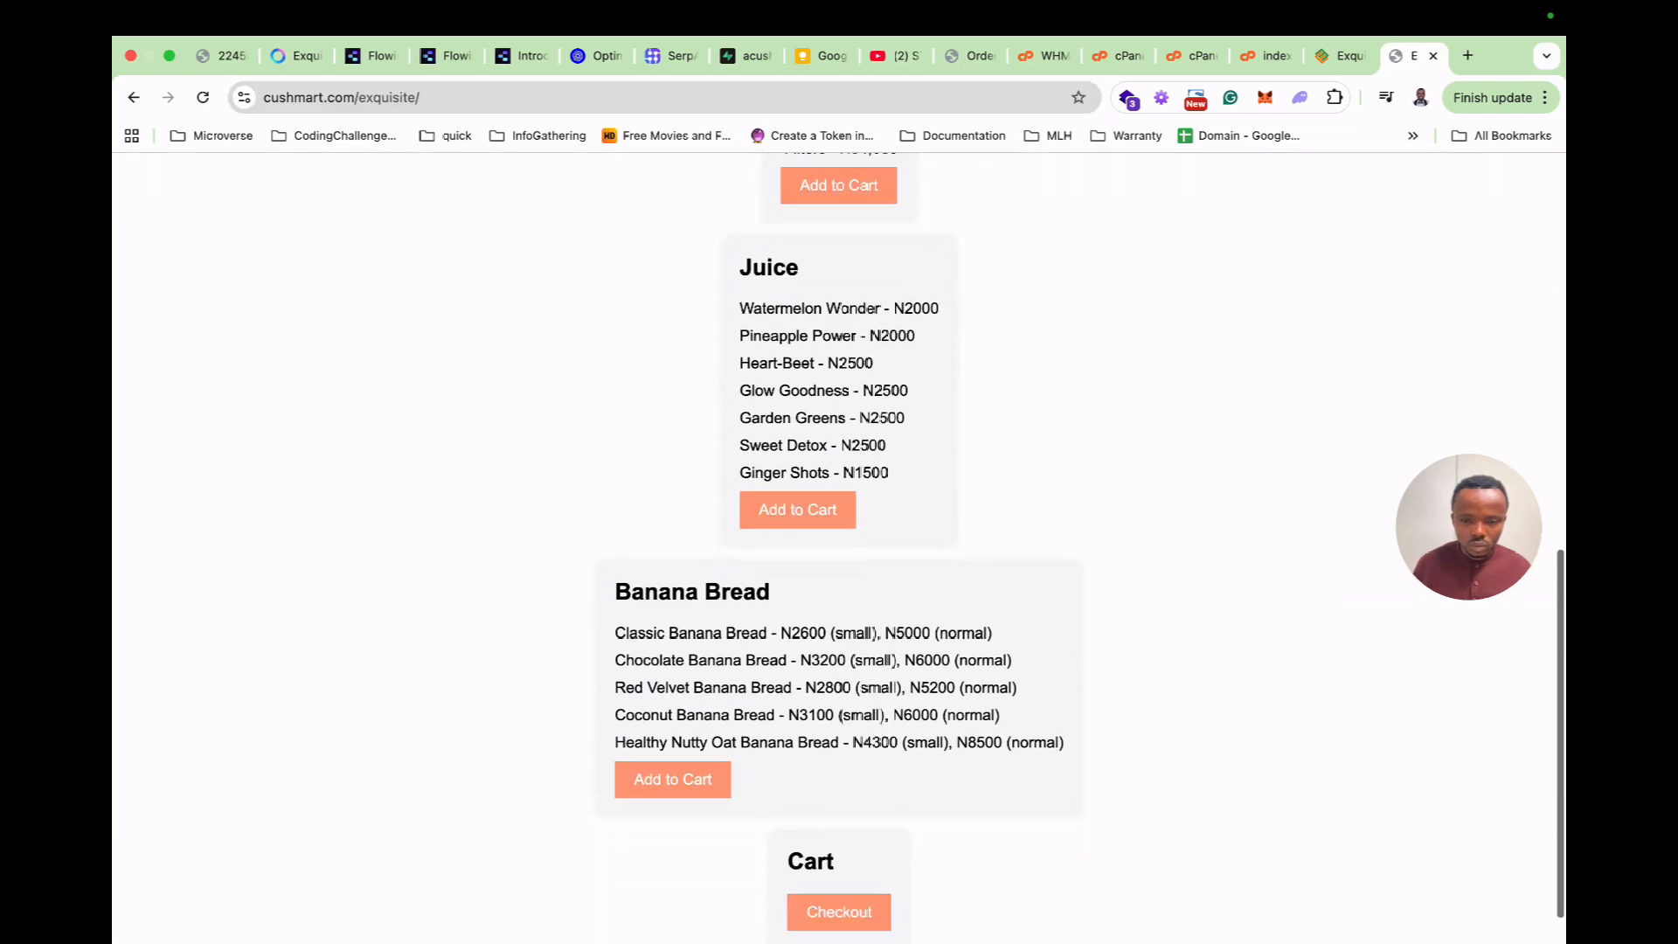
pyautogui.scroll(10, 839, 541)
# Inspect the shop page in DevTools, preview it at tablet width, then close DevTools.
pyautogui.rightClick(406, 371)
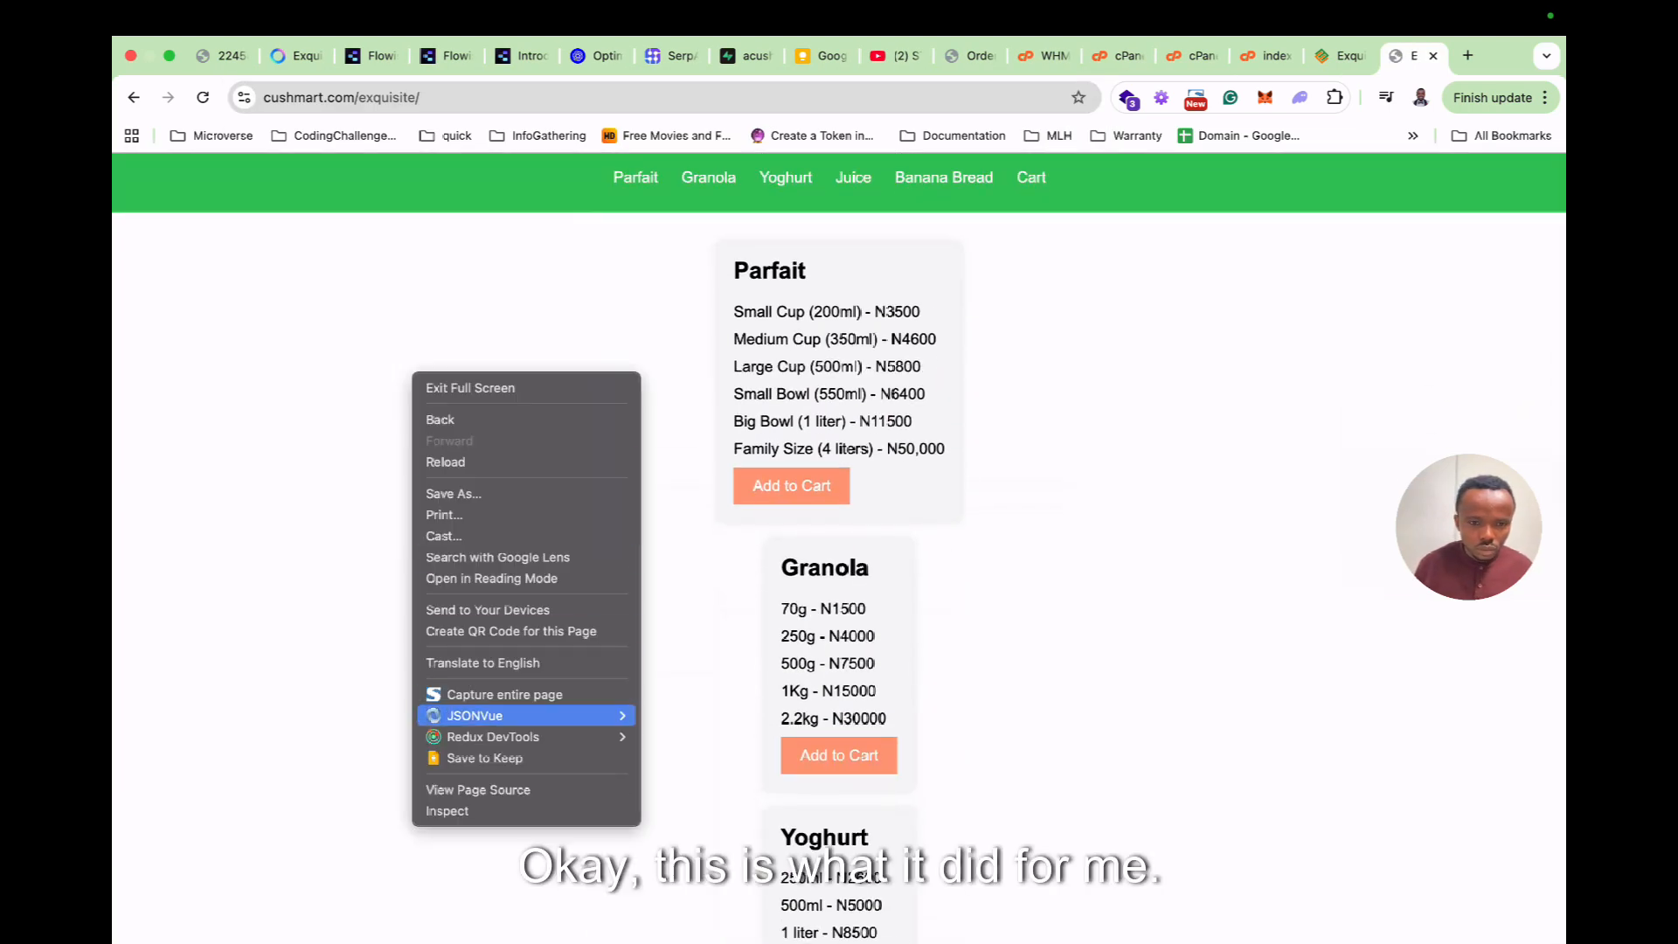
pyautogui.click(450, 810)
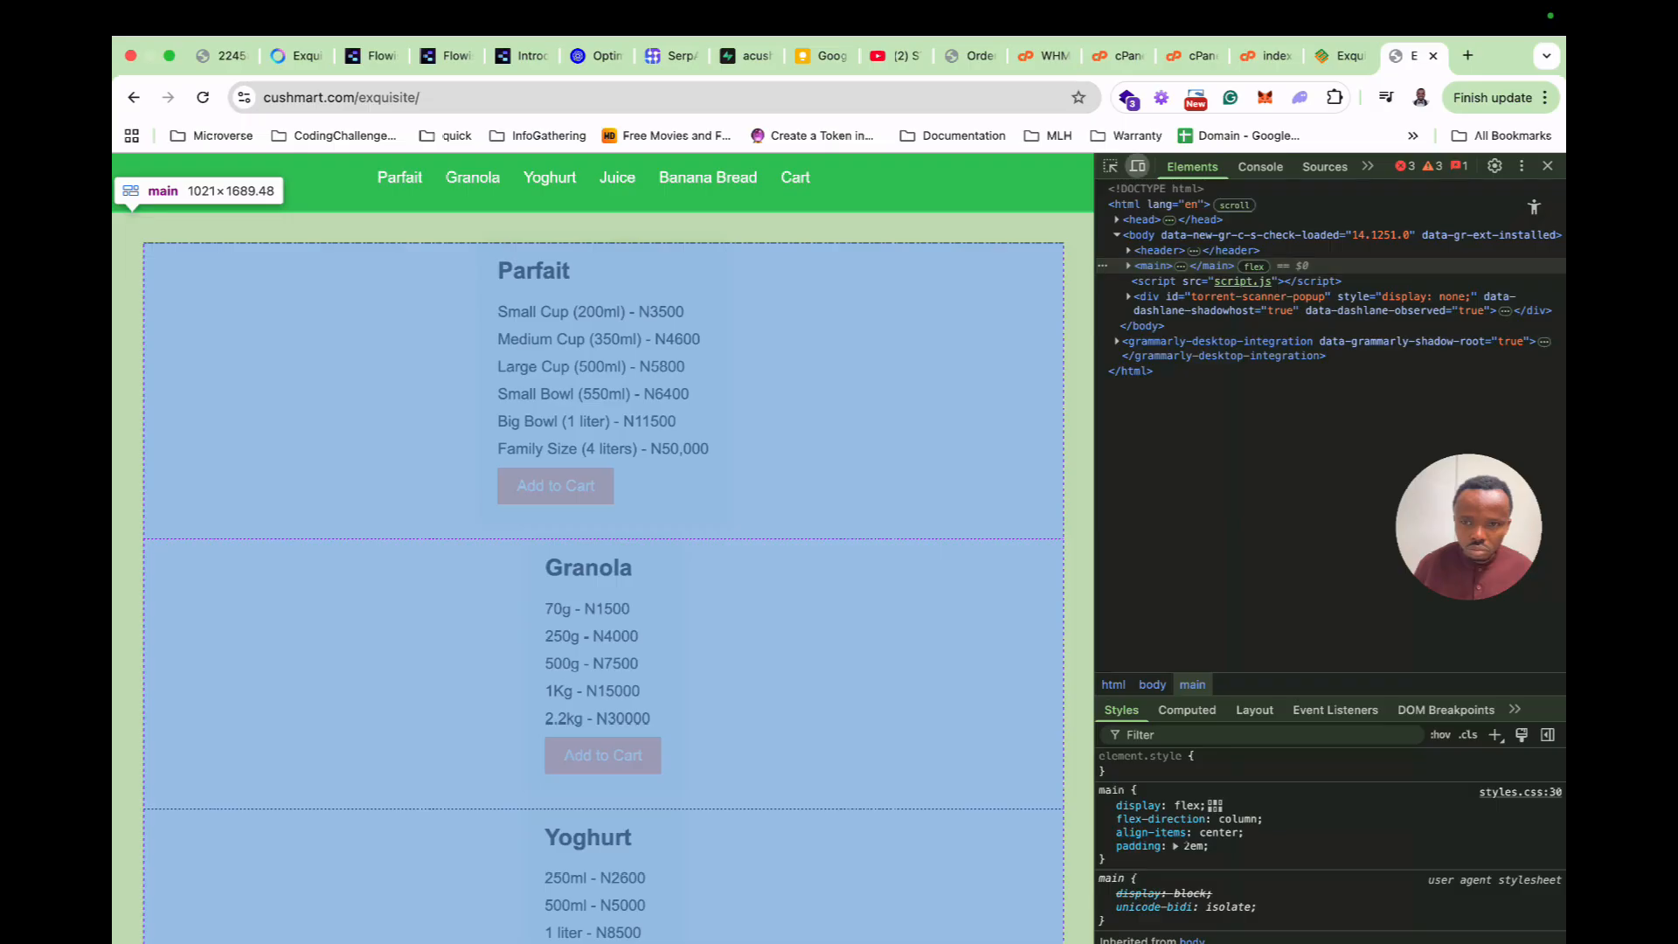
pyautogui.click(1137, 166)
pyautogui.click(1136, 166)
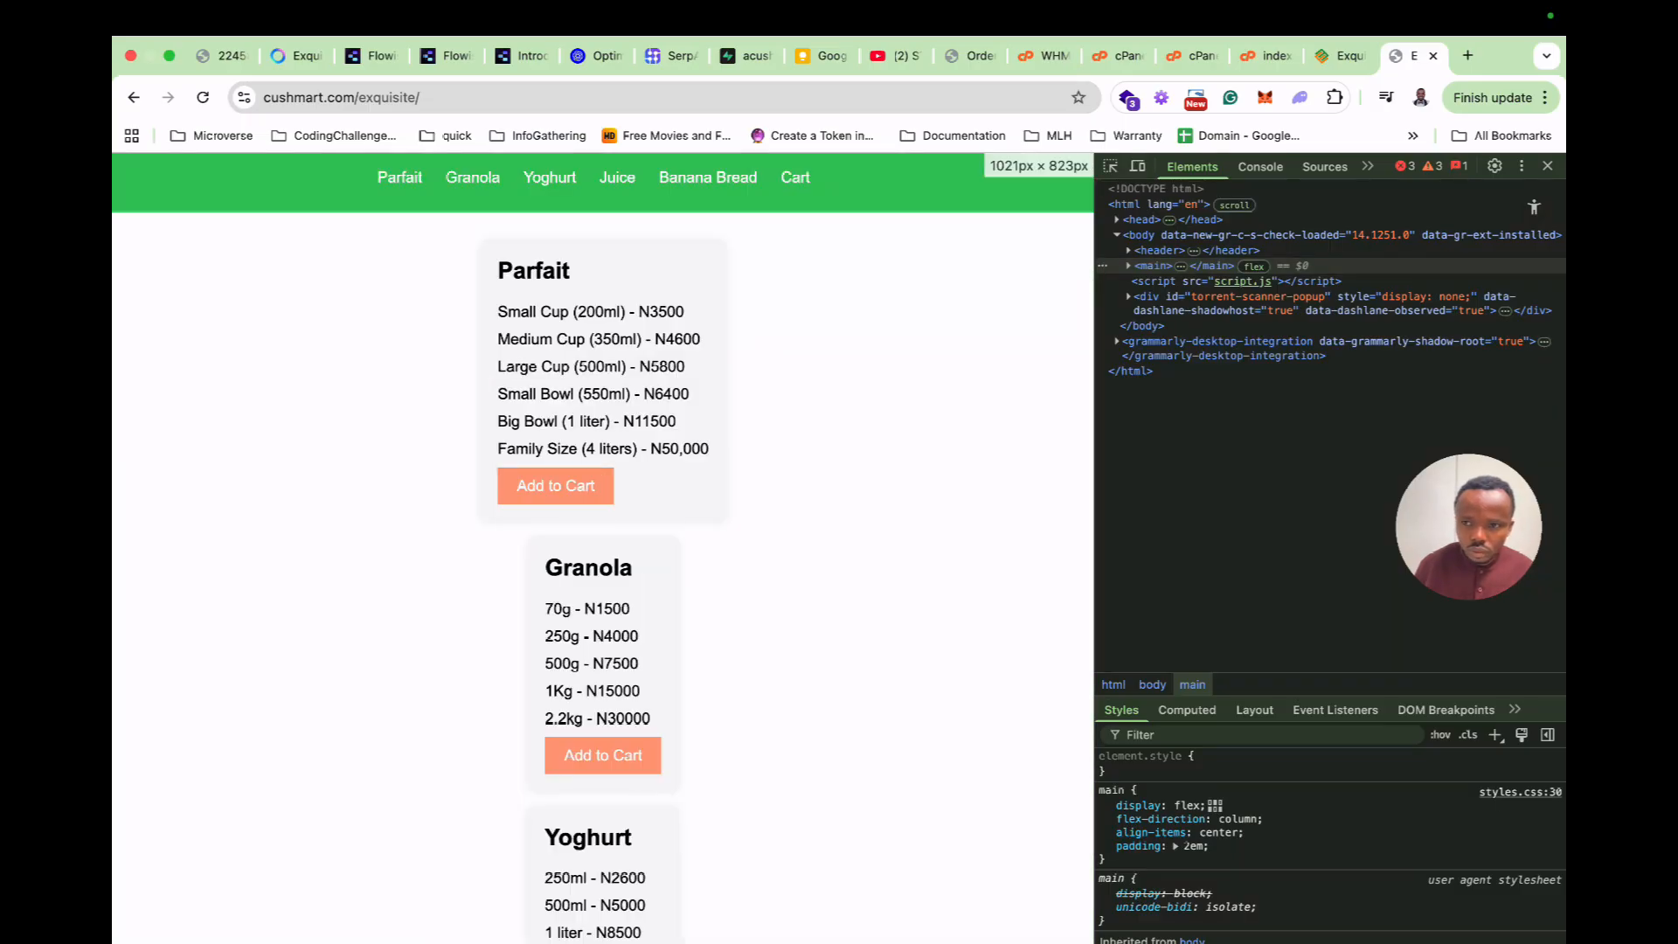
pyautogui.click(1547, 166)
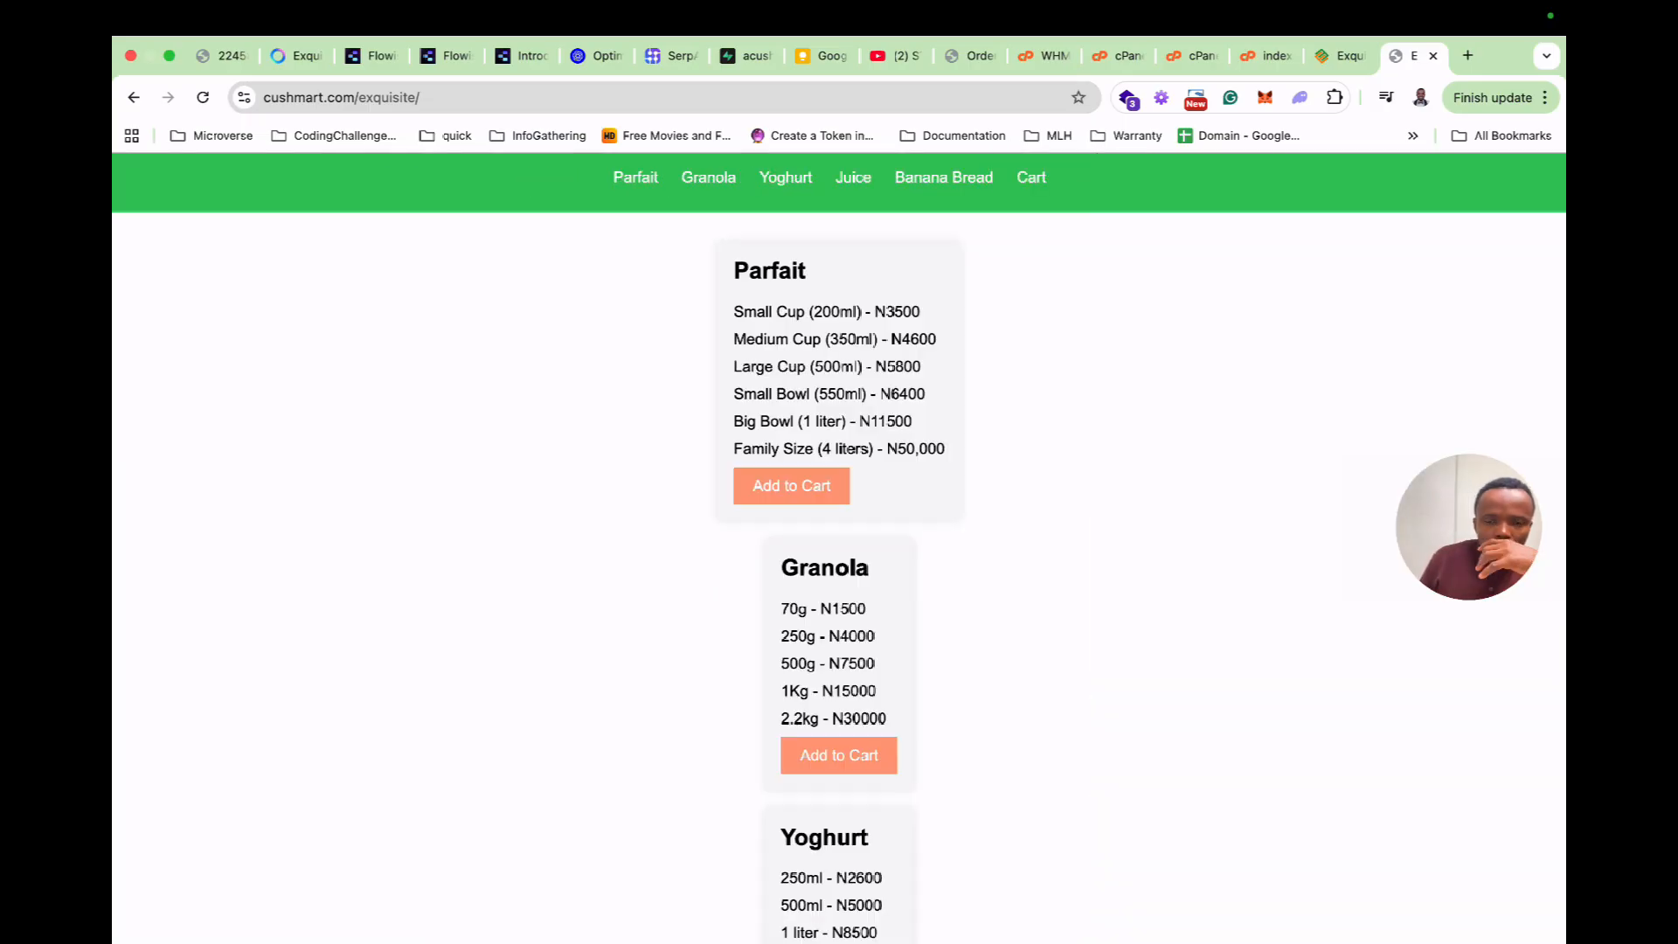
# Jump to the Granola section, then go back to the Meta AI conversation.
pyautogui.scroll(-10, 838, 547)
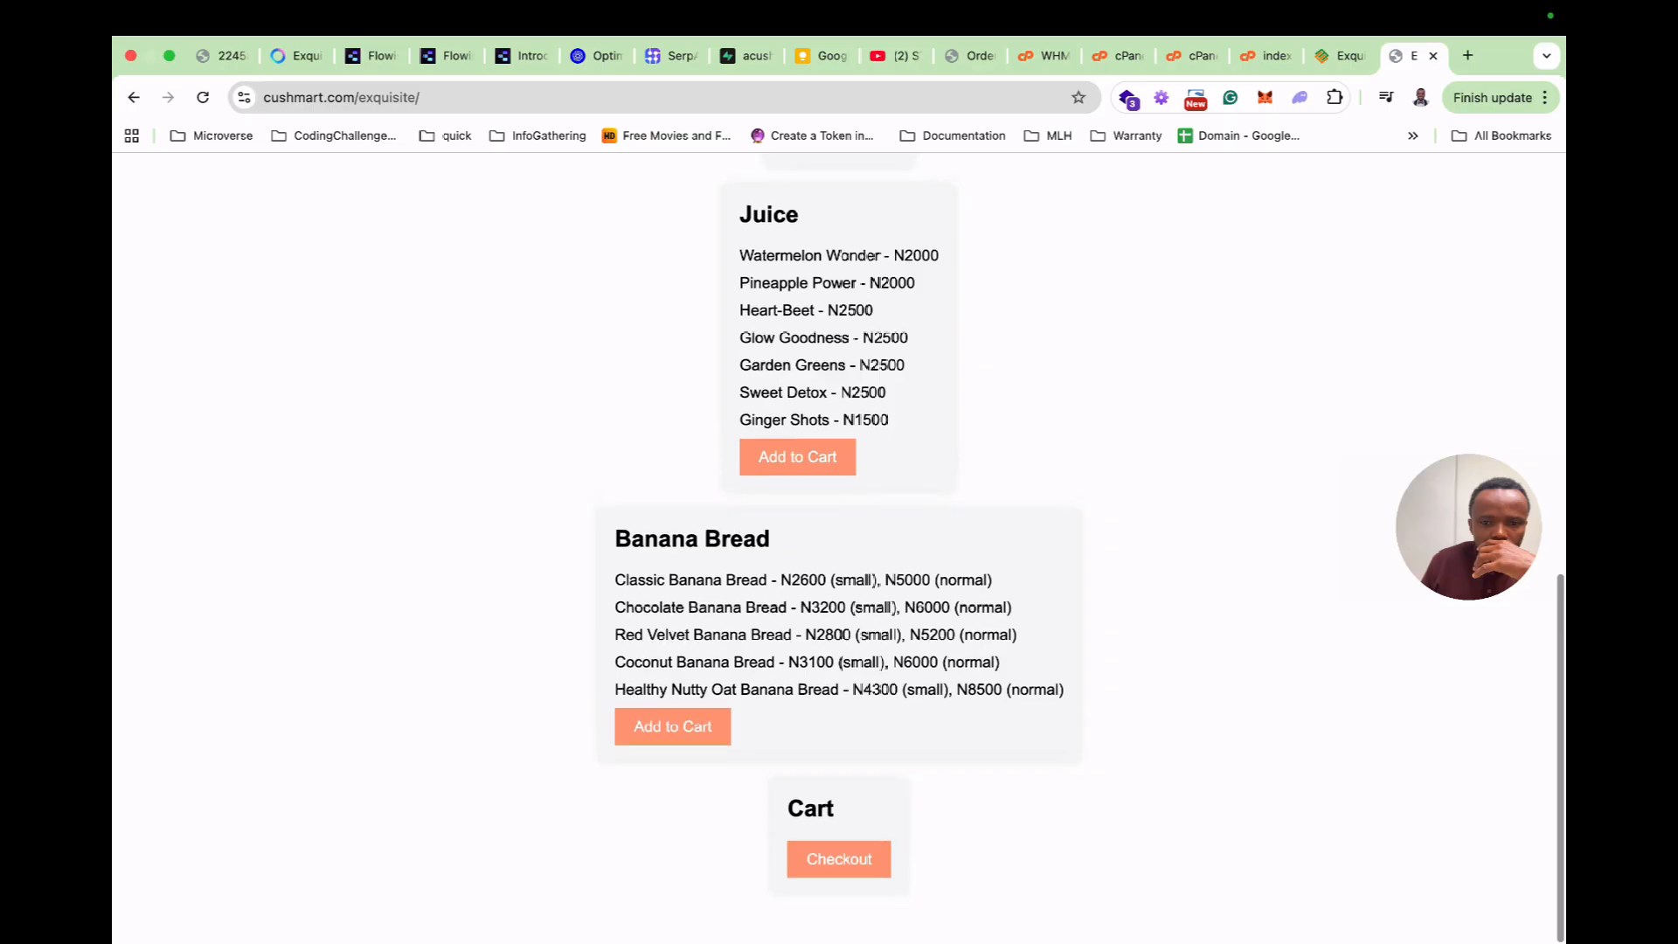
pyautogui.scroll(10, 839, 548)
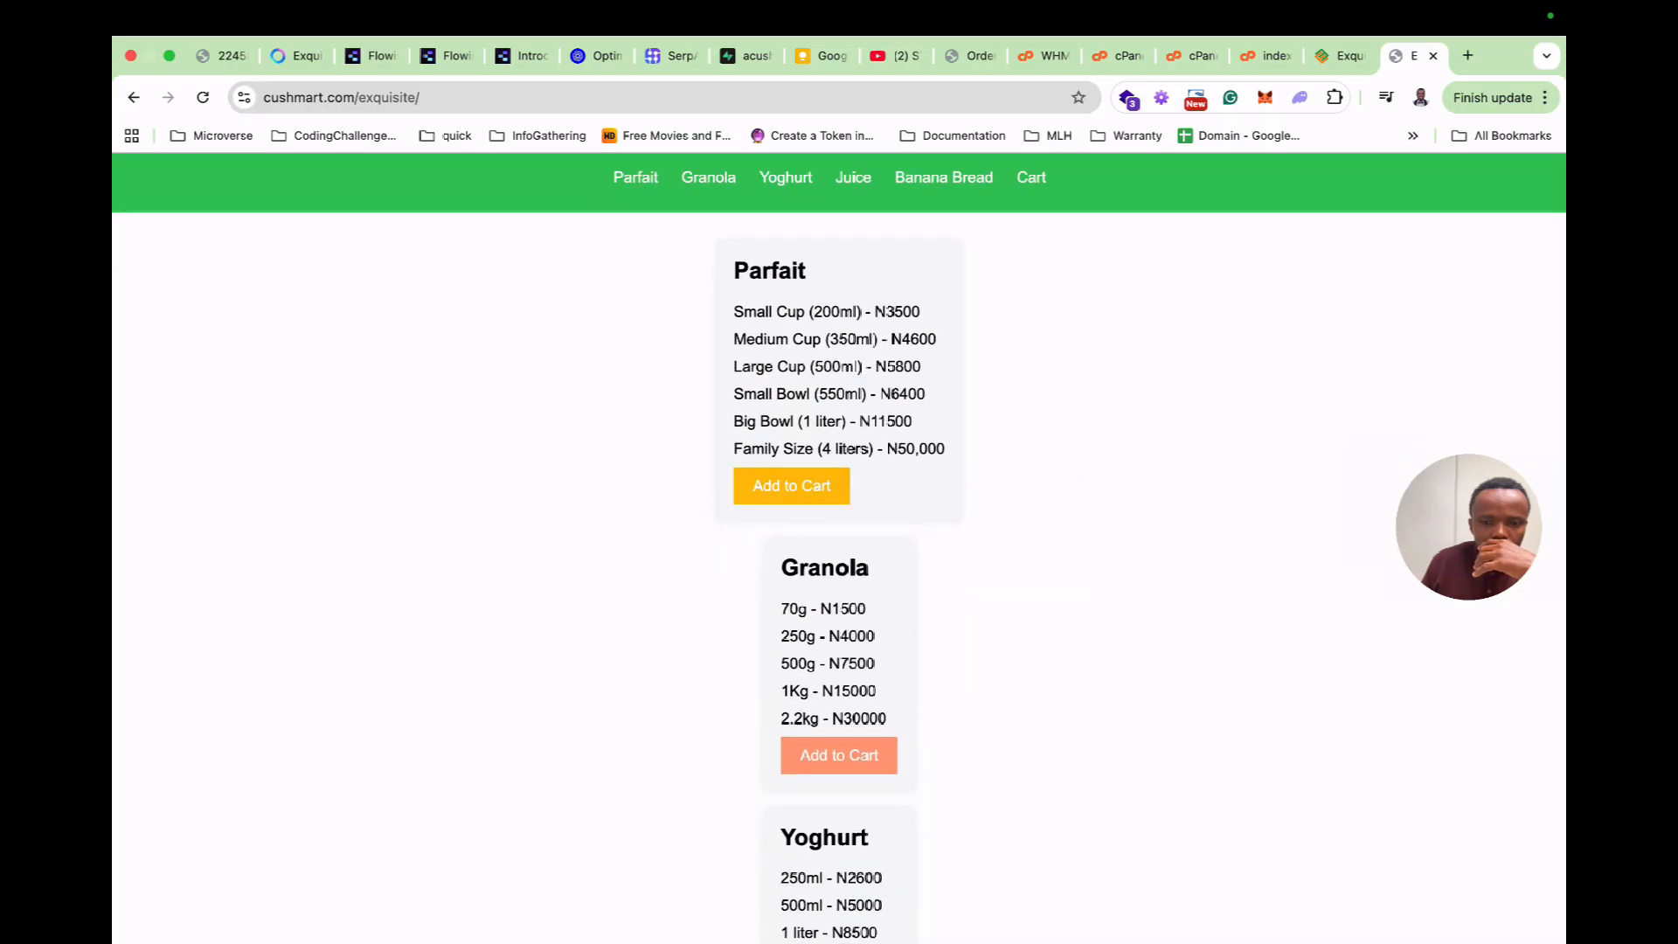
pyautogui.click(708, 177)
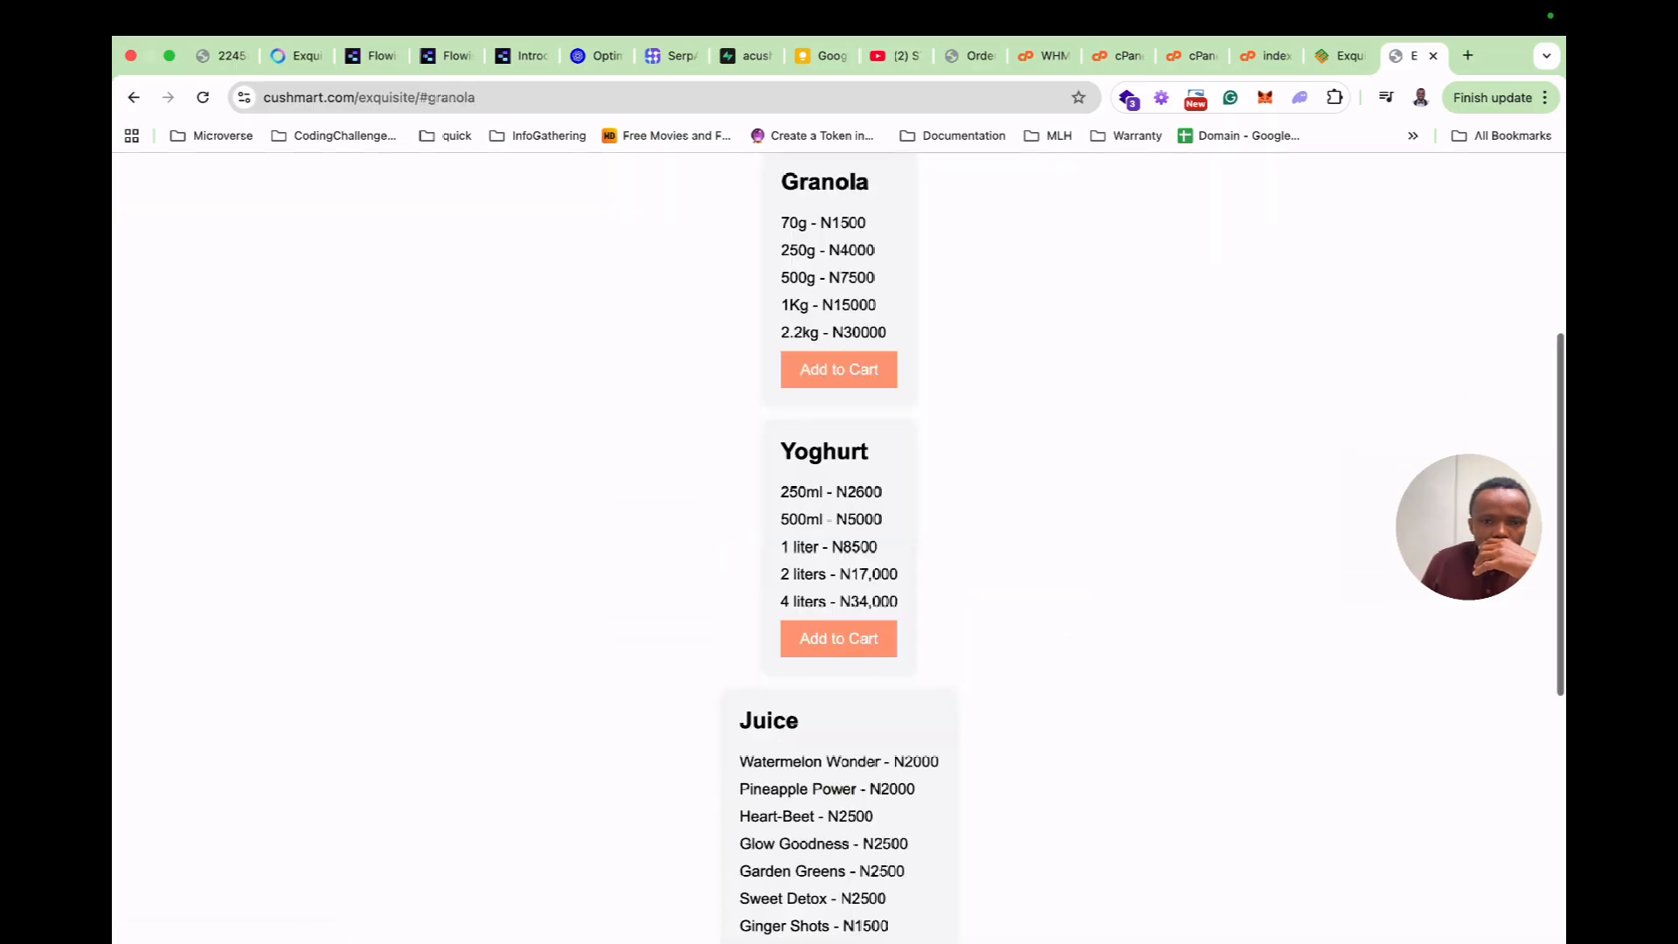
pyautogui.scroll(5, 839, 547)
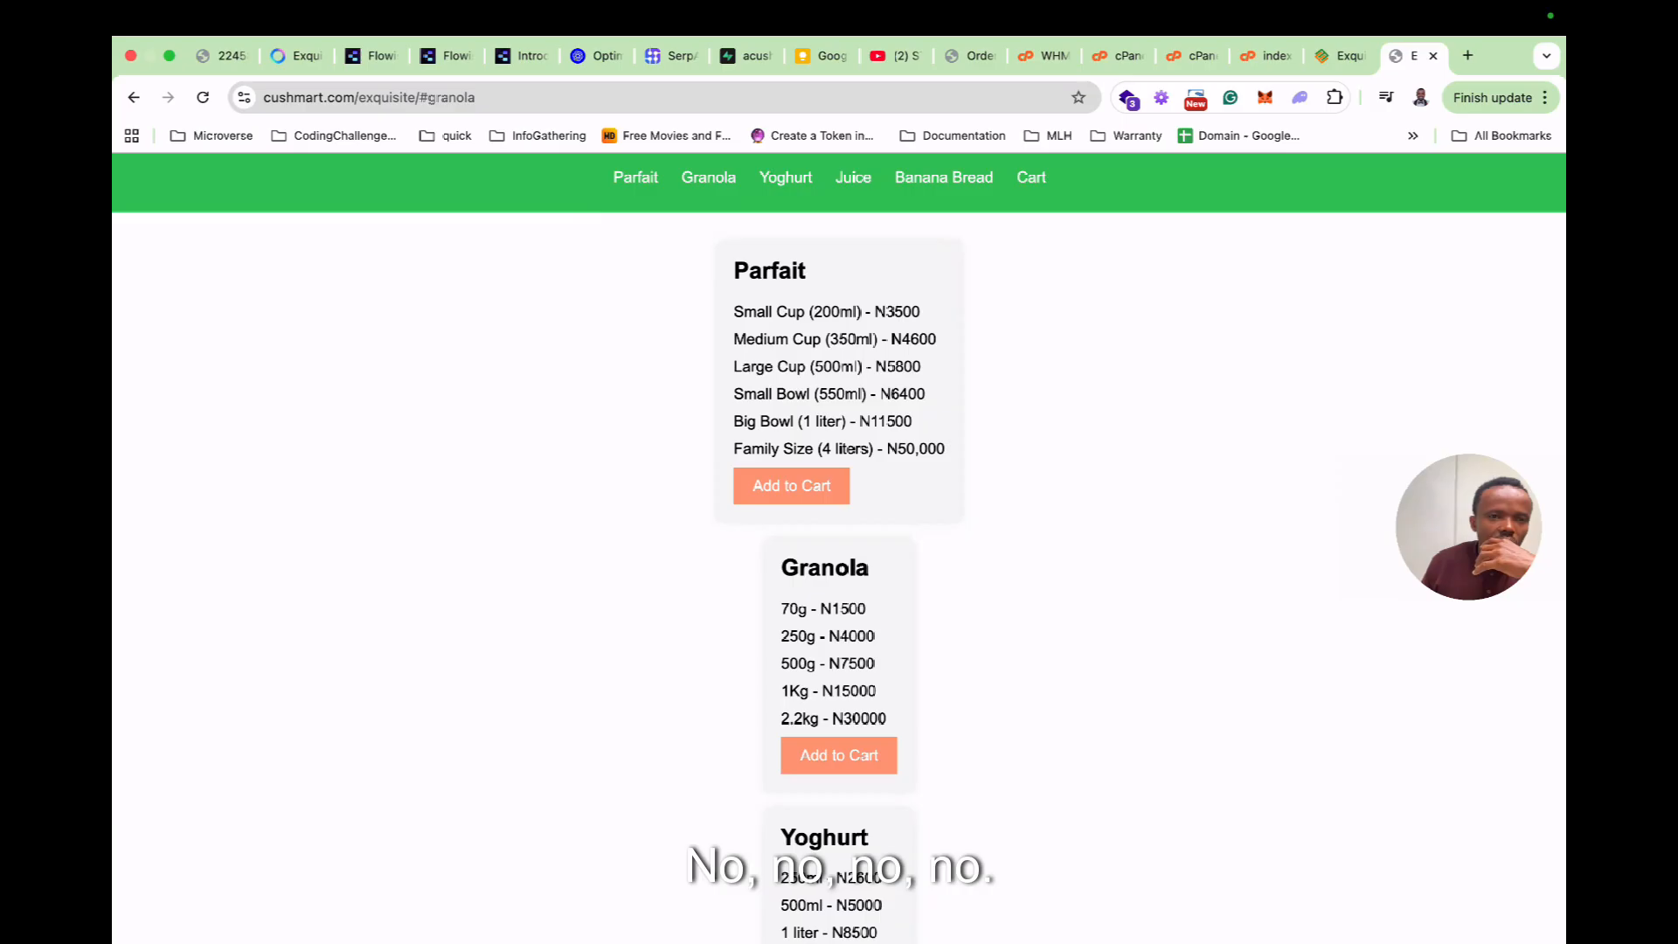
pyautogui.click(297, 56)
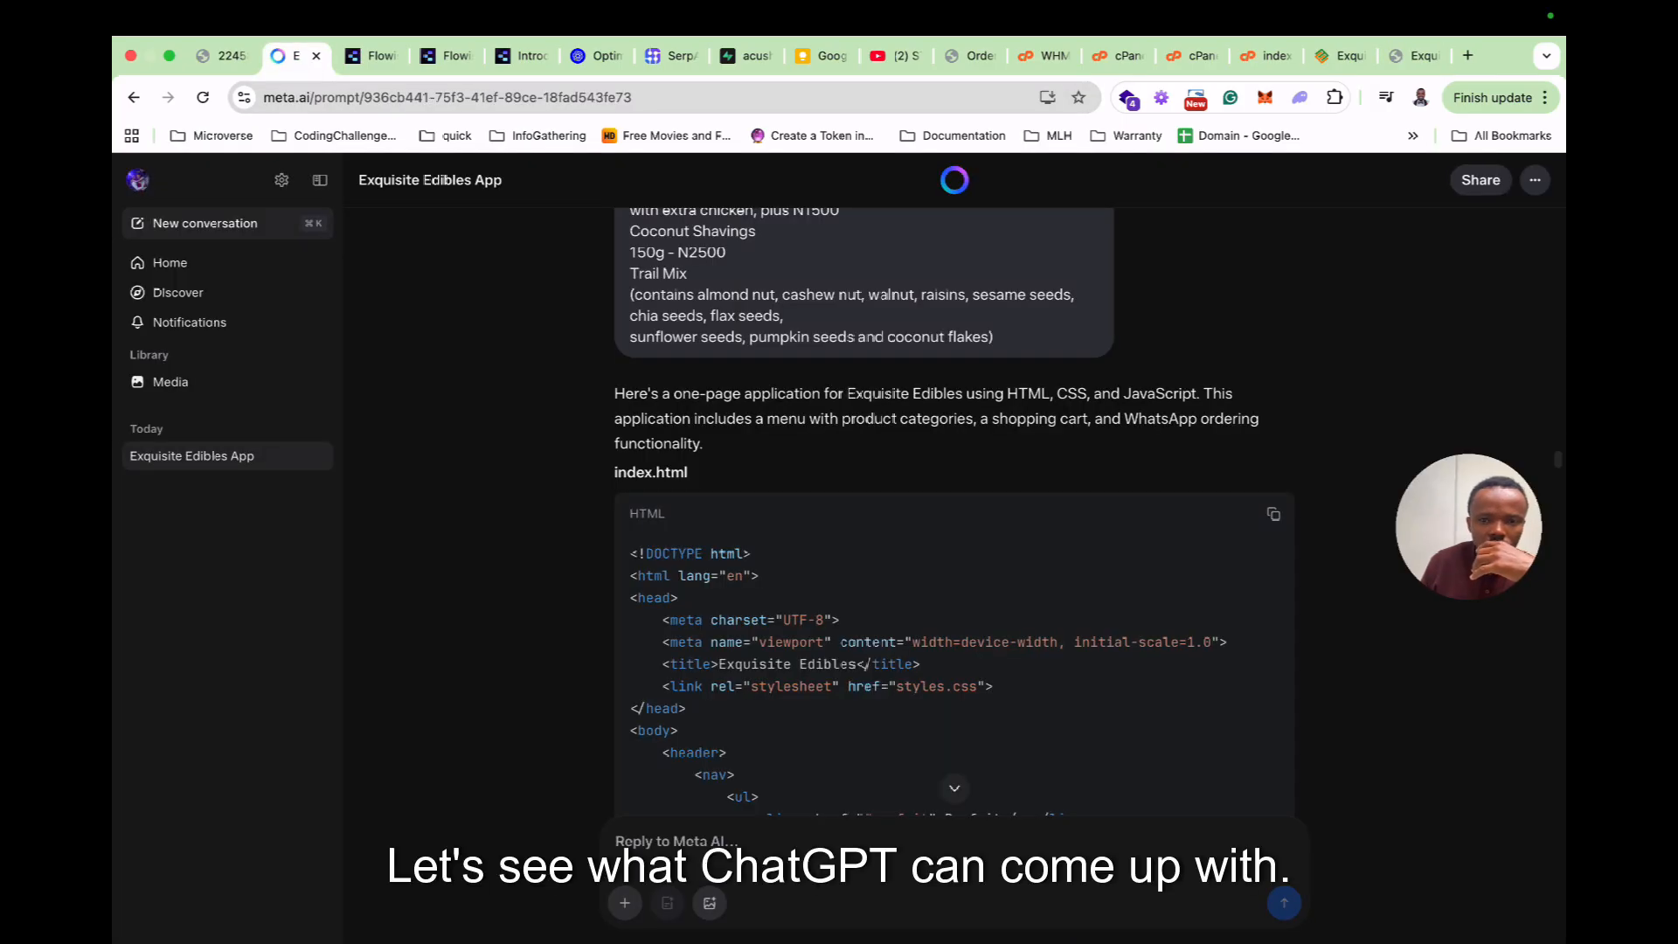
# Copy the original Exquisite Edibles product-and-price prompt from Meta AI and send it to ChatGPT.
pyautogui.scroll(15, 954, 511)
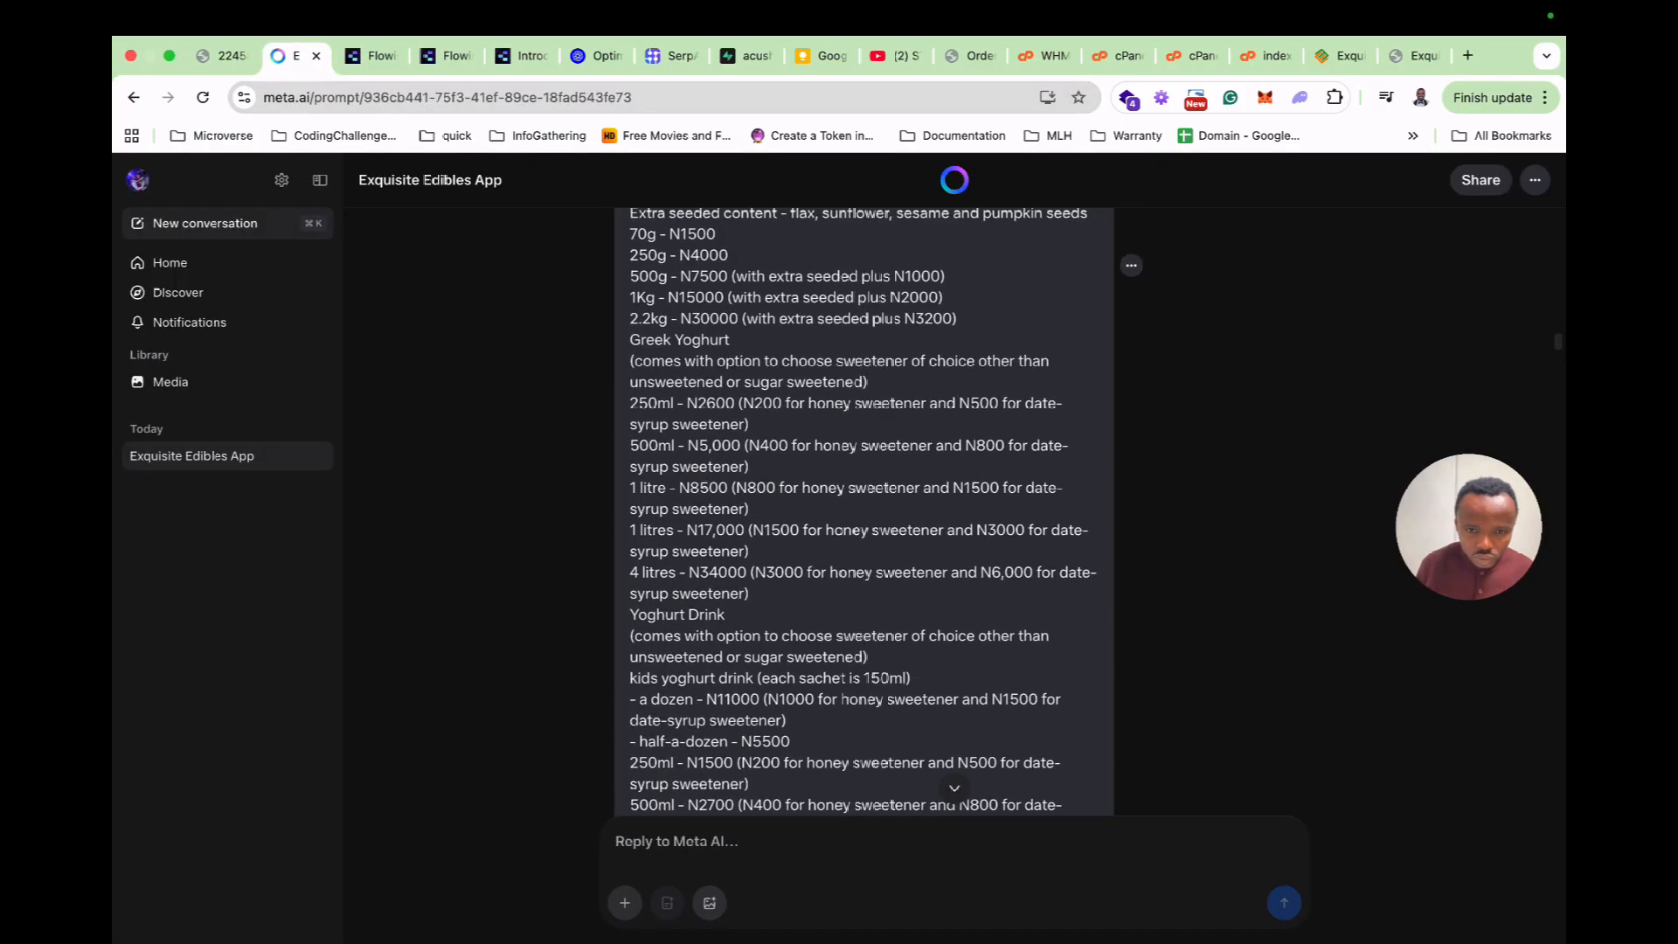
pyautogui.scroll(4, 863, 511)
pyautogui.click(1130, 644)
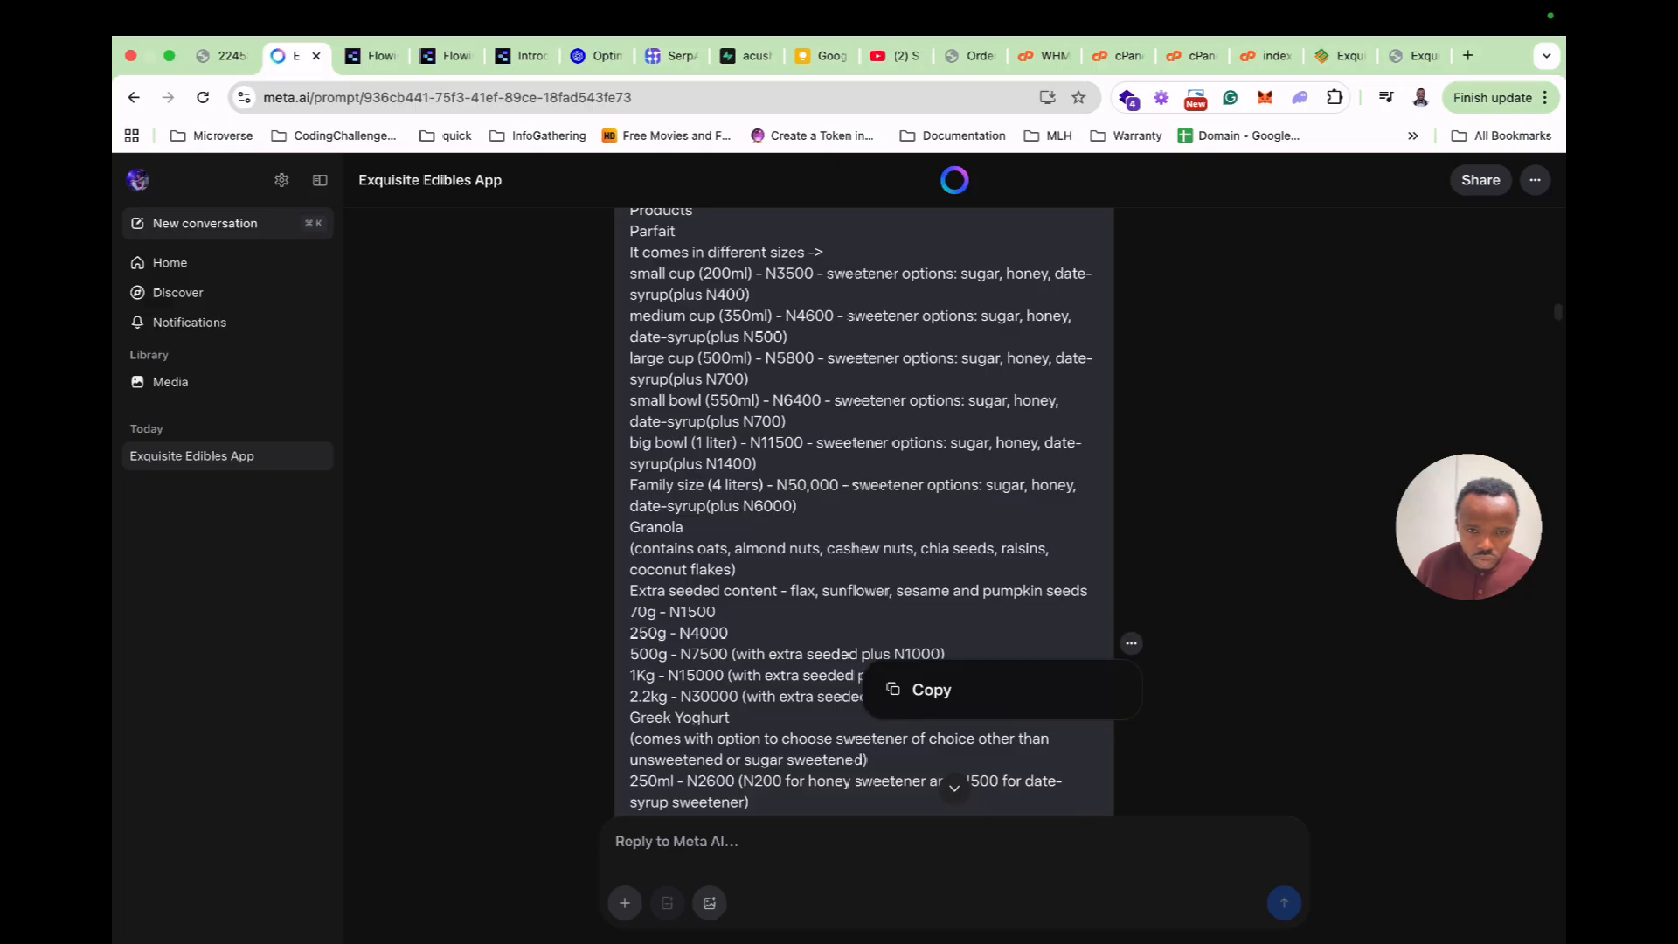
pyautogui.click(913, 690)
pyautogui.press('super+Tab')
pyautogui.press('super+v')
pyautogui.press('Return')
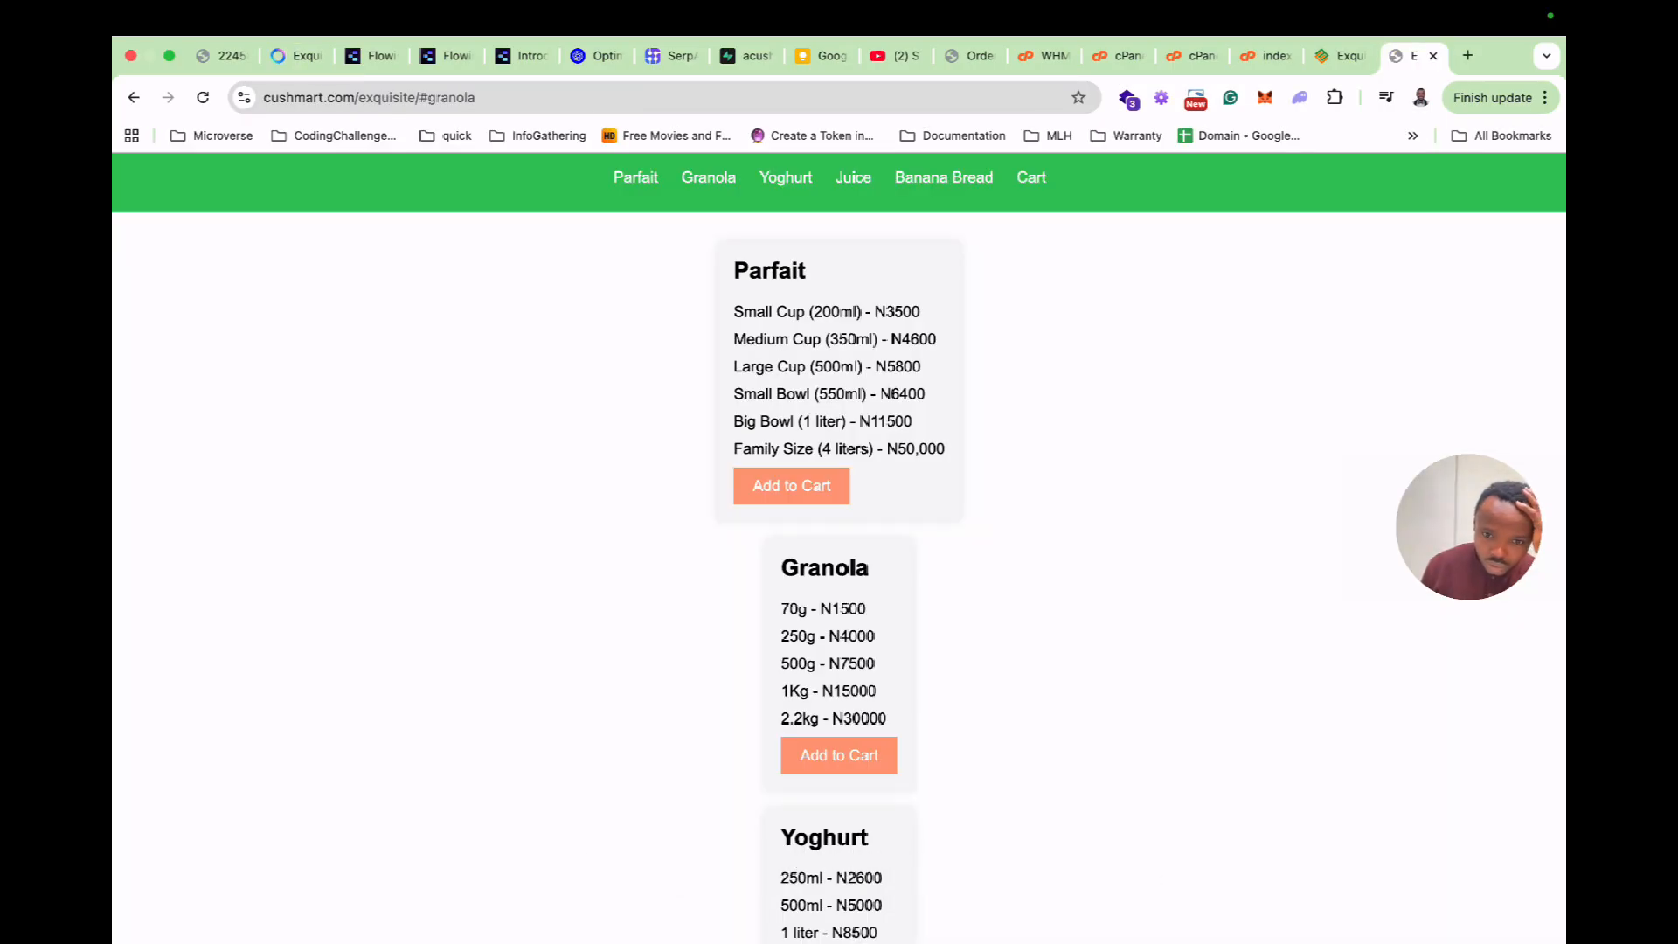
pyautogui.scroll(-10, 839, 525)
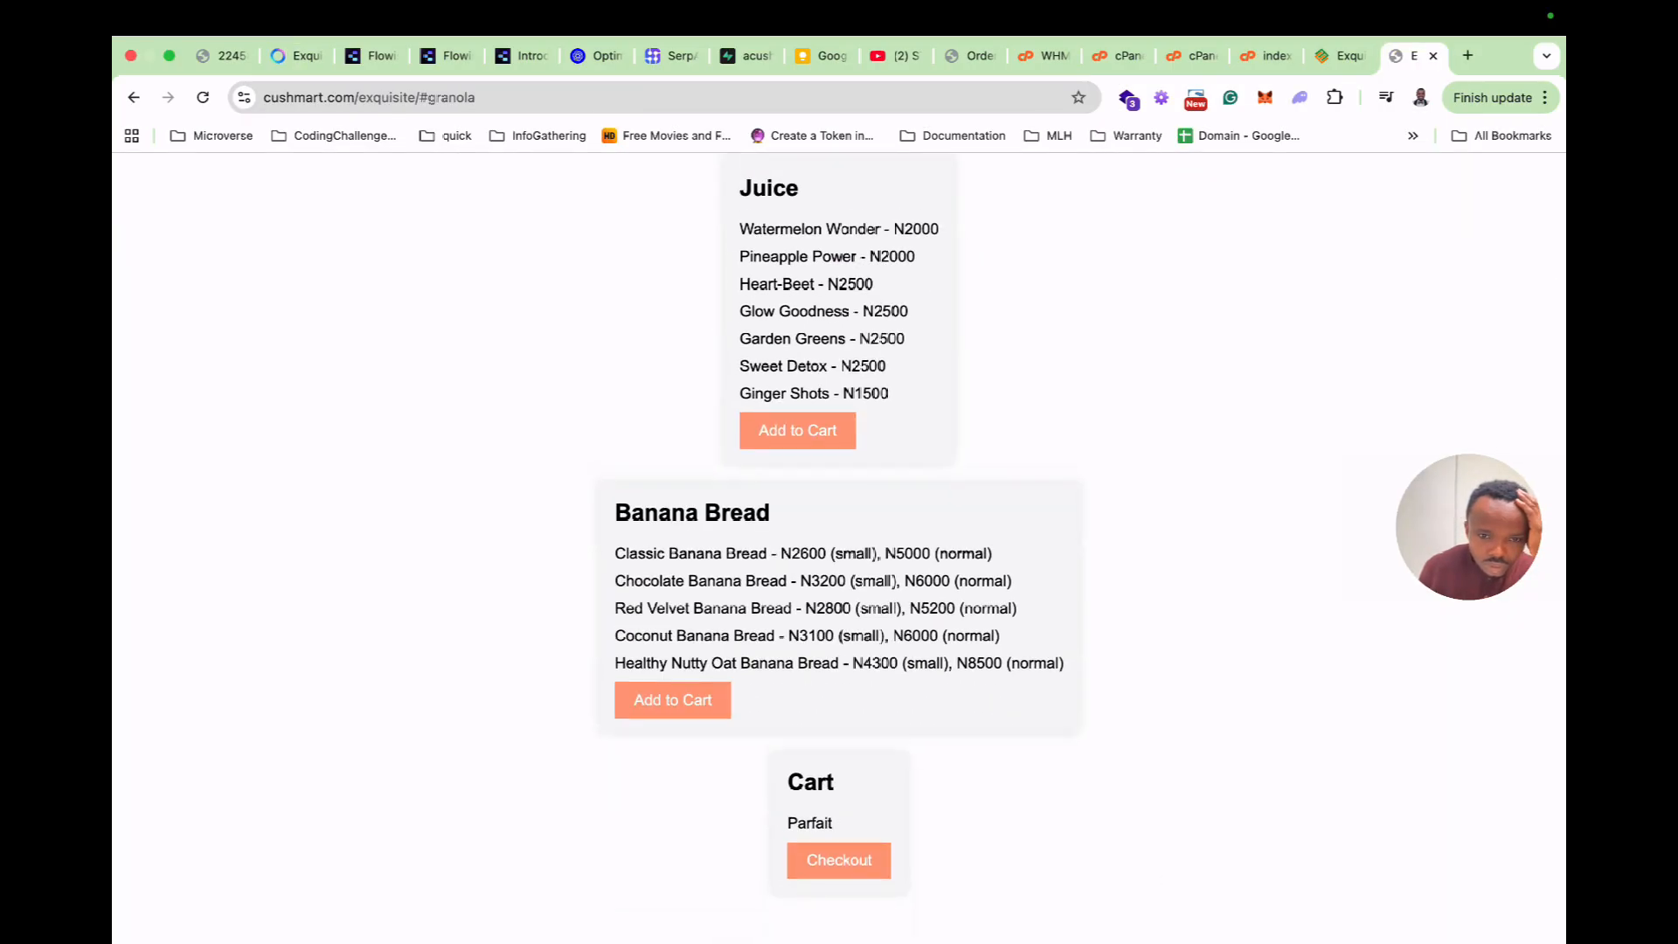
pyautogui.scroll(10, 839, 525)
# Review ChatGPT's generated Exquisite Edibles app code, then return to the browser's index.html editor.
pyautogui.hotkey('ctrl', 'Left')
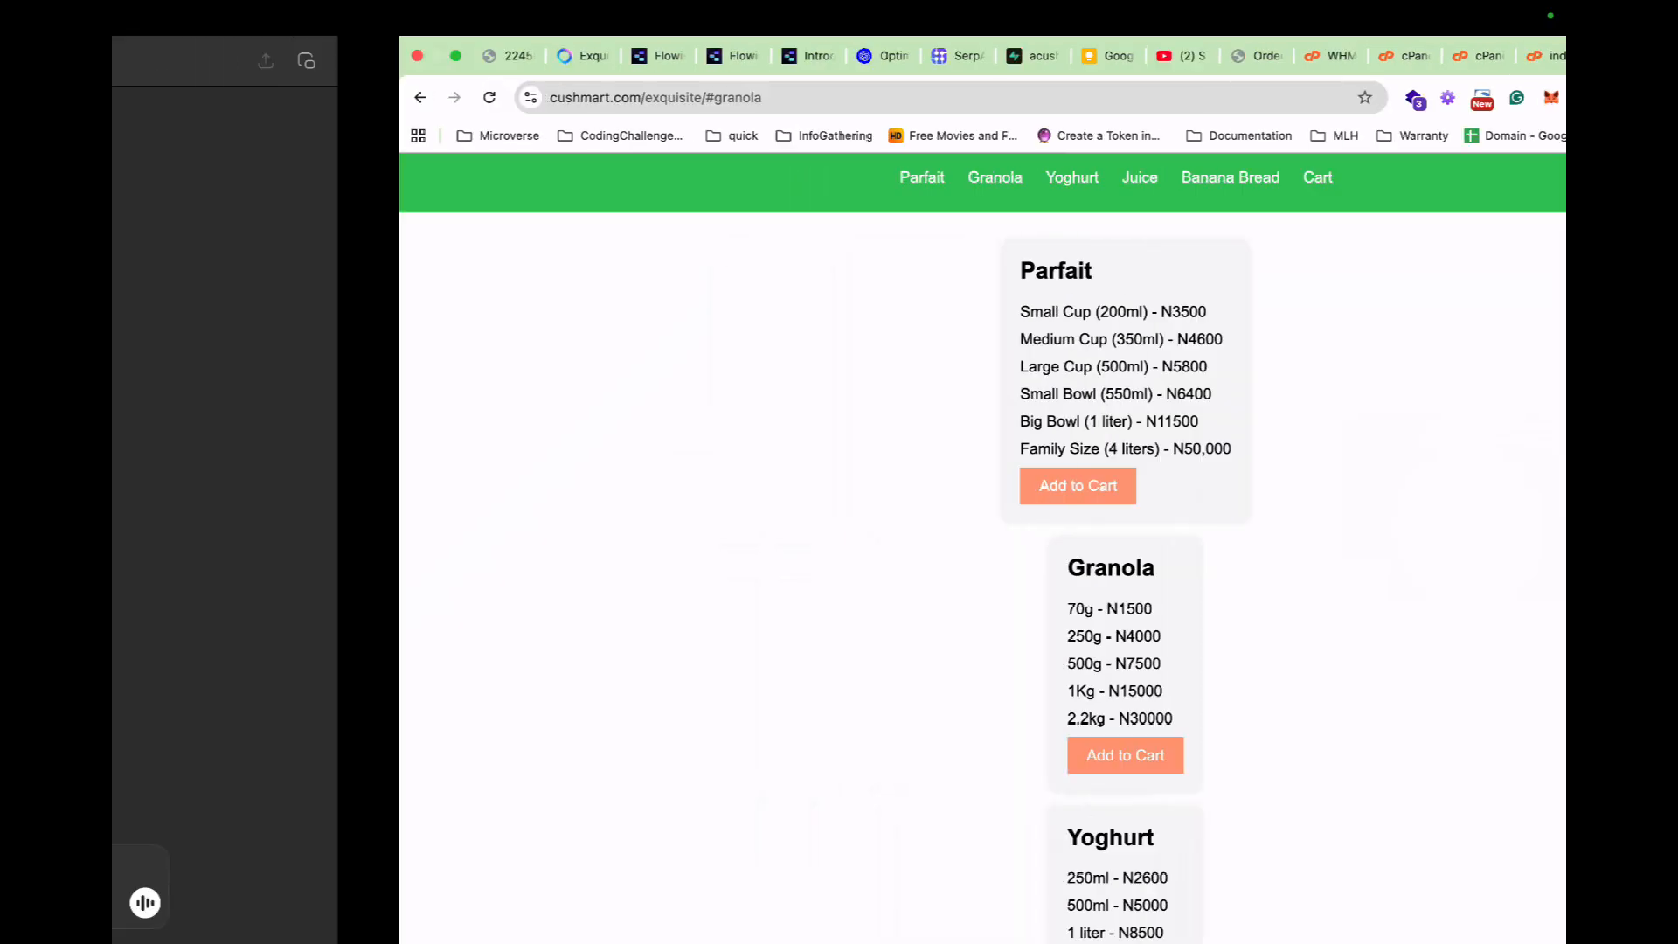
pyautogui.scroll(-8, 839, 524)
pyautogui.scroll(-3, 933, 464)
pyautogui.scroll(15, 933, 463)
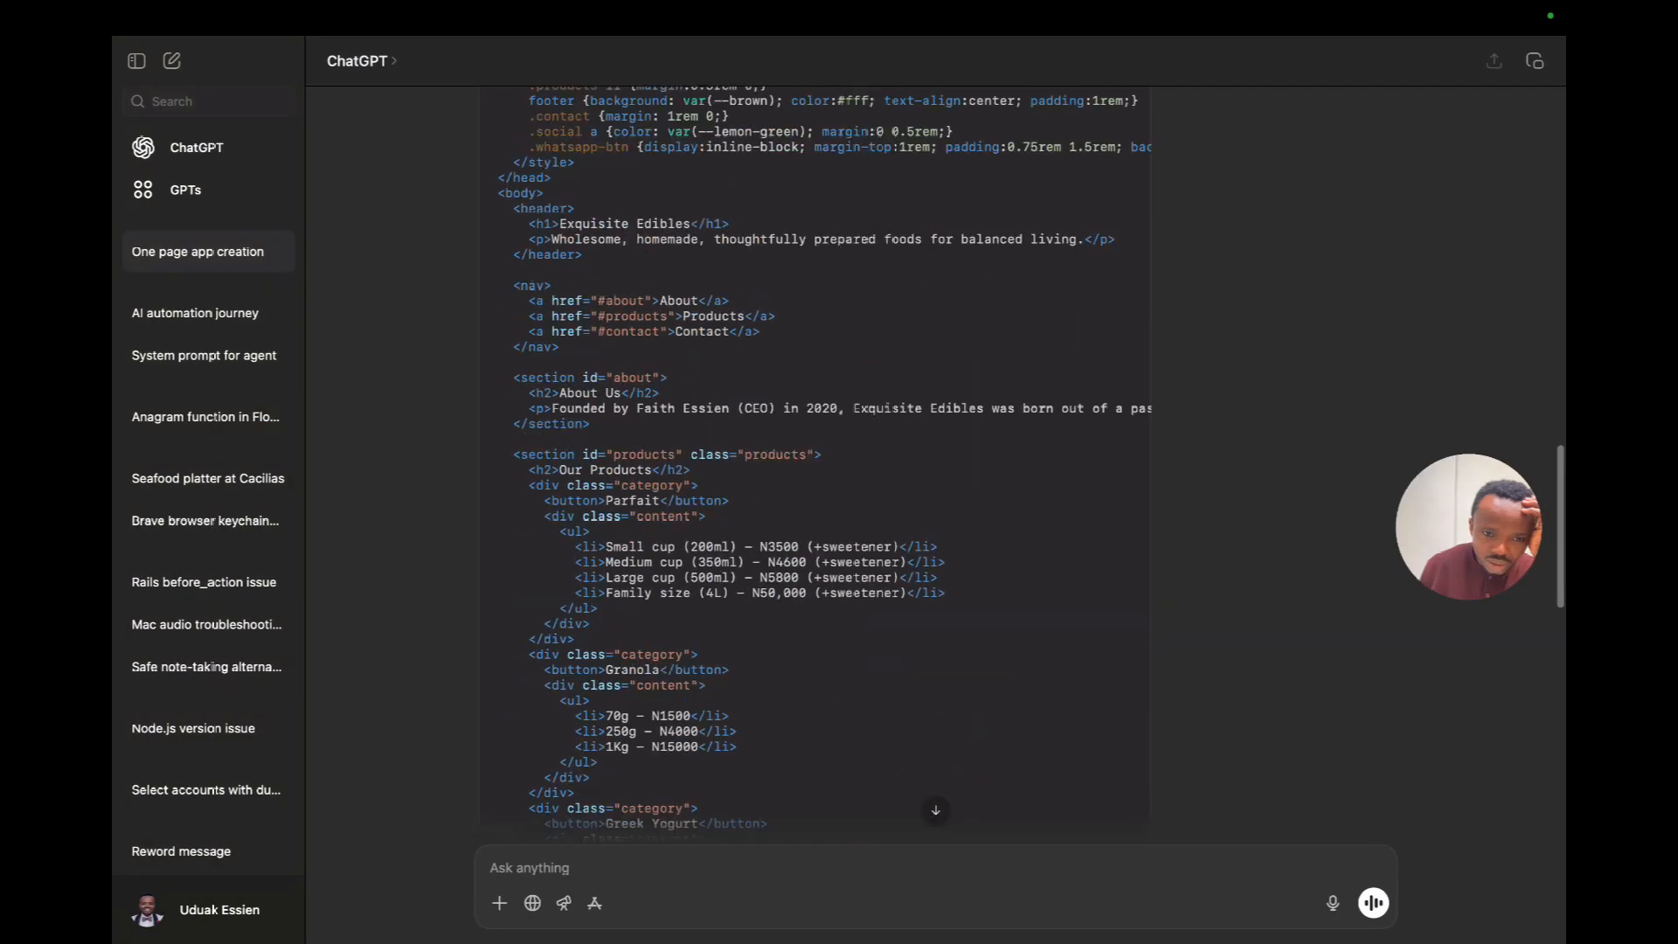
pyautogui.scroll(-15, 812, 463)
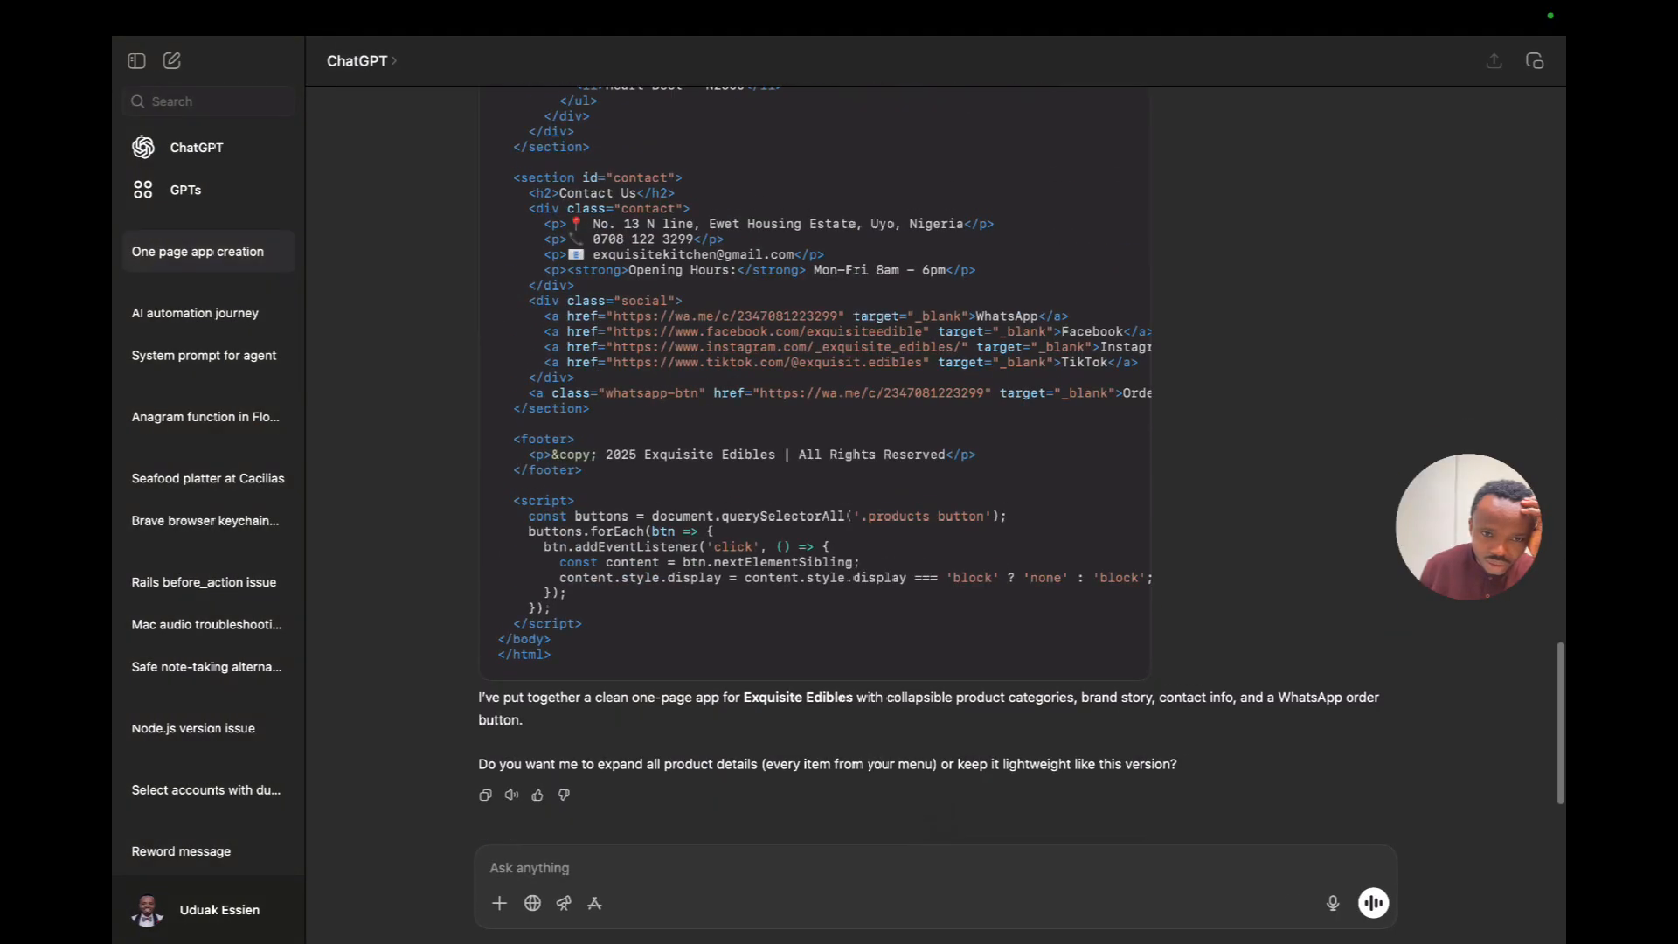
pyautogui.scroll(8, 813, 463)
pyautogui.scroll(10, 812, 463)
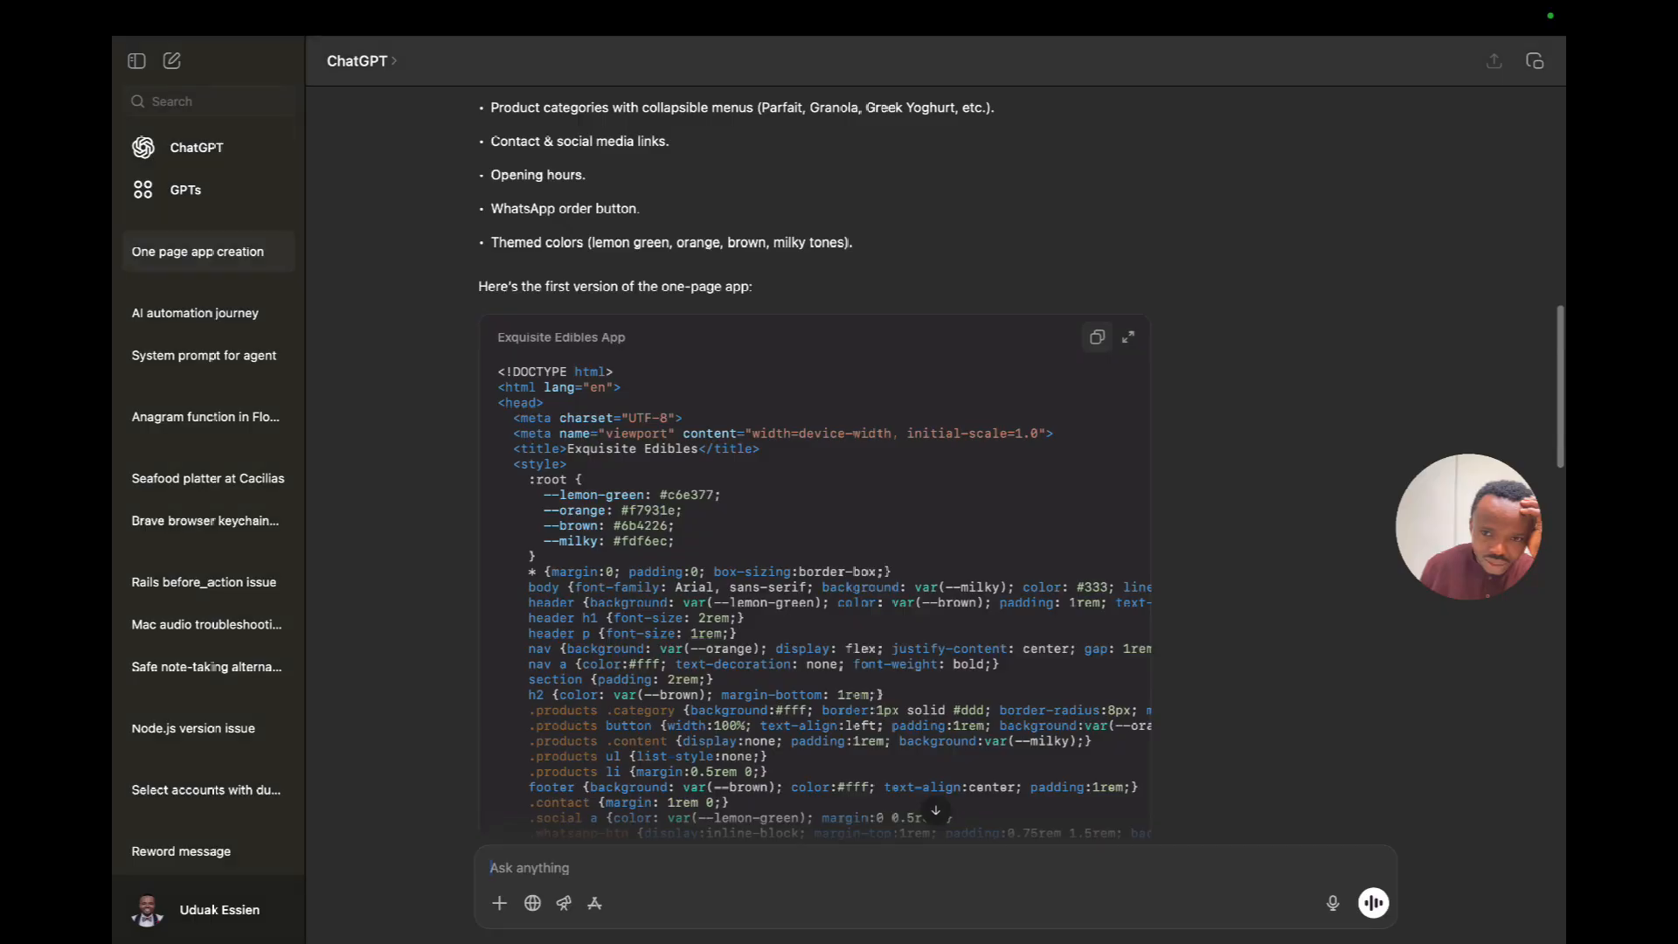
pyautogui.hotkey('ctrl', 'Right')
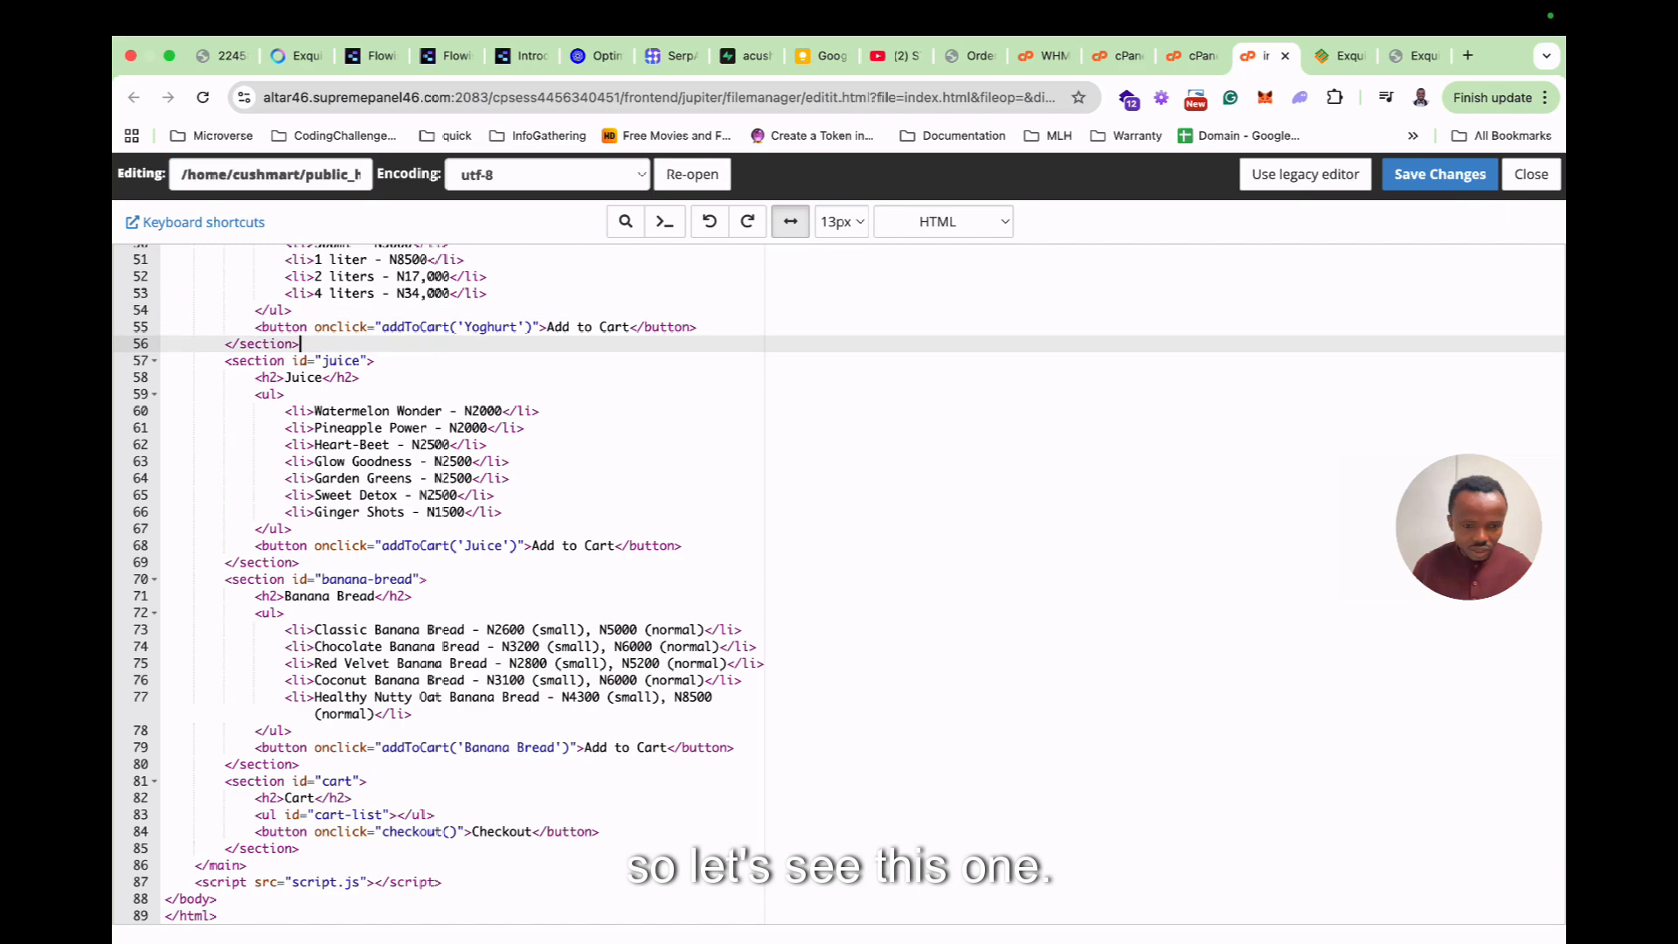
# Replace all of index.html with ChatGPT's generated code and save it.
pyautogui.hotkey('ctrl', 'a')
pyautogui.hotkey('ctrl', 'v')
pyautogui.hotkey('ctrl', 's')
# Reload the cushmart.com/exquisite shop page and scroll through the redesigned product sections.
pyautogui.click(1413, 56)
pyautogui.click(202, 98)
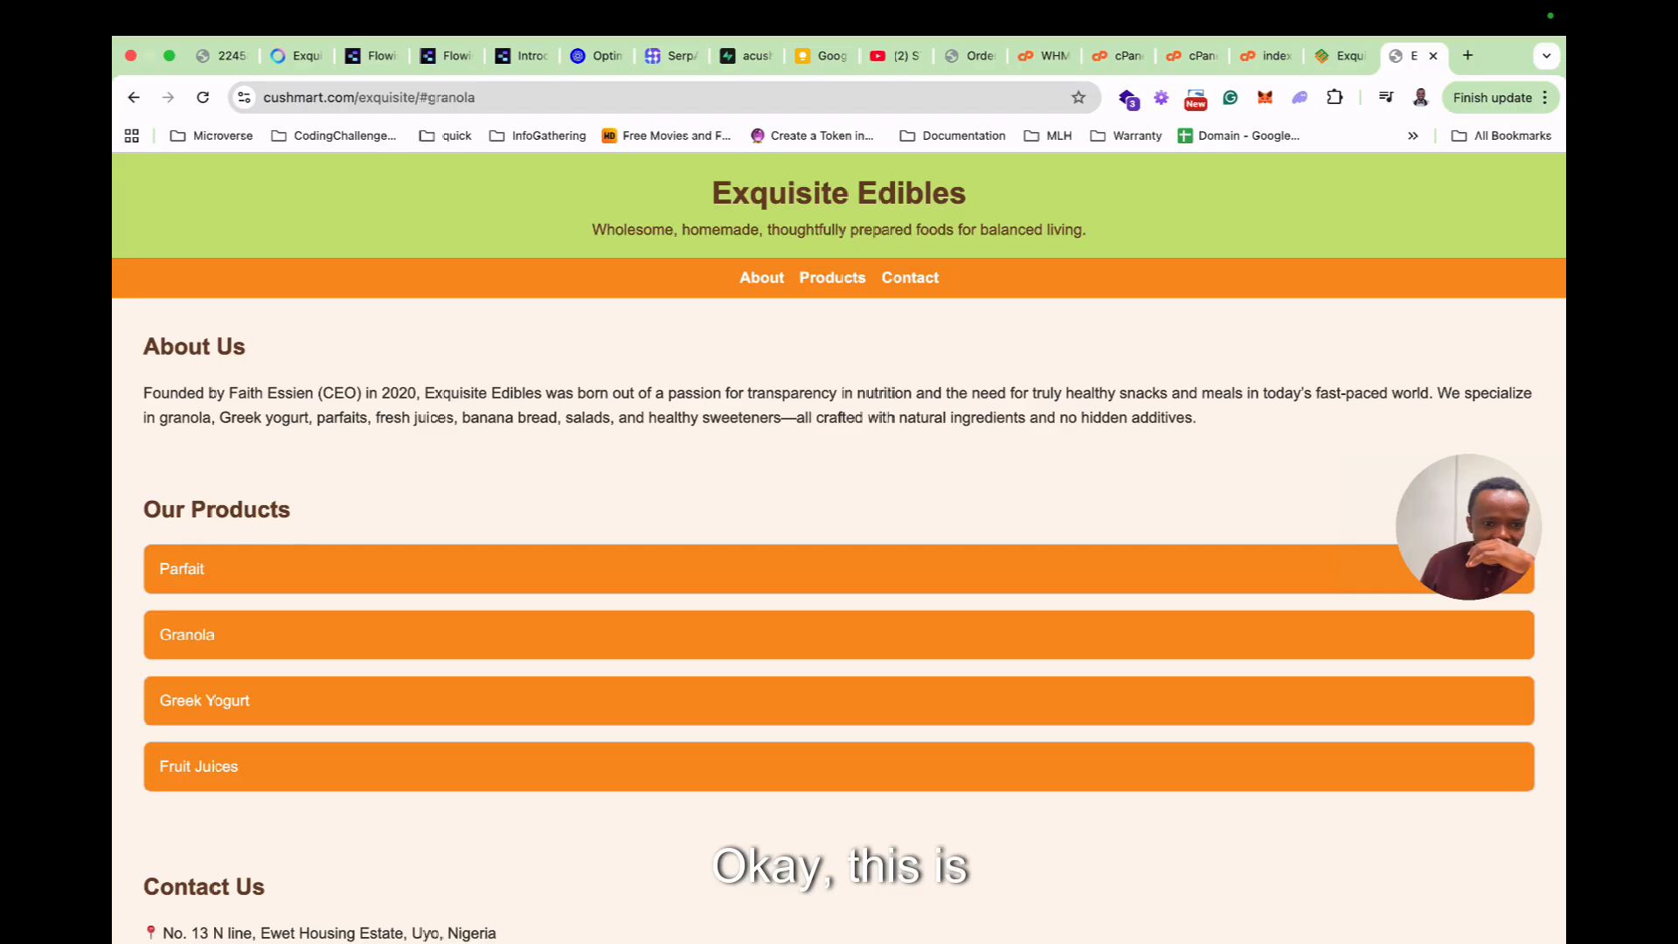
pyautogui.scroll(-3, 839, 524)
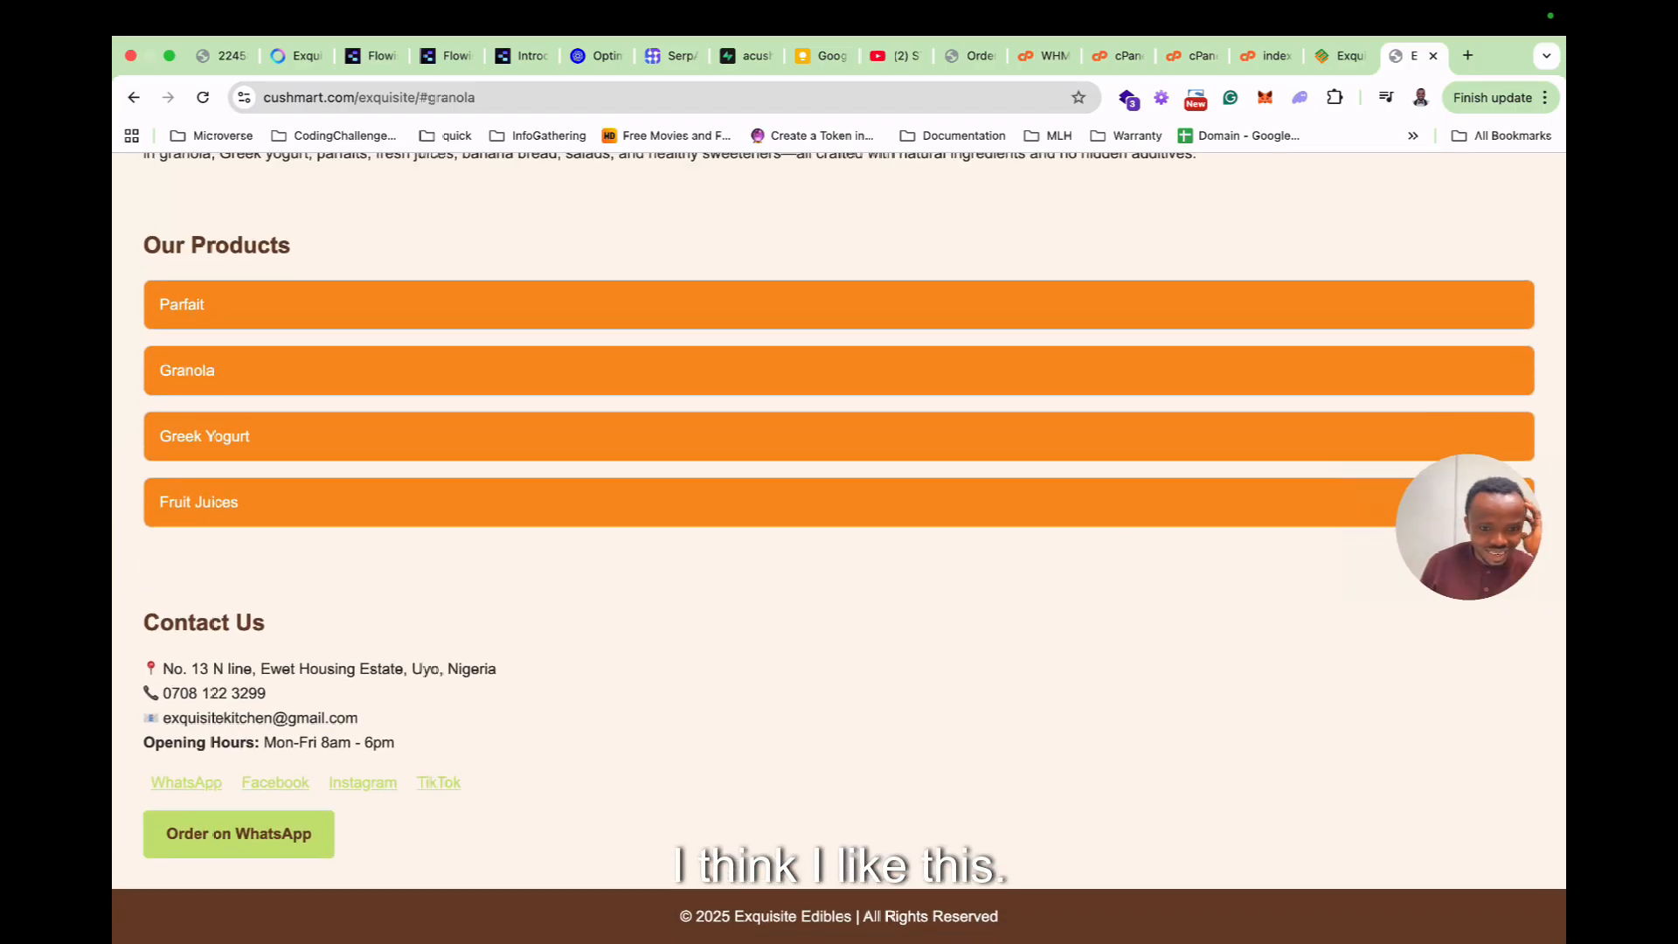
pyautogui.scroll(4, 839, 546)
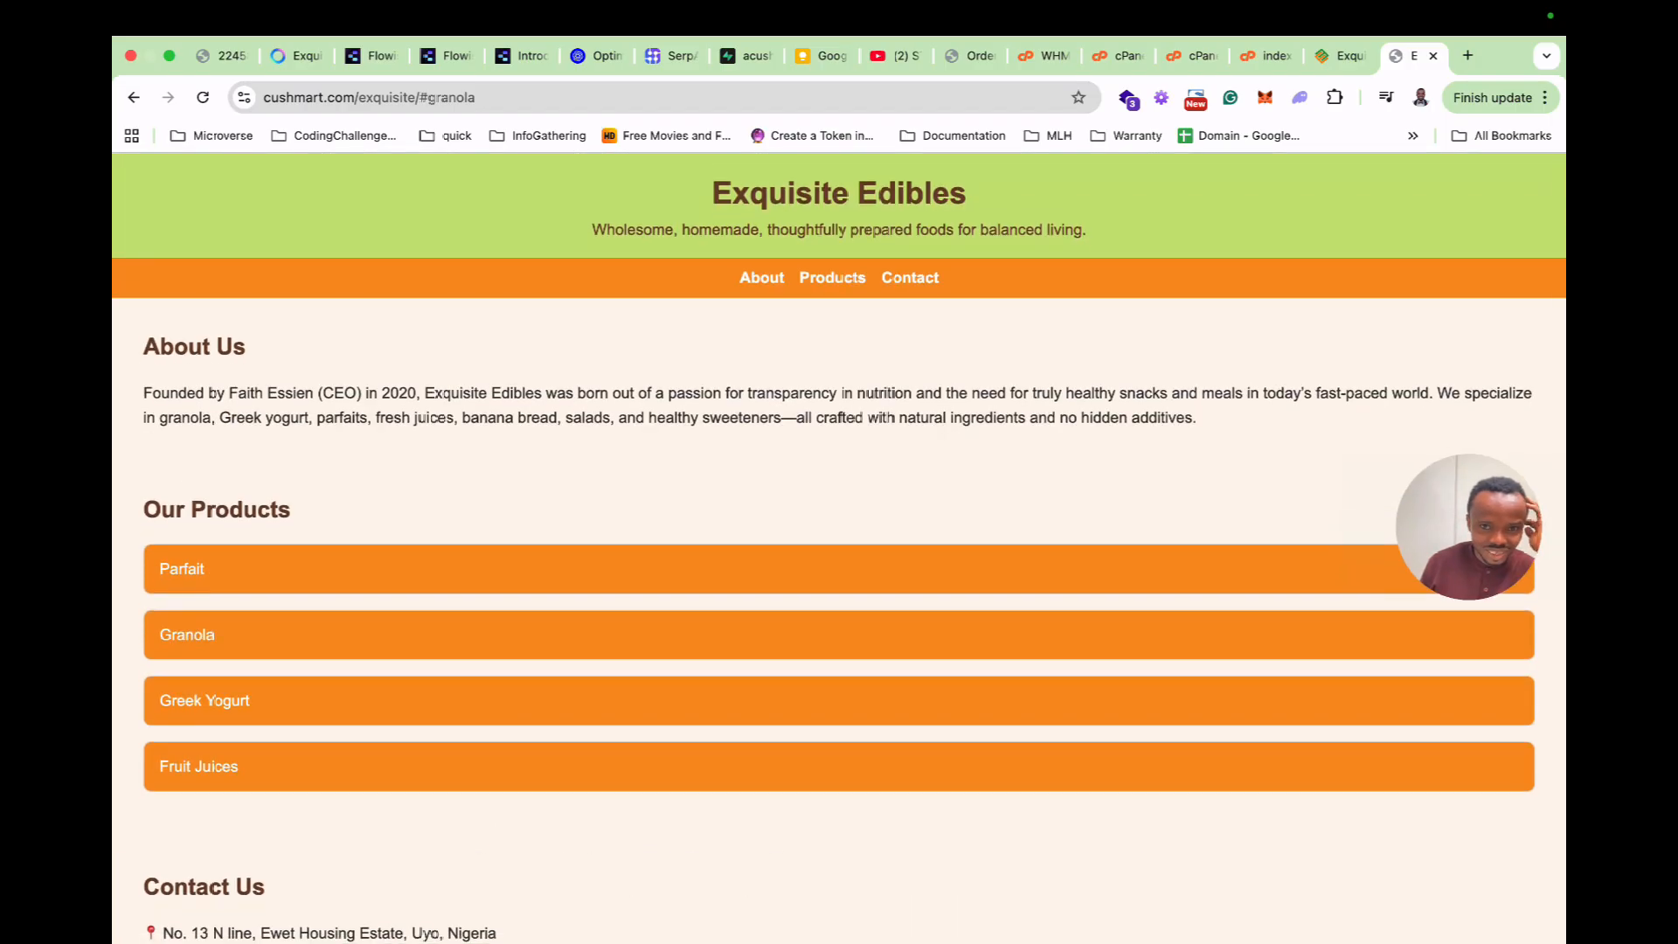
pyautogui.scroll(-3, 839, 546)
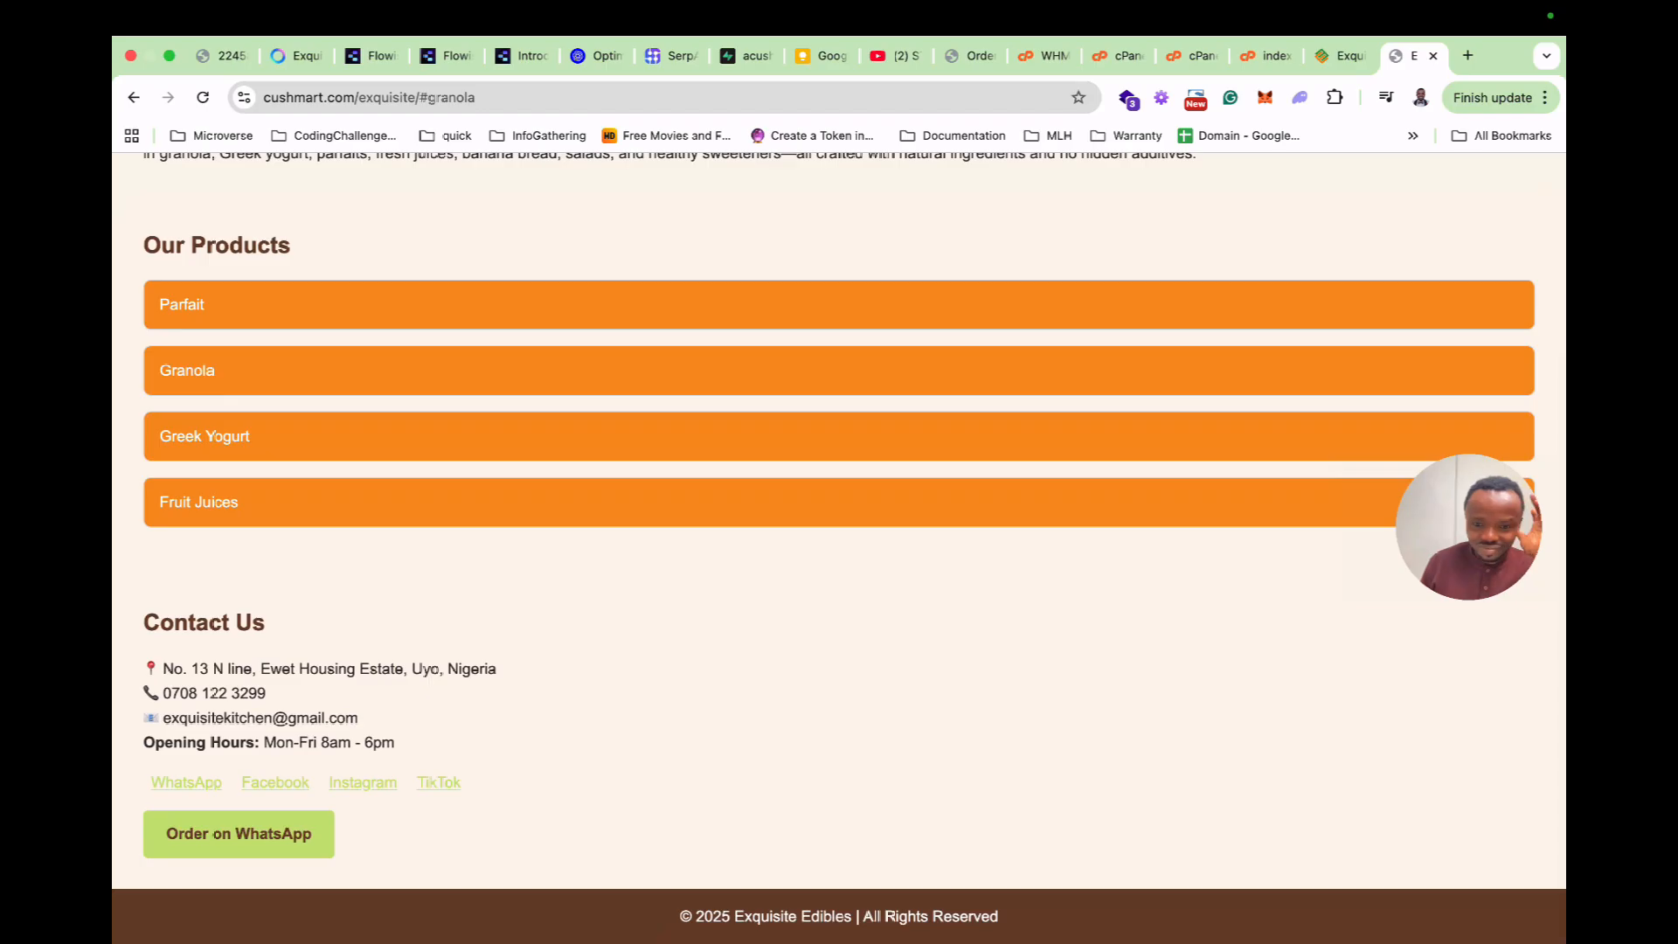
pyautogui.scroll(3, 839, 546)
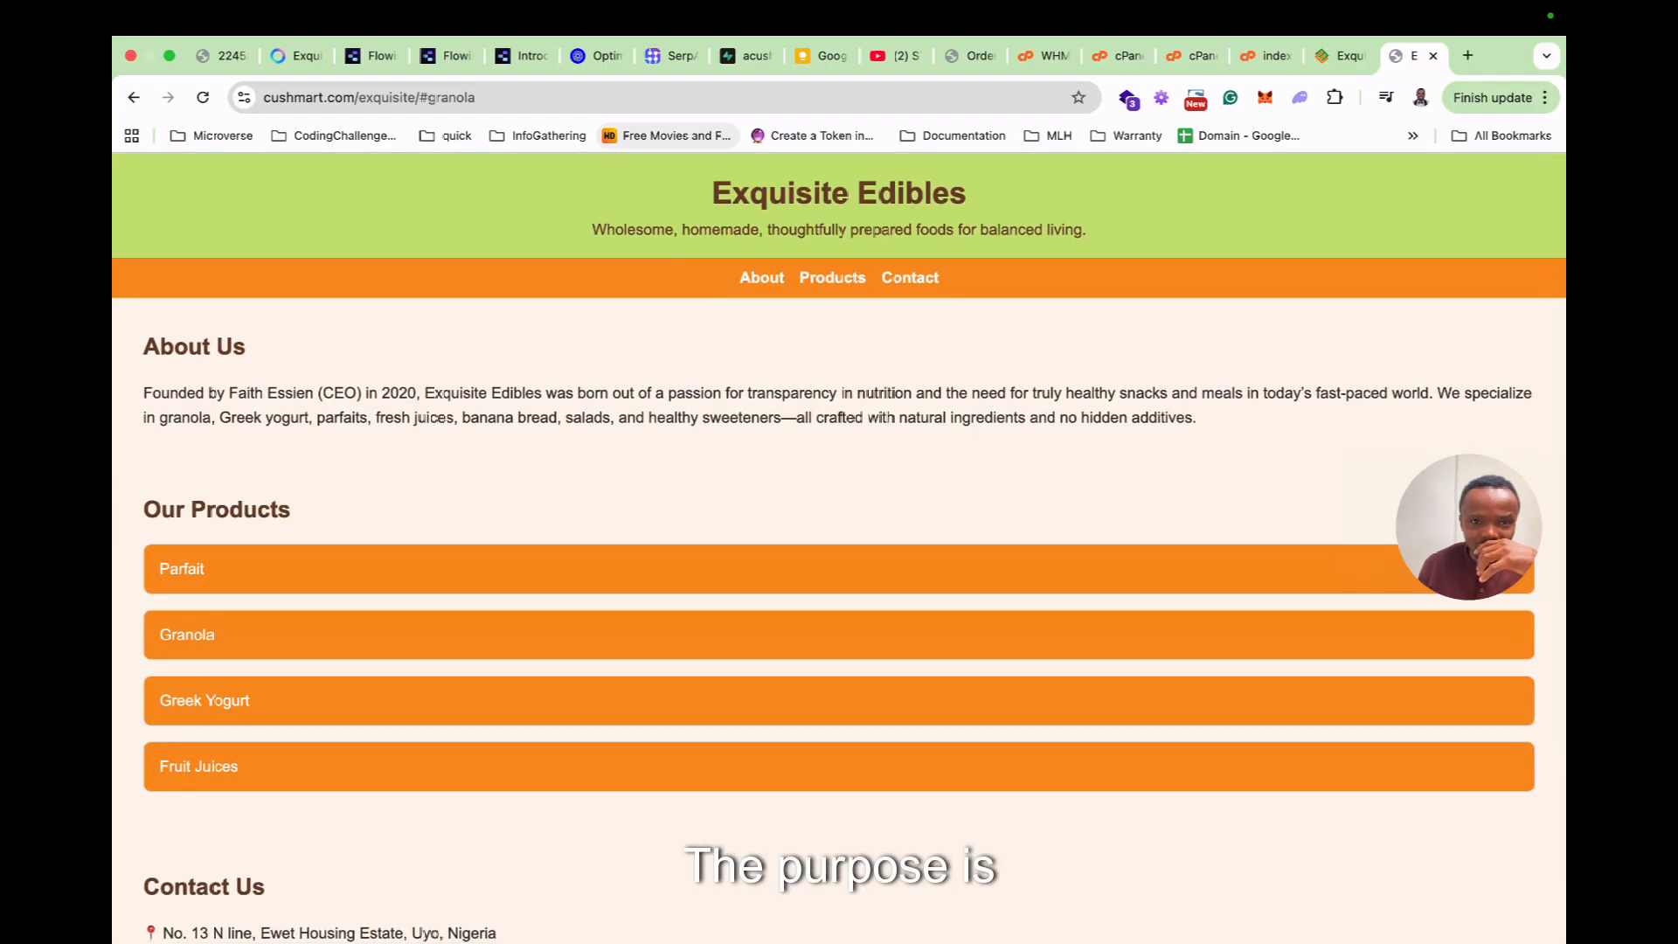
# Copy the ExquisiteRAG Popup Html embed script and return to the index.html editor.
pyautogui.click(445, 56)
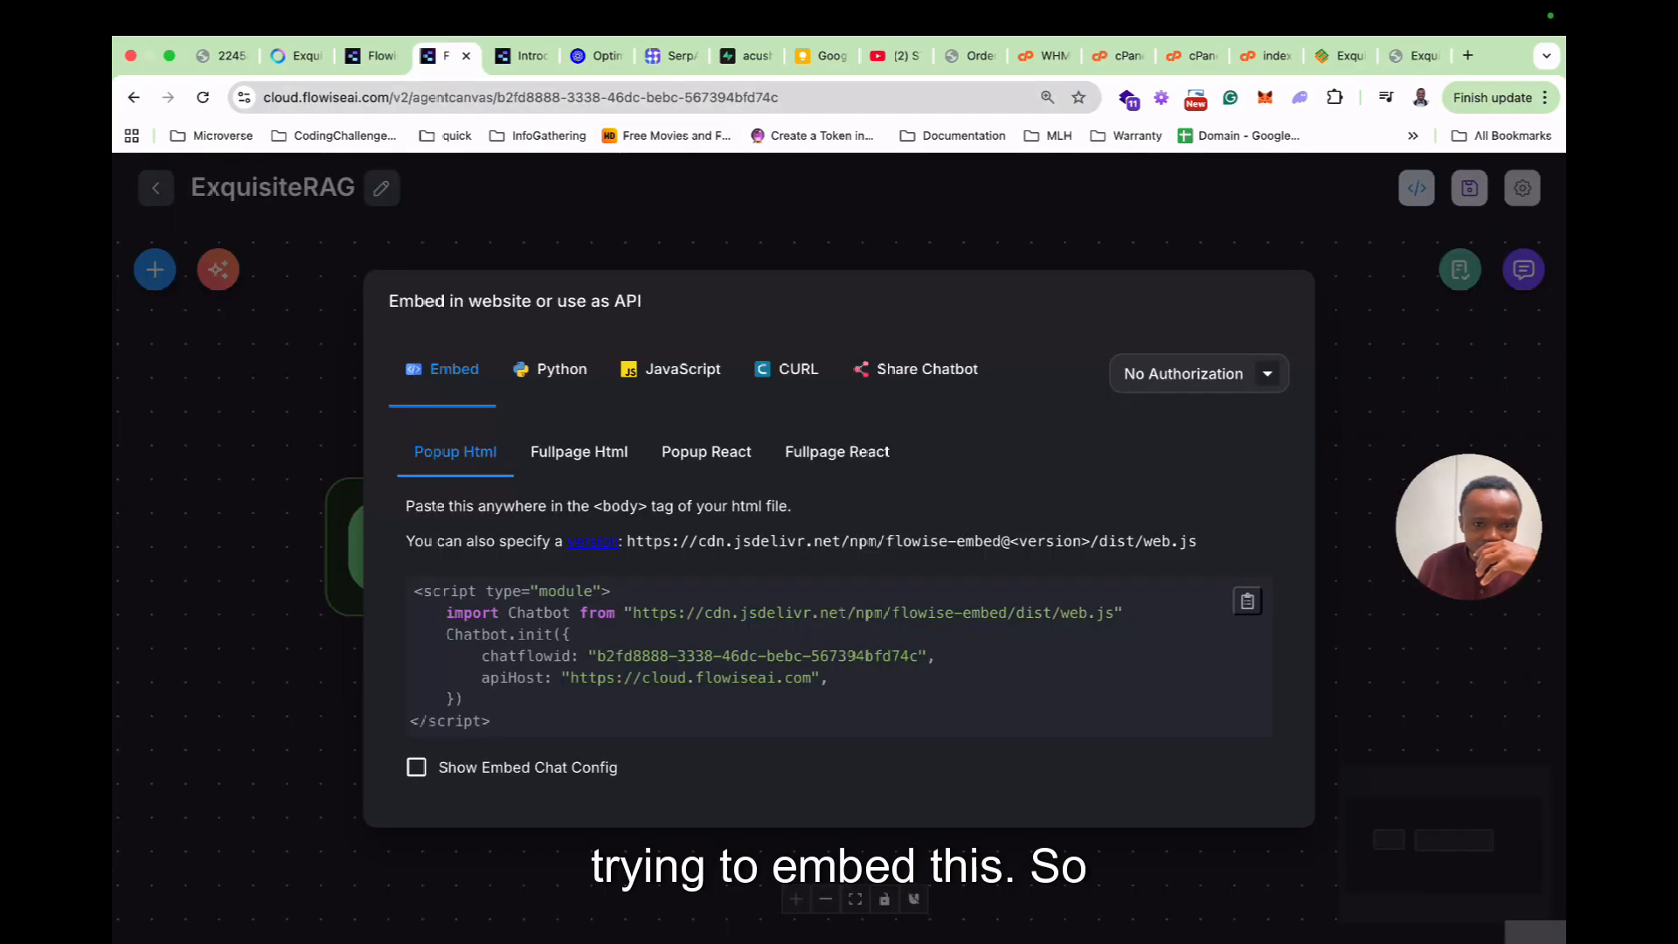
pyautogui.click(1246, 601)
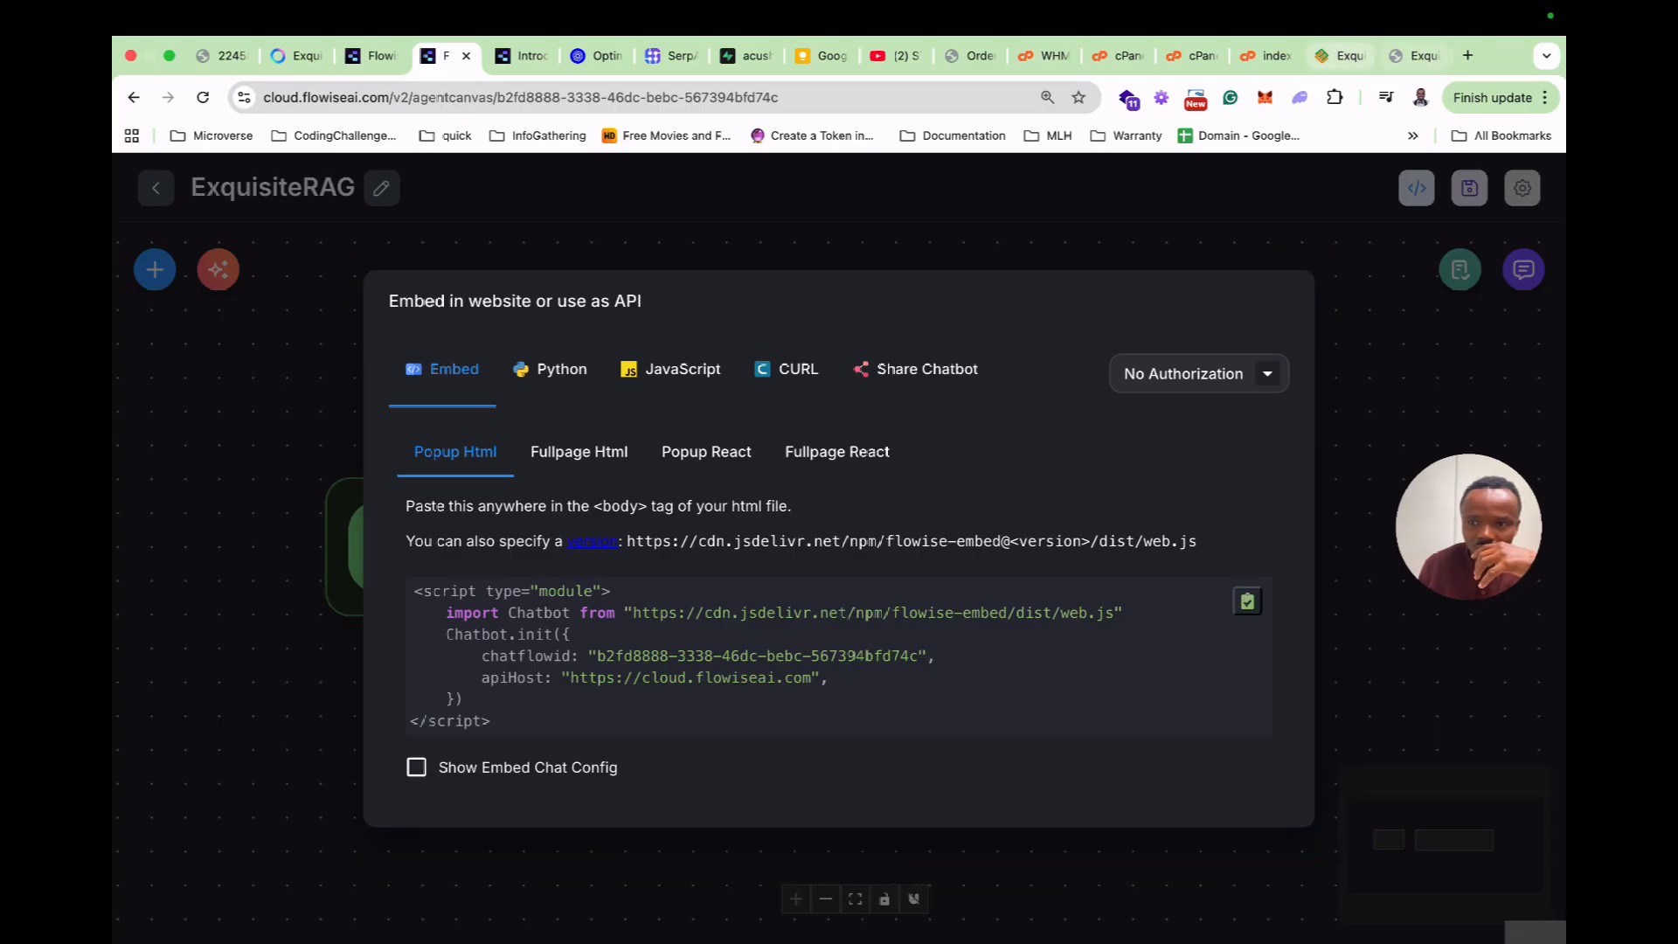
pyautogui.click(1201, 55)
# Paste the Flowise popup script on a new line after the existing </script> and save index.html.
pyautogui.click(1266, 55)
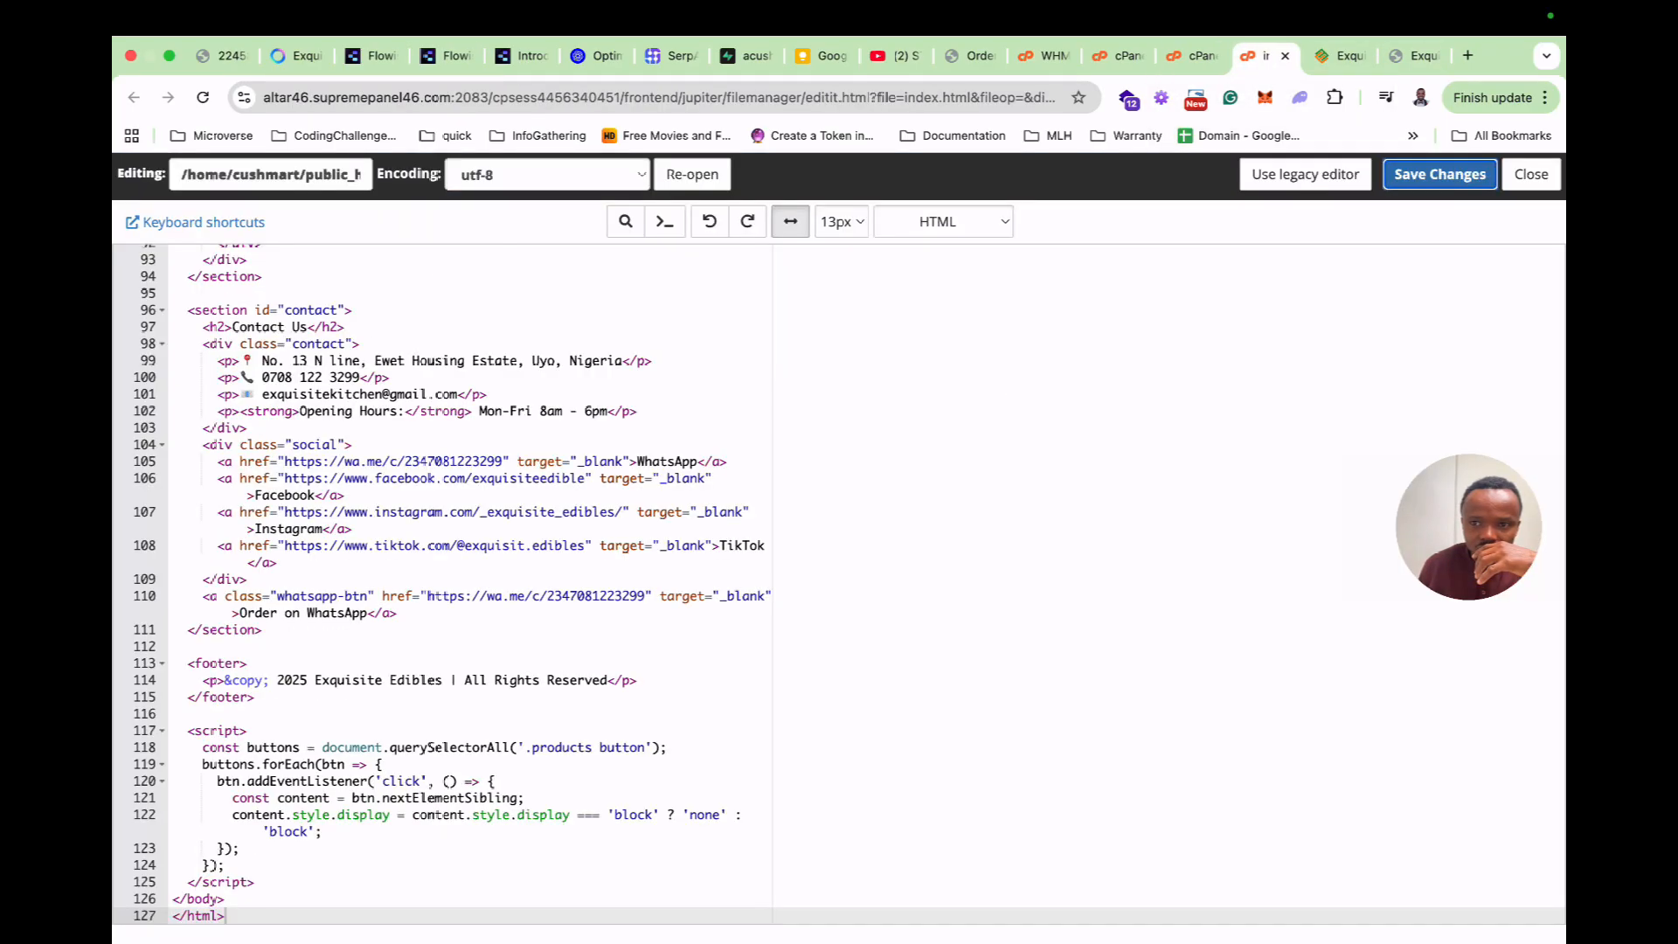
pyautogui.press('Up')
pyautogui.press('Up')
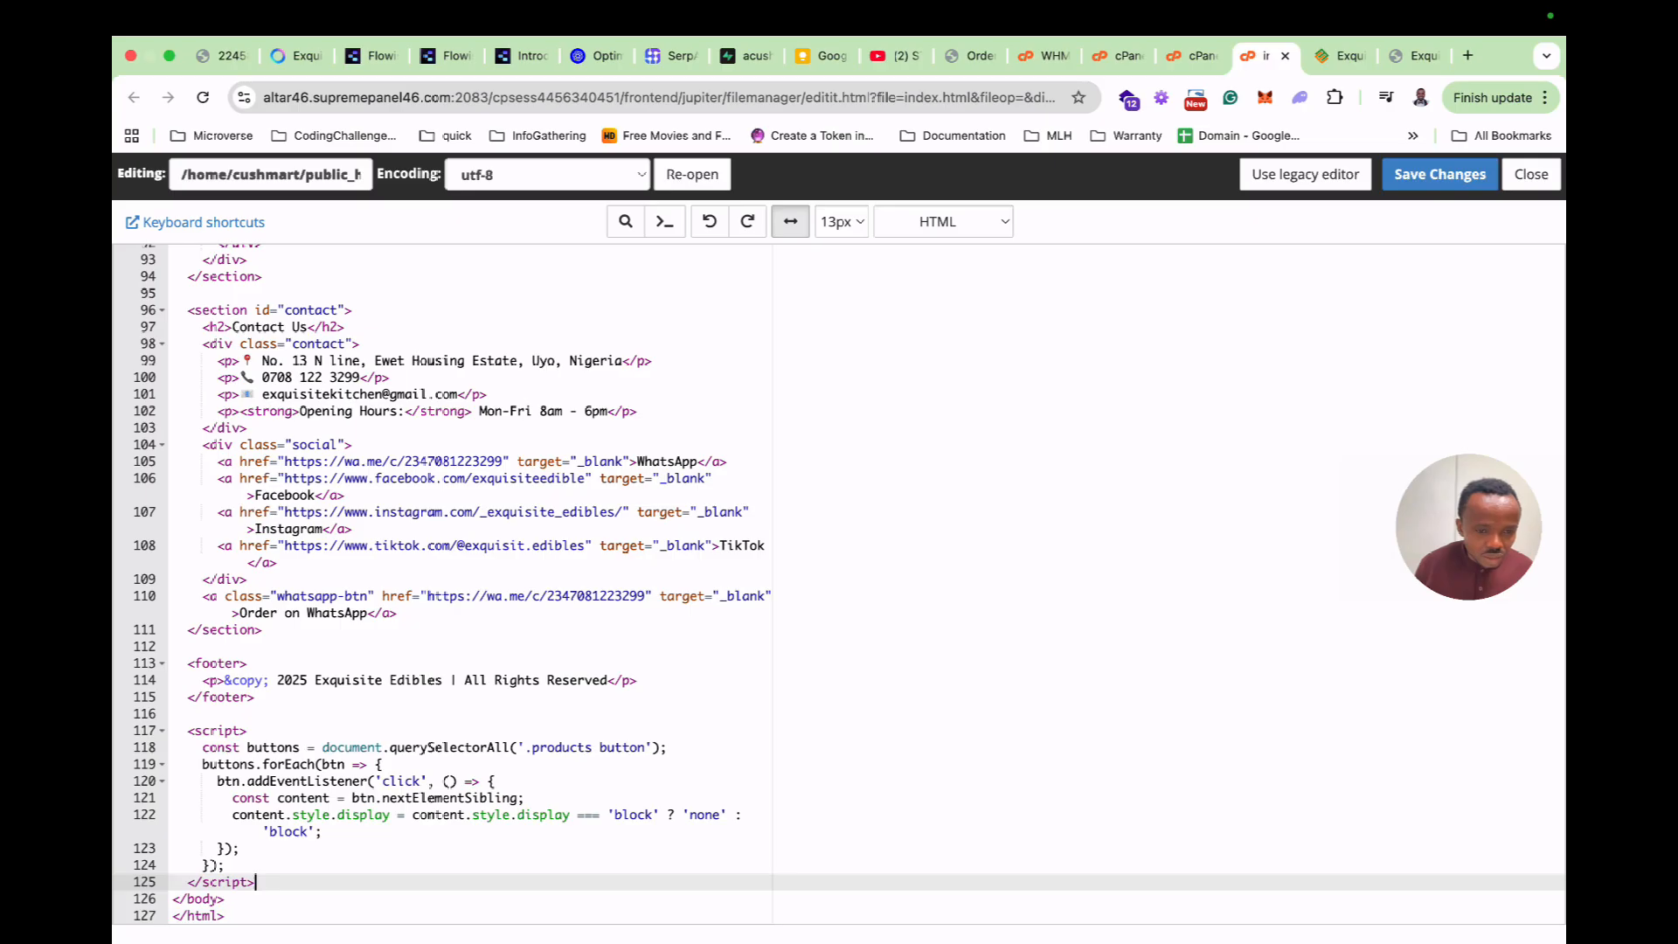
pyautogui.press('Return')
pyautogui.hotkey('ctrl', 'v')
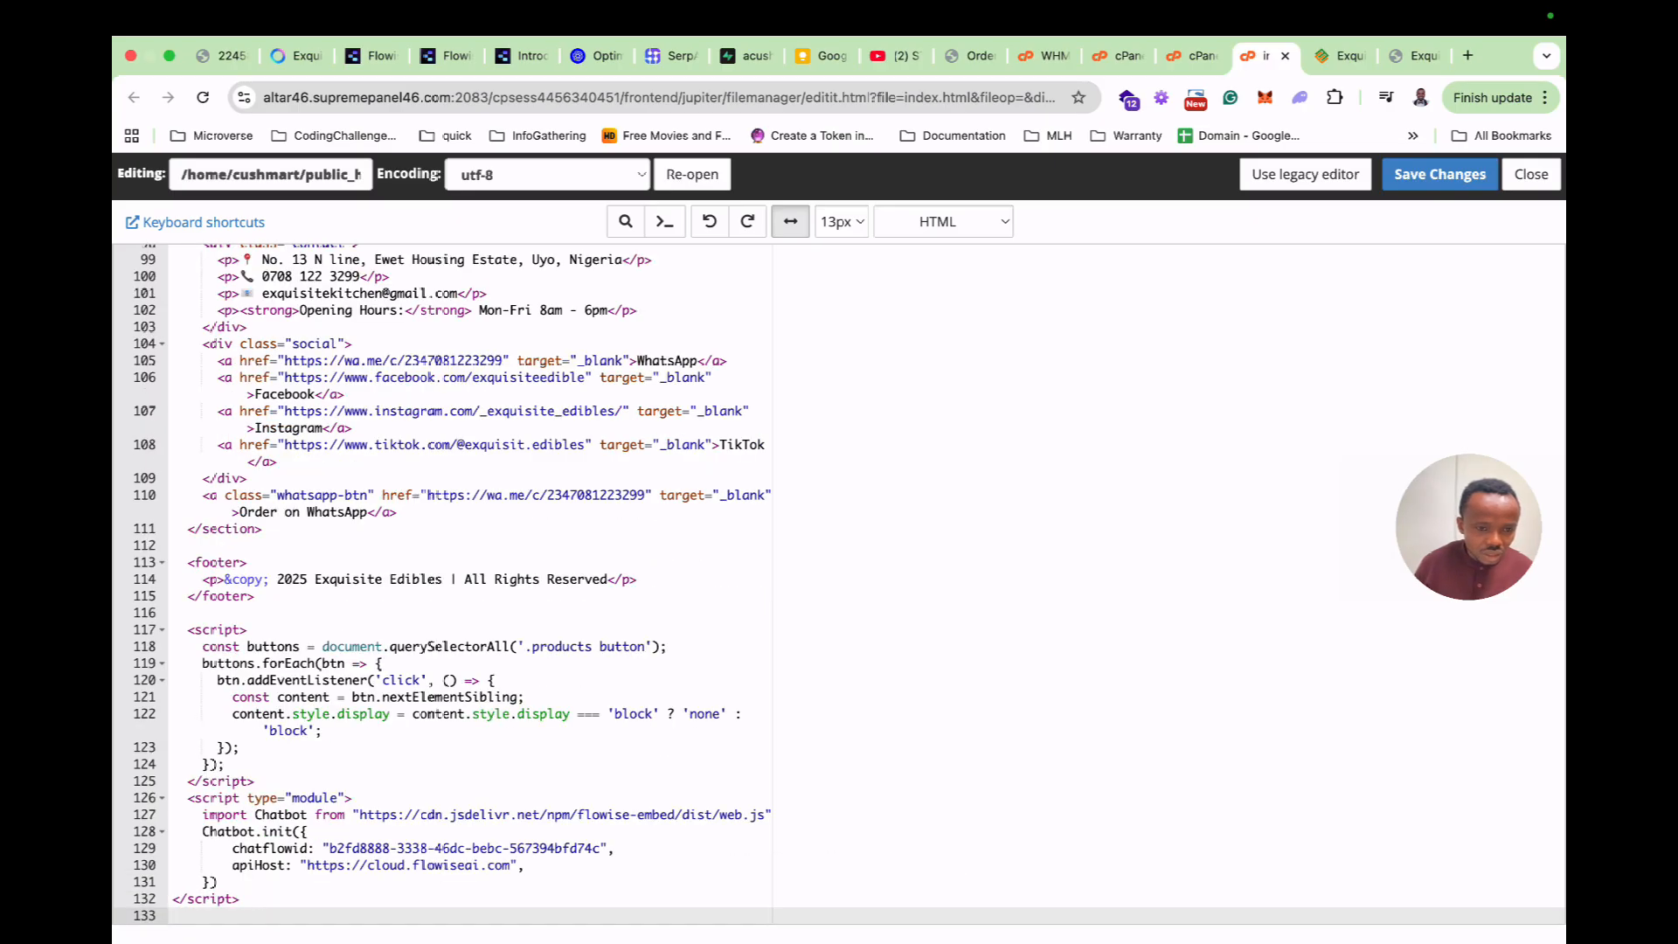
pyautogui.click(1439, 175)
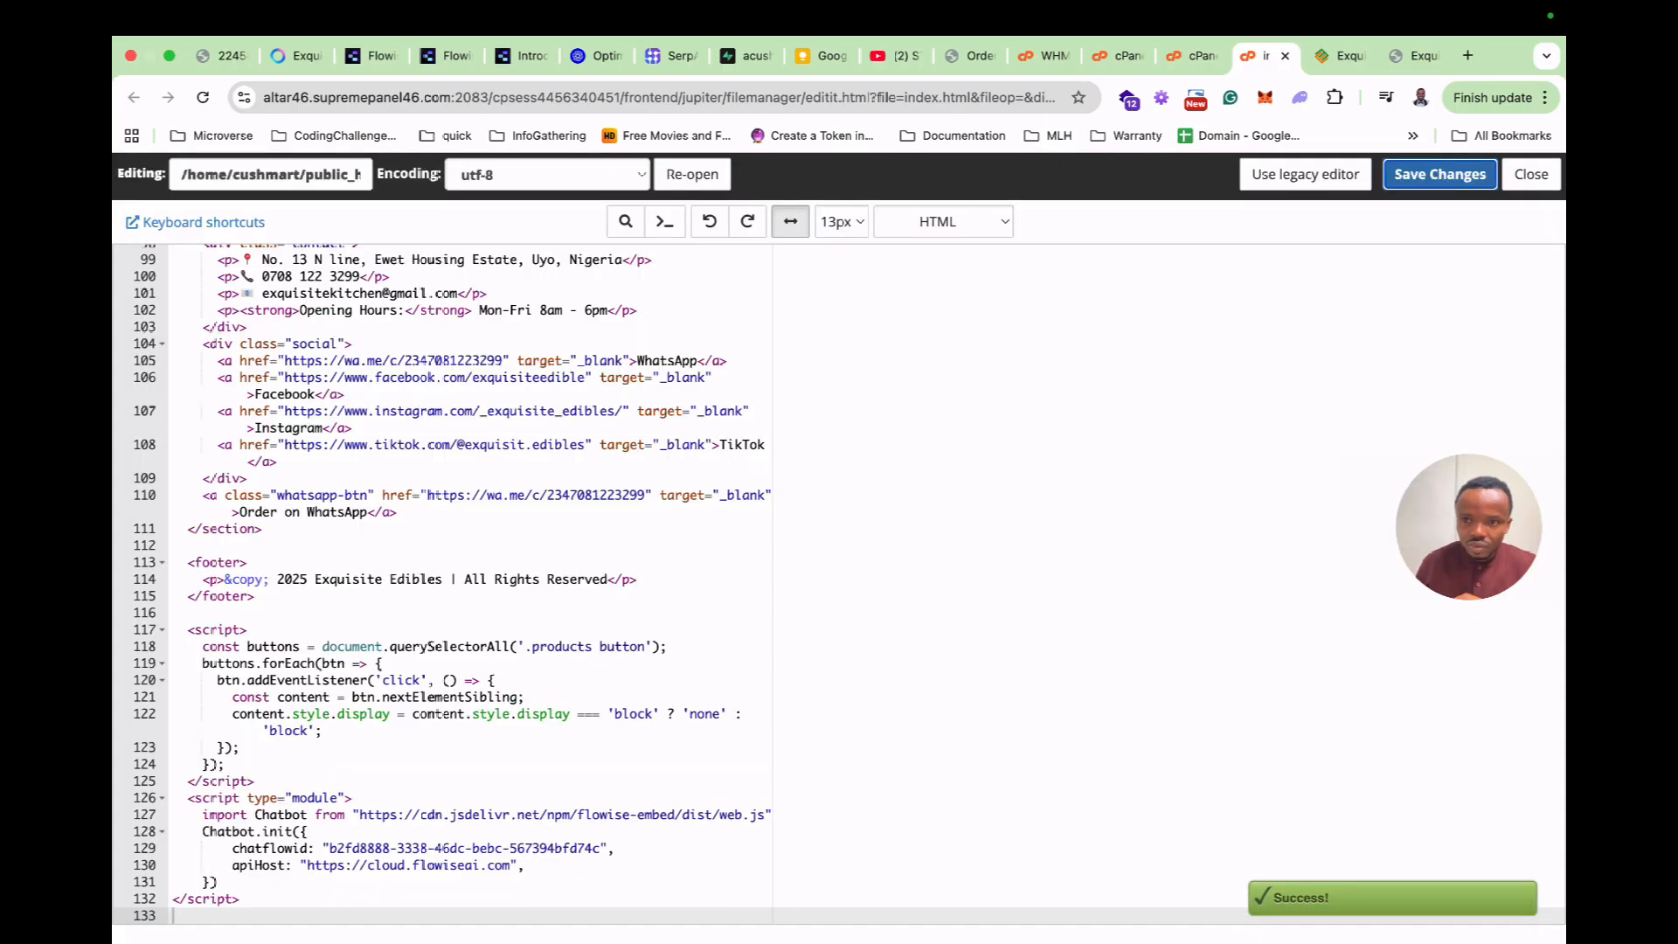
# Close the old exquisitedibles.com tab and reload the cushmart.com shop page.
pyautogui.click(1339, 56)
pyautogui.click(1359, 56)
pyautogui.click(202, 97)
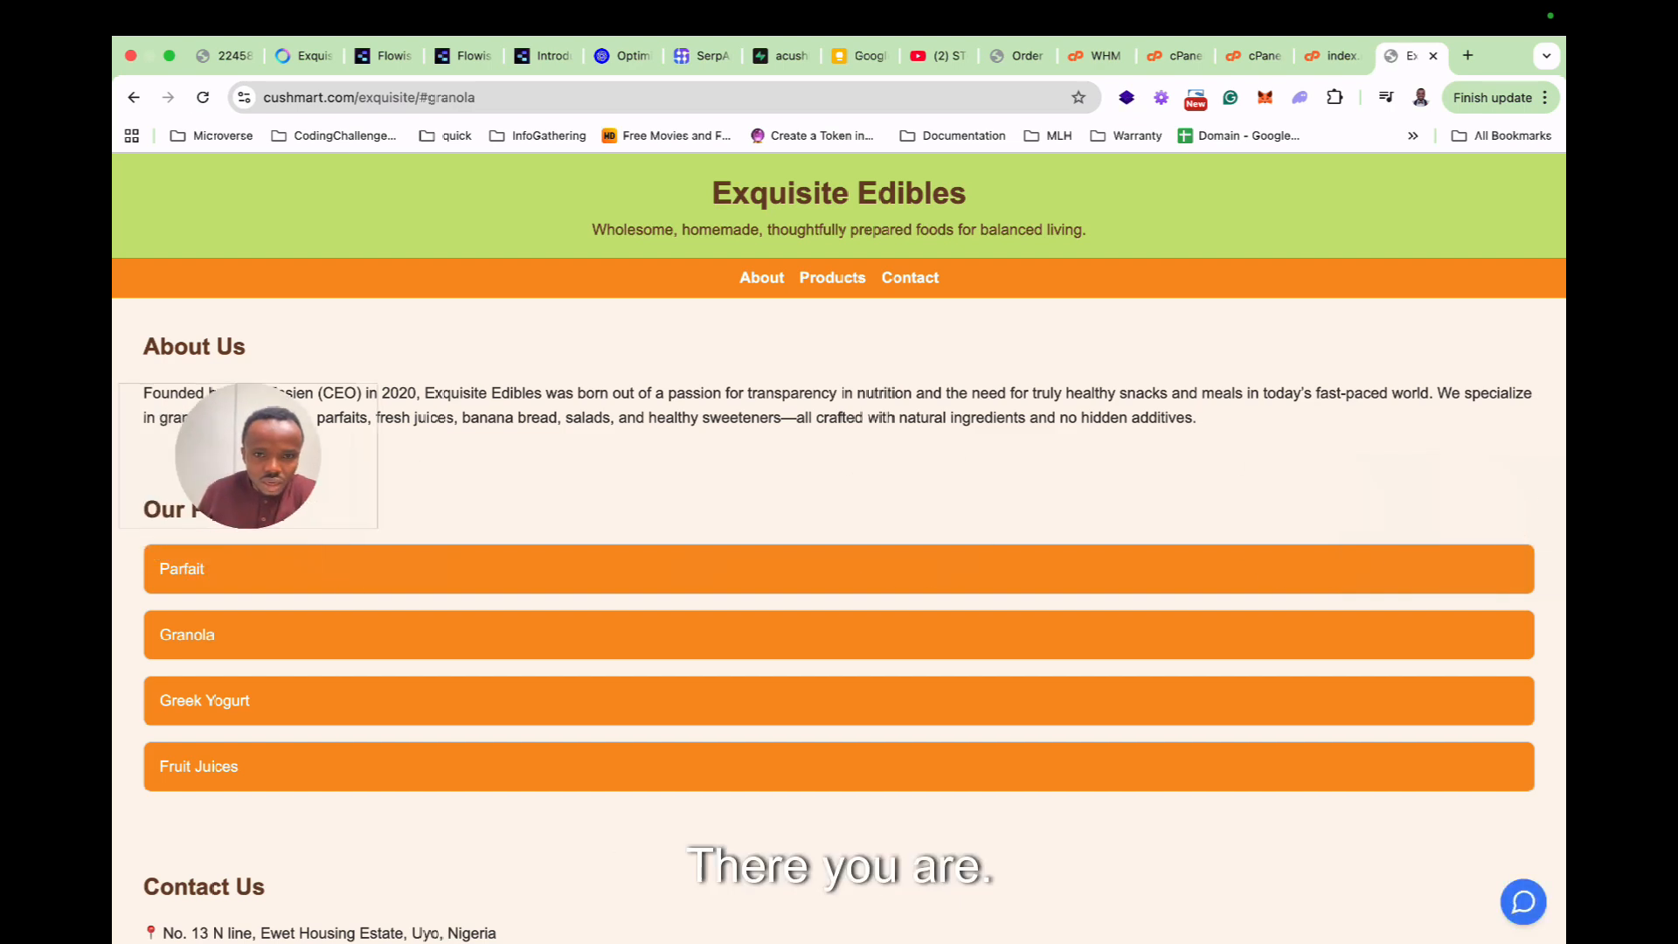
# Test the chat bubble, then expand and collapse the Parfait and Granola product sections.
pyautogui.click(1523, 901)
pyautogui.click(1523, 902)
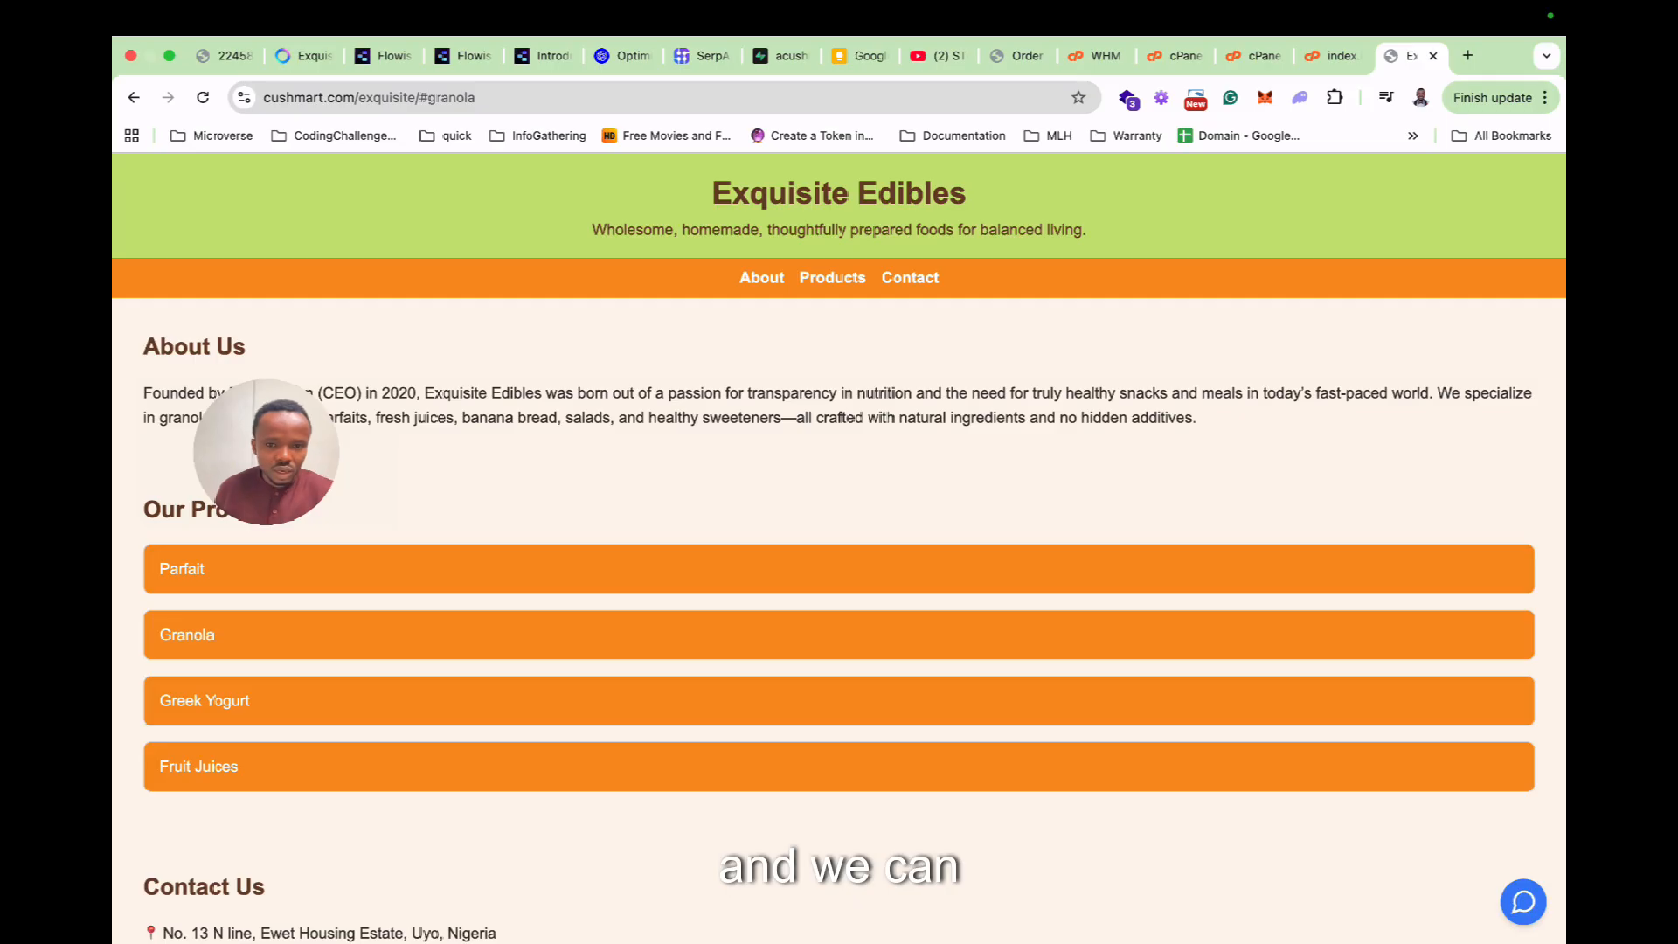
pyautogui.scroll(-2, 839, 548)
pyautogui.click(838, 376)
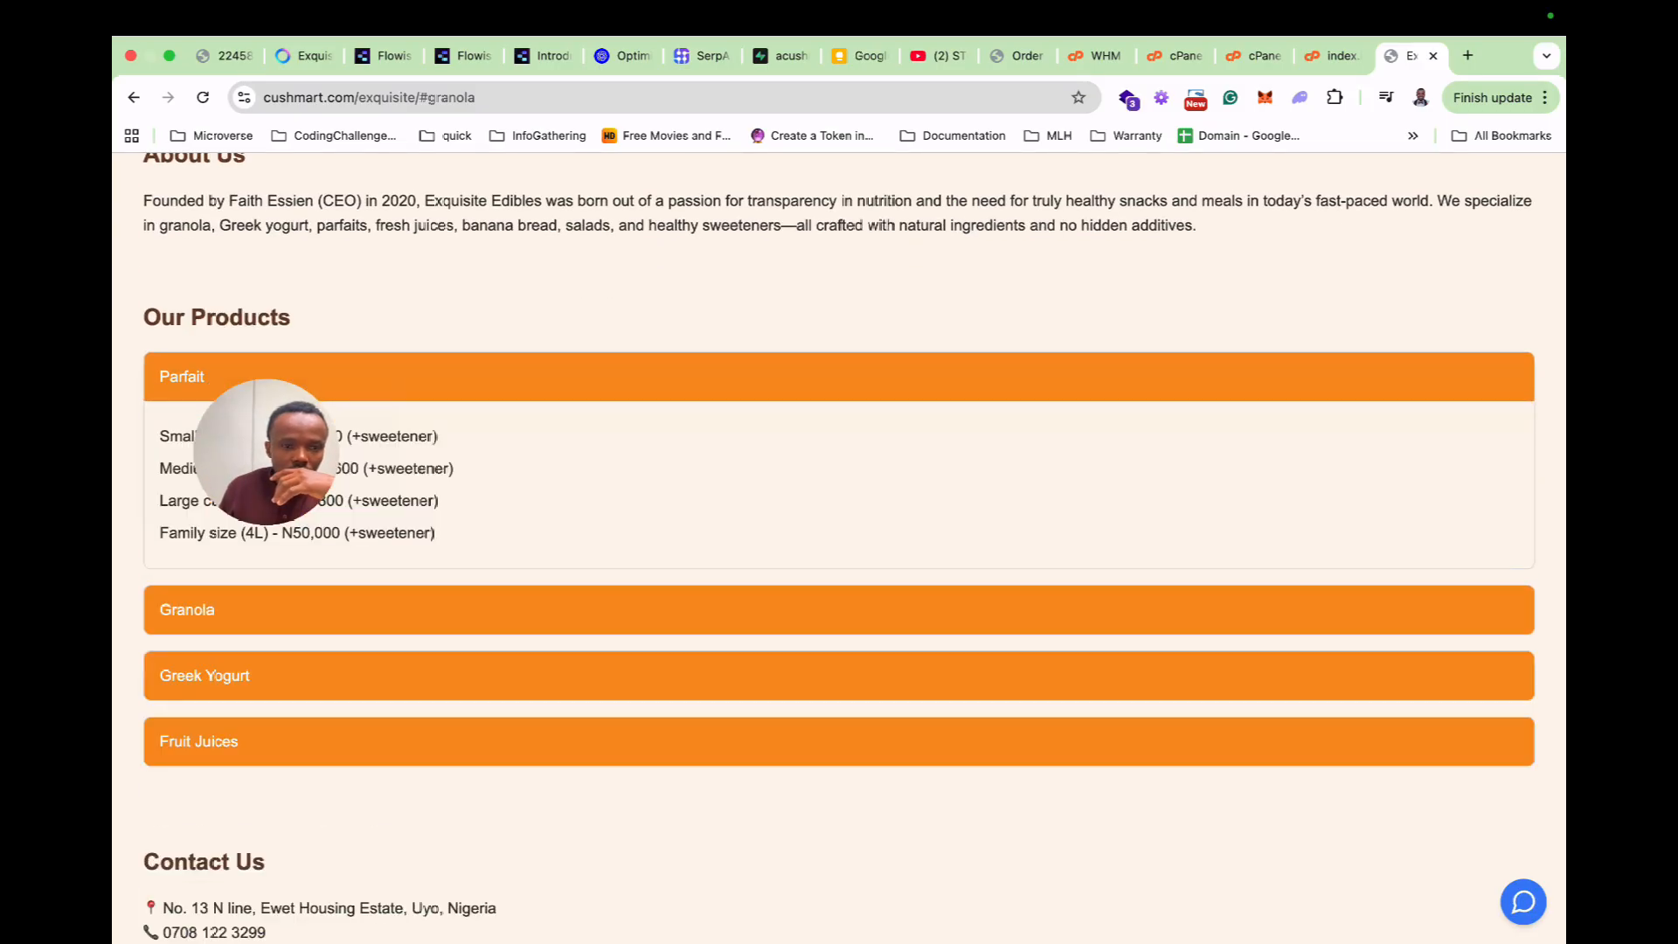
pyautogui.click(839, 376)
pyautogui.click(839, 442)
pyautogui.click(839, 442)
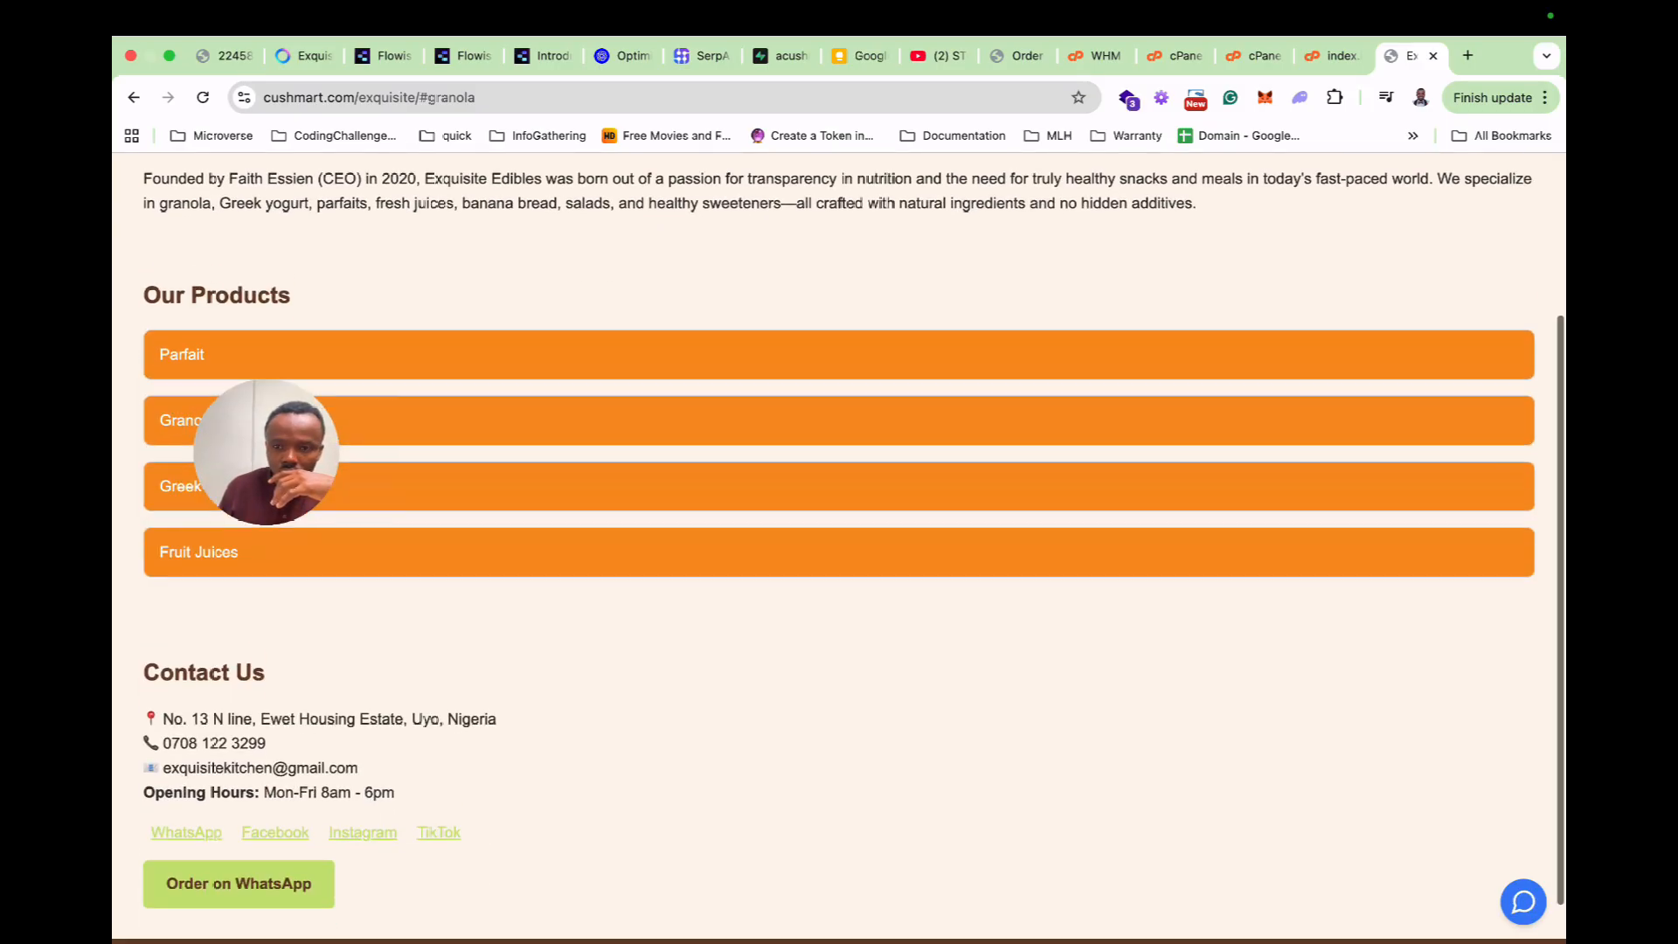
pyautogui.scroll(3, 839, 548)
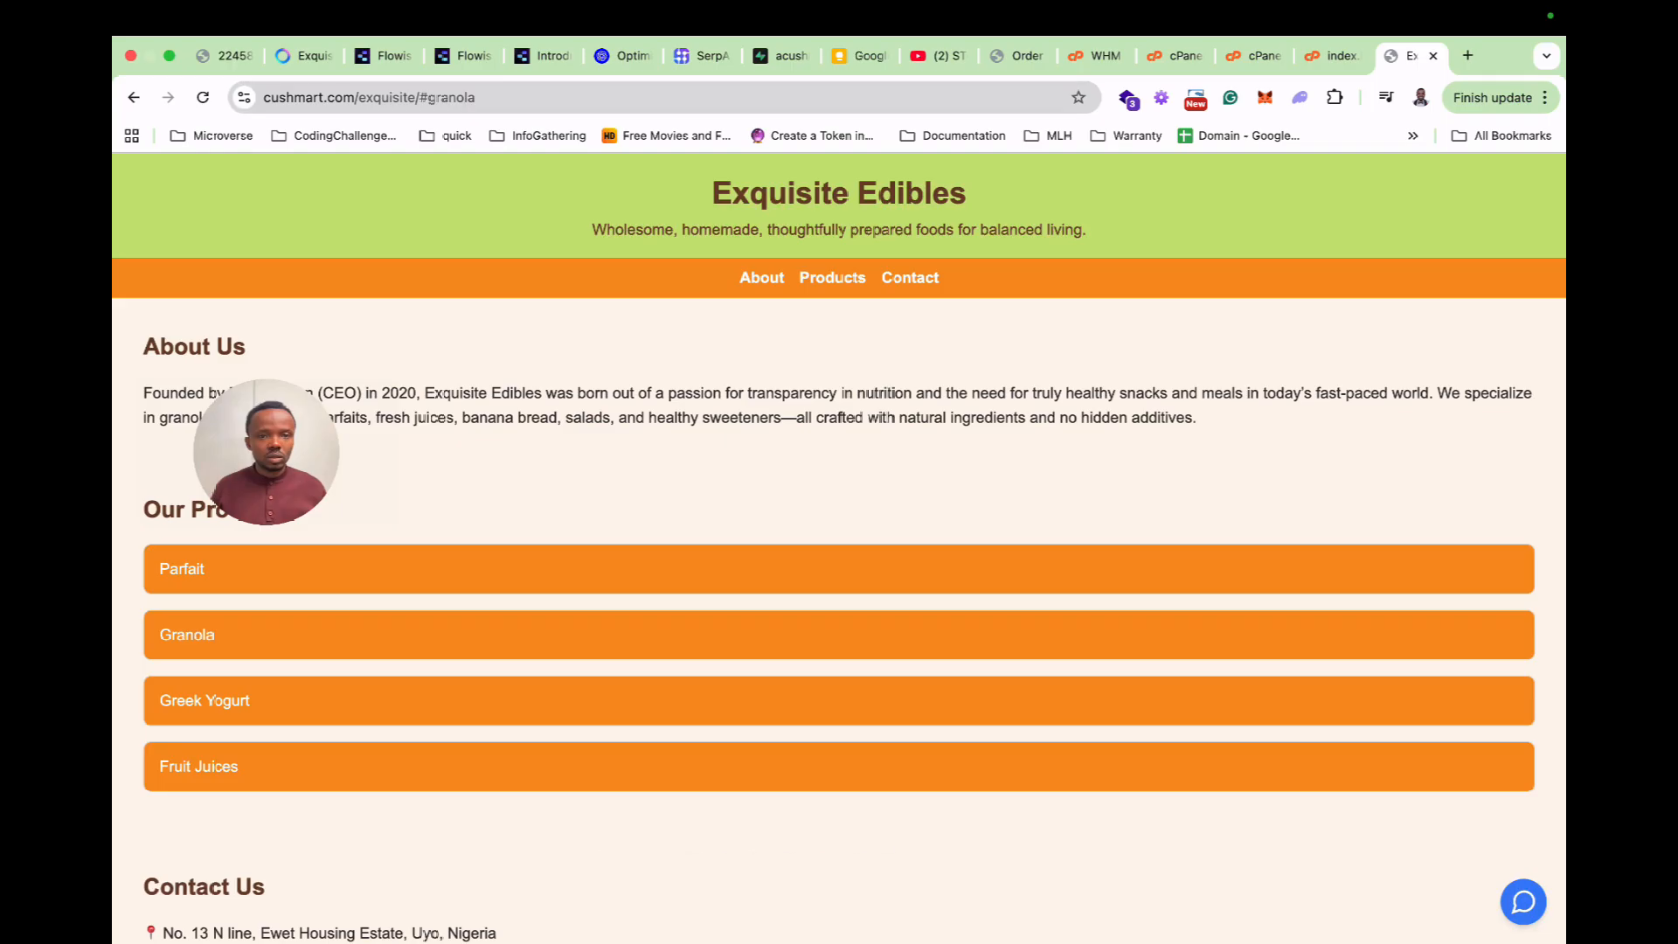
# Load the page at plain cushmart.com/exquisite without '/#granola' and open the chat assistant.
pyautogui.moveTo(477, 98); pyautogui.dragTo(415, 98)
pyautogui.press('BackSpace')
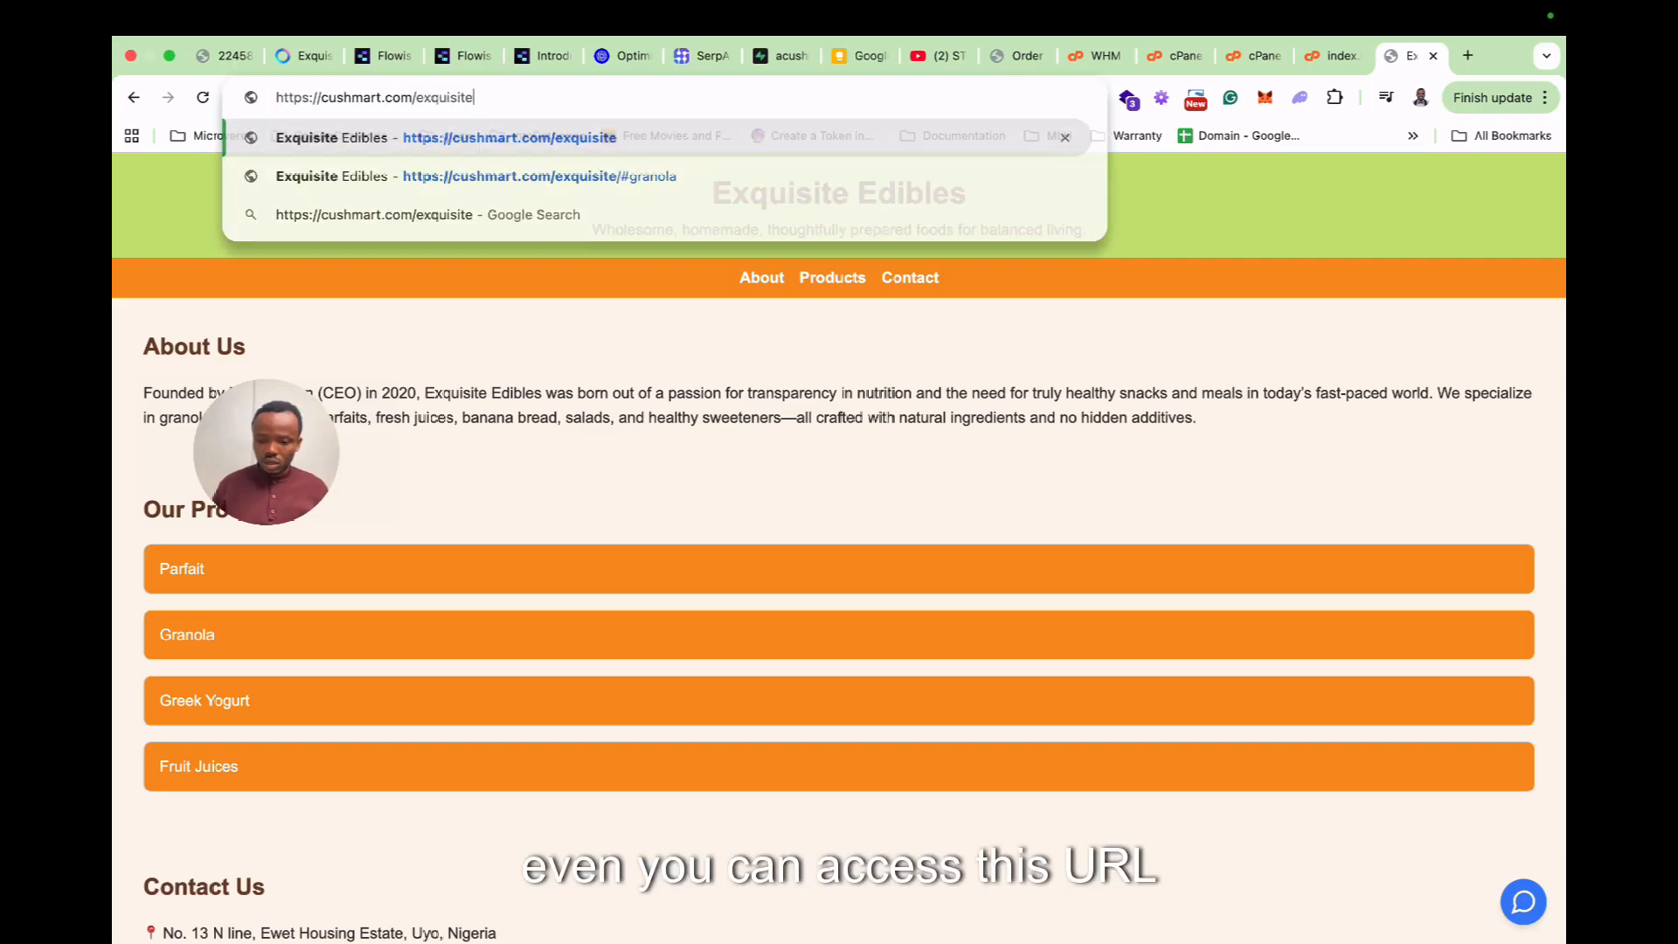
pyautogui.doubleClick(351, 98)
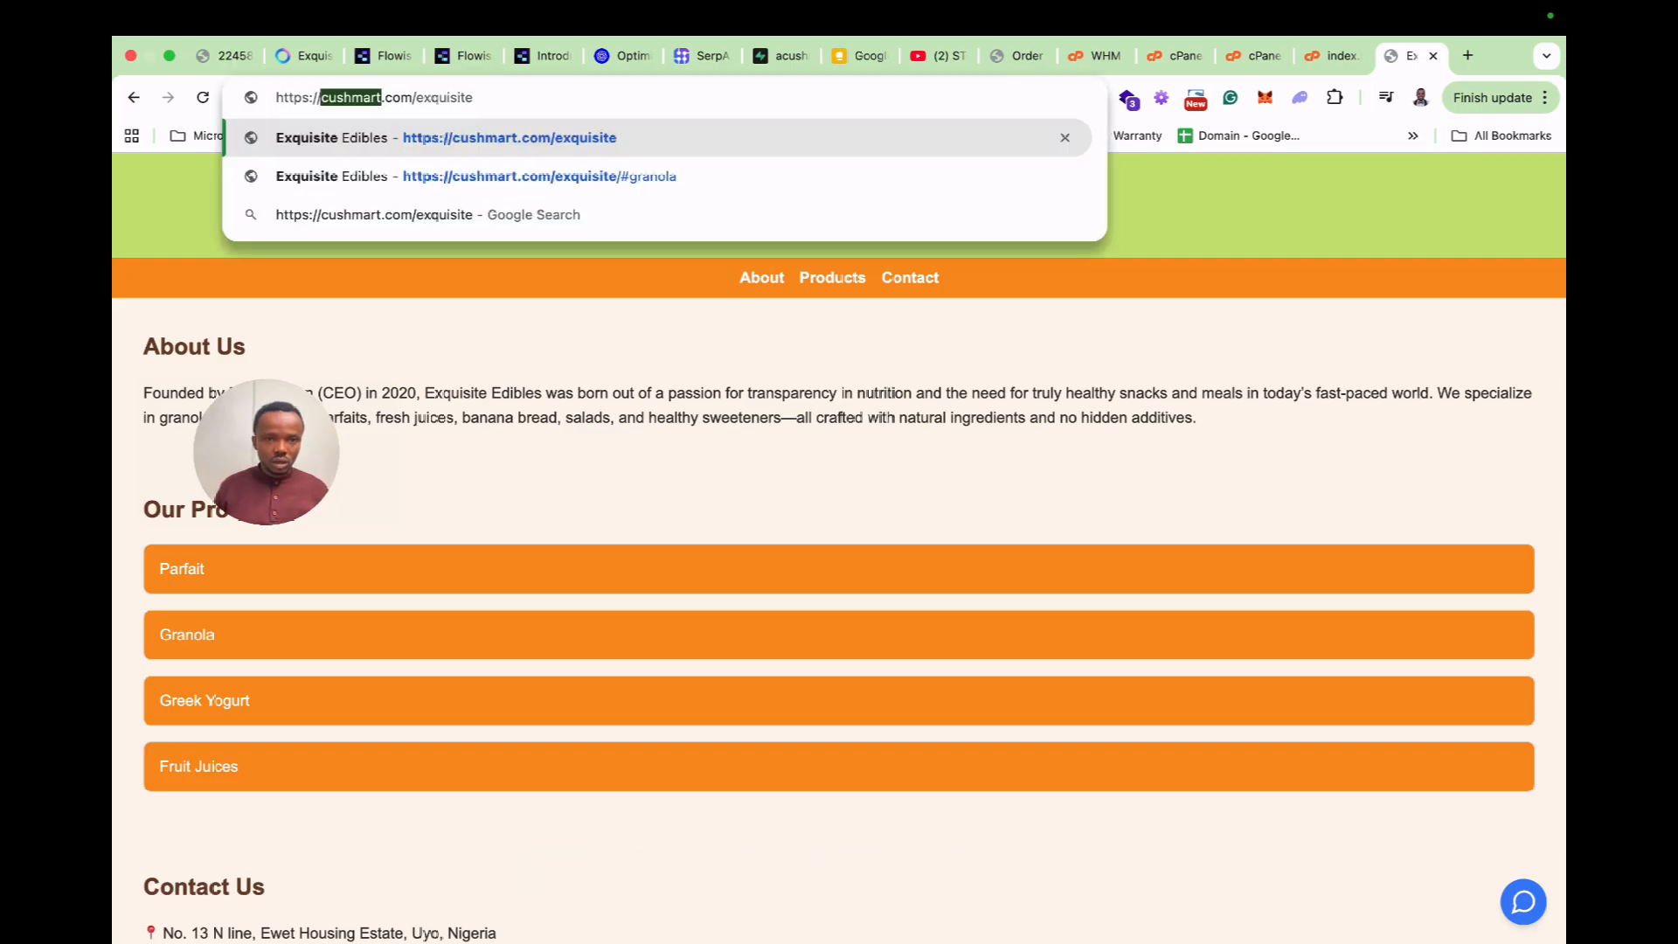
pyautogui.press('super+a')
pyautogui.press('Return')
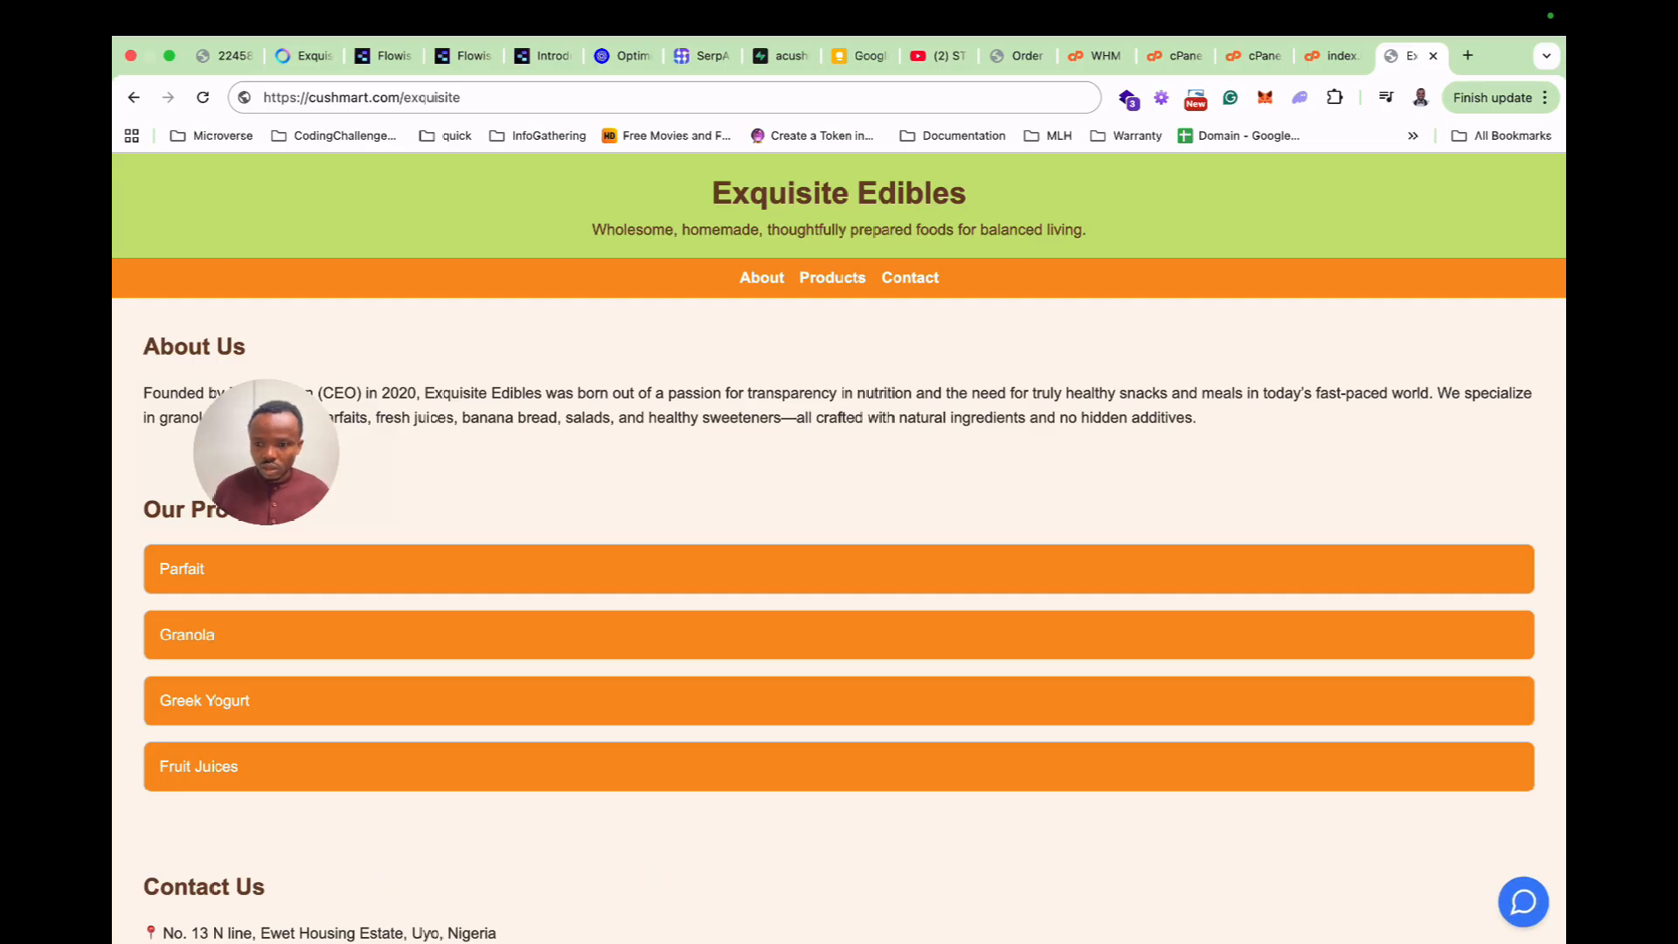
pyautogui.click(1523, 901)
# Greet the chatbot with 'hey there' and tell it your preferred form of address.
pyautogui.write('hey there')
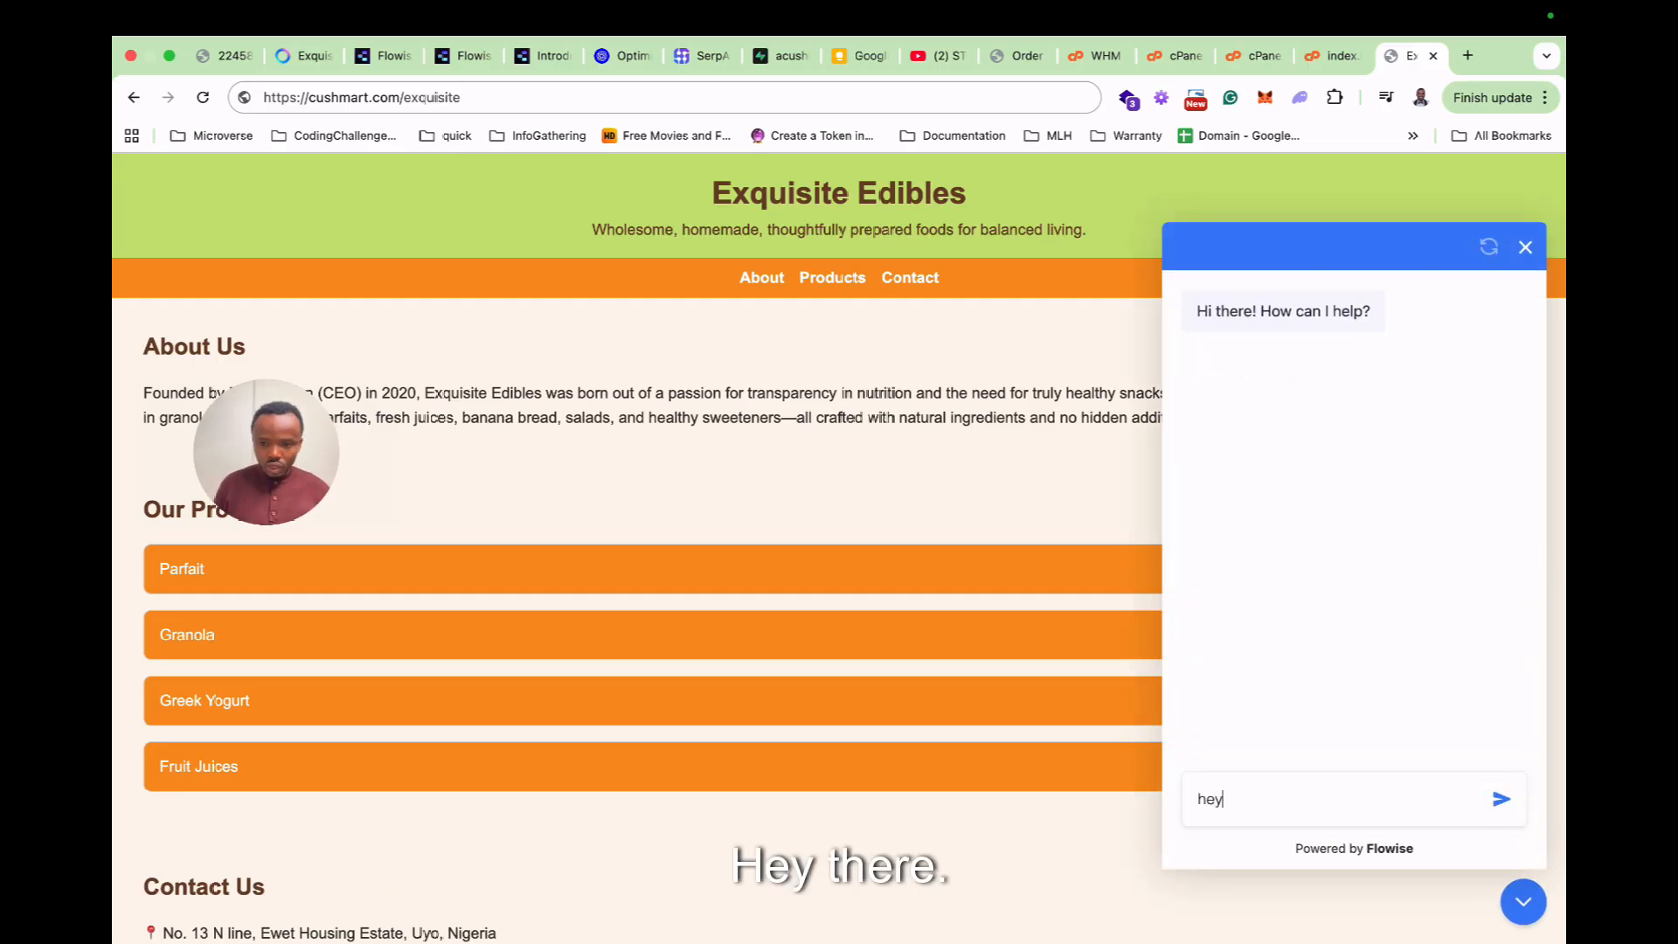
pyautogui.press('Return')
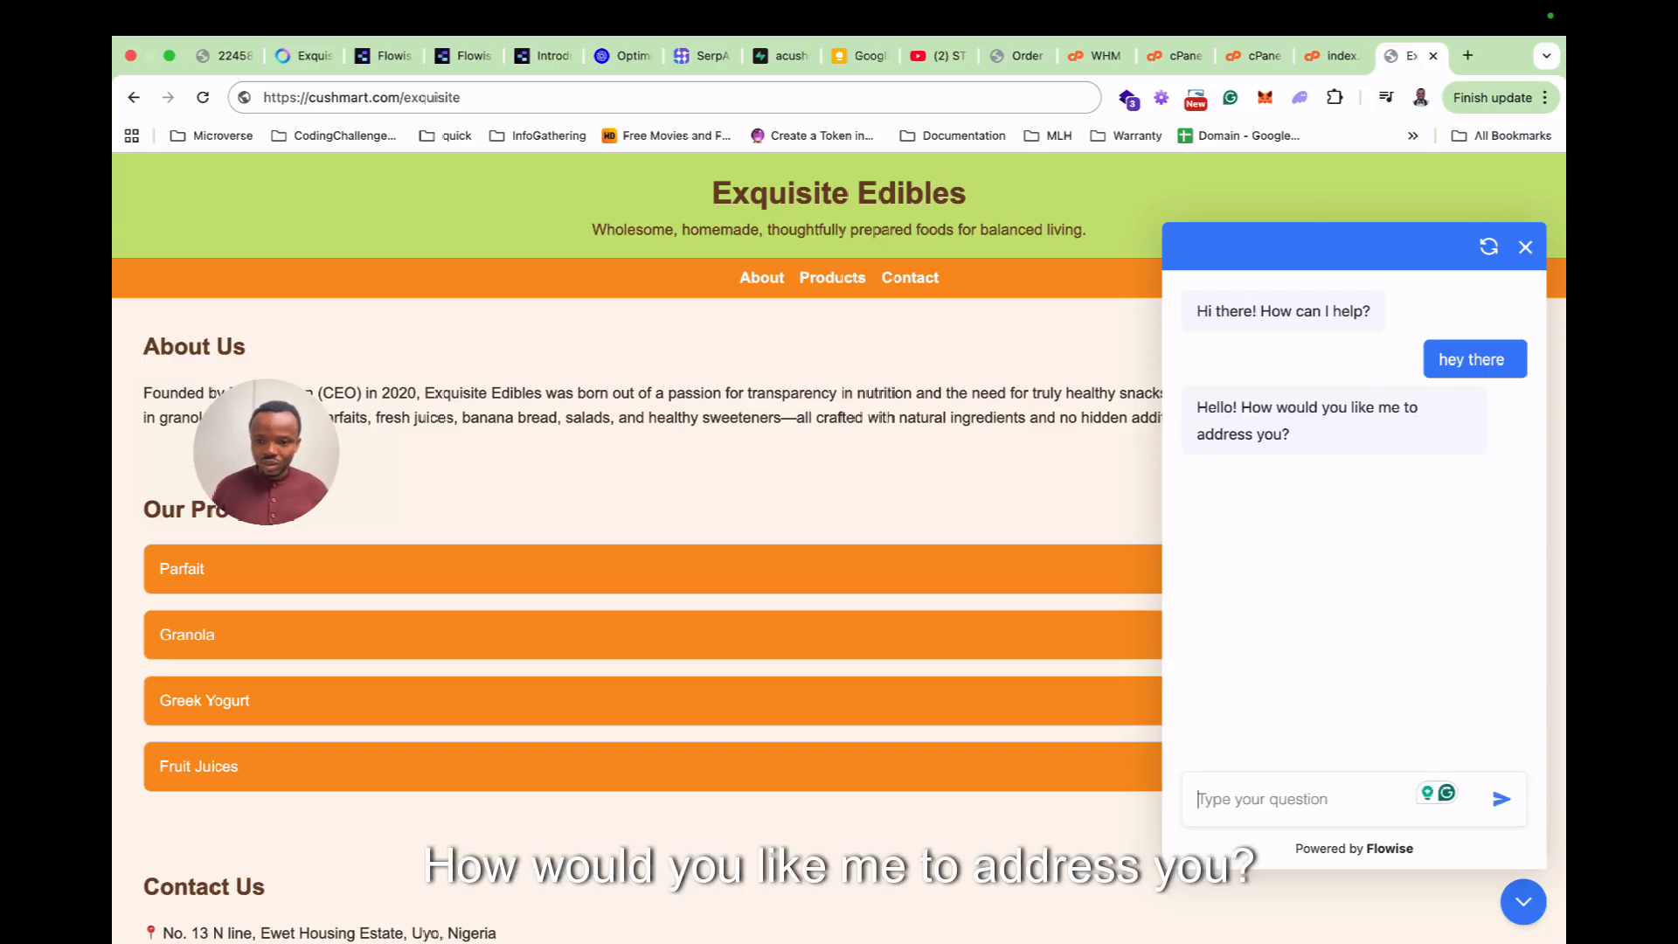
pyautogui.write('Mr Uduak is fine')
pyautogui.press('Return')
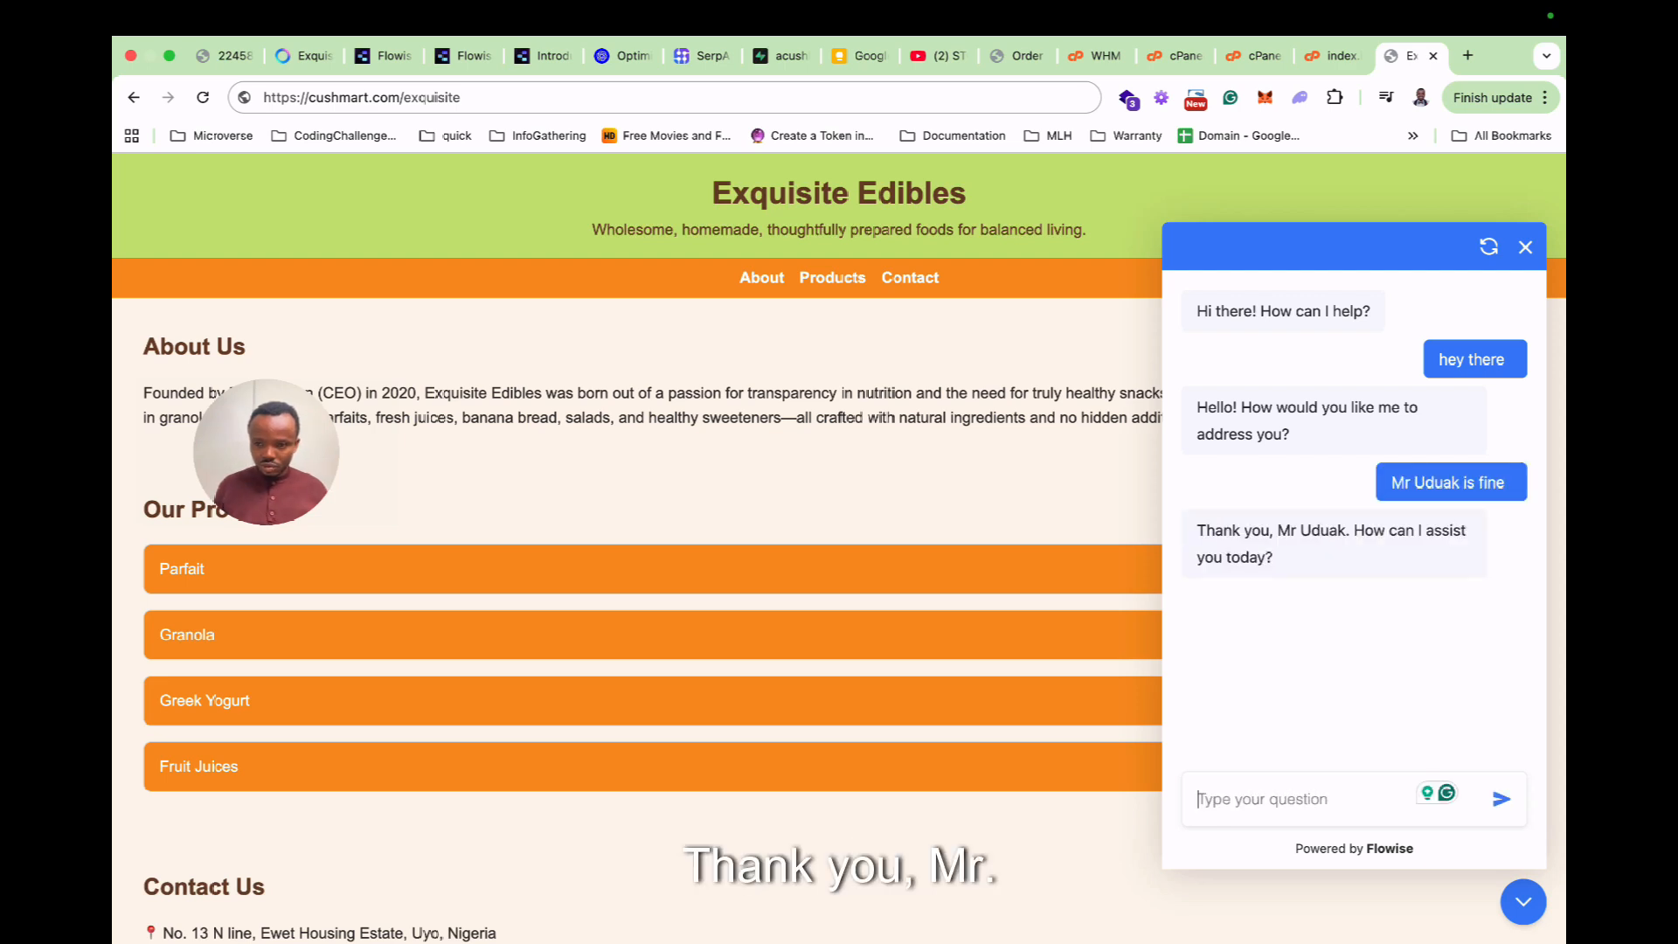
# Ask 'I am contemplating on which juice to take, just returning from the gym'.
pyautogui.write('I')
pyautogui.write(' need')
pyautogui.press('BackSpace')
pyautogui.press('BackSpace')
pyautogui.press('BackSpace')
pyautogui.press('BackSpace')
pyautogui.write('am cont')
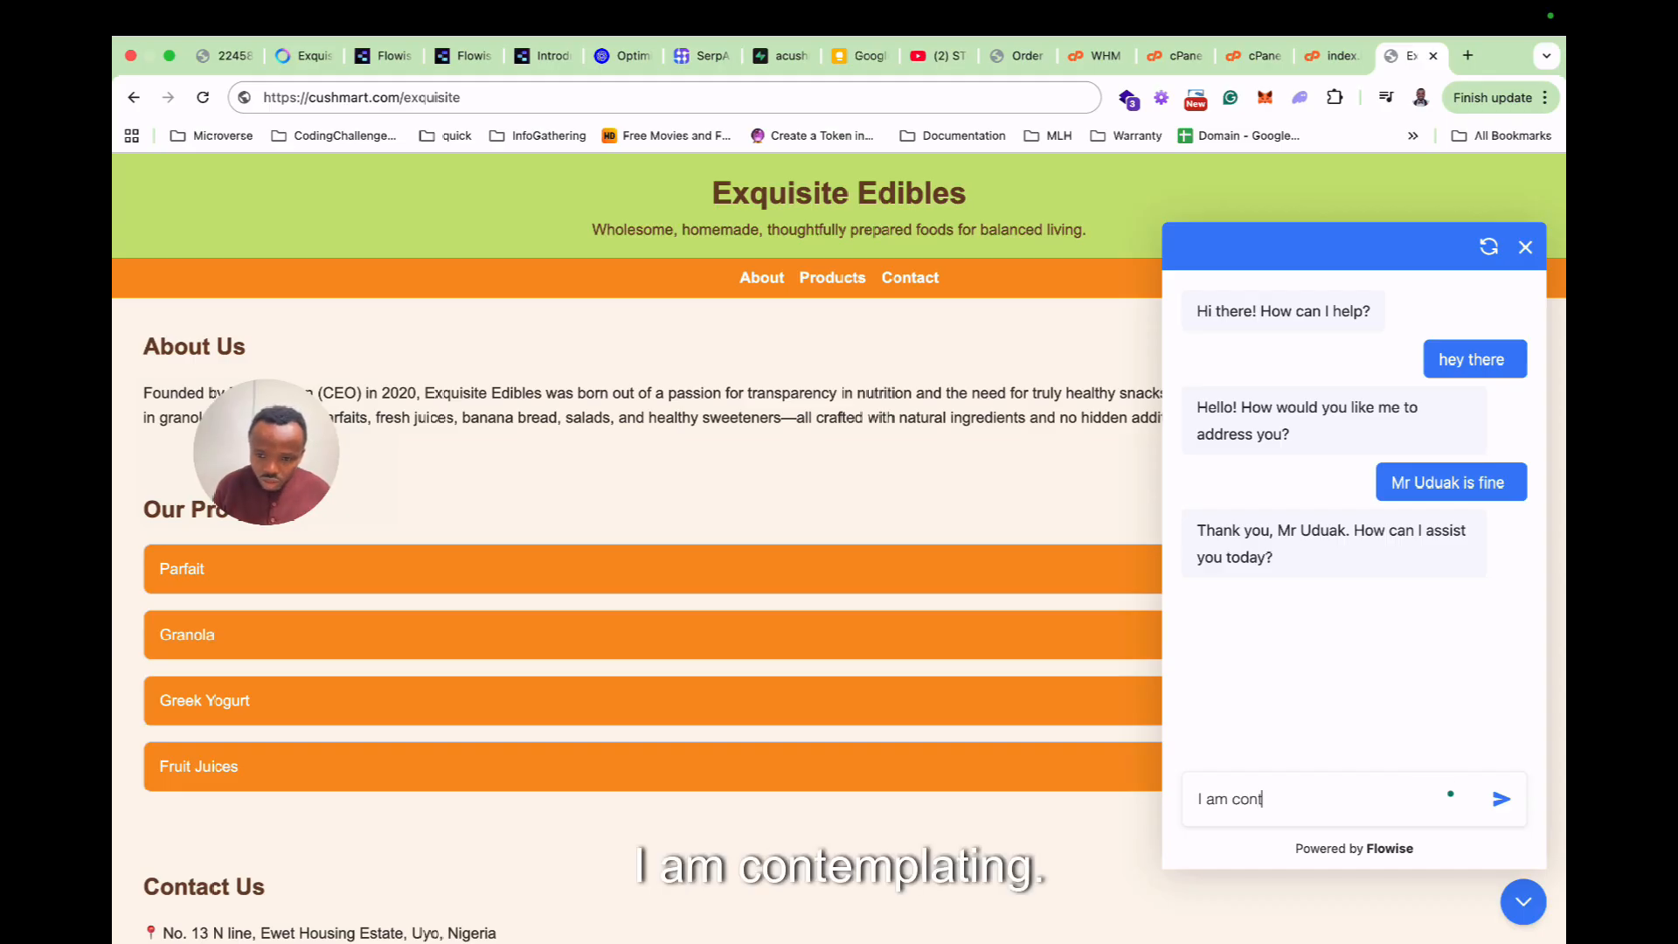
pyautogui.press('super+plus')
pyautogui.press('super+plus')
pyautogui.press('super+plus')
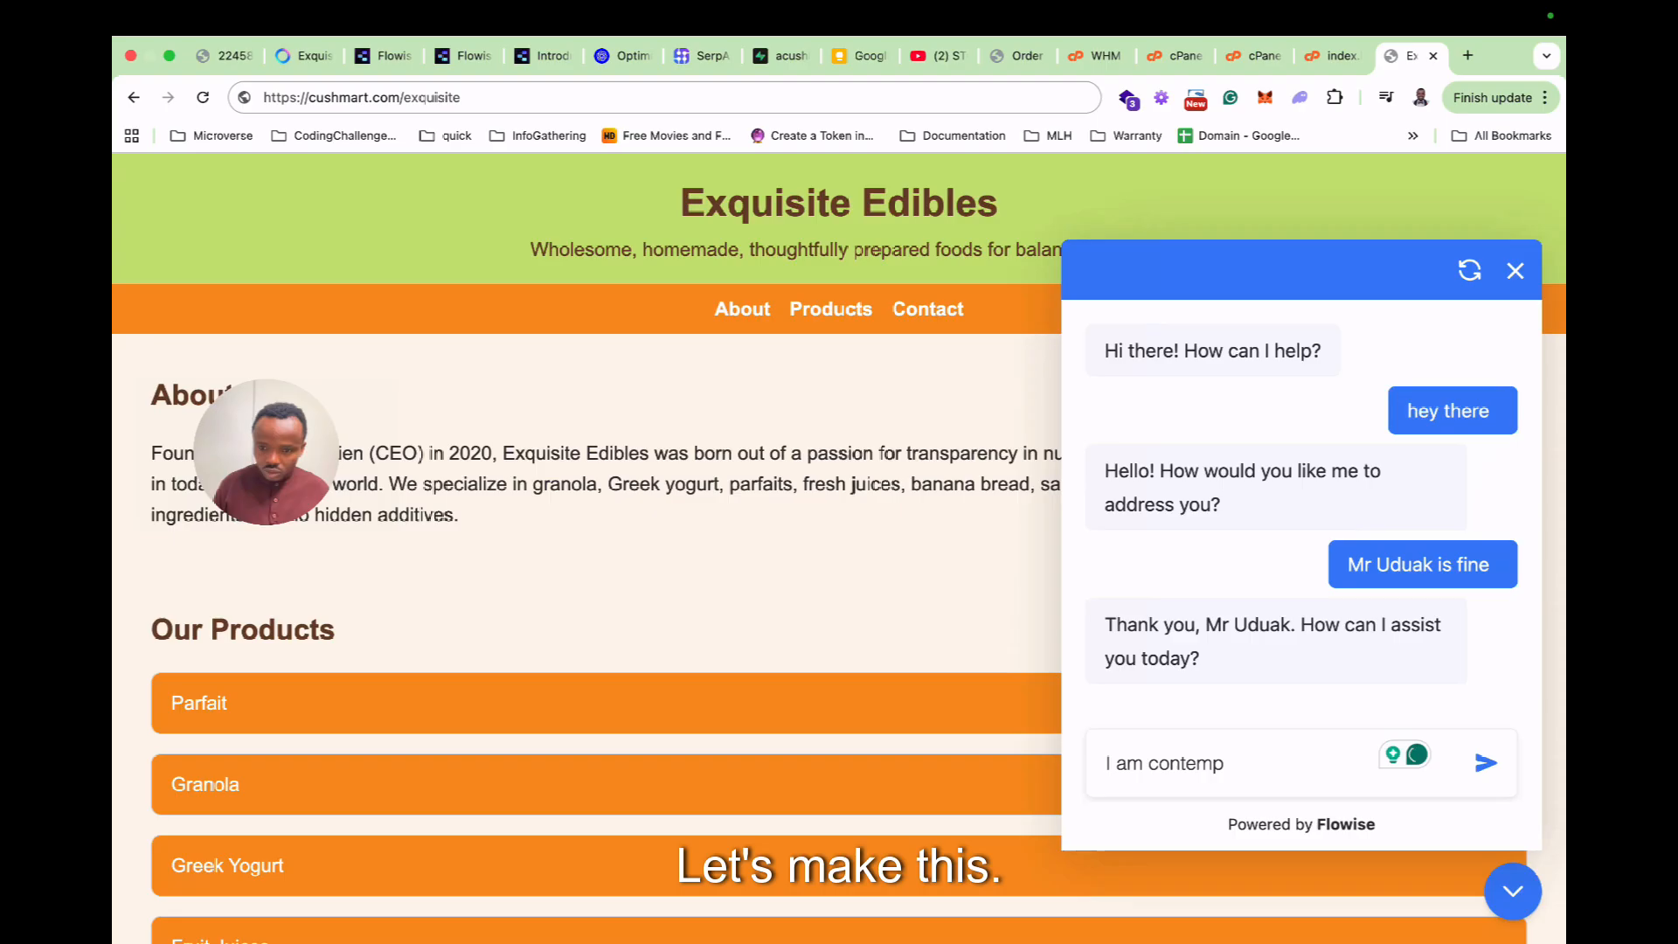
pyautogui.write('empta')
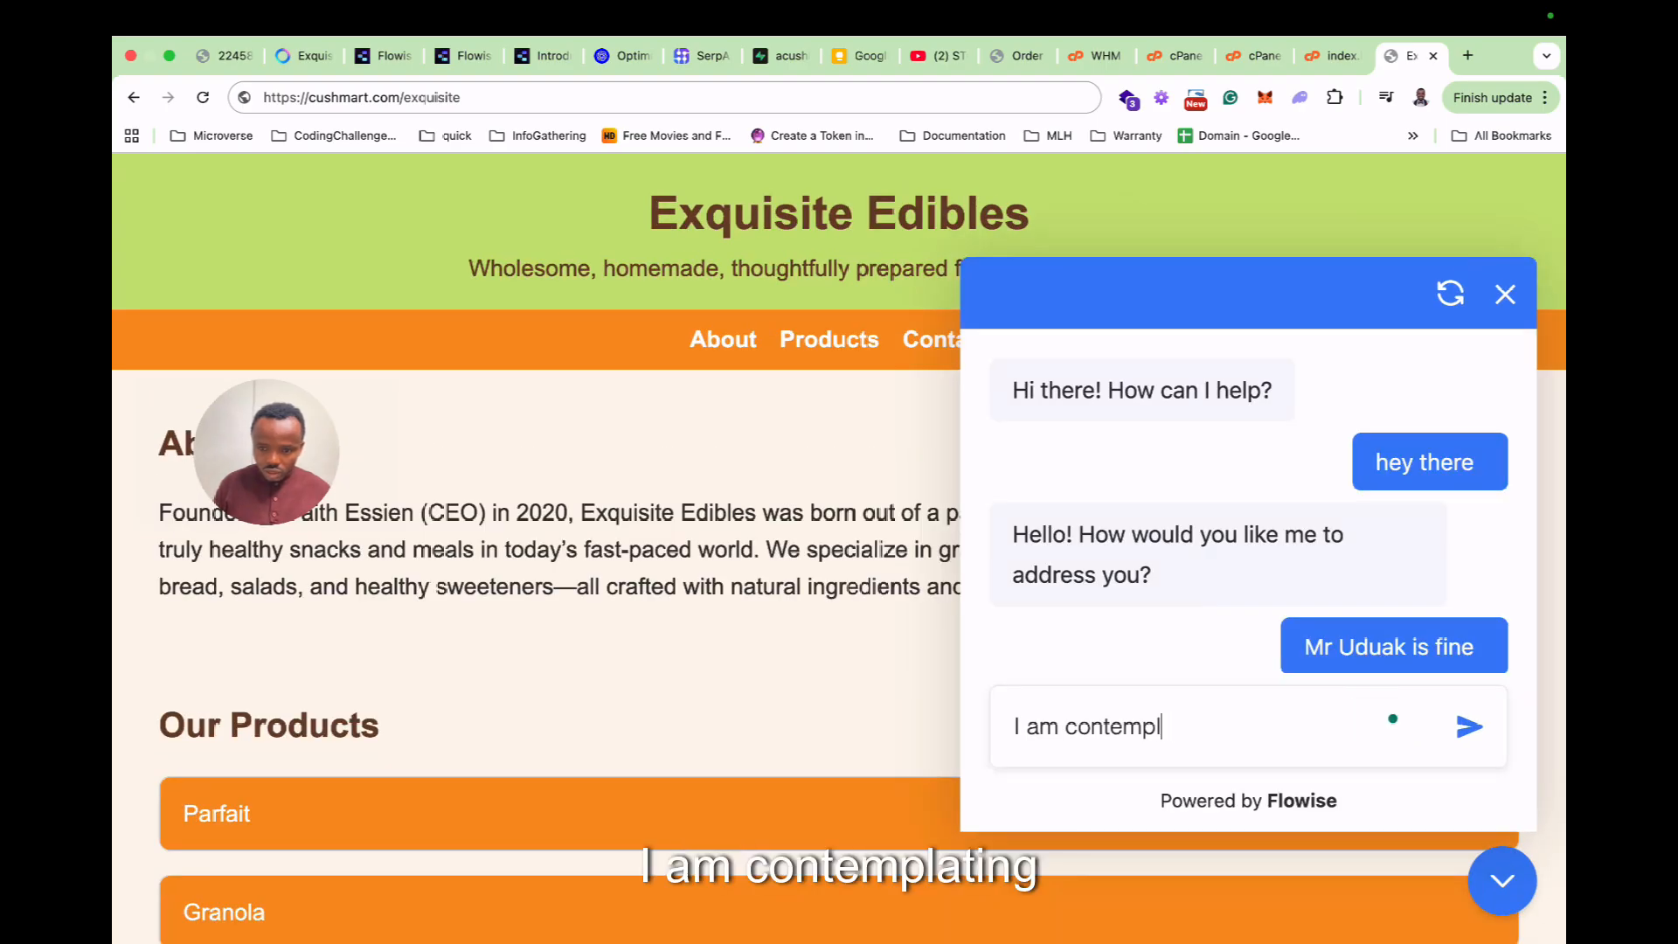
pyautogui.write('ating on which ')
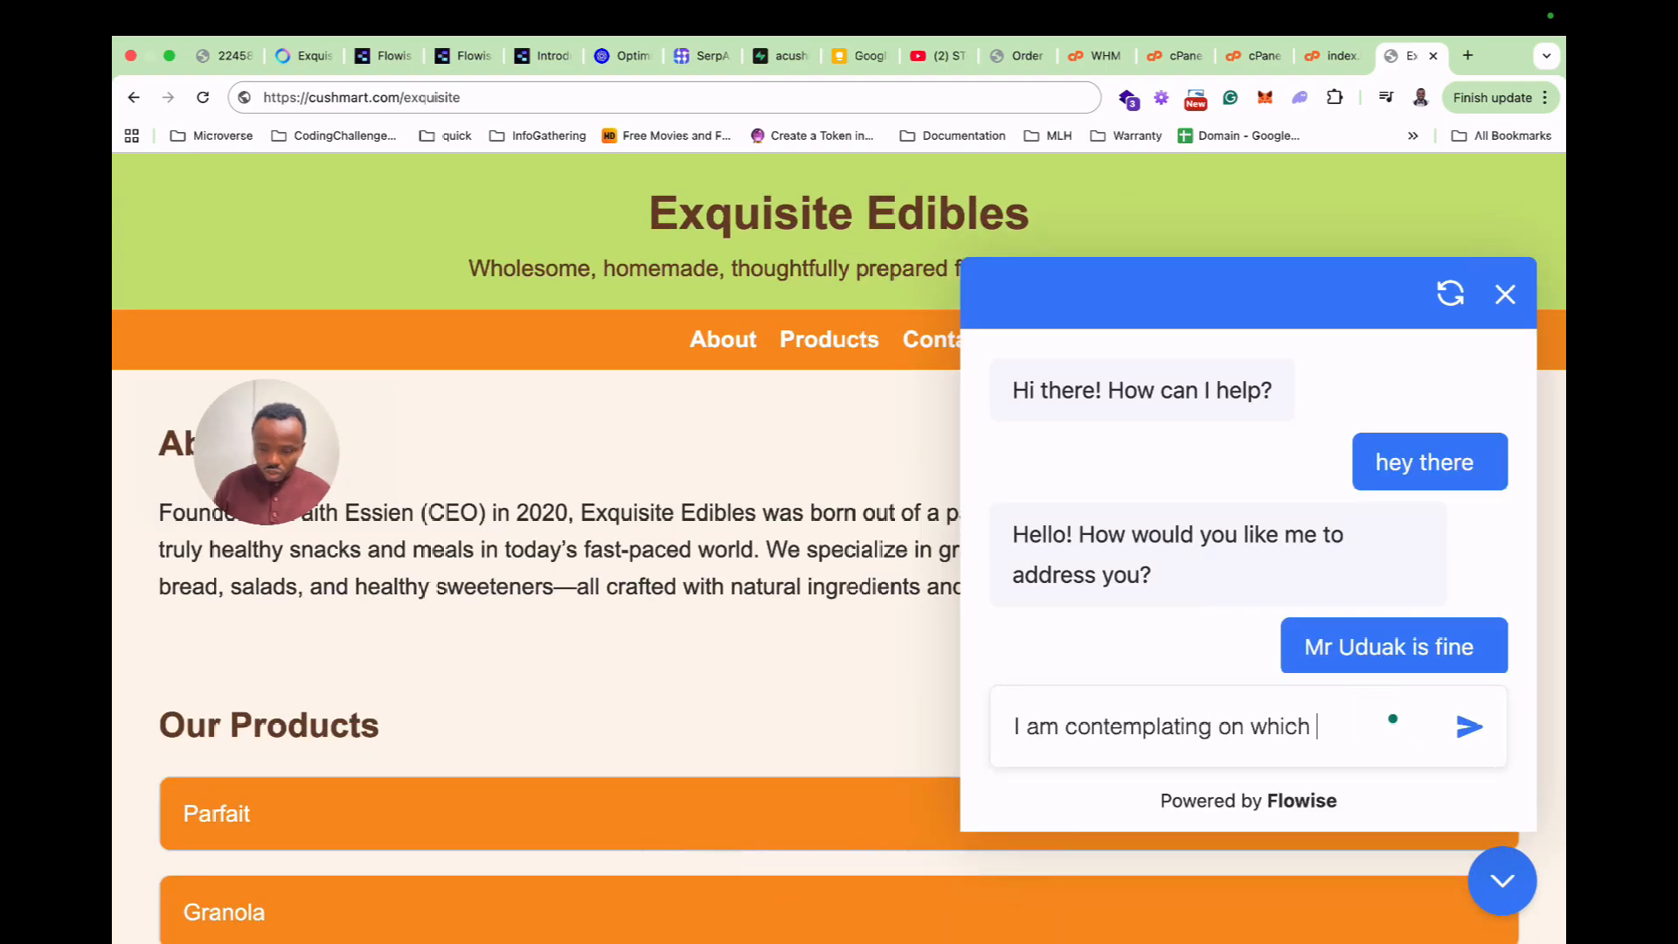
pyautogui.write('juice to')
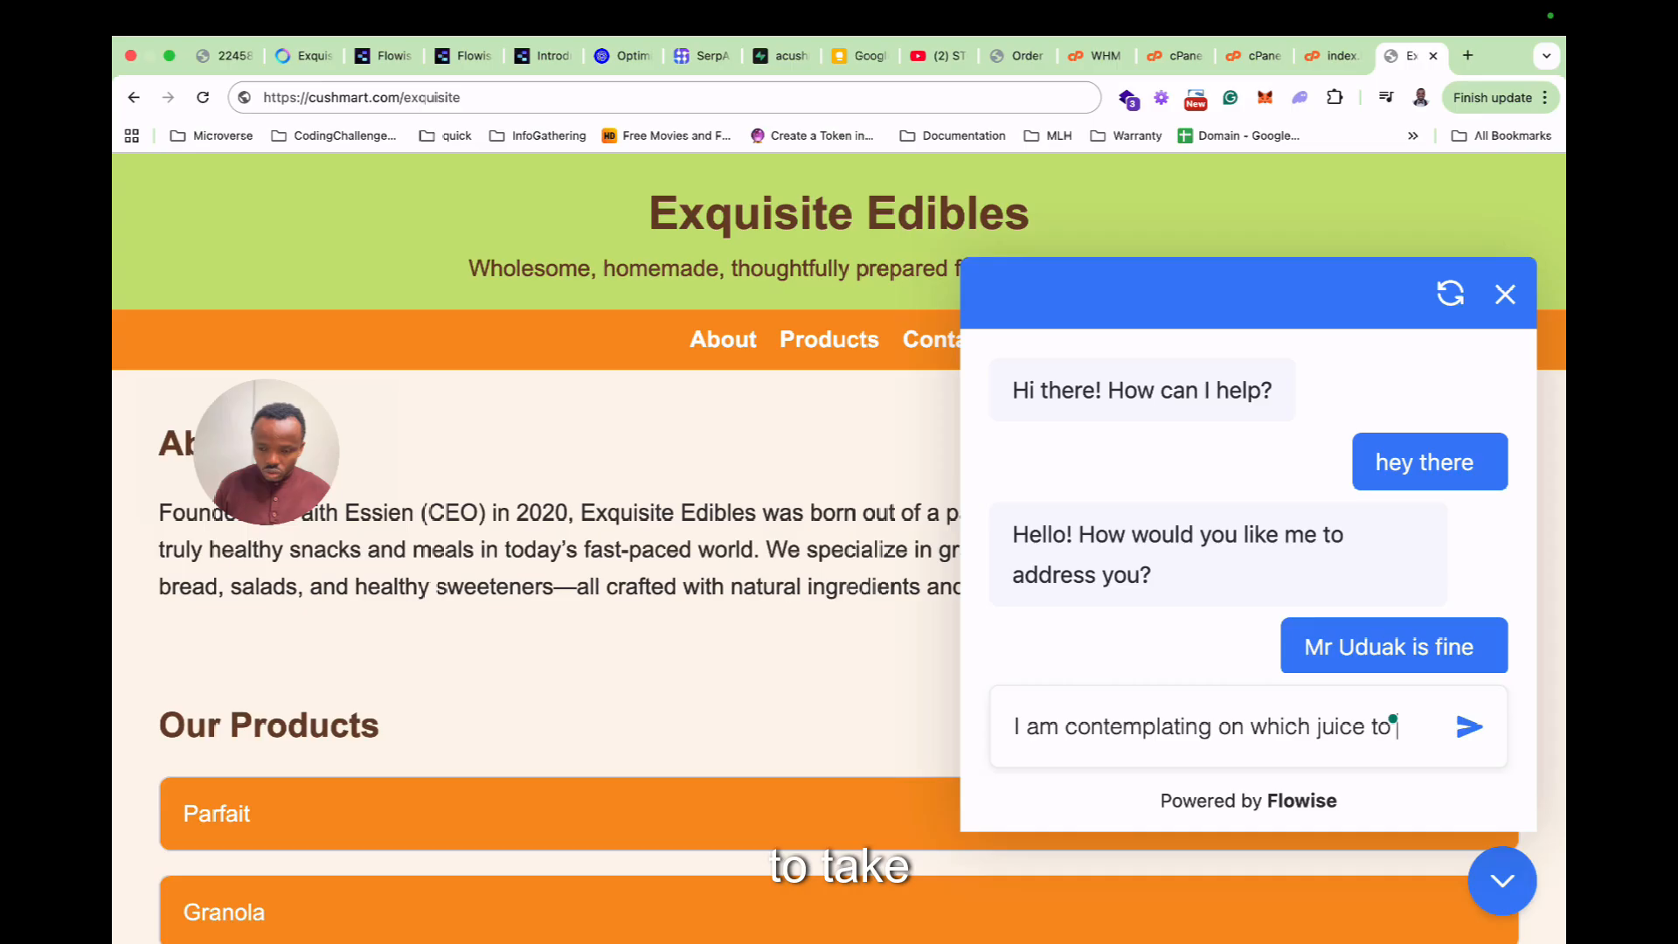
pyautogui.write(' take, jus')
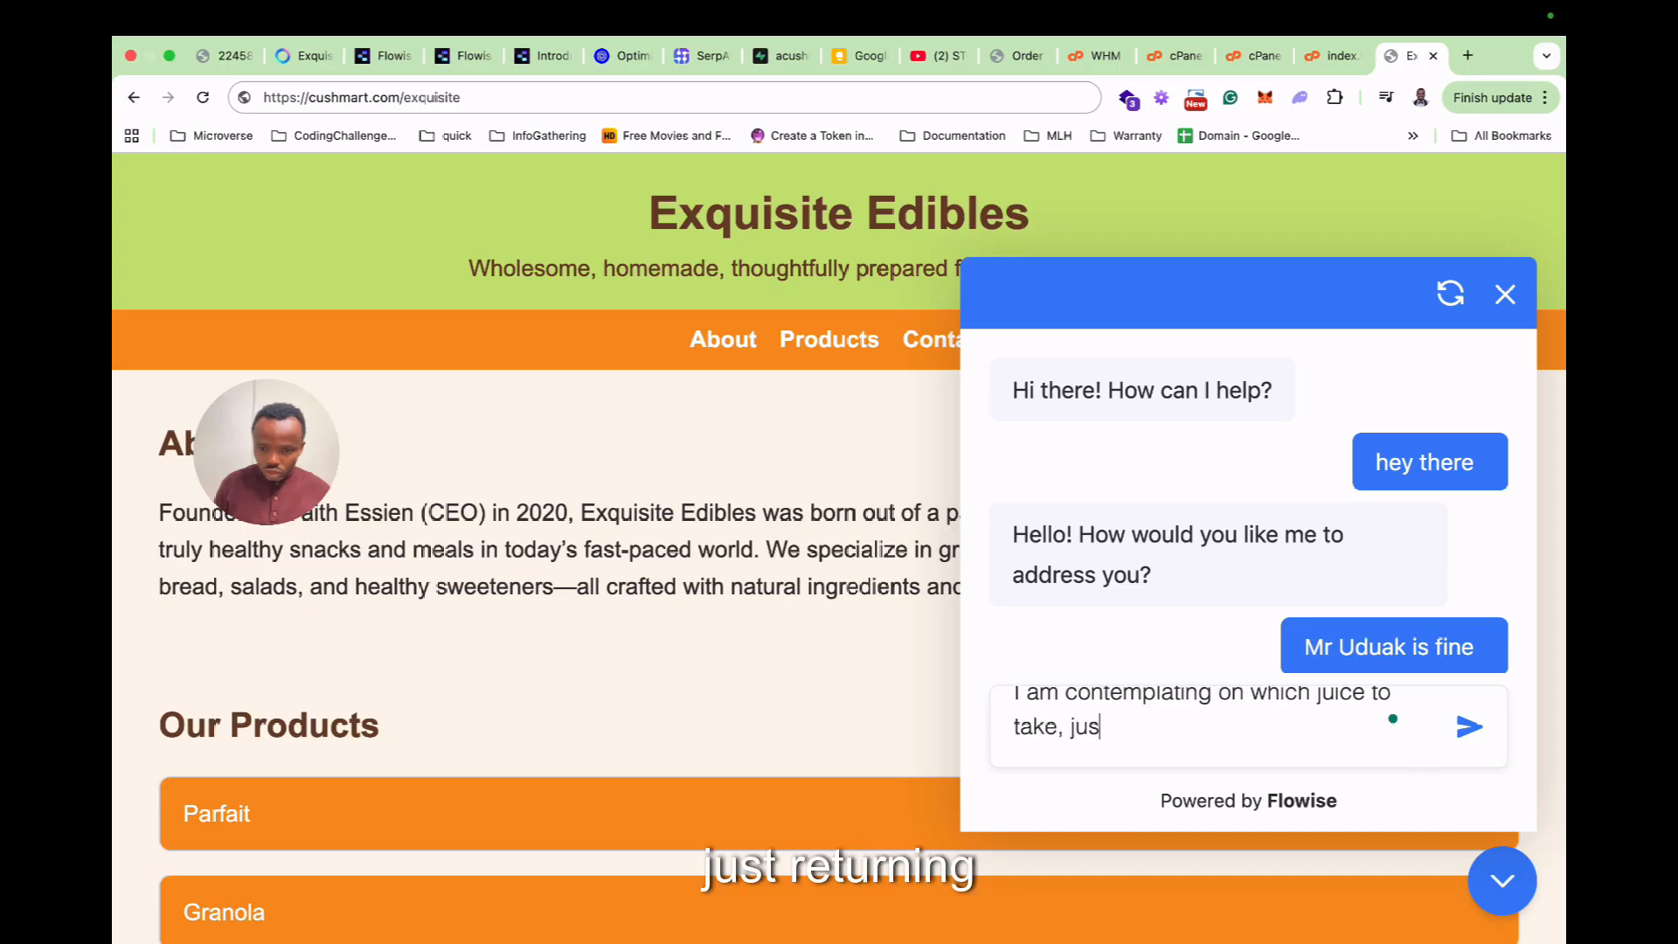
pyautogui.write('t returning from the gym')
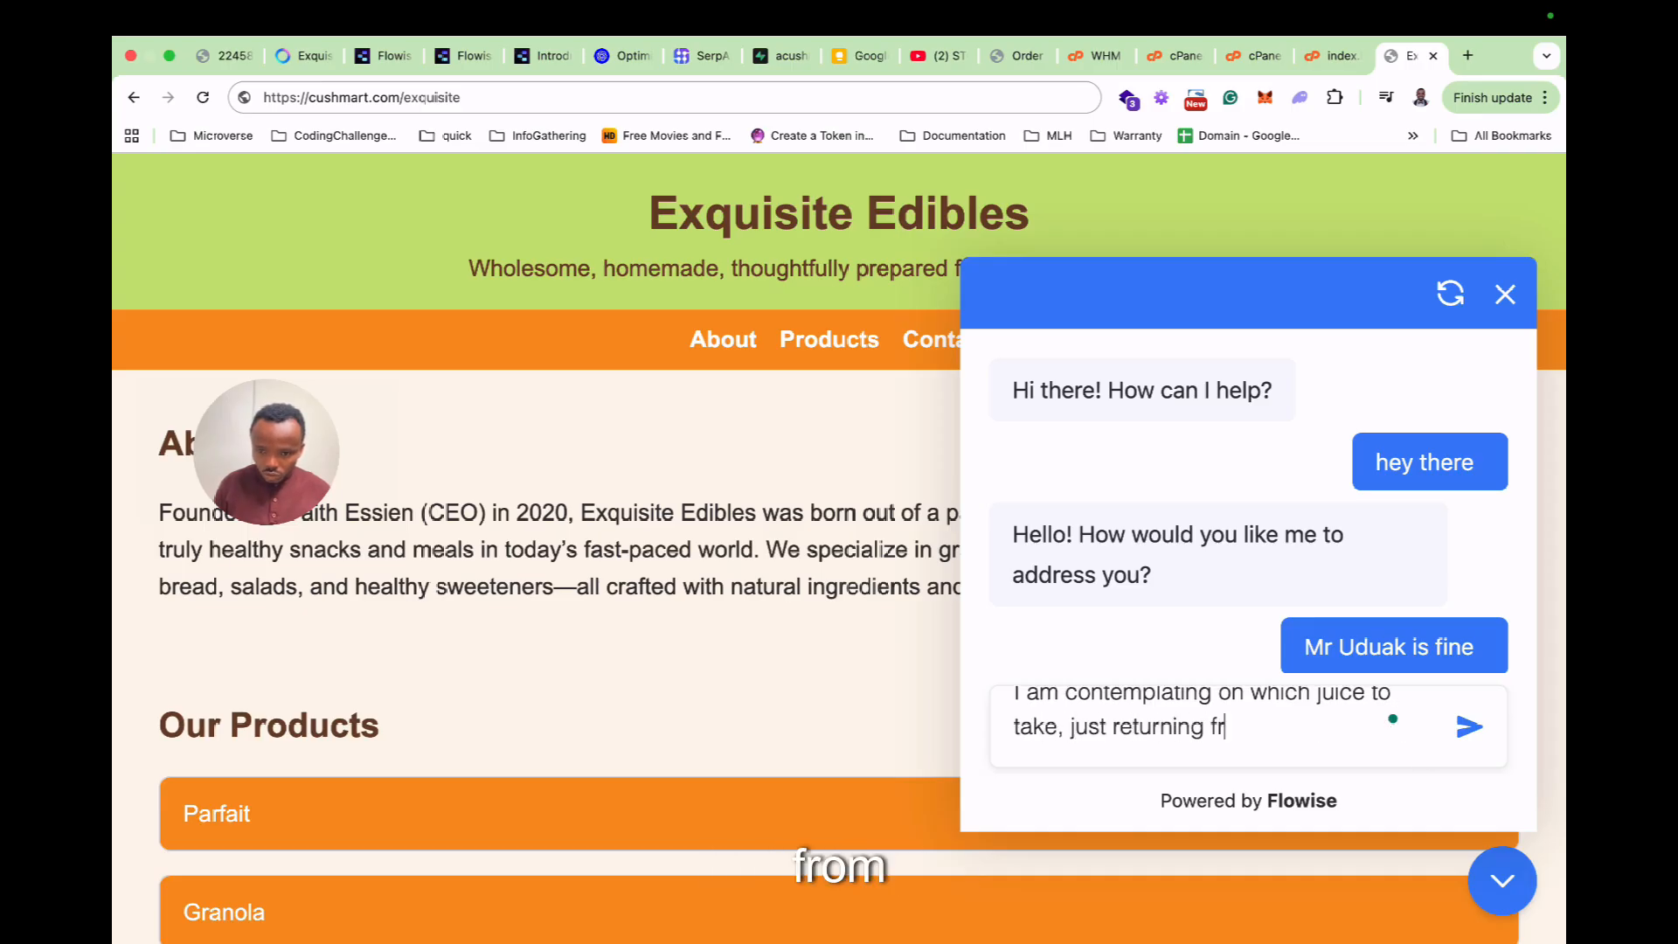
pyautogui.press('Return')
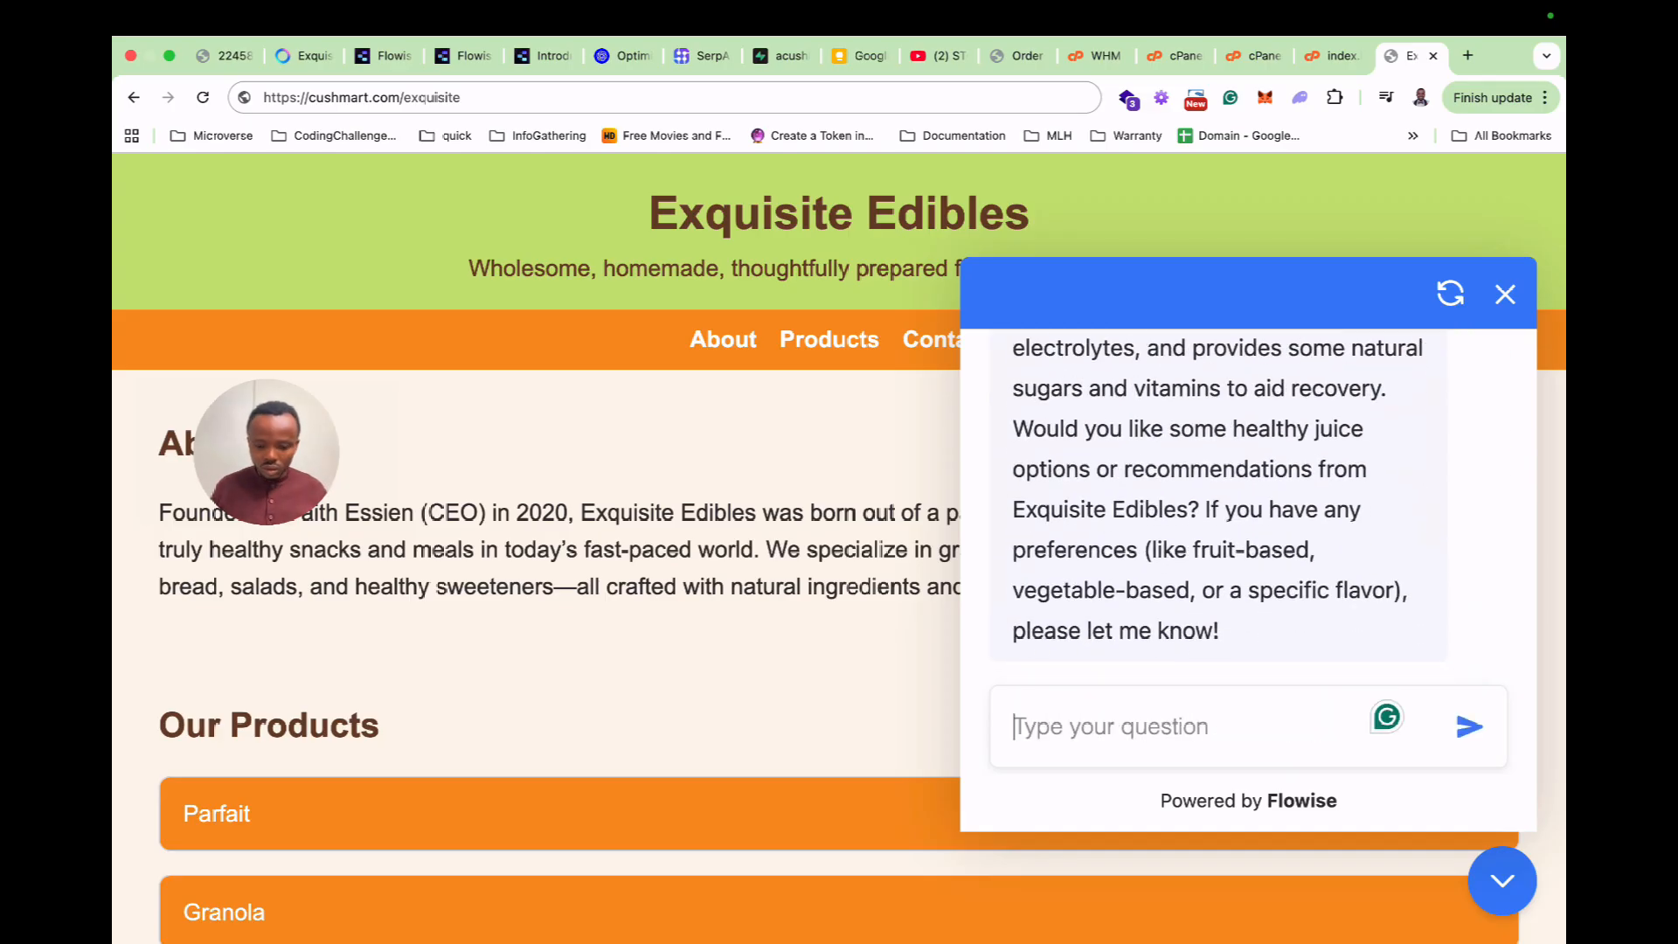
# Send 'let me hear the recommendations' to get the chatbot's juice suggestions.
pyautogui.press('super+minus')
pyautogui.scroll(1, 1275, 515)
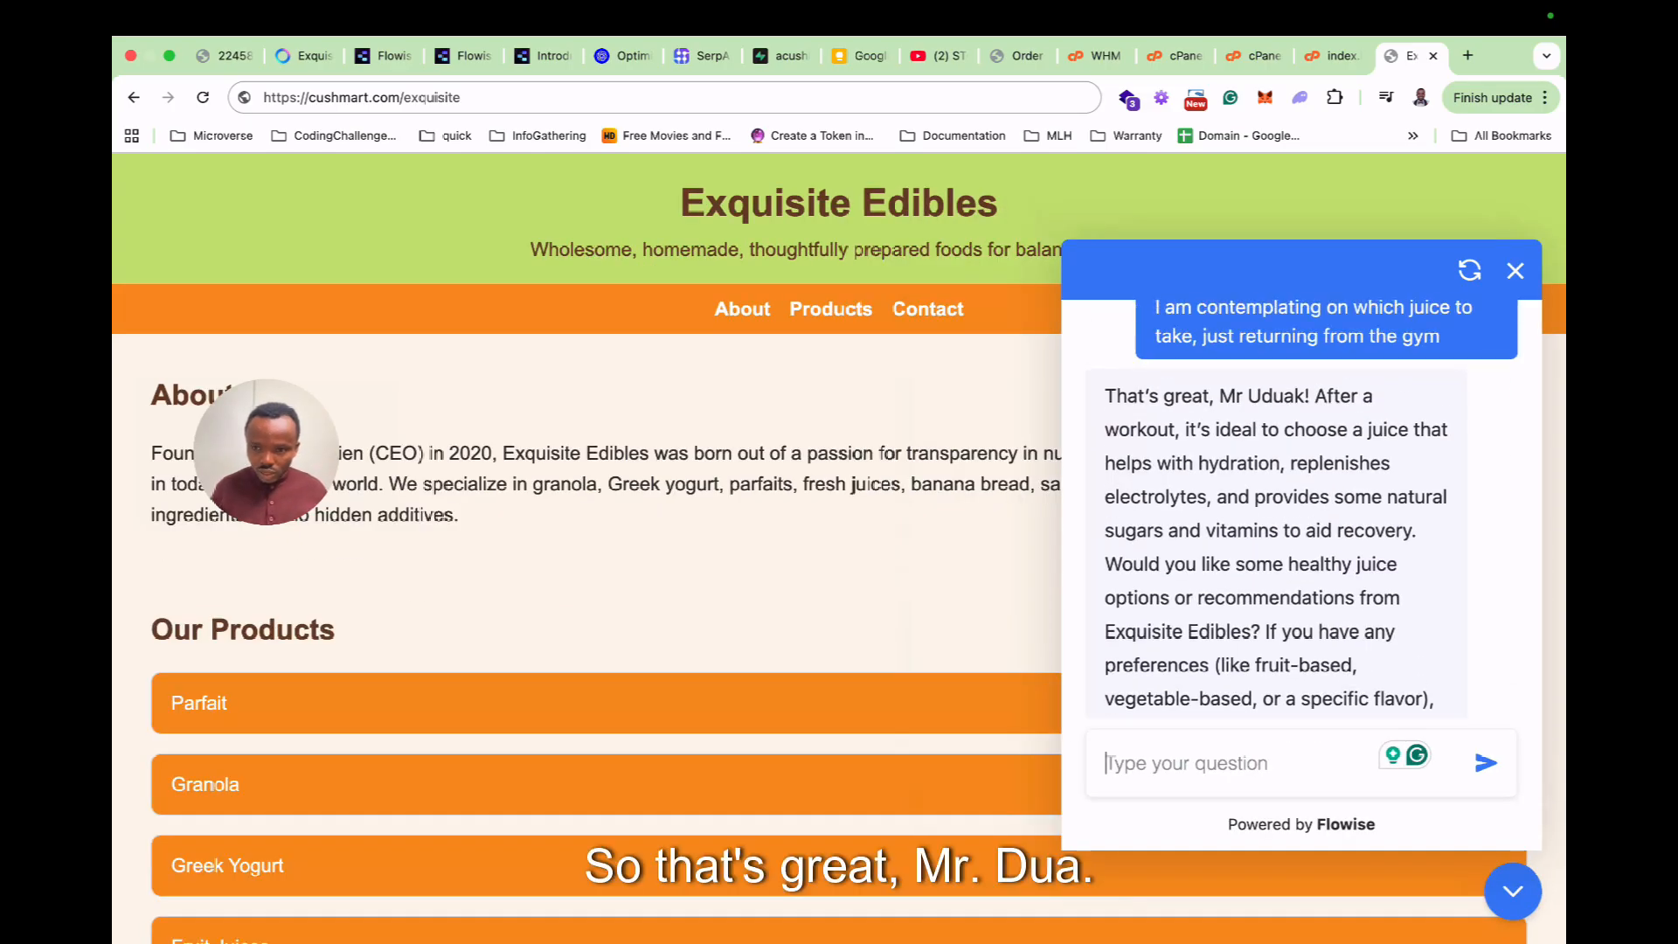
pyautogui.scroll(-1, 1302, 538)
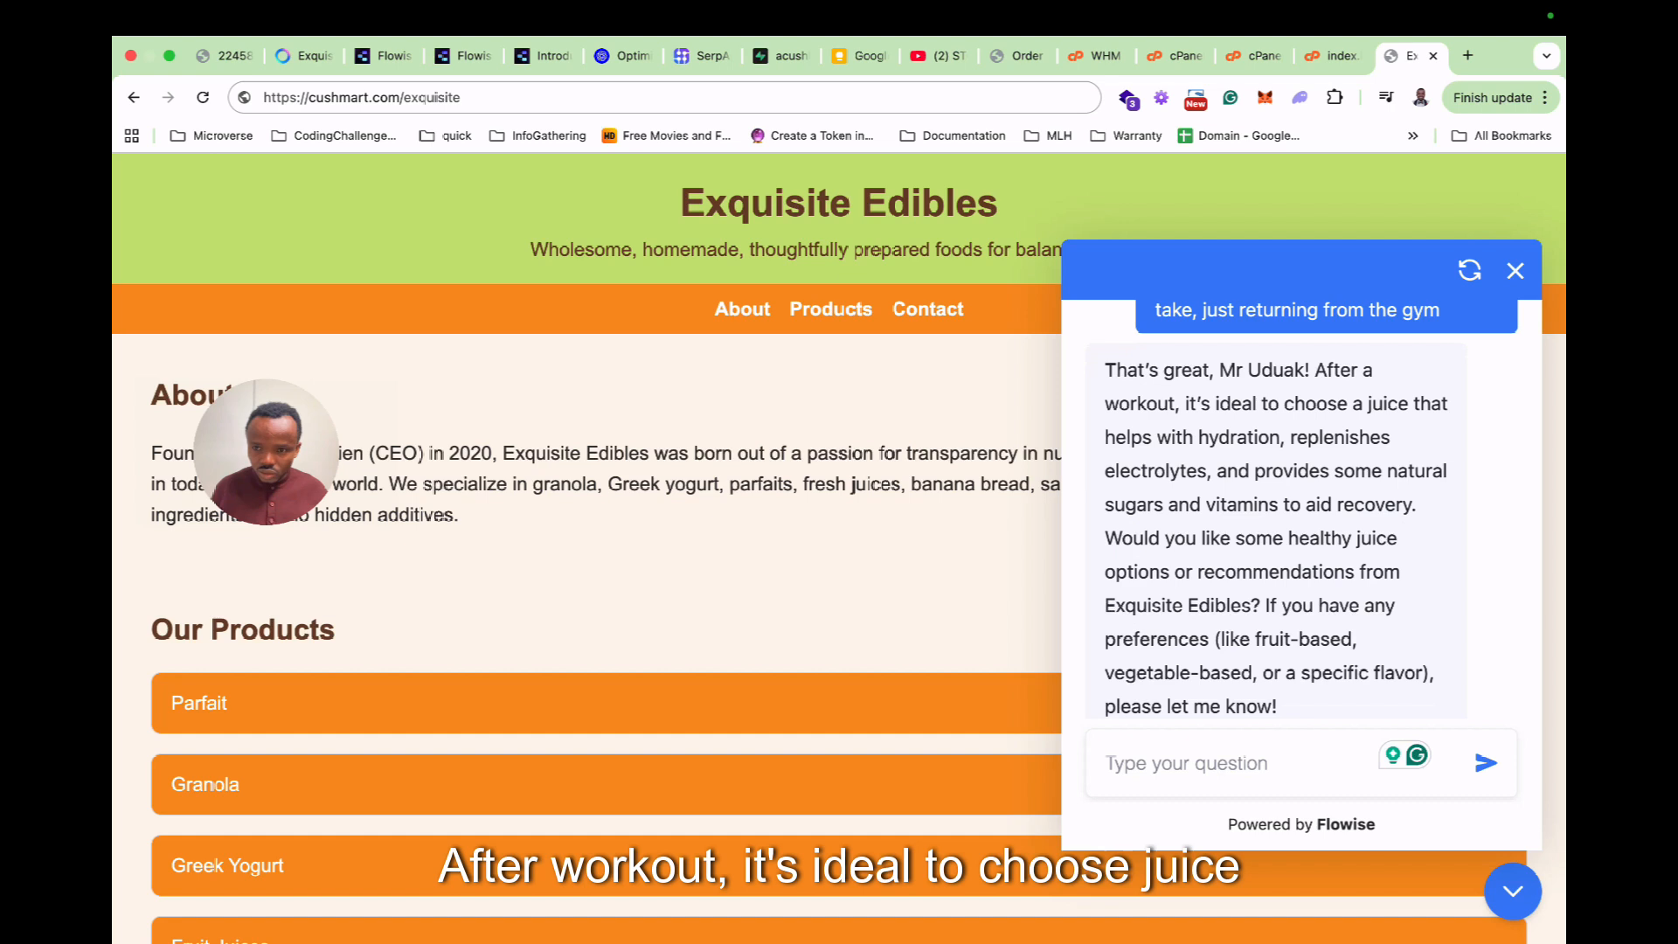
pyautogui.scroll(-1, 1311, 538)
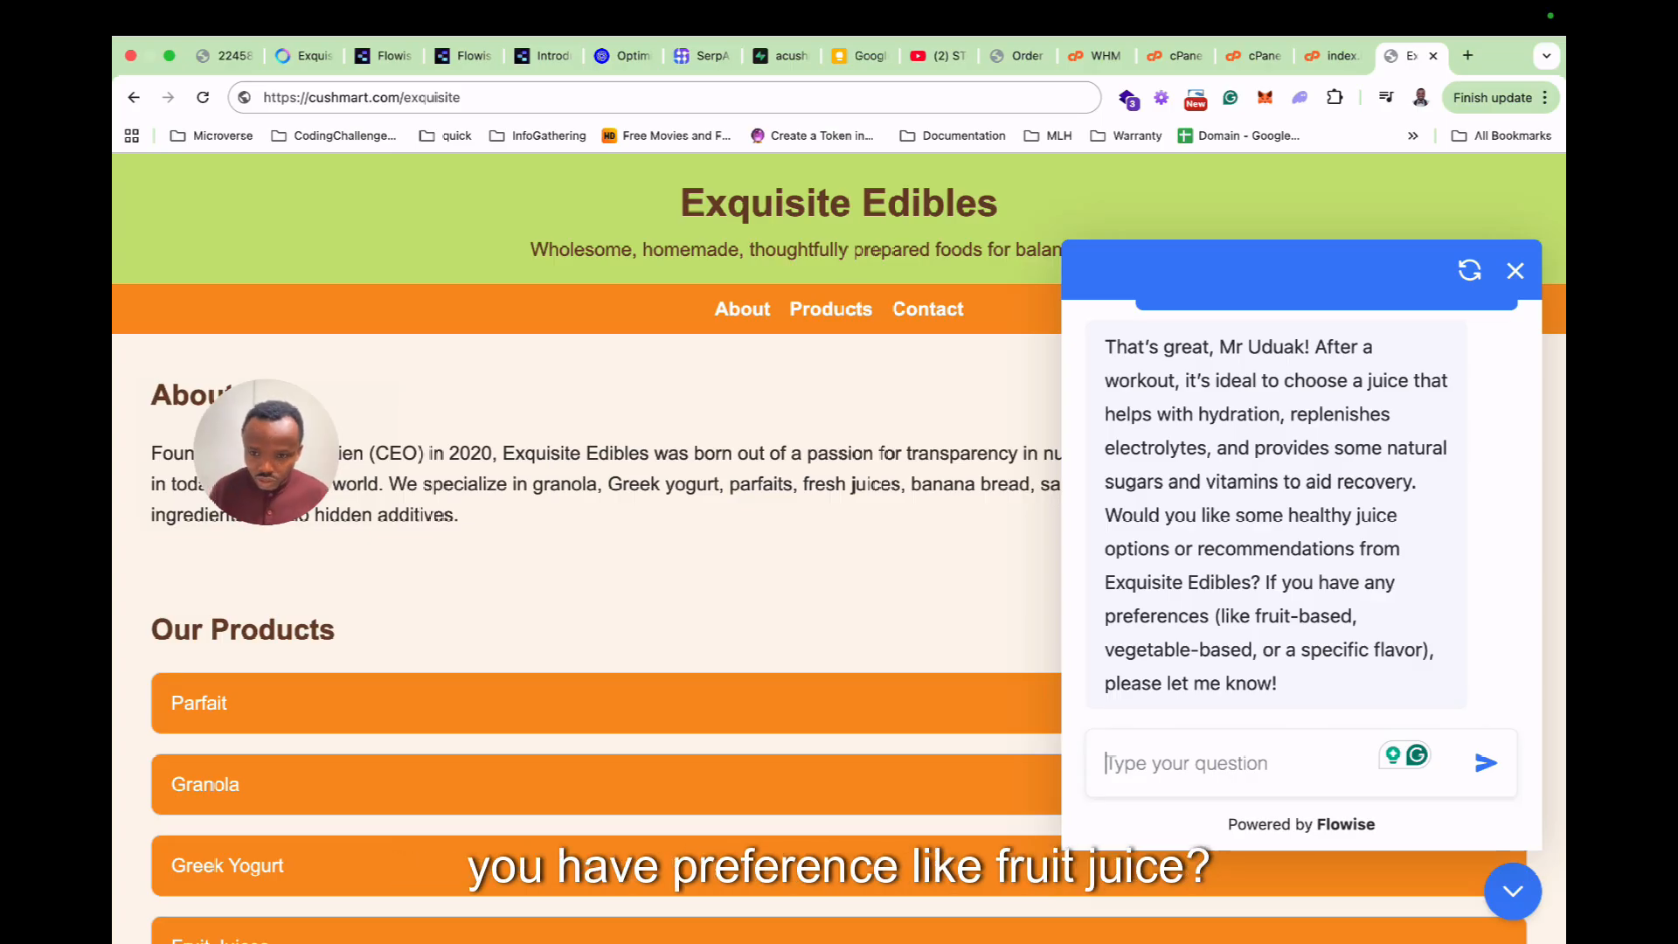
pyautogui.write('le')
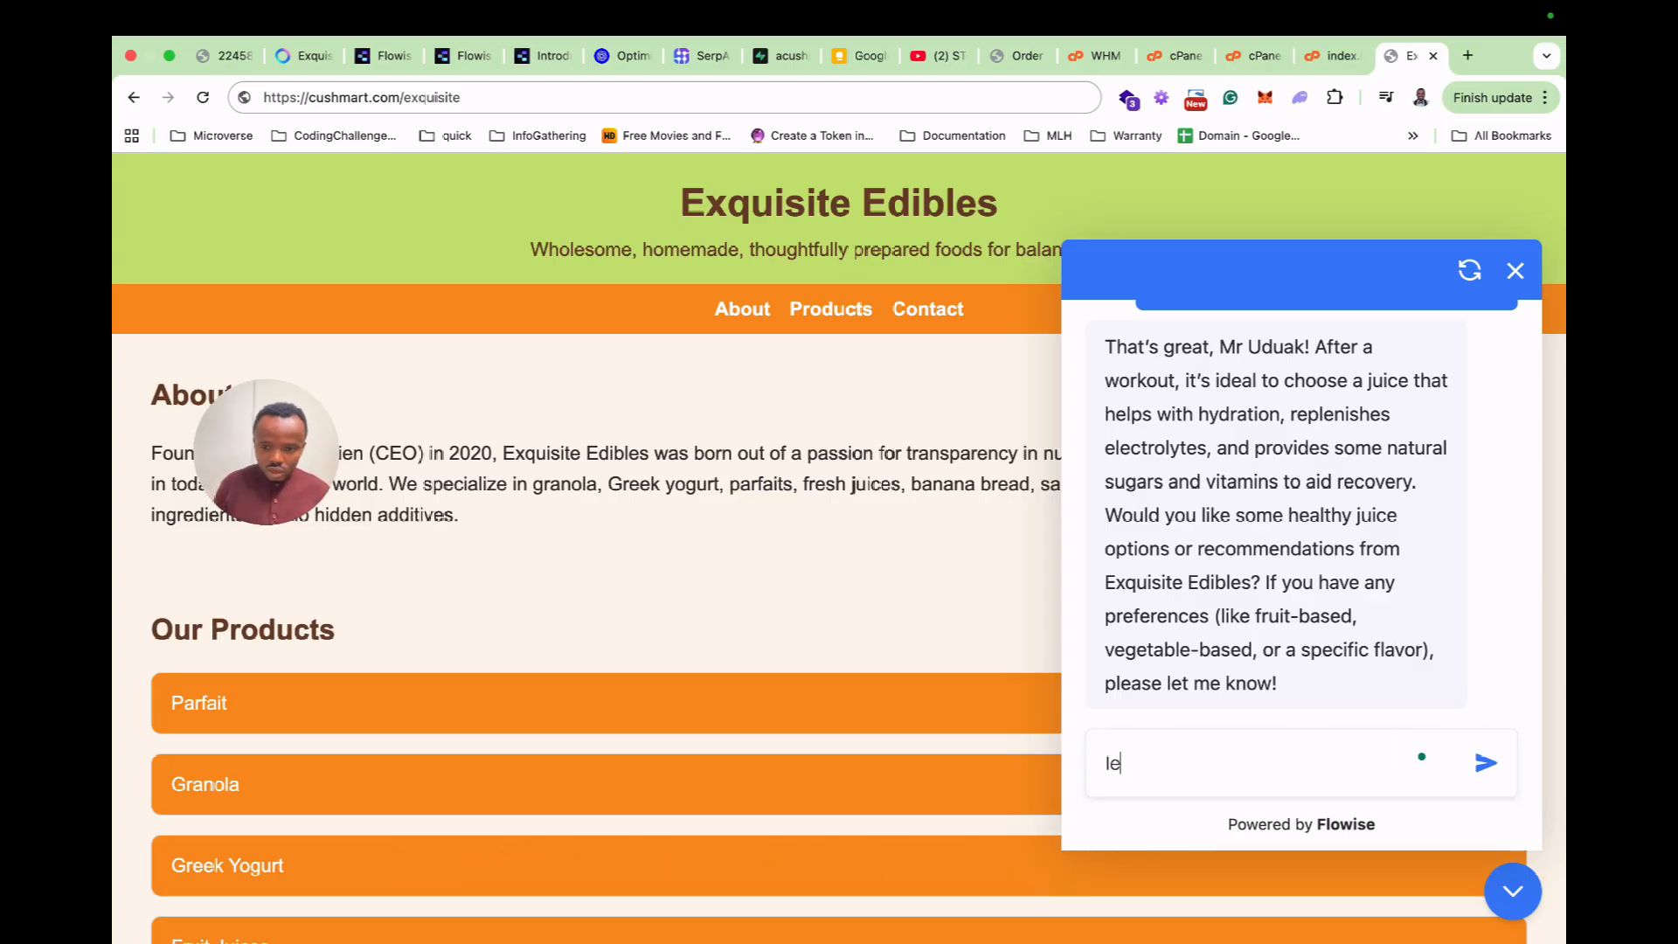
pyautogui.write('t me hear ')
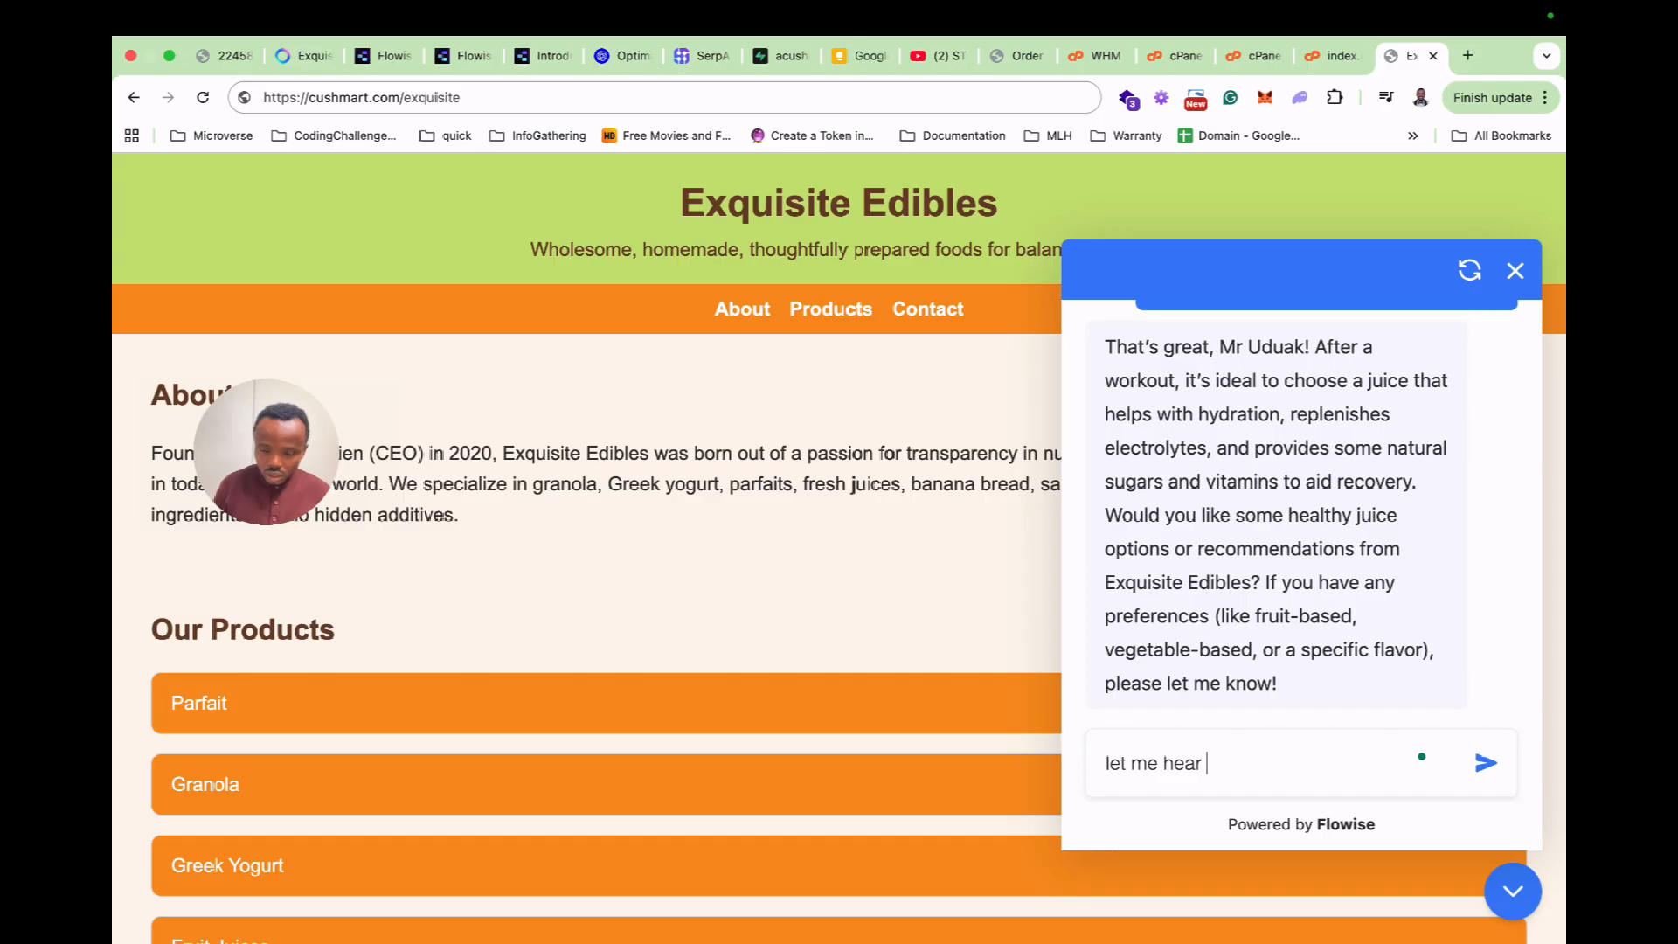
pyautogui.write('the recom')
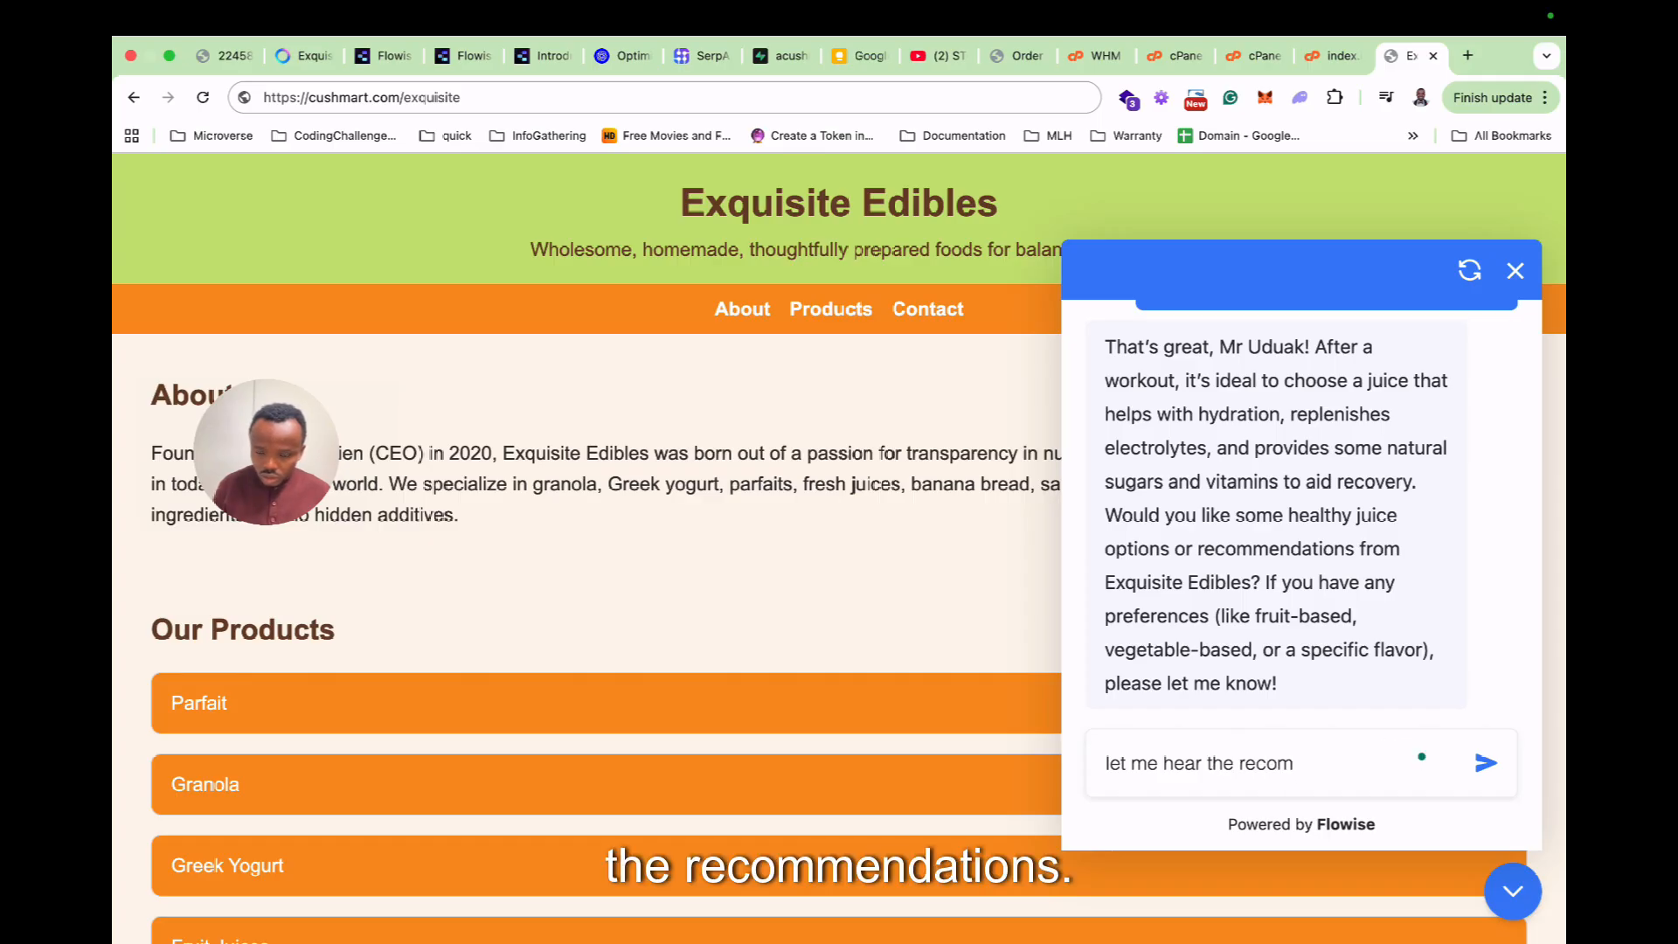
pyautogui.write('mendations')
pyautogui.press('Return')
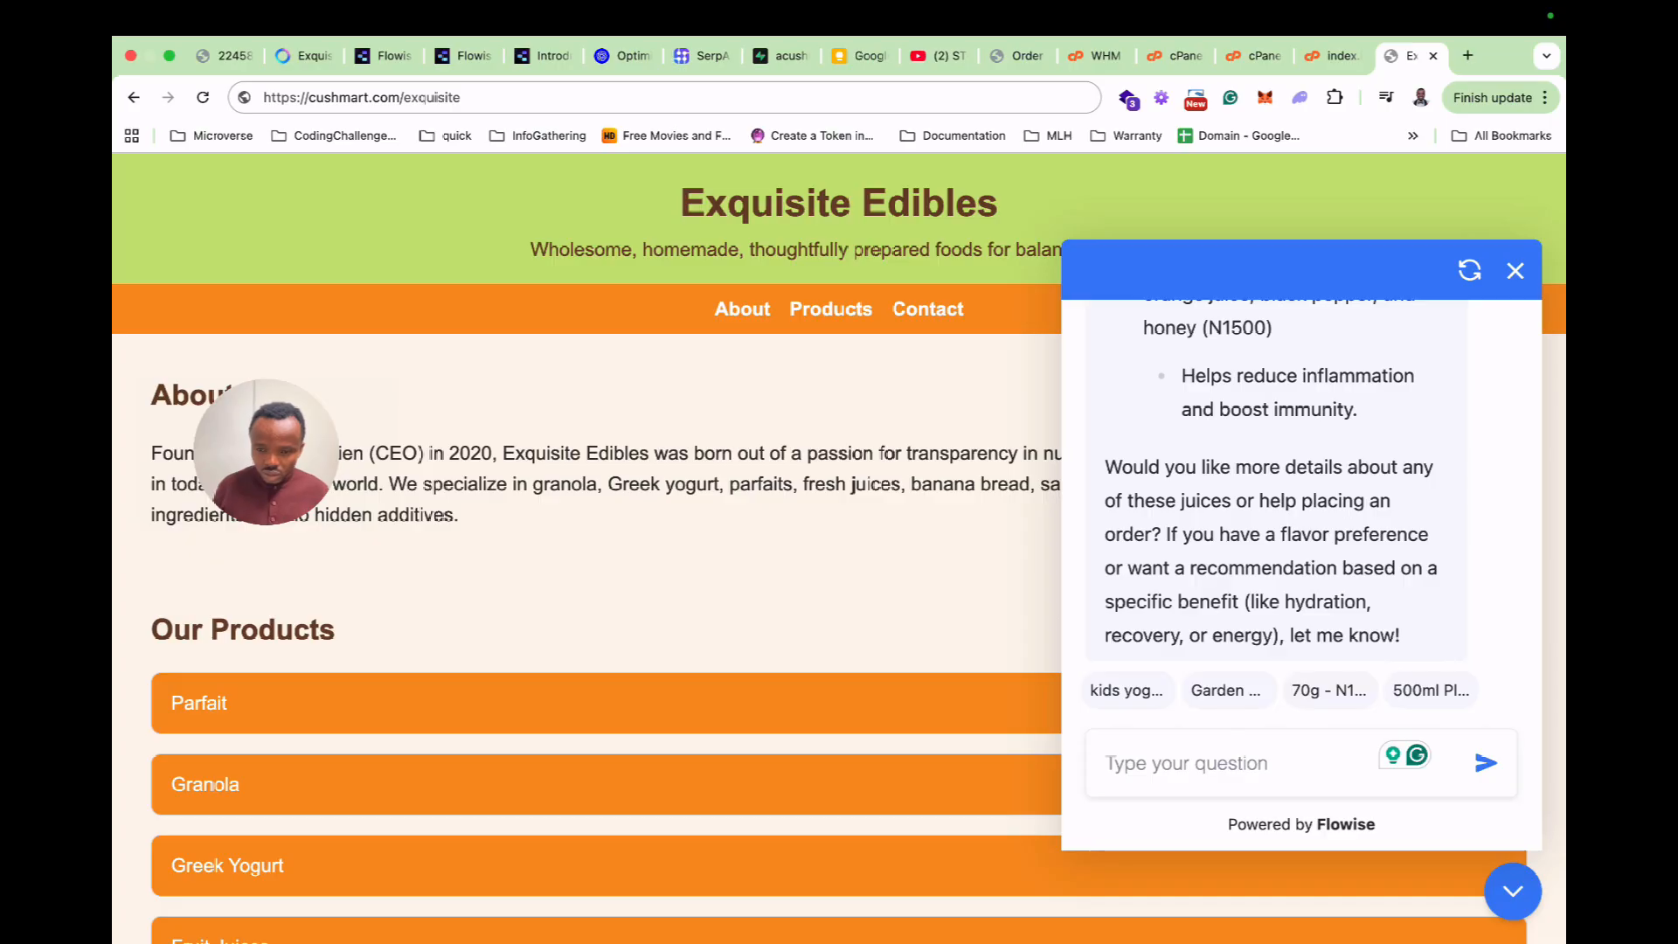
# Ask 'I just need one to choose, which is best for me at this time'.
pyautogui.write('I just nee')
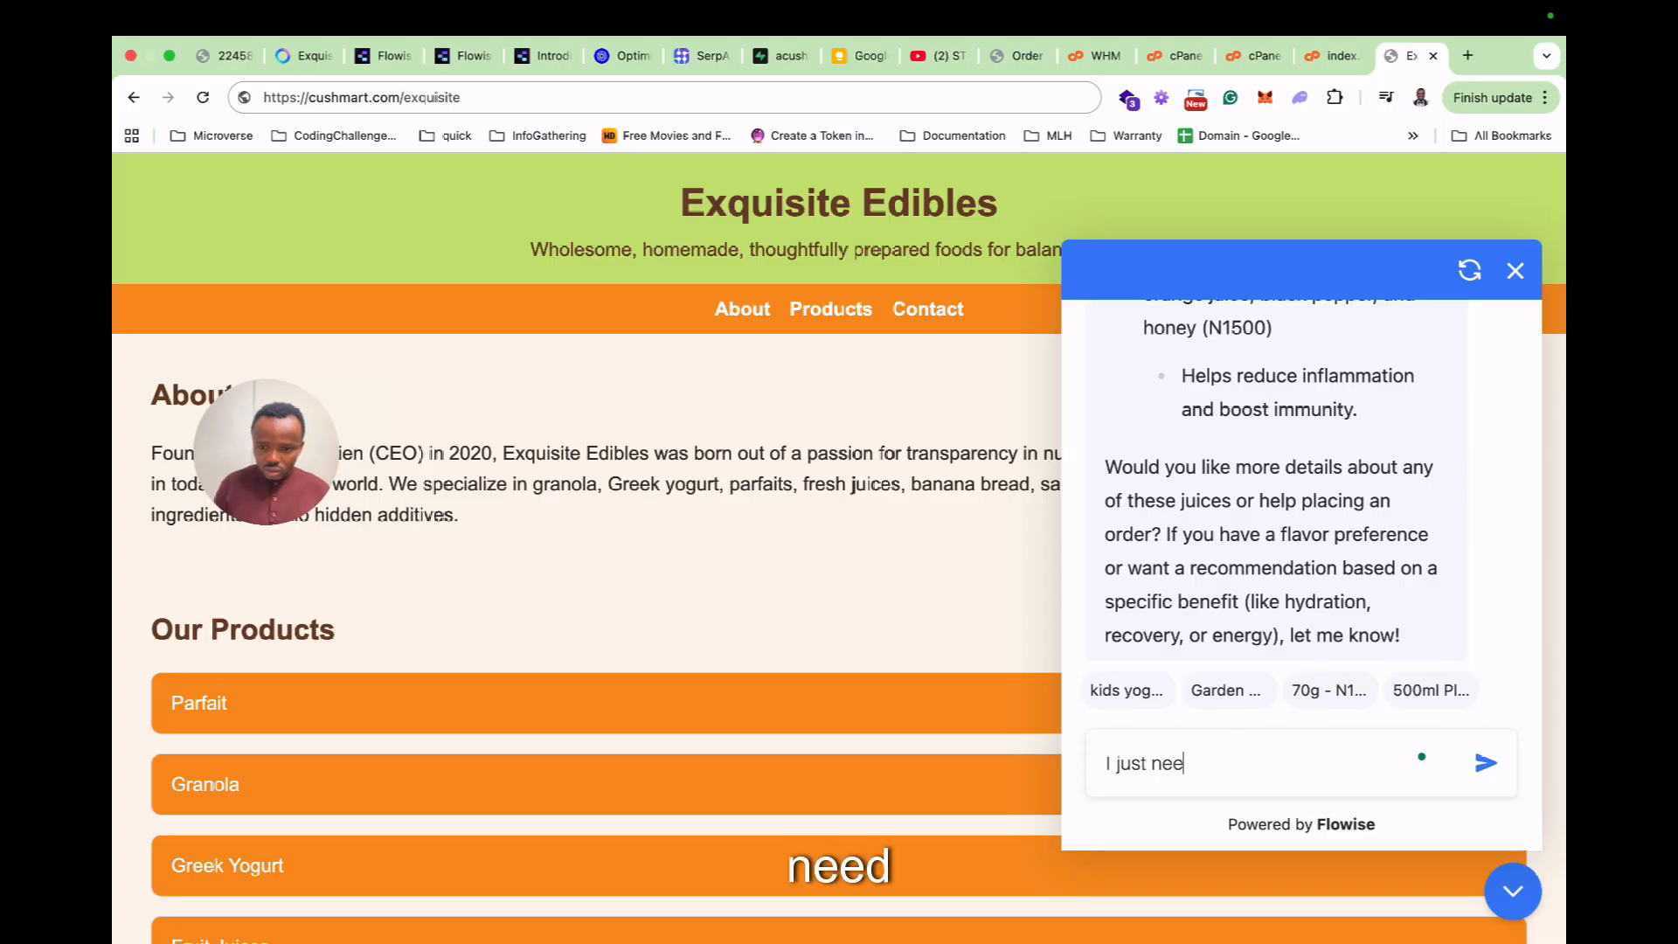
pyautogui.write('d one to ')
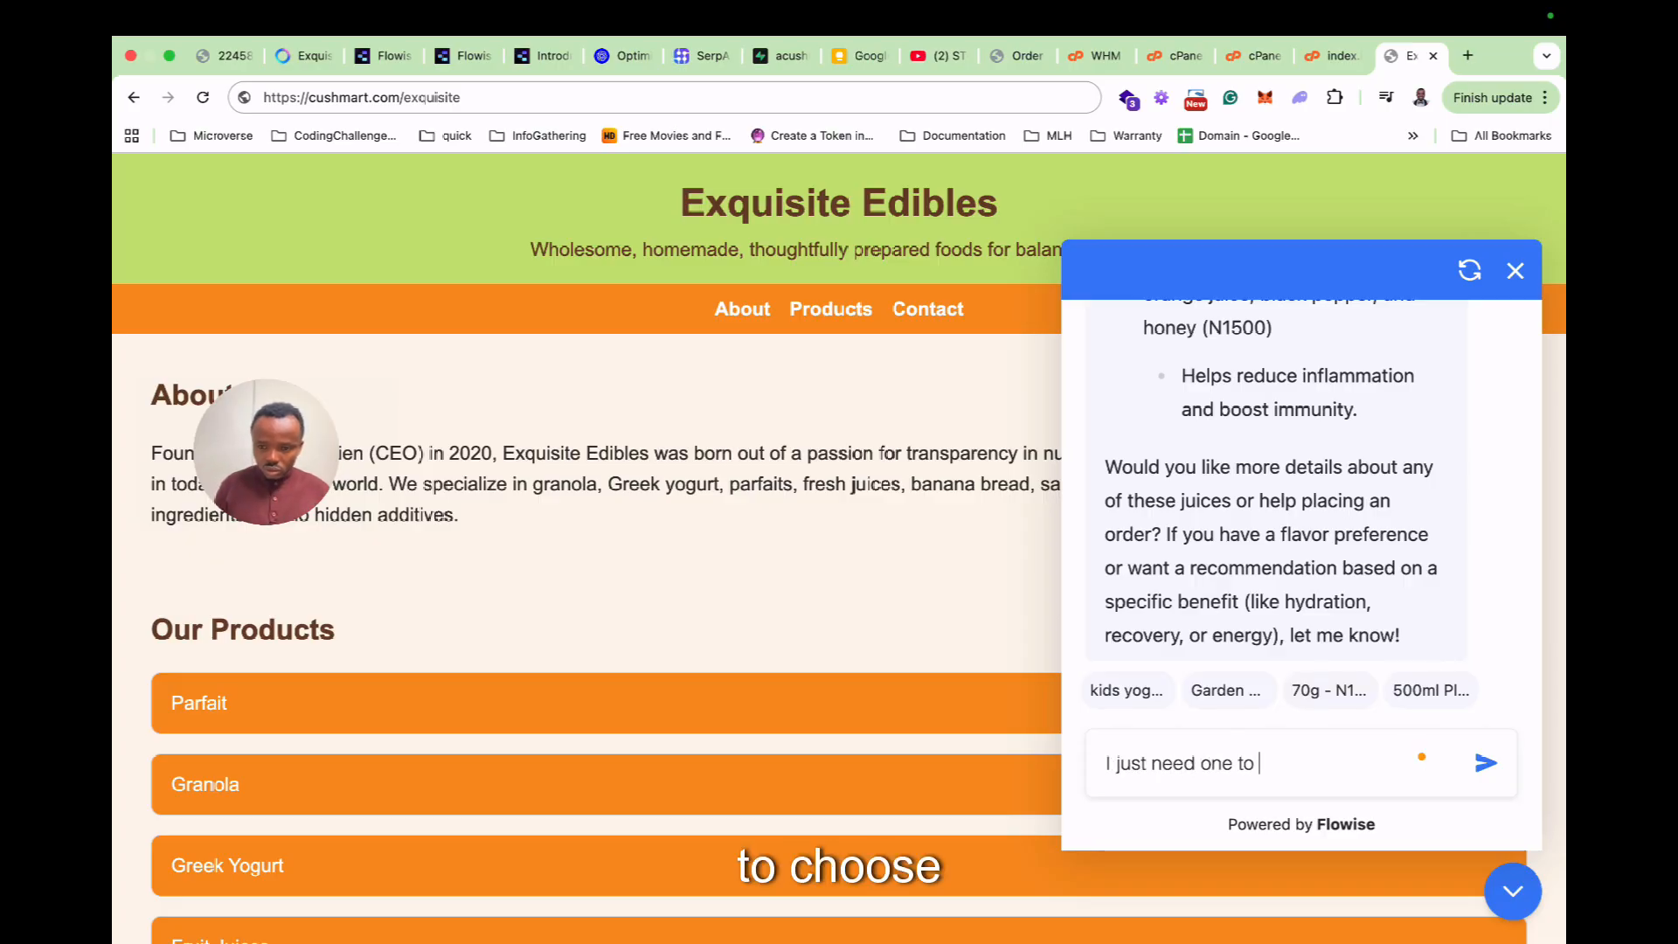
pyautogui.write('choose, whic')
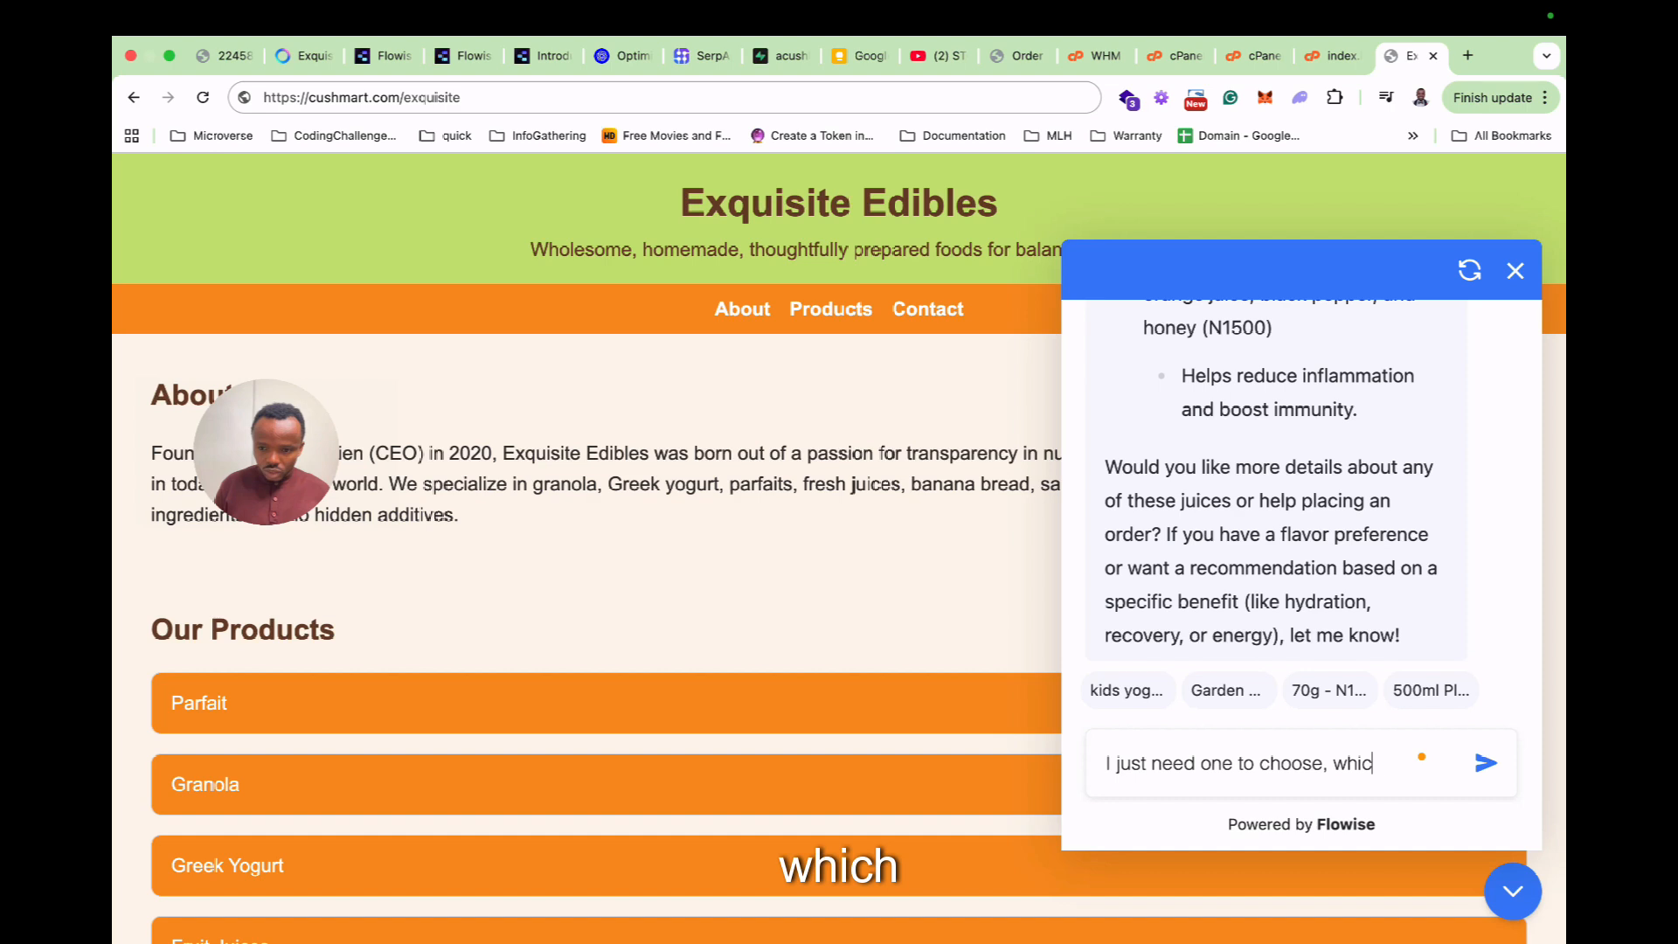
pyautogui.write('h is best')
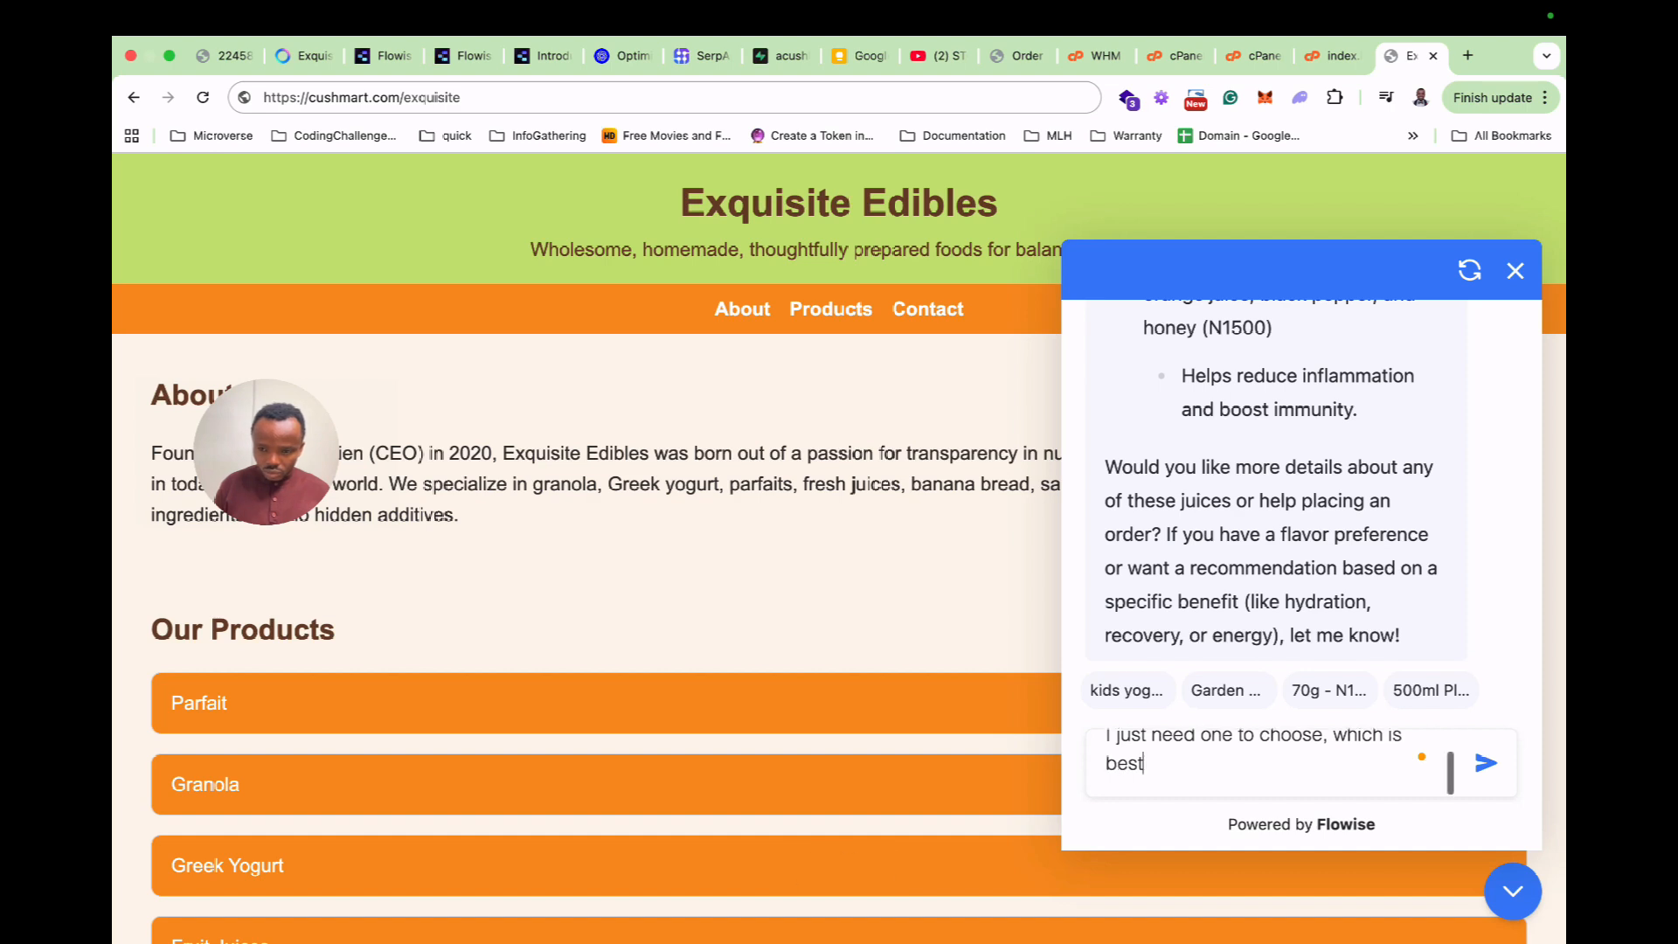
pyautogui.write(' for me at this time')
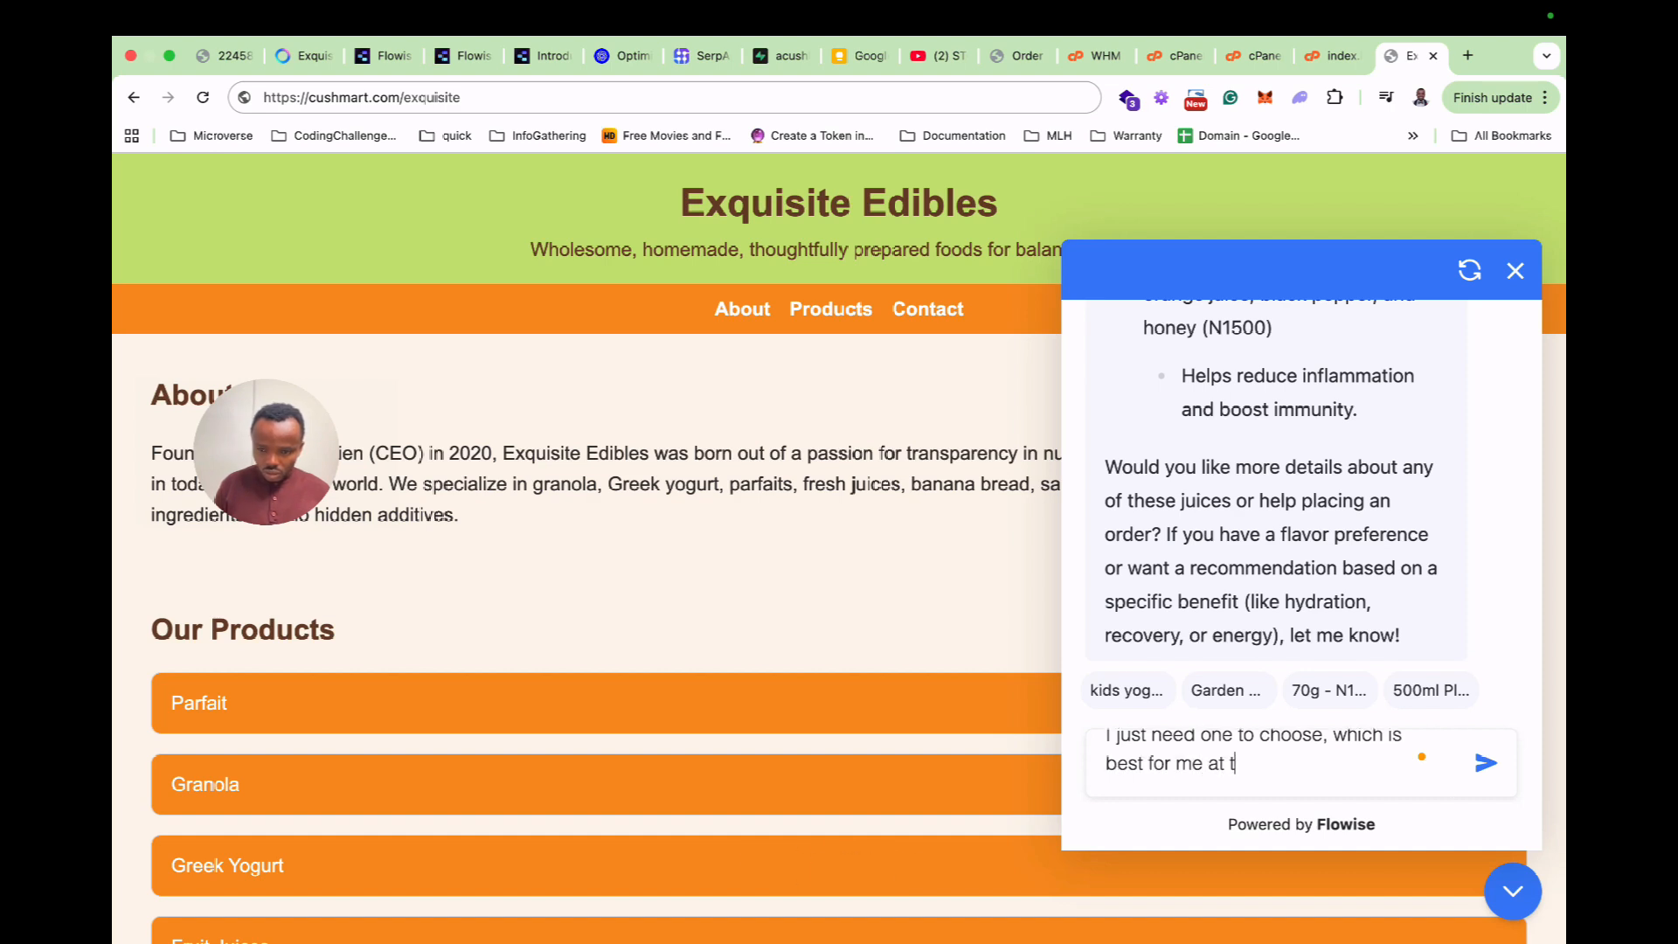
pyautogui.press('Return')
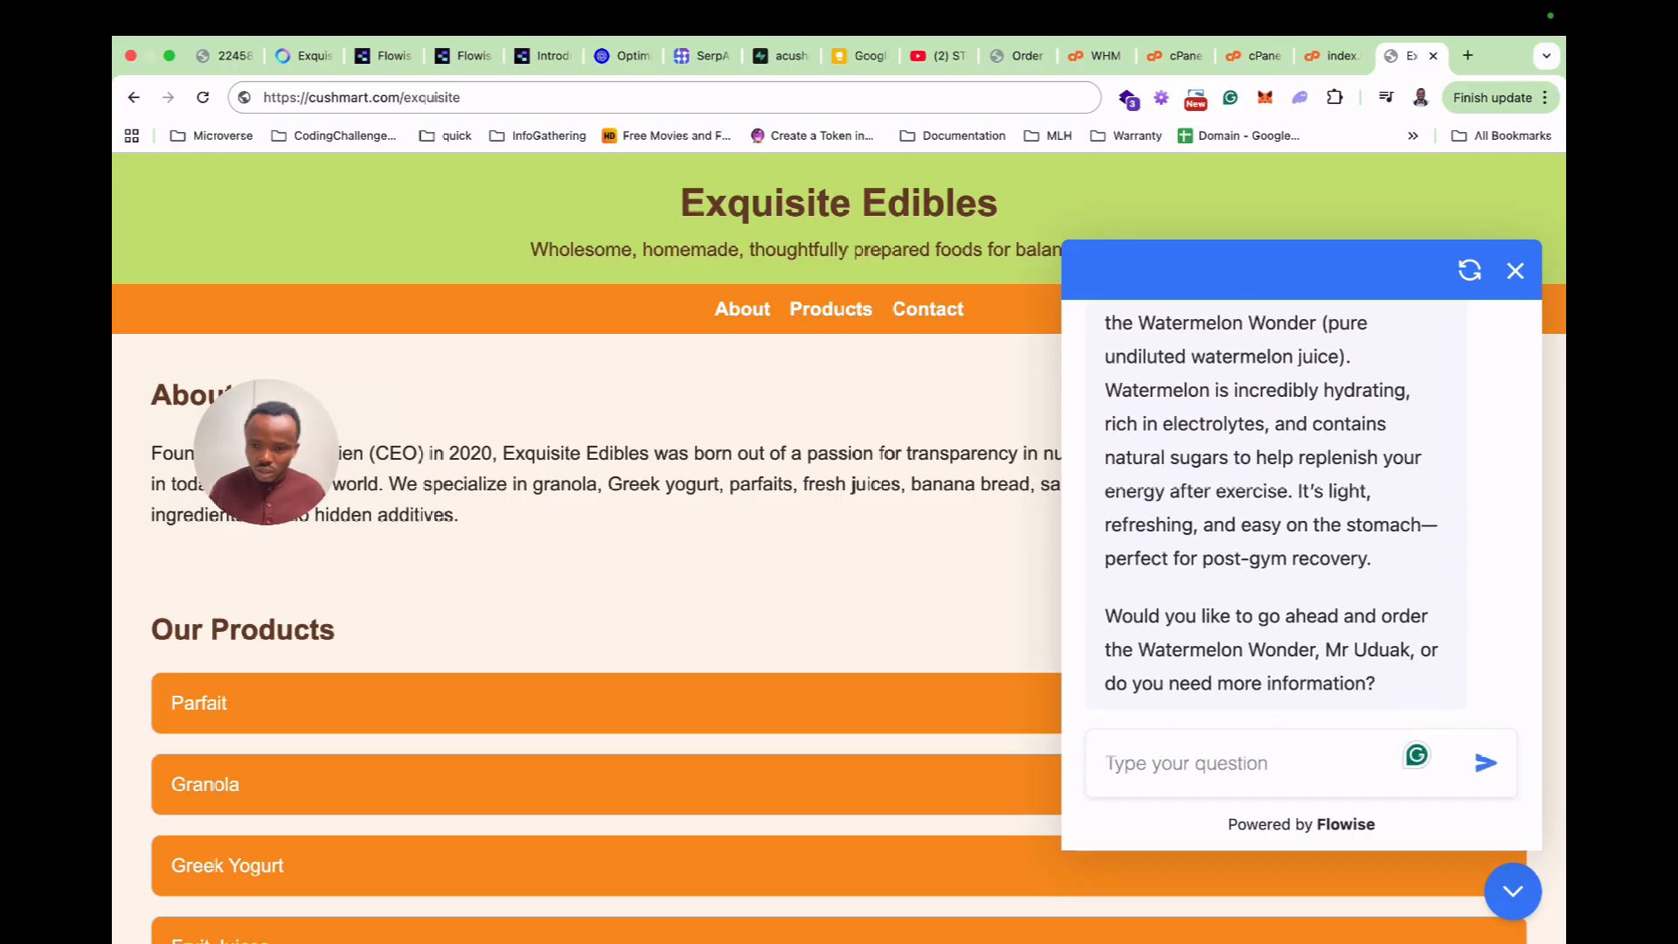
pyautogui.scroll(2, 1276, 516)
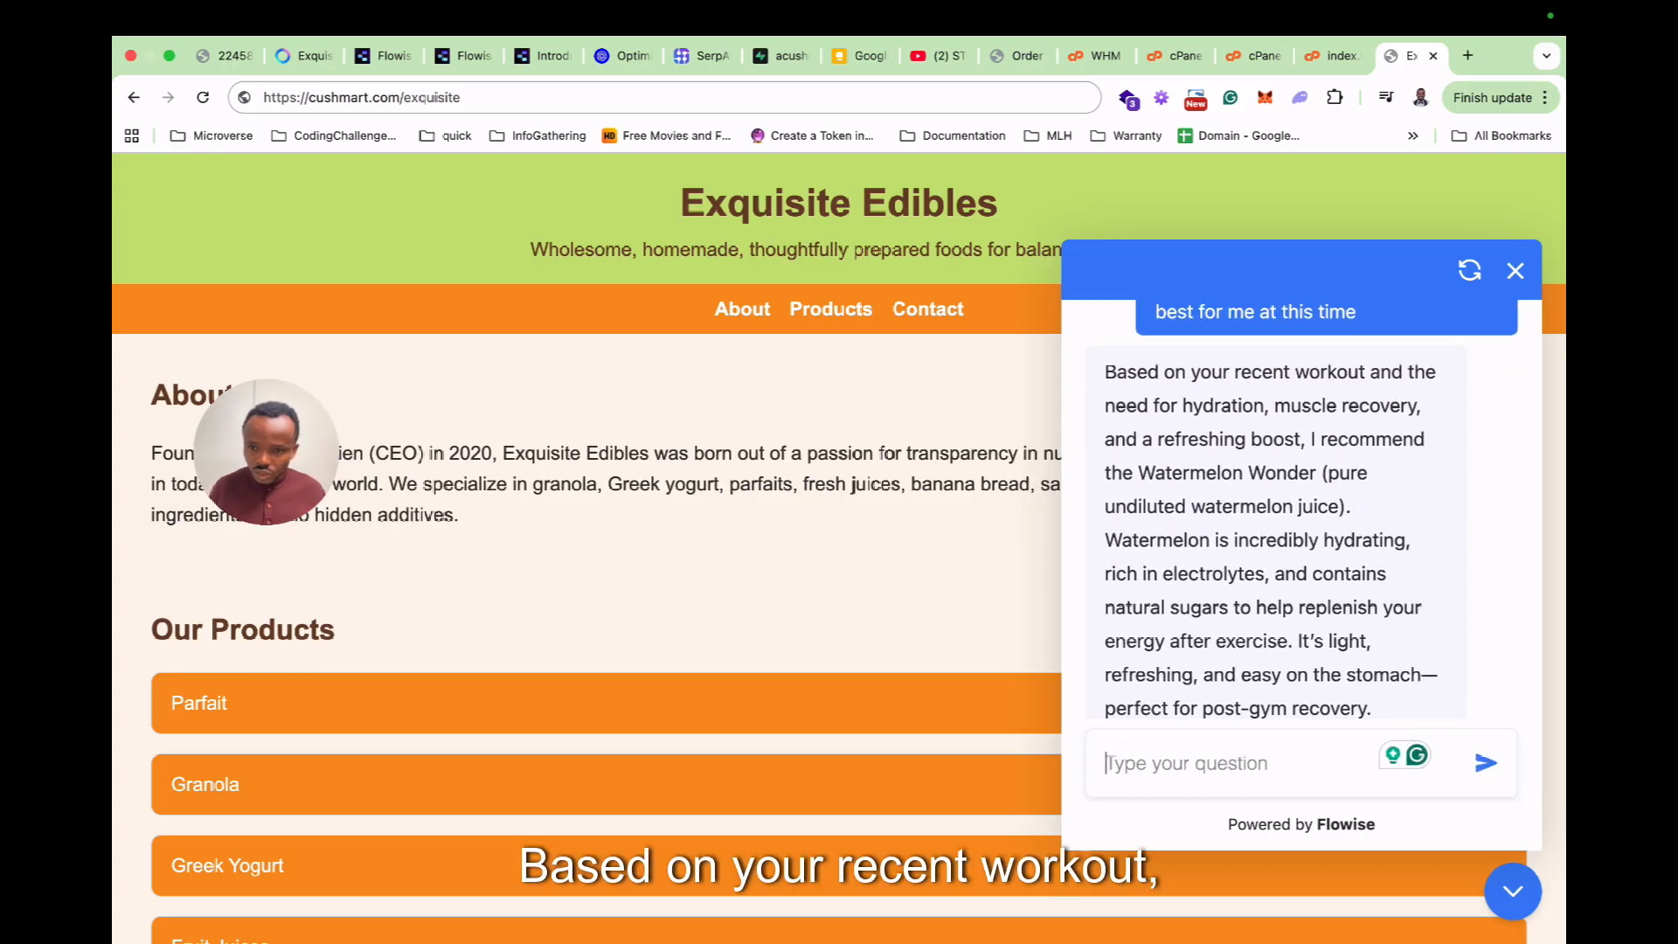